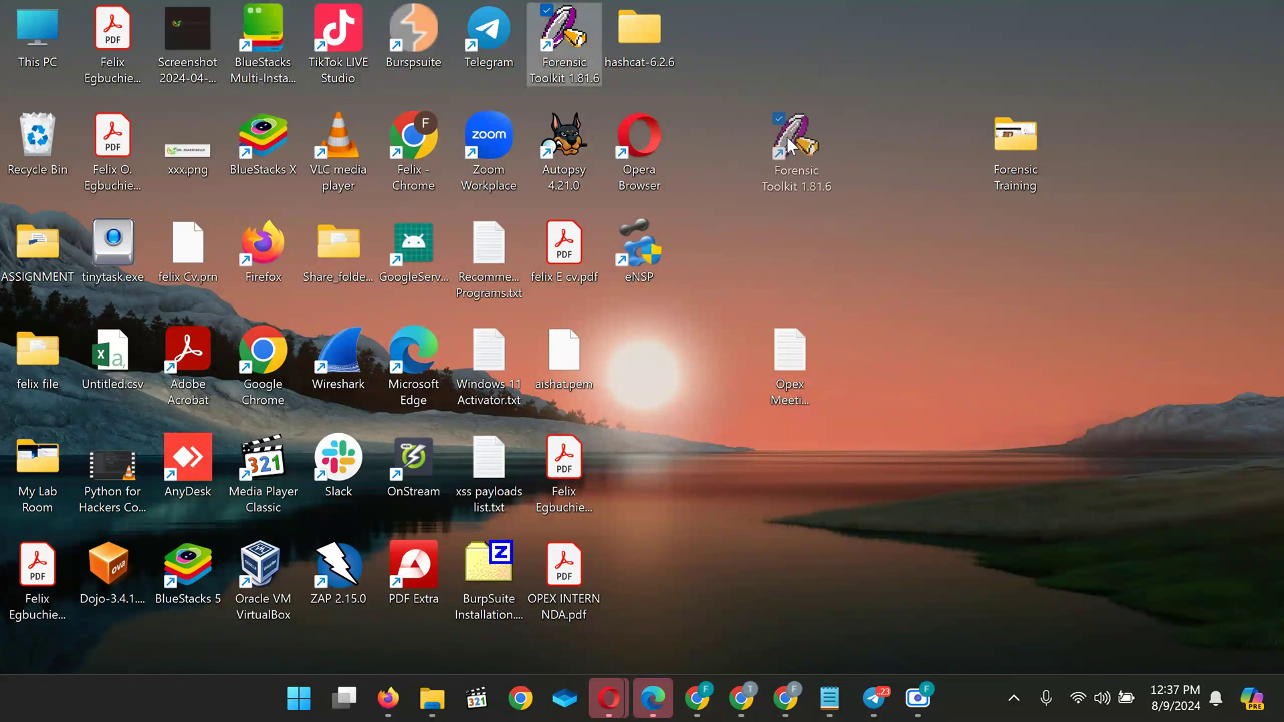
# Move the Forensic Toolkit 1.81.6 shortcut to the desktop's right side and bring up its context menu
pyautogui.moveTo(879, 134); pyautogui.dragTo(939, 272)
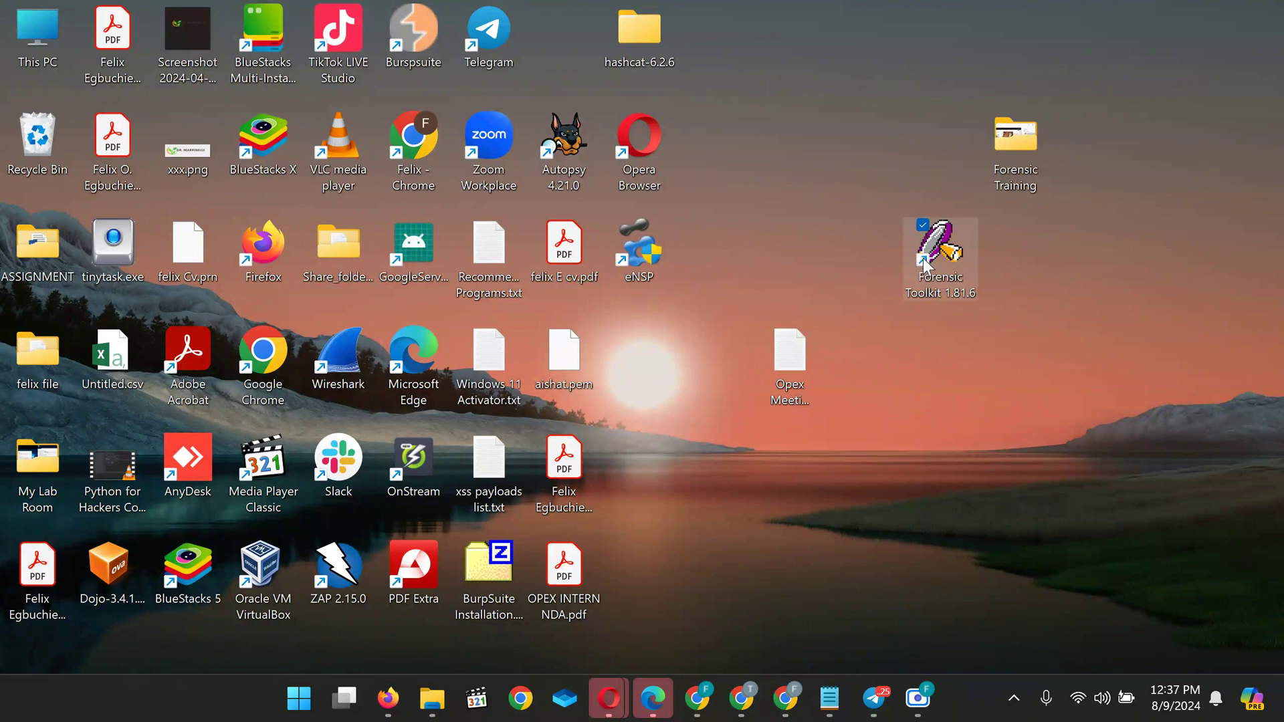
pyautogui.rightClick(927, 261)
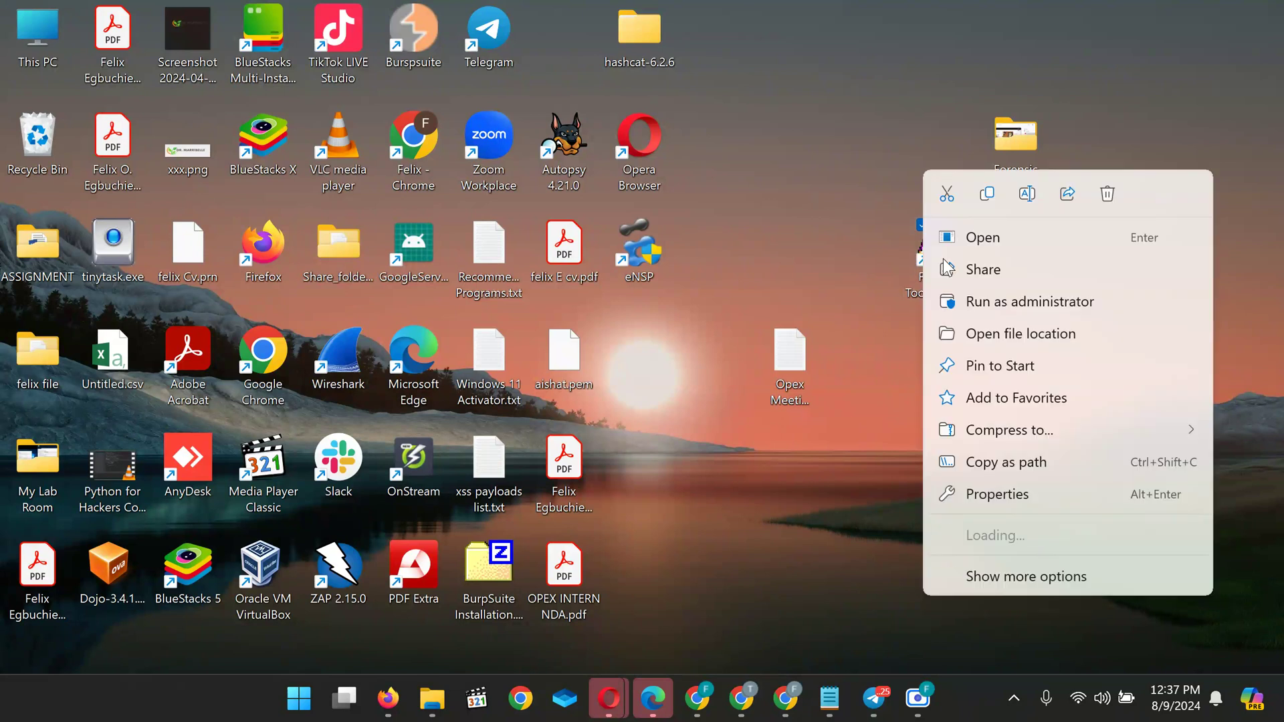
# Launch FTK in demo mode, declining the security device prompts and continuing past the KFF library errors
pyautogui.click(1003, 240)
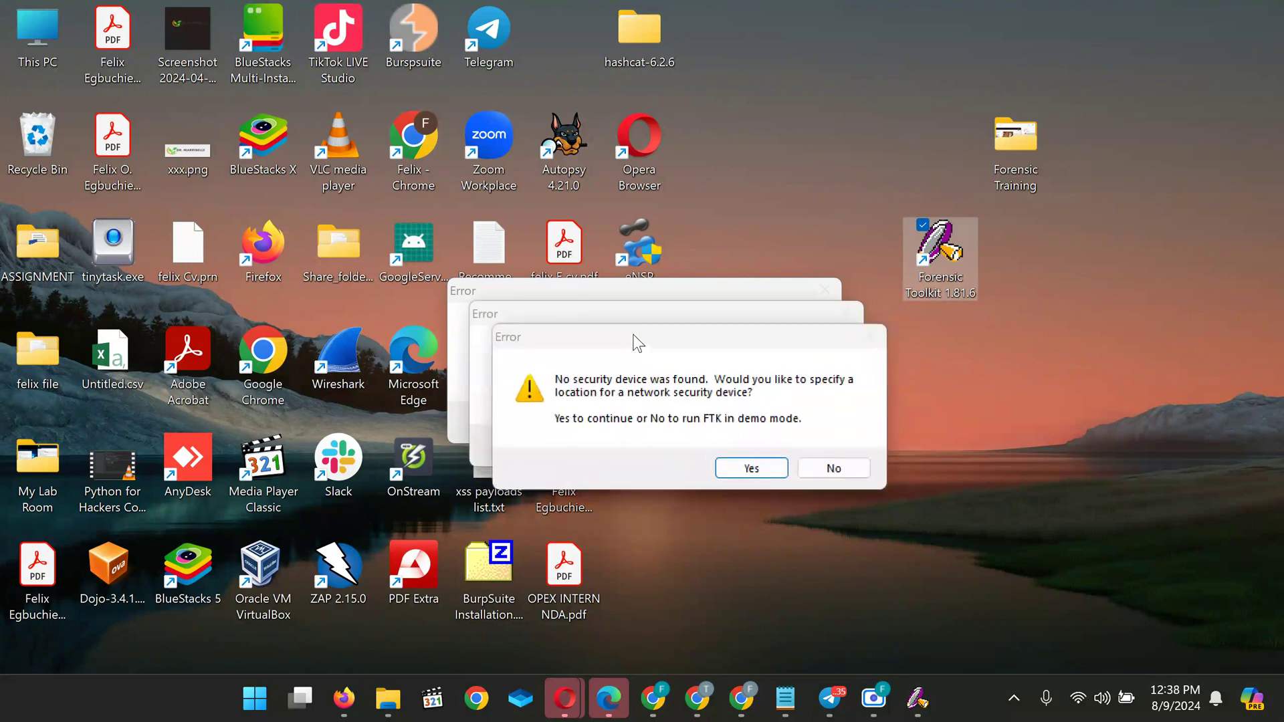
pyautogui.click(836, 468)
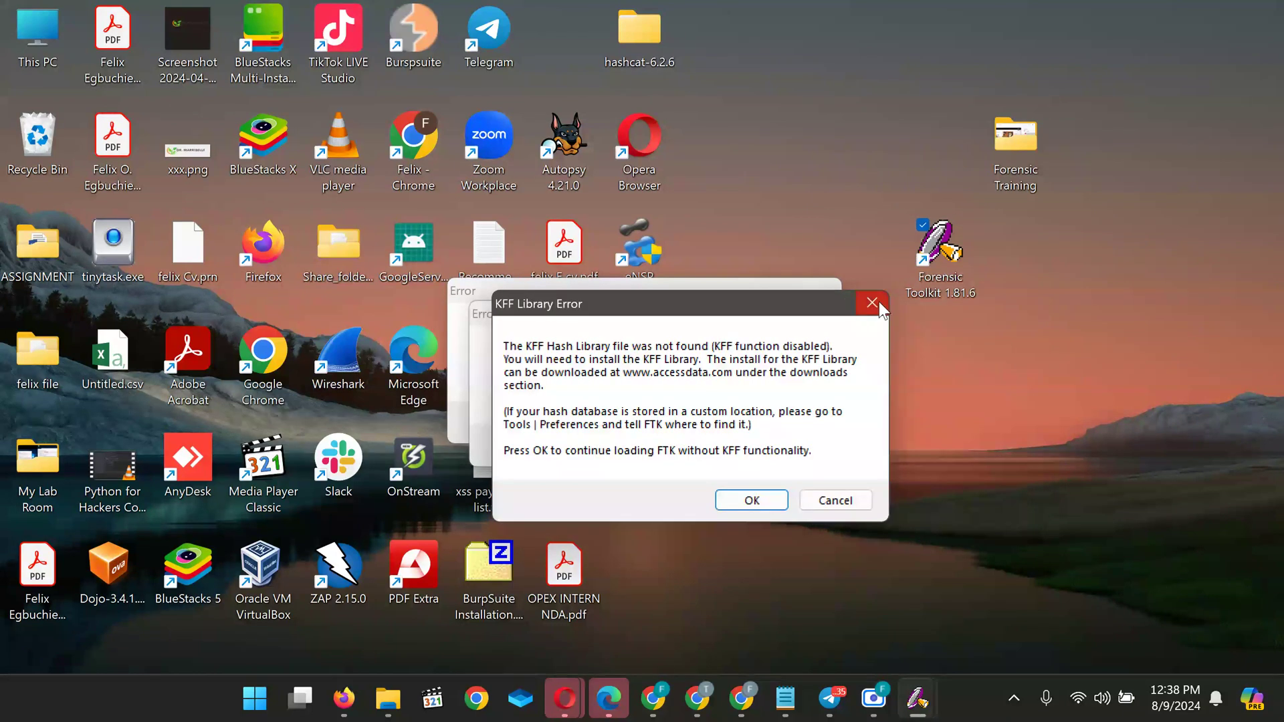
pyautogui.click(876, 303)
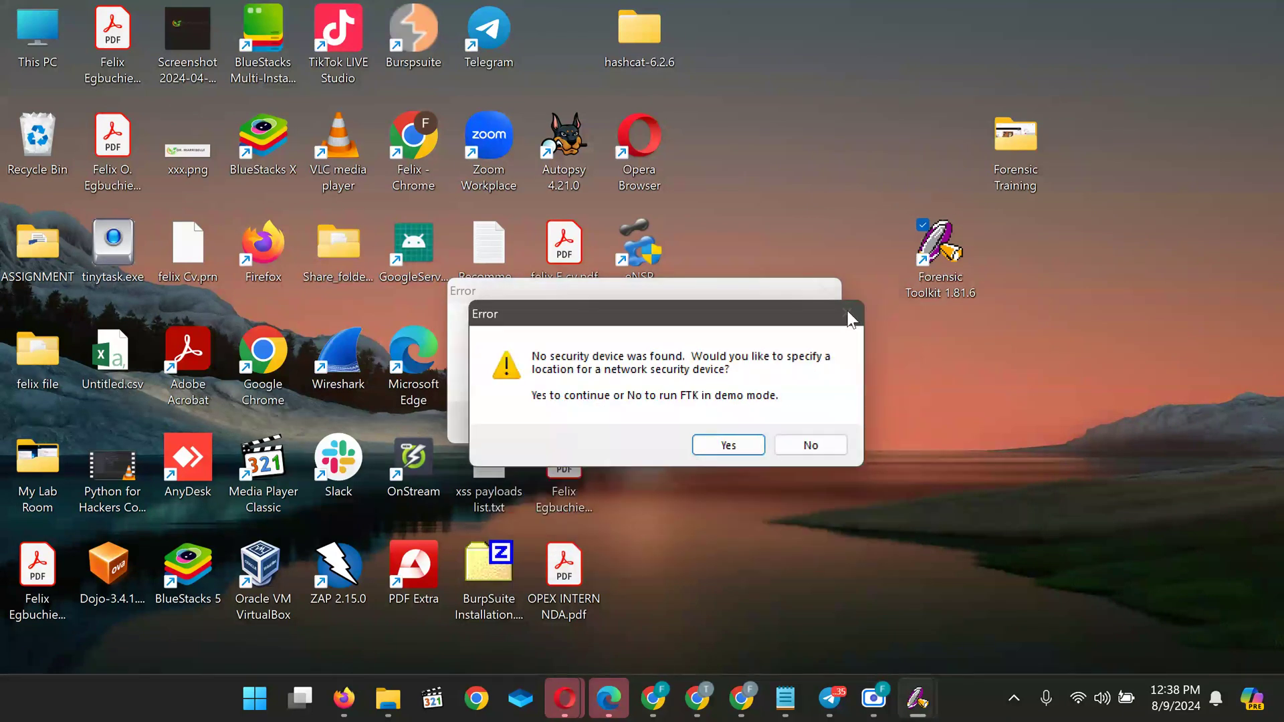
pyautogui.click(848, 313)
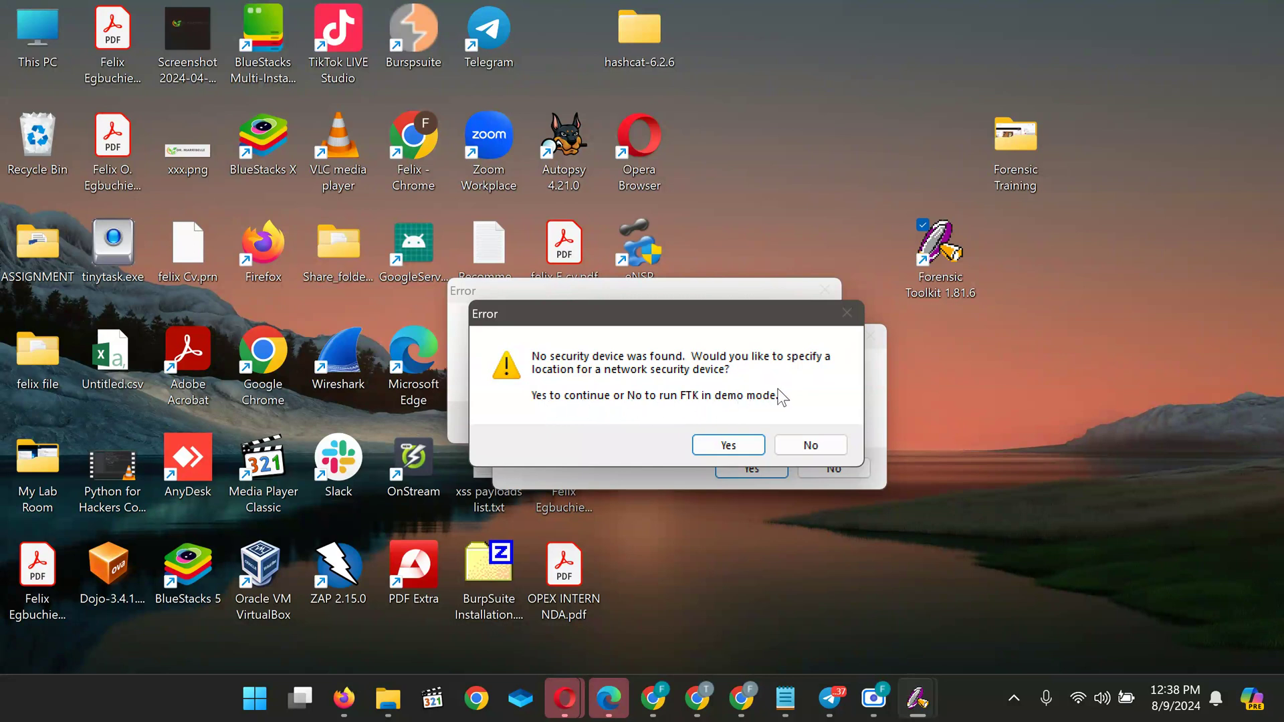
pyautogui.click(811, 445)
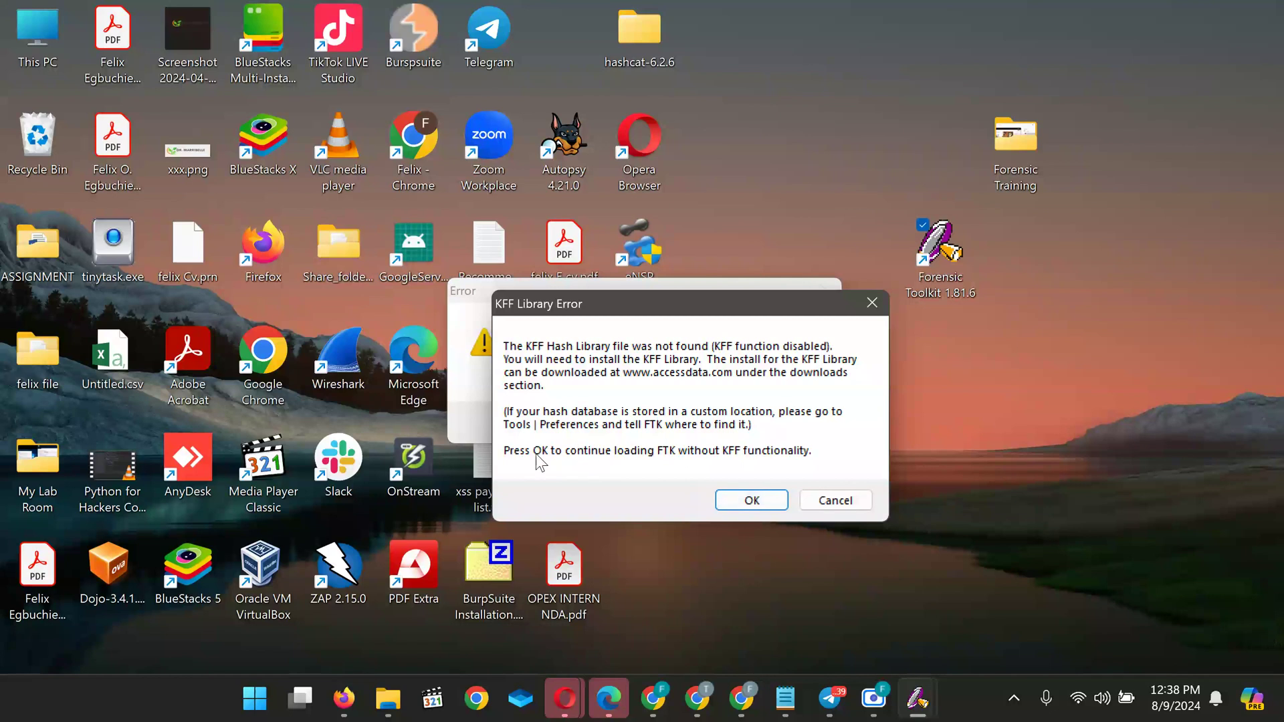
pyautogui.click(759, 500)
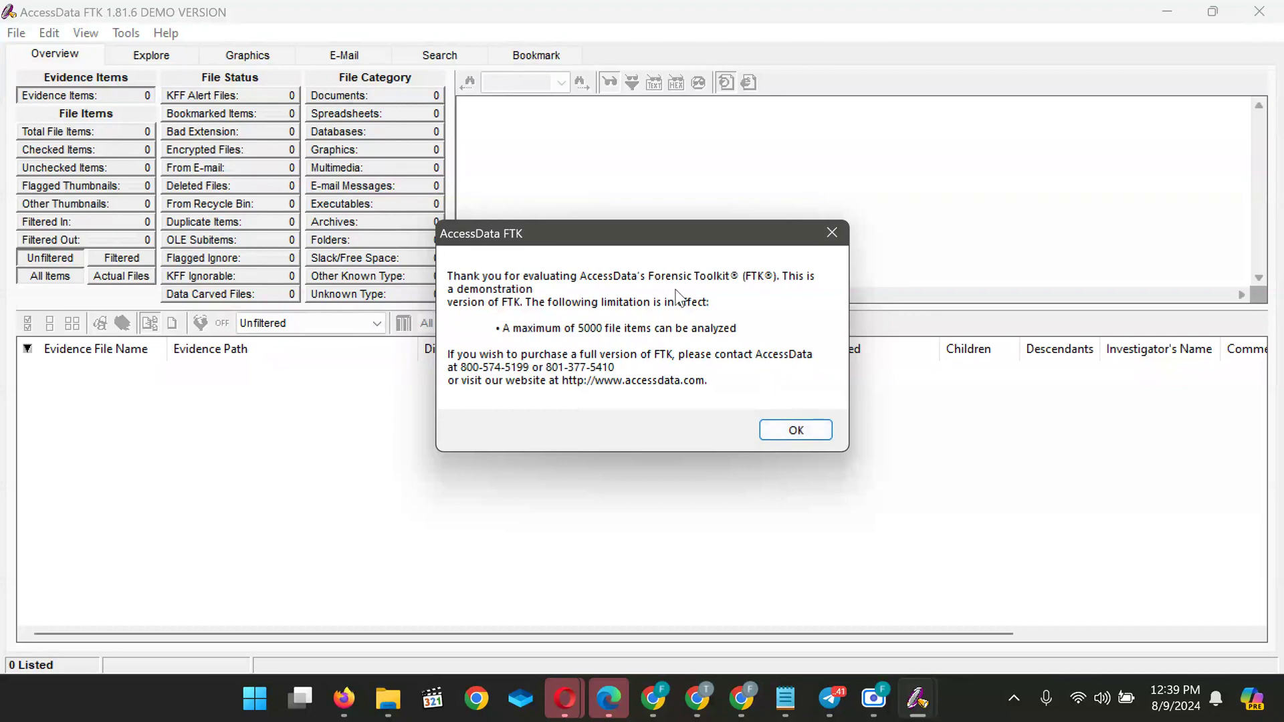
# Dismiss the demo notice and choose 'Go directly to working in program' in the FTK Startup dialog
pyautogui.click(832, 234)
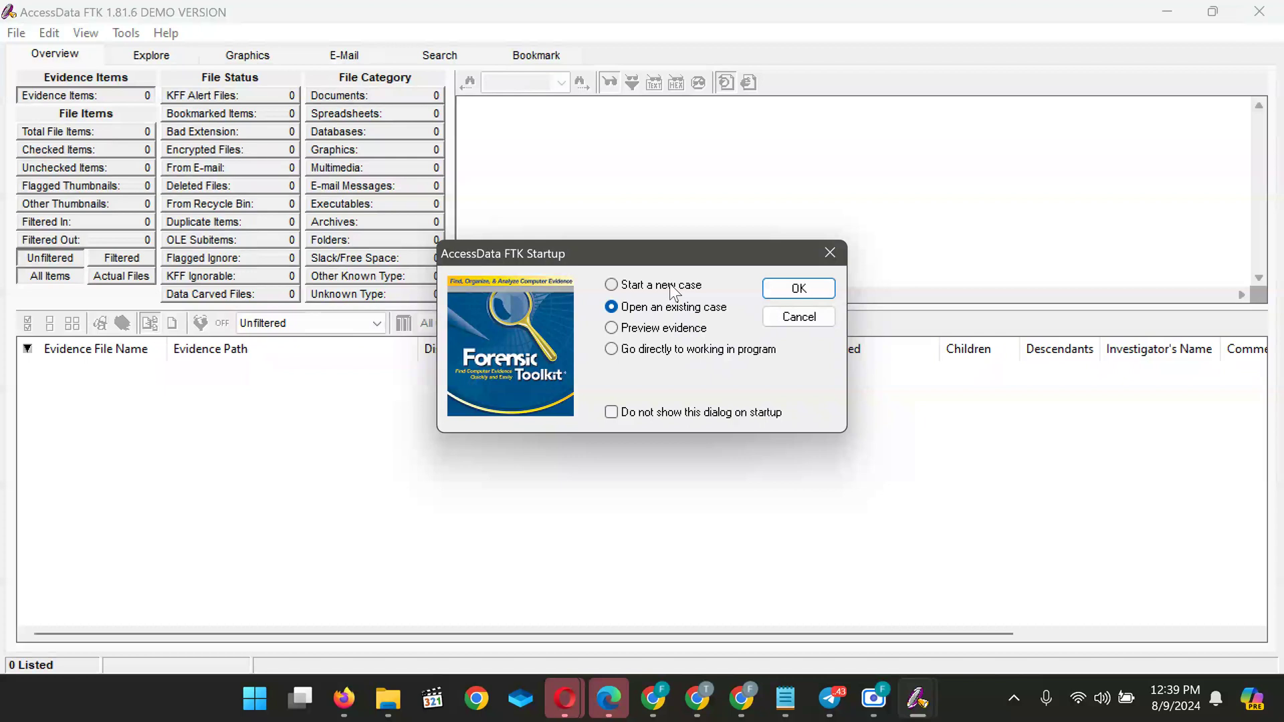
pyautogui.click(616, 287)
pyautogui.click(610, 328)
pyautogui.click(611, 350)
# Read through the CYB 105 Week 2 Quiz Practical instructions and highlight the case name METADATA
pyautogui.moveTo(697, 699)
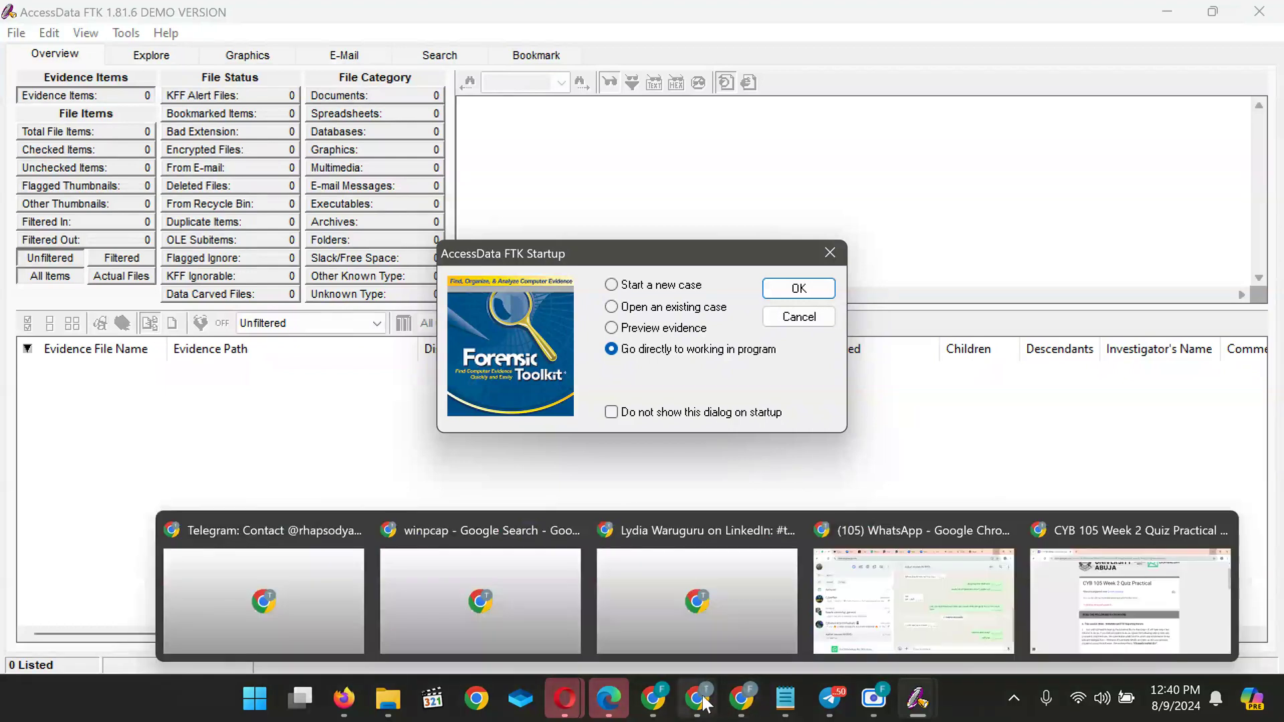
pyautogui.click(1116, 591)
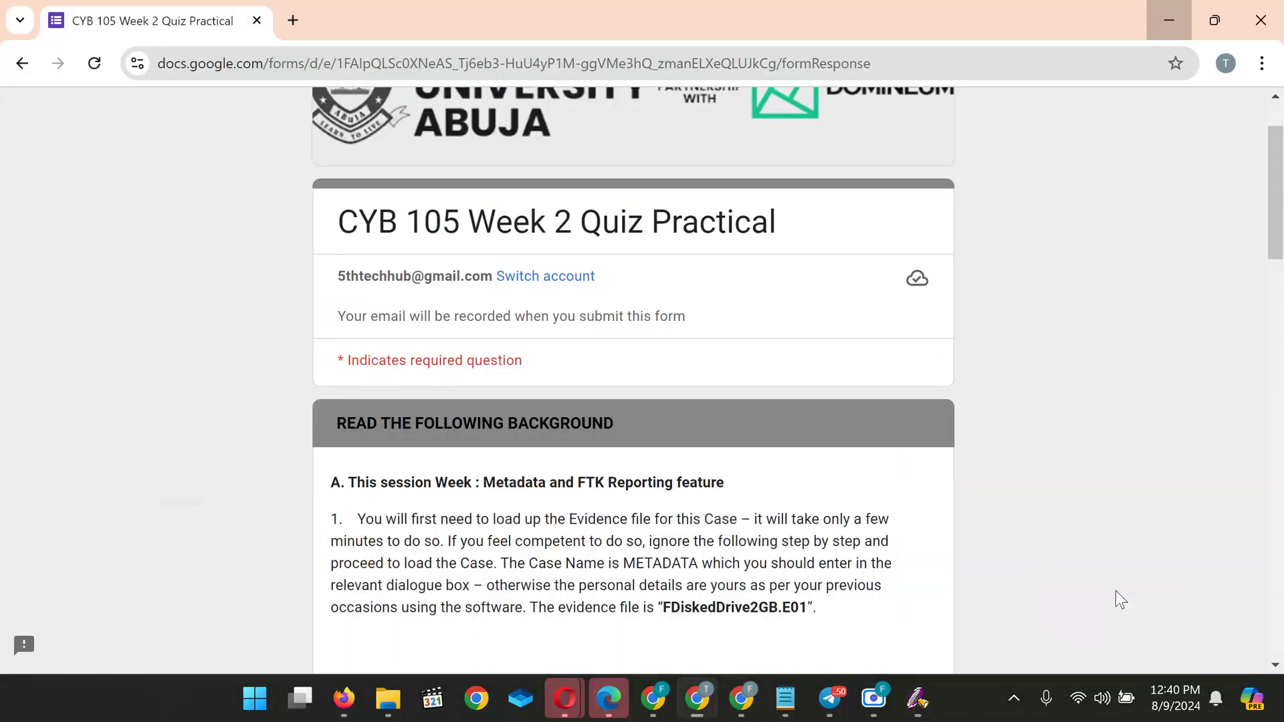
pyautogui.scroll(-3, 843, 435)
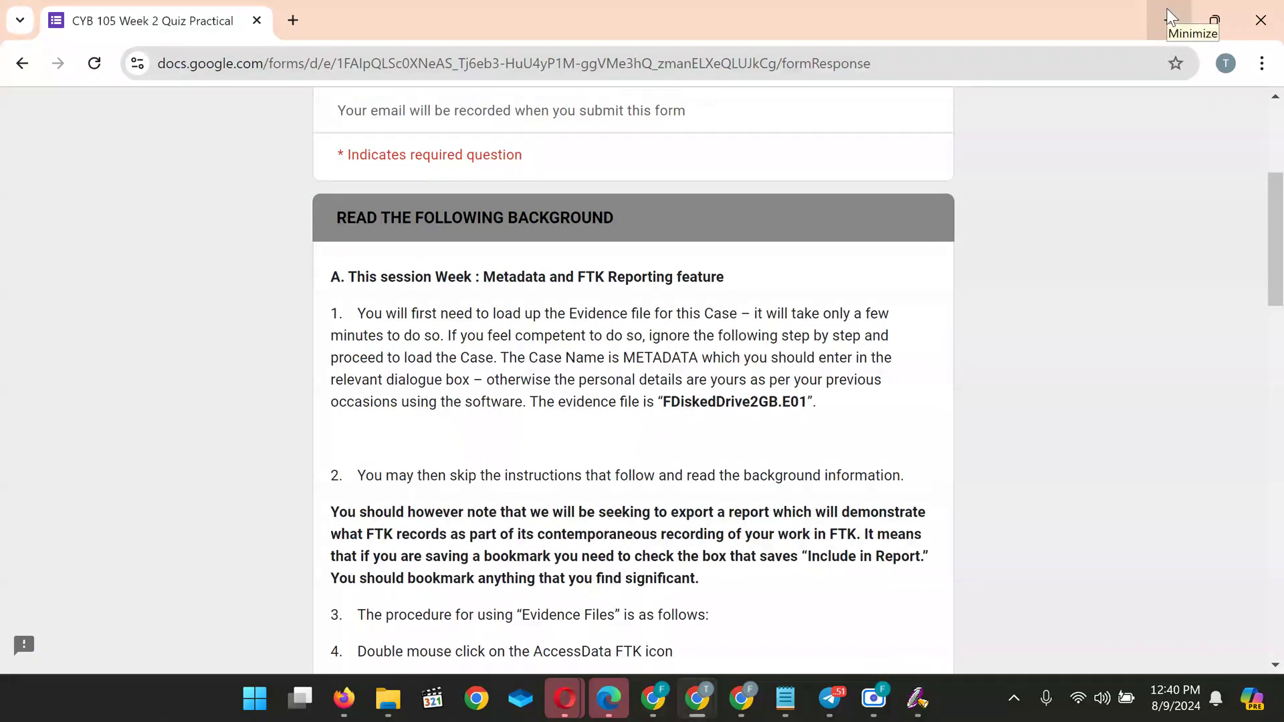
pyautogui.scroll(-2, 709, 393)
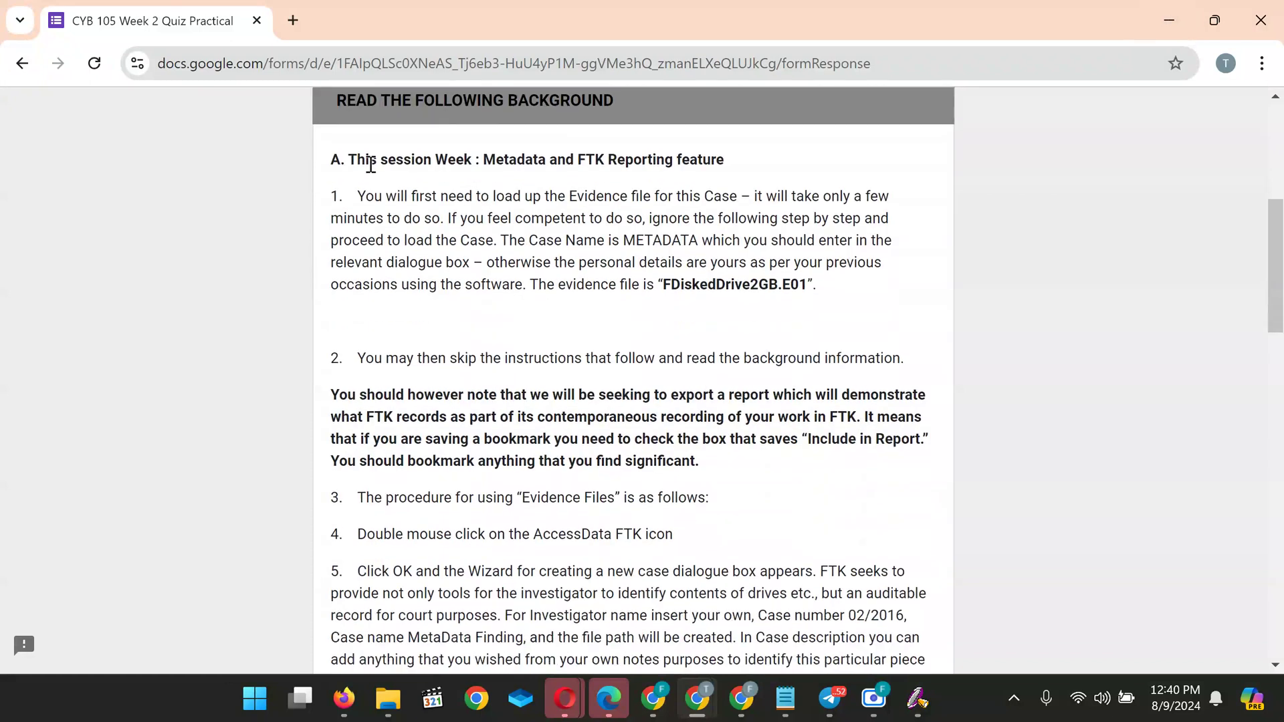
pyautogui.scroll(1, 344, 163)
pyautogui.scroll(-1, 344, 163)
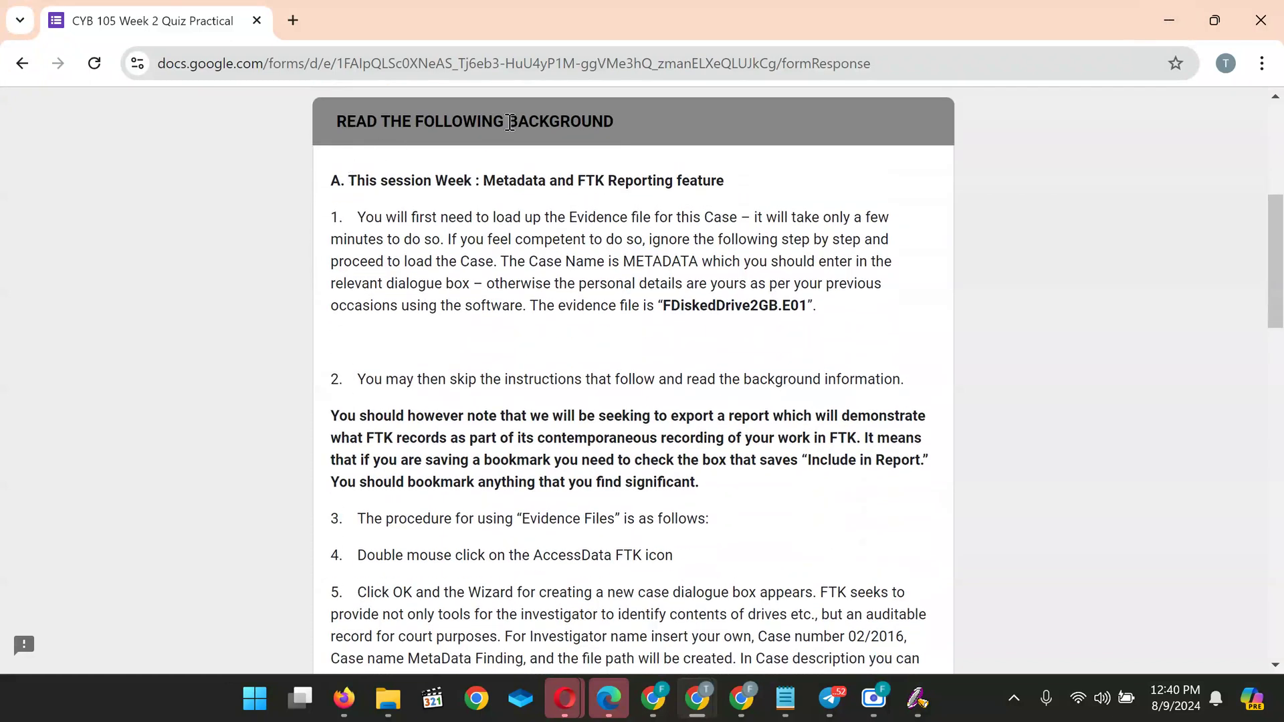
pyautogui.scroll(-1, 416, 263)
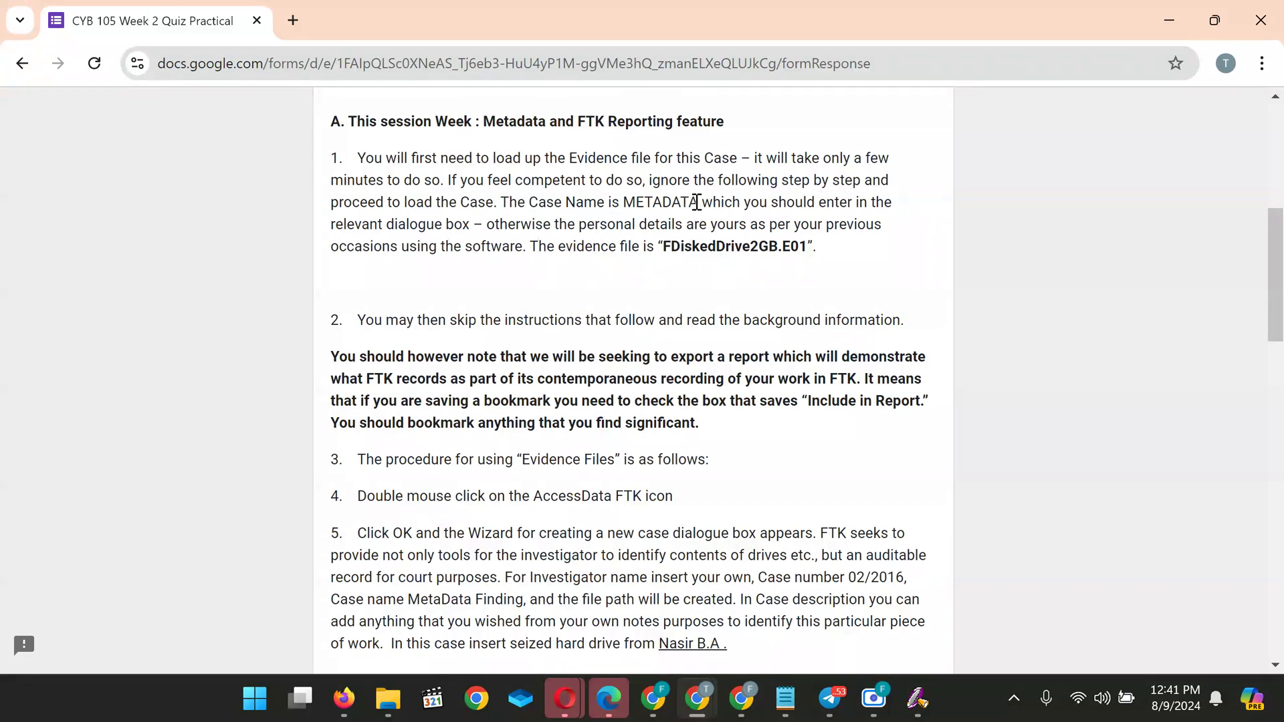
pyautogui.moveTo(706, 202); pyautogui.dragTo(623, 202)
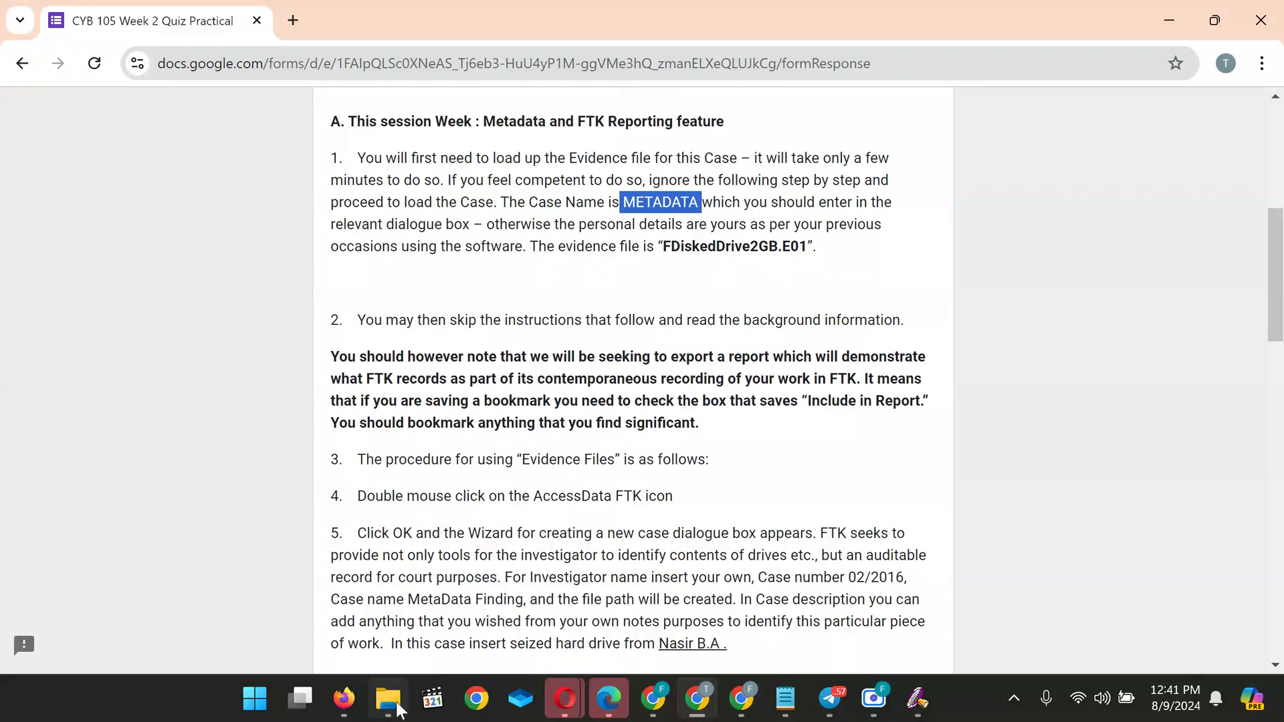
# Select Copy of FDiskedDrive2GB.E01 in the Forensic Training folder, then return to the quiz instructions
pyautogui.moveTo(395, 710)
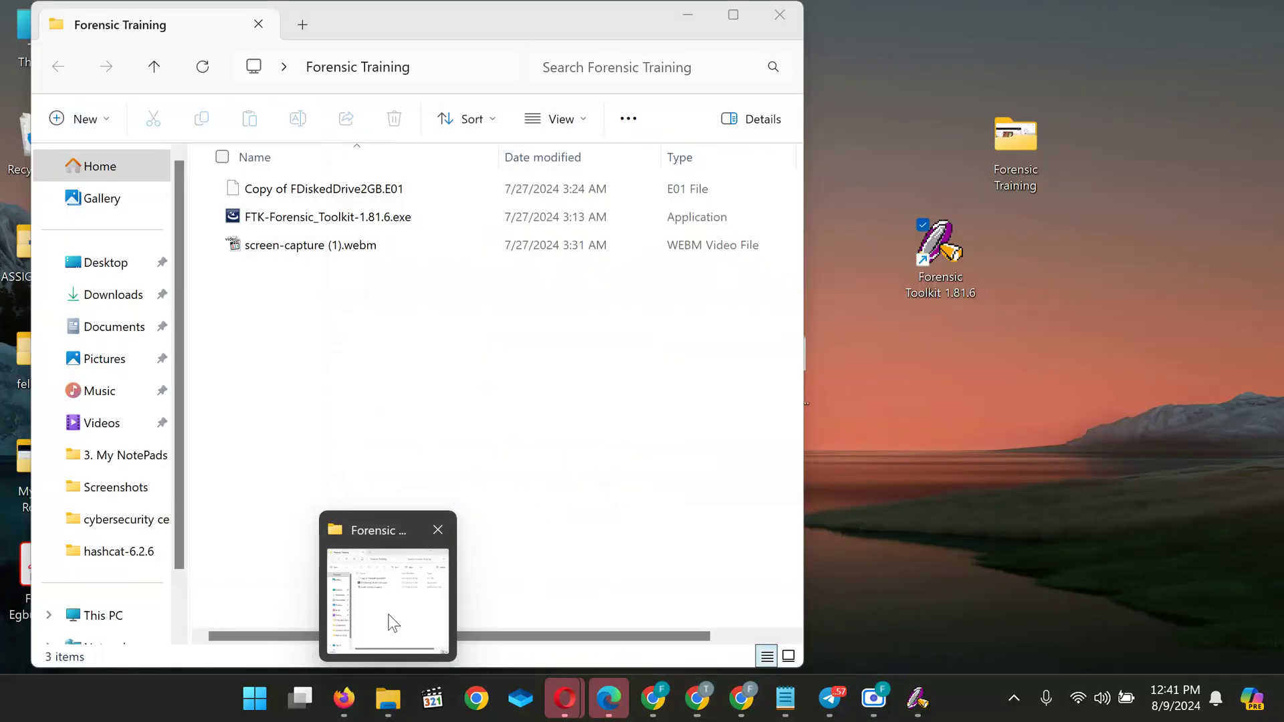
pyautogui.click(394, 622)
pyautogui.click(290, 202)
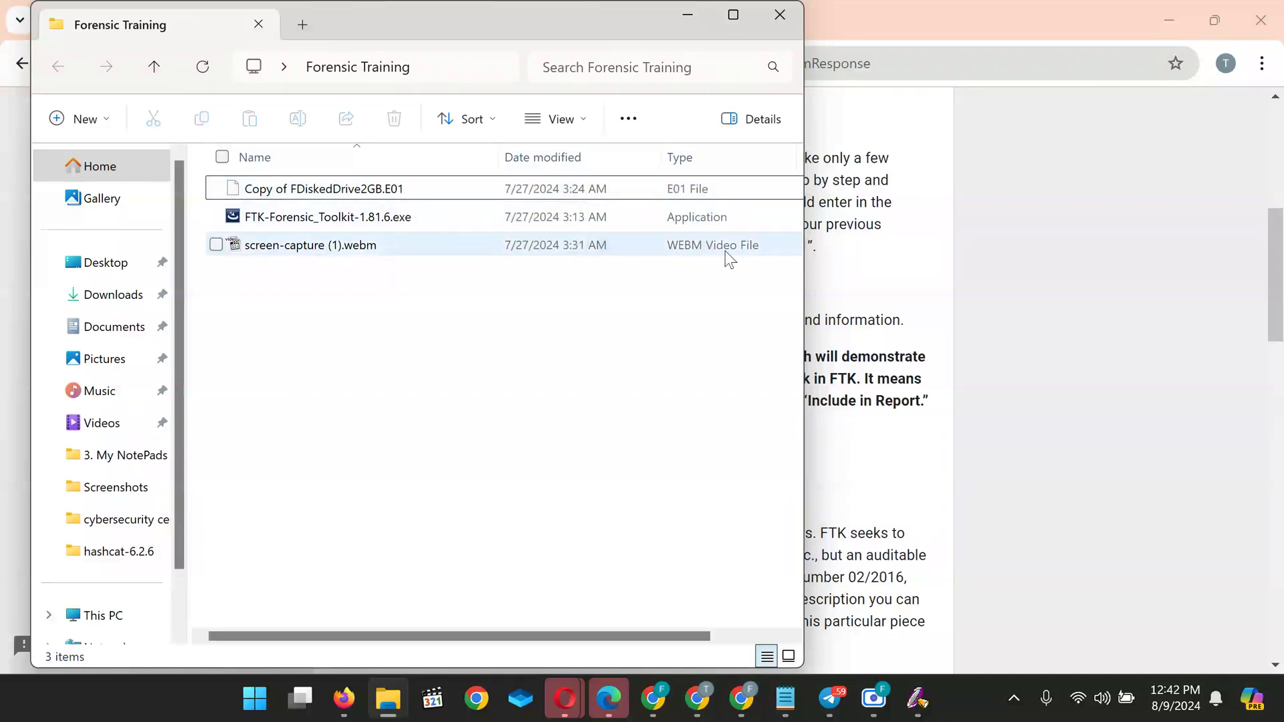
pyautogui.click(879, 293)
pyautogui.scroll(-2, 421, 459)
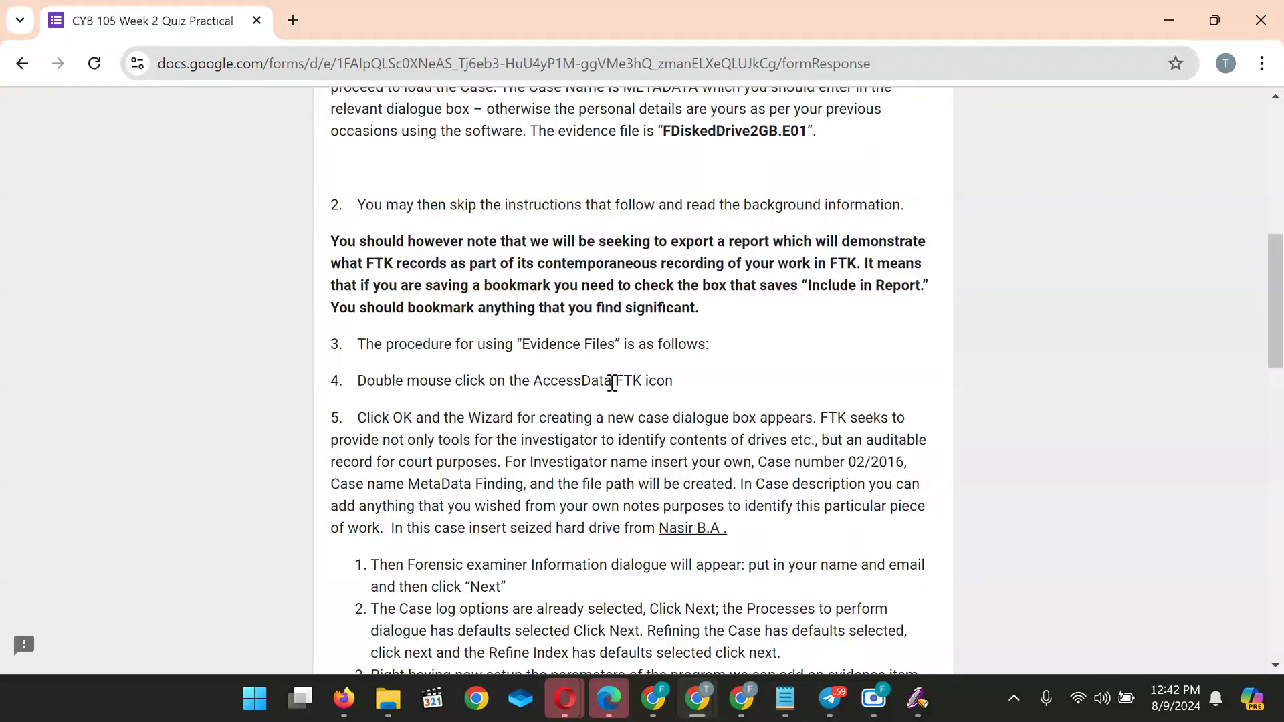
# Scroll the quiz to the FTK new-case steps for adding FDiskedDrive2GB.E01 with Europe/London time zone
pyautogui.scroll(-2, 458, 425)
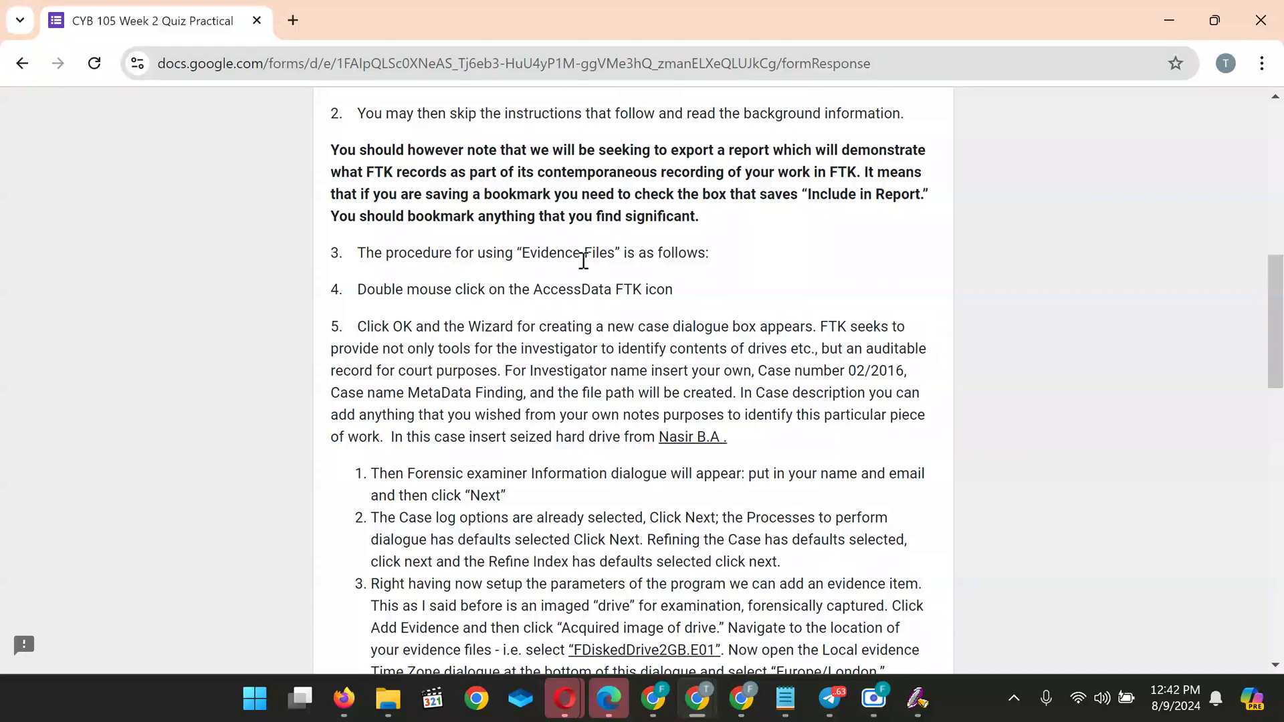
pyautogui.scroll(-2, 583, 261)
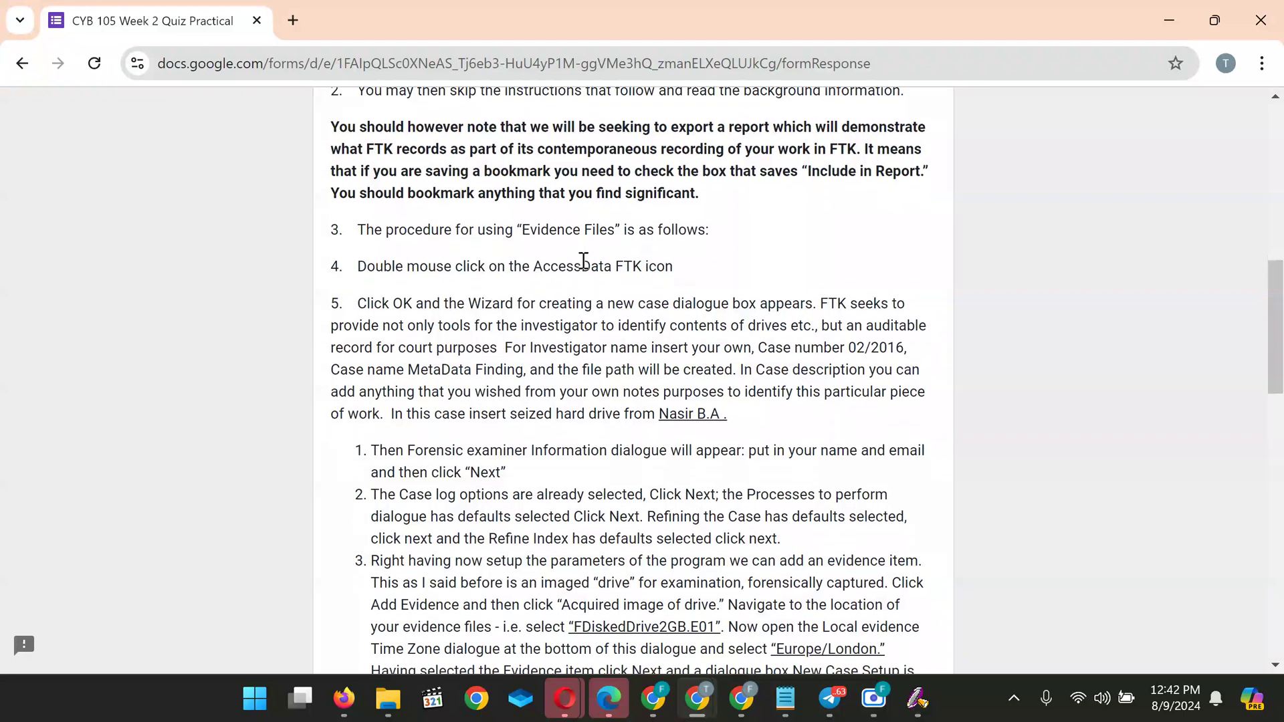
pyautogui.scroll(-3, 583, 261)
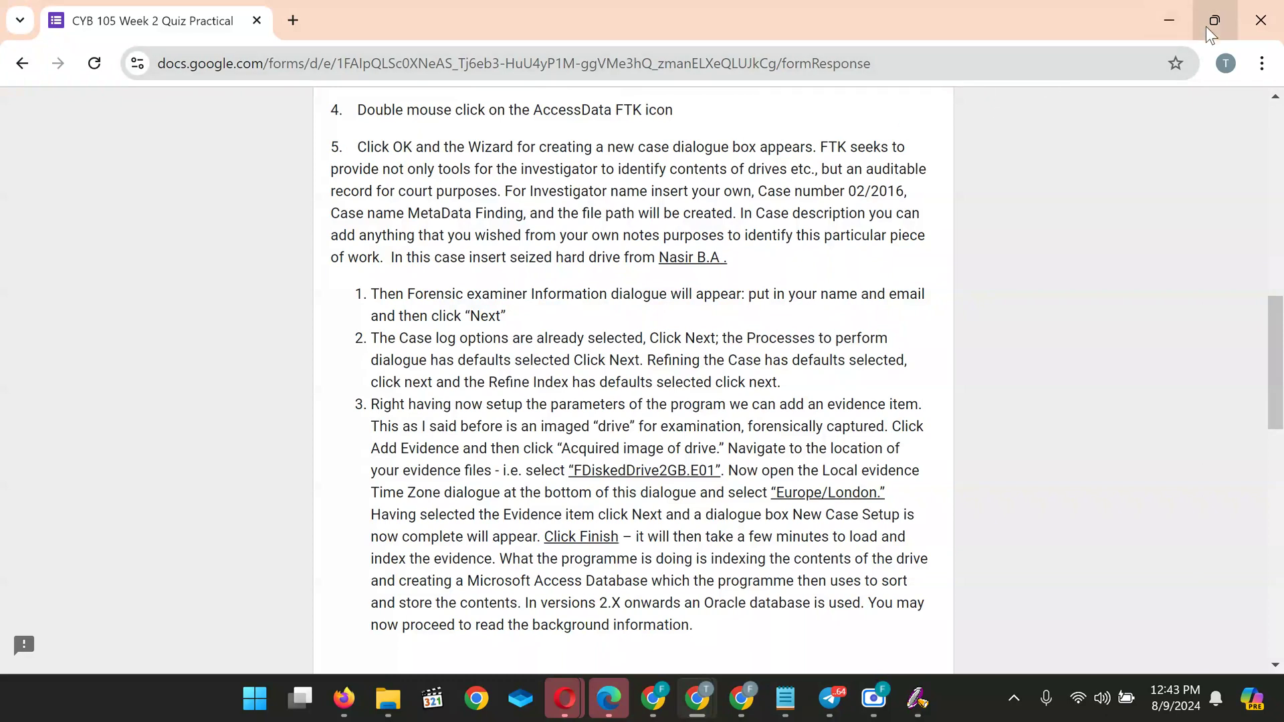
pyautogui.moveTo(1205, 27)
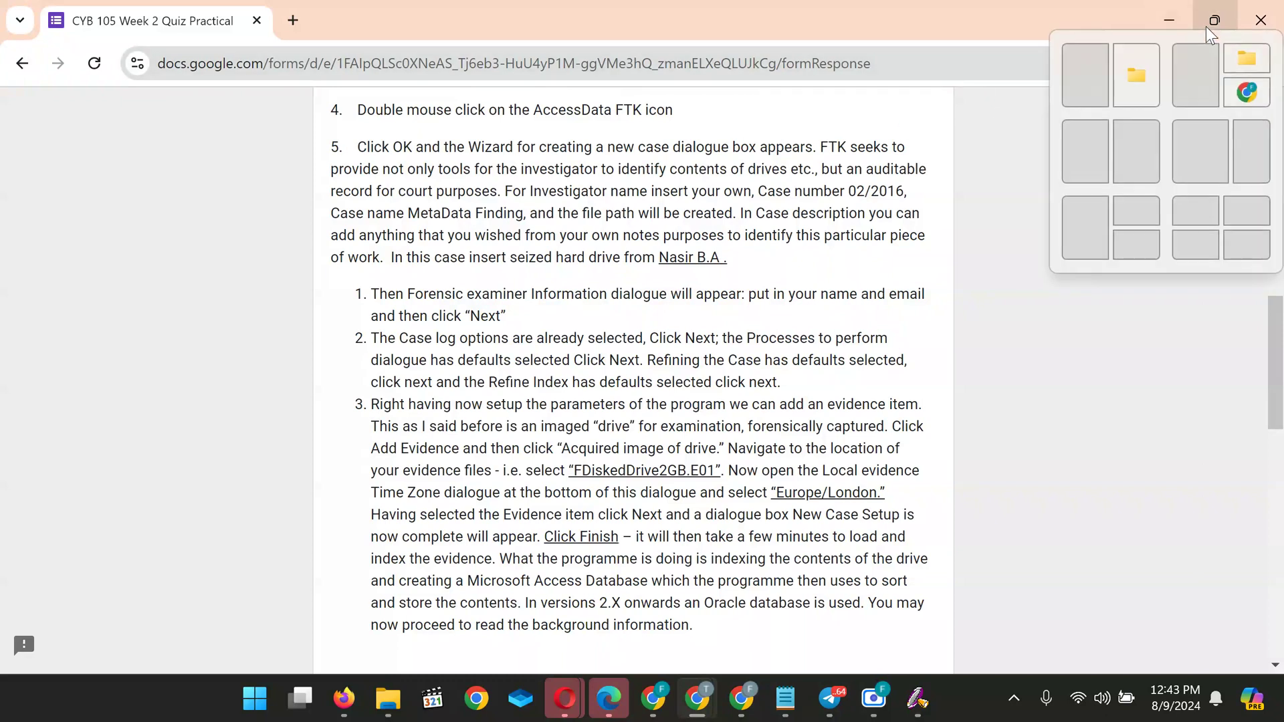
pyautogui.click(1084, 156)
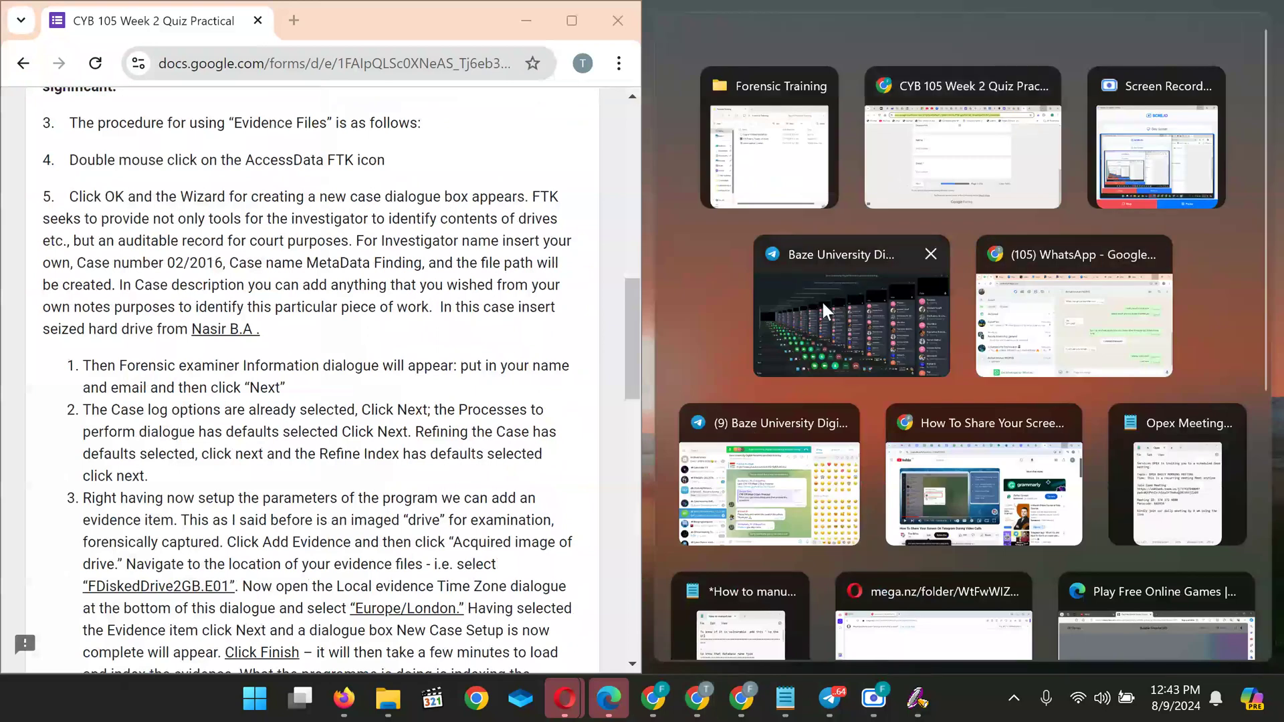
pyautogui.click(761, 487)
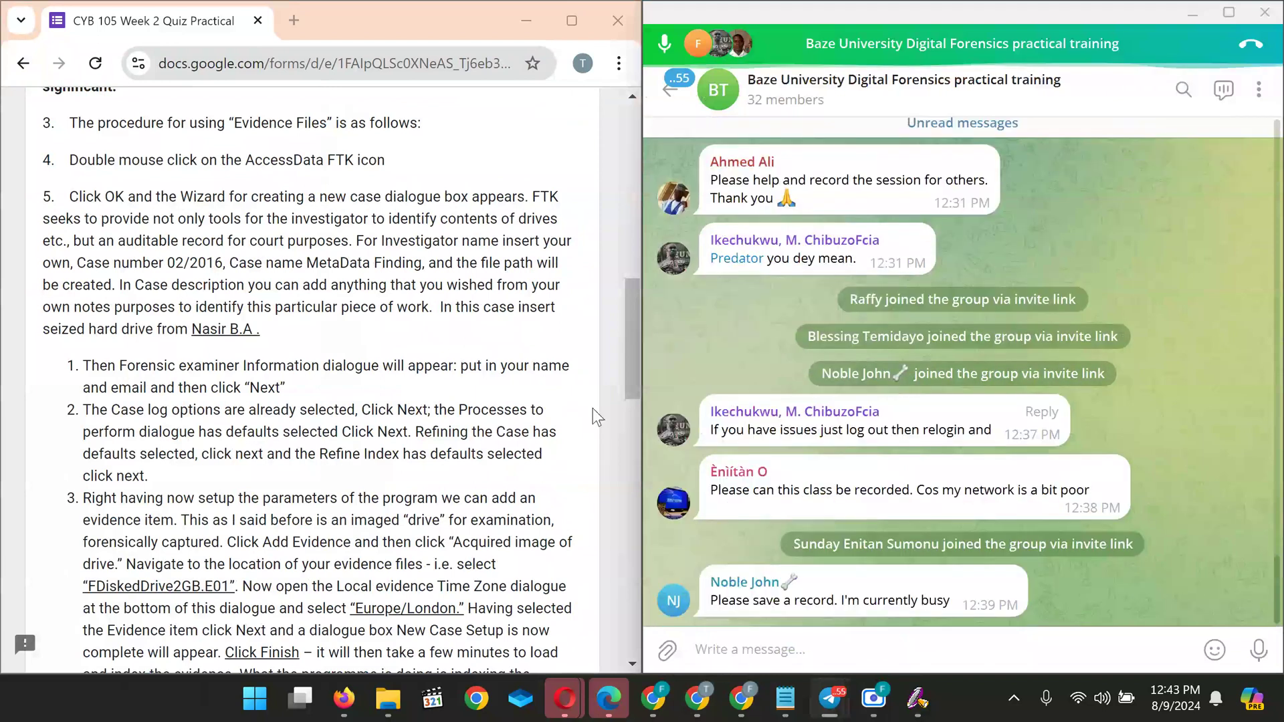
pyautogui.click(572, 20)
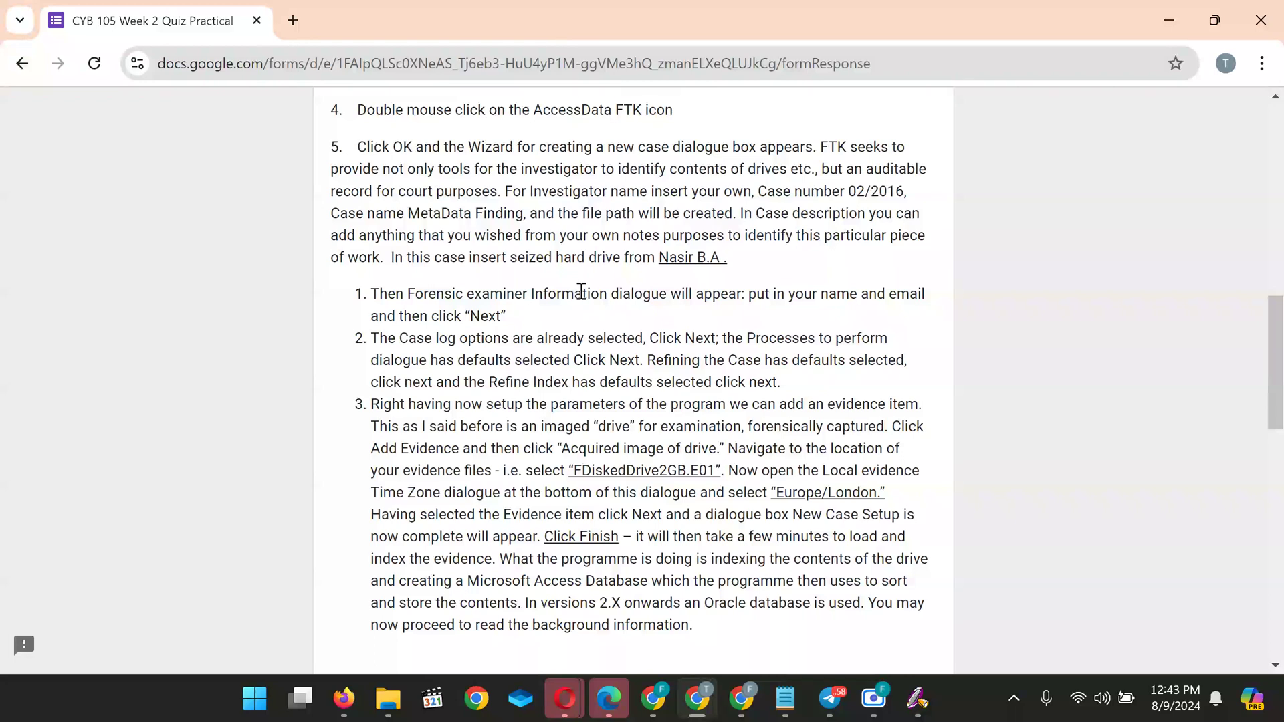
# Scroll to the evidence file line and highlight the drive.google.com link to FDiskedDrive2GB.E01
pyautogui.scroll(-5, 582, 291)
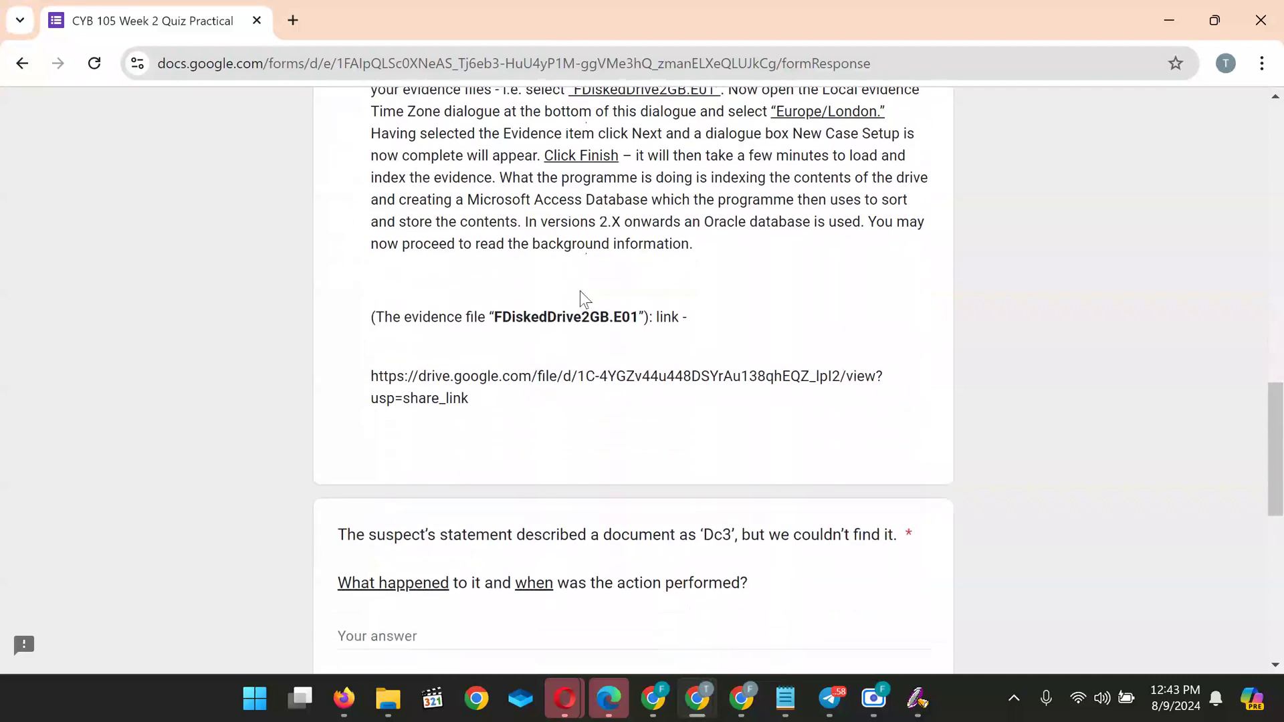
pyautogui.scroll(-1, 534, 389)
pyautogui.scroll(-3, 534, 390)
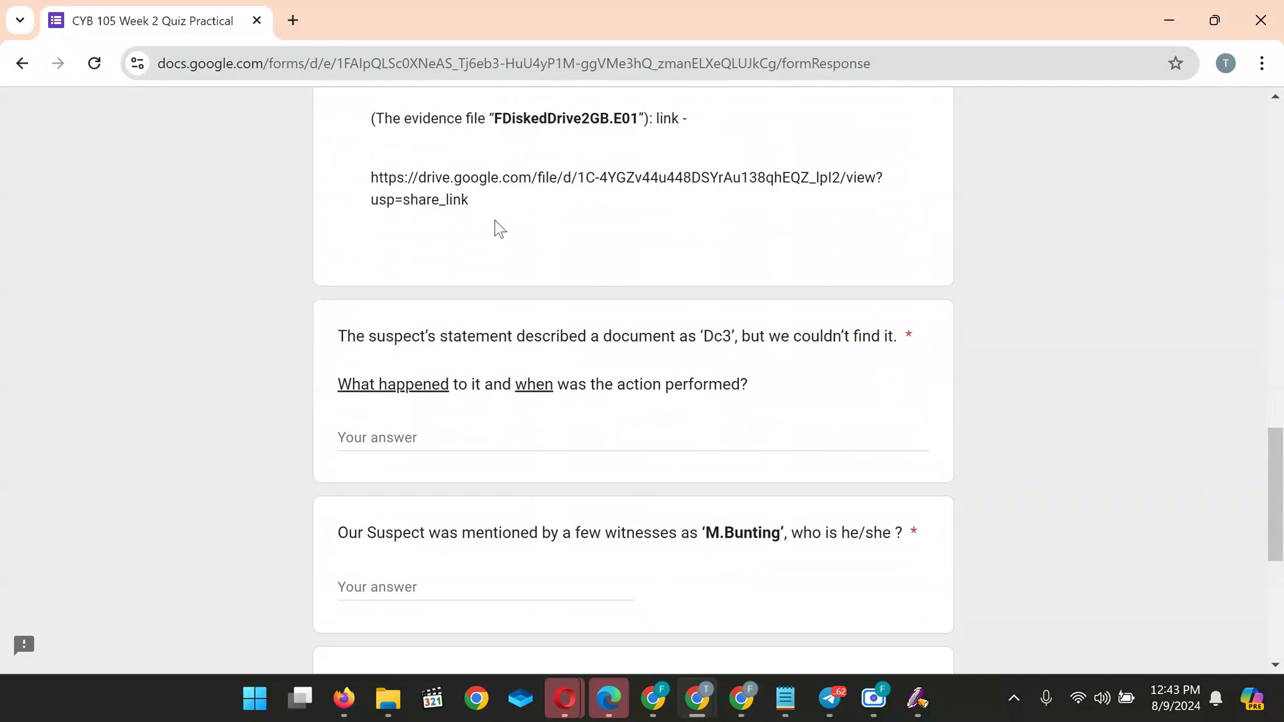
pyautogui.scroll(2, 488, 231)
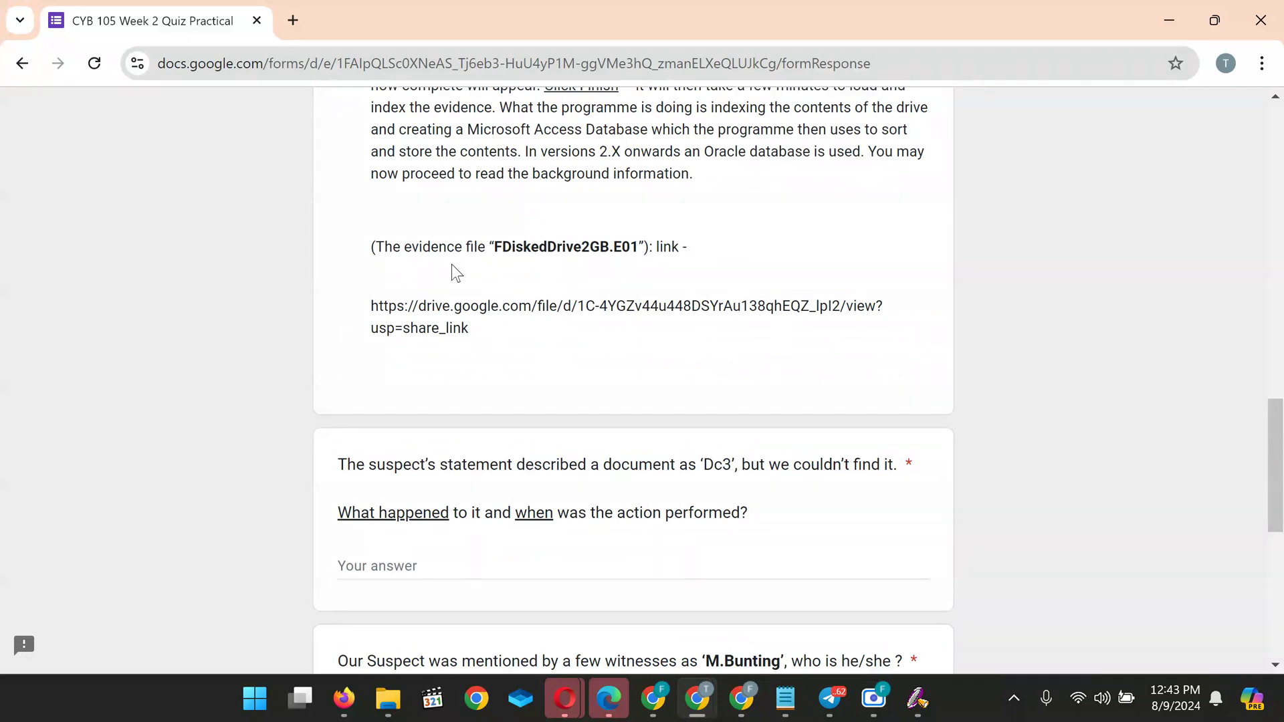
pyautogui.scroll(-1, 448, 347)
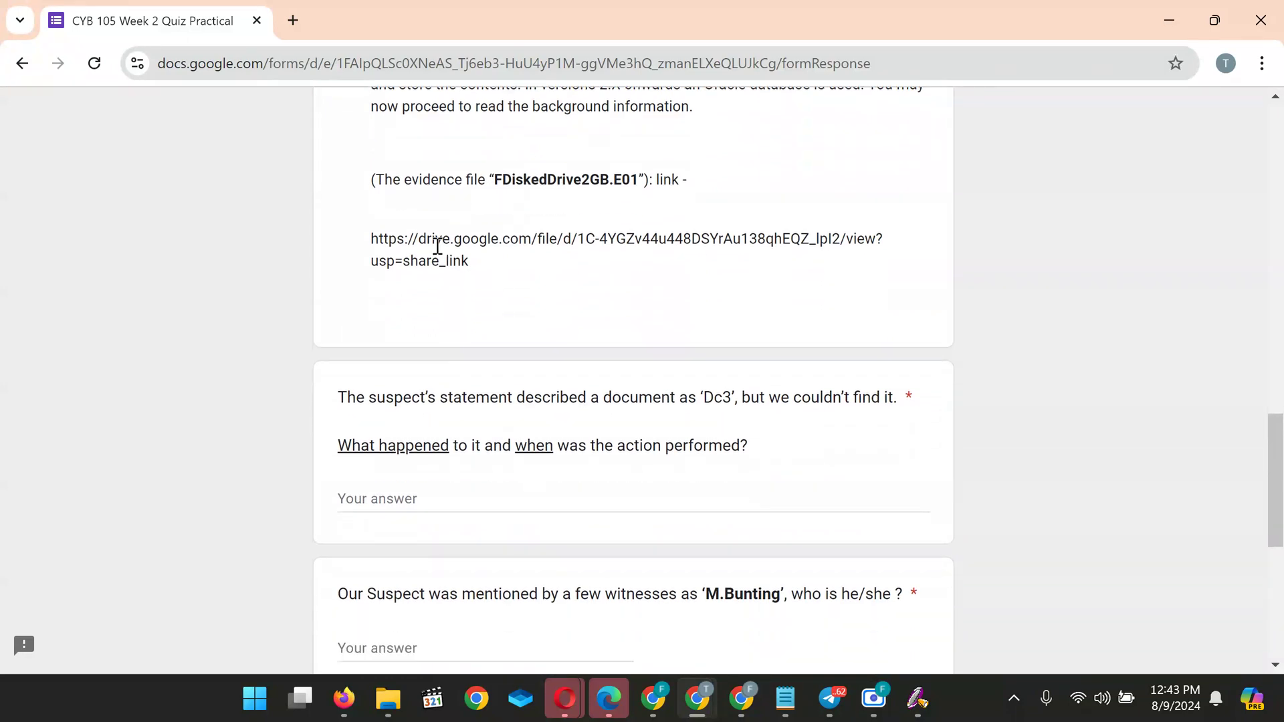
pyautogui.moveTo(465, 261); pyautogui.dragTo(304, 247)
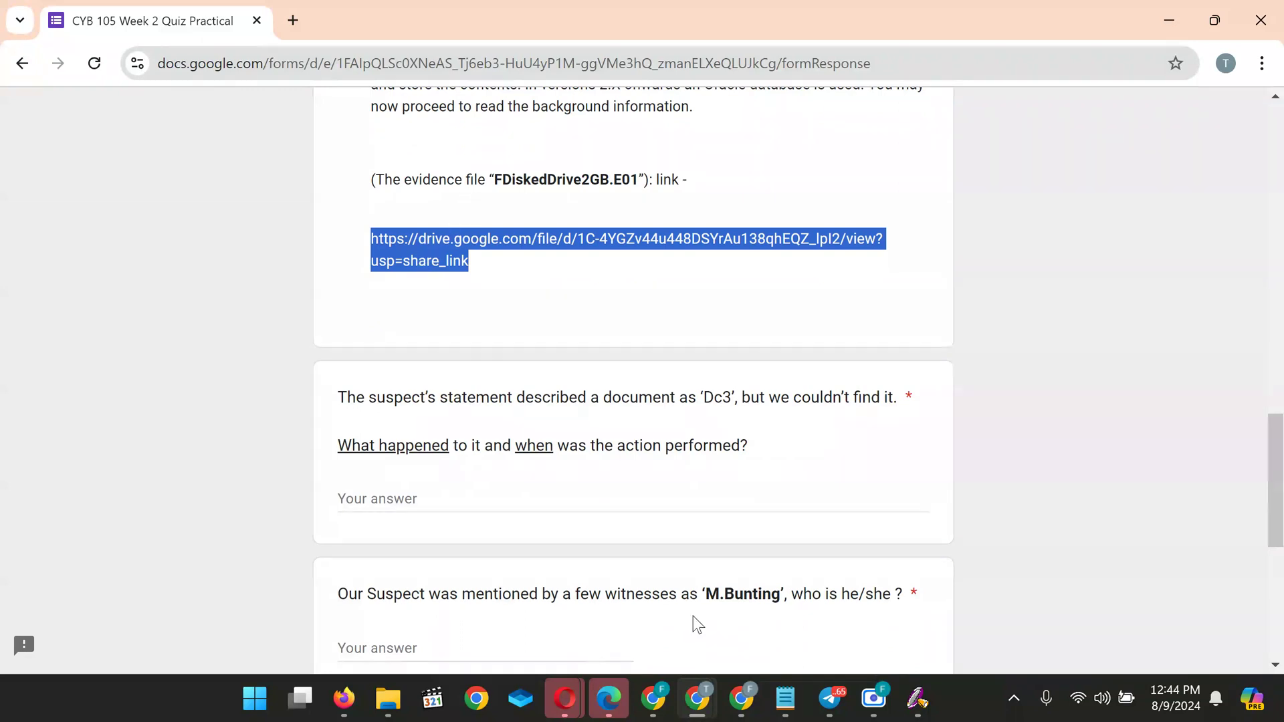
pyautogui.moveTo(746, 703)
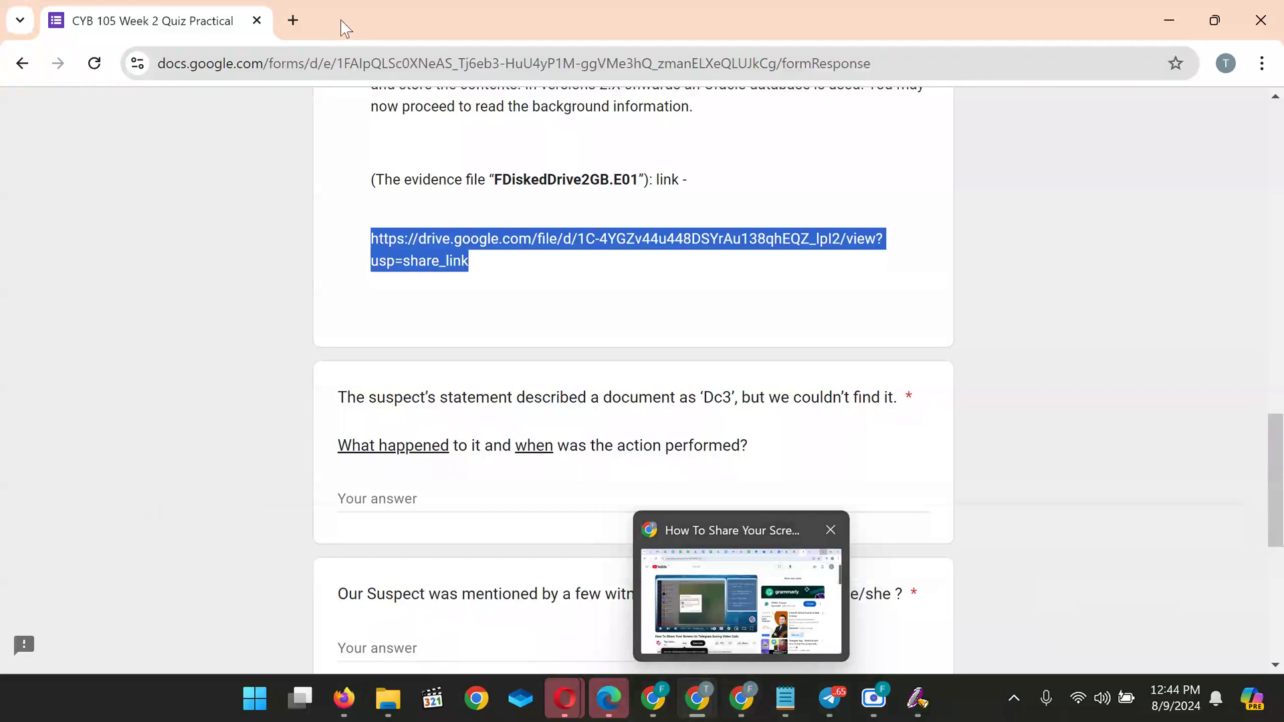
# Load the pasted Drive link for Copy of FDiskedDrive2GB.E01 in a new tab, then go back to the quiz tab
pyautogui.click(295, 15)
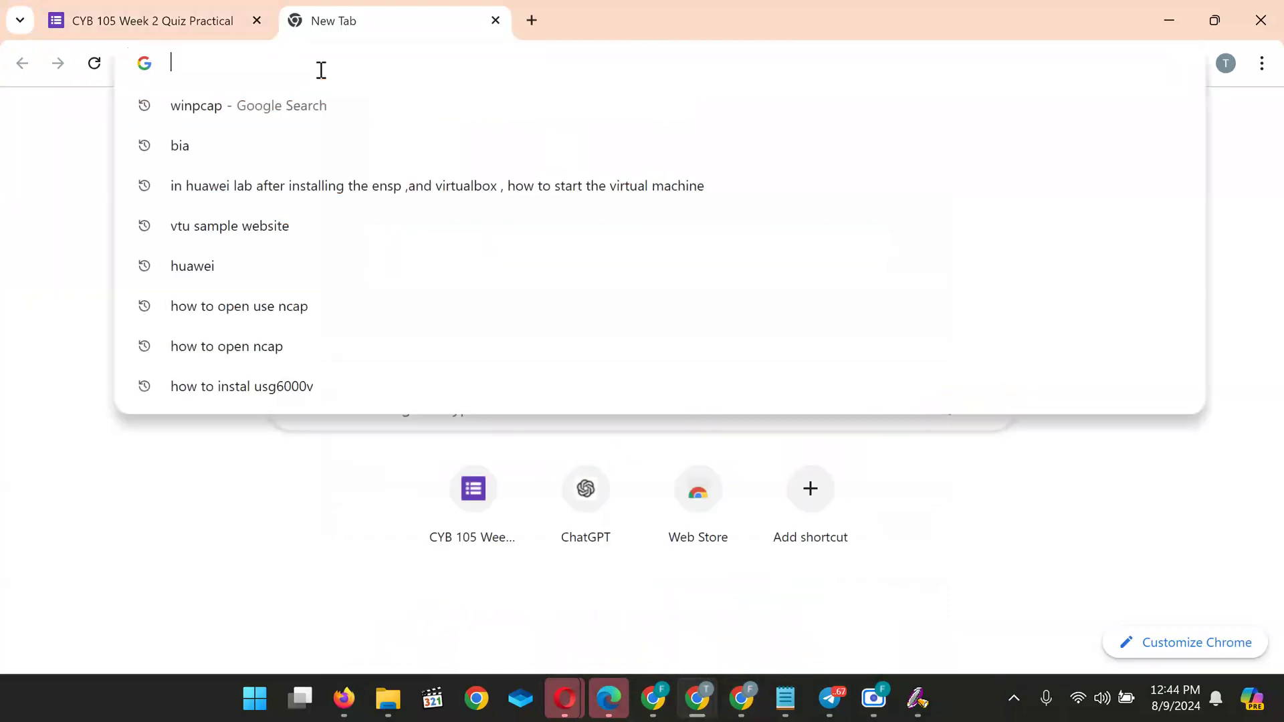
pyautogui.press('Return')
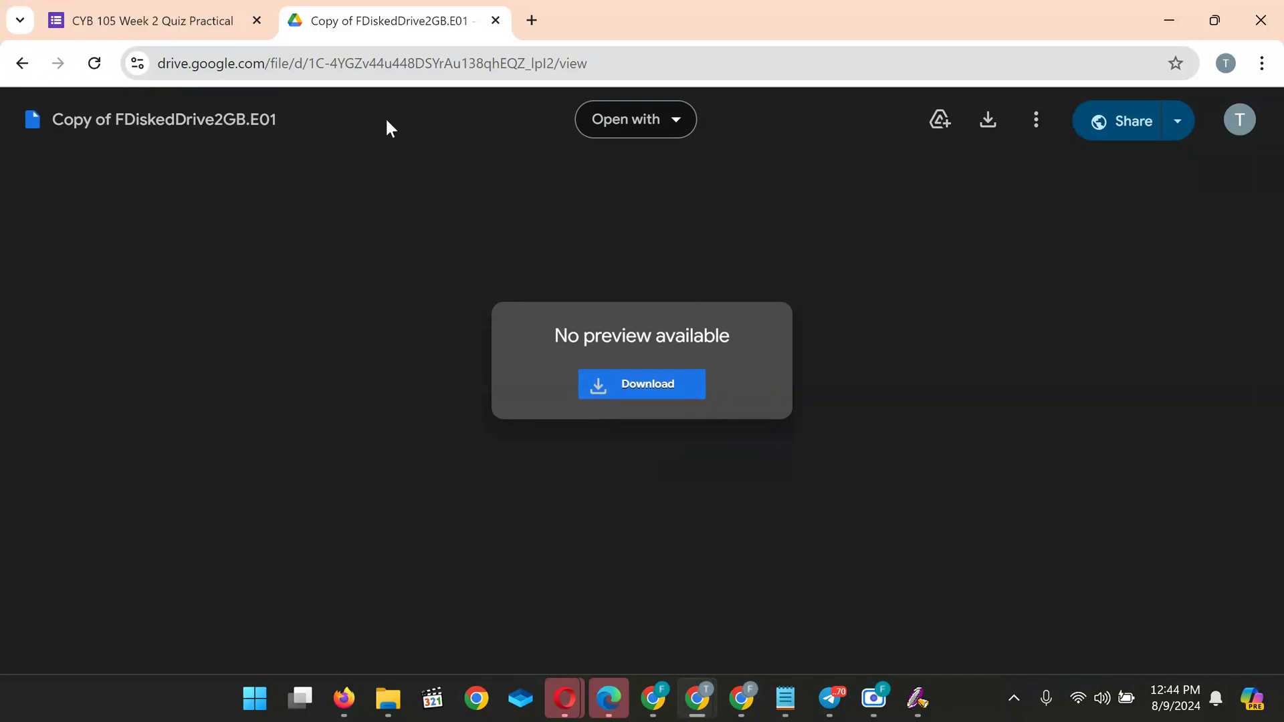
pyautogui.click(153, 12)
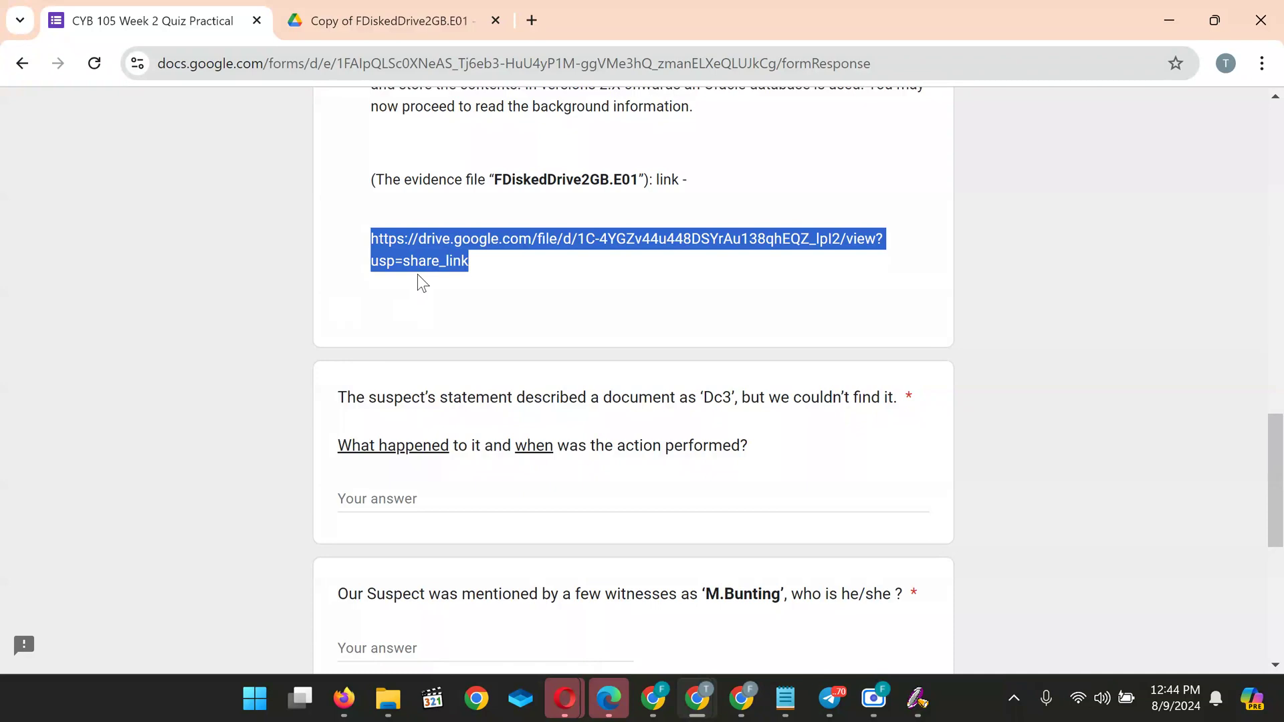
pyautogui.scroll(-2, 417, 274)
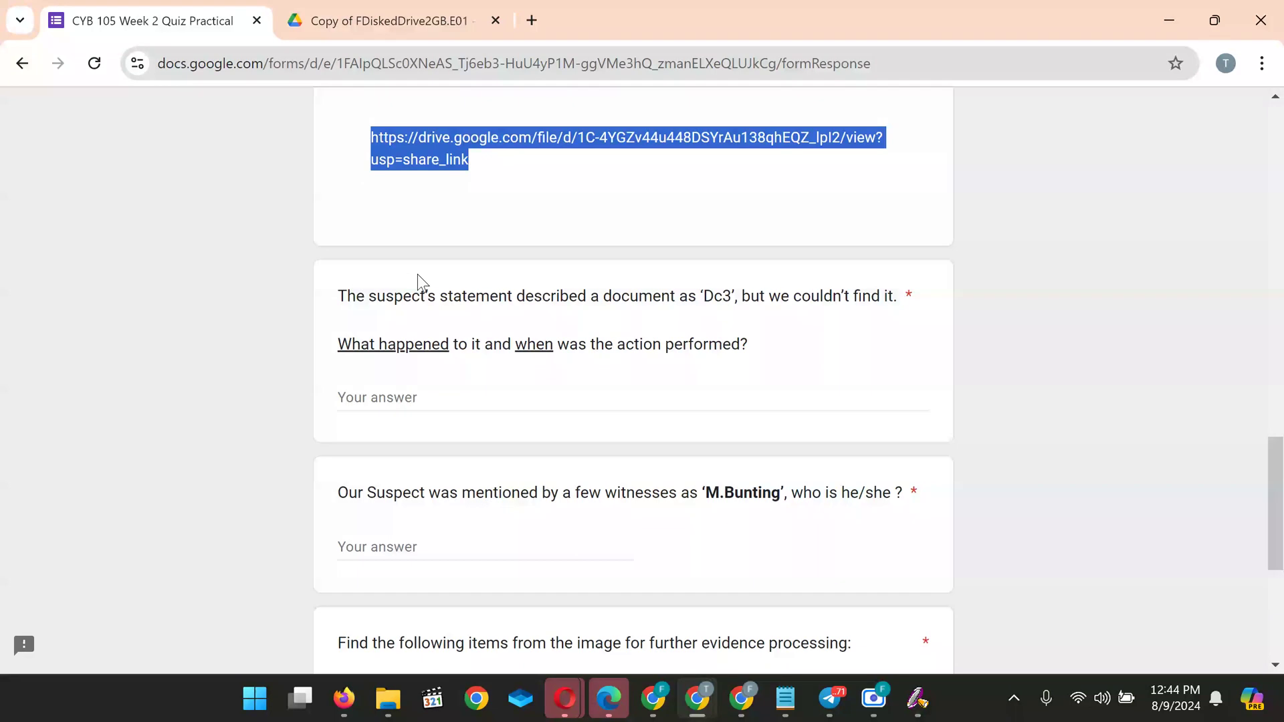
pyautogui.scroll(-2, 417, 274)
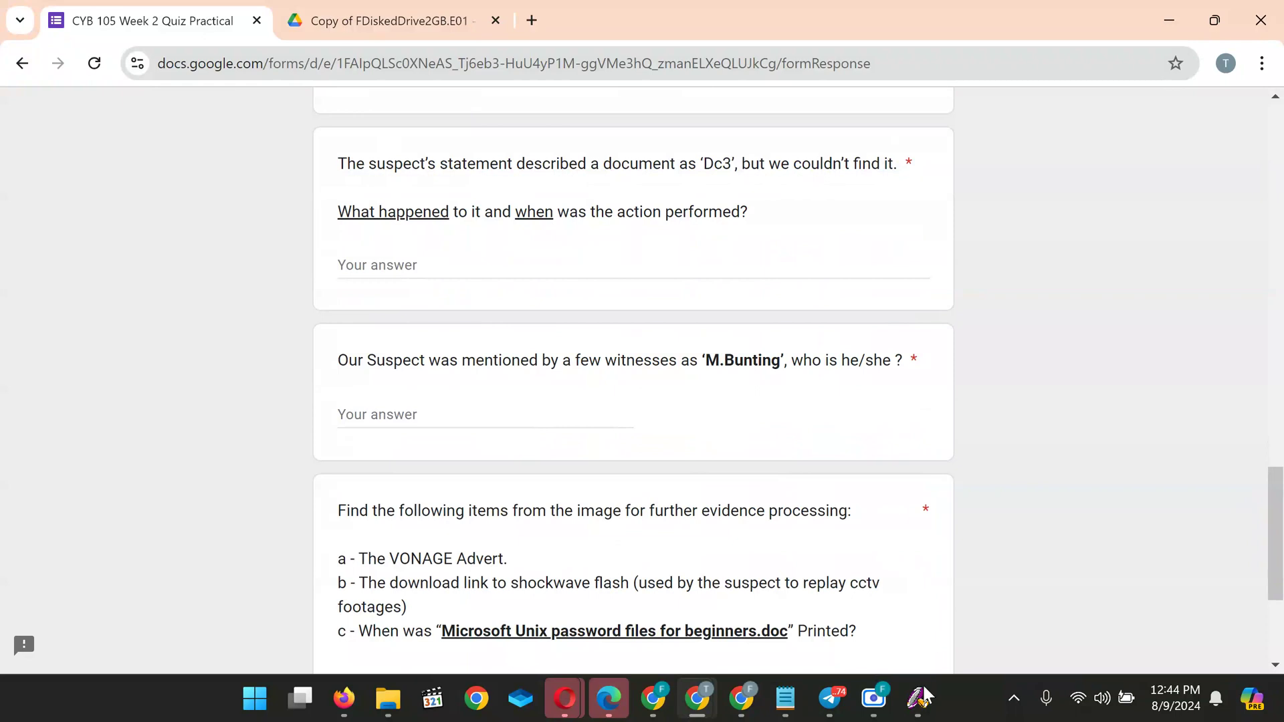
pyautogui.moveTo(919, 699)
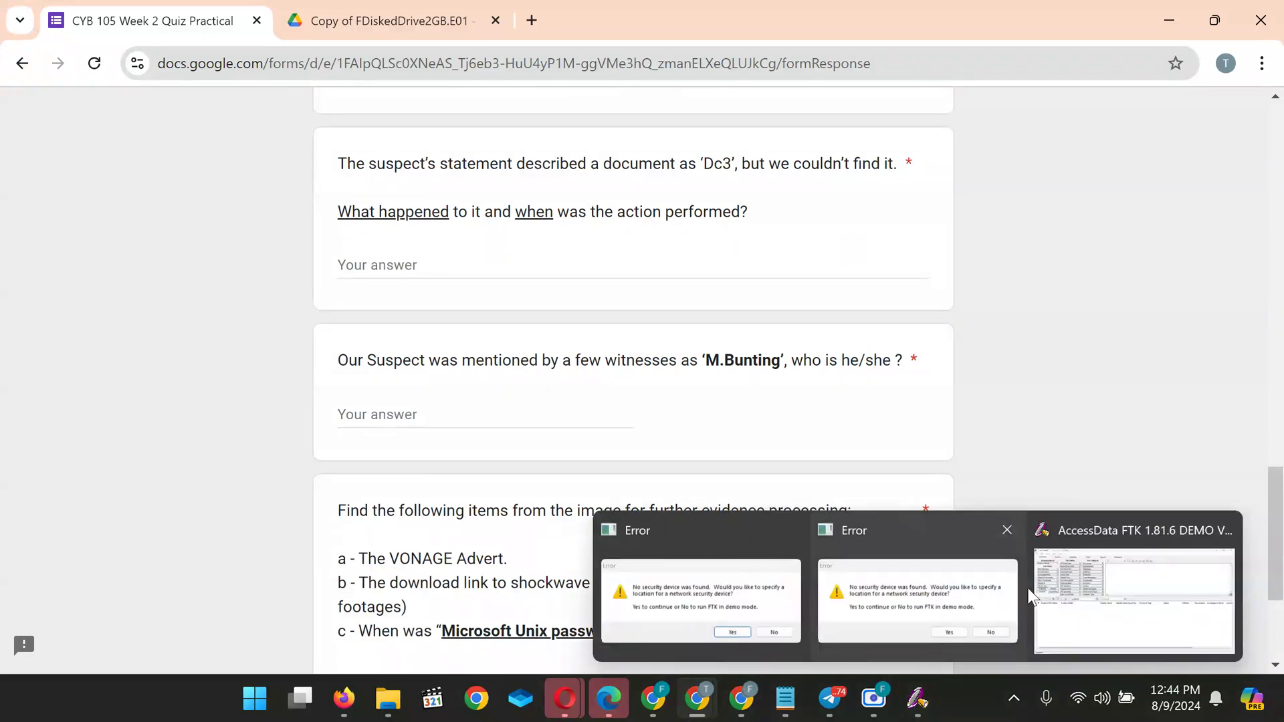
pyautogui.moveTo(996, 531)
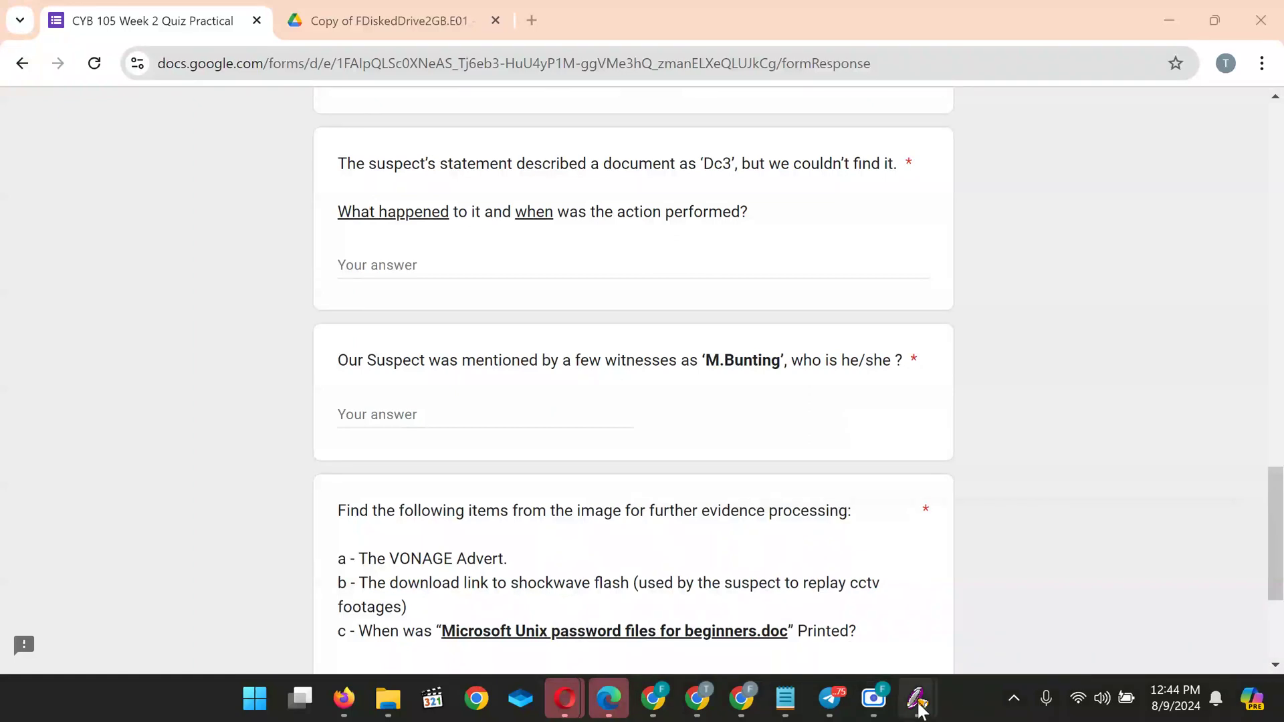
# Bring FTK forward and choose 'Start a new case' in the Startup dialog to open the New Case wizard
pyautogui.click(1098, 612)
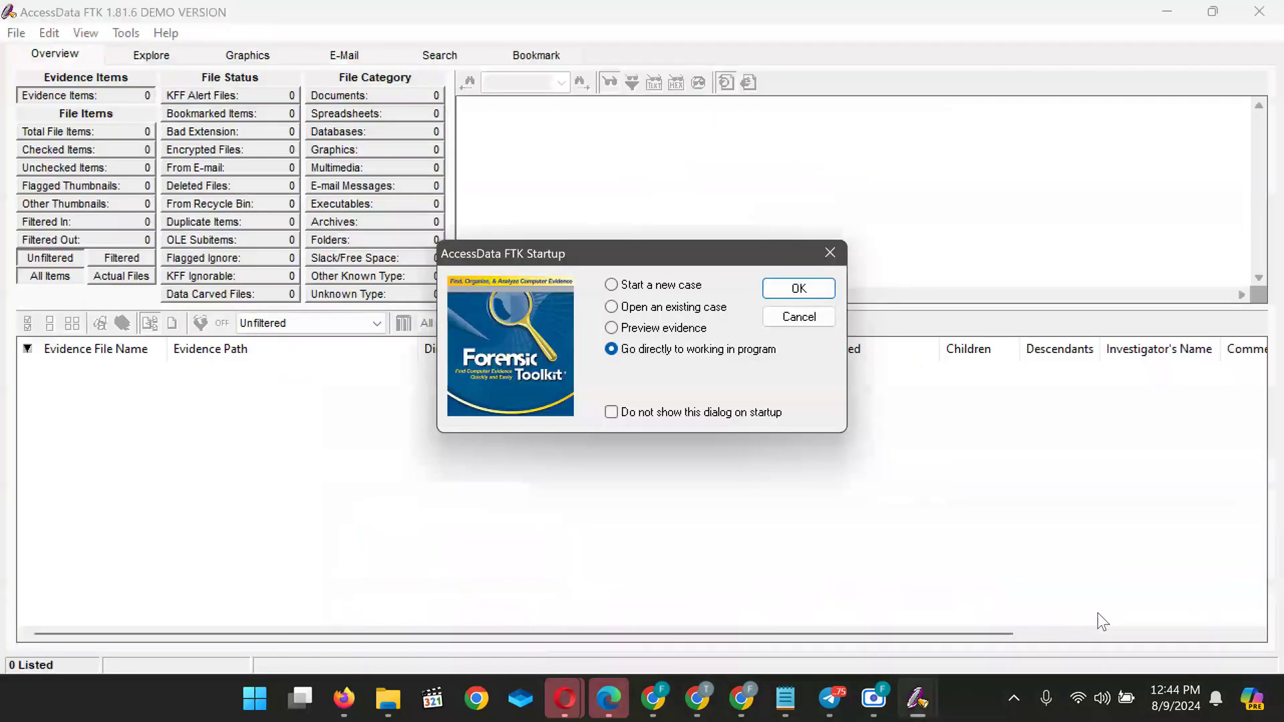
pyautogui.click(614, 292)
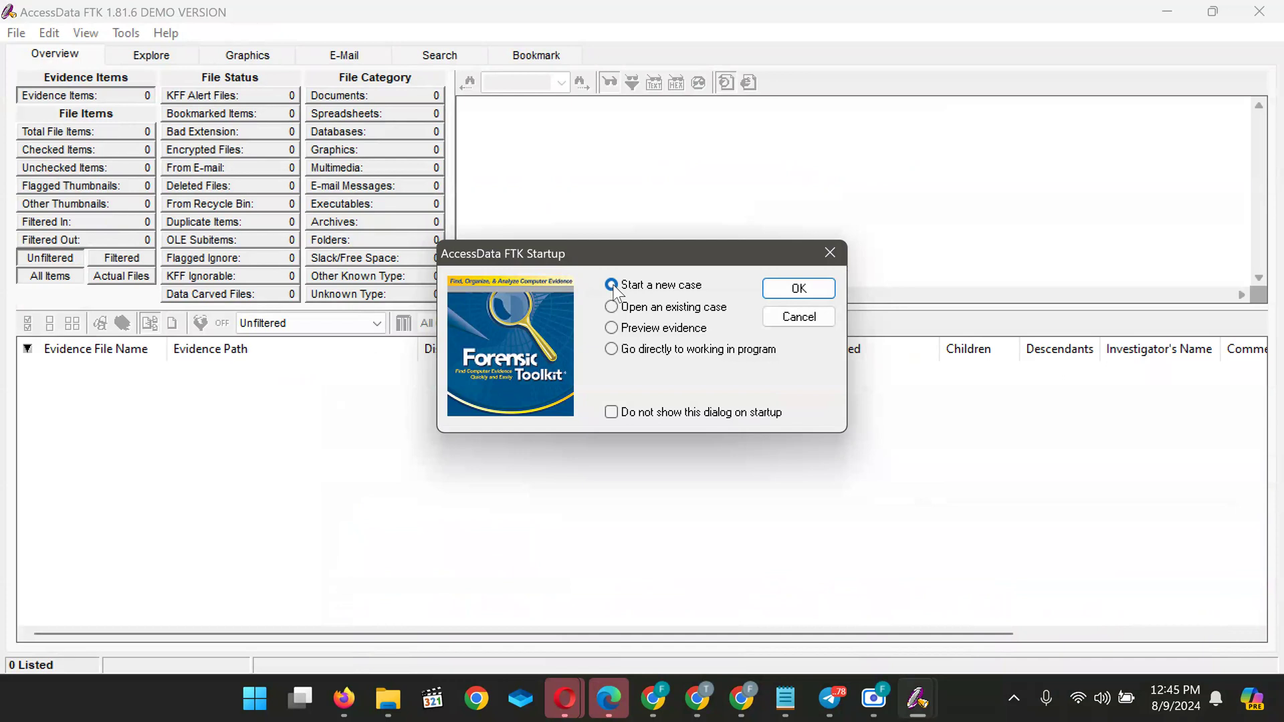
pyautogui.click(799, 288)
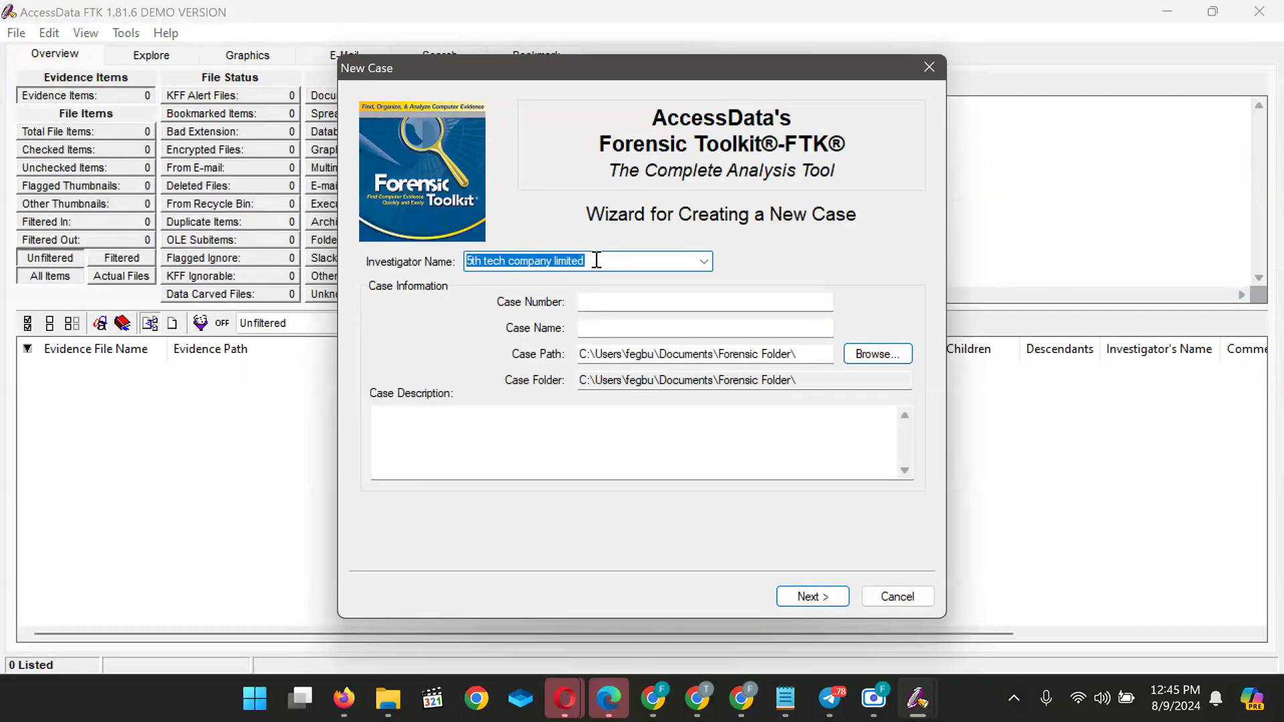
# Replace the investigator name with the examiner's own name and enter case number 'Baze Uni 01'
pyautogui.press('BackSpace')
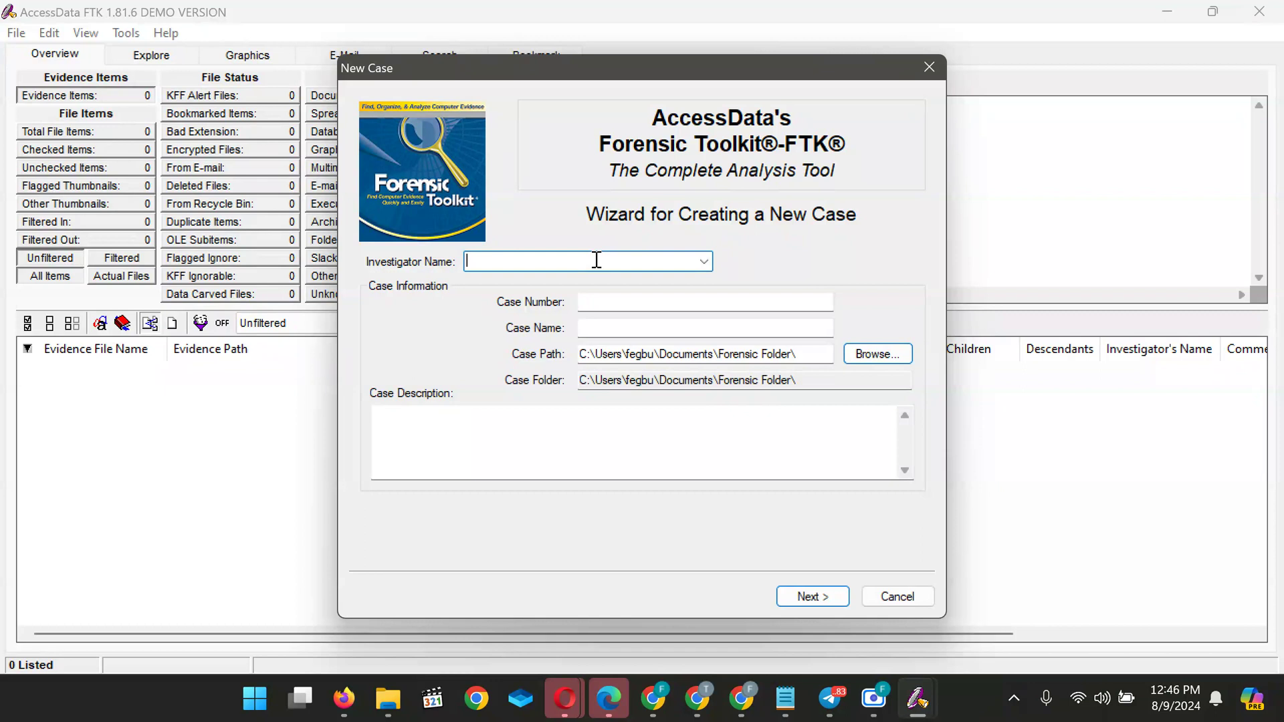
pyautogui.write('Felix')
pyautogui.click(661, 302)
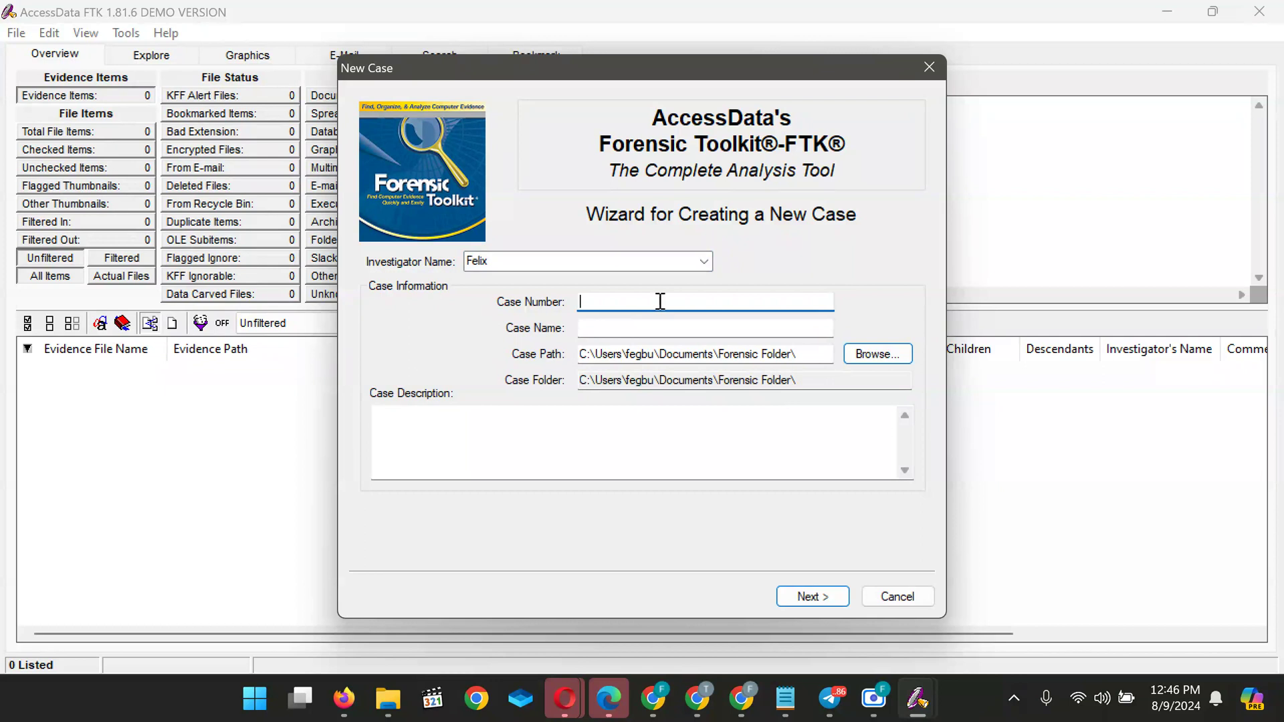
pyautogui.write('Baze U')
pyautogui.press('BackSpace')
pyautogui.press('BackSpace')
pyautogui.press('BackSpace')
pyautogui.press('BackSpace')
pyautogui.press('BackSpace')
pyautogui.press('BackSpace')
pyautogui.press('BackSpace')
pyautogui.press('BackSpace')
pyautogui.hotkey('ctrl', 'z')
pyautogui.click(669, 303)
# Enter the case name 'Baze Uni forensic Inspection' and restore the case number to 001
pyautogui.click(619, 329)
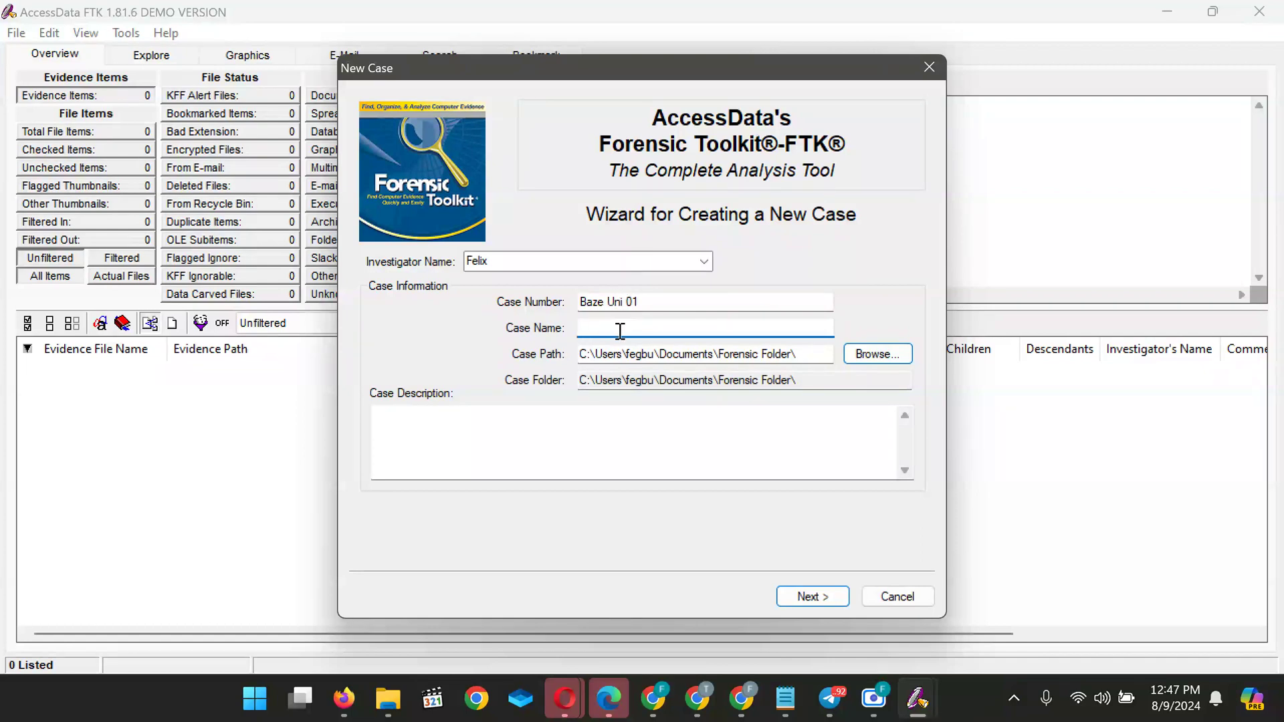
pyautogui.write('Baze Uni')
pyautogui.write('Inspection')
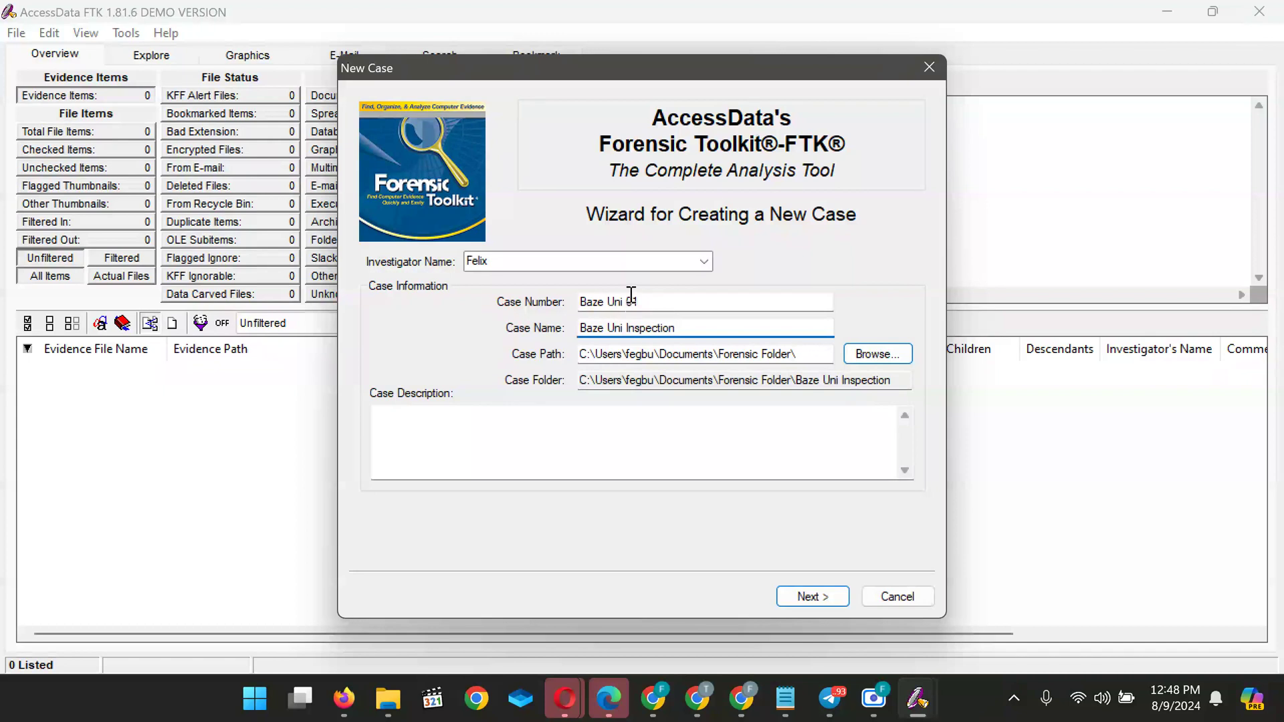
pyautogui.click(627, 302)
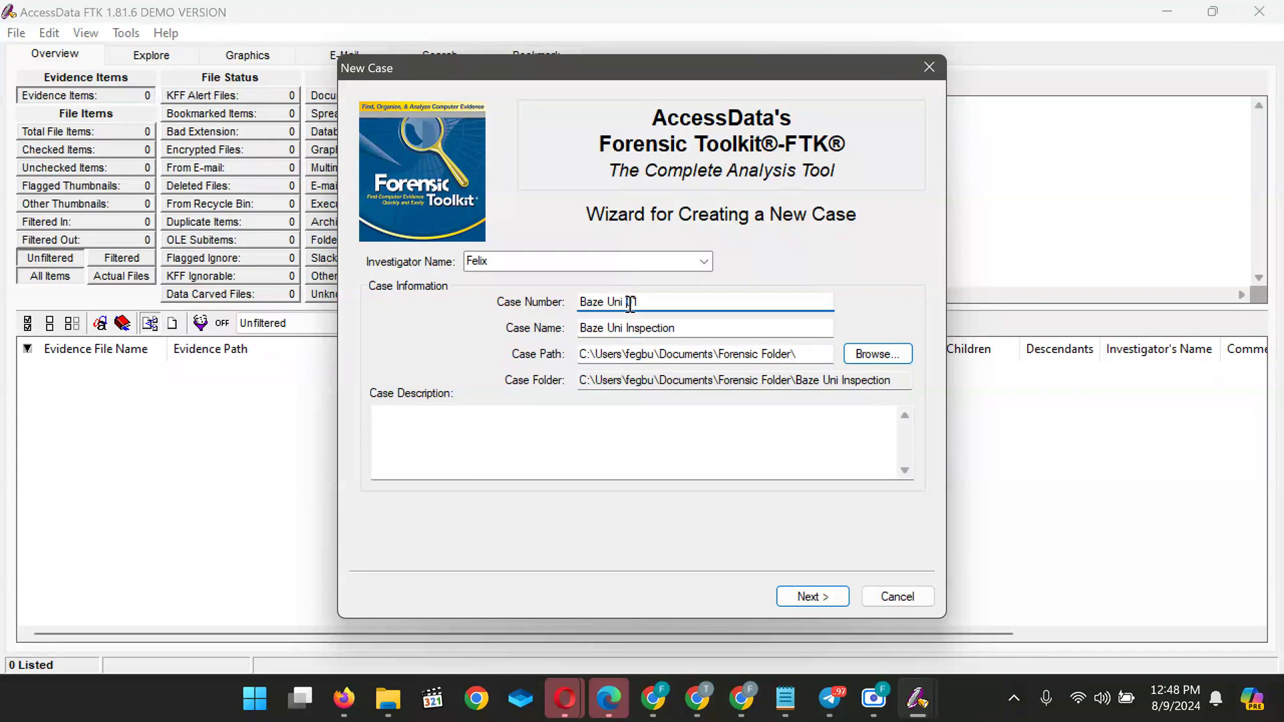
pyautogui.press('BackSpace')
pyautogui.press('BackSpace')
pyautogui.press('BackSpace')
pyautogui.press('BackSpace')
pyautogui.press('BackSpace')
pyautogui.press('BackSpace')
pyautogui.press('BackSpace')
pyautogui.press('BackSpace')
pyautogui.press('BackSpace')
pyautogui.click(680, 329)
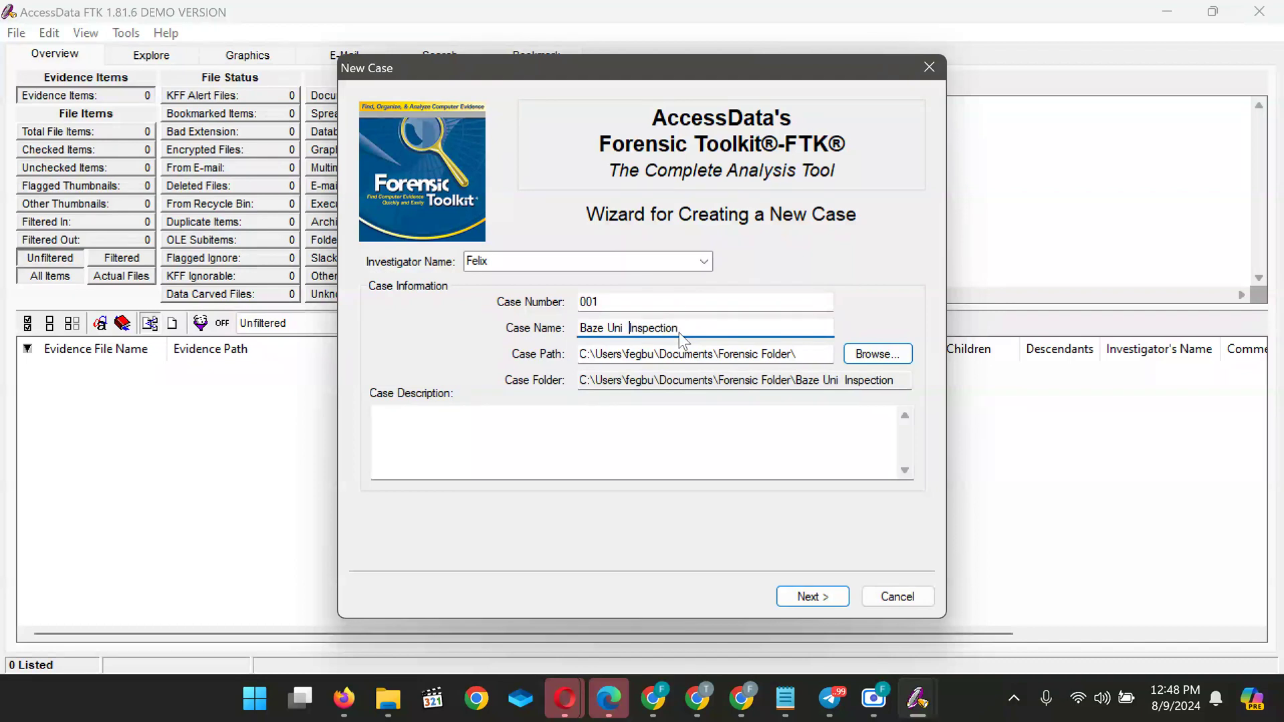
pyautogui.write('forensic')
pyautogui.moveTo(819, 704)
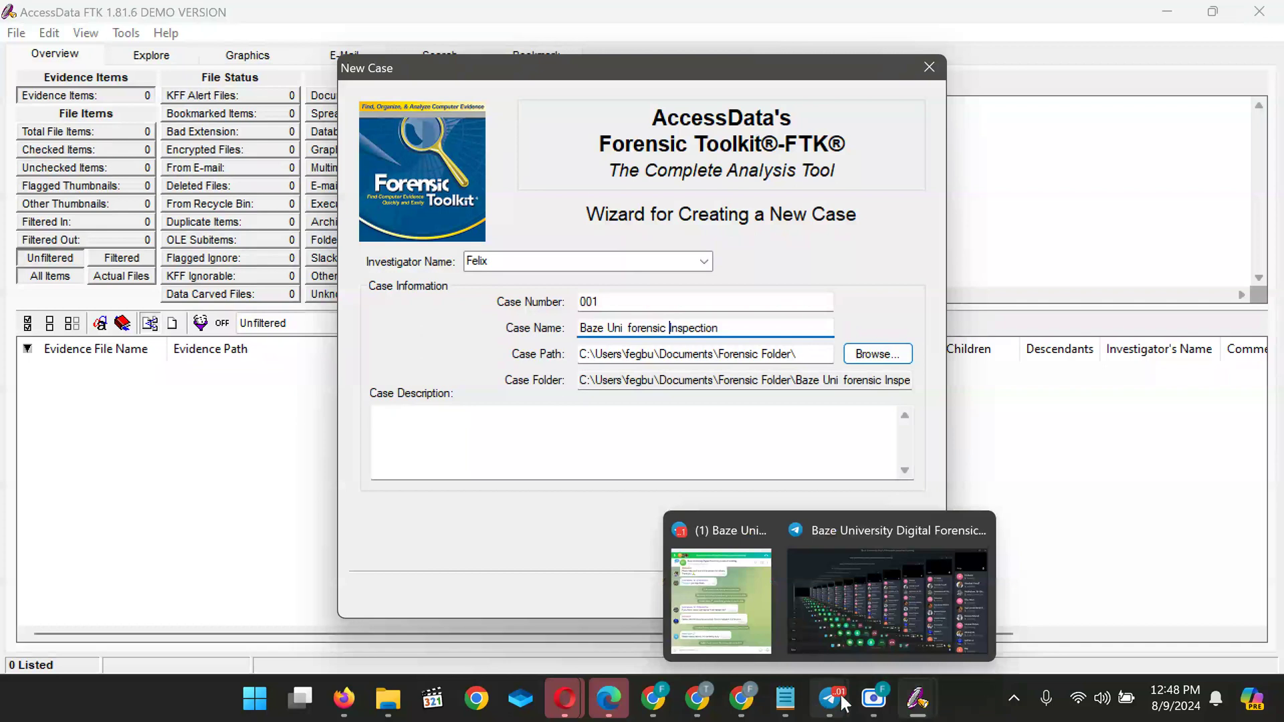
pyautogui.moveTo(769, 648)
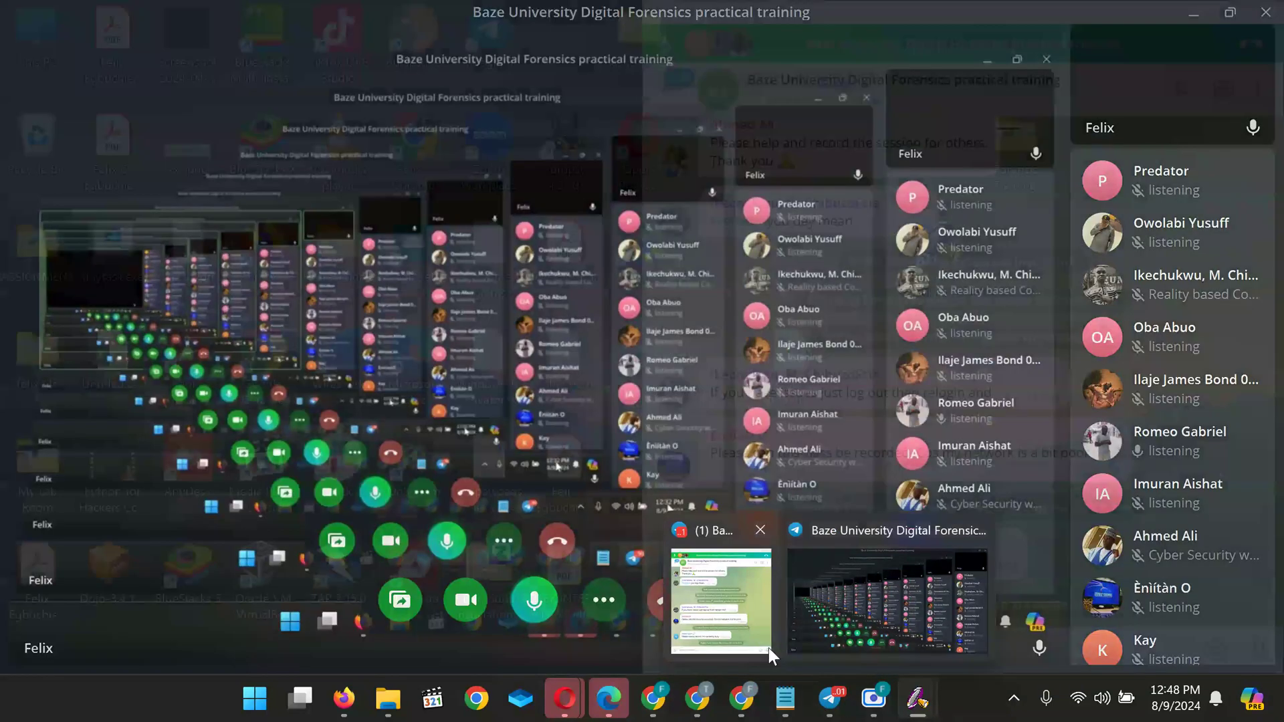
pyautogui.click(768, 648)
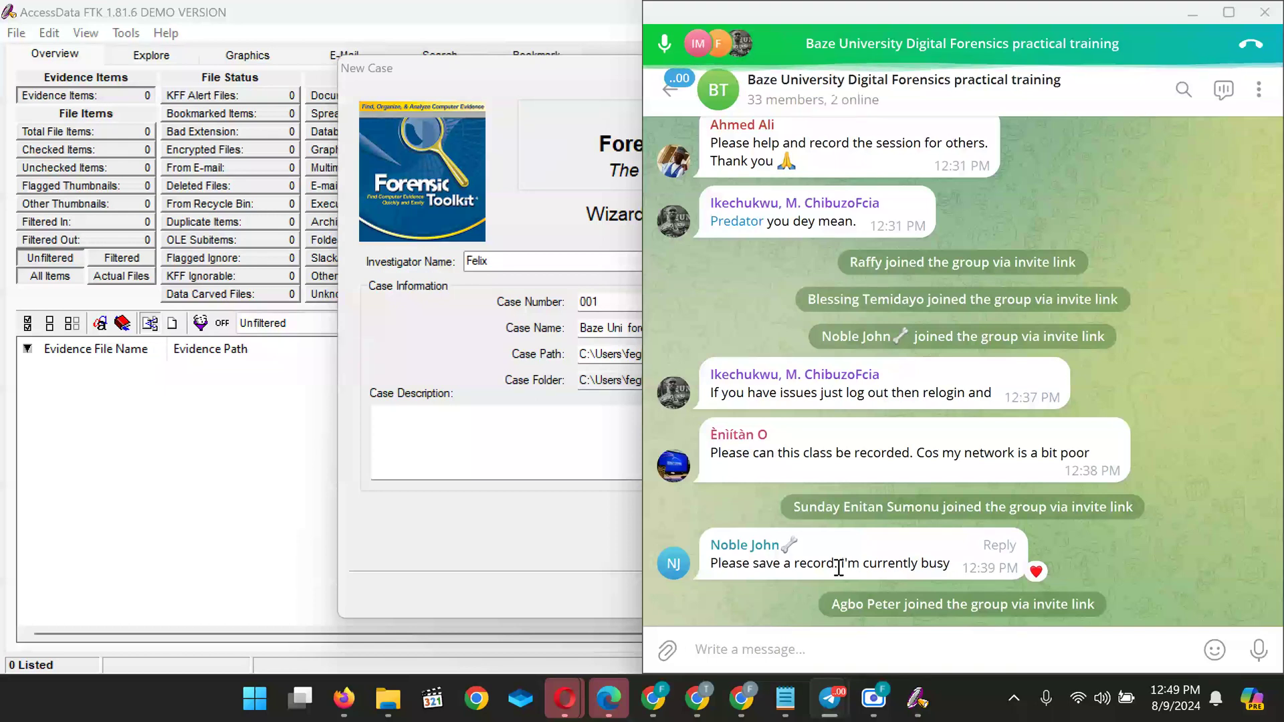
pyautogui.click(597, 527)
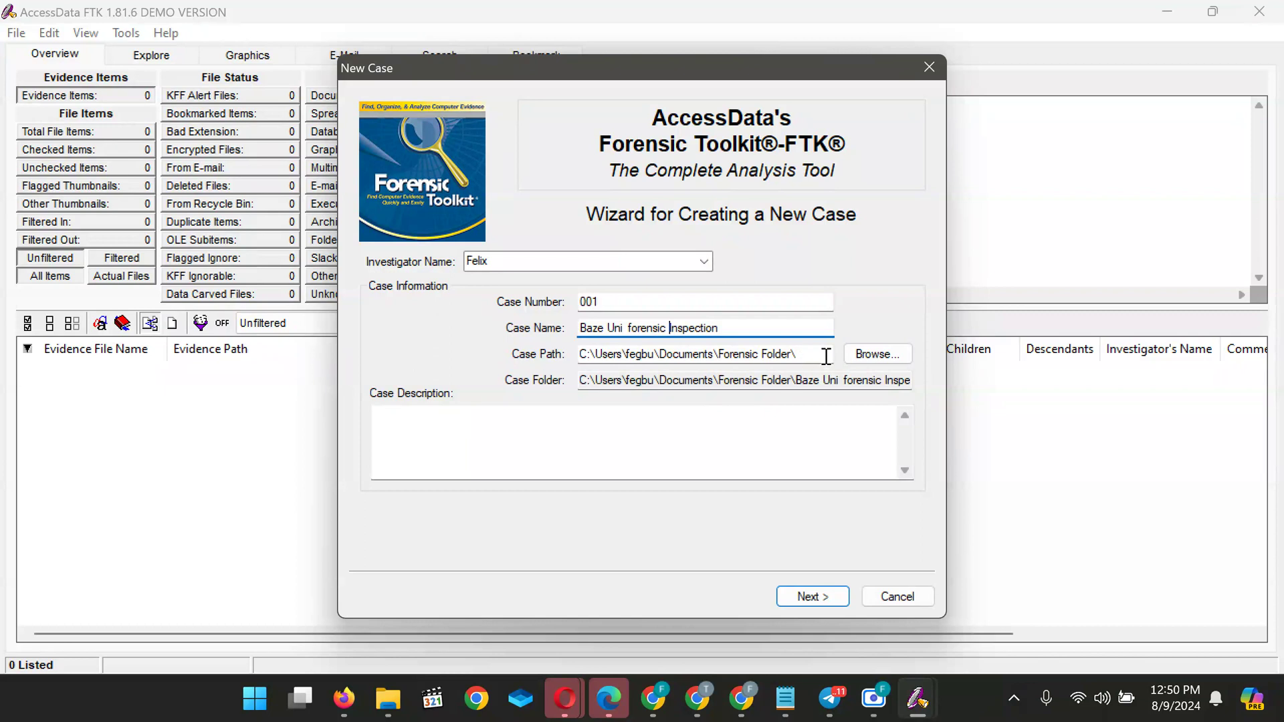
# Bring up the Browse For Folder dialog for the case path
pyautogui.click(870, 356)
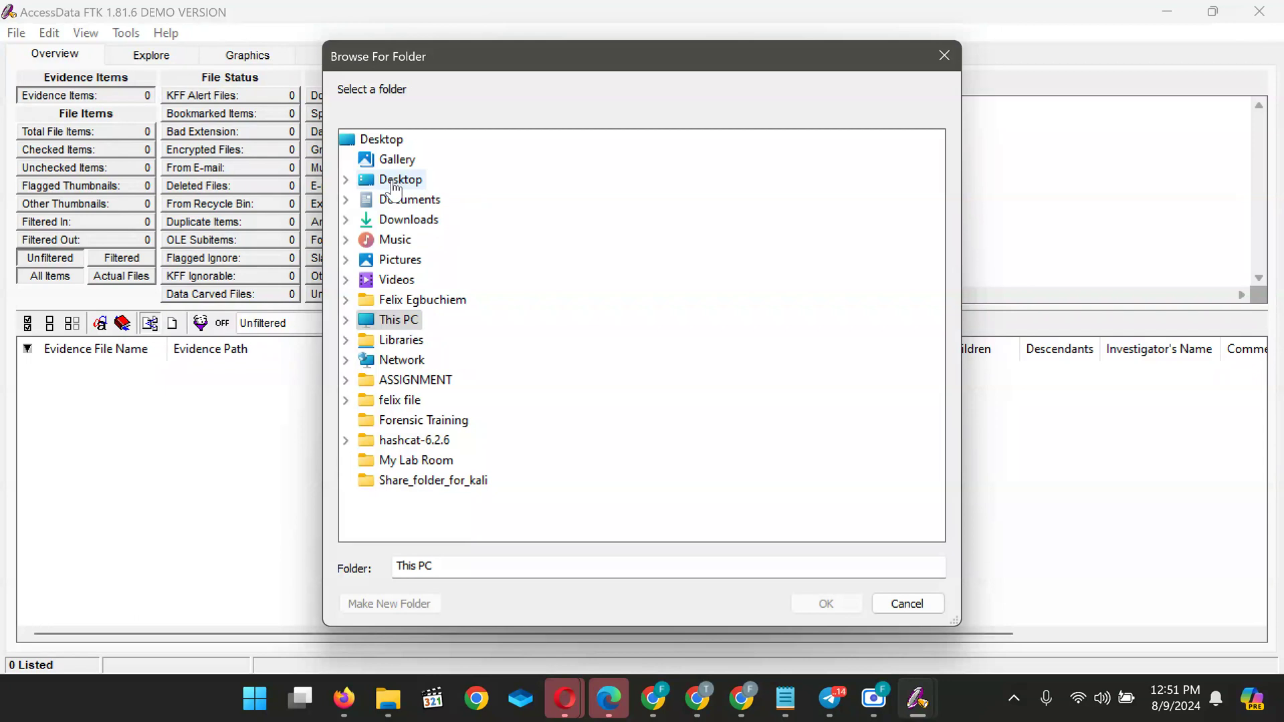
# Make a new folder on the Desktop and enter 'Baze Uni forensic Inspection' as the folder name
pyautogui.click(393, 184)
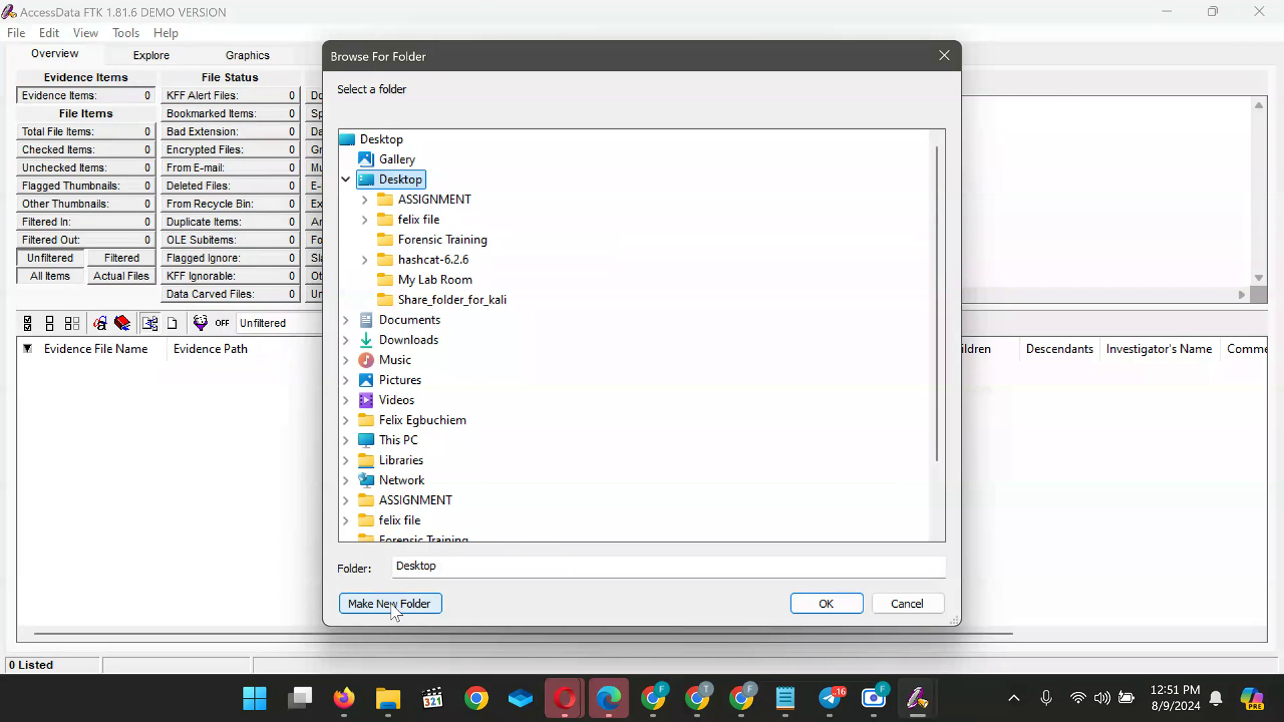
pyautogui.click(419, 603)
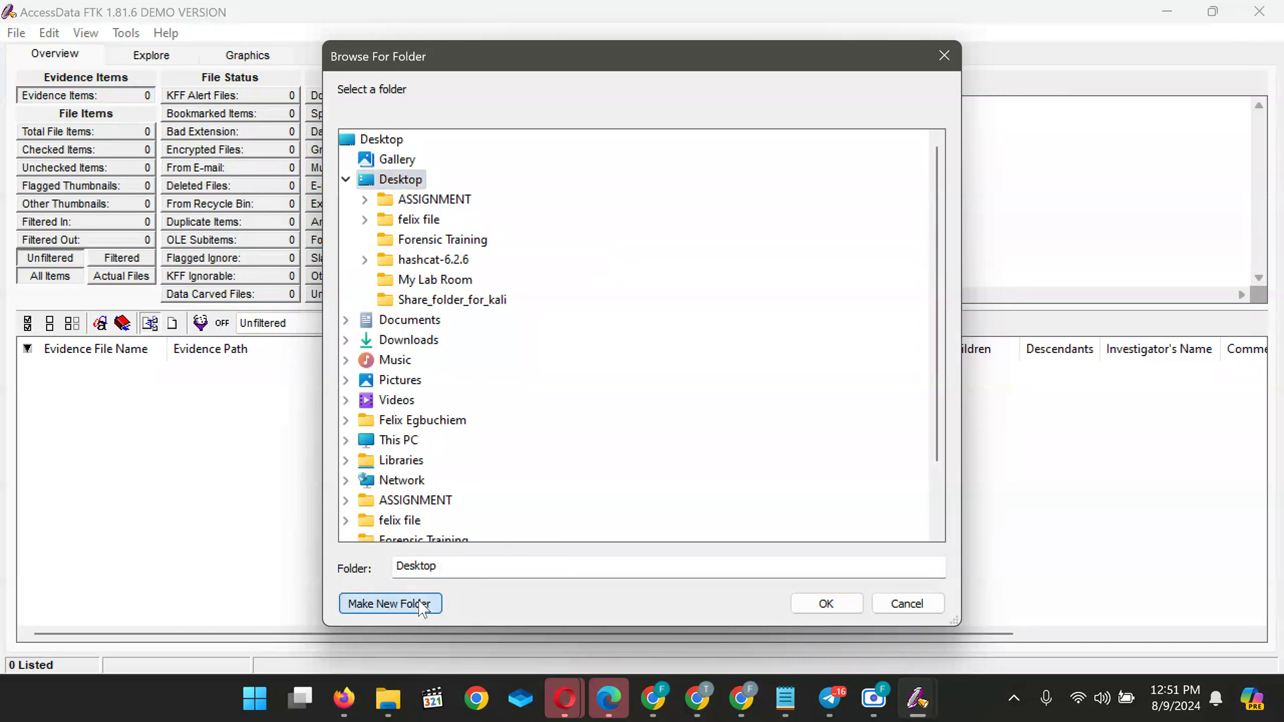
pyautogui.click(420, 302)
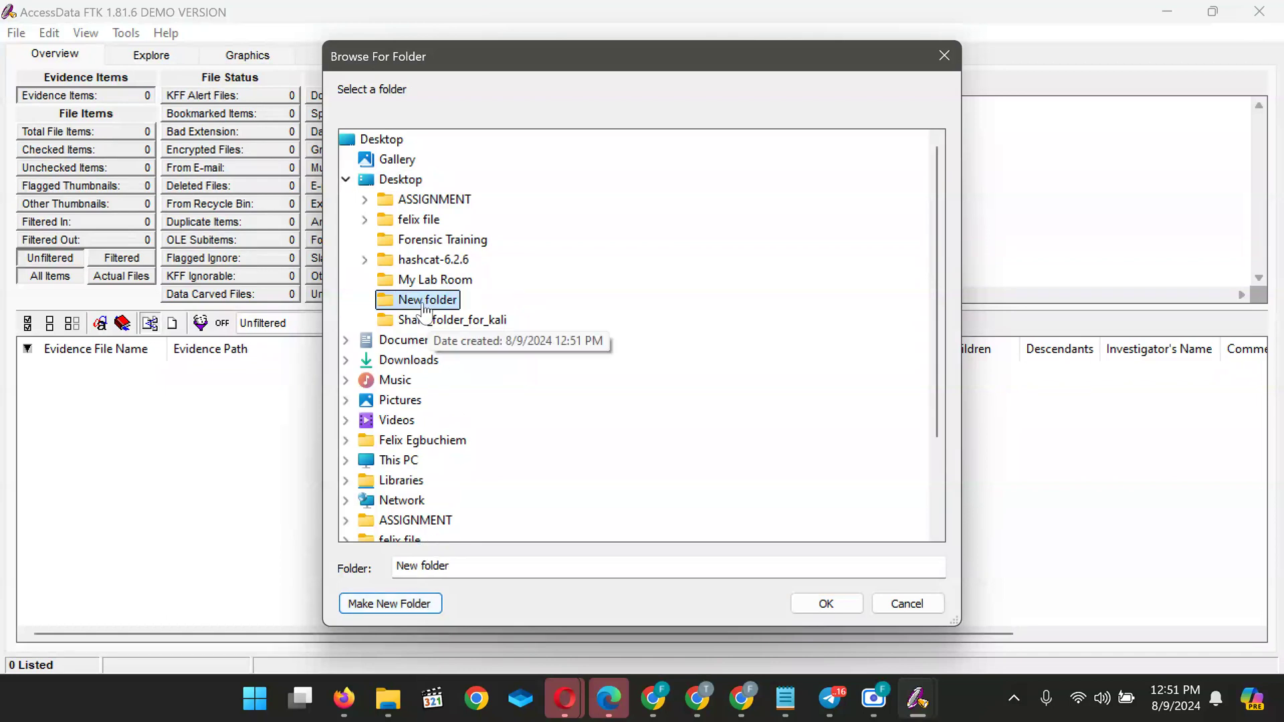
pyautogui.click(474, 570)
pyautogui.press('BackSpace')
pyautogui.press('BackSpace')
pyautogui.press('BackSpace')
pyautogui.press('BackSpace')
pyautogui.press('BackSpace')
pyautogui.press('BackSpace')
pyautogui.press('BackSpace')
pyautogui.press('BackSpace')
pyautogui.press('BackSpace')
pyautogui.press('BackSpace')
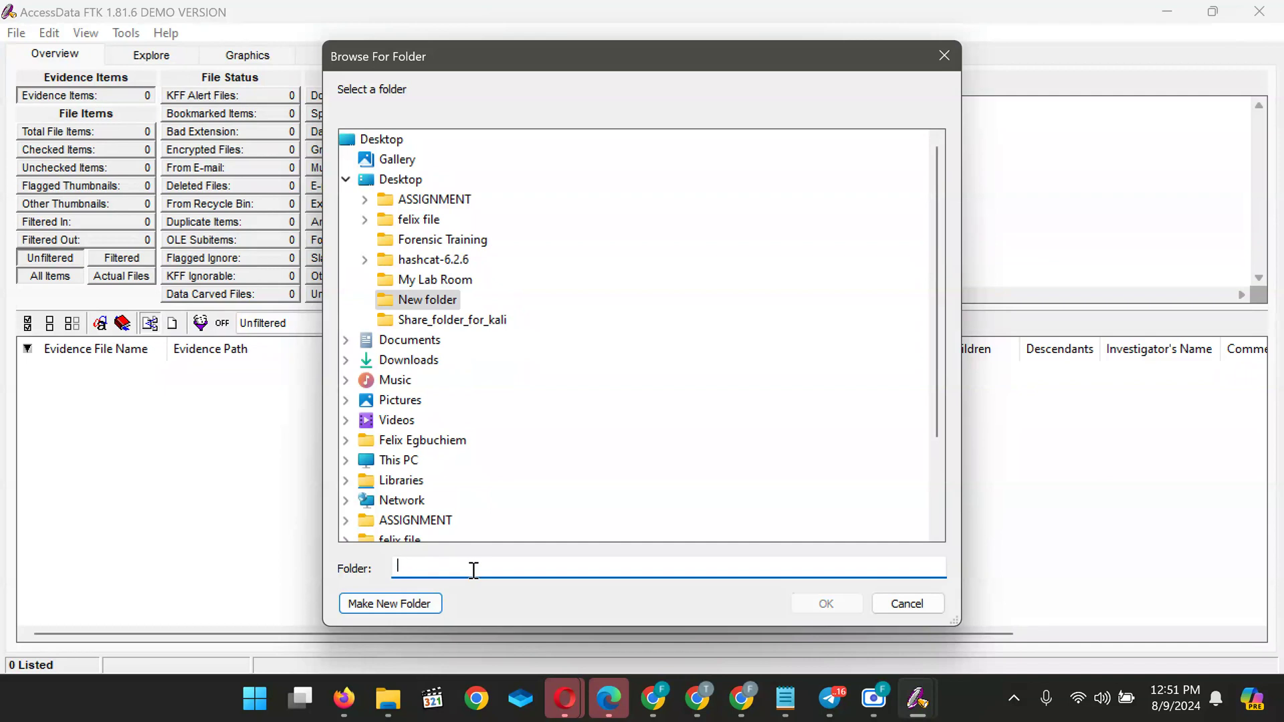
pyautogui.write('Baze Un')
pyautogui.write('i forensic')
pyautogui.moveTo(497, 66); pyautogui.dragTo(523, 82)
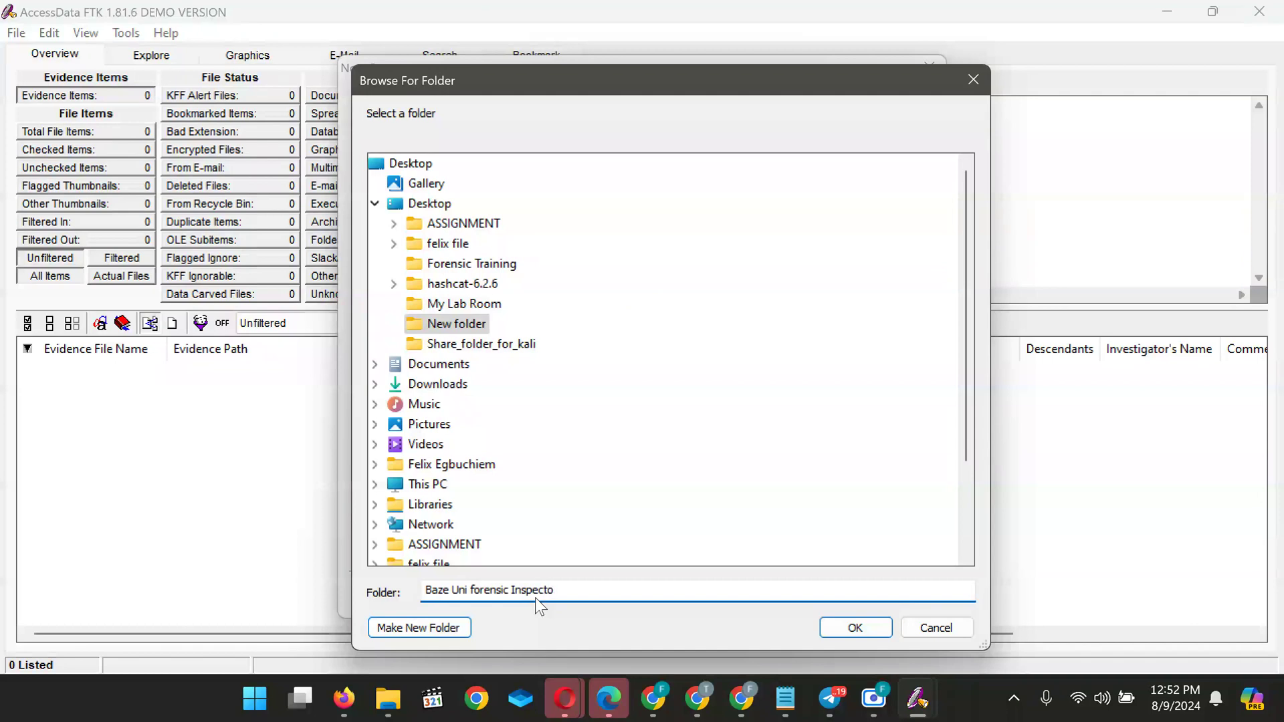
pyautogui.write('on')
# Try the typed folder, dismiss the folder-does-not-exist error and clear the folder name
pyautogui.click(856, 629)
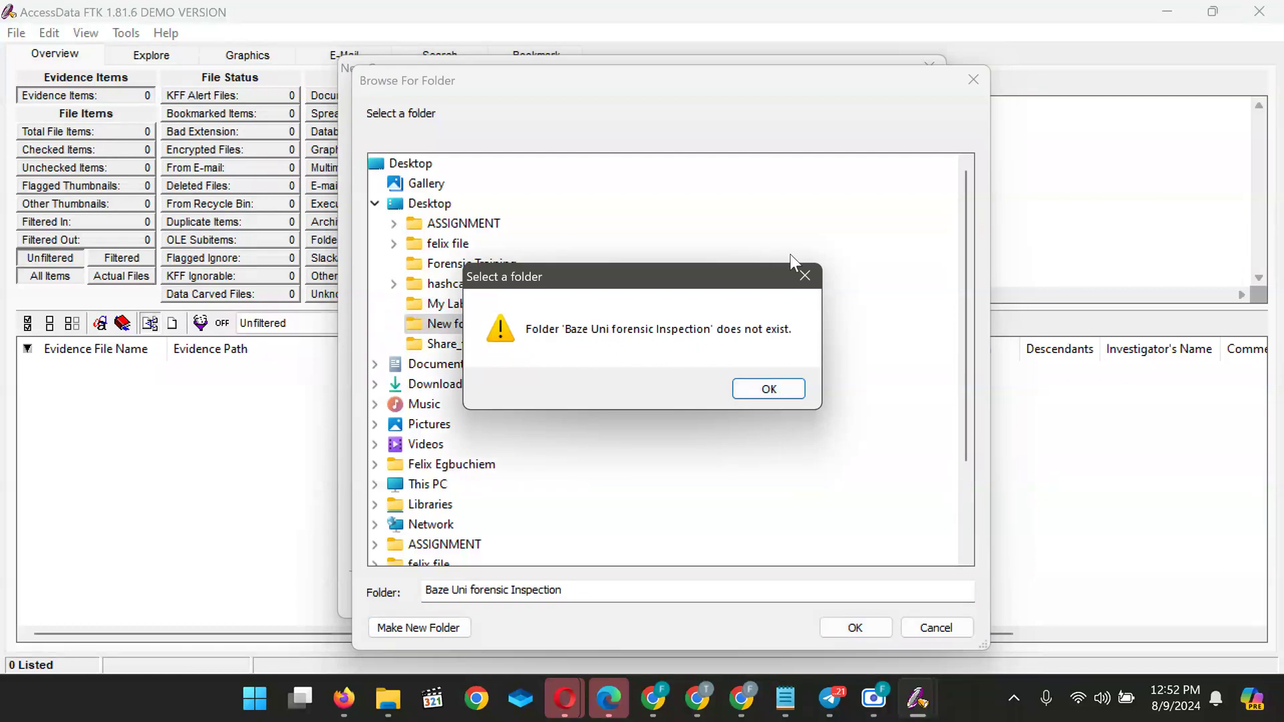
pyautogui.click(777, 390)
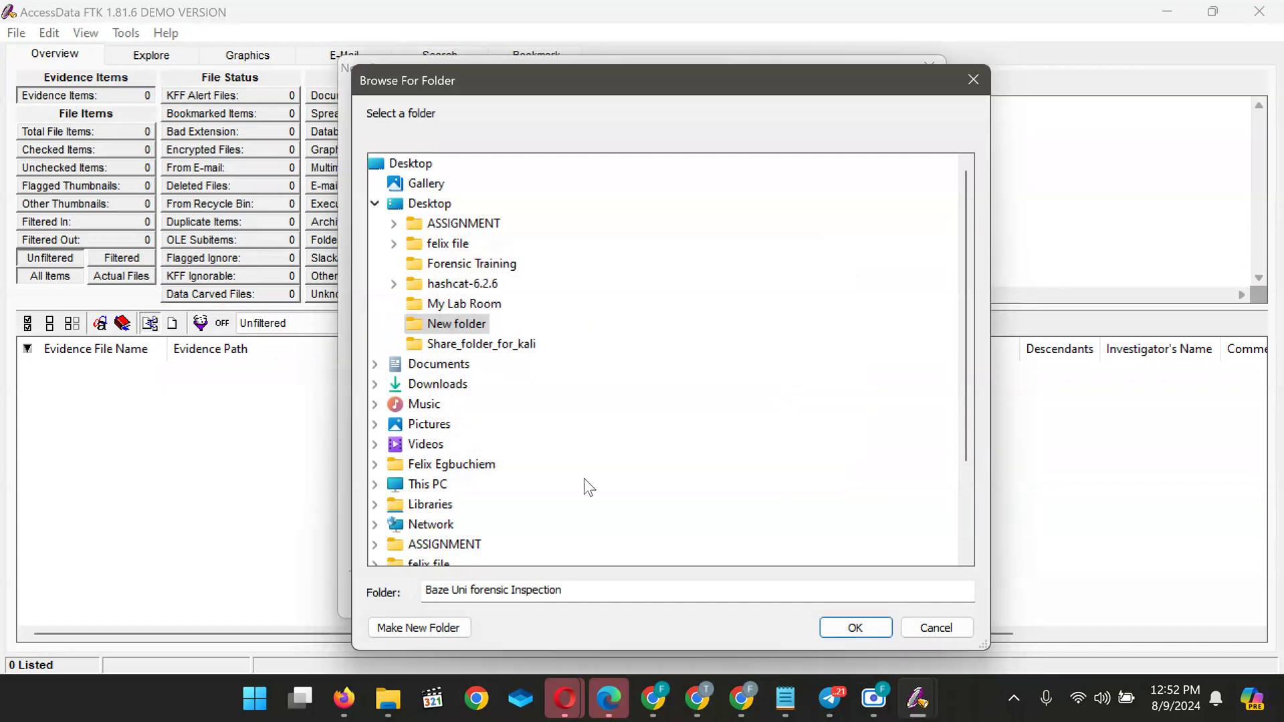
pyautogui.click(579, 594)
pyautogui.press('BackSpace')
pyautogui.press('BackSpace')
pyautogui.press('BackSpace')
pyautogui.press('BackSpace')
pyautogui.press('BackSpace')
pyautogui.press('BackSpace')
pyautogui.press('BackSpace')
pyautogui.press('BackSpace')
pyautogui.press('BackSpace')
pyautogui.press('BackSpace')
pyautogui.press('BackSpace')
pyautogui.press('BackSpace')
pyautogui.press('BackSpace')
pyautogui.press('BackSpace')
pyautogui.press('BackSpace')
pyautogui.press('BackSpace')
pyautogui.press('BackSpace')
pyautogui.press('BackSpace')
pyautogui.press('BackSpace')
pyautogui.press('BackSpace')
pyautogui.press('BackSpace')
pyautogui.press('BackSpace')
pyautogui.press('BackSpace')
# Rename the Desktop's New folder to 'Baze Uni Forensic Inspection' and cancel the folder chooser
pyautogui.click(453, 325)
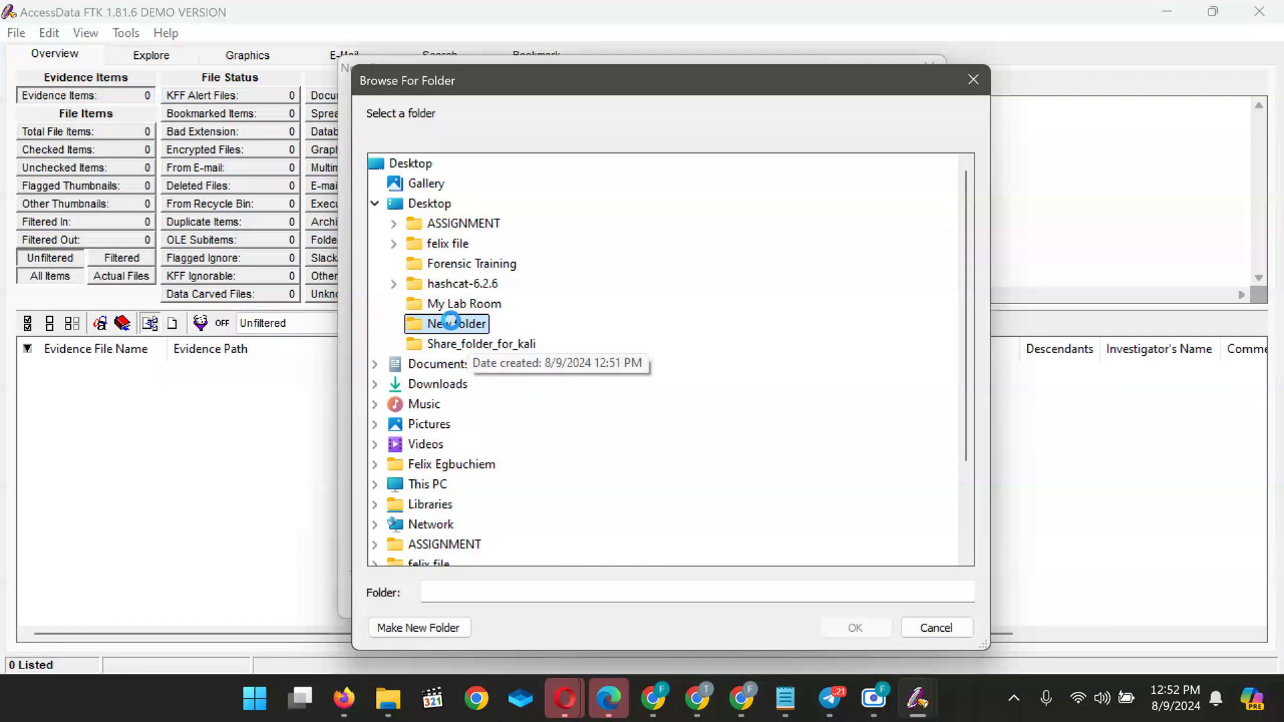
pyautogui.rightClick(452, 322)
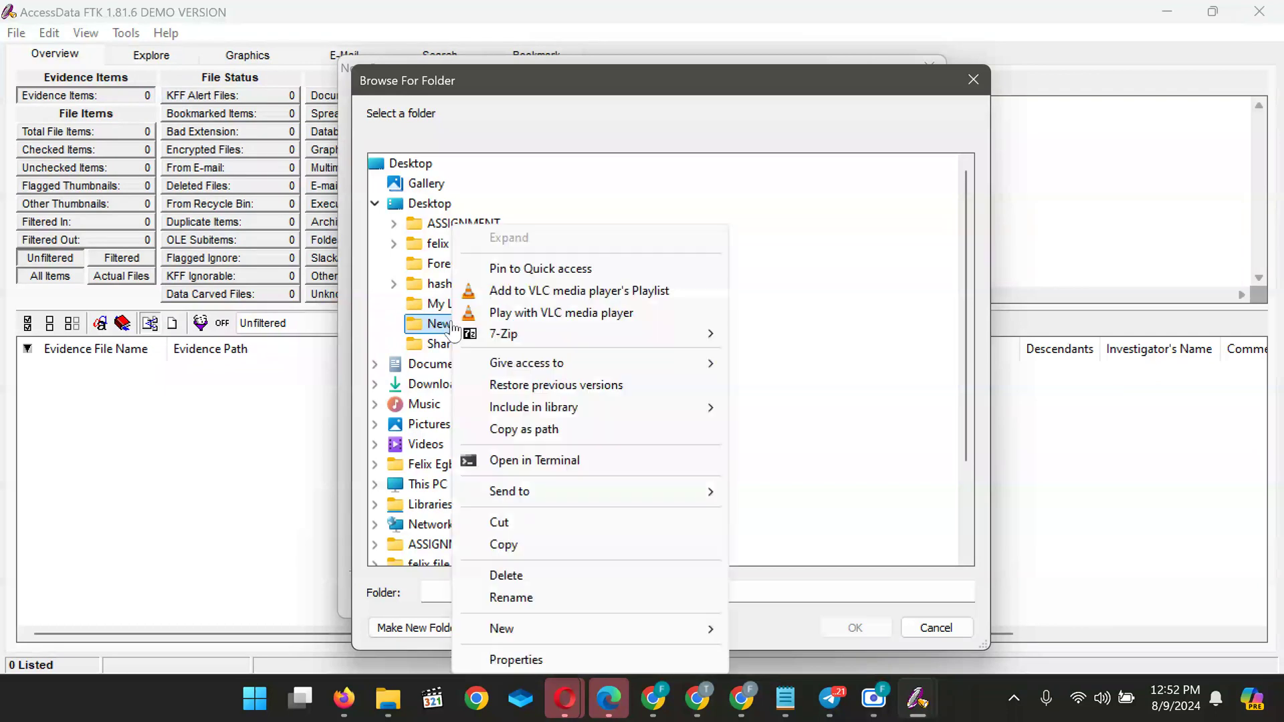
pyautogui.click(543, 606)
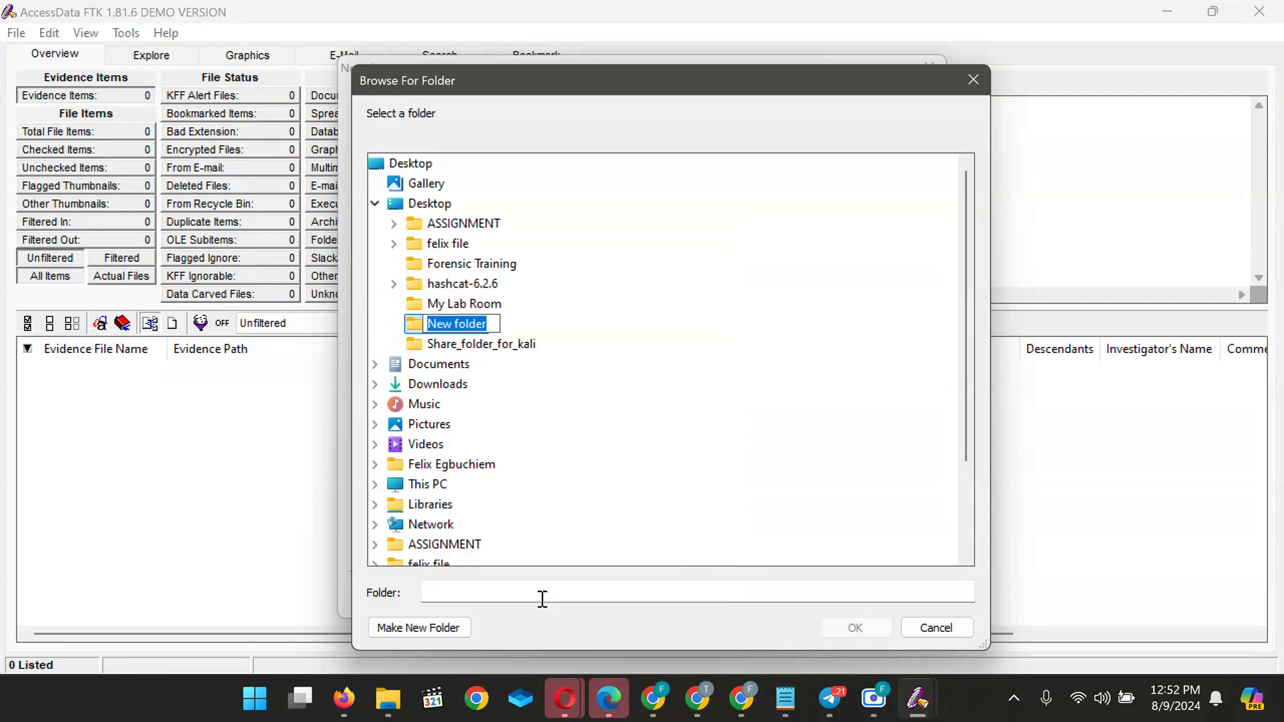
pyautogui.write('Ba')
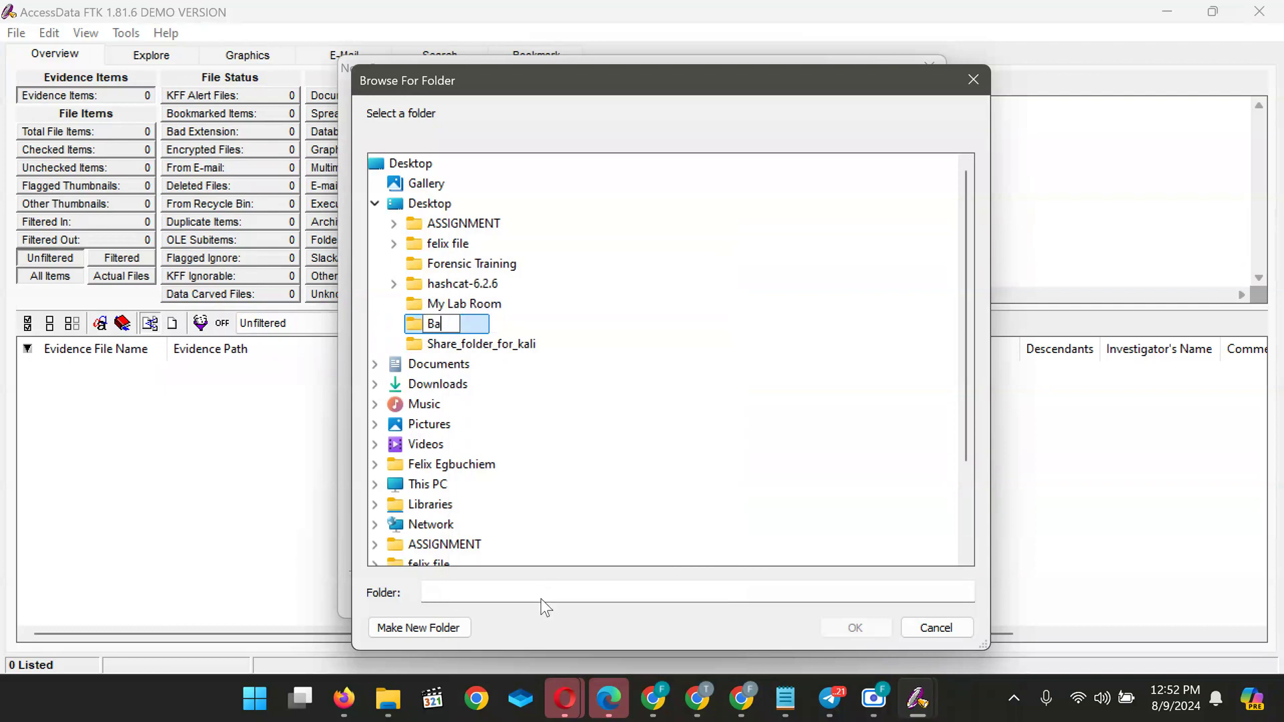
pyautogui.write('ze Uni Forensic Inspe')
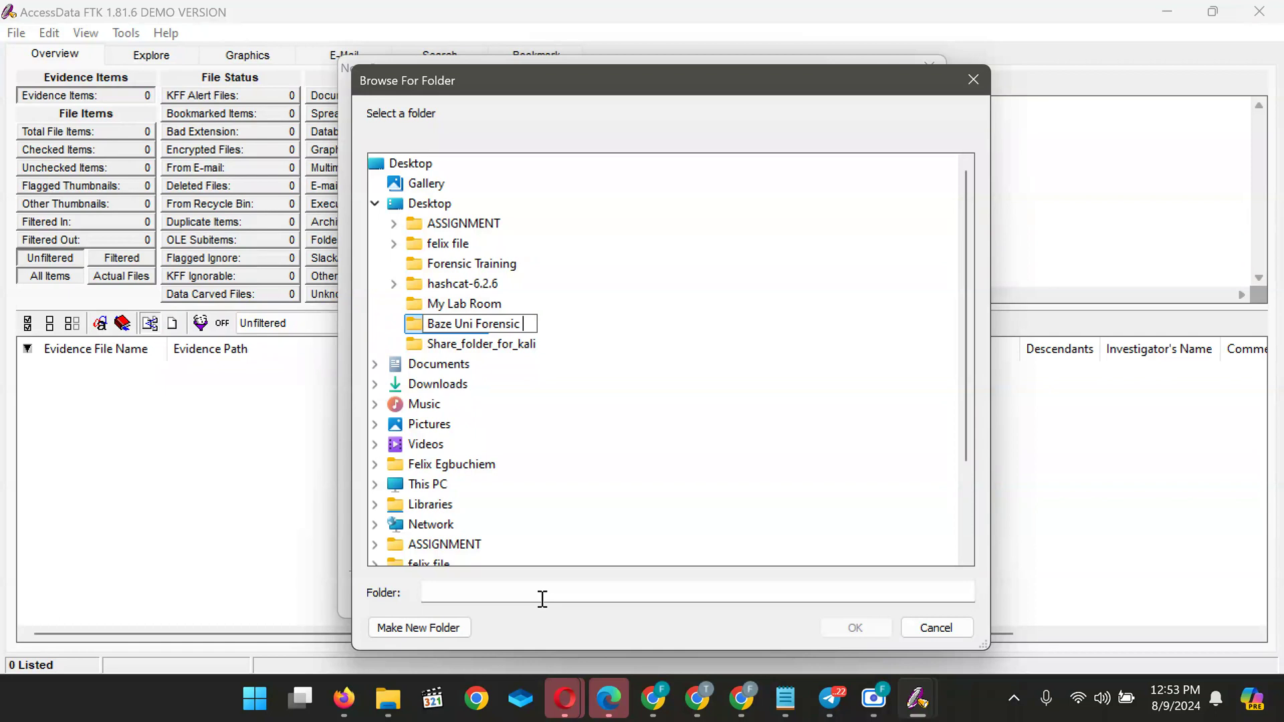
pyautogui.write('ction')
pyautogui.press('Return')
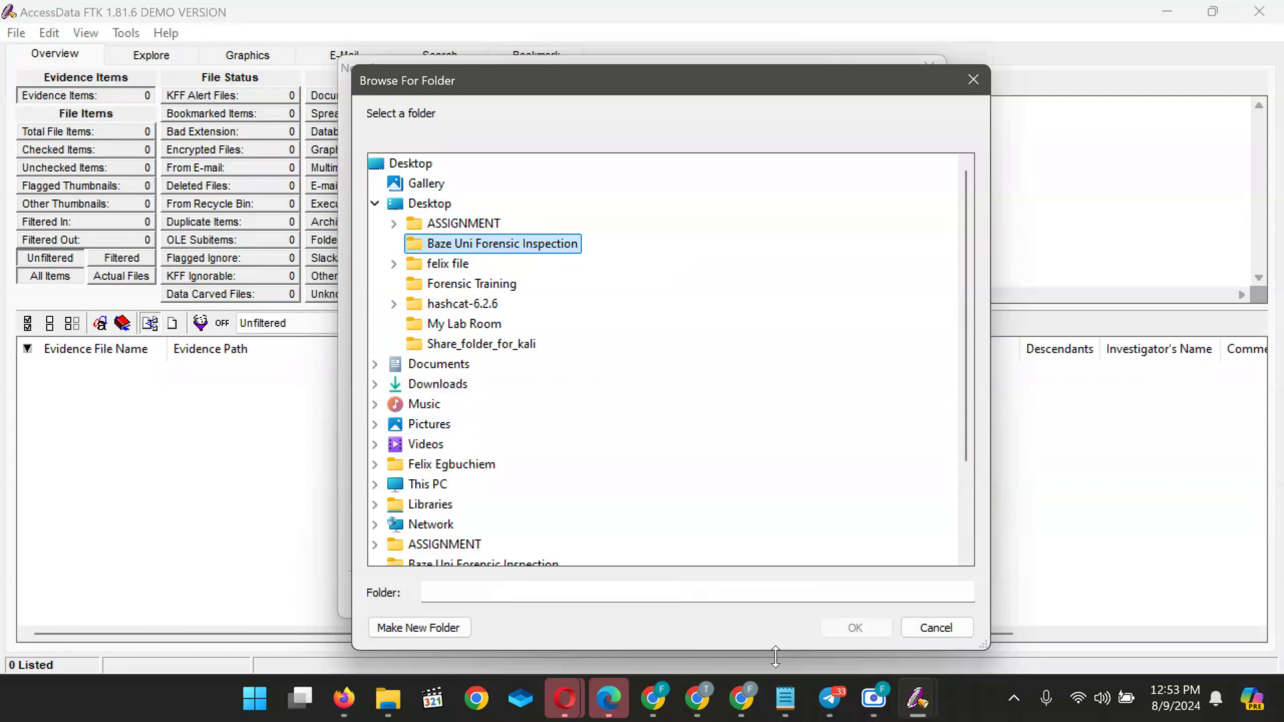
pyautogui.click(937, 628)
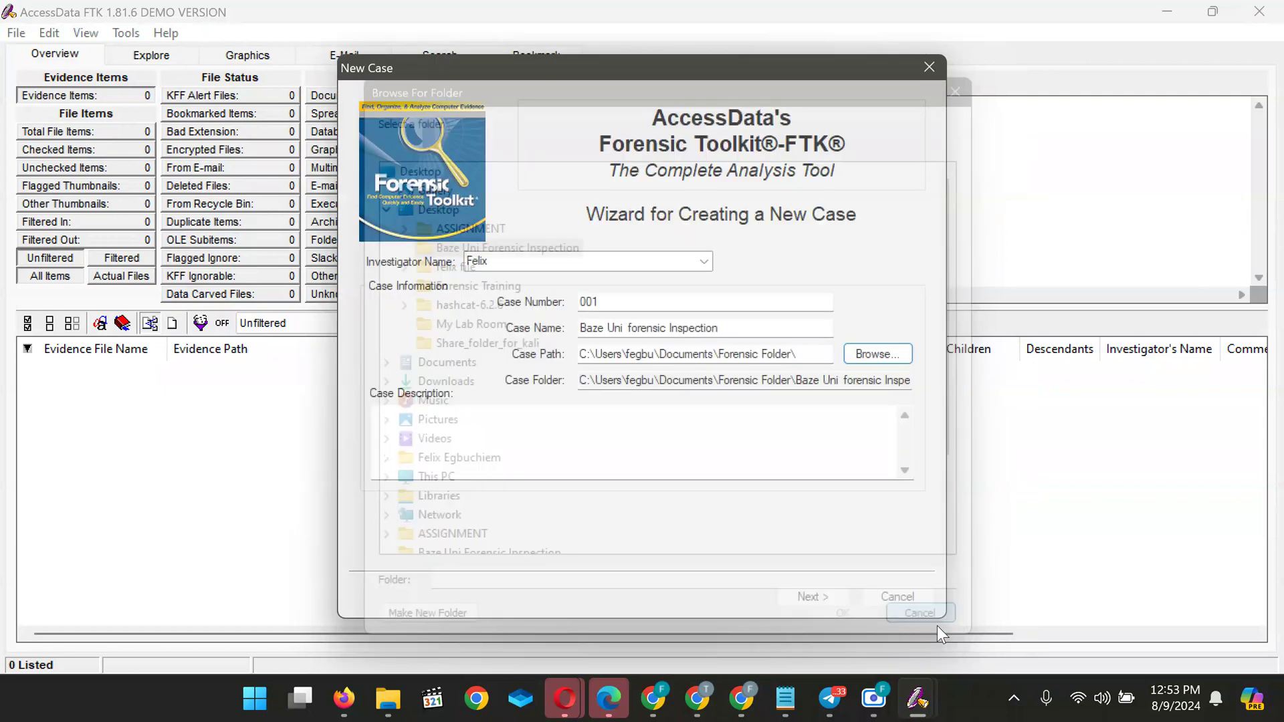
# Pick Desktop > Baze Uni Forensic Inspection in the folder chooser and confirm it as the case path
pyautogui.click(886, 352)
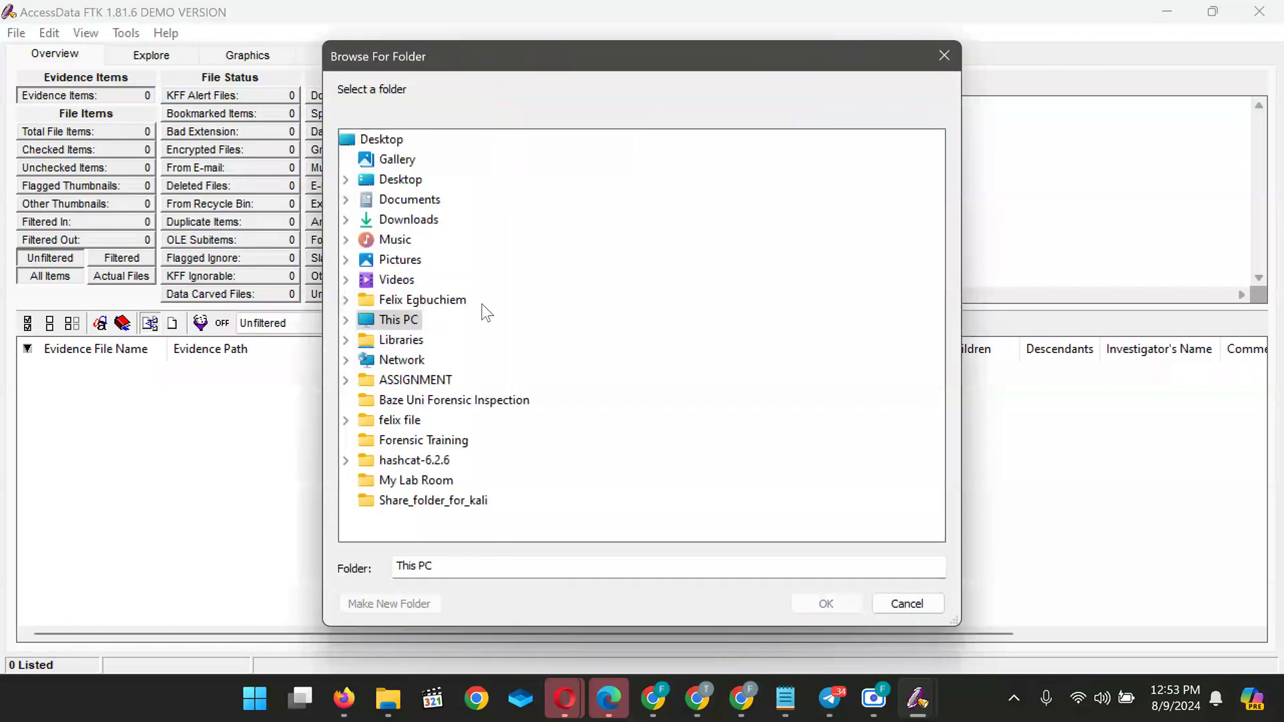
pyautogui.click(395, 179)
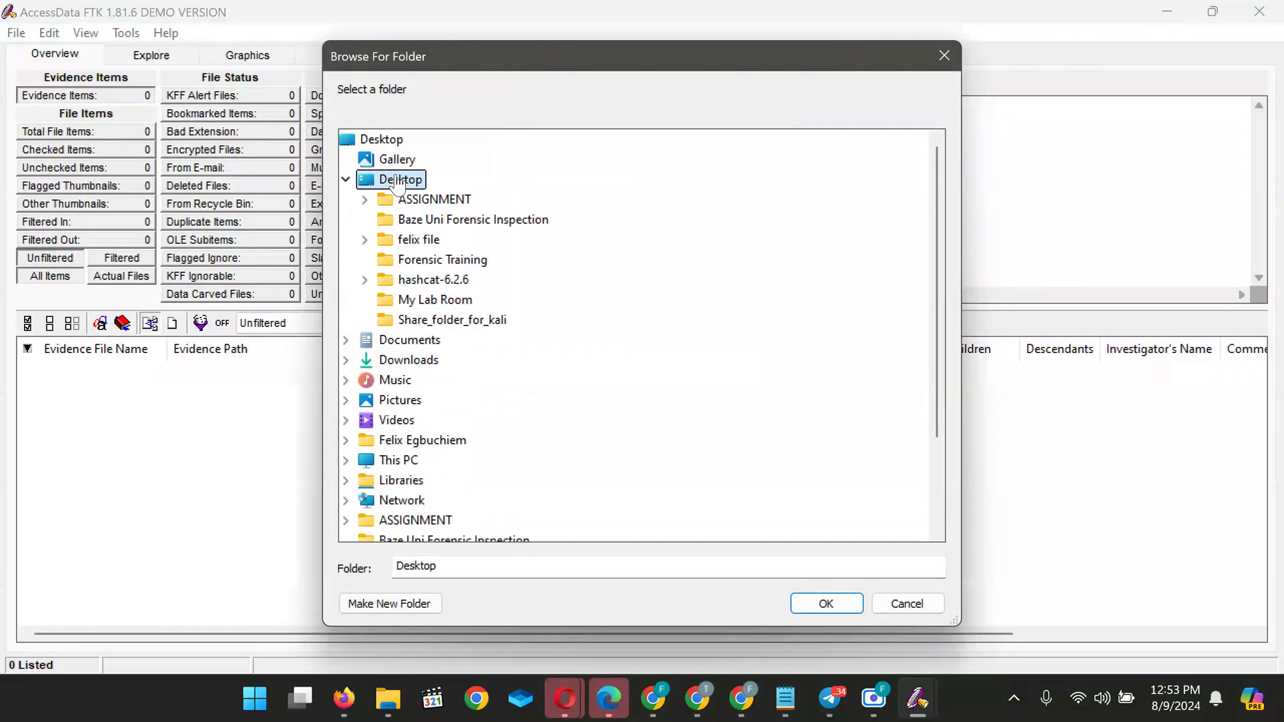
pyautogui.click(477, 220)
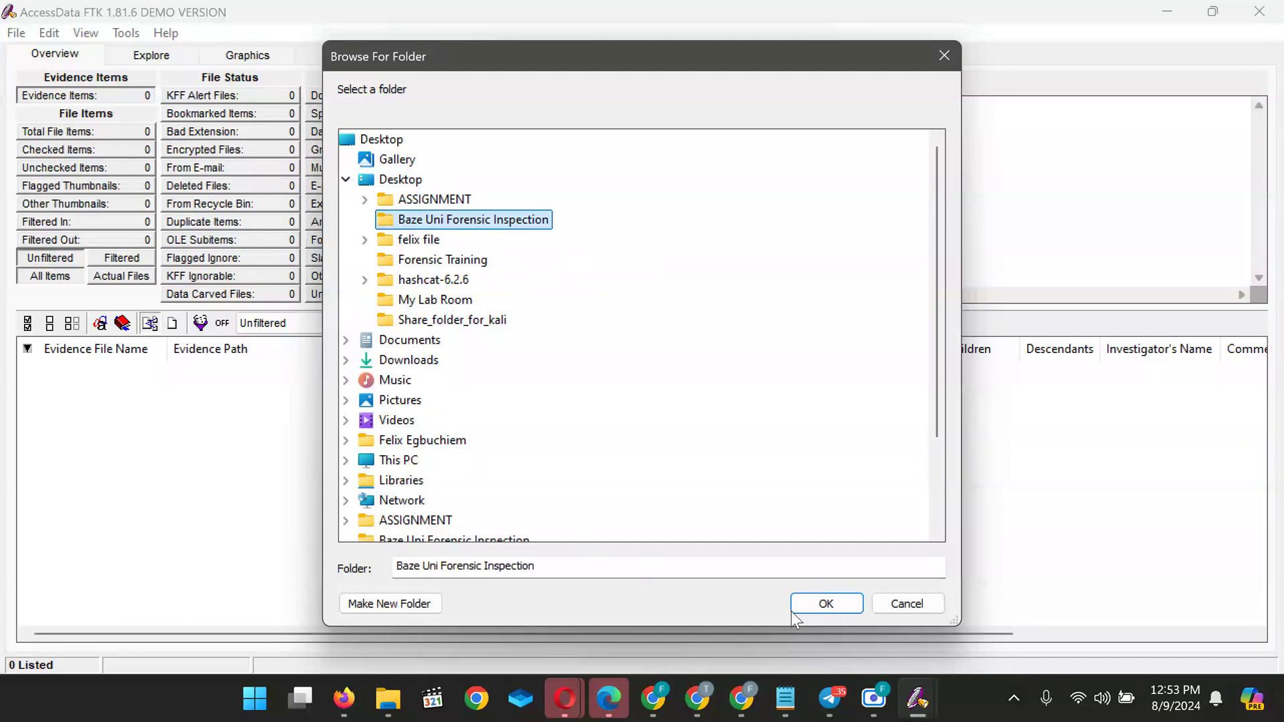
pyautogui.click(824, 605)
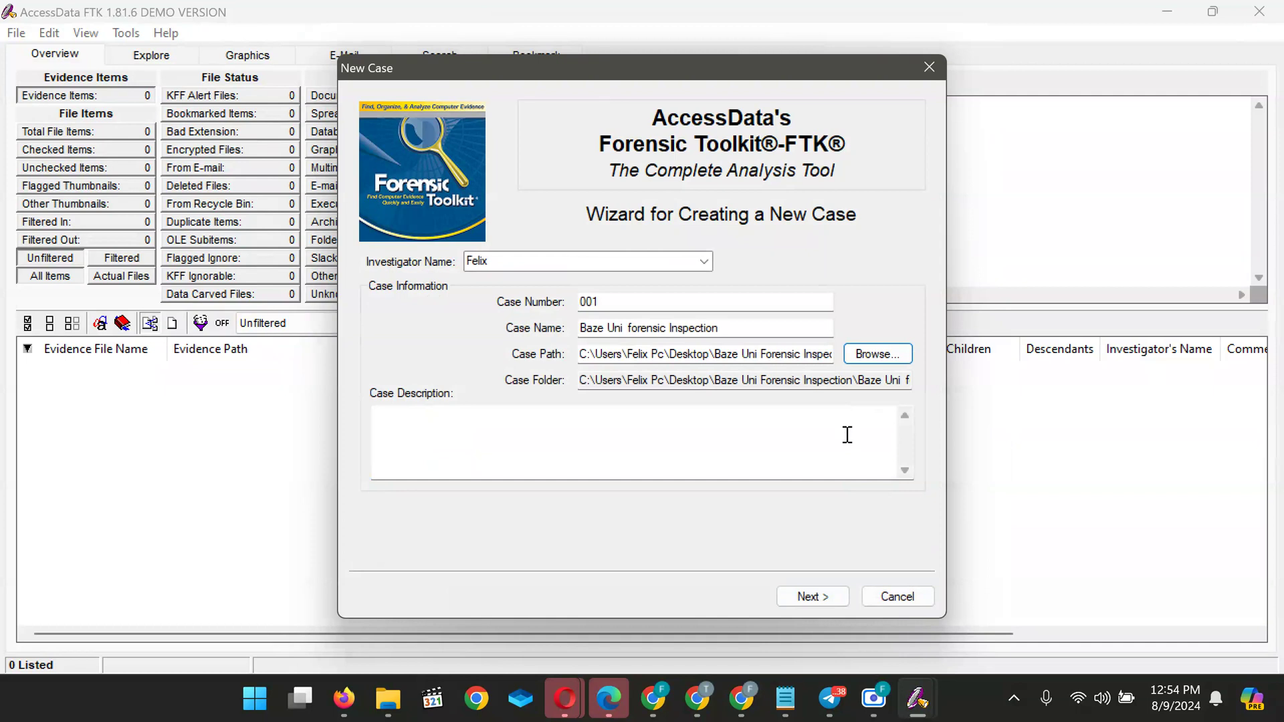
pyautogui.click(877, 354)
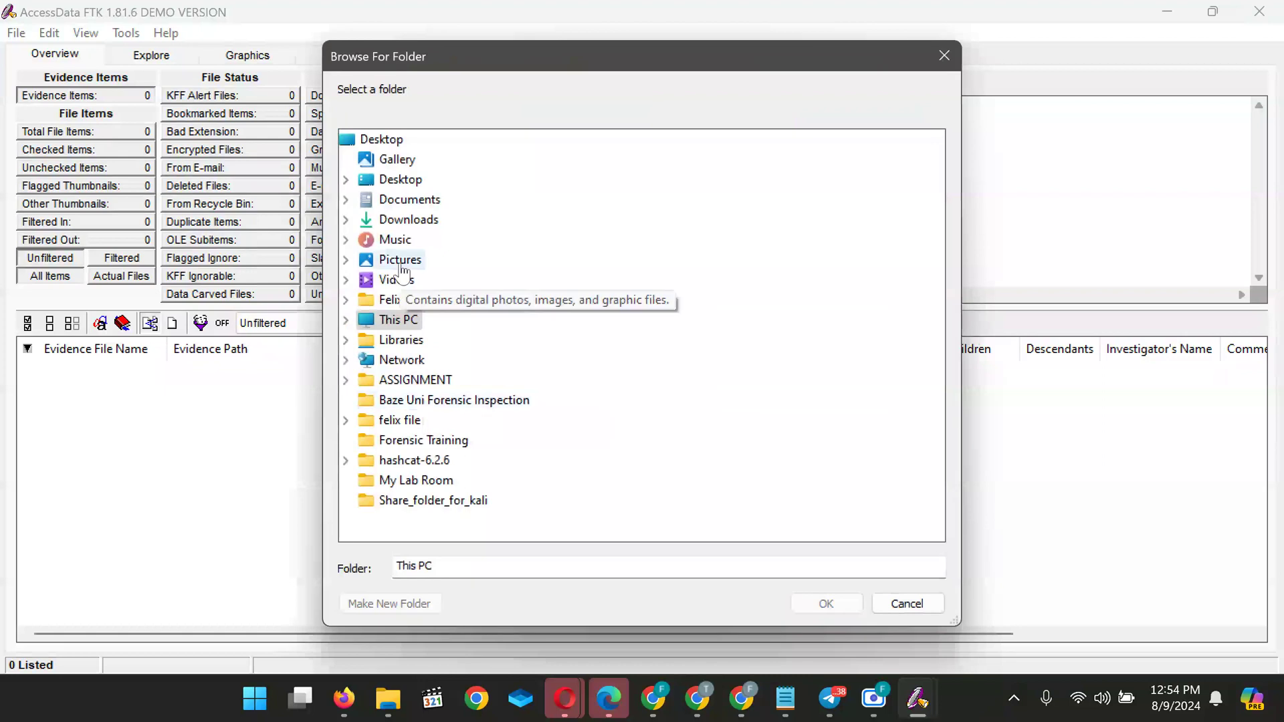
pyautogui.click(392, 141)
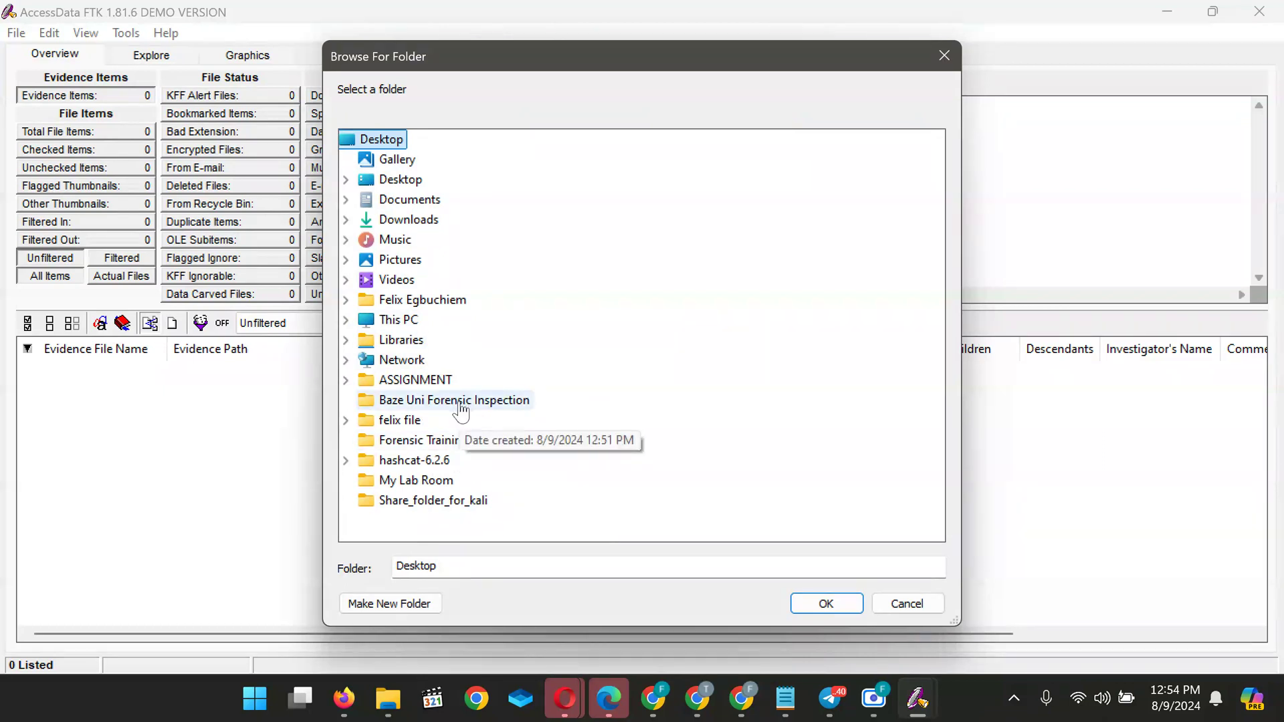
pyautogui.click(461, 405)
pyautogui.click(814, 605)
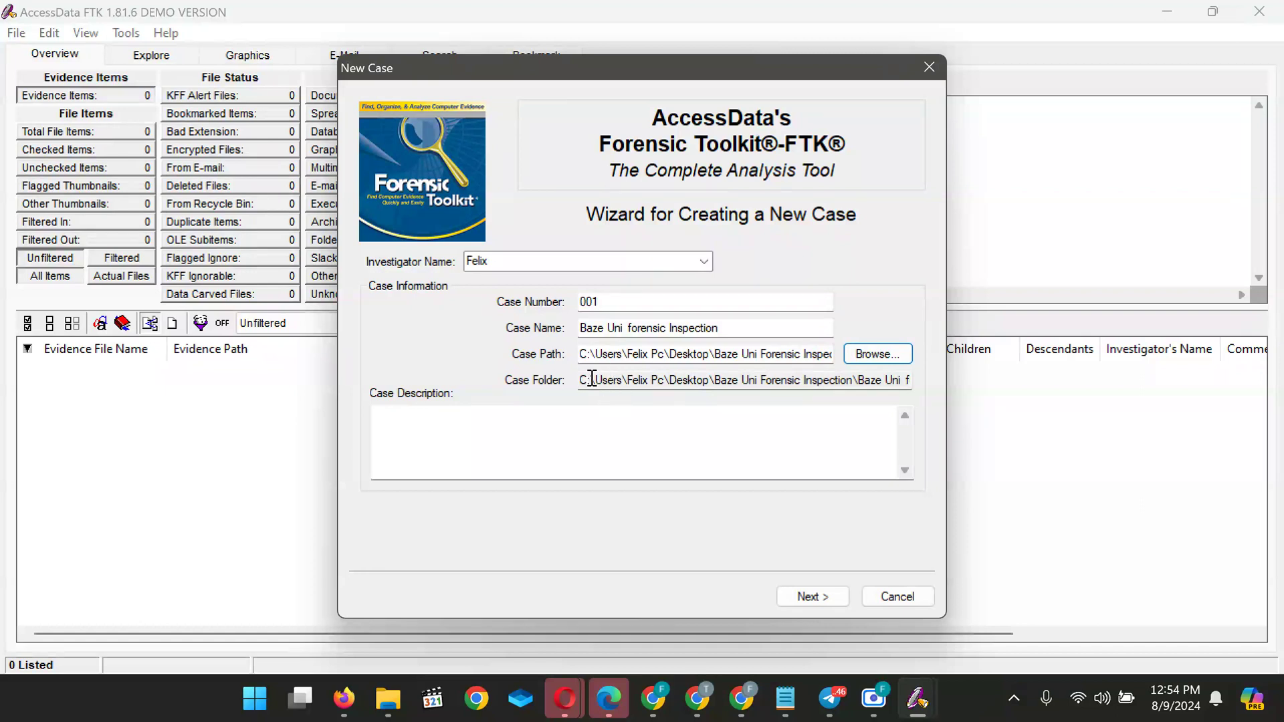
pyautogui.click(435, 445)
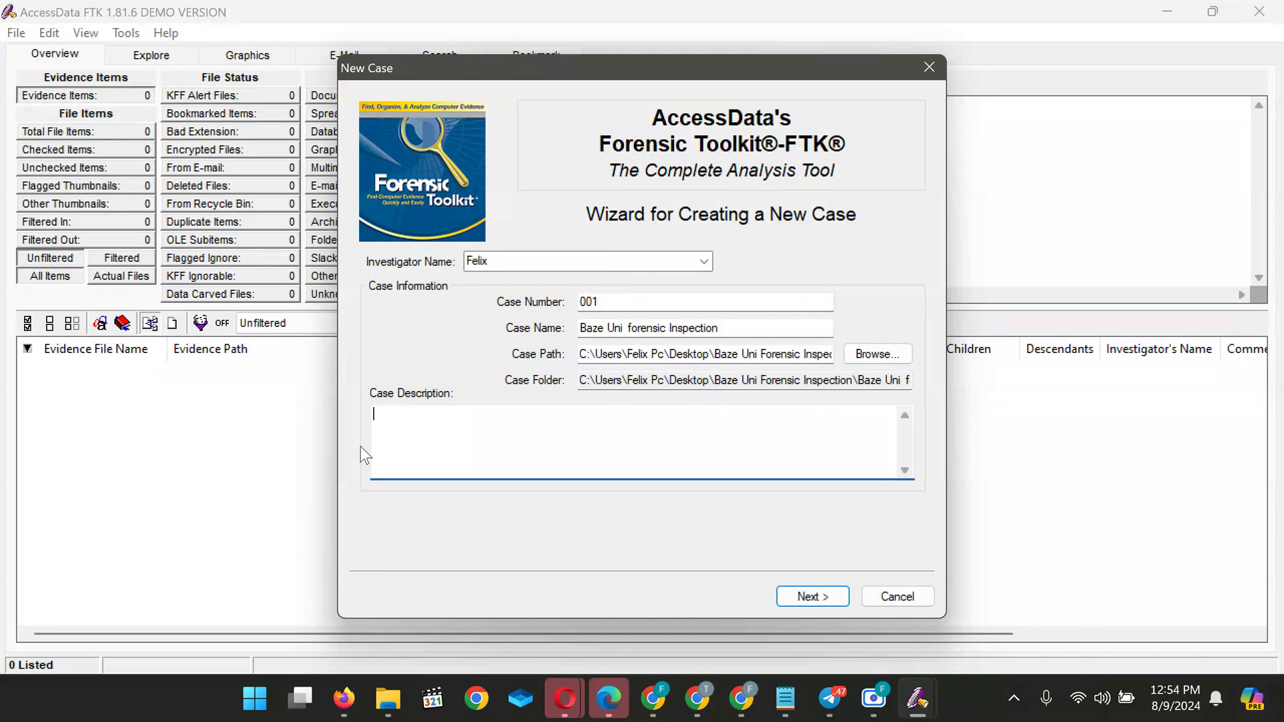
pyautogui.moveTo(747, 714)
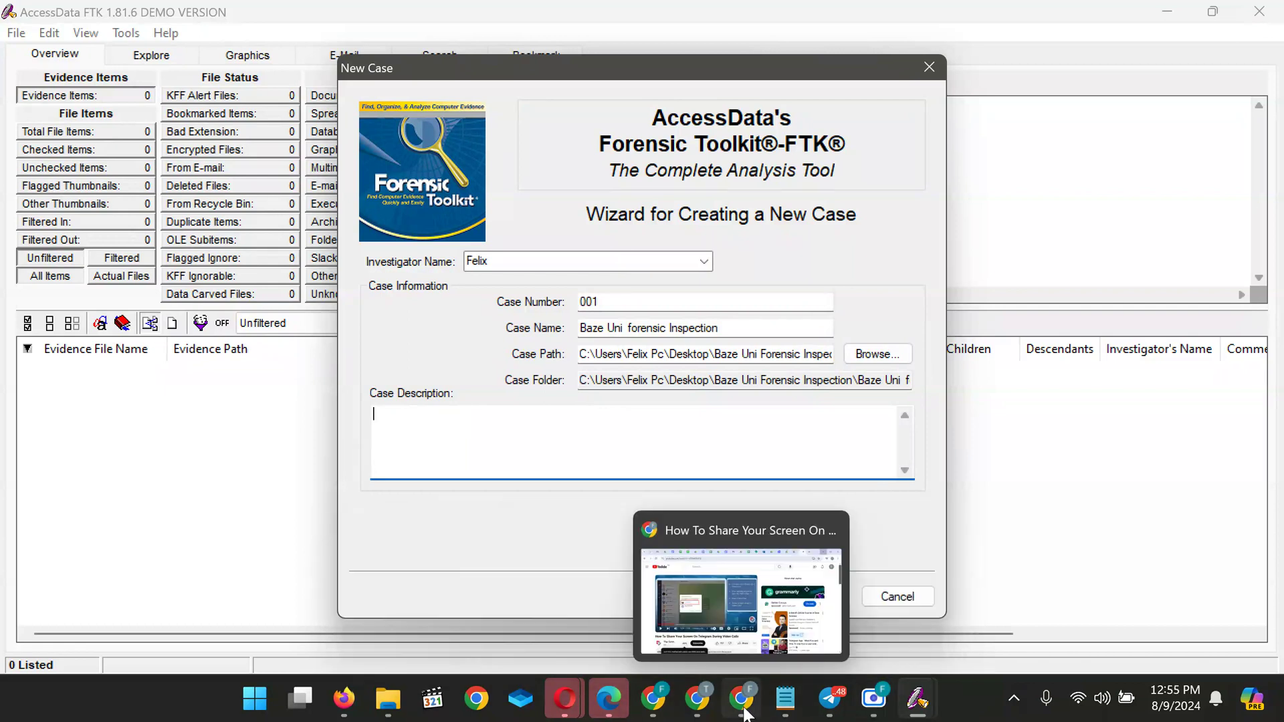
pyautogui.moveTo(702, 705)
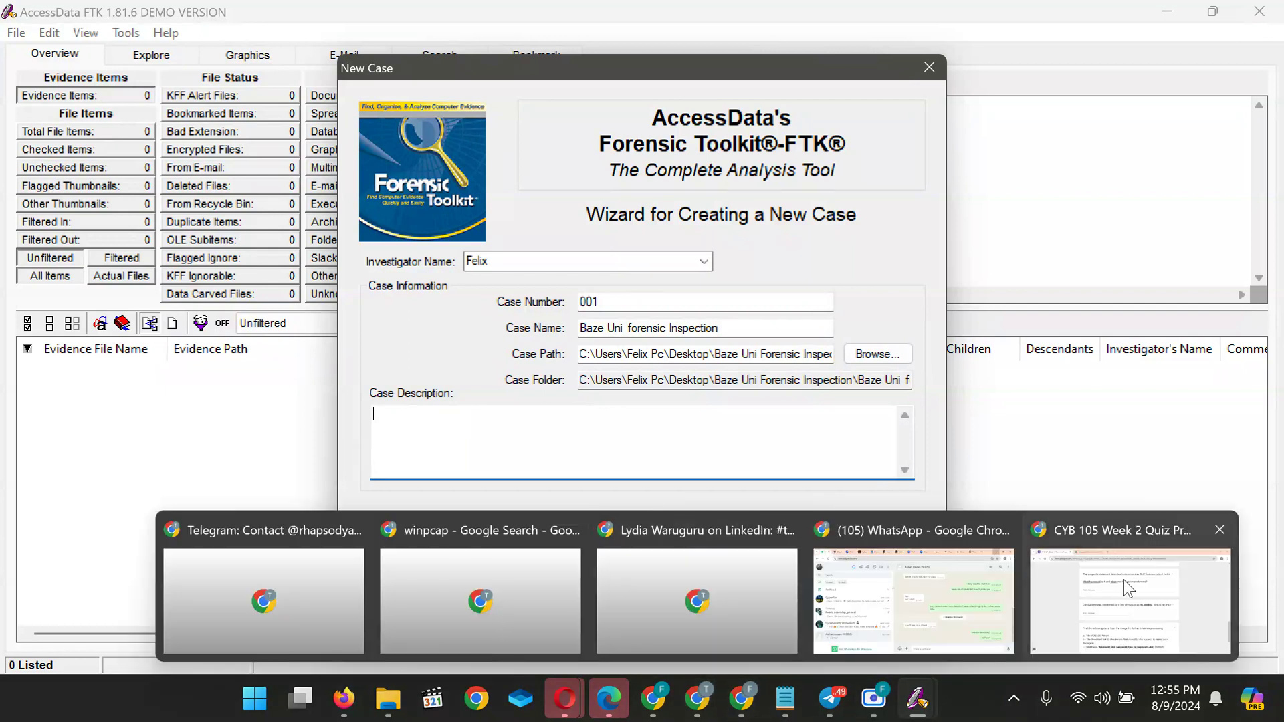
pyautogui.click(1124, 580)
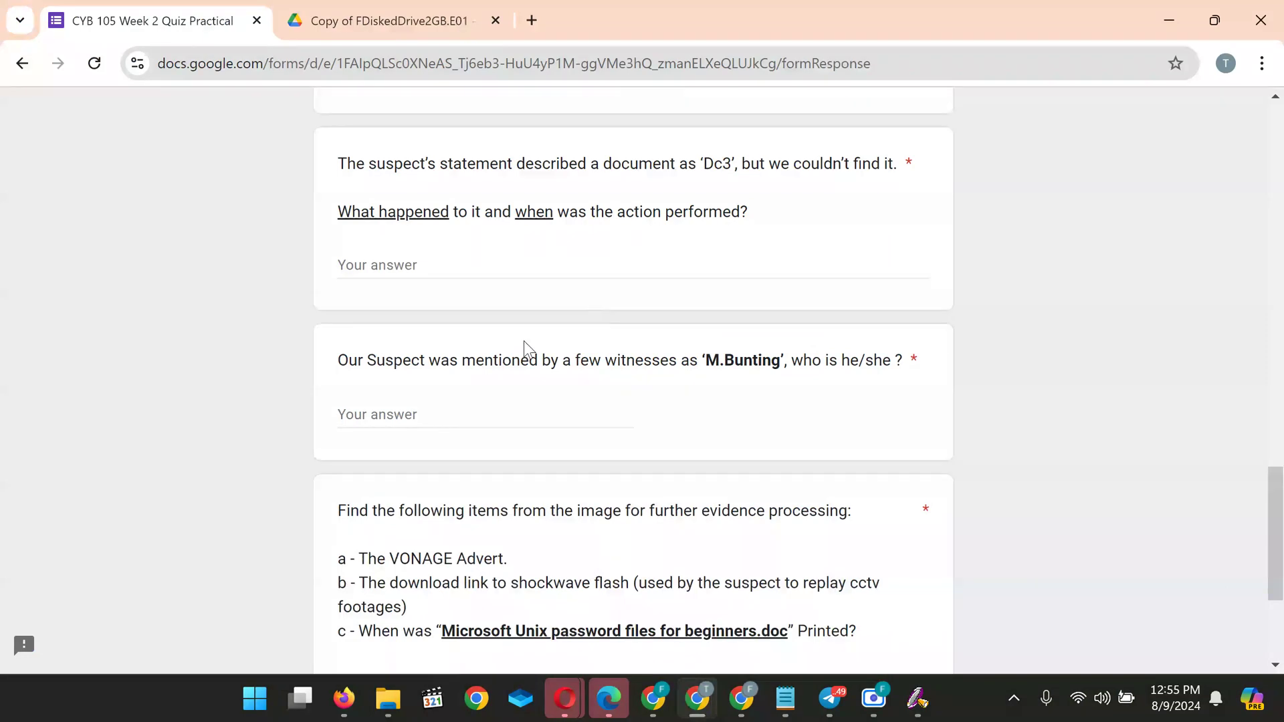
pyautogui.scroll(5, 520, 451)
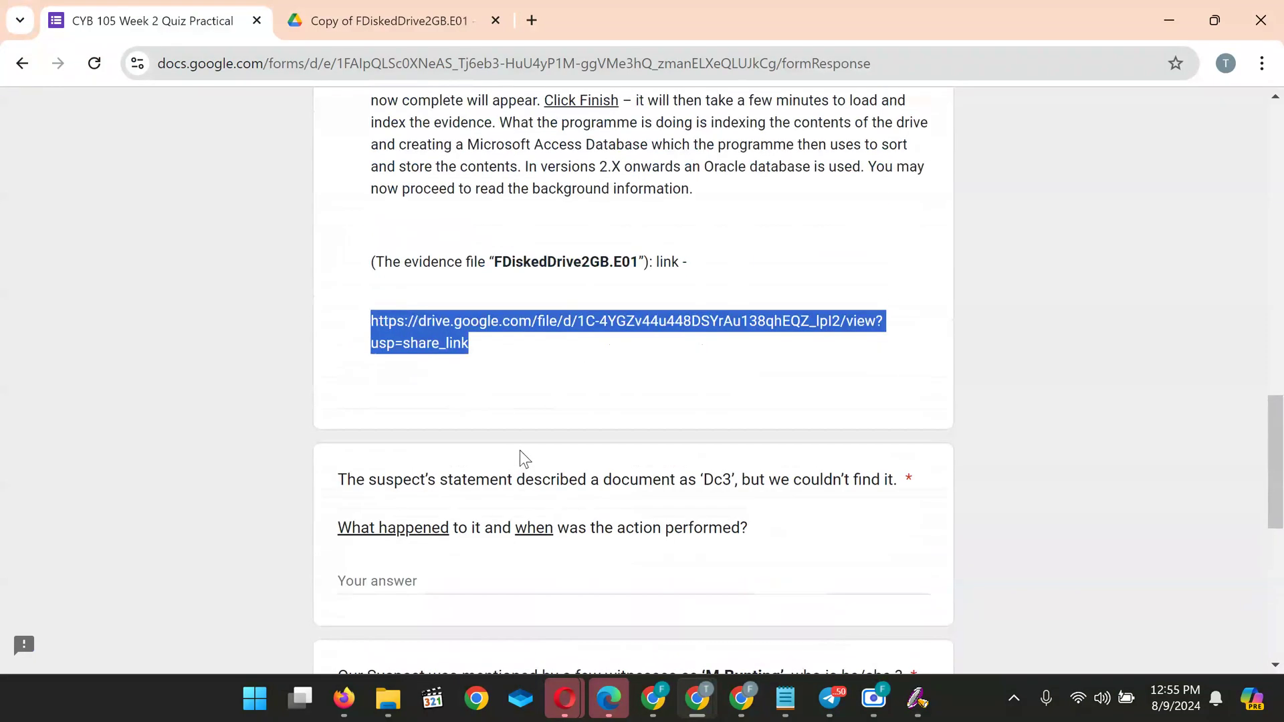
pyautogui.scroll(1, 455, 495)
pyautogui.scroll(8, 455, 496)
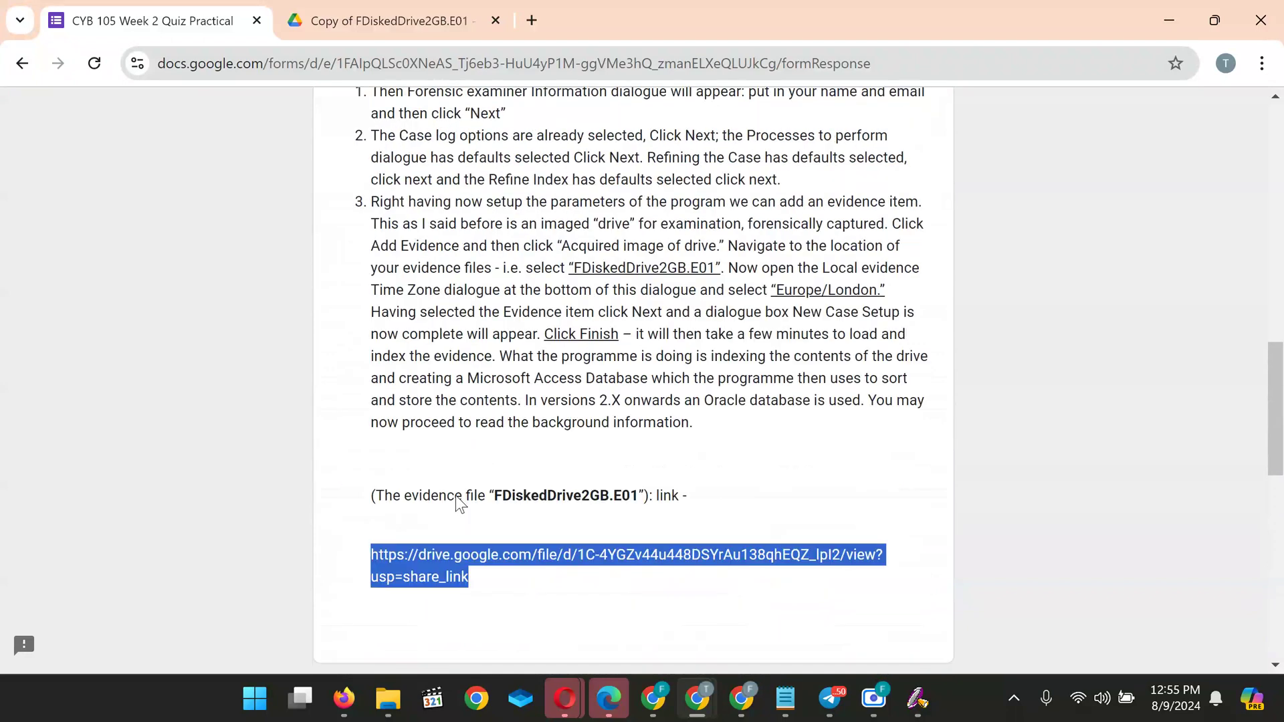
pyautogui.scroll(5, 455, 496)
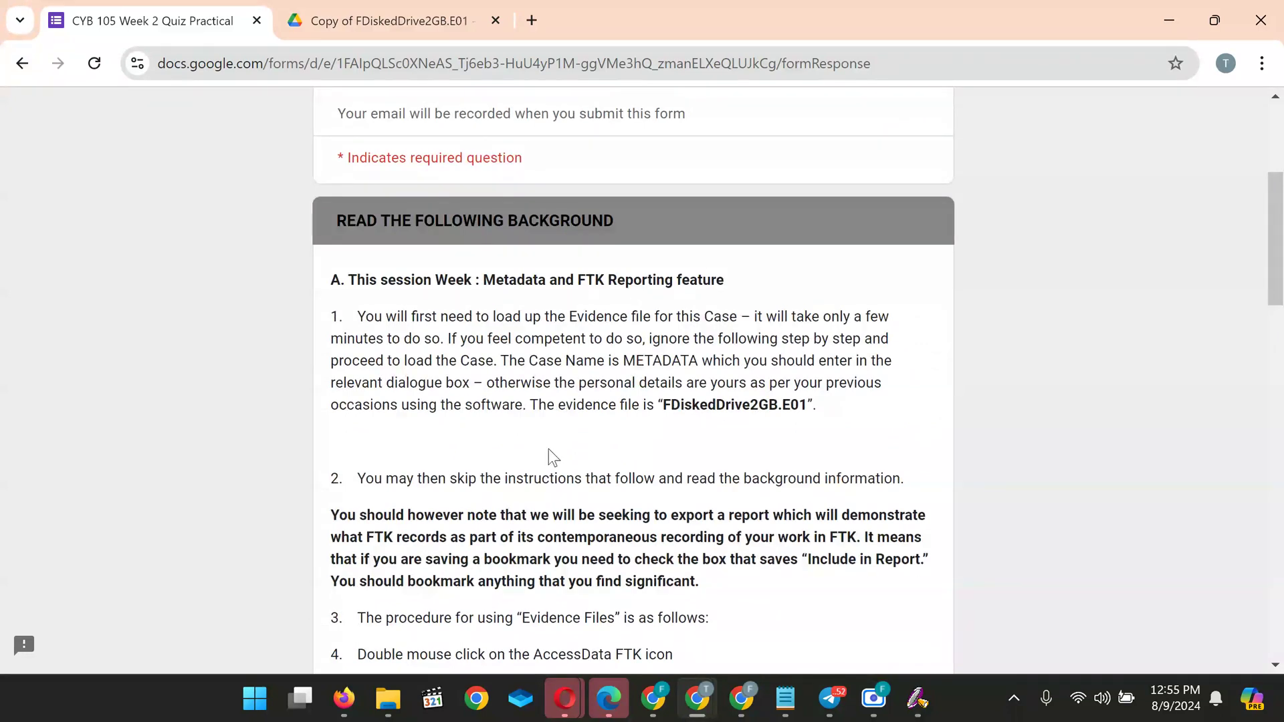
pyautogui.scroll(-5, 549, 450)
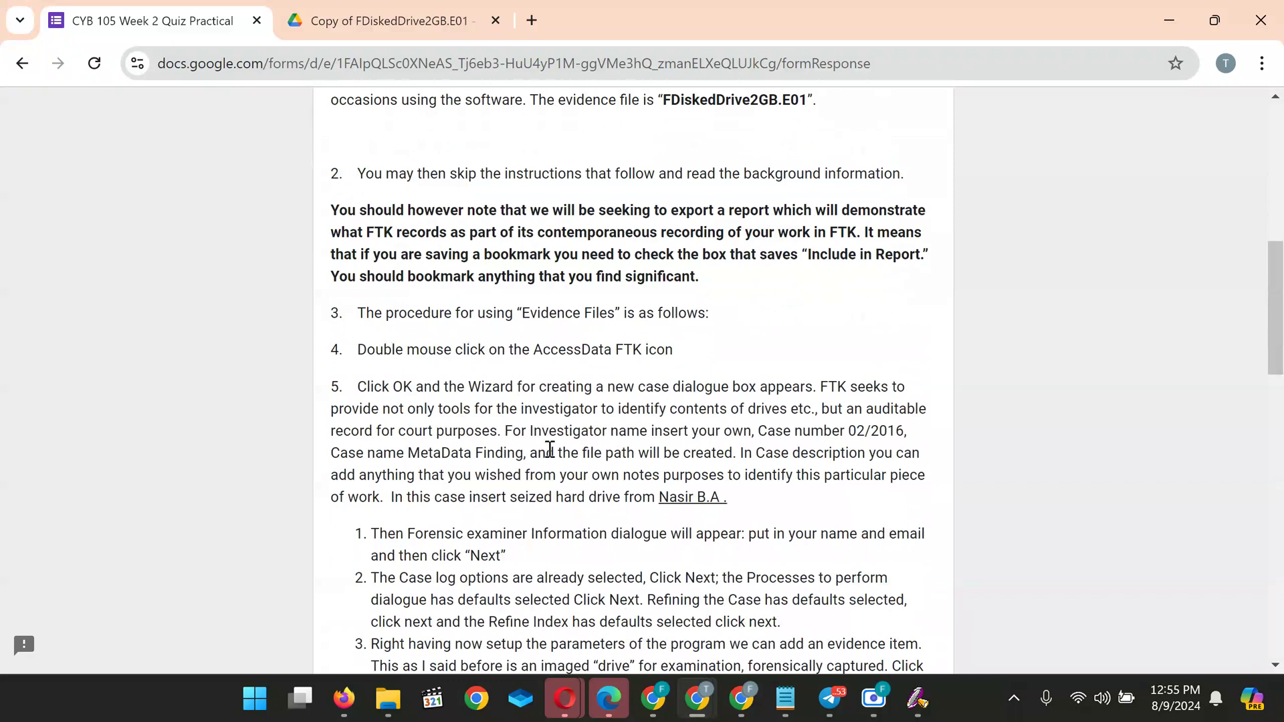
pyautogui.scroll(-5, 549, 449)
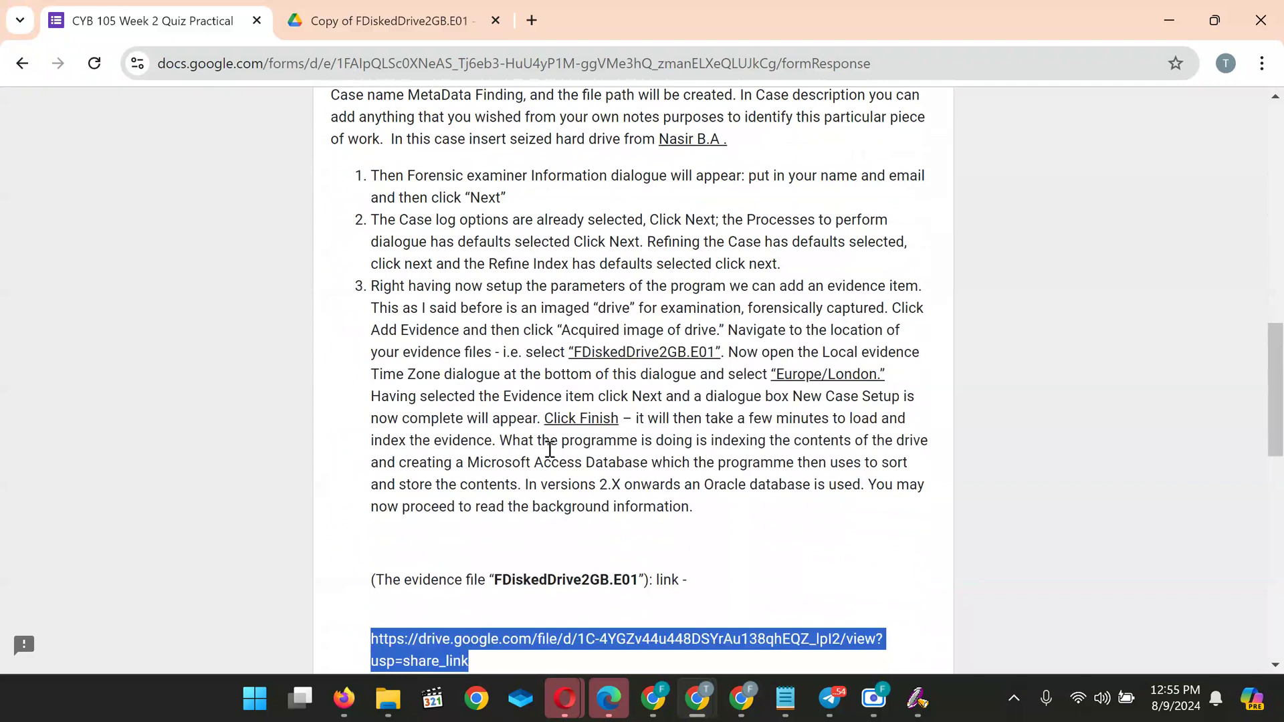
pyautogui.scroll(-6, 549, 450)
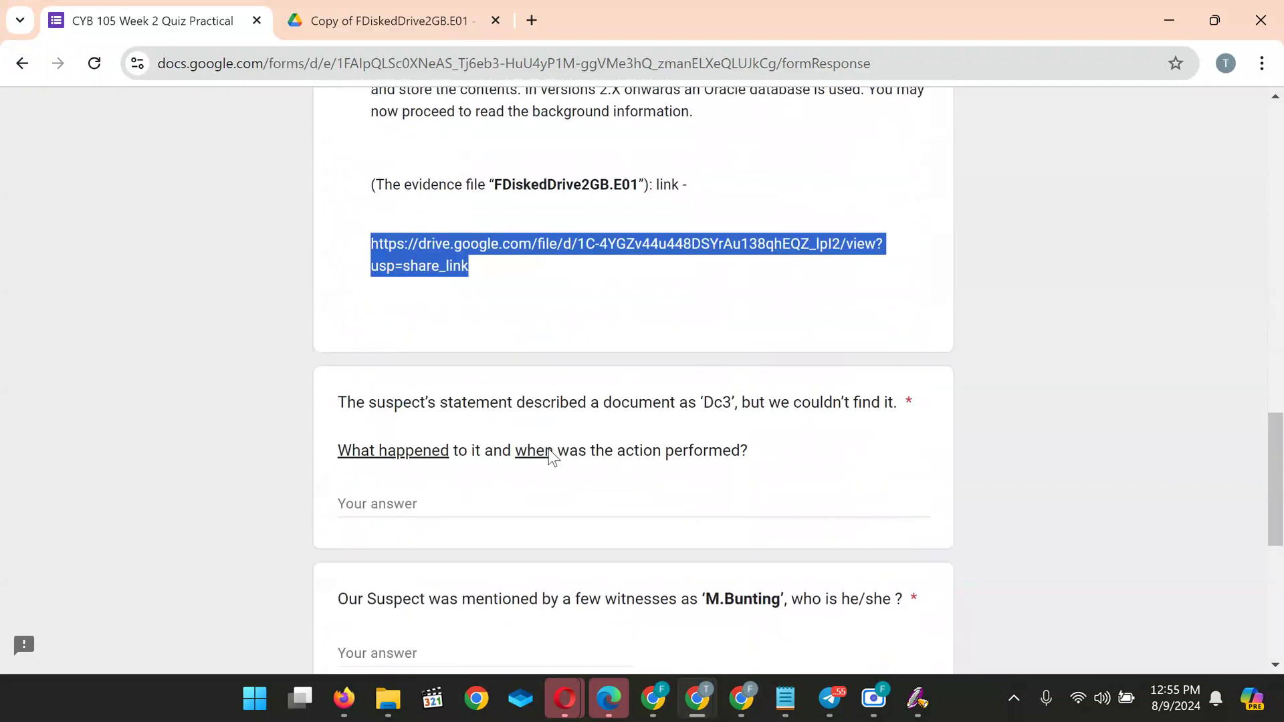
pyautogui.scroll(-2, 592, 531)
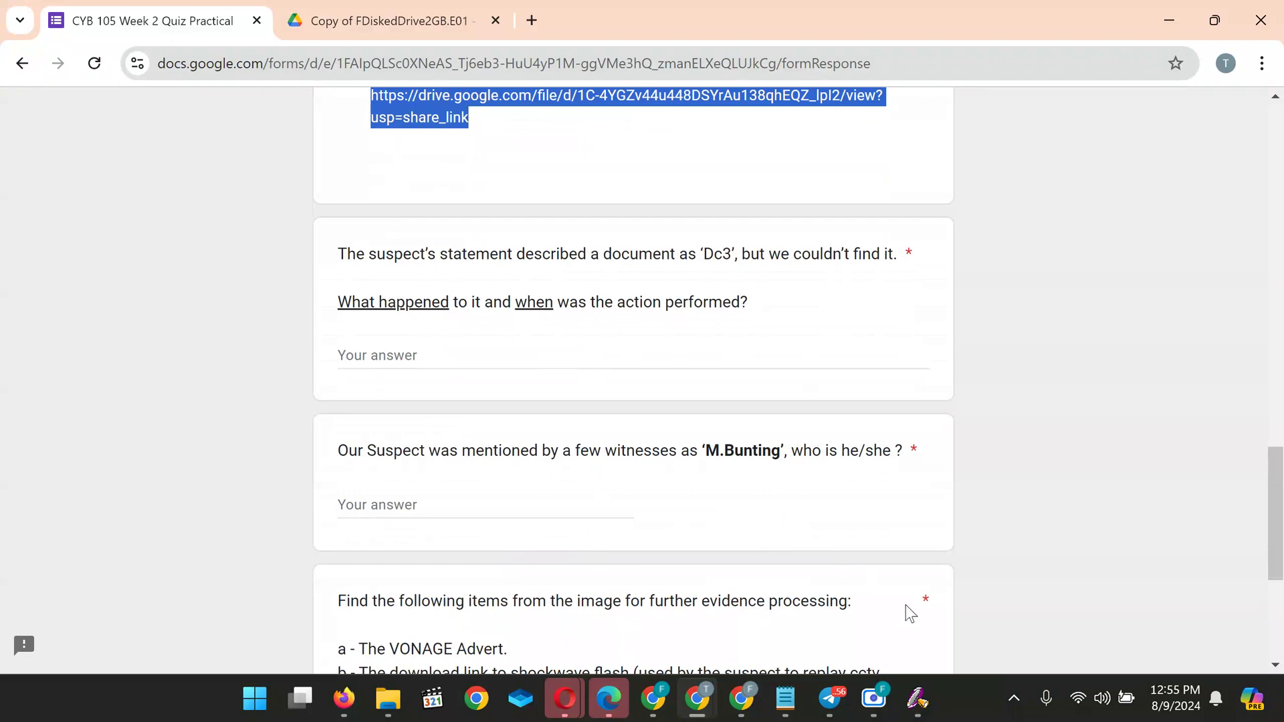
pyautogui.moveTo(918, 698)
pyautogui.click(1137, 588)
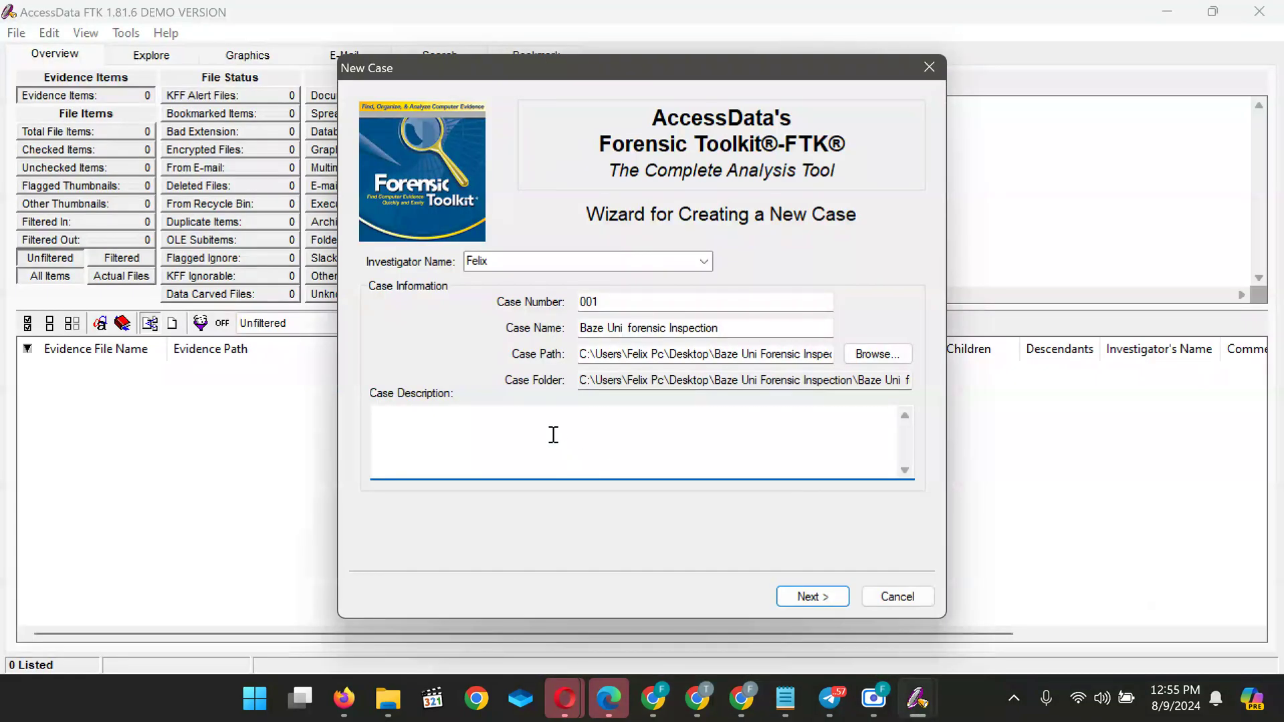
# Enter the description 'A Theft Forensic Investigation by baze Univ legal team', capitalising Univ
pyautogui.write('A Theft Forensic Investigation by baze univ')
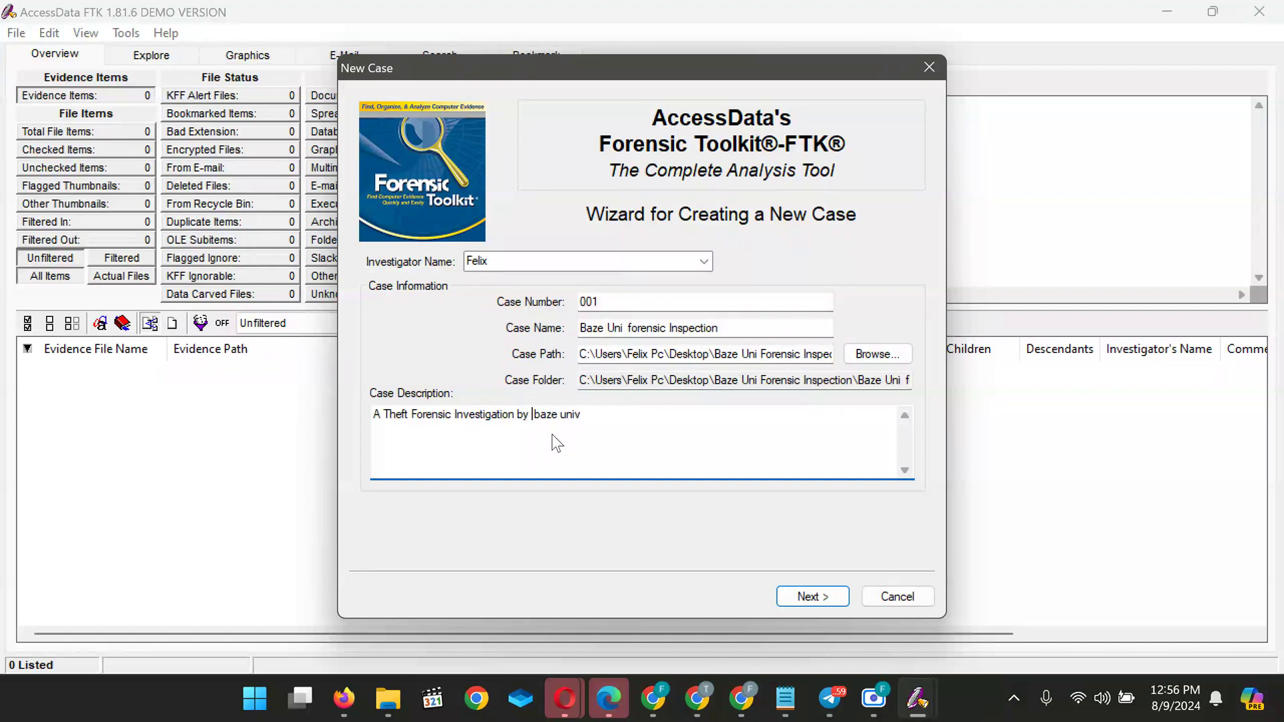
pyautogui.write('legal team')
pyautogui.click(566, 414)
pyautogui.press('BackSpace')
pyautogui.write('U')
# Go to Forensic Examiner Information and erase the prefilled agency, phone, e-mail, address and examiner name
pyautogui.click(807, 597)
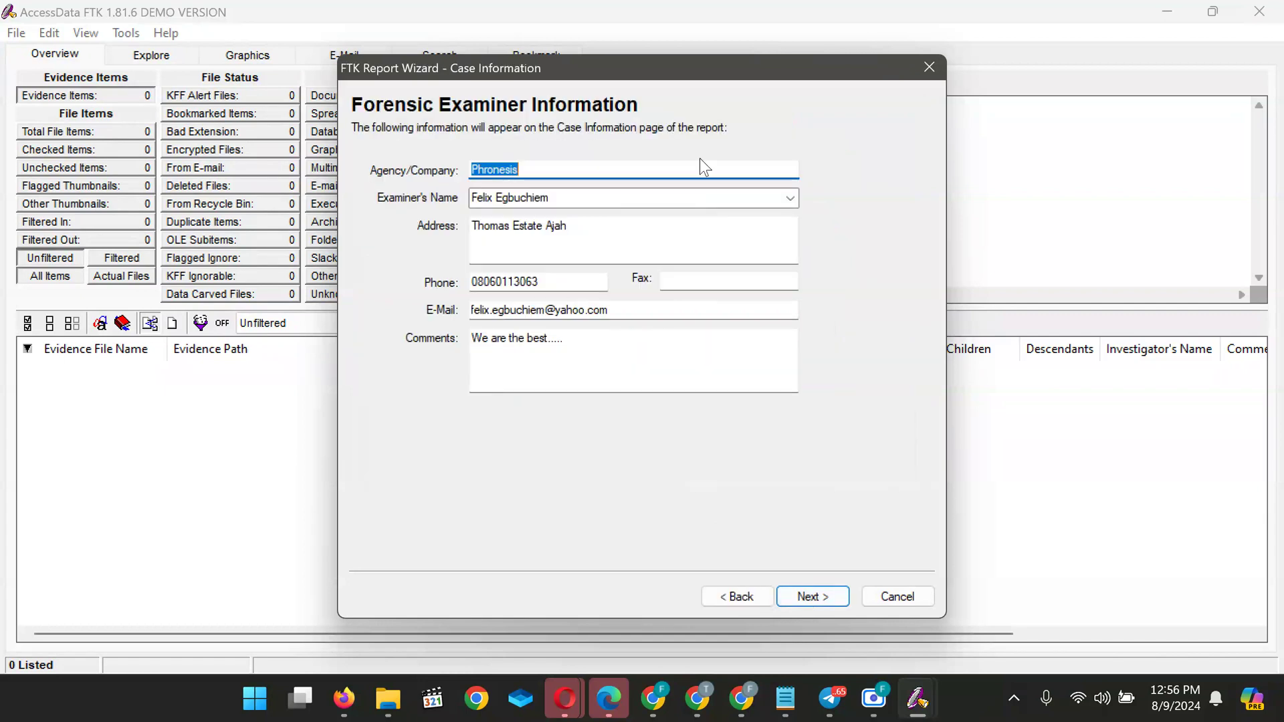
pyautogui.click(573, 175)
pyautogui.press('BackSpace')
pyautogui.press('BackSpace')
pyautogui.press('BackSpace')
pyautogui.press('BackSpace')
pyautogui.press('BackSpace')
pyautogui.press('BackSpace')
pyautogui.press('BackSpace')
pyautogui.press('BackSpace')
pyautogui.press('BackSpace')
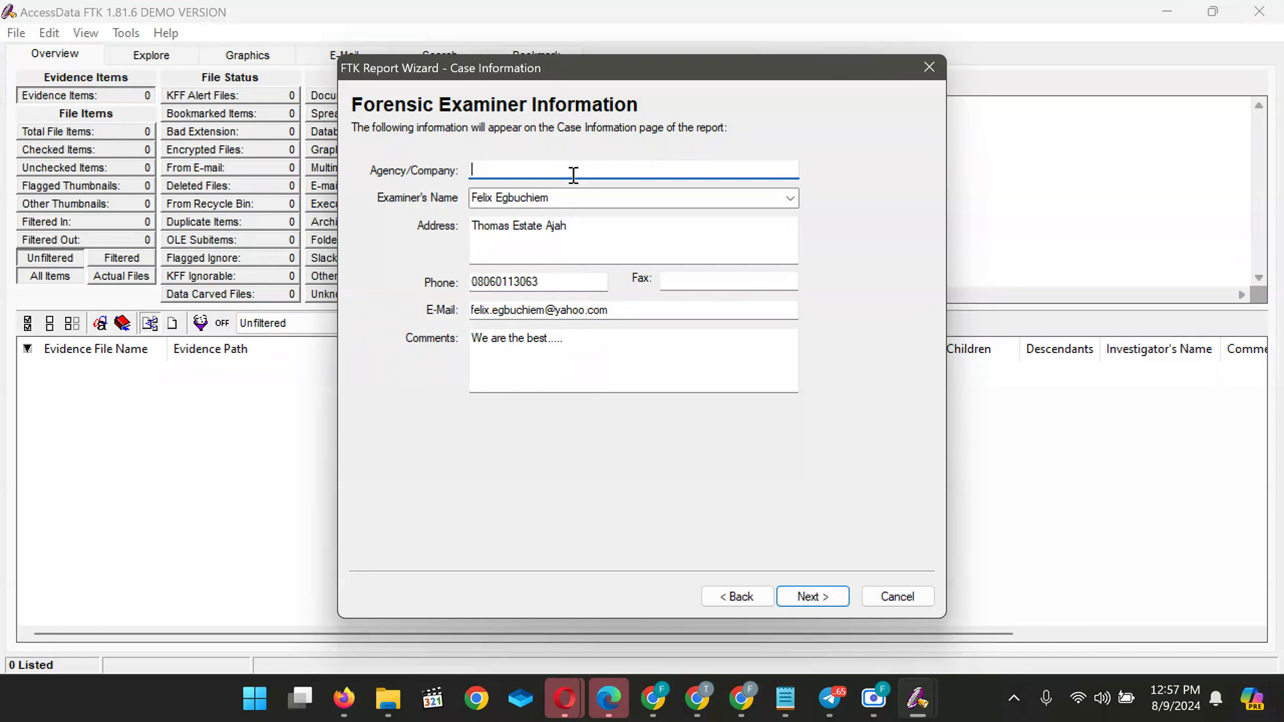
pyautogui.click(561, 281)
pyautogui.press('BackSpace')
pyautogui.press('BackSpace')
pyautogui.press('BackSpace')
pyautogui.press('BackSpace')
pyautogui.press('BackSpace')
pyautogui.press('BackSpace')
pyautogui.press('BackSpace')
pyautogui.press('BackSpace')
pyautogui.press('BackSpace')
pyautogui.press('BackSpace')
pyautogui.press('BackSpace')
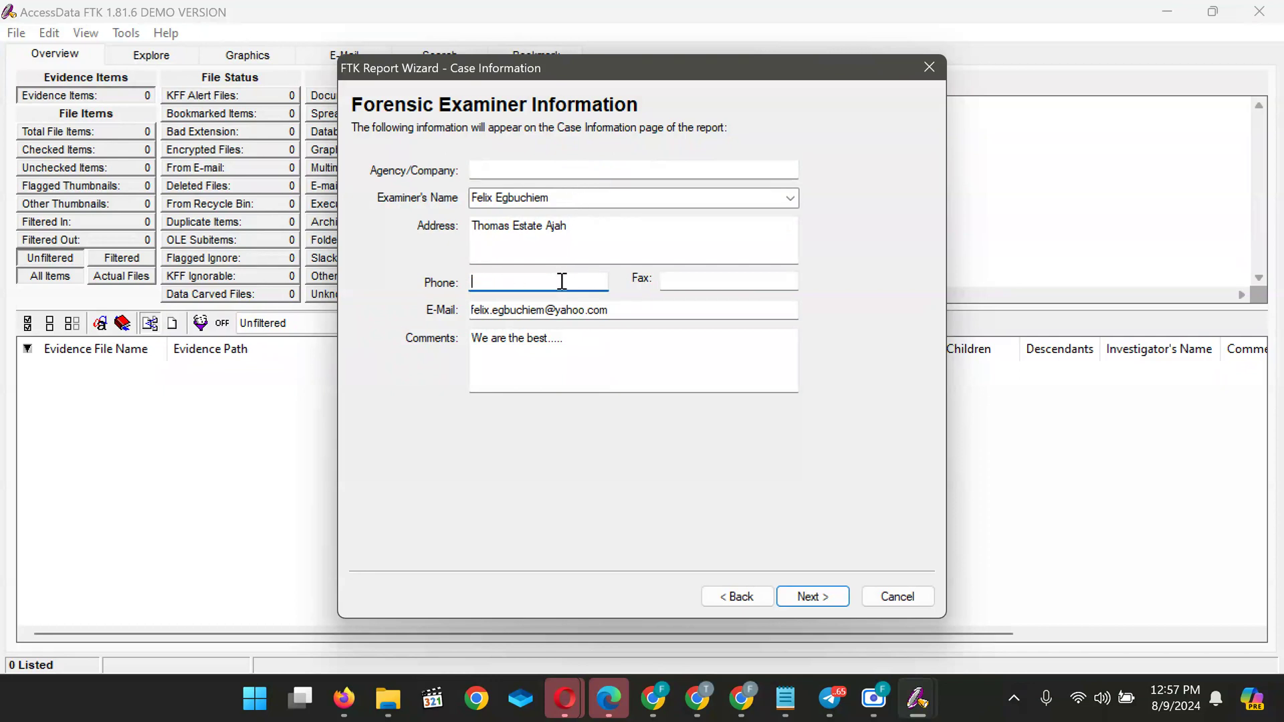
pyautogui.click(632, 316)
pyautogui.press('BackSpace')
pyautogui.press('BackSpace')
pyautogui.press('BackSpace')
pyautogui.press('BackSpace')
pyautogui.press('BackSpace')
pyautogui.press('BackSpace')
pyautogui.press('BackSpace')
pyautogui.press('BackSpace')
pyautogui.press('BackSpace')
pyautogui.press('BackSpace')
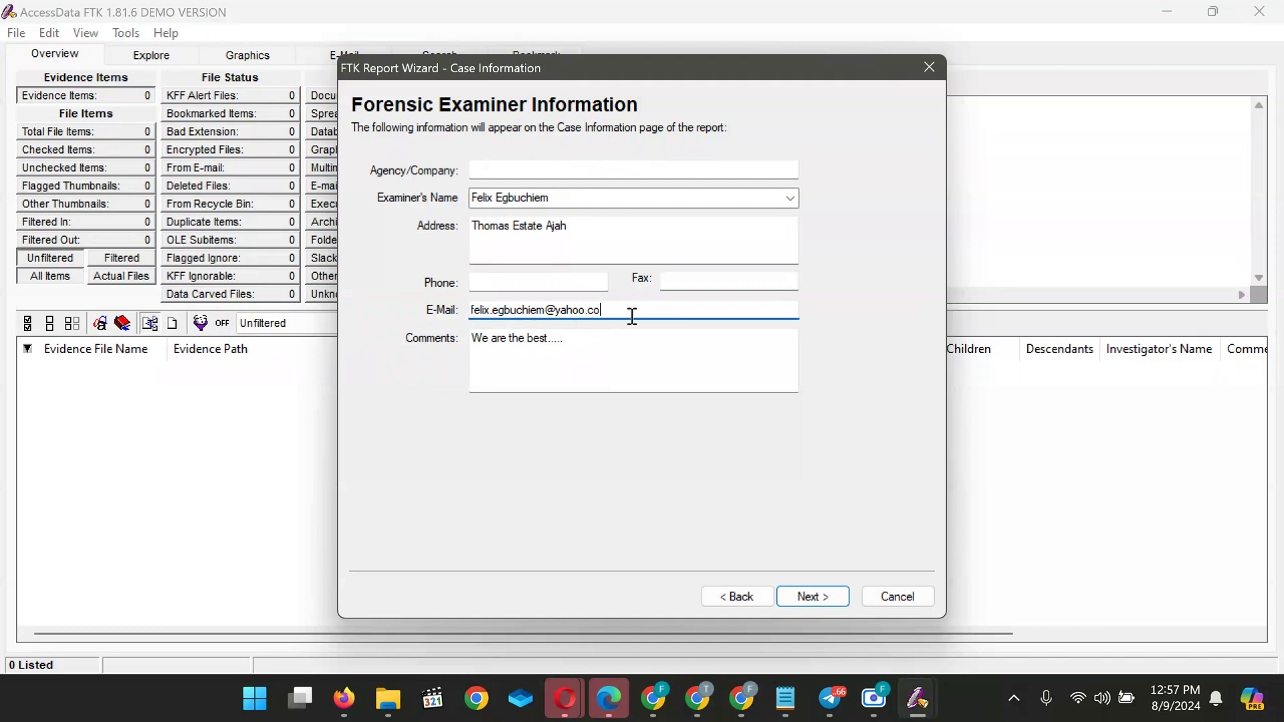
pyautogui.press('BackSpace')
pyautogui.press('BackSpace')
pyautogui.press('BackSpace')
pyautogui.press('BackSpace')
pyautogui.press('BackSpace')
pyautogui.press('BackSpace')
pyautogui.press('BackSpace')
pyautogui.press('BackSpace')
pyautogui.press('BackSpace')
pyautogui.press('BackSpace')
pyautogui.press('BackSpace')
pyautogui.press('BackSpace')
pyautogui.press('BackSpace')
pyautogui.press('BackSpace')
pyautogui.press('BackSpace')
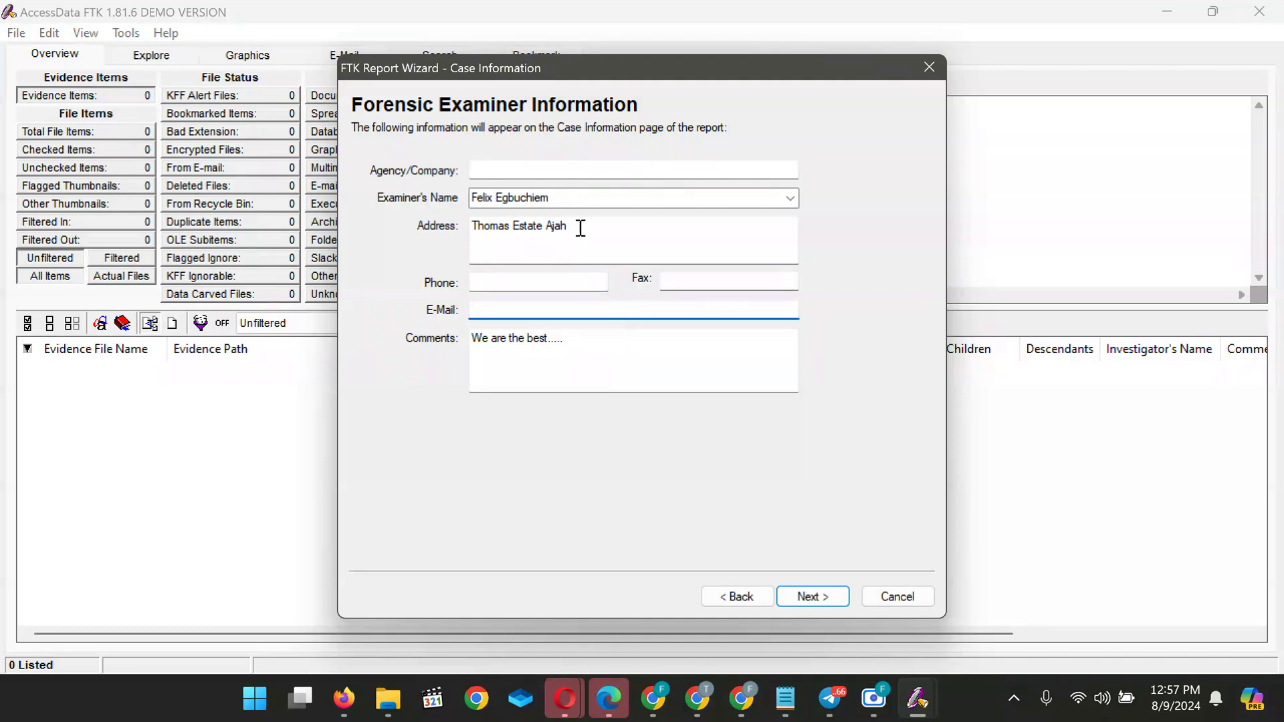
pyautogui.click(577, 228)
pyautogui.press('BackSpace')
pyautogui.press('BackSpace')
pyautogui.press('BackSpace')
pyautogui.press('BackSpace')
pyautogui.press('BackSpace')
pyautogui.press('BackSpace')
pyautogui.press('BackSpace')
pyautogui.press('BackSpace')
pyautogui.press('BackSpace')
pyautogui.press('BackSpace')
pyautogui.press('BackSpace')
pyautogui.press('BackSpace')
pyautogui.press('BackSpace')
pyautogui.press('BackSpace')
pyautogui.press('BackSpace')
pyautogui.press('BackSpace')
pyautogui.press('BackSpace')
pyautogui.press('BackSpace')
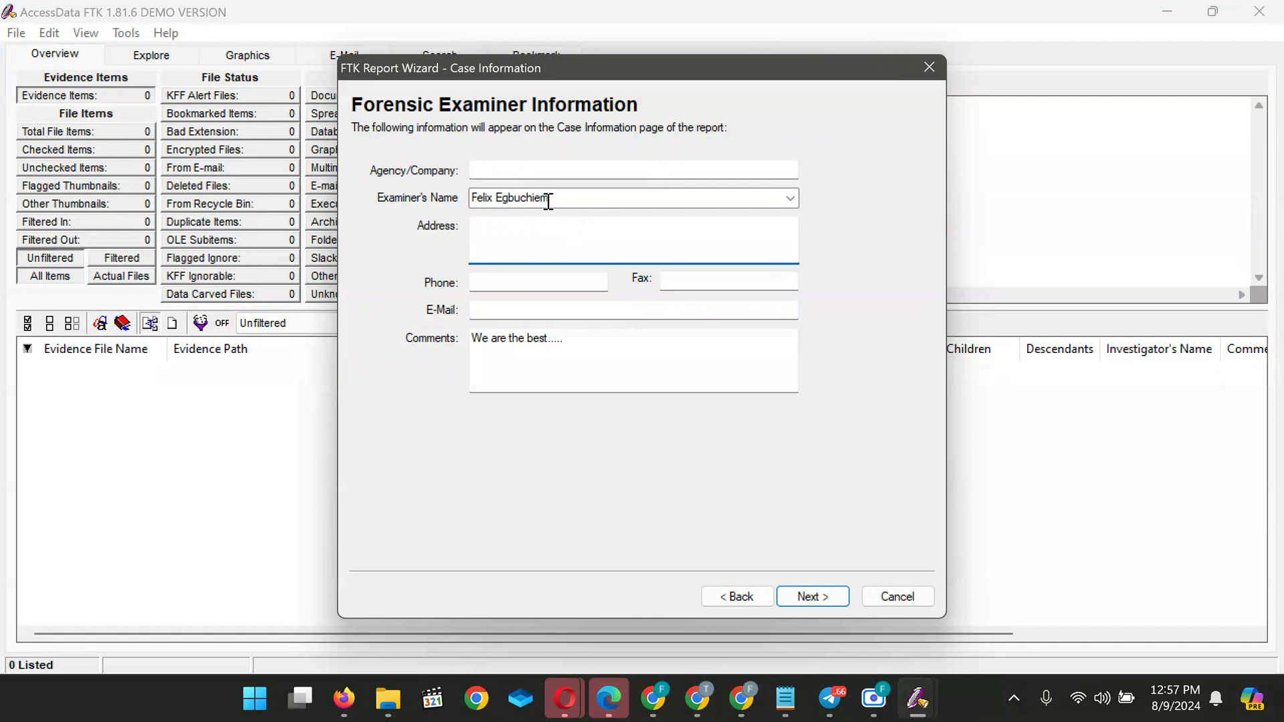
pyautogui.click(549, 200)
pyautogui.press('BackSpace')
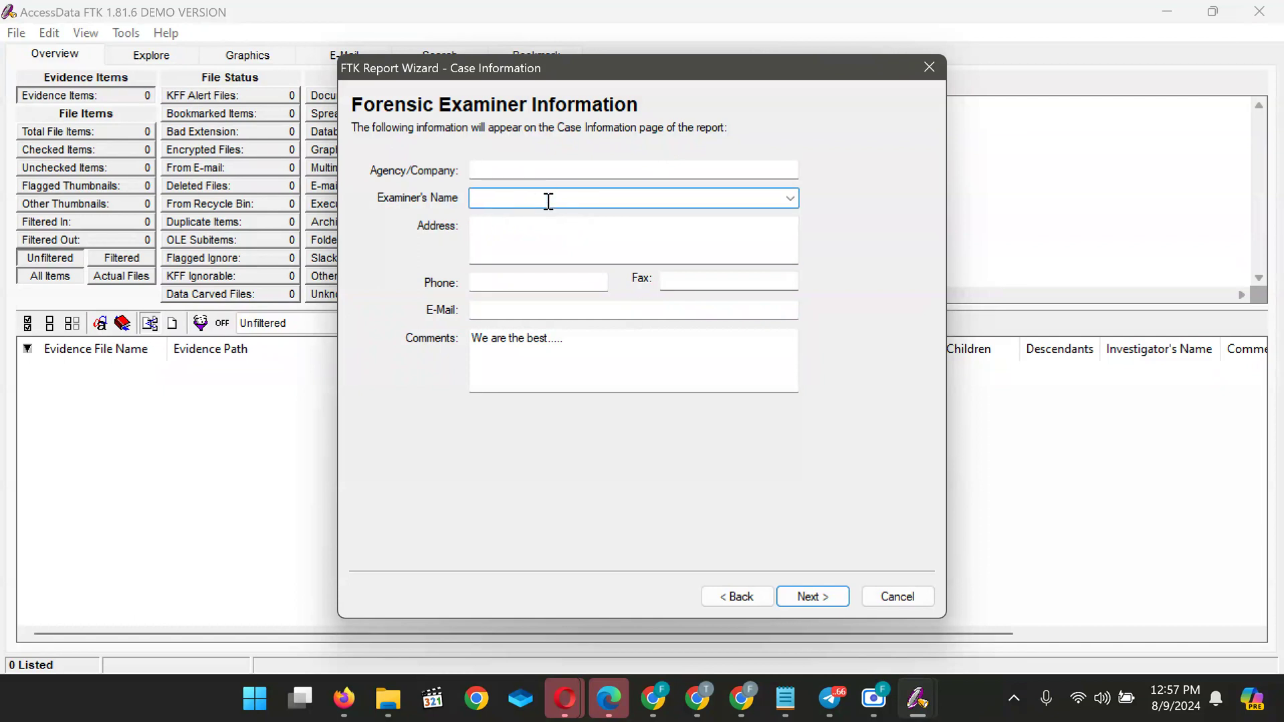
# Fill in agency Facebook, the examiner's name and the examiner's street address, fixing typos
pyautogui.click(509, 175)
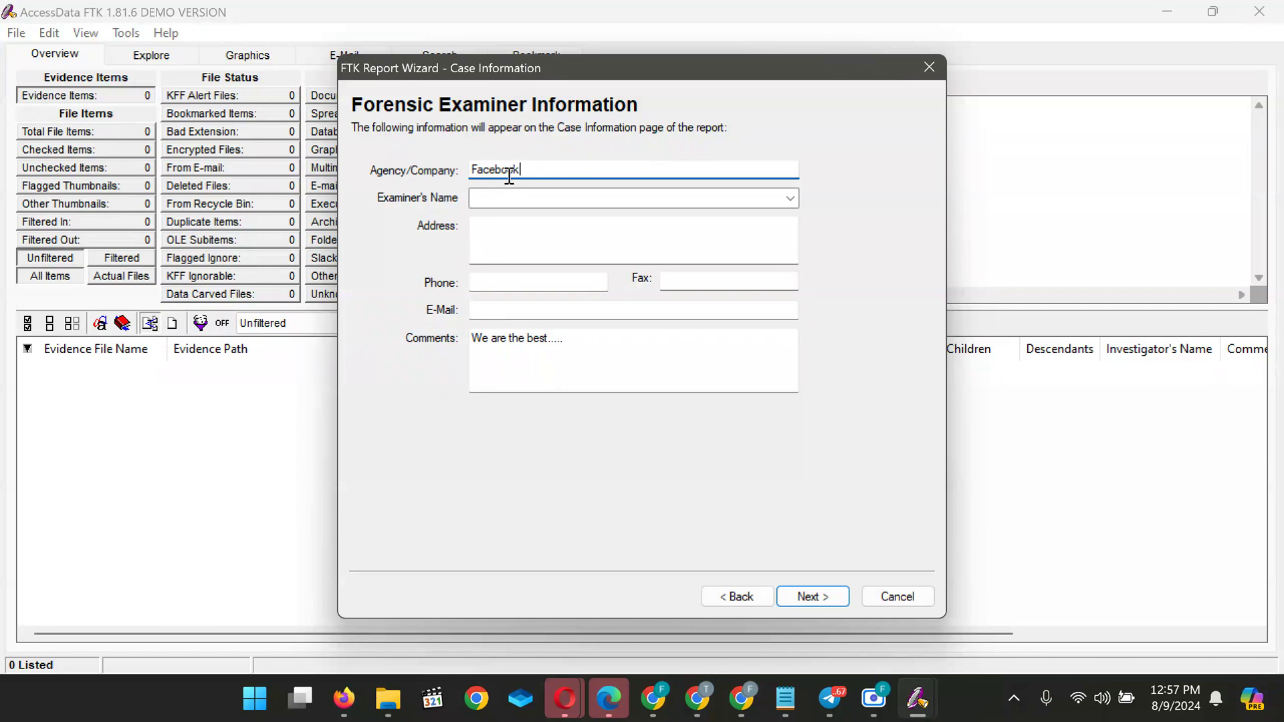
pyautogui.click(523, 202)
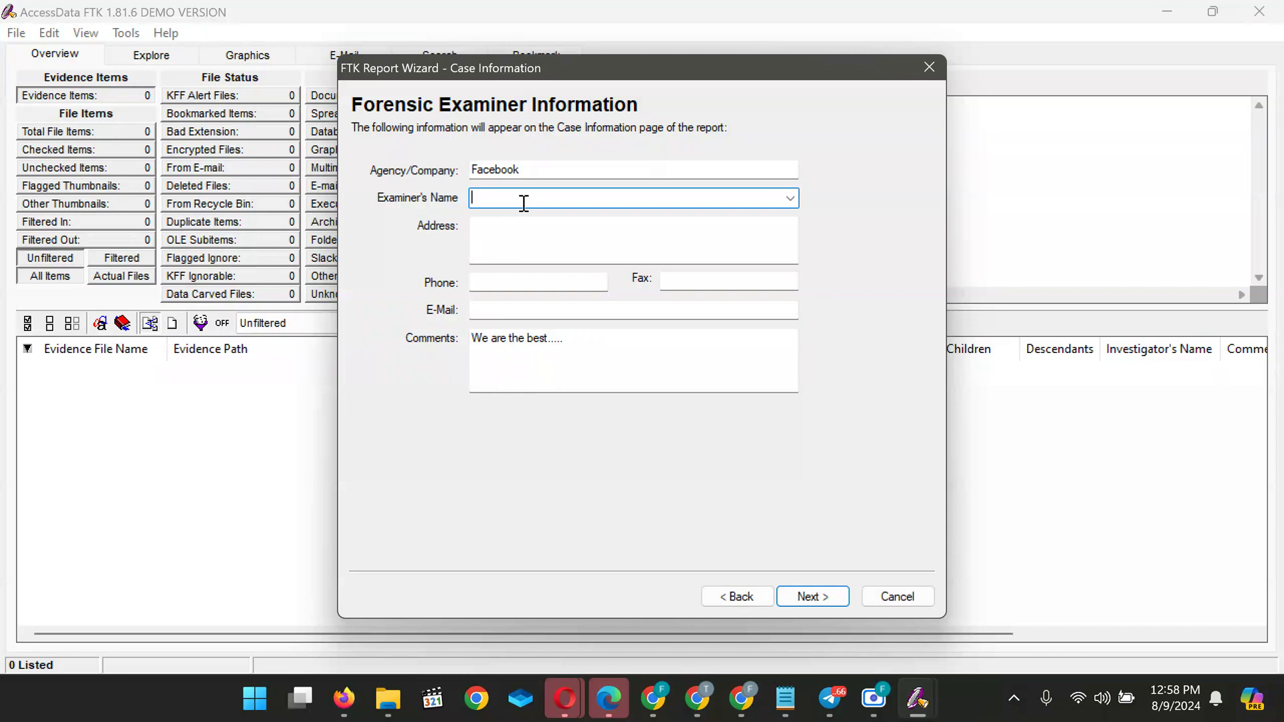
pyautogui.write('Felix')
pyautogui.click(525, 248)
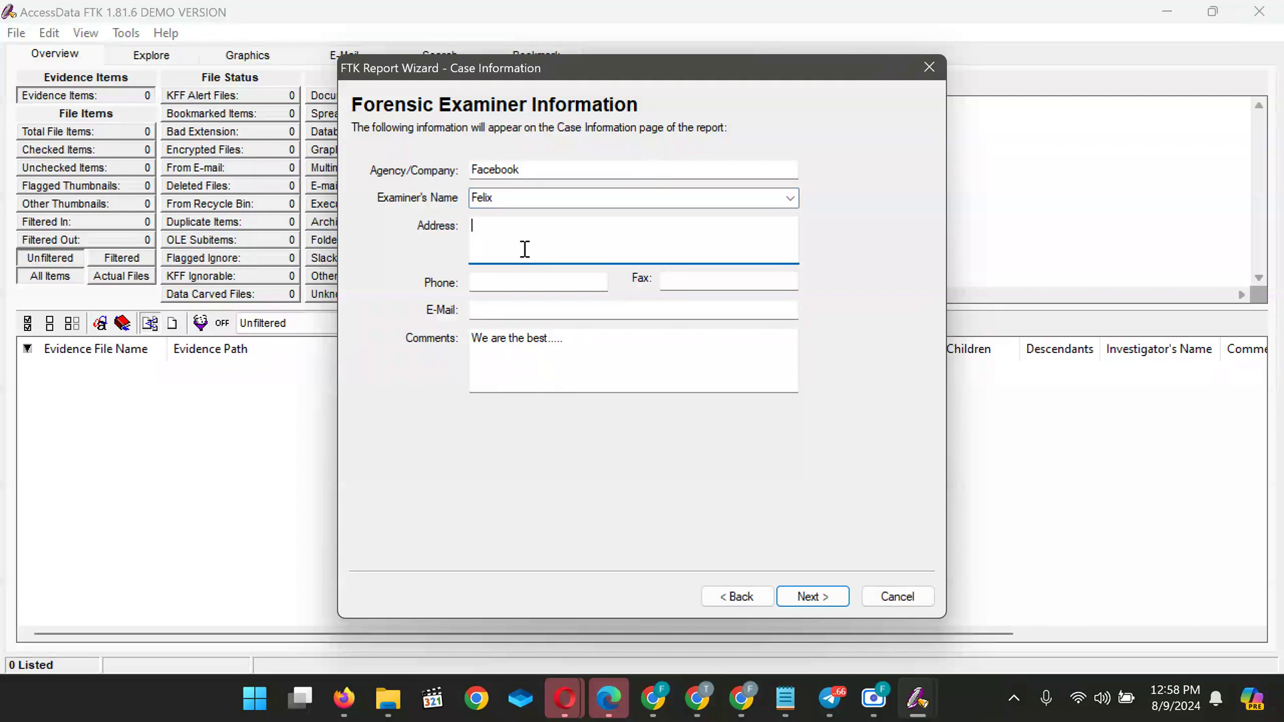
pyautogui.write('vyuvy')
pyautogui.press('BackSpace')
pyautogui.press('BackSpace')
pyautogui.press('BackSpace')
pyautogui.press('BackSpace')
pyautogui.press('BackSpace')
pyautogui.write('L')
# Capitalise the town name in the examiner's address
pyautogui.click(562, 227)
pyautogui.press('BackSpace')
pyautogui.write('I')
pyautogui.click(612, 236)
# Enter the examiner's phone number and e-mail address
pyautogui.click(536, 284)
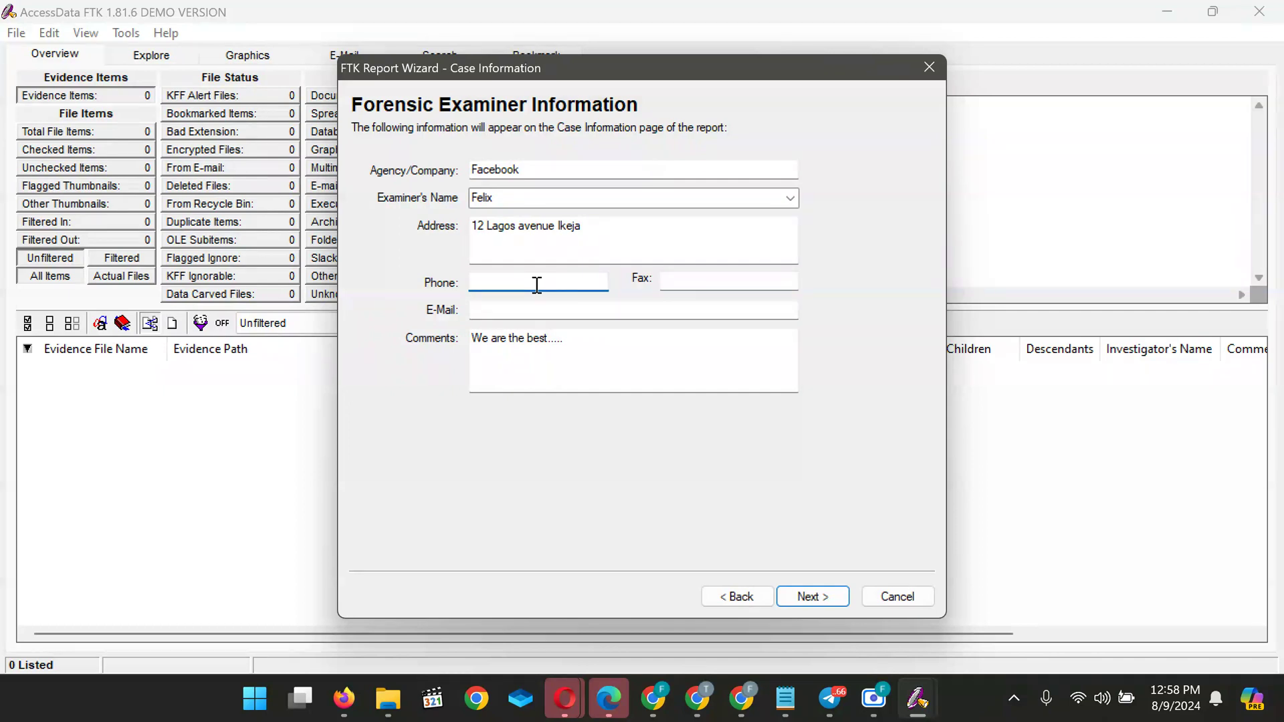
pyautogui.write('0803023XXX')
pyautogui.click(695, 278)
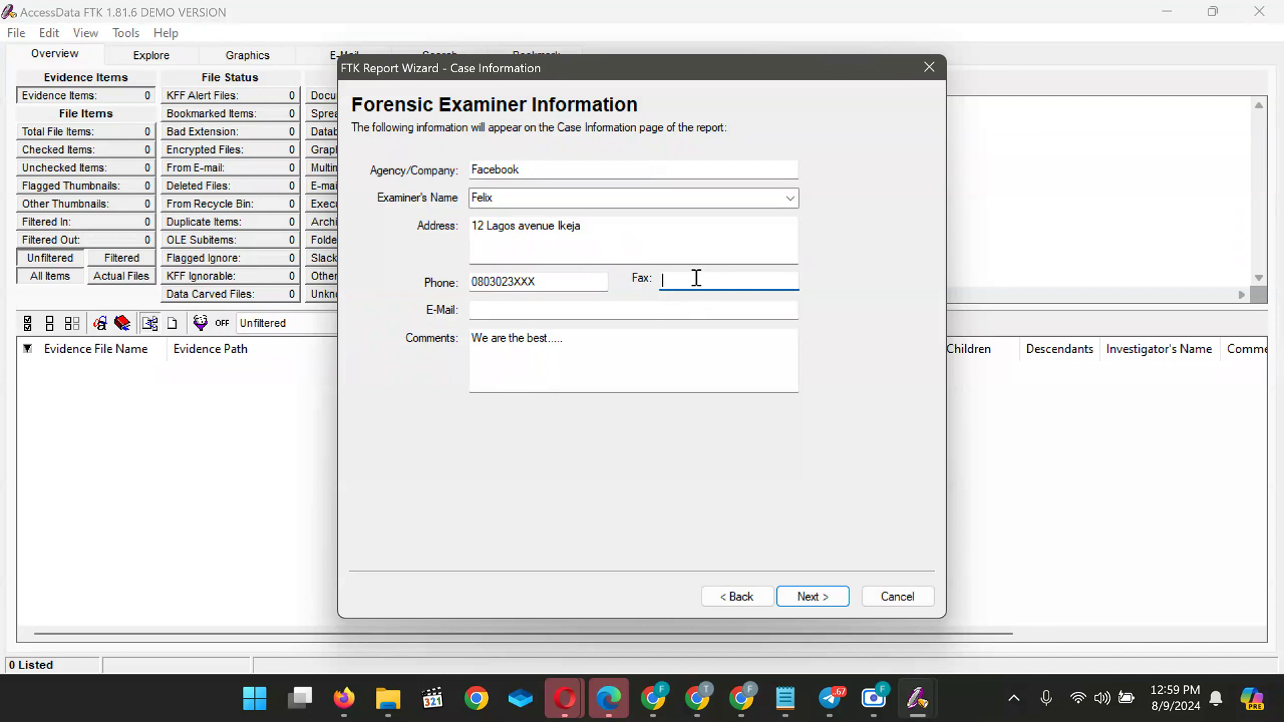
pyautogui.click(564, 311)
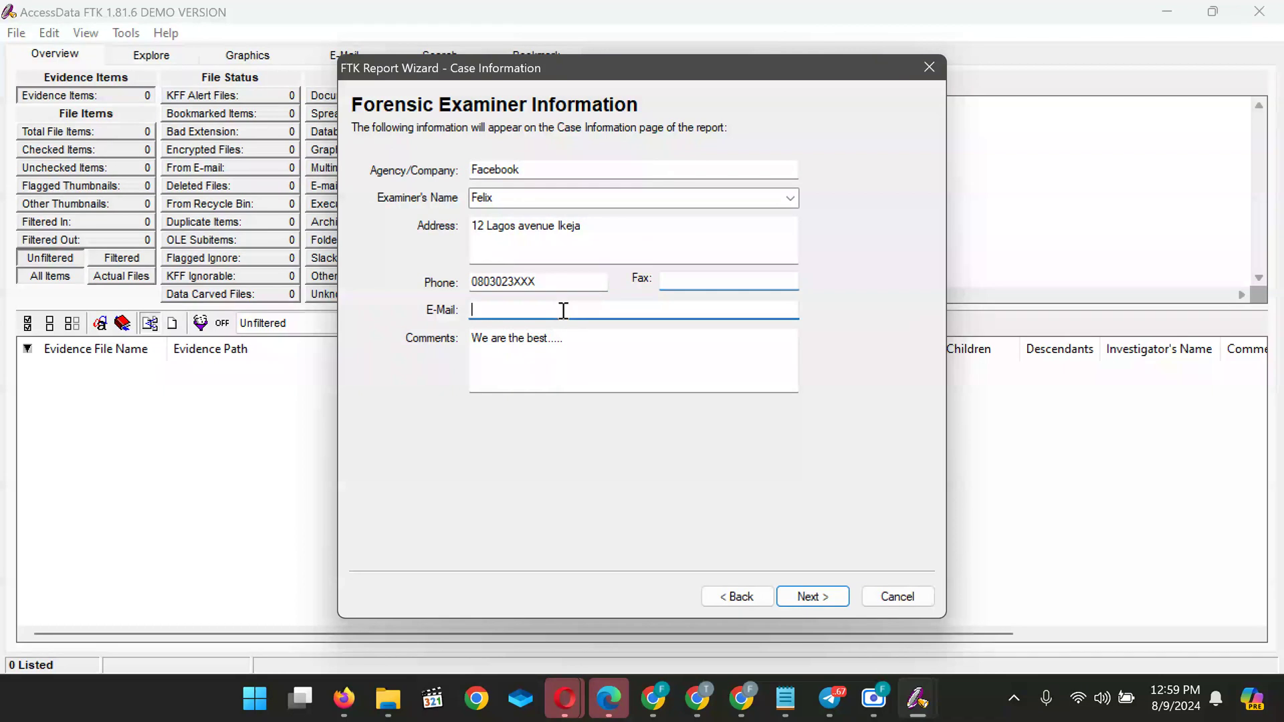
pyautogui.write('feg')
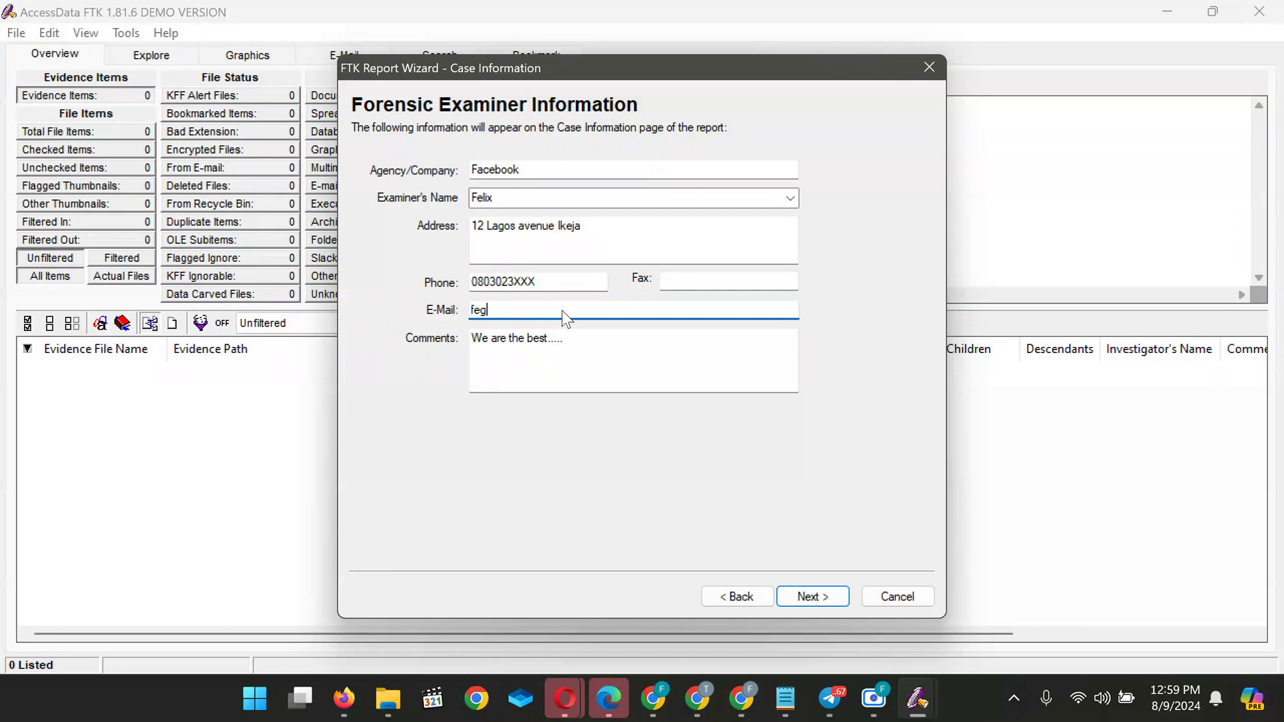
pyautogui.write('xxxxxxx@gmail.com')
# Complete the comment 'We are the best forensic Expert in the world....', fixing 'bes' to 'best'
pyautogui.click(568, 353)
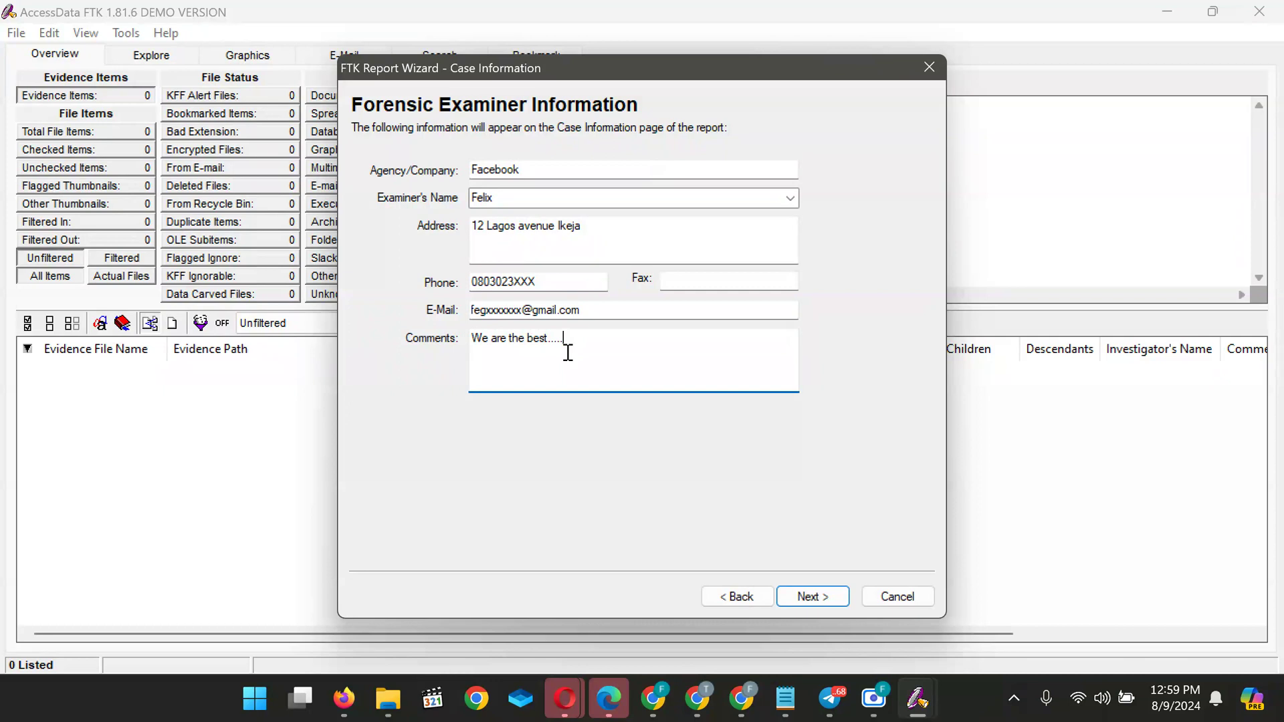
pyautogui.press('Left')
pyautogui.press('Left')
pyautogui.press('Left')
pyautogui.write('the bes forensic Expert in the world')
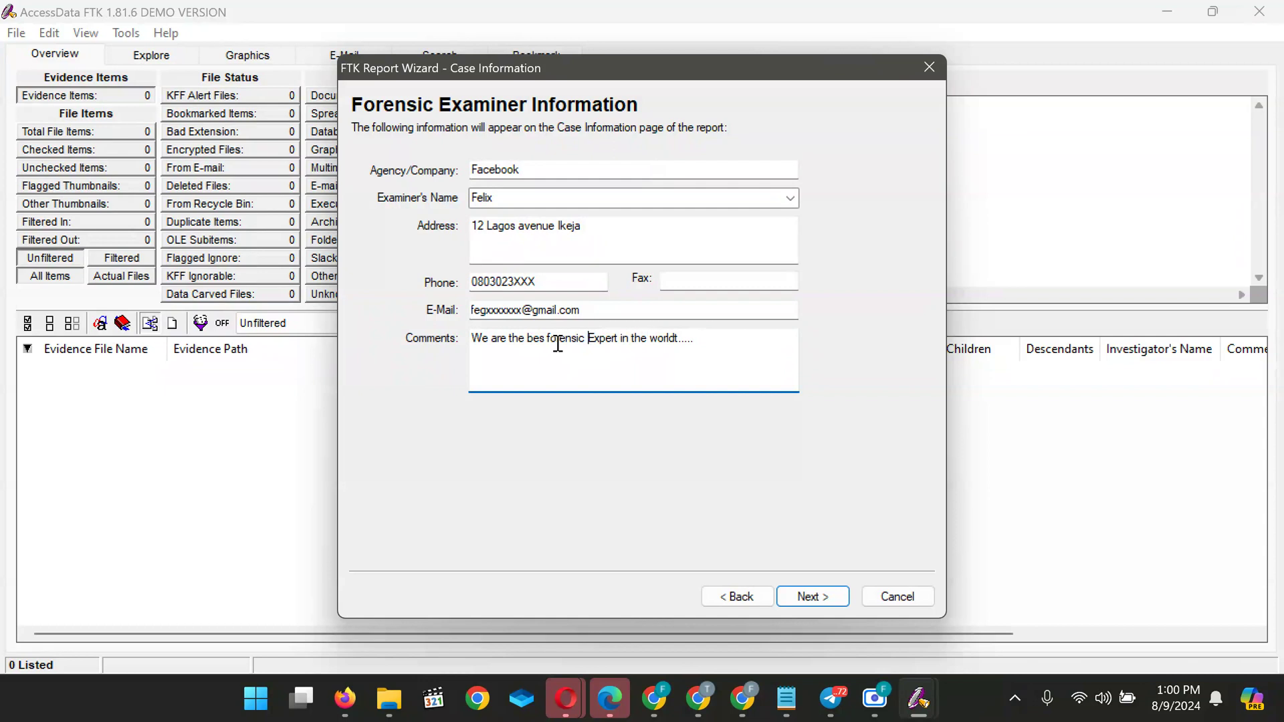
pyautogui.press('Left')
pyautogui.press('Left')
pyautogui.write('t')
# Keep the default Case Log Options, Processes to Perform and Refine Case settings, reaching Refine Index - Default
pyautogui.click(811, 597)
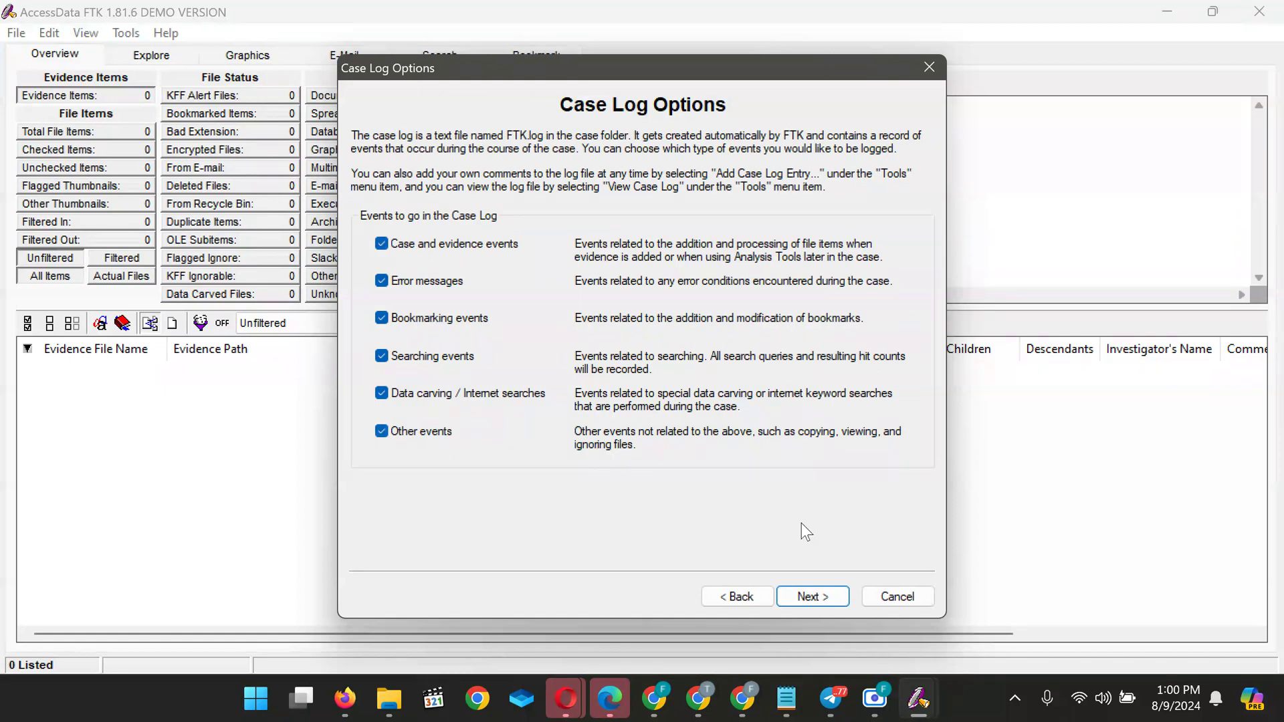
pyautogui.click(837, 597)
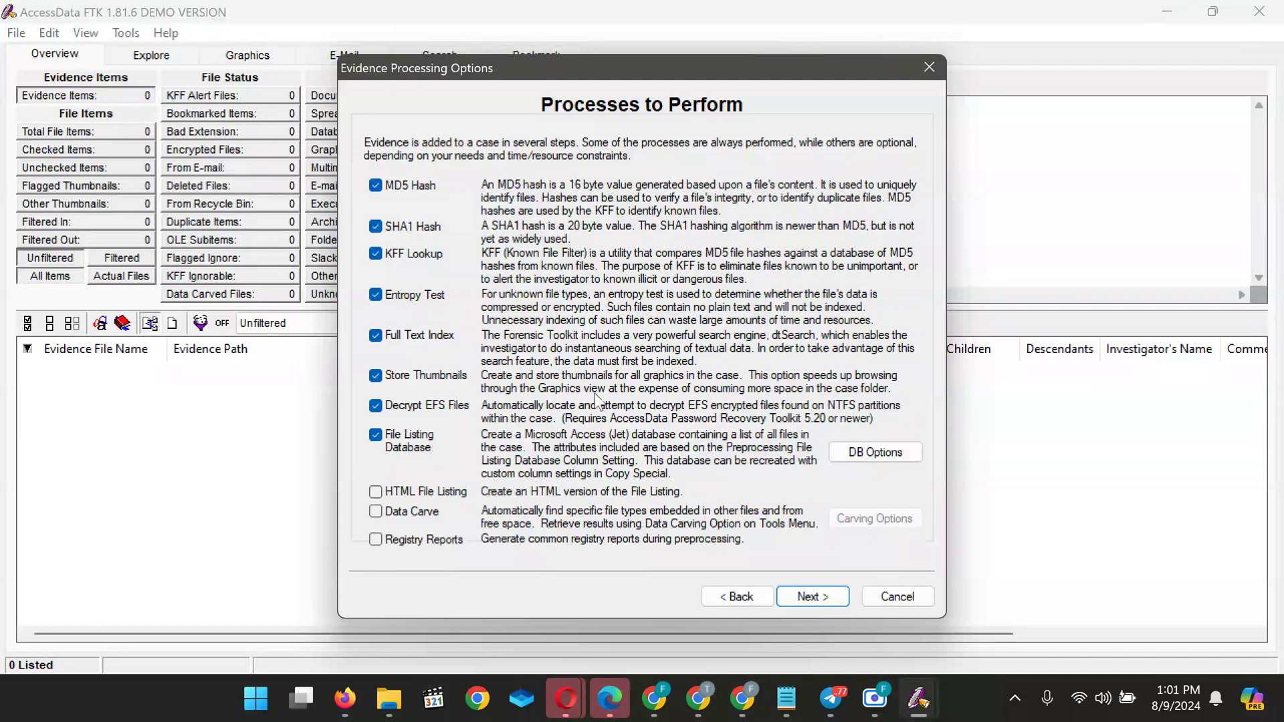
pyautogui.click(815, 597)
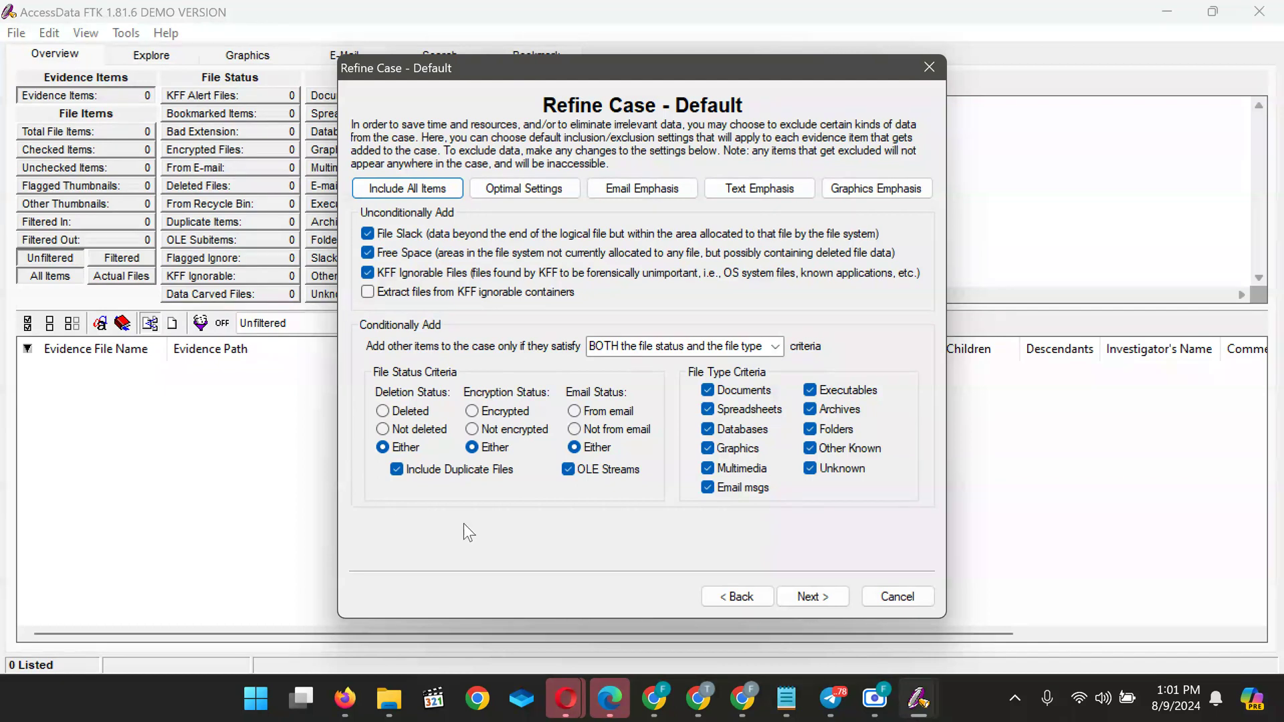
pyautogui.click(807, 602)
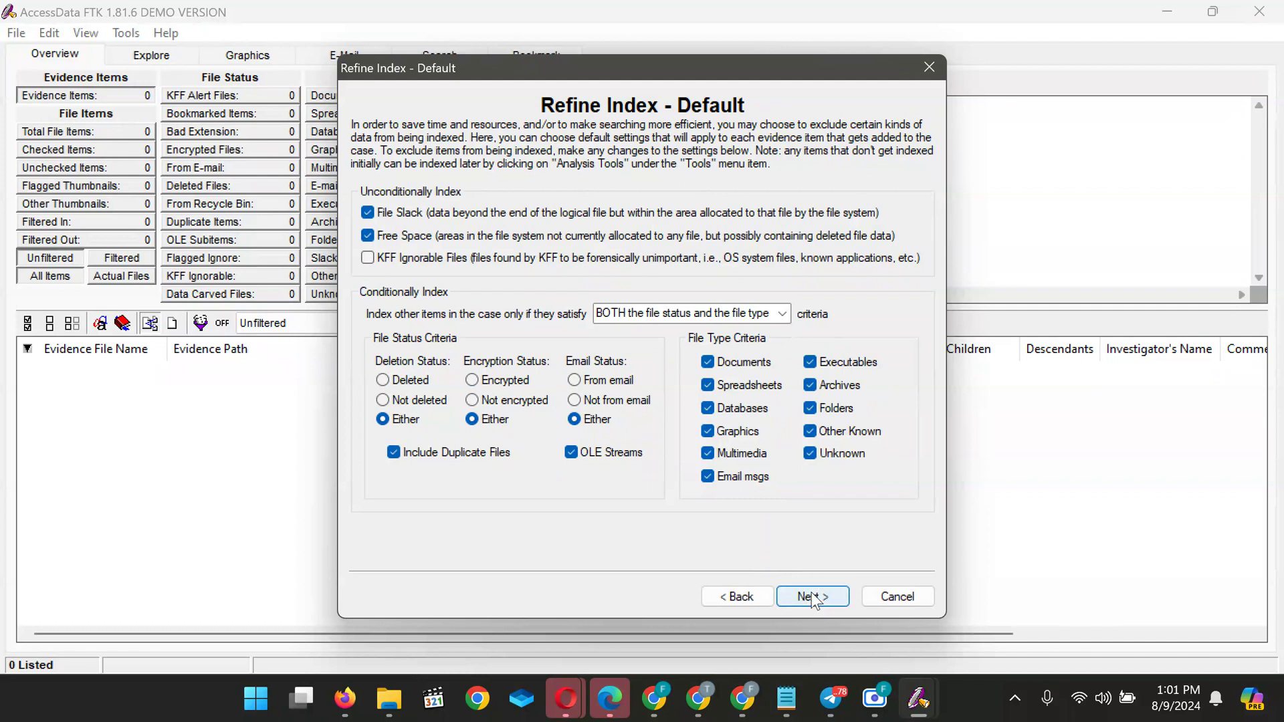
# Keep the default index refinement and continue to the Add Evidence page
pyautogui.click(813, 600)
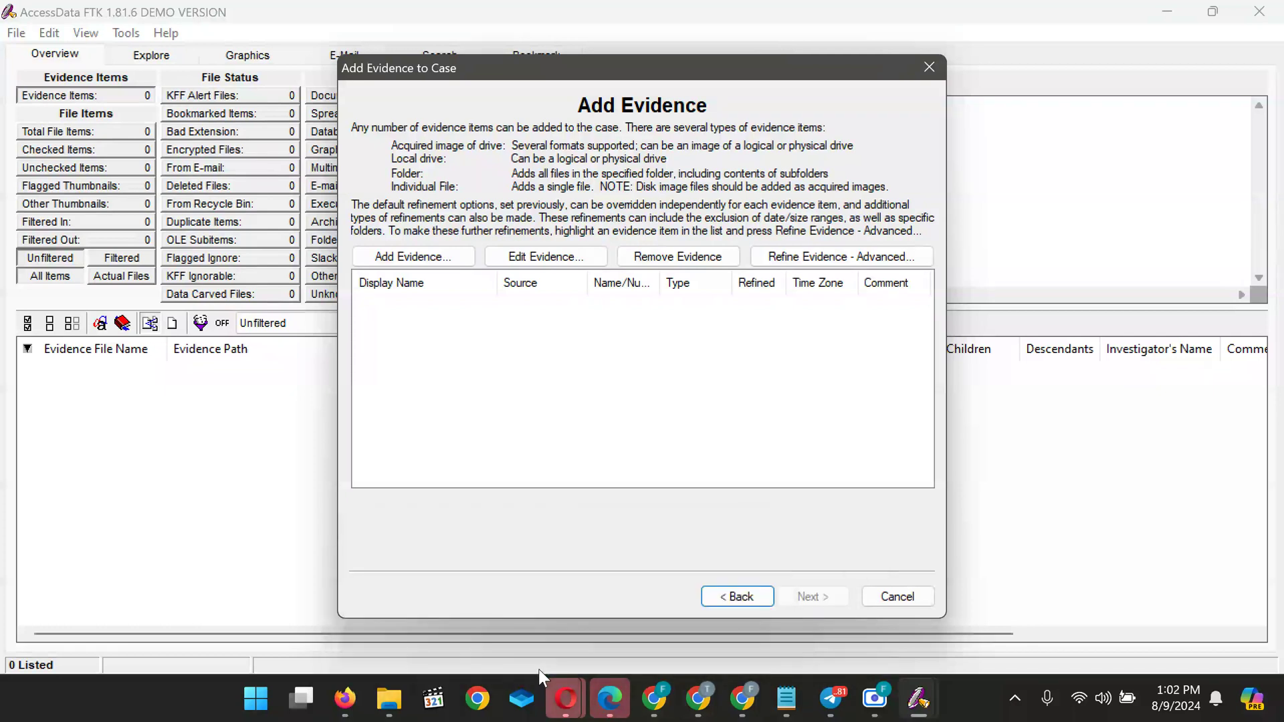
pyautogui.press('super+d')
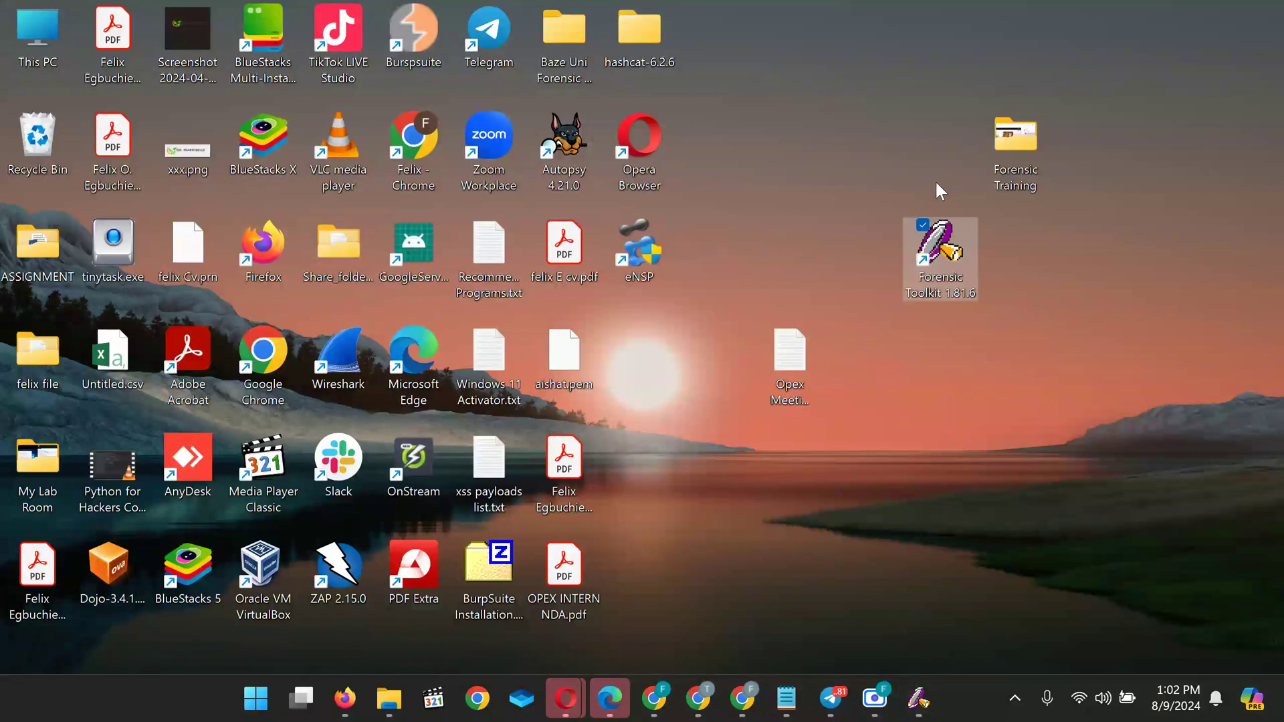
pyautogui.doubleClick(1010, 135)
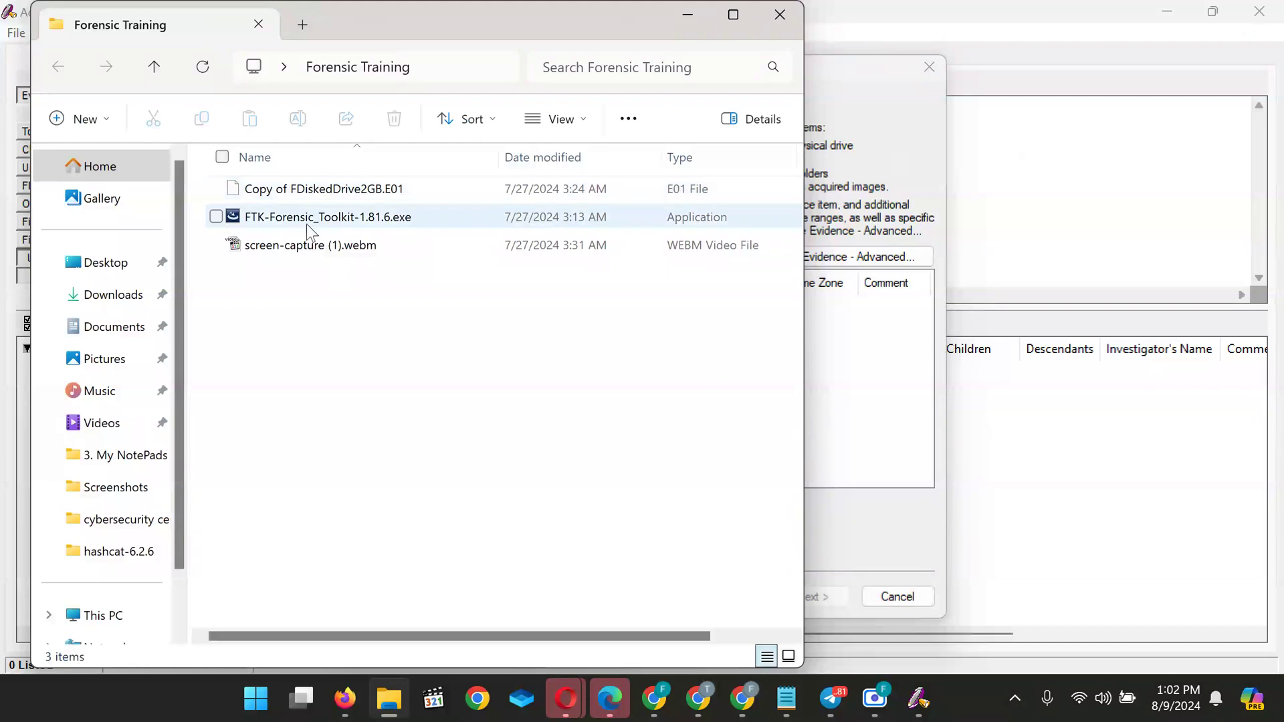
pyautogui.click(685, 14)
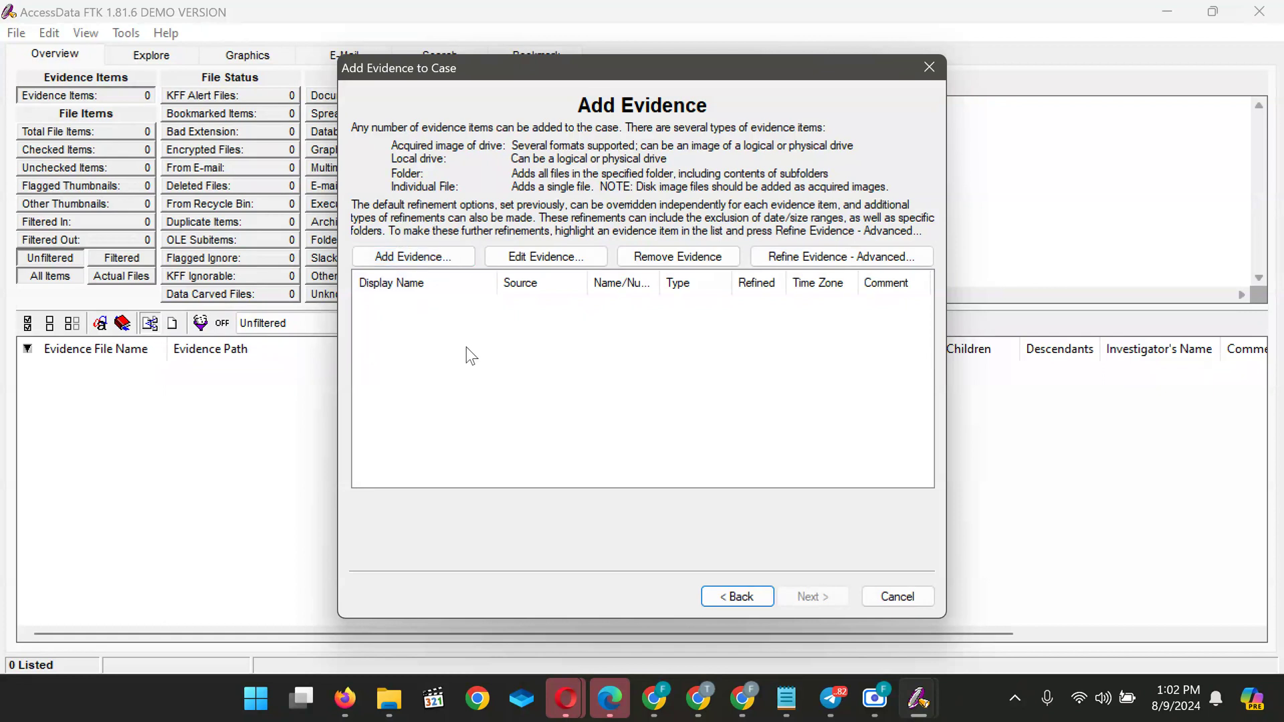
# Add Copy of FDiskedDrive2GB.E01 from Desktop > Forensic Training as an acquired drive image
pyautogui.click(384, 258)
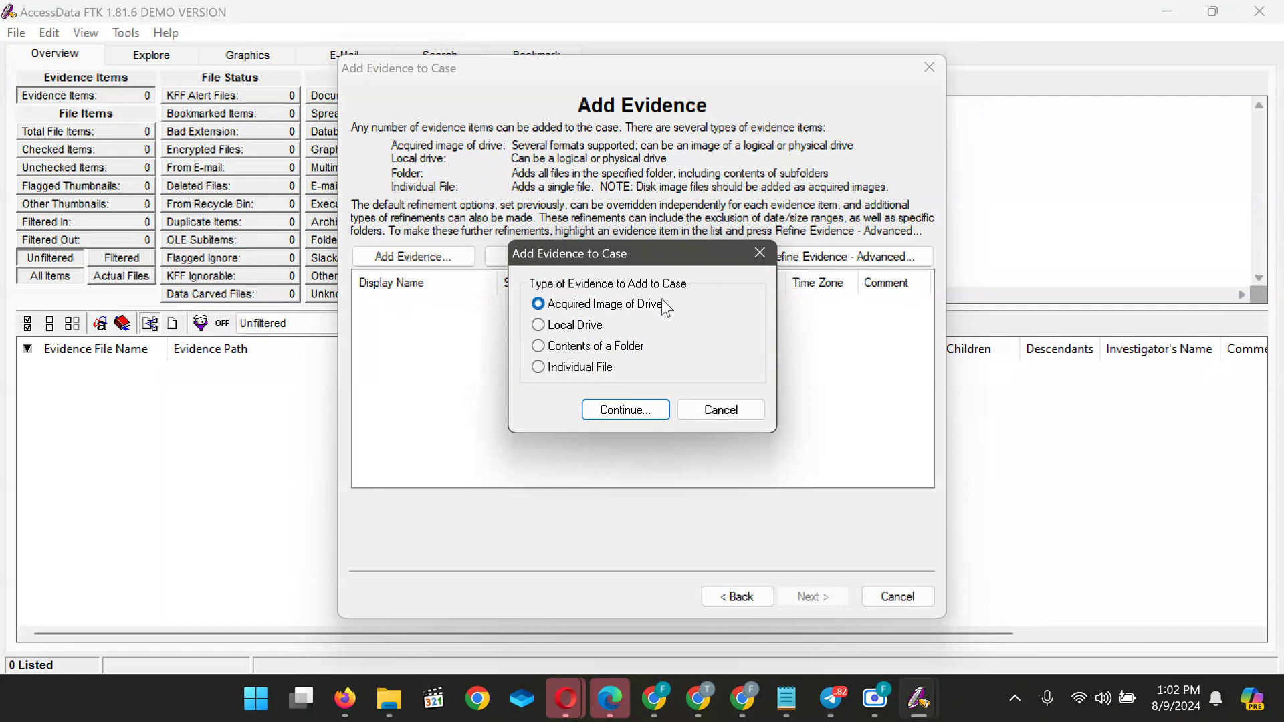
pyautogui.click(614, 406)
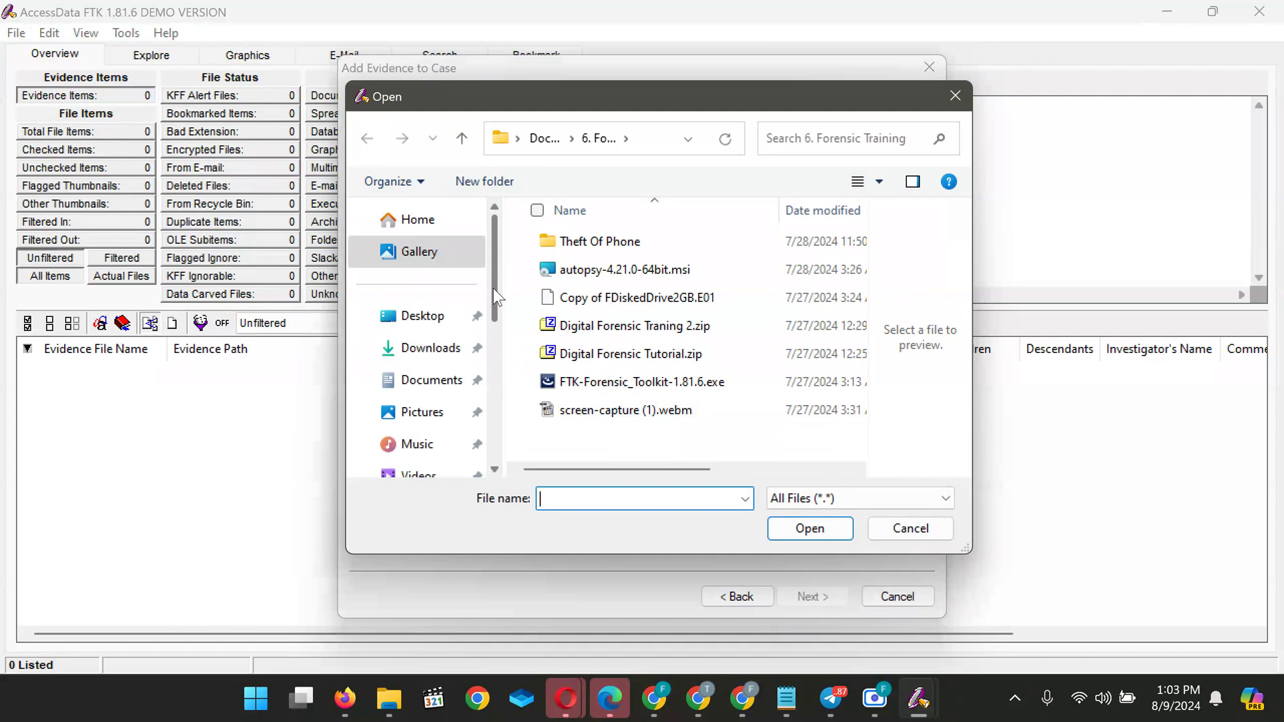
pyautogui.click(428, 324)
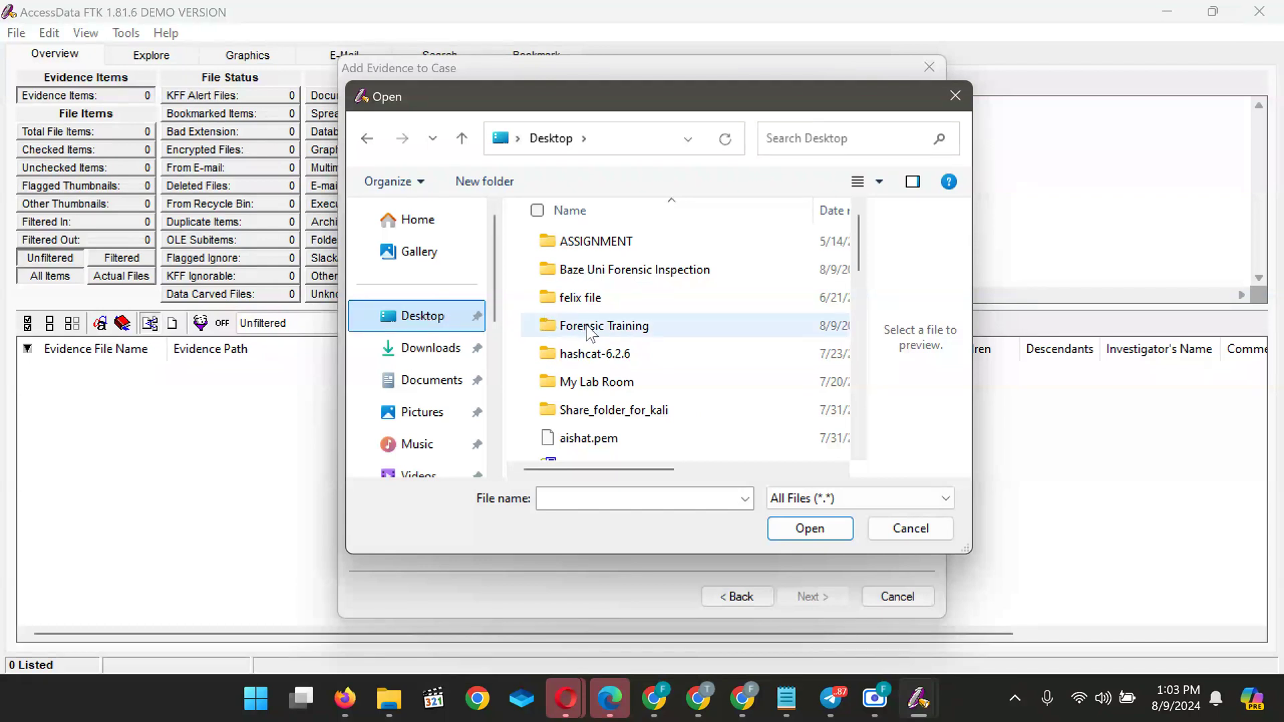
pyautogui.click(632, 330)
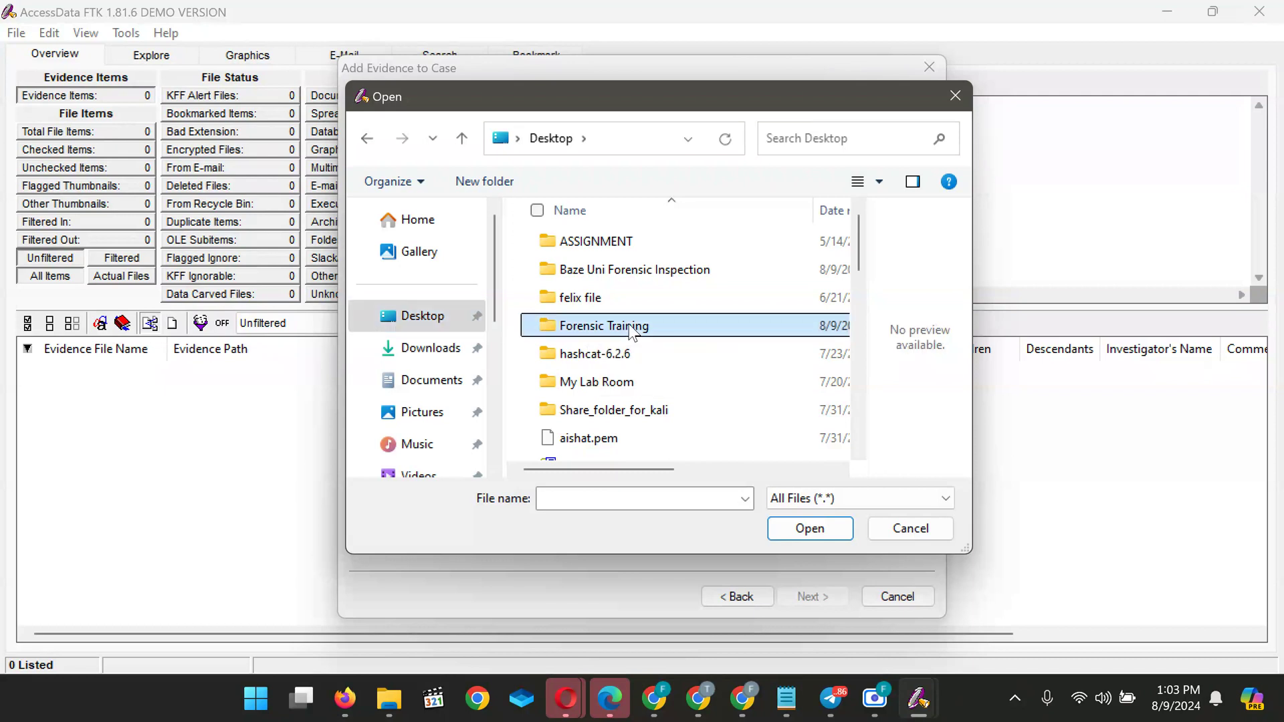
pyautogui.doubleClick(632, 331)
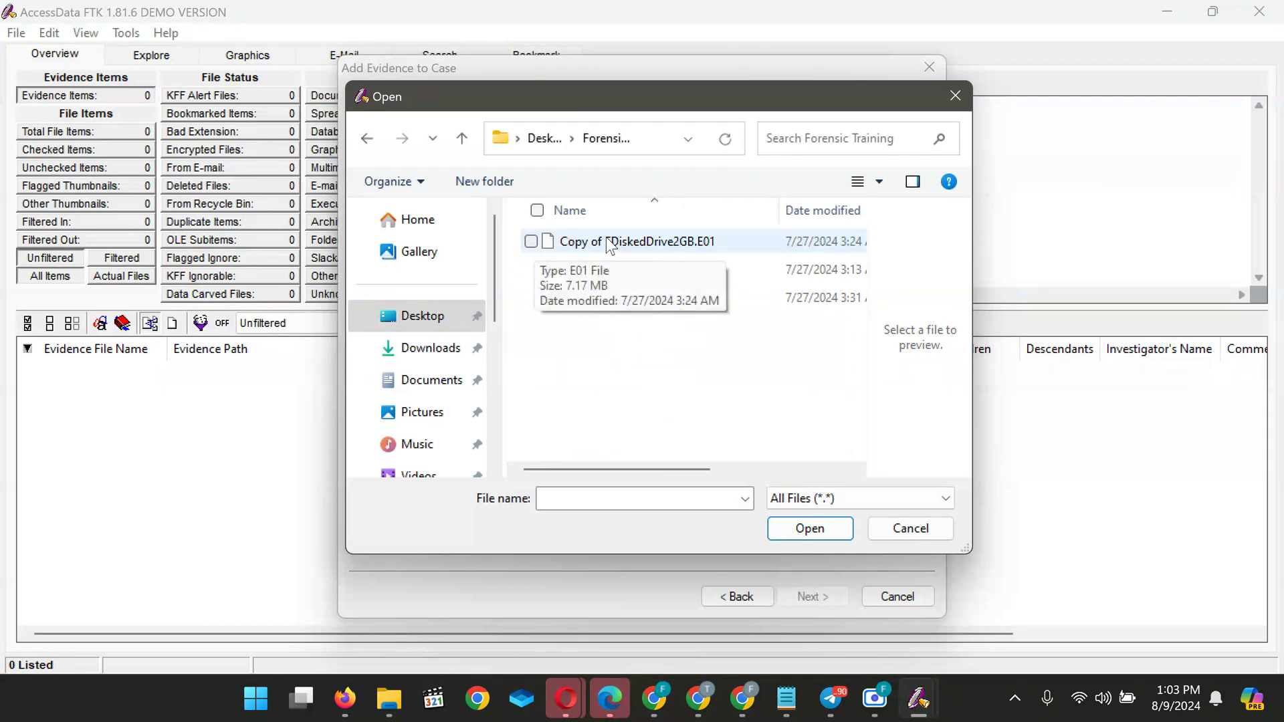
pyautogui.click(532, 242)
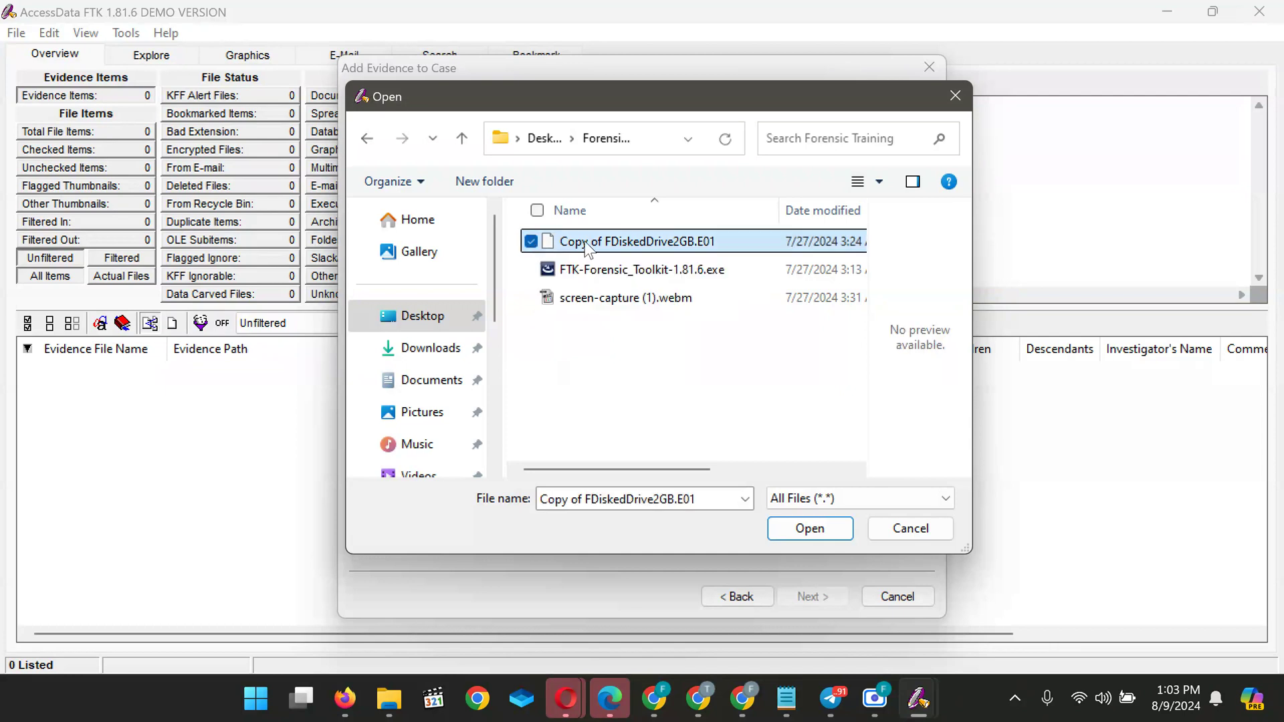
pyautogui.click(811, 529)
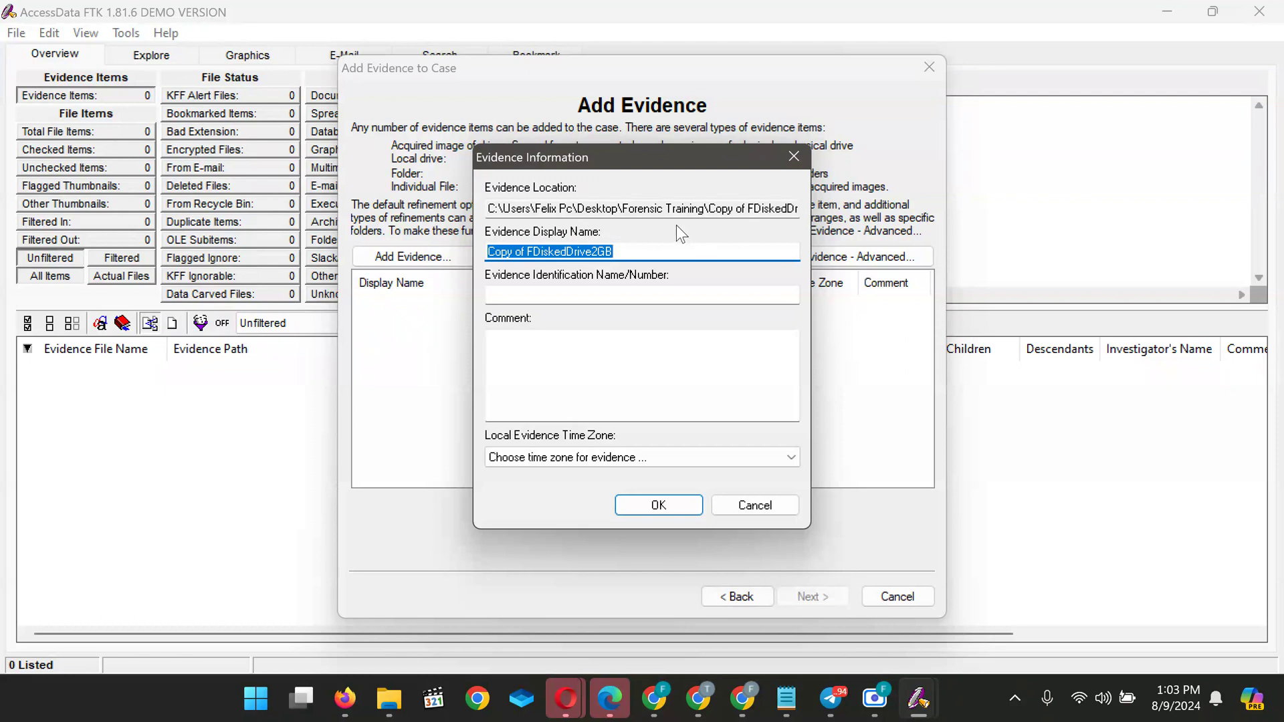
# Enter 'Baze Uni DIsk Evidence 1' as the evidence identification name, correcting typos while typing
pyautogui.click(508, 301)
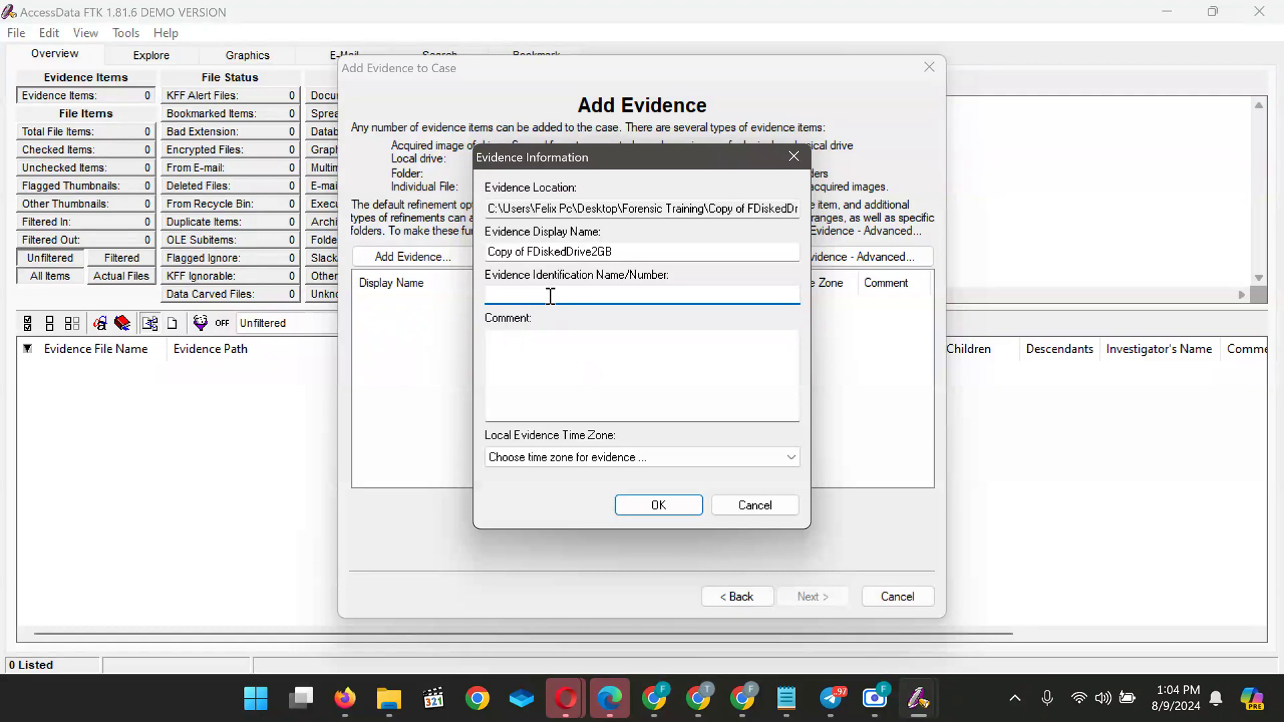
pyautogui.write('Baze Uni eDIsk Ebvidence 1')
# Fix the 'Evidence' typo in the name and enter the comment 'An Hard drive for inspection'
pyautogui.click(578, 295)
pyautogui.click(556, 355)
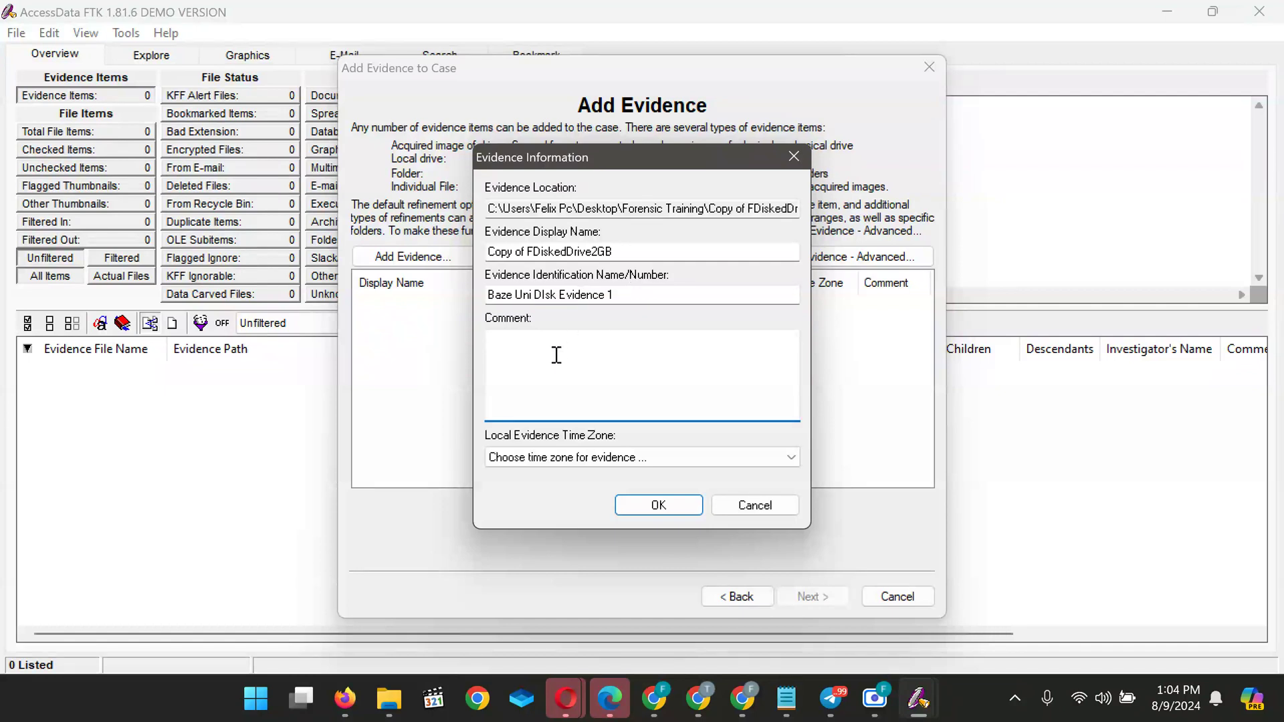
pyautogui.write('It')
pyautogui.write('An Hard')
pyautogui.write(' d')
pyautogui.write('rive')
pyautogui.write(' fr')
pyautogui.write('or')
pyautogui.write(' inspecti')
pyautogui.write('on')
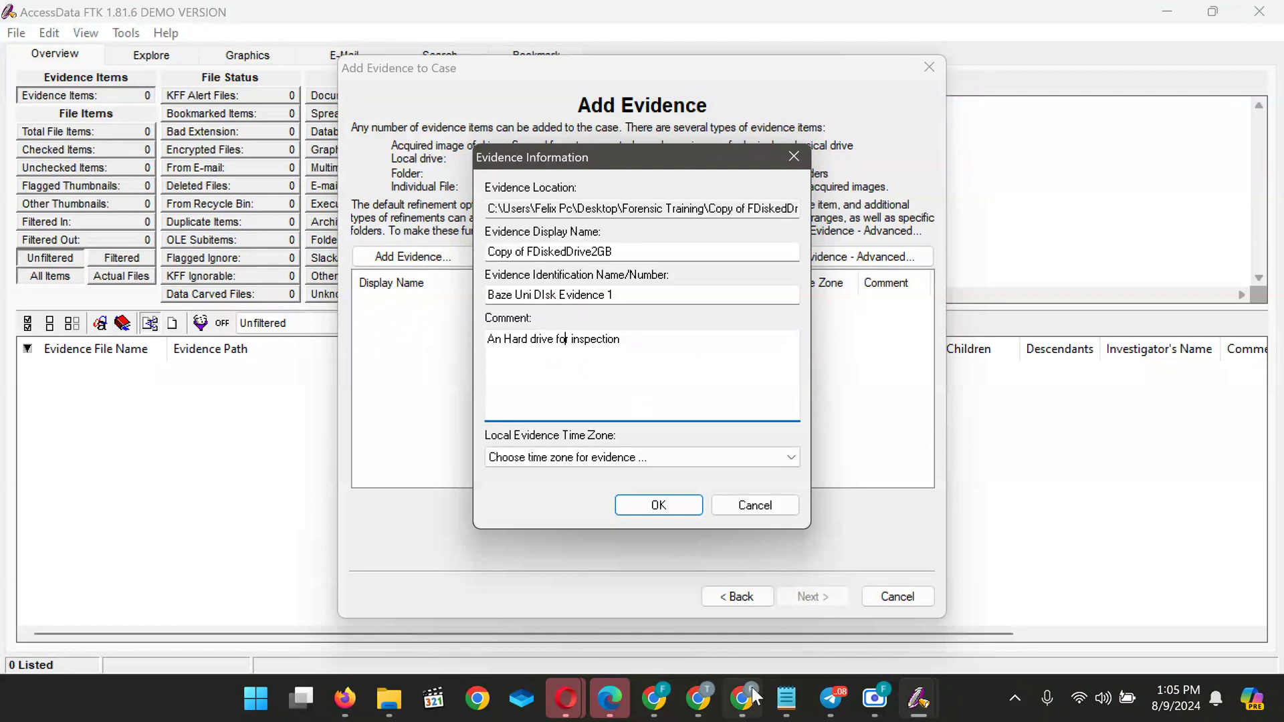
pyautogui.moveTo(831, 698)
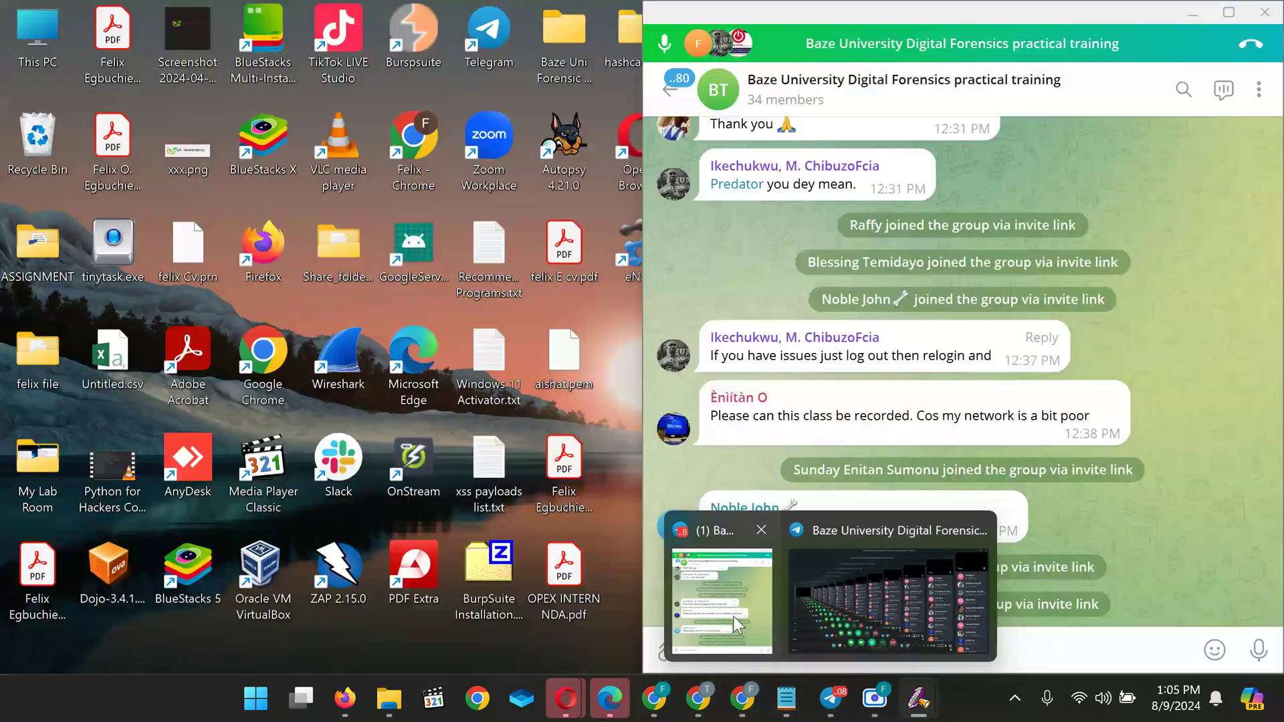
pyautogui.click(733, 616)
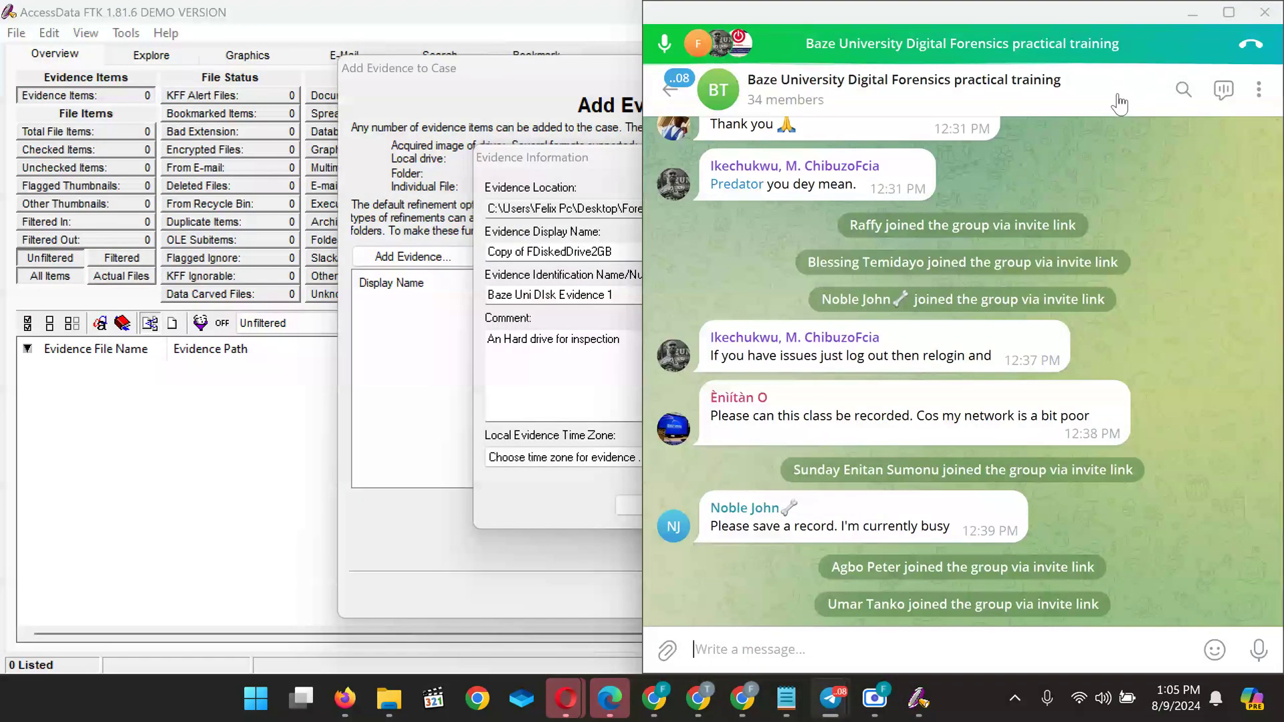
pyautogui.click(1194, 15)
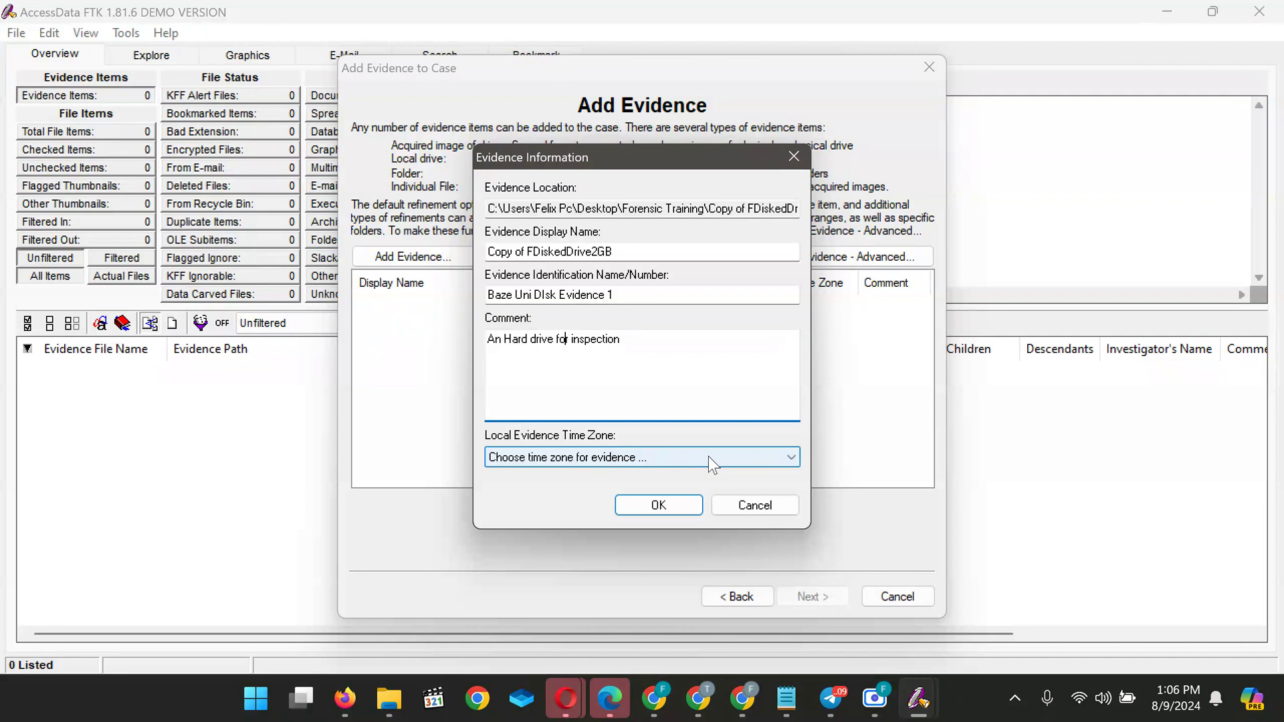
# Drop down the Local Evidence Time Zone list and scroll to the Africa zones
pyautogui.click(789, 457)
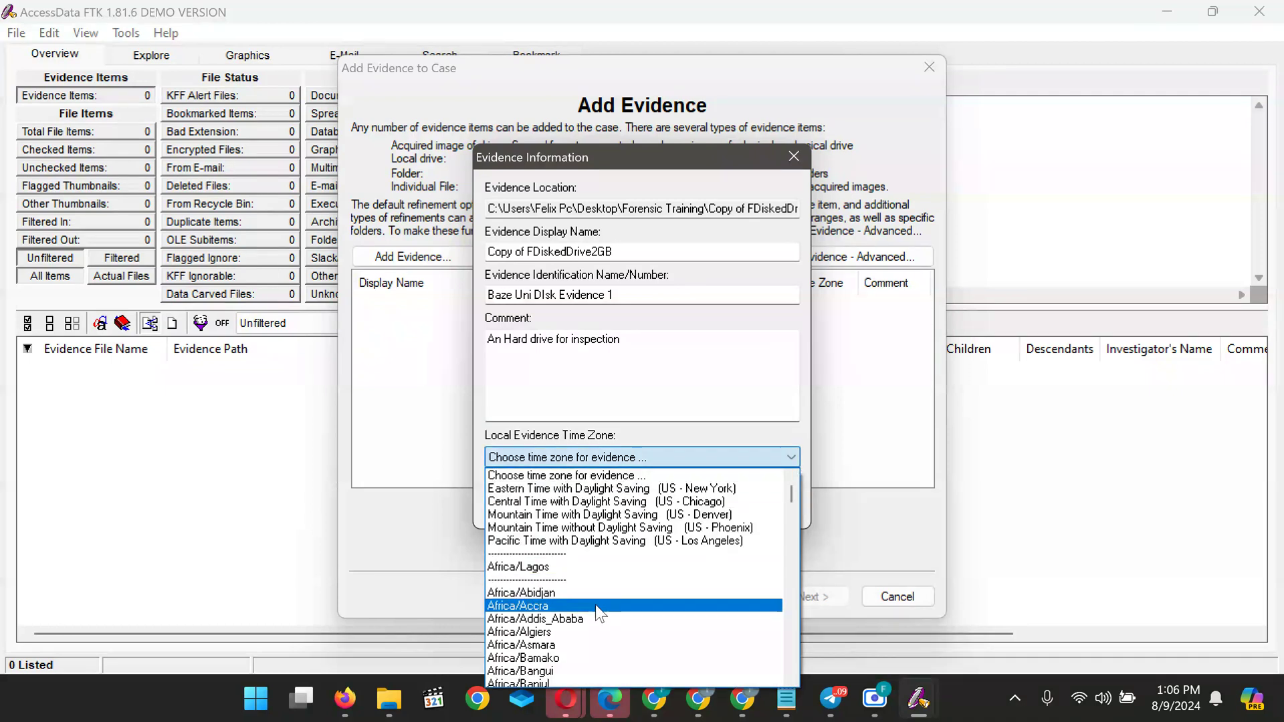
pyautogui.scroll(-3, 570, 592)
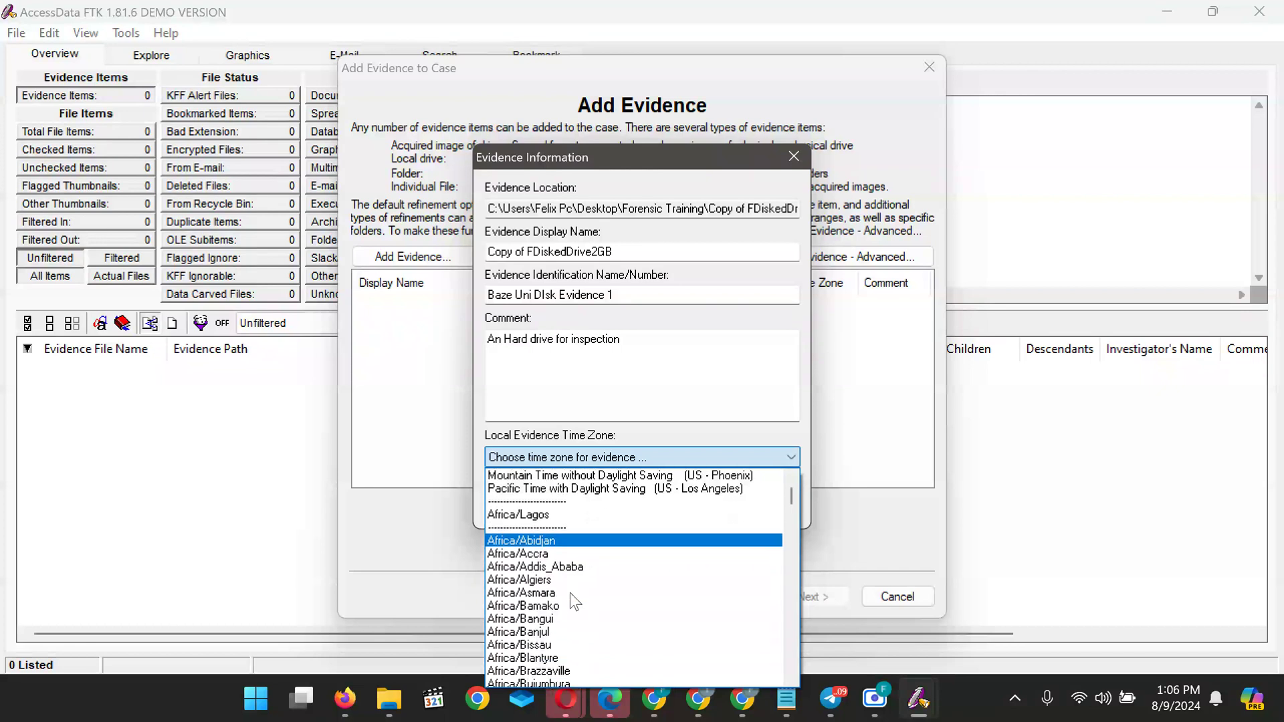
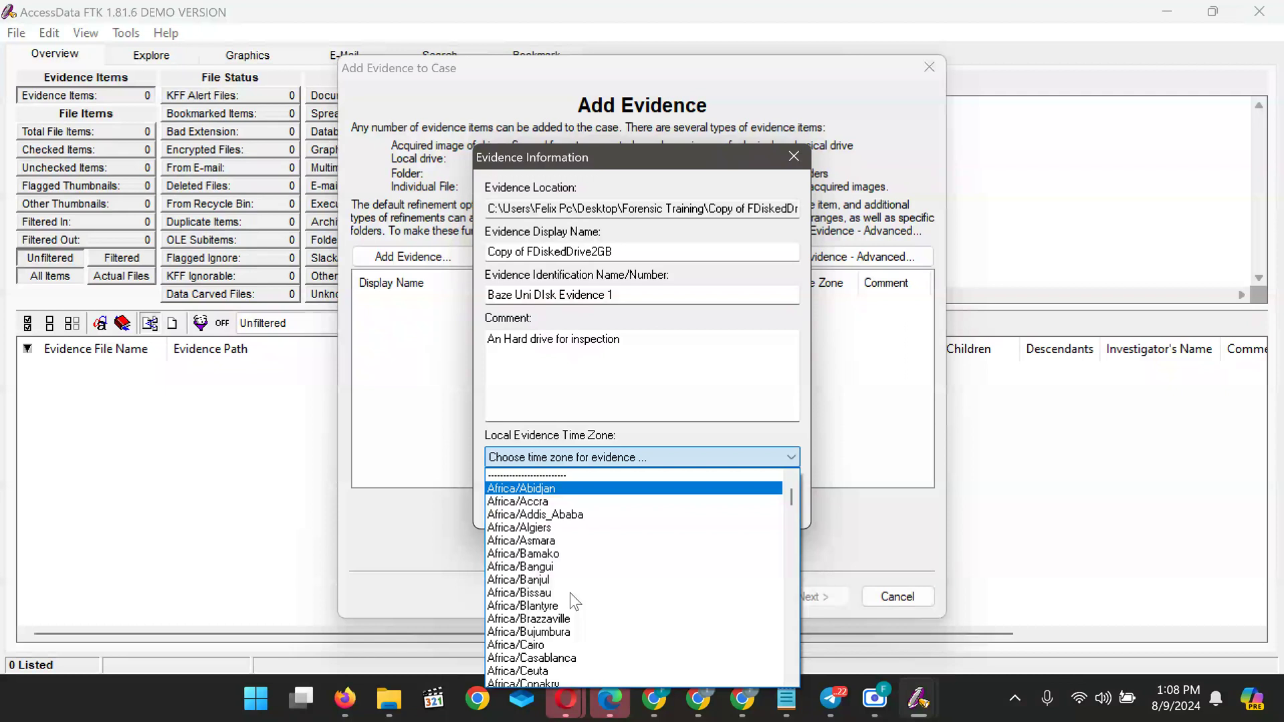
# Scroll the time zone list and pick Africa/Lagos for the evidence
pyautogui.scroll(-4, 570, 593)
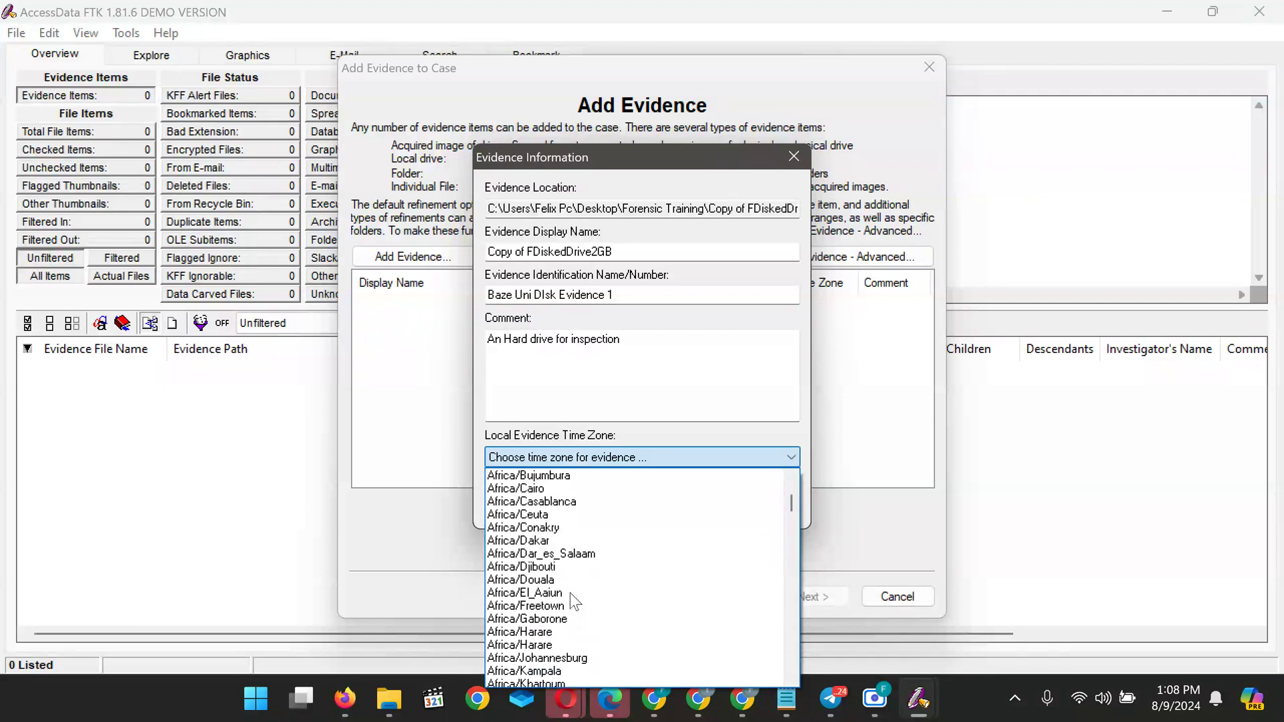
pyautogui.scroll(6, 570, 592)
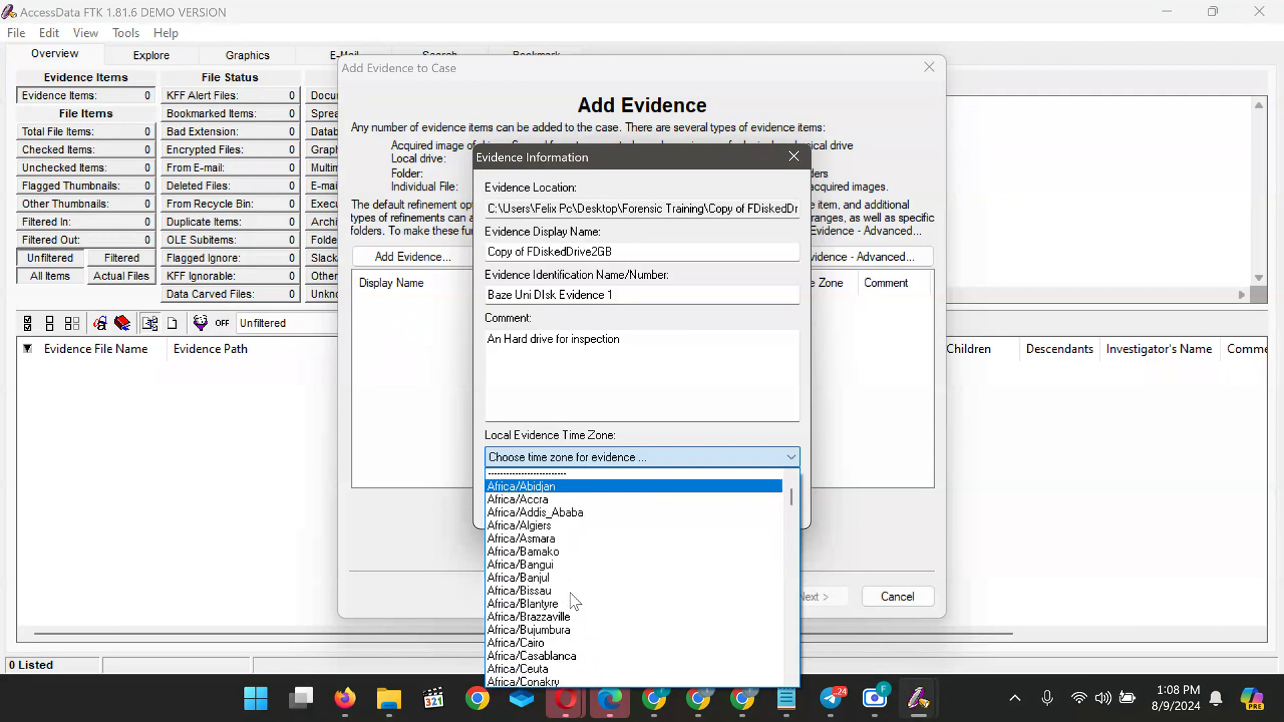
pyautogui.scroll(1, 570, 593)
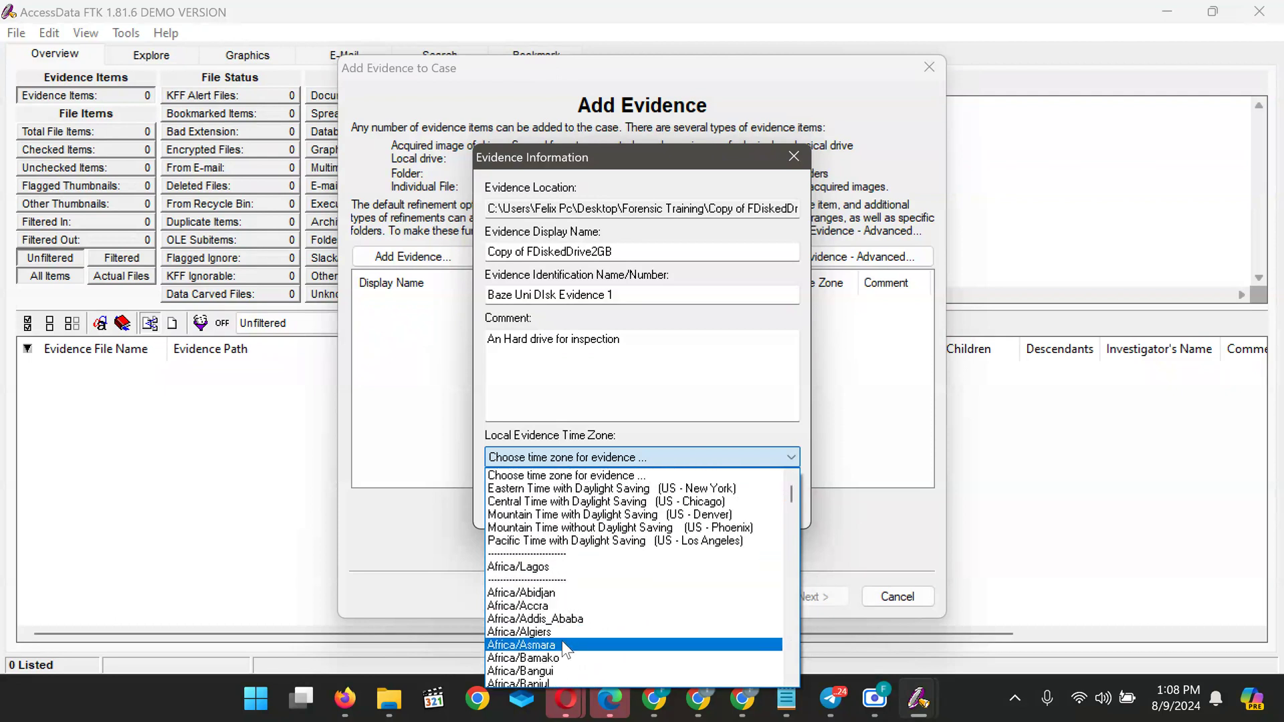
pyautogui.scroll(-4, 562, 641)
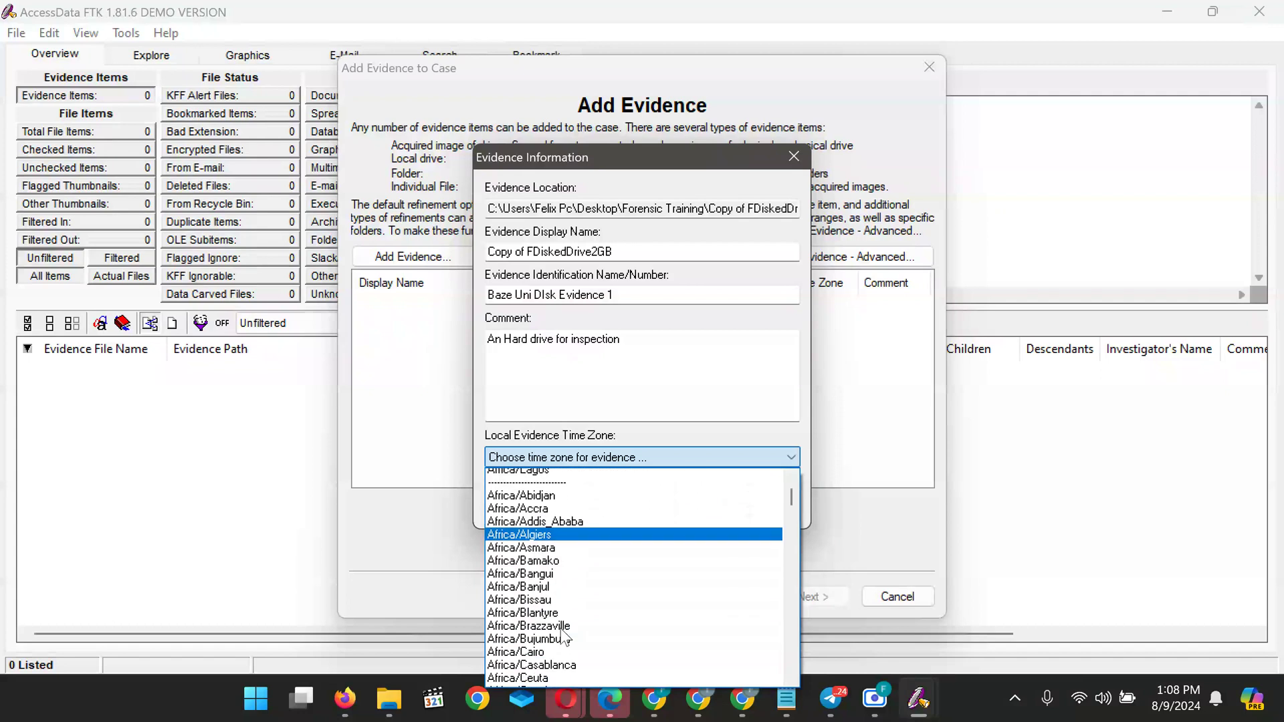
pyautogui.scroll(-4, 561, 629)
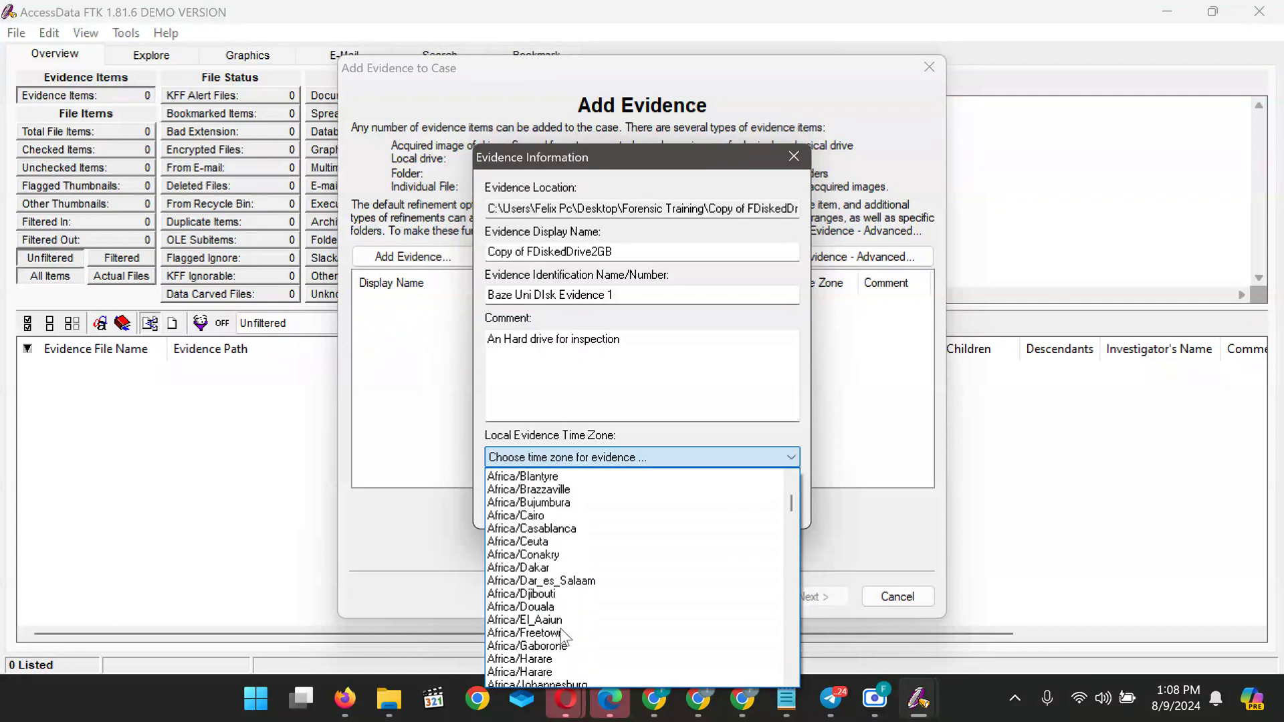
pyautogui.scroll(-2, 564, 636)
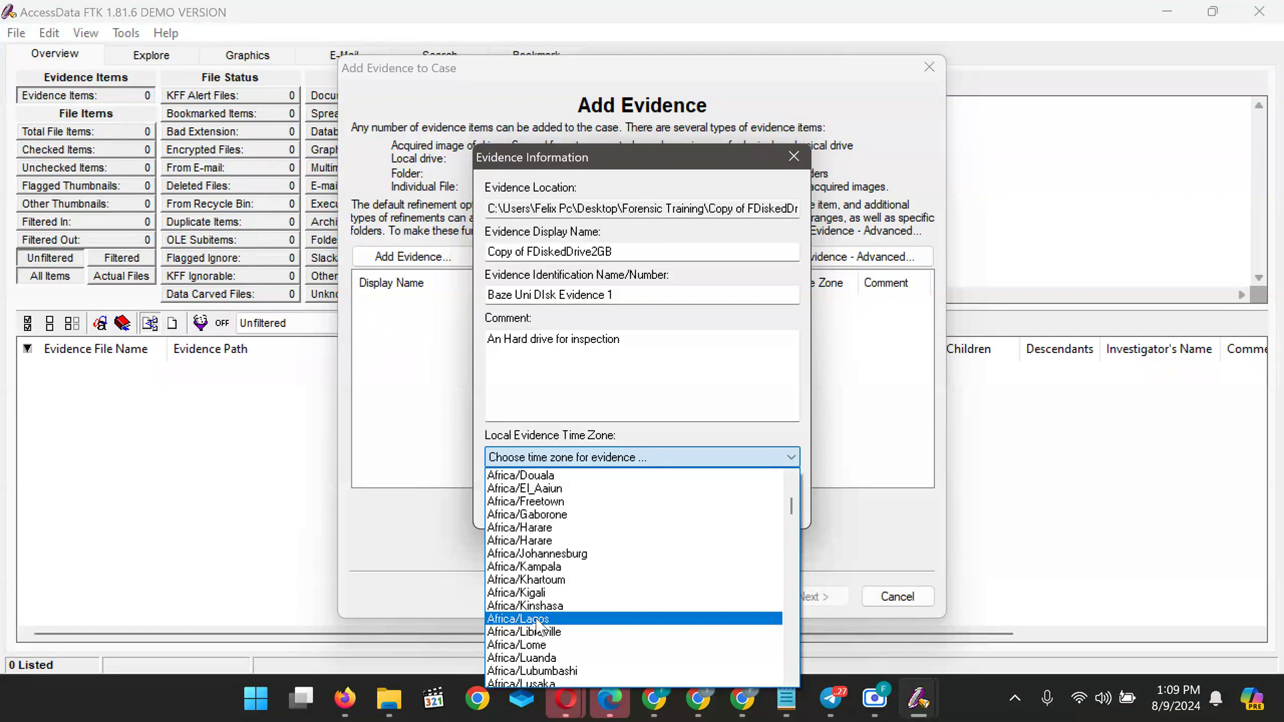
pyautogui.click(535, 619)
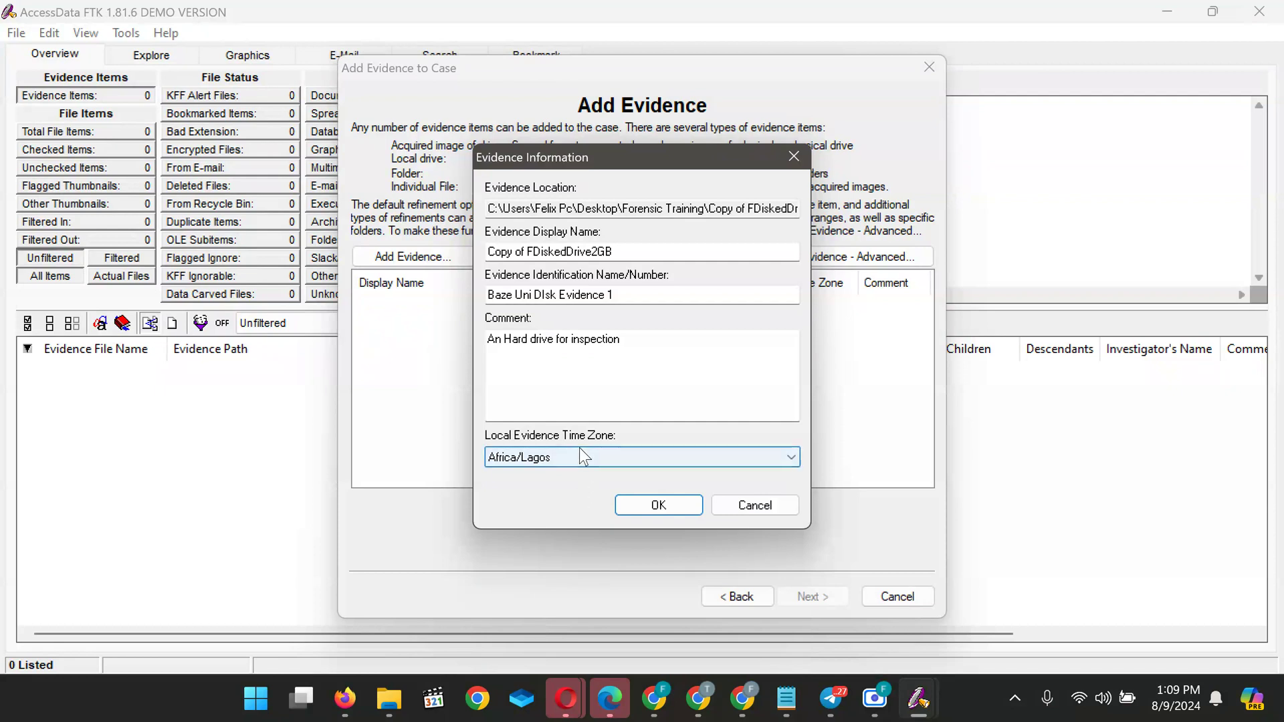
# Confirm the evidence details so the three image items join the evidence list
pyautogui.click(673, 509)
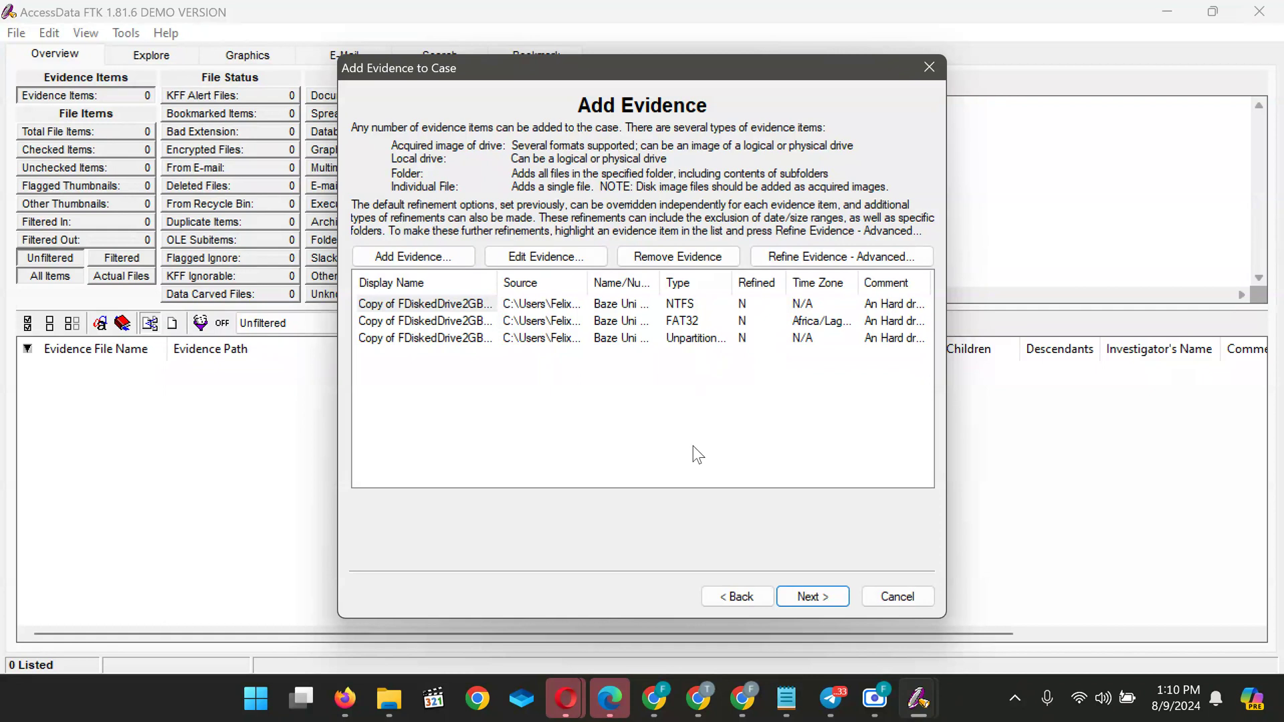
# Advance to the Case Summary and accept the settings to start processing the evidence
pyautogui.click(820, 595)
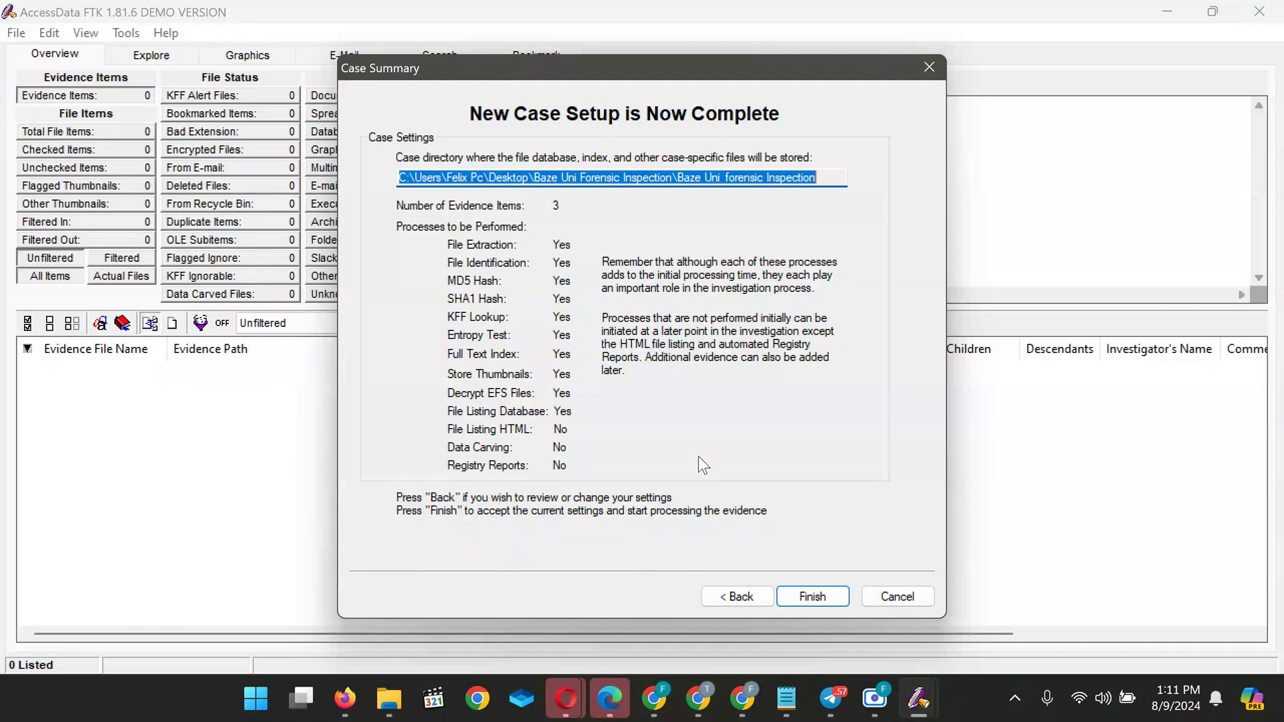
pyautogui.click(821, 598)
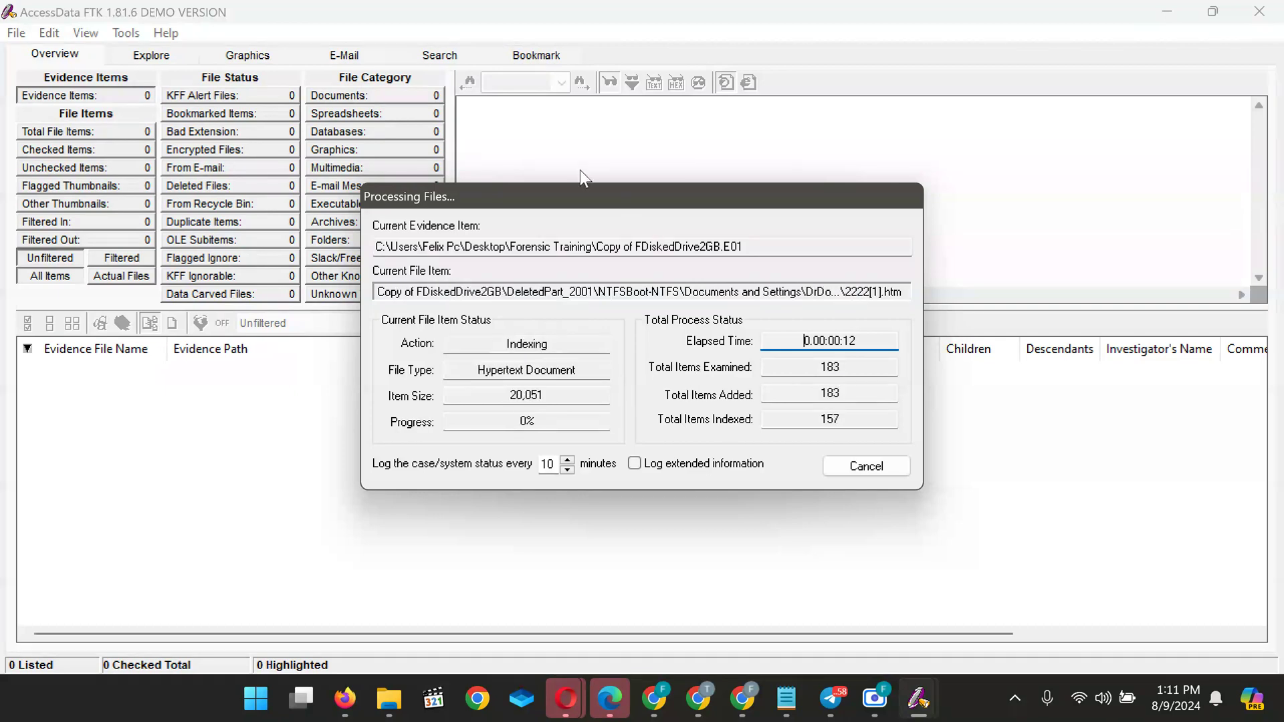
# Move the Processing Files window aside and bring up the Chrome quiz window from the taskbar
pyautogui.moveTo(587, 195); pyautogui.dragTo(799, 216)
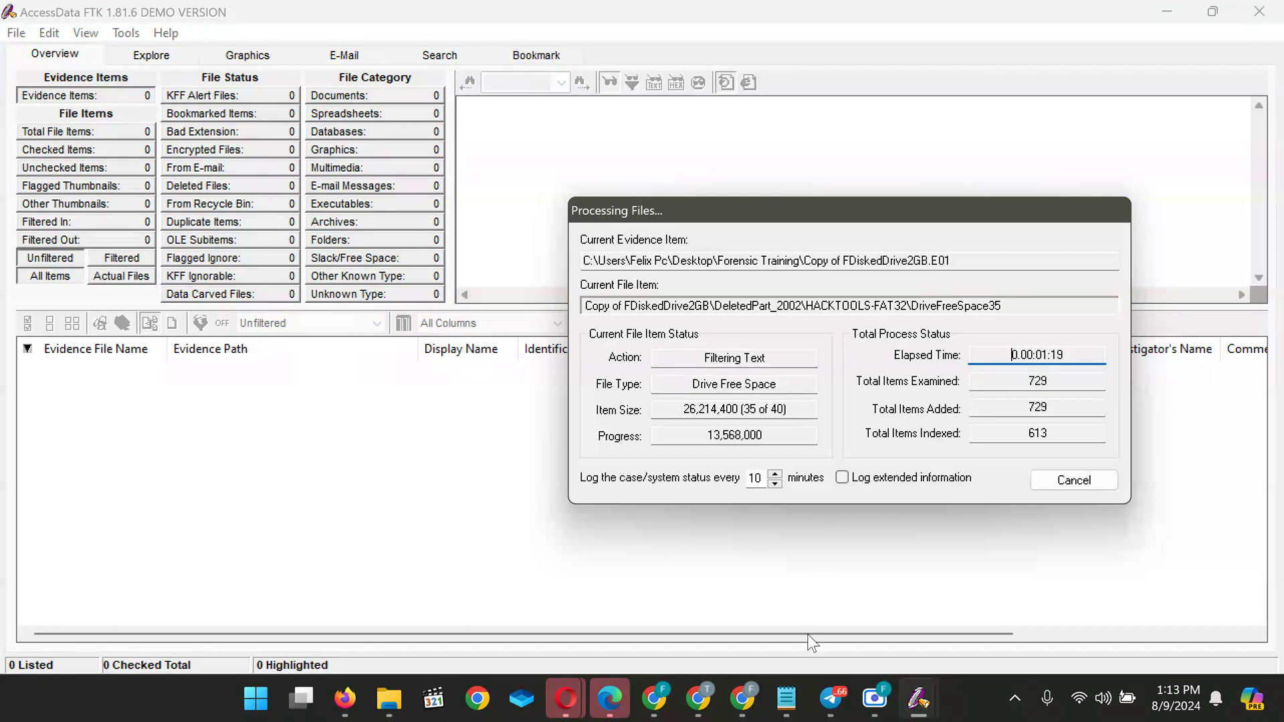
pyautogui.moveTo(742, 706)
pyautogui.moveTo(699, 702)
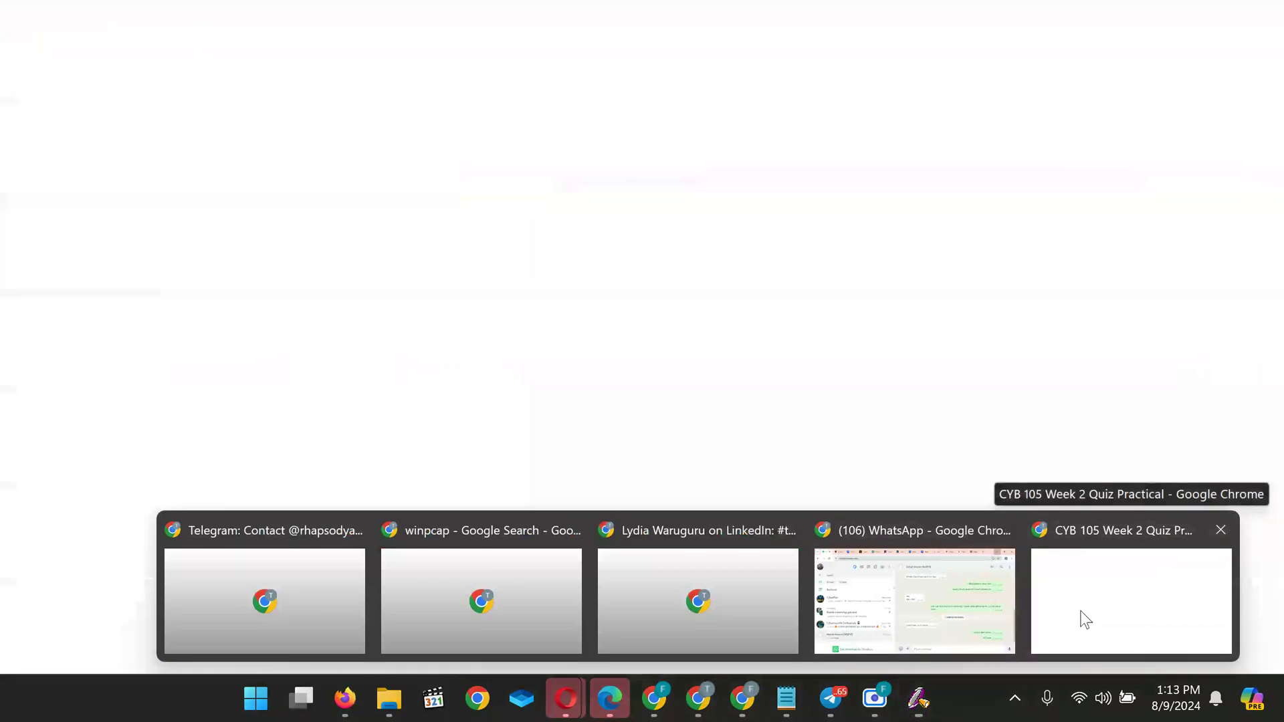
pyautogui.click(1084, 620)
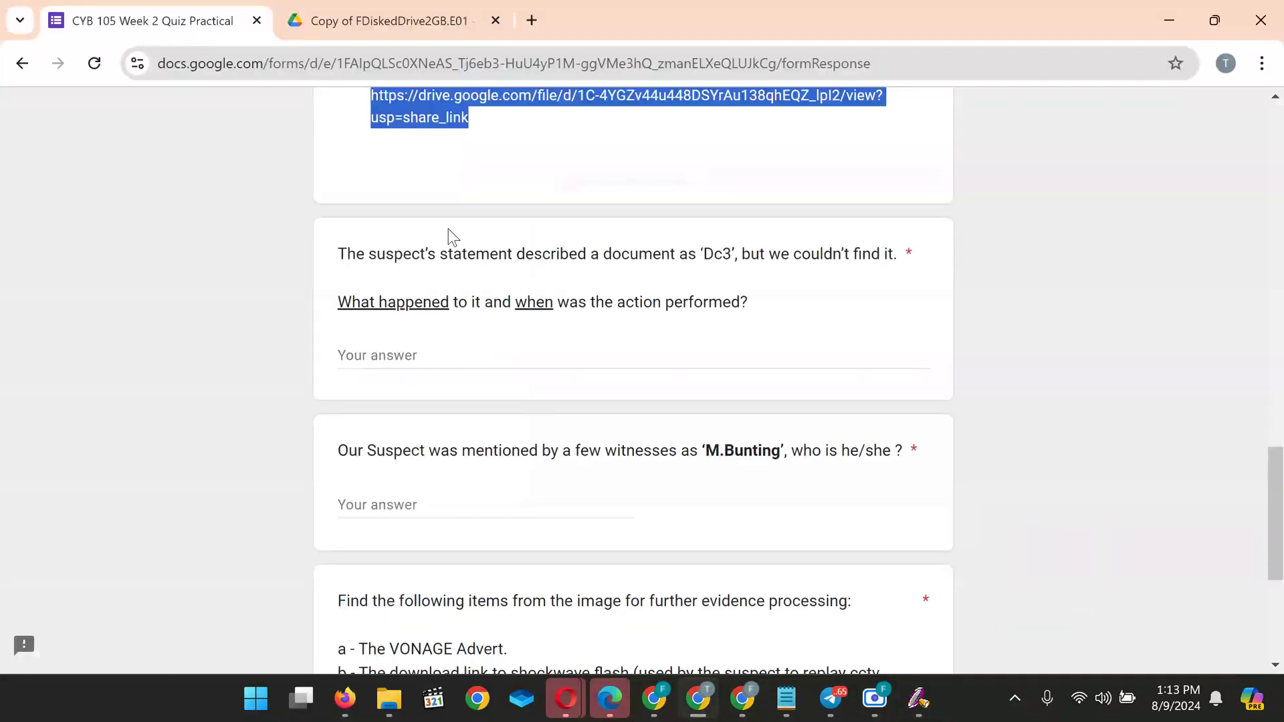
pyautogui.click(393, 173)
pyautogui.scroll(-1, 393, 172)
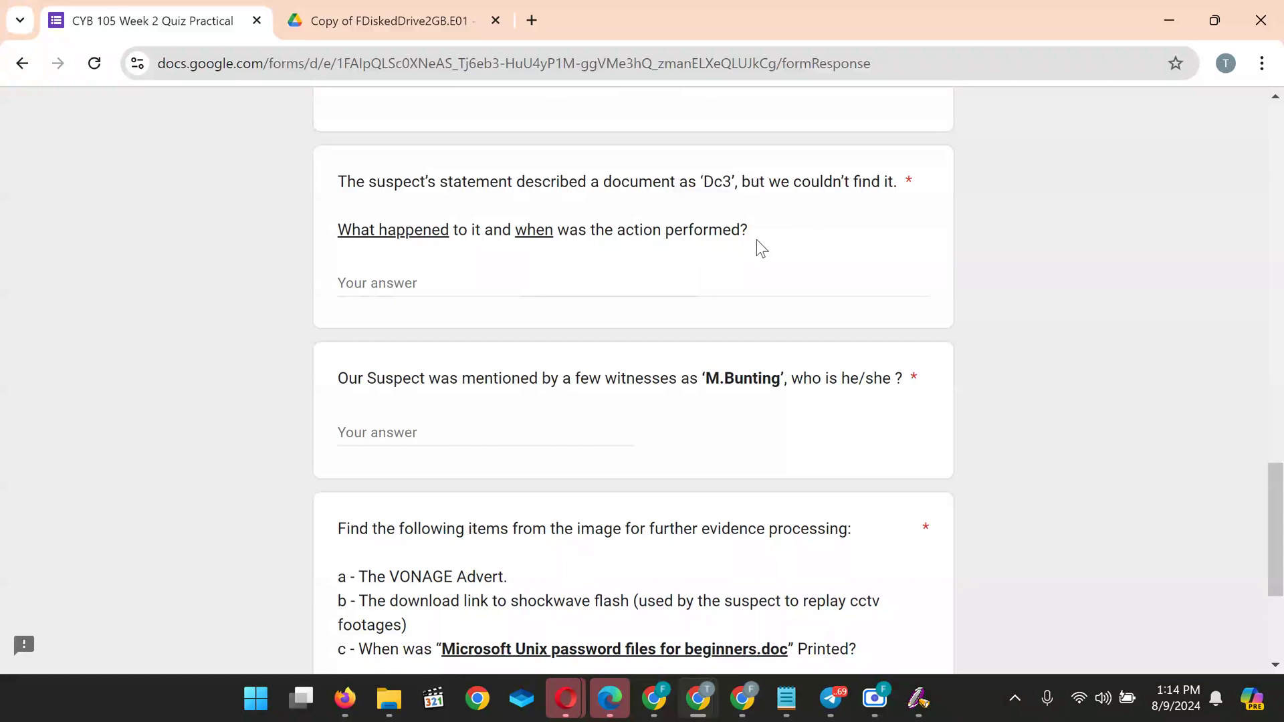
pyautogui.moveTo(931, 700)
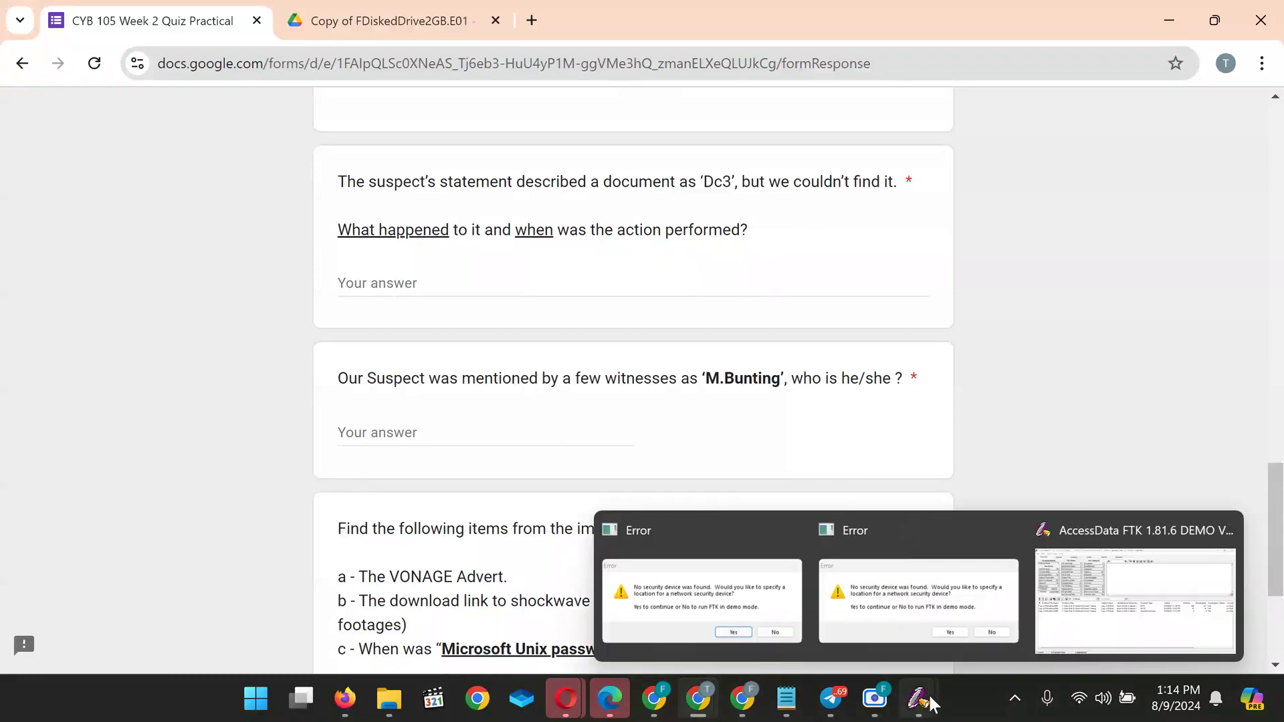
pyautogui.click(1073, 620)
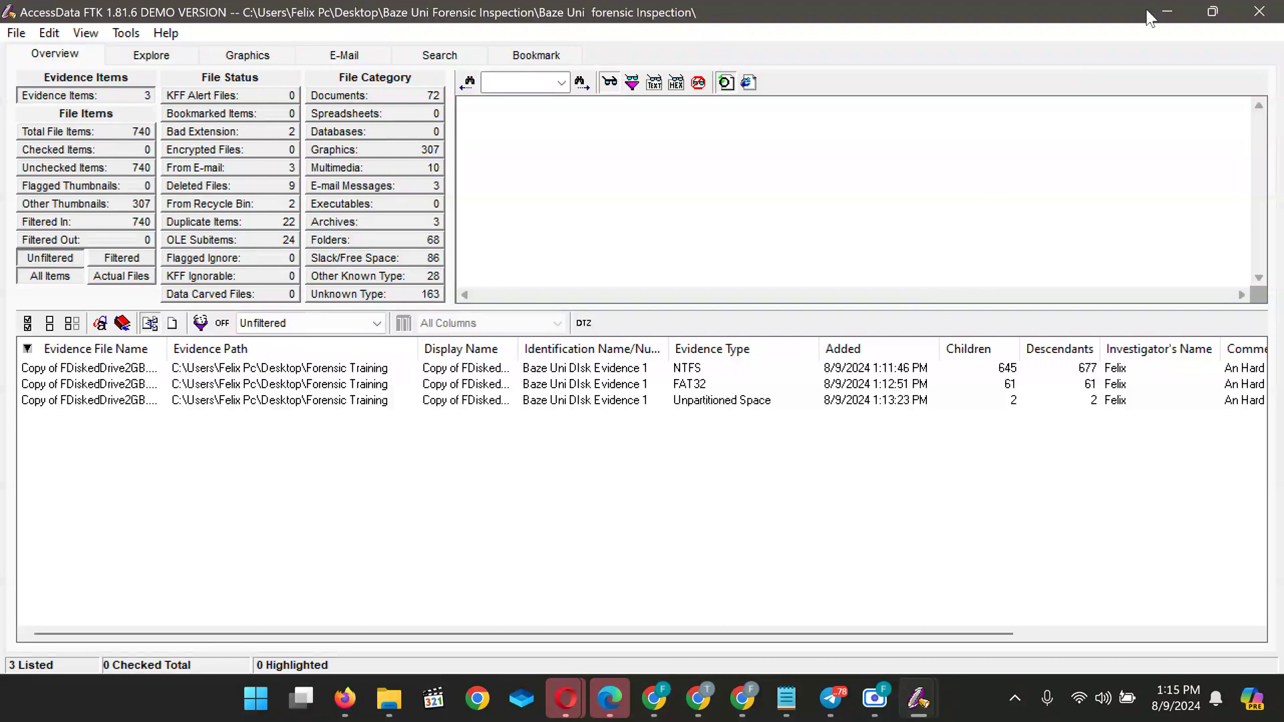
pyautogui.moveTo(1211, 13)
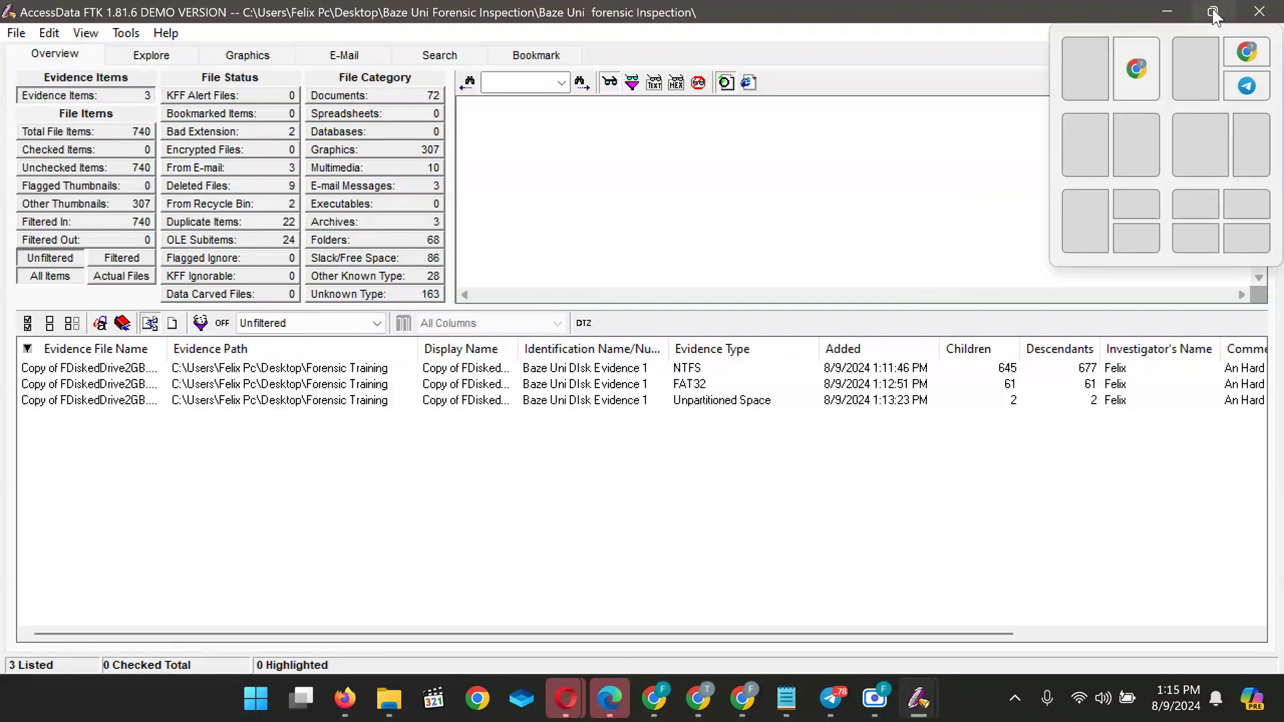
pyautogui.click(1091, 144)
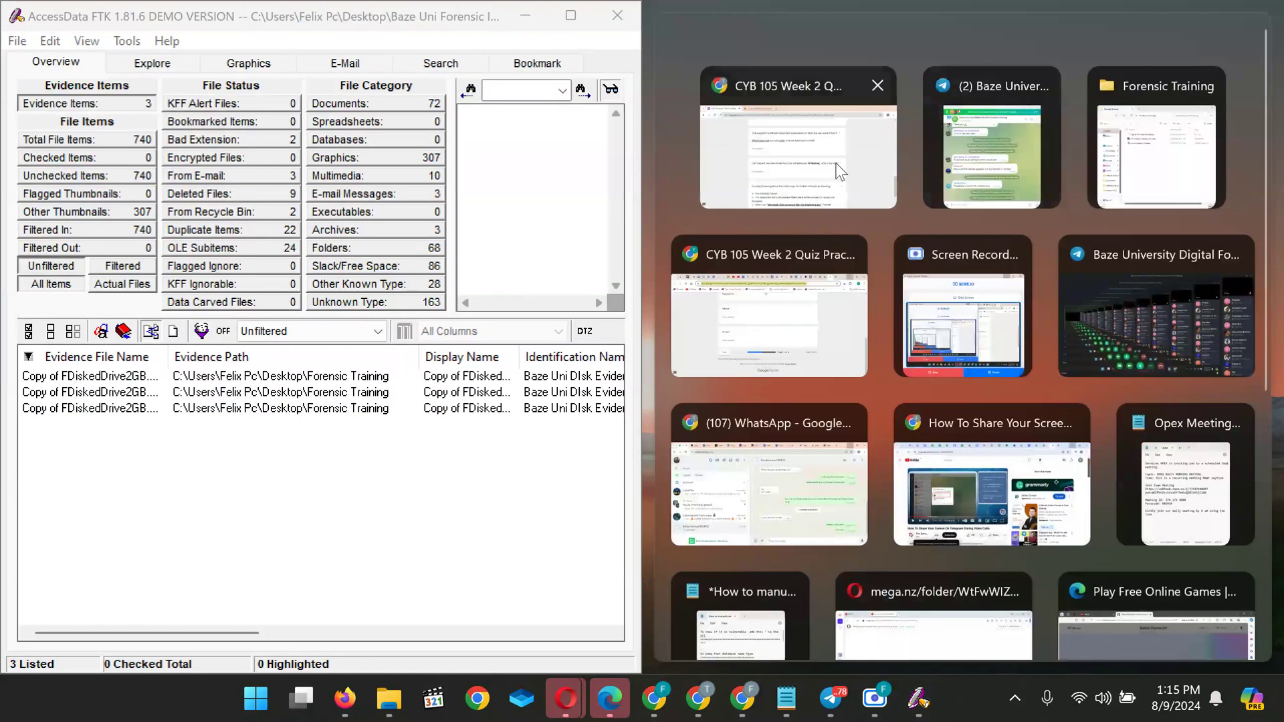
pyautogui.click(837, 165)
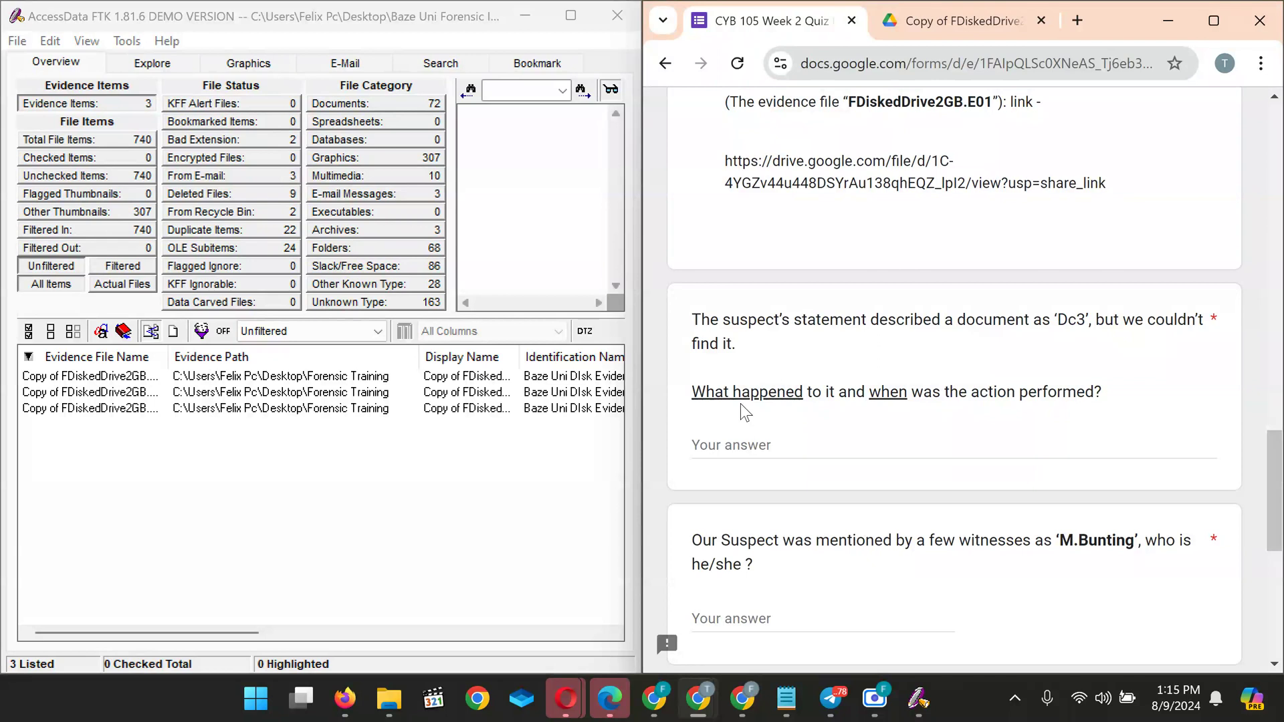
pyautogui.click(571, 14)
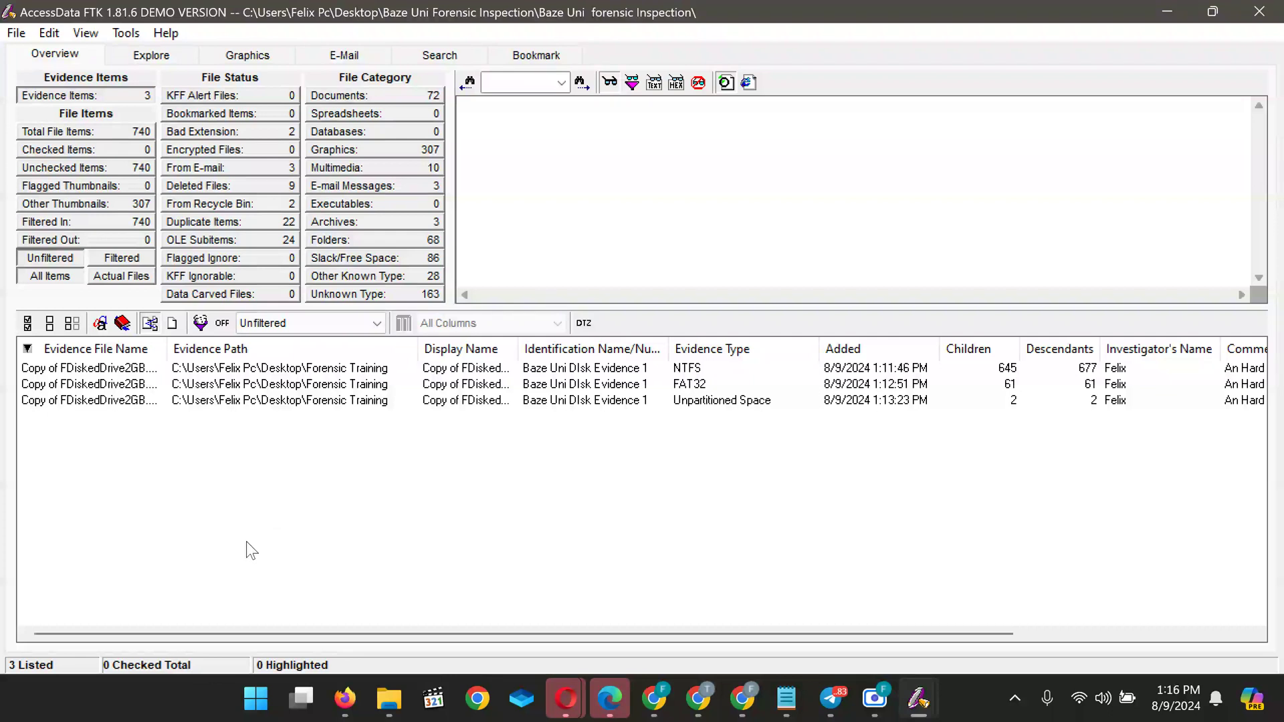
# List the 72 Document-category files and look through the .htm, .doc and .txt items
pyautogui.moveTo(656, 697)
pyautogui.moveTo(1103, 593)
pyautogui.click(350, 94)
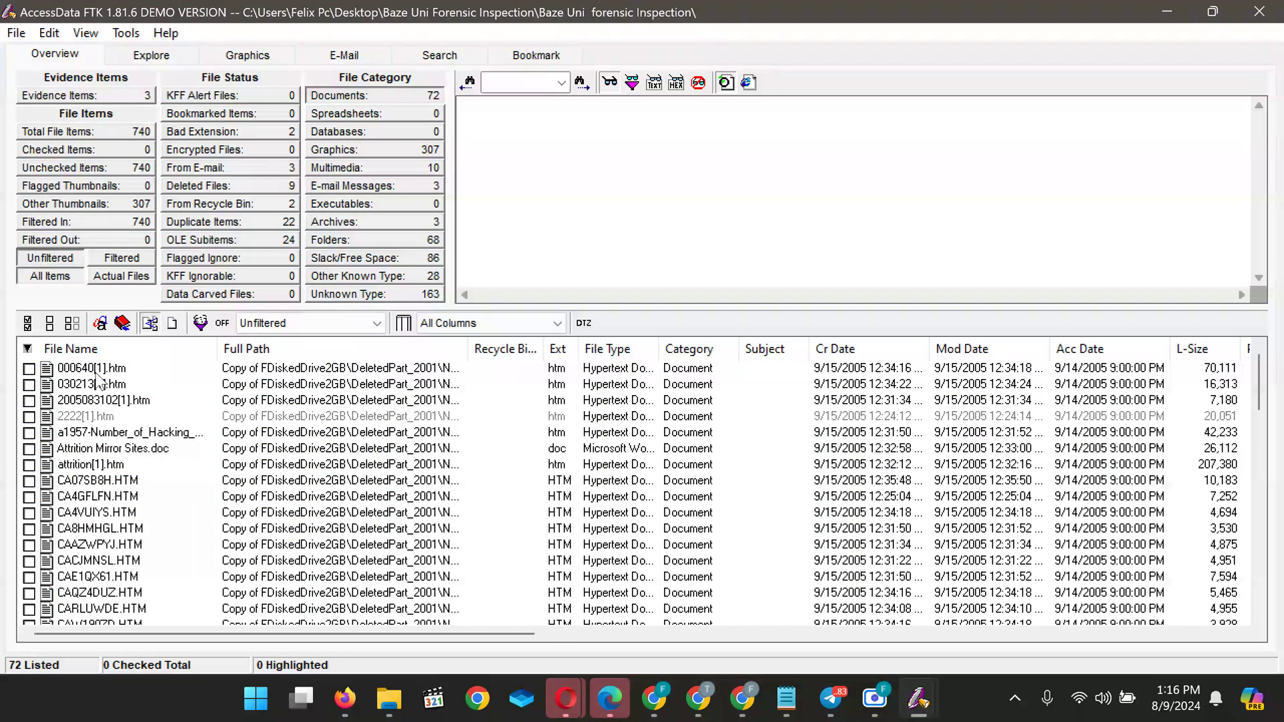
pyautogui.scroll(-5, 92, 470)
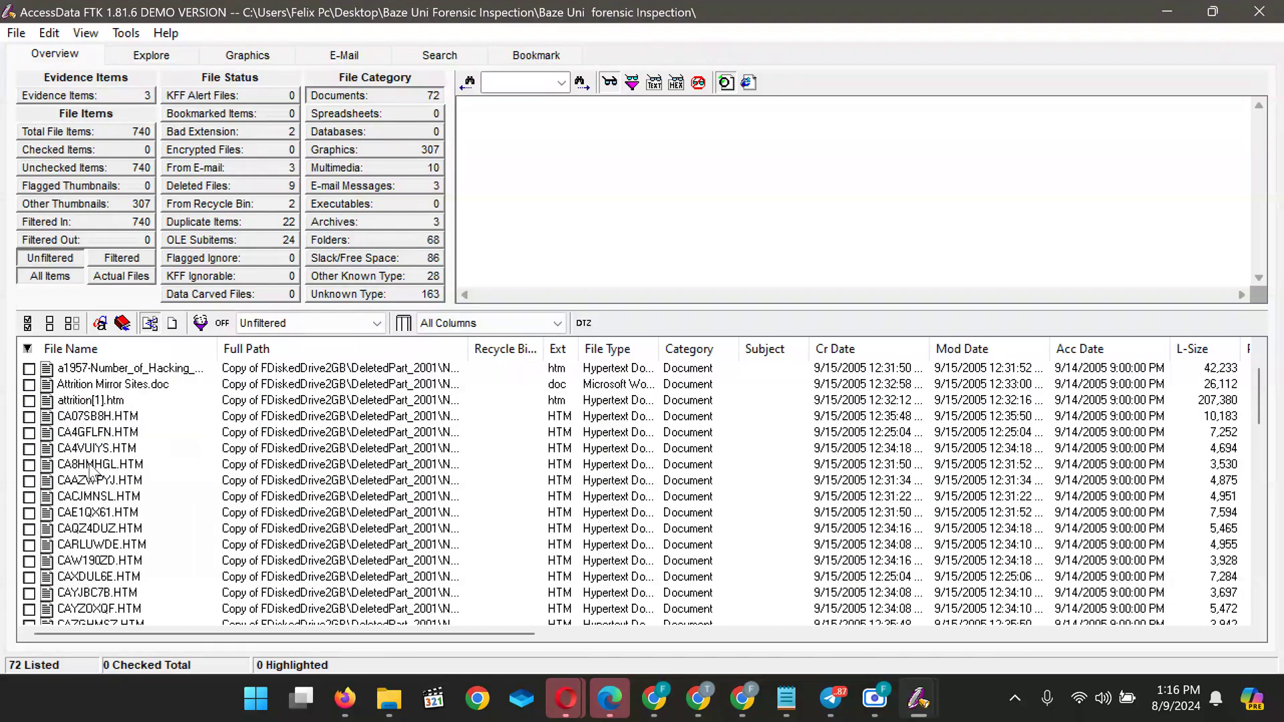
pyautogui.scroll(-5, 92, 471)
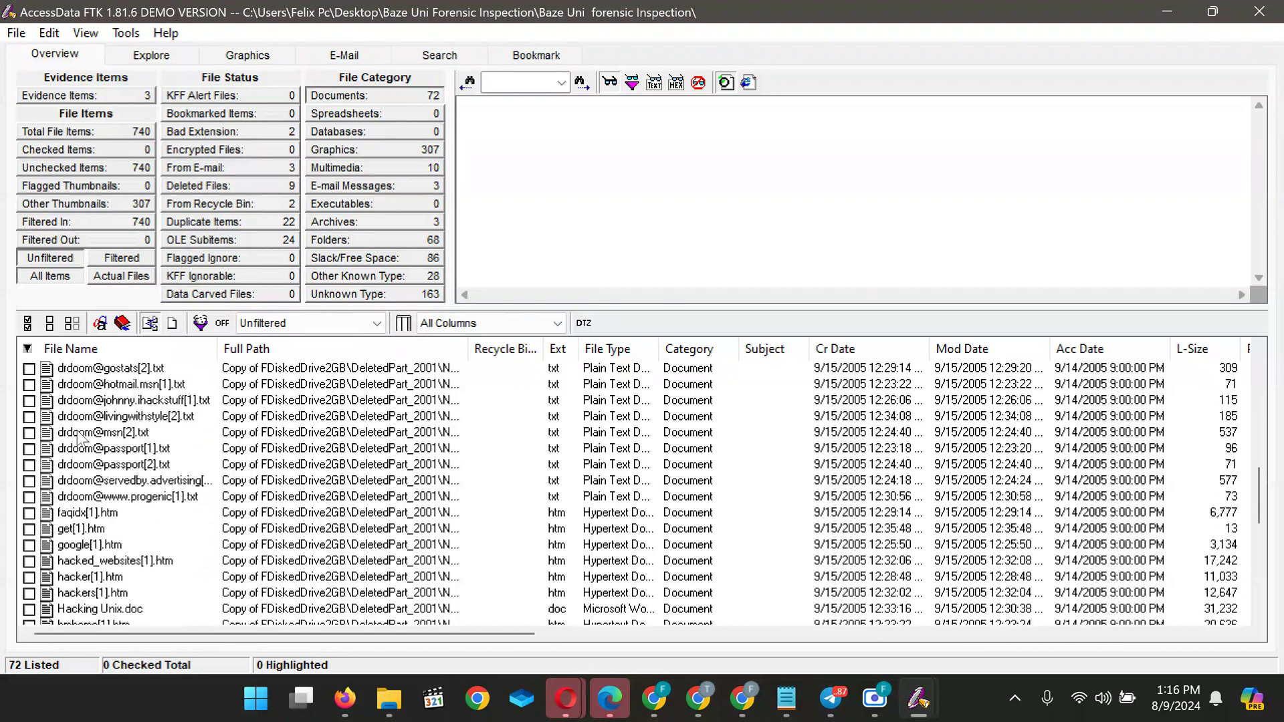
pyautogui.scroll(10, 92, 472)
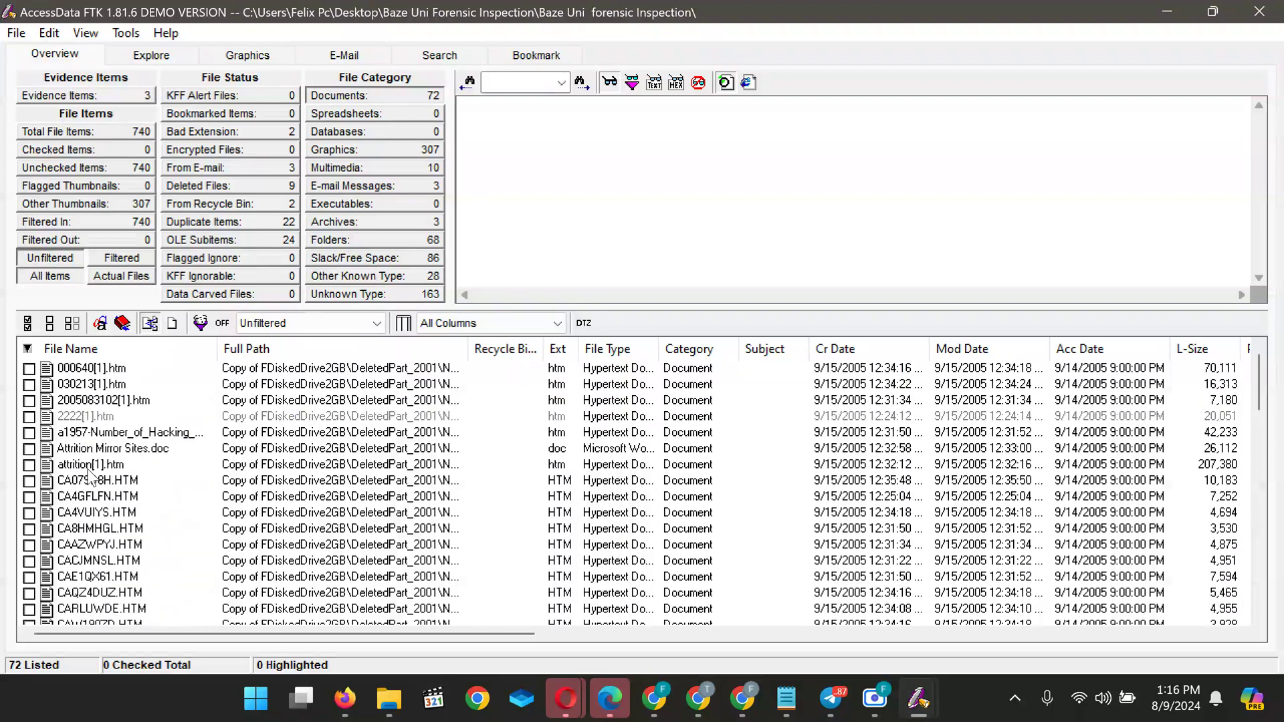
pyautogui.scroll(-9, 87, 528)
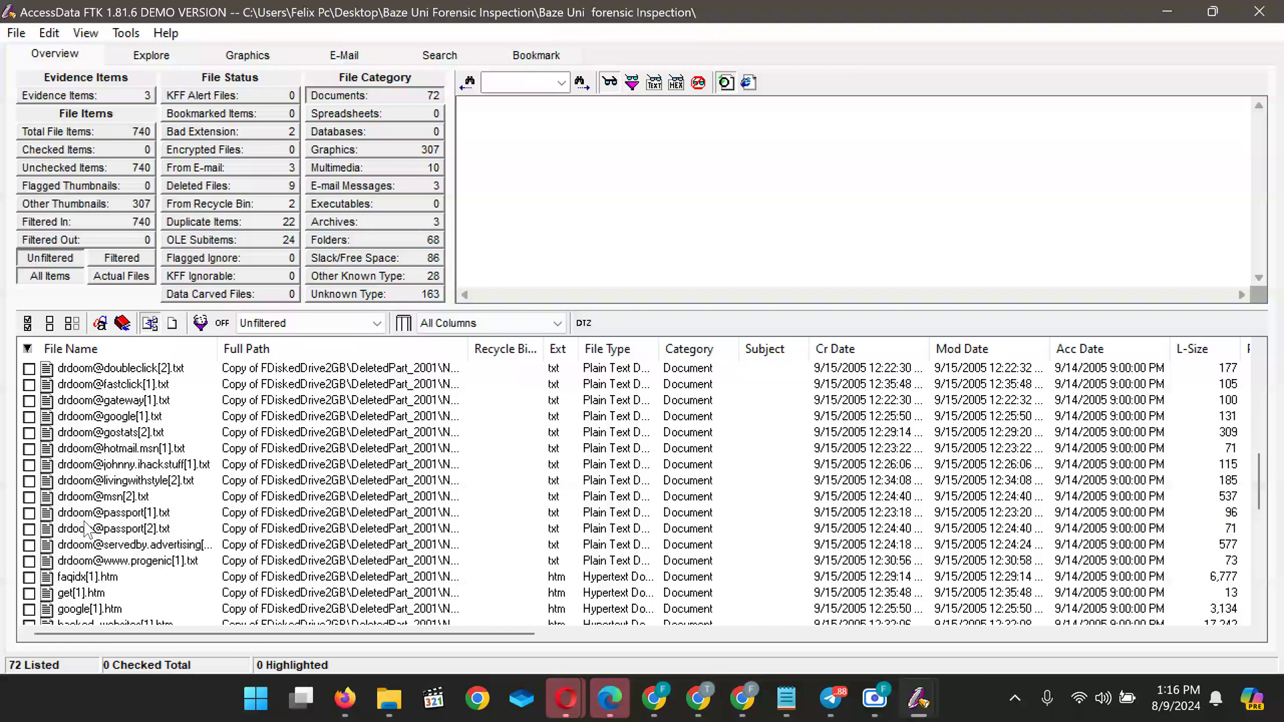
pyautogui.scroll(-7, 87, 528)
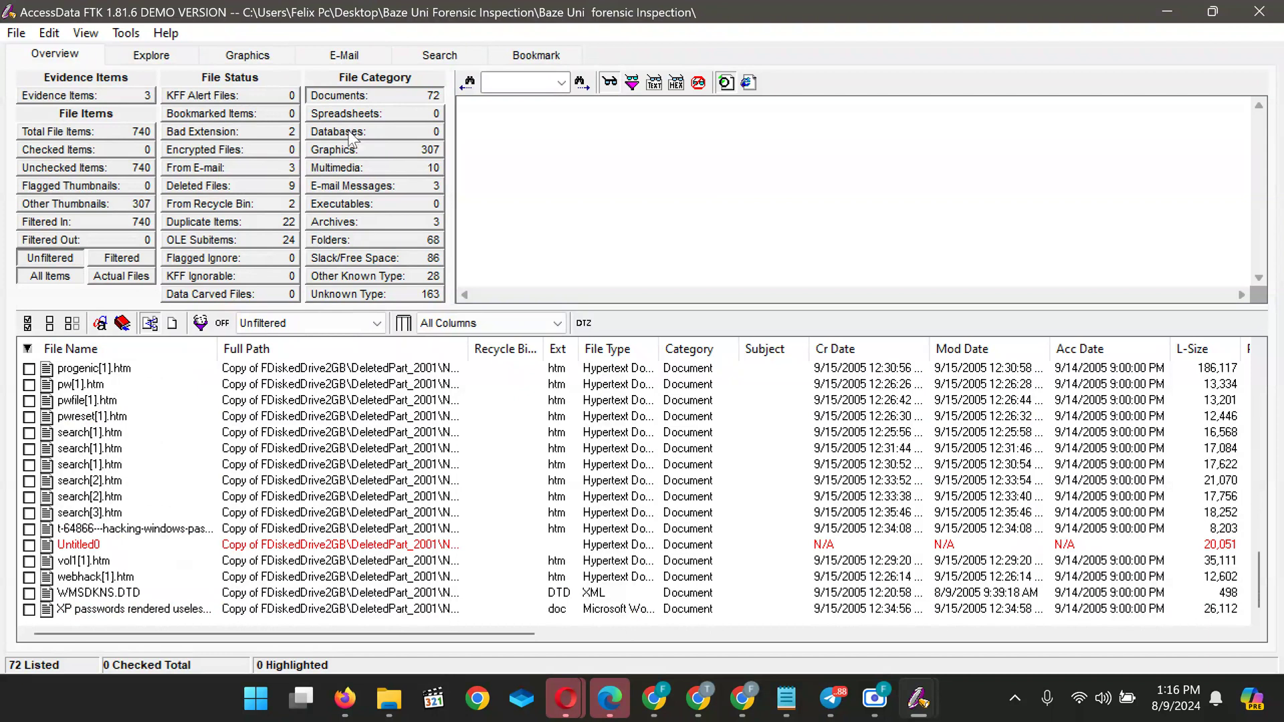
# Review the compose[1].htm and getmsg[1].htm e-mail pages, then list the 68 folders
pyautogui.click(364, 186)
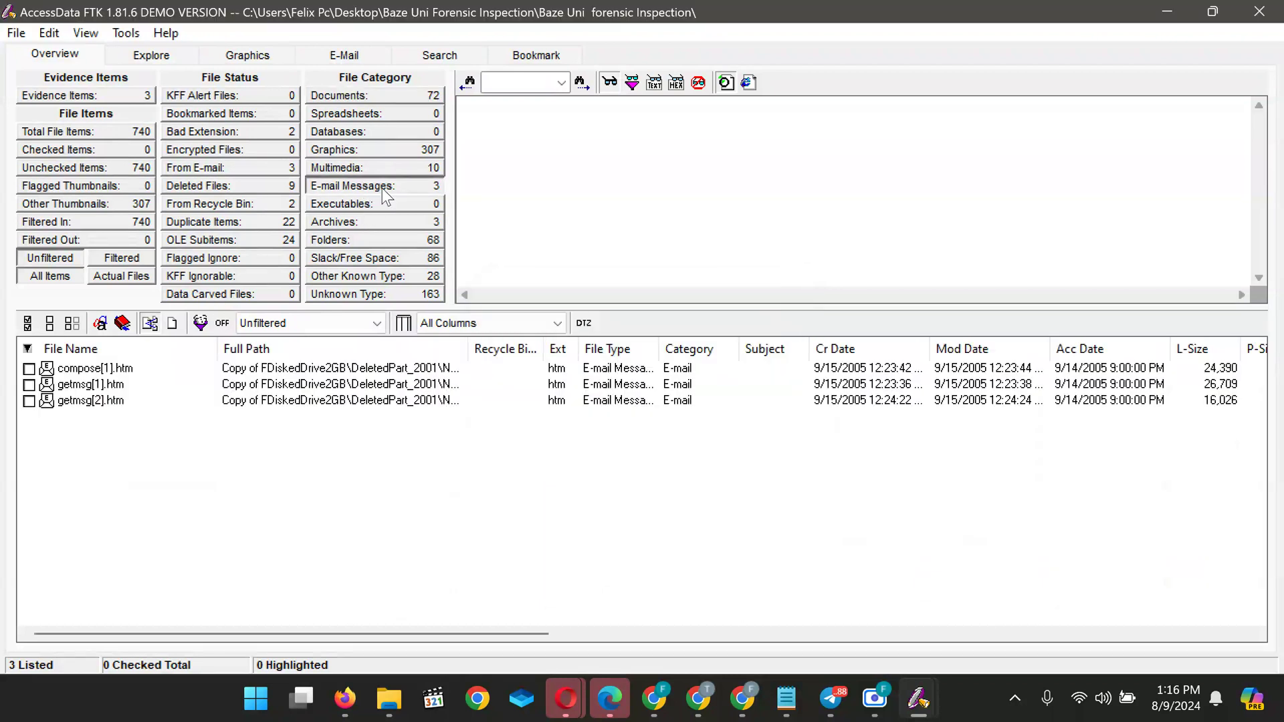
pyautogui.click(127, 370)
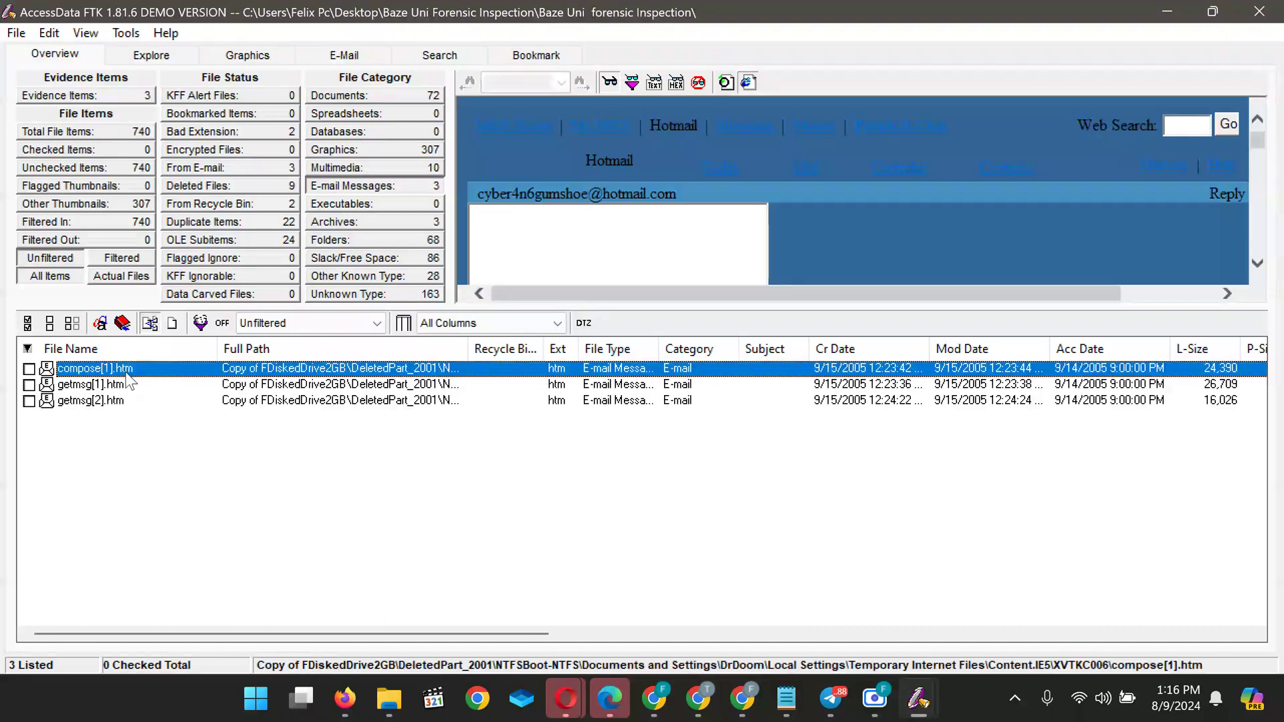
pyautogui.scroll(-3, 599, 222)
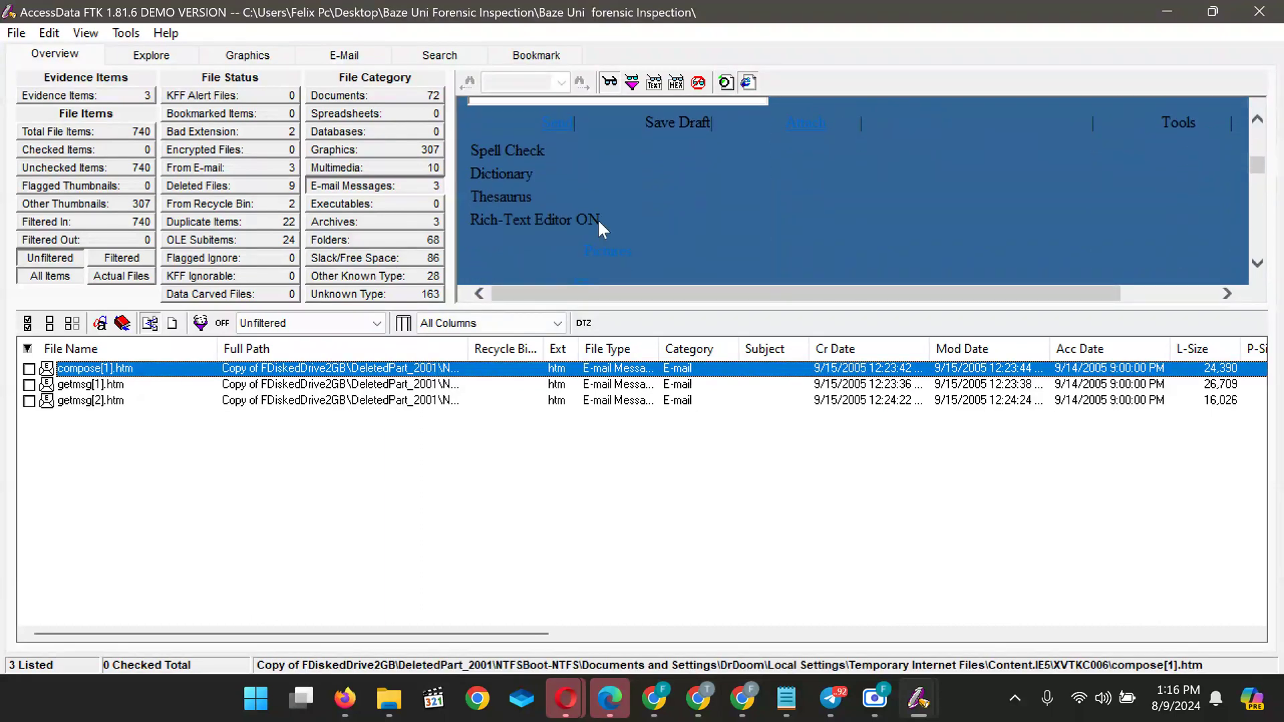
pyautogui.scroll(-5, 599, 228)
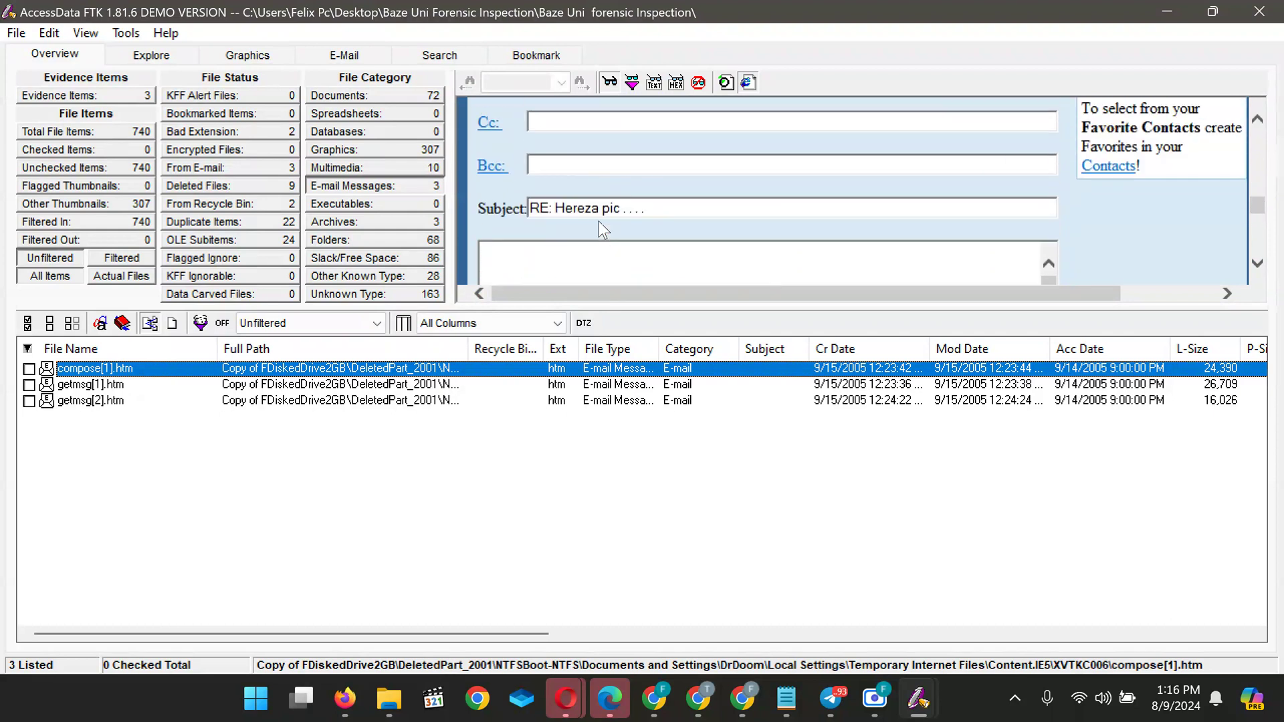
pyautogui.scroll(-5, 599, 228)
pyautogui.scroll(-8, 599, 227)
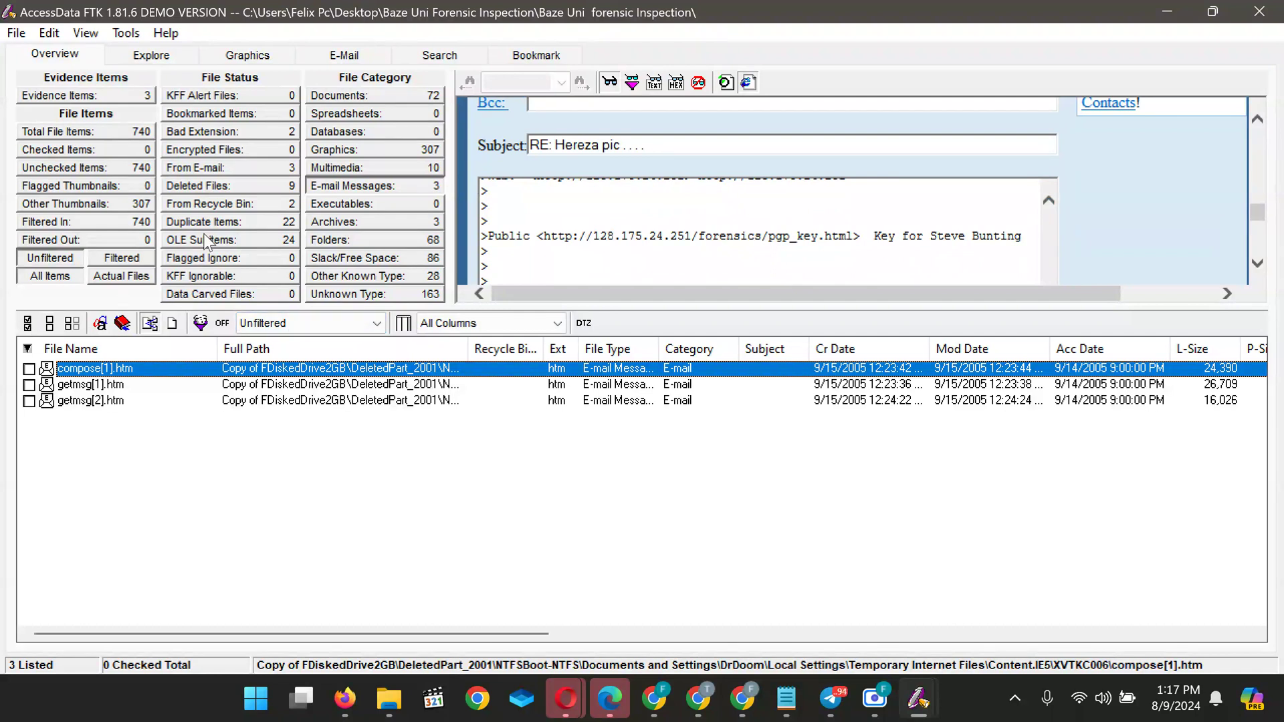
pyautogui.click(97, 387)
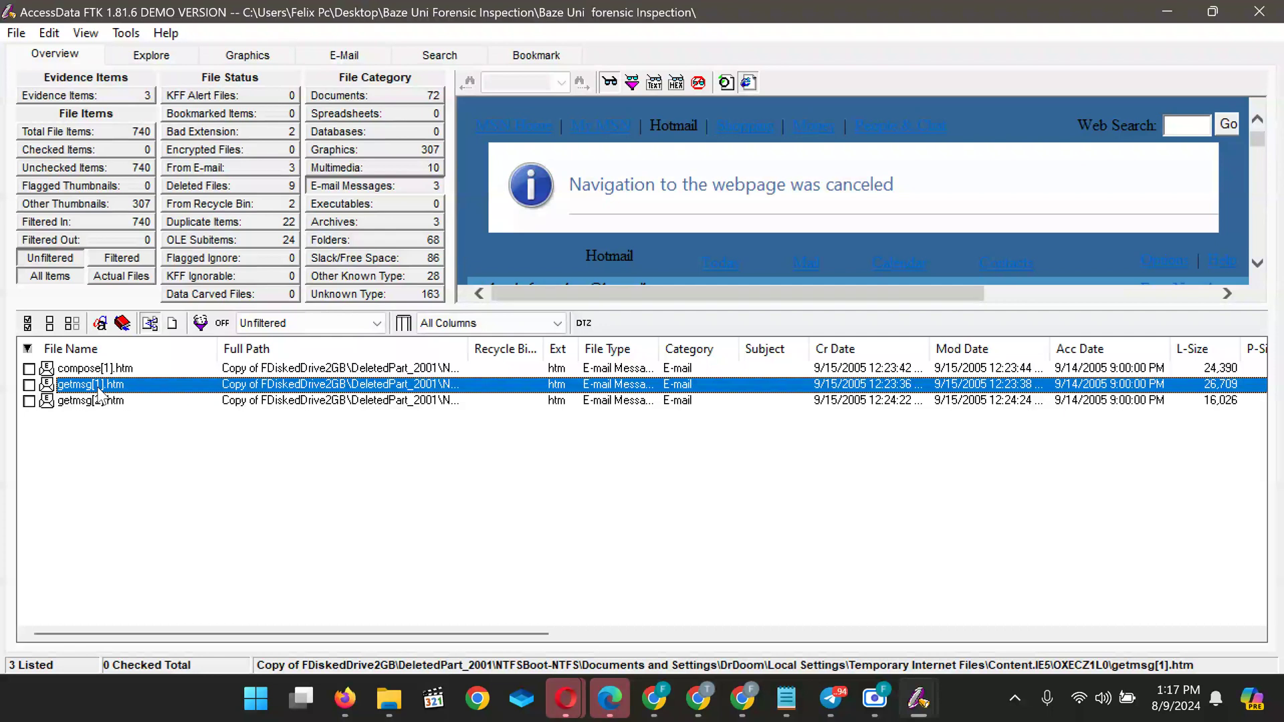
pyautogui.click(344, 246)
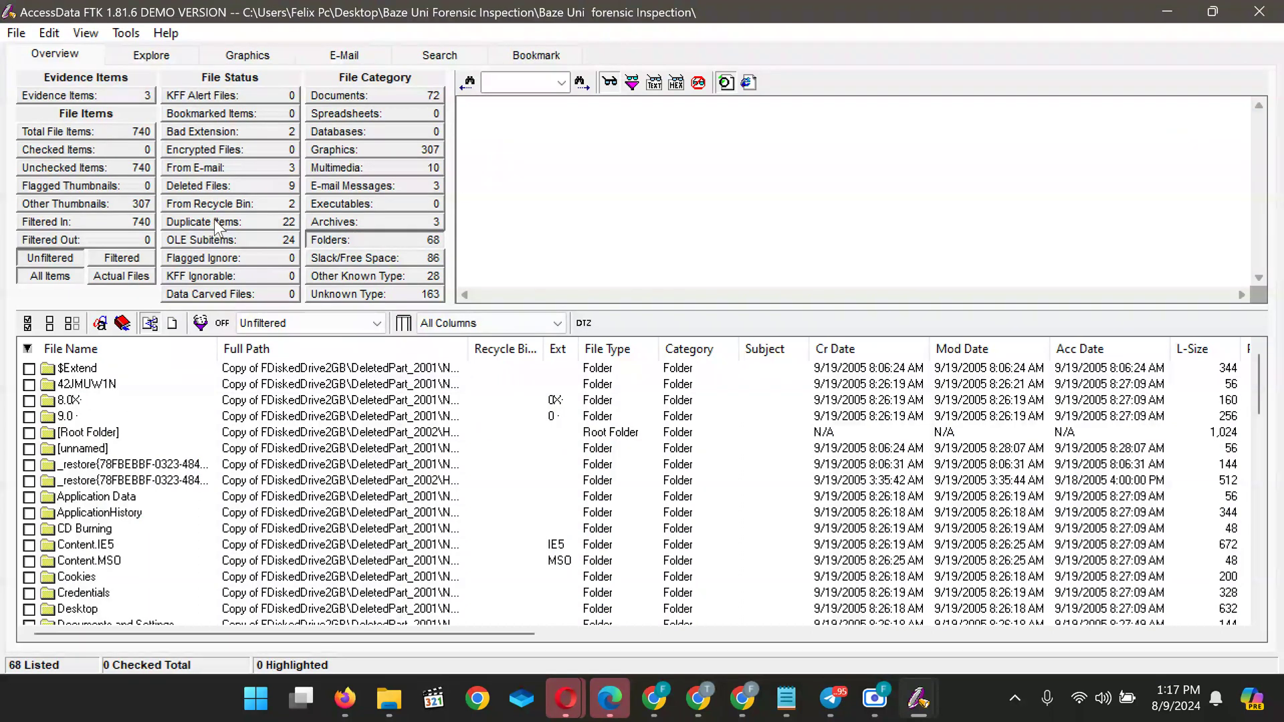
# Switch the list to the 9 deleted files, such as $I30, NEW.ME and Primary FAT
pyautogui.click(202, 185)
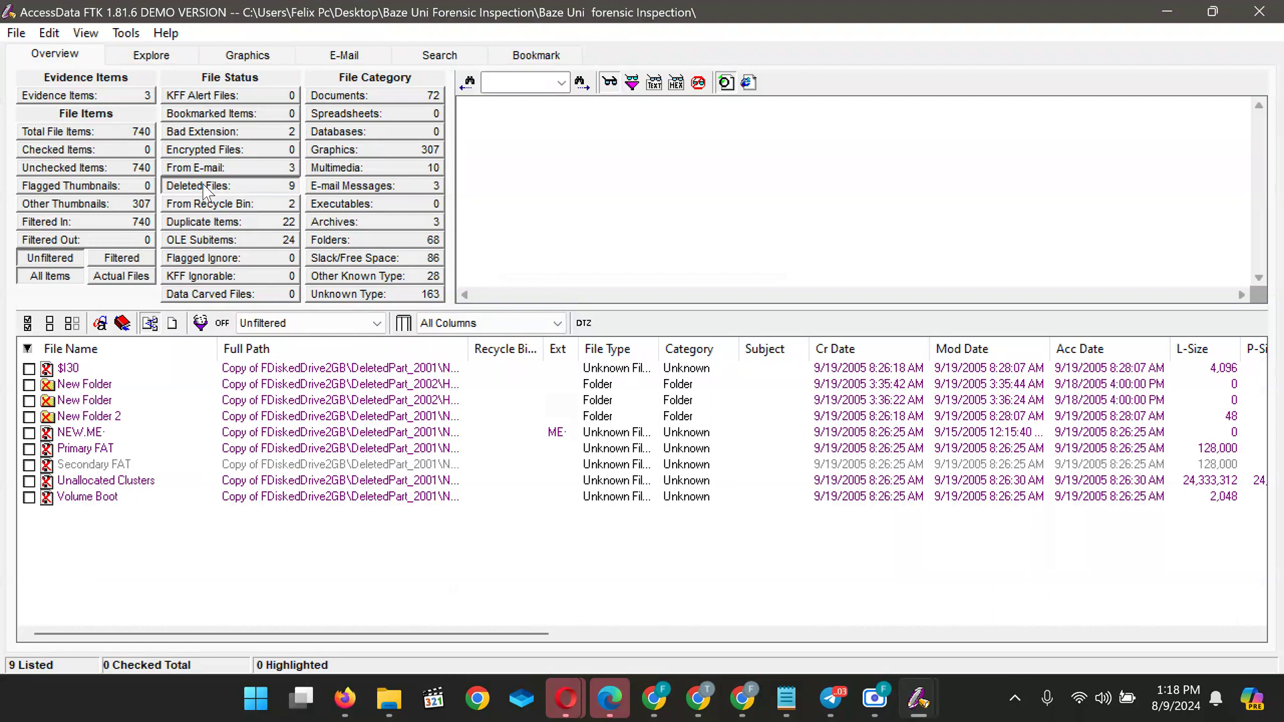
# Preview the deleted $I30, New Folder, New Folder 2 and NEW.ME items
pyautogui.click(202, 185)
pyautogui.click(81, 385)
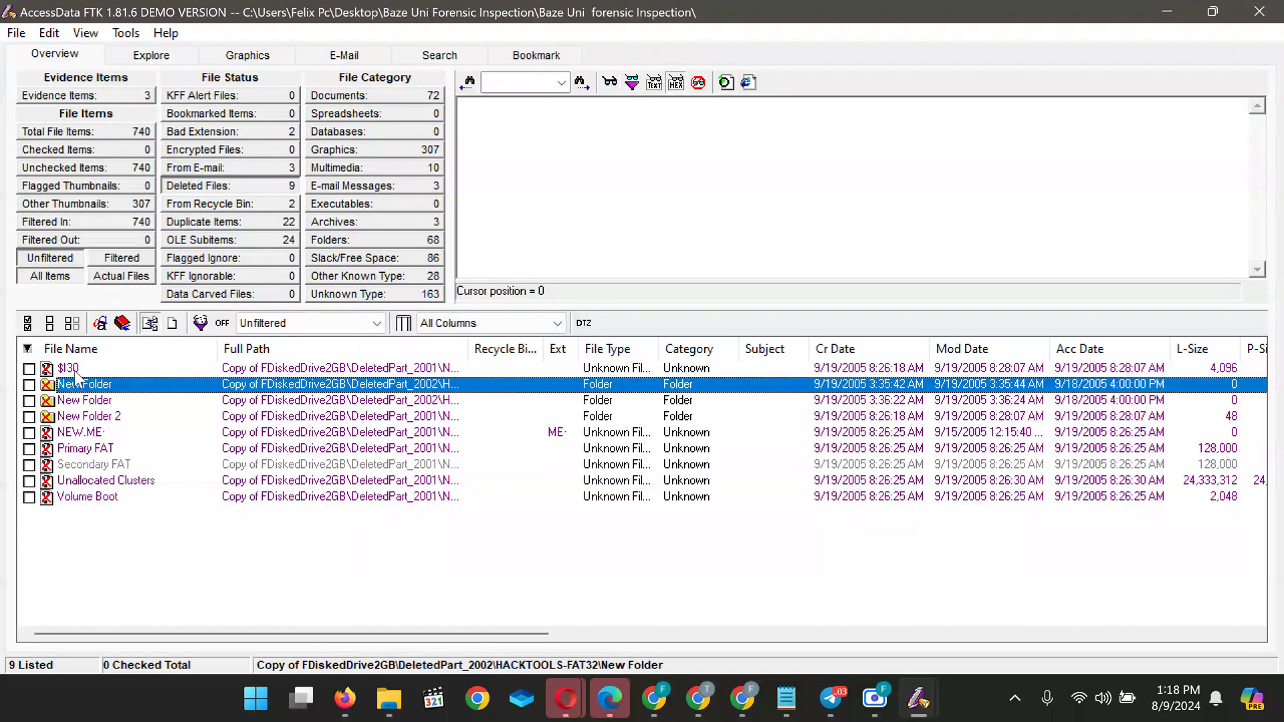
pyautogui.click(75, 370)
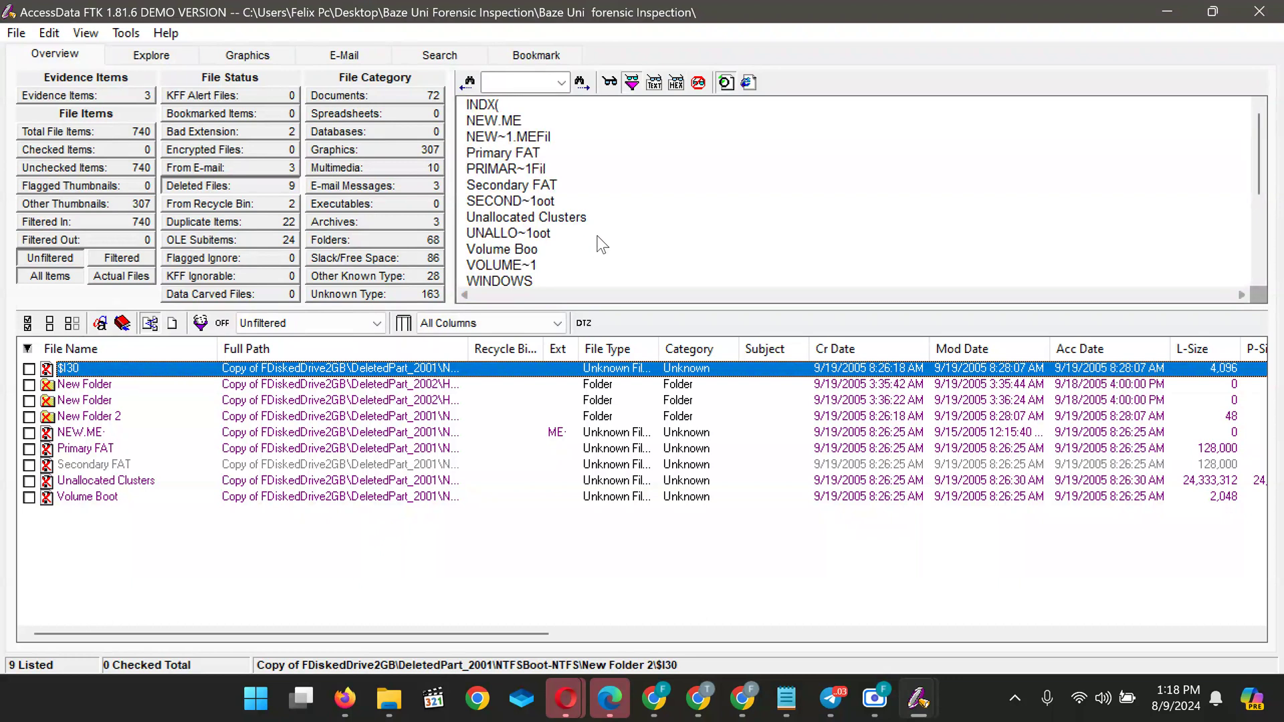
pyautogui.scroll(-3, 602, 245)
pyautogui.scroll(3, 602, 245)
pyautogui.click(81, 401)
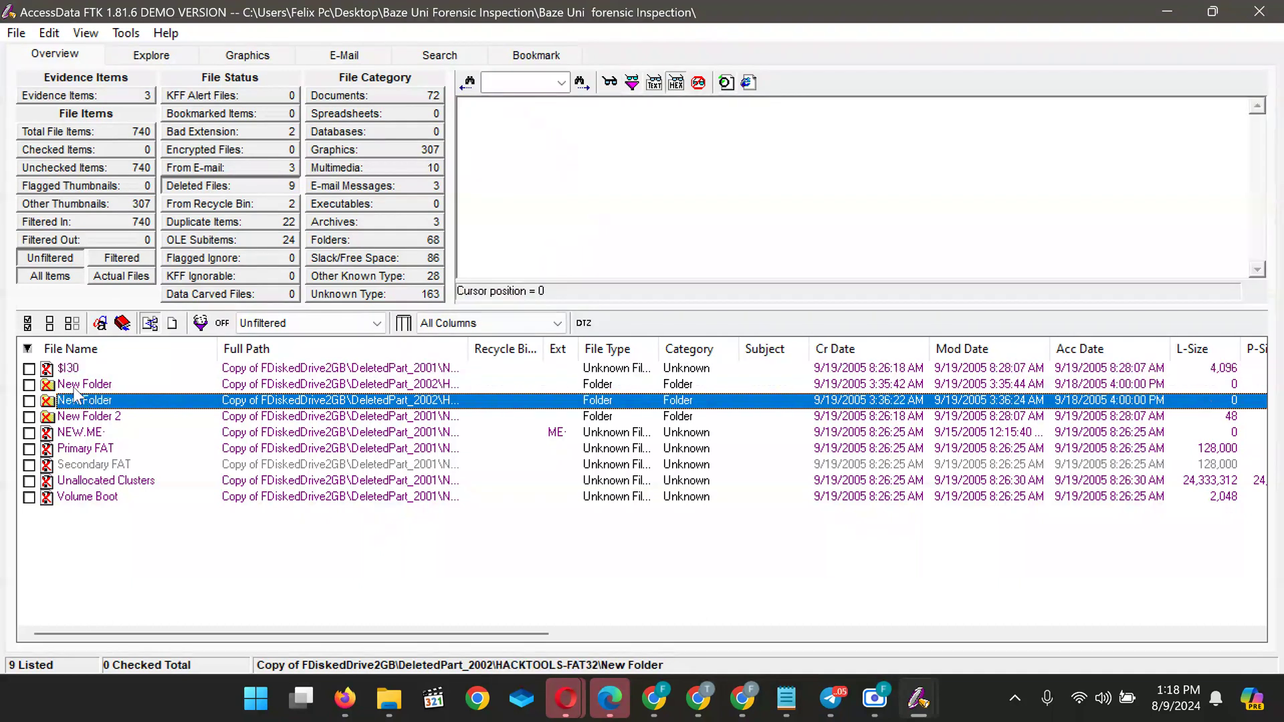
pyautogui.click(80, 386)
pyautogui.click(82, 419)
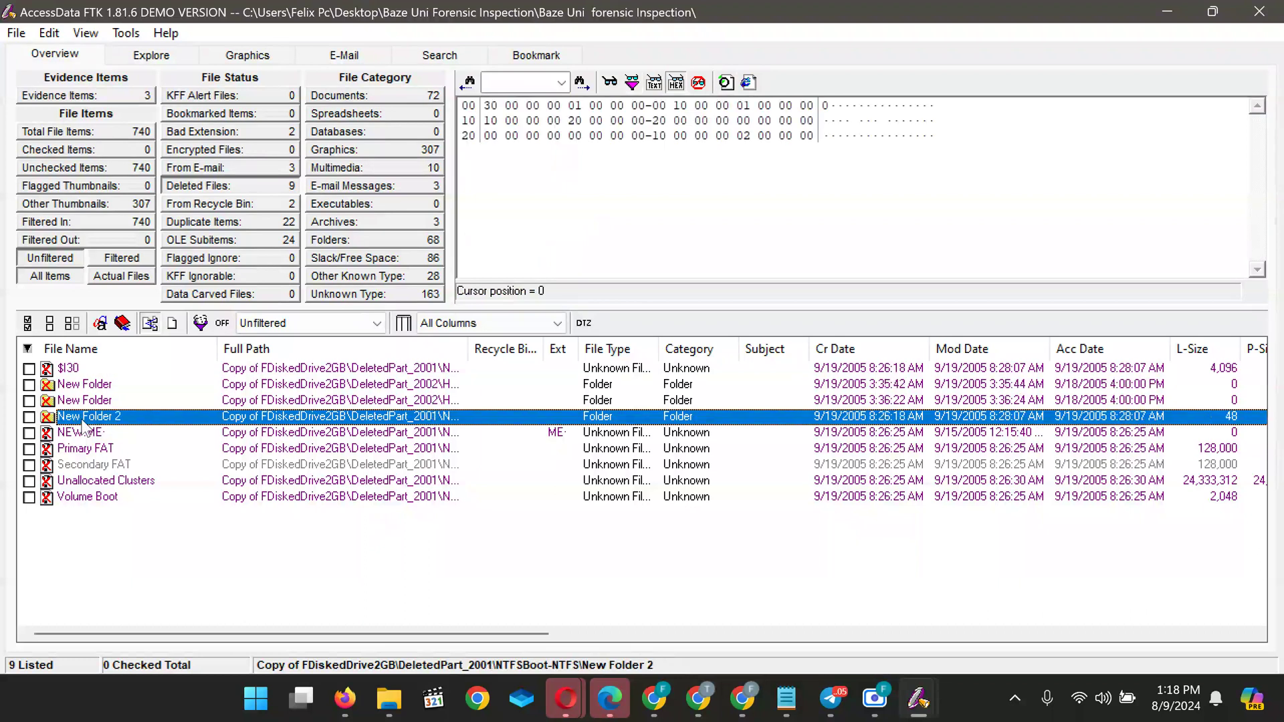
pyautogui.click(83, 432)
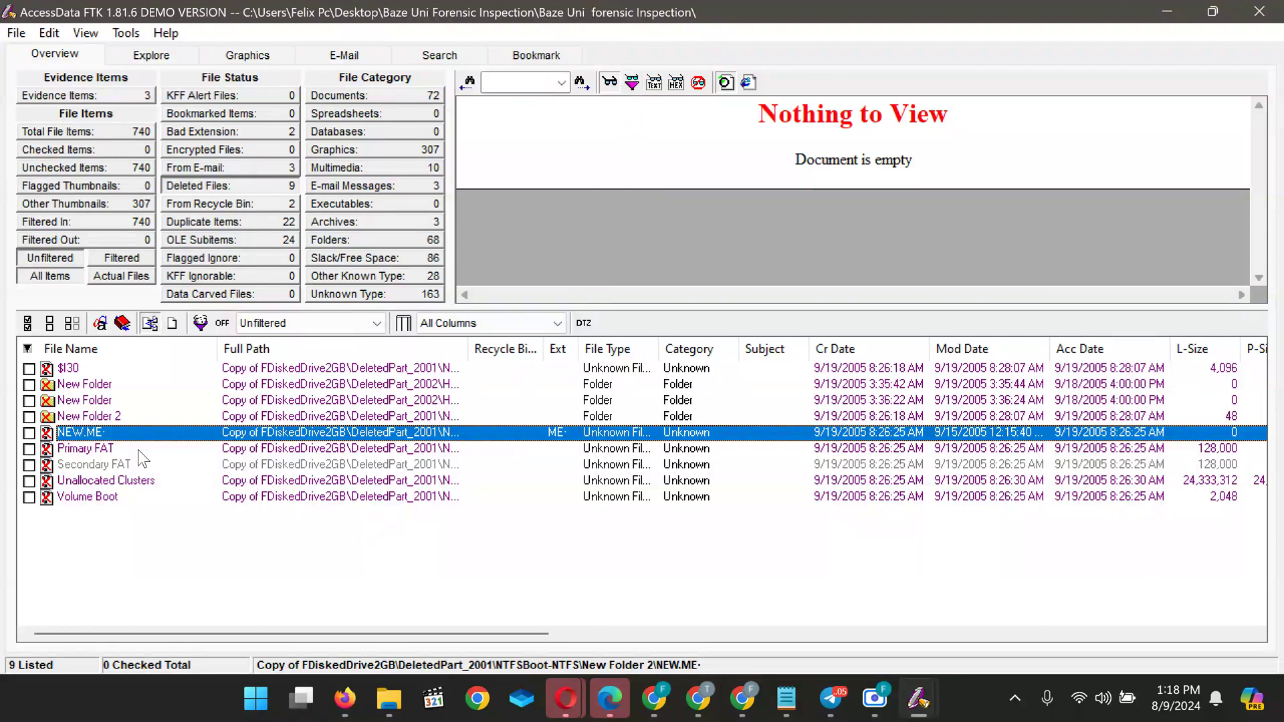
# Preview the Primary FAT, Secondary FAT, Unallocated Clusters and Volume Boot contents
pyautogui.click(87, 449)
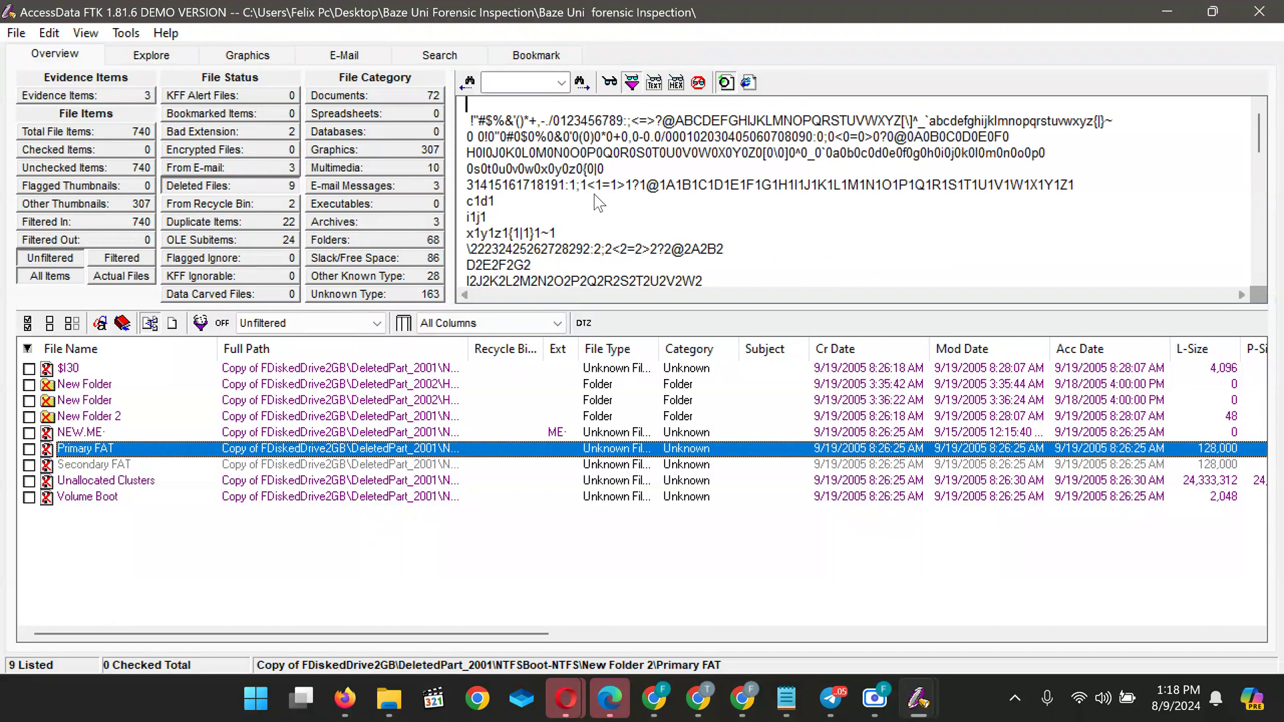
pyautogui.scroll(3, 594, 194)
pyautogui.scroll(-3, 593, 194)
pyautogui.scroll(1, 593, 194)
pyautogui.click(85, 466)
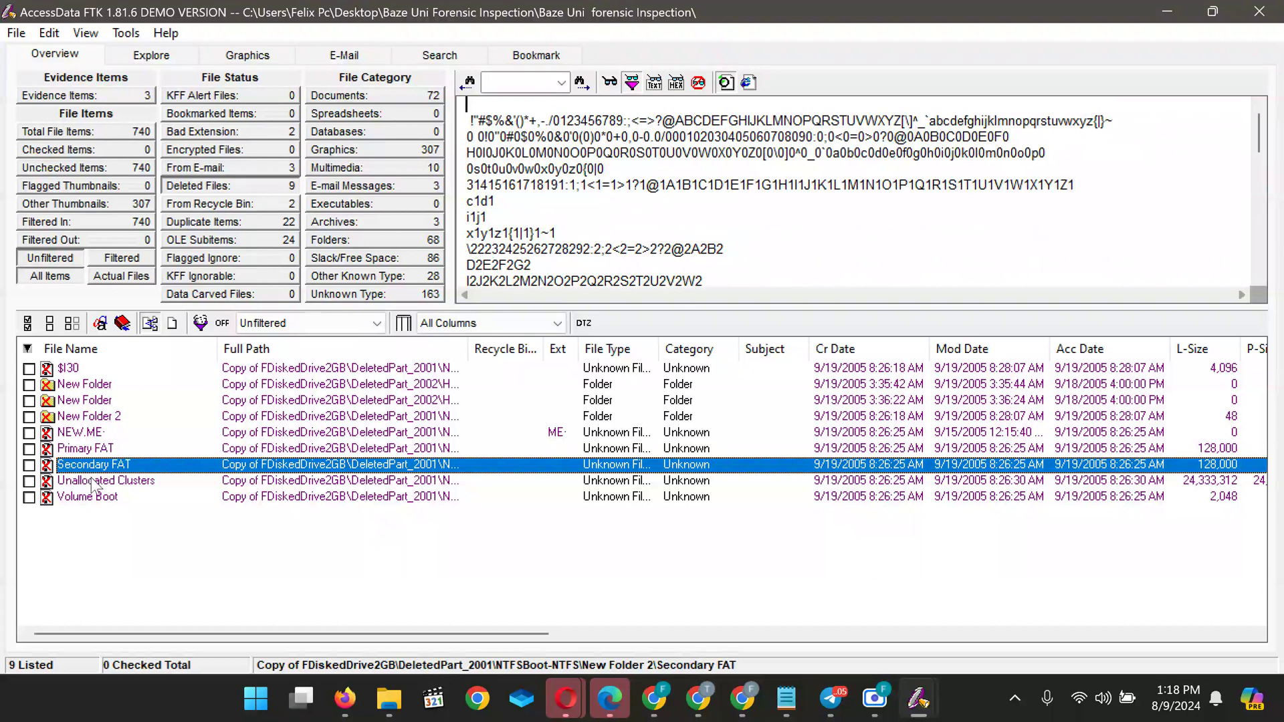
pyautogui.click(94, 483)
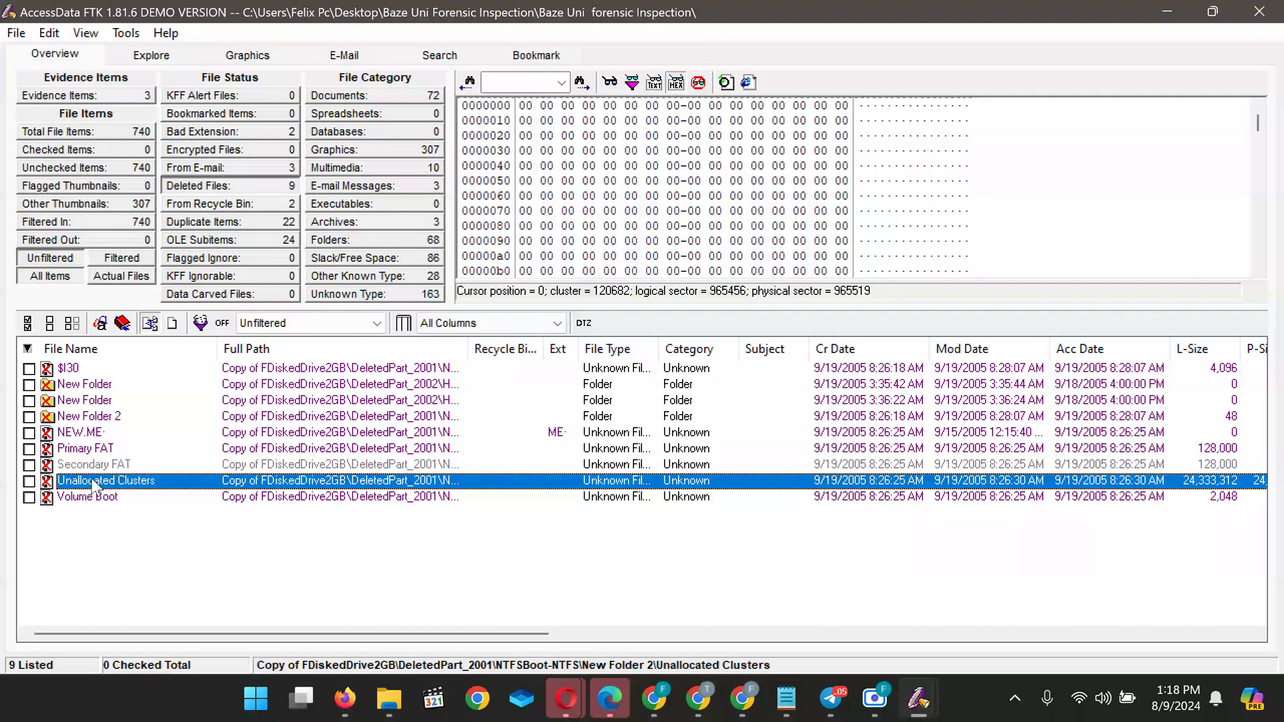
pyautogui.click(93, 498)
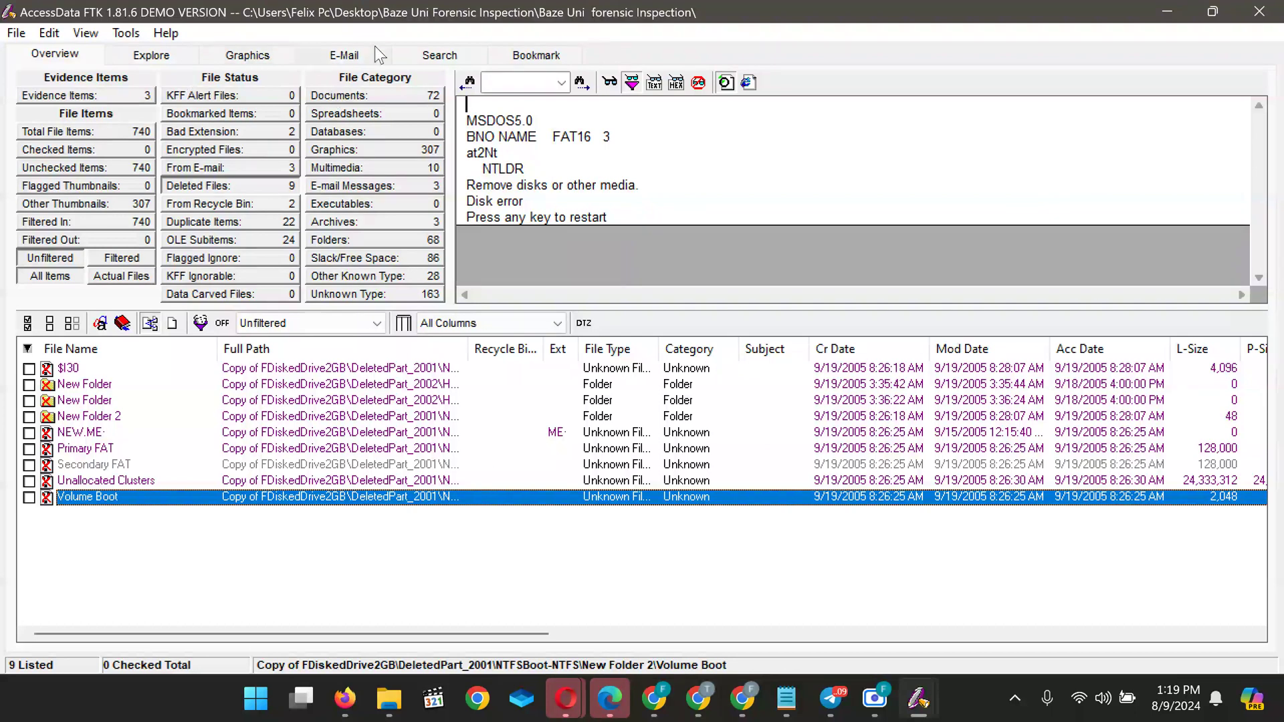
# Open the Search tab and enter dc3 as the Indexed Search term
pyautogui.click(441, 58)
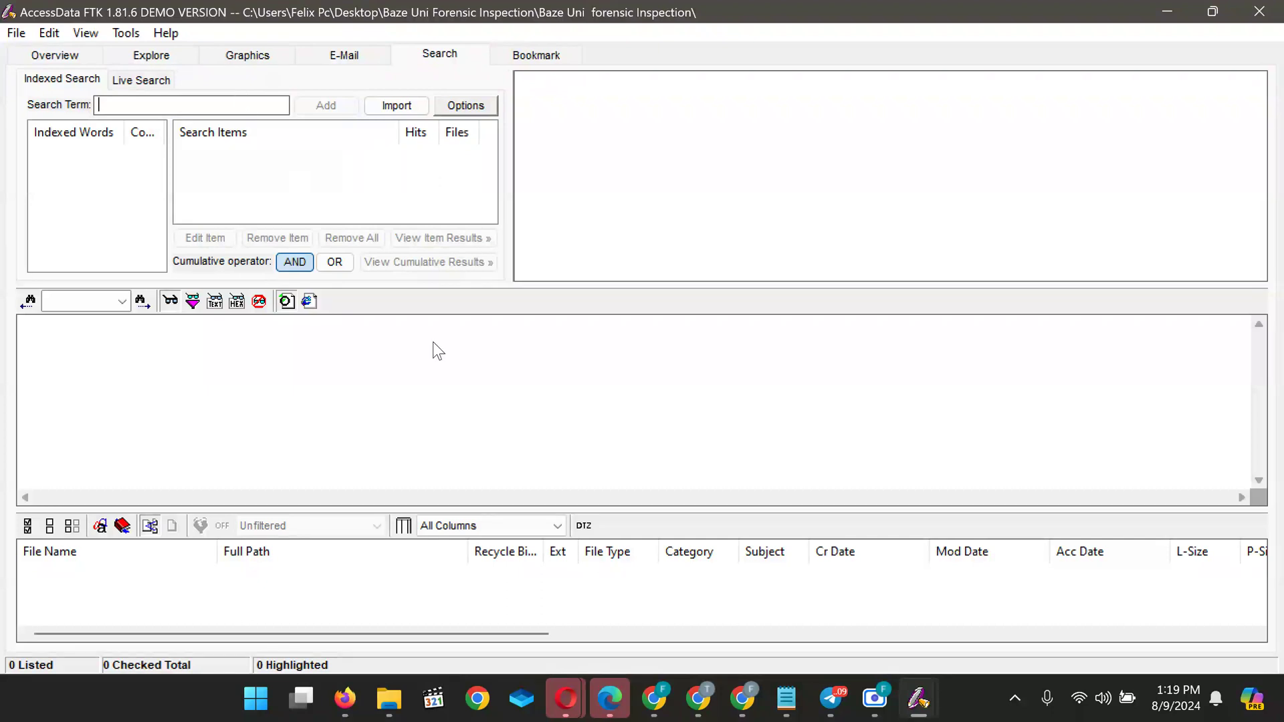
pyautogui.moveTo(698, 699)
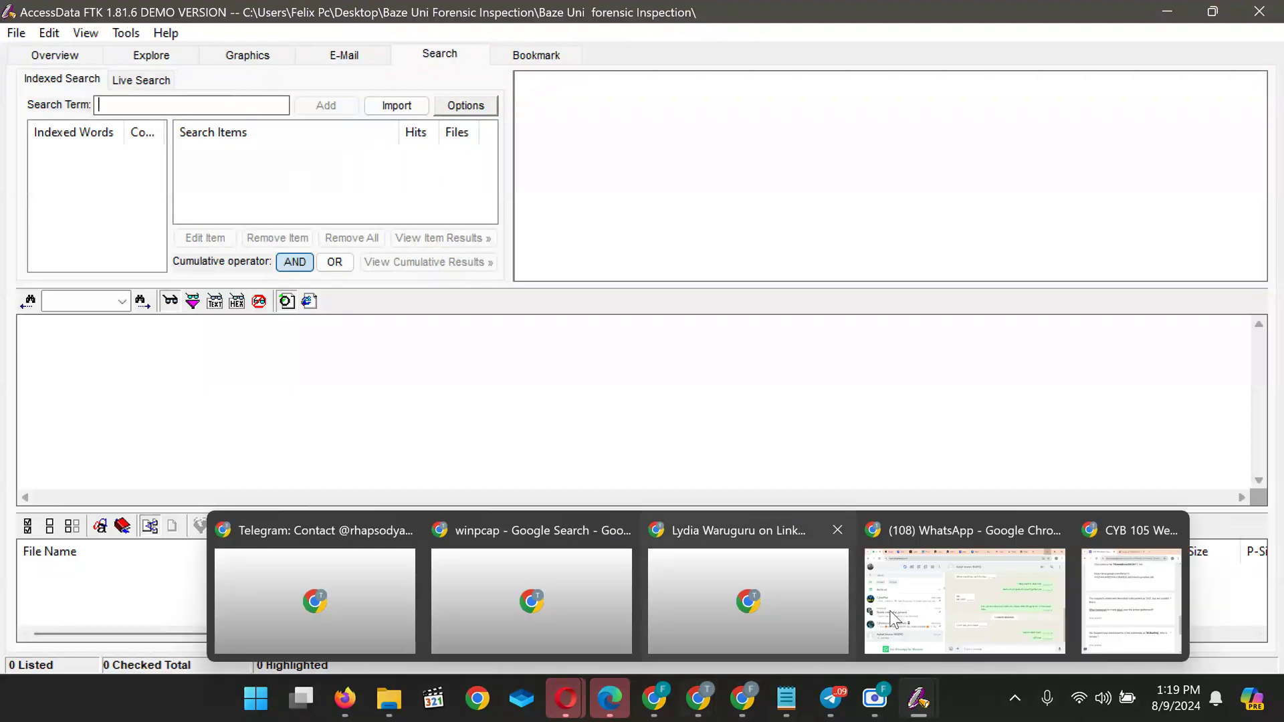
pyautogui.moveTo(1129, 612)
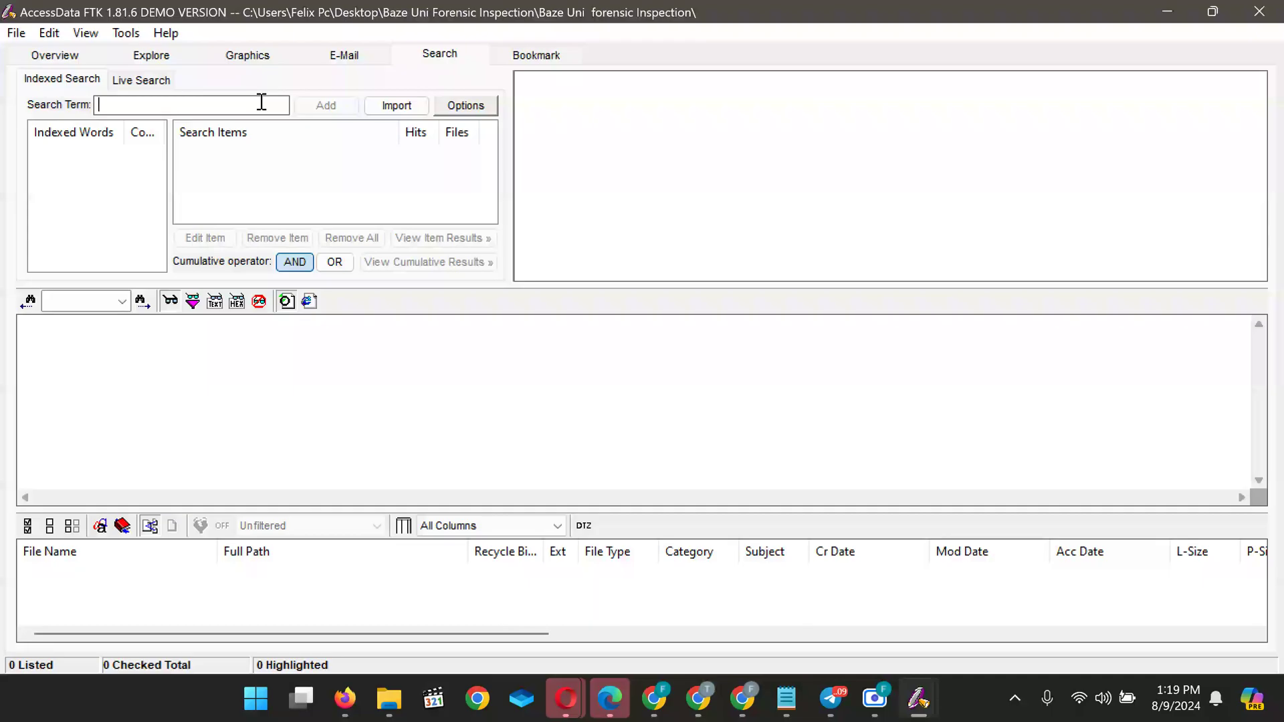
pyautogui.write('dc')
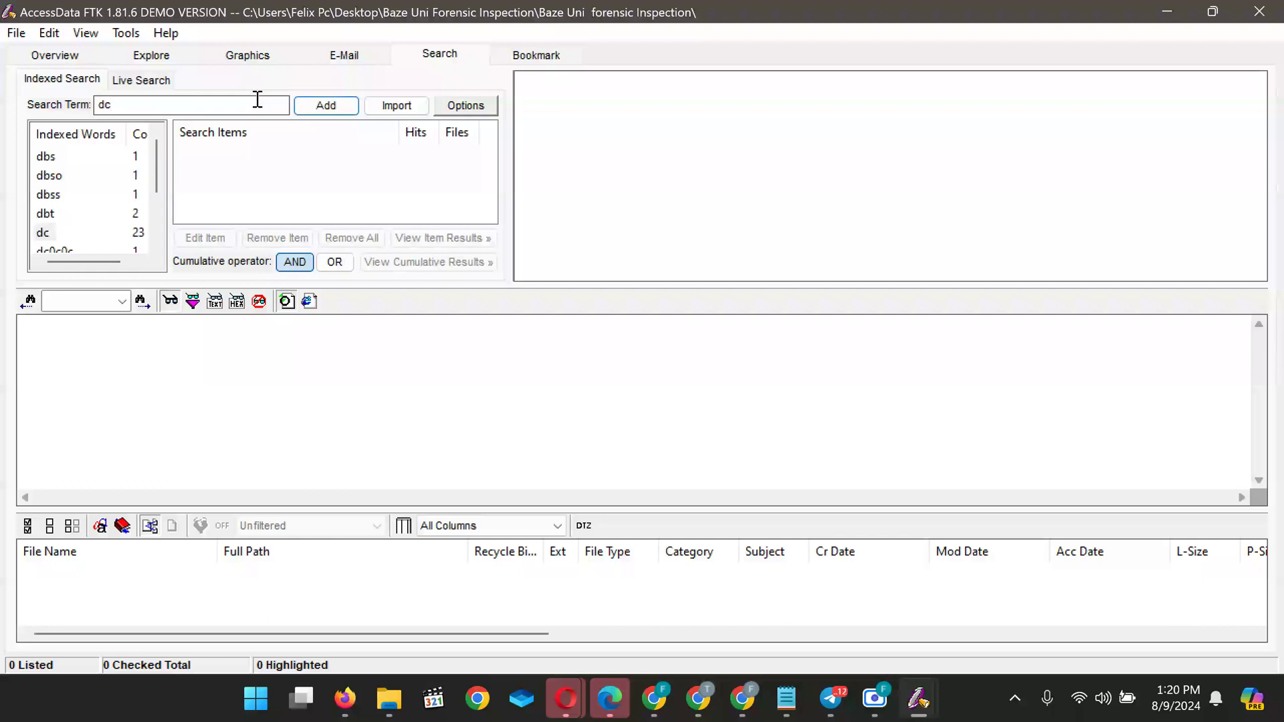
pyautogui.write('3')
# Add dc3 and view cumulative results across all files, finding one hit in INFO2
pyautogui.click(326, 109)
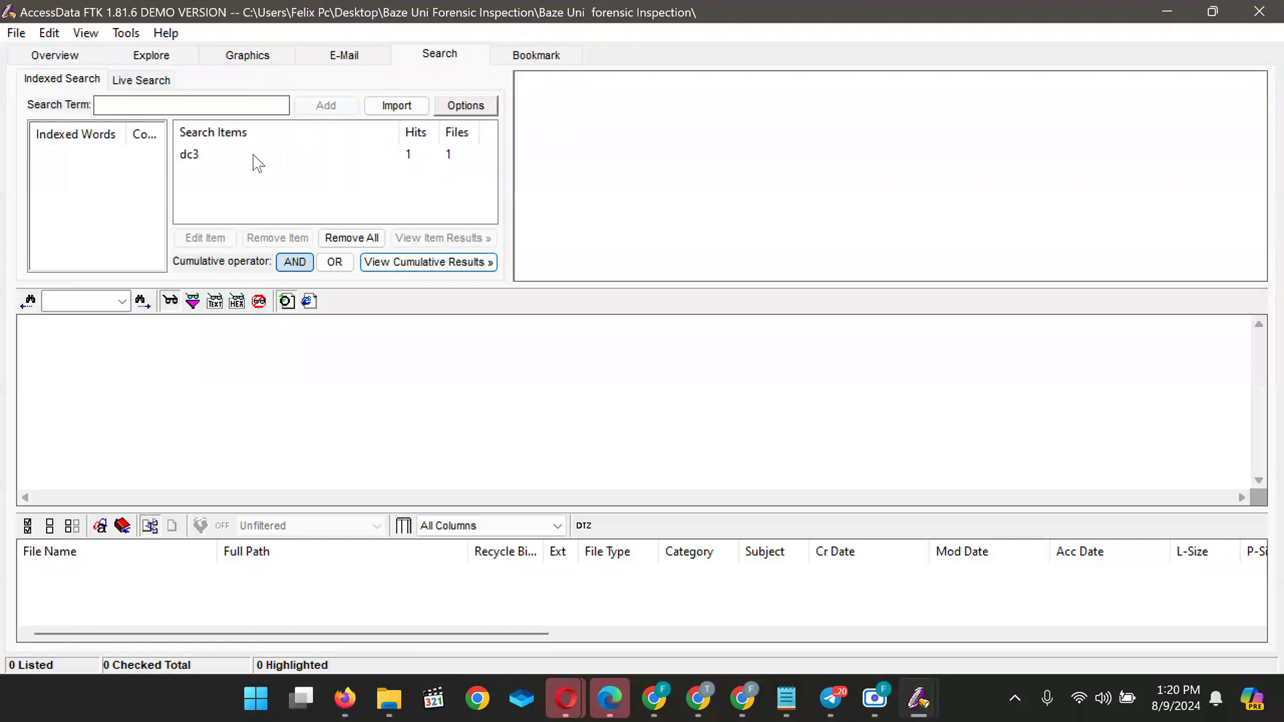
pyautogui.click(397, 105)
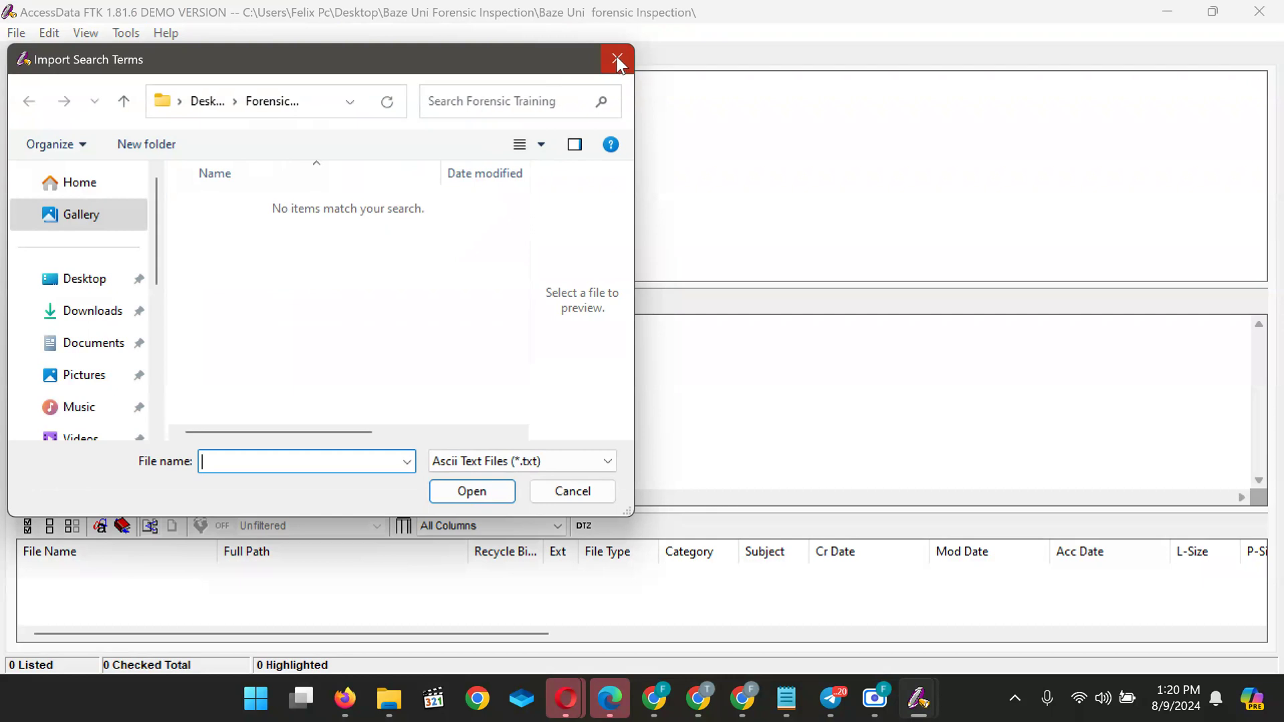
pyautogui.click(617, 57)
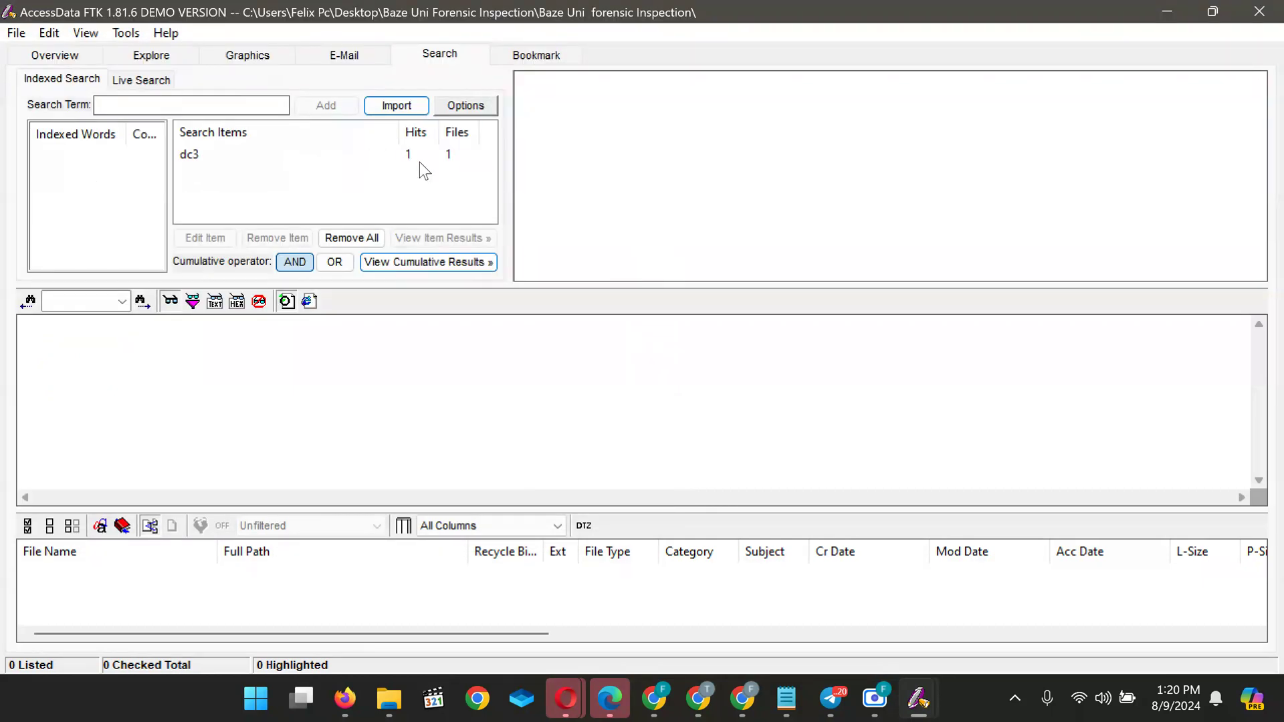
pyautogui.click(414, 264)
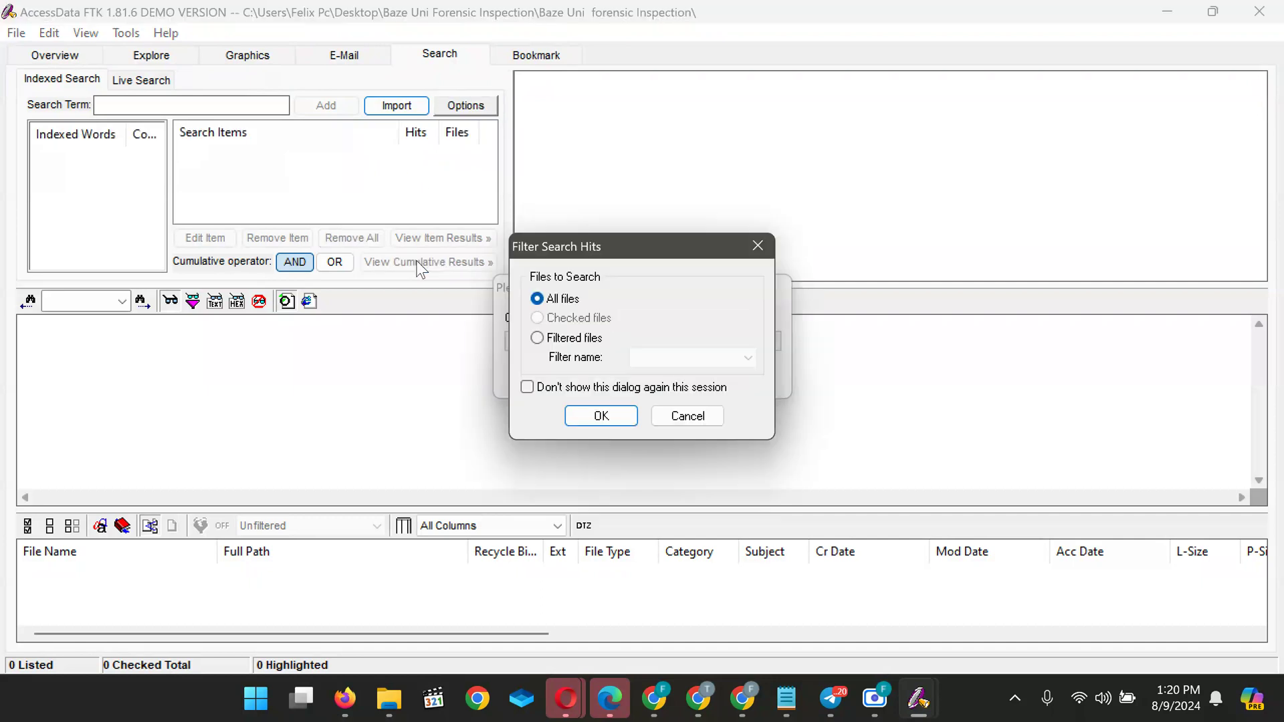
pyautogui.click(601, 416)
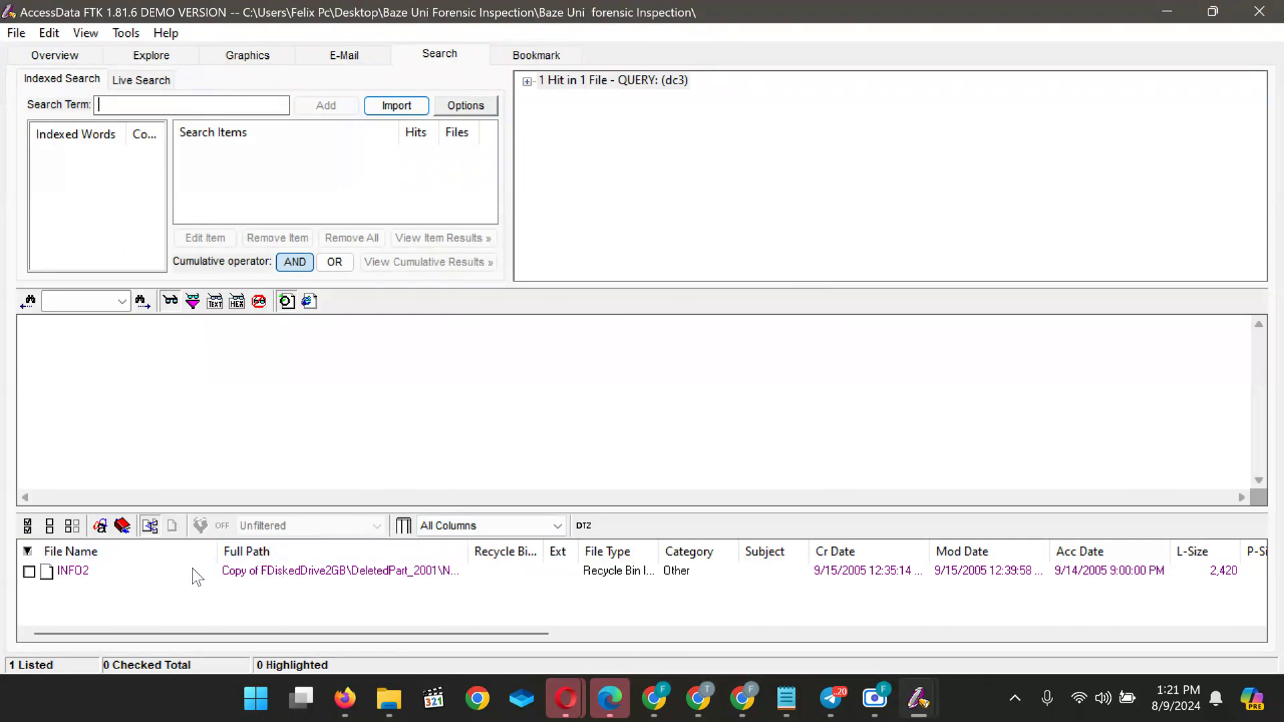
pyautogui.click(90, 572)
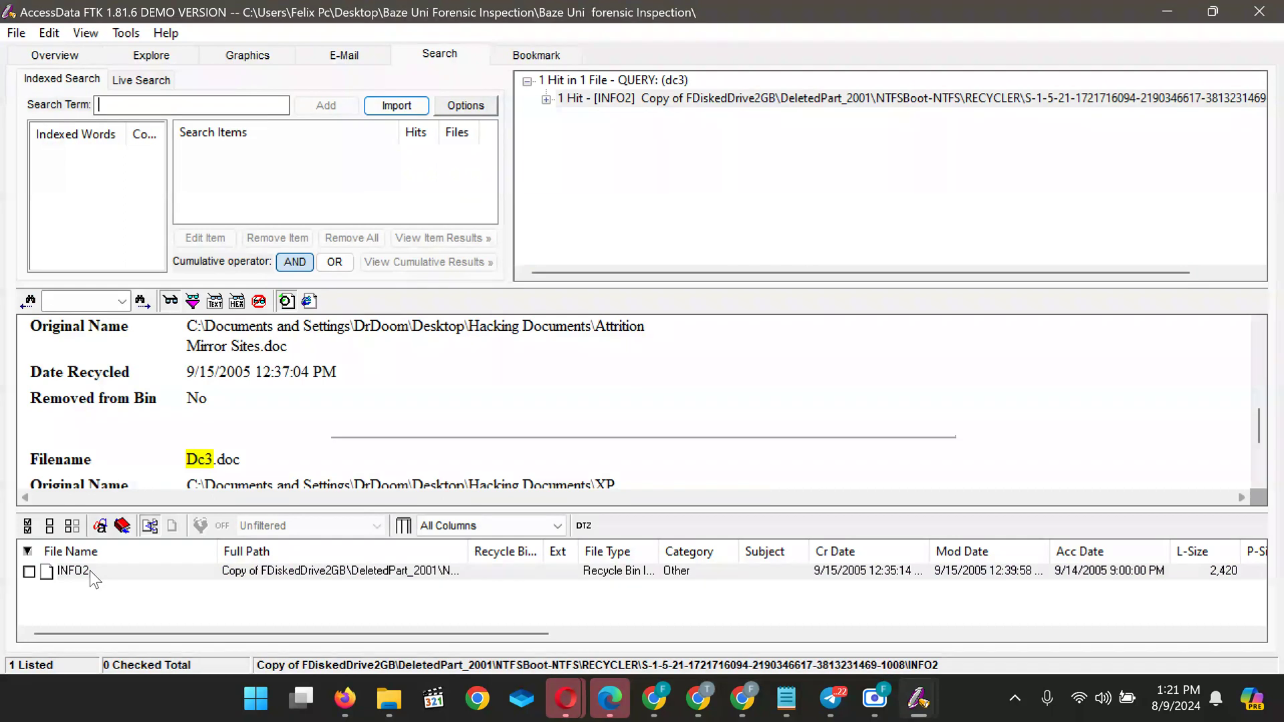
pyautogui.click(123, 571)
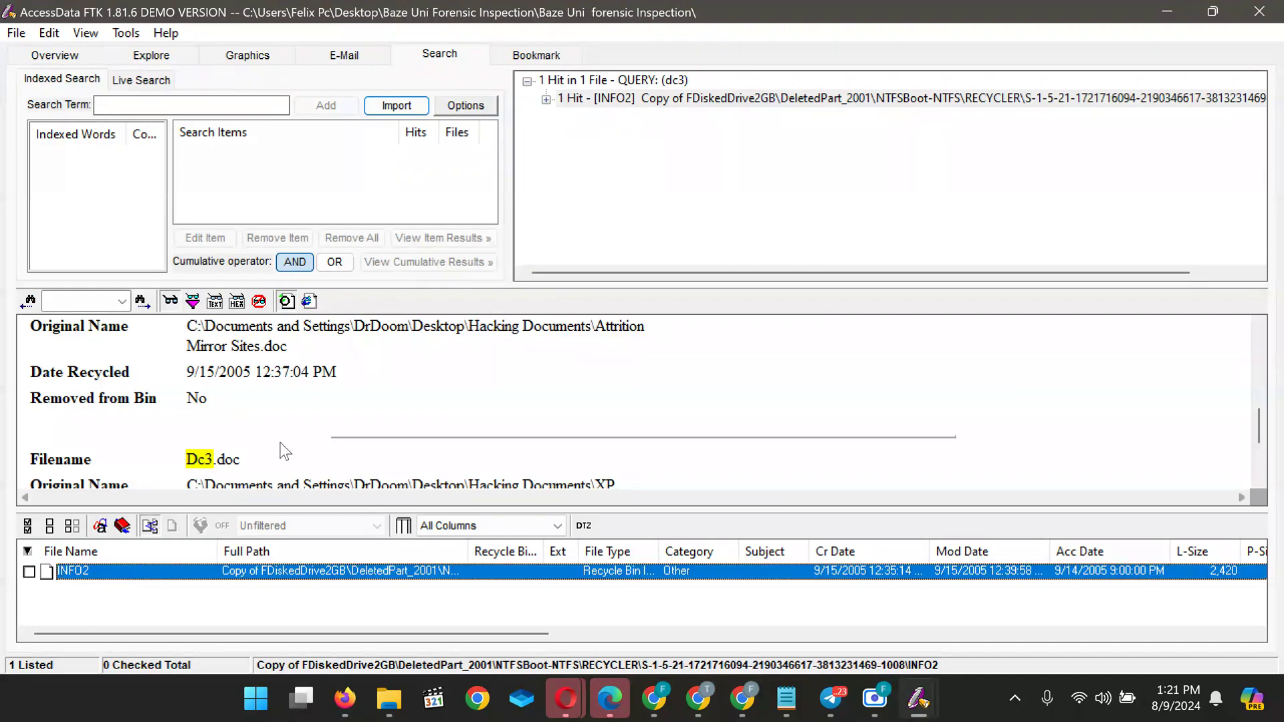
pyautogui.scroll(-3, 281, 450)
pyautogui.scroll(5, 281, 450)
pyautogui.scroll(-4, 281, 450)
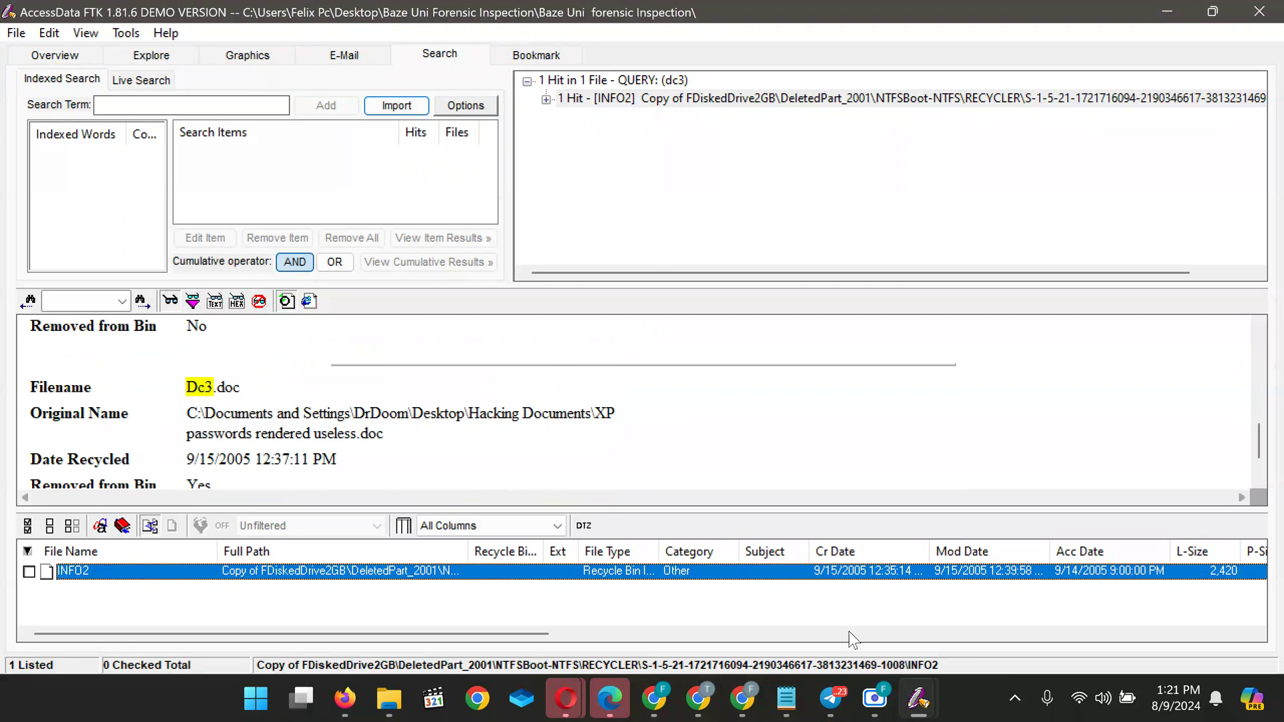
pyautogui.moveTo(698, 697)
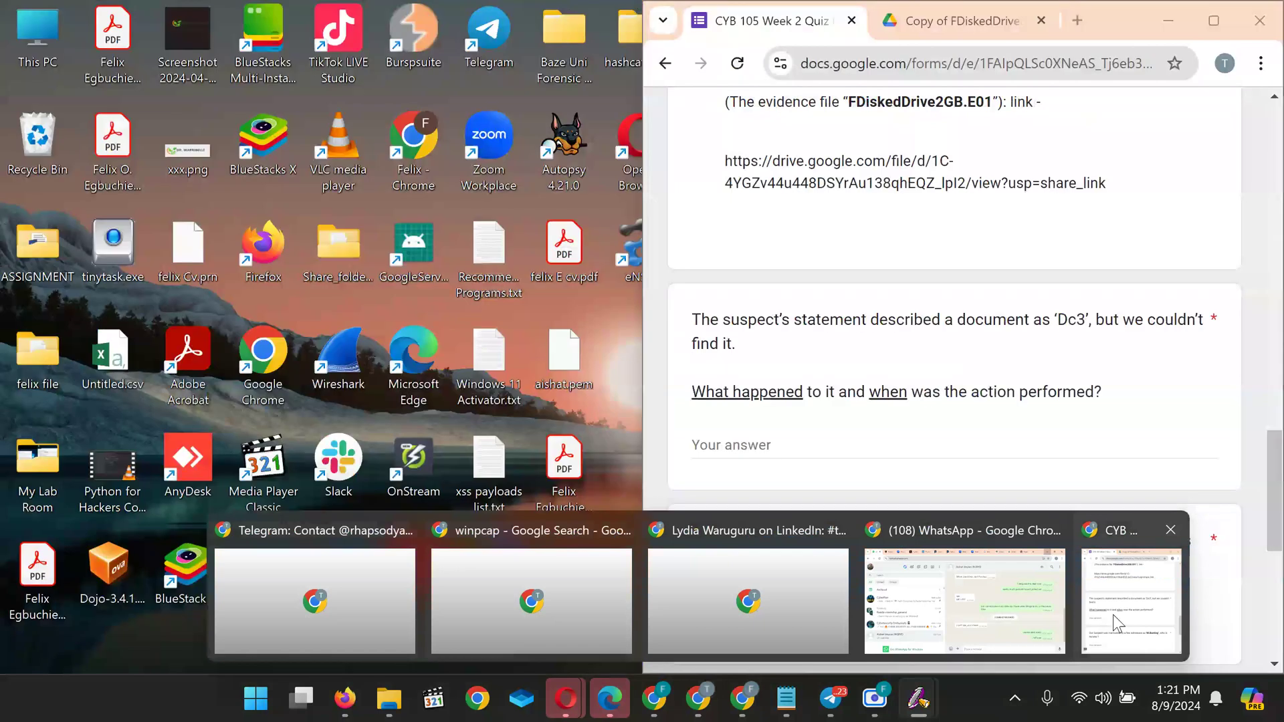
# Hide the CYB 105 quiz to check the FTK viewer, then restore the quiz beside FTK
pyautogui.click(1113, 615)
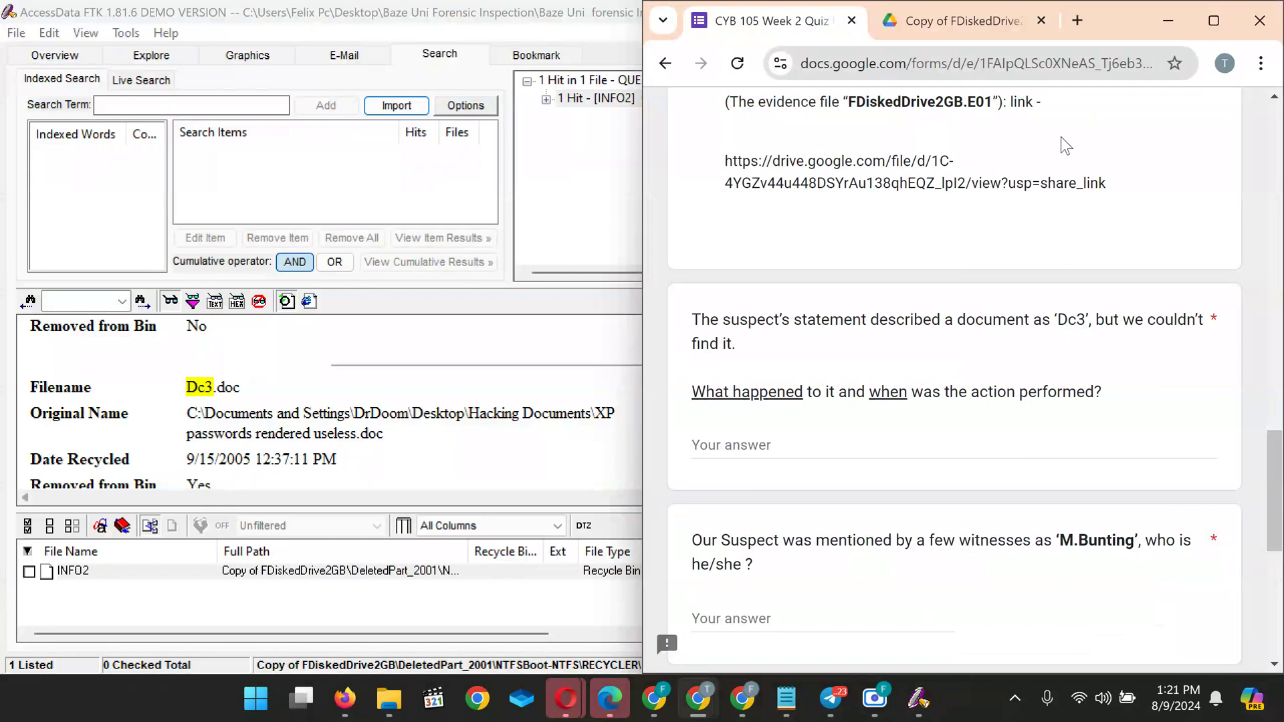
pyautogui.click(1164, 24)
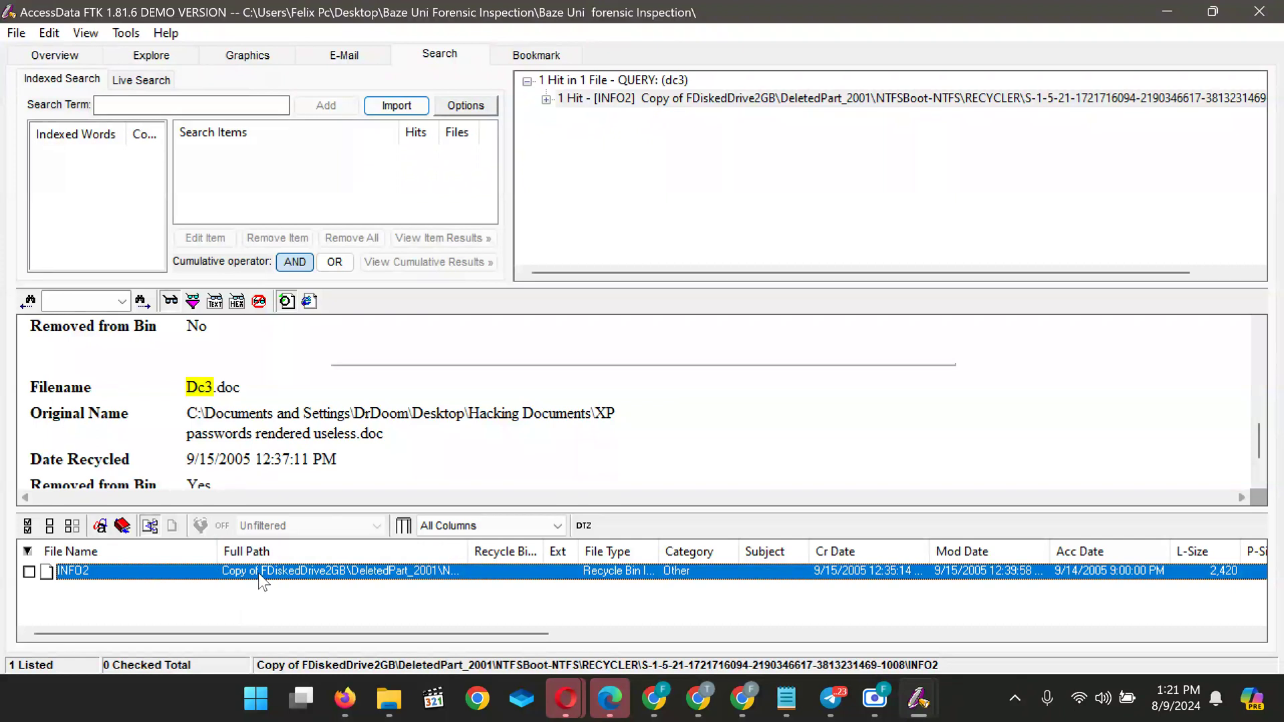
pyautogui.scroll(-1, 233, 428)
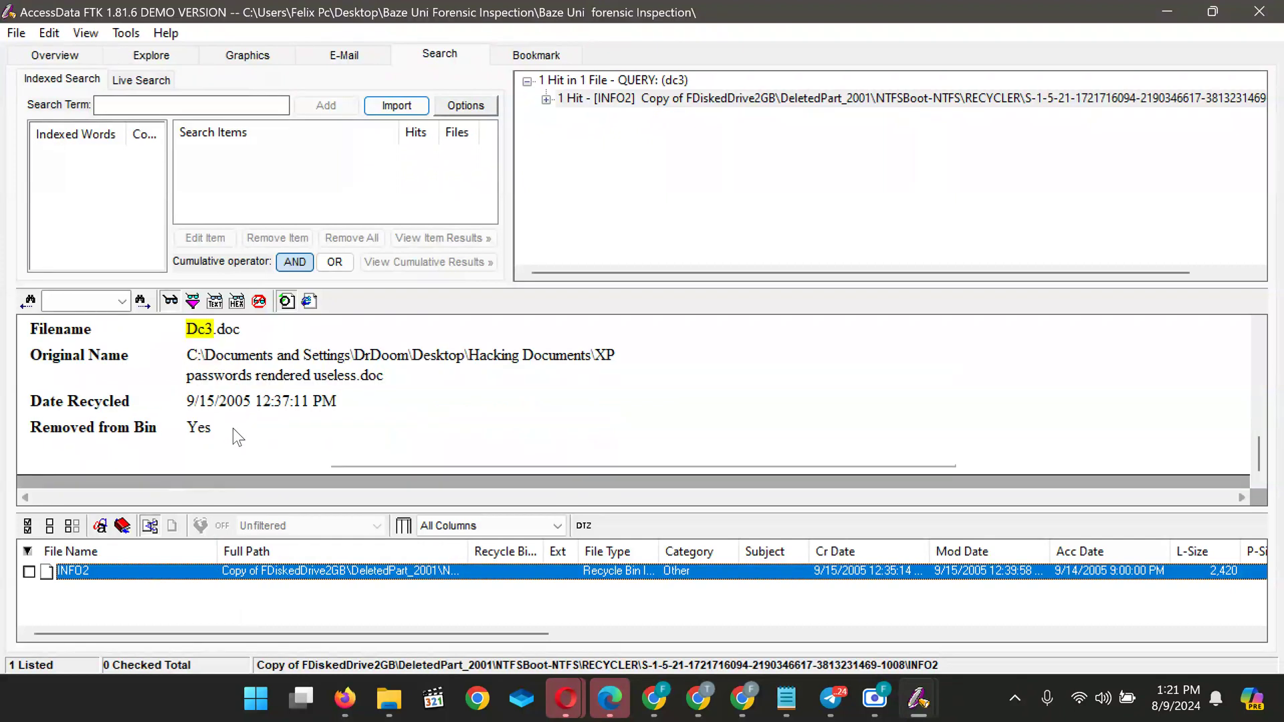
pyautogui.scroll(6, 233, 428)
pyautogui.scroll(-6, 233, 428)
pyautogui.scroll(6, 232, 428)
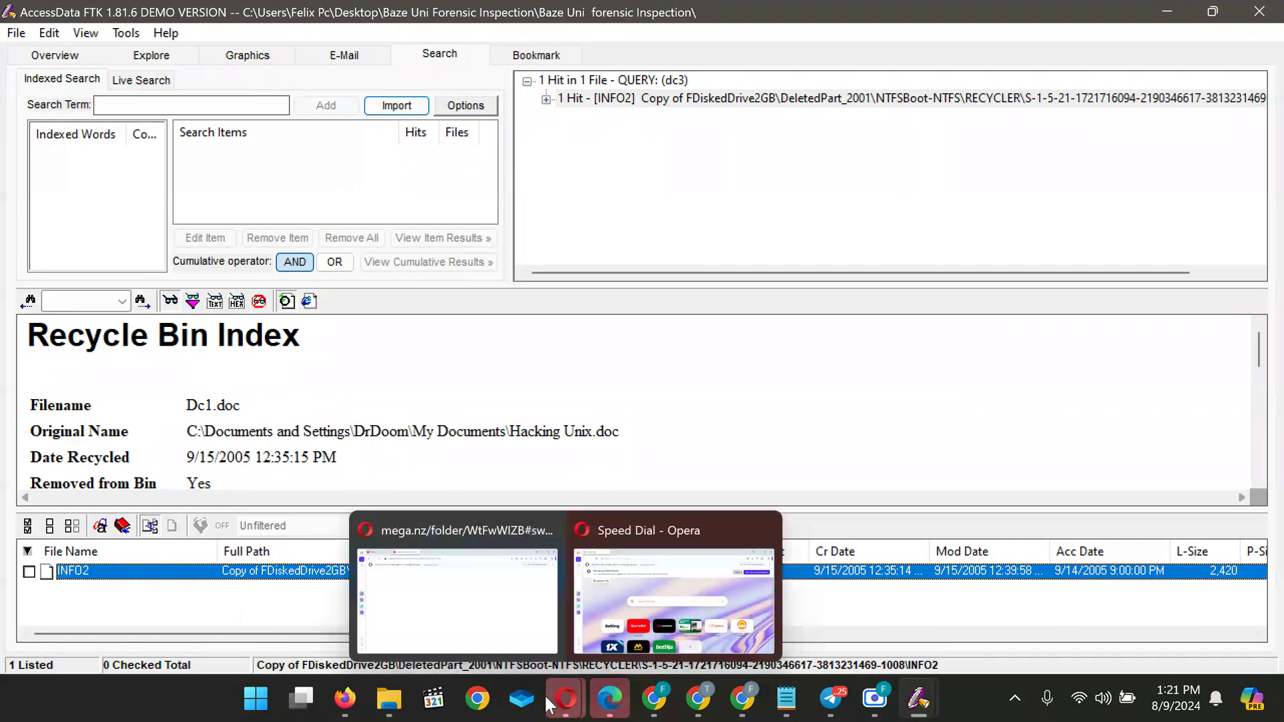
pyautogui.moveTo(741, 702)
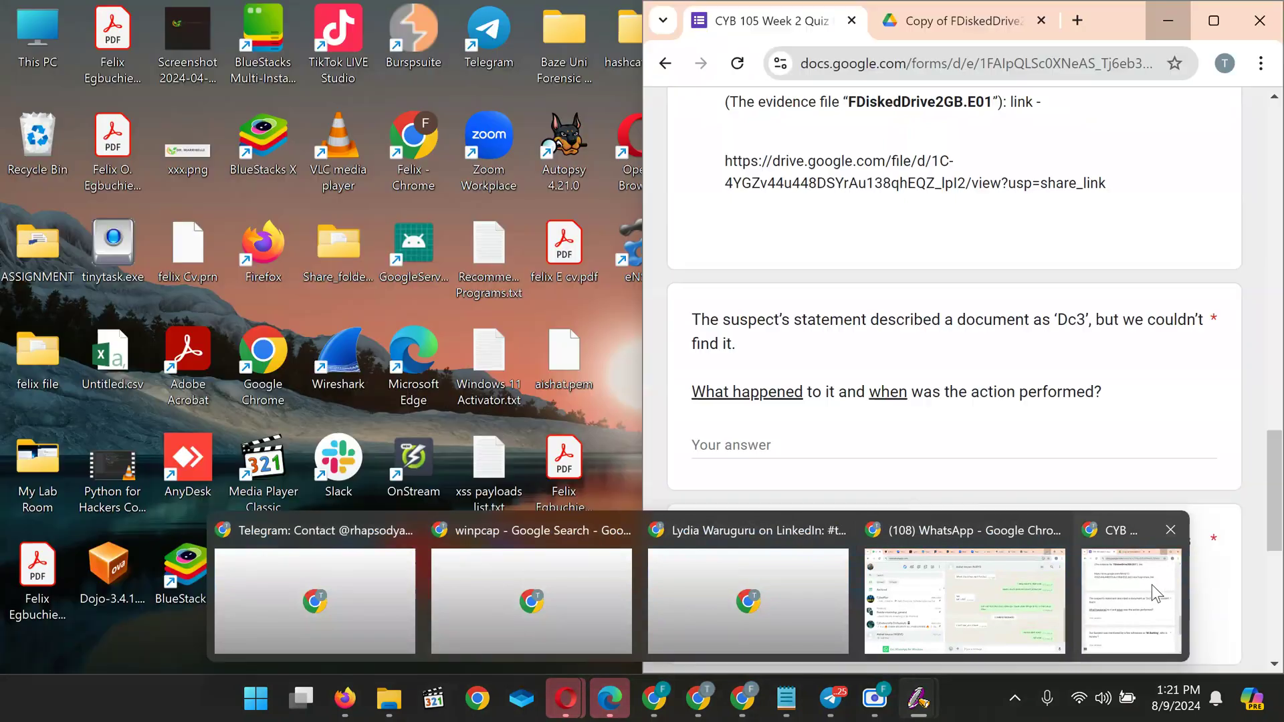
pyautogui.click(1152, 585)
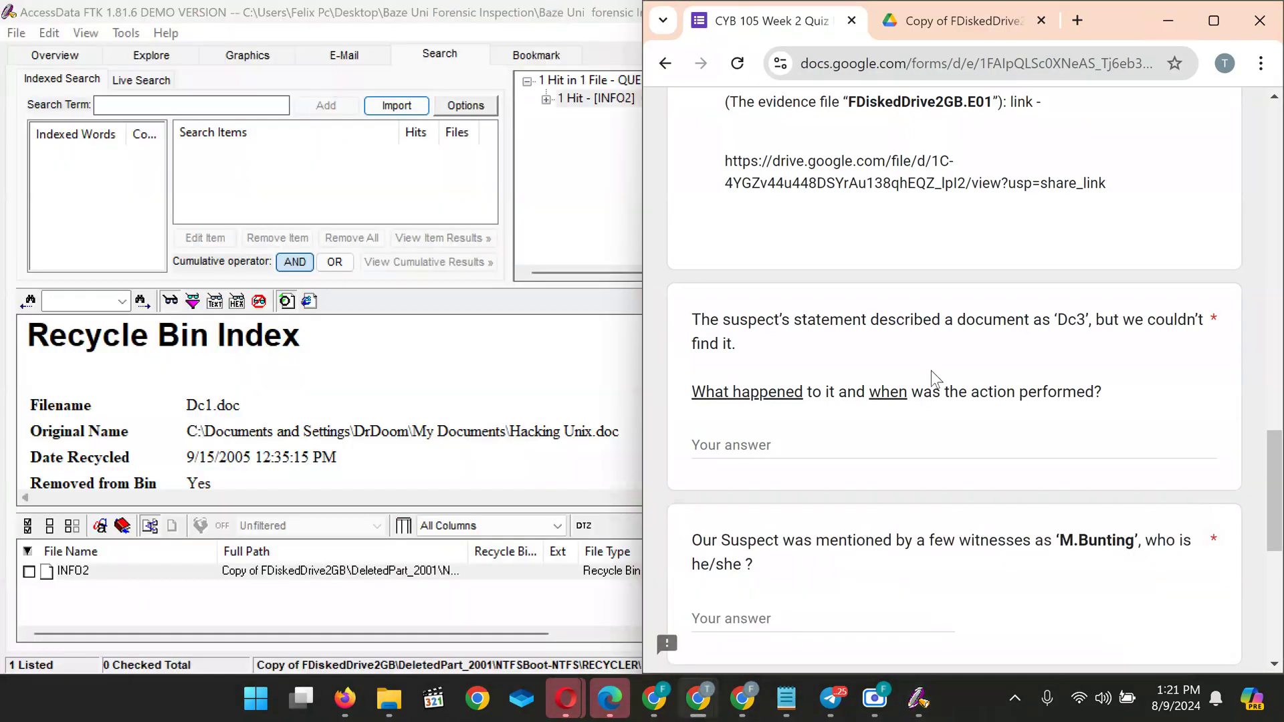
# Bring FTK's case window back over Chrome, showing the Dc1.doc INFO2 record
pyautogui.click(334, 400)
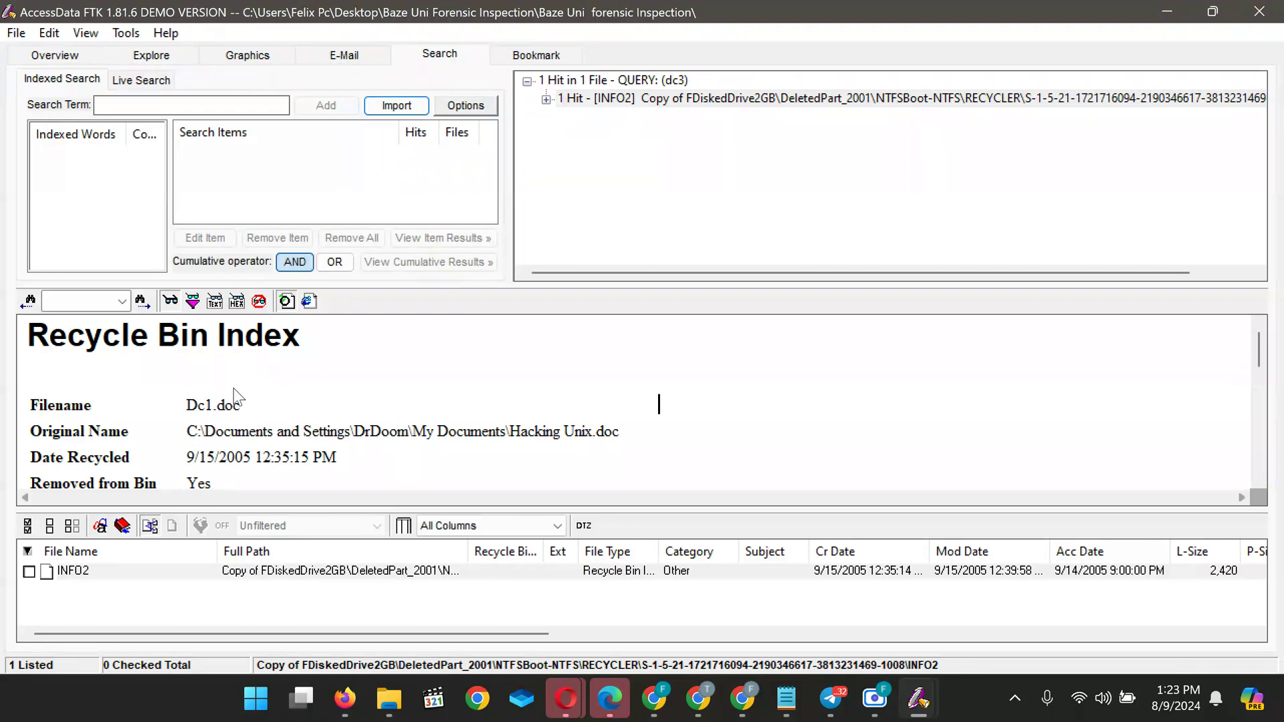
# Scroll through the Recycle Bin Index viewer's Dc1, Dc2 and Dc3 entries
pyautogui.scroll(-5, 199, 415)
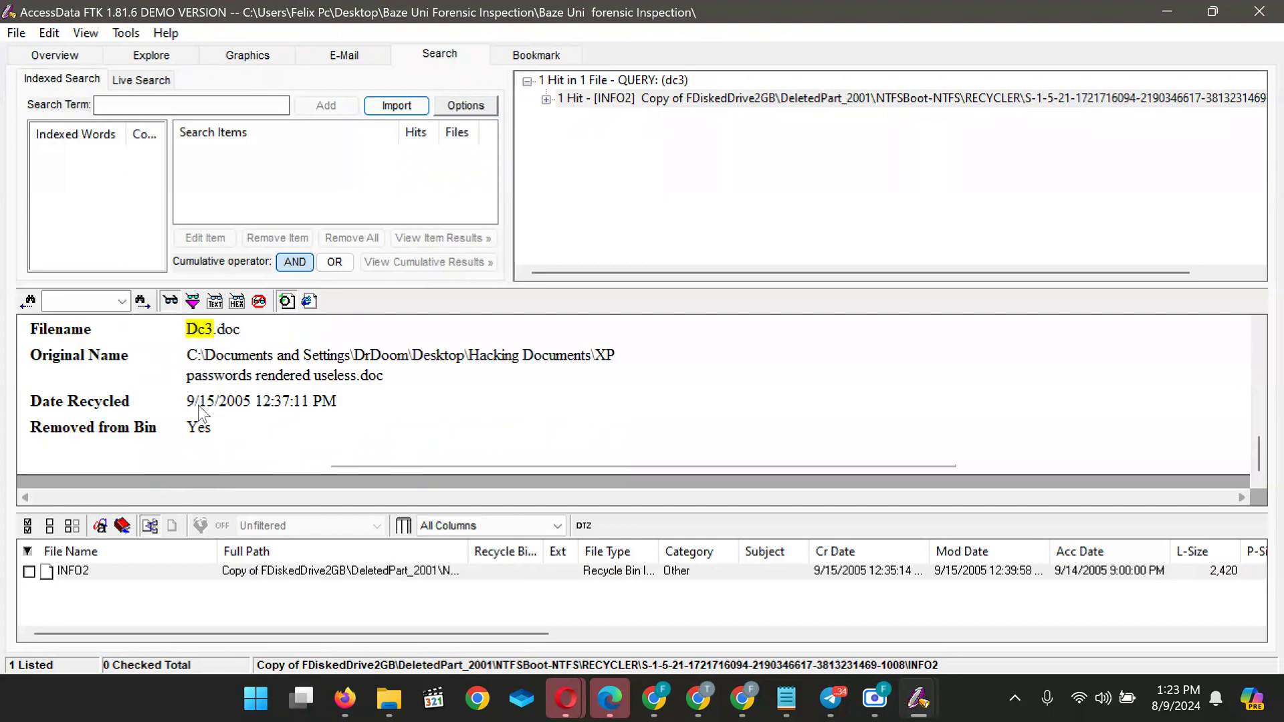
pyautogui.scroll(5, 196, 404)
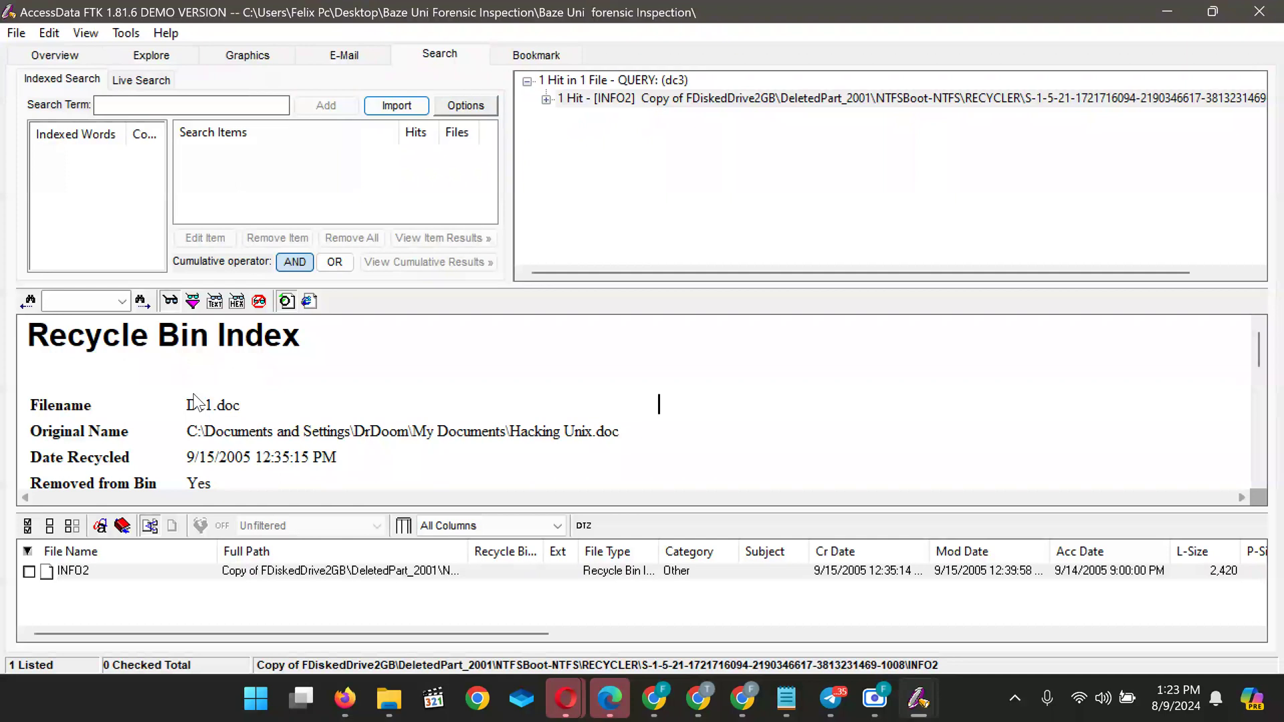
pyautogui.scroll(-5, 196, 402)
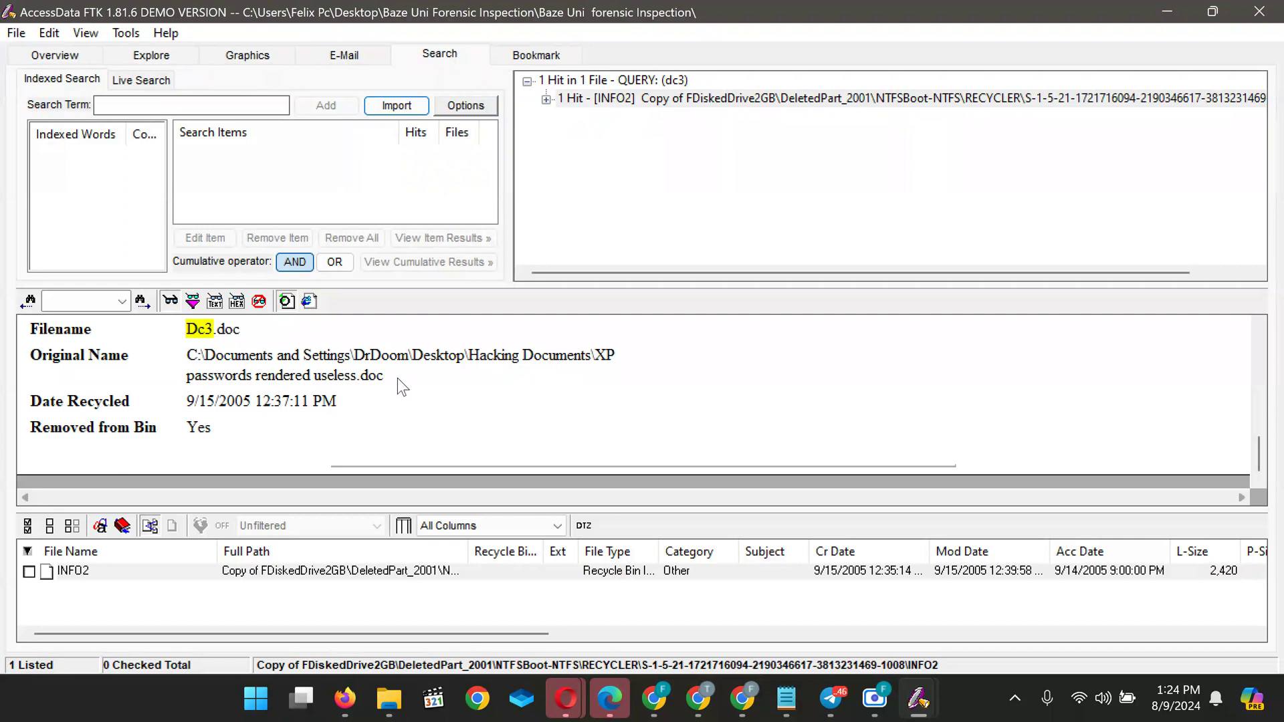
pyautogui.scroll(5, 398, 378)
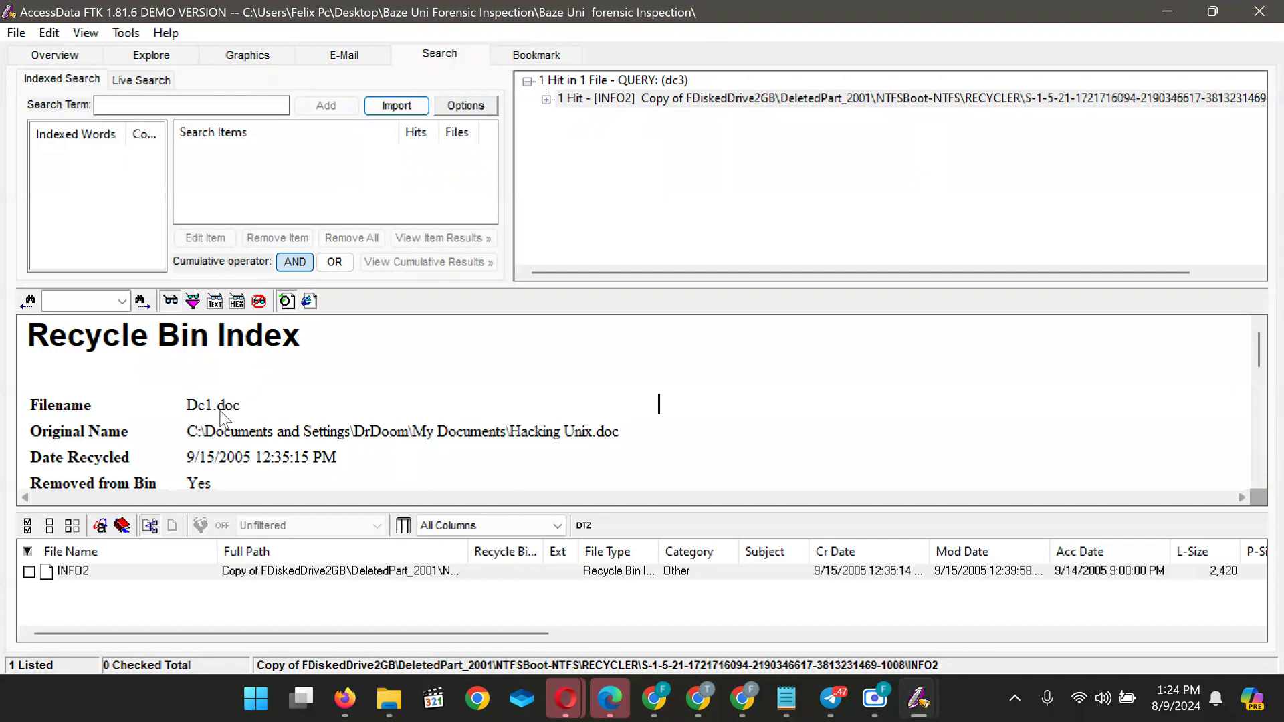
pyautogui.scroll(-5, 224, 419)
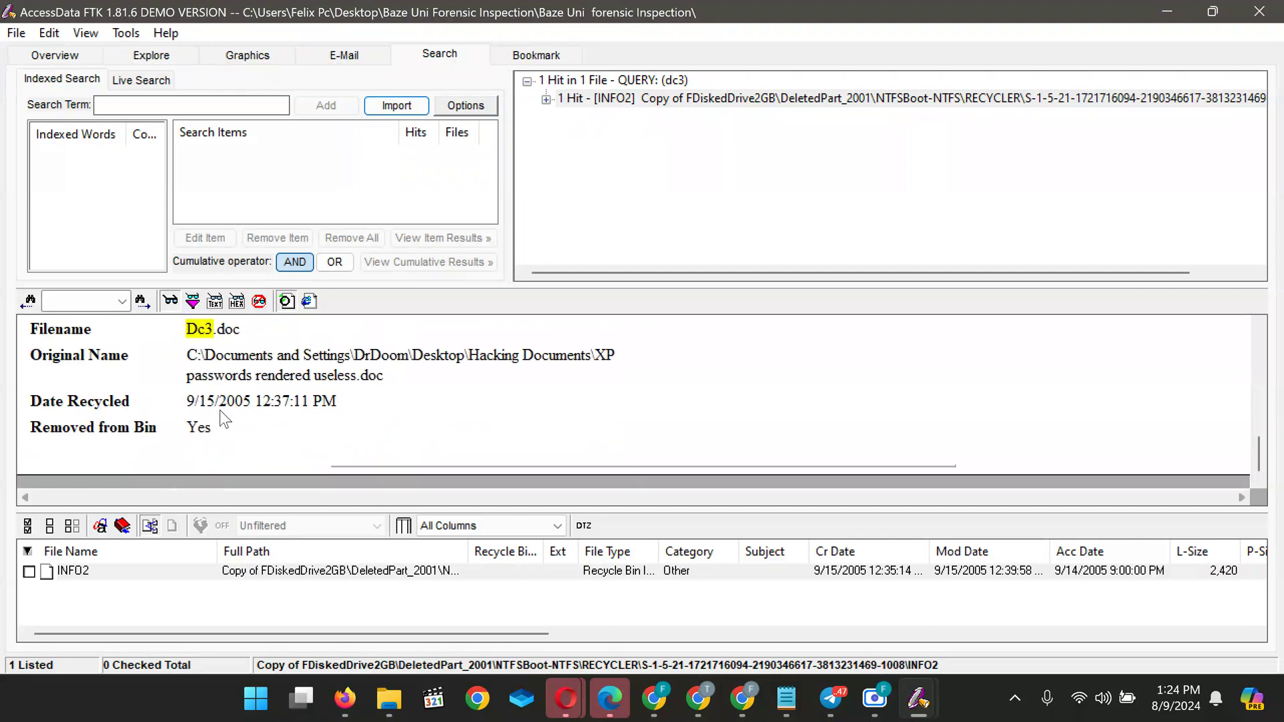
pyautogui.scroll(5, 224, 419)
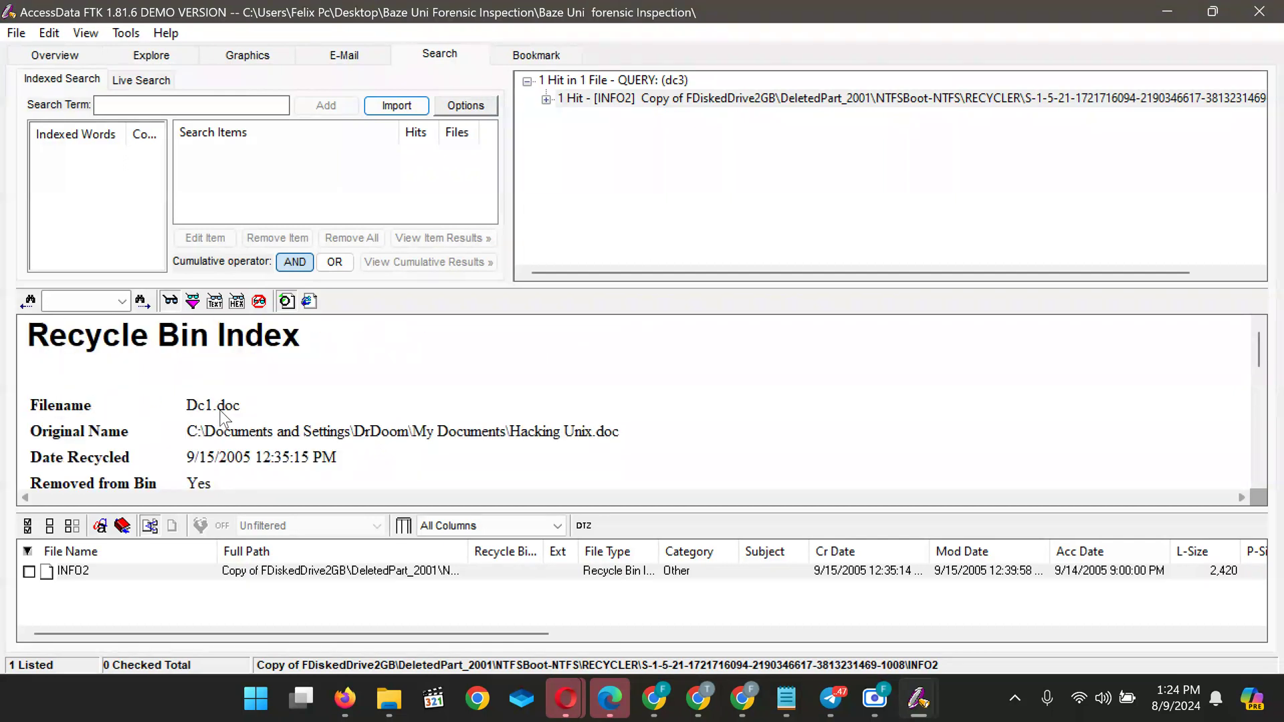
pyautogui.scroll(-1, 224, 419)
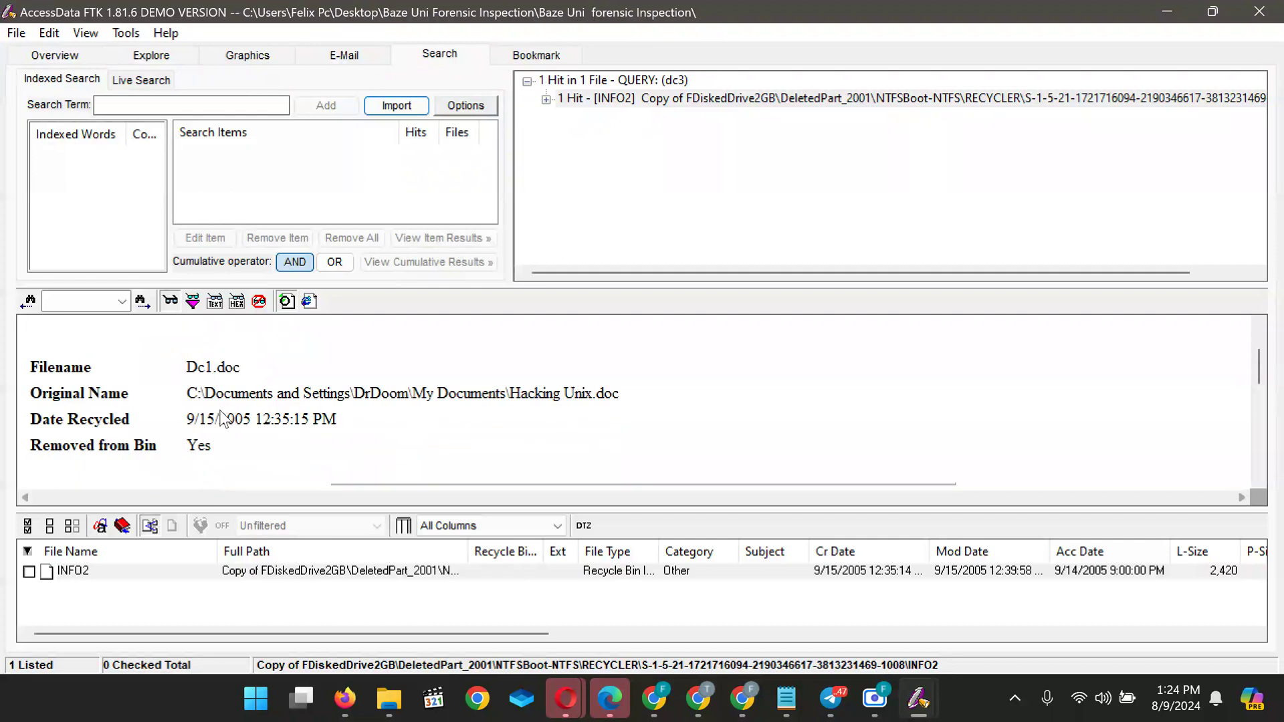
pyautogui.scroll(-3, 224, 418)
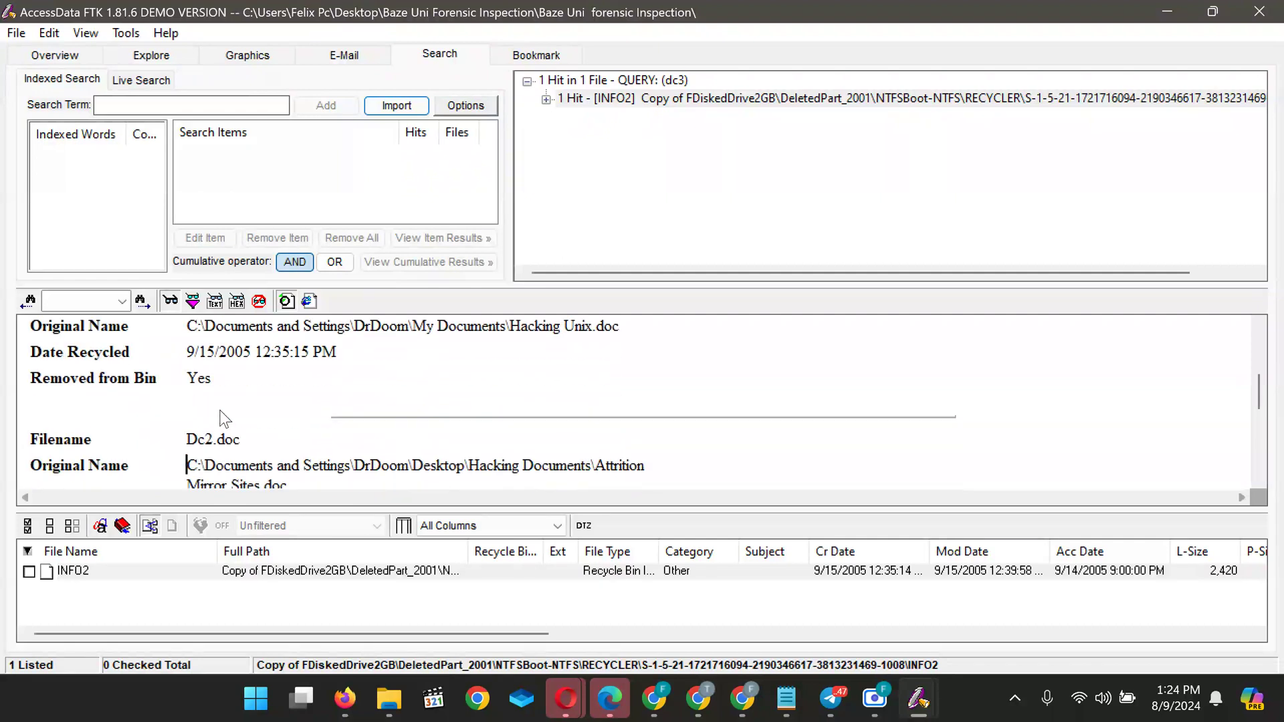
pyautogui.scroll(-1, 224, 419)
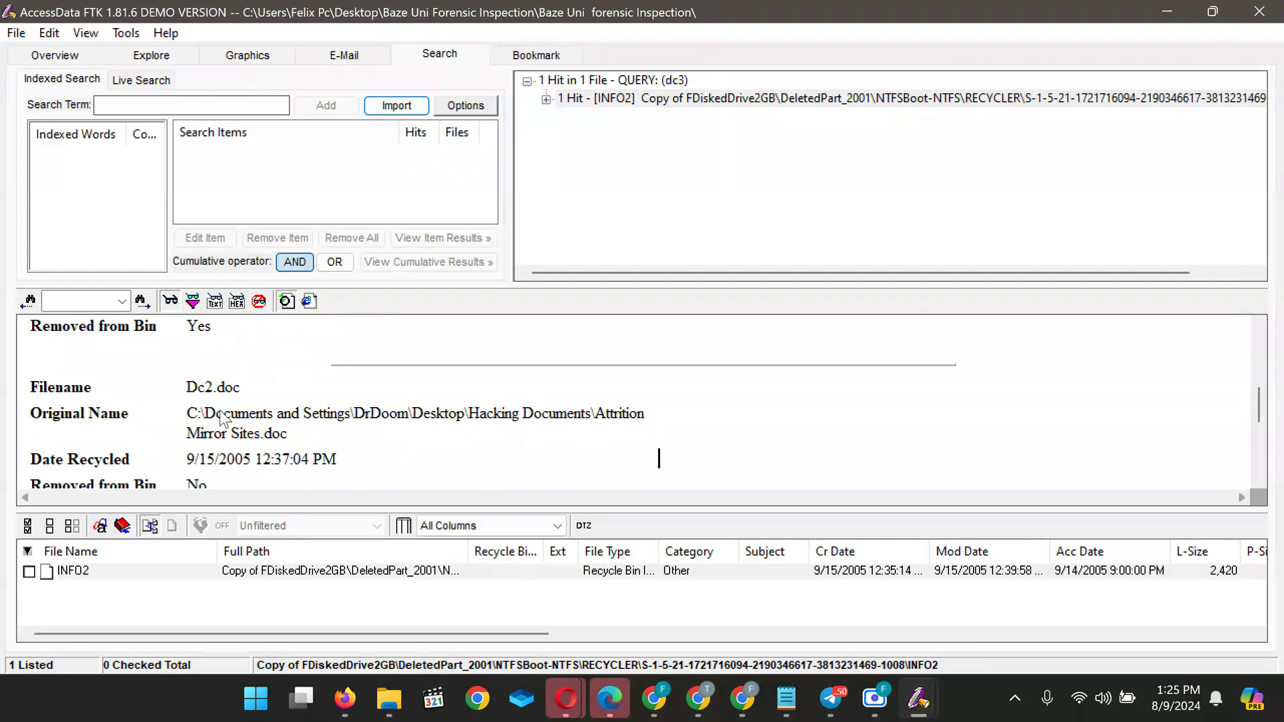
# Step down to Dc3.doc's record, recycled 9/15/2005 12:37:11 PM
pyautogui.press('Down')
pyautogui.press('Down')
pyautogui.press('Down')
pyautogui.press('Down')
pyautogui.press('Down')
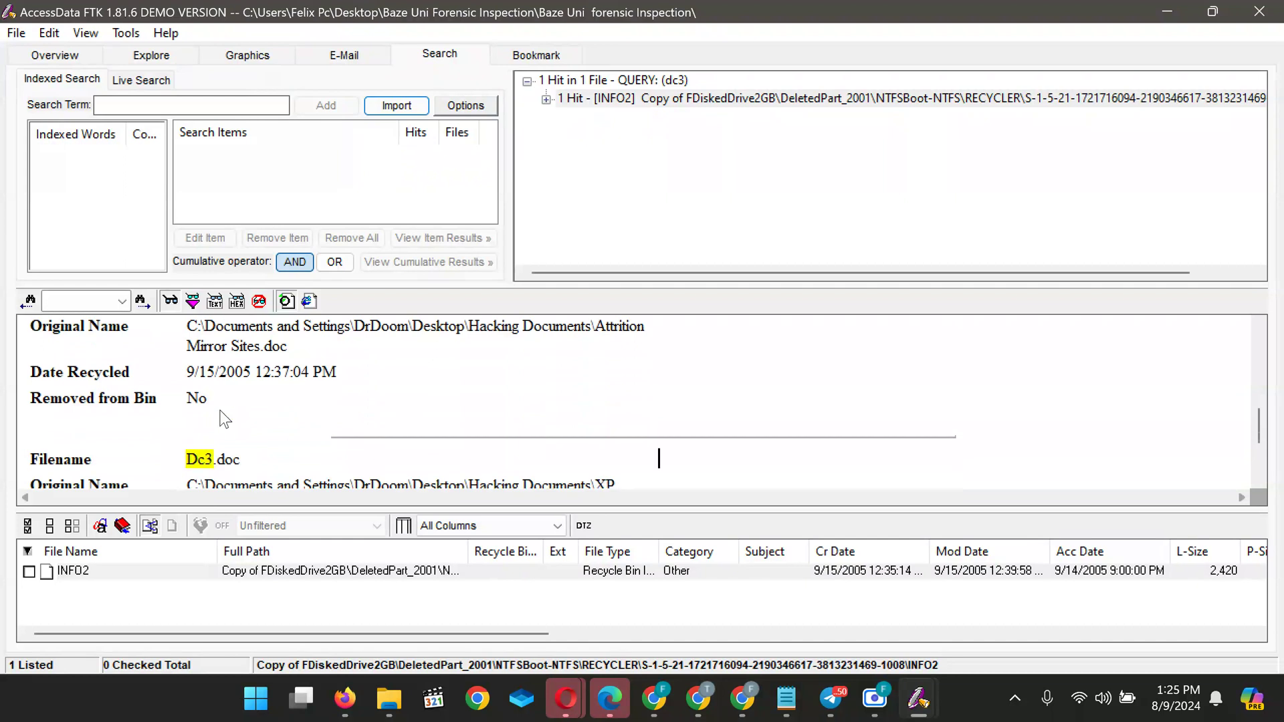
pyautogui.press('Down')
pyautogui.press('Down')
pyautogui.press('Down')
pyautogui.press('Down')
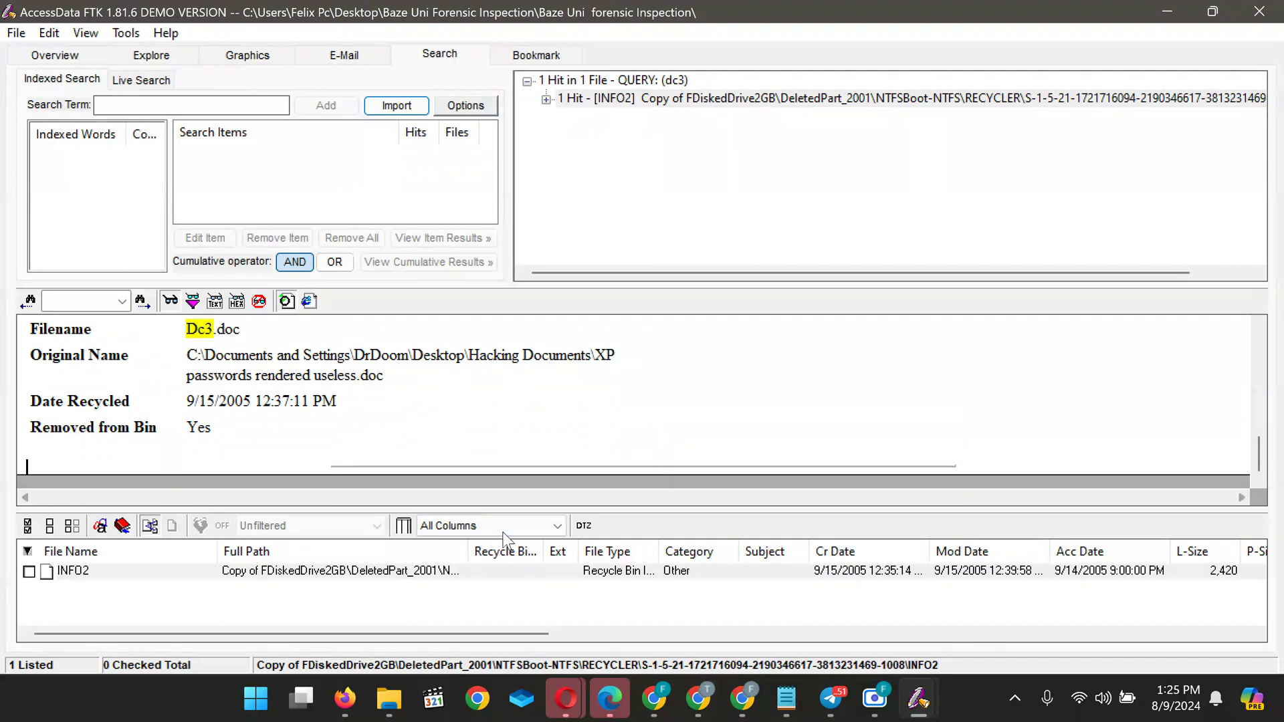
pyautogui.moveTo(723, 713)
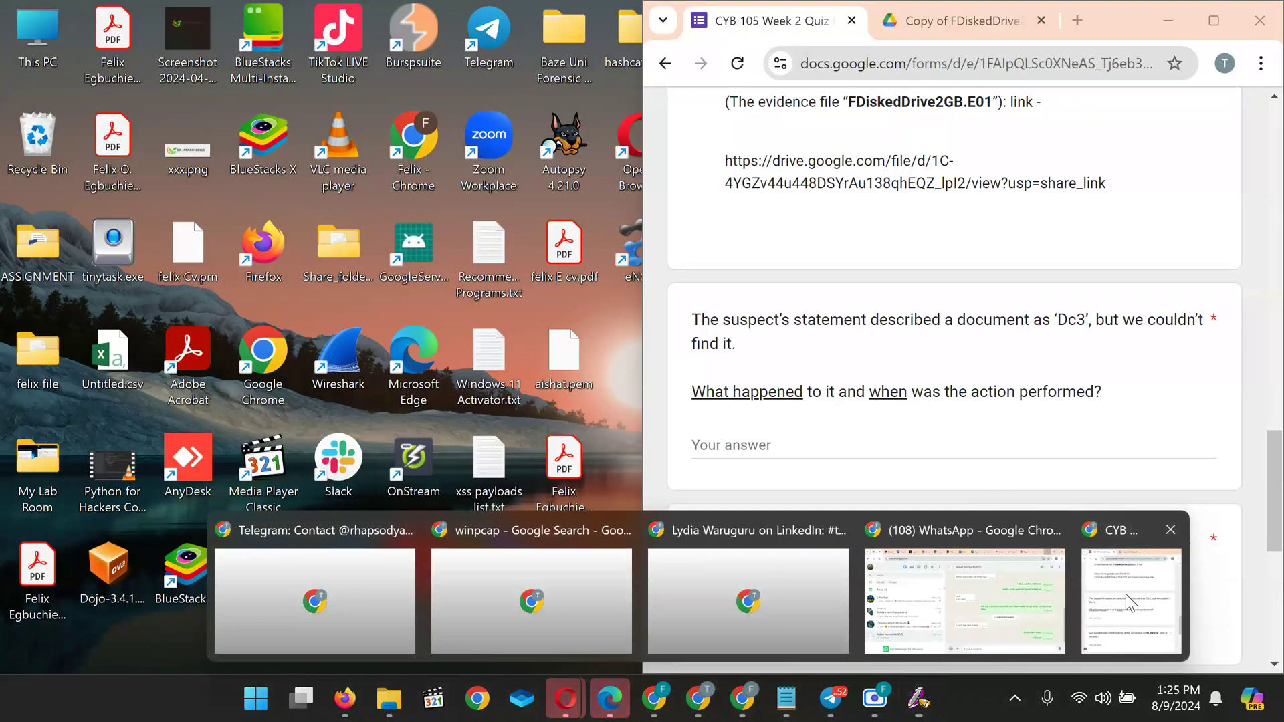
# Select and copy Dc3.doc's Date Recycled value, 9/15/2005 12:37:11 PM, in FTK
pyautogui.click(1125, 594)
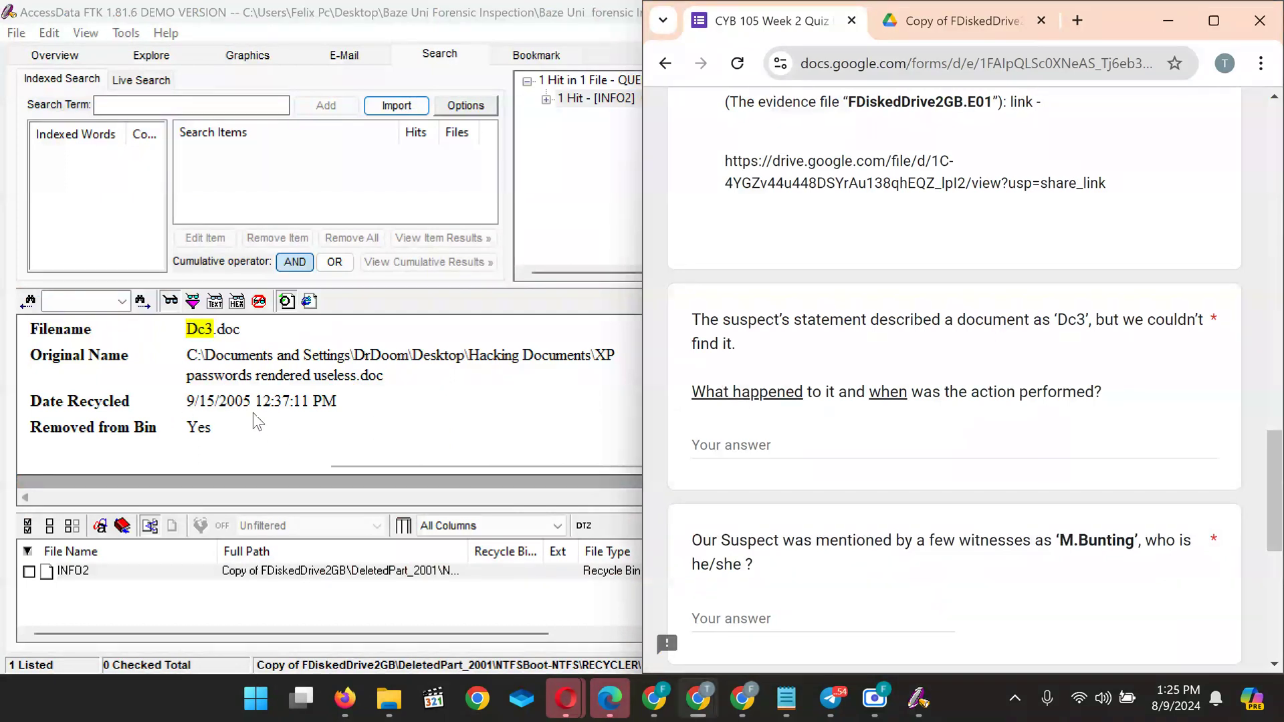
pyautogui.click(227, 436)
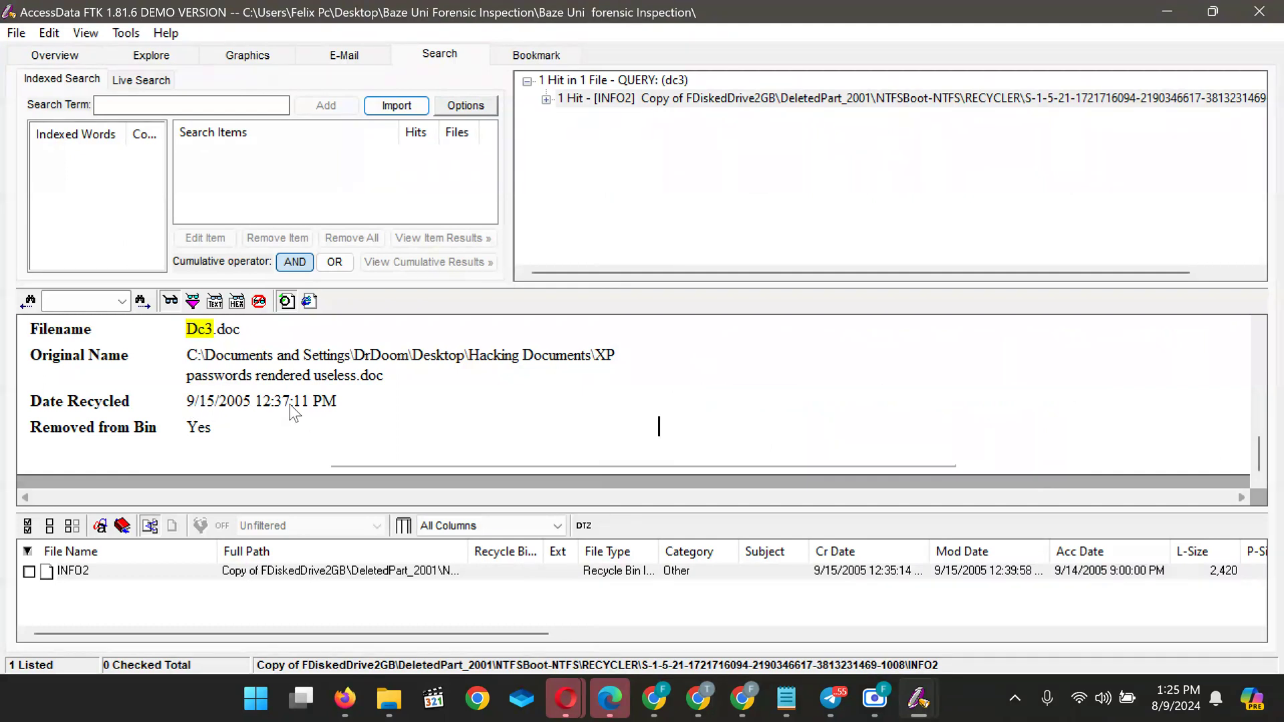
pyautogui.moveTo(344, 401); pyautogui.dragTo(185, 403)
pyautogui.hotkey('ctrl', 'c')
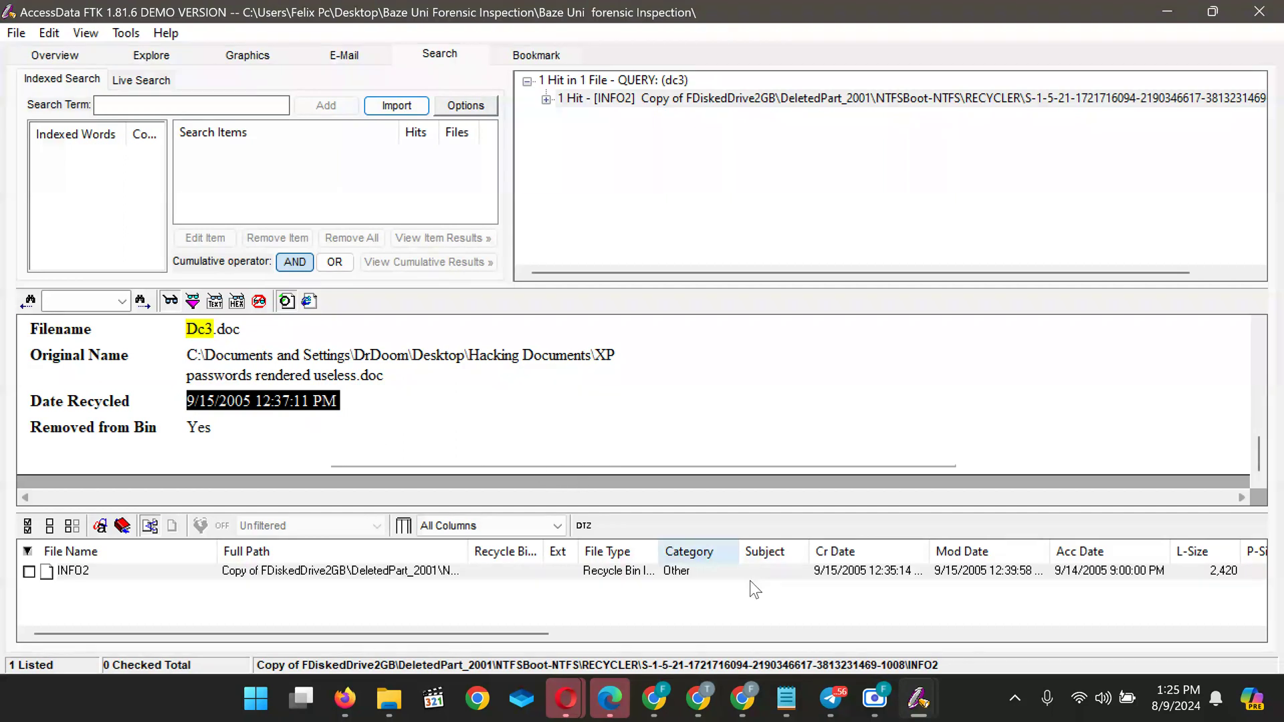
pyautogui.moveTo(701, 699)
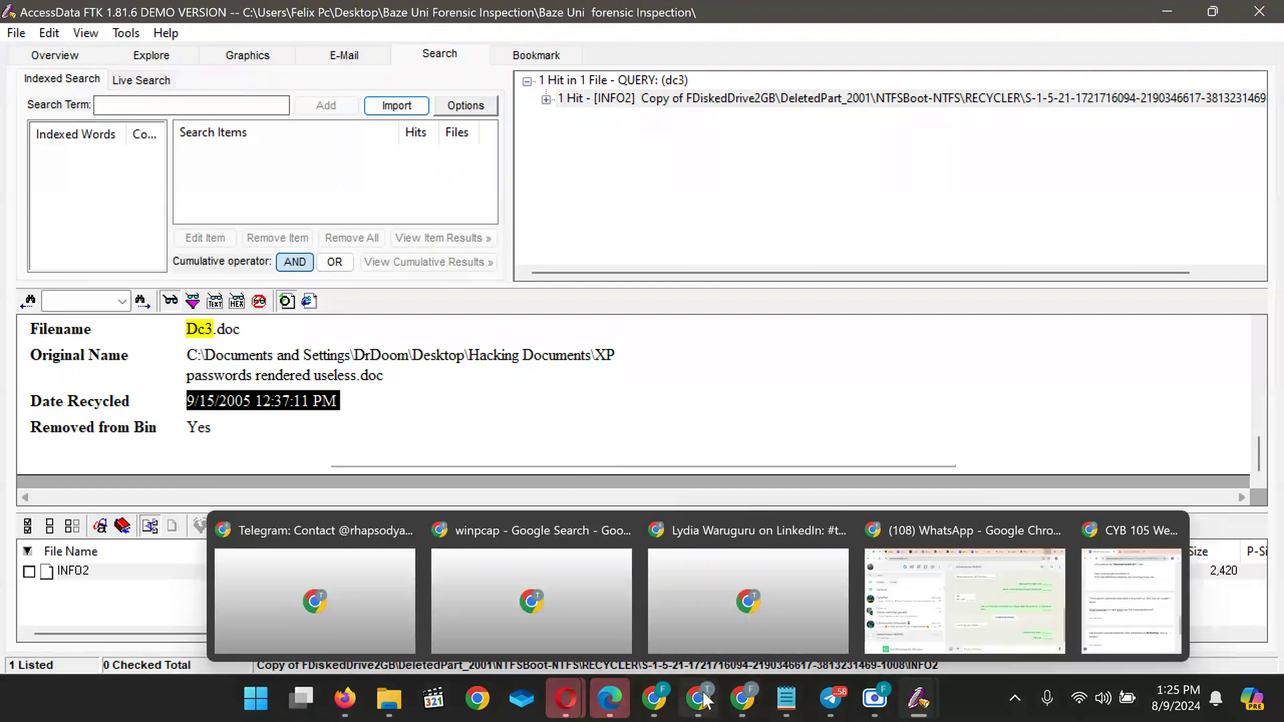
# Answer the Dc3 question 'He deleted from the recycle bin at' with the pasted date
pyautogui.click(1130, 559)
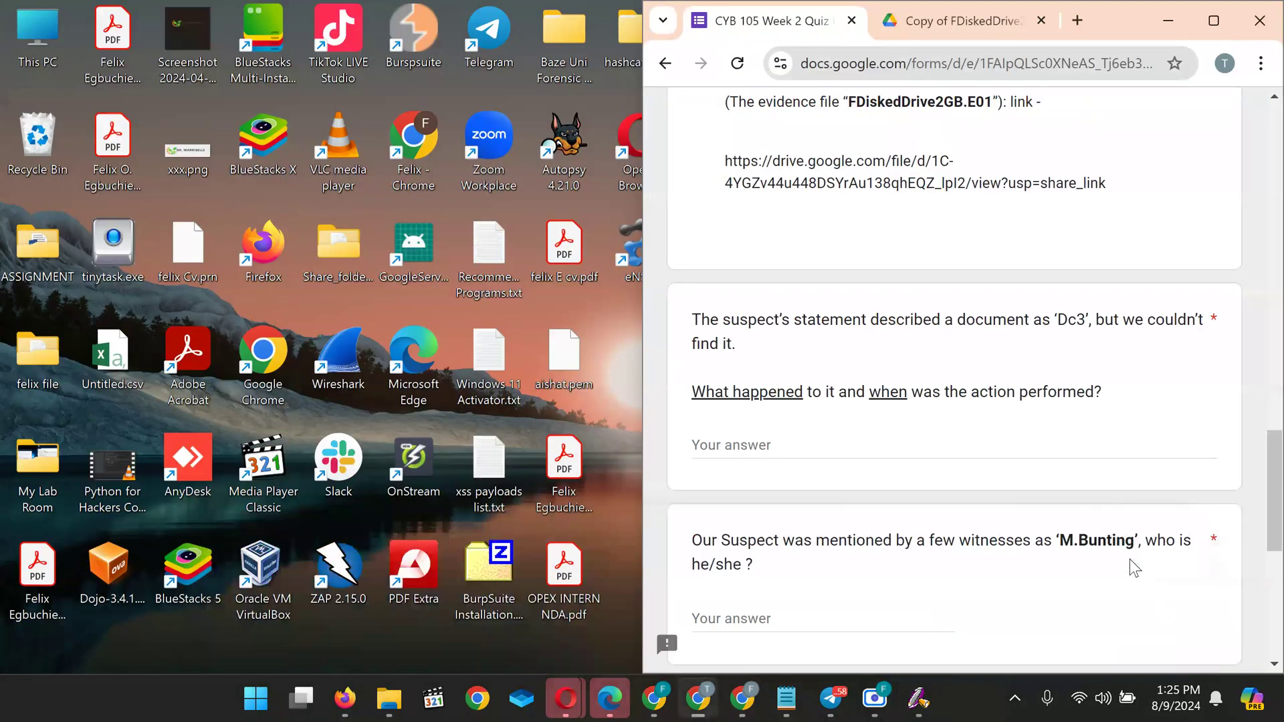
pyautogui.click(836, 446)
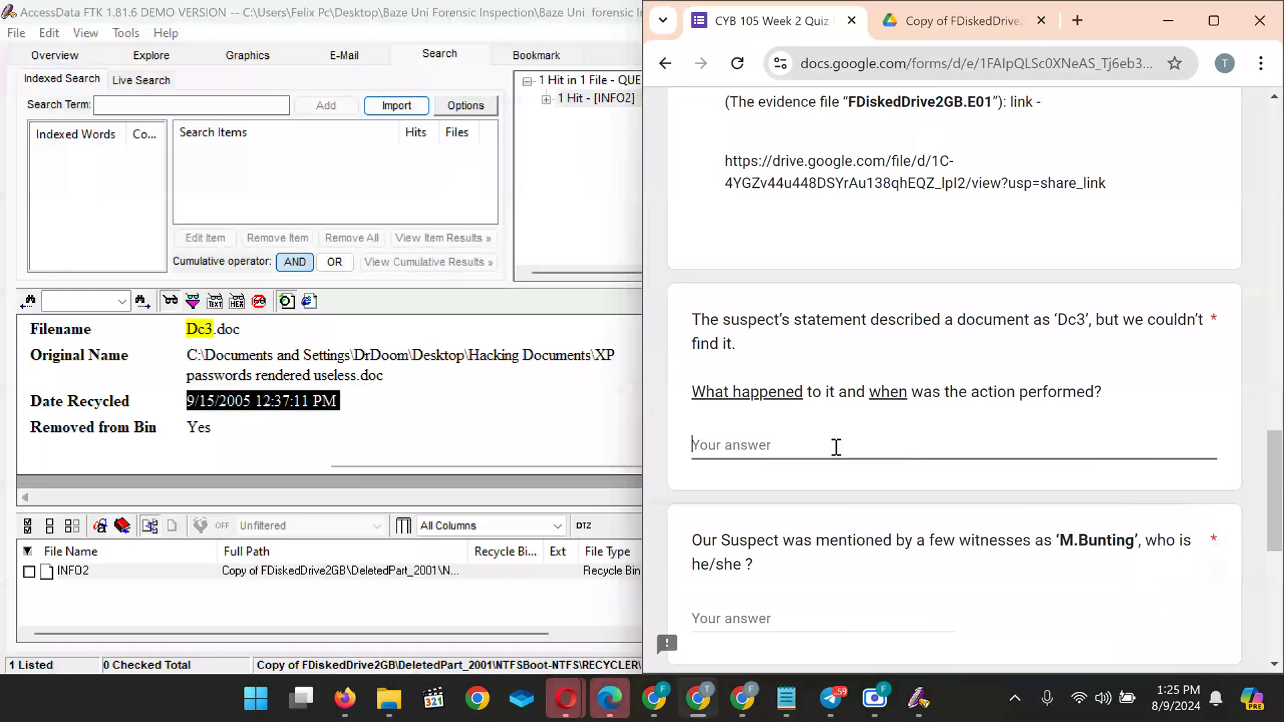
pyautogui.write('He deleted from the recycle bin ')
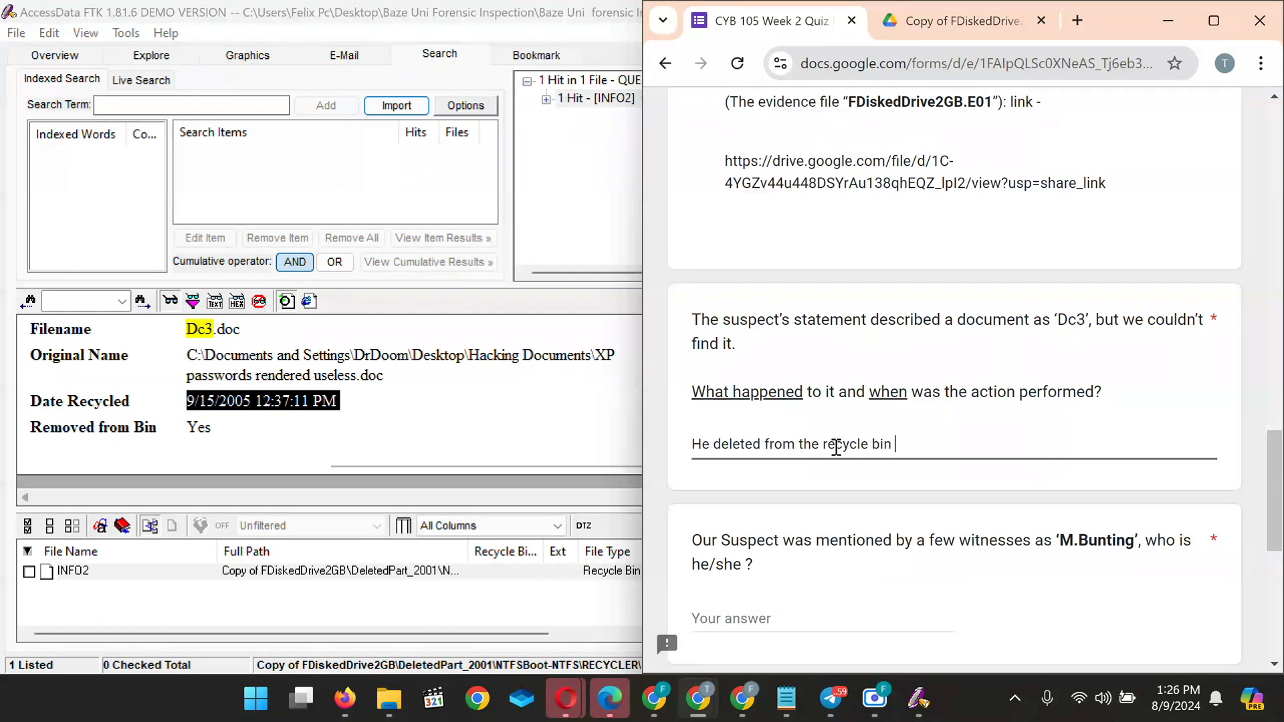
pyautogui.write('at')
pyautogui.press('BackSpace')
pyautogui.press('BackSpace')
pyautogui.write('at')
pyautogui.hotkey('ctrl', 'v')
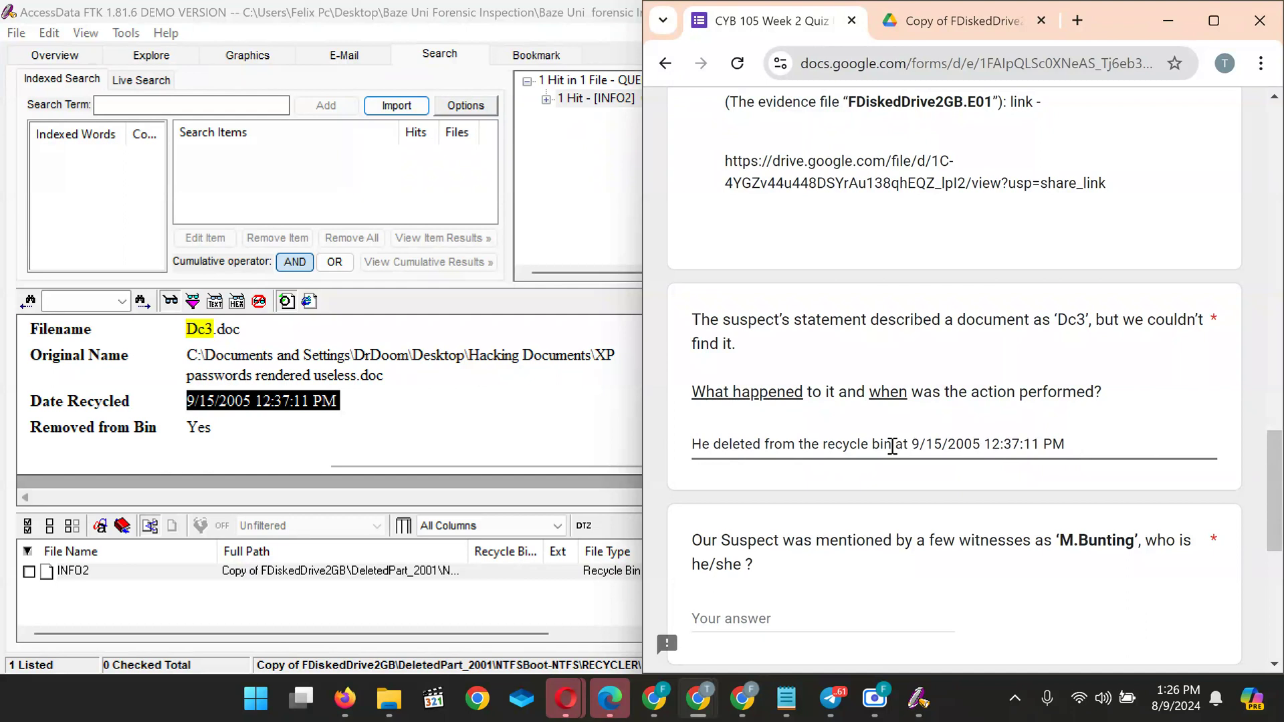
# Edit the Dc3 answer, removing the phrase 'from the recycle bin at'
pyautogui.moveTo(891, 445); pyautogui.dragTo(770, 448)
pyautogui.click(770, 448)
pyautogui.write('it')
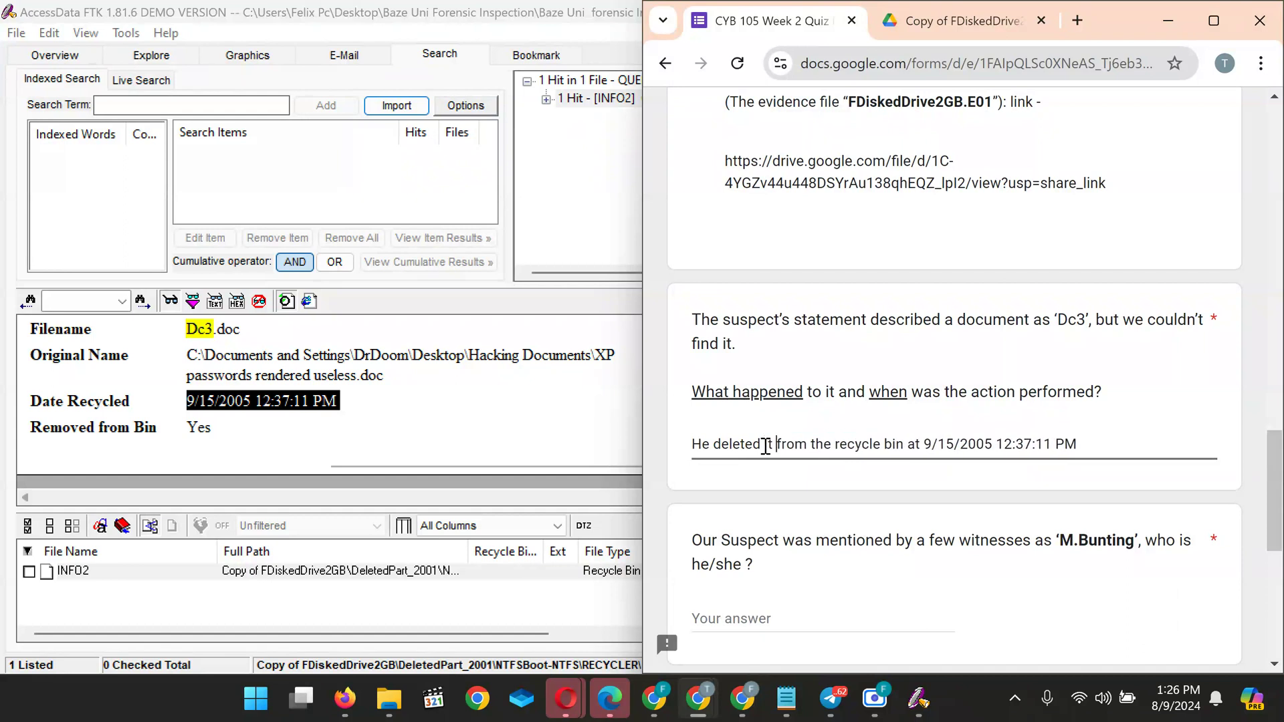
pyautogui.hotkey('shift', 'Right')
pyautogui.hotkey('shift', 'Right')
pyautogui.hotkey('shift', 'Right')
pyautogui.hotkey('shift', 'Right')
pyautogui.hotkey('shift', 'Right')
pyautogui.hotkey('shift', 'Right')
pyautogui.hotkey('shift', 'Right')
pyautogui.hotkey('shift', 'Right')
pyautogui.hotkey('shift', 'Right')
pyautogui.hotkey('shift', 'Right')
pyautogui.hotkey('shift', 'Right')
pyautogui.hotkey('shift', 'Right')
pyautogui.hotkey('shift', 'Right')
pyautogui.hotkey('shift', 'Right')
pyautogui.hotkey('shift', 'Right')
pyautogui.hotkey('shift', 'Right')
pyautogui.hotkey('shift', 'Right')
pyautogui.hotkey('shift', 'Right')
pyautogui.hotkey('shift', 'Right')
pyautogui.hotkey('shift', 'Right')
pyautogui.hotkey('shift', 'Right')
pyautogui.hotkey('shift', 'Right')
pyautogui.hotkey('shift', 'Right')
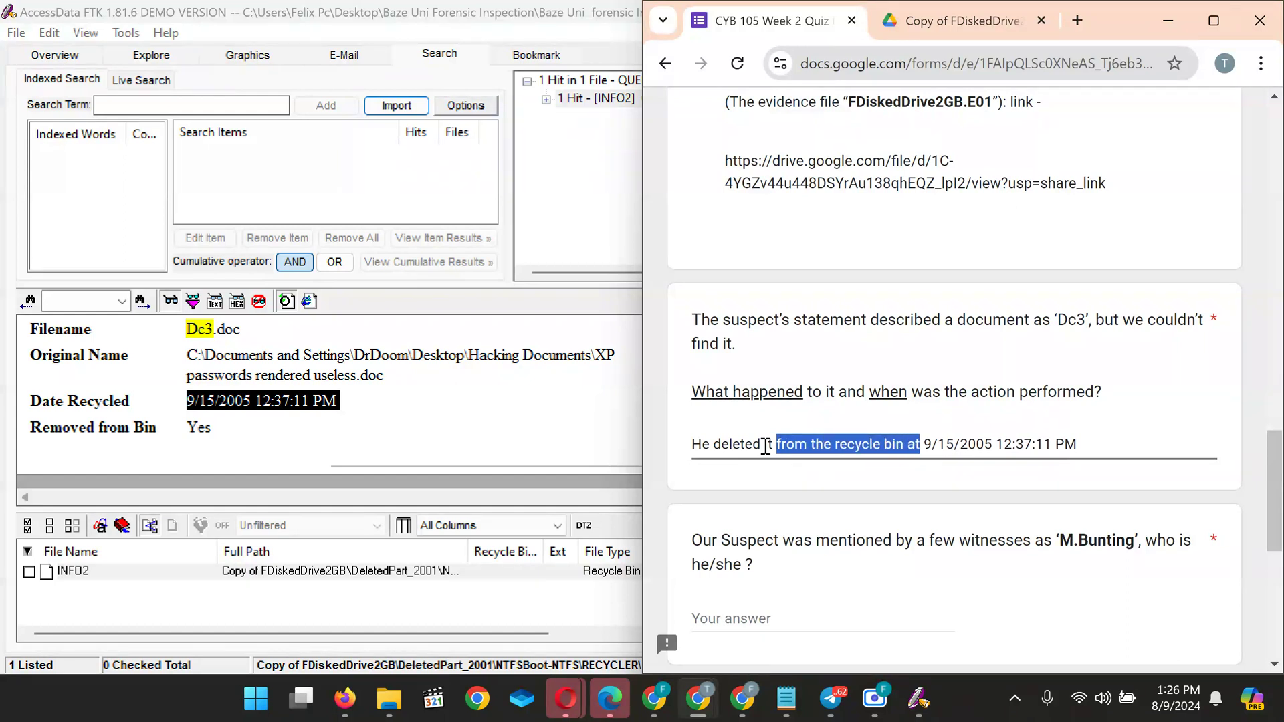
pyautogui.press('BackSpace')
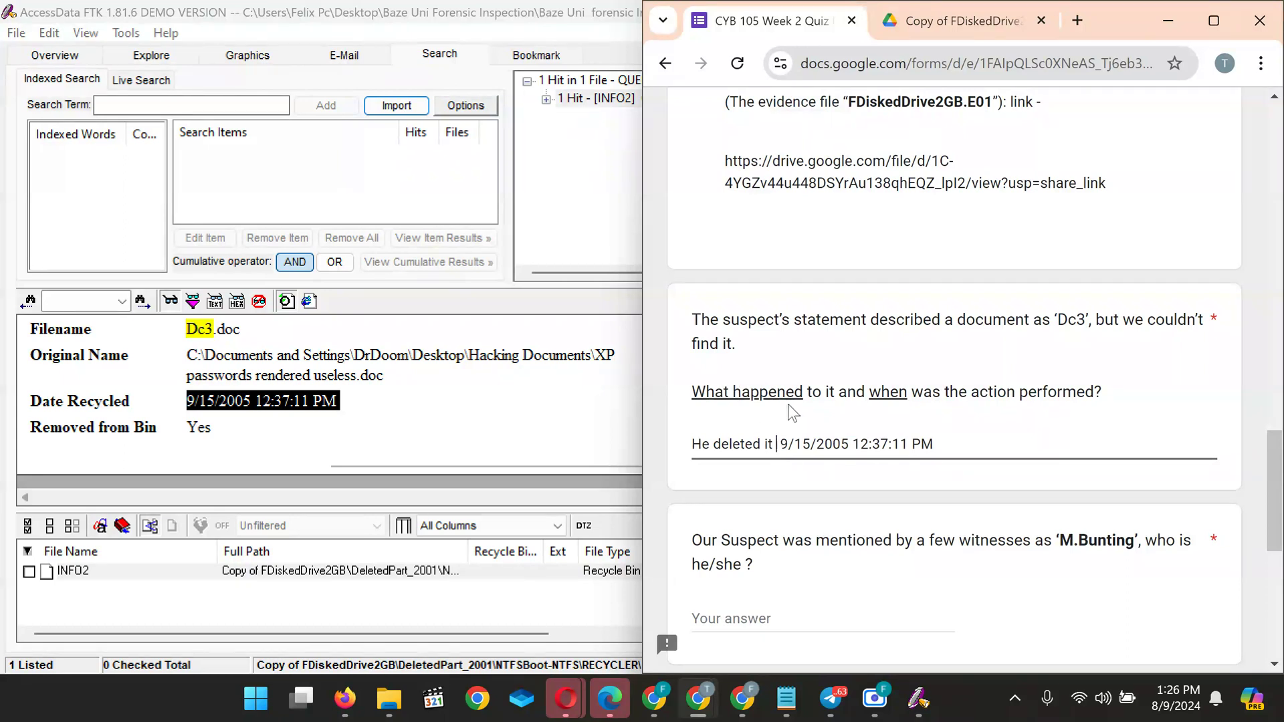
# Replace 'He' with 'it was', restore 'from the recycle bin at' and delete the stray 'it'
pyautogui.click(710, 449)
pyautogui.press('BackSpace')
pyautogui.press('BackSpace')
pyautogui.write('it was')
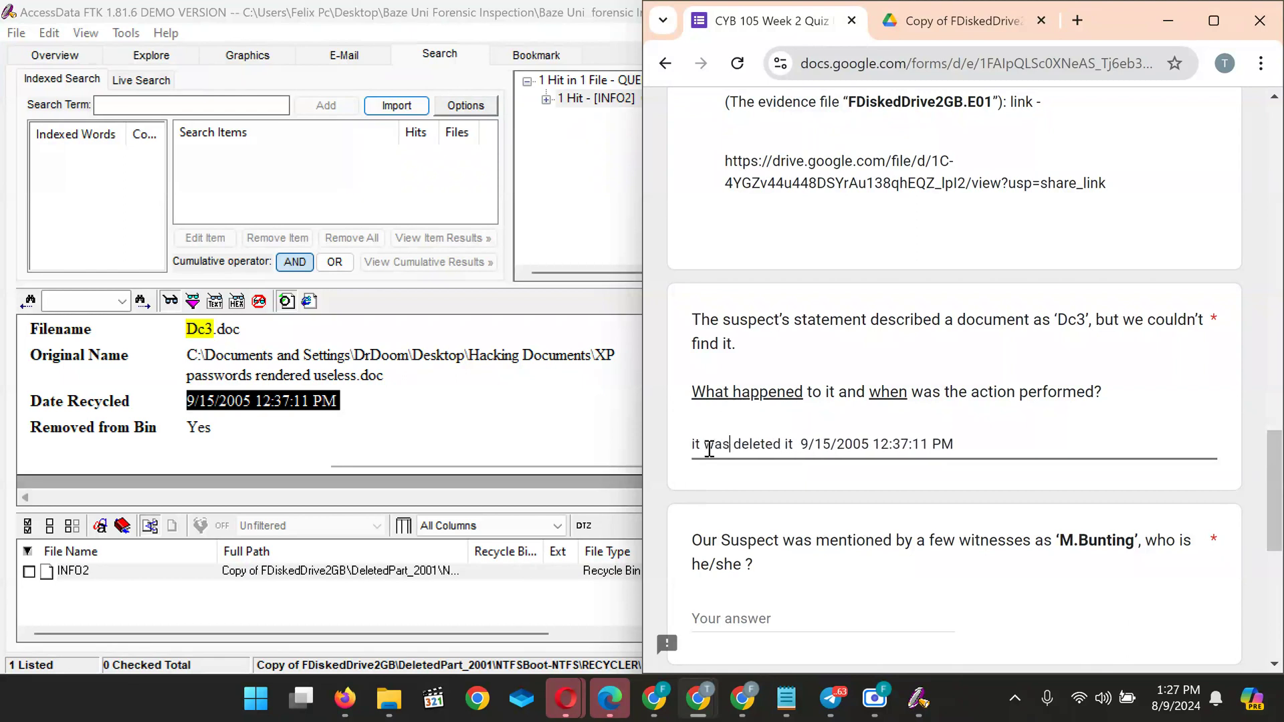
pyautogui.press('Right')
pyautogui.press('Right')
pyautogui.press('Right')
pyautogui.press('Right')
pyautogui.press('Right')
pyautogui.press('Right')
pyautogui.press('Right')
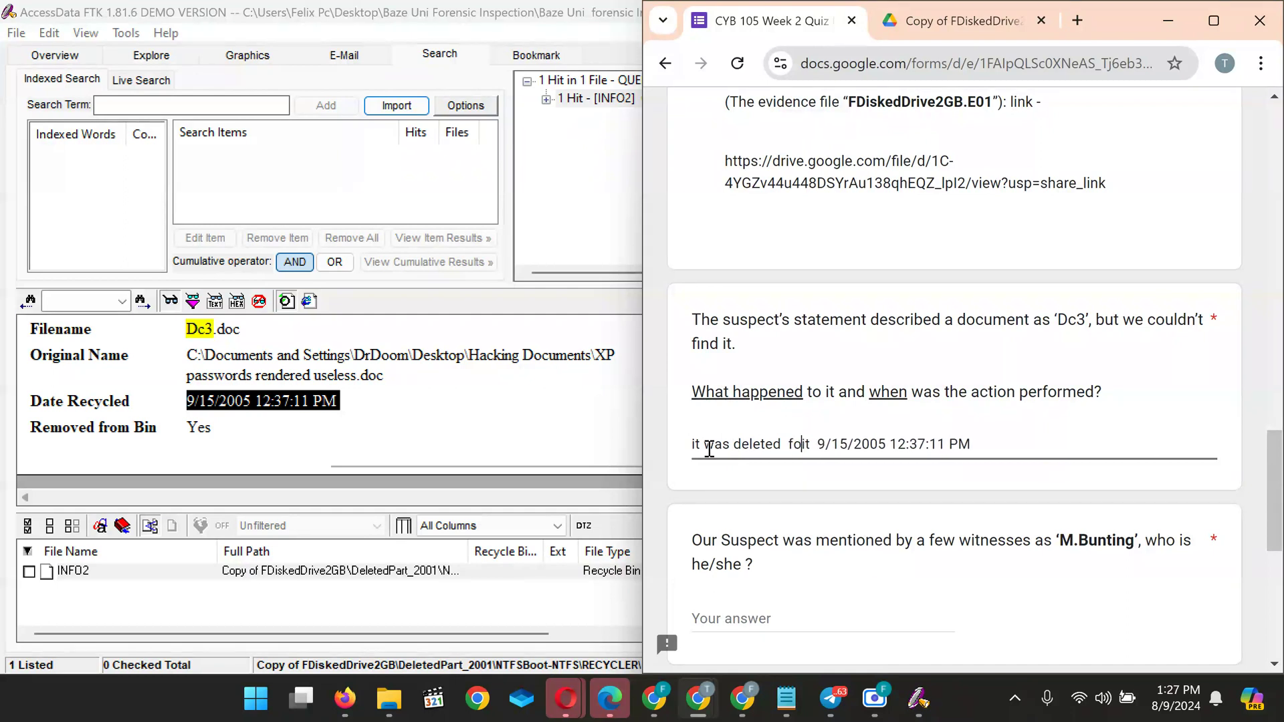
pyautogui.write('rom the ')
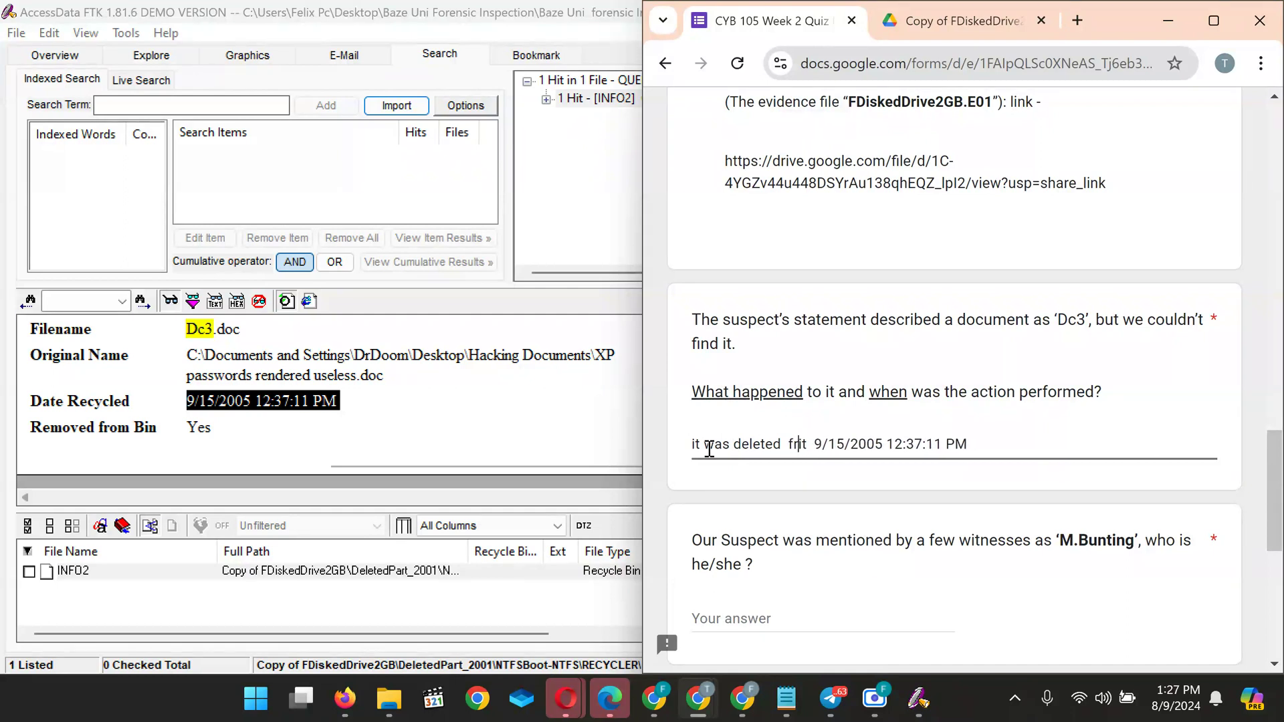
pyautogui.write('recy')
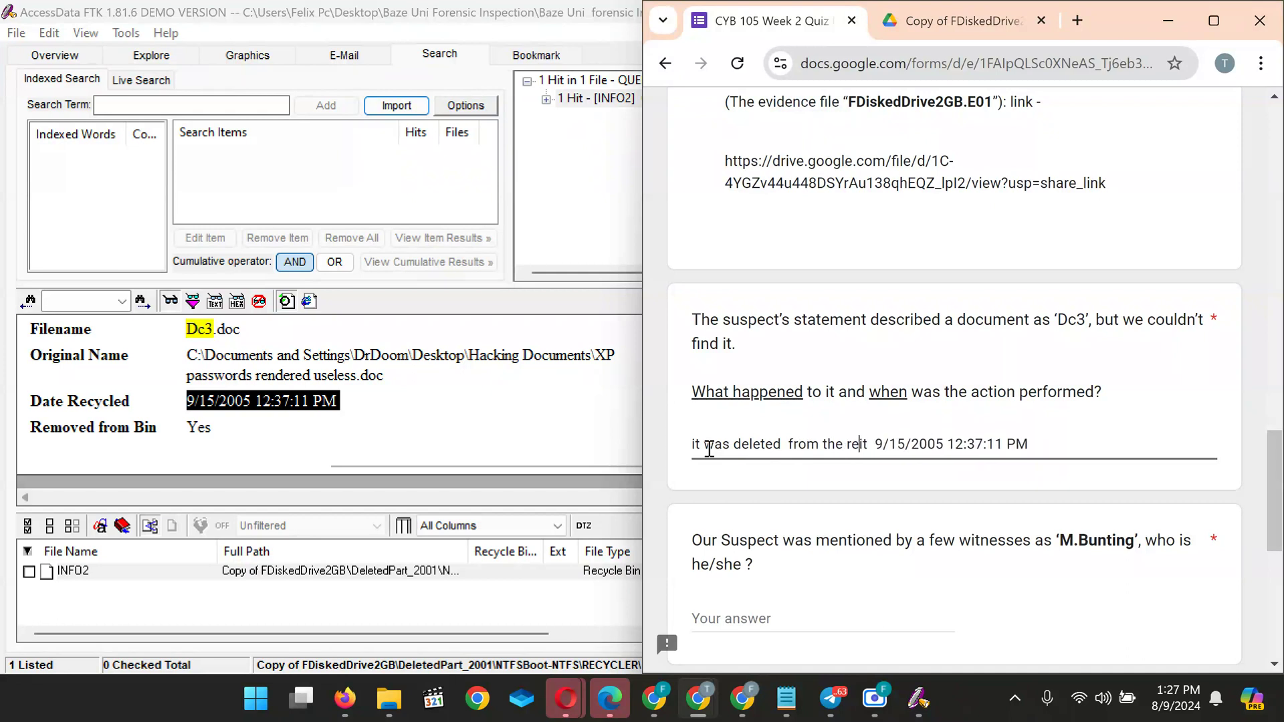
pyautogui.write('cle bin ')
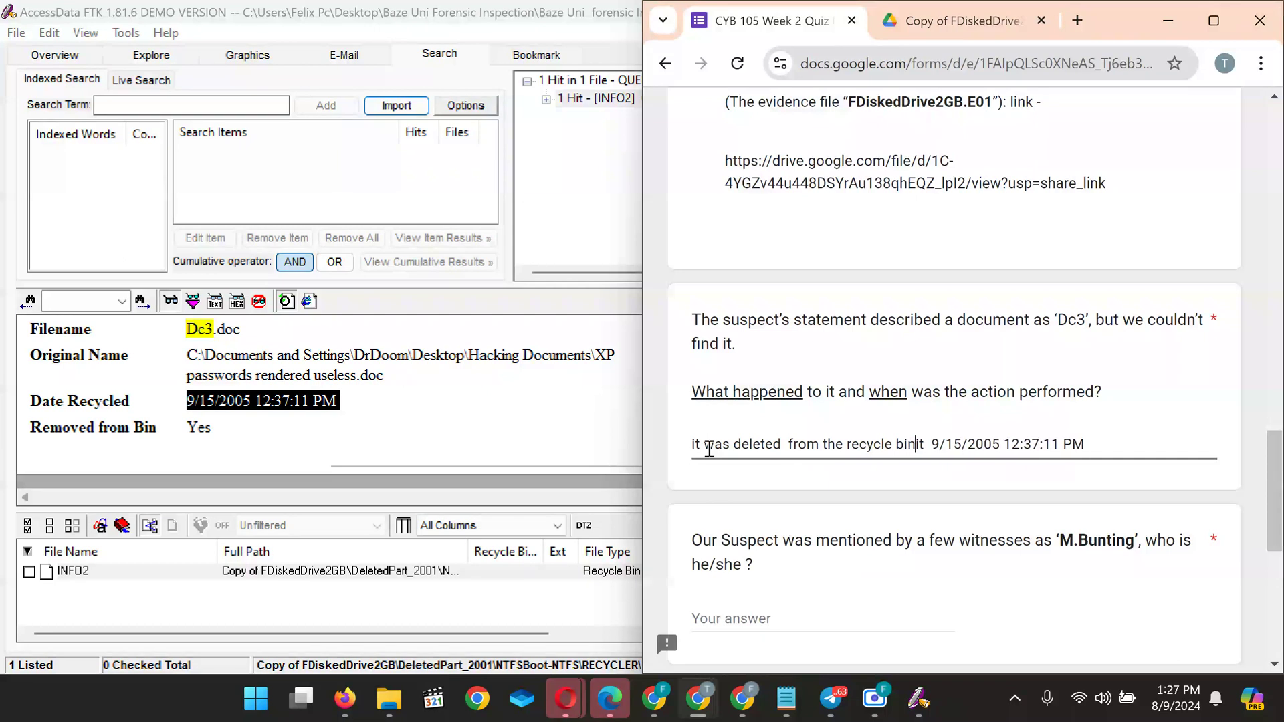
pyautogui.write('at')
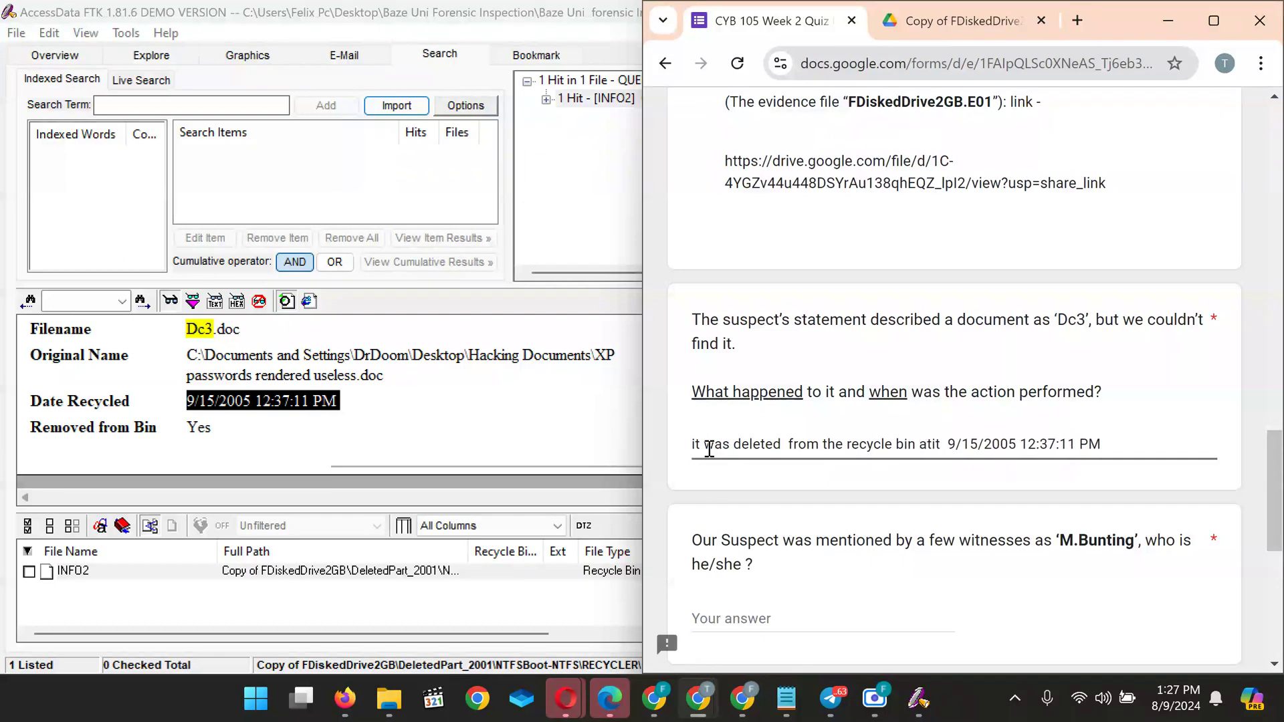
pyautogui.press('Delete')
pyautogui.press('Delete')
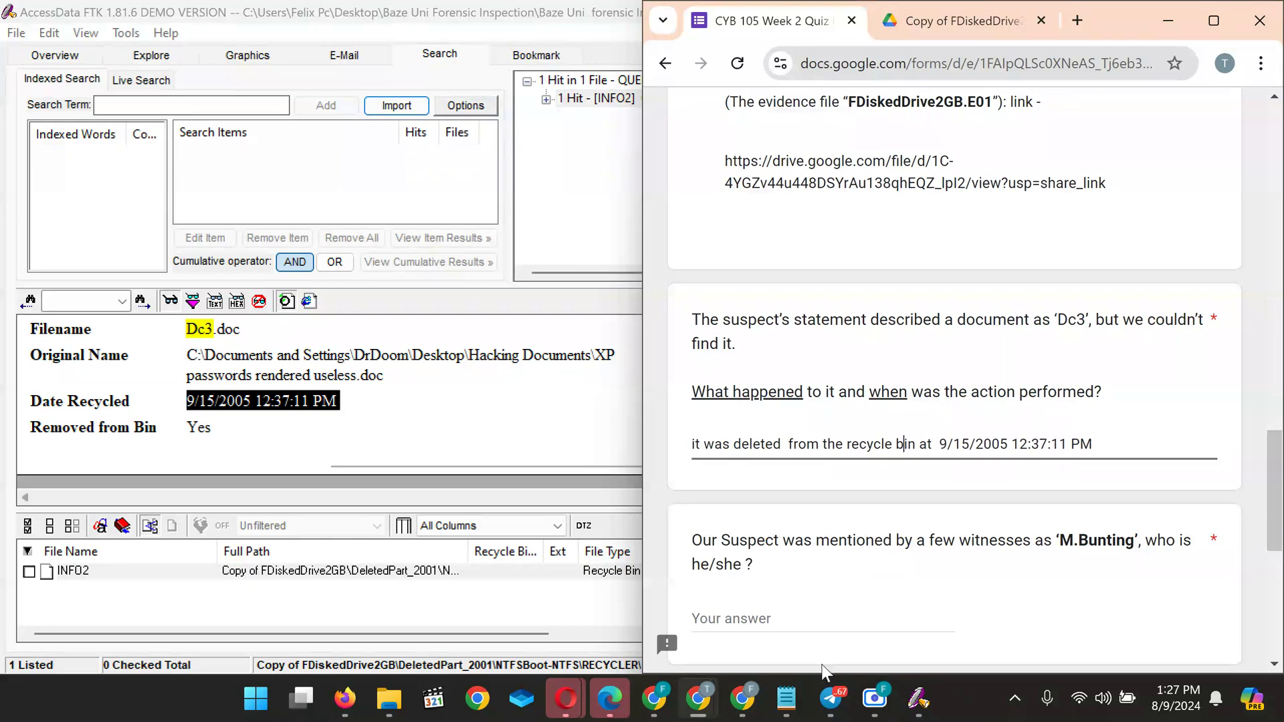
pyautogui.moveTo(875, 699)
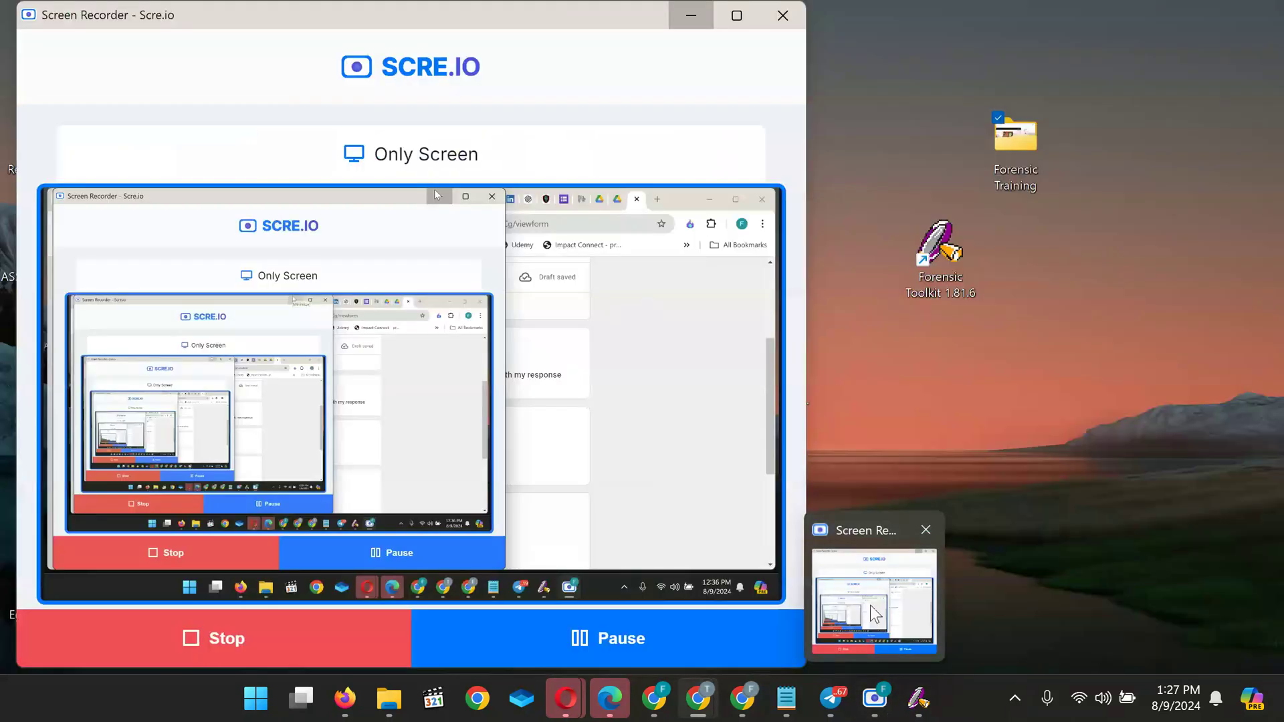
pyautogui.click(874, 613)
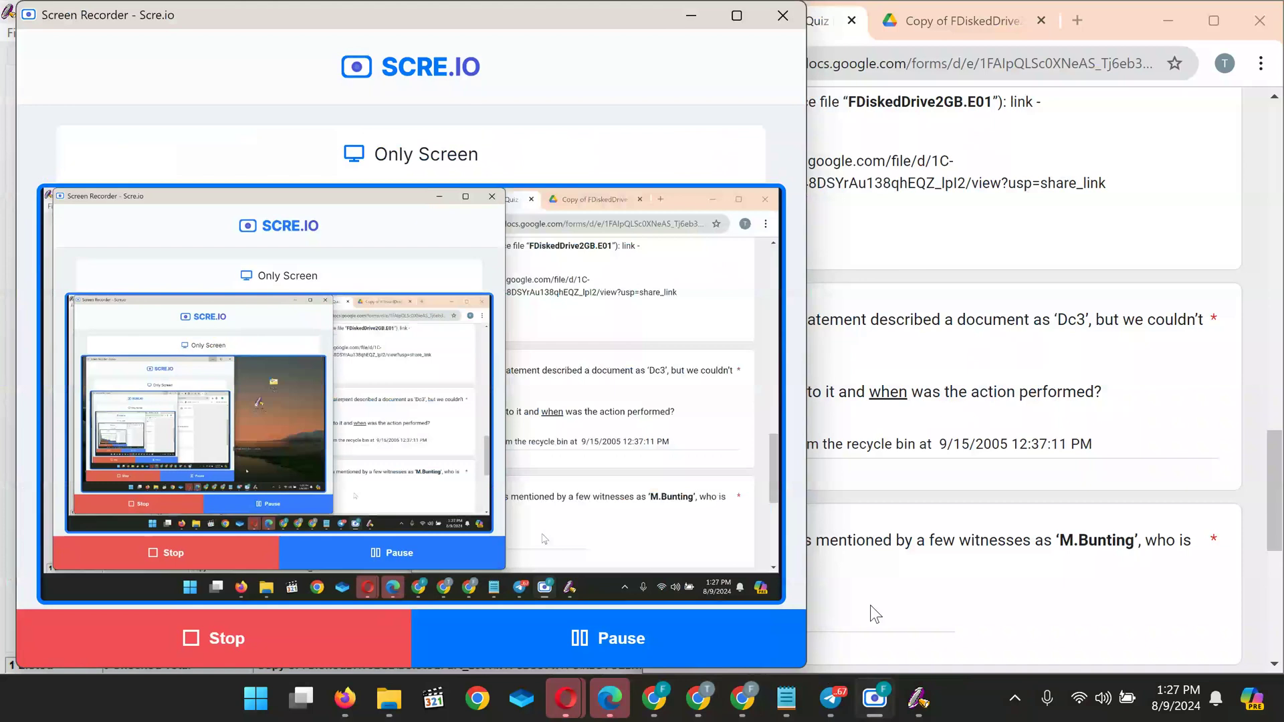
pyautogui.click(696, 14)
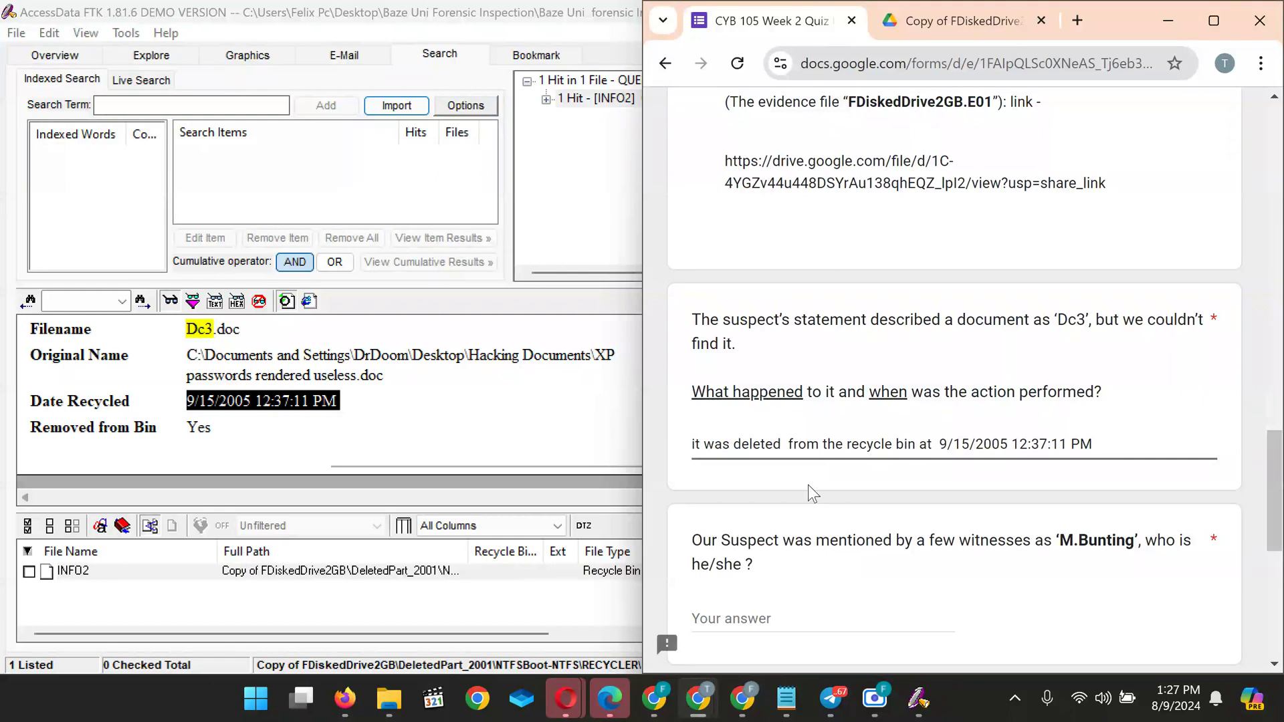
# Minimize the quiz browser and open the Telegram training group chat
pyautogui.scroll(-2, 808, 485)
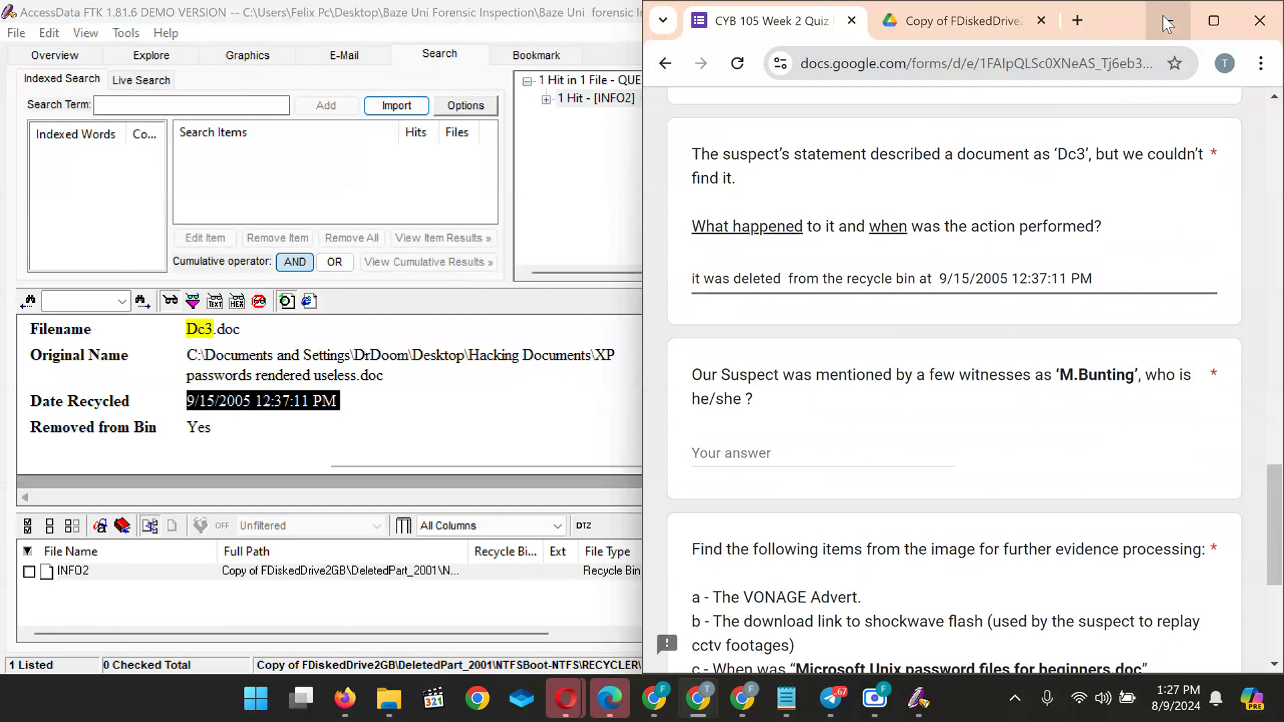
pyautogui.click(1162, 14)
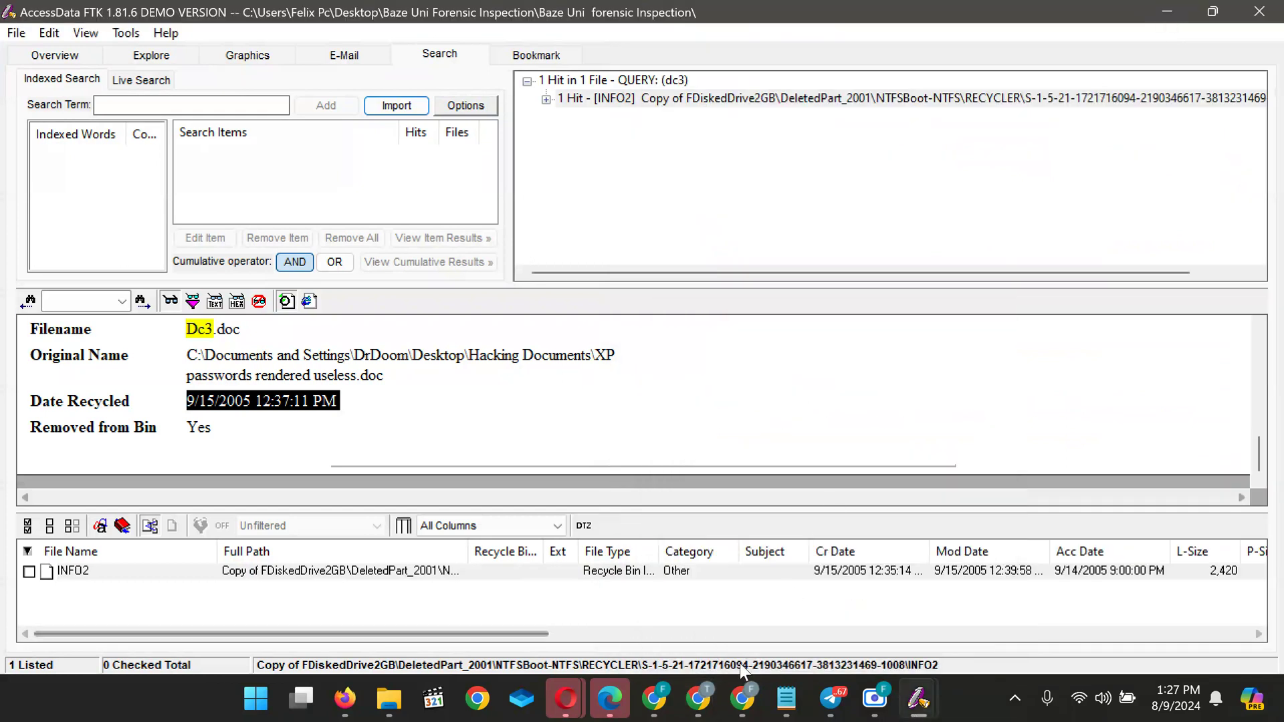
pyautogui.moveTo(748, 699)
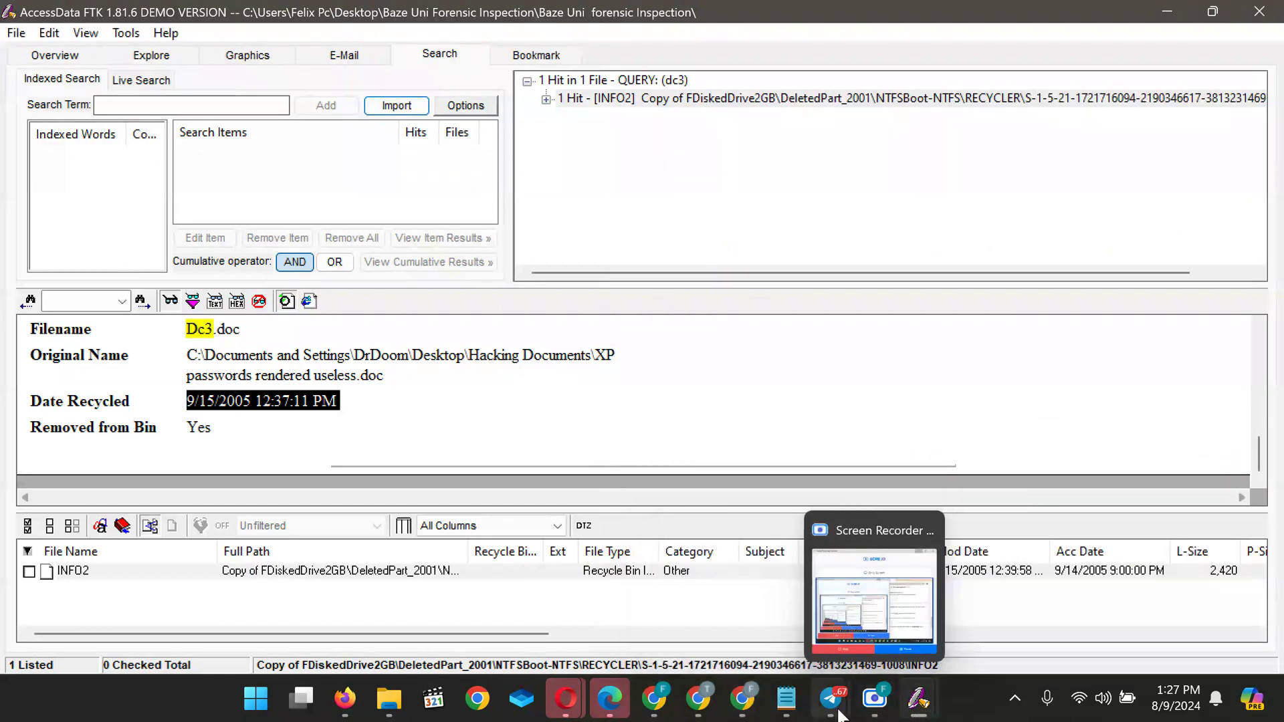
pyautogui.moveTo(836, 713)
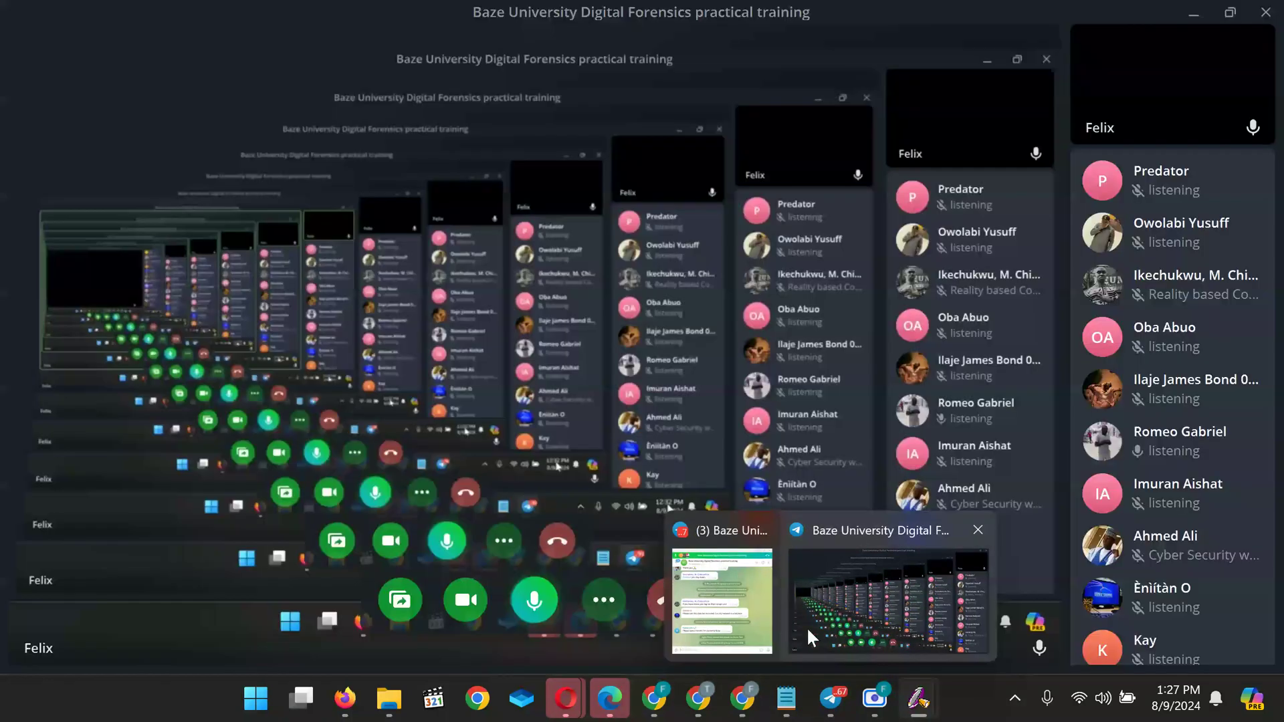
pyautogui.moveTo(735, 608)
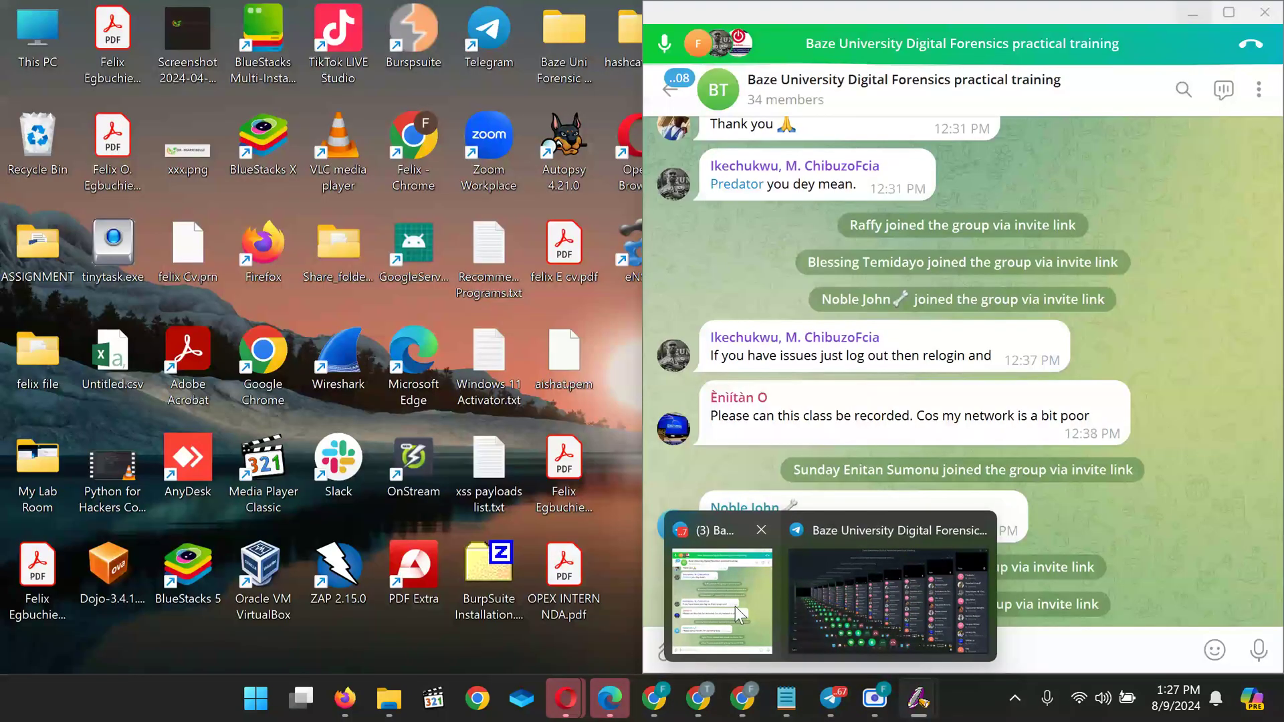
pyautogui.click(736, 608)
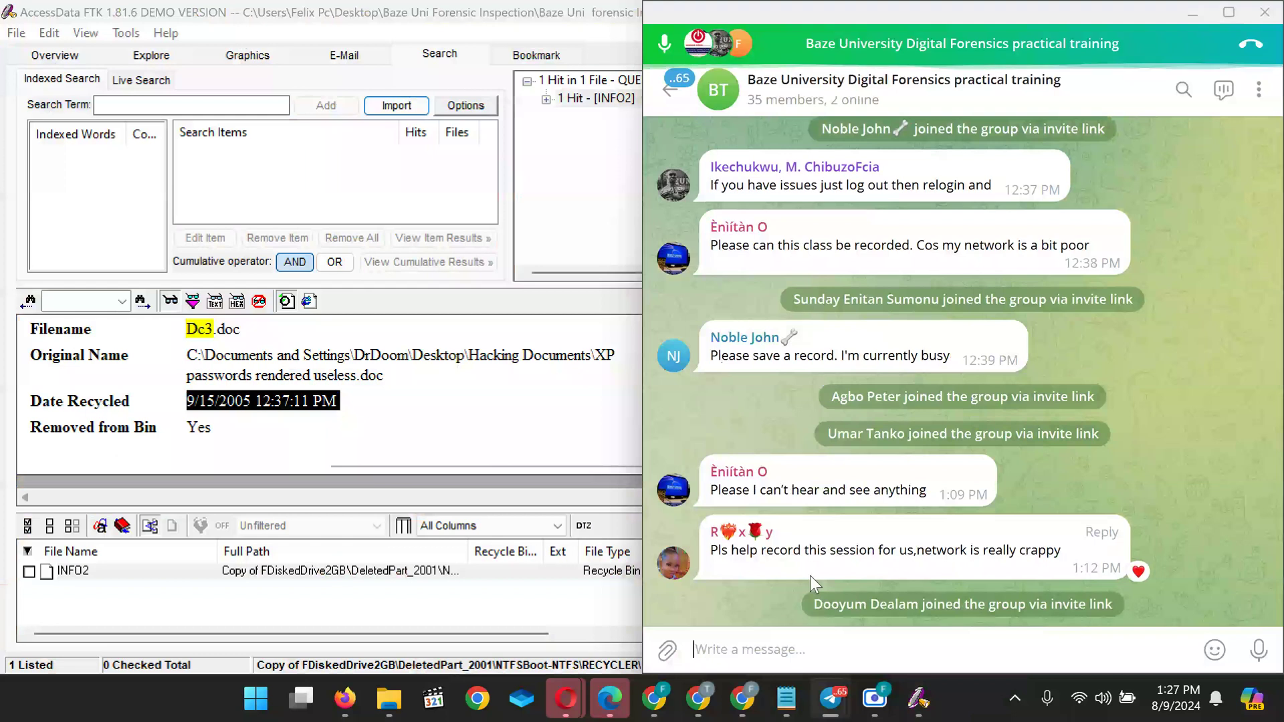
# Minimize Telegram and bring the CYB 105 quiz back into view
pyautogui.click(1193, 12)
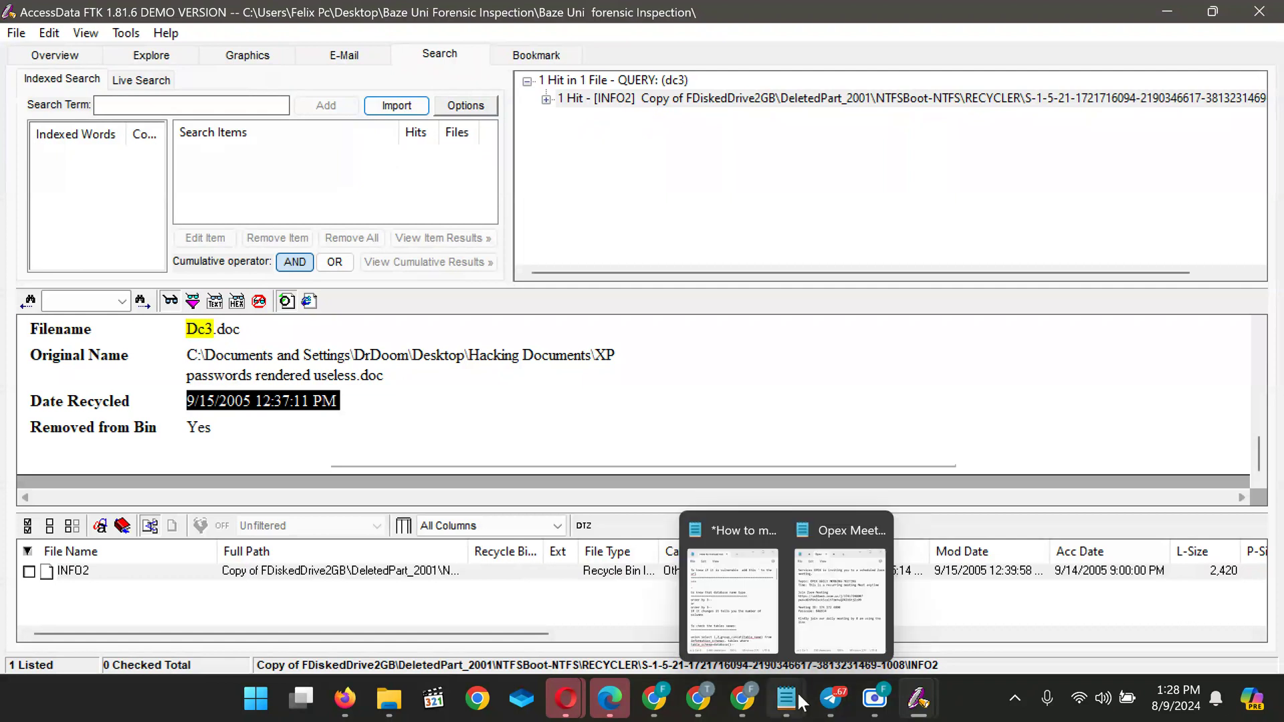
pyautogui.moveTo(697, 702)
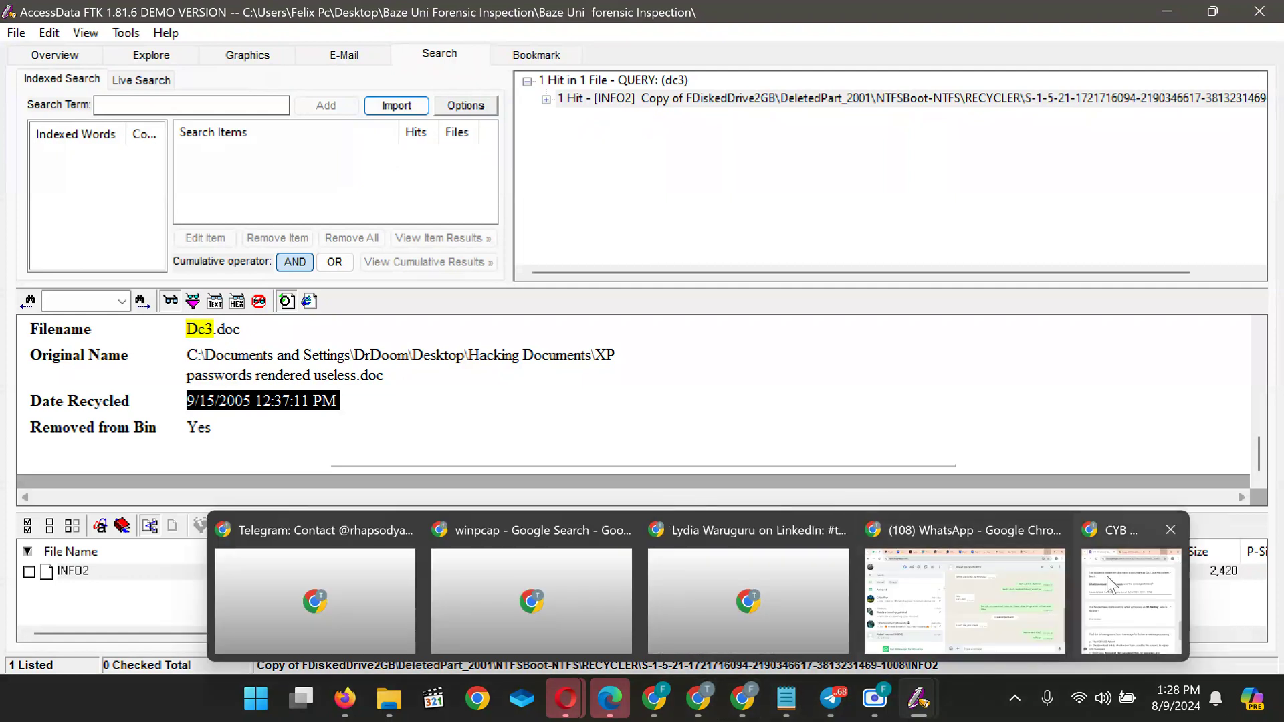
pyautogui.click(1155, 582)
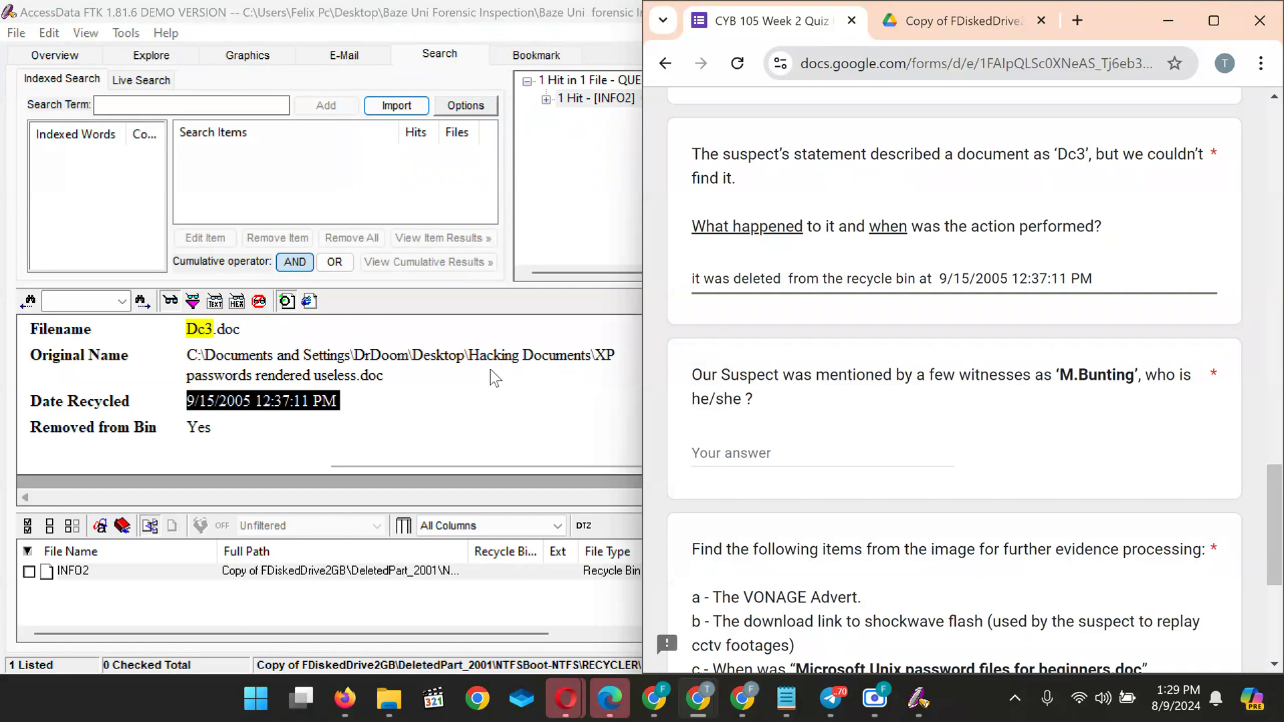
pyautogui.click(1169, 27)
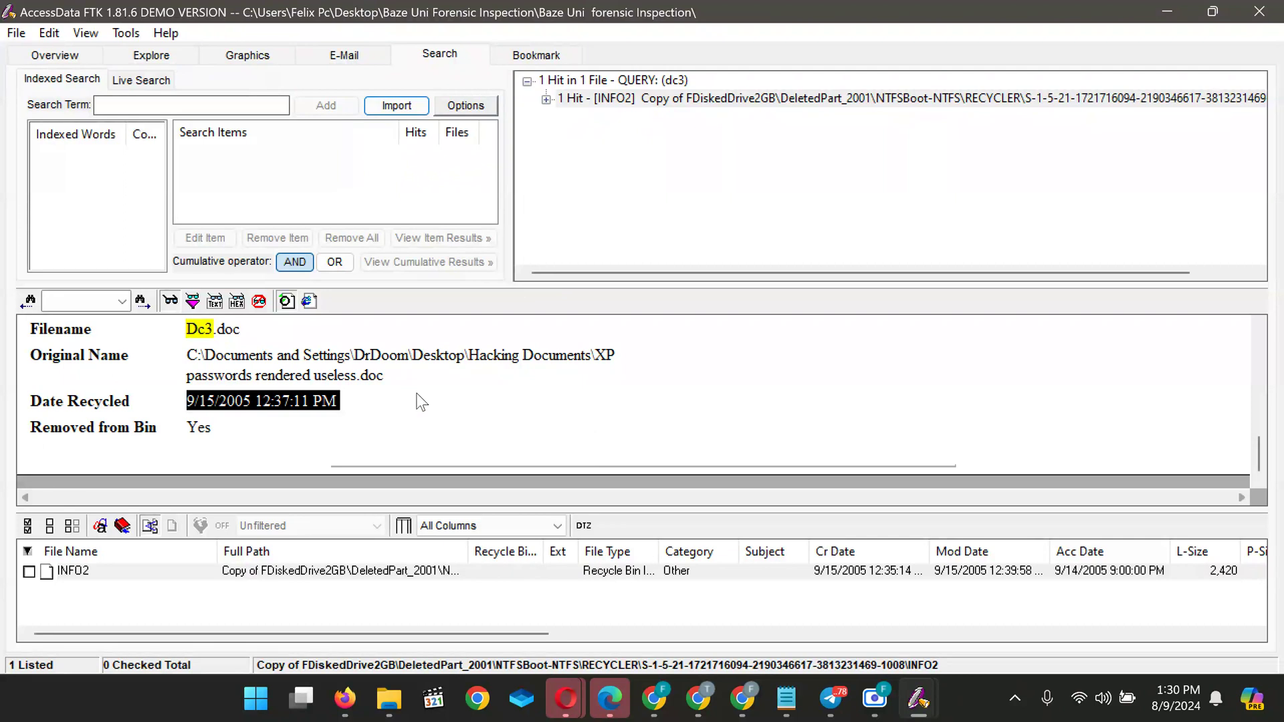
# Scroll the Recycle Bin Index details to the top and return to FTK's Overview listing 9 deleted files
pyautogui.scroll(2, 417, 394)
pyautogui.scroll(3, 421, 401)
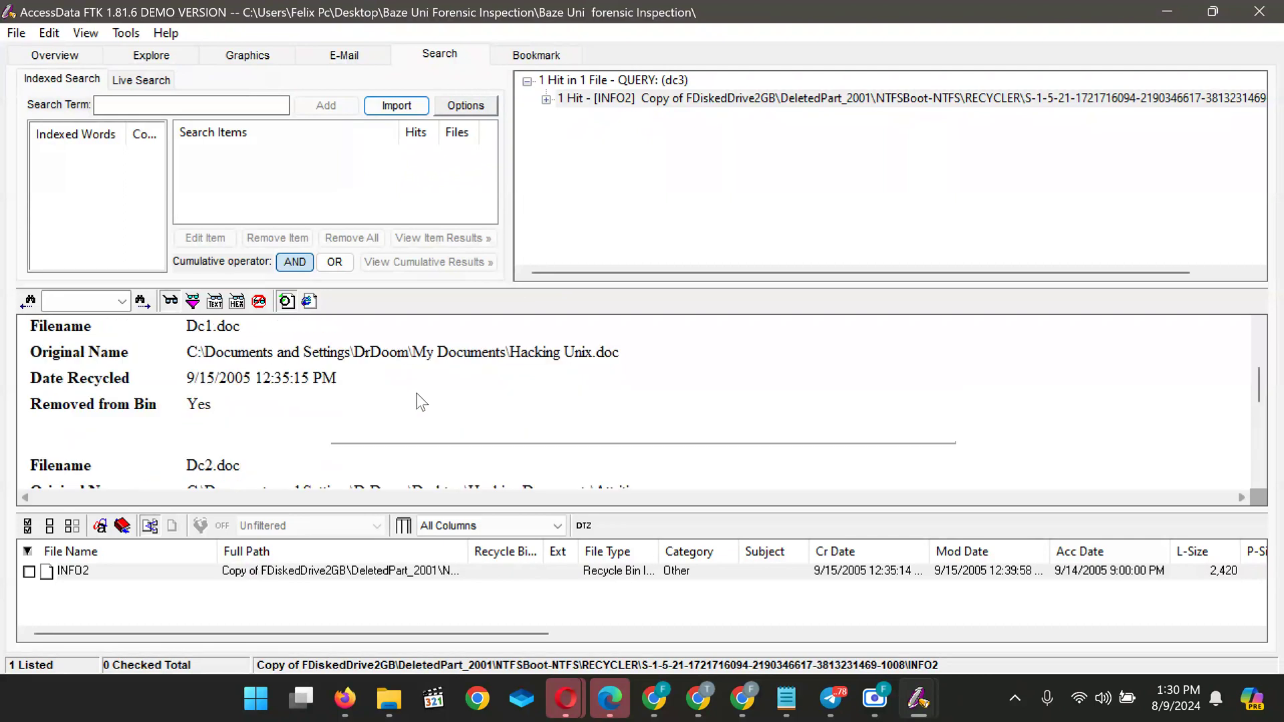
pyautogui.scroll(2, 421, 402)
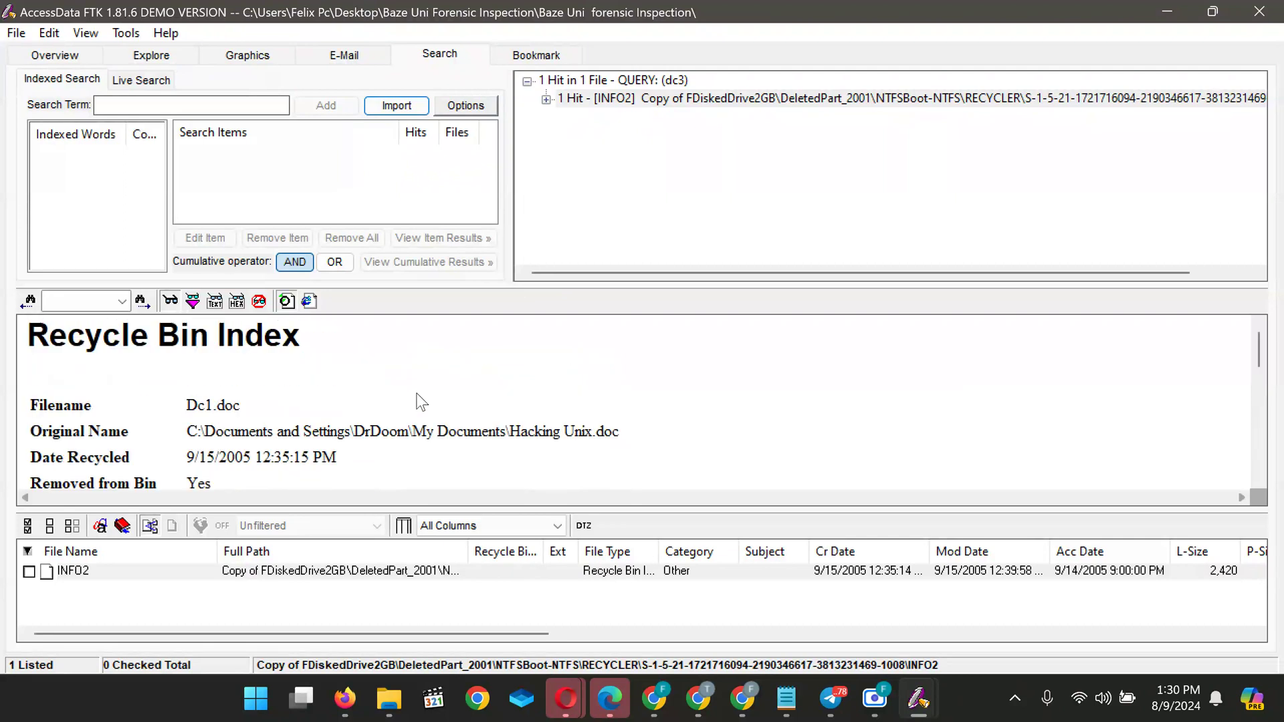
pyautogui.click(61, 56)
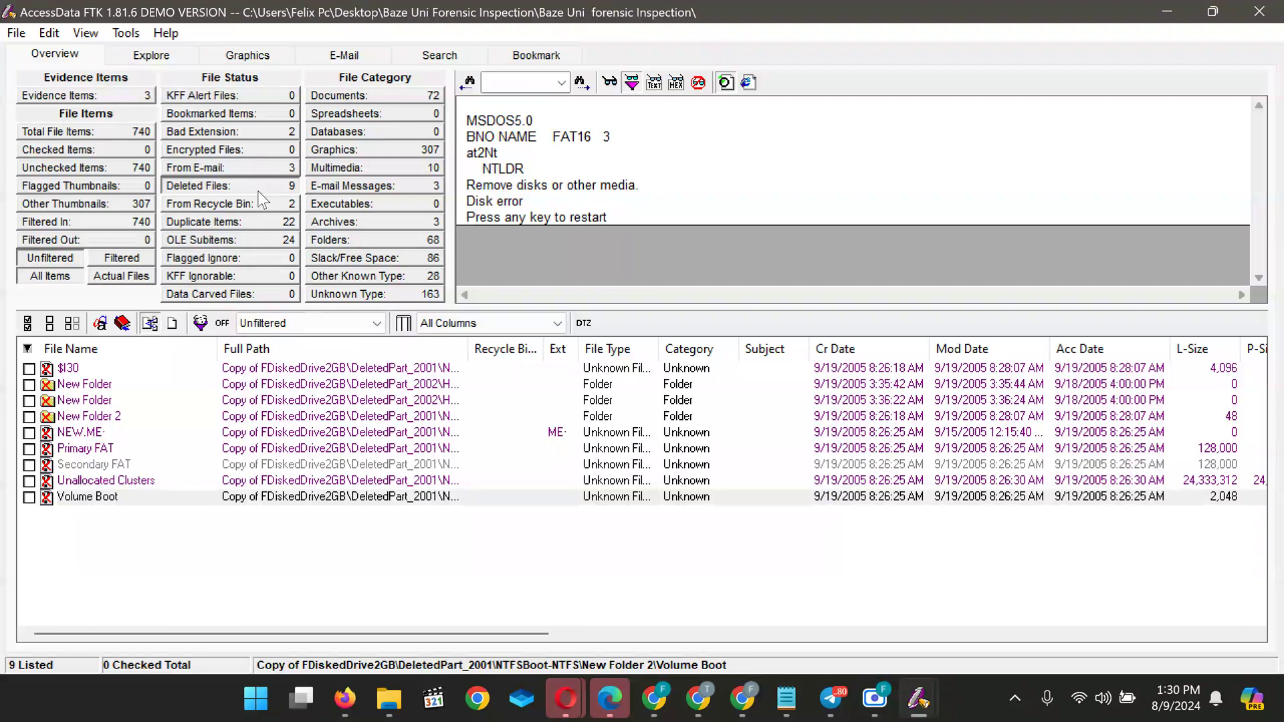
# Preview the msn, johnny.ihackstuff cookie and 030213[1].htm files, then list only the 3 e-mail messages
pyautogui.click(361, 97)
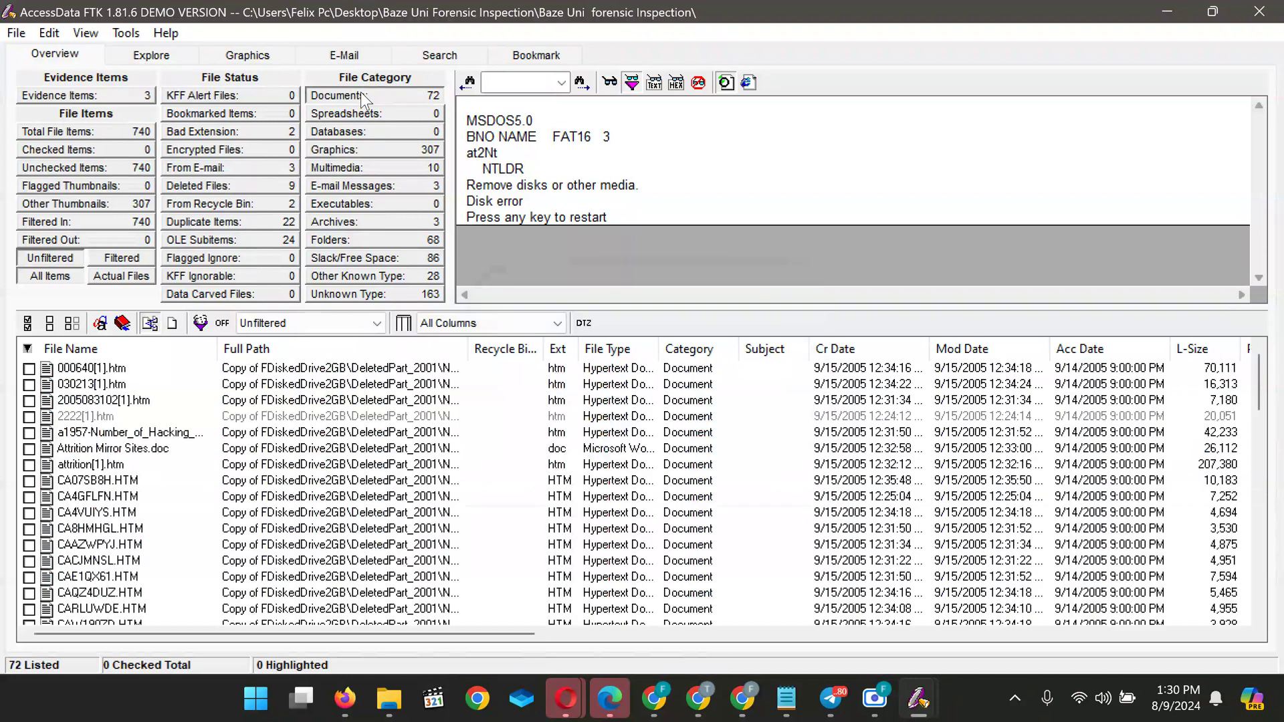
pyautogui.scroll(-10, 117, 519)
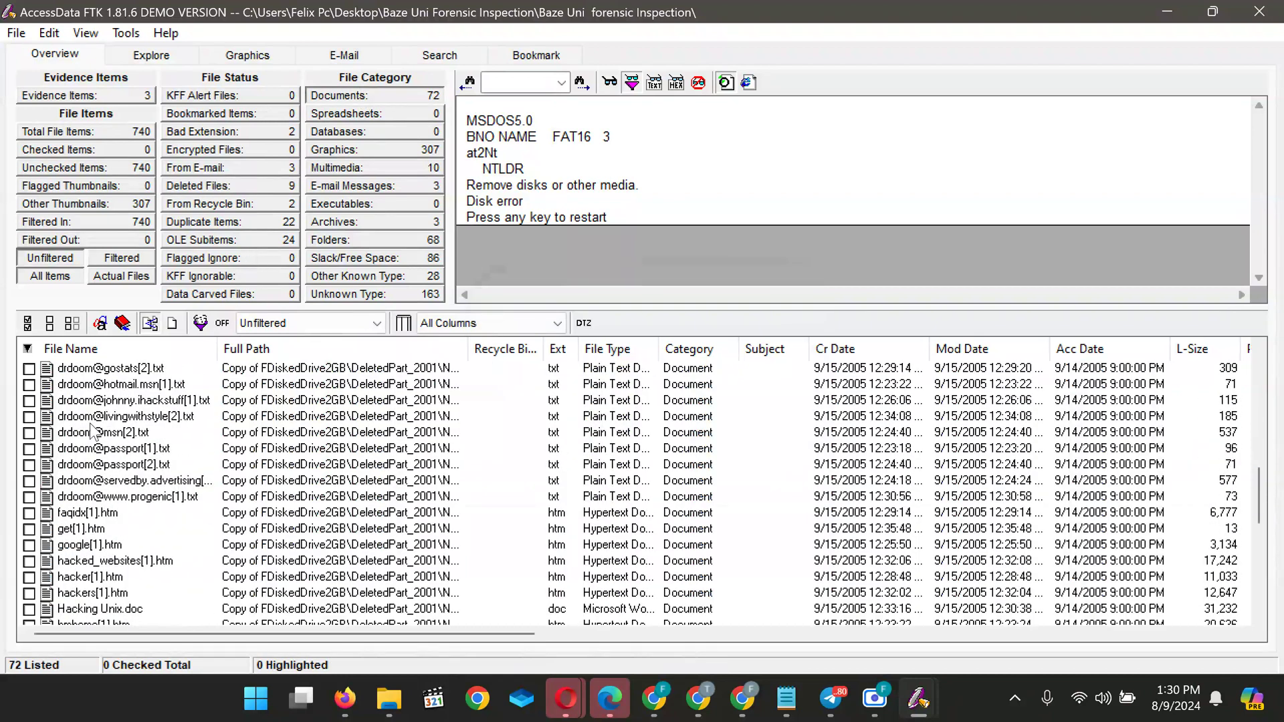
pyautogui.click(87, 433)
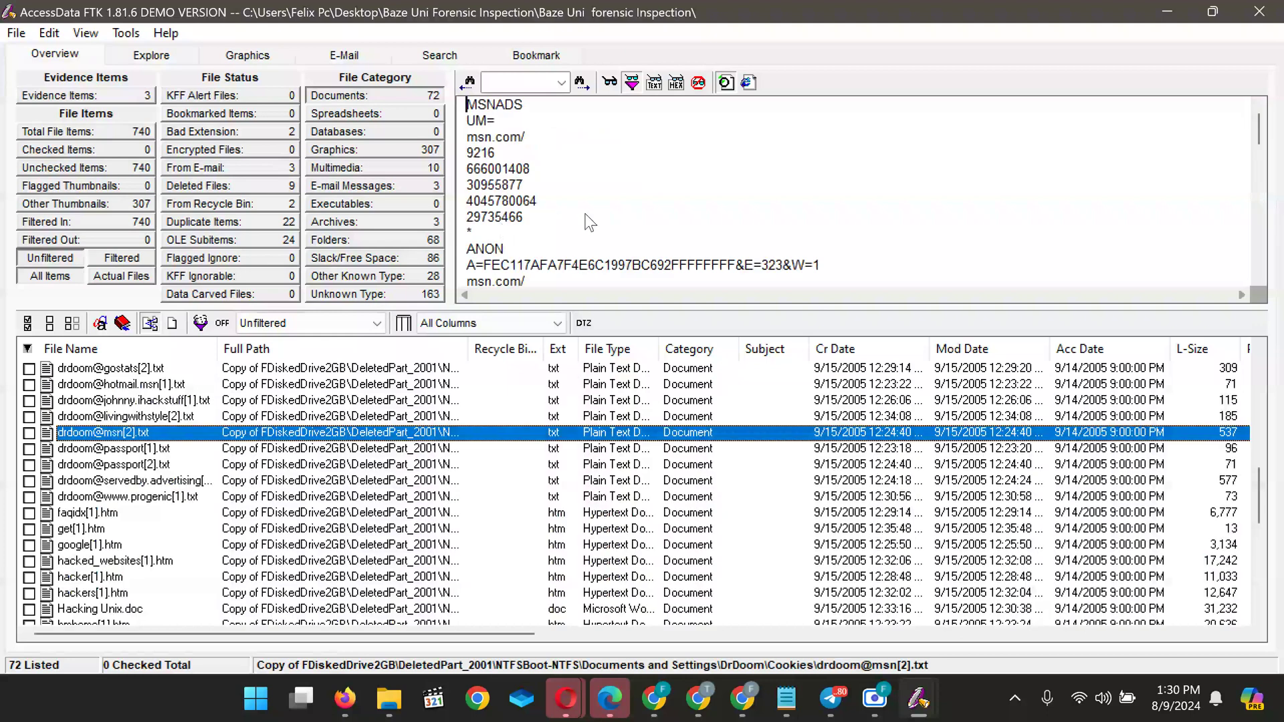
pyautogui.click(72, 407)
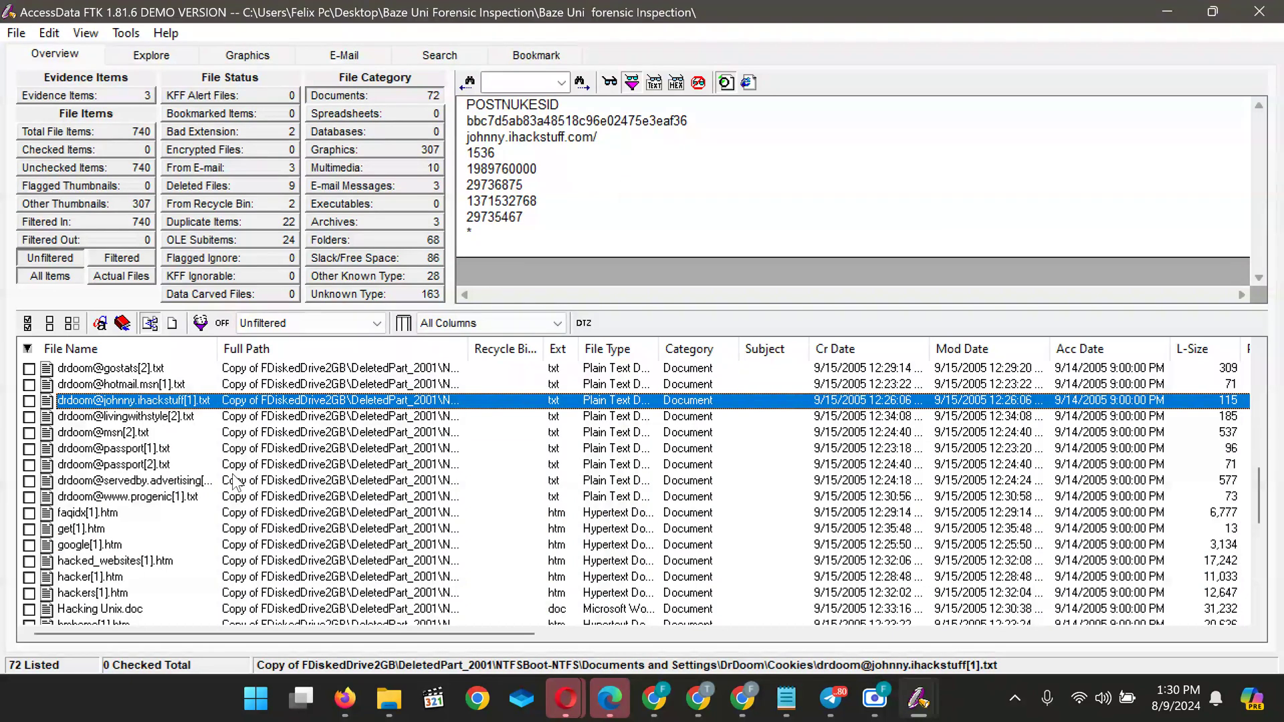
pyautogui.scroll(10, 237, 482)
pyautogui.click(119, 387)
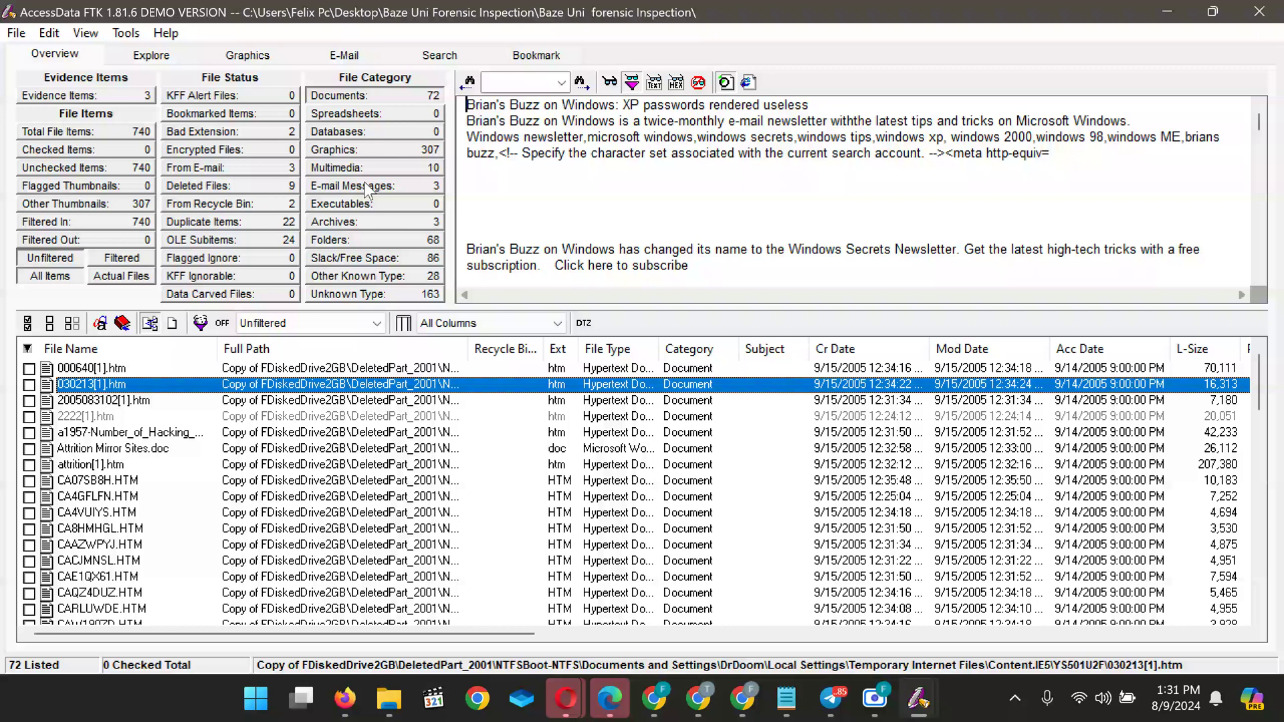
pyautogui.click(367, 191)
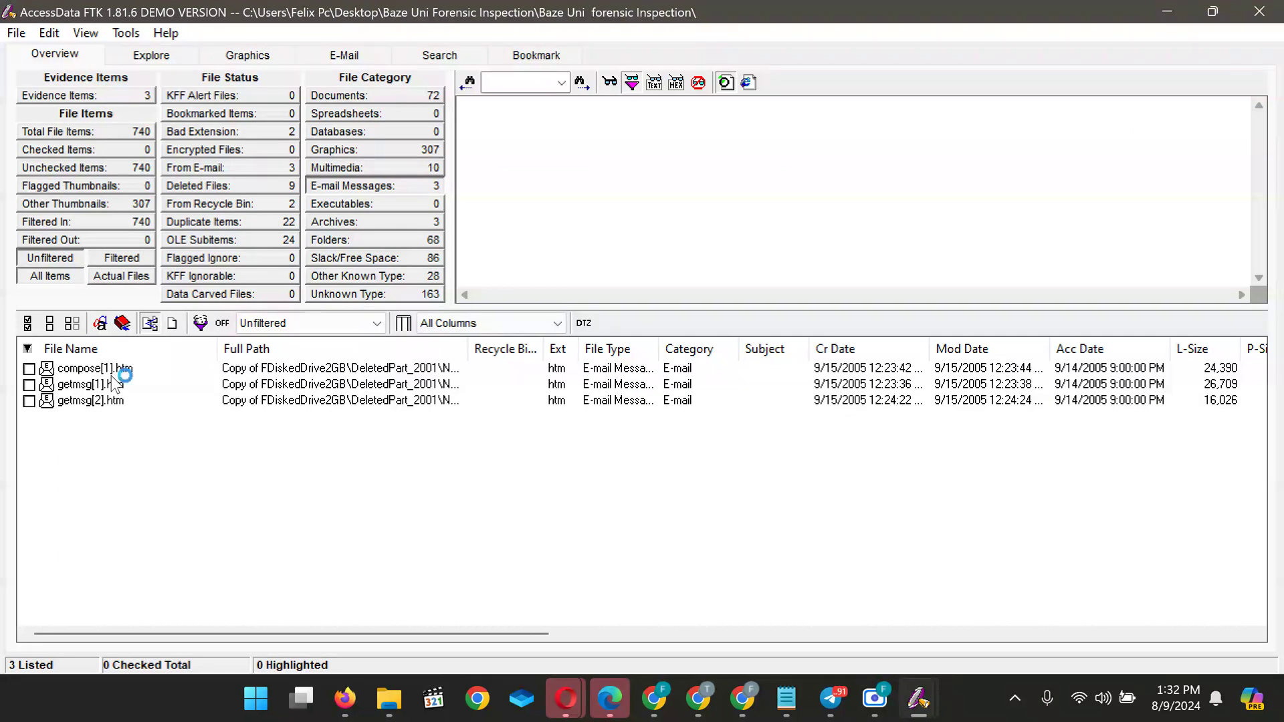
# Preview compose[1].htm and move on to the getmsg[2].htm e-mail
pyautogui.click(127, 371)
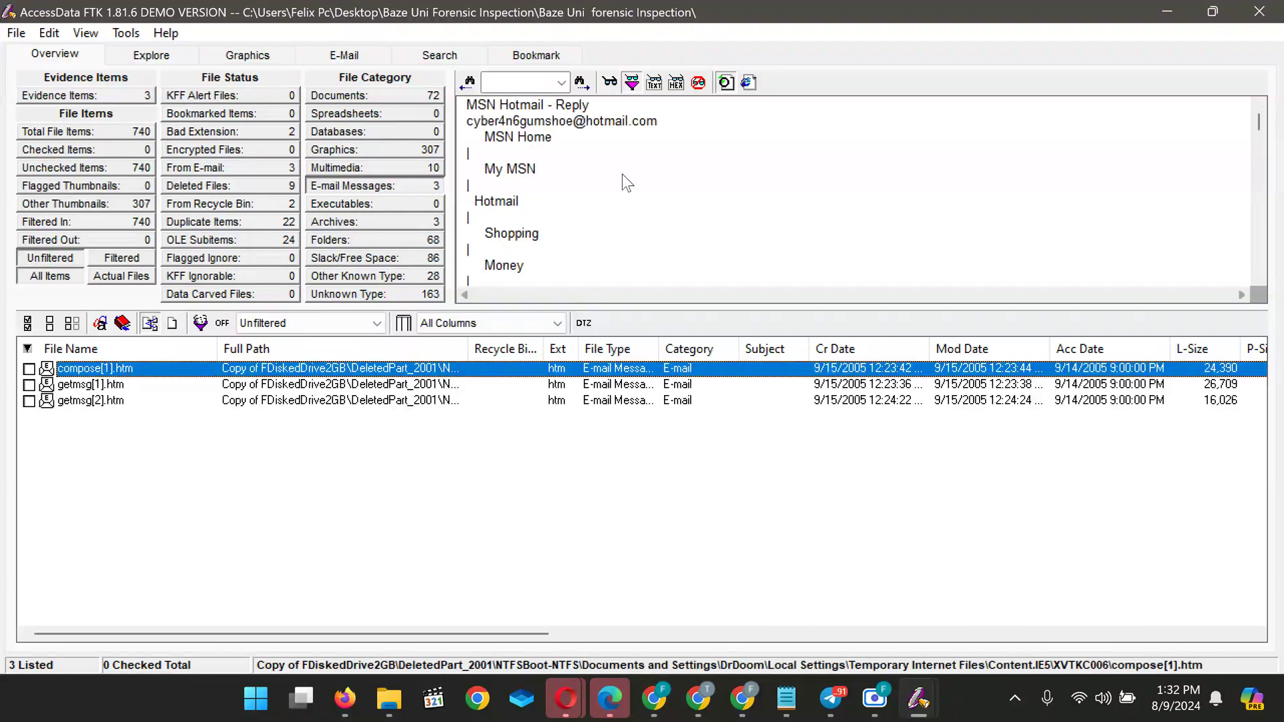
pyautogui.scroll(-3, 642, 202)
pyautogui.scroll(3, 642, 202)
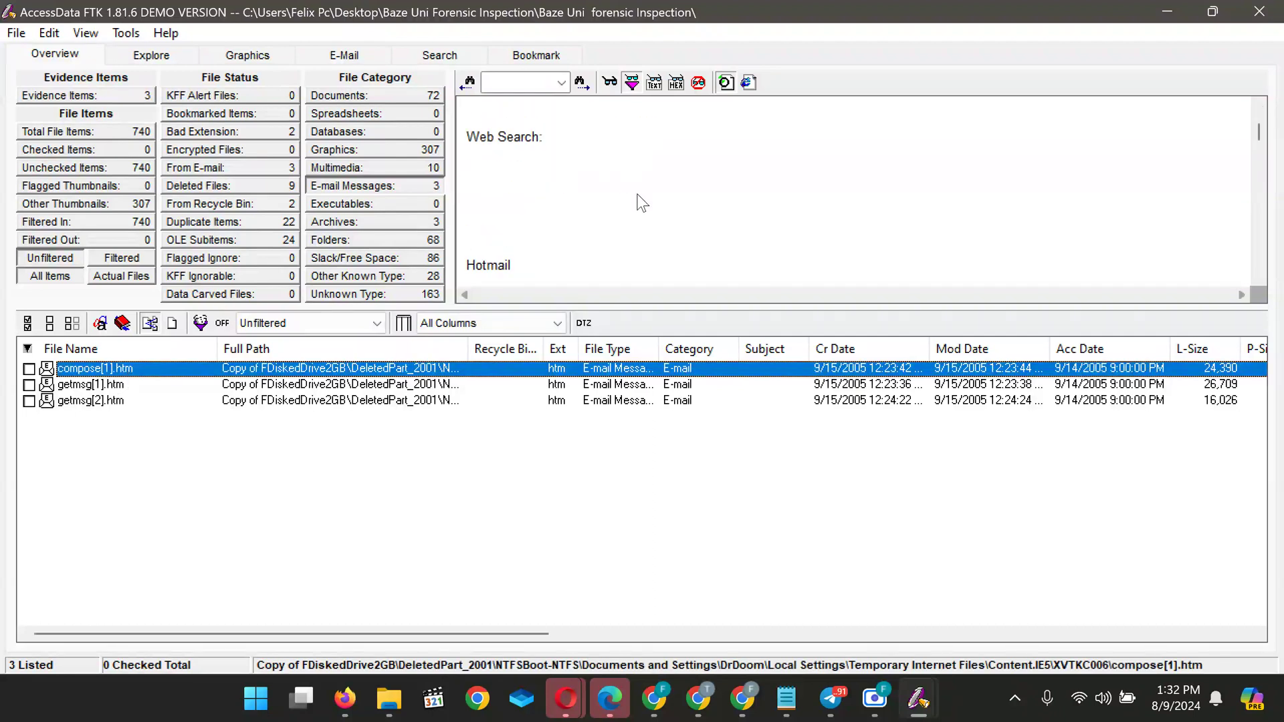
pyautogui.scroll(-2, 642, 203)
pyautogui.scroll(2, 642, 203)
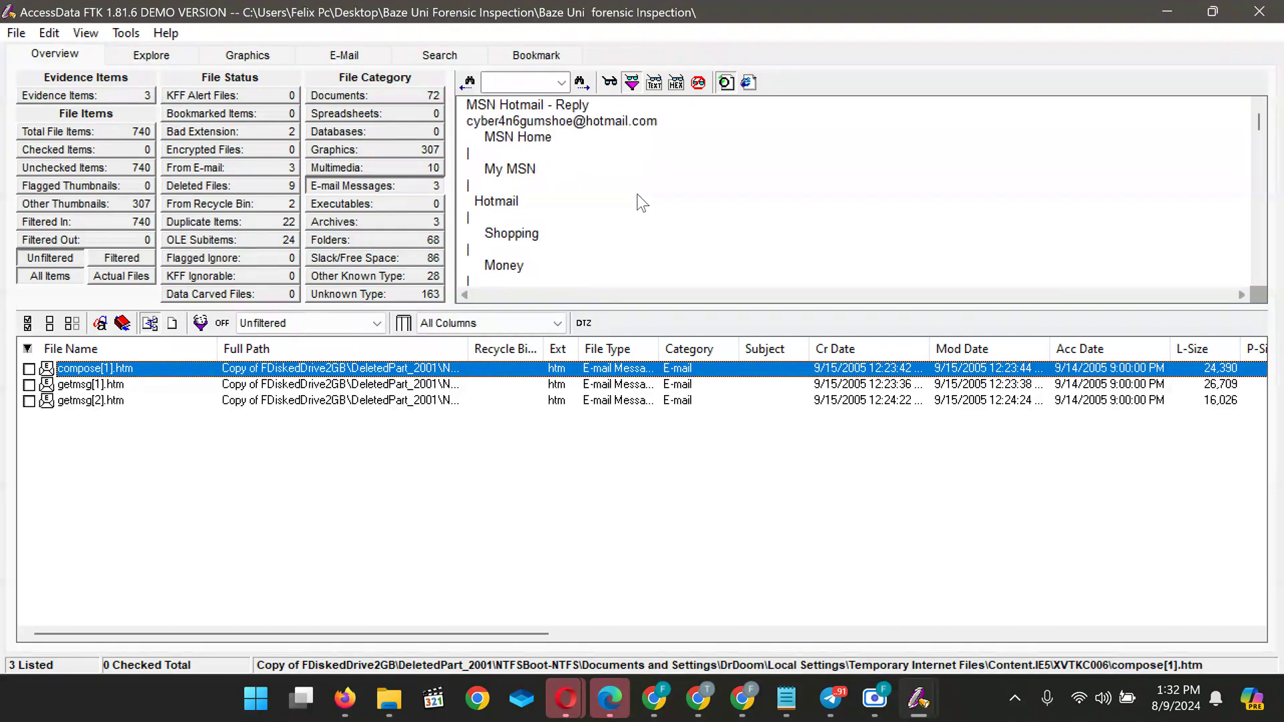
pyautogui.scroll(-2, 642, 203)
pyautogui.press('Down')
pyautogui.press('Down')
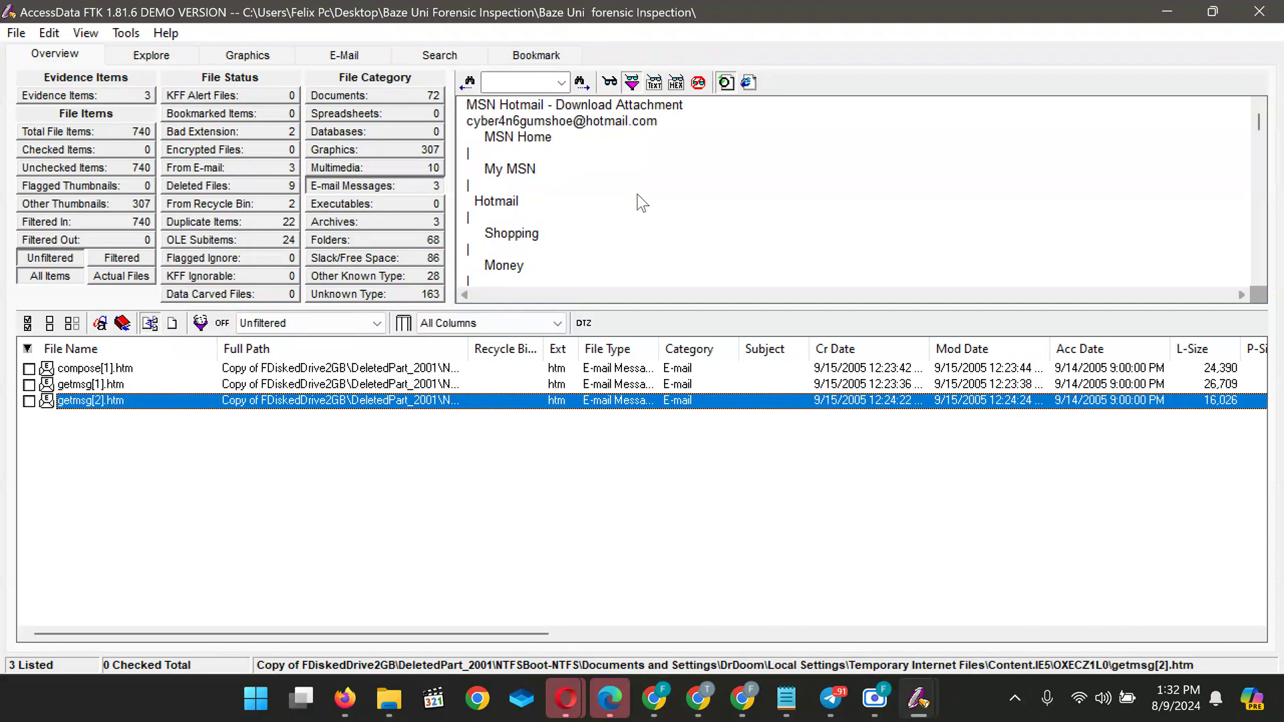
# Read the getmsg[2].htm message down to the end of its page
pyautogui.click(642, 203)
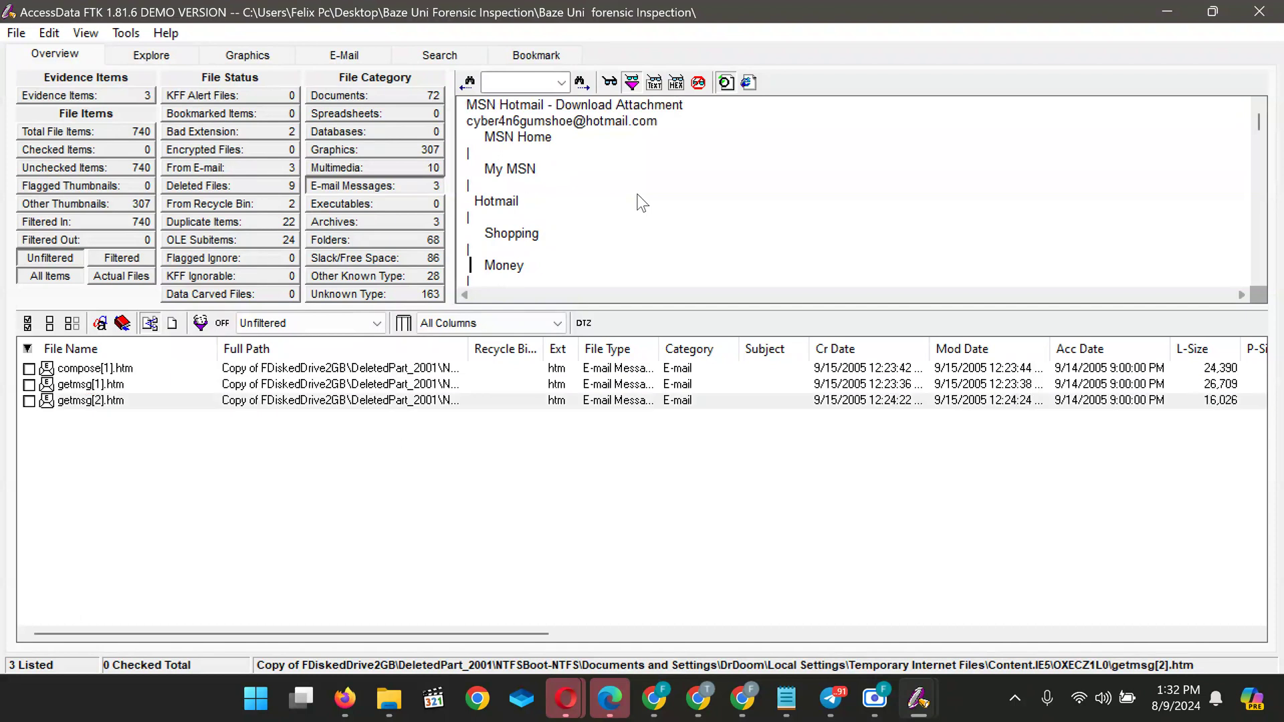
pyautogui.press('Down')
pyautogui.press('Down')
pyautogui.press('Down')
pyautogui.press('Down')
pyautogui.press('Down')
pyautogui.press('Down')
pyautogui.press('Down')
pyautogui.press('Down')
pyautogui.press('Down')
pyautogui.press('Down')
pyautogui.press('Down')
pyautogui.press('Down')
pyautogui.press('Down')
pyautogui.press('Down')
pyautogui.press('Down')
pyautogui.press('Down')
pyautogui.press('Down')
pyautogui.press('Down')
pyautogui.press('Down')
pyautogui.press('Down')
pyautogui.press('Down')
pyautogui.press('Down')
pyautogui.press('Down')
pyautogui.press('Down')
pyautogui.press('Down')
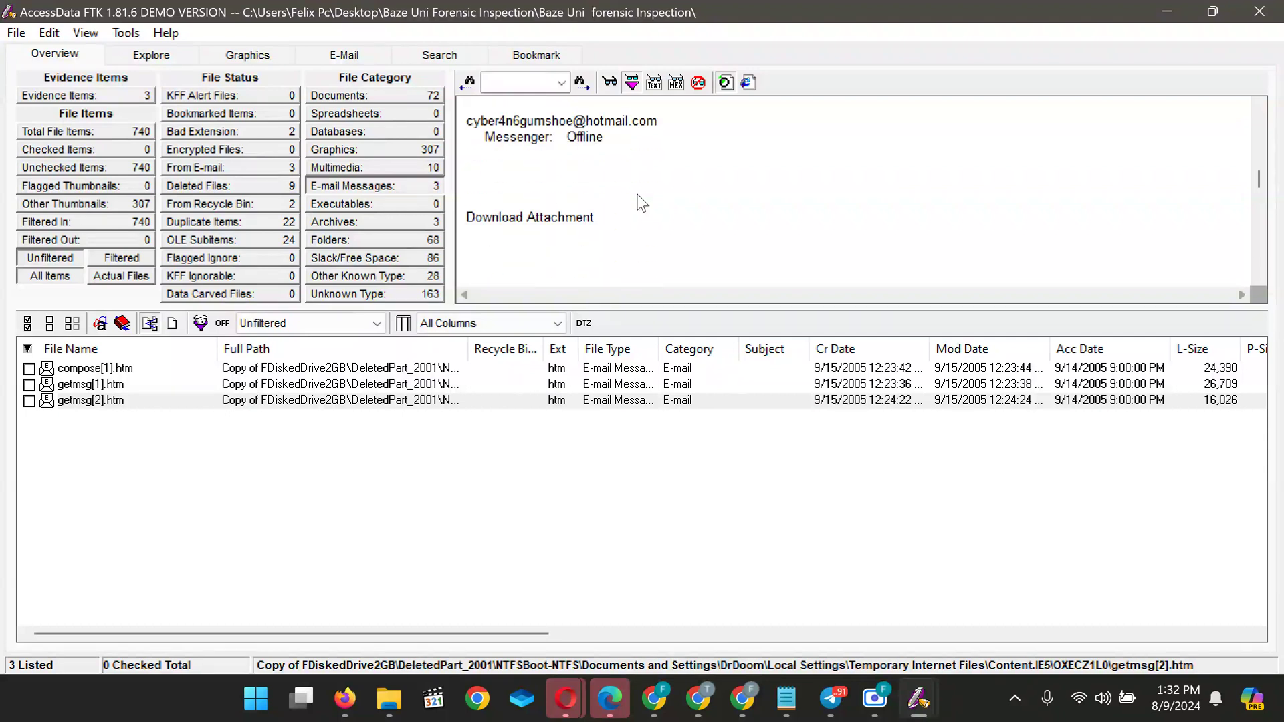
pyautogui.press('Down')
pyautogui.press('Down')
pyautogui.press('Down')
pyautogui.press('Down')
pyautogui.press('Down')
pyautogui.press('Down')
pyautogui.press('Down')
pyautogui.press('Down')
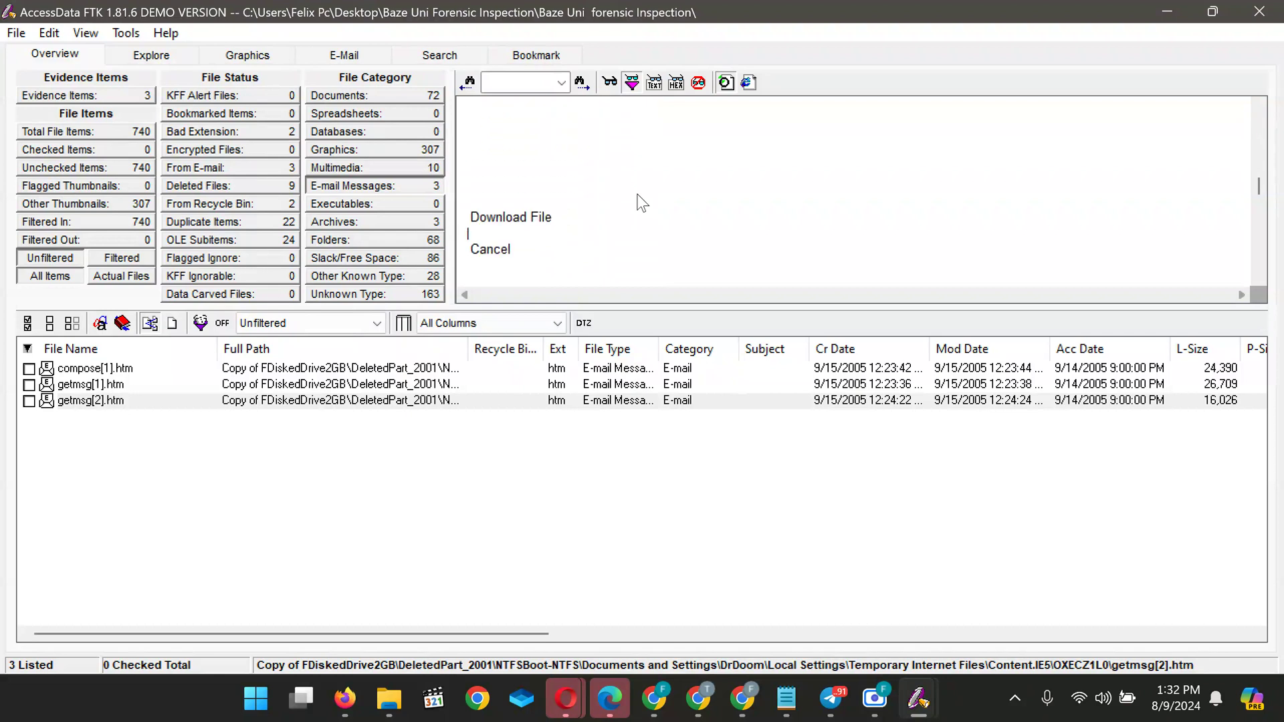
pyautogui.press('Down')
pyautogui.press('Down')
pyautogui.press('Down')
pyautogui.press('Down')
pyautogui.press('Down')
pyautogui.press('Down')
pyautogui.press('Down')
pyautogui.press('Down')
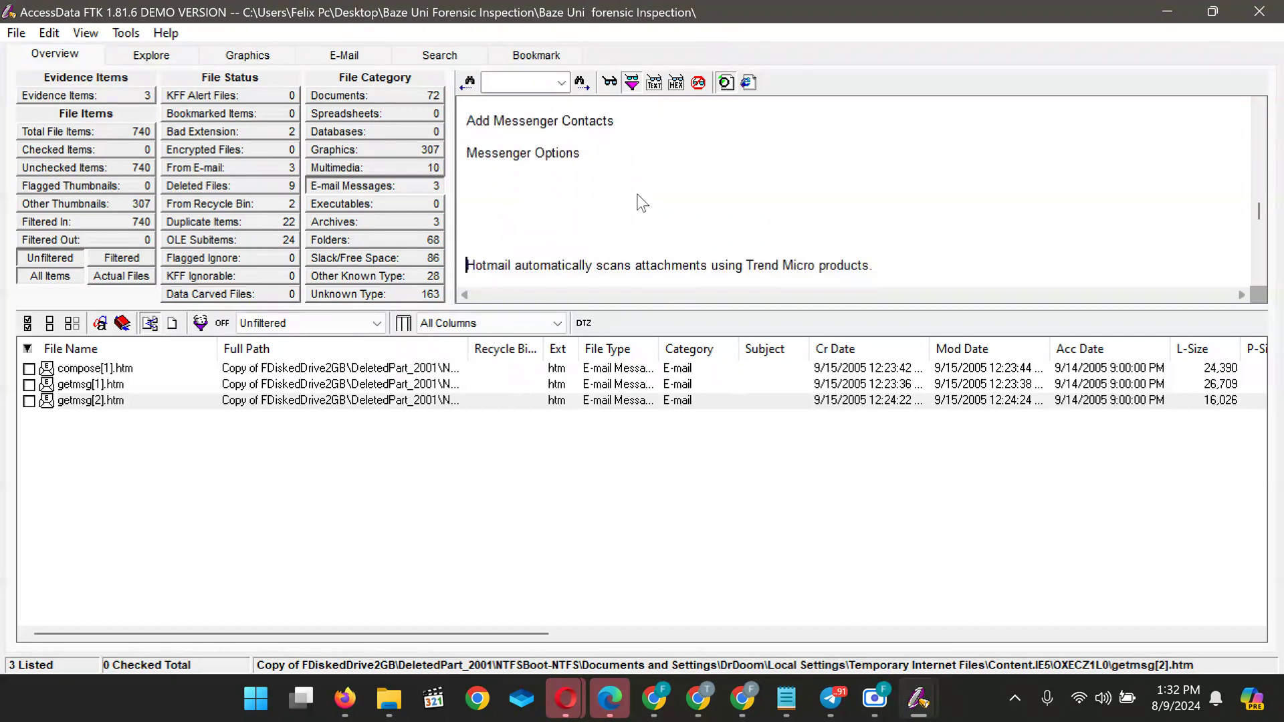
pyautogui.press('Down')
pyautogui.press('Down')
pyautogui.press('Down')
pyautogui.press('Down')
pyautogui.press('Down')
pyautogui.press('Down')
pyautogui.press('Down')
pyautogui.press('Down')
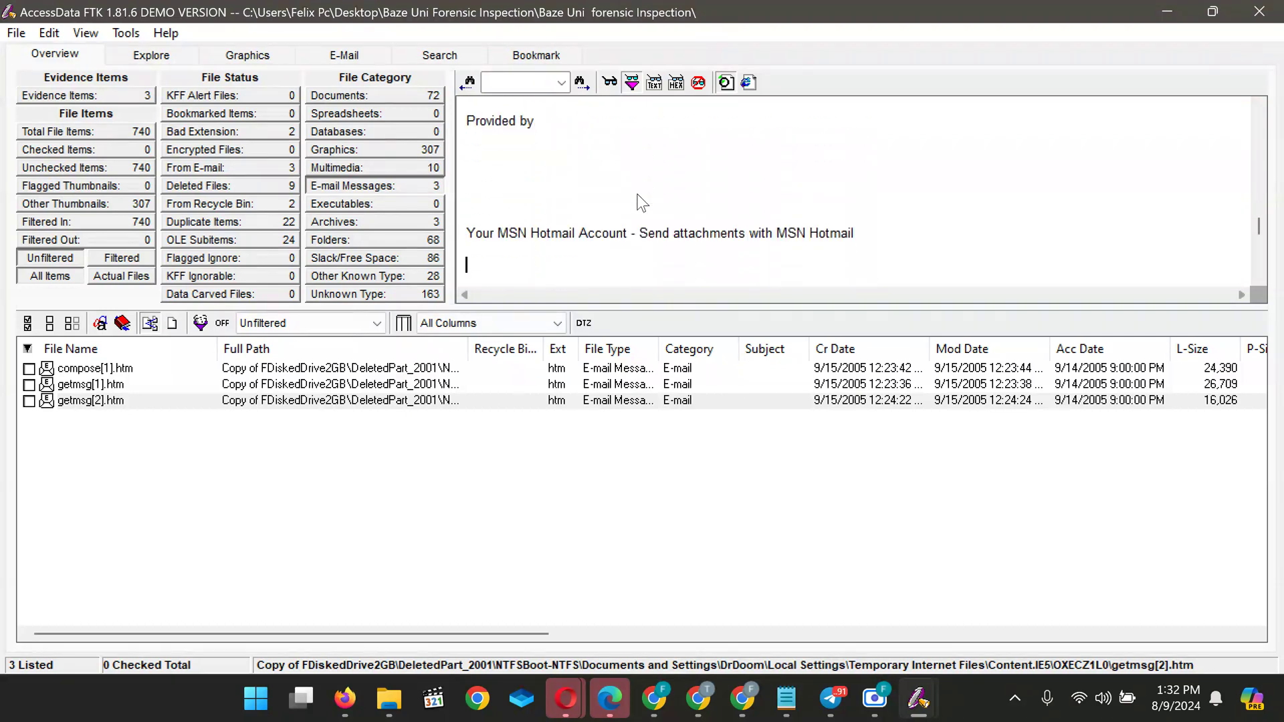
pyautogui.press('Down')
pyautogui.press('Down')
pyautogui.press('Down')
pyautogui.press('Down')
pyautogui.press('Down')
pyautogui.press('Down')
pyautogui.press('Down')
pyautogui.press('Down')
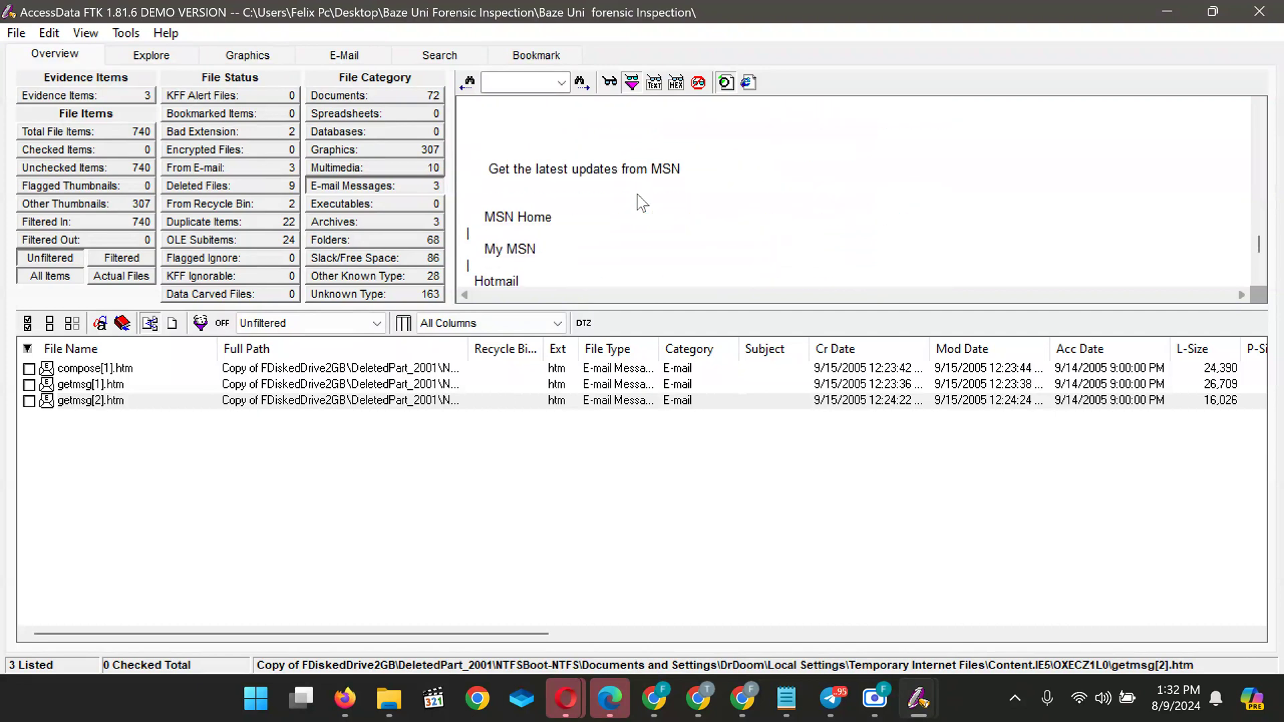
pyautogui.press('Down')
pyautogui.press('Down')
pyautogui.press('Down')
pyautogui.press('Down')
pyautogui.press('Down')
pyautogui.press('Down')
pyautogui.press('Down')
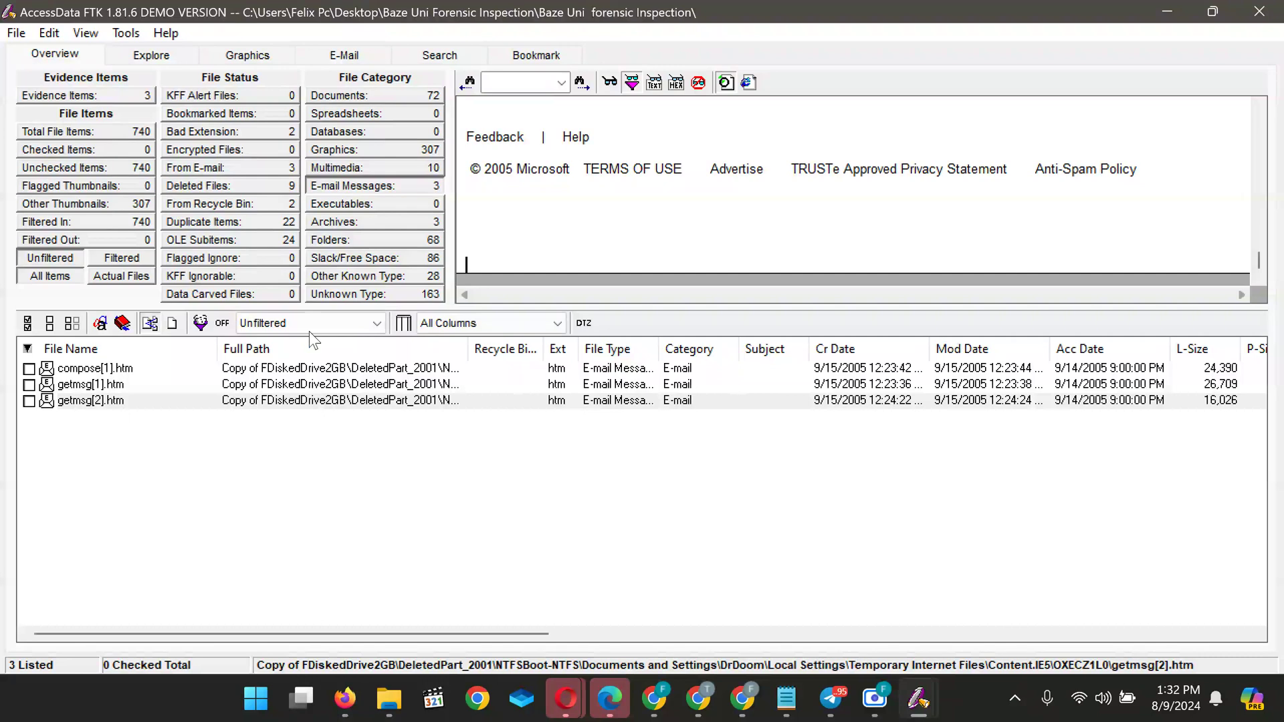
# Open getmsg[1].htm and read down to the 'Hereza pic' e-mail header
pyautogui.click(107, 385)
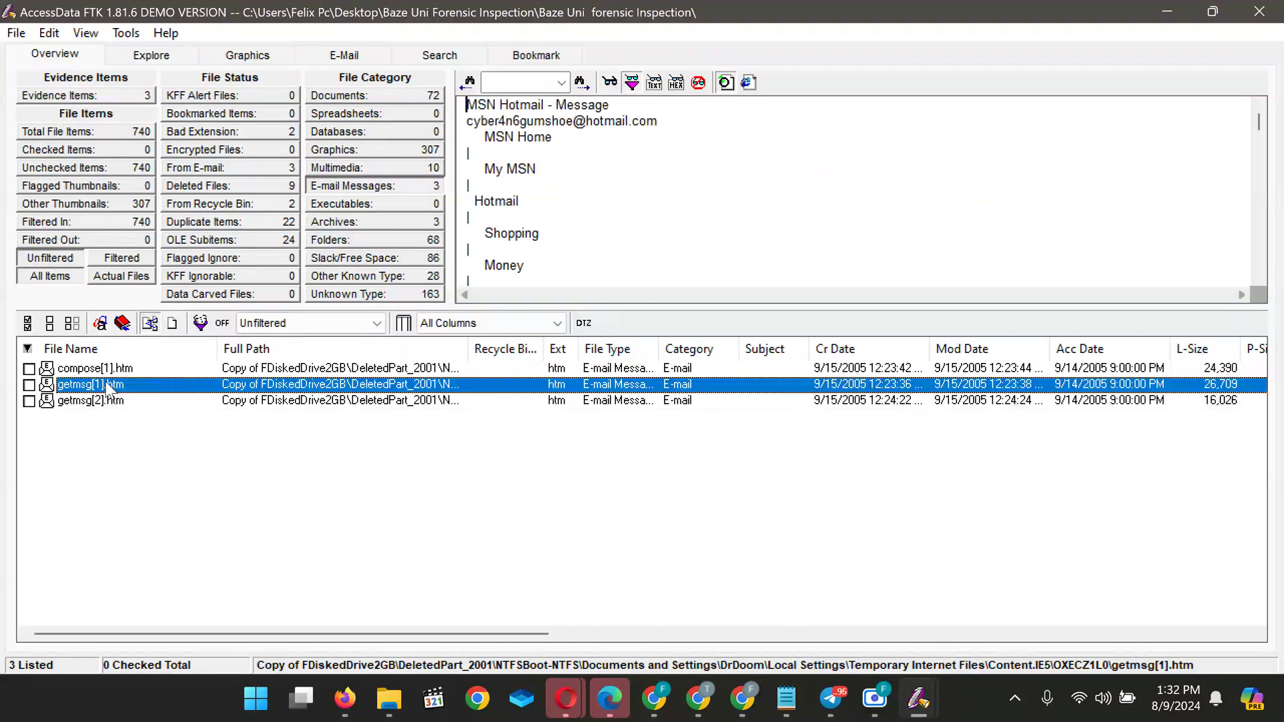
pyautogui.click(572, 200)
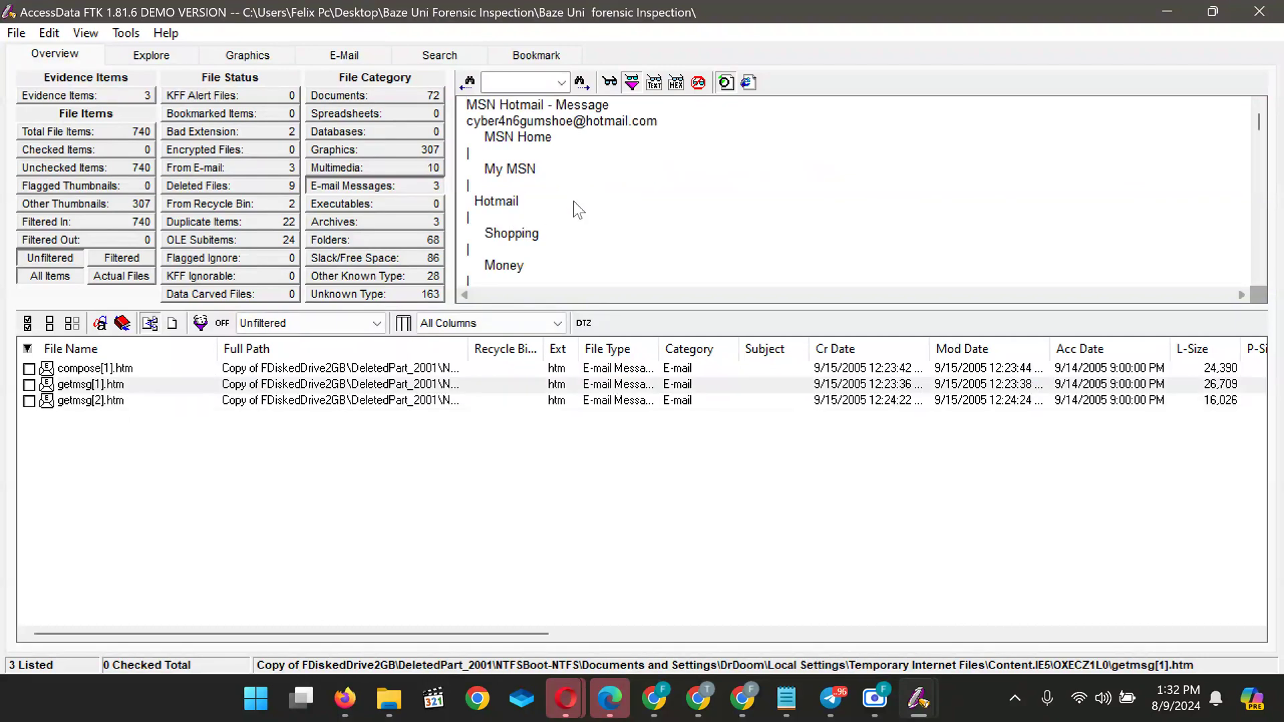
pyautogui.press('Down')
pyautogui.press('Down')
pyautogui.press('Down')
pyautogui.press('Down')
pyautogui.press('Down')
pyautogui.press('Down')
pyautogui.press('Down')
pyautogui.press('Down')
pyautogui.press('Down')
pyautogui.press('Down')
pyautogui.press('Down')
pyautogui.press('Down')
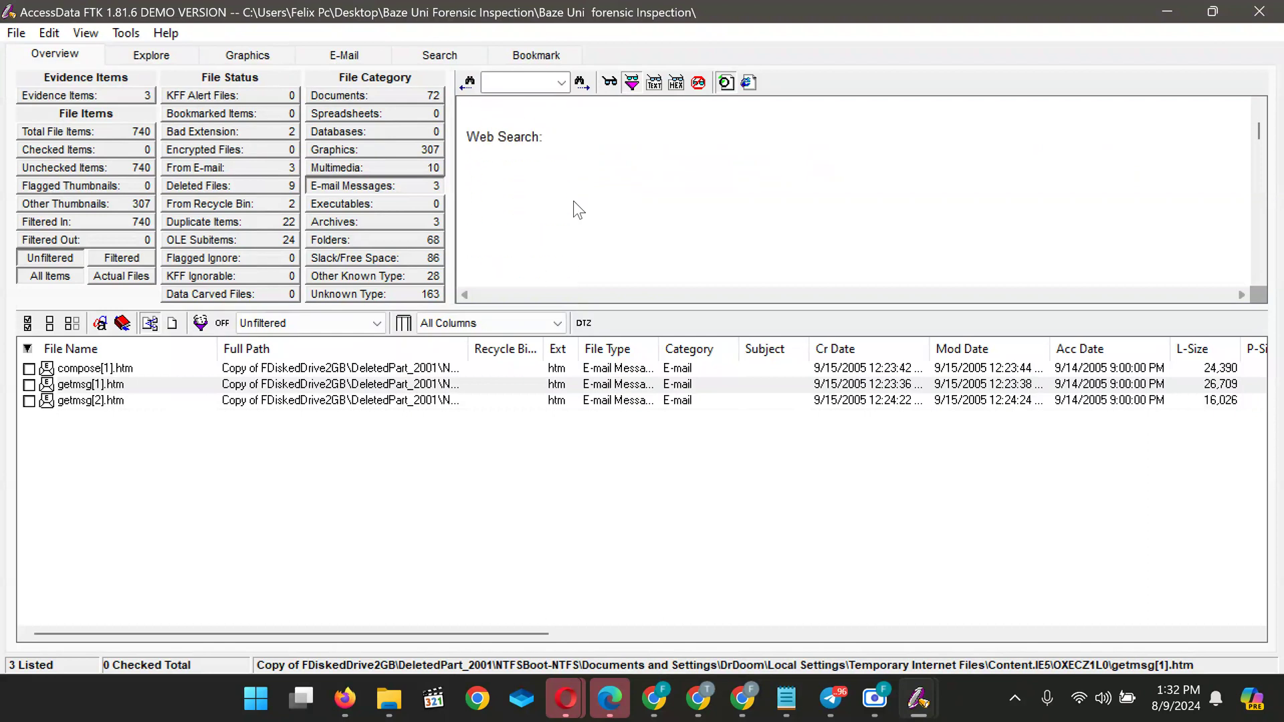
pyautogui.press('Down')
pyautogui.press('Down')
pyautogui.press('Down')
pyautogui.press('Down')
pyautogui.press('Down')
pyautogui.press('Down')
pyautogui.press('Down')
pyautogui.press('Down')
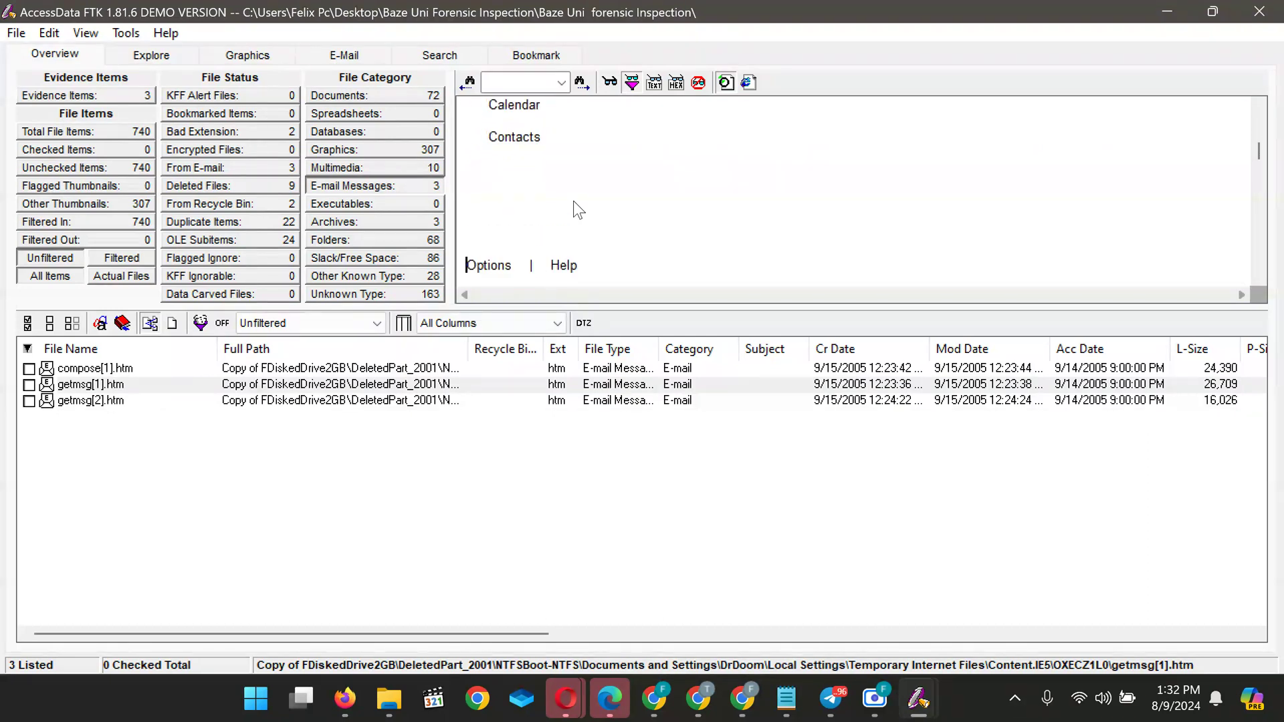
pyautogui.press('Up')
pyautogui.press('Up')
pyautogui.press('Up')
pyautogui.press('Up')
pyautogui.press('Up')
pyautogui.press('Up')
pyautogui.press('Up')
pyautogui.press('Up')
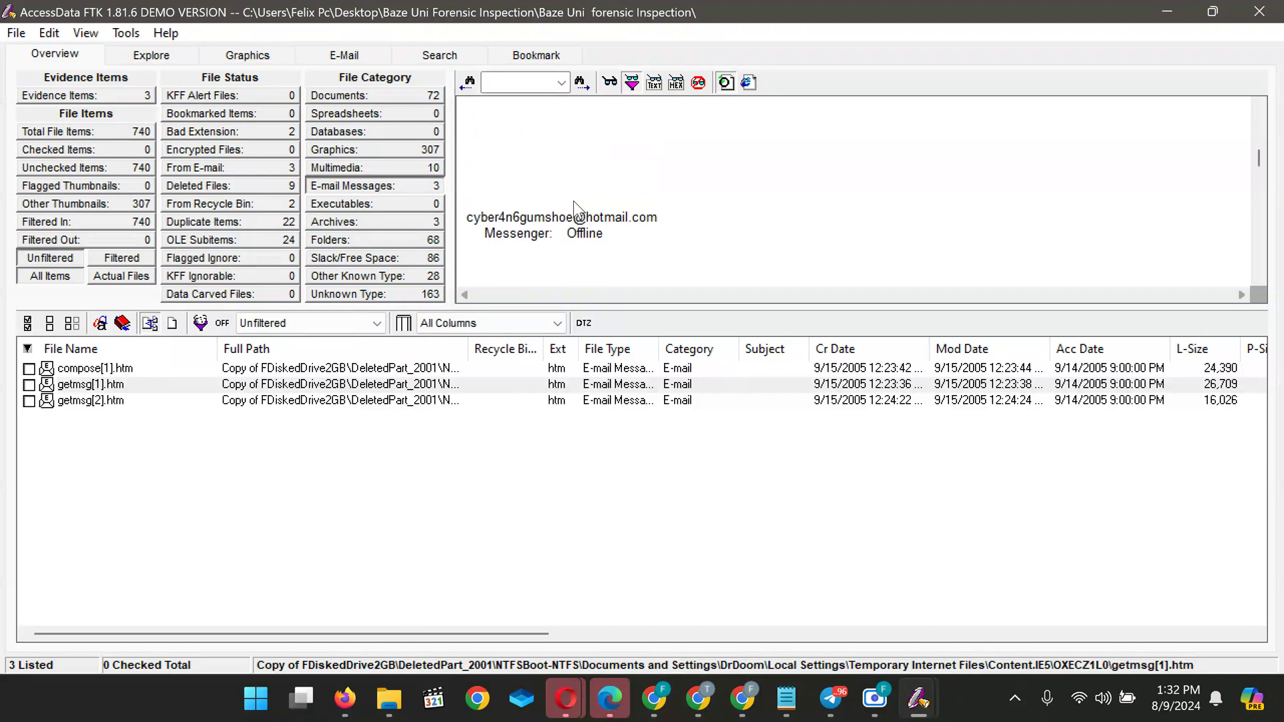
pyautogui.press('Down')
pyautogui.press('Down')
pyautogui.press('Down')
pyautogui.press('Down')
pyautogui.press('Down')
pyautogui.press('Down')
pyautogui.press('Down')
pyautogui.press('Down')
pyautogui.press('Down')
pyautogui.press('Down')
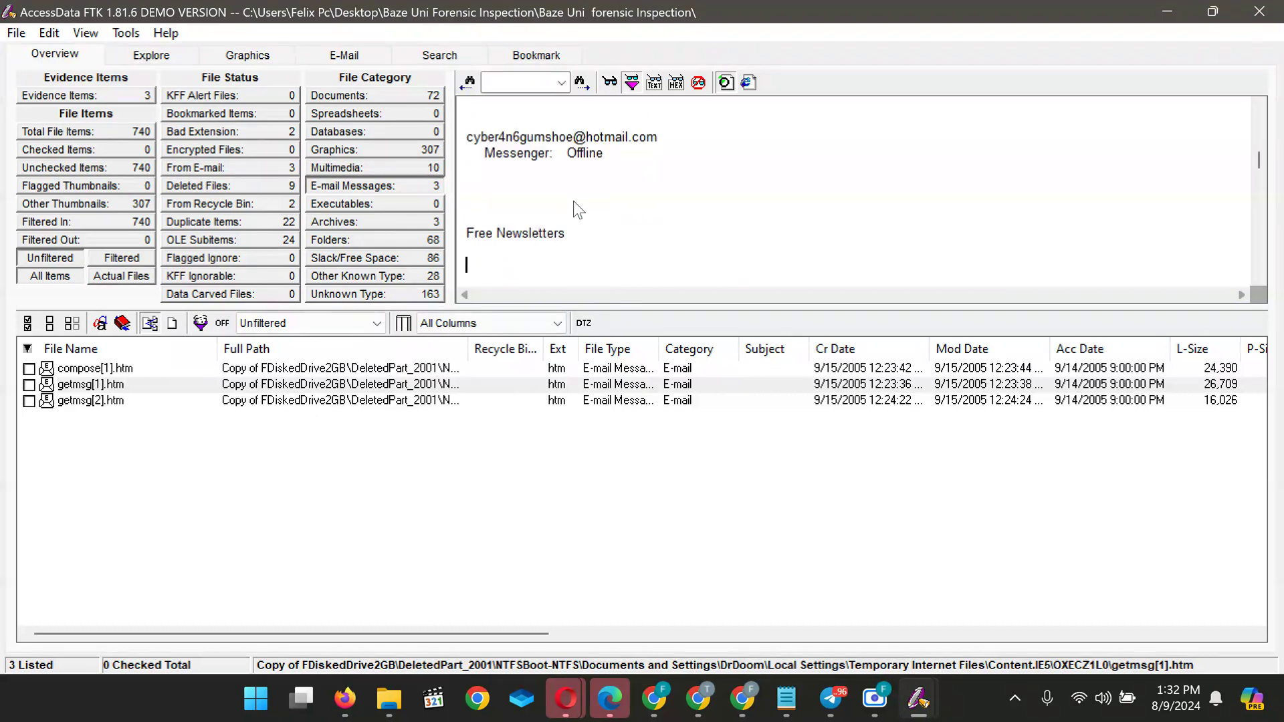
pyautogui.press('Down')
pyautogui.press('Down')
pyautogui.press('Down')
pyautogui.press('Down')
pyautogui.press('Down')
pyautogui.press('Down')
pyautogui.press('Down')
pyautogui.press('Down')
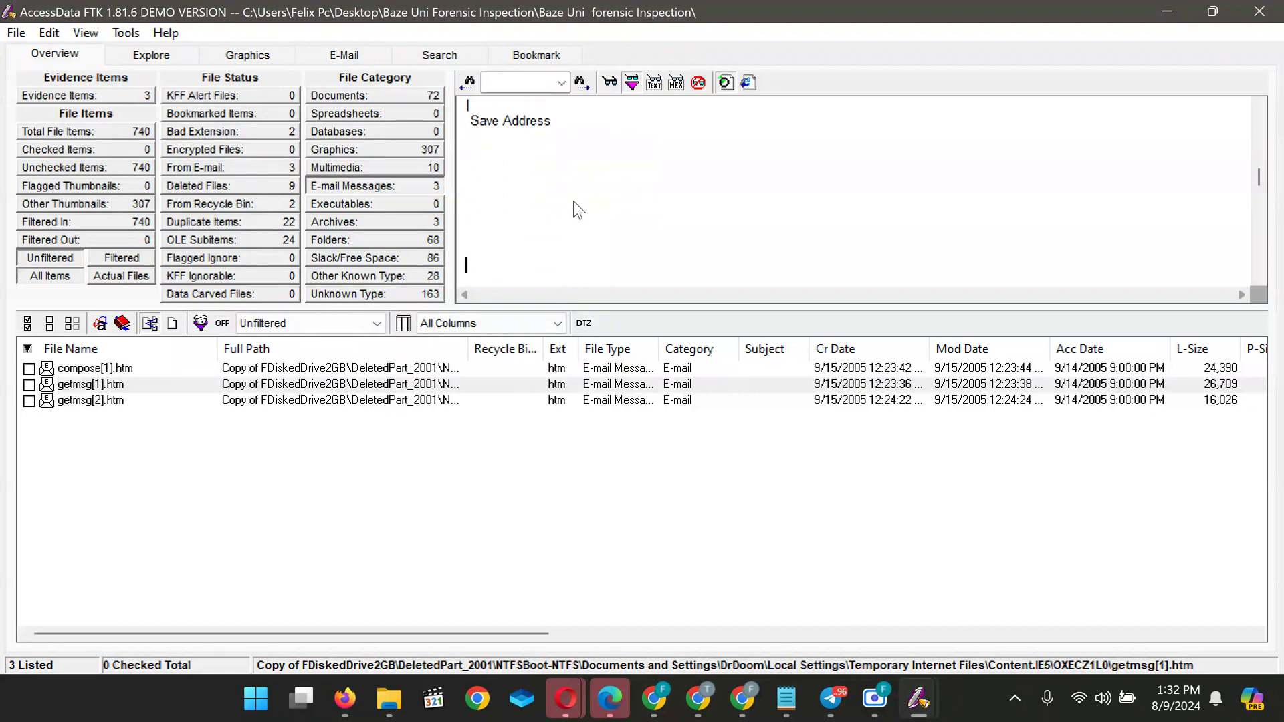
pyautogui.press('Down')
pyautogui.press('Down')
pyautogui.press('Down')
pyautogui.press('Down')
pyautogui.press('Down')
pyautogui.press('Down')
pyautogui.press('Down')
pyautogui.press('Down')
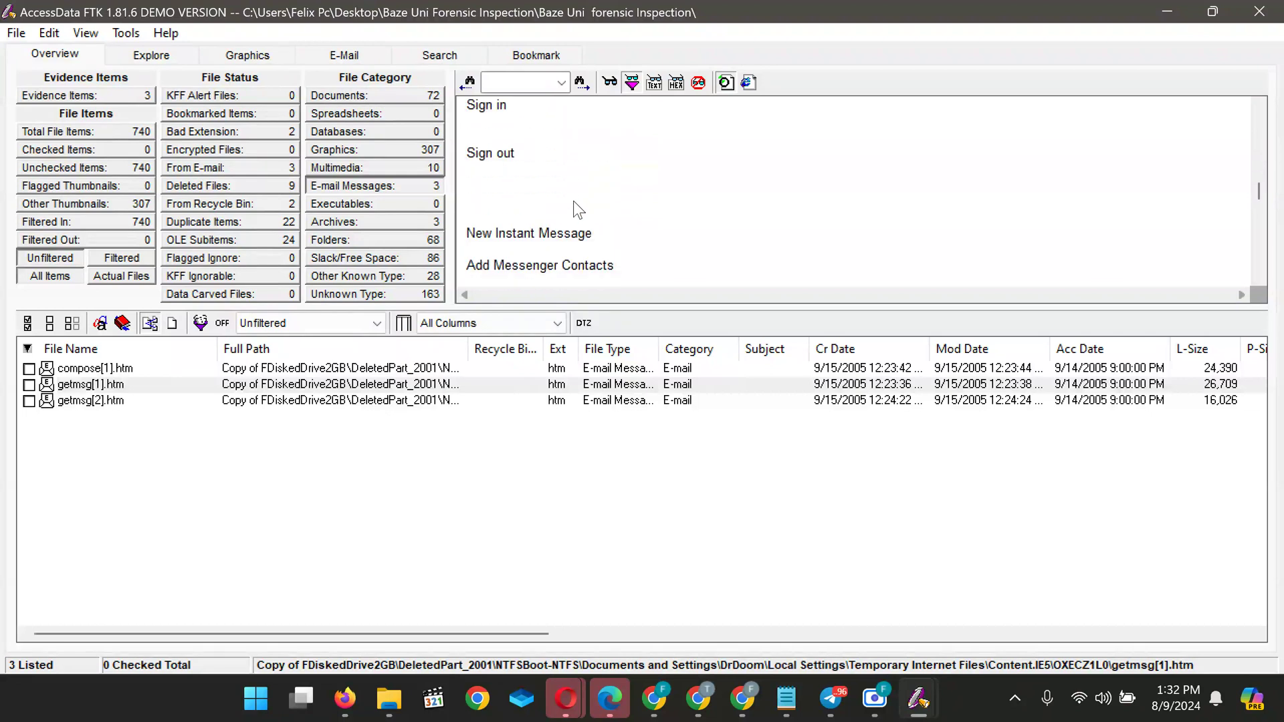
pyautogui.press('Down')
pyautogui.press('Down')
pyautogui.press('Down')
pyautogui.press('Down')
pyautogui.press('Down')
pyautogui.press('Up')
pyautogui.press('Up')
pyautogui.press('Up')
pyautogui.press('Up')
pyautogui.press('Up')
pyautogui.press('Up')
pyautogui.press('Up')
pyautogui.press('Up')
pyautogui.press('Up')
pyautogui.press('Up')
pyautogui.press('Up')
pyautogui.press('Up')
pyautogui.press('Up')
pyautogui.press('Up')
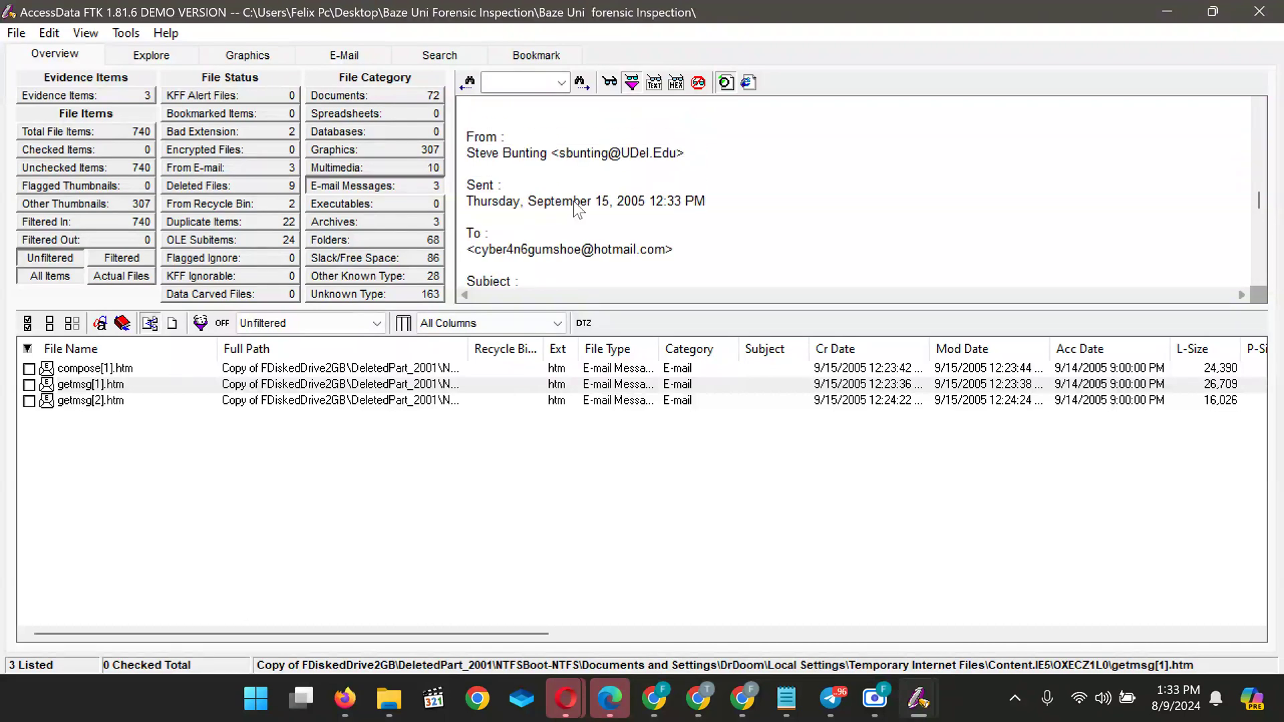
# Go back to the top of getmsg[1].htm and read down to its From, Sent and To headers
pyautogui.press('Up')
pyautogui.press('Up')
pyautogui.press('Up')
pyautogui.press('Up')
pyautogui.press('Up')
pyautogui.press('Up')
pyautogui.press('Up')
pyautogui.press('Up')
pyautogui.press('Up')
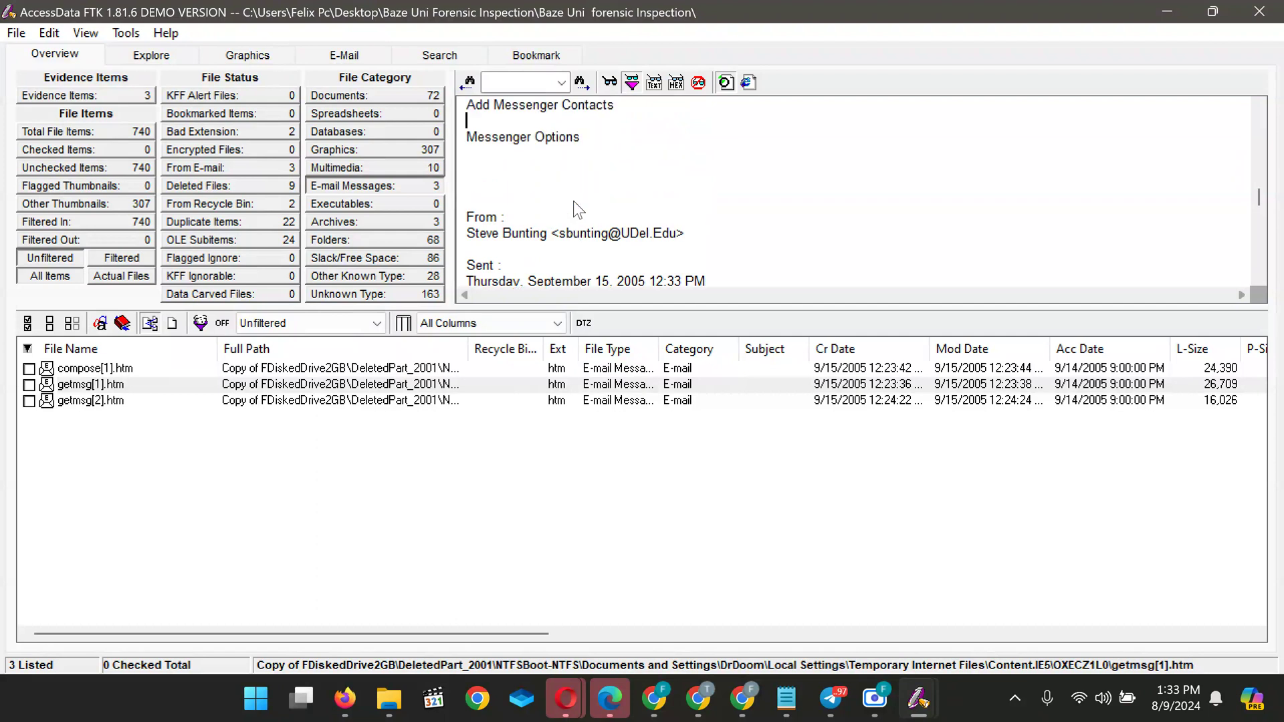
pyautogui.press('Up')
pyautogui.press('Up')
pyautogui.press('Up')
pyautogui.press('Up')
pyautogui.press('Up')
pyautogui.press('Up')
pyautogui.press('Up')
pyautogui.press('Up')
pyautogui.press('Up')
pyautogui.press('Up')
pyautogui.press('Up')
pyautogui.press('Up')
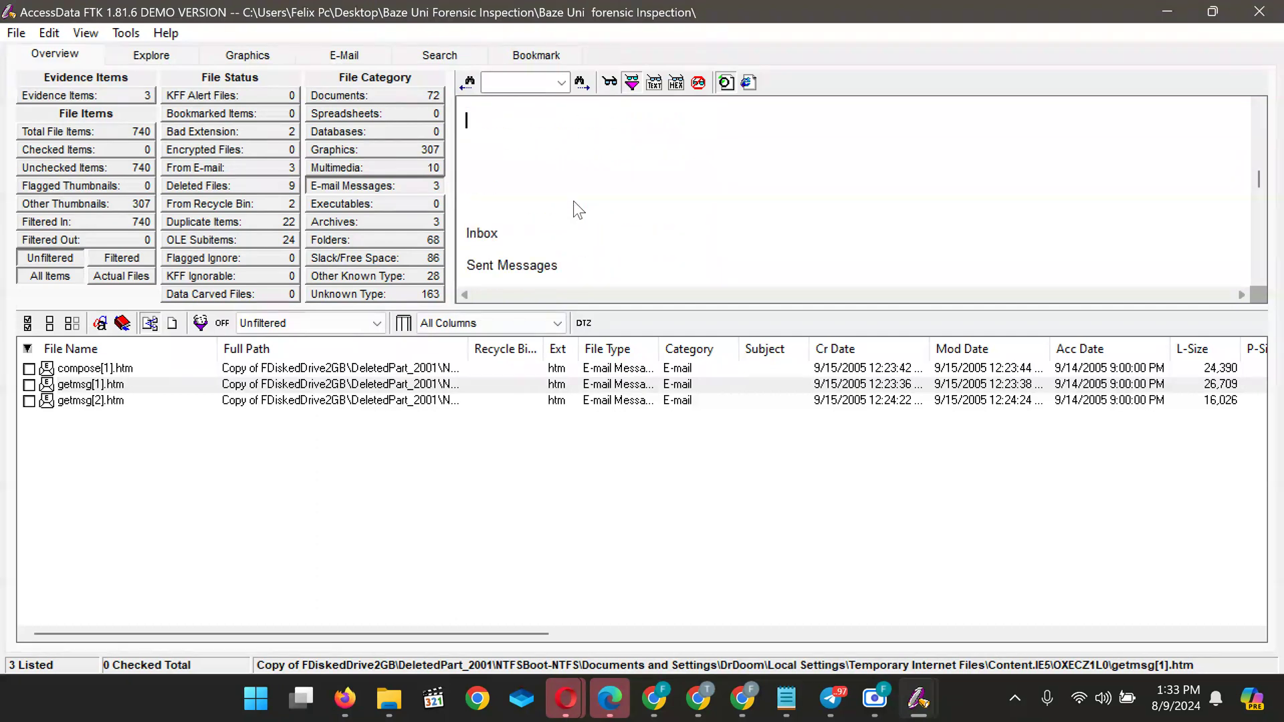
pyautogui.press('Up')
pyautogui.press('Up')
pyautogui.press('Up')
pyautogui.press('Up')
pyautogui.press('Up')
pyautogui.press('Up')
pyautogui.press('Up')
pyautogui.press('Up')
pyautogui.press('Up')
pyautogui.press('Up')
pyautogui.press('Up')
pyautogui.press('Up')
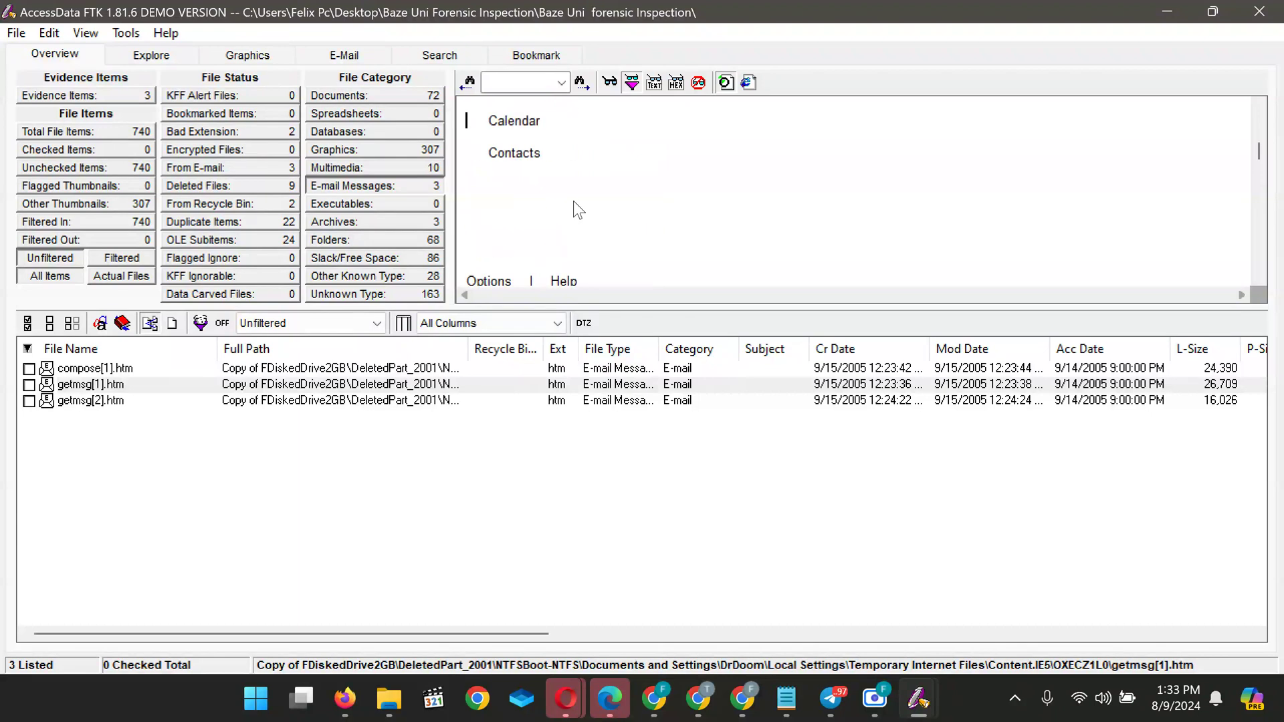
pyautogui.press('Up')
pyautogui.press('Up')
pyautogui.press('Up')
pyautogui.press('Up')
pyautogui.press('Up')
pyautogui.press('Up')
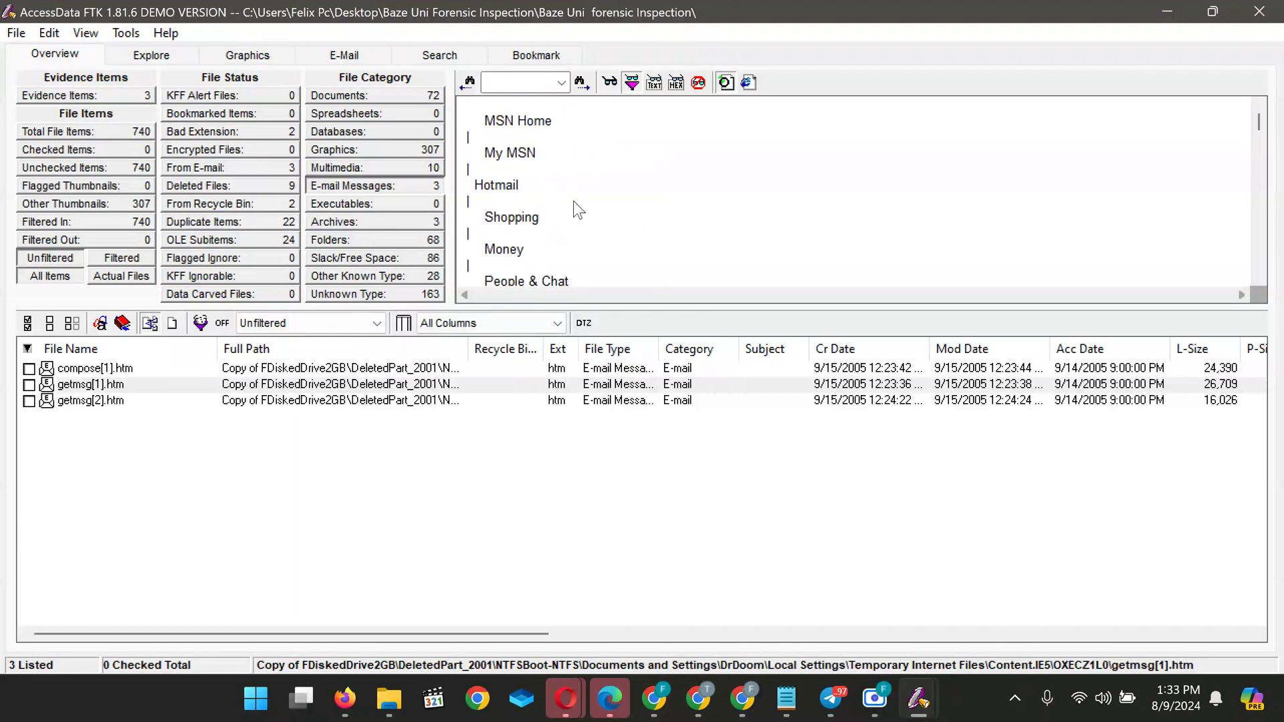
pyautogui.press('Down')
pyautogui.press('Down')
pyautogui.press('Down')
pyautogui.press('Down')
pyautogui.press('Down')
pyautogui.press('Down')
pyautogui.press('Down')
pyautogui.press('Down')
pyautogui.press('Down')
pyautogui.press('Down')
pyautogui.press('Down')
pyautogui.press('Down')
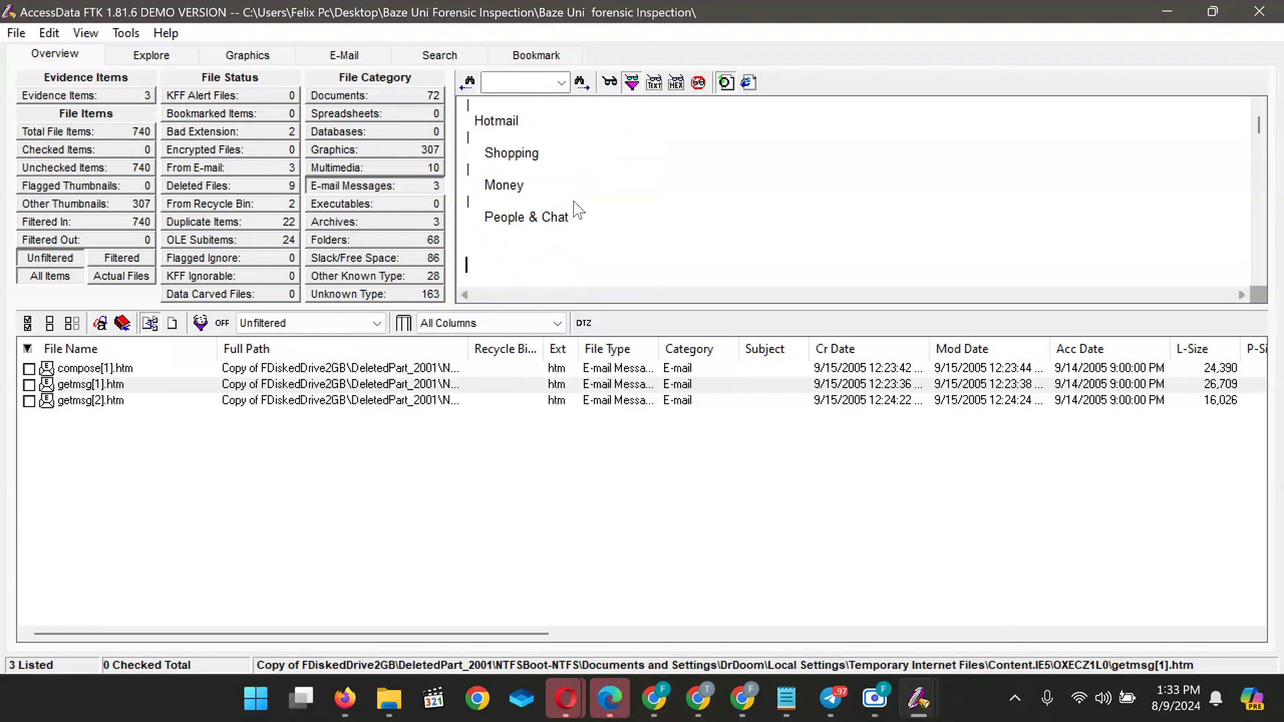
pyautogui.press('Down')
pyautogui.press('Down')
pyautogui.press('Down')
pyautogui.press('Down')
pyautogui.press('Down')
pyautogui.press('Down')
pyautogui.press('Down')
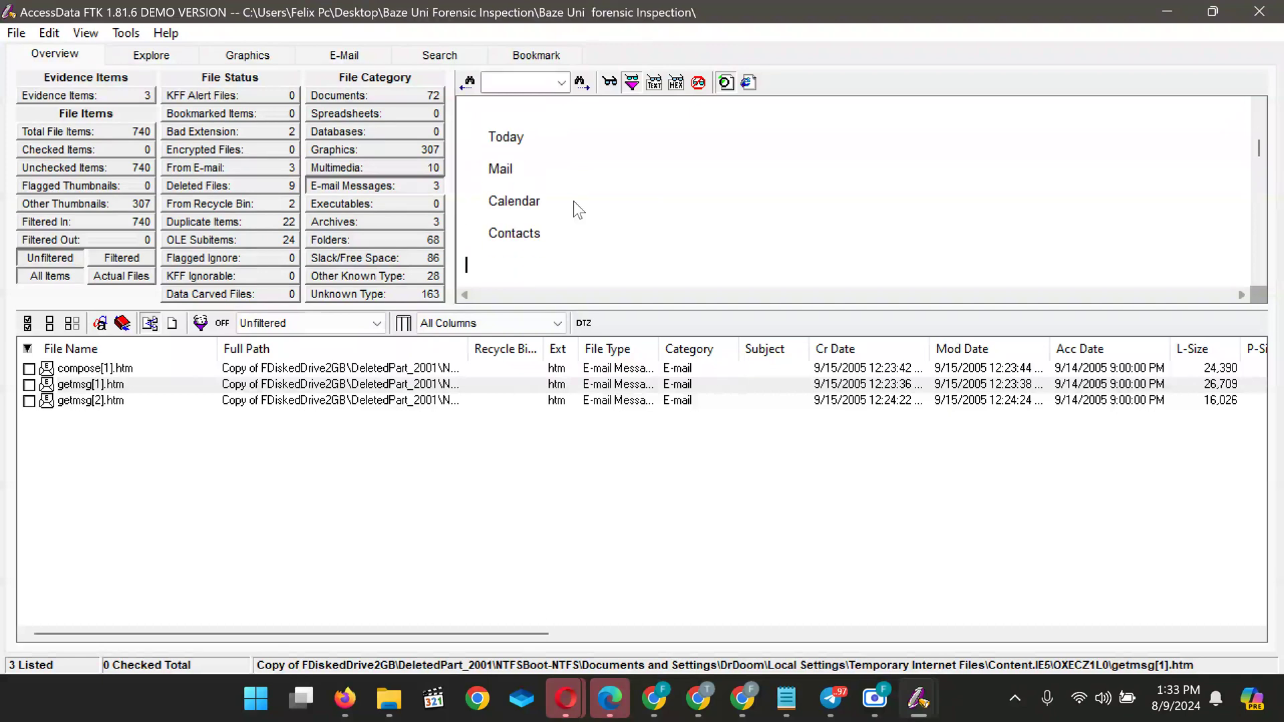
pyautogui.press('Down')
pyautogui.press('Down')
pyautogui.press('Down')
pyautogui.press('Down')
pyautogui.press('Down')
pyautogui.press('Down')
pyautogui.press('Down')
pyautogui.press('Down')
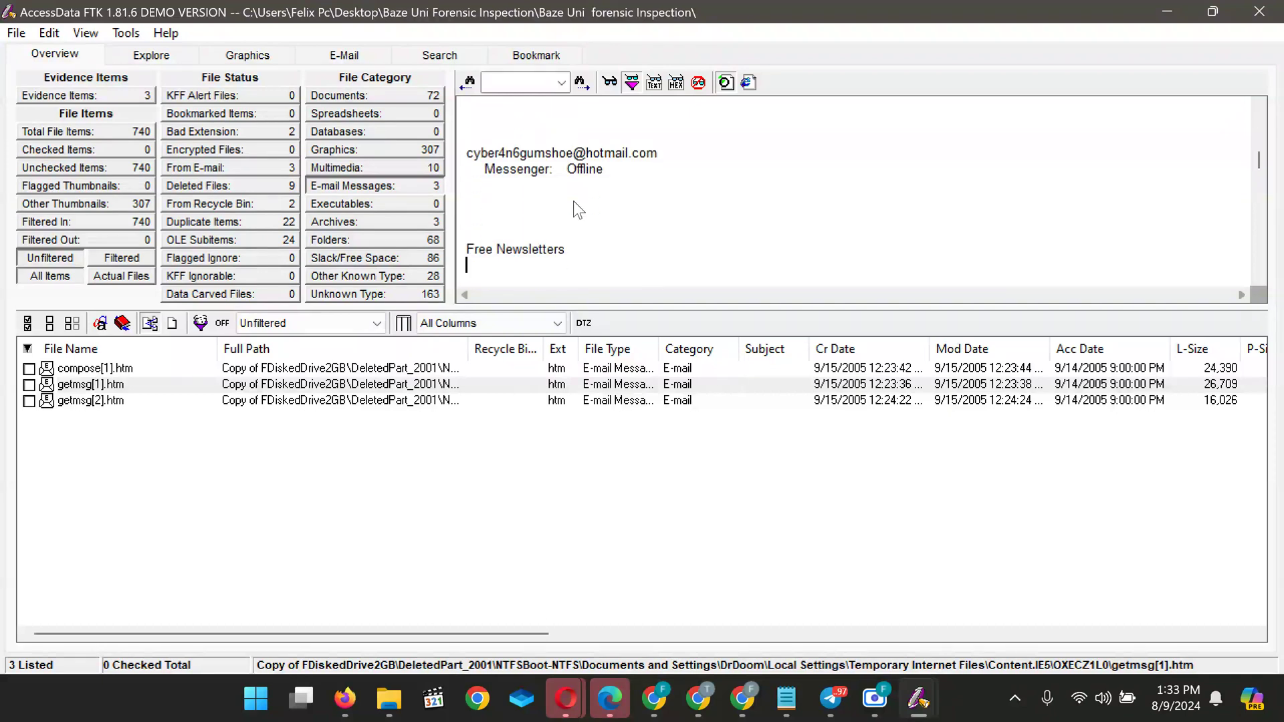
pyautogui.press('Down')
pyautogui.press('Down')
pyautogui.press('Down')
pyautogui.press('Down')
pyautogui.press('Down')
pyautogui.press('Down')
pyautogui.press('Down')
pyautogui.press('Down')
pyautogui.press('Down')
pyautogui.press('Down')
pyautogui.press('Down')
pyautogui.press('Down')
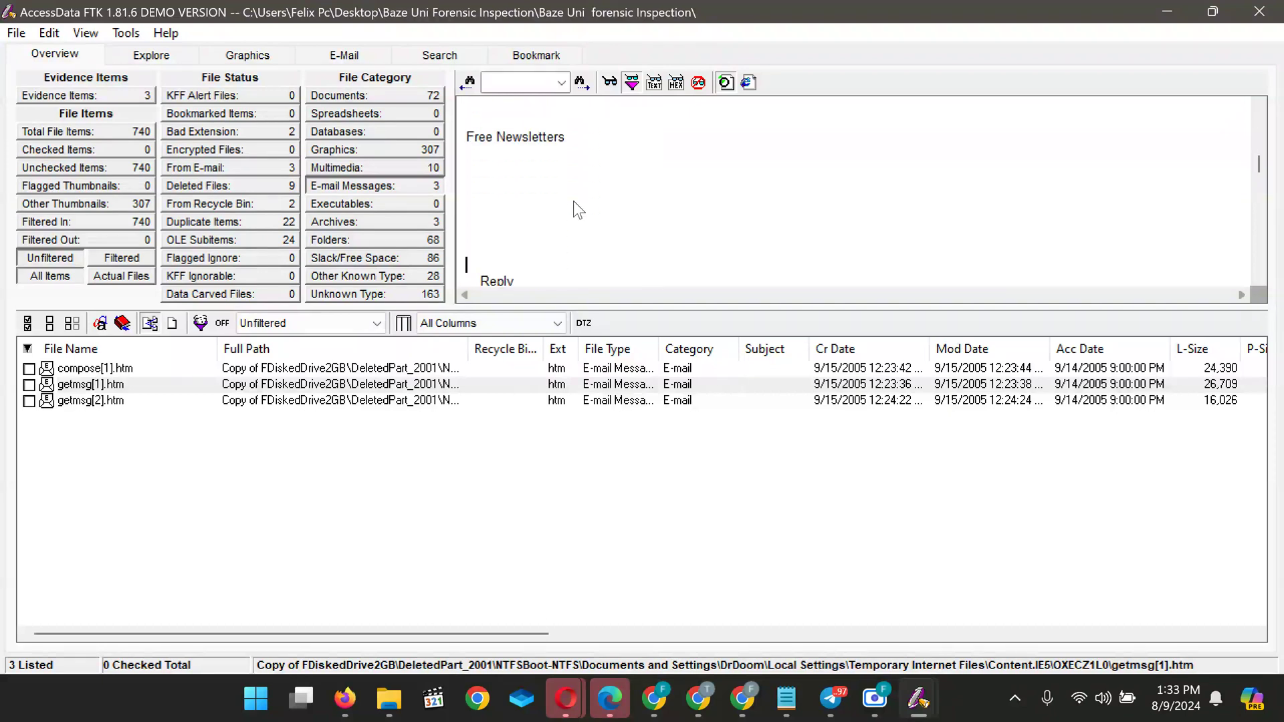
pyautogui.press('Down')
pyautogui.press('Down')
pyautogui.press('Down')
pyautogui.press('Down')
pyautogui.press('Down')
pyautogui.press('Down')
pyautogui.press('Down')
pyautogui.press('Down')
pyautogui.press('Down')
pyautogui.press('Down')
pyautogui.press('Down')
pyautogui.press('Down')
pyautogui.press('Down')
pyautogui.press('Down')
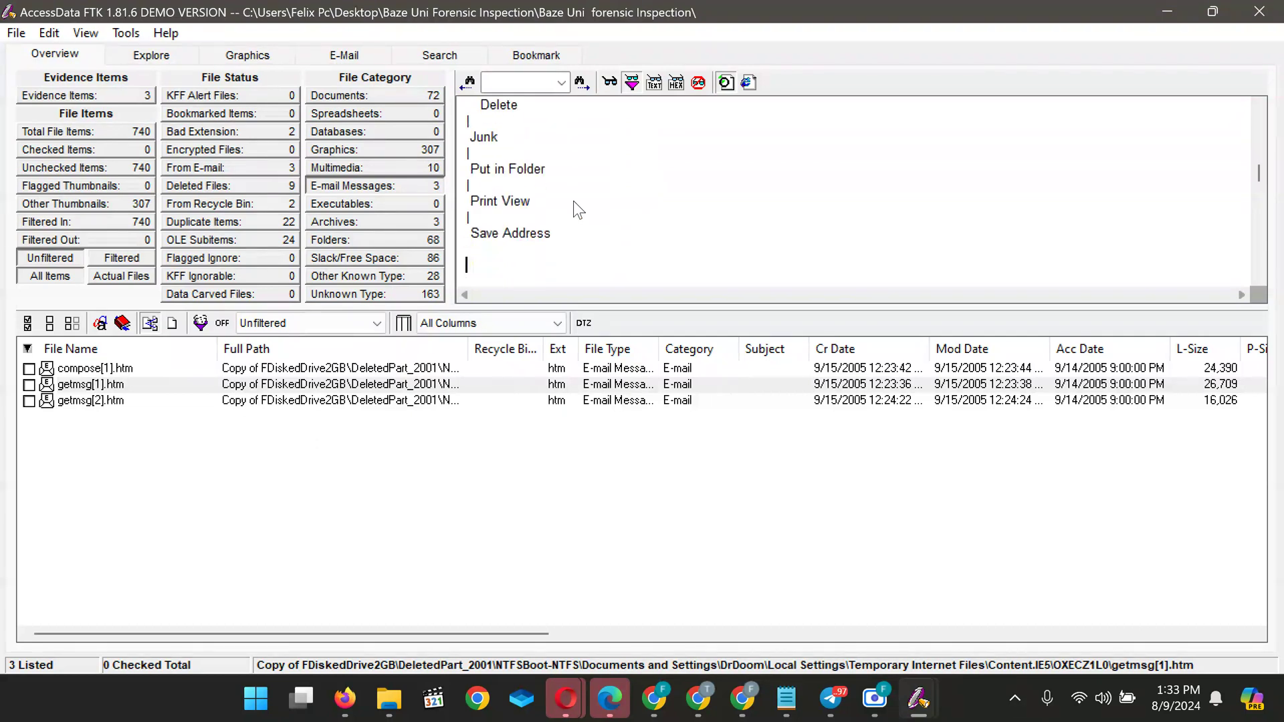
pyautogui.press('Down')
pyautogui.press('Down')
pyautogui.press('Down')
pyautogui.press('Down')
pyautogui.press('Down')
pyautogui.press('Down')
pyautogui.press('Down')
pyautogui.press('Down')
pyautogui.press('Down')
pyautogui.press('Down')
pyautogui.press('Down')
pyautogui.press('Down')
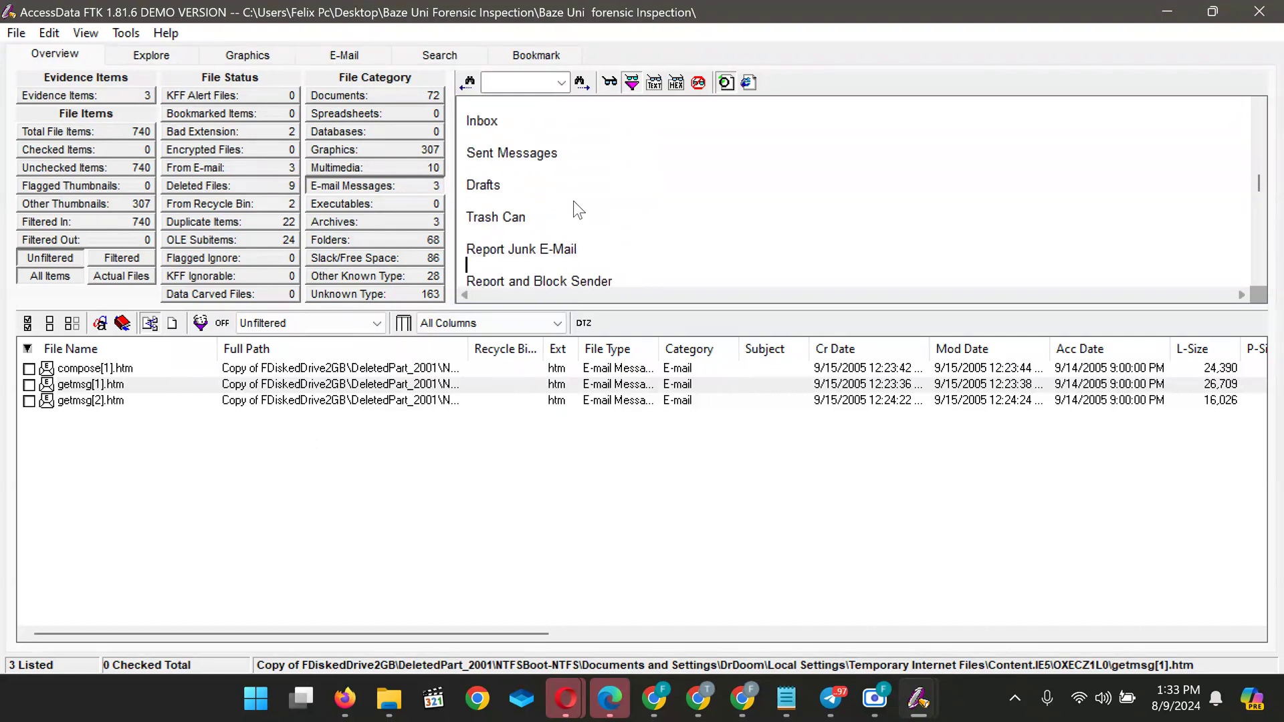
pyautogui.press('Down')
pyautogui.press('Down')
pyautogui.press('Down')
pyautogui.press('Down')
pyautogui.press('Down')
pyautogui.press('Down')
pyautogui.press('Down')
pyautogui.press('Down')
pyautogui.press('Down')
pyautogui.press('Down')
pyautogui.press('Down')
pyautogui.press('Down')
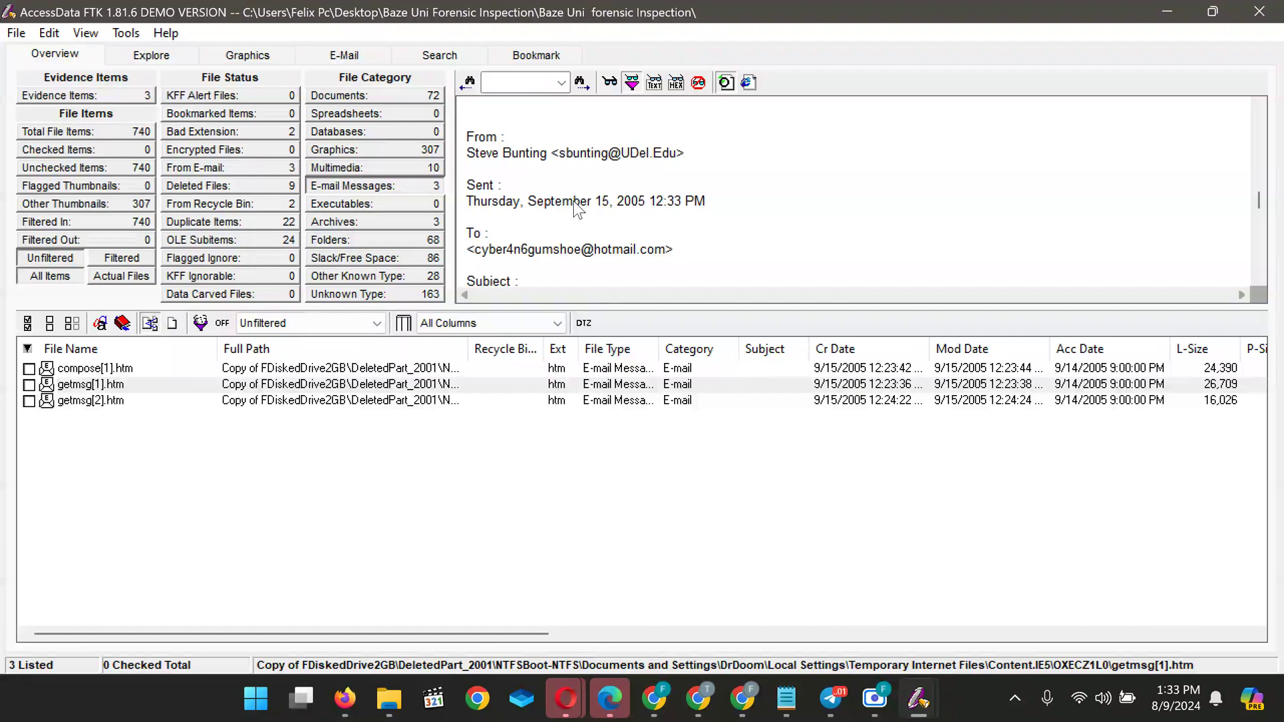
# Scroll getmsg[1].htm past the 'Hereza pic' subject and aerial01.jpg attachment to the sender's signature and phone numbers
pyautogui.scroll(-3, 572, 201)
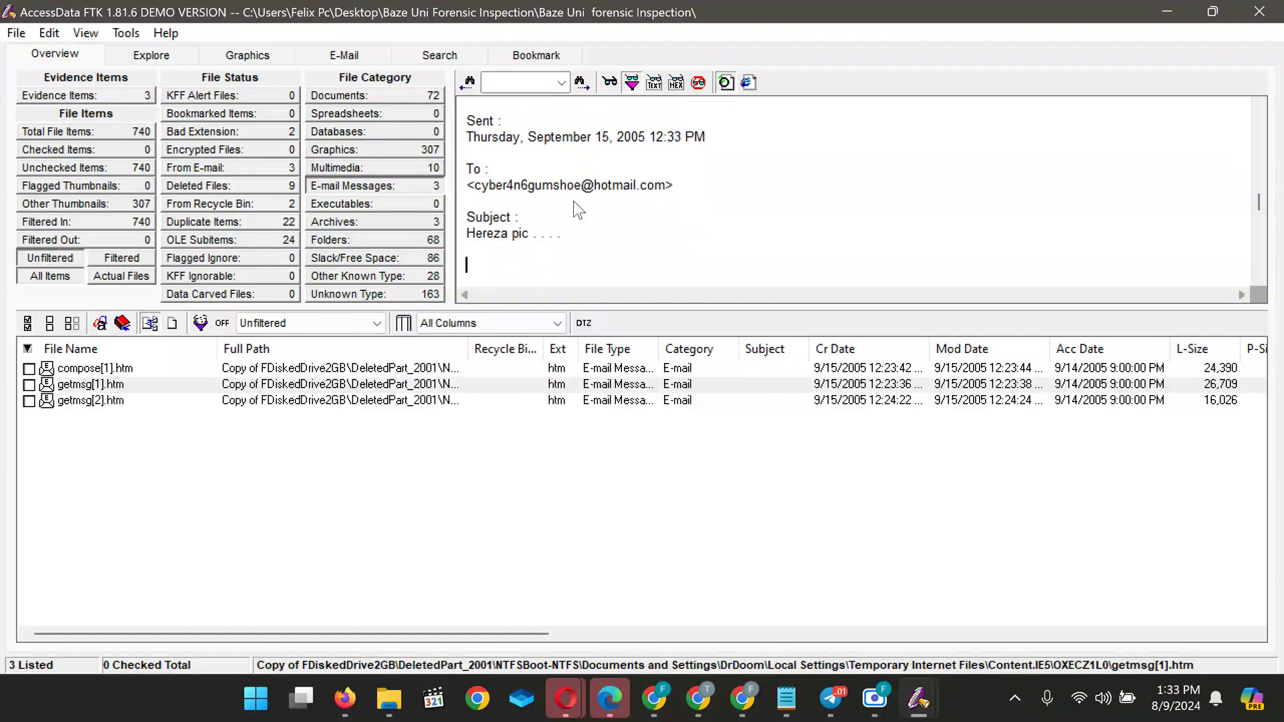
pyautogui.scroll(-5, 572, 201)
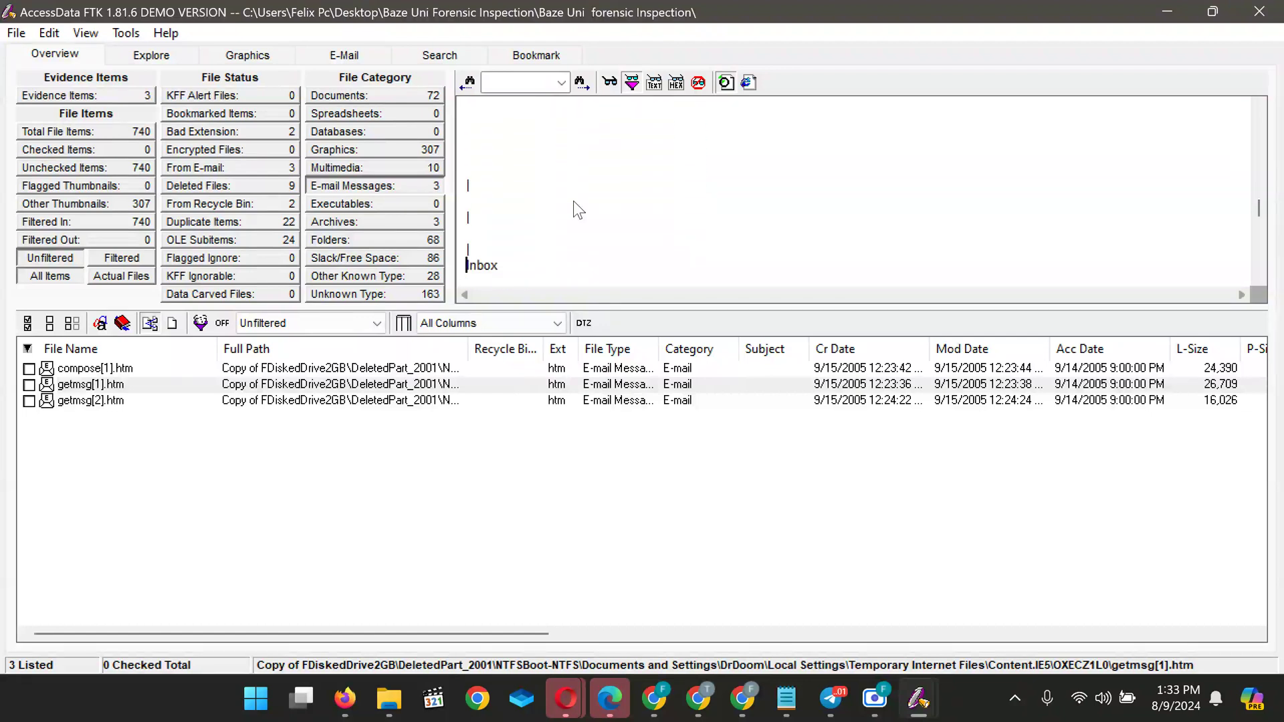
pyautogui.scroll(-4, 574, 202)
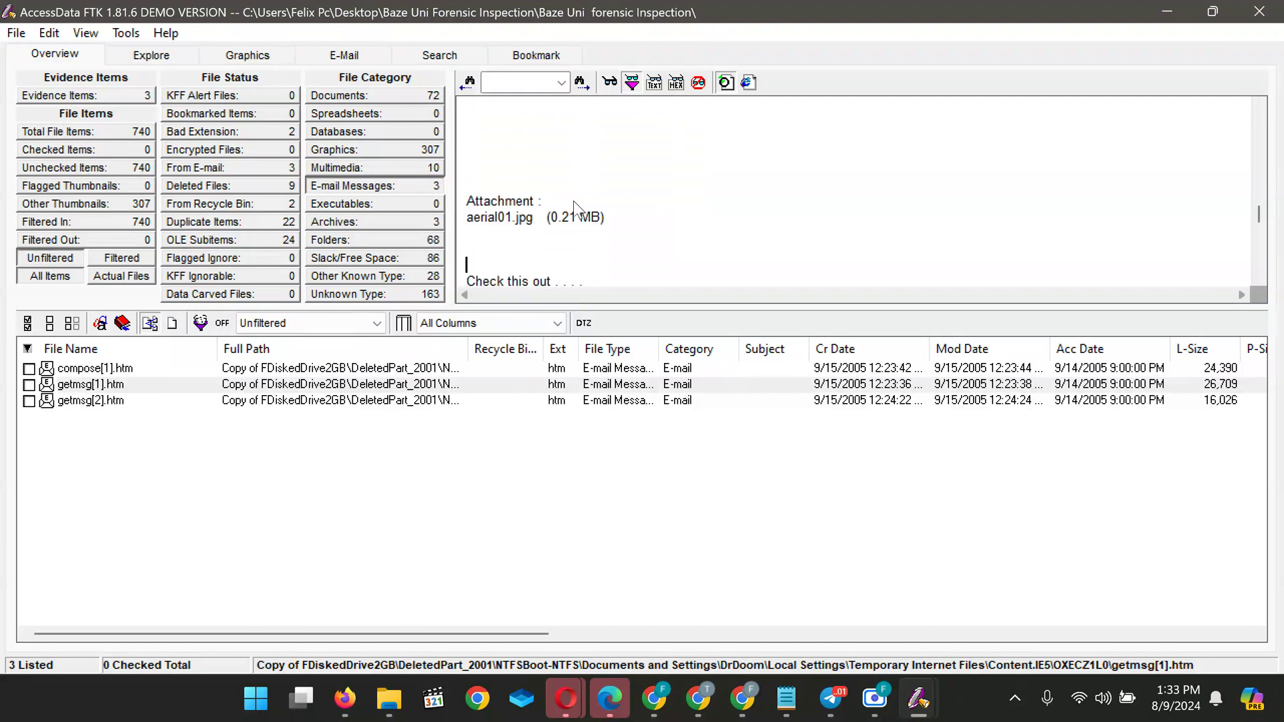
pyautogui.scroll(-1, 574, 210)
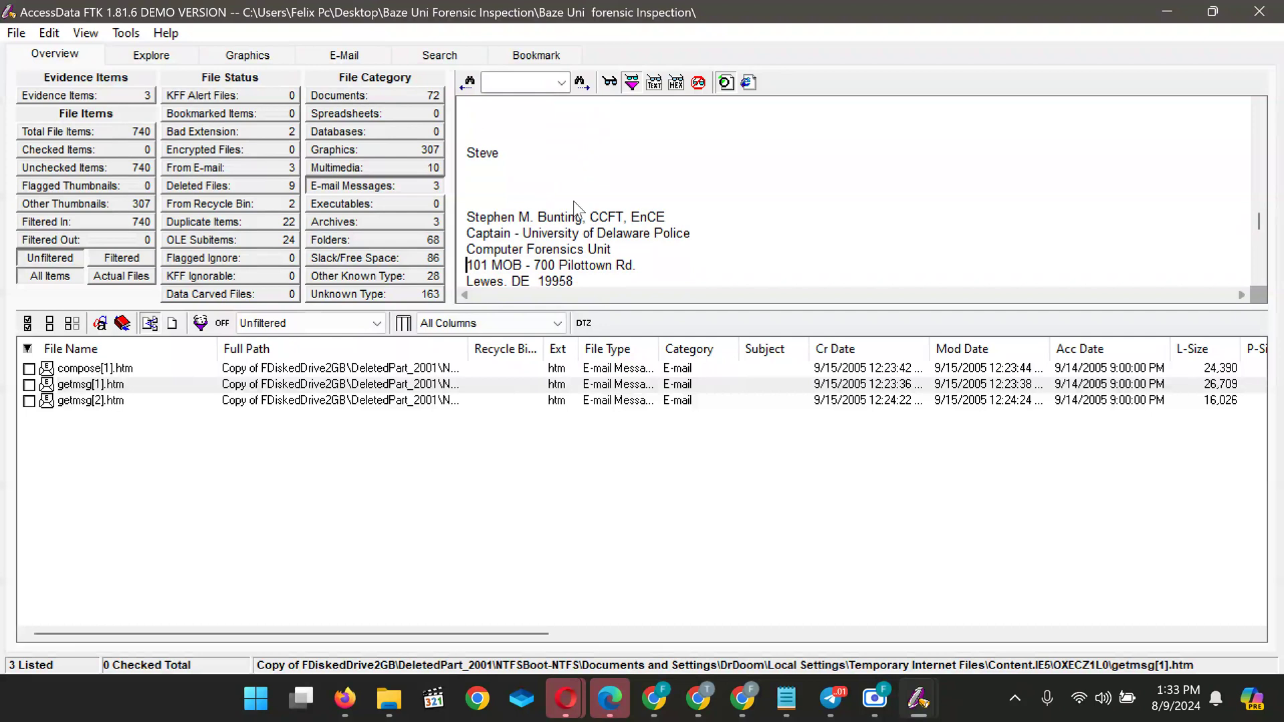
pyautogui.scroll(-3, 572, 201)
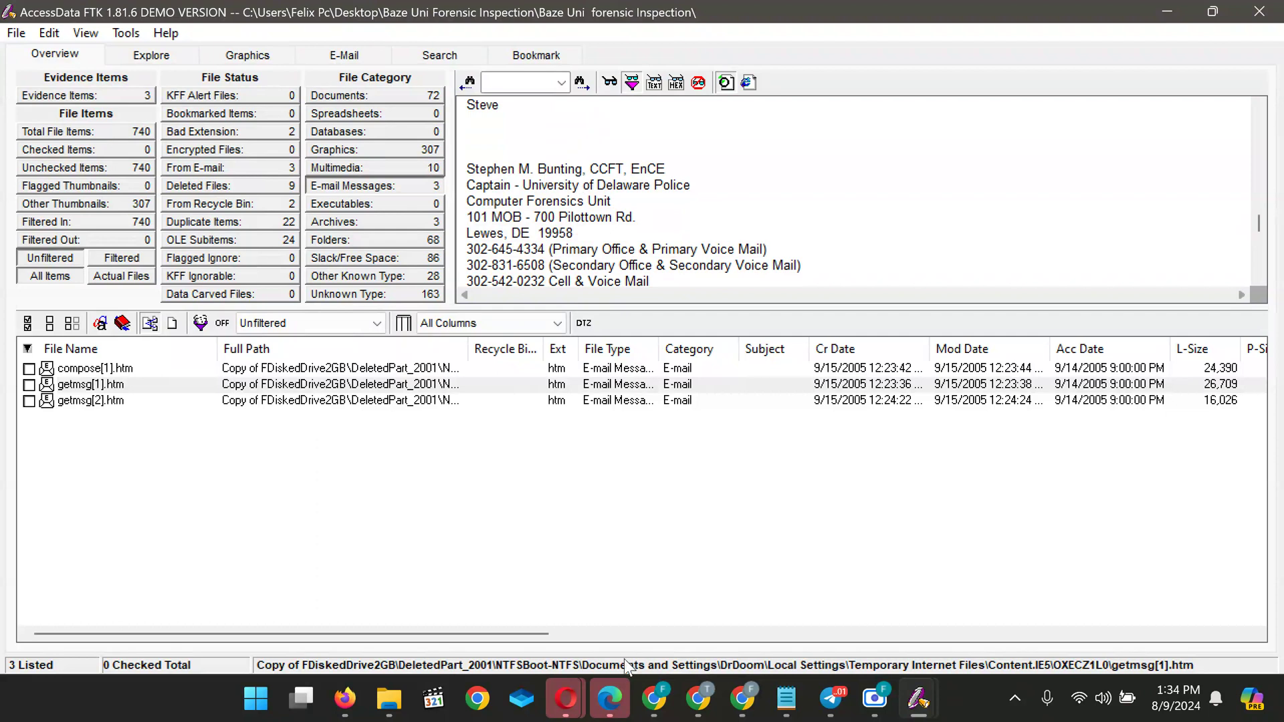
pyautogui.moveTo(698, 699)
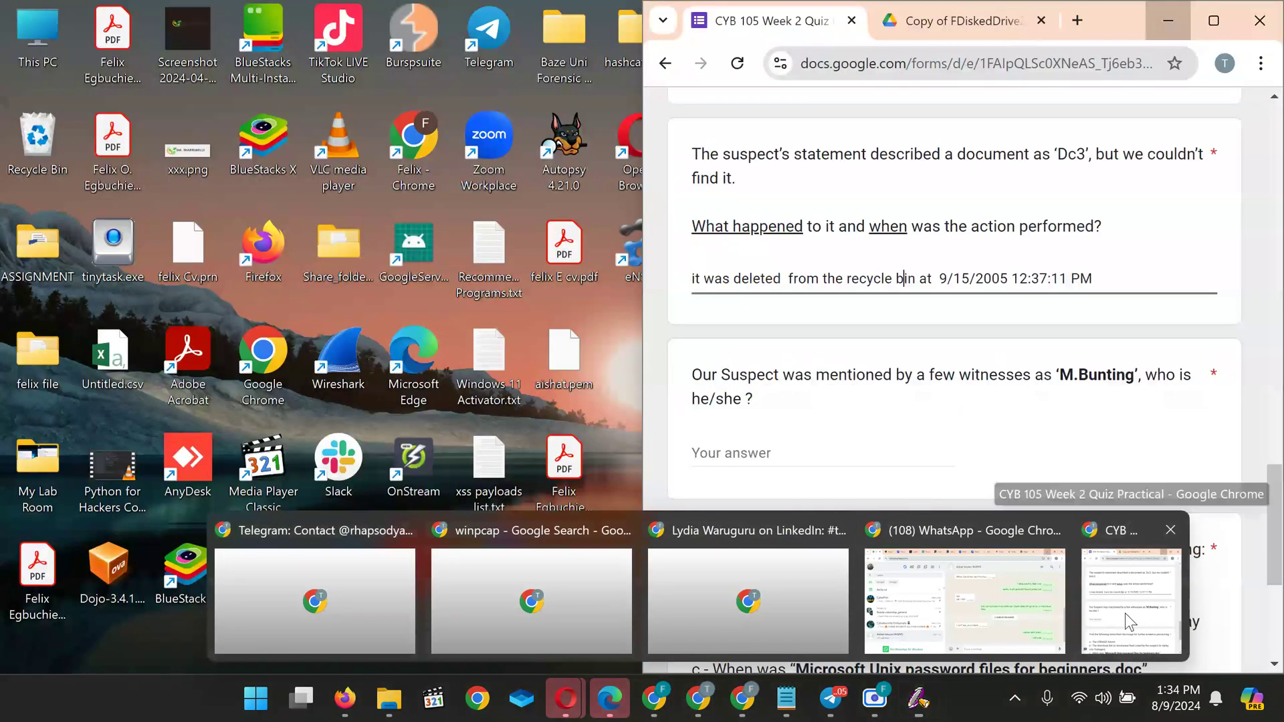
pyautogui.click(1125, 613)
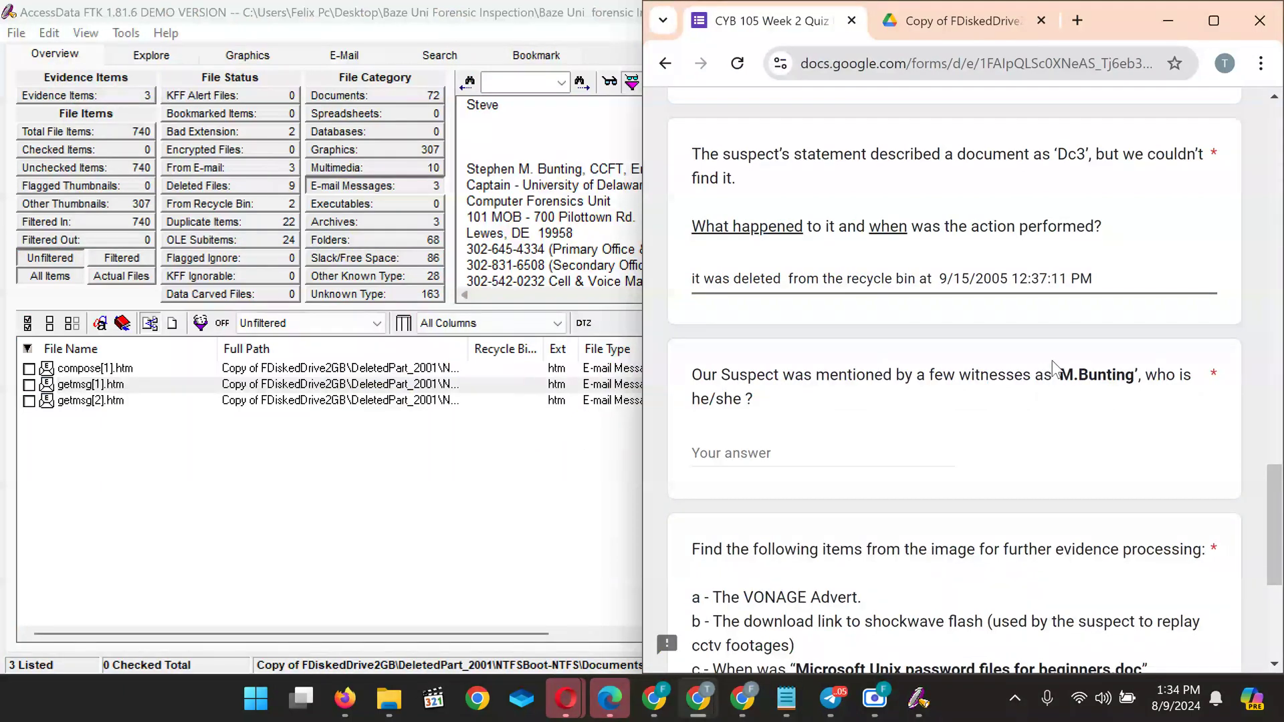
pyautogui.click(1172, 18)
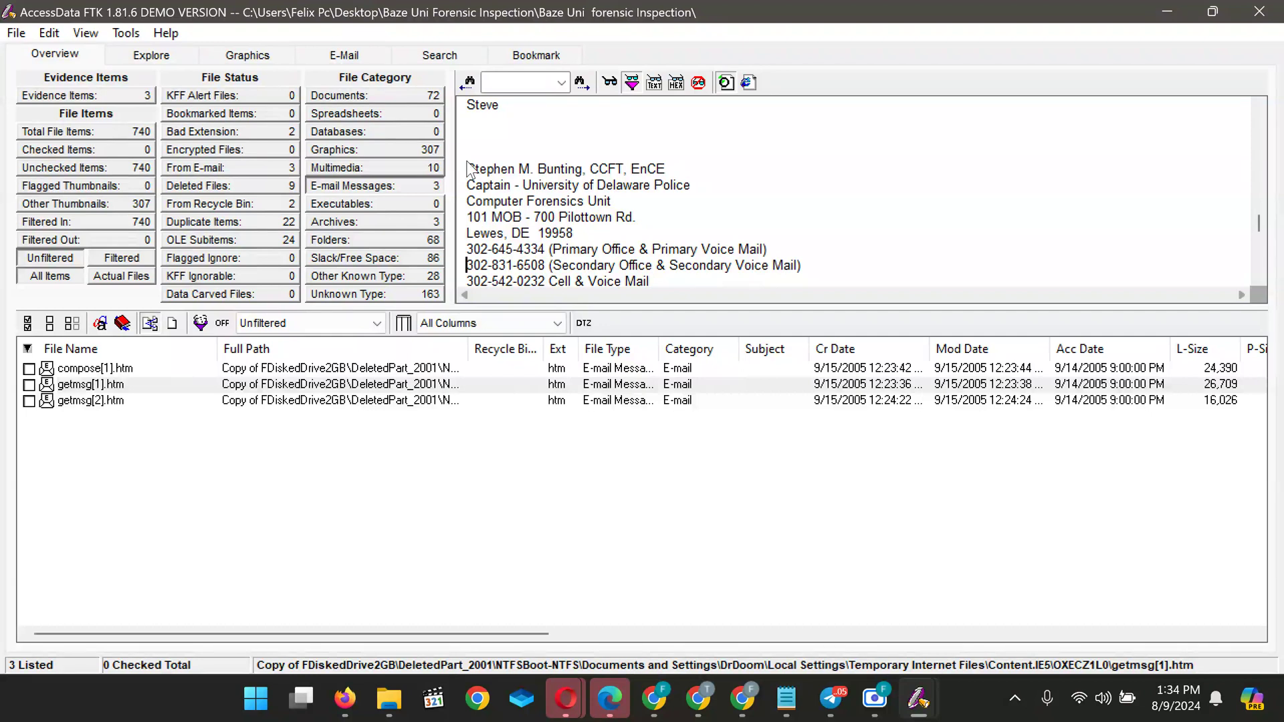
# Select the sender's signature block in the getmsg[1].htm preview, from the name line through the final phone line
pyautogui.moveTo(467, 168); pyautogui.dragTo(651, 278)
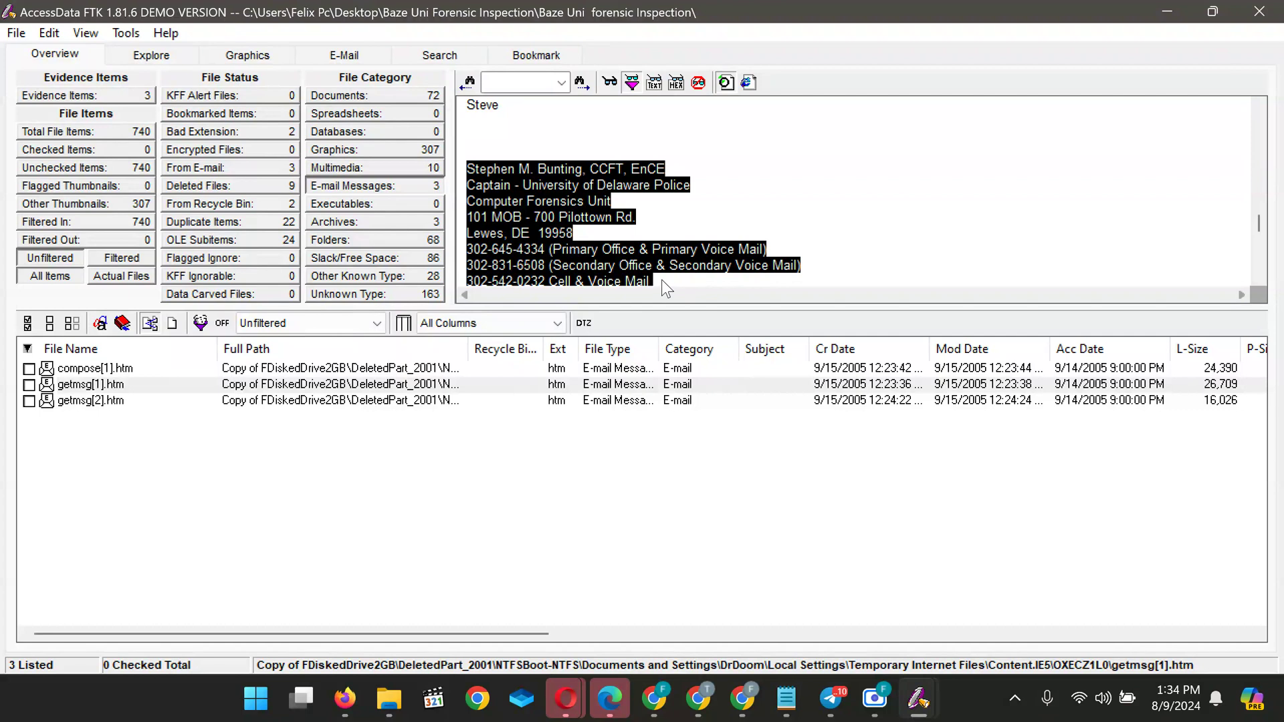
pyautogui.scroll(-5, 664, 286)
pyautogui.scroll(1, 664, 286)
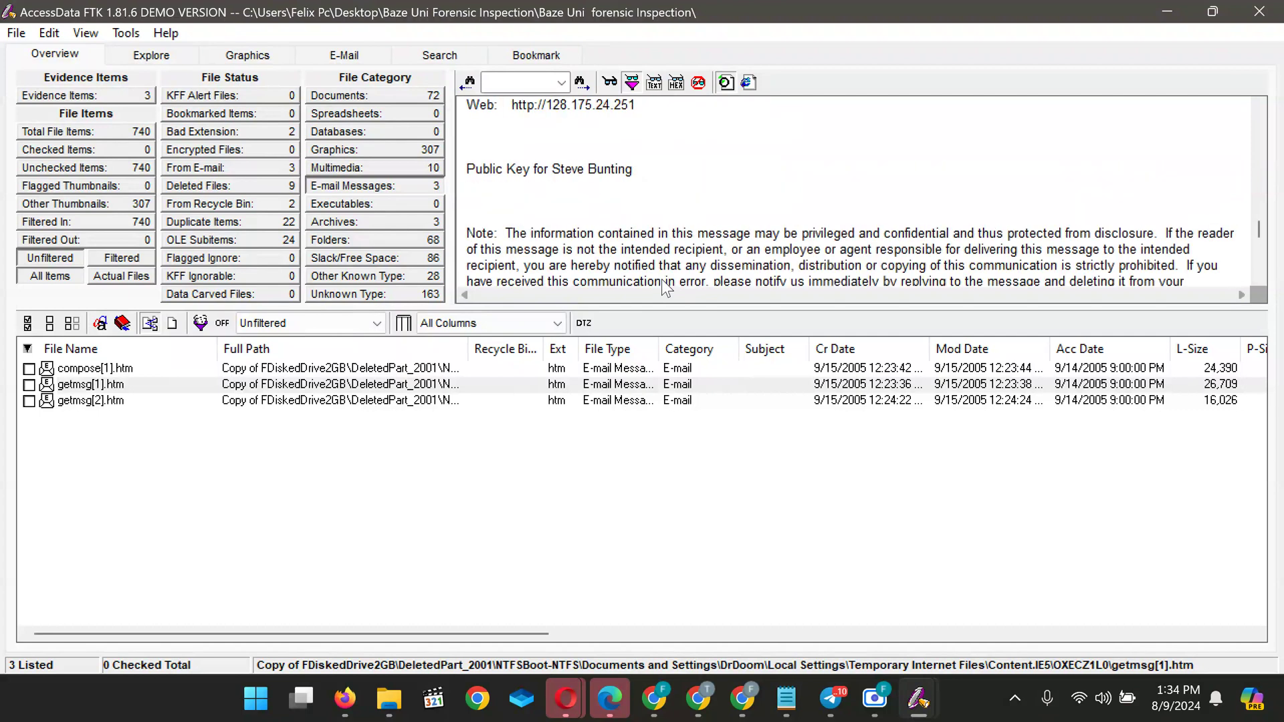
pyautogui.scroll(3, 665, 288)
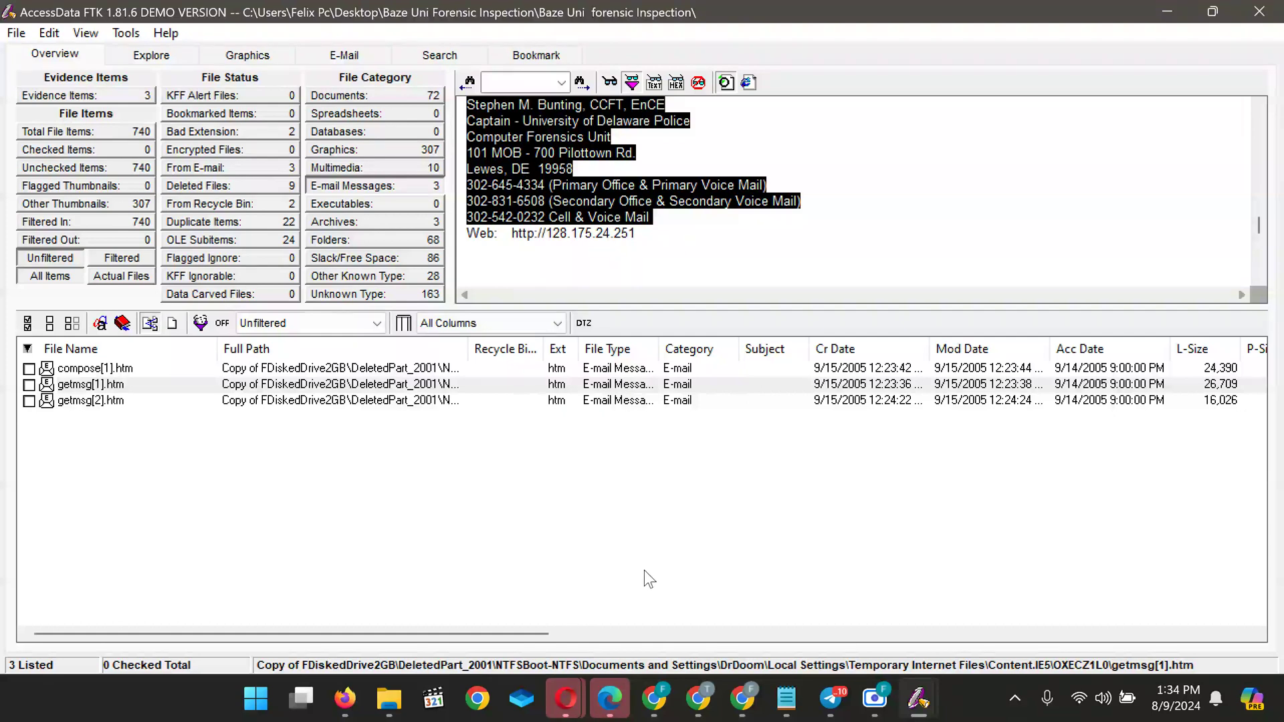
# Paste the copied signature block into the quiz's suspect-identity answer field
pyautogui.moveTo(750, 703)
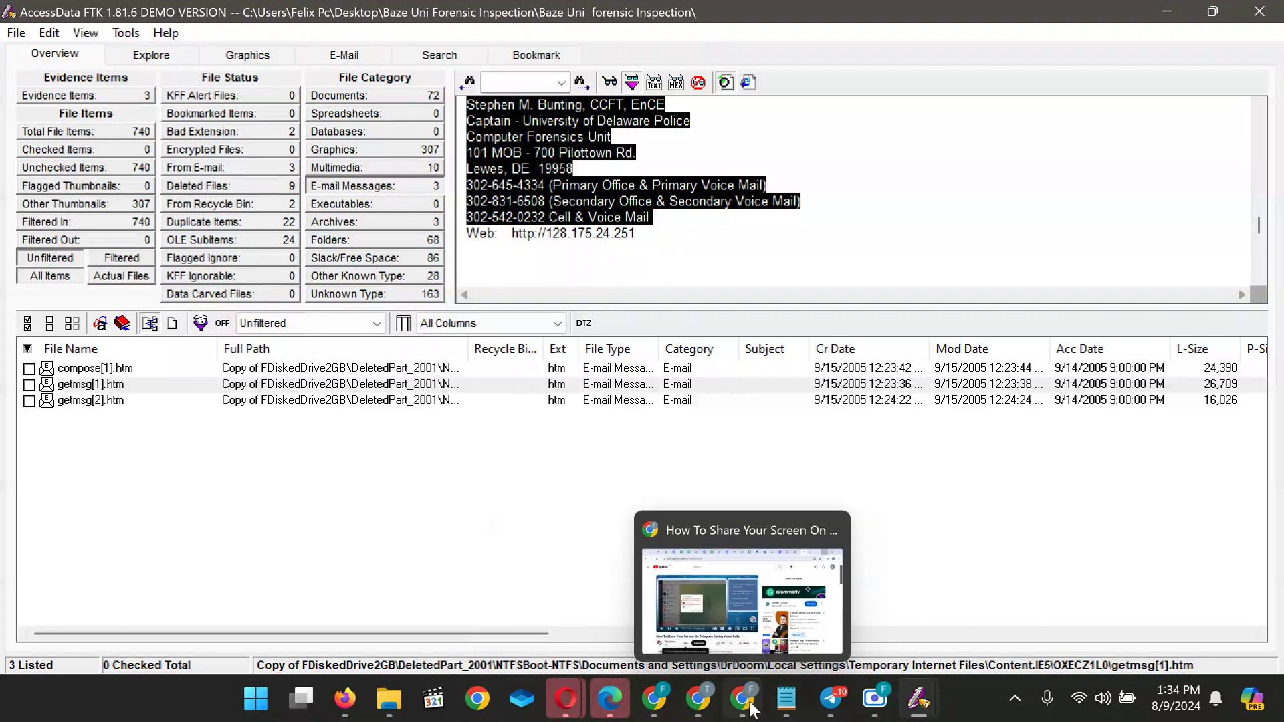
pyautogui.moveTo(697, 699)
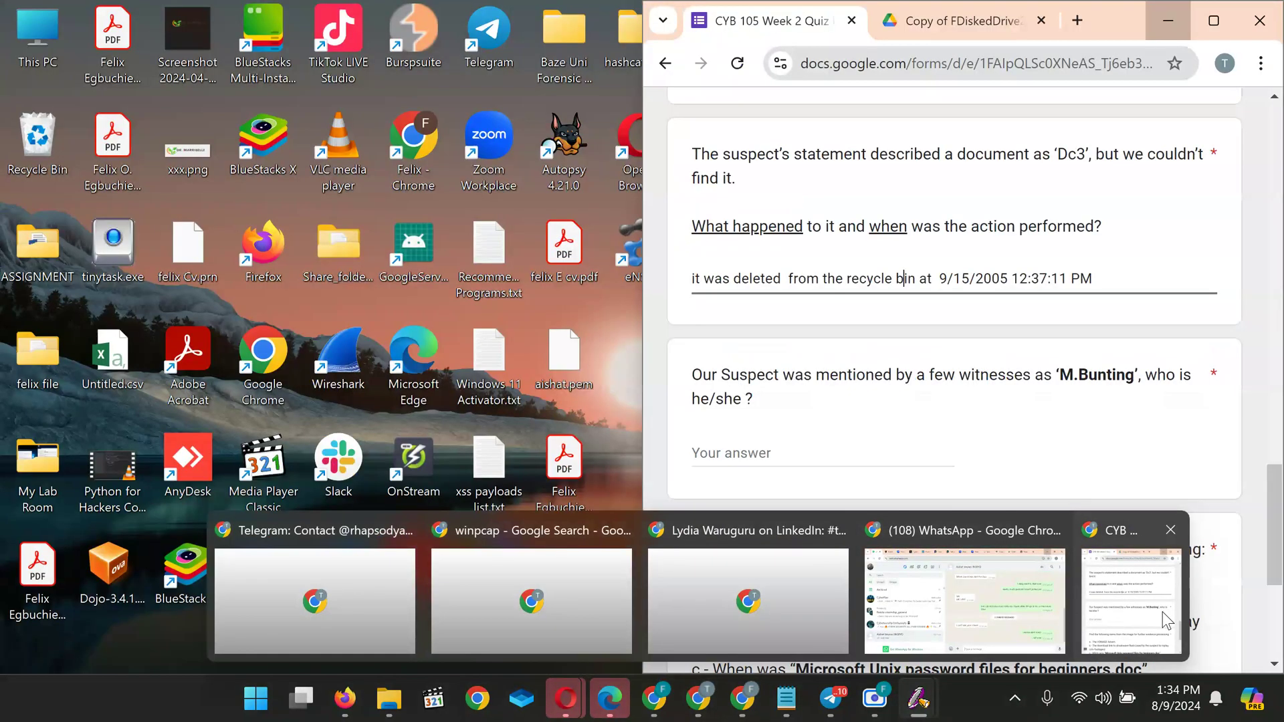
pyautogui.click(1162, 612)
pyautogui.click(741, 445)
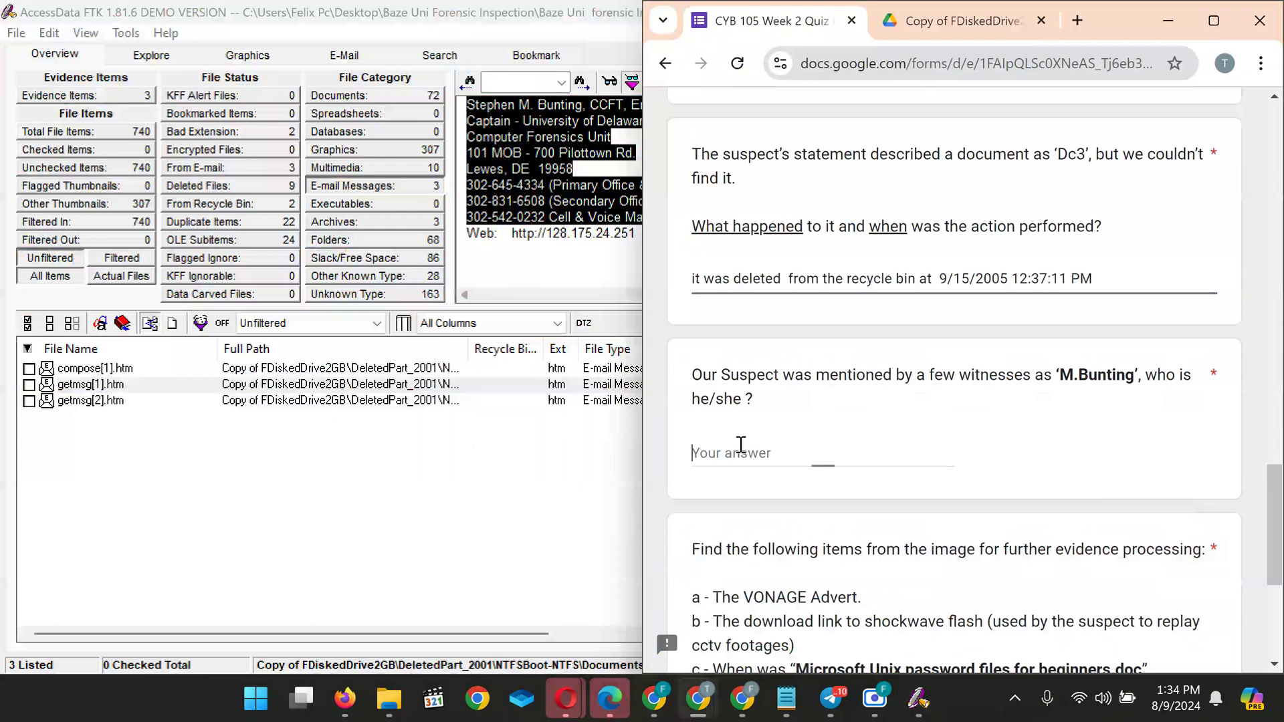
pyautogui.hotkey('ctrl', 'v')
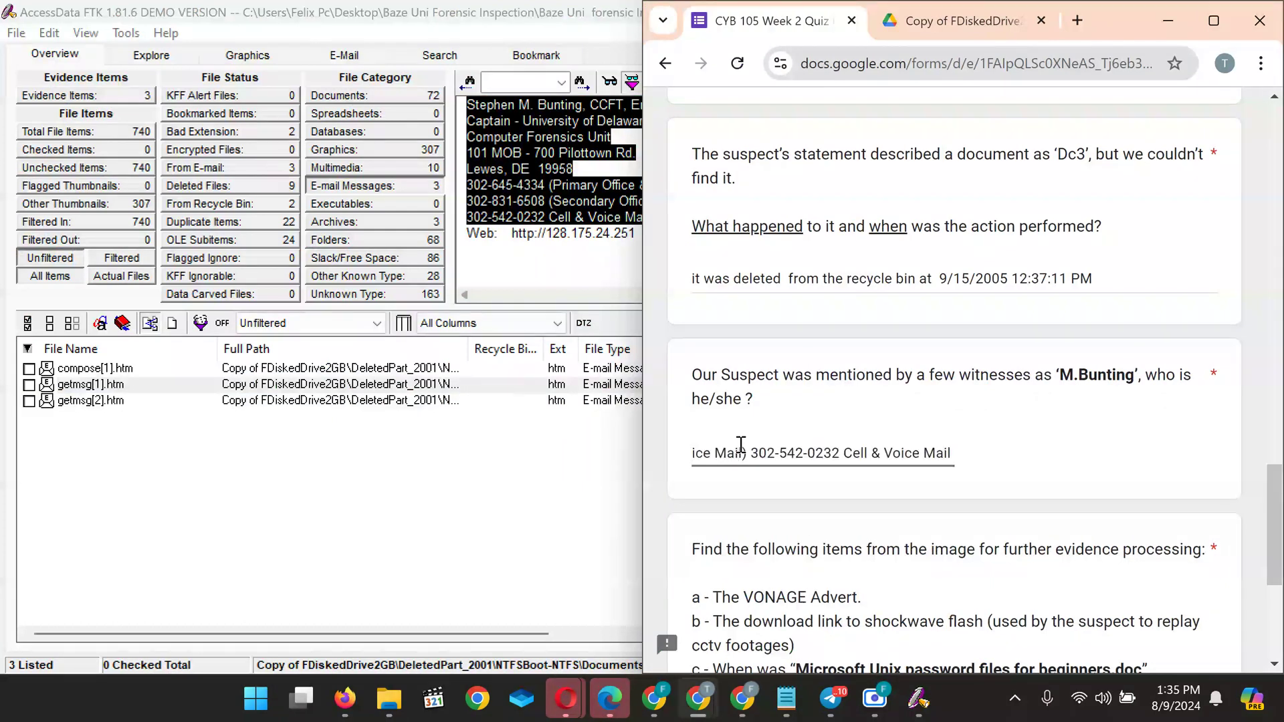
# Check the pasted answer back toward its beginning, then return to the FTK case window
pyautogui.click(741, 445)
pyautogui.press('Left')
pyautogui.press('Left')
pyautogui.press('Left')
pyautogui.press('Left')
pyautogui.press('Left')
pyautogui.press('Left')
pyautogui.press('Left')
pyautogui.press('Left')
pyautogui.press('Left')
pyautogui.press('Left')
pyautogui.press('Left')
pyautogui.press('Left')
pyautogui.press('Left')
pyautogui.press('Left')
pyautogui.press('Left')
pyautogui.press('Left')
pyautogui.press('Left')
pyautogui.press('Left')
pyautogui.press('Left')
pyautogui.press('Left')
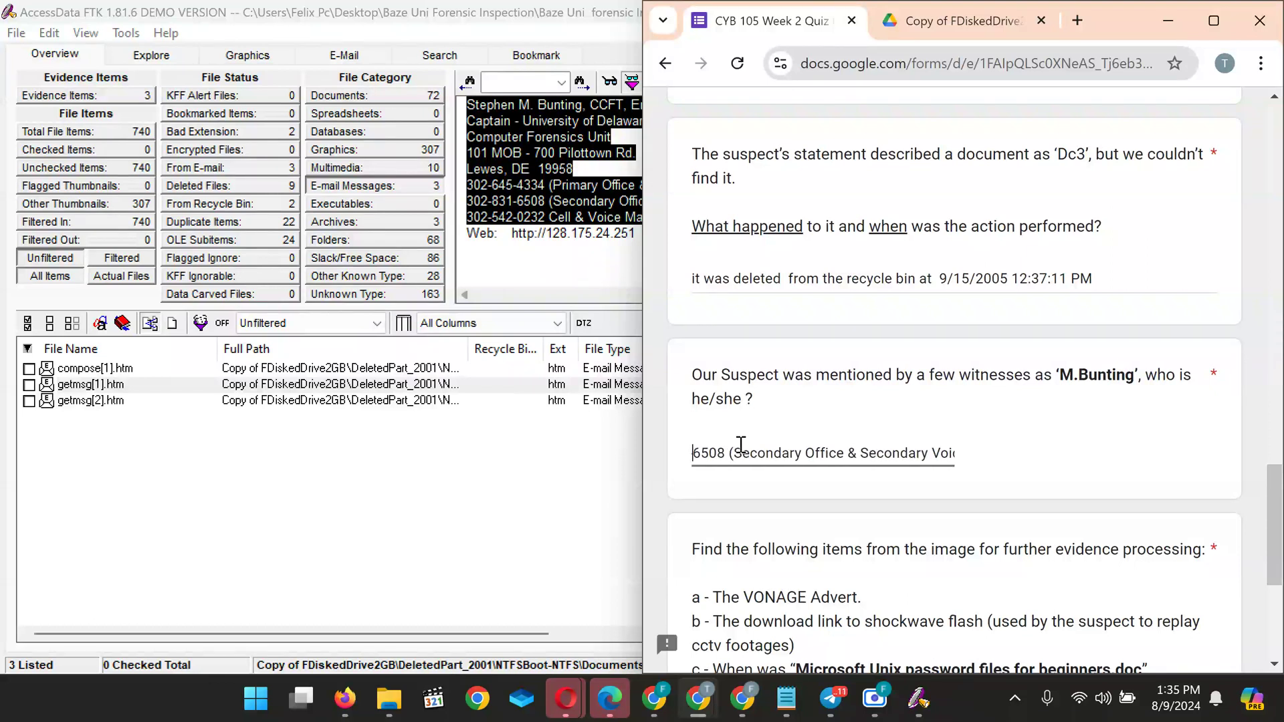
pyautogui.press('Left')
pyautogui.press('Left')
pyautogui.press('Left')
pyautogui.press('Left')
pyautogui.press('Left')
pyautogui.press('Left')
pyautogui.press('Left')
pyautogui.press('Left')
pyautogui.press('Left')
pyautogui.press('Left')
pyautogui.press('Left')
pyautogui.press('Left')
pyautogui.press('Left')
pyautogui.press('Left')
pyautogui.press('Left')
pyautogui.press('Left')
pyautogui.press('Left')
pyautogui.press('Left')
pyautogui.press('Left')
pyautogui.press('Left')
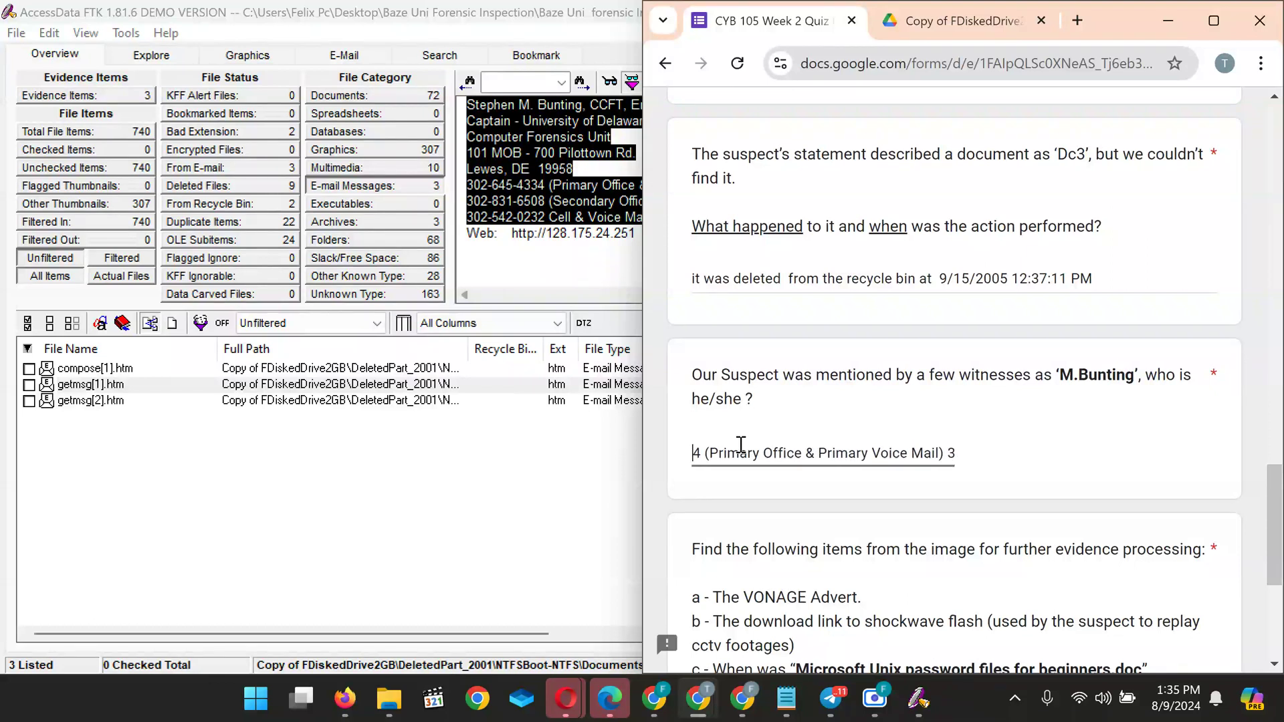
pyautogui.press('Left')
pyautogui.press('Left')
pyautogui.press('Left')
pyautogui.press('Left')
pyautogui.press('Left')
pyautogui.press('Left')
pyautogui.press('Left')
pyautogui.press('Left')
pyautogui.press('Left')
pyautogui.press('Left')
pyautogui.press('Left')
pyautogui.press('Left')
pyautogui.press('Left')
pyautogui.press('Left')
pyautogui.press('Left')
pyautogui.press('Left')
pyautogui.press('Left')
pyautogui.press('Left')
pyautogui.press('Left')
pyautogui.press('Left')
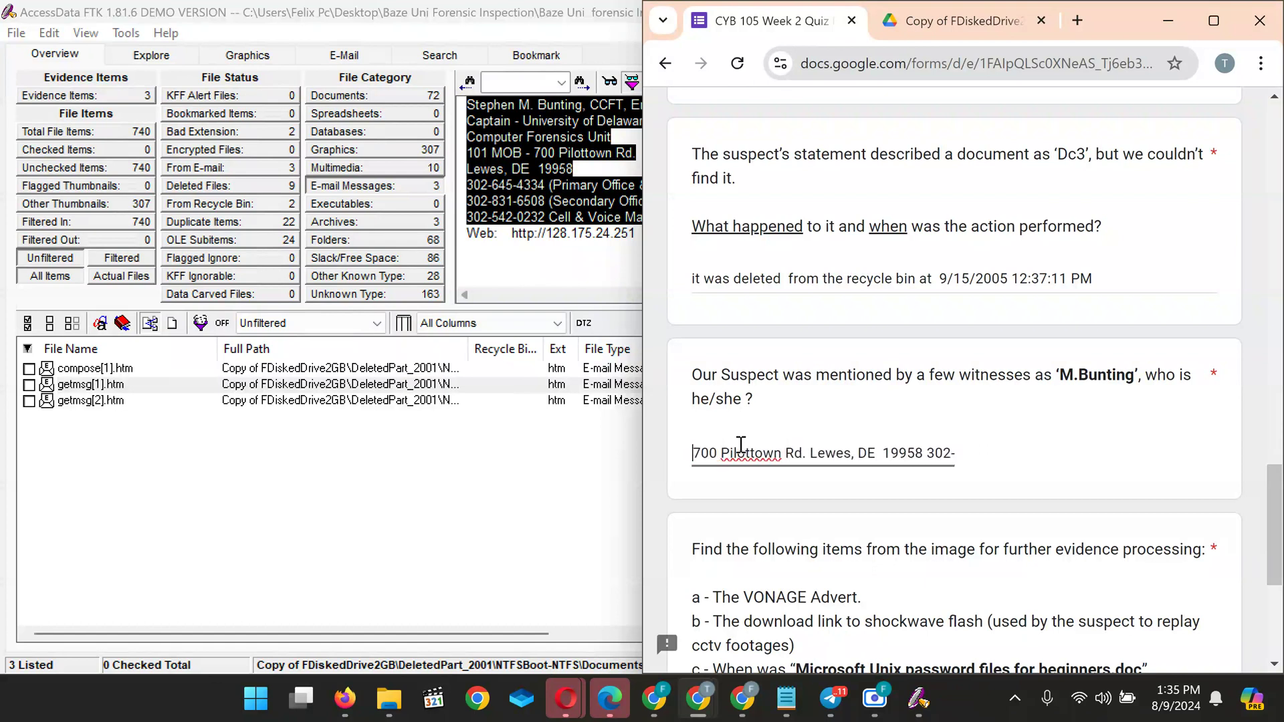
pyautogui.press('Left')
pyautogui.press('Left')
pyautogui.press('Left')
pyautogui.press('Left')
pyautogui.press('Left')
pyautogui.press('Left')
pyautogui.press('Left')
pyautogui.press('Left')
pyautogui.press('Left')
pyautogui.press('Left')
pyautogui.press('Left')
pyautogui.press('Left')
pyautogui.press('Left')
pyautogui.press('Left')
pyautogui.press('Left')
pyautogui.press('Left')
pyautogui.press('Left')
pyautogui.press('Left')
pyautogui.press('Left')
pyautogui.press('Left')
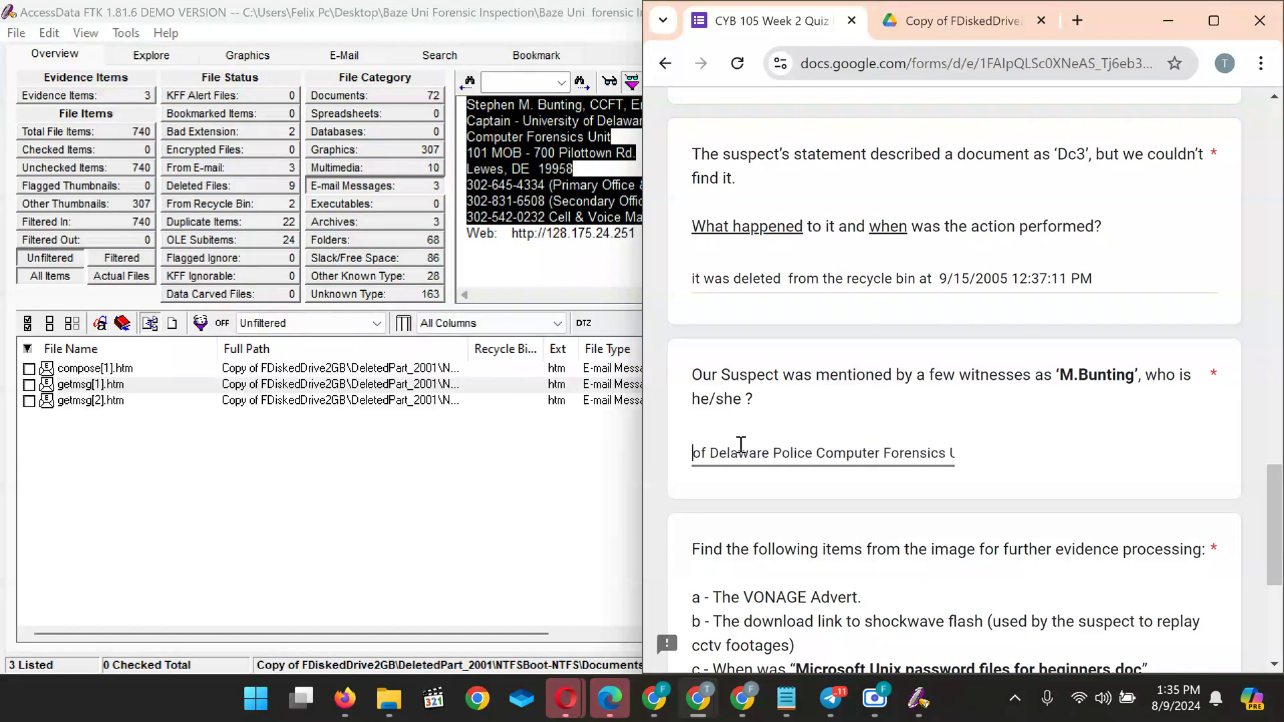
pyautogui.press('Left')
pyautogui.press('Left')
pyautogui.press('Left')
pyautogui.press('Left')
pyautogui.press('Left')
pyautogui.press('Left')
pyautogui.press('Left')
pyautogui.press('Left')
pyautogui.press('Left')
pyautogui.press('Left')
pyautogui.press('Left')
pyautogui.press('Left')
pyautogui.press('Left')
pyautogui.press('Left')
pyautogui.press('Left')
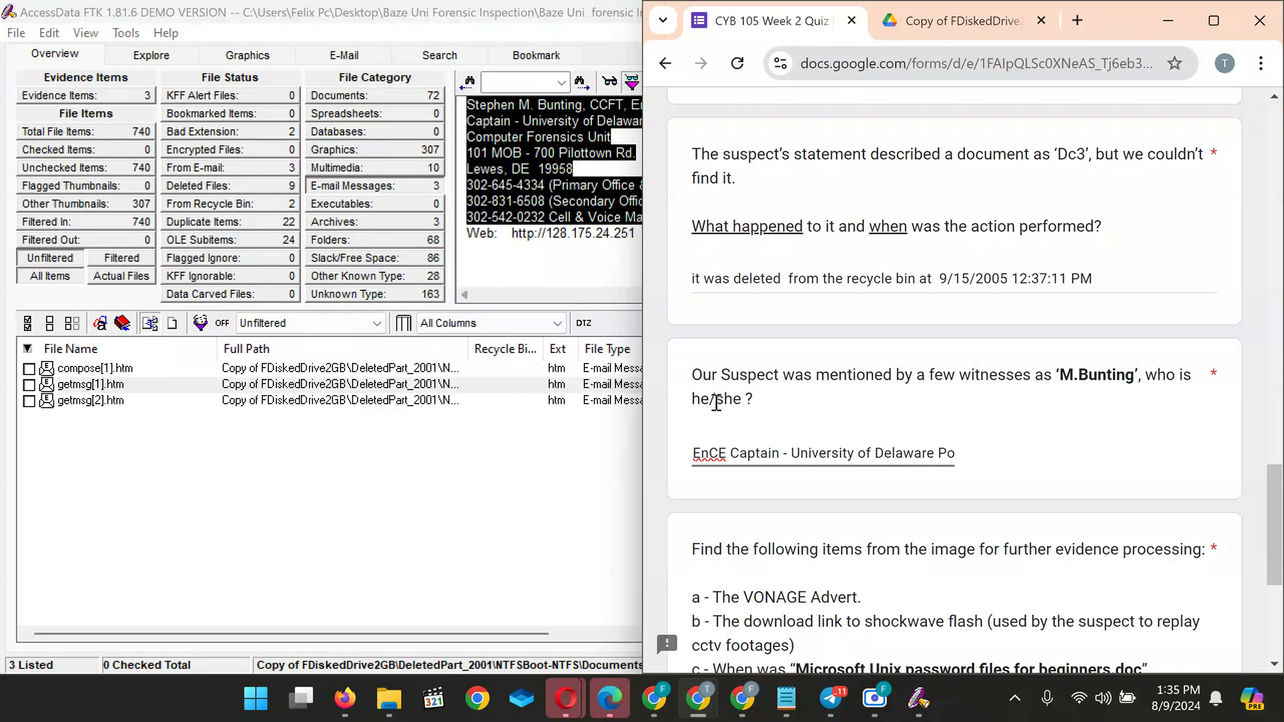
pyautogui.click(618, 135)
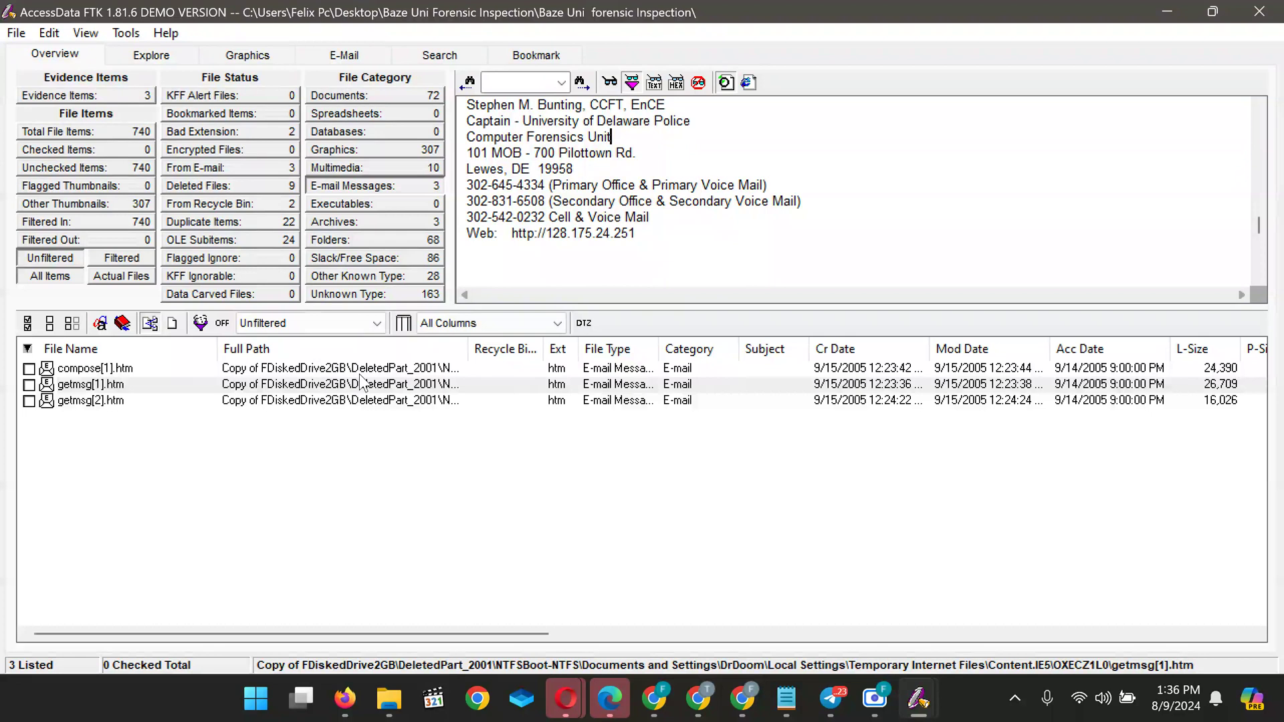
# Preview compose[1].htm, then getmsg[1].htm to show its MSN Hotmail message content
pyautogui.click(416, 369)
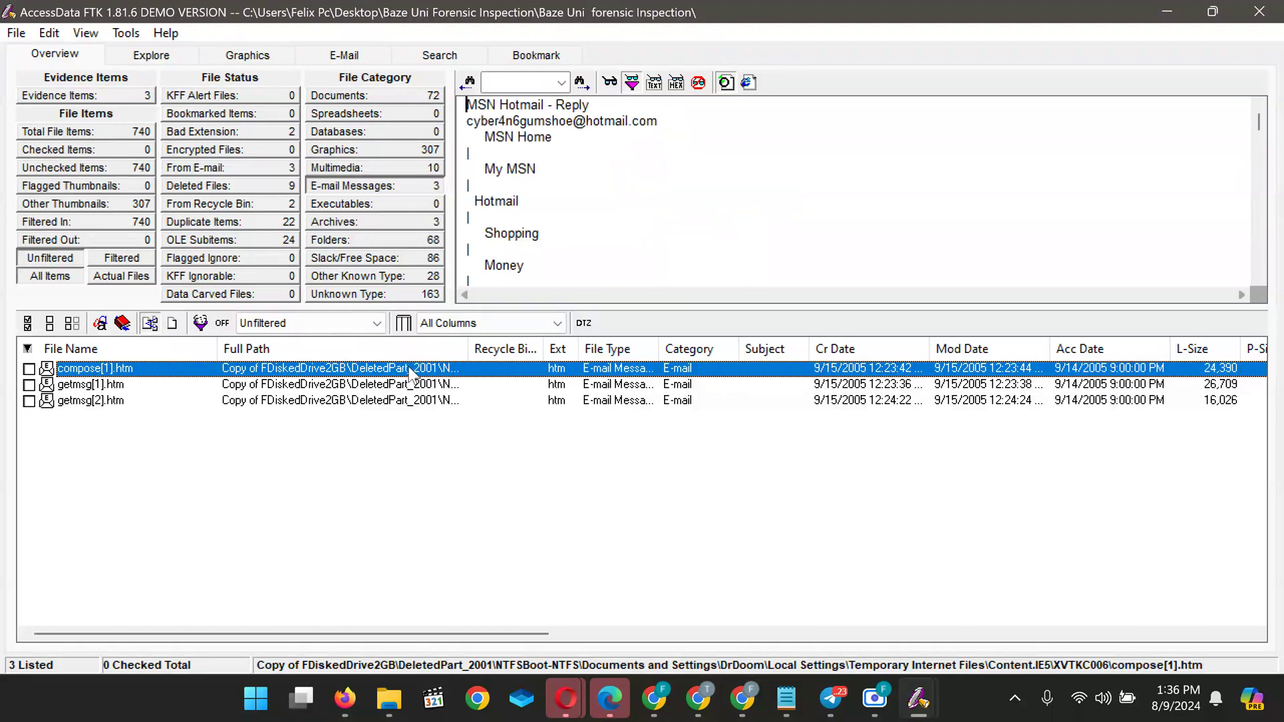
pyautogui.click(391, 386)
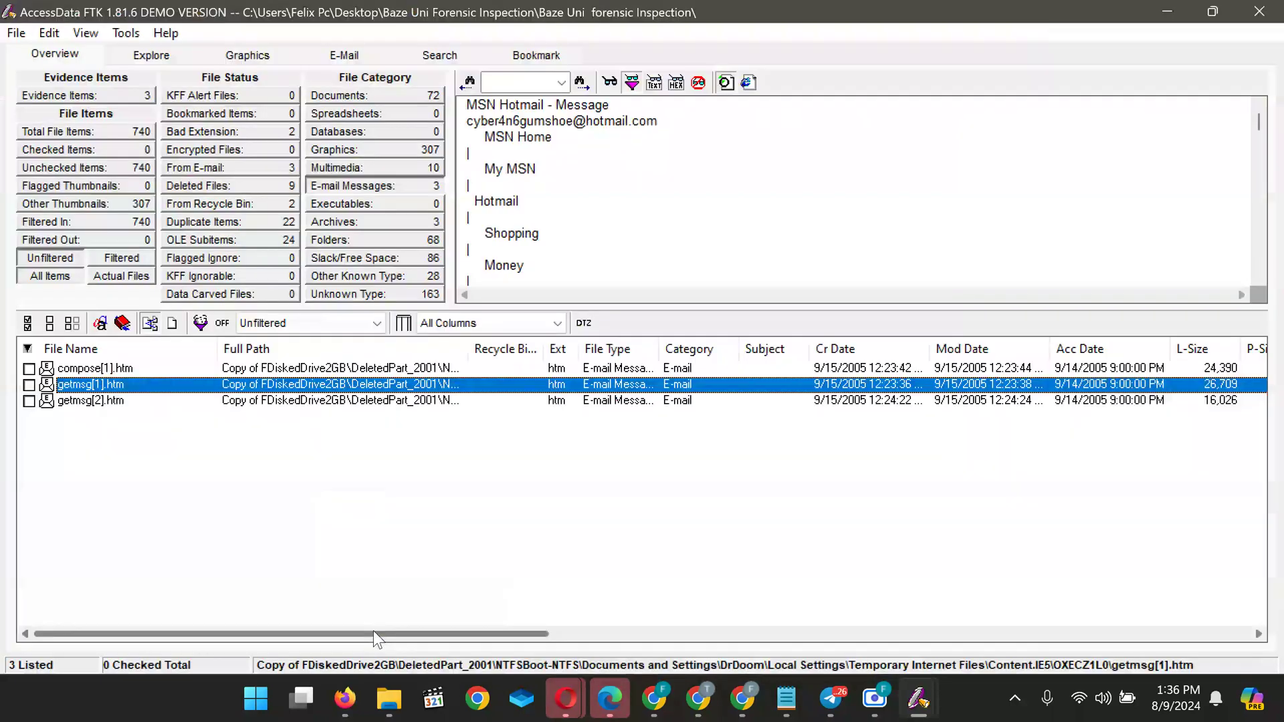
pyautogui.moveTo(345, 631); pyautogui.dragTo(683, 633)
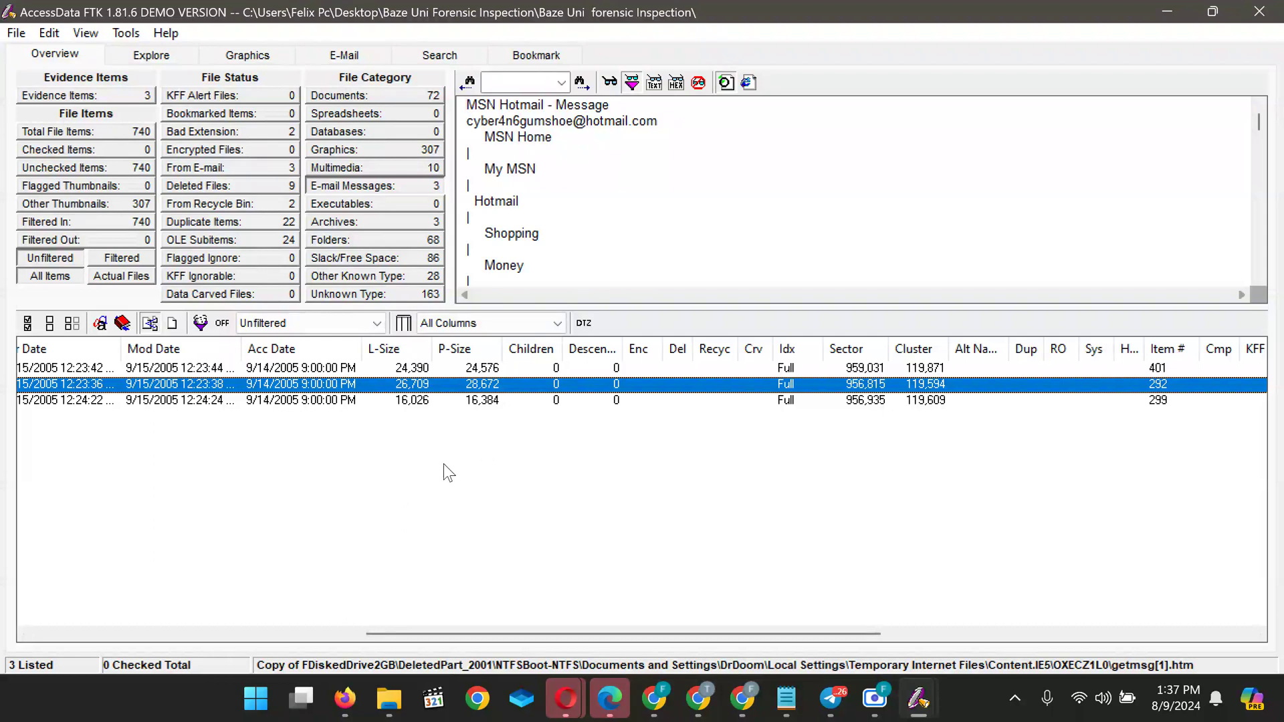
pyautogui.moveTo(488, 632); pyautogui.dragTo(718, 624)
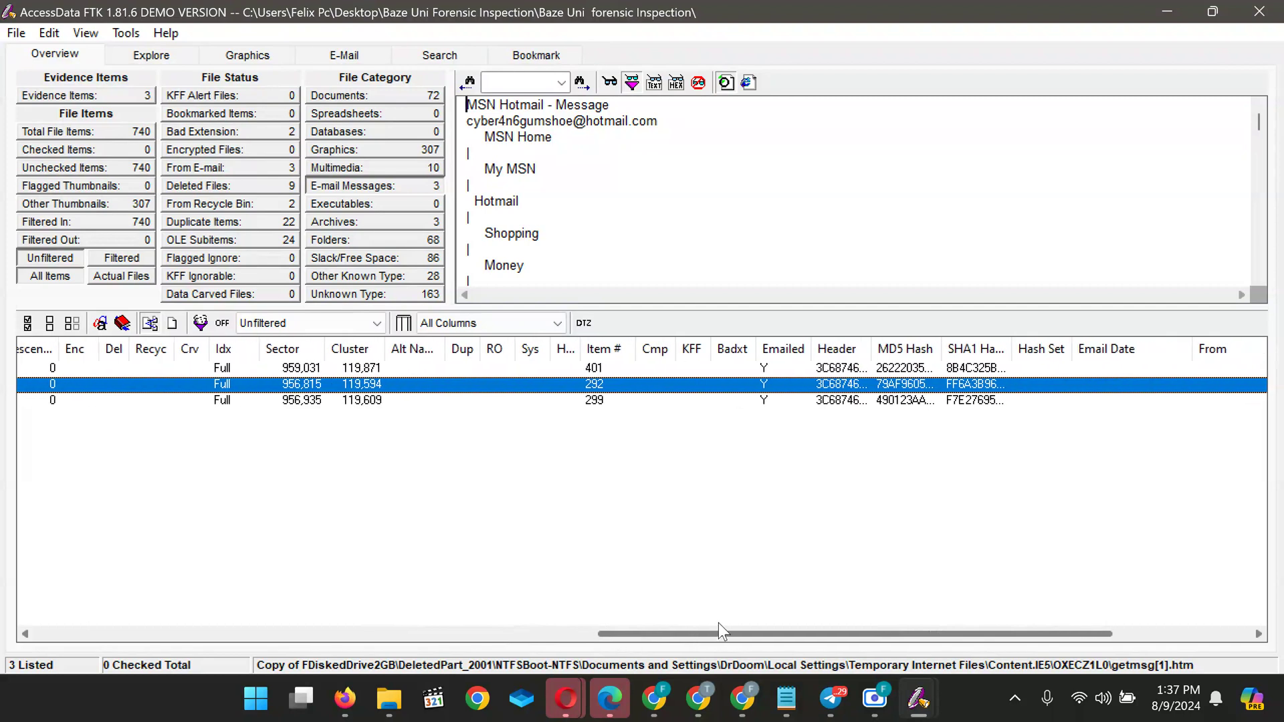
pyautogui.moveTo(718, 622); pyautogui.dragTo(717, 623)
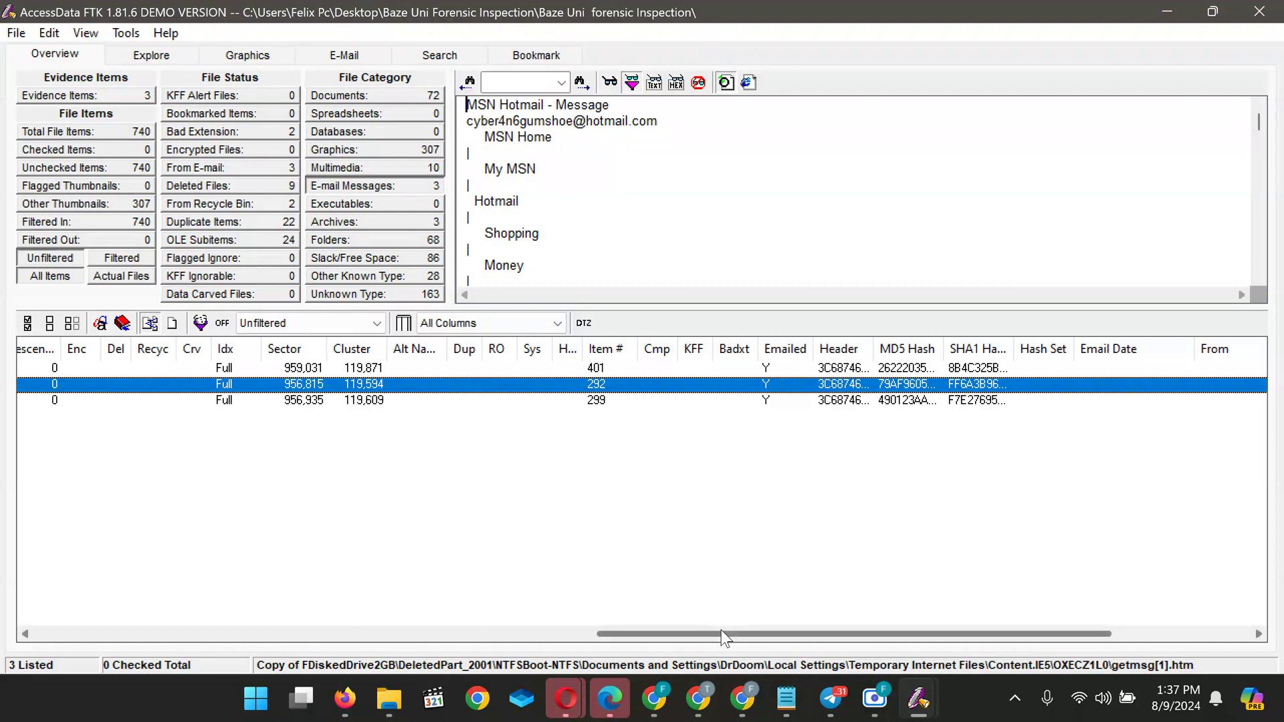
pyautogui.moveTo(721, 631); pyautogui.dragTo(155, 632)
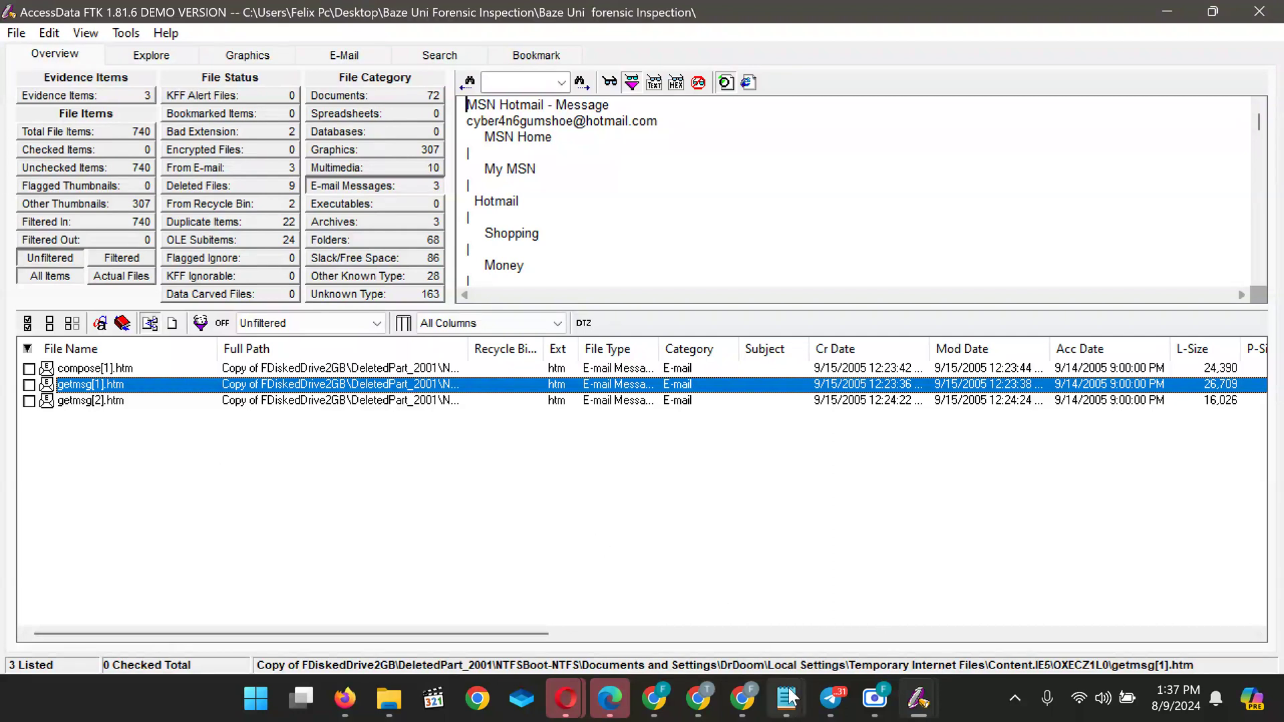
pyautogui.moveTo(789, 706)
pyautogui.moveTo(822, 614)
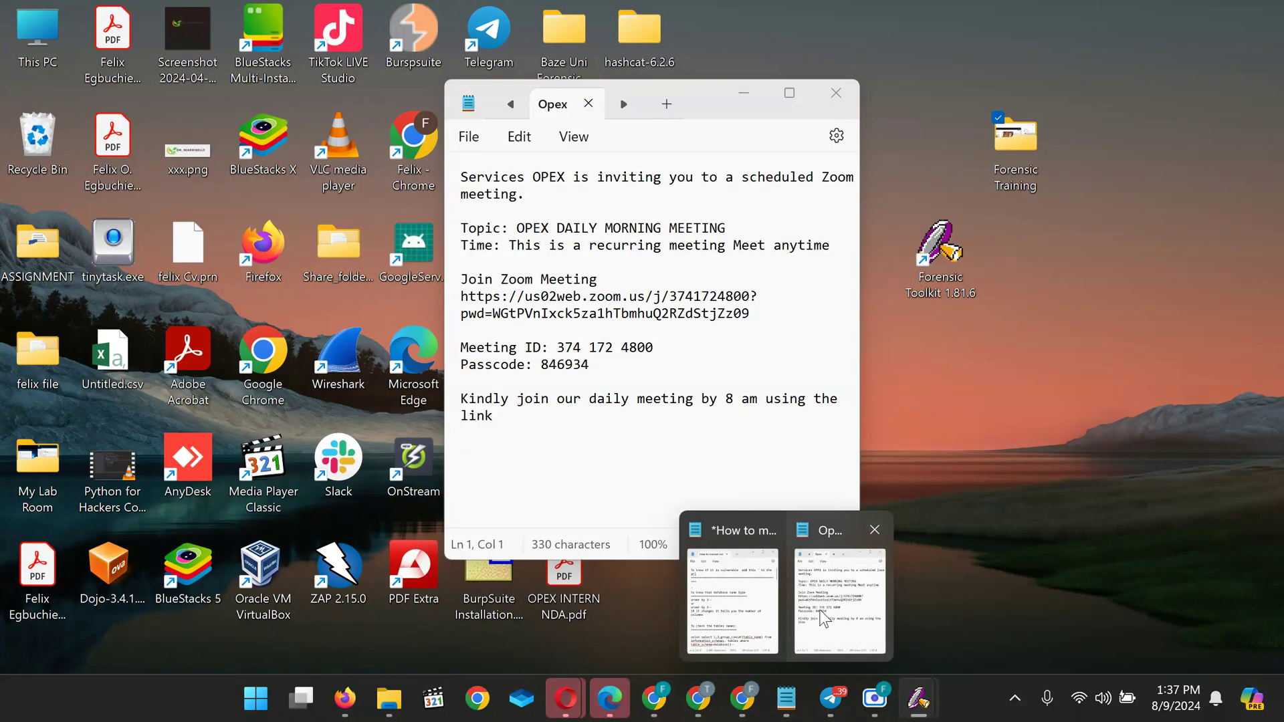
pyautogui.moveTo(689, 709)
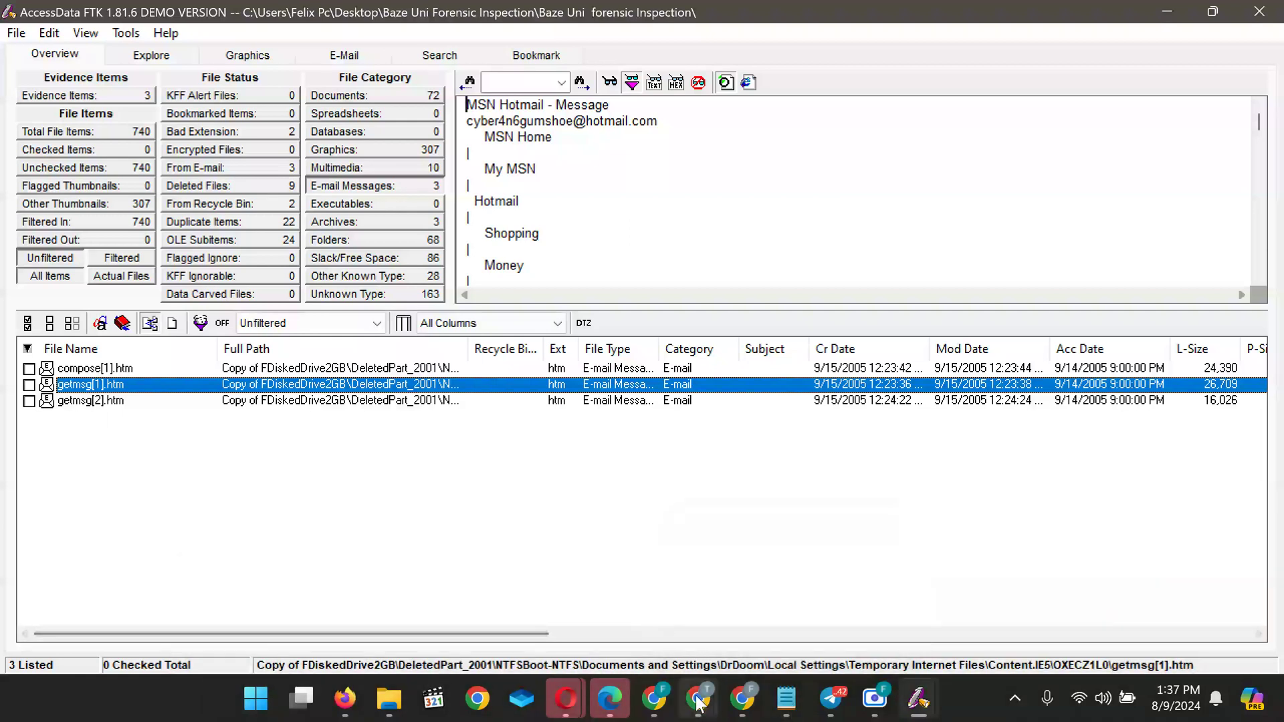
pyautogui.click(1159, 586)
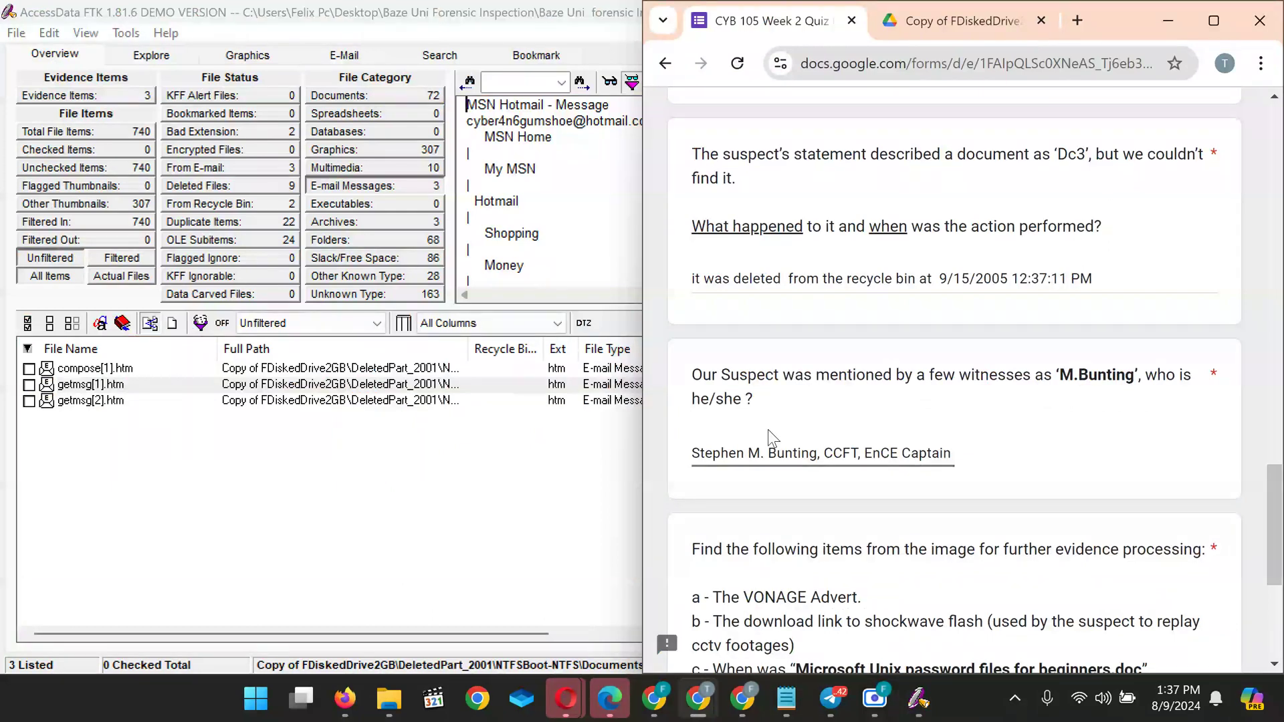
pyautogui.scroll(-2, 768, 429)
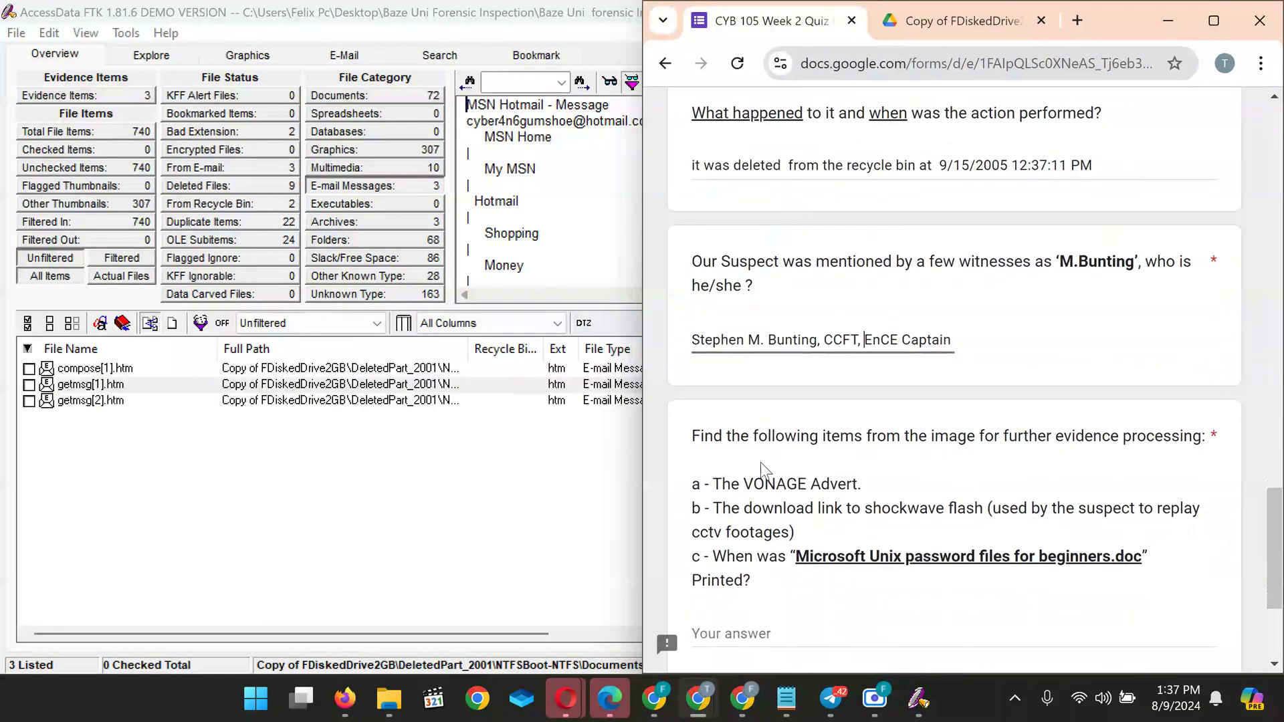
pyautogui.scroll(-2, 764, 476)
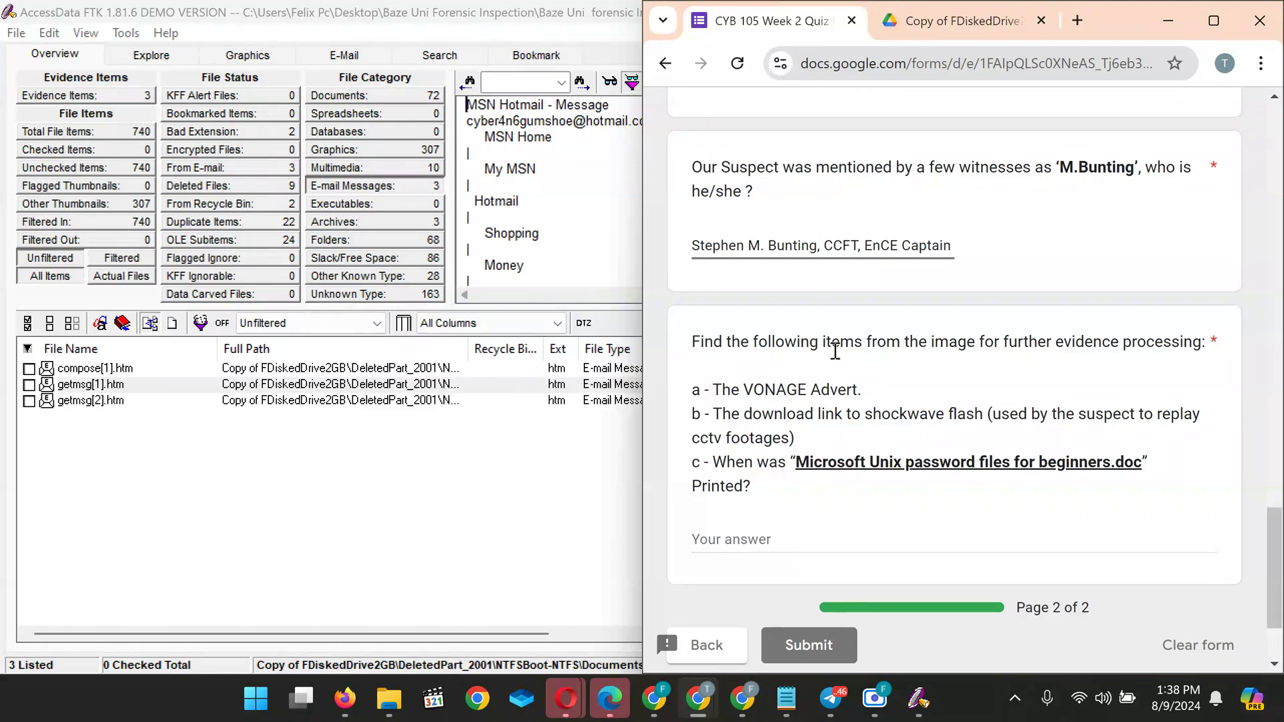
pyautogui.scroll(-1, 986, 395)
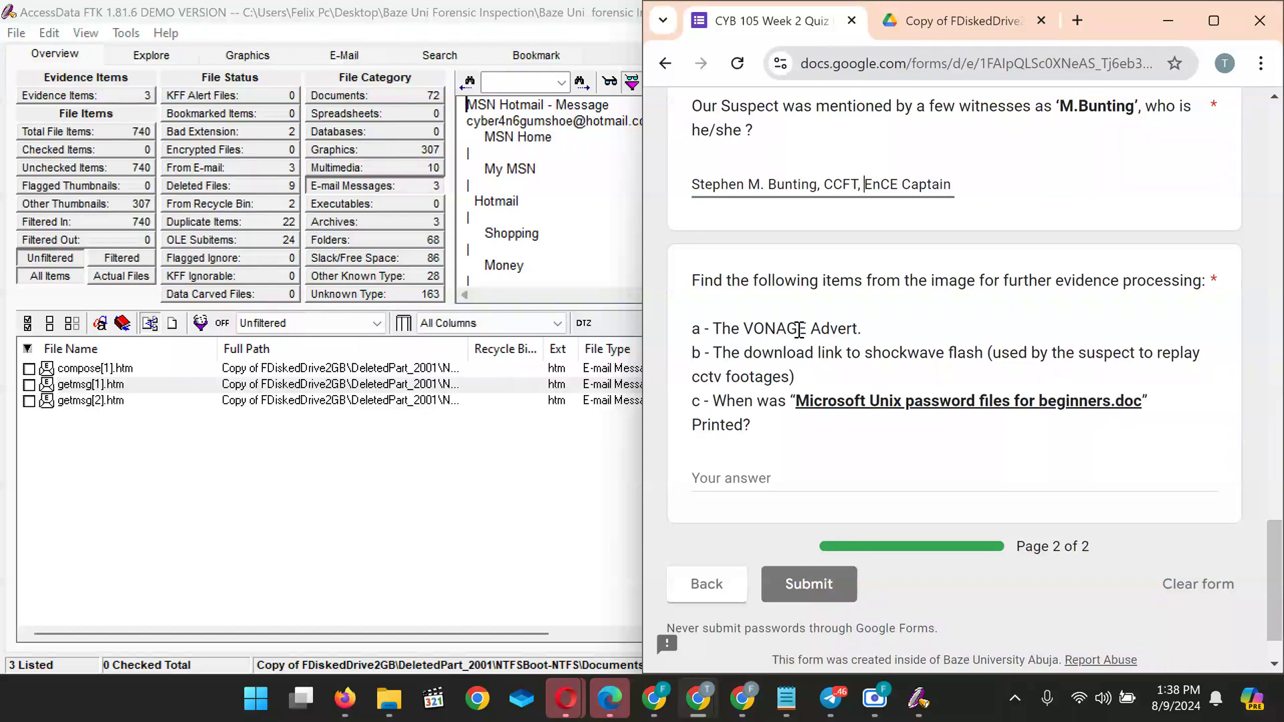
pyautogui.moveTo(858, 331); pyautogui.dragTo(716, 330)
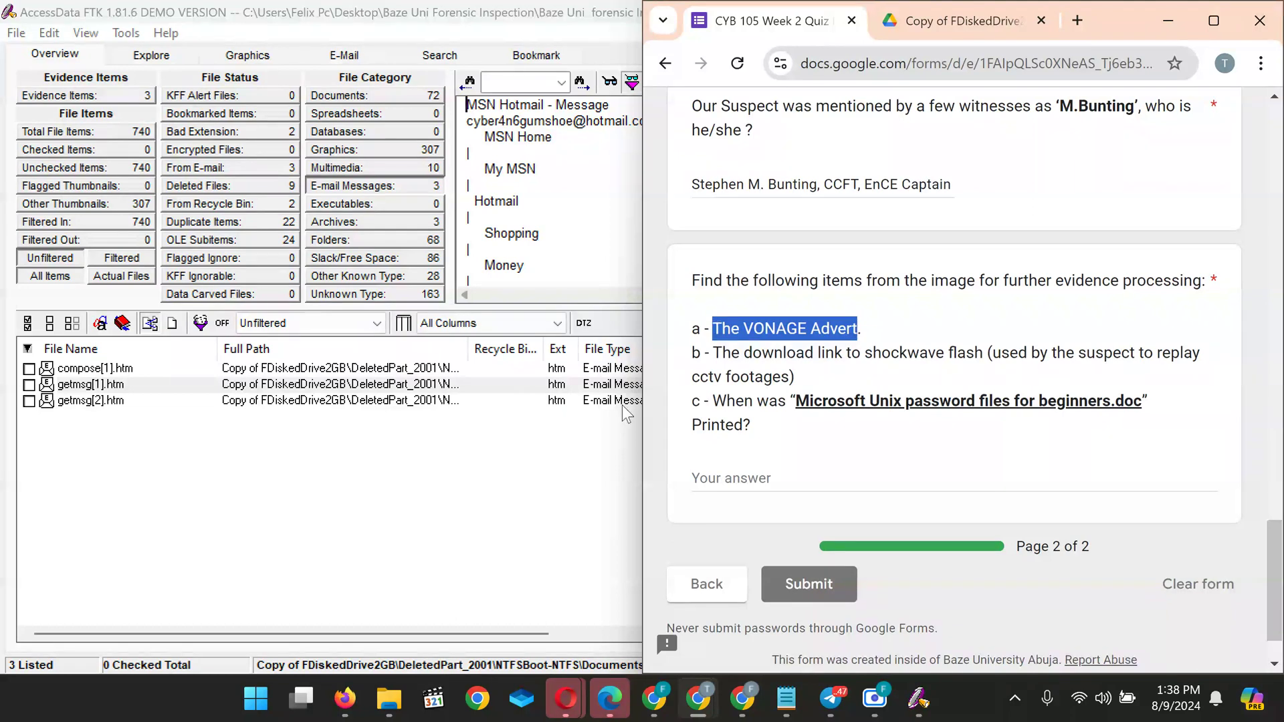
pyautogui.click(518, 489)
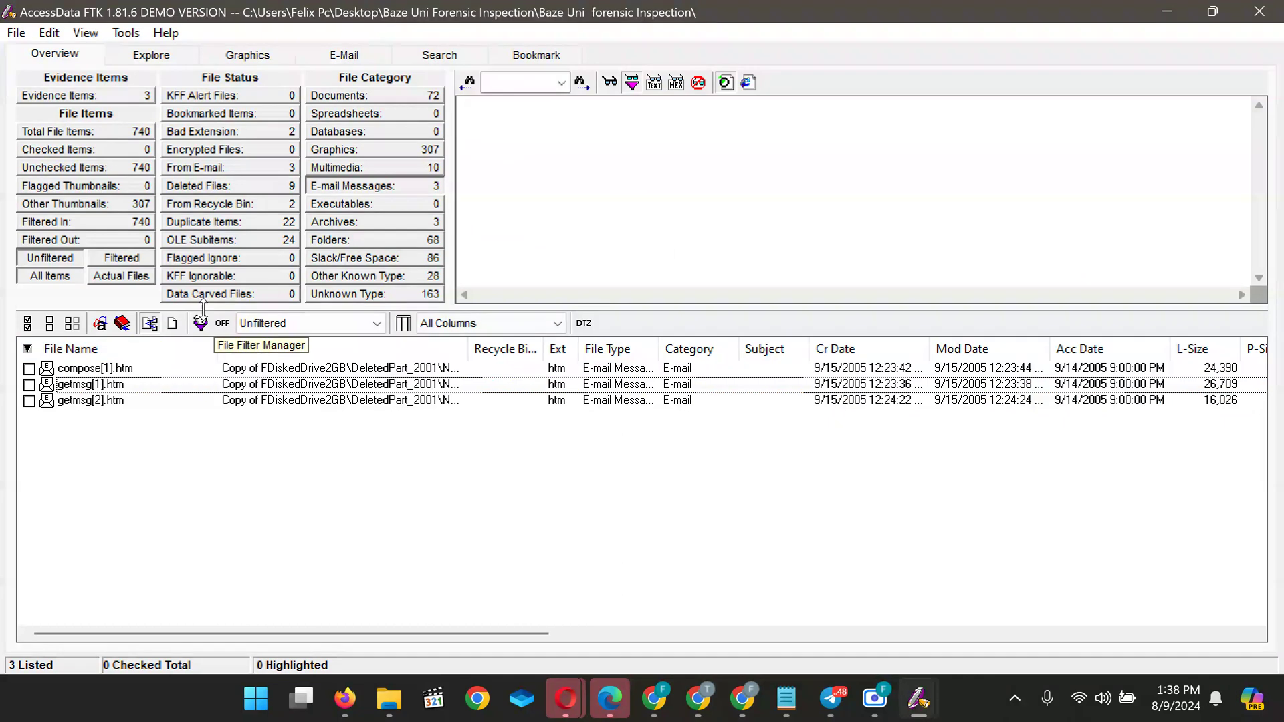
# List the 24 OLE subitems and preview the first CompObj and a SummaryInformation entry
pyautogui.click(234, 240)
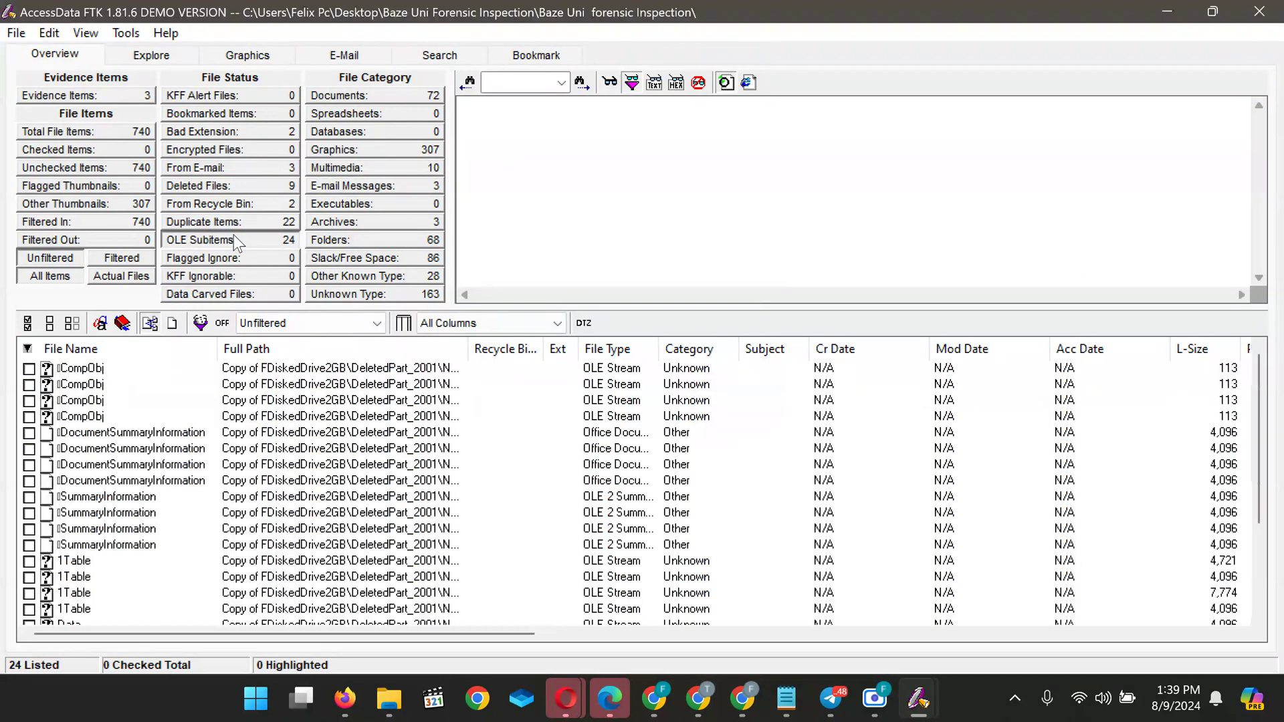
pyautogui.click(102, 368)
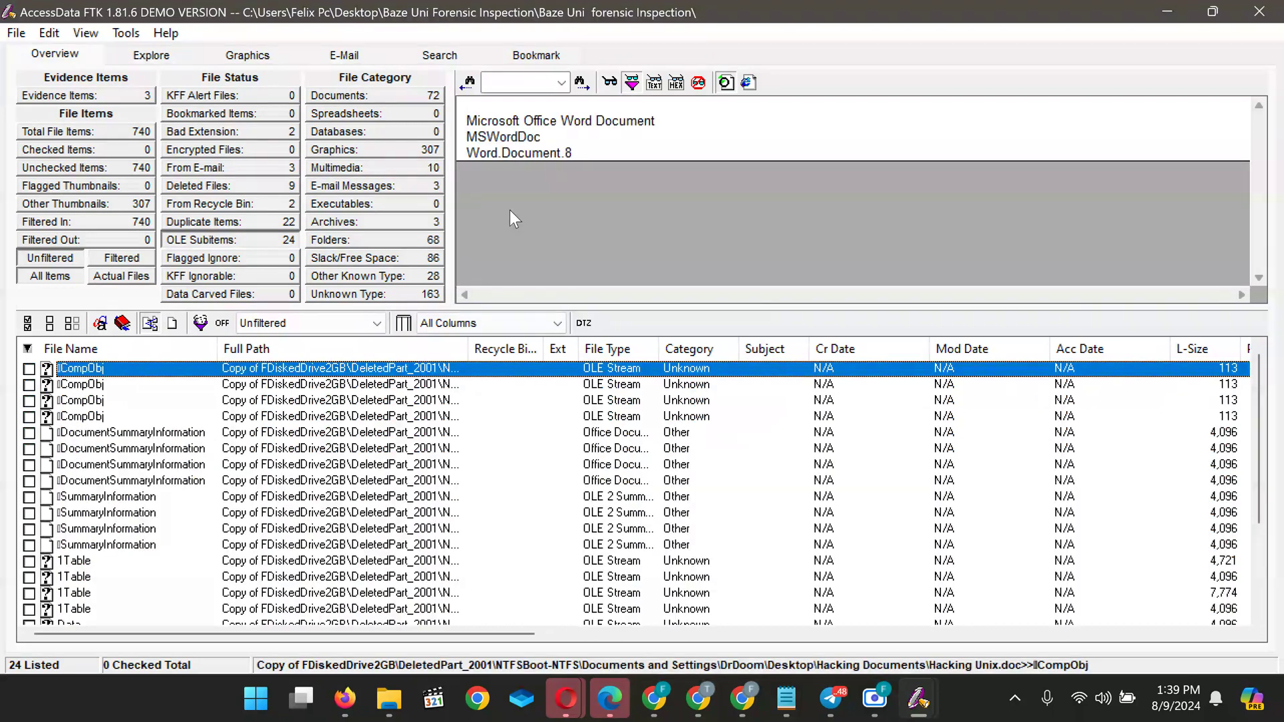
pyautogui.press('Down')
pyautogui.press('Down')
pyautogui.press('Down')
pyautogui.press('Down')
pyautogui.press('Down')
pyautogui.press('Down')
pyautogui.press('Down')
pyautogui.press('Down')
pyautogui.press('Down')
pyautogui.press('Down')
pyautogui.press('Down')
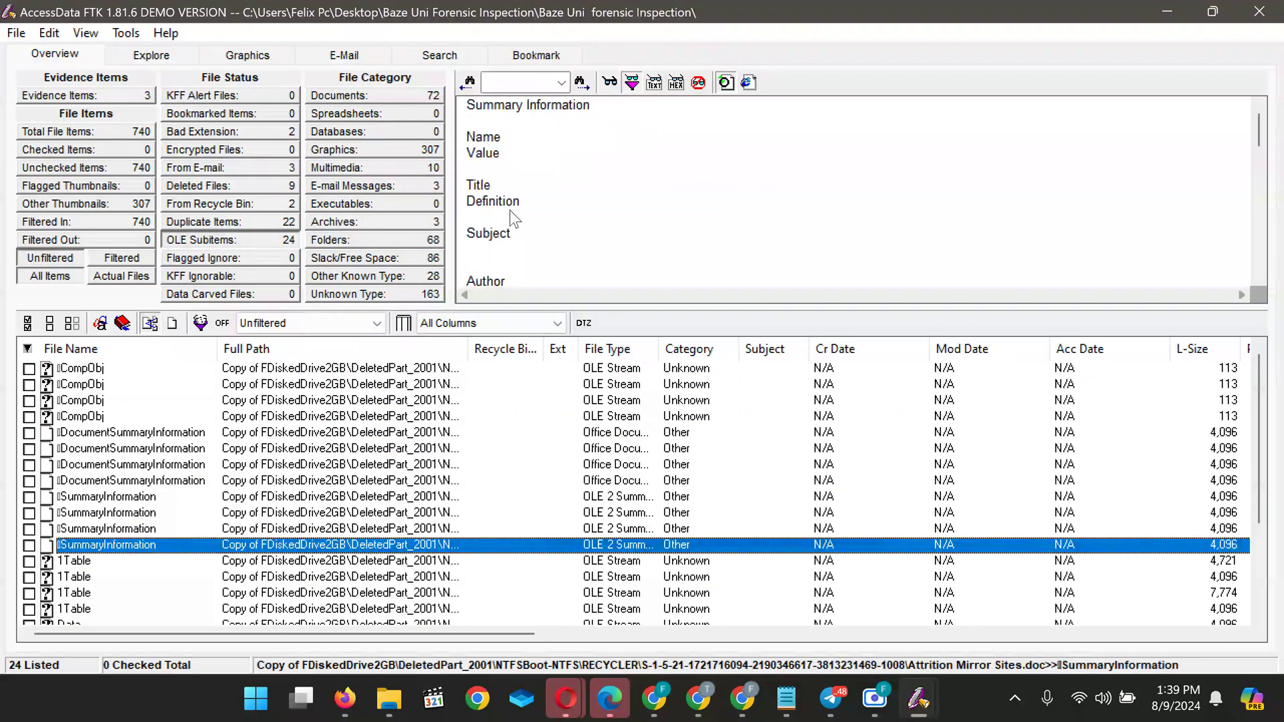
pyautogui.click(510, 210)
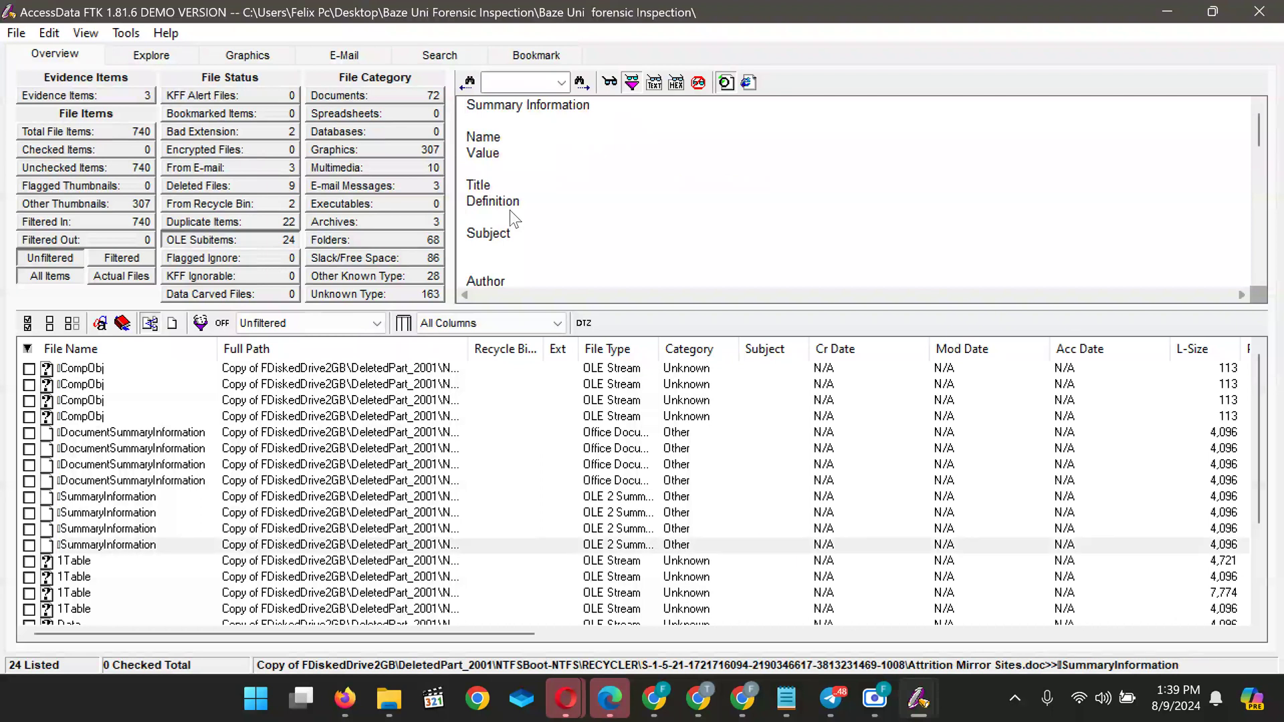
pyautogui.scroll(-10, 510, 210)
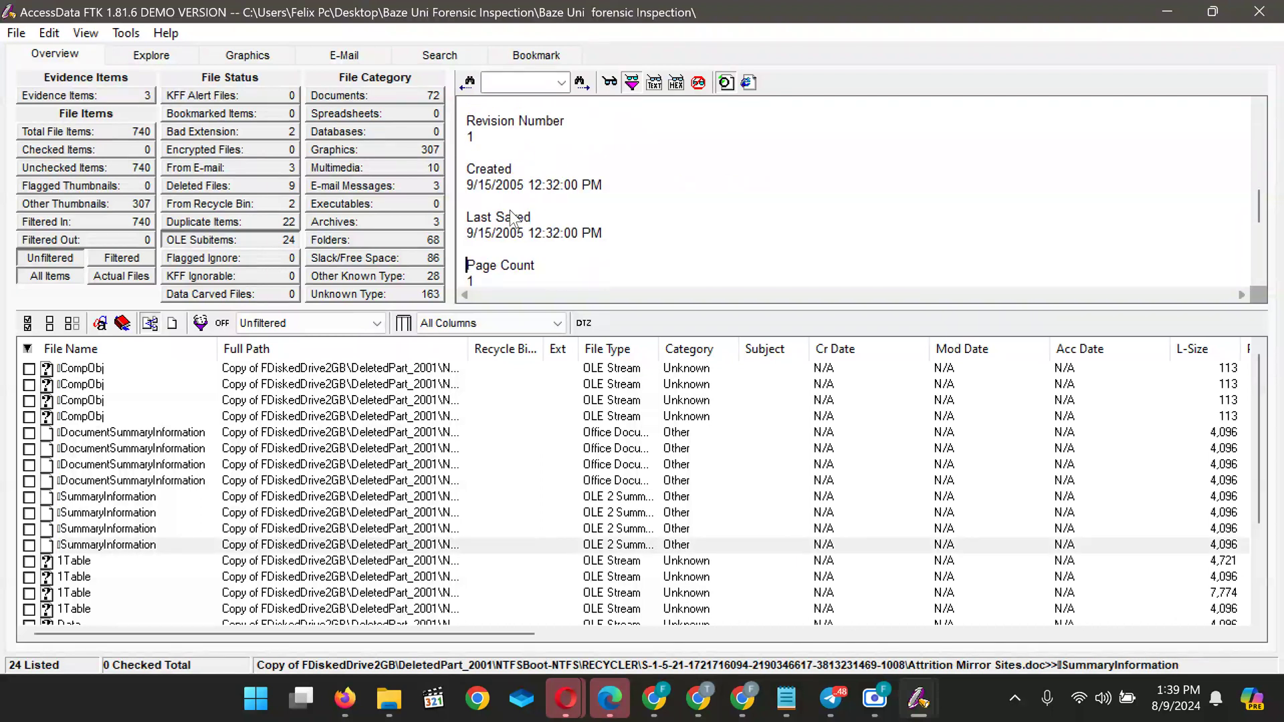
pyautogui.press('Down')
pyautogui.press('Down')
pyautogui.press('Down')
pyautogui.press('Down')
pyautogui.press('Down')
pyautogui.press('Down')
pyautogui.press('Down')
pyautogui.press('Down')
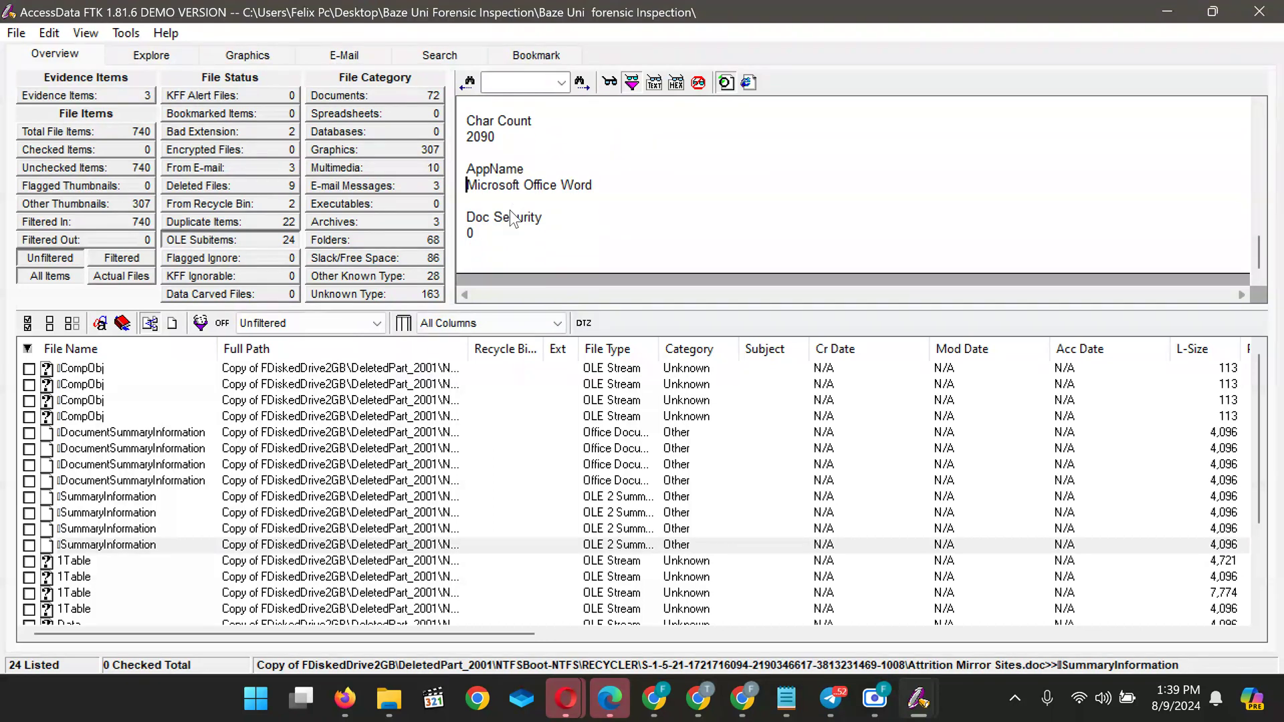
pyautogui.press('Up')
pyautogui.press('Up')
pyautogui.press('Up')
pyautogui.press('Up')
pyautogui.press('Up')
pyautogui.press('Up')
pyautogui.press('Up')
pyautogui.press('Up')
pyautogui.press('Up')
pyautogui.press('Up')
pyautogui.press('Up')
pyautogui.press('Up')
pyautogui.press('Up')
pyautogui.press('Up')
pyautogui.press('Up')
pyautogui.press('Up')
pyautogui.press('Up')
pyautogui.press('Up')
pyautogui.press('Up')
pyautogui.press('Up')
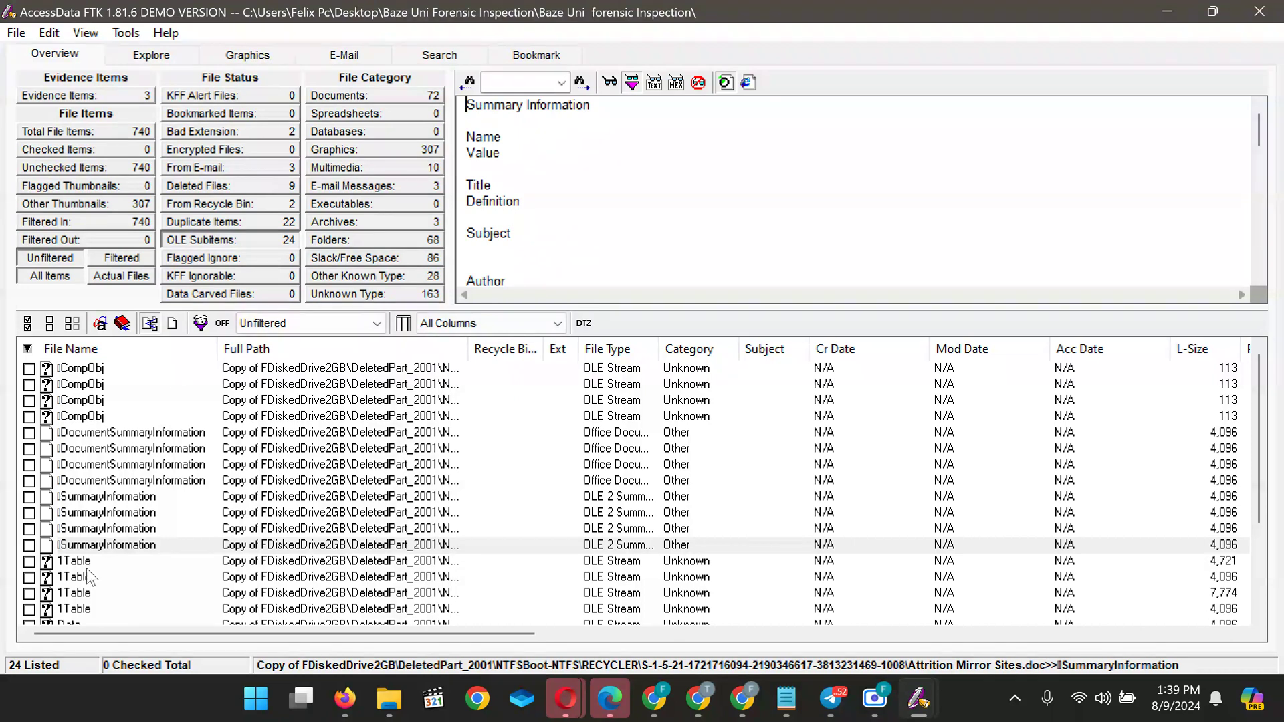
# Re-examine the first CompObj preview text, including its MSWordDoc and Word.Document.8 lines
pyautogui.click(101, 372)
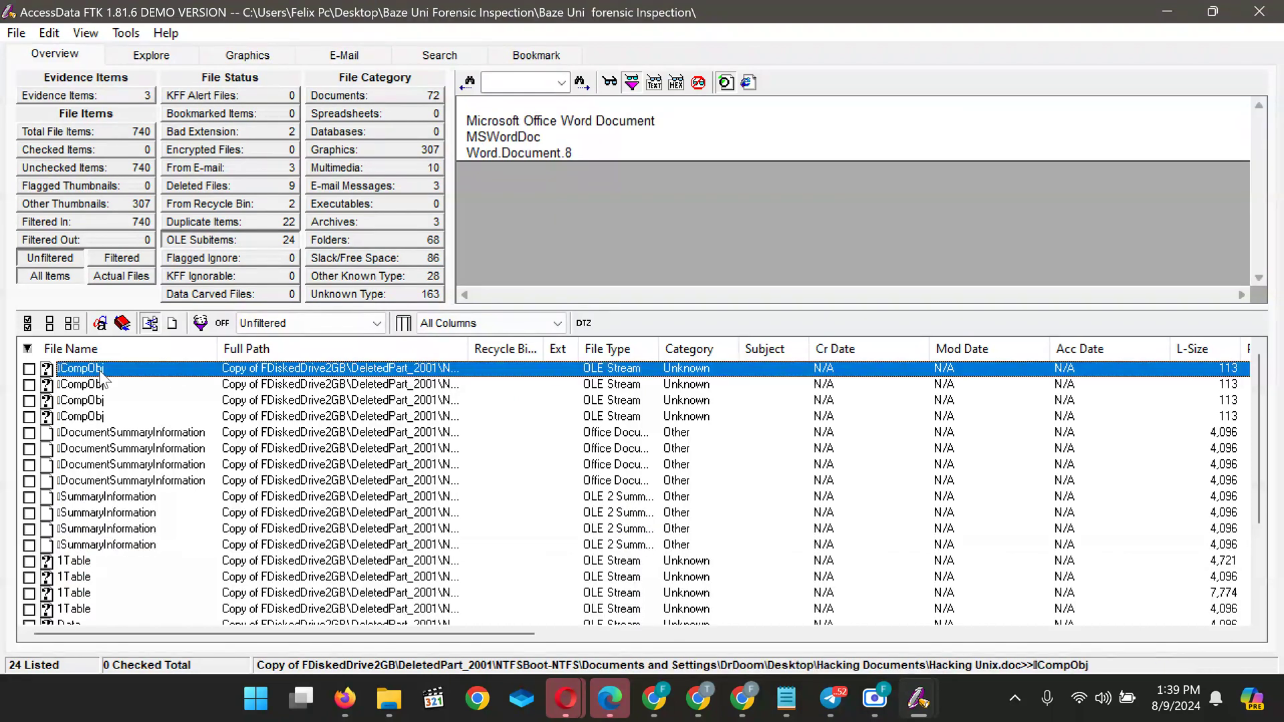
pyautogui.click(585, 186)
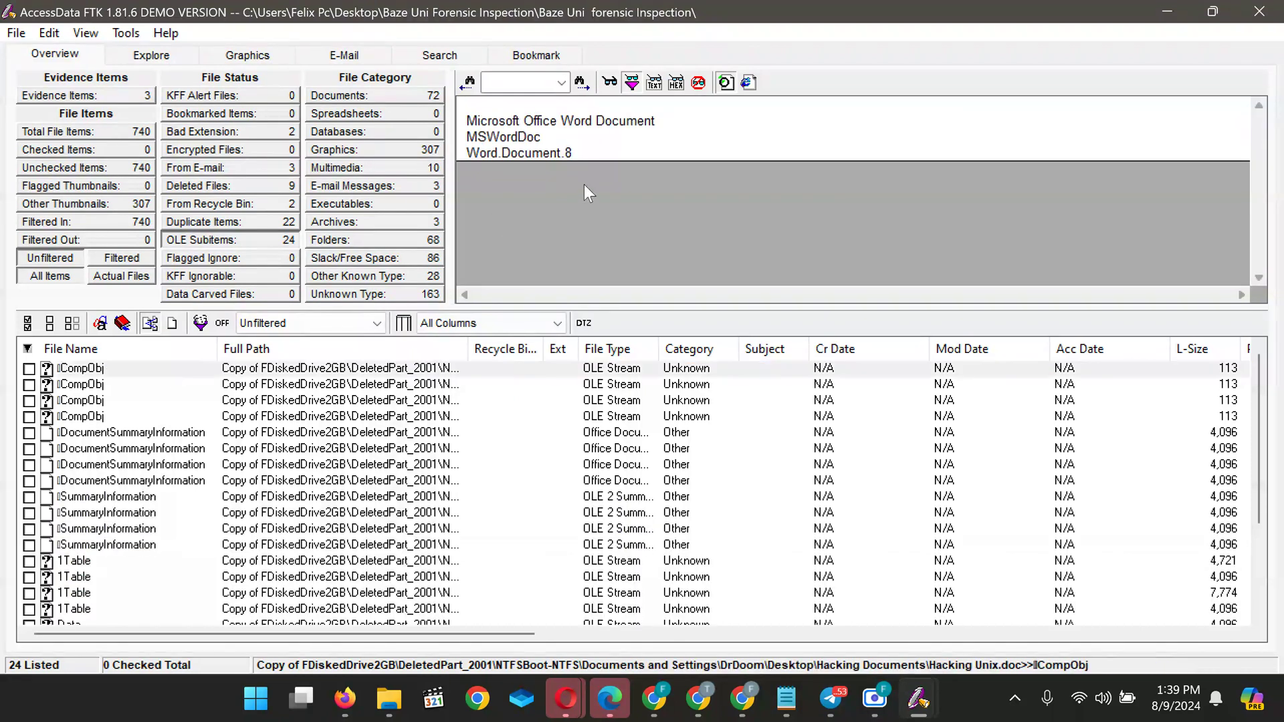
pyautogui.doubleClick(623, 127)
pyautogui.click(623, 134)
pyautogui.press('Down')
pyautogui.press('Up')
# Preview the XP passwords document's CompObj and DocumentSummaryInformation showing its _PID_HLINKS link
pyautogui.click(98, 385)
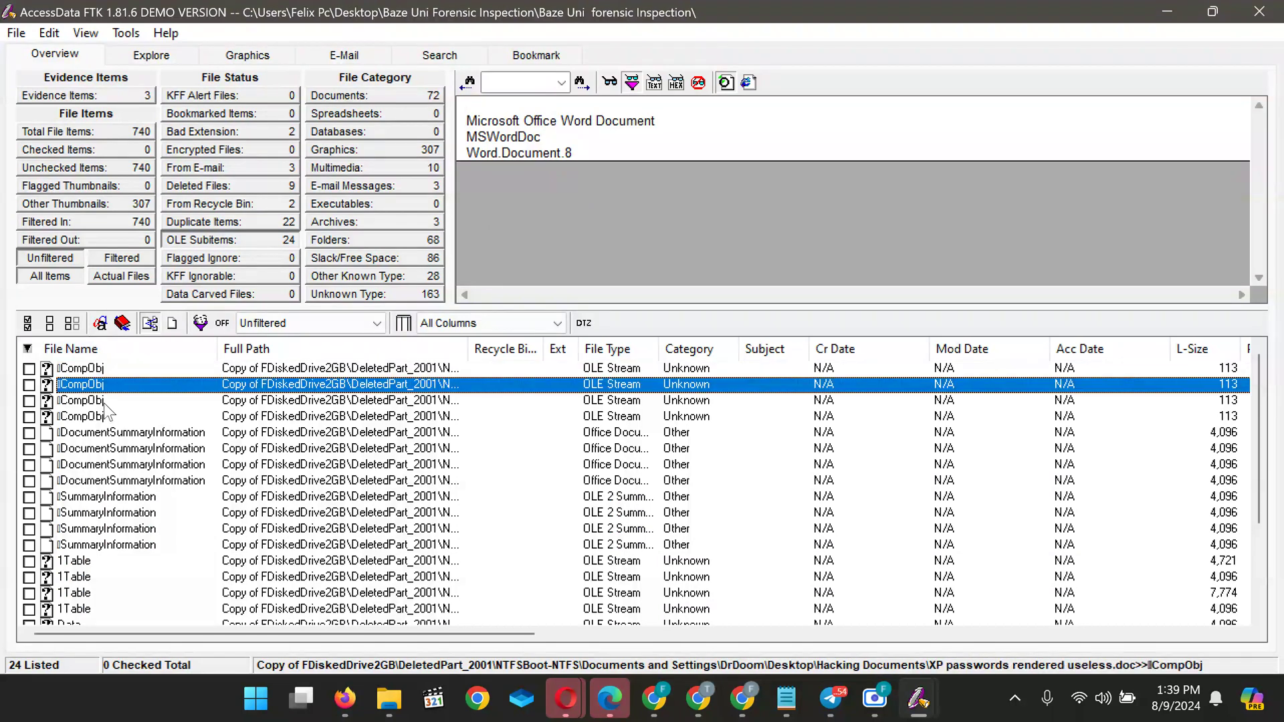
pyautogui.click(107, 403)
pyautogui.click(106, 453)
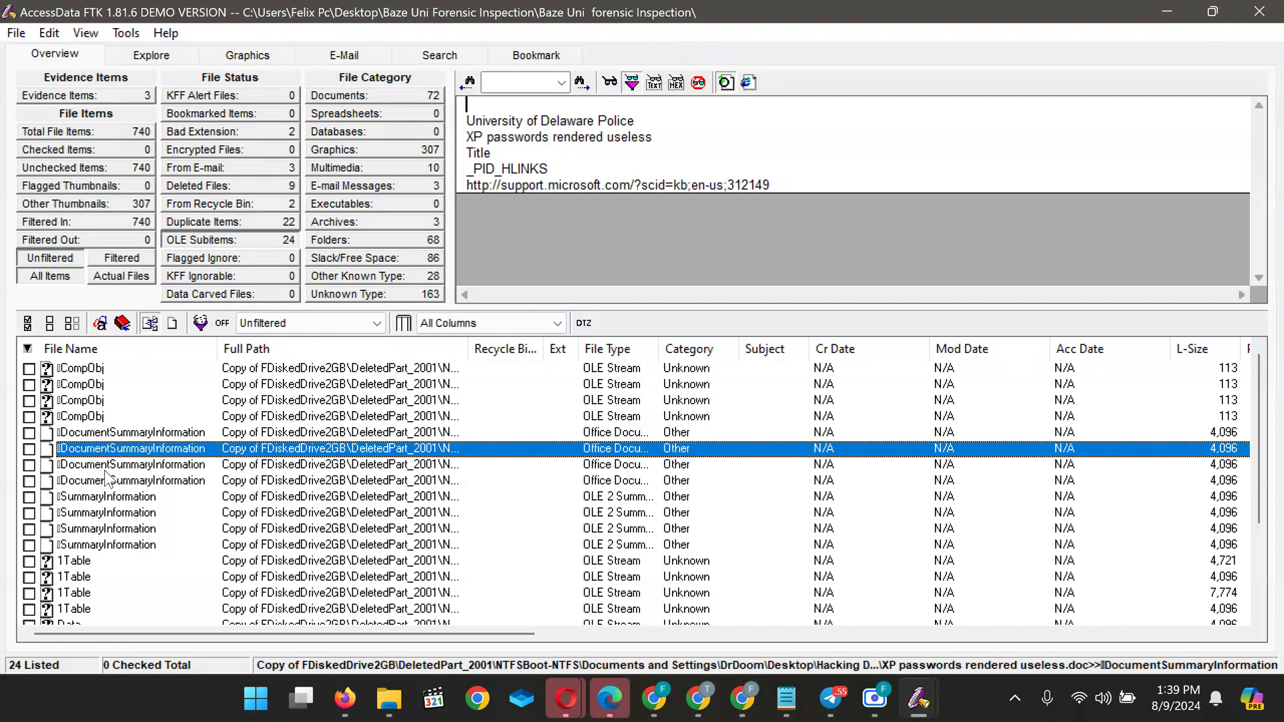
pyautogui.click(674, 165)
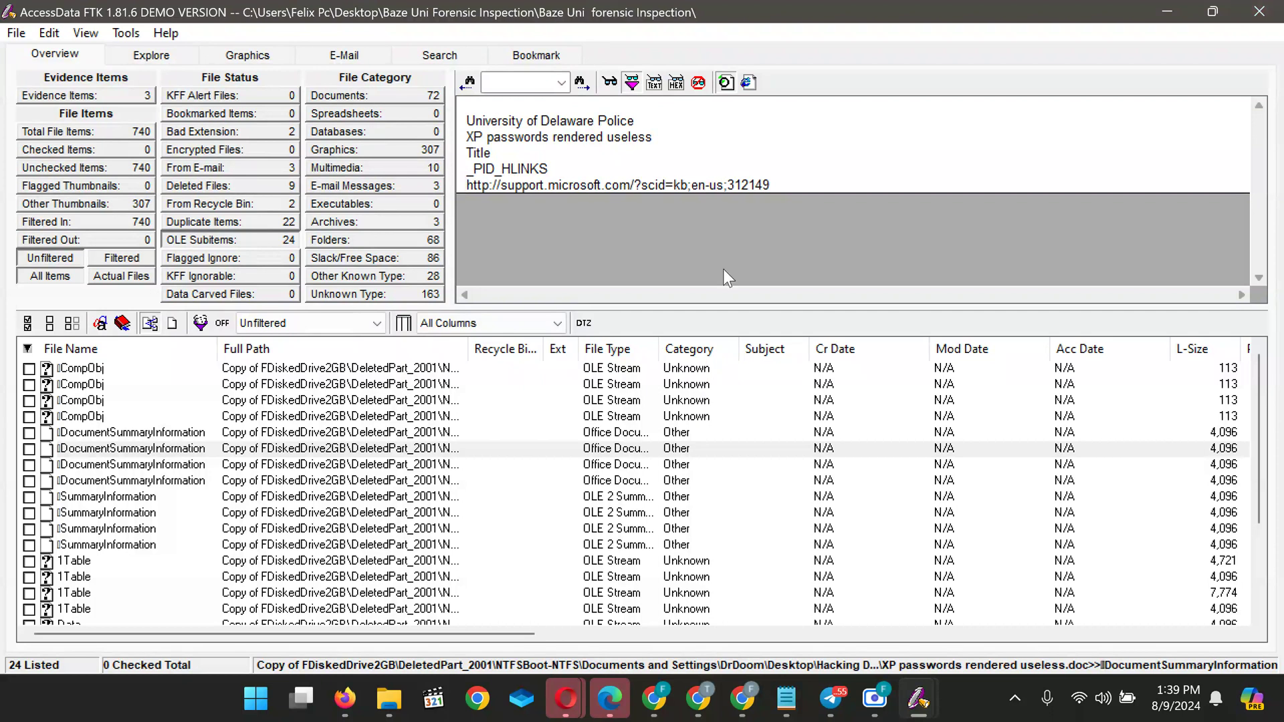
pyautogui.click(72, 561)
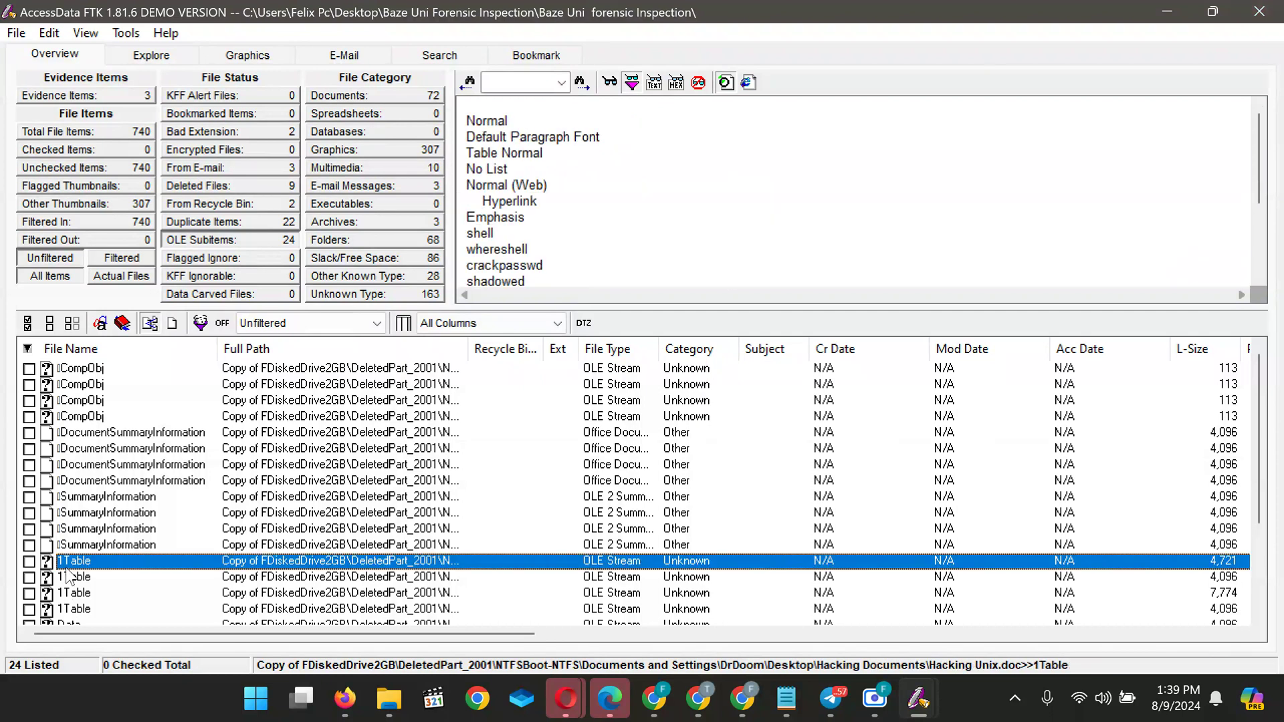
pyautogui.click(596, 214)
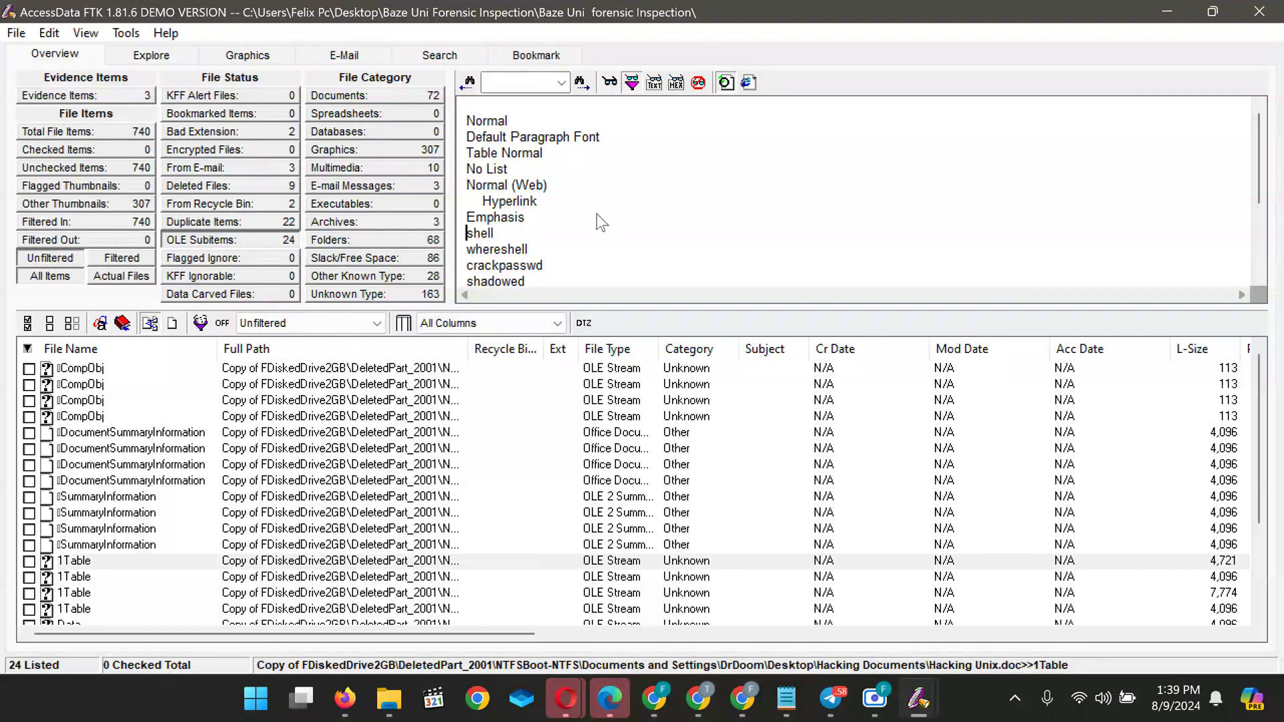
pyautogui.scroll(-3, 596, 214)
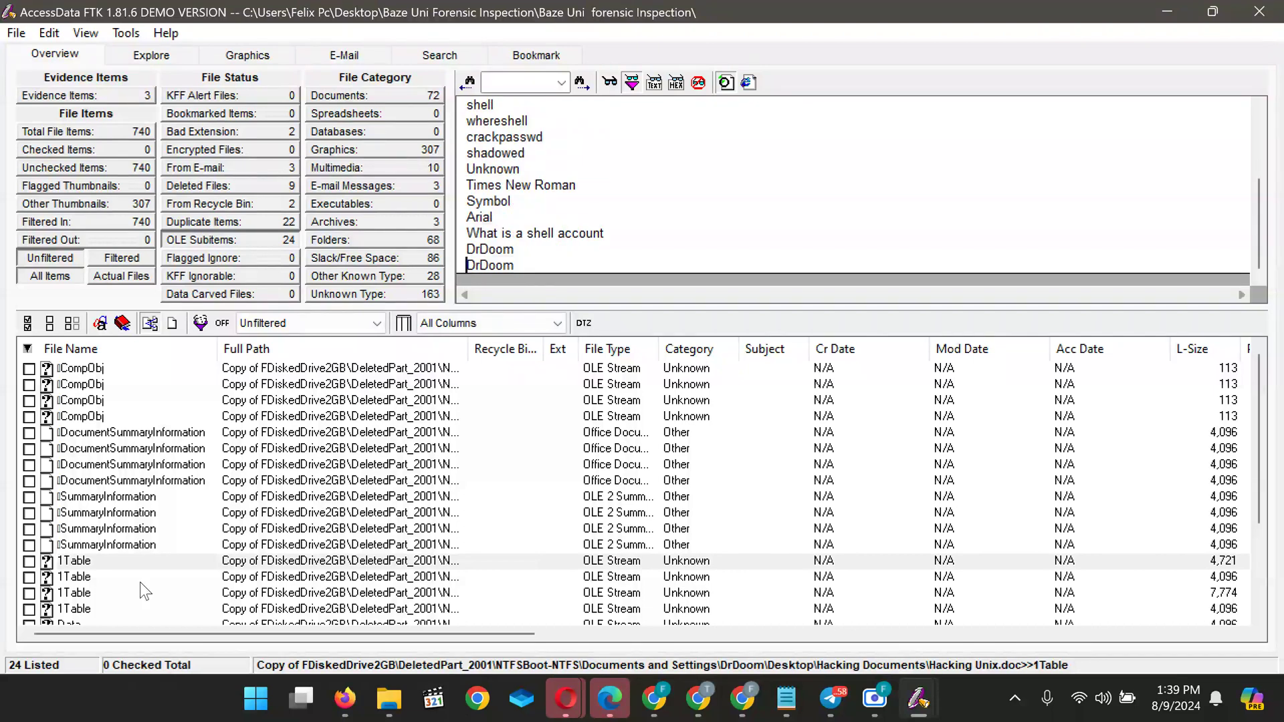
pyautogui.scroll(-3, 99, 576)
pyautogui.click(79, 566)
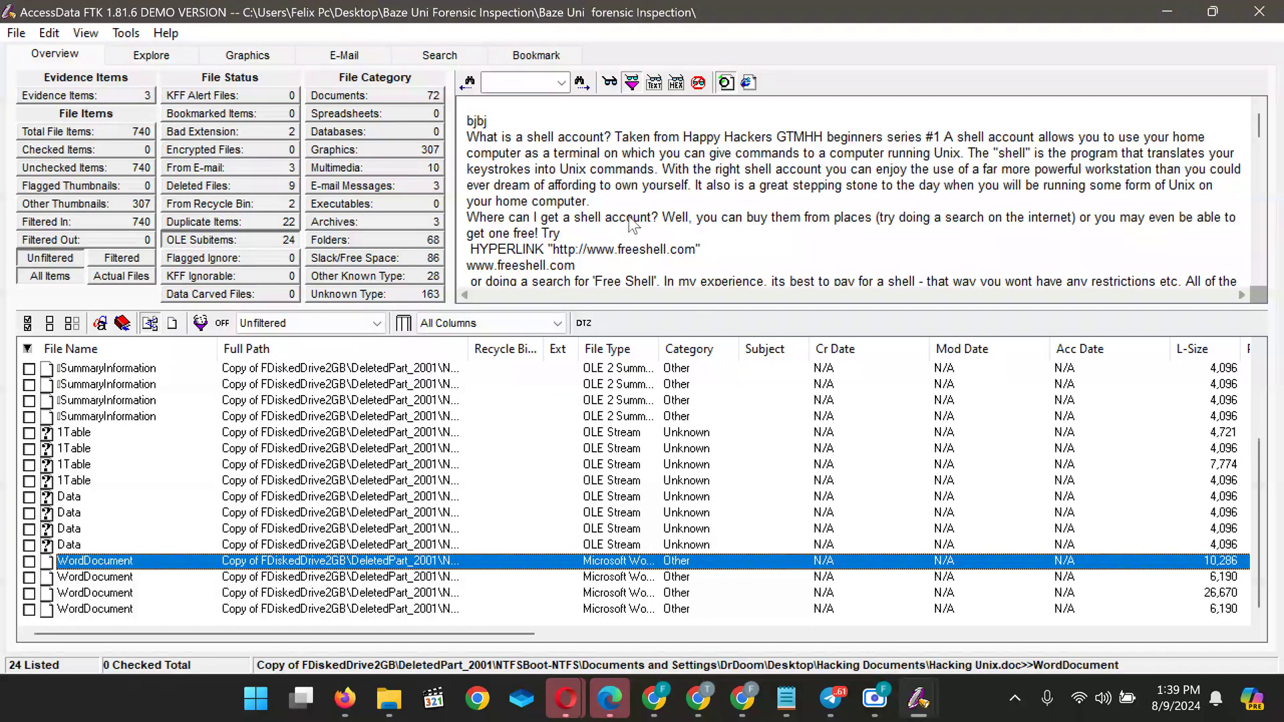
pyautogui.click(614, 161)
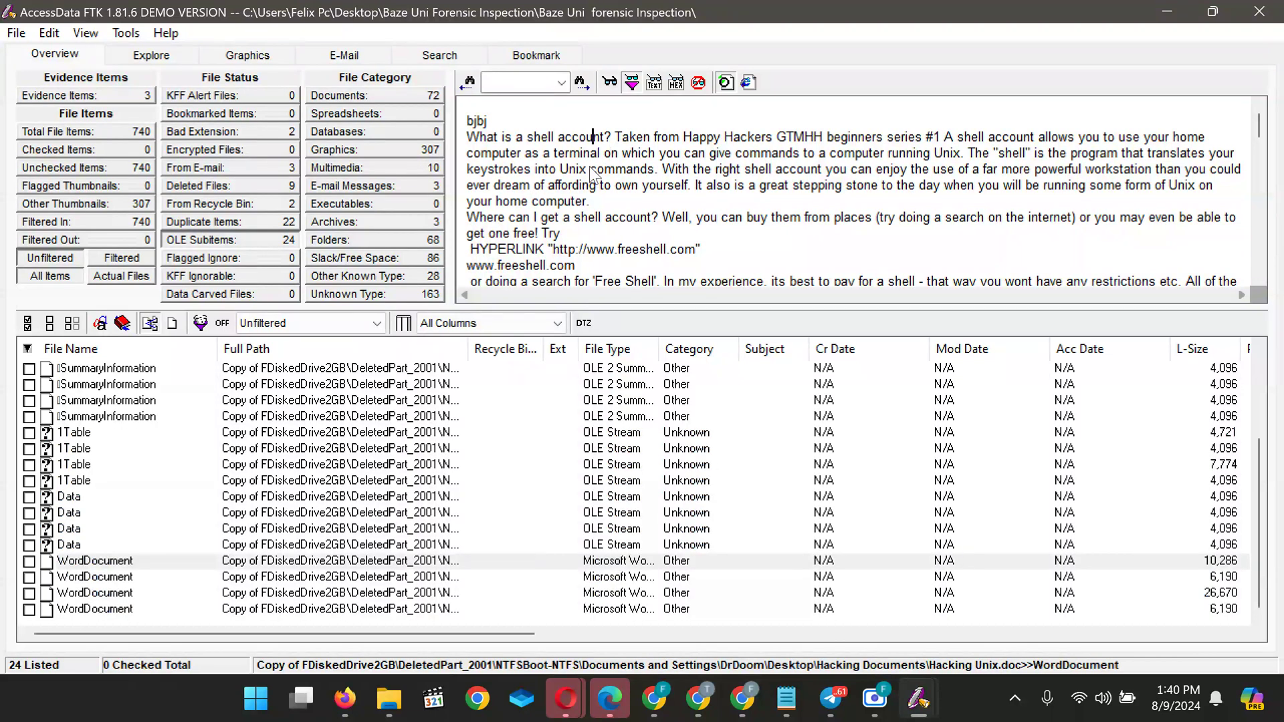
pyautogui.scroll(-15, 593, 172)
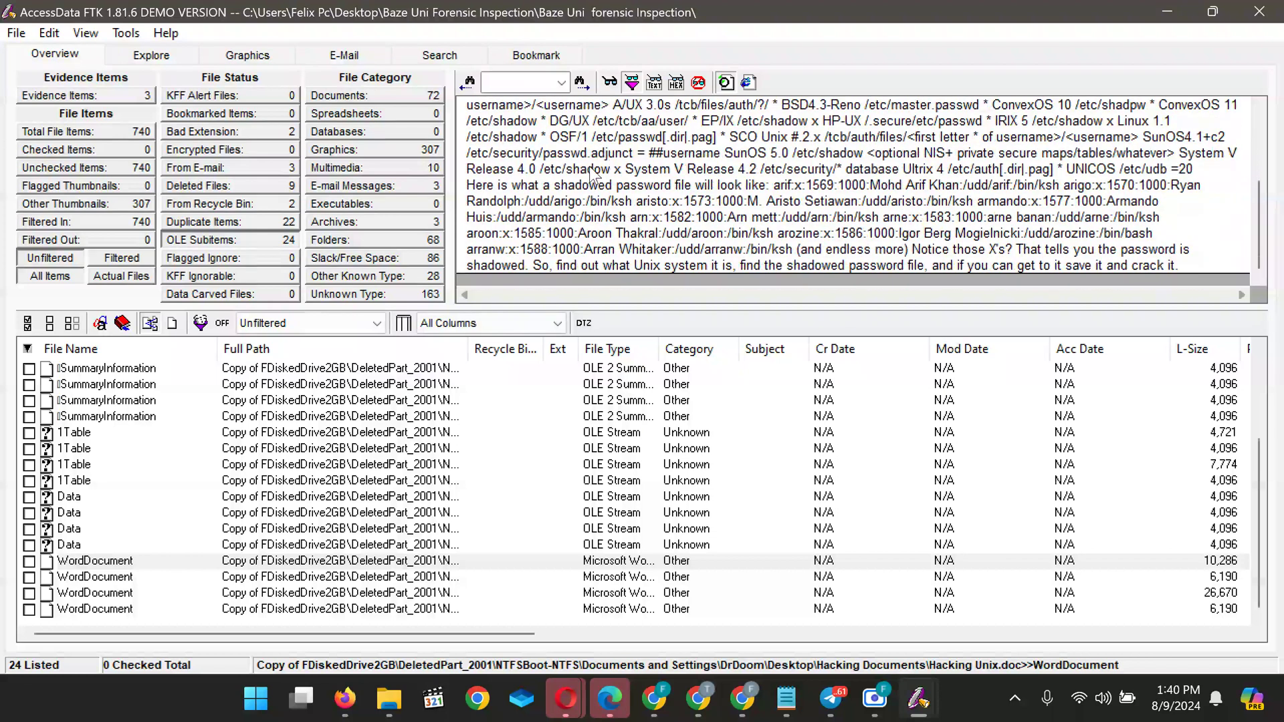
pyautogui.scroll(3, 593, 175)
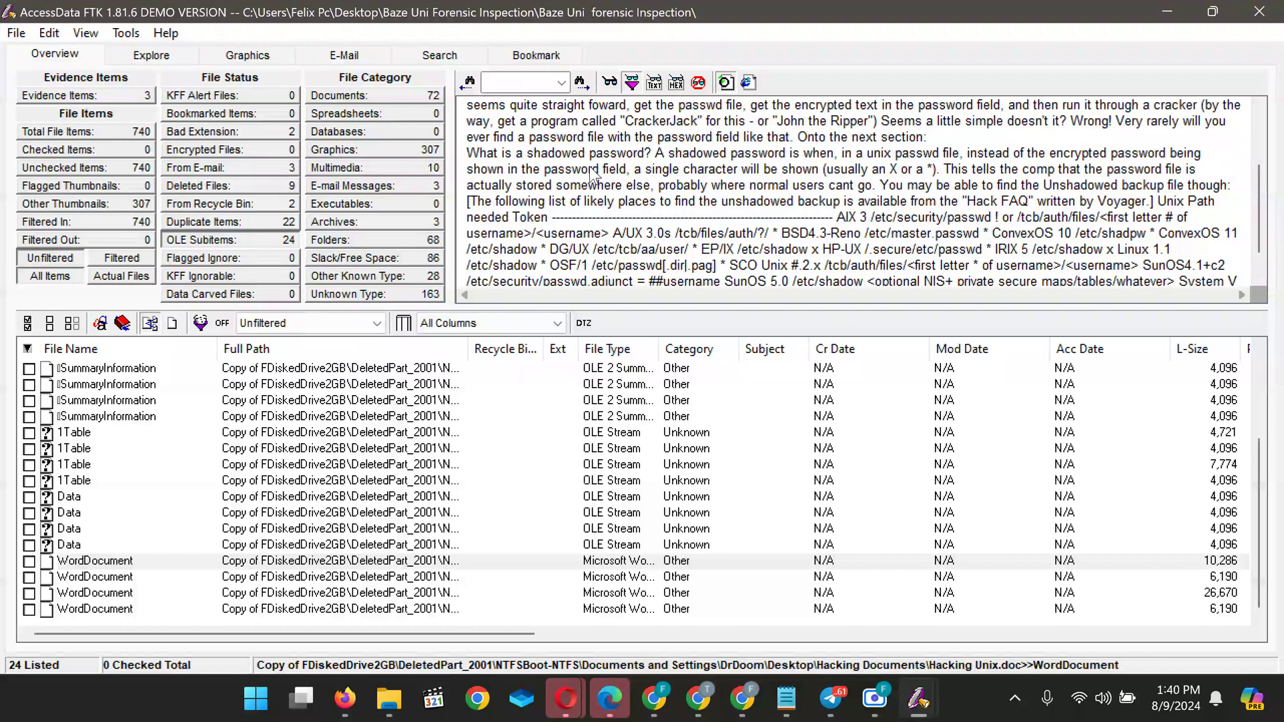
pyautogui.scroll(2, 593, 173)
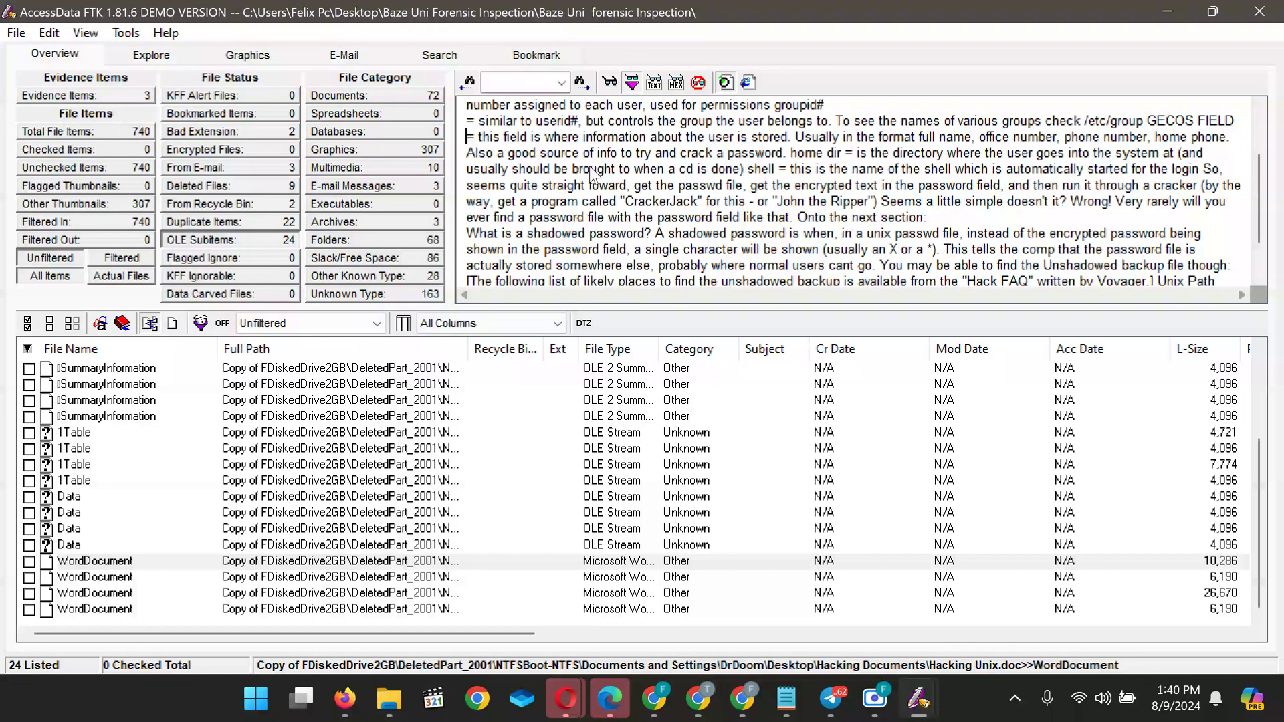
pyautogui.scroll(-6, 593, 175)
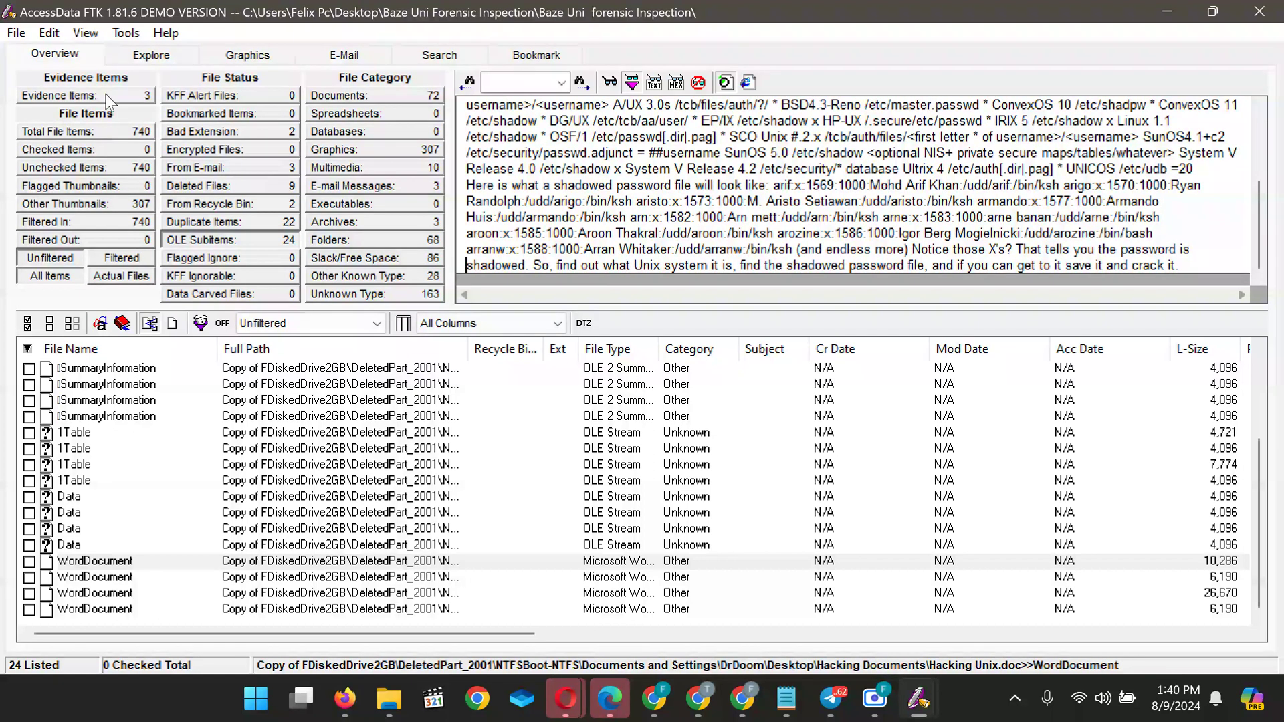
# List all 740 case files and preview ~DFC958.TMP, a JPEG, and the YS501U2F and XVTKC006 folders
pyautogui.click(102, 137)
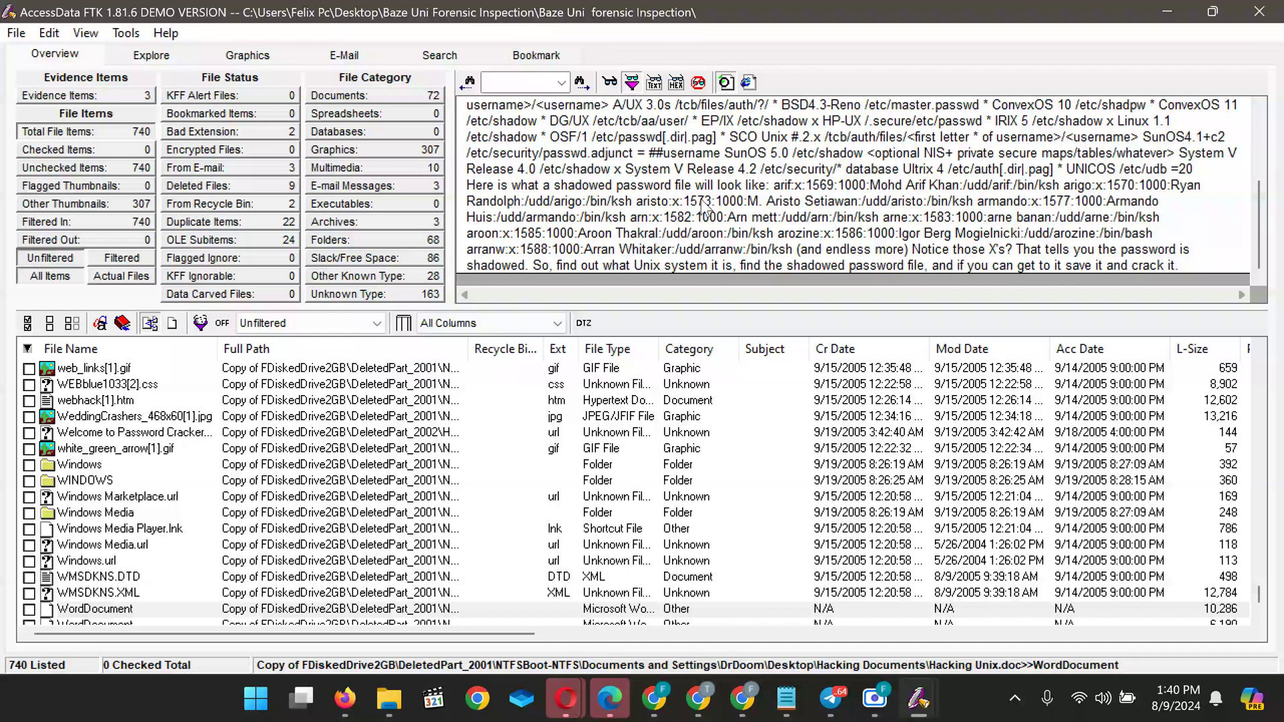
pyautogui.scroll(-5, 209, 483)
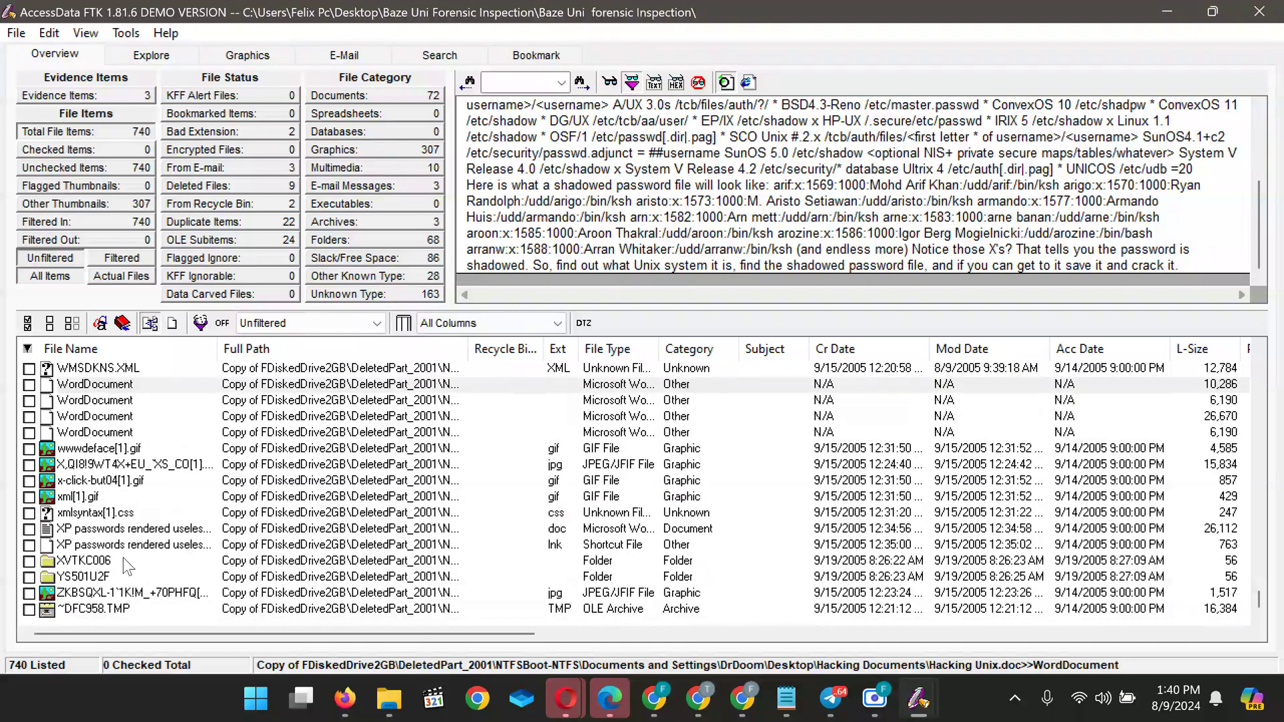
pyautogui.click(89, 610)
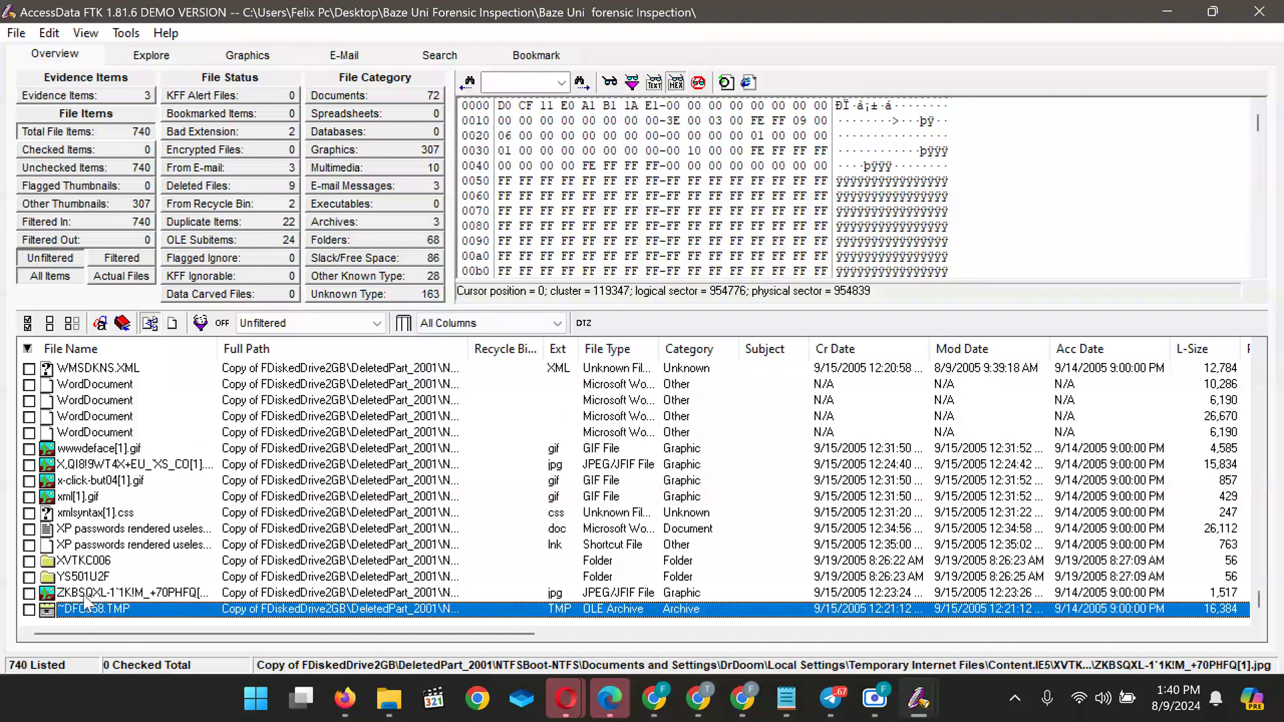
pyautogui.click(85, 595)
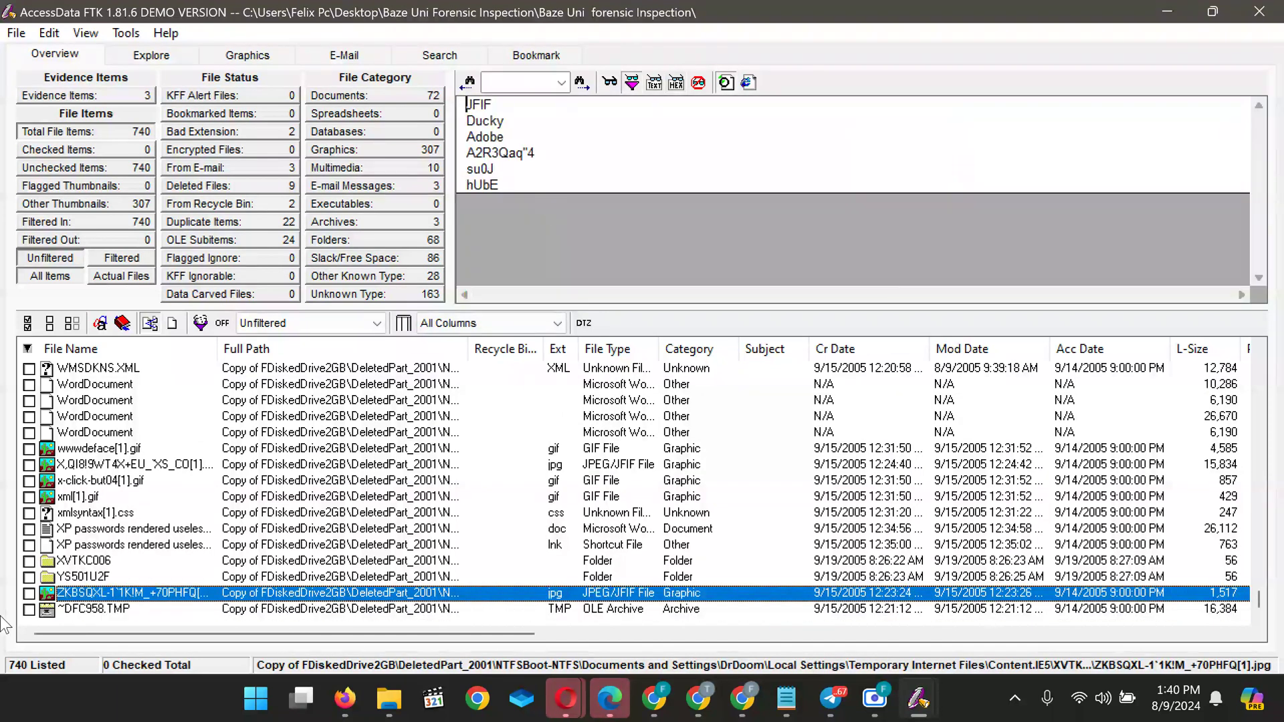
pyautogui.click(100, 577)
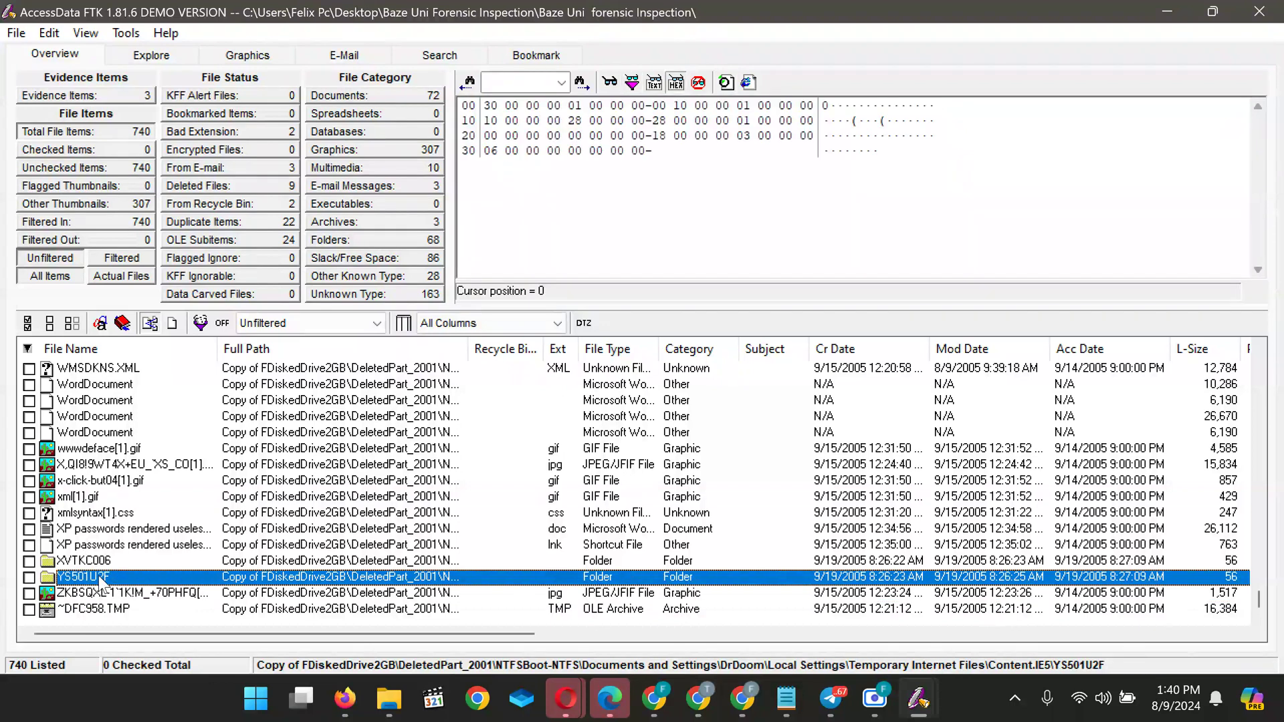
pyautogui.click(85, 560)
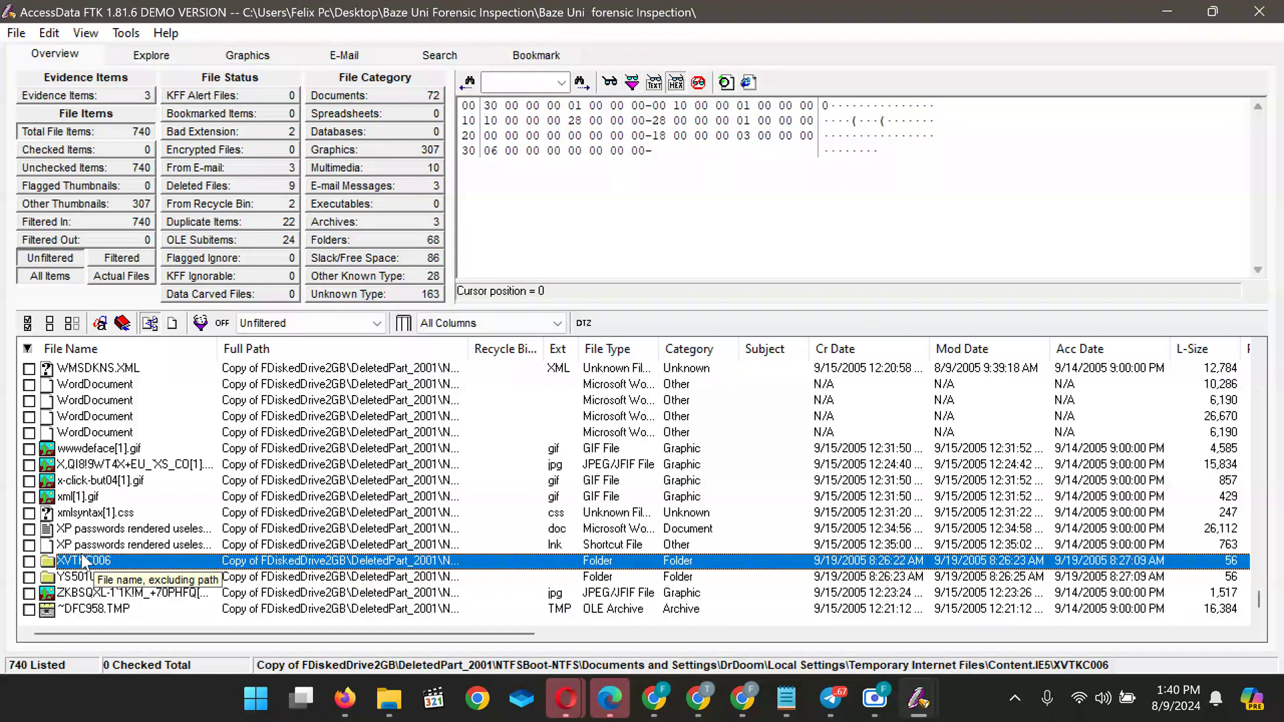
# Inspect the XP passwords rendered useless shortcut and Word document, then the xmlsyntax[1].css stylesheet
pyautogui.click(110, 545)
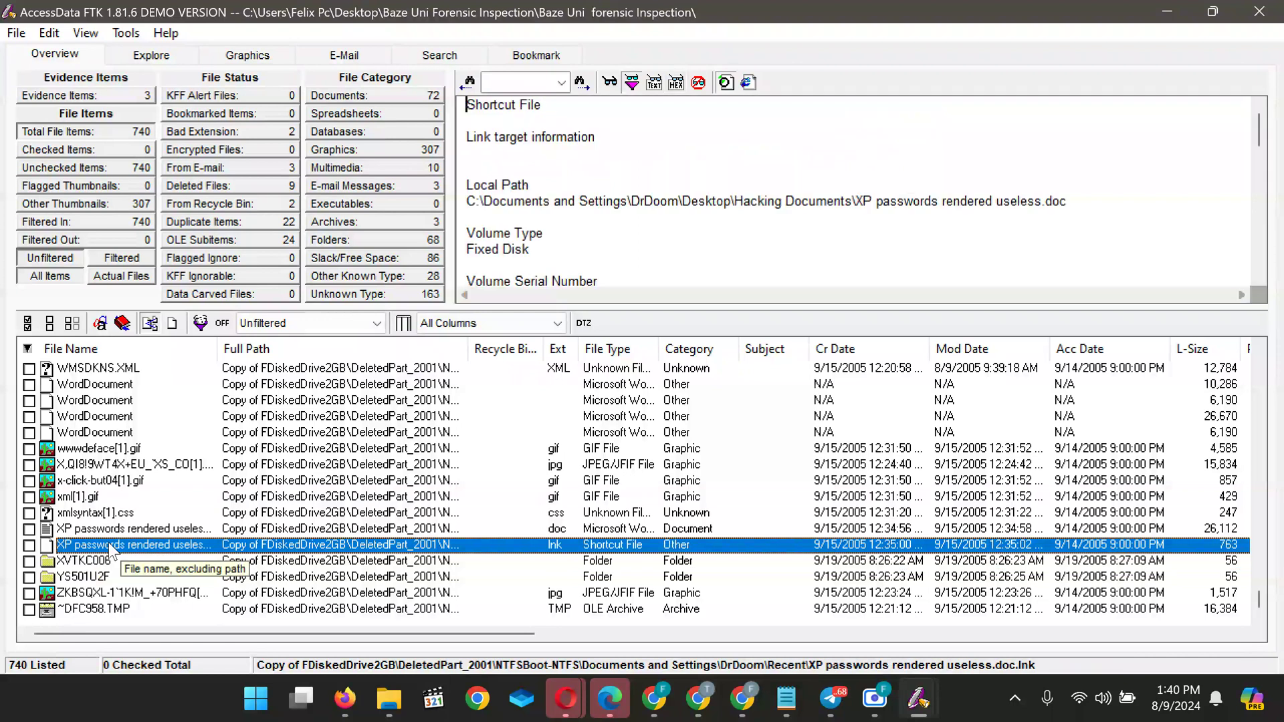
pyautogui.scroll(-6, 616, 183)
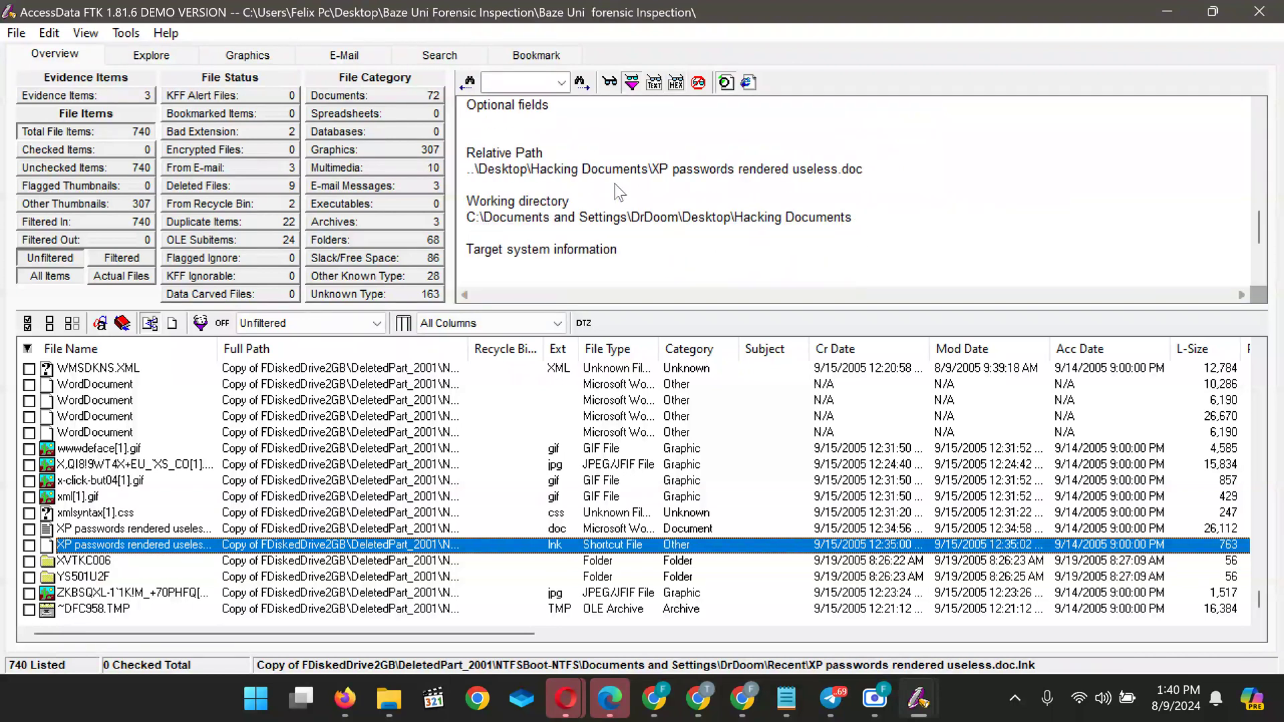
pyautogui.scroll(7, 615, 185)
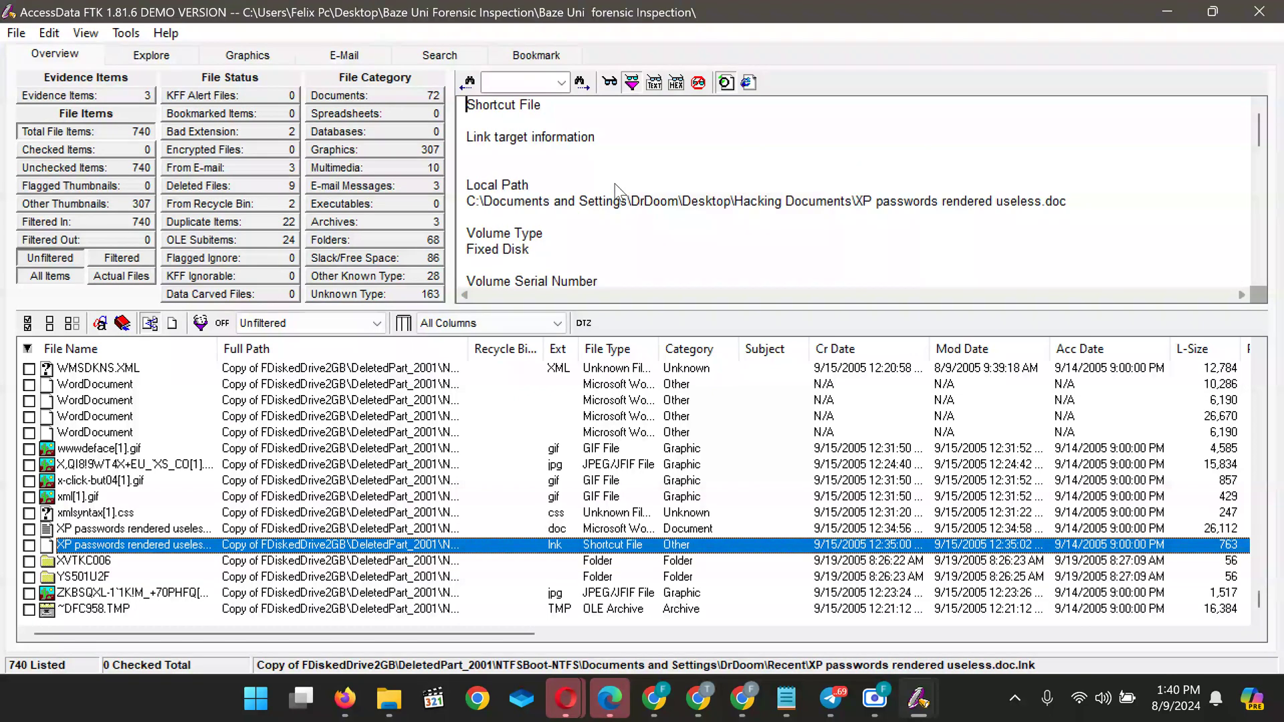
pyautogui.click(137, 528)
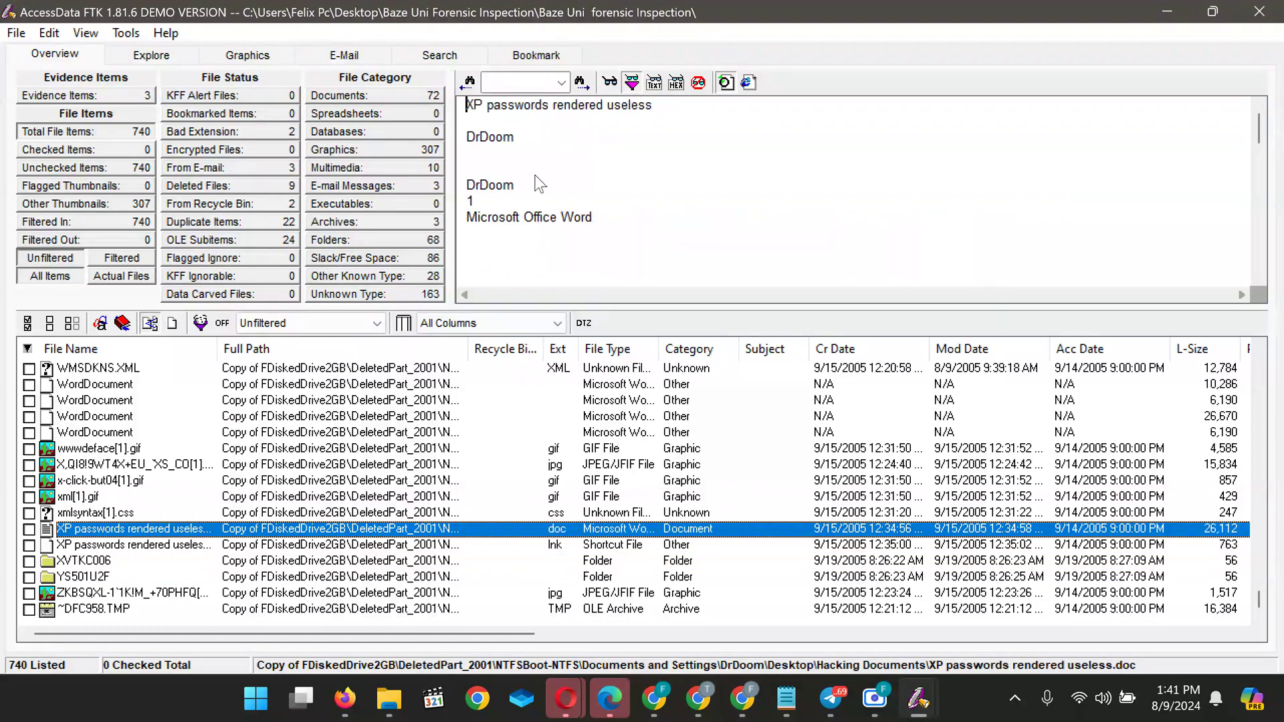
pyautogui.scroll(-10, 539, 184)
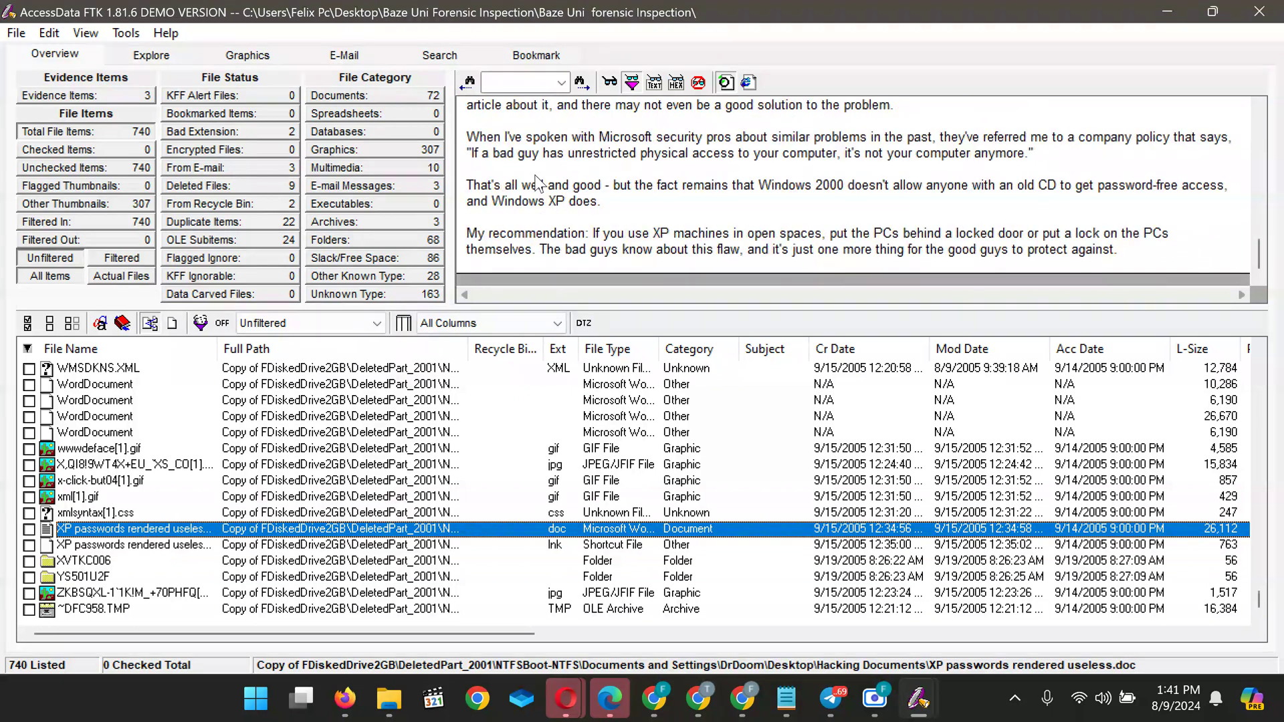
pyautogui.click(78, 514)
pyautogui.scroll(-1, 556, 135)
pyautogui.scroll(1, 555, 136)
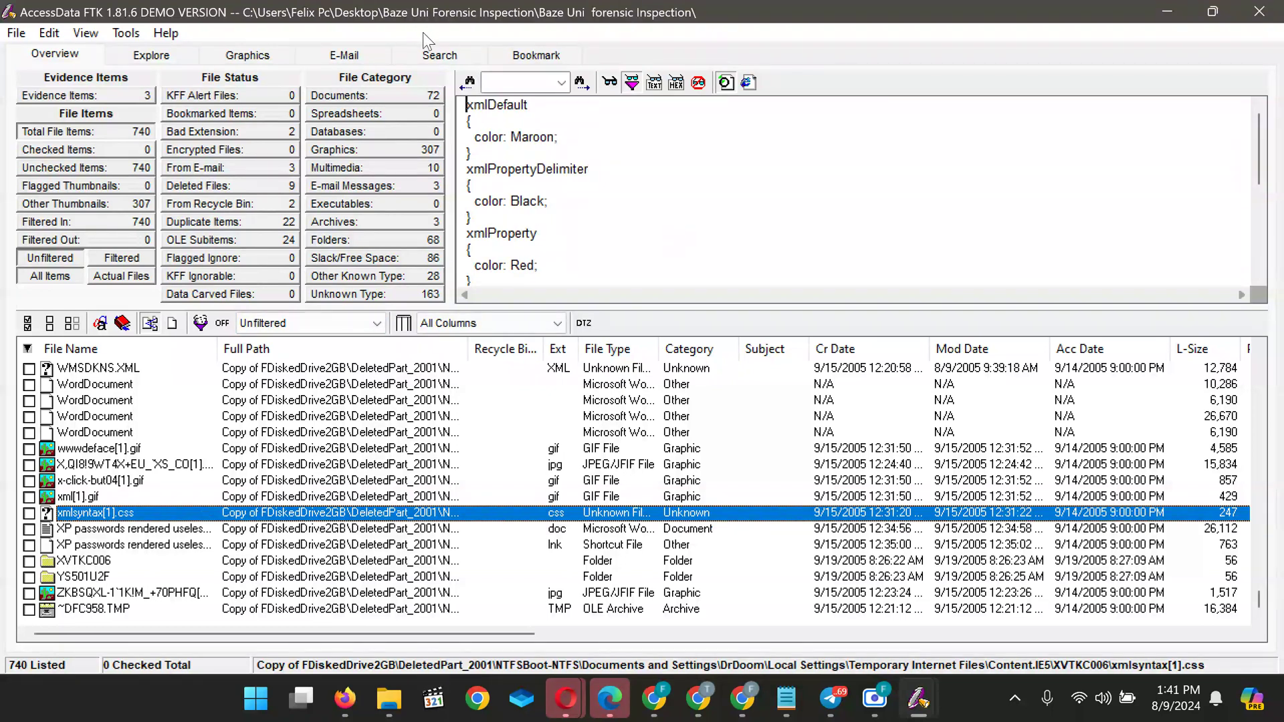
pyautogui.click(434, 58)
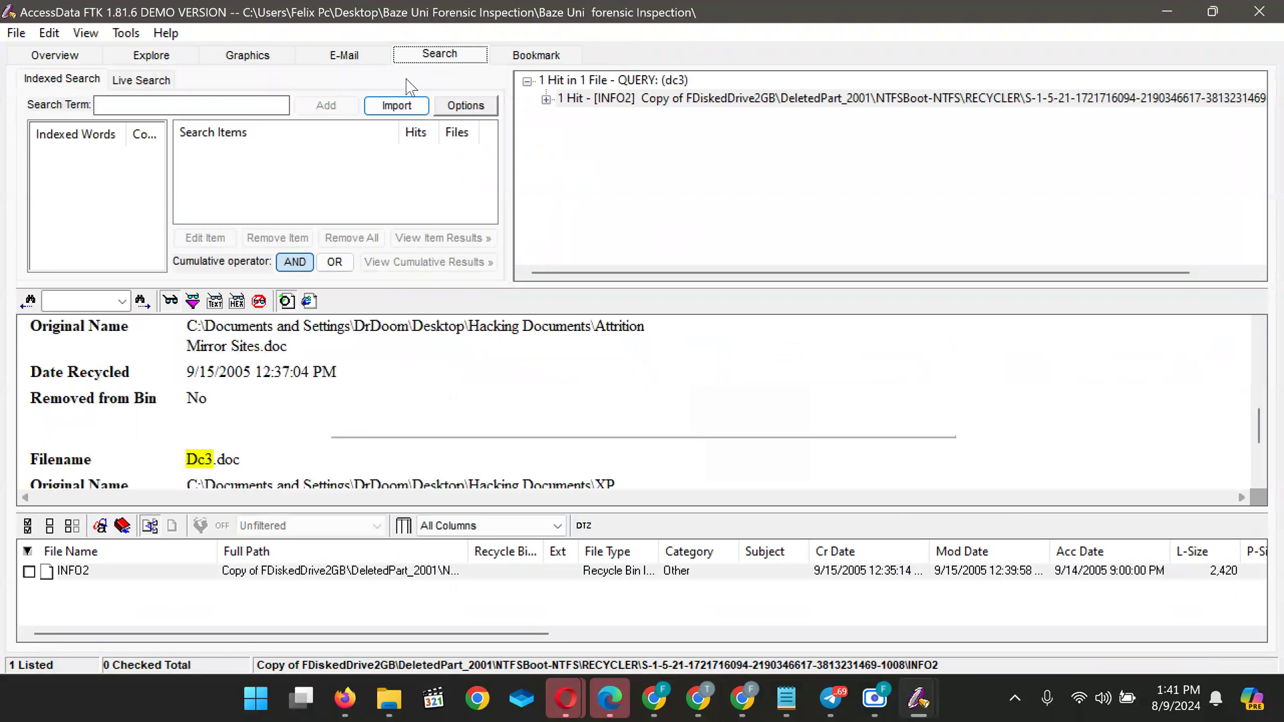
# Replace the pasted VONAGE Advert phrase with the indexed word thead as the search term
pyautogui.click(201, 105)
pyautogui.write('The VONAGE Advert')
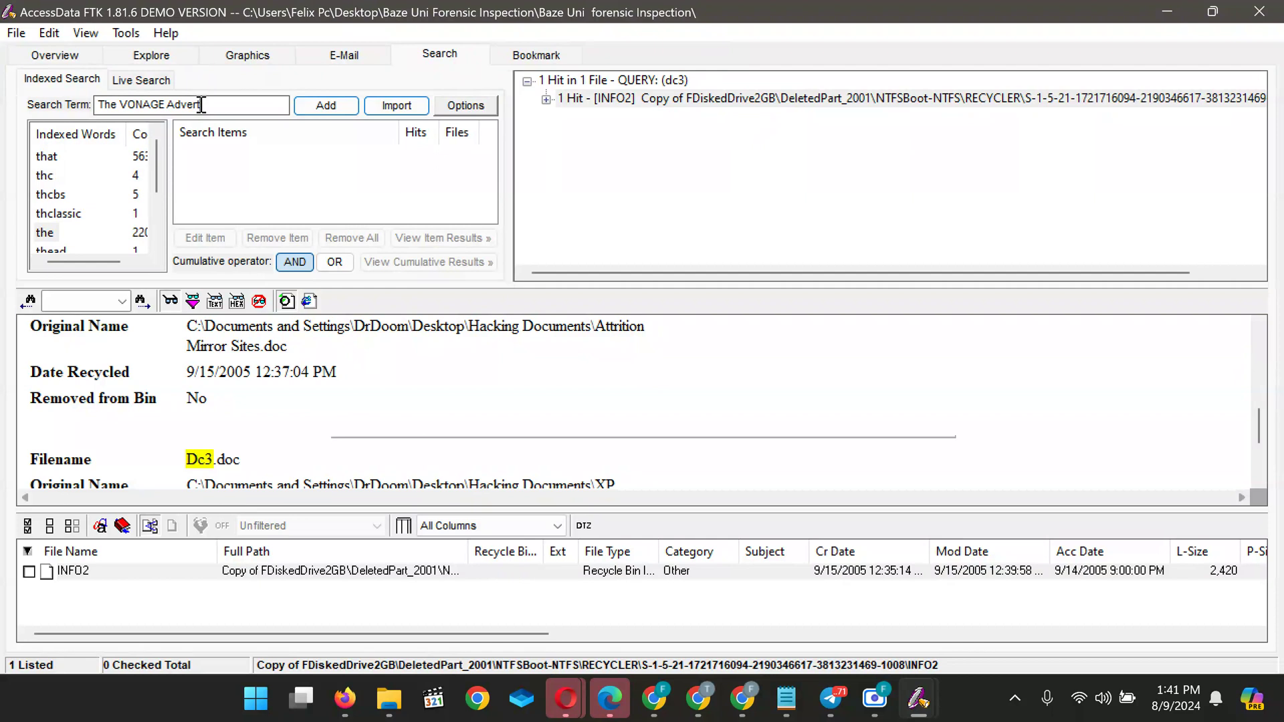
pyautogui.moveTo(159, 180); pyautogui.dragTo(153, 260)
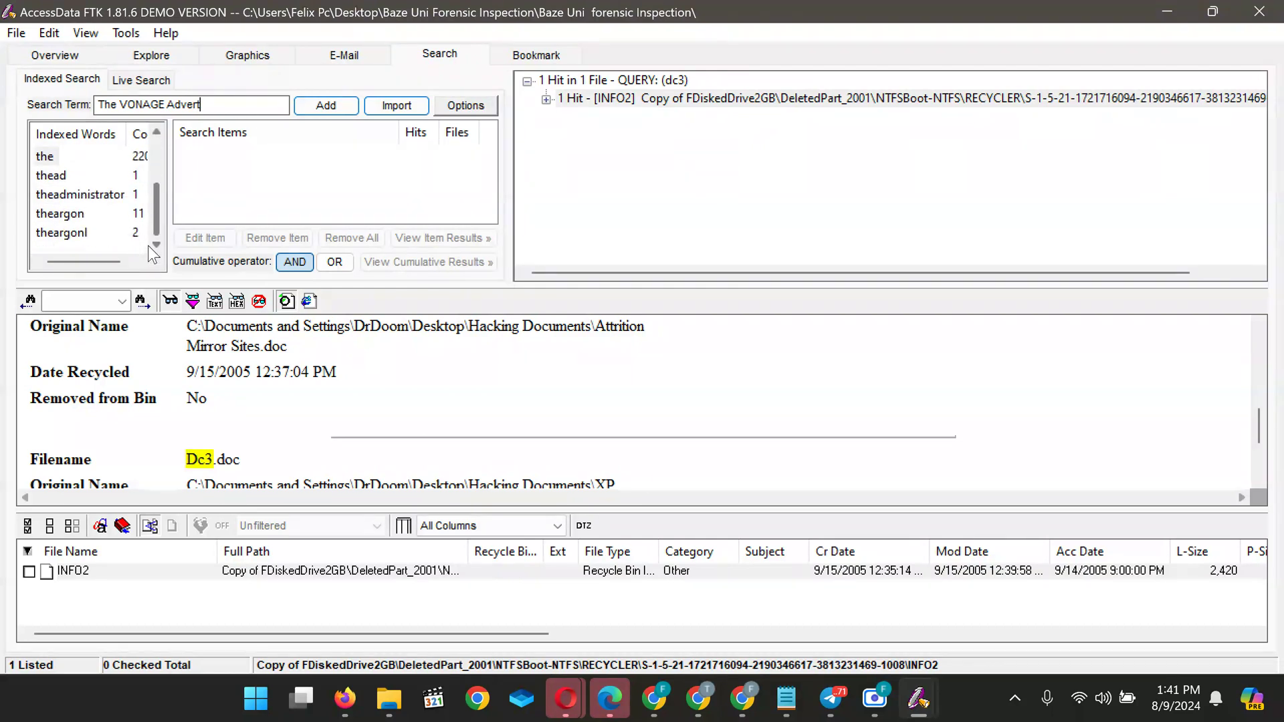
pyautogui.click(74, 196)
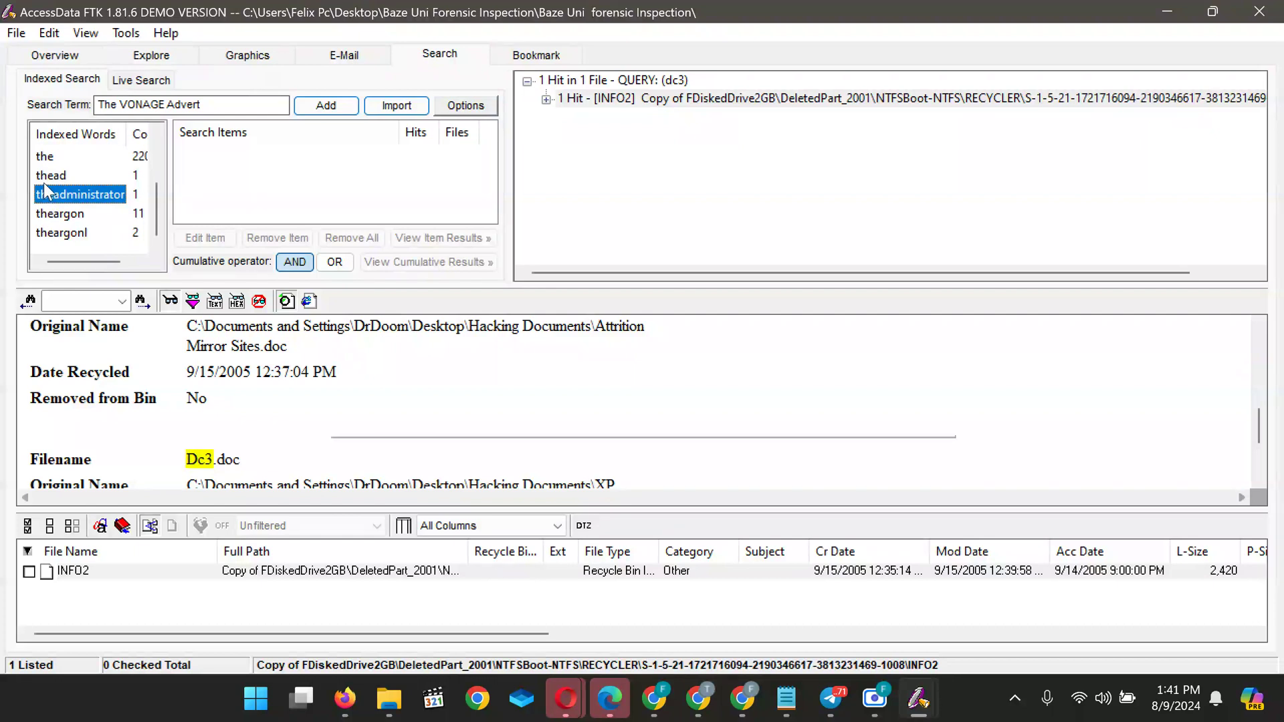
pyautogui.click(63, 175)
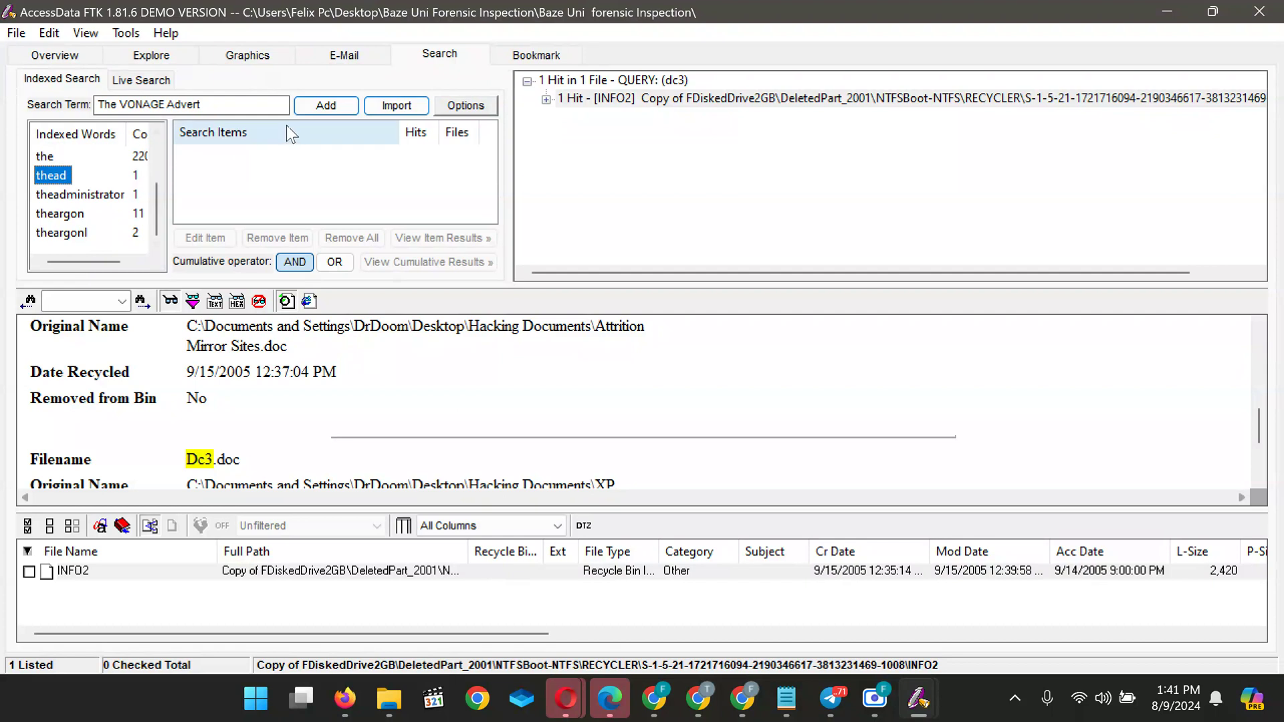
pyautogui.doubleClick(41, 175)
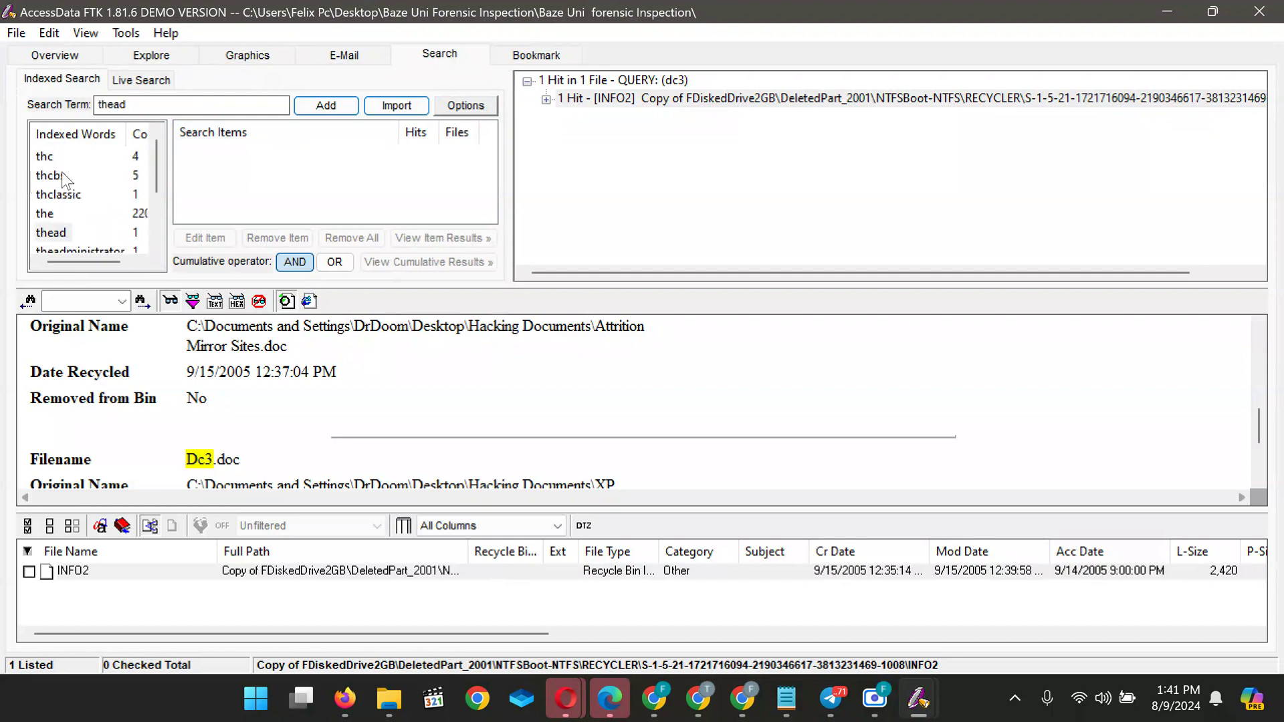
# Add thead, search all files, and open its single hit hp1021[1].css
pyautogui.click(328, 106)
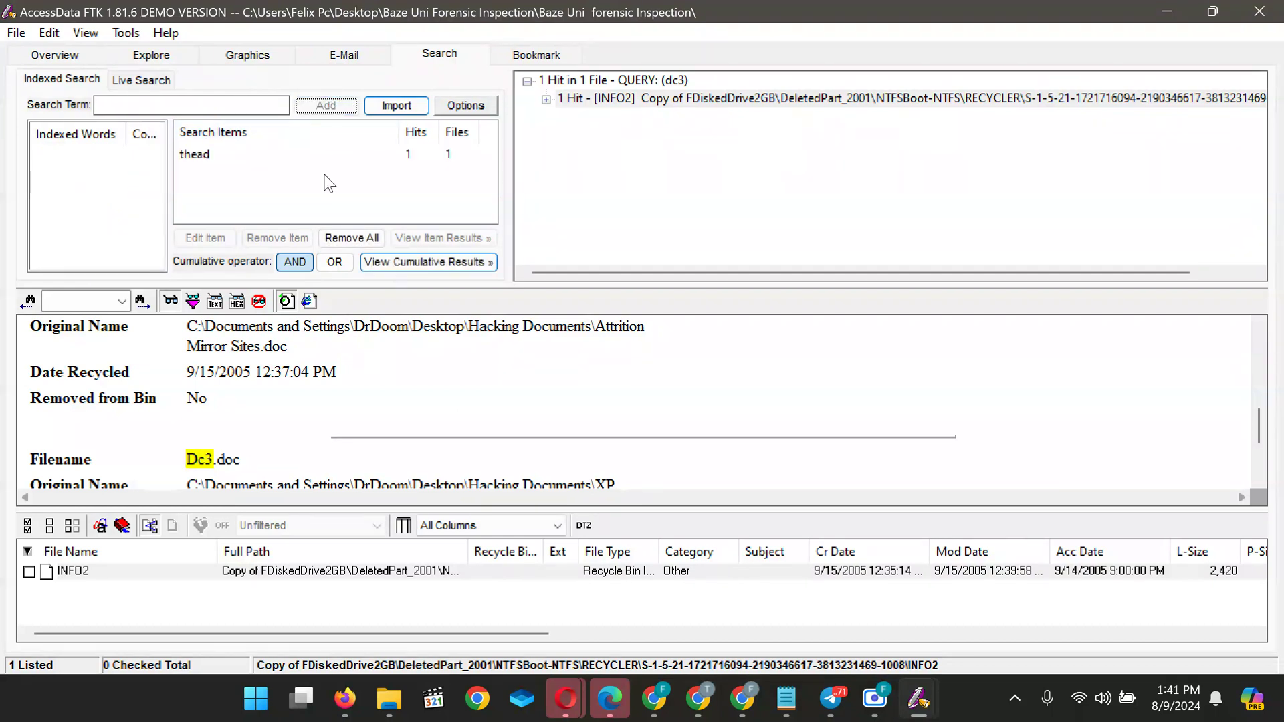
pyautogui.click(432, 260)
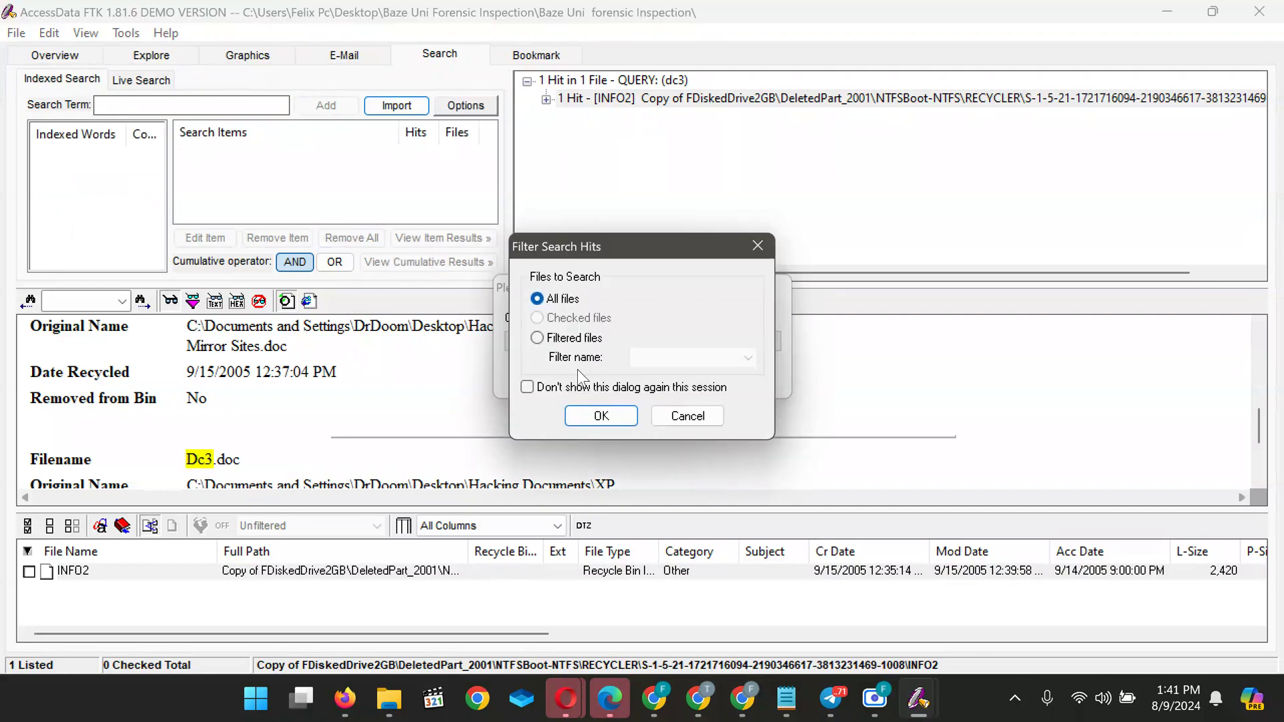
pyautogui.click(602, 417)
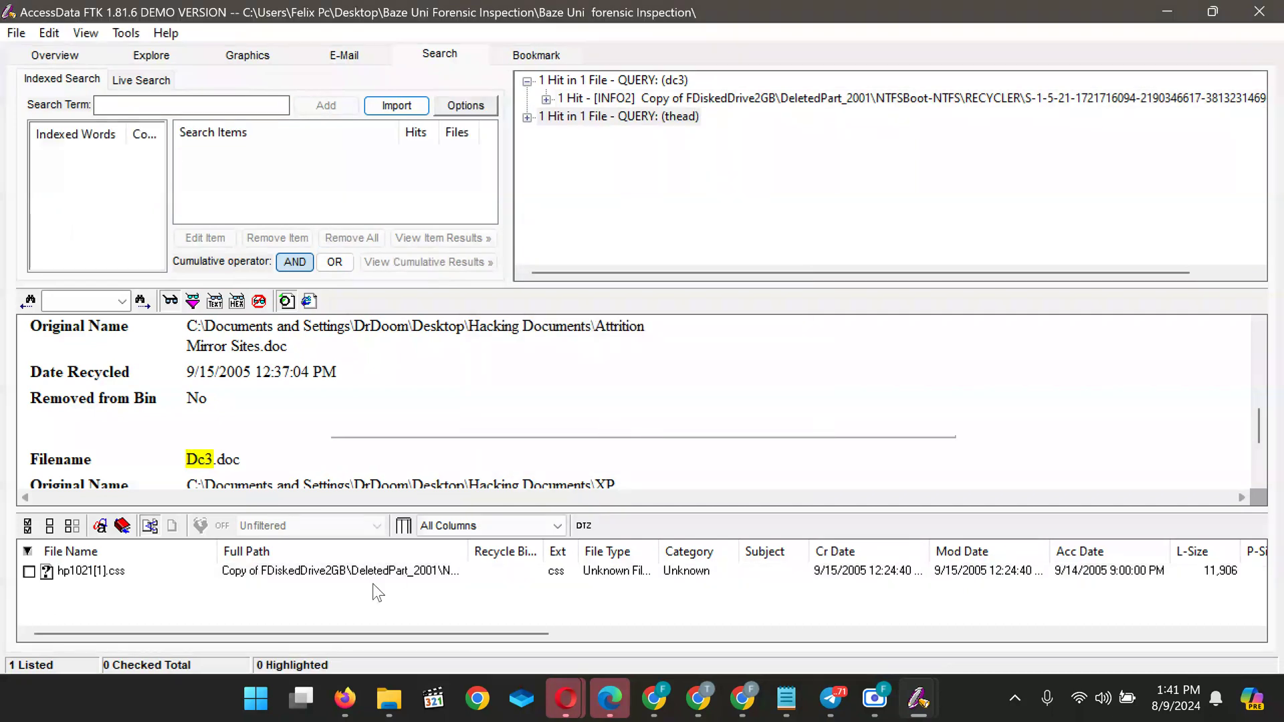
pyautogui.click(323, 574)
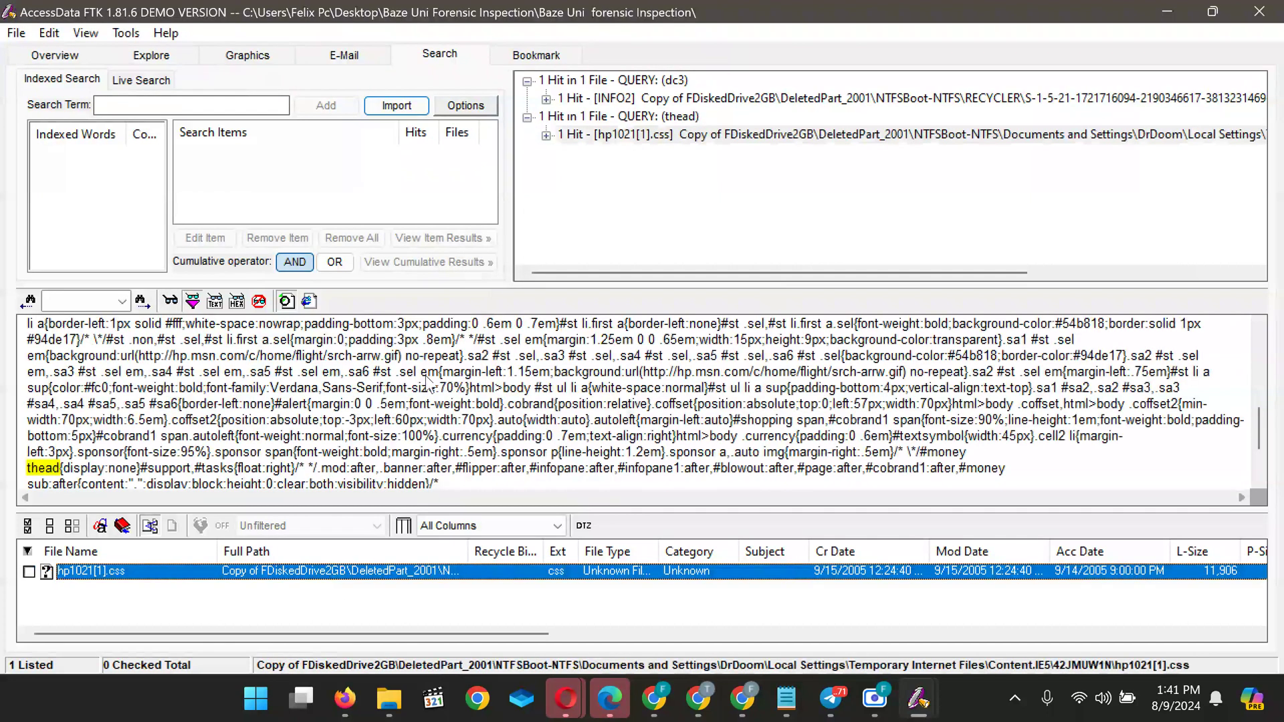
# Add 'The VONAGE Advert' as a search item
pyautogui.scroll(-5, 428, 382)
pyautogui.scroll(3, 427, 383)
pyautogui.click(137, 107)
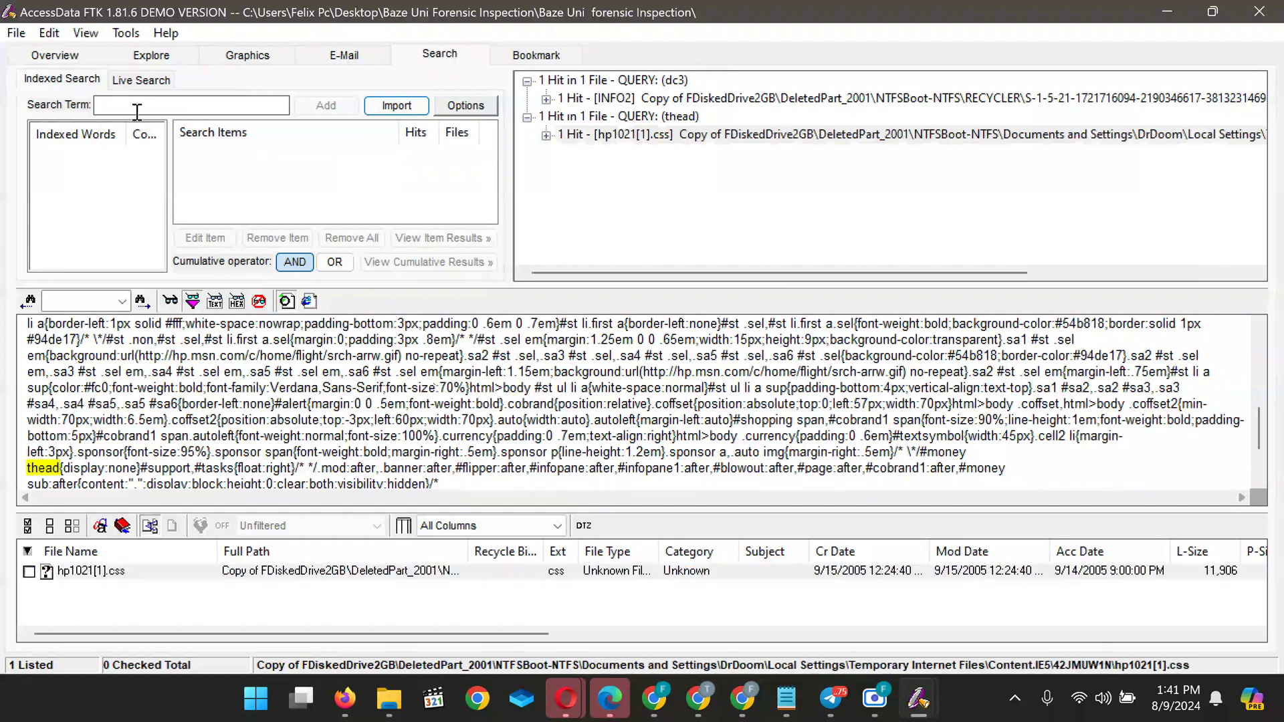
pyautogui.write('The VONAGE Advert')
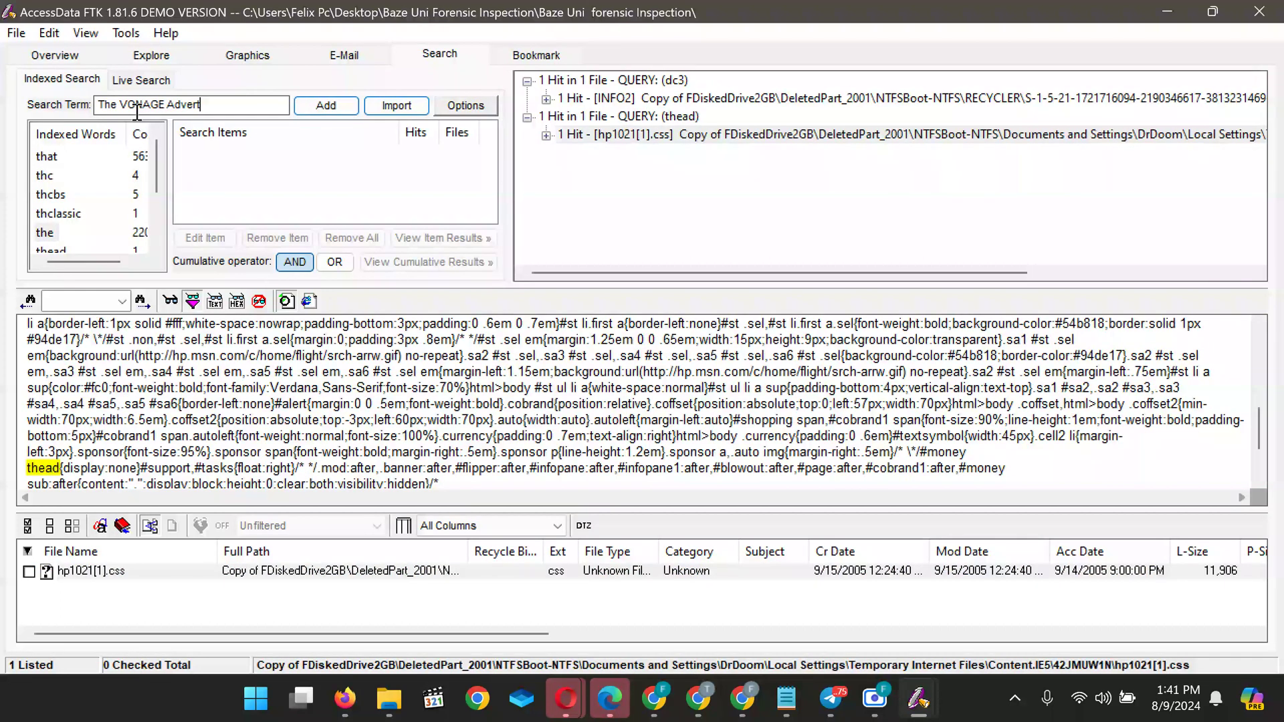
pyautogui.scroll(-1, 75, 215)
pyautogui.click(83, 240)
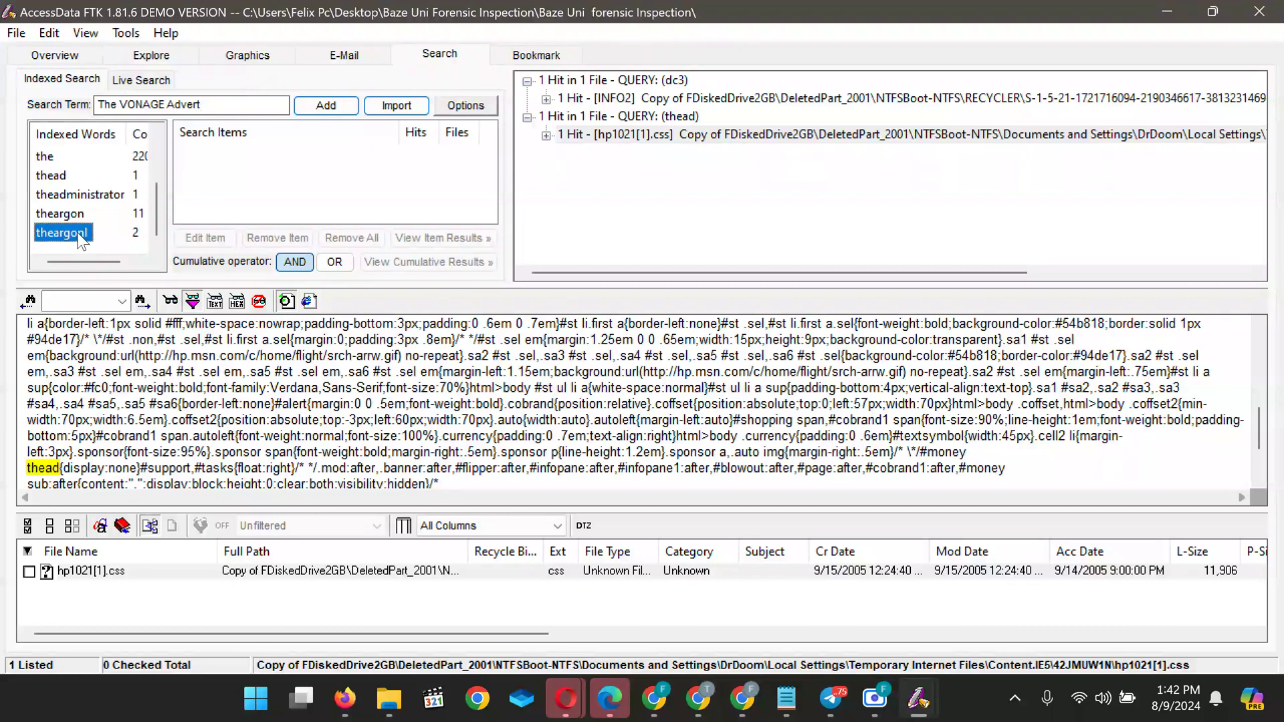
pyautogui.click(331, 106)
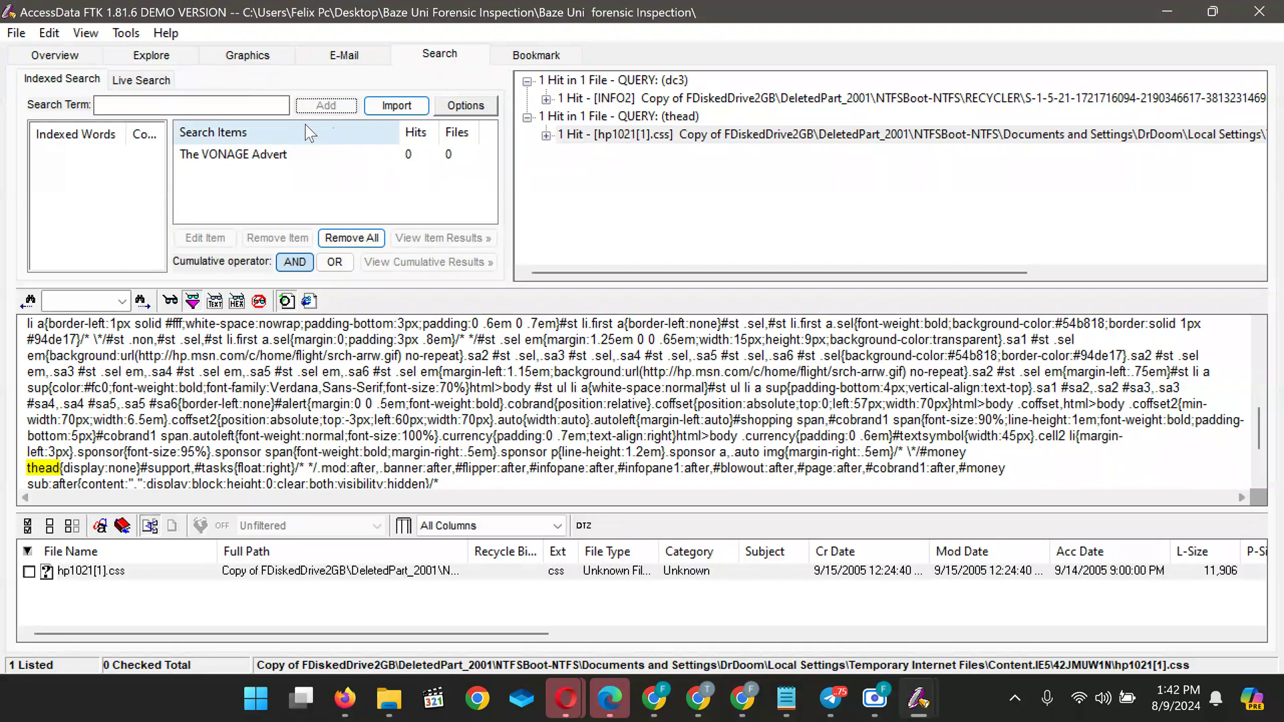
# Add 'VONAGE Advert' as a search item, then remove all queued search items
pyautogui.click(249, 105)
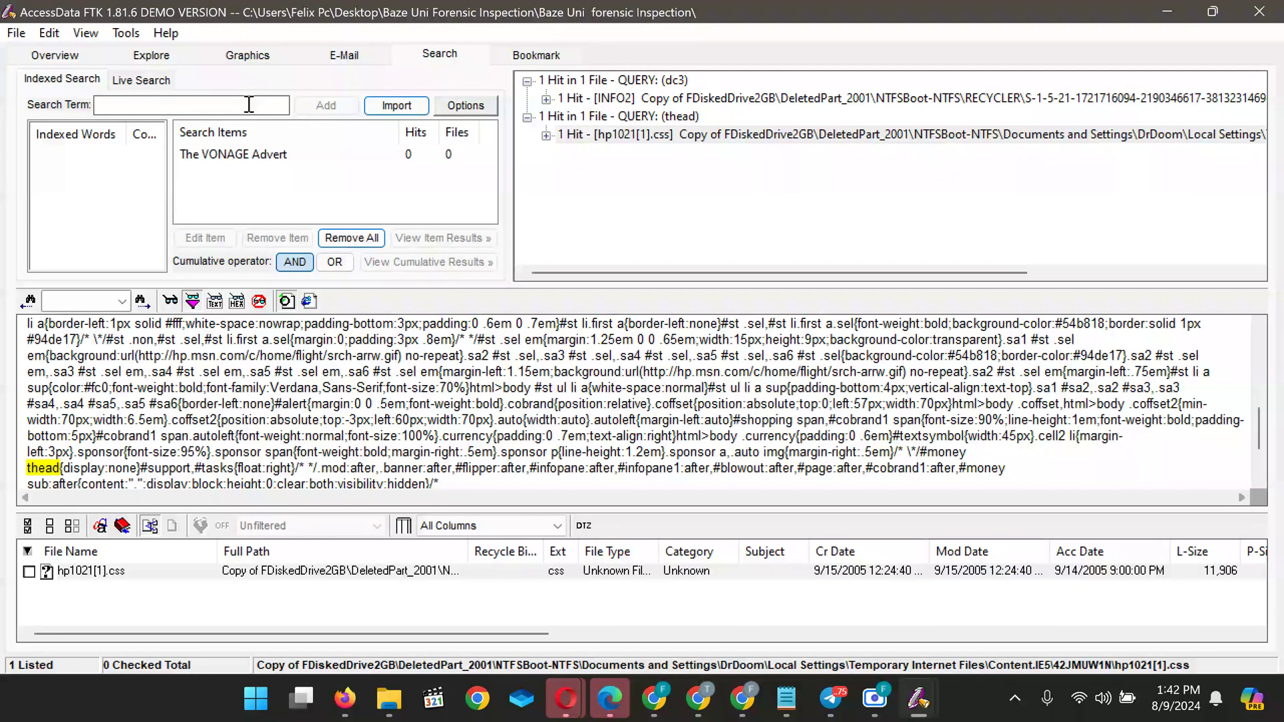
pyautogui.write('The VONAGE Advert')
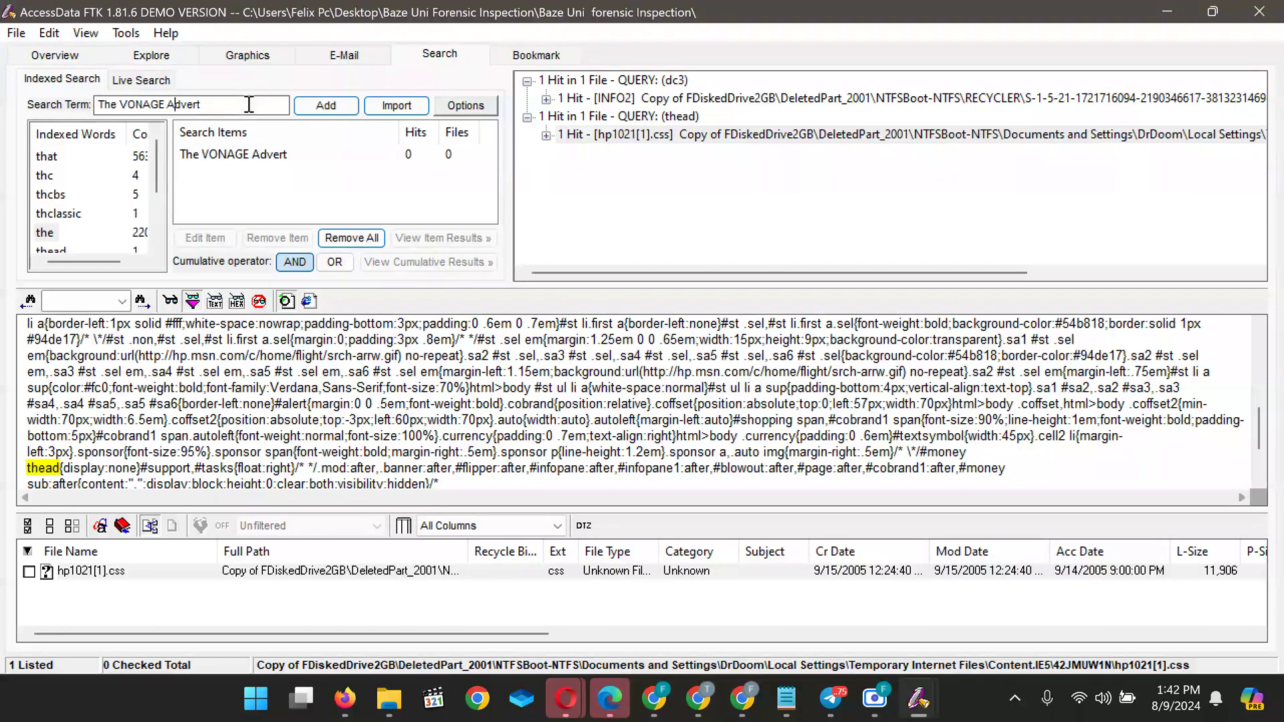
pyautogui.press('Left')
pyautogui.press('BackSpace')
pyautogui.press('BackSpace')
pyautogui.press('BackSpace')
pyautogui.press('BackSpace')
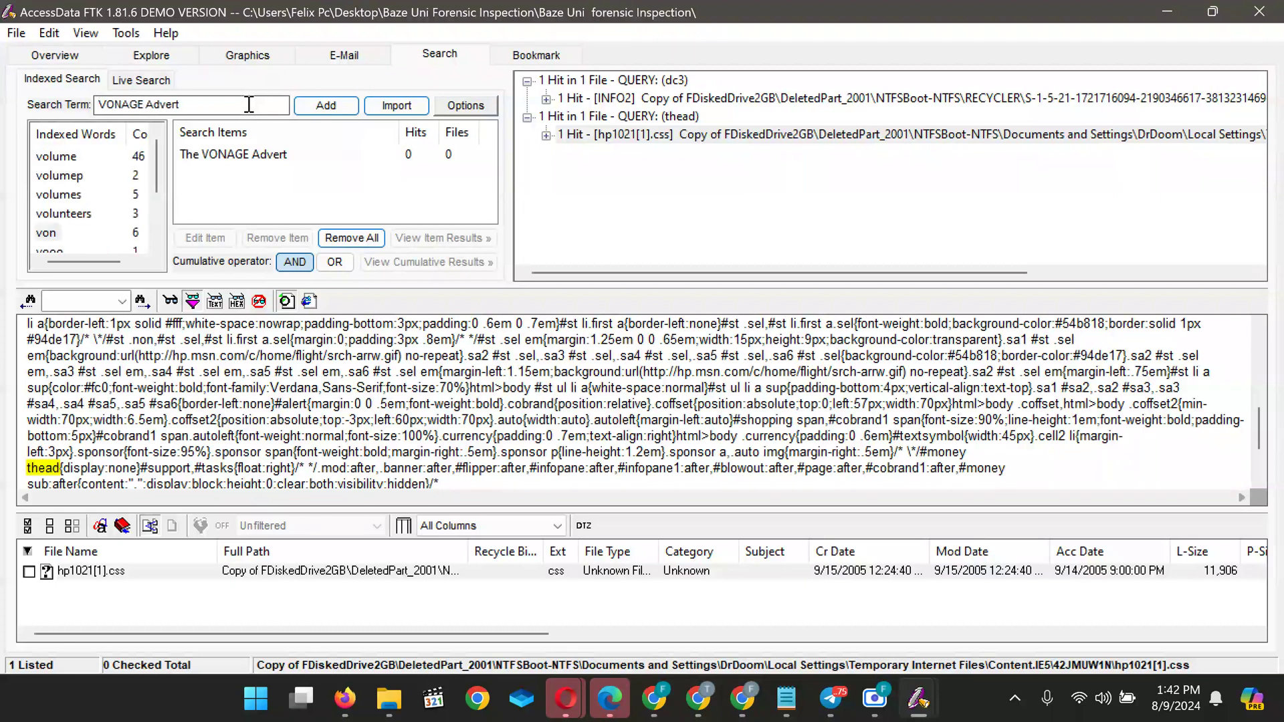
pyautogui.click(246, 106)
pyautogui.click(323, 106)
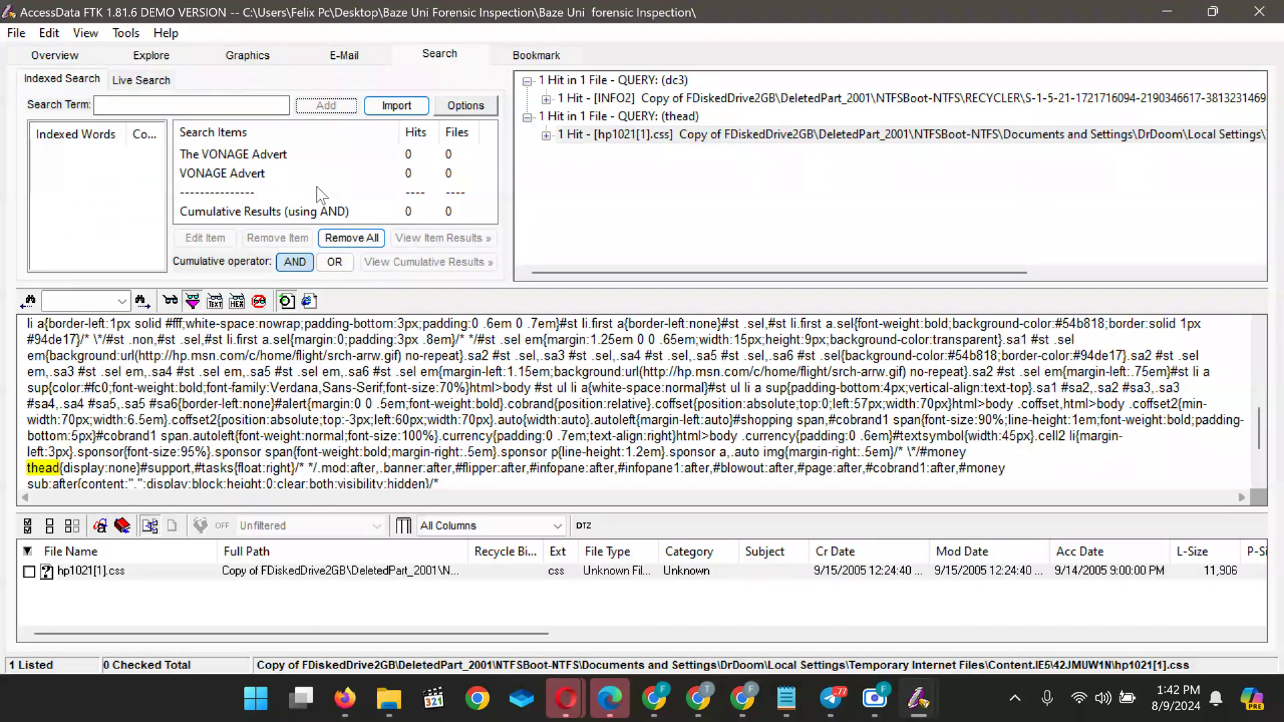
pyautogui.click(342, 240)
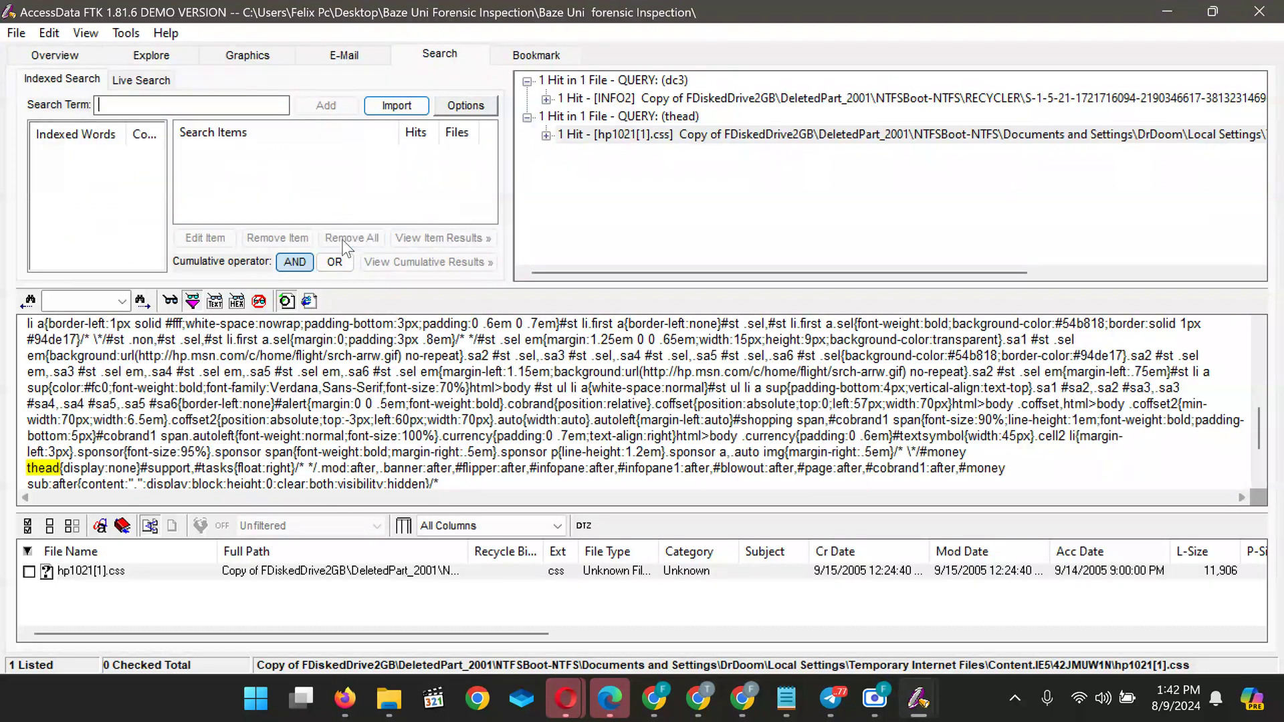
# Paste the VONAGE Advert phrase, trim the leading 'The', and browse the indexed words
pyautogui.click(124, 106)
pyautogui.write('The VONAGE Advert')
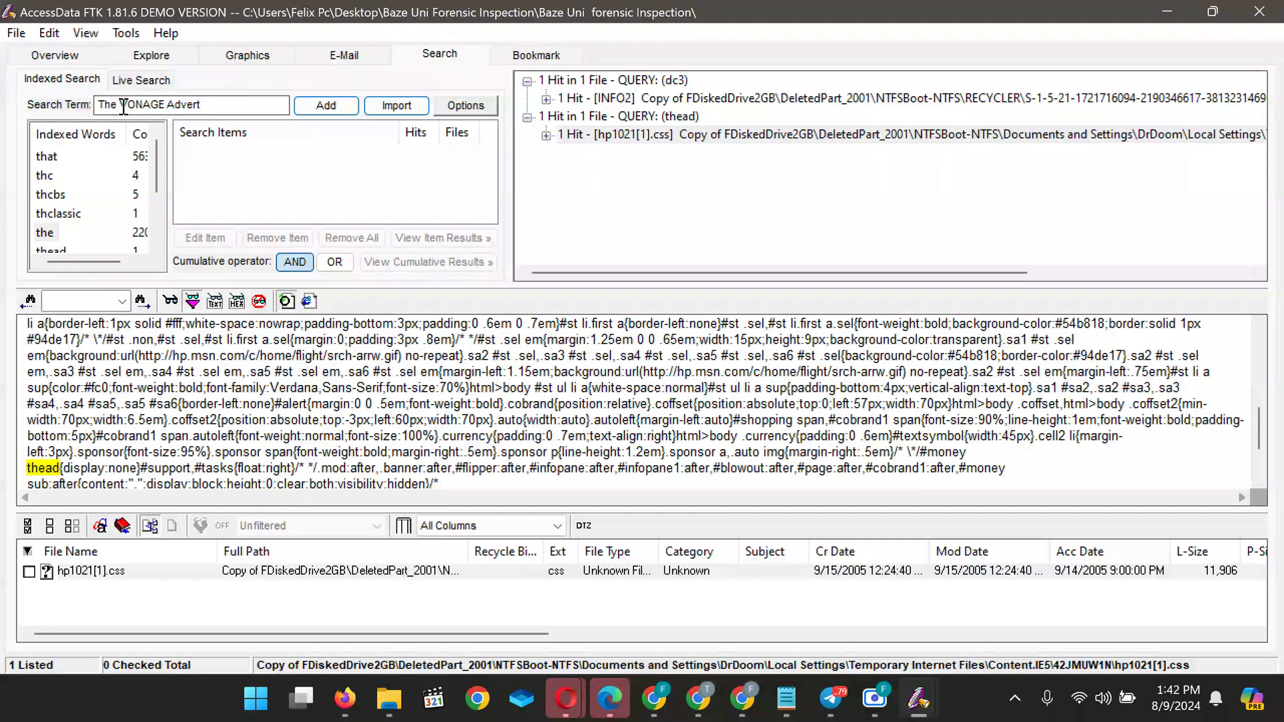
pyautogui.press('BackSpace')
pyautogui.press('BackSpace')
pyautogui.press('BackSpace')
pyautogui.press('BackSpace')
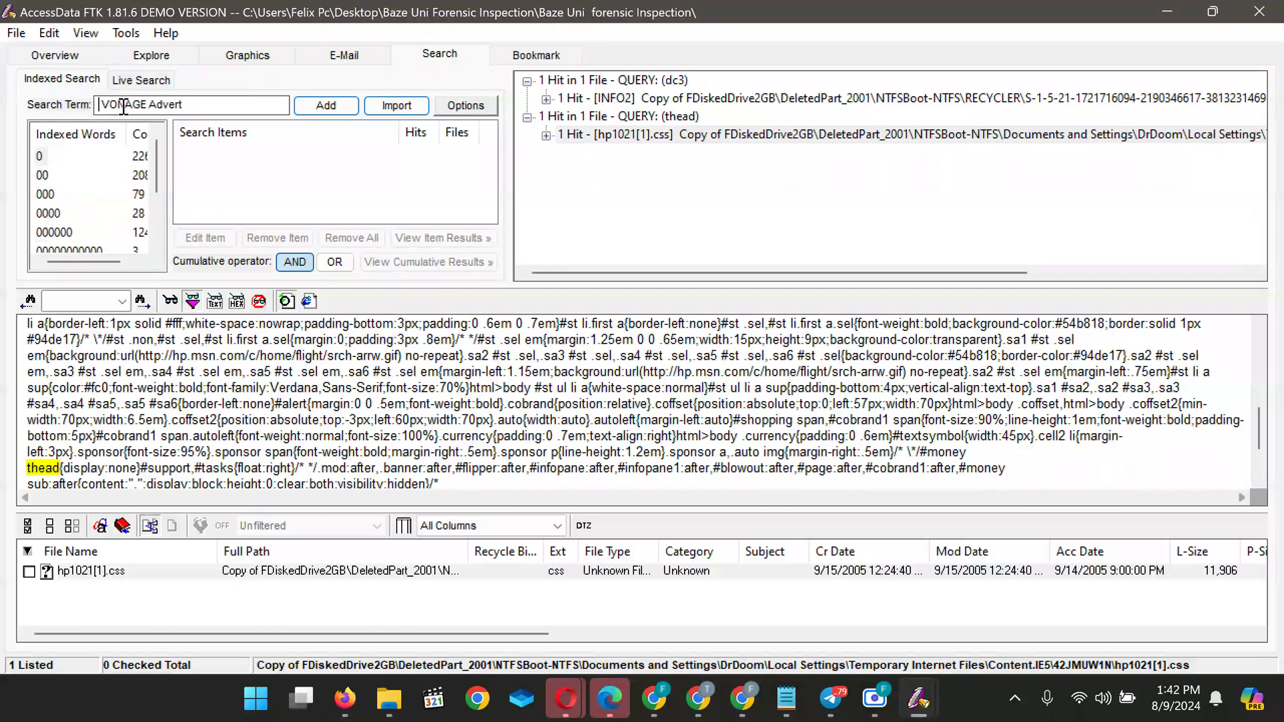
pyautogui.press('BackSpace')
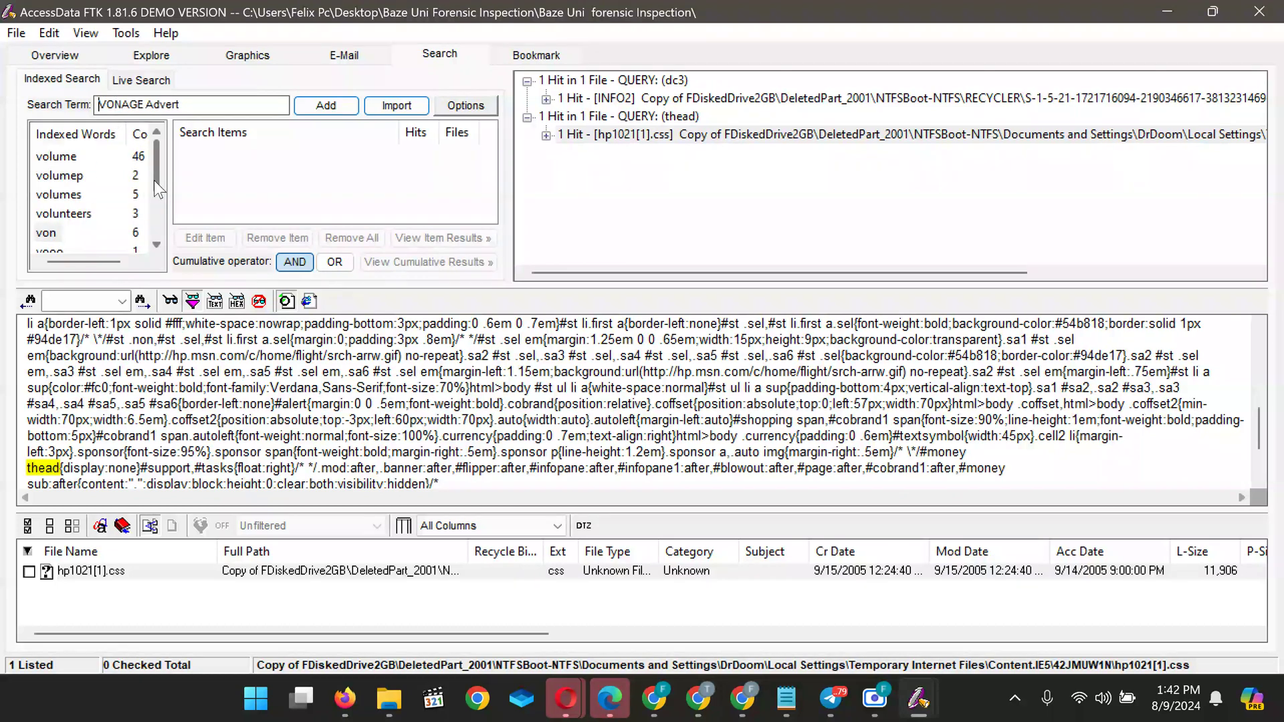
pyautogui.moveTo(154, 180); pyautogui.dragTo(158, 224)
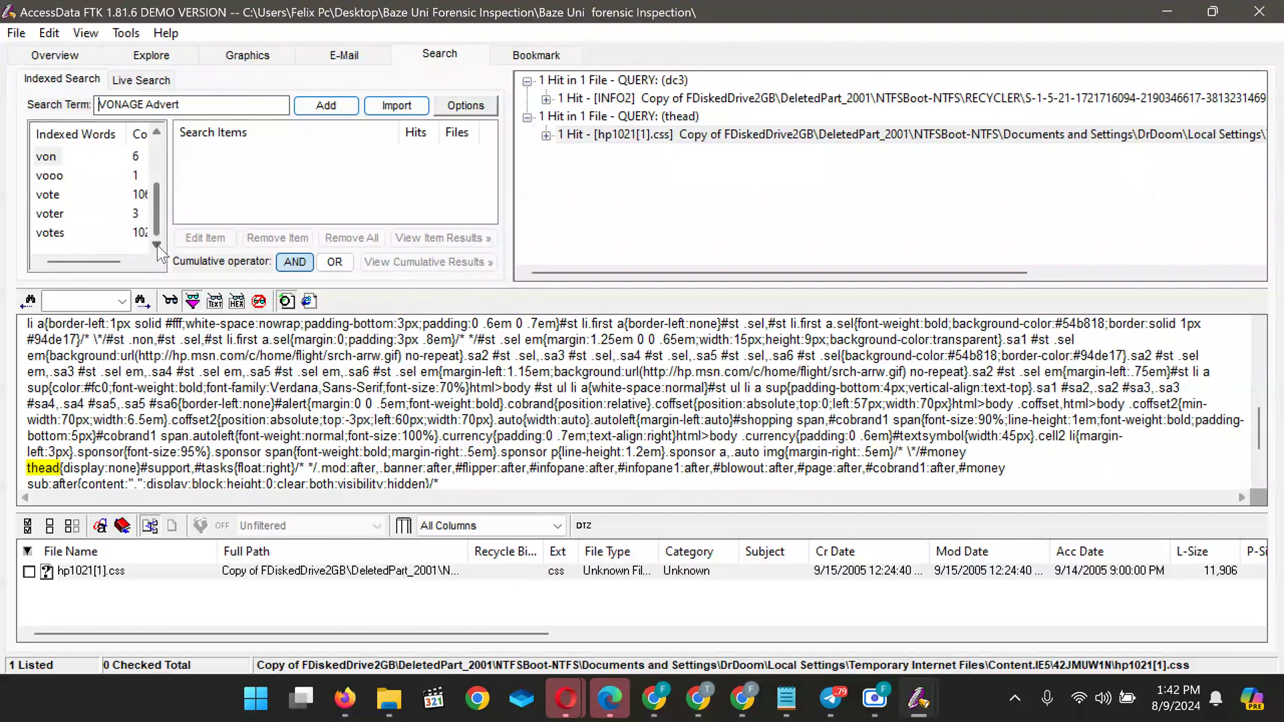
pyautogui.moveTo(158, 235); pyautogui.dragTo(158, 179)
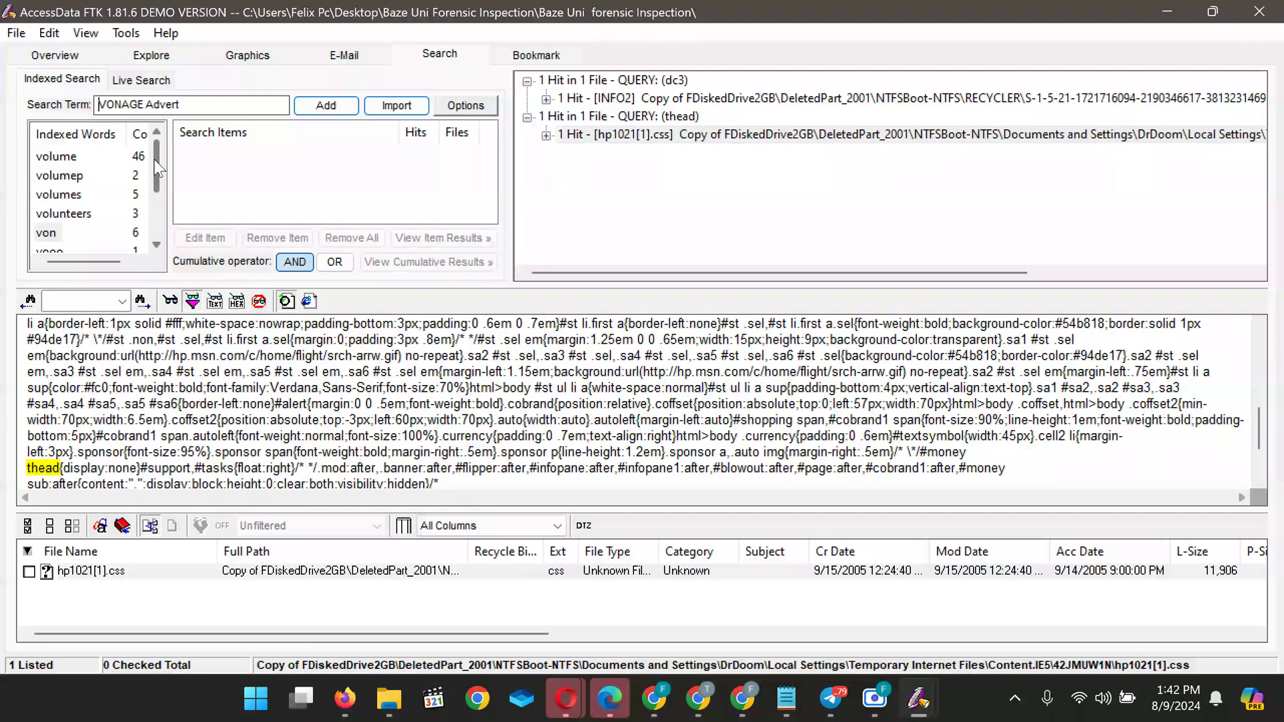
pyautogui.moveTo(158, 164); pyautogui.dragTo(161, 213)
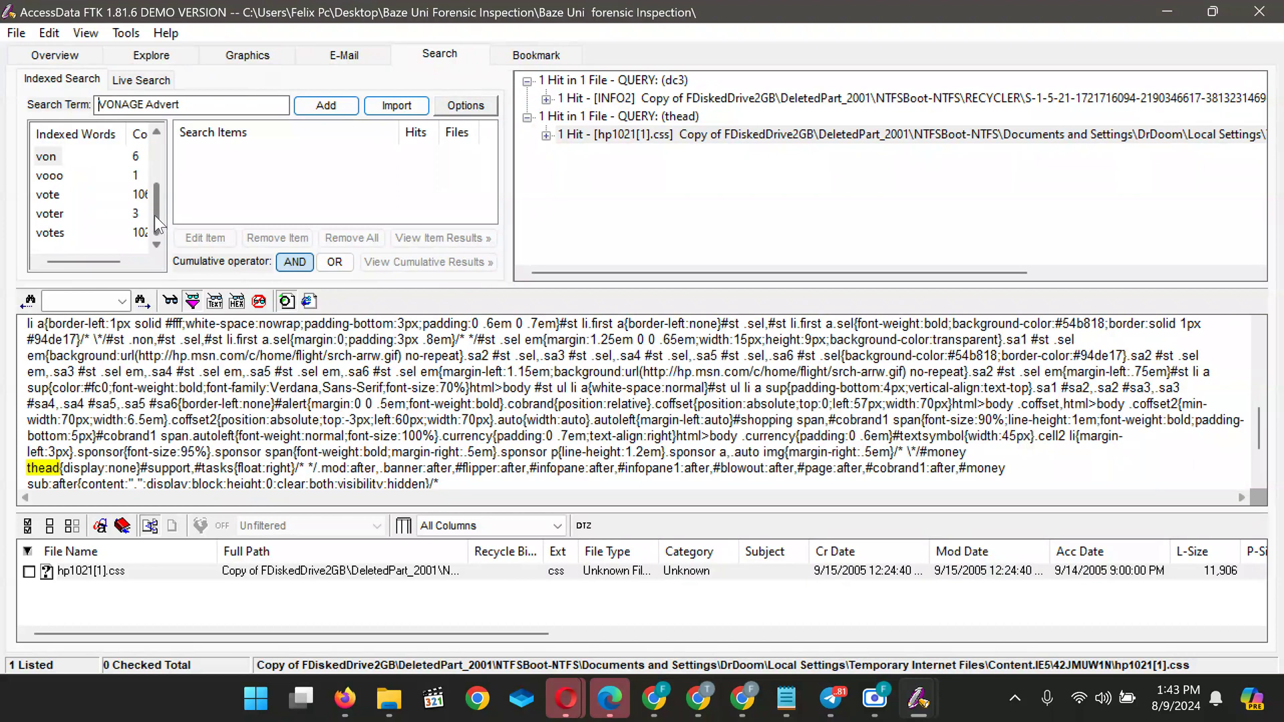
# Add the indexed word votes and search all files, giving 102 hits in 2 files
pyautogui.doubleClick(62, 232)
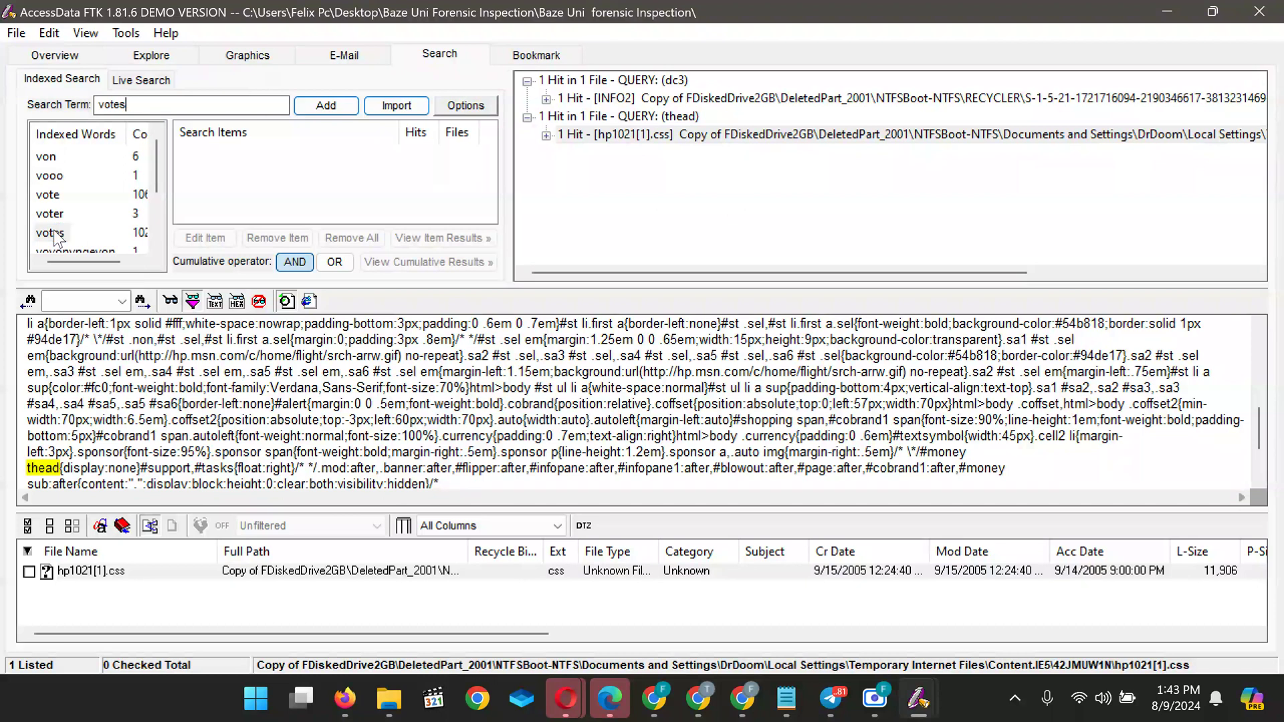
pyautogui.click(333, 109)
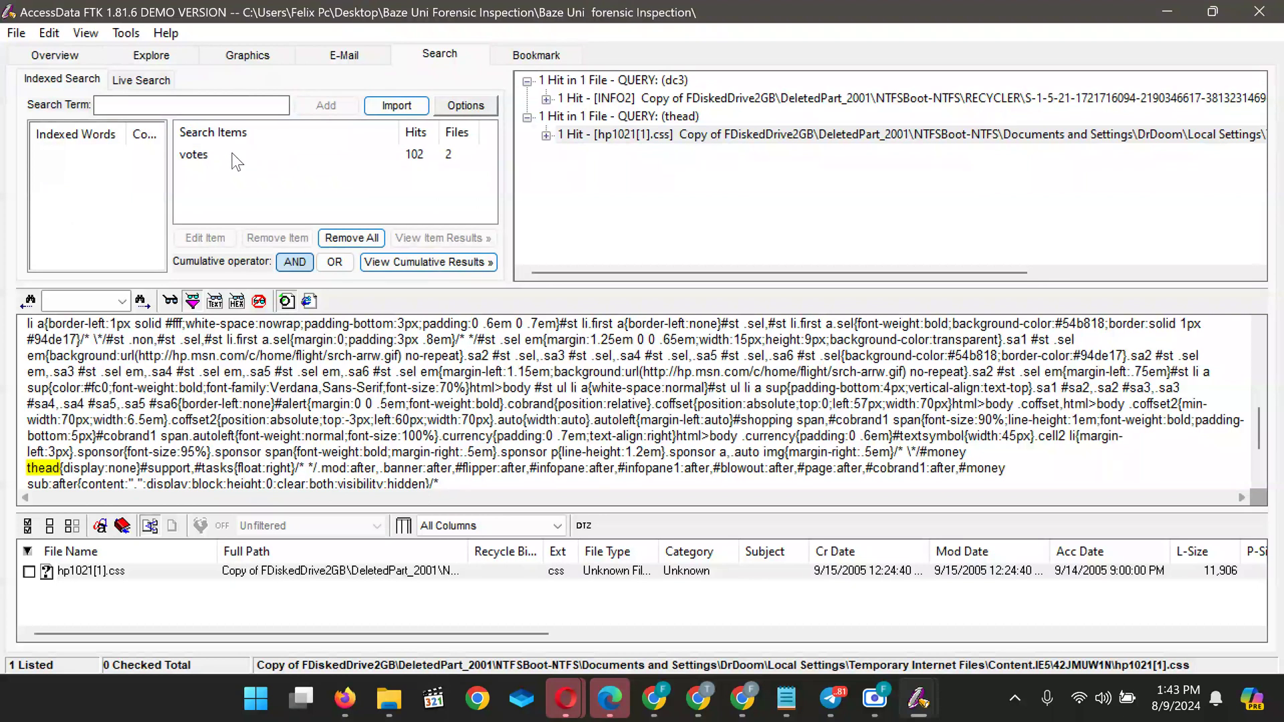
pyautogui.click(397, 263)
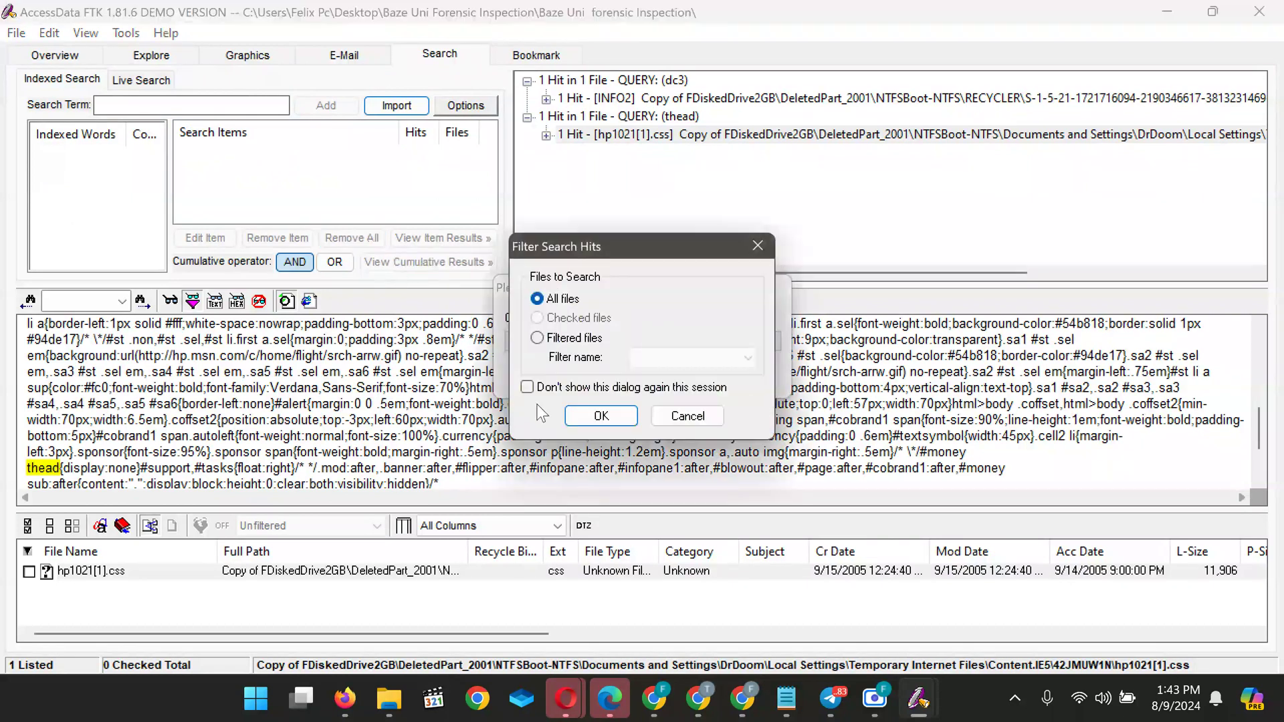
pyautogui.click(575, 420)
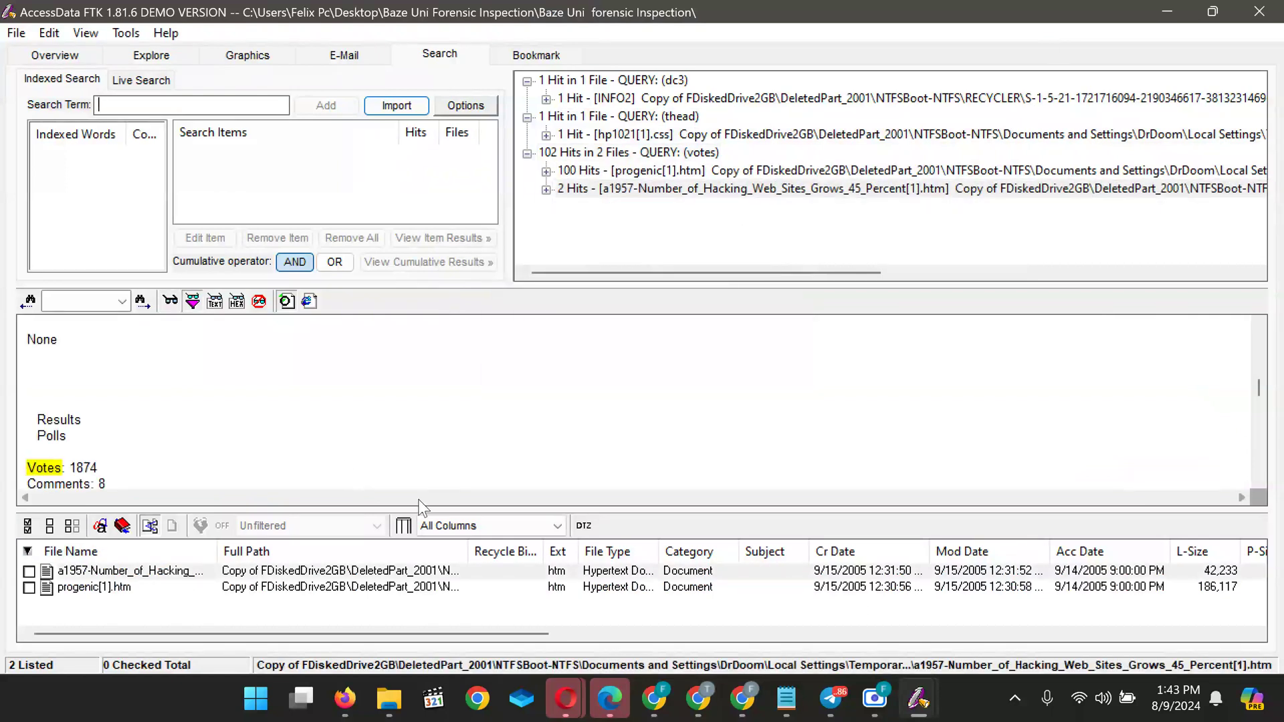
# Open progenic[1].htm and scroll through its highlighted Votes entries down to Votes: 8
pyautogui.click(176, 592)
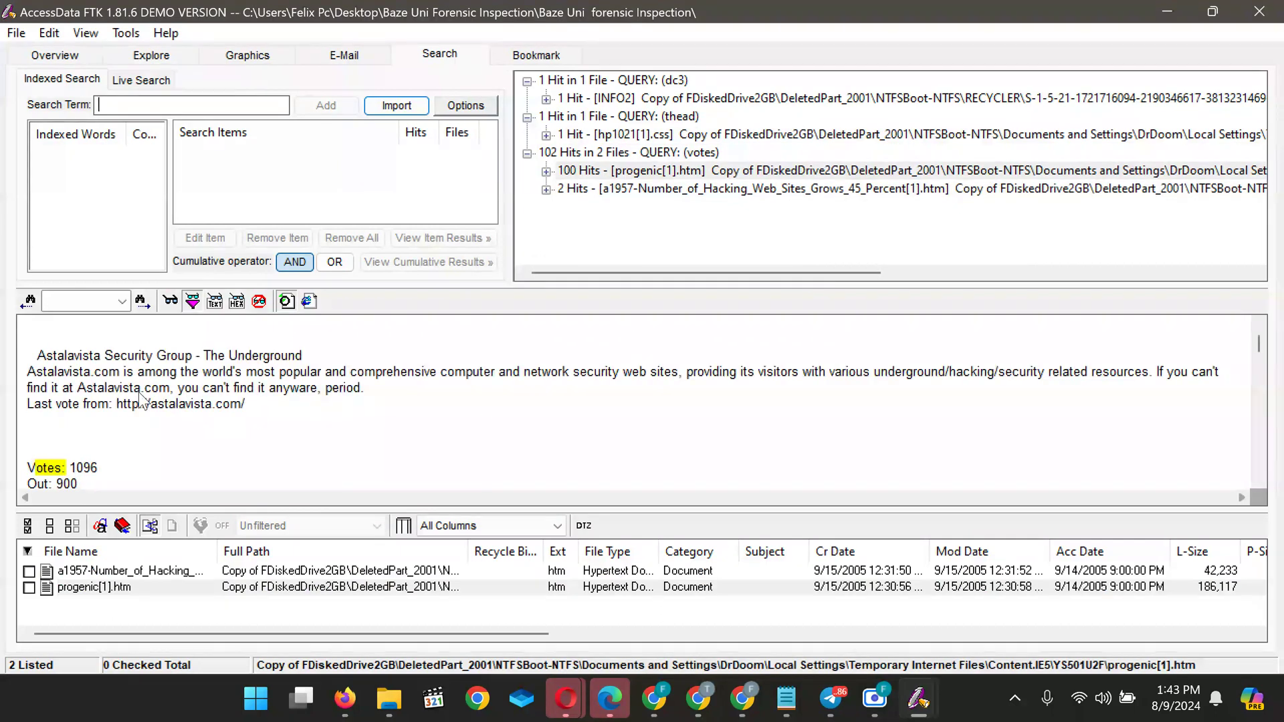
pyautogui.scroll(-7, 139, 394)
pyautogui.scroll(-8, 139, 394)
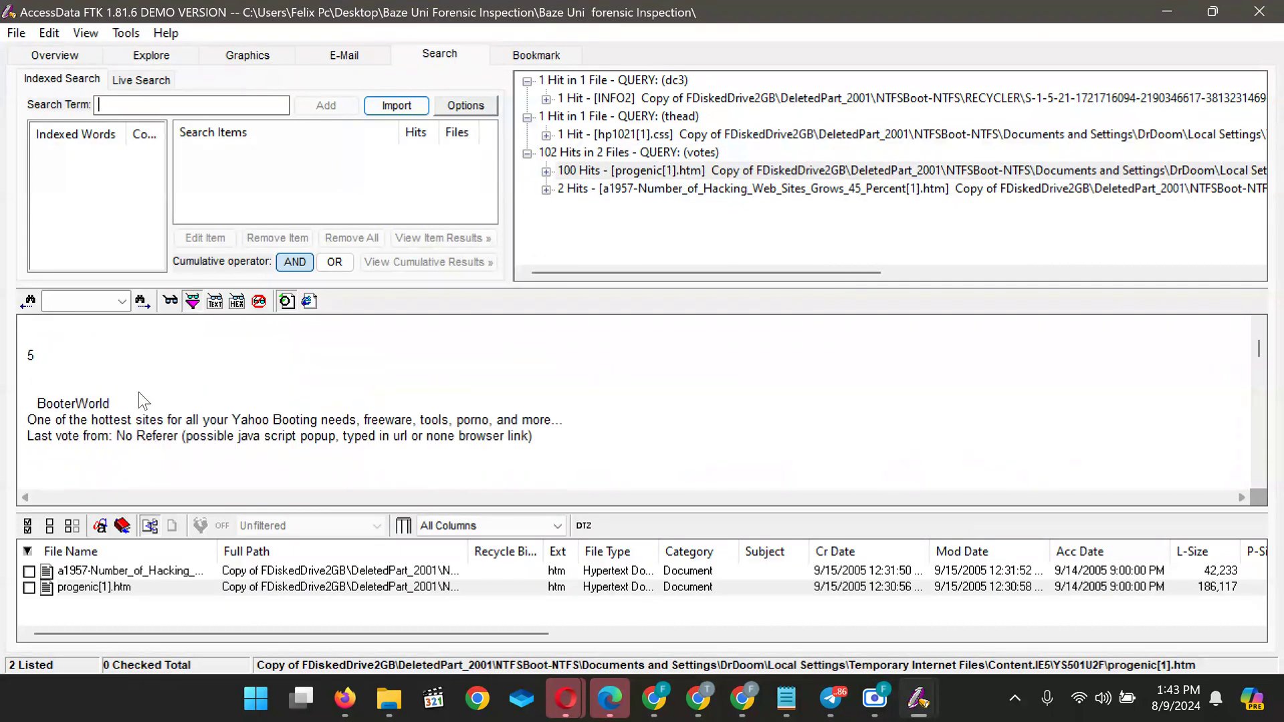
pyautogui.scroll(-8, 138, 392)
pyautogui.scroll(-6, 138, 392)
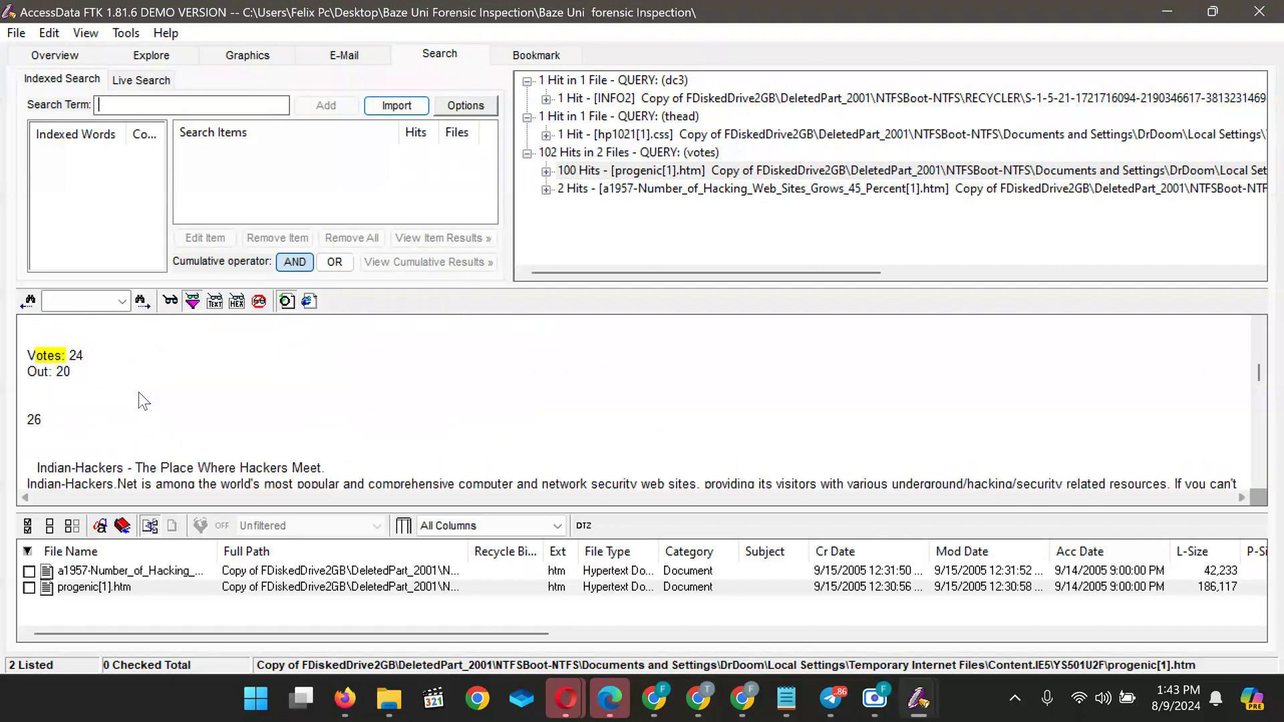
pyautogui.scroll(-3, 138, 392)
pyautogui.scroll(-8, 139, 392)
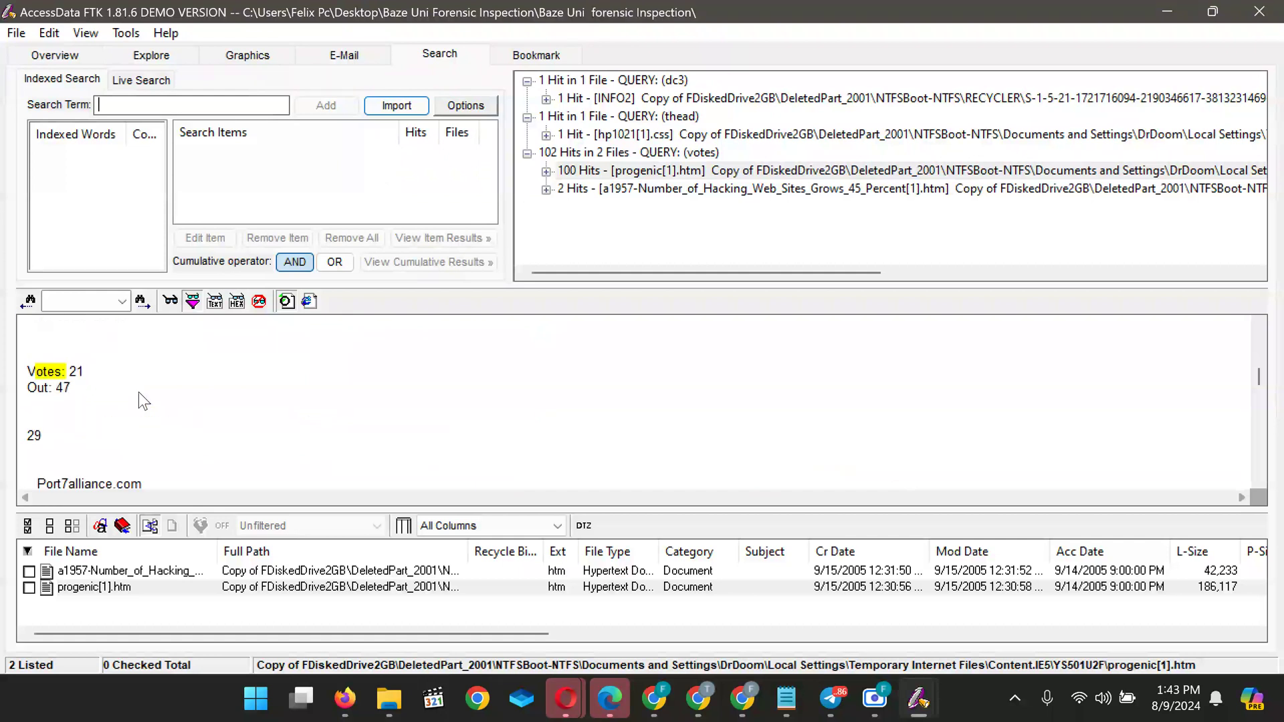
pyautogui.scroll(-8, 139, 392)
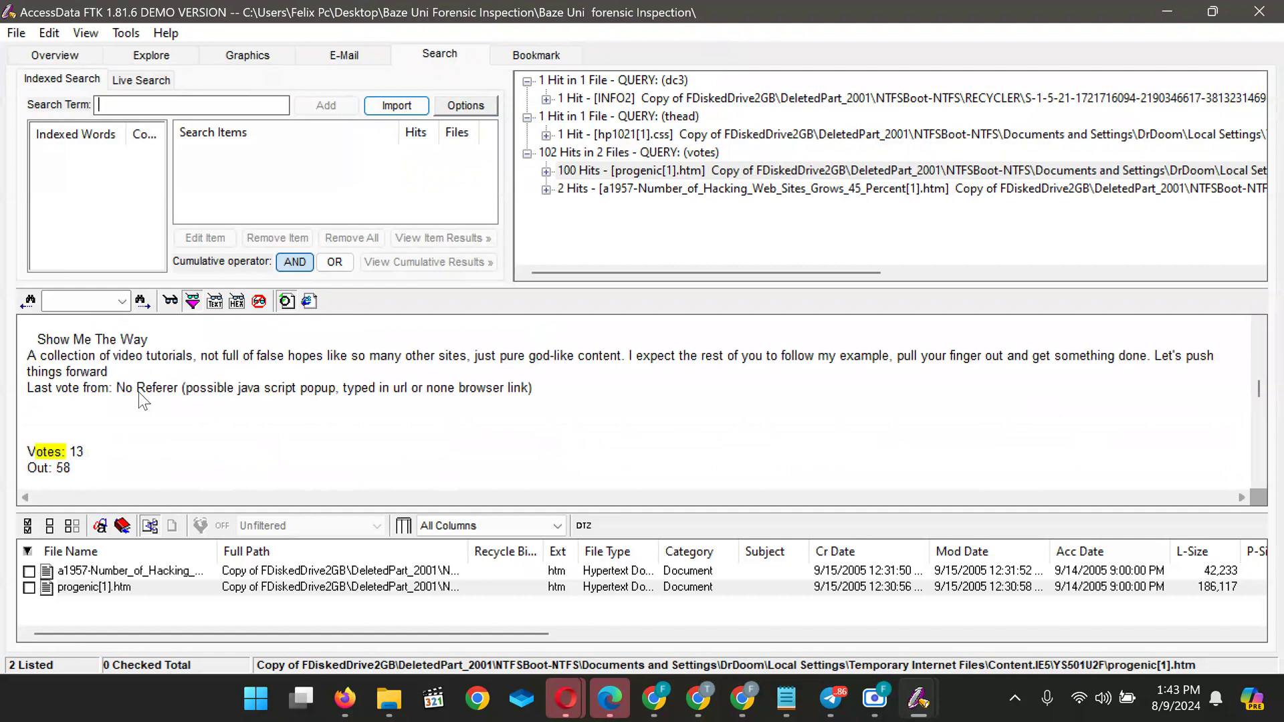
pyautogui.scroll(-15, 138, 391)
pyautogui.scroll(-12, 139, 392)
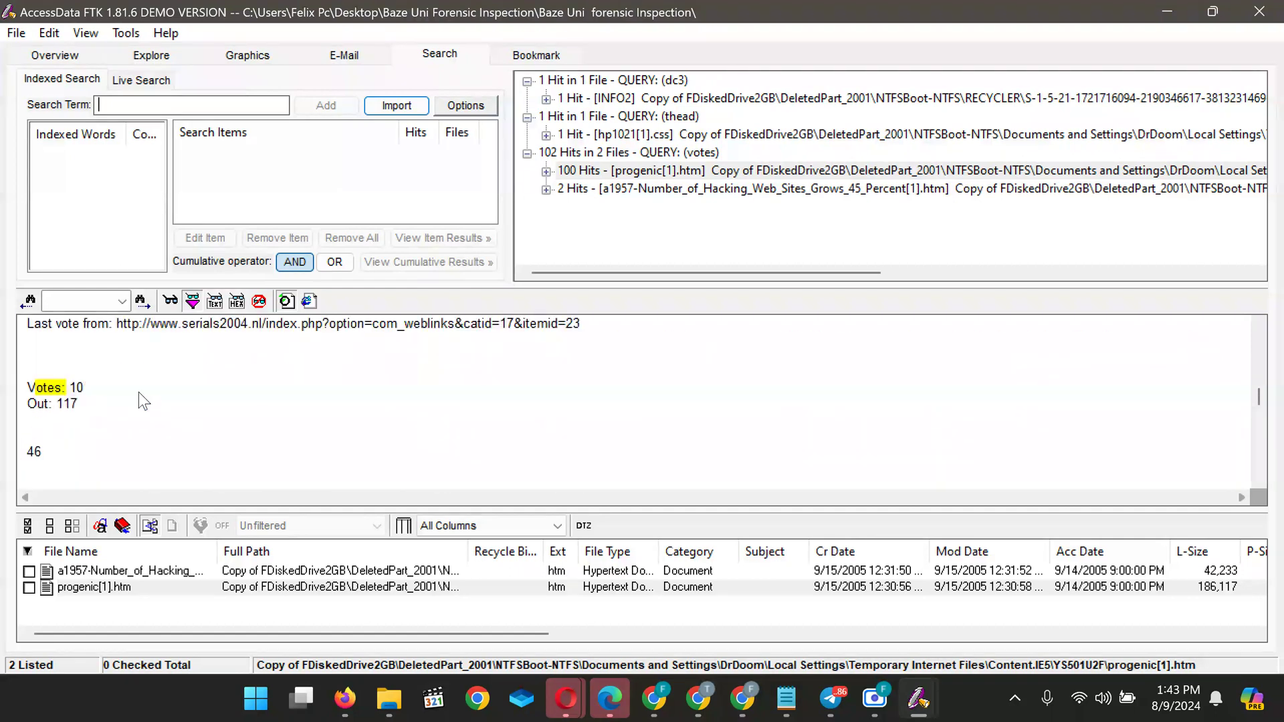
pyautogui.scroll(-6, 138, 392)
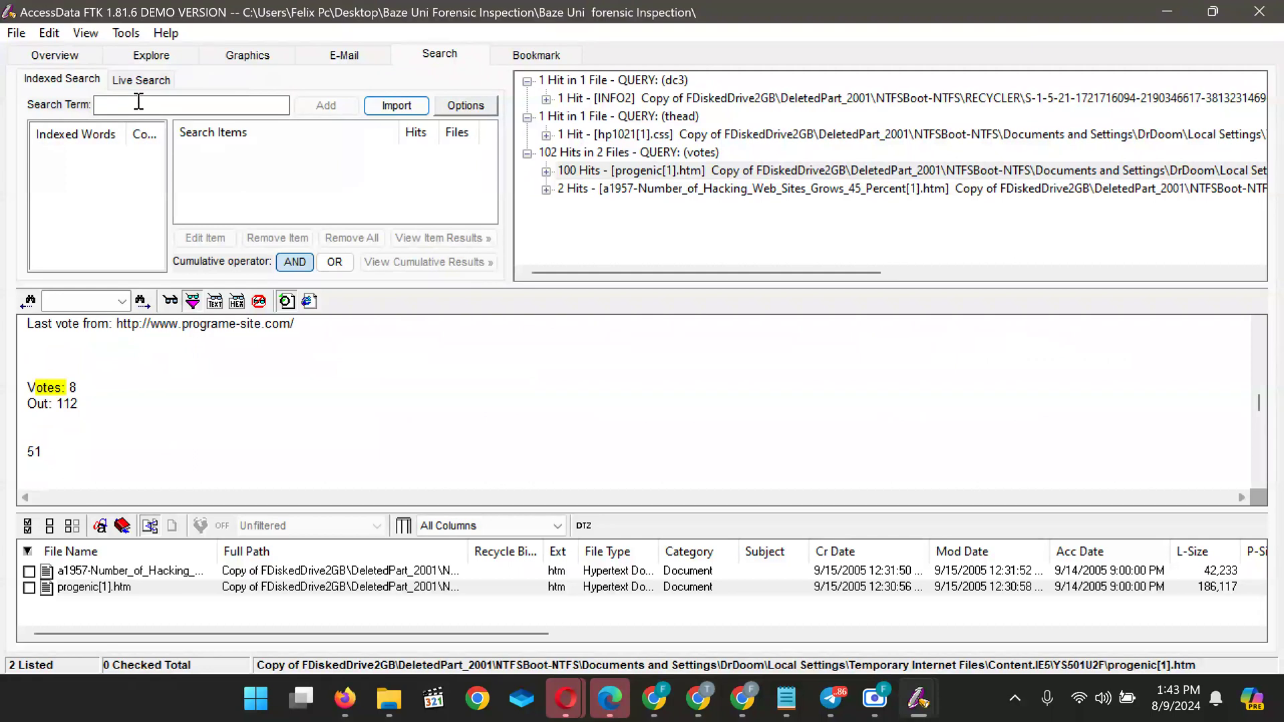
pyautogui.write('The VOLTAGE Advert')
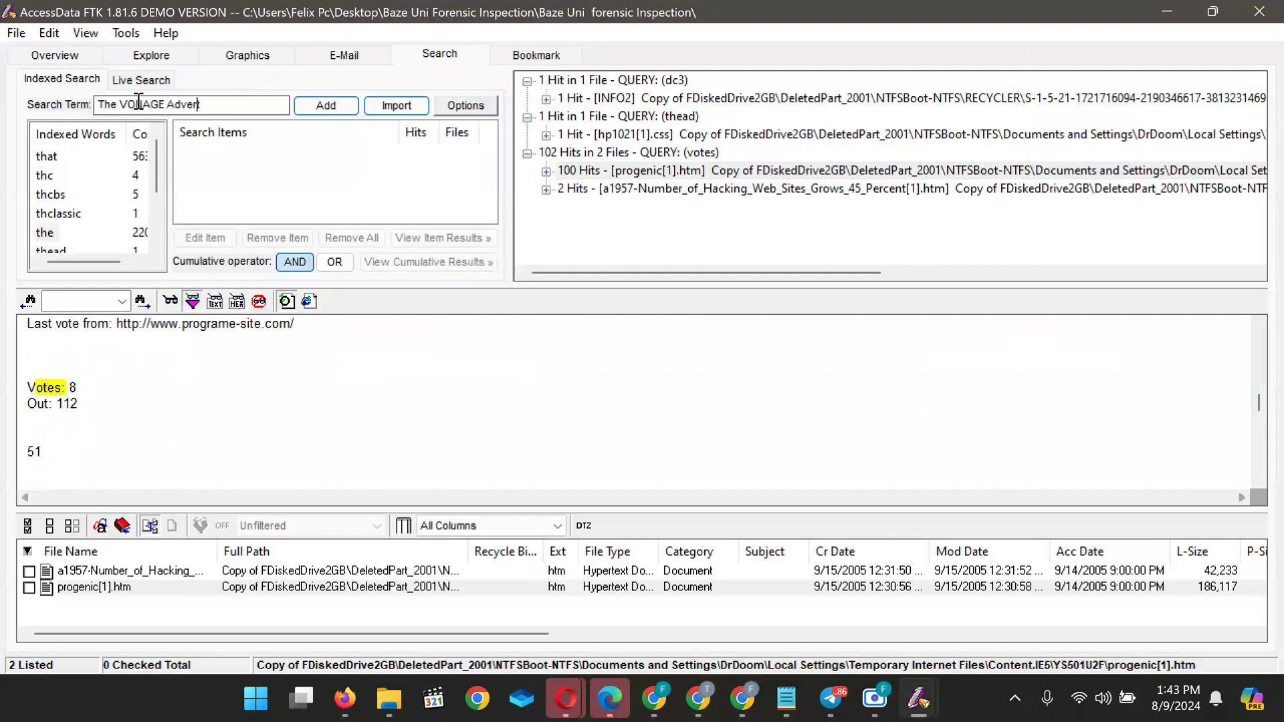
# Trim the search term to VONAGE, then queue the nearest indexed word vooo as a search item
pyautogui.press('BackSpace')
pyautogui.press('BackSpace')
pyautogui.press('BackSpace')
pyautogui.press('BackSpace')
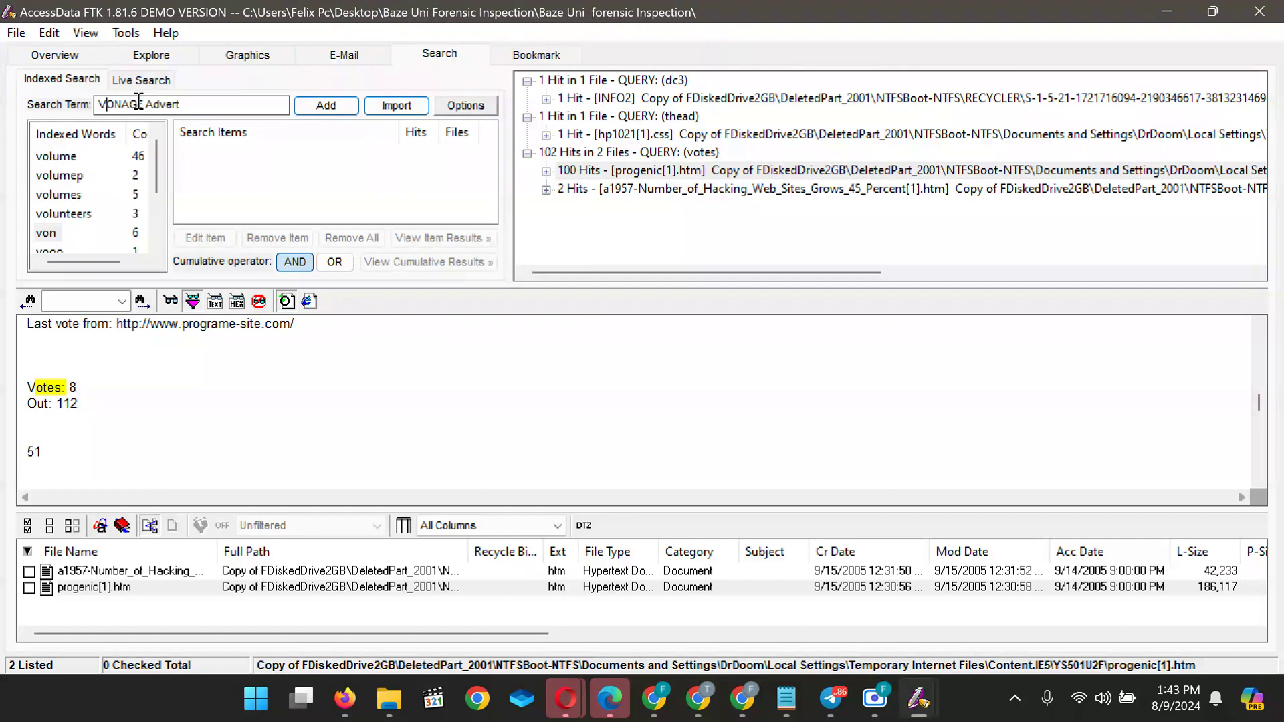
pyautogui.press('Right')
pyautogui.press('Right')
pyautogui.press('BackSpace')
pyautogui.press('BackSpace')
pyautogui.press('BackSpace')
pyautogui.press('BackSpace')
pyautogui.press('BackSpace')
pyautogui.press('BackSpace')
pyautogui.press('BackSpace')
pyautogui.moveTo(156, 159)
pyautogui.mouseDown()
pyautogui.moveTo(151, 214)
pyautogui.moveTo(161, 157)
pyautogui.mouseUp()
pyautogui.scroll(-2, 59, 201)
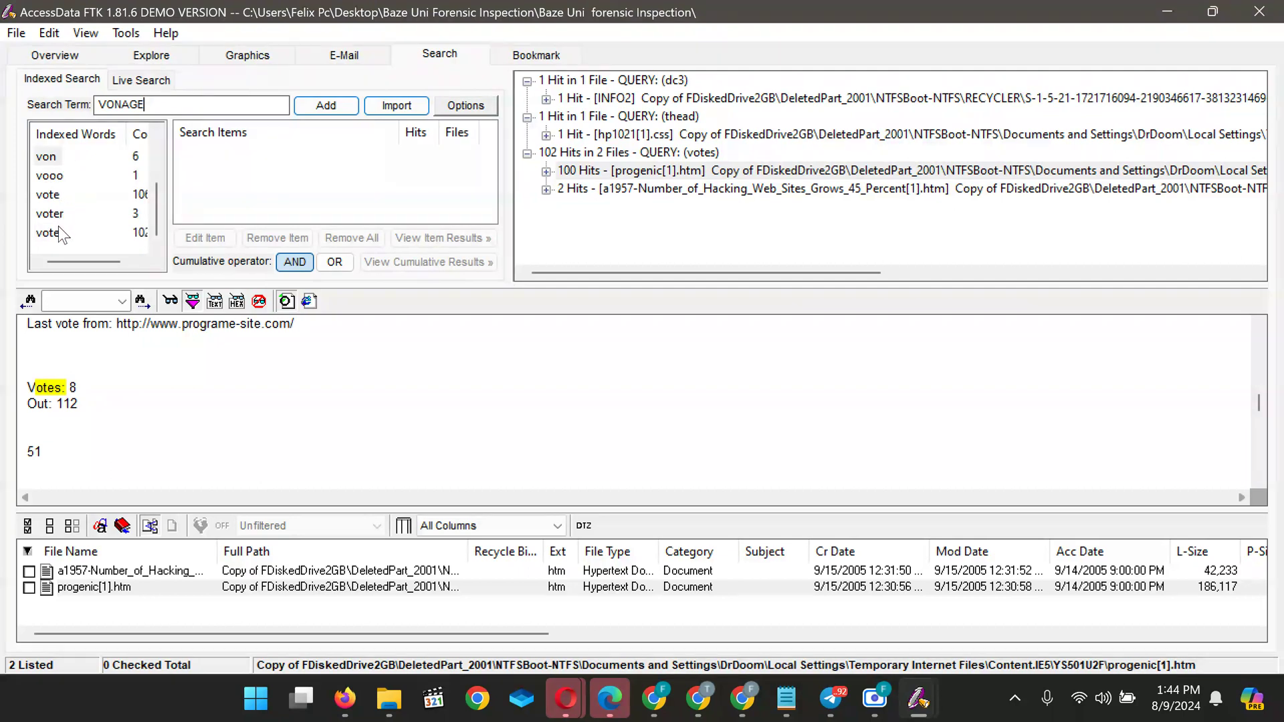
pyautogui.click(57, 177)
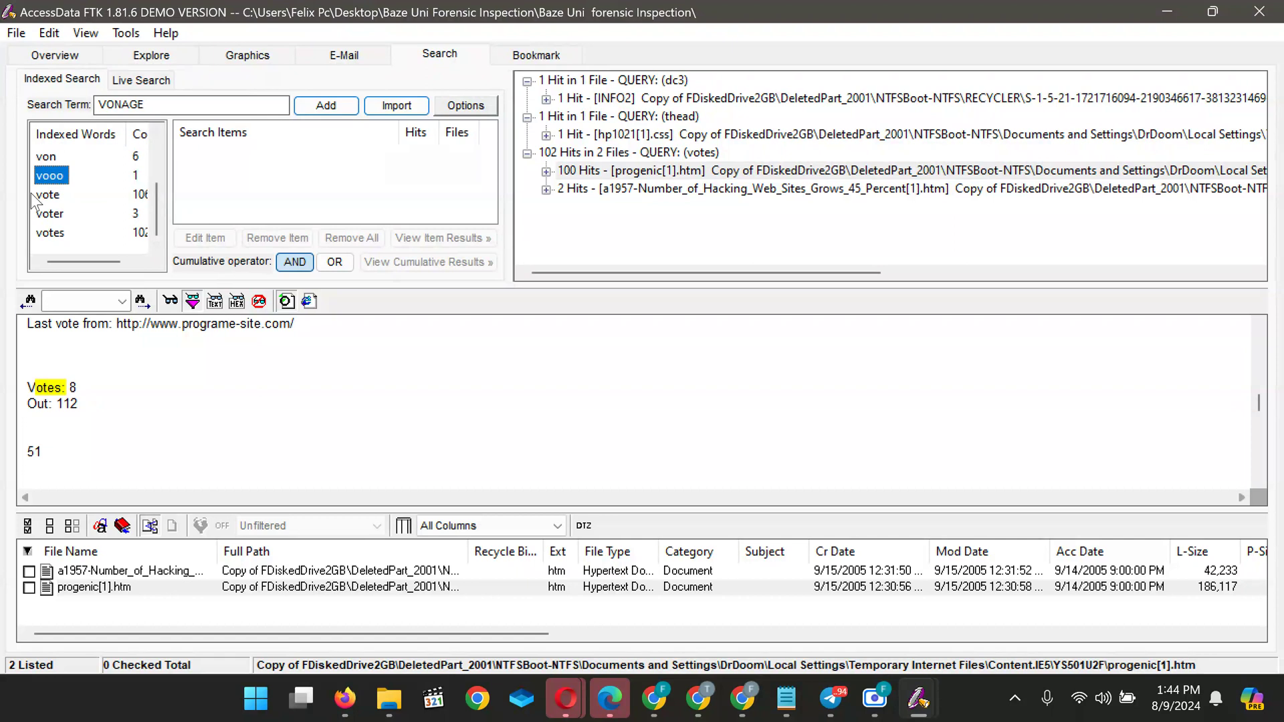
pyautogui.doubleClick(58, 176)
pyautogui.click(310, 105)
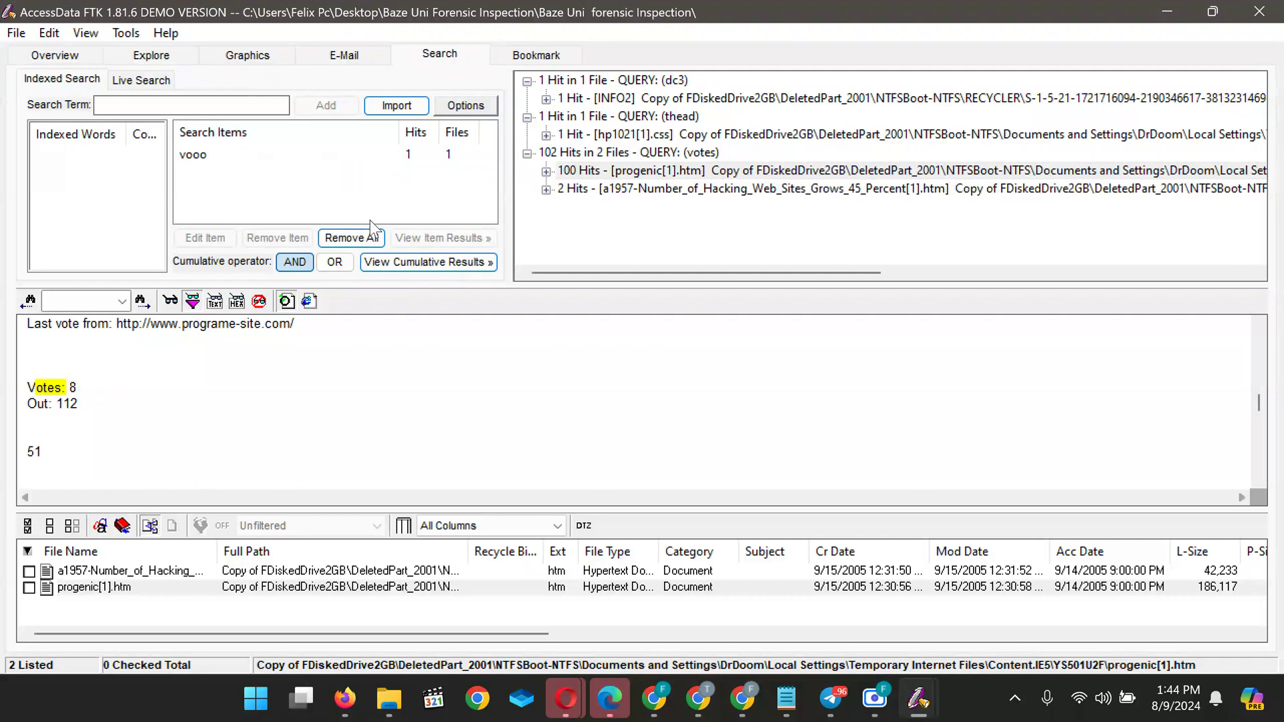
# Search all files for vooo and scroll through its single hit, IconCache.db, showing the vOOO text
pyautogui.click(417, 263)
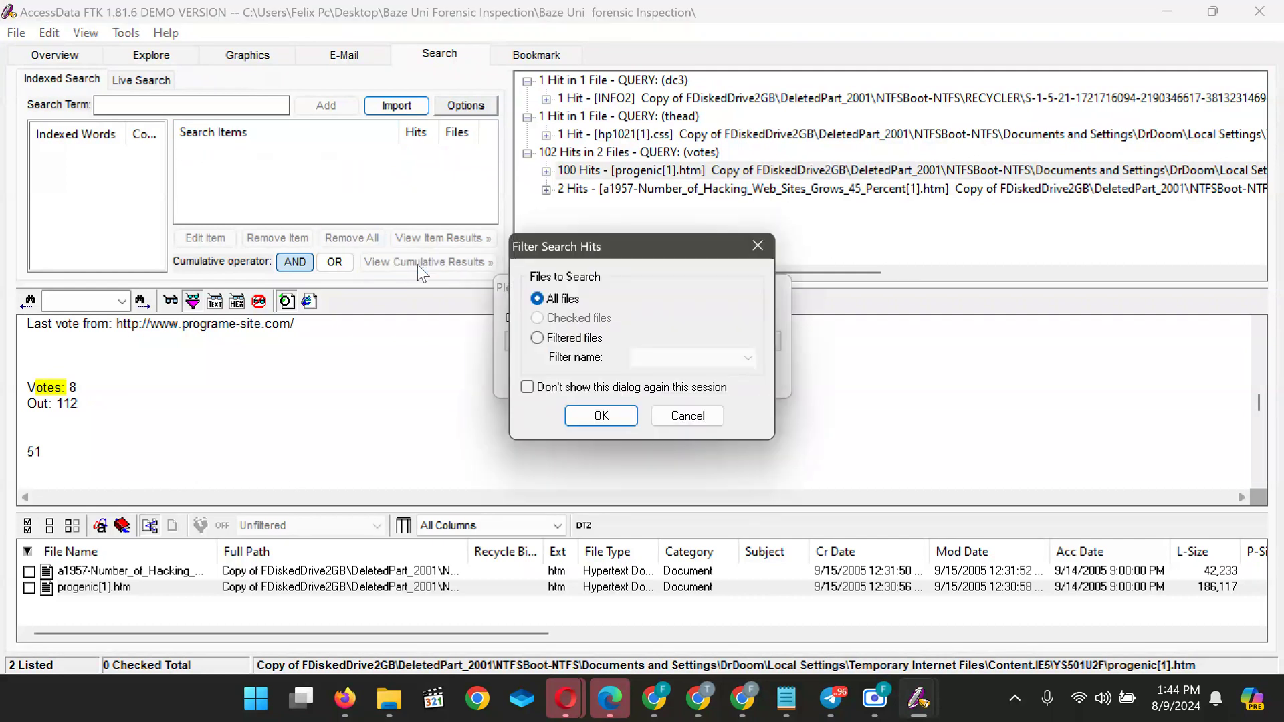
pyautogui.click(598, 418)
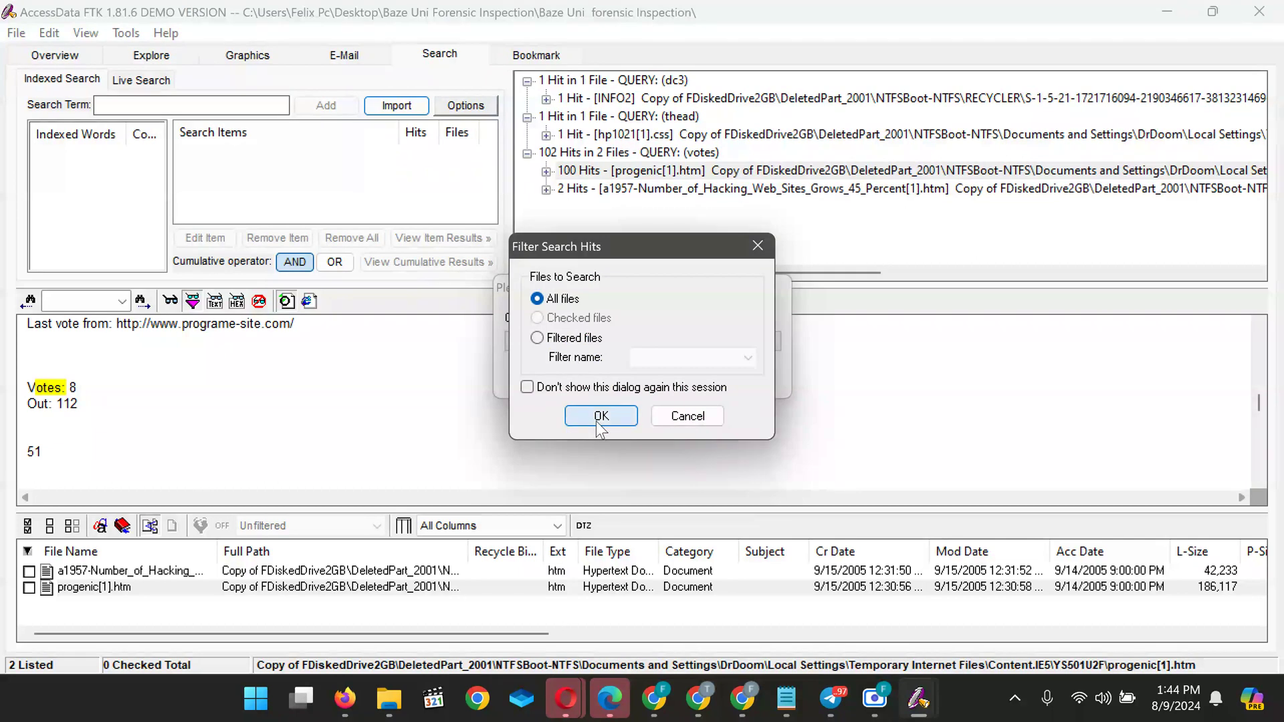
pyautogui.click(280, 574)
pyautogui.scroll(-10, 174, 442)
pyautogui.scroll(-10, 174, 442)
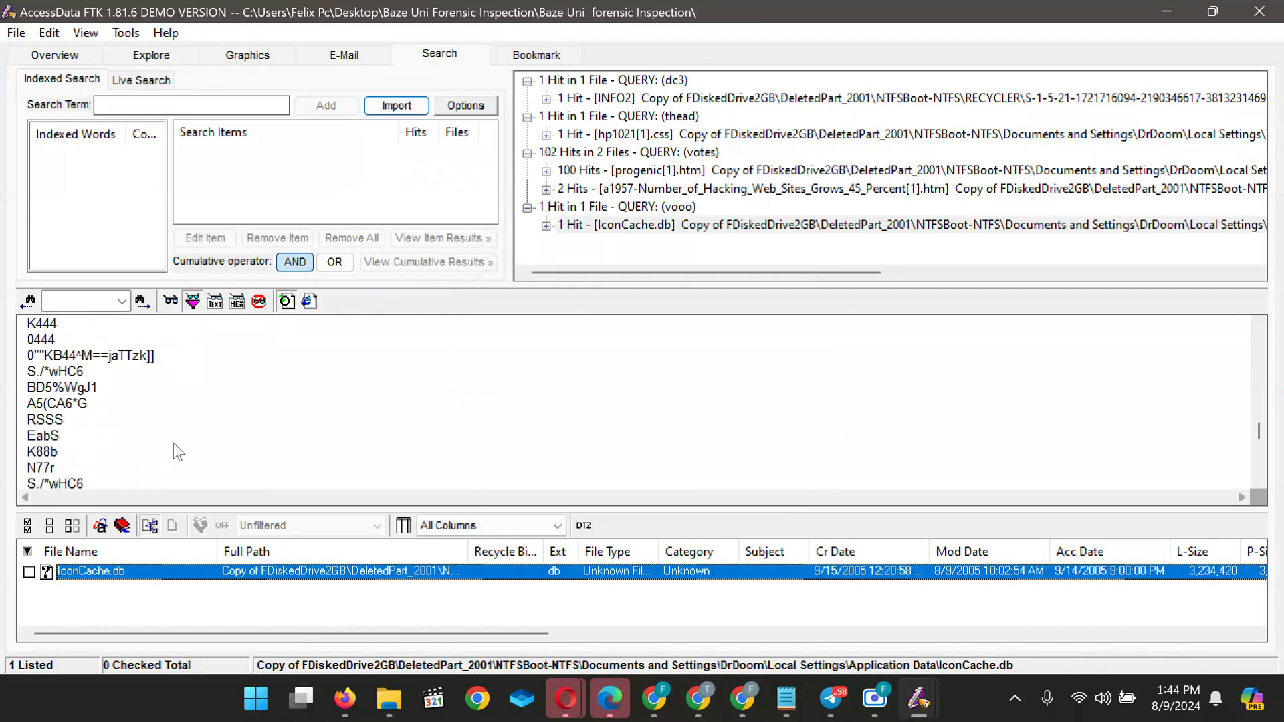
pyautogui.scroll(-10, 174, 443)
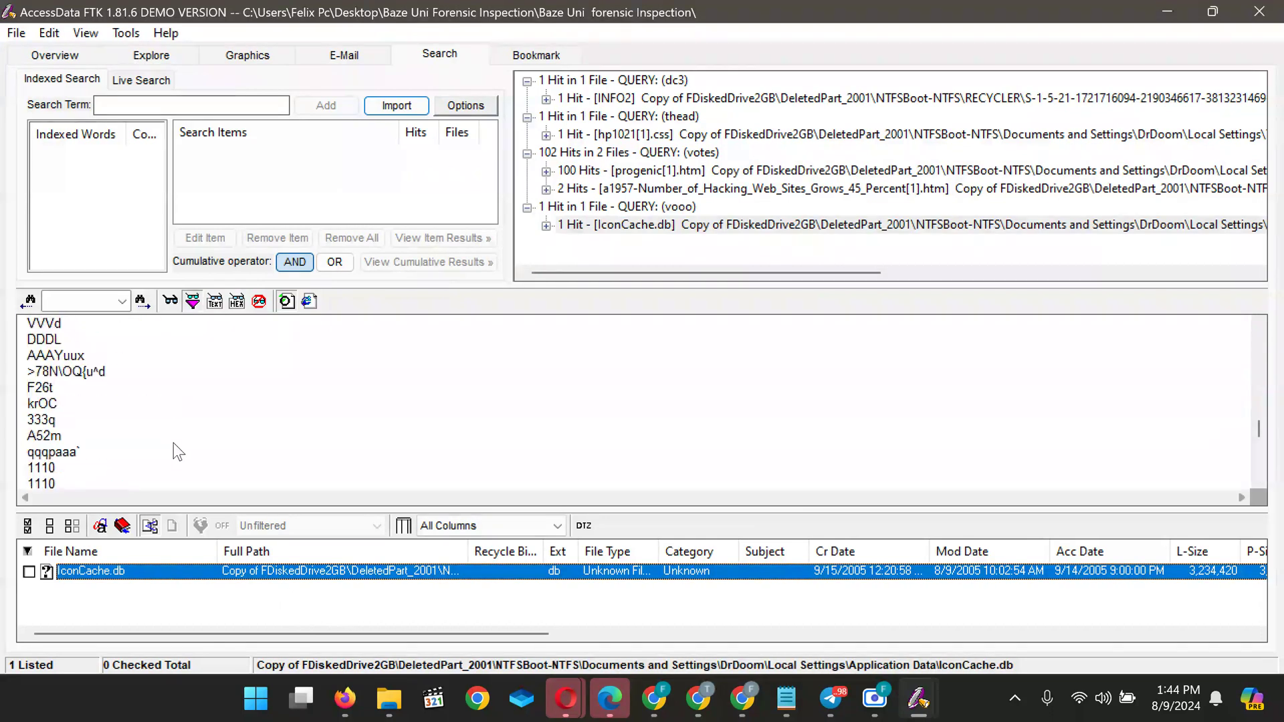
pyautogui.scroll(-10, 174, 442)
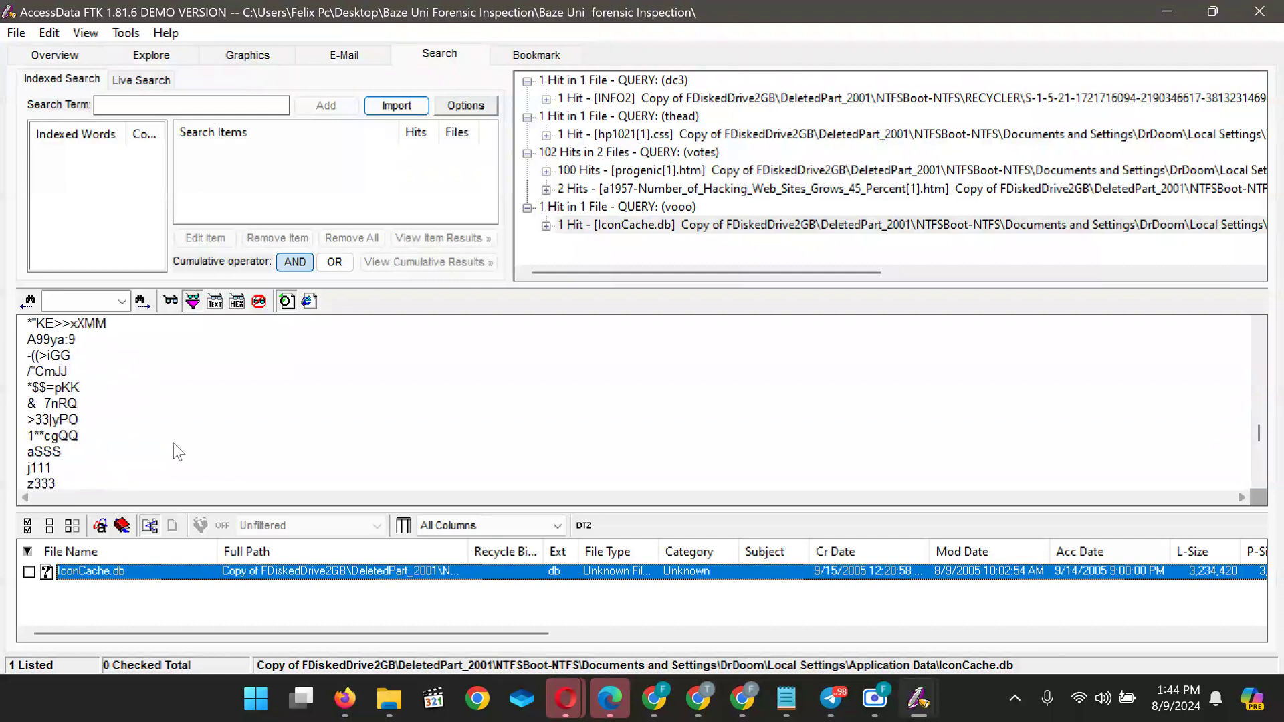
pyautogui.scroll(-3, 174, 442)
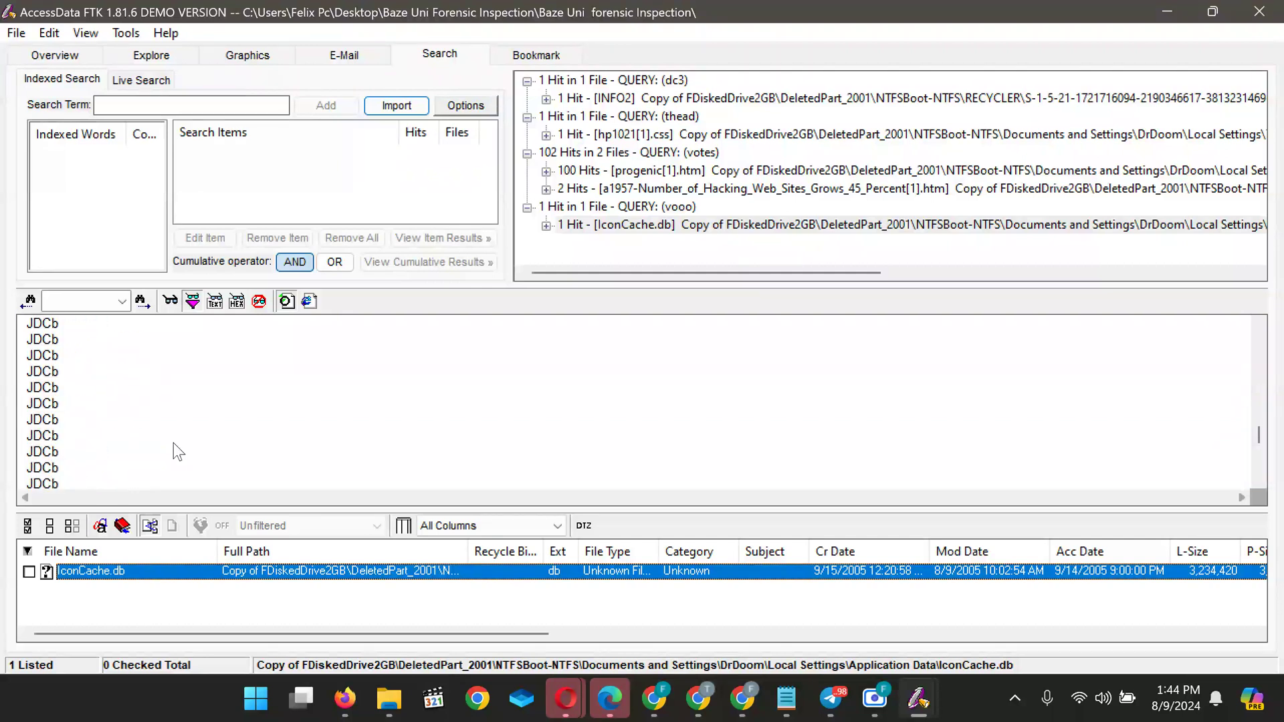
pyautogui.click(139, 105)
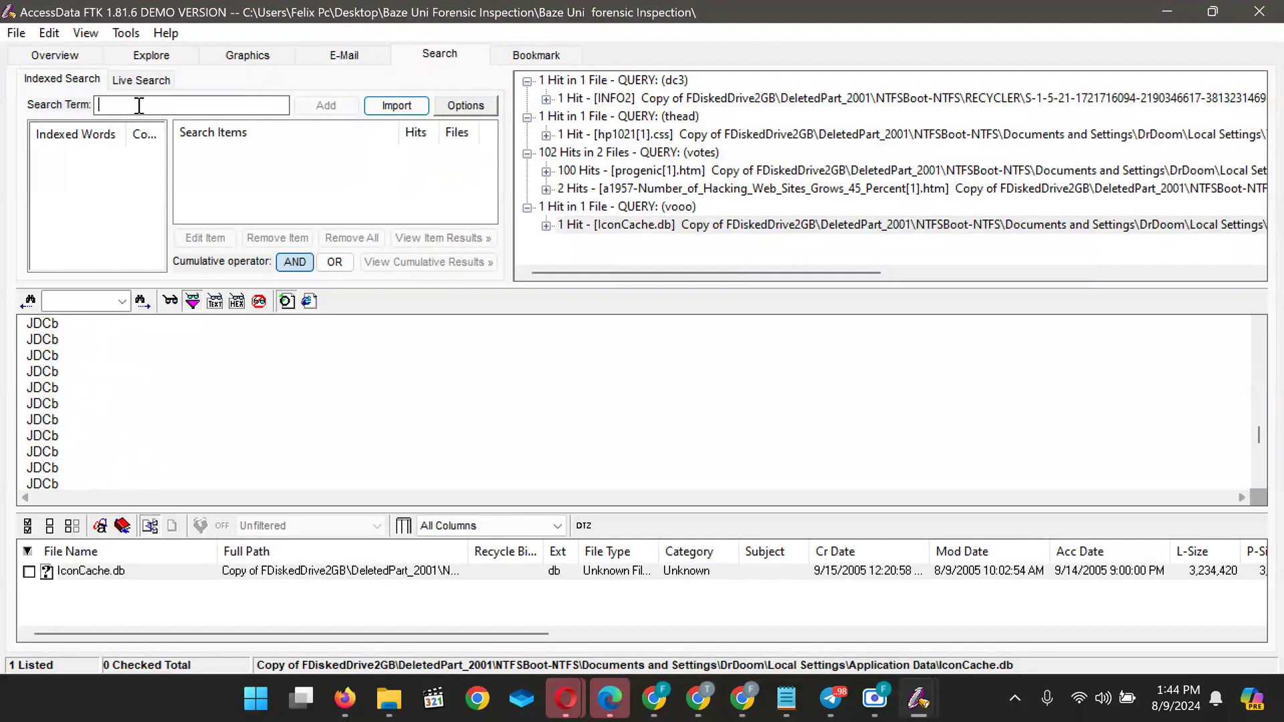
# Paste the VONAGE Advert phrase, trim it to Advert, and queue the indexed word advert
pyautogui.write('The VONAGE Advert')
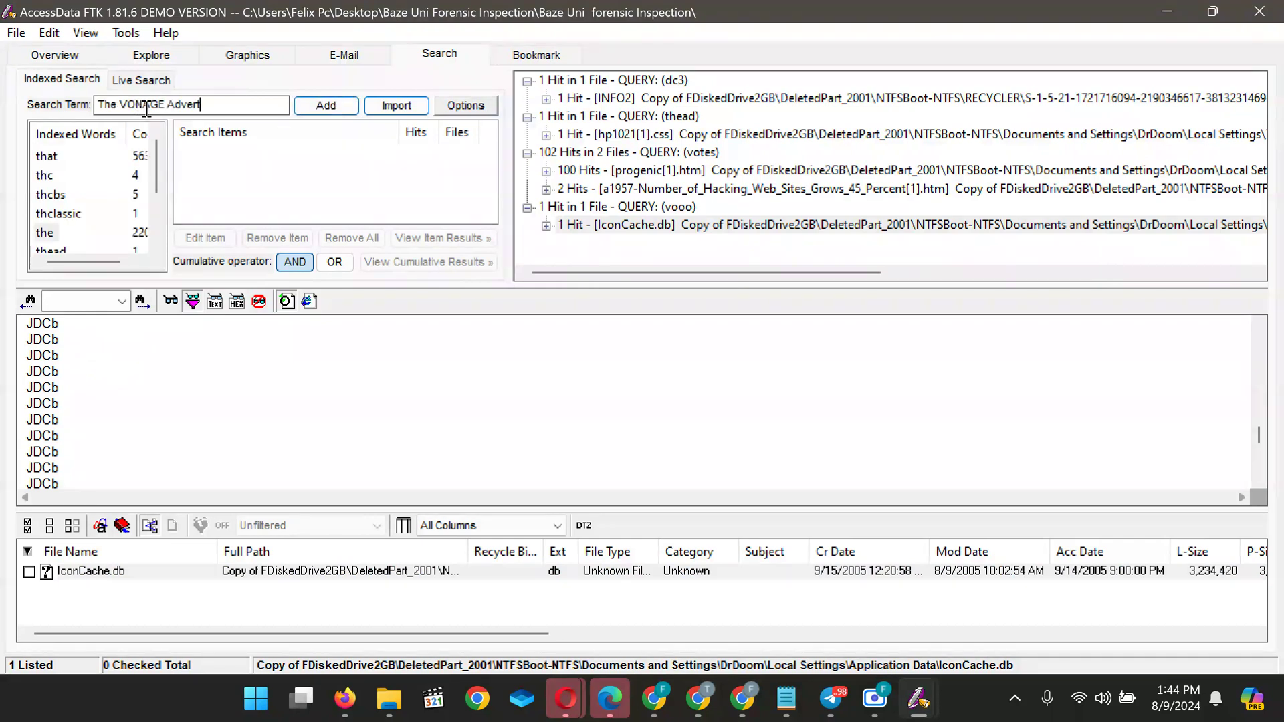
pyautogui.click(171, 109)
pyautogui.press('BackSpace')
pyautogui.press('BackSpace')
pyautogui.press('BackSpace')
pyautogui.press('BackSpace')
pyautogui.press('BackSpace')
pyautogui.press('BackSpace')
pyautogui.press('BackSpace')
pyautogui.press('BackSpace')
pyautogui.press('BackSpace')
pyautogui.press('BackSpace')
pyautogui.press('BackSpace')
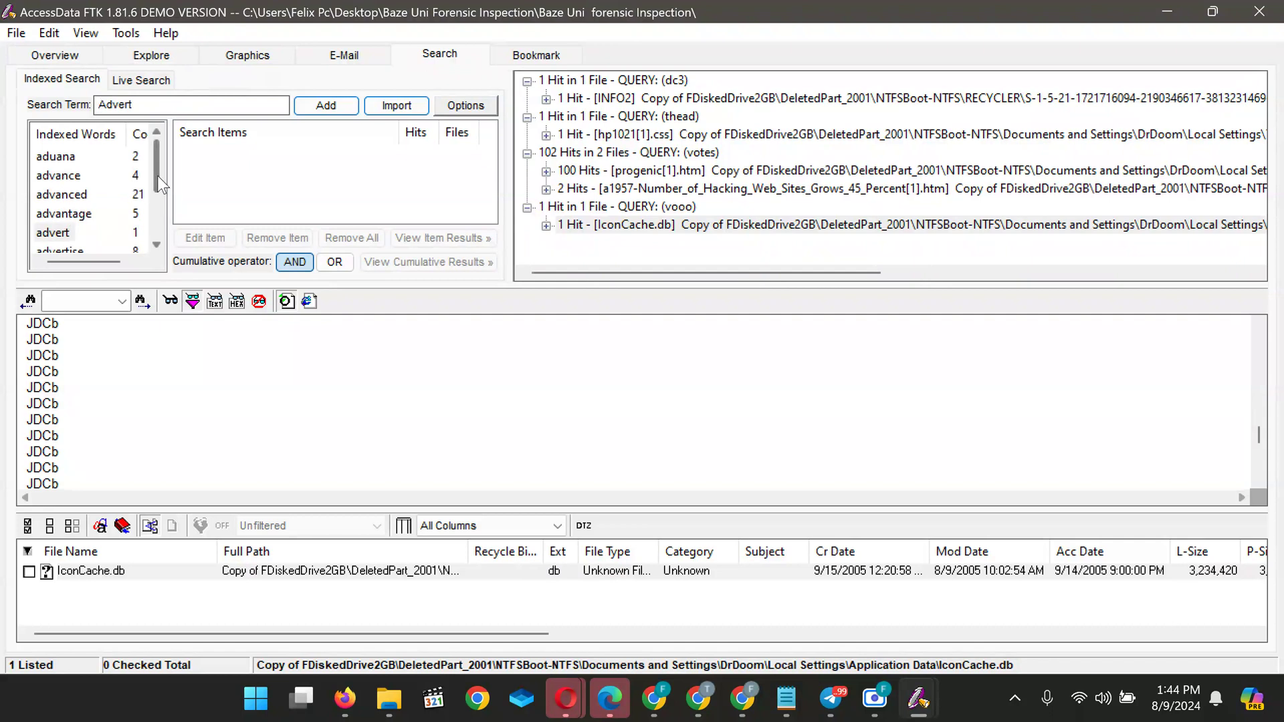
pyautogui.moveTo(157, 175); pyautogui.dragTo(157, 184)
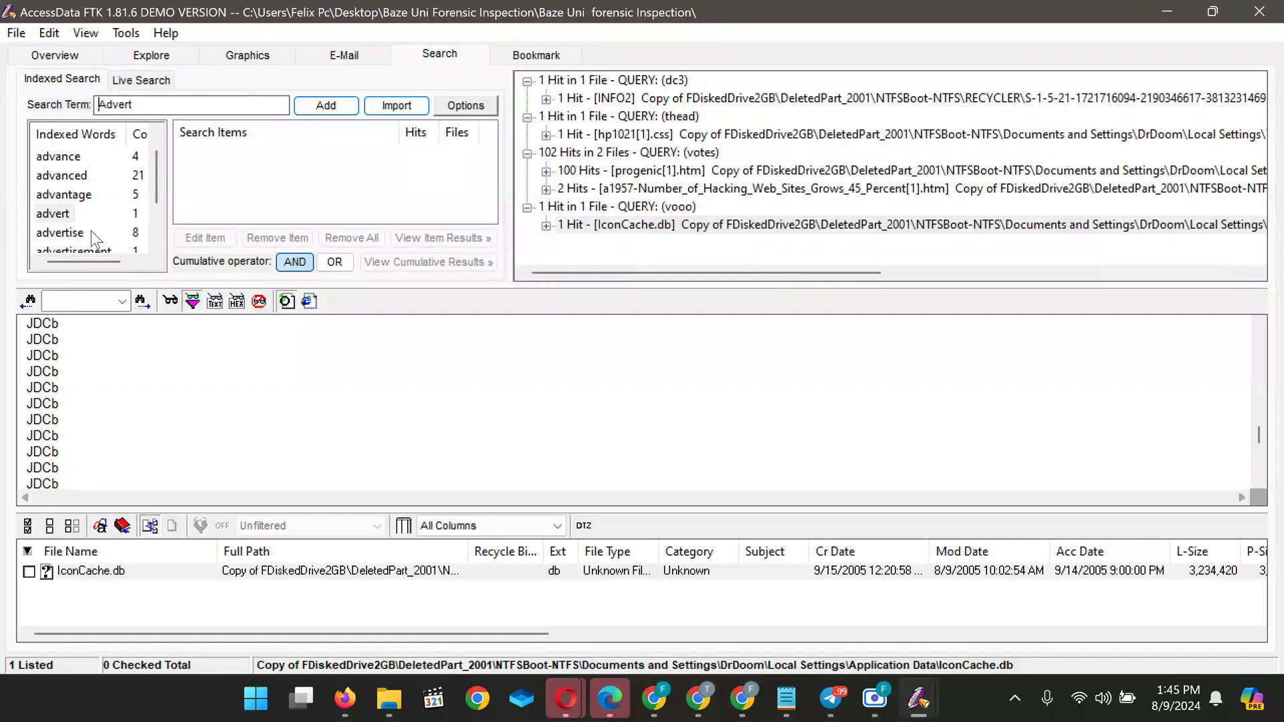
pyautogui.click(64, 220)
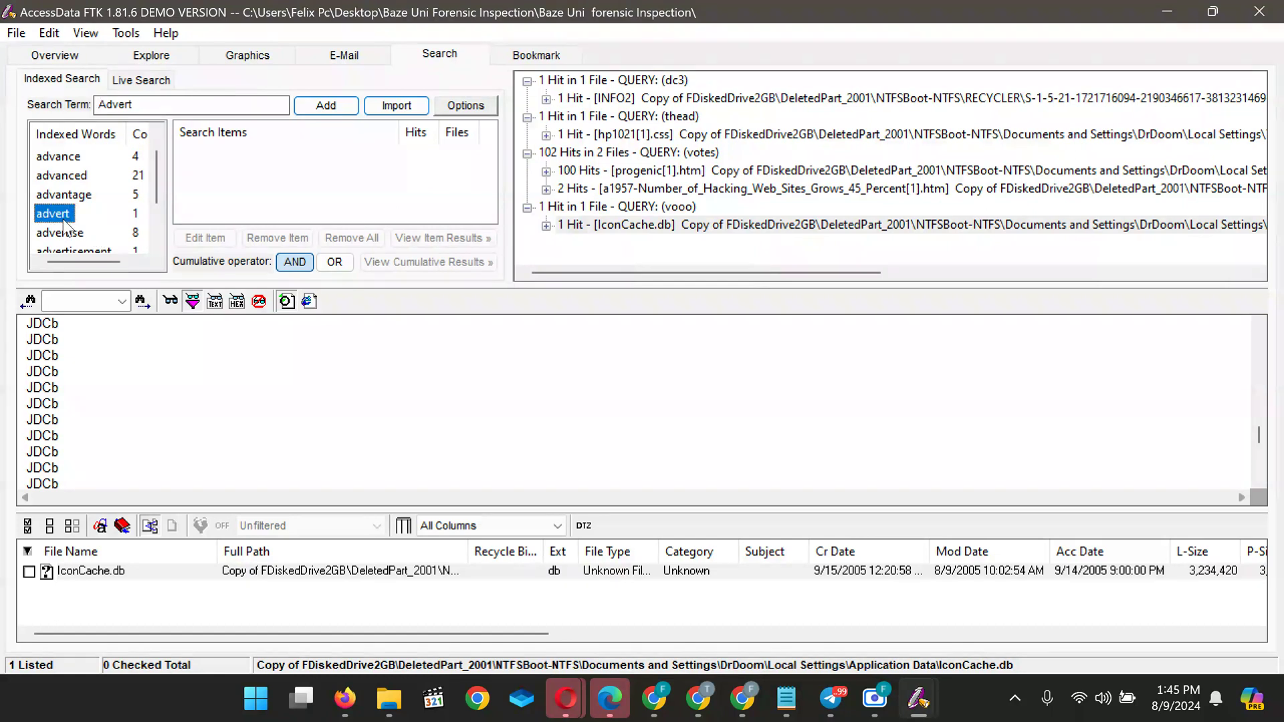
pyautogui.doubleClick(64, 221)
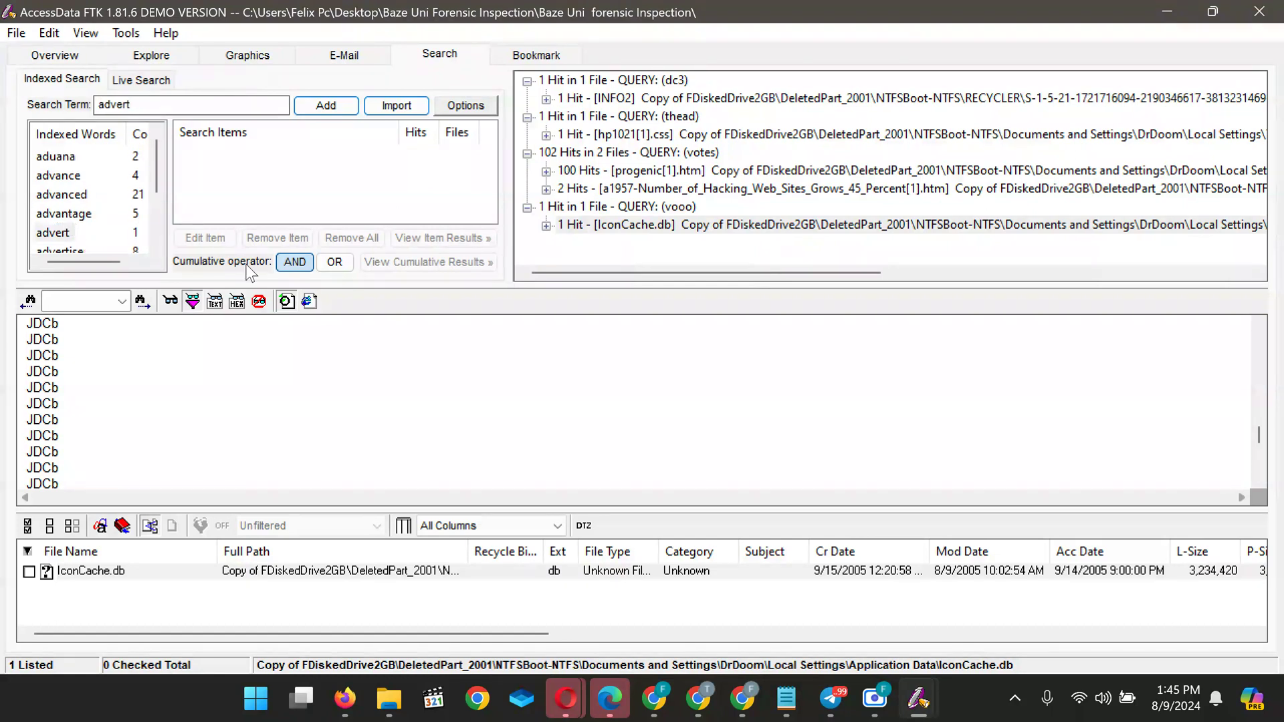
pyautogui.click(325, 105)
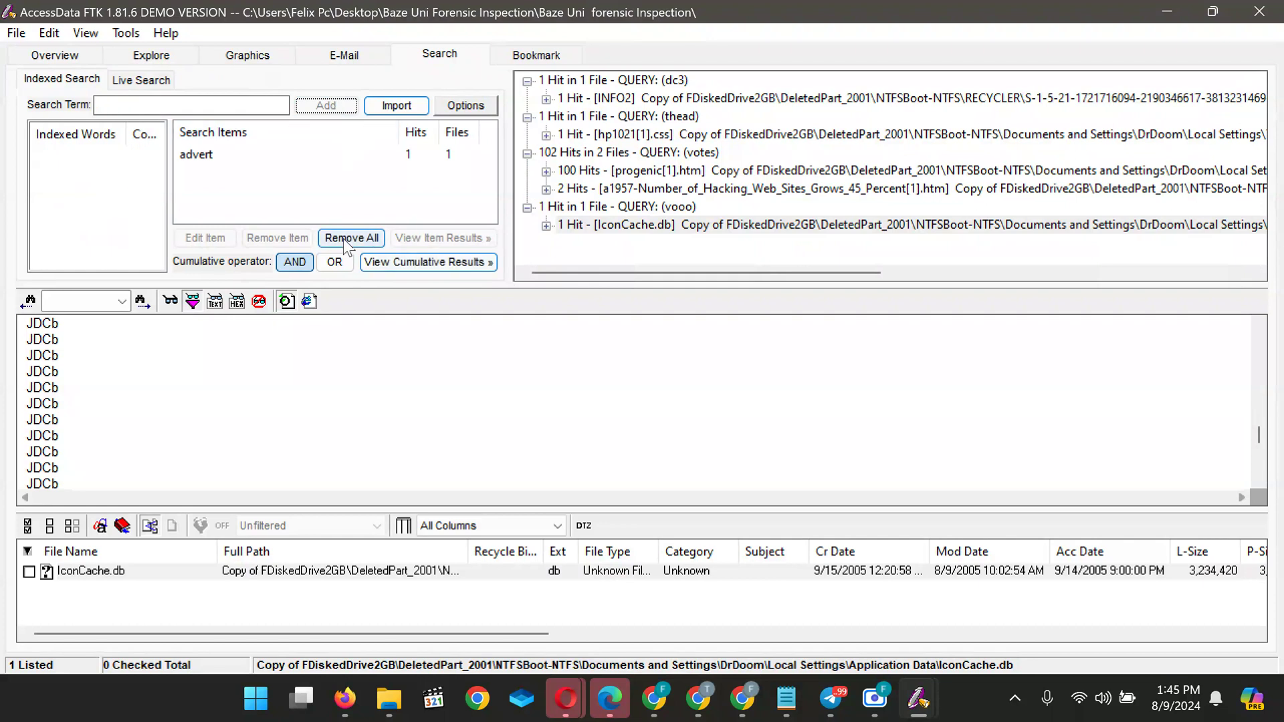
# Show the cumulative Advert results for all files and open the faqidx[1].htm hit
pyautogui.click(416, 263)
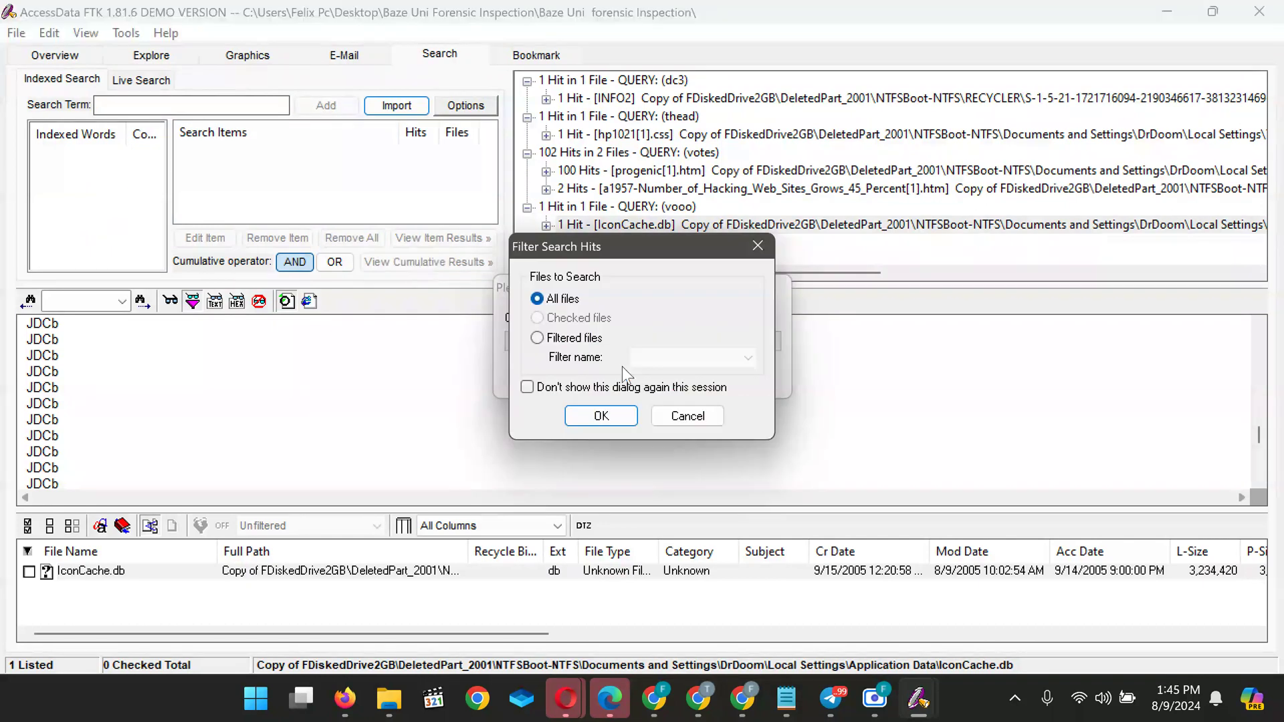
pyautogui.click(593, 417)
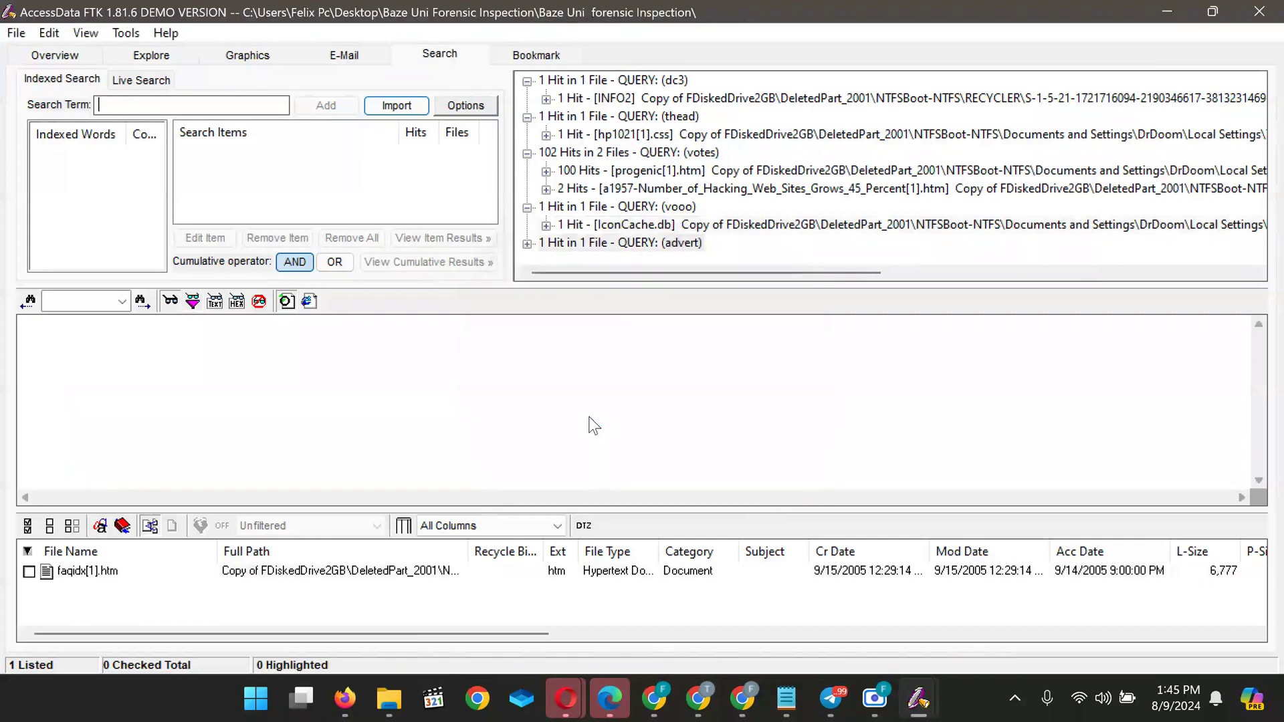
pyautogui.click(314, 572)
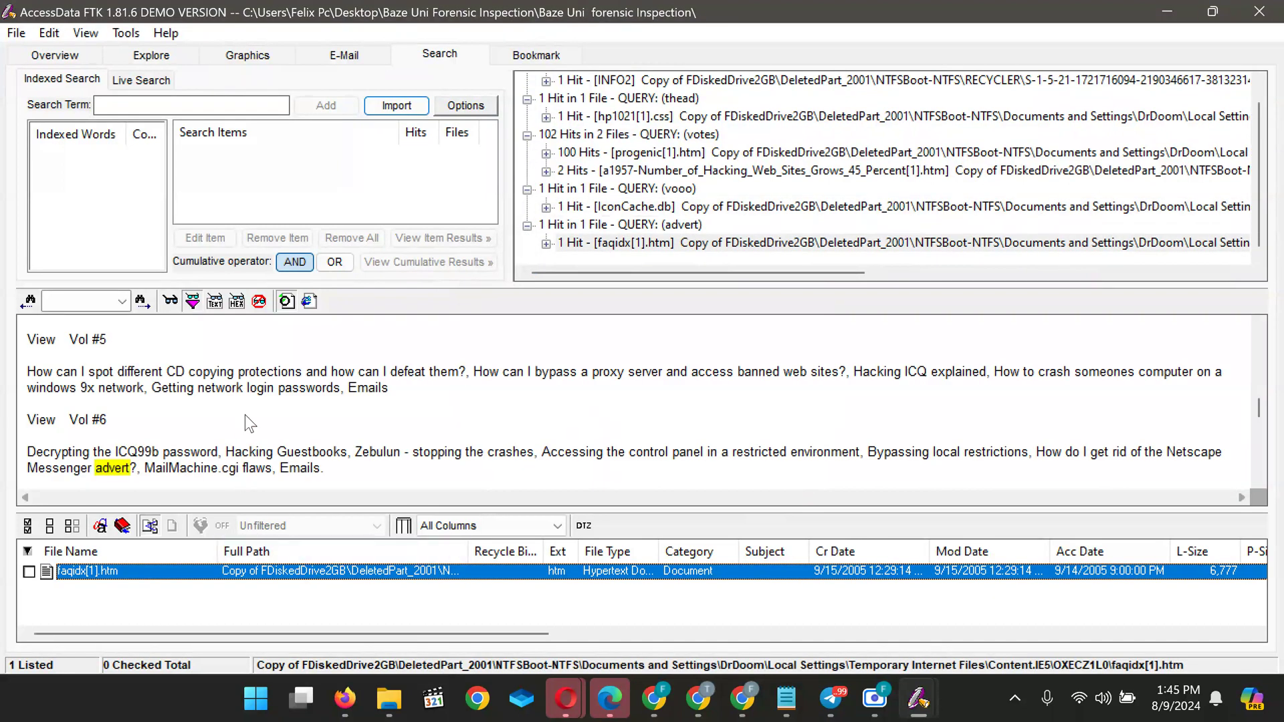
pyautogui.scroll(15, 245, 414)
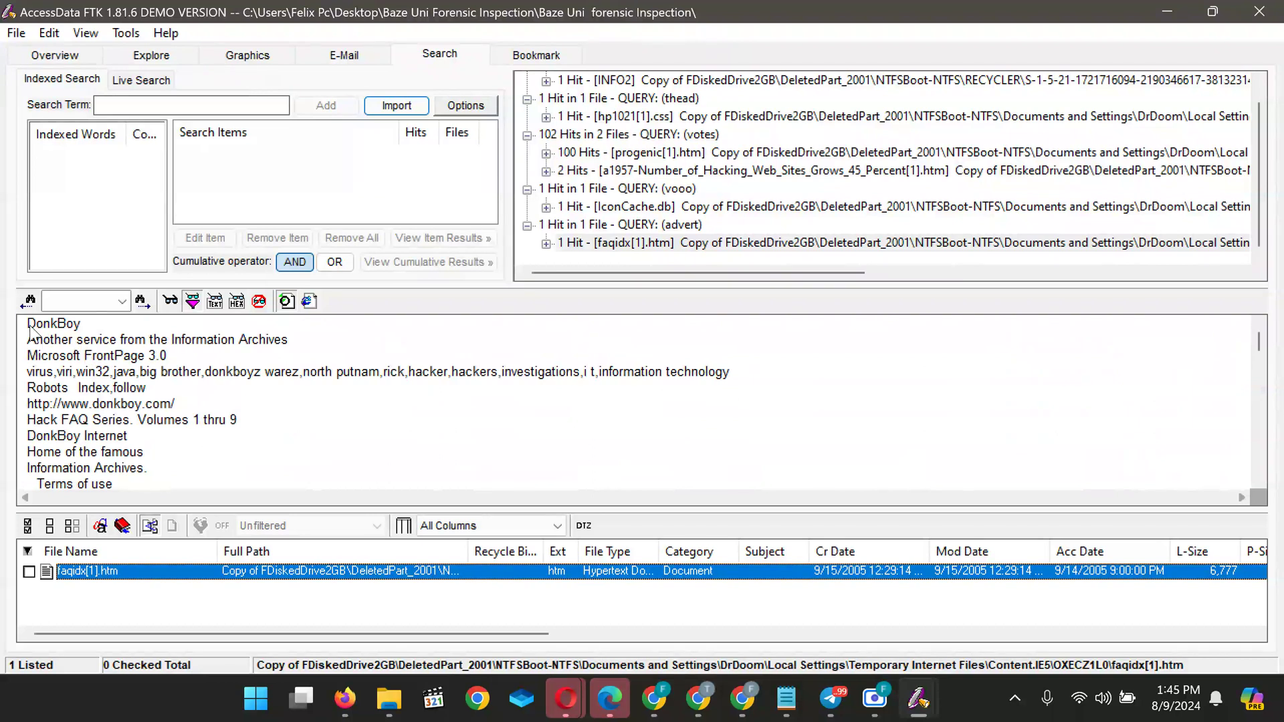
# Read down the opening header and FAQ list of the faqidx[1].htm Hack FAQ page
pyautogui.moveTo(31, 327); pyautogui.dragTo(42, 371)
pyautogui.click(97, 375)
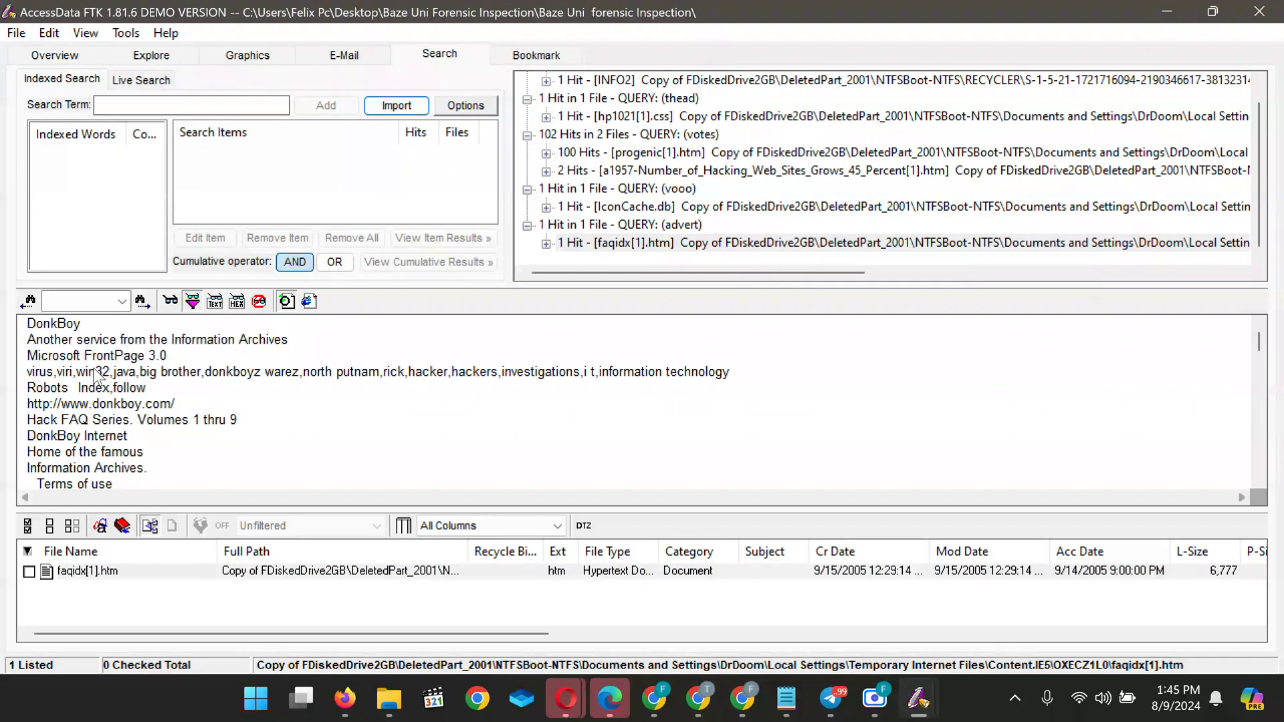
pyautogui.press('Down')
pyautogui.press('Down')
pyautogui.press('Down')
pyautogui.press('Down')
pyautogui.press('Down')
pyautogui.press('Down')
pyautogui.press('Down')
pyautogui.press('Down')
pyautogui.press('Down')
pyautogui.press('Down')
pyautogui.press('Down')
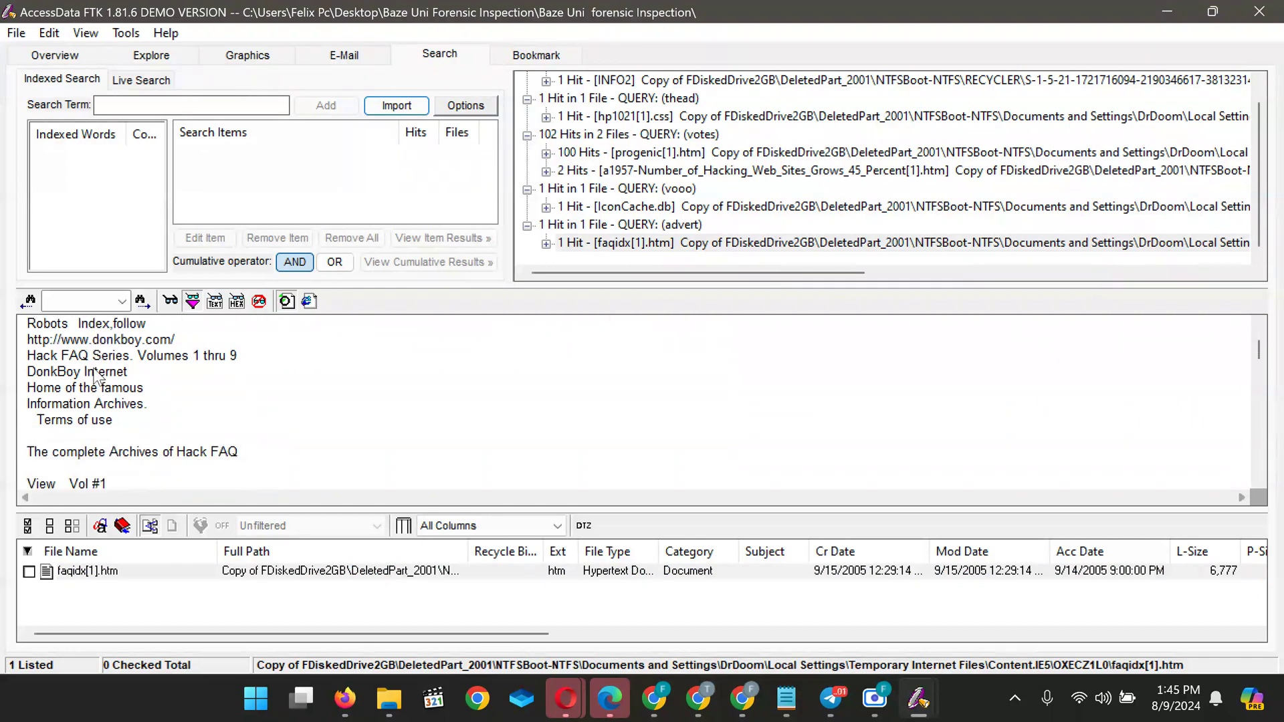
pyautogui.press('Down')
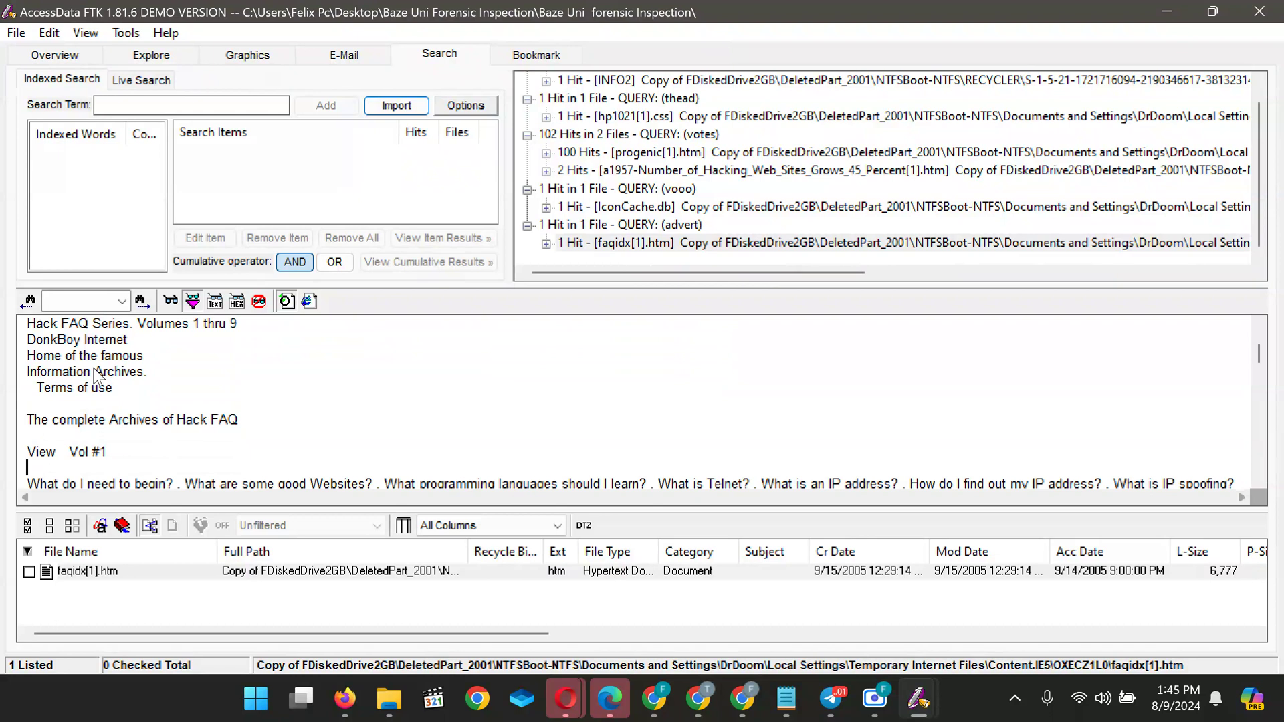
pyautogui.press('Down')
pyautogui.press('Down')
pyautogui.press('Down')
pyautogui.press('Down')
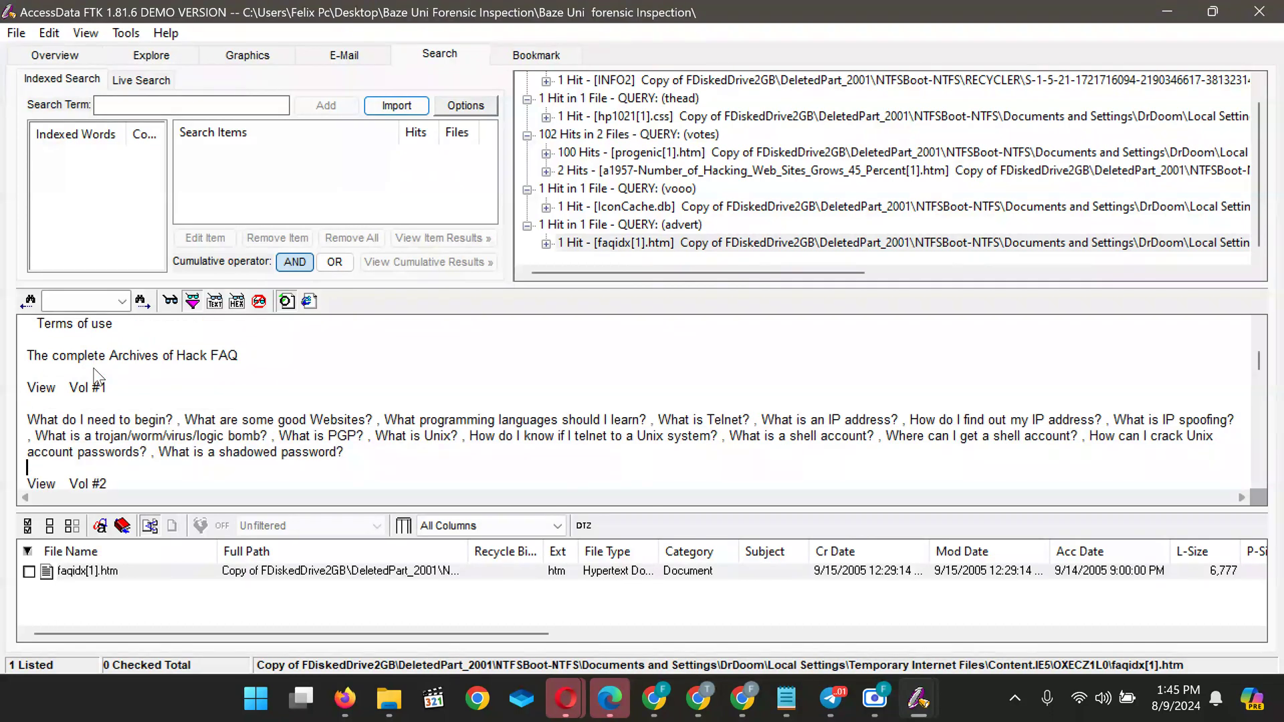
pyautogui.press('Down')
pyautogui.press('Down')
pyautogui.press('Down')
pyautogui.press('Down')
pyautogui.press('Down')
pyautogui.press('Down')
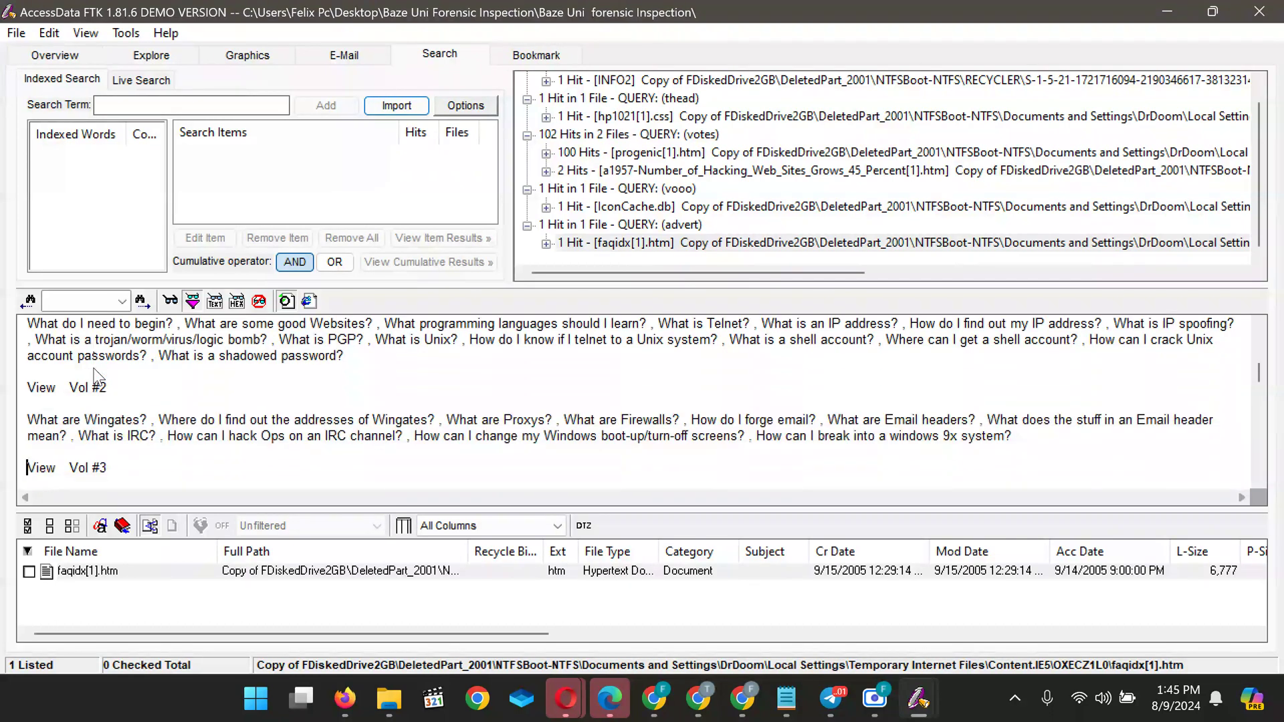
pyautogui.press('Down')
pyautogui.press('Down')
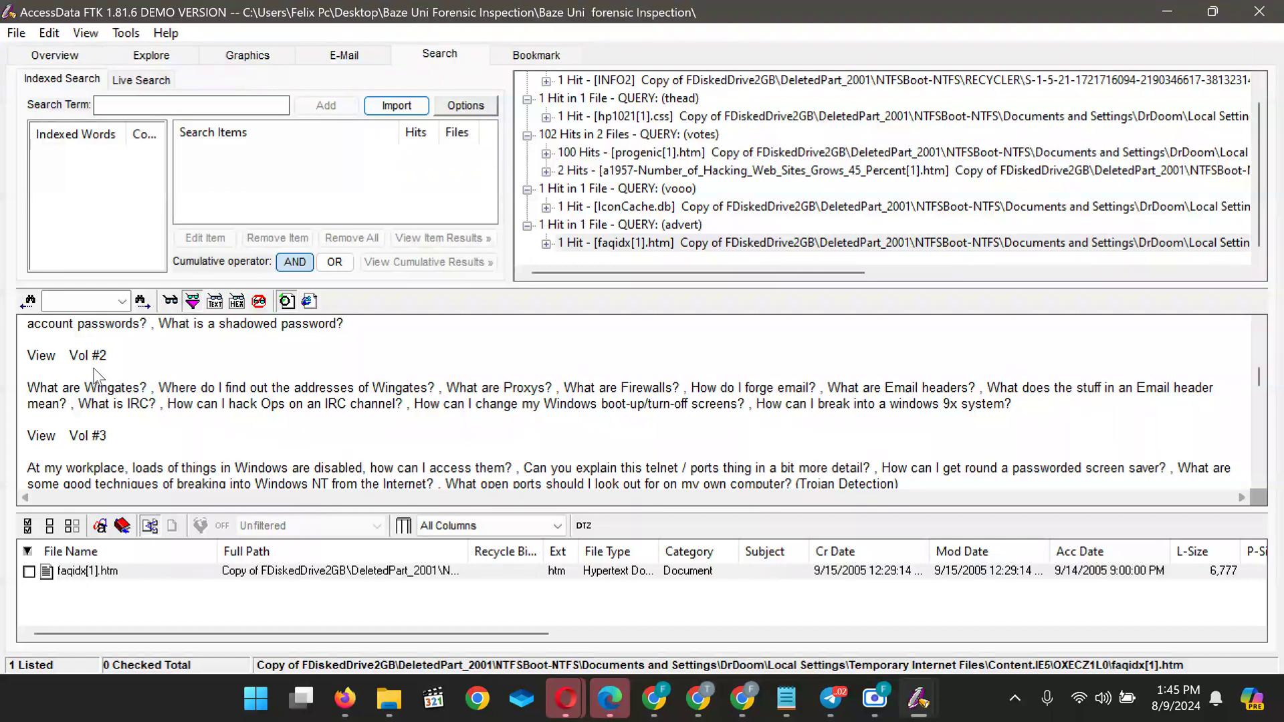
# Scroll through the rest of the FAQ page to its end
pyautogui.scroll(-1, 97, 375)
pyautogui.scroll(-3, 97, 375)
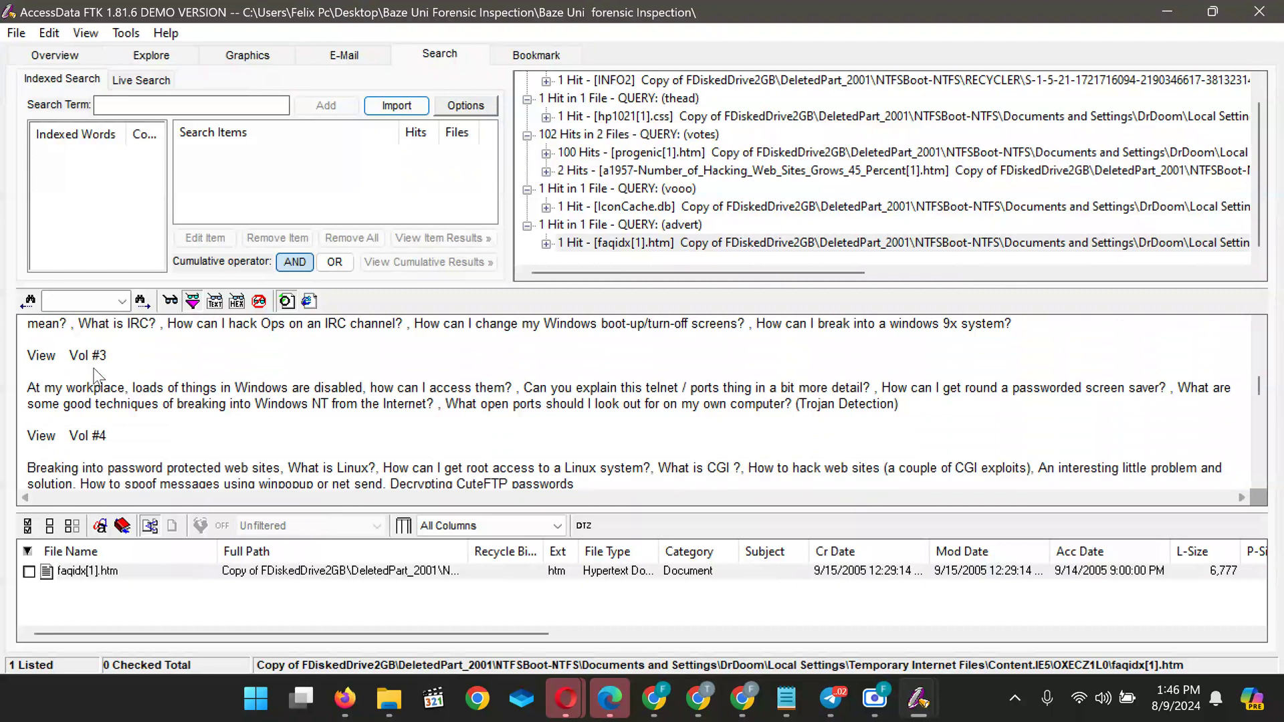
pyautogui.scroll(-3, 97, 375)
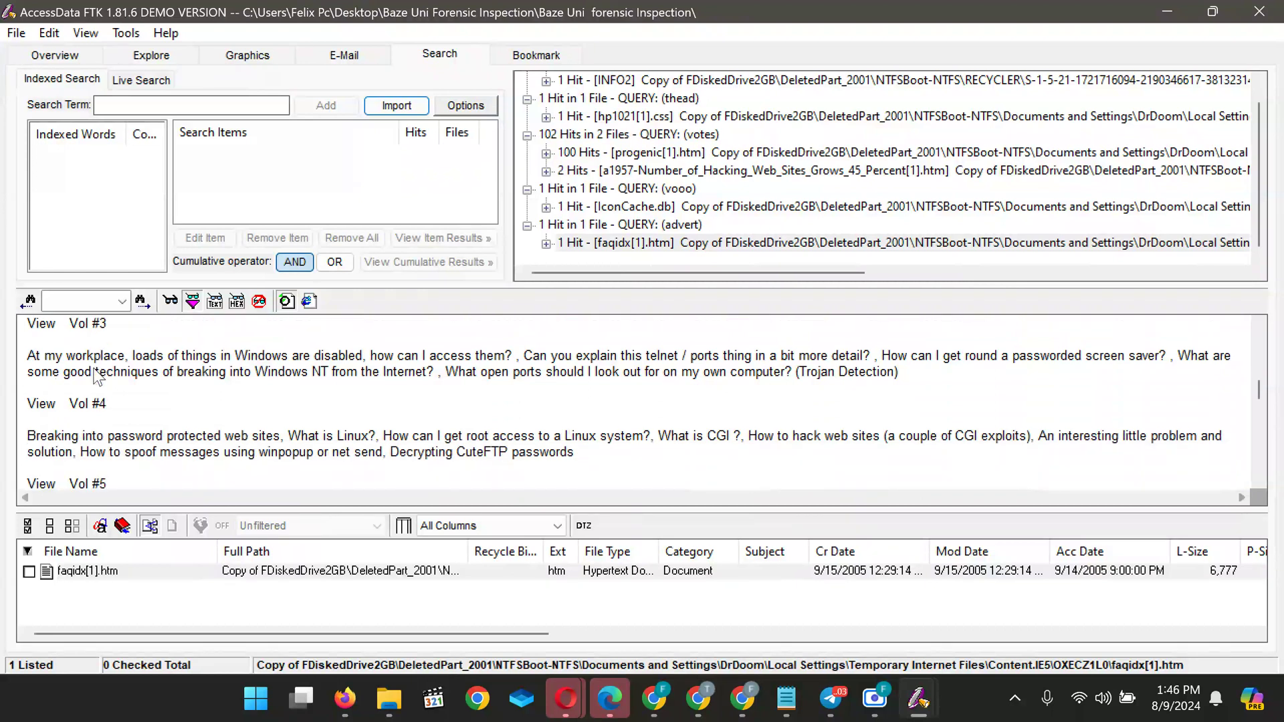
pyautogui.scroll(-4, 97, 375)
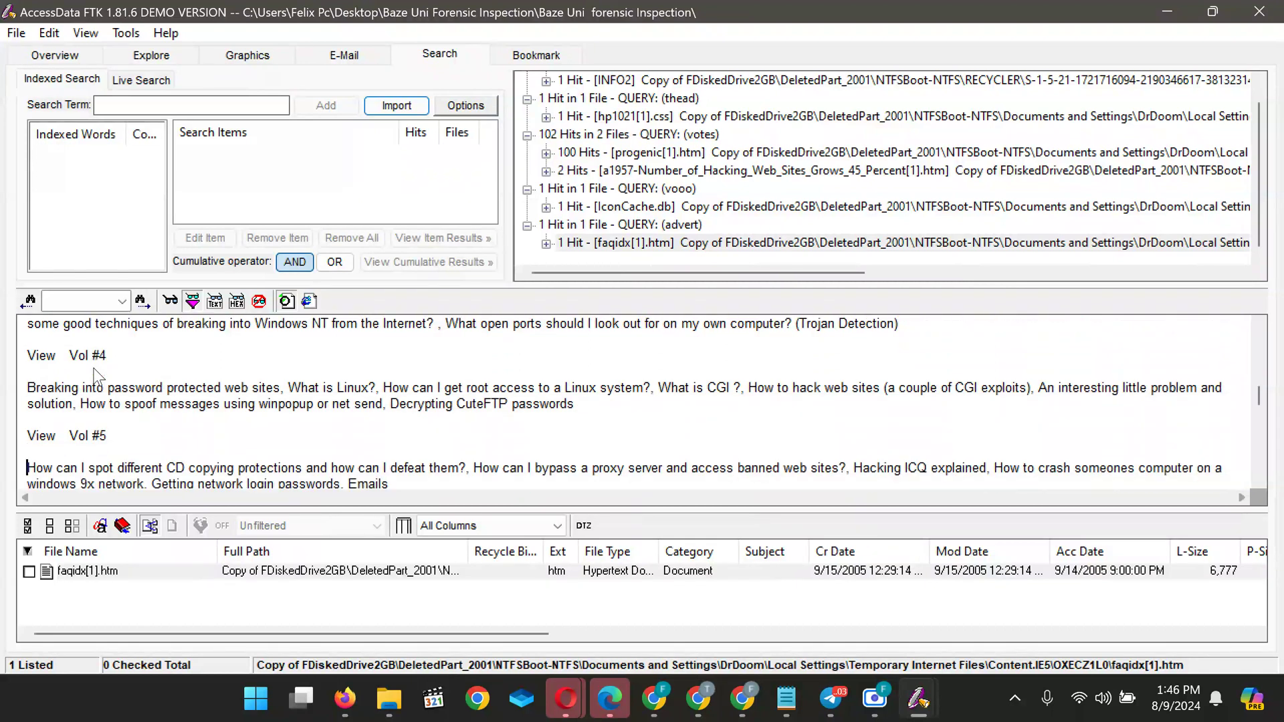
pyautogui.scroll(-5, 97, 375)
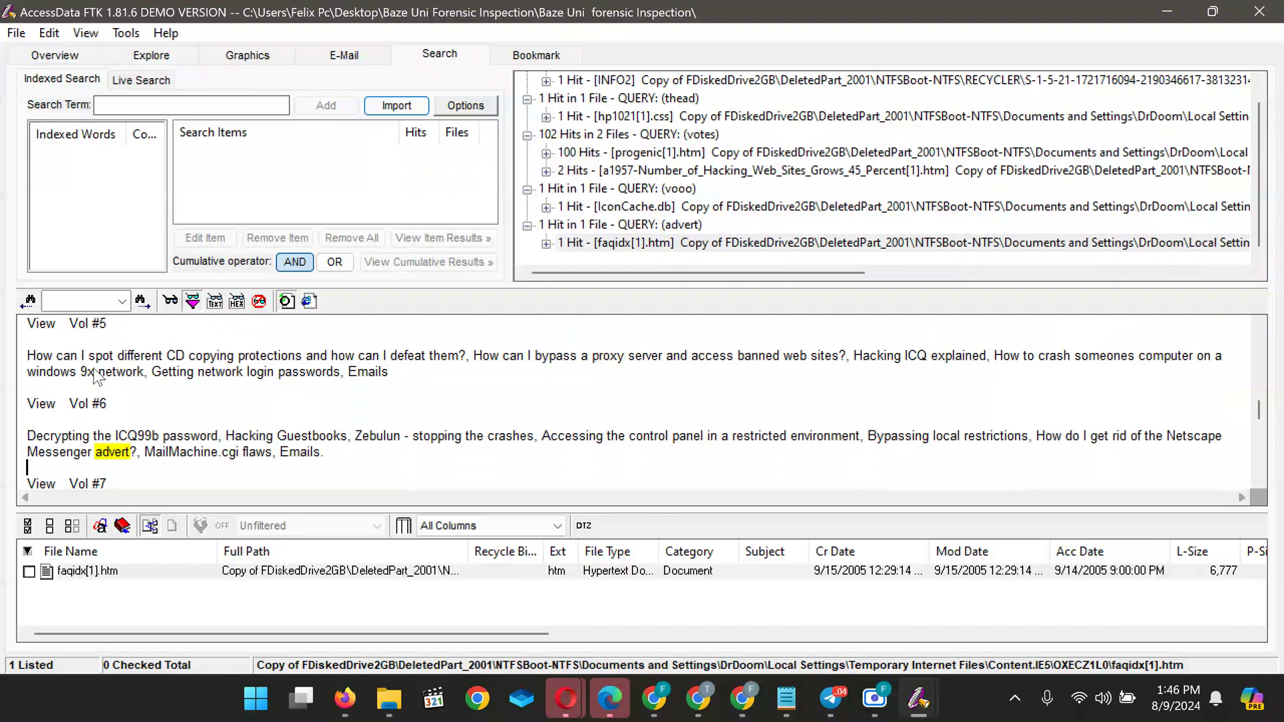
pyautogui.scroll(-8, 97, 375)
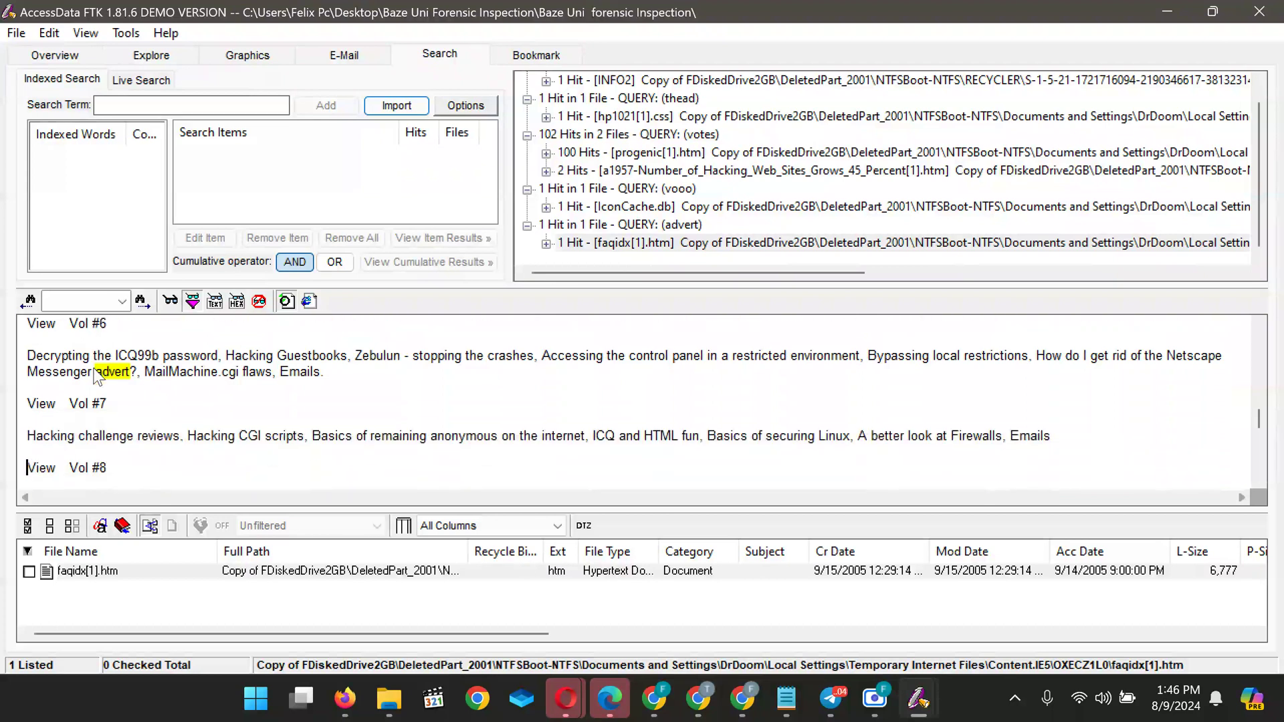
pyautogui.scroll(-9, 97, 375)
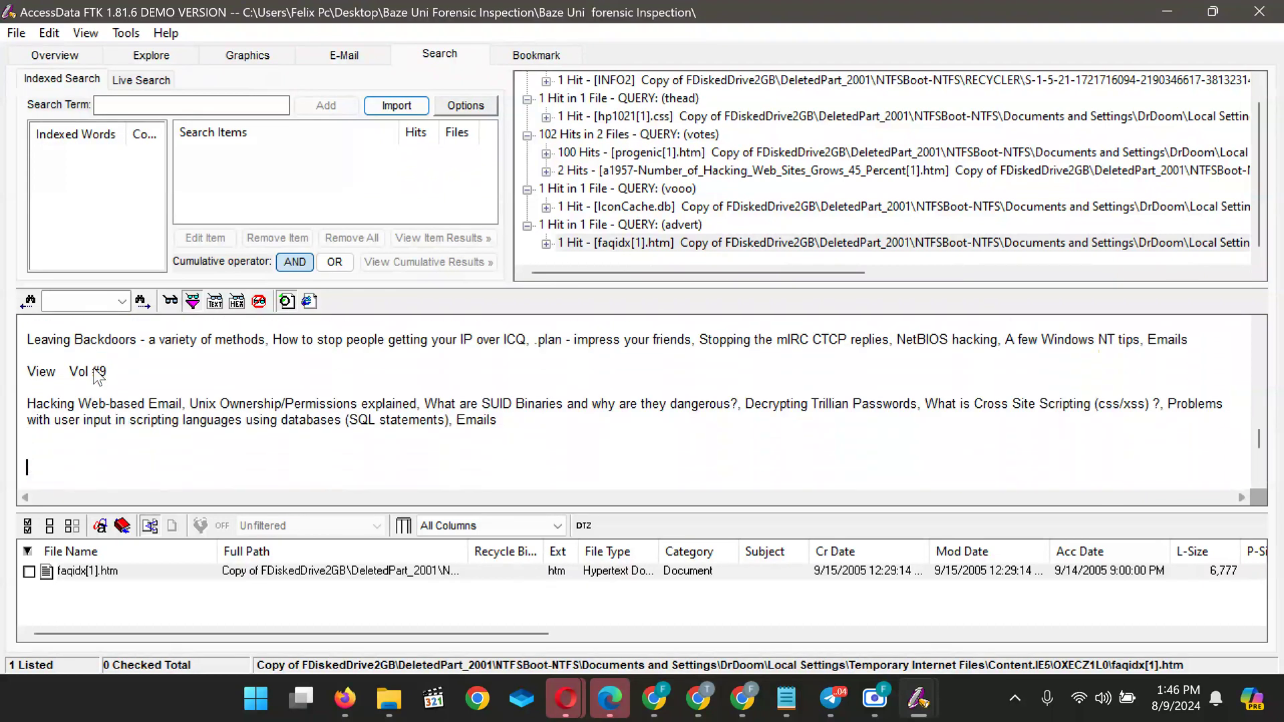
pyautogui.scroll(-10, 97, 376)
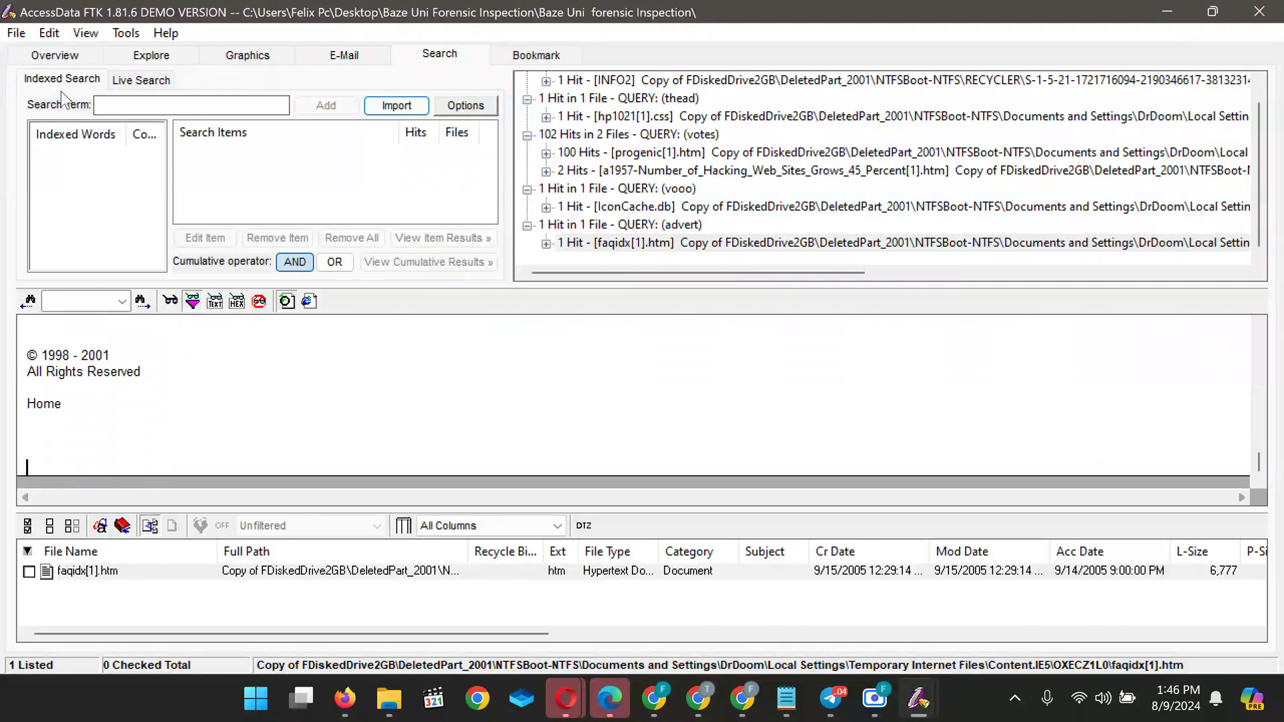
# Paste 'The VONAGE Advert' into Search Term and trim it to Advert
pyautogui.click(106, 102)
pyautogui.write('The VONAGE Advert')
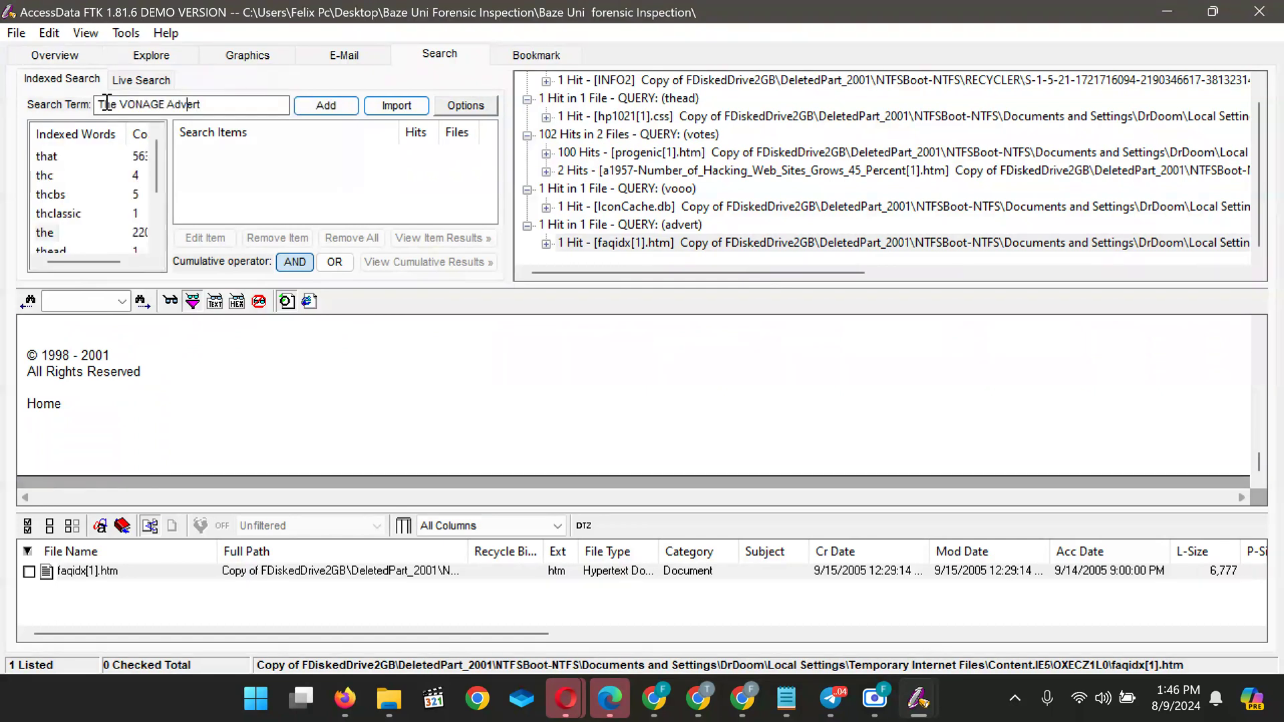
pyautogui.hotkey('ctrl', 'Delete')
pyautogui.hotkey('ctrl', 'Delete')
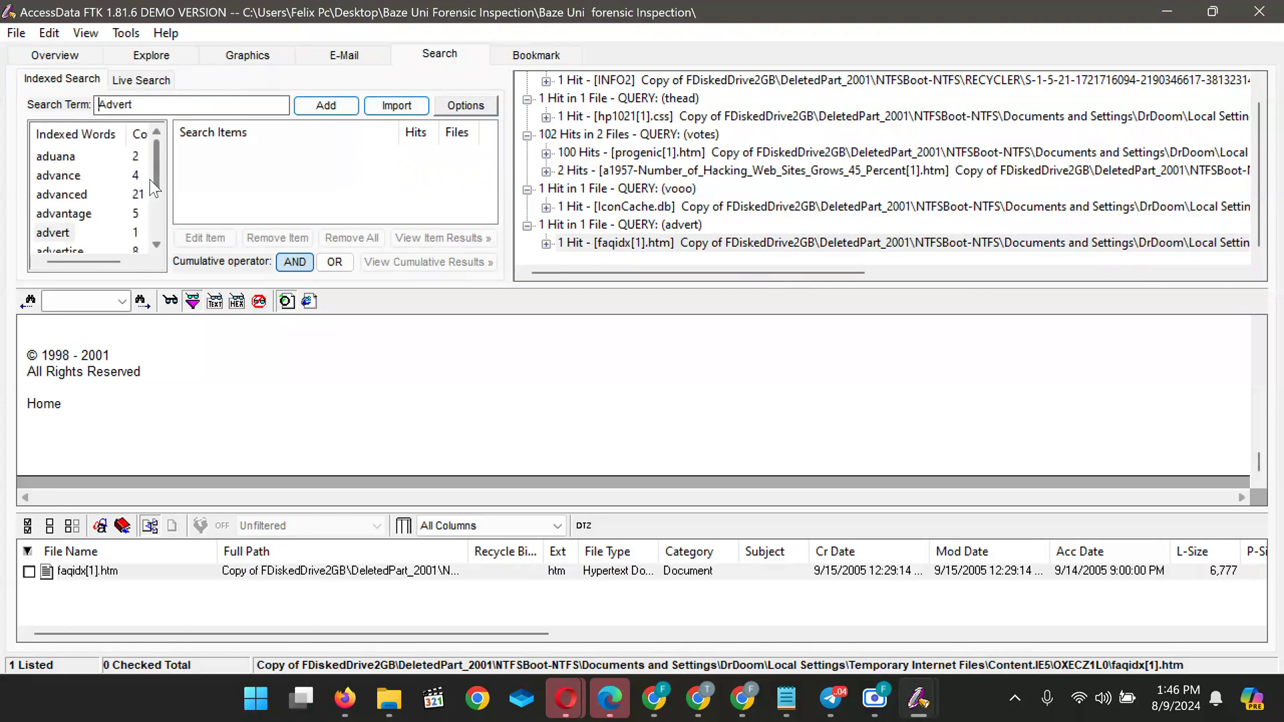
# Add the indexed word 'advertise' (8 hits in 8 files) as a search item and view cumulative results
pyautogui.moveTo(158, 174); pyautogui.dragTo(155, 196)
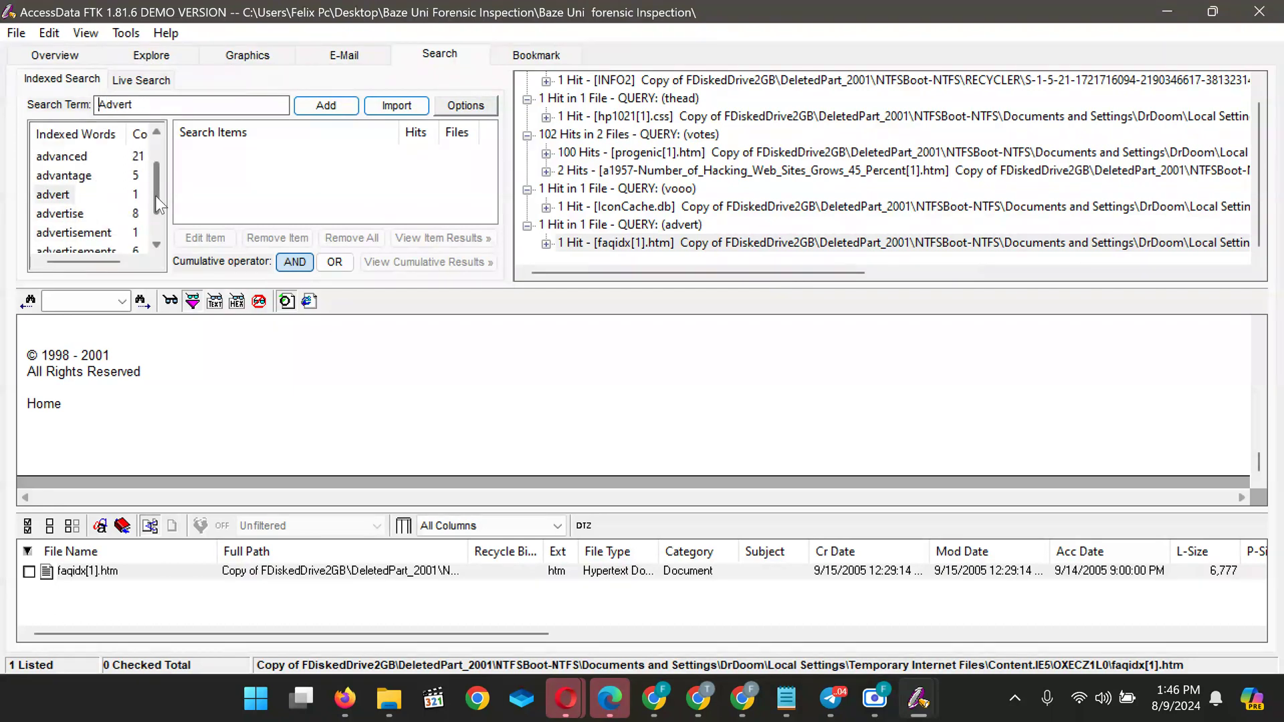
pyautogui.click(57, 212)
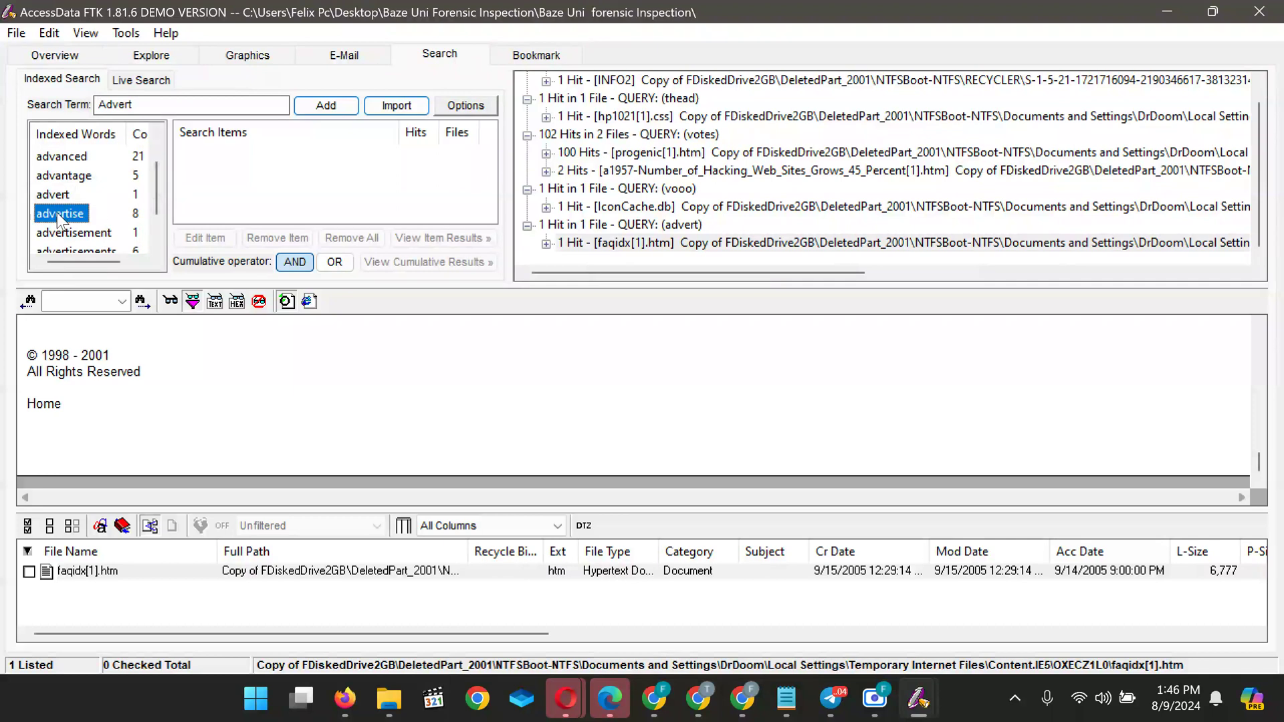
pyautogui.click(58, 212)
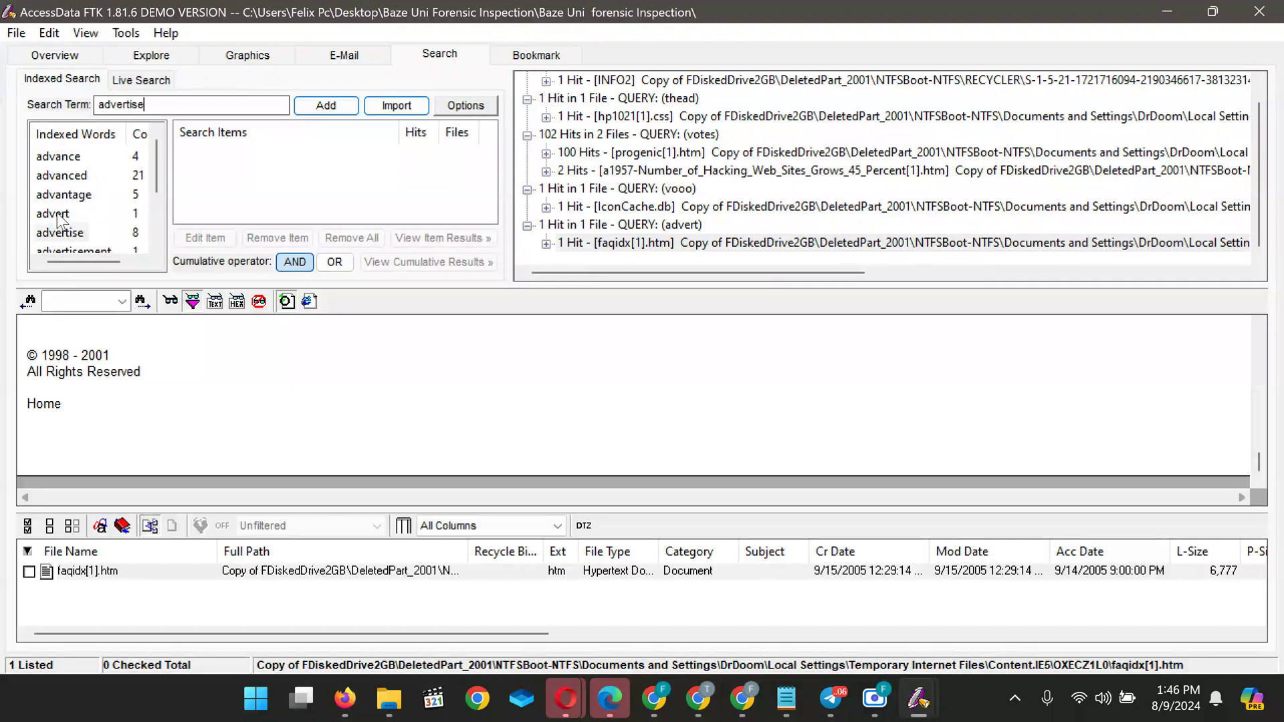
pyautogui.click(332, 106)
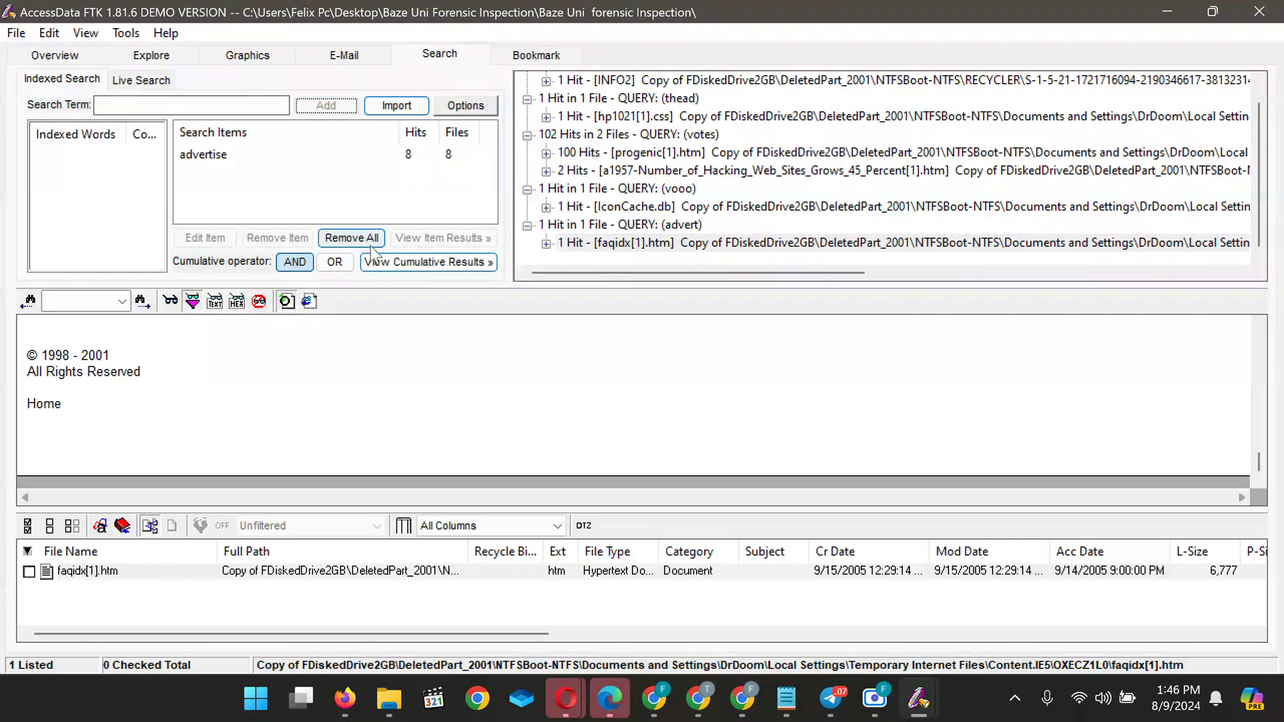
pyautogui.click(412, 262)
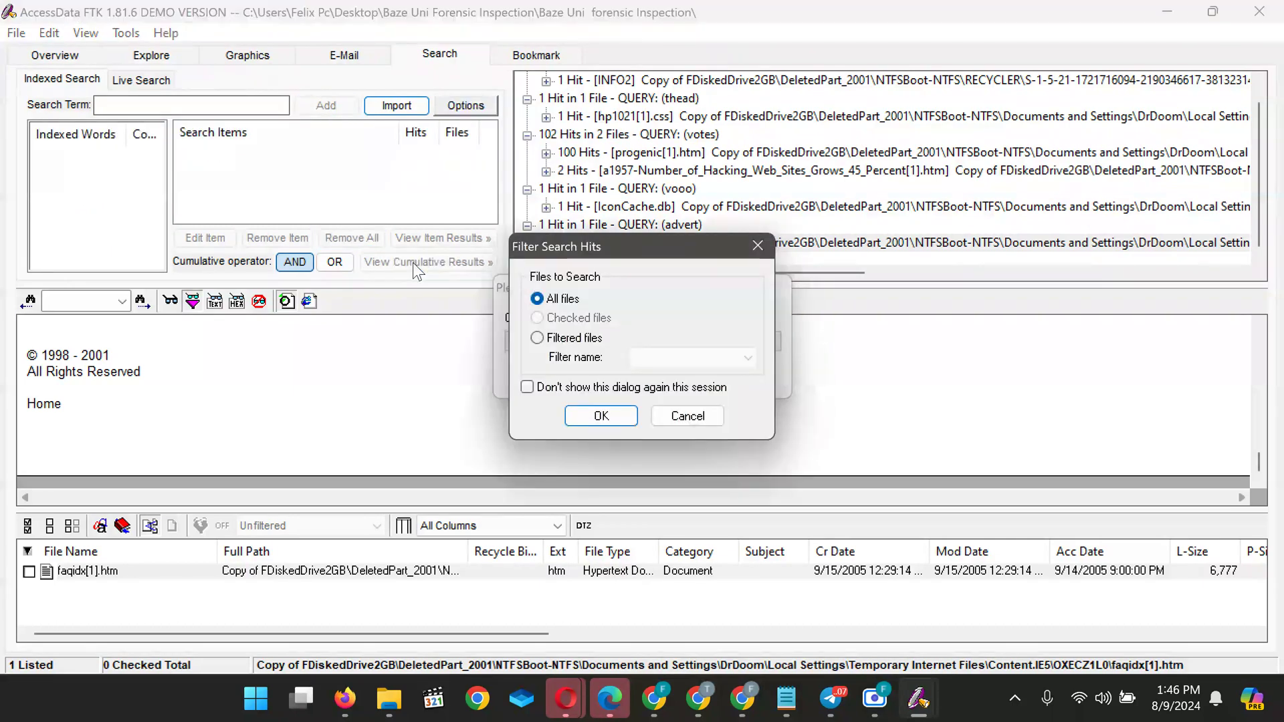
# Search all files for advertise hits and read the 2222[1].htm Advertise hit
pyautogui.click(604, 419)
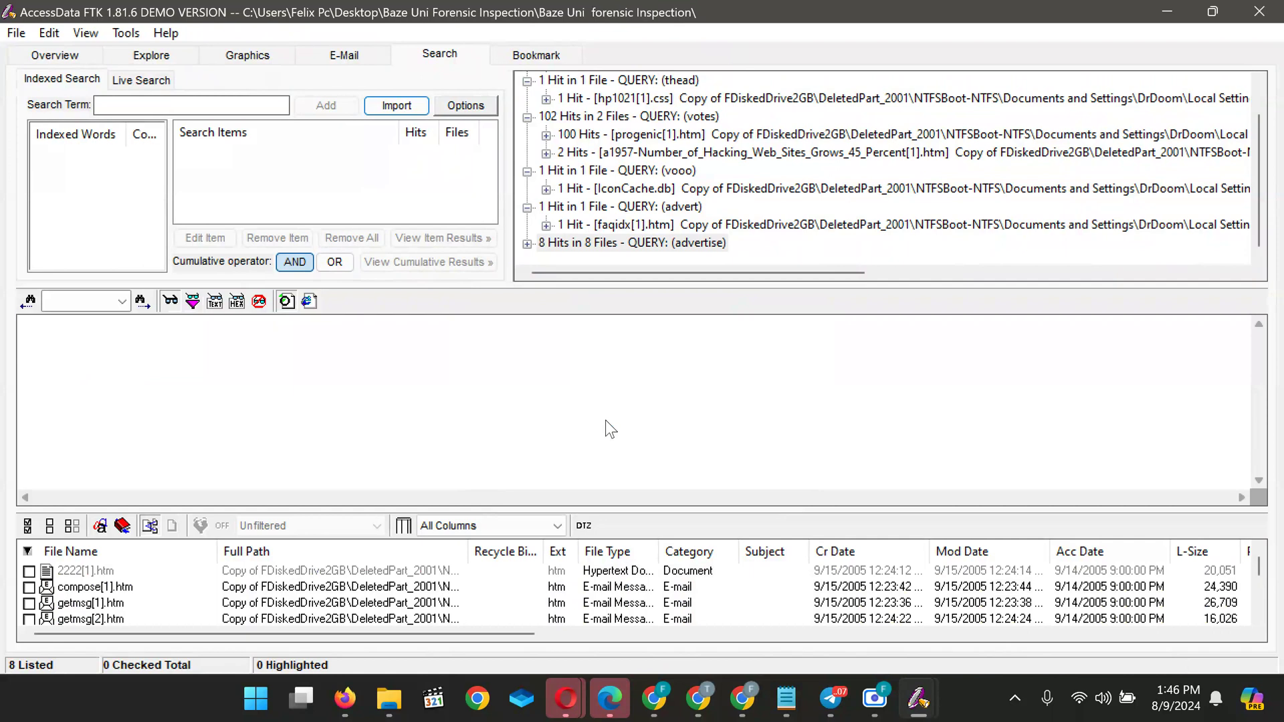
pyautogui.click(87, 571)
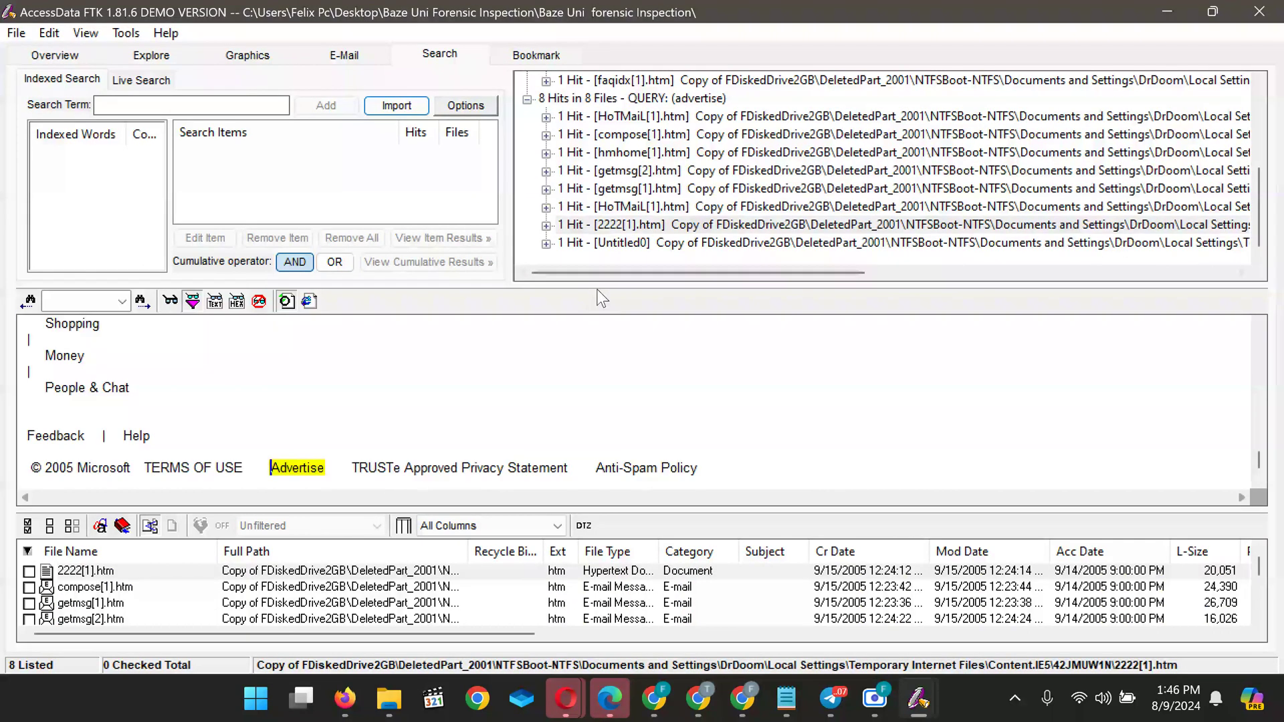
pyautogui.scroll(-5, 329, 386)
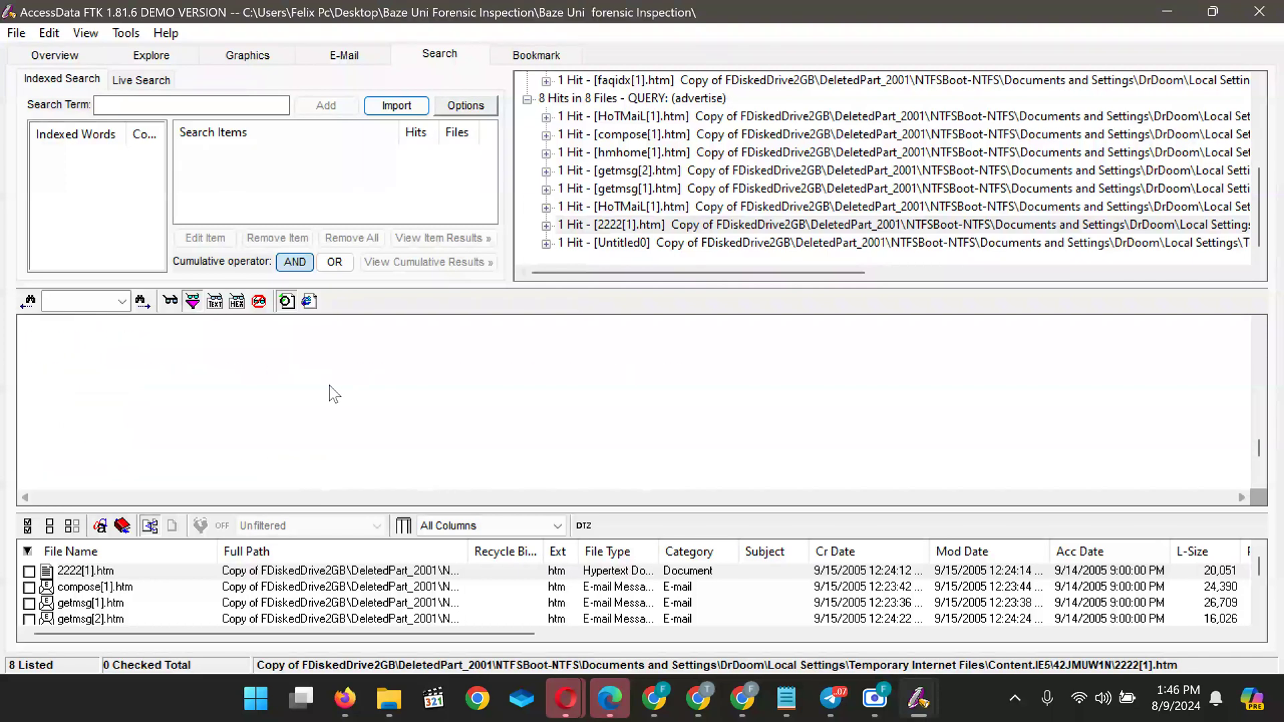
pyautogui.scroll(5, 330, 385)
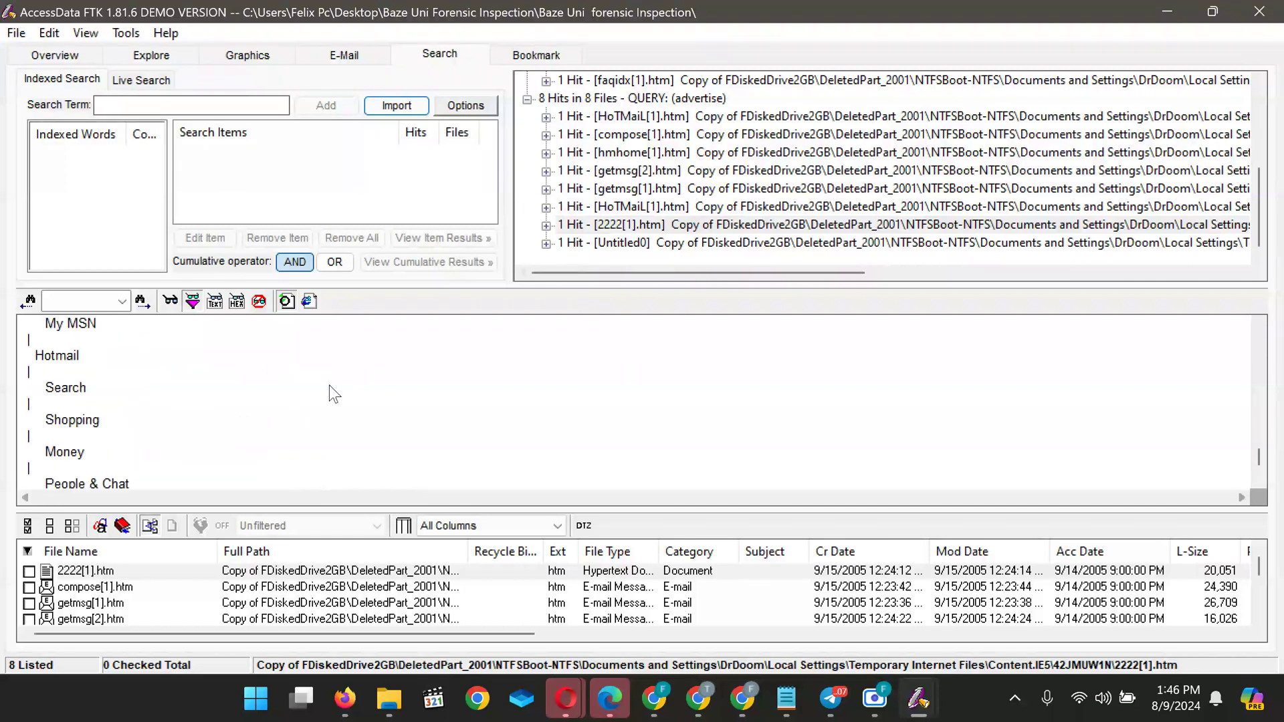
pyautogui.scroll(8, 329, 385)
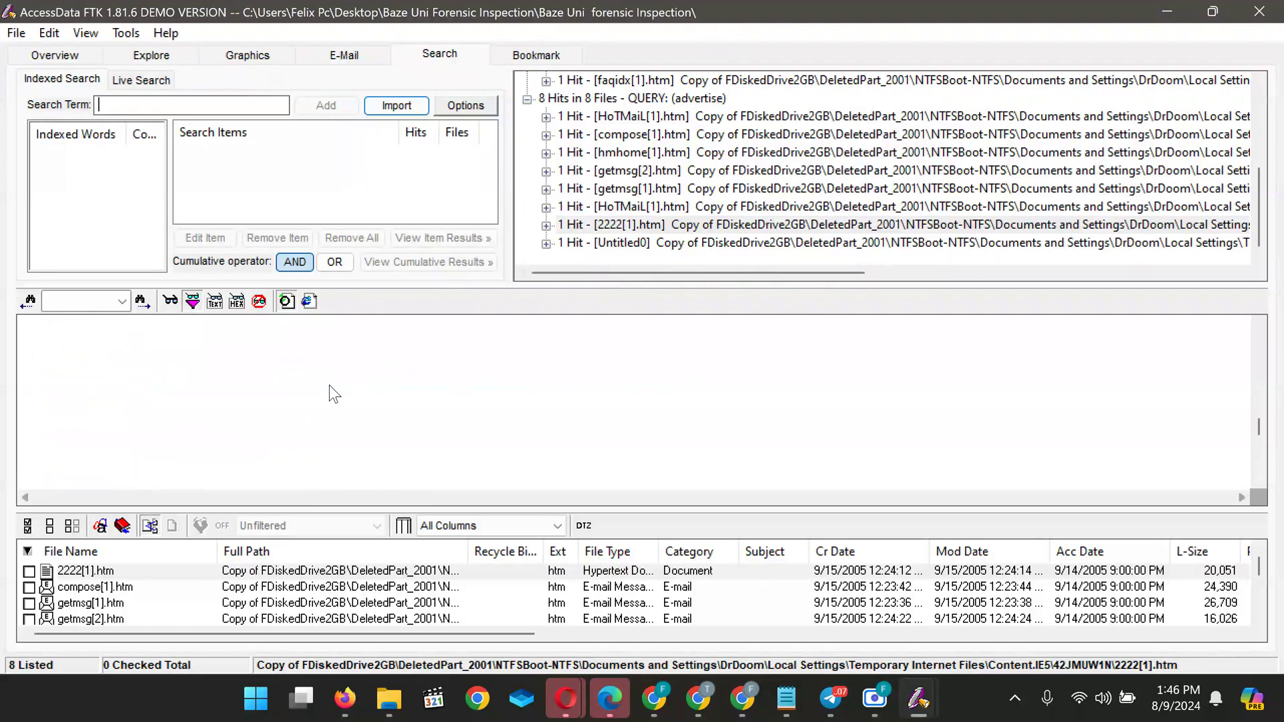
pyautogui.scroll(8, 329, 386)
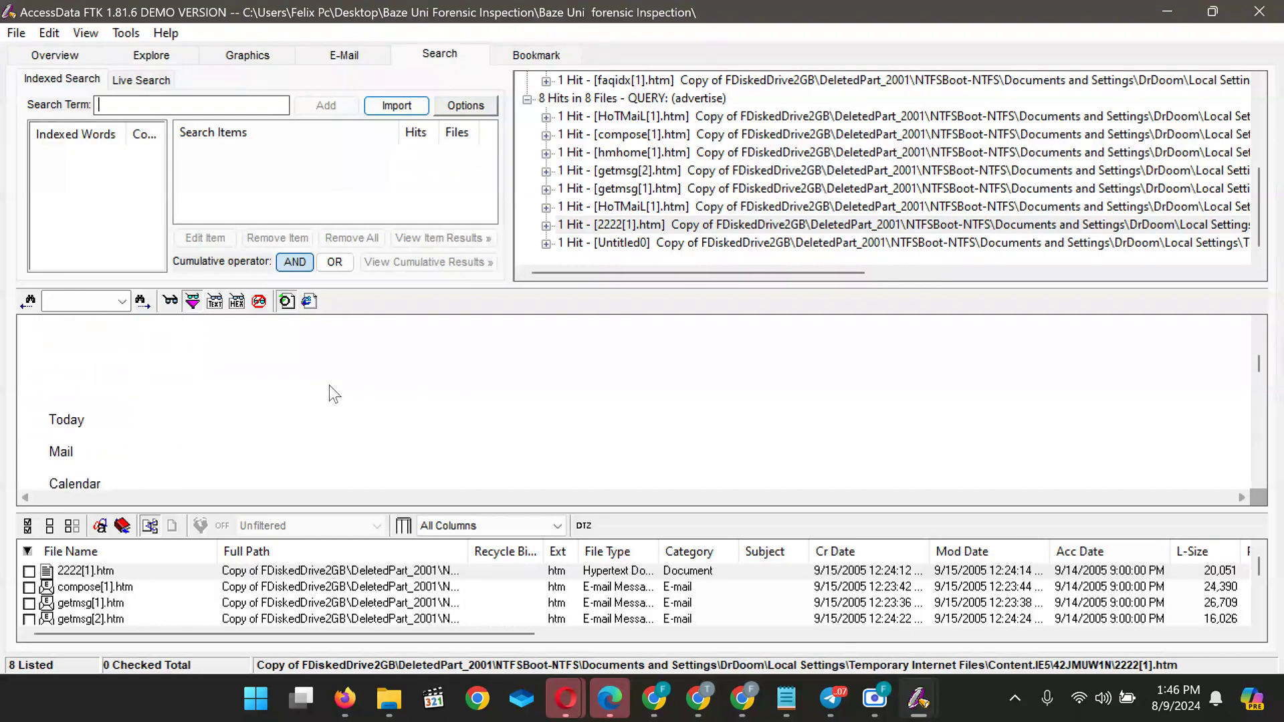
pyautogui.scroll(3, 329, 386)
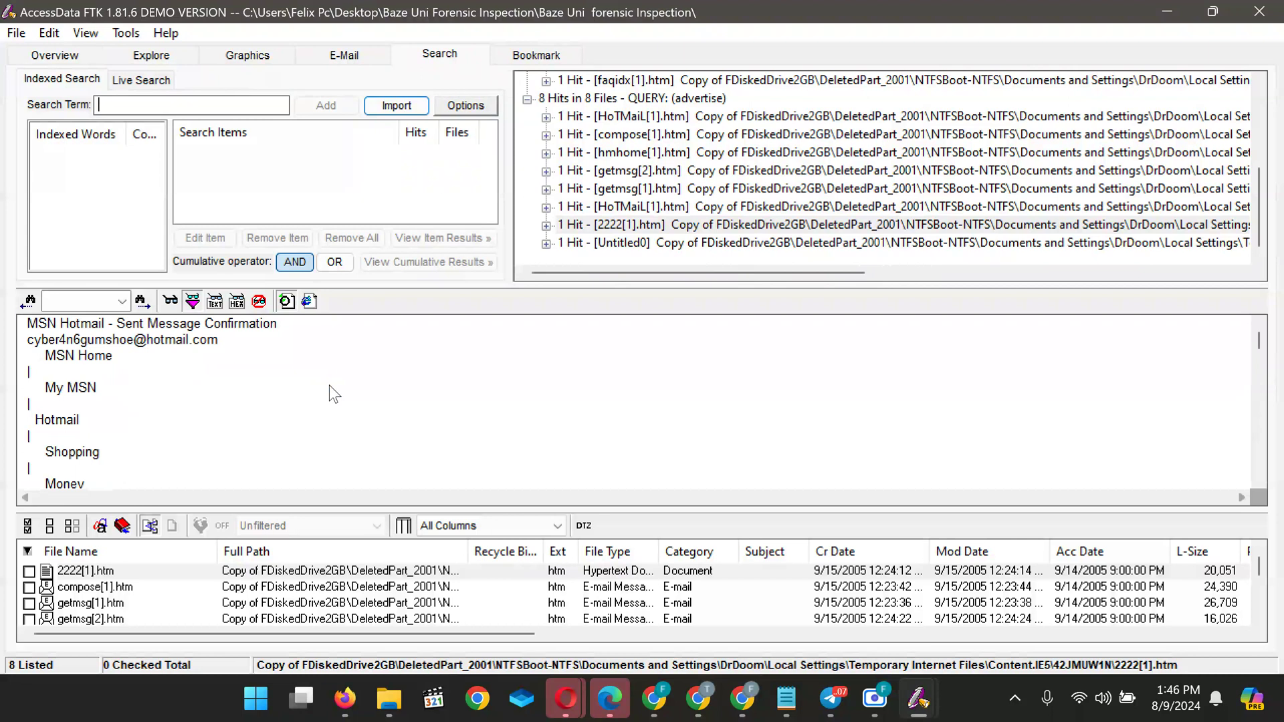
# Scroll through the previewed hit page and sort the hit files by file name
pyautogui.scroll(-8, 329, 386)
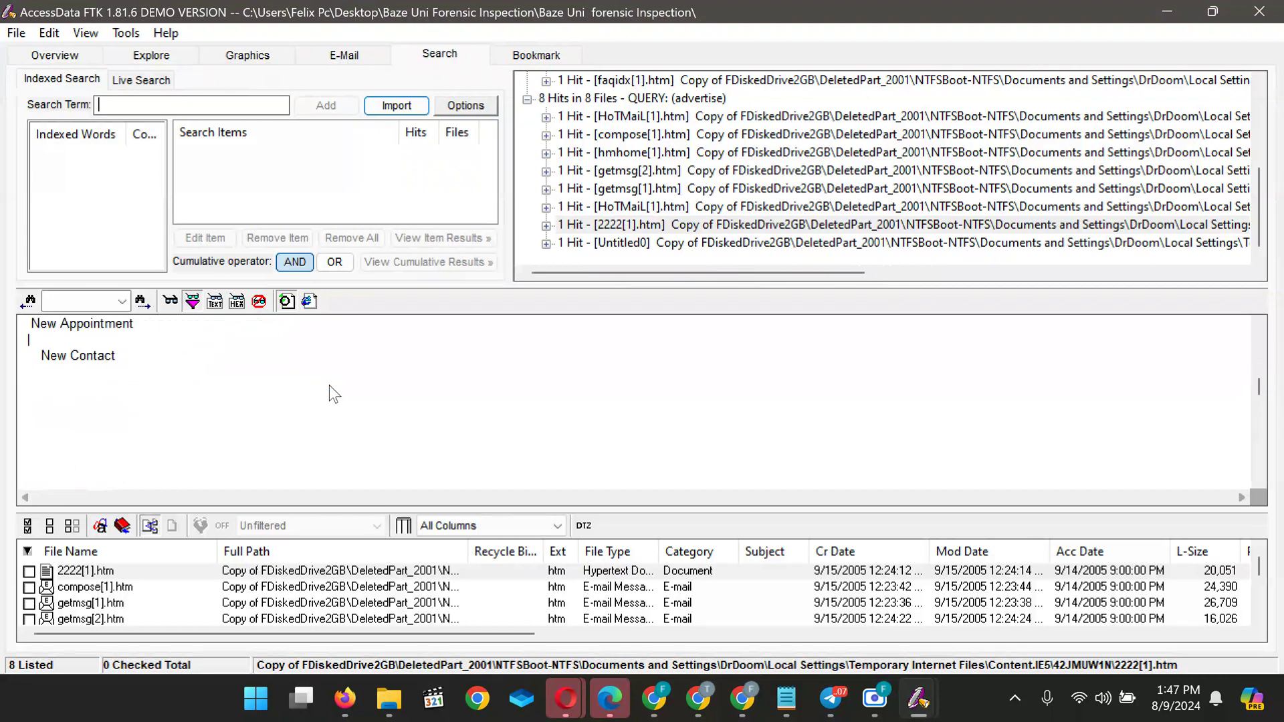
pyautogui.scroll(-5, 329, 385)
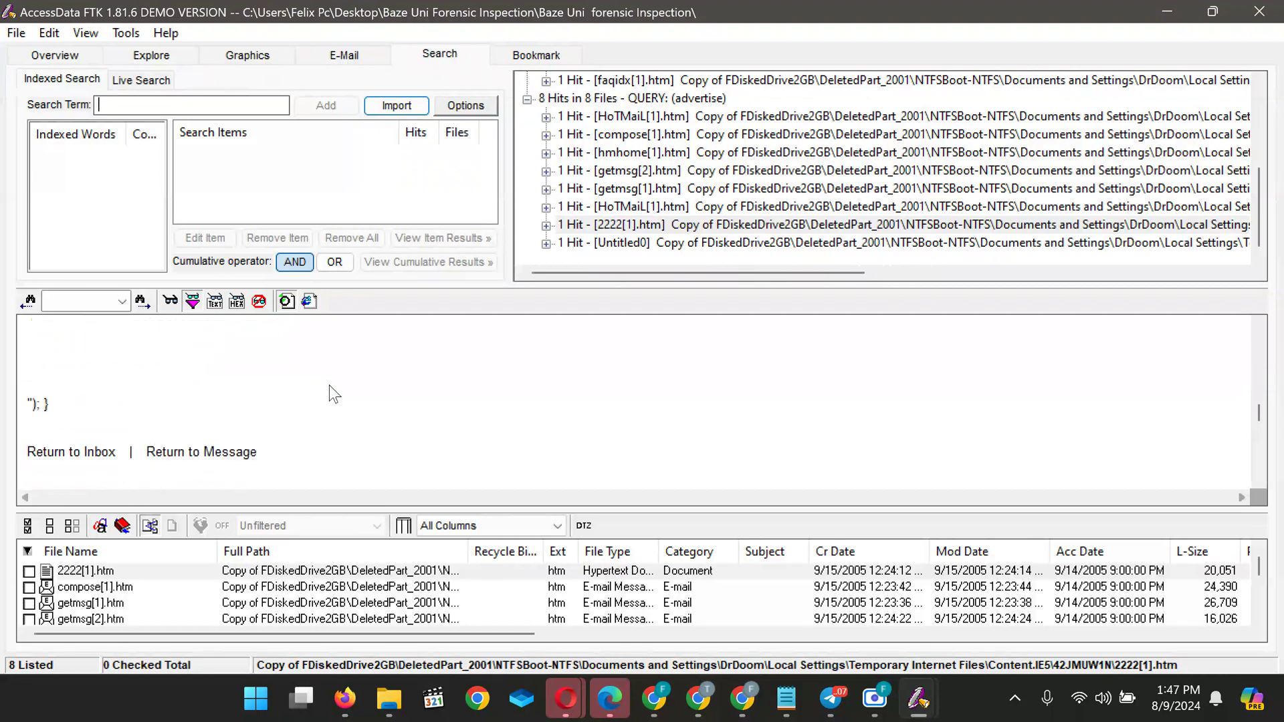
pyautogui.scroll(-3, 329, 385)
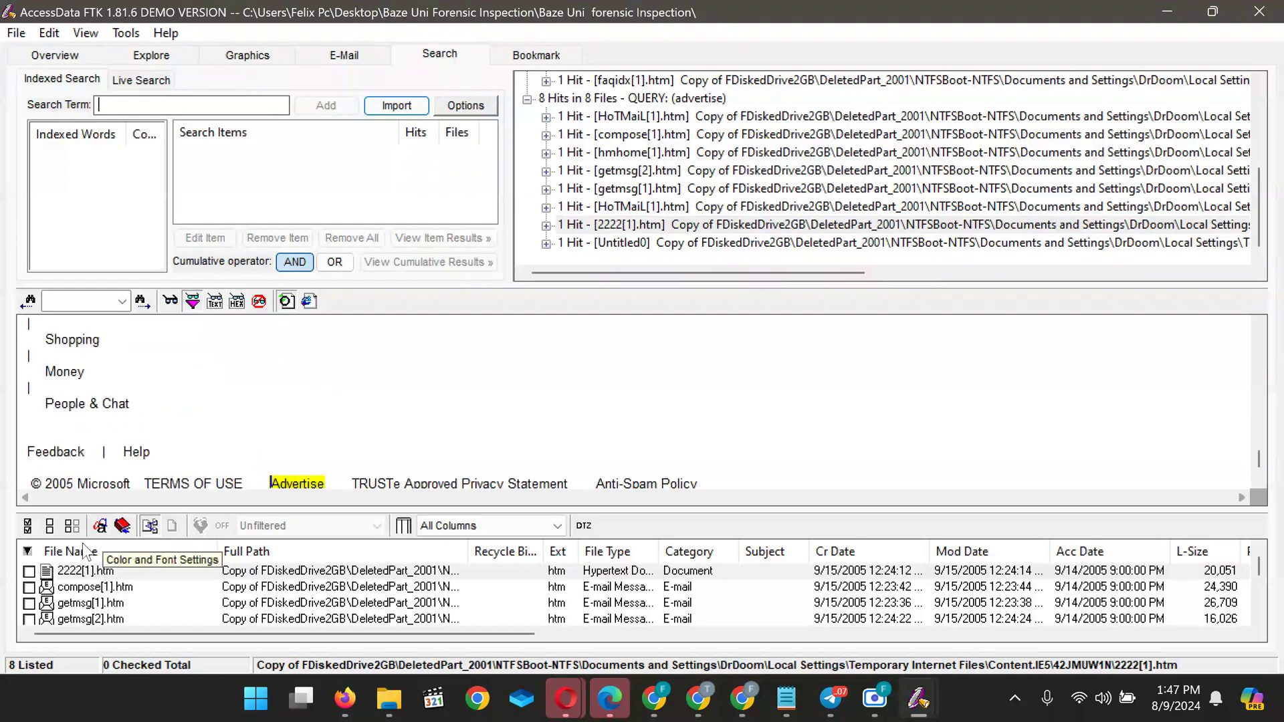
pyautogui.scroll(-3, 357, 415)
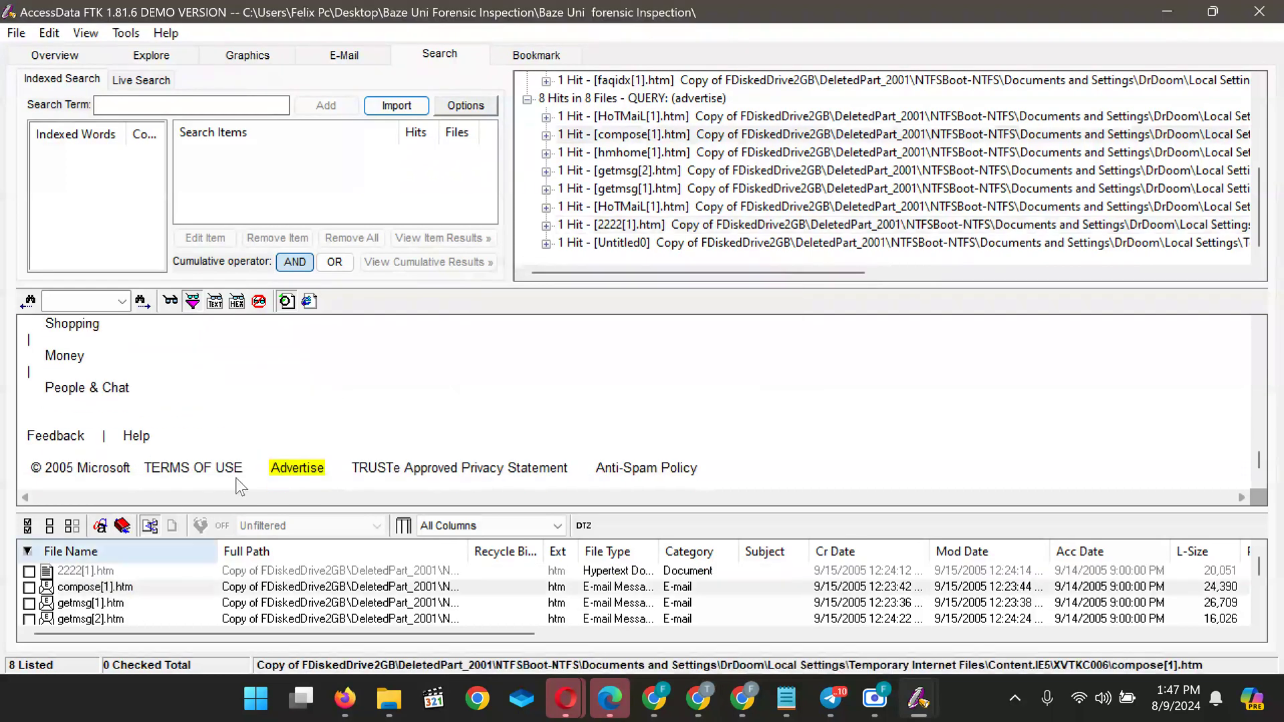
pyautogui.scroll(5, 357, 415)
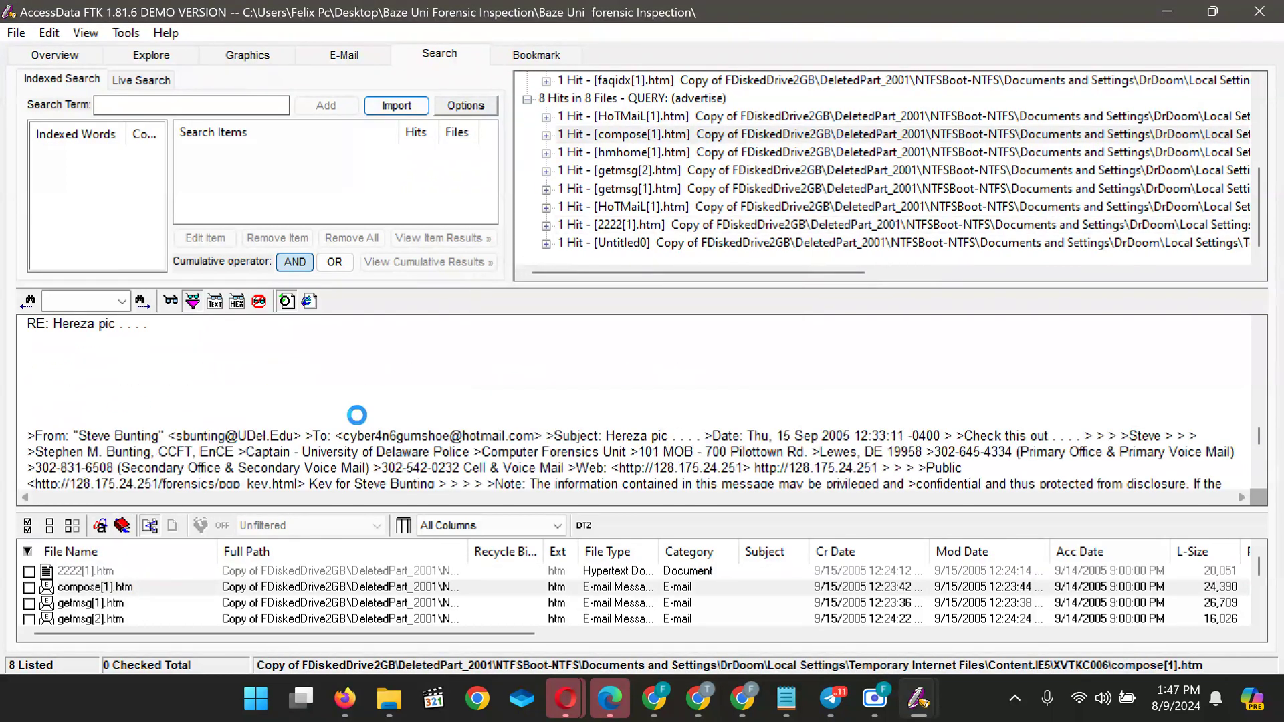
pyautogui.scroll(8, 357, 415)
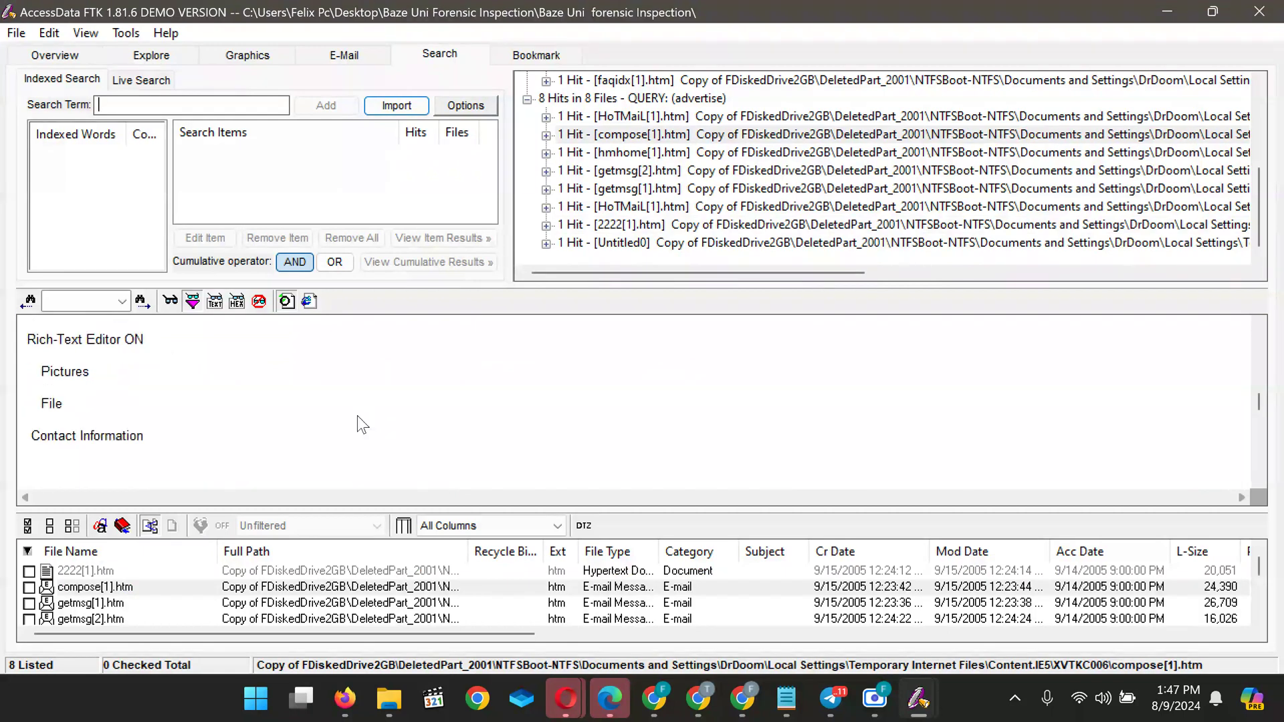
pyautogui.scroll(3, 357, 416)
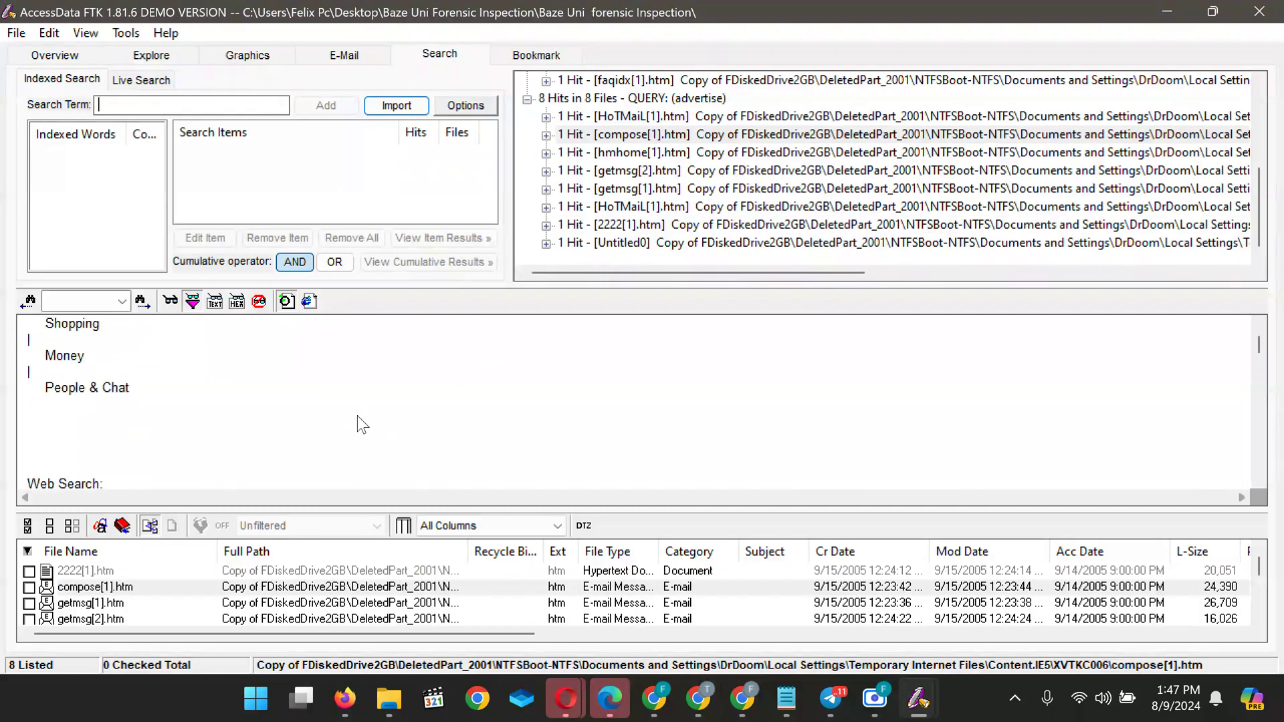
pyautogui.click(162, 547)
pyautogui.scroll(3, 145, 602)
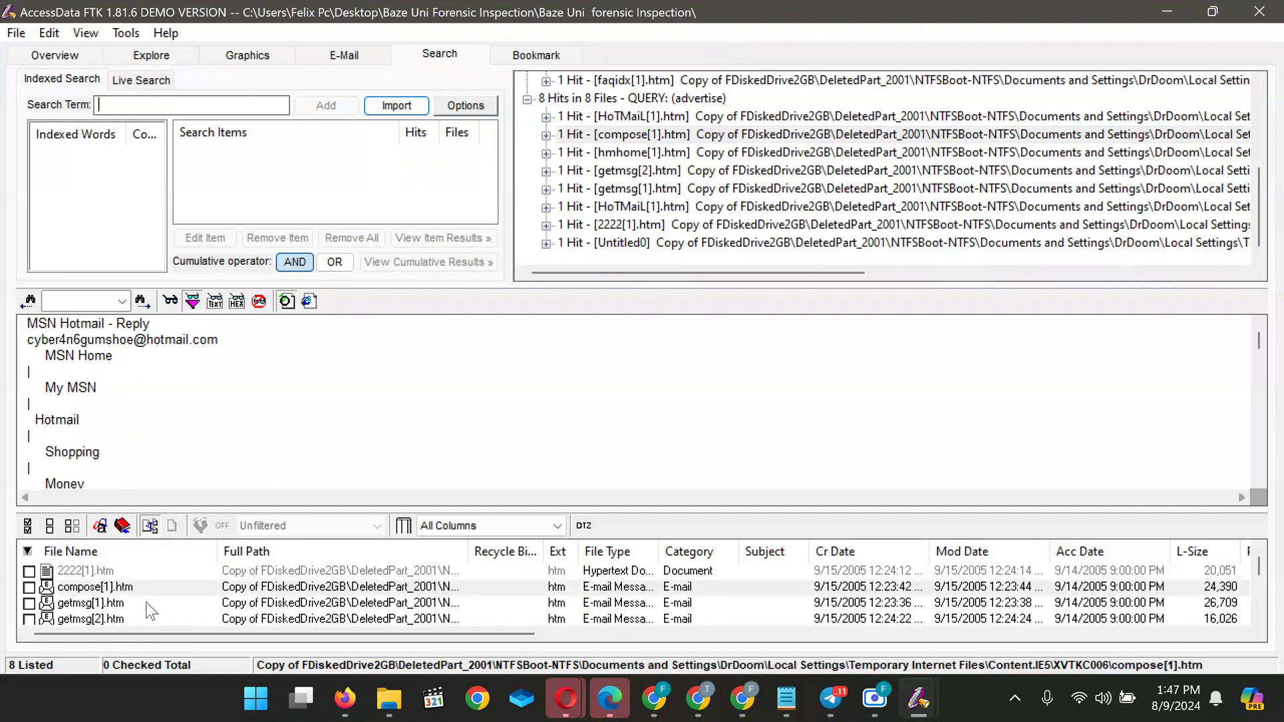
# Check the Advertise hit in getmsg[1].htm
pyautogui.click(93, 603)
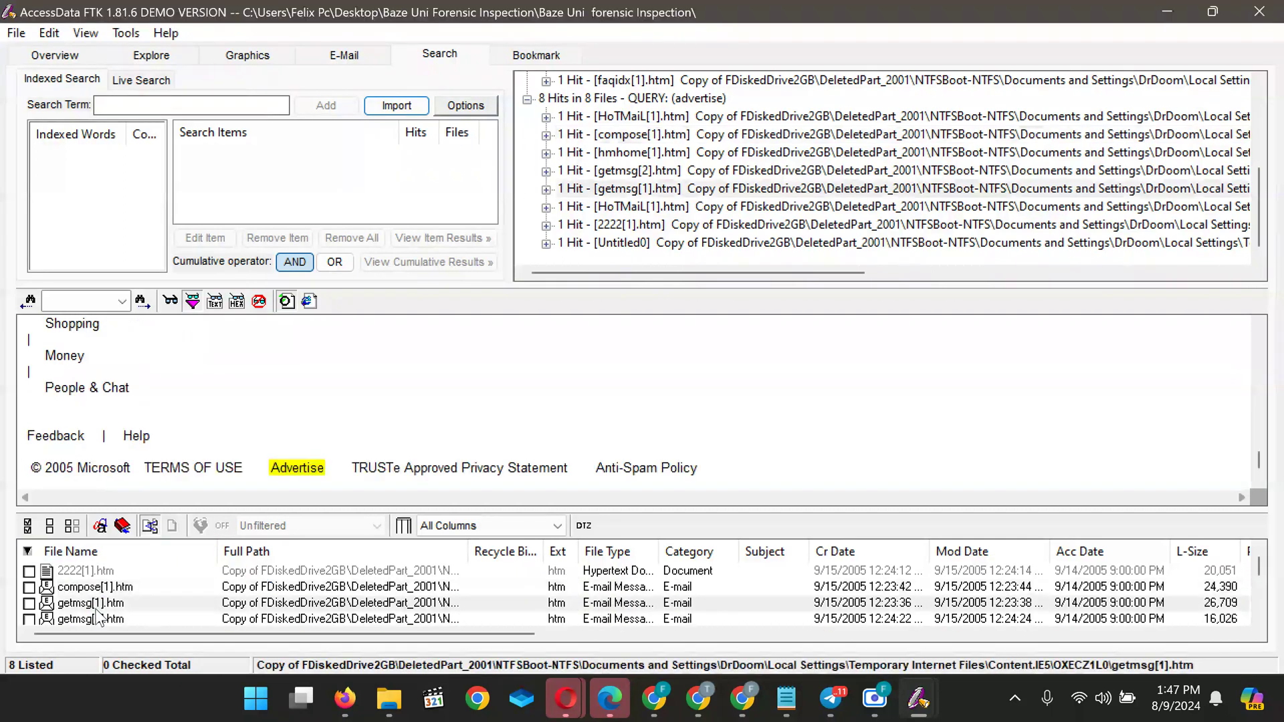
pyautogui.scroll(10, 287, 401)
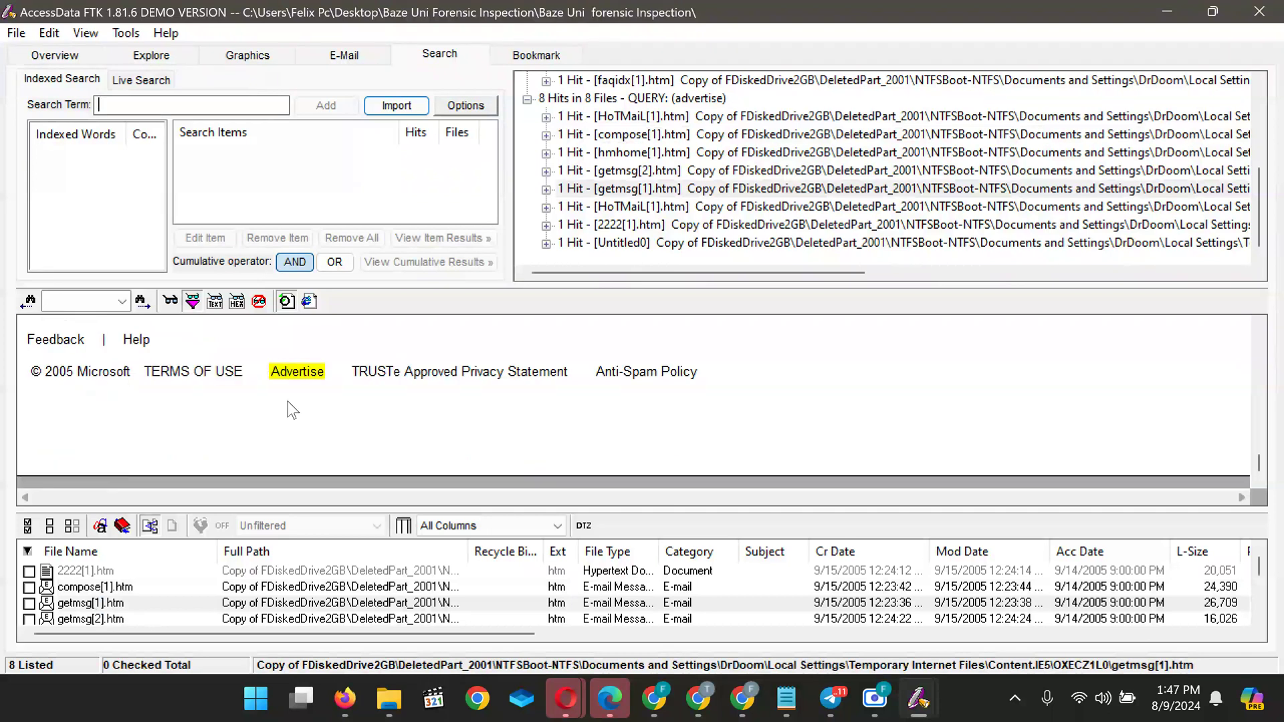
pyautogui.scroll(10, 287, 401)
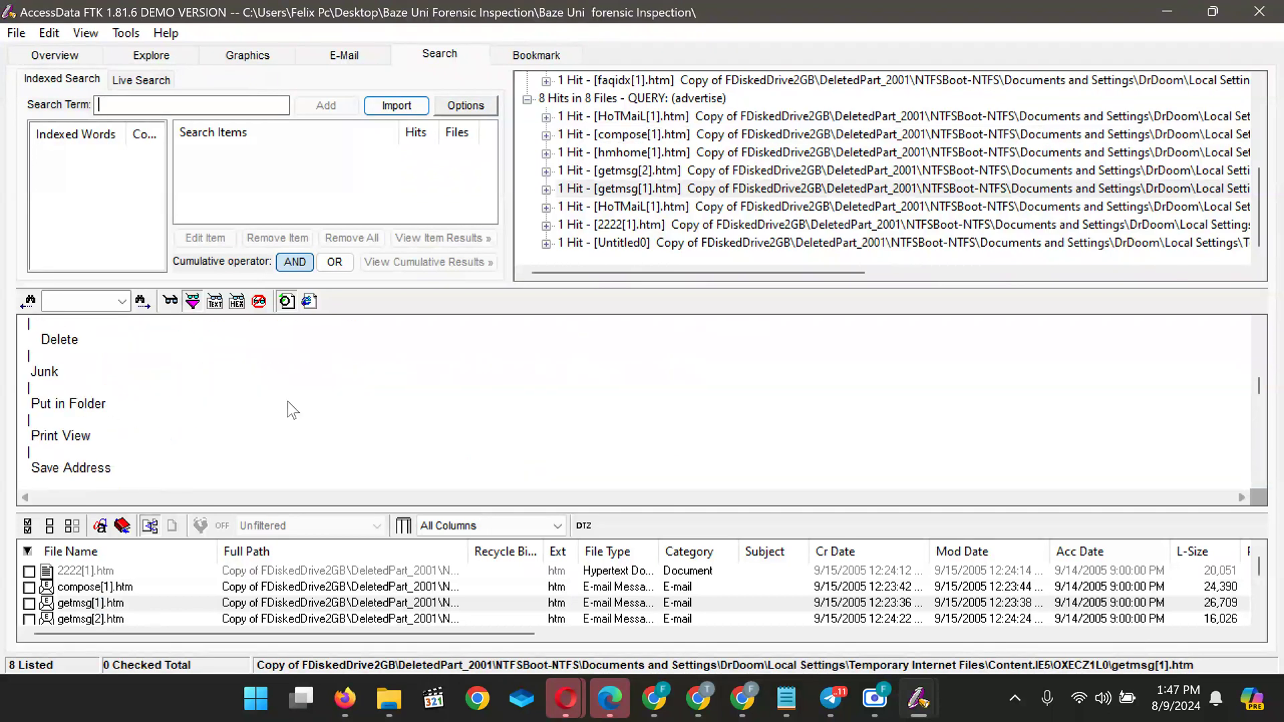
pyautogui.scroll(5, 287, 402)
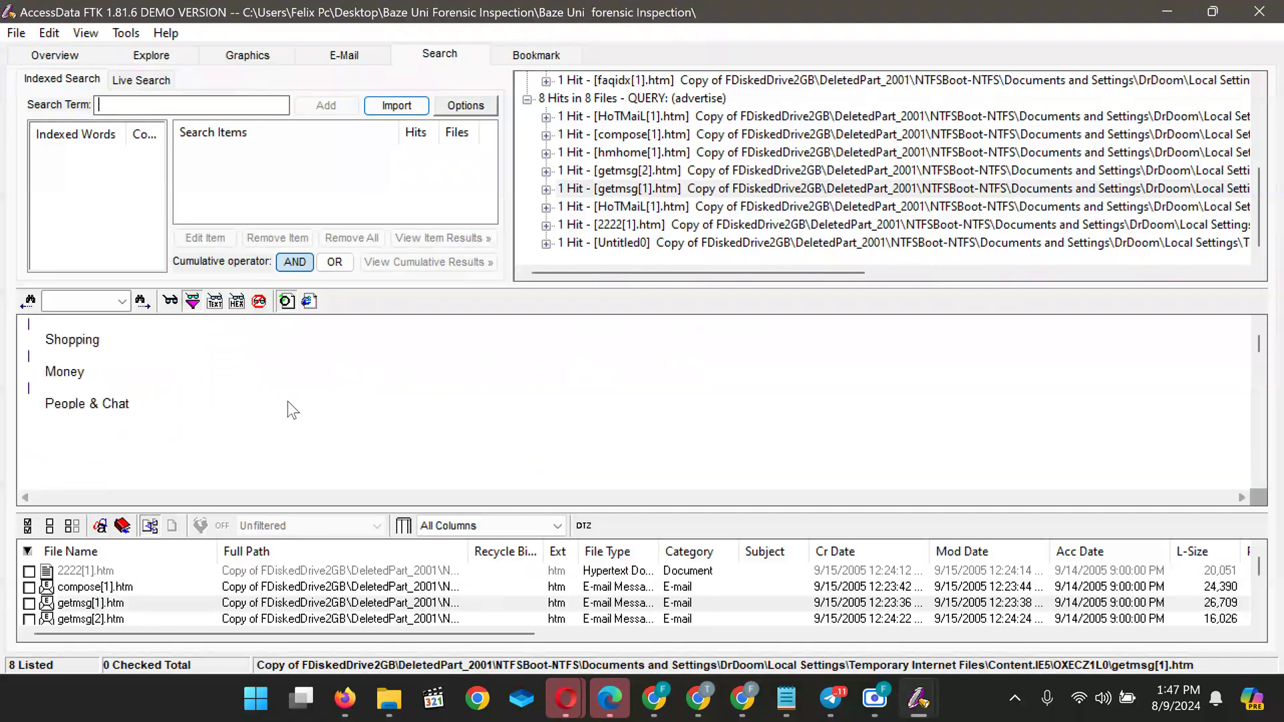
# Check the Advertise hit in getmsg[2].htm, enlarging the file list pane
pyautogui.click(90, 619)
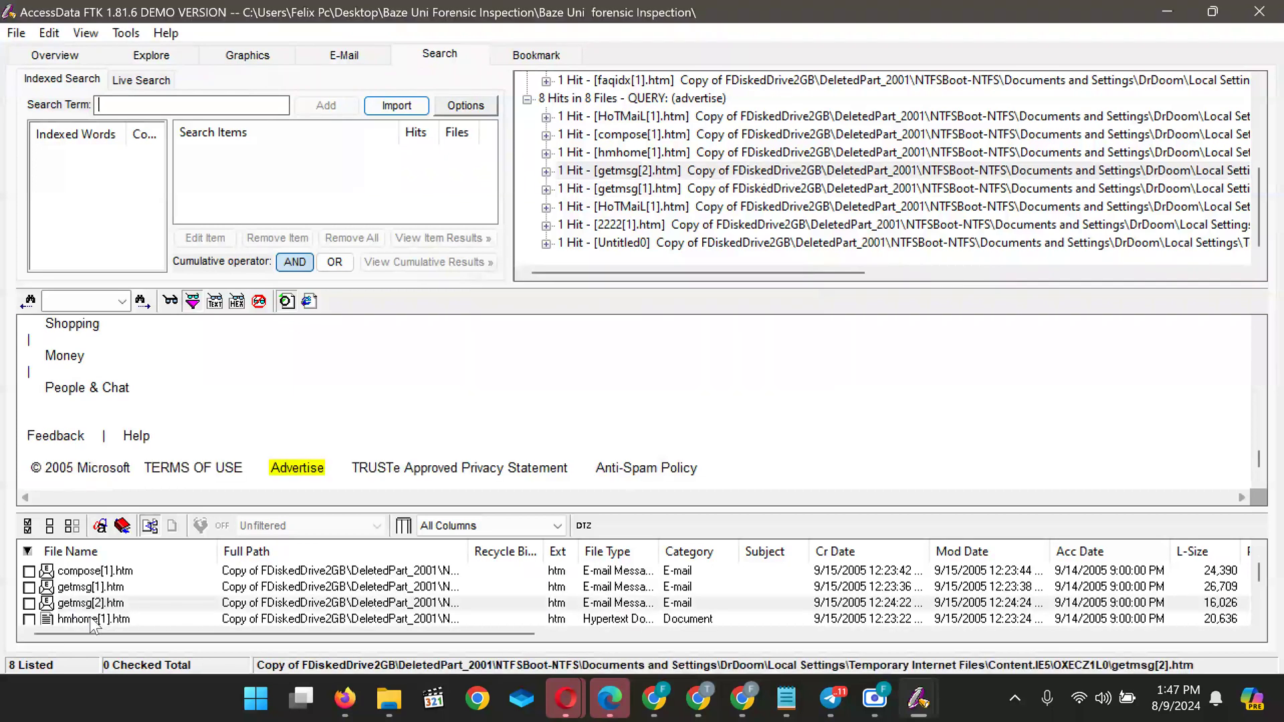
pyautogui.scroll(10, 319, 382)
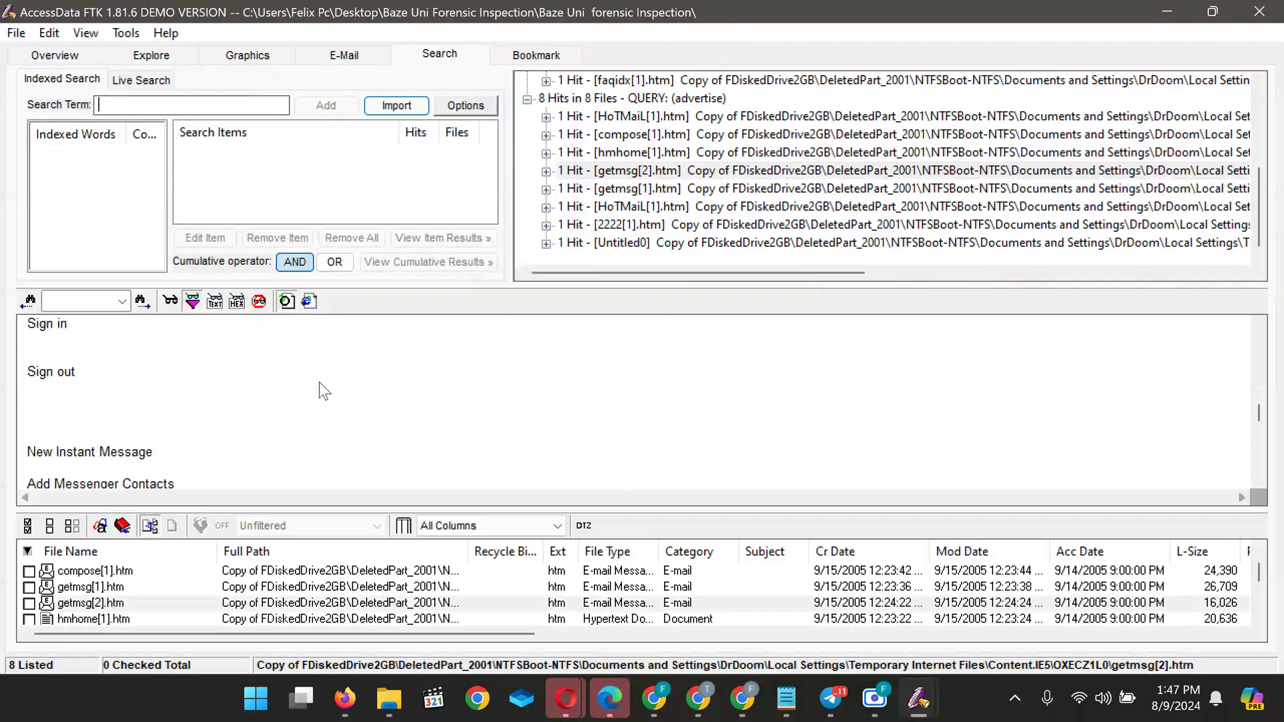
pyautogui.scroll(6, 315, 403)
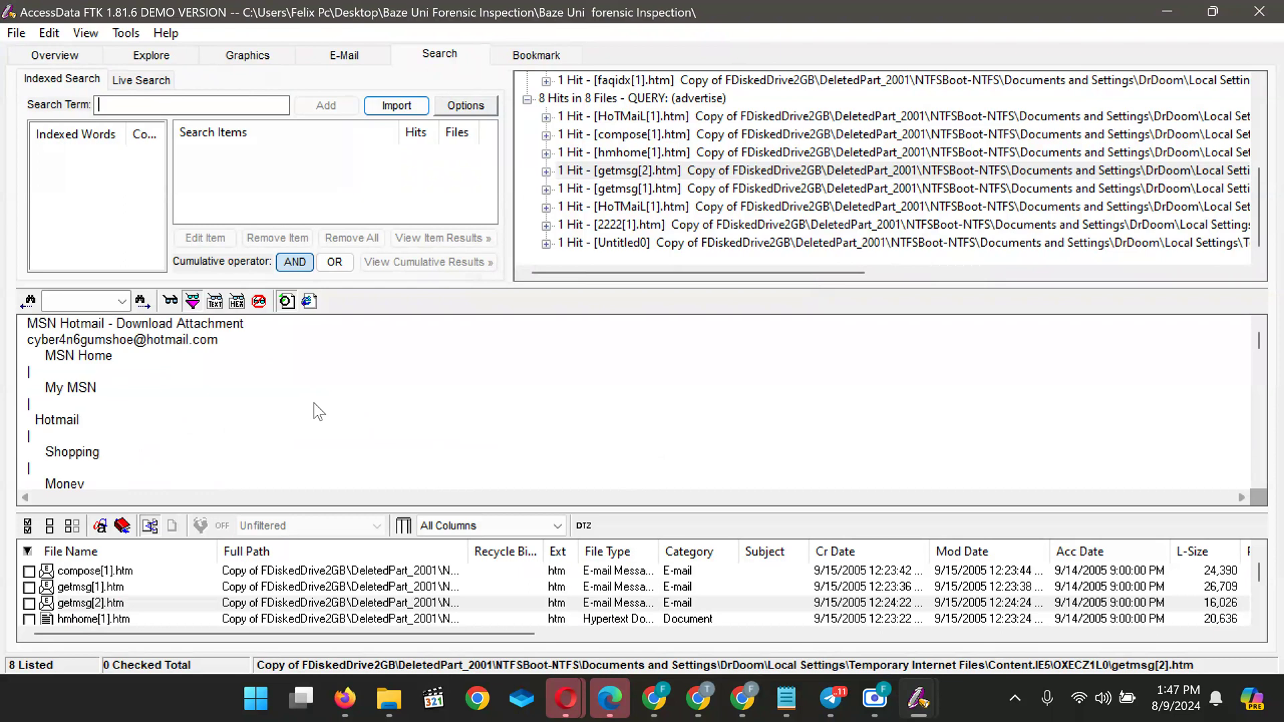
pyautogui.scroll(-6, 315, 403)
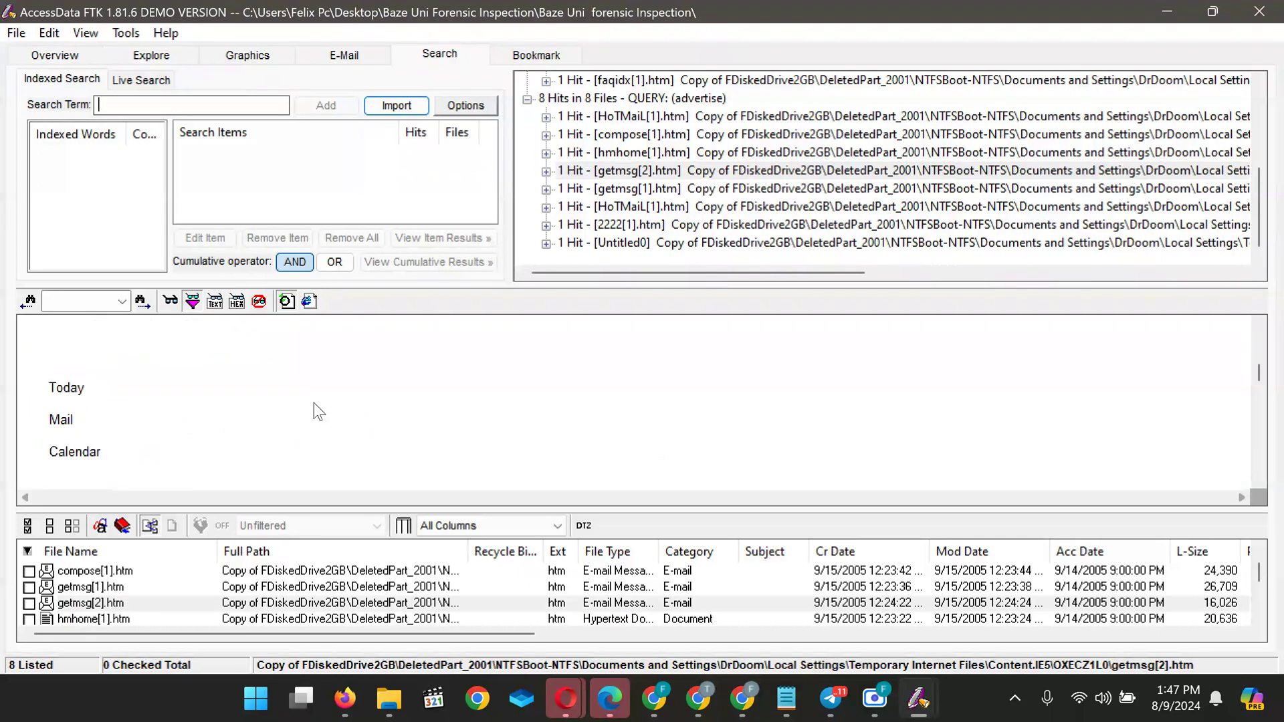
pyautogui.scroll(-8, 314, 403)
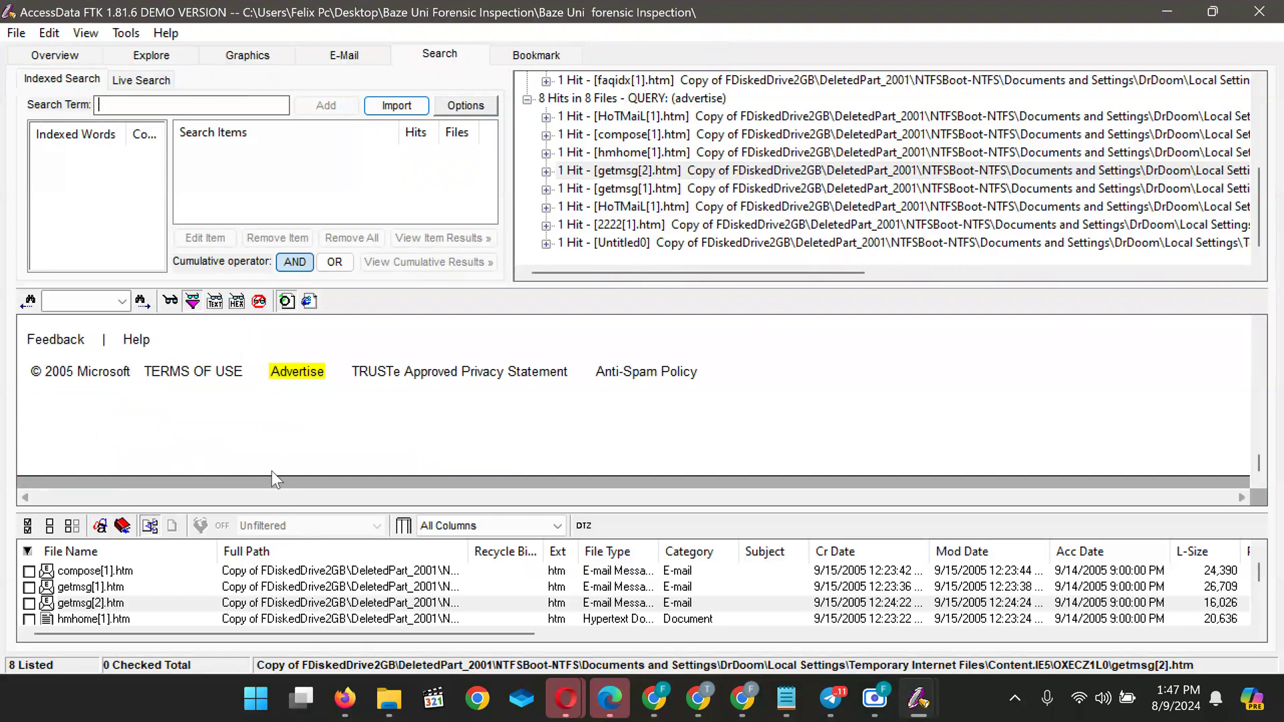
pyautogui.moveTo(269, 510)
pyautogui.mouseDown()
pyautogui.moveTo(273, 472)
pyautogui.moveTo(271, 504)
pyautogui.mouseUp()
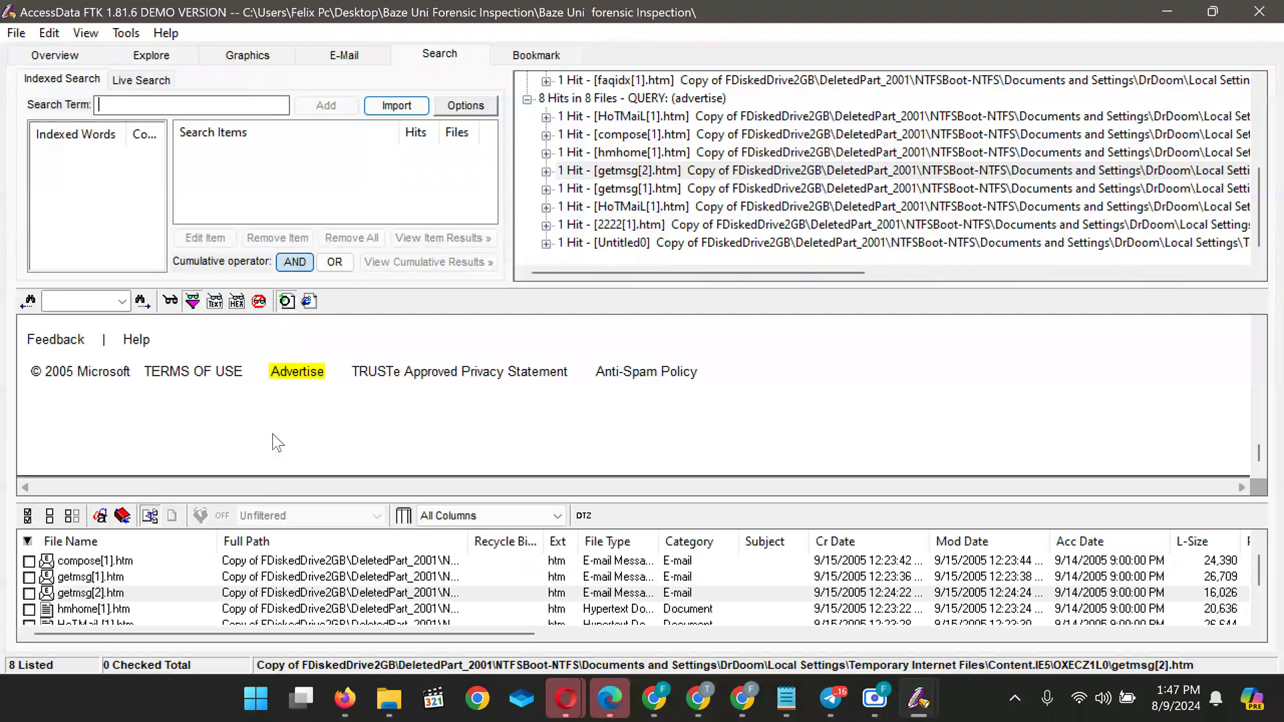
pyautogui.scroll(3, 272, 434)
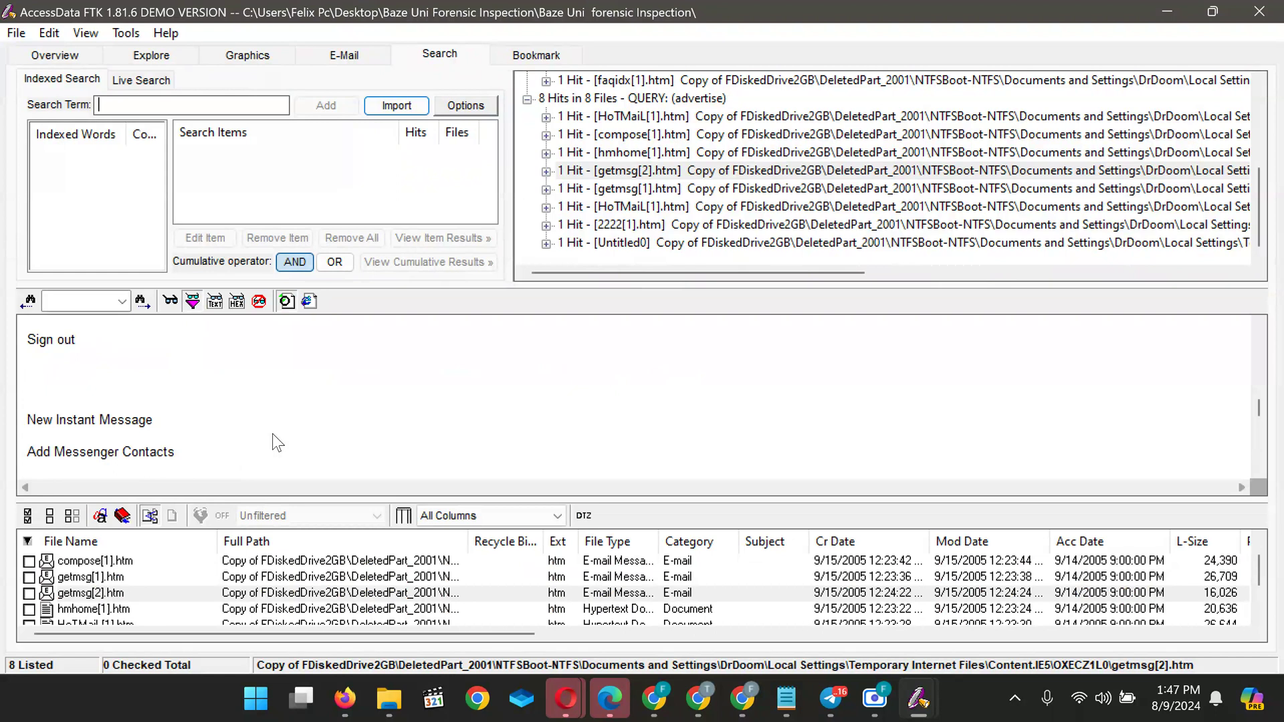
pyautogui.scroll(6, 271, 434)
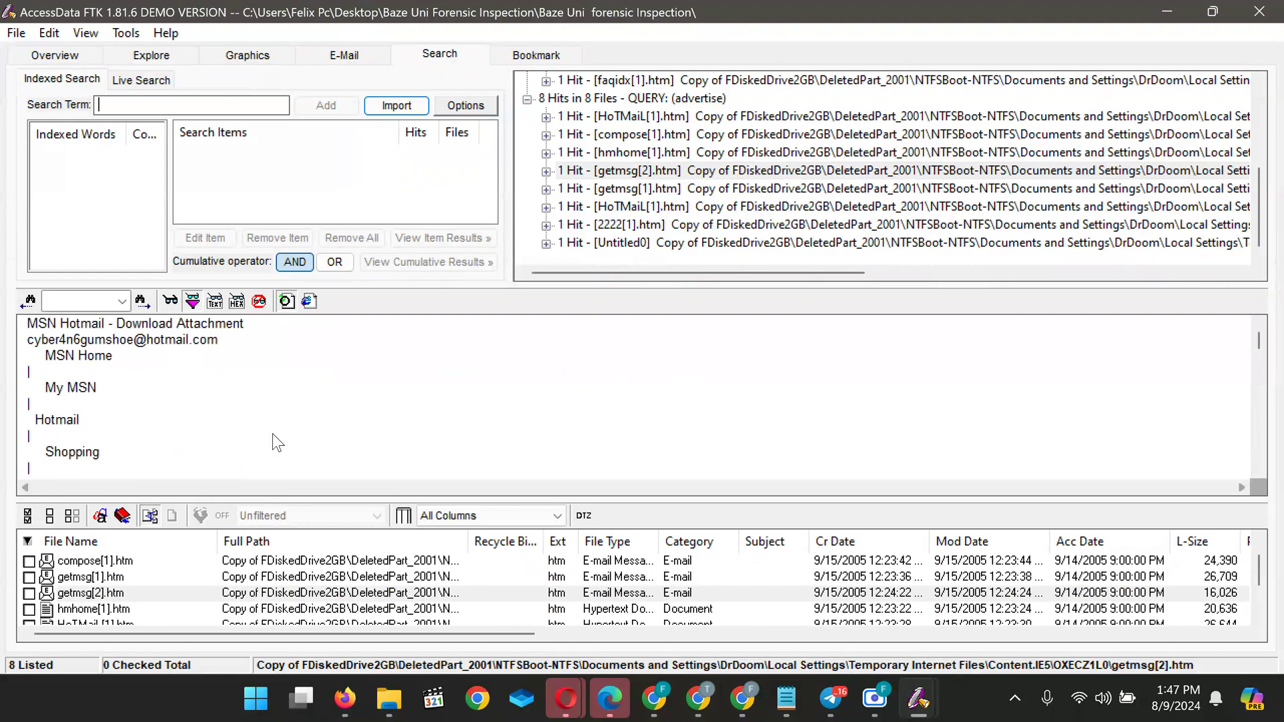
pyautogui.scroll(-3, 272, 433)
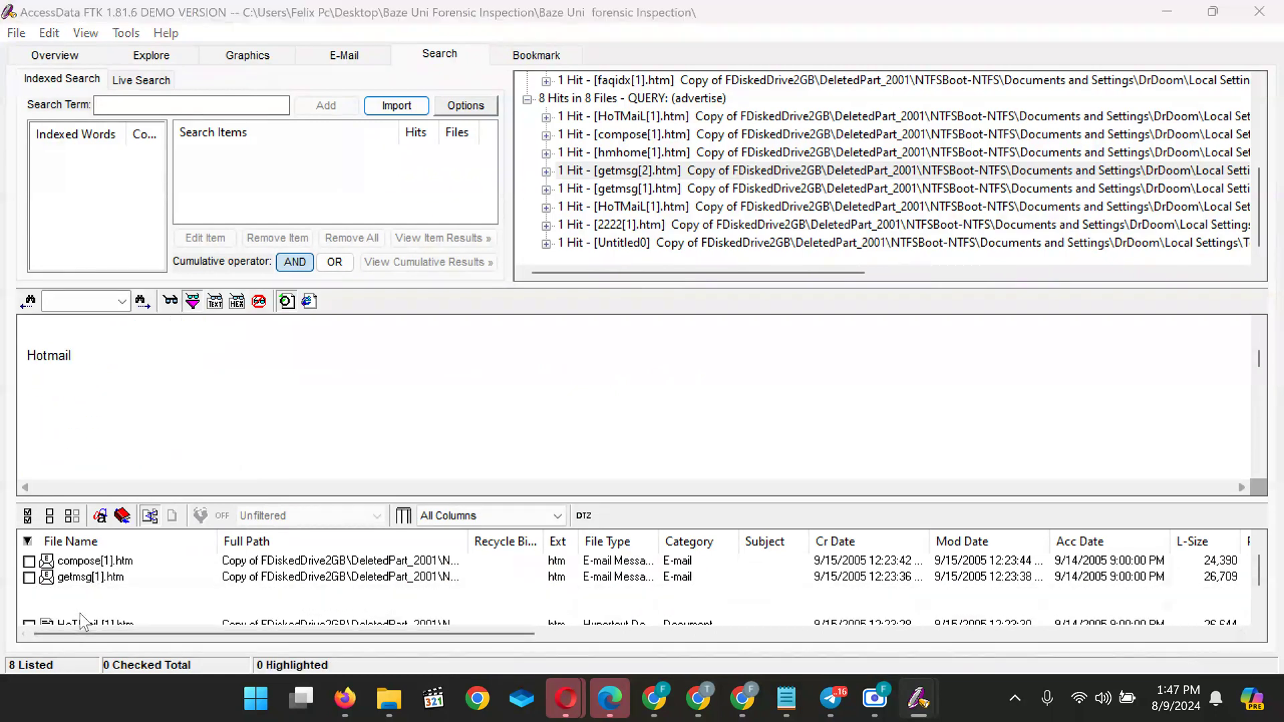
# Preview hmhome[1].htm, the Hotmail Today page, up to its top
pyautogui.click(79, 612)
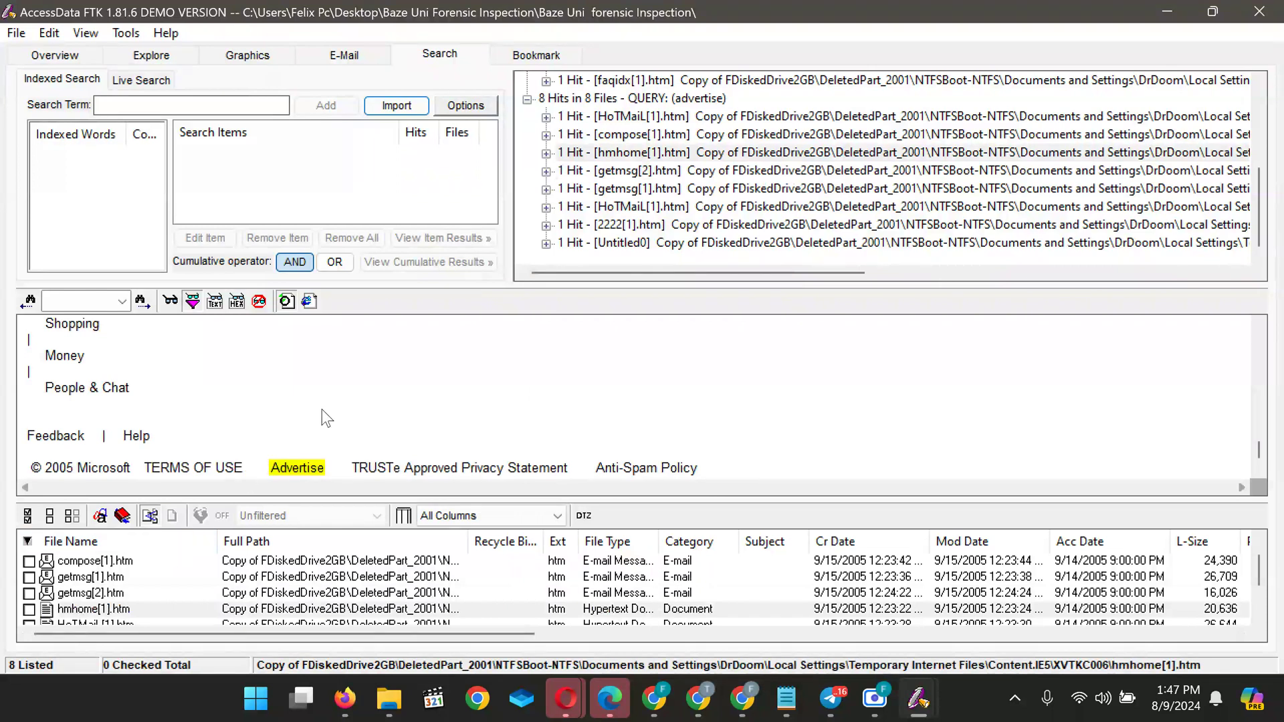
pyautogui.scroll(10, 322, 409)
pyautogui.scroll(6, 322, 411)
pyautogui.scroll(5, 323, 410)
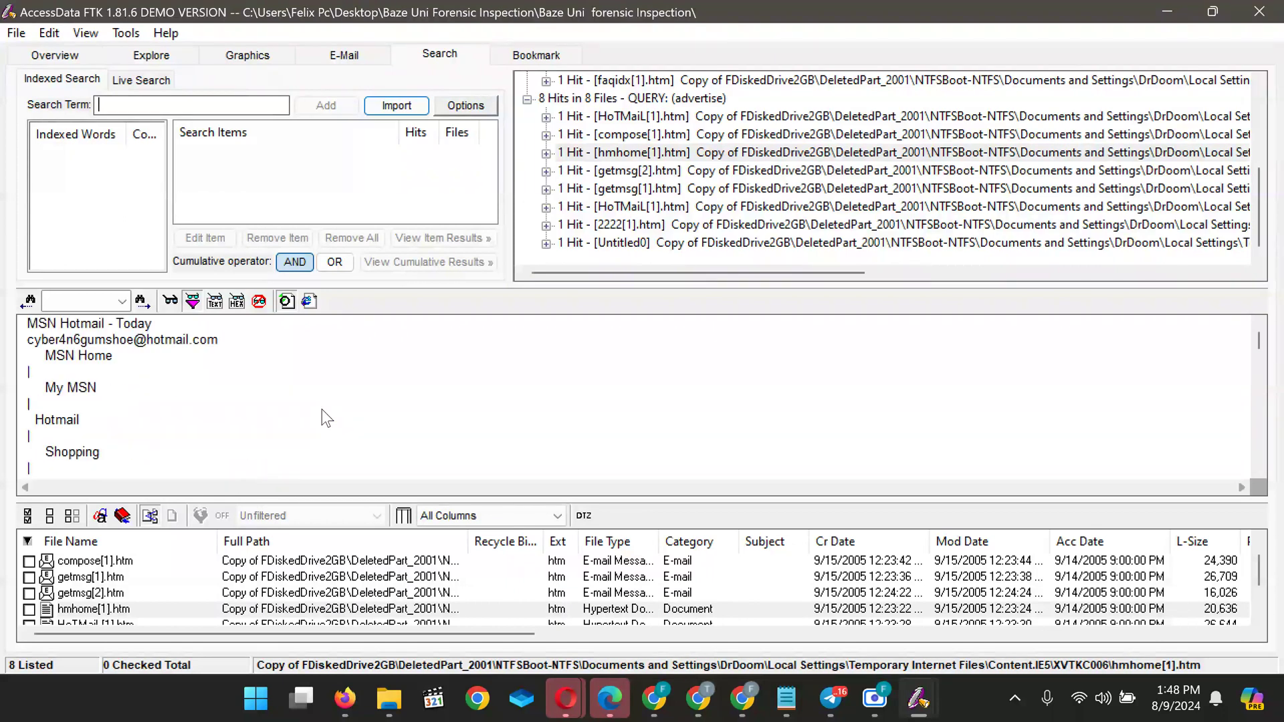
# Read the first HoTMaiL[1].htm page, then open the second HoTMaiL[1].htm hit from the 42JMUW1N cache
pyautogui.click(116, 622)
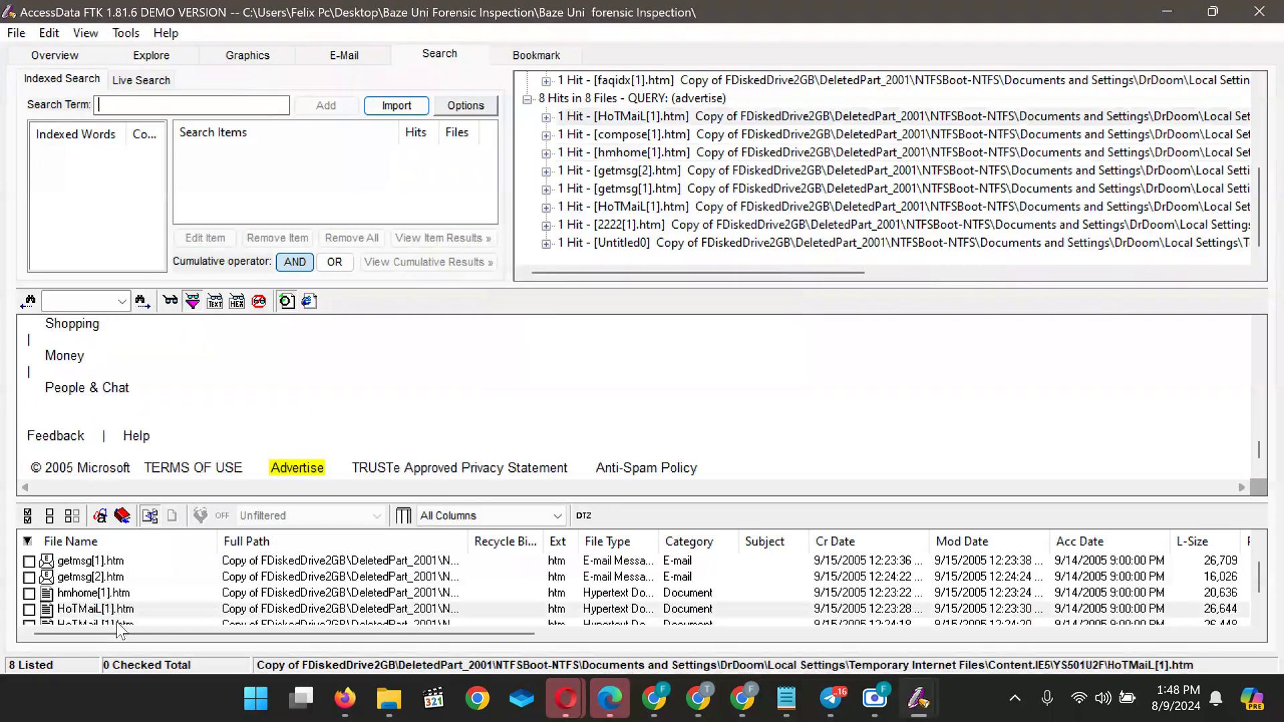
pyautogui.scroll(8, 183, 402)
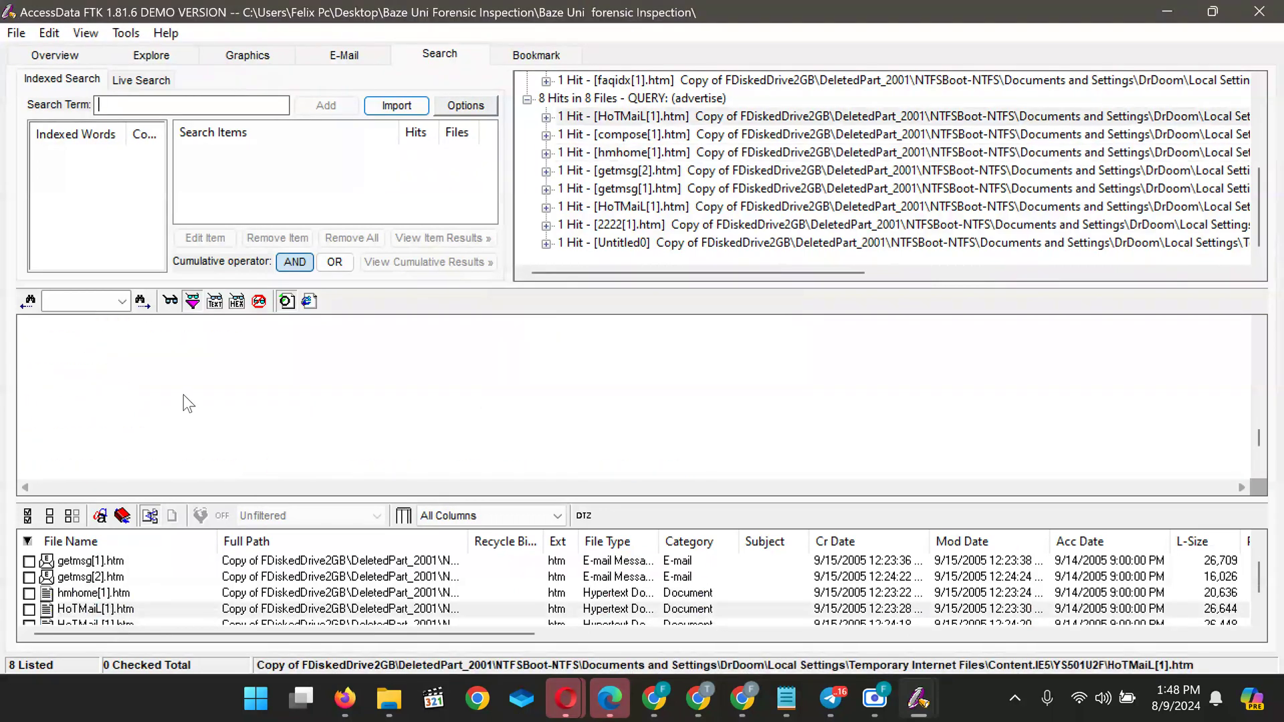
pyautogui.scroll(3, 188, 403)
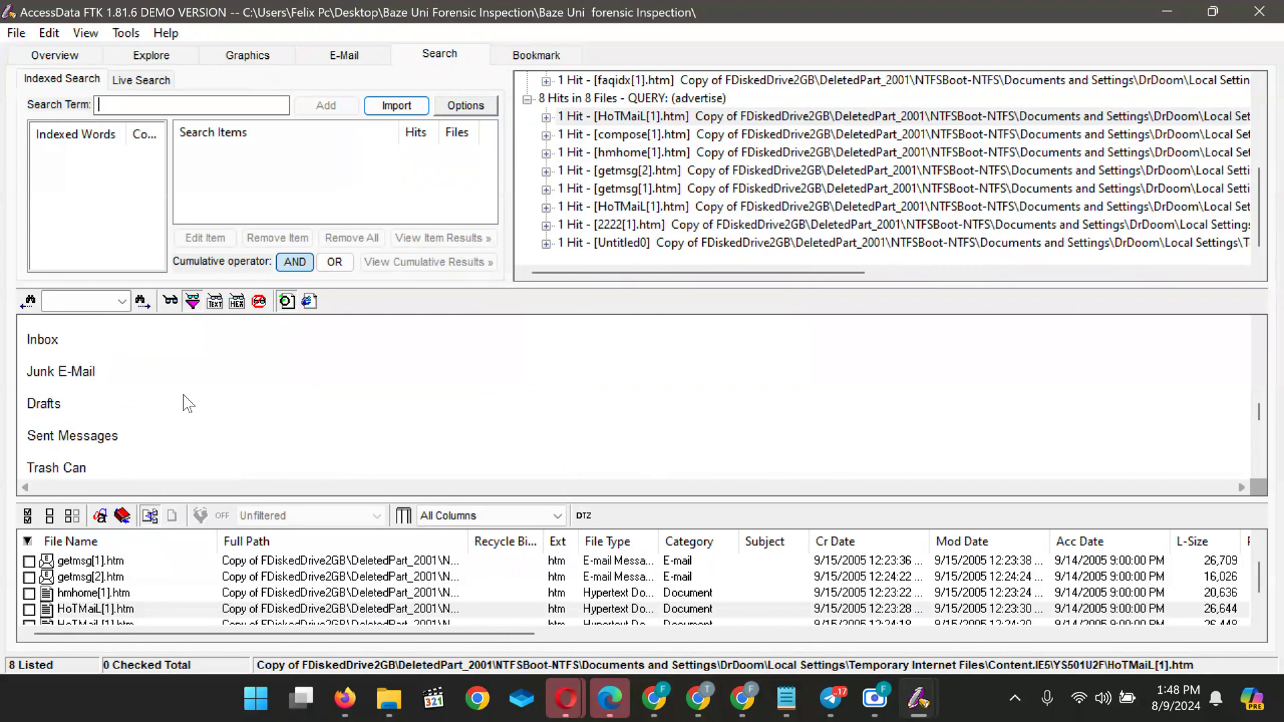
pyautogui.rightClick(158, 338)
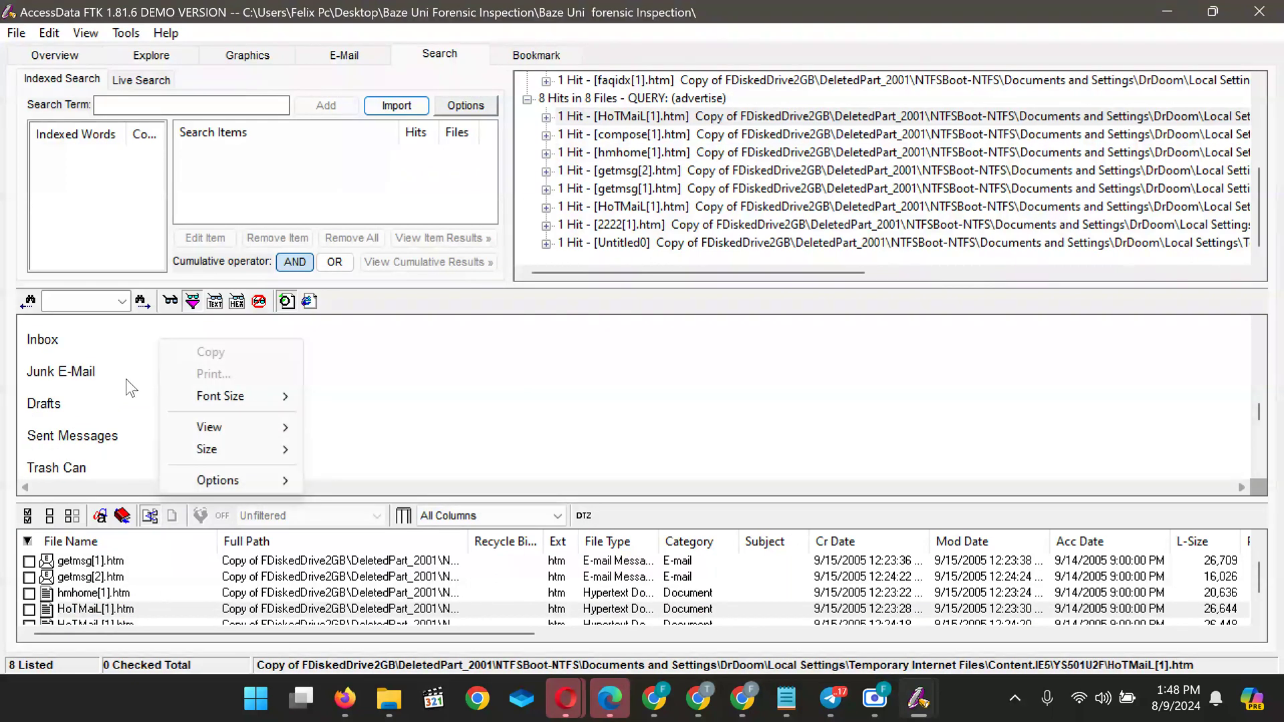
pyautogui.scroll(9, 131, 388)
pyautogui.scroll(6, 131, 388)
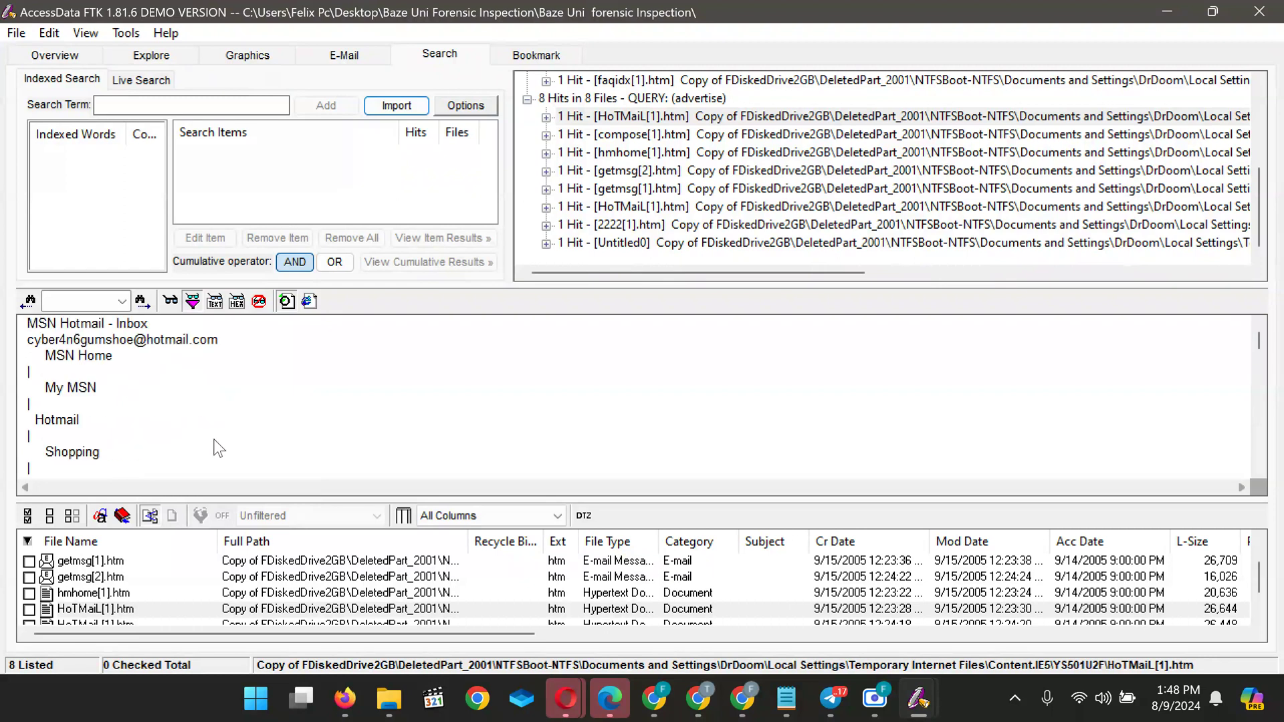
pyautogui.scroll(-10, 220, 448)
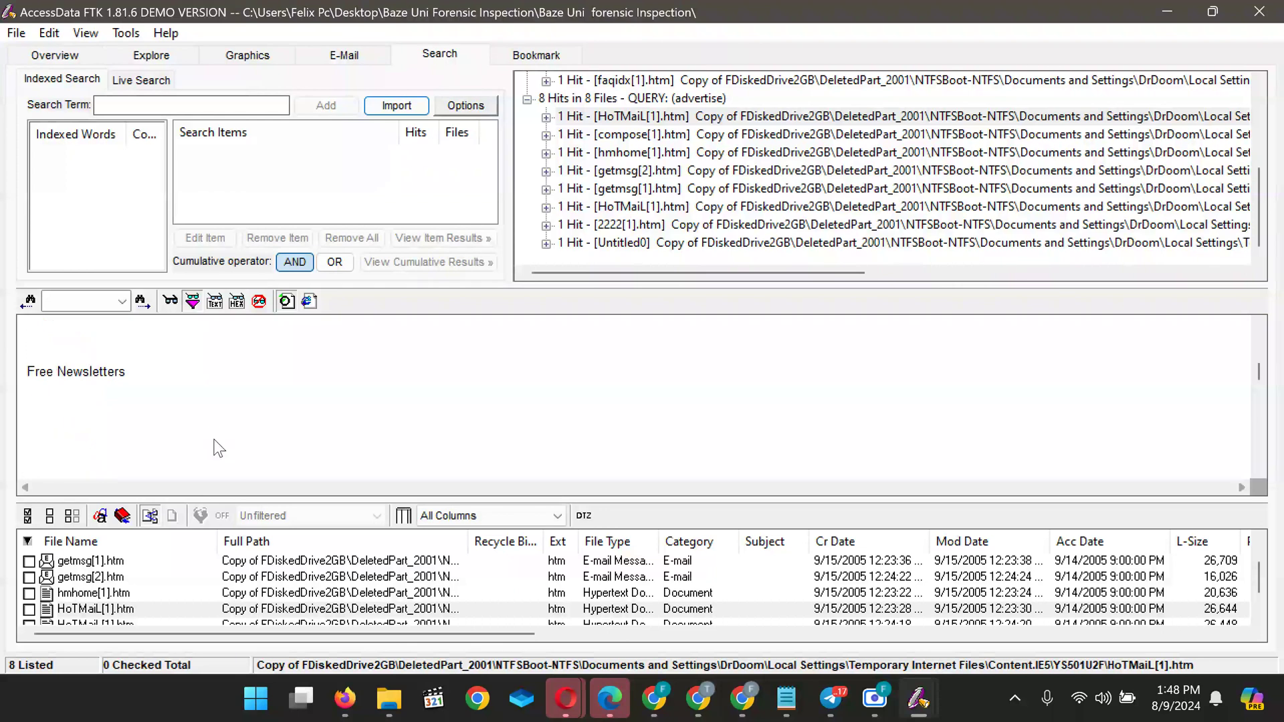
pyautogui.scroll(-15, 219, 448)
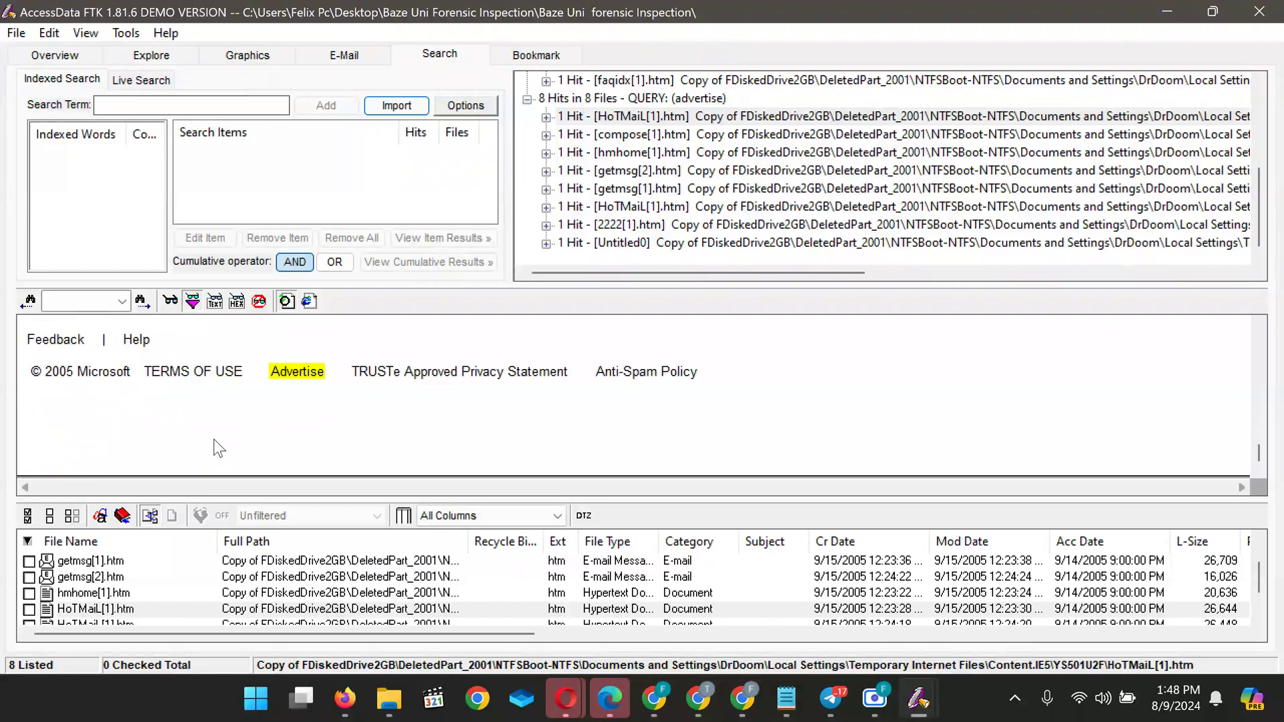
pyautogui.click(118, 620)
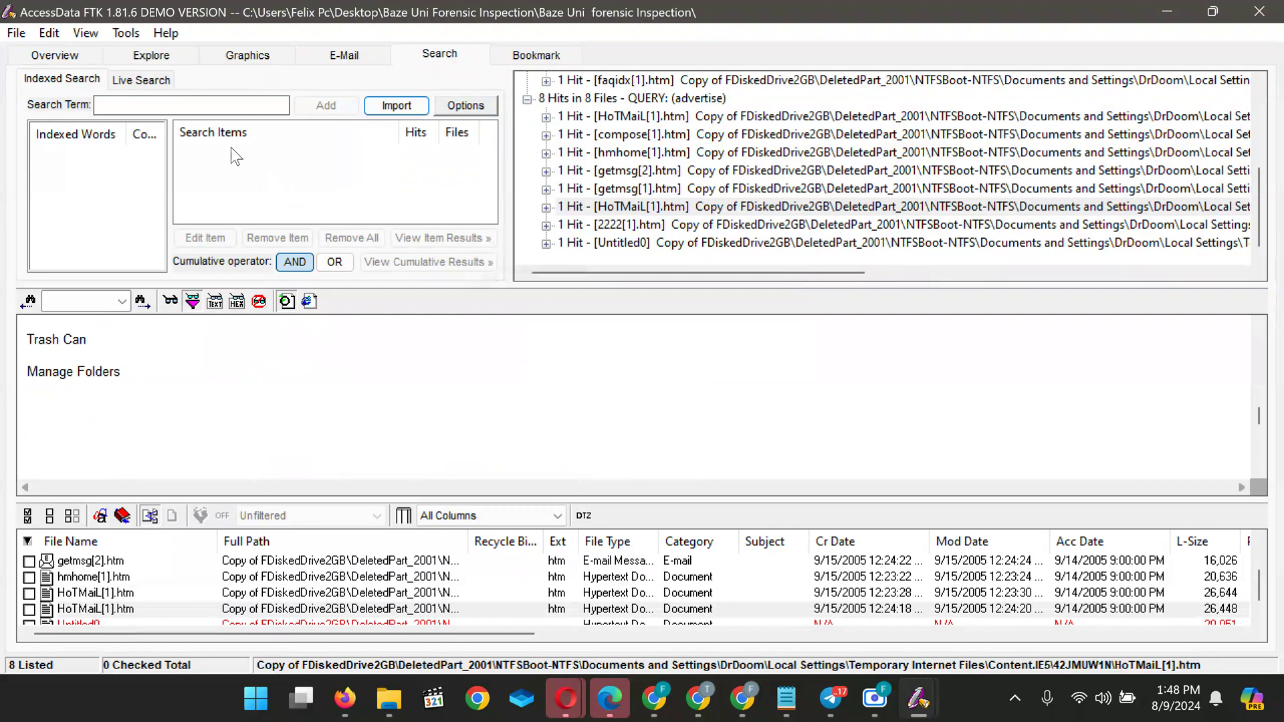
# Paste the VONAGE Advert phrase as the search term and shorten it to Advert
pyautogui.click(205, 97)
pyautogui.write('The VONAGE Advert')
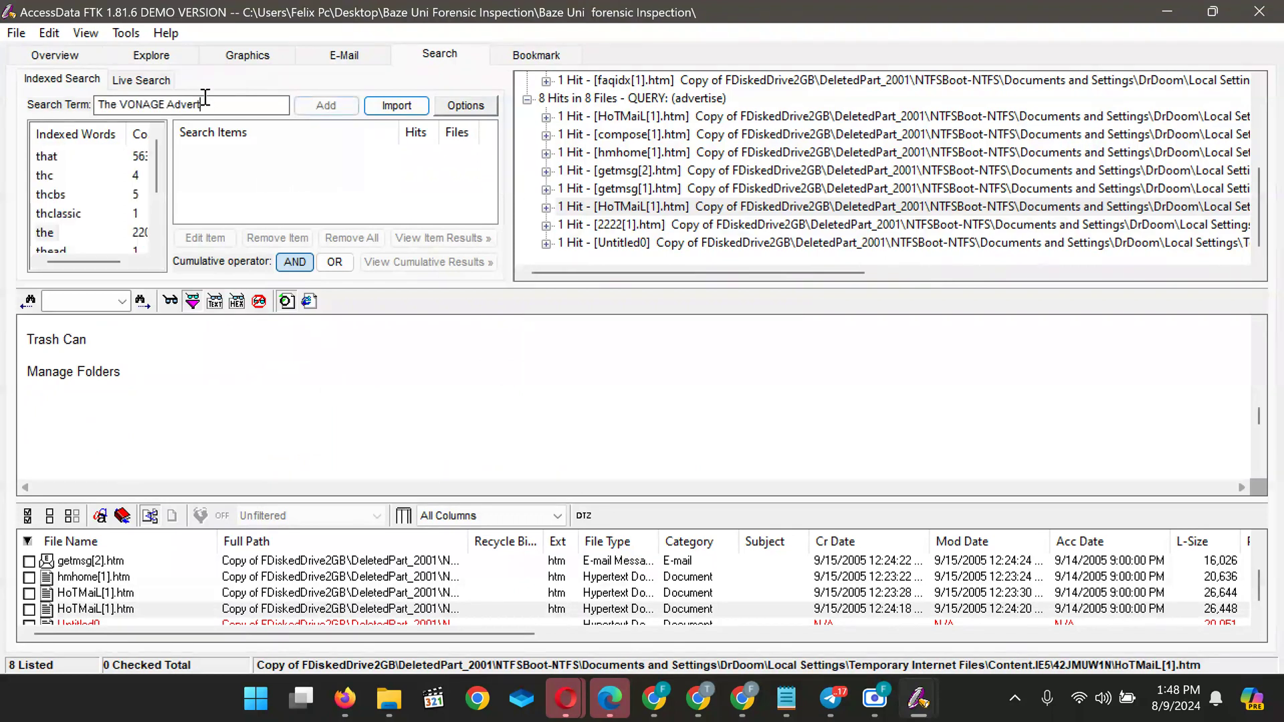
pyautogui.press('BackSpace')
pyautogui.press('BackSpace')
pyautogui.press('BackSpace')
pyautogui.press('BackSpace')
pyautogui.press('BackSpace')
pyautogui.press('BackSpace')
pyautogui.press('BackSpace')
pyautogui.press('BackSpace')
pyautogui.press('BackSpace')
pyautogui.press('BackSpace')
pyautogui.press('BackSpace')
pyautogui.press('BackSpace')
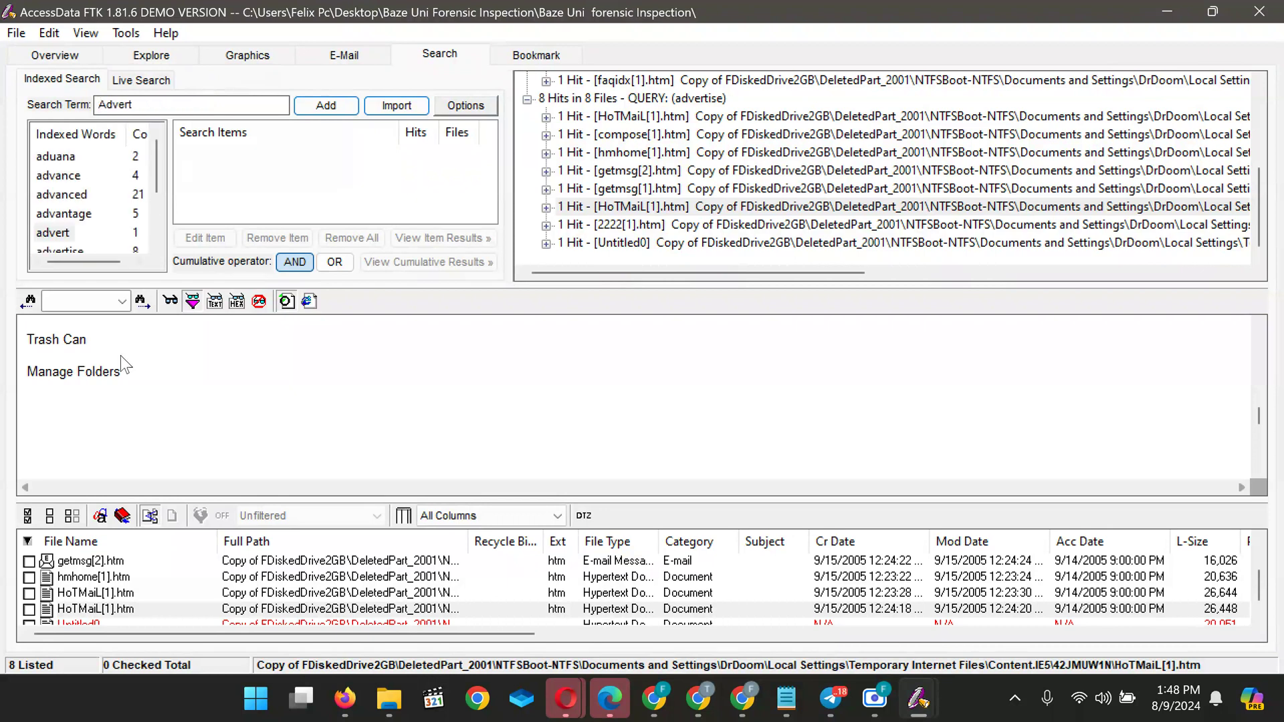
# Preview the Untitled0 hit, a Hotmail Sent Message Confirmation, scrolled to the top
pyautogui.scroll(-1, 111, 607)
pyautogui.click(111, 607)
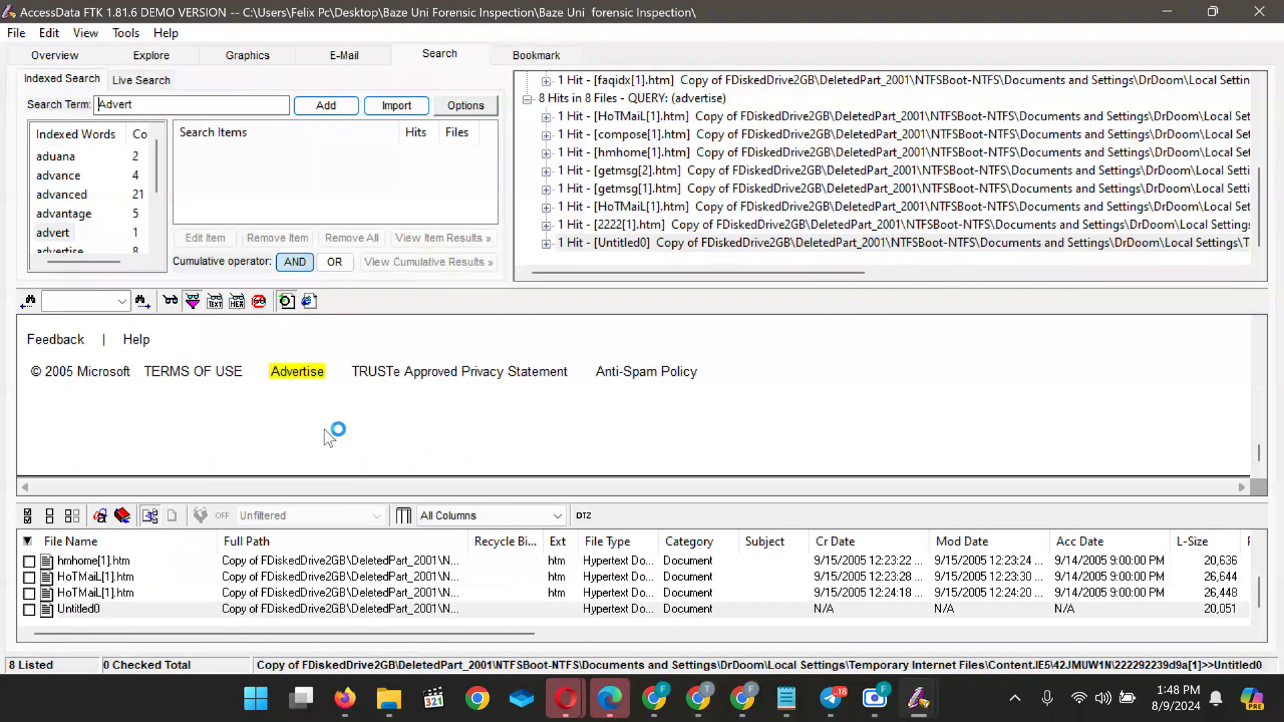
pyautogui.scroll(5, 329, 438)
pyautogui.scroll(4, 329, 438)
pyautogui.scroll(3, 329, 438)
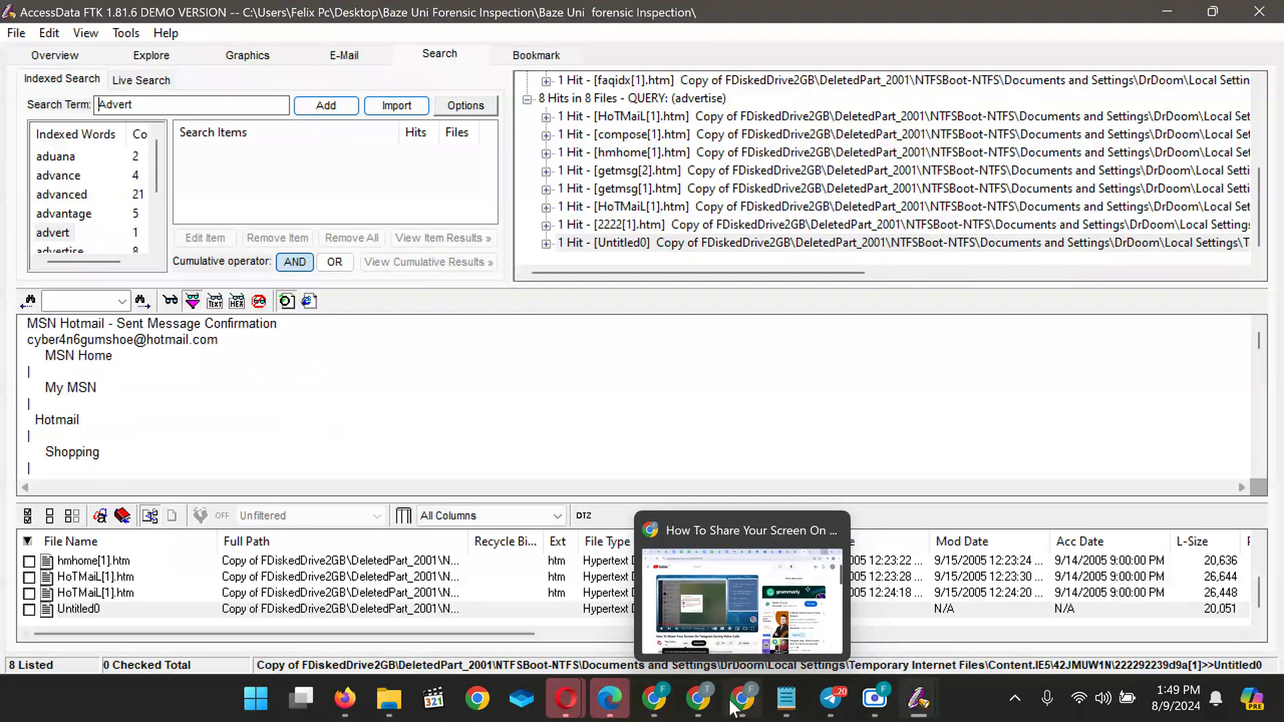
pyautogui.moveTo(698, 699)
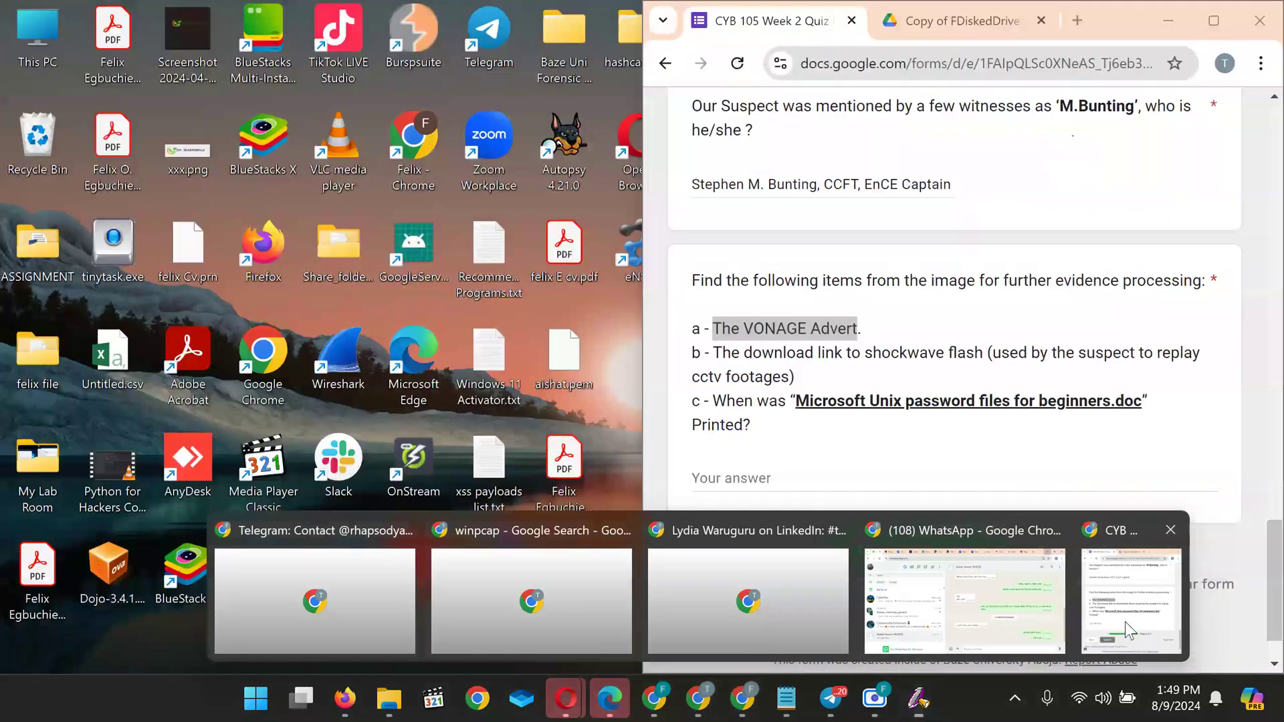
# Bring the CYB 105 Week 2 Quiz forward and enter 'A- X' as the evidence-items answer
pyautogui.click(1125, 622)
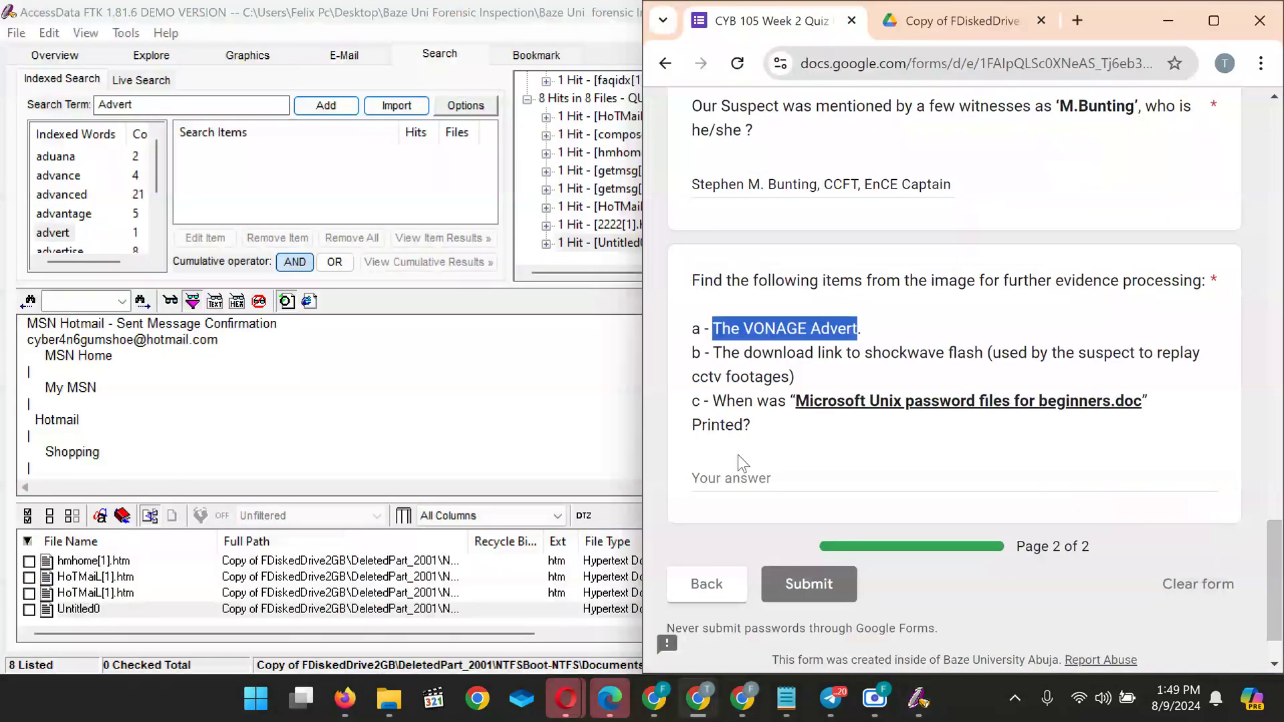
pyautogui.click(724, 477)
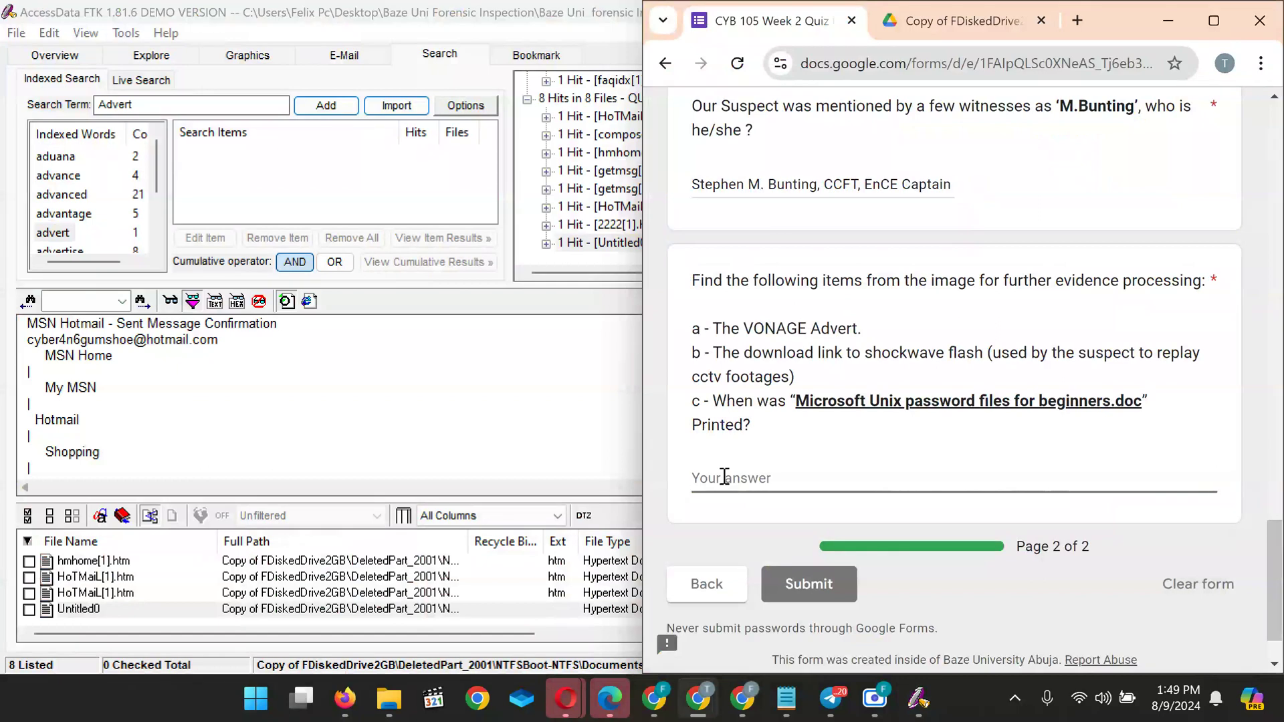
pyautogui.write('A- X')
pyautogui.moveTo(874, 698)
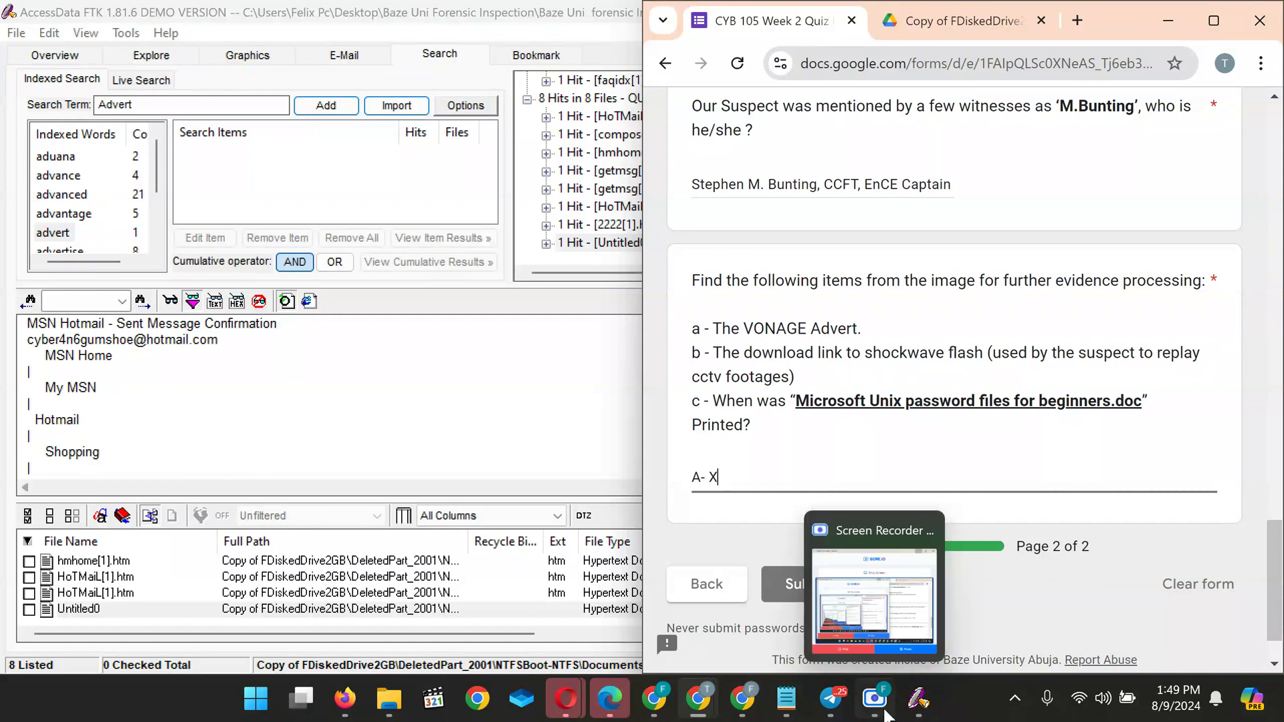
pyautogui.moveTo(868, 603)
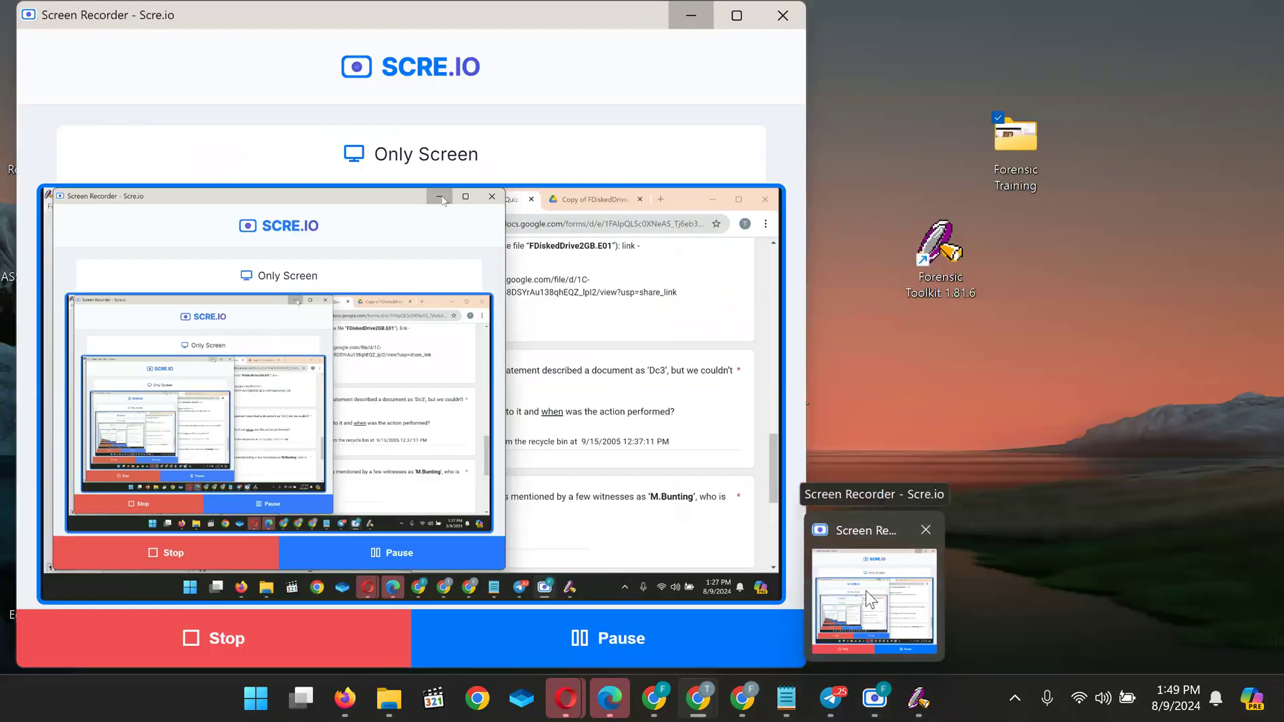
pyautogui.click(869, 600)
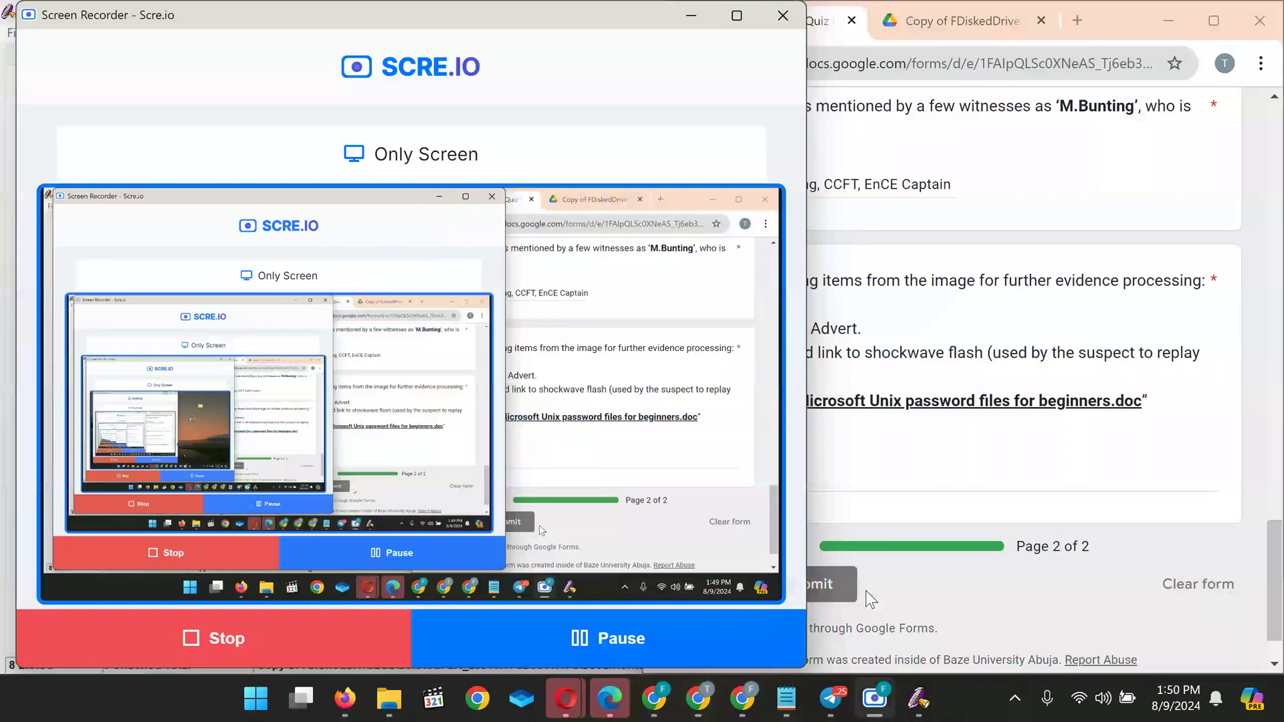
pyautogui.click(1021, 170)
pyautogui.click(578, 16)
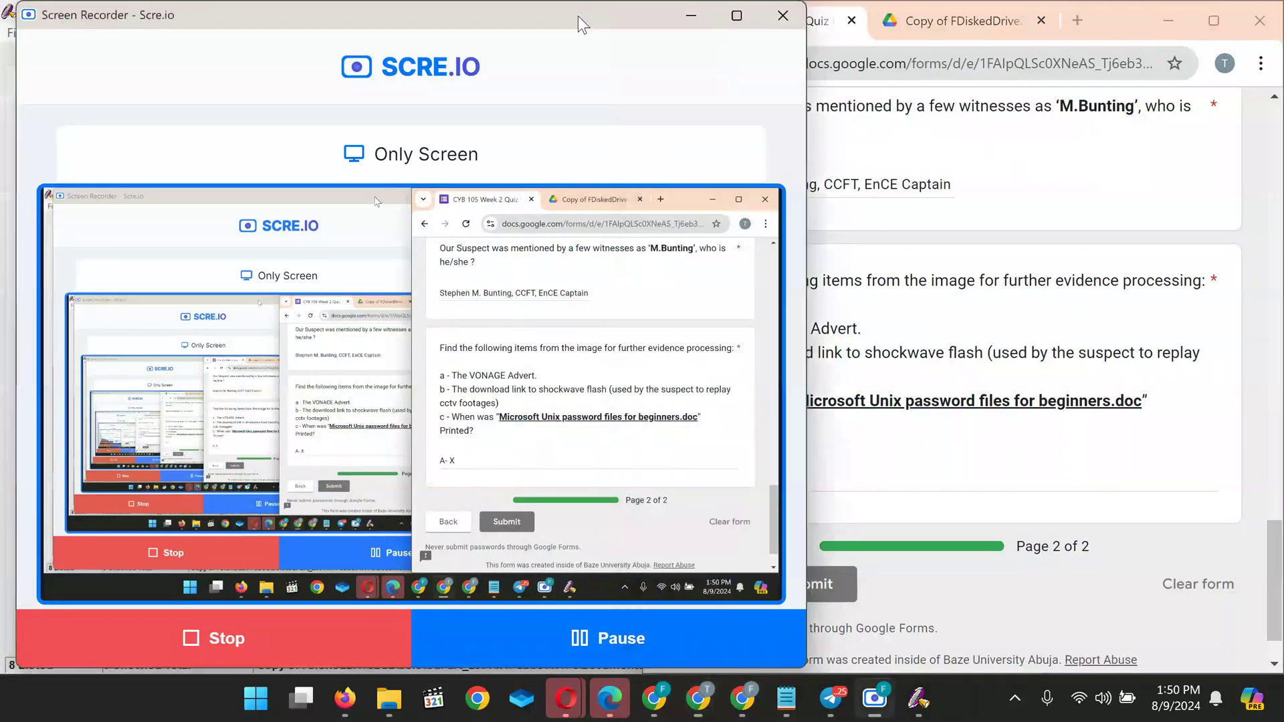
pyautogui.click(690, 14)
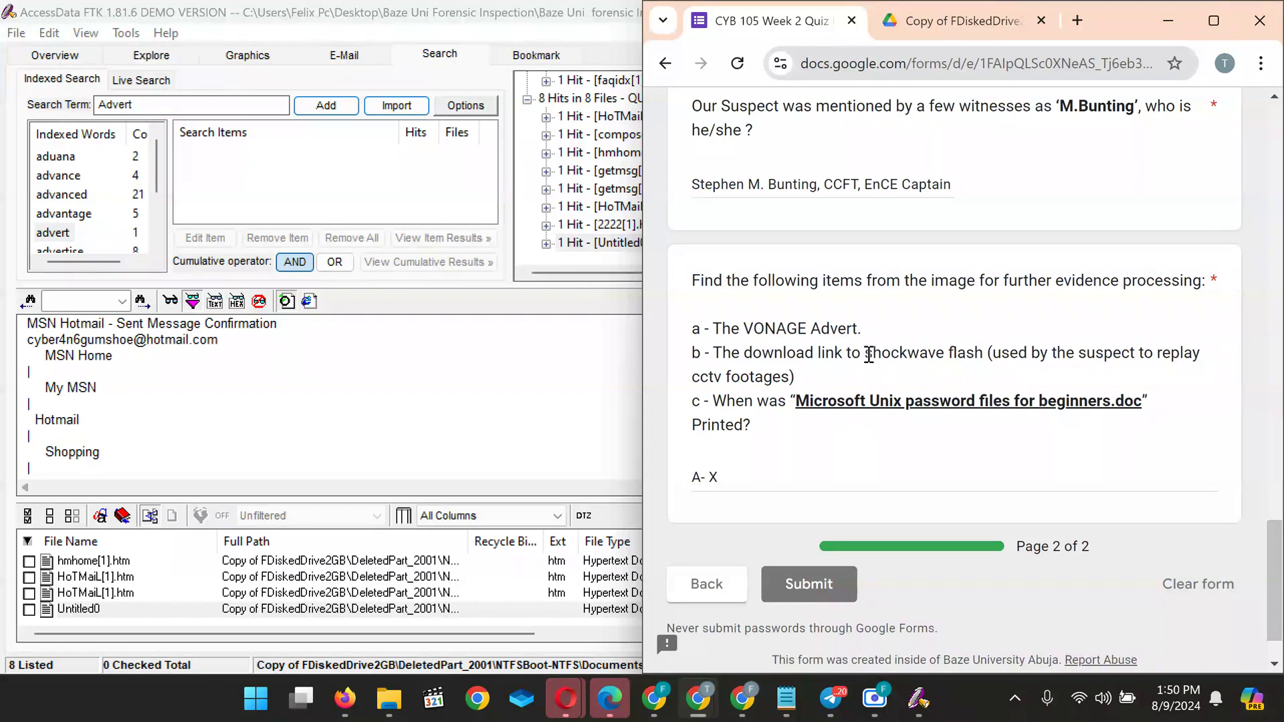
# Select 'shockwave flash' in quiz item b and switch back to the FTK case window
pyautogui.moveTo(867, 356); pyautogui.dragTo(980, 358)
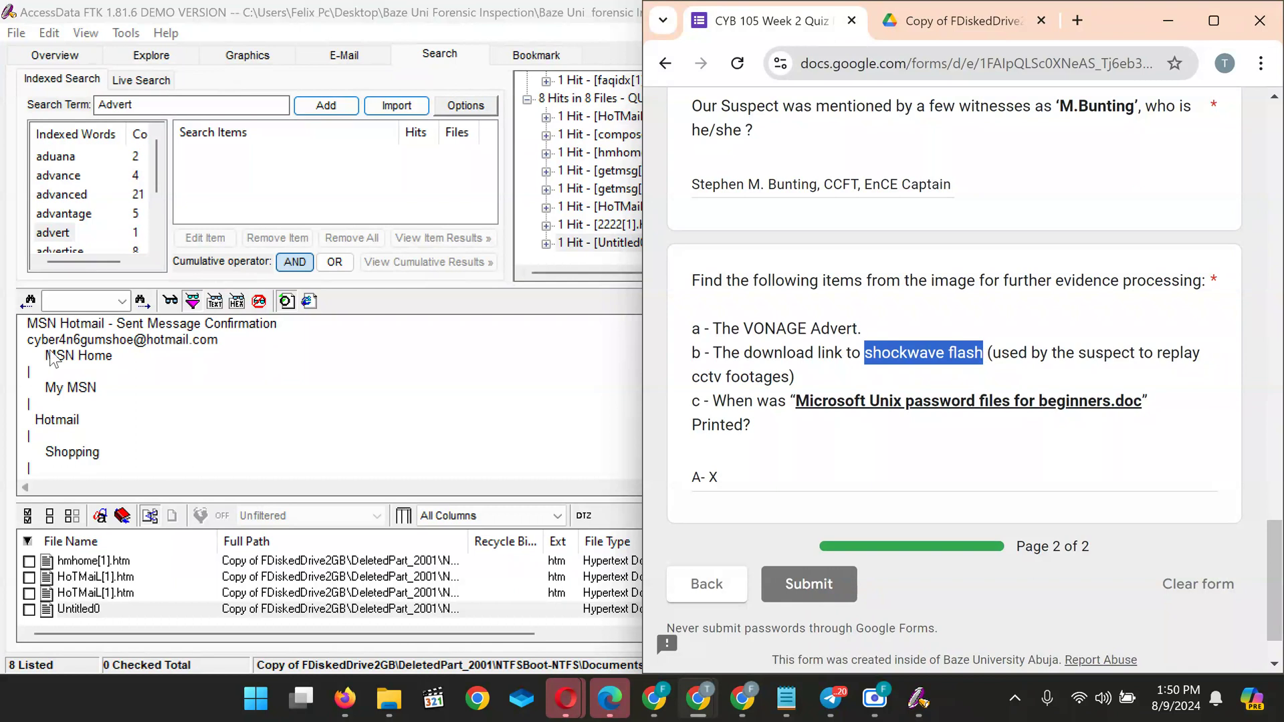
pyautogui.click(44, 56)
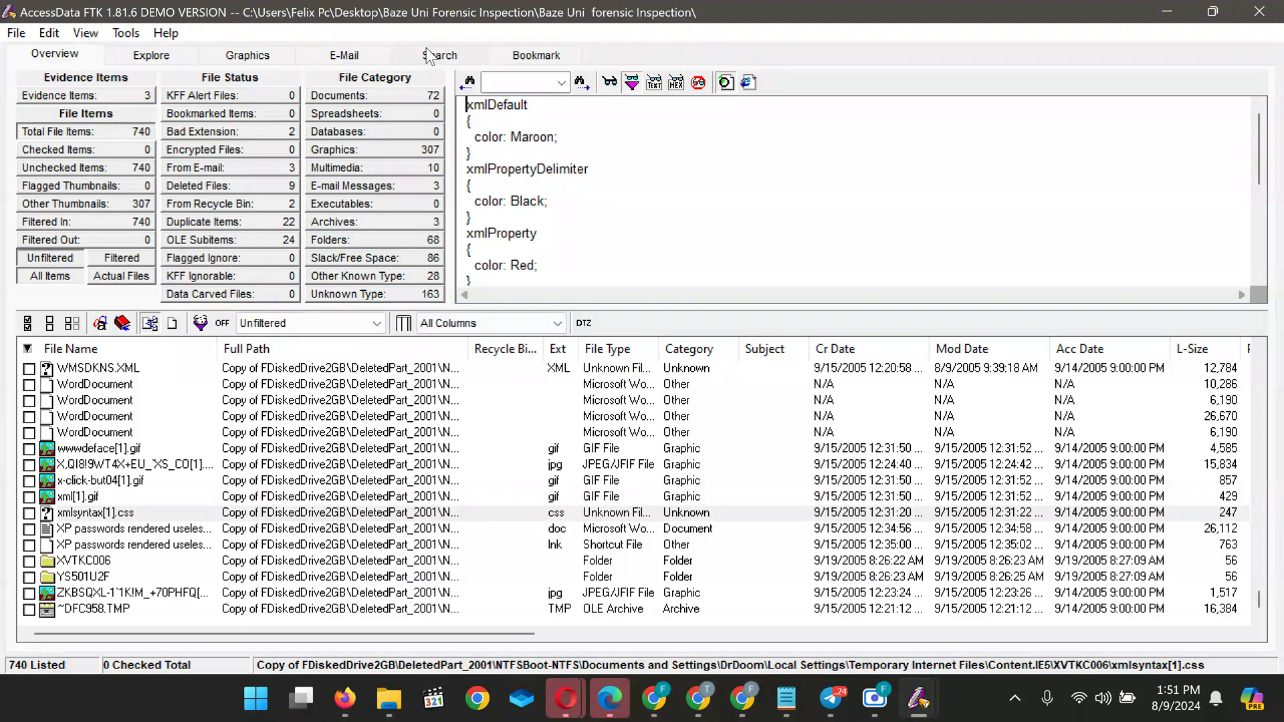
# Look through the Explore, Overview, Graphics and E-Mail views, then return to the Advert search results
pyautogui.click(133, 57)
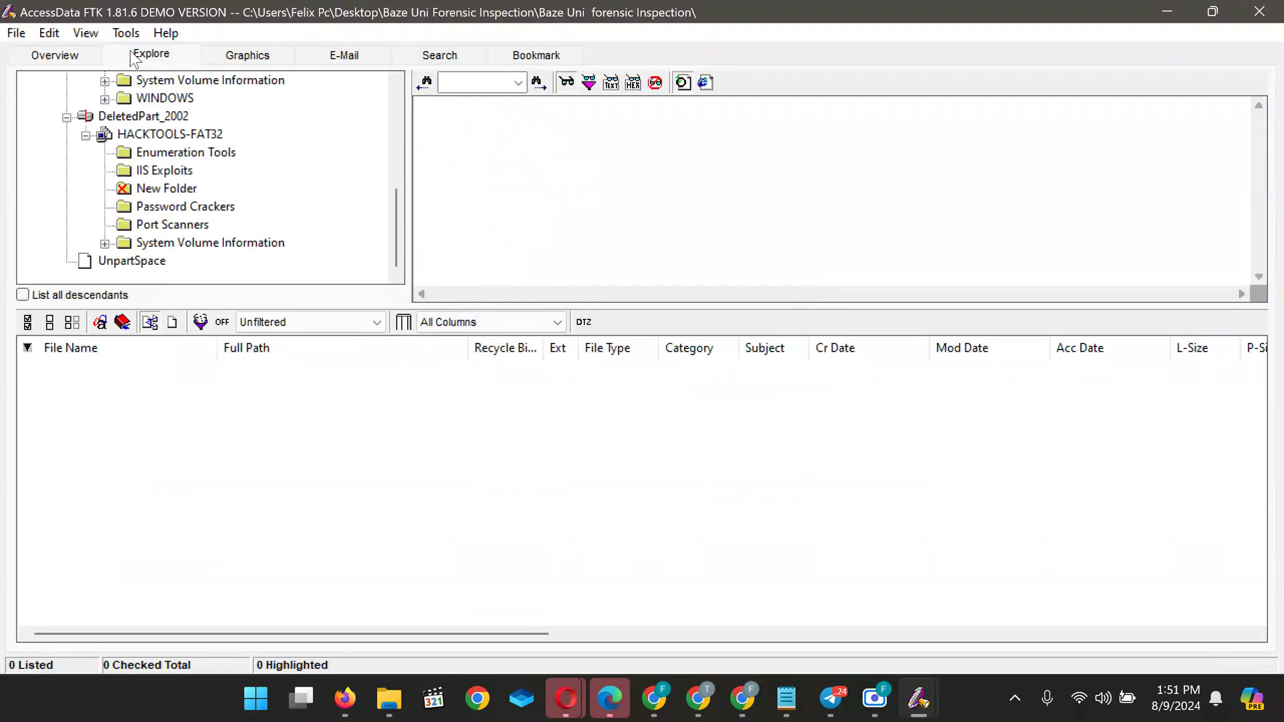
pyautogui.click(58, 58)
pyautogui.click(172, 63)
pyautogui.scroll(10, 166, 266)
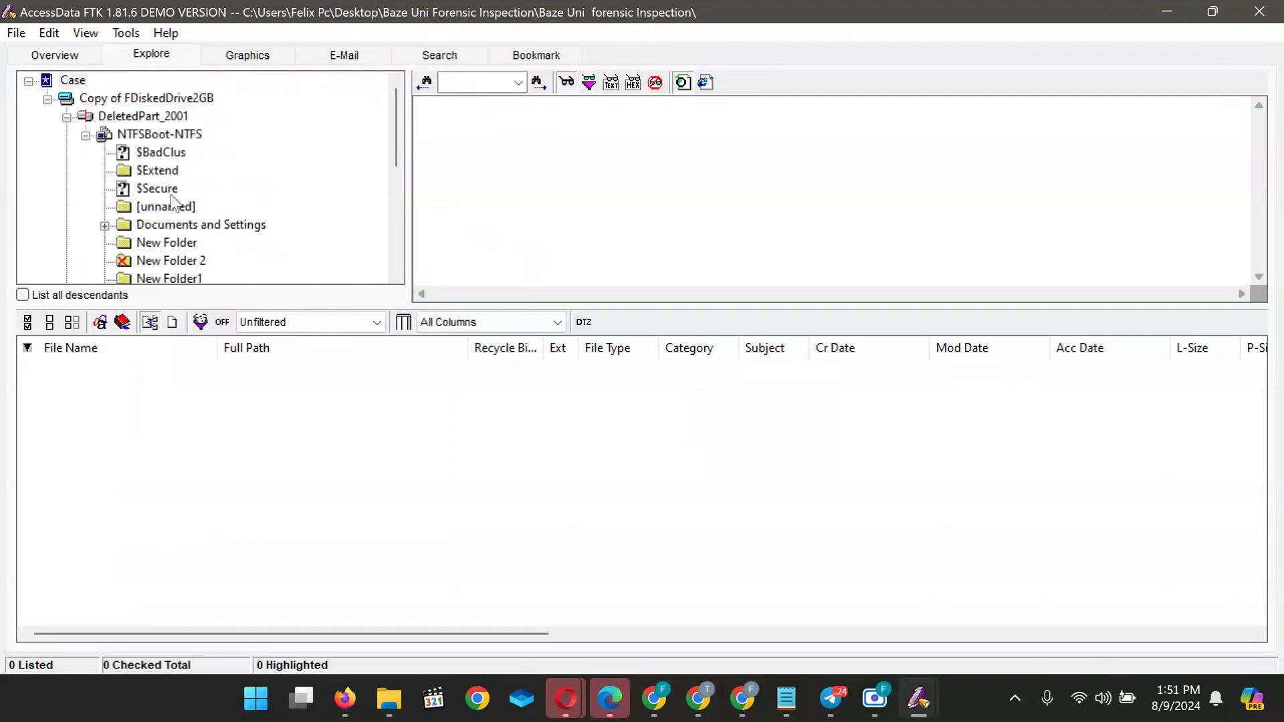
pyautogui.scroll(-10, 161, 159)
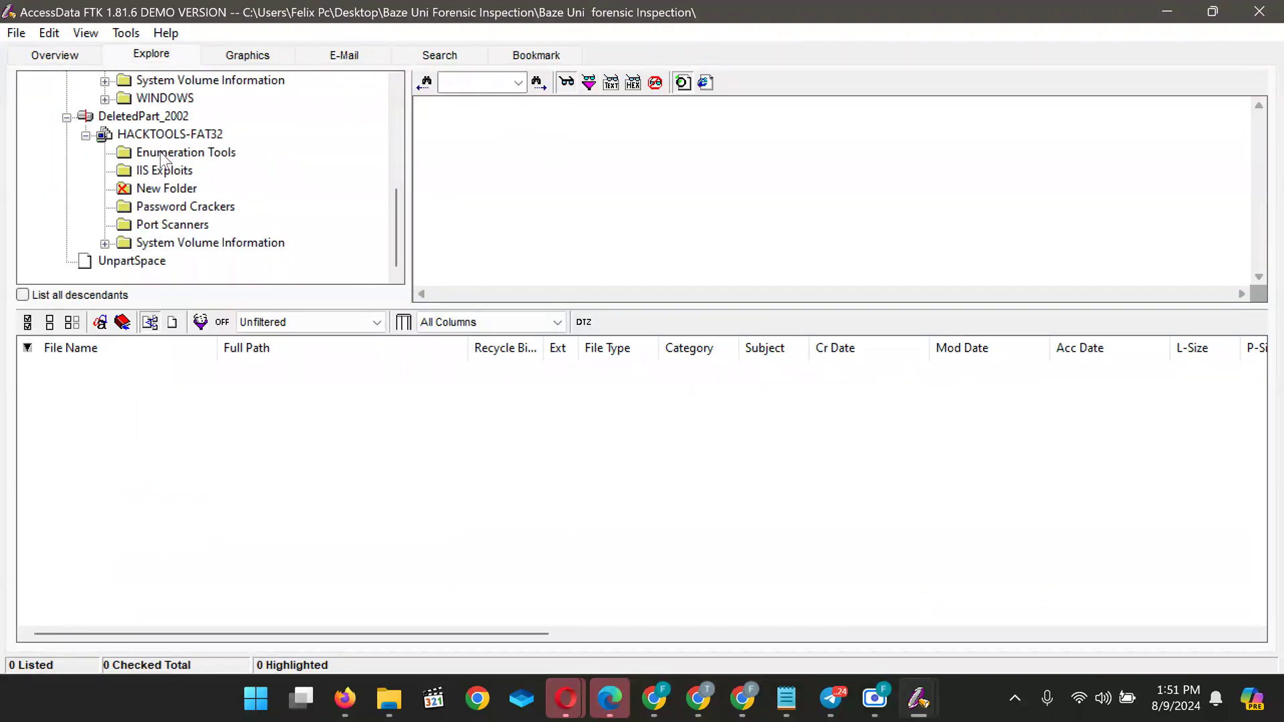
pyautogui.click(235, 55)
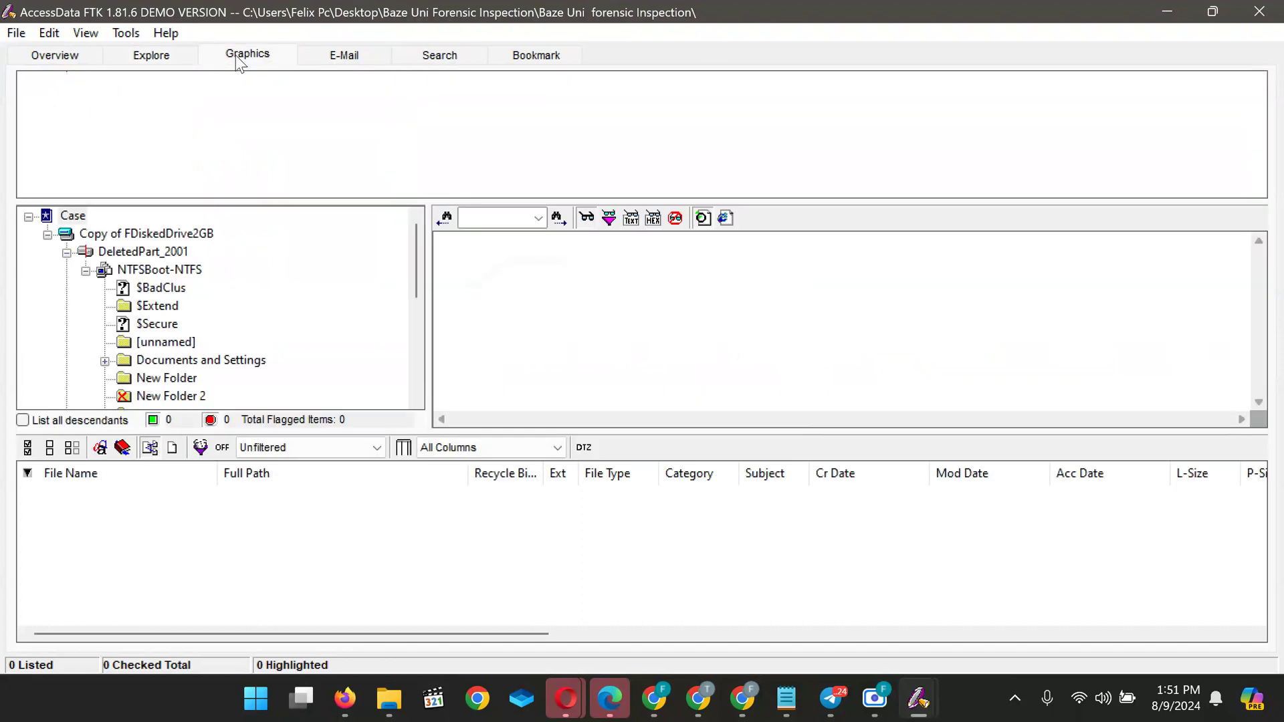
pyautogui.click(66, 55)
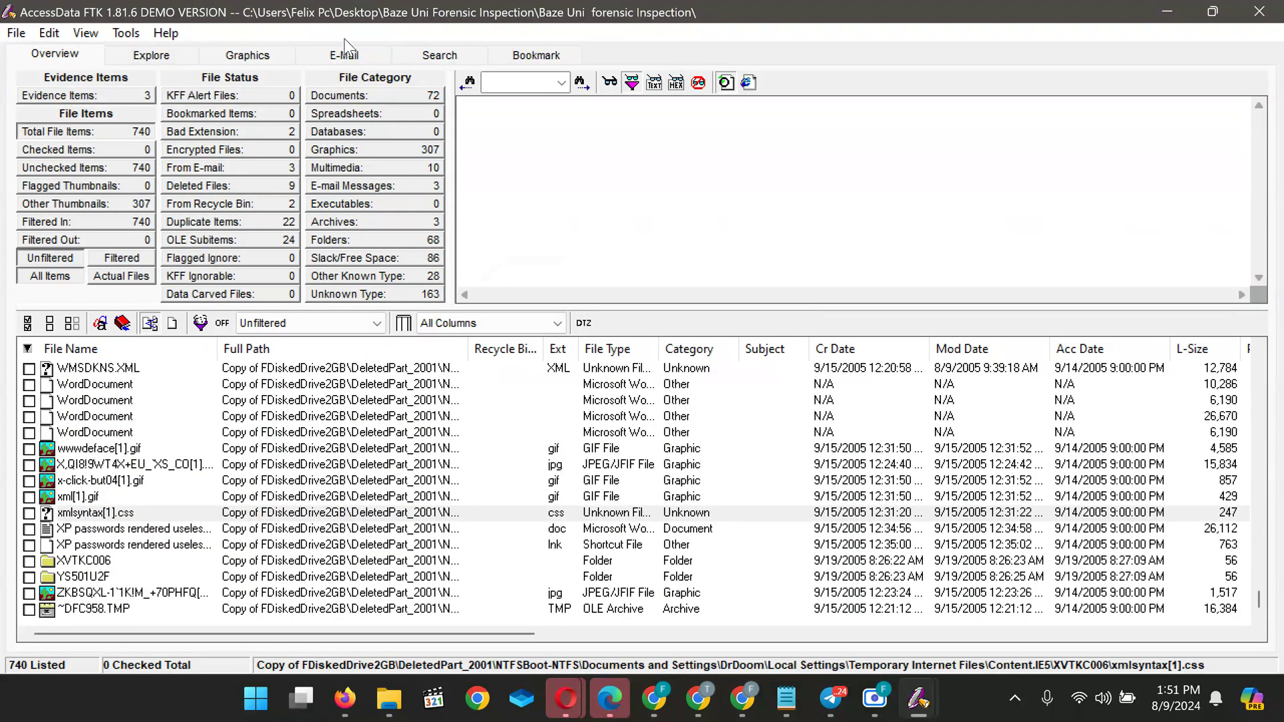
pyautogui.click(350, 55)
pyautogui.click(66, 55)
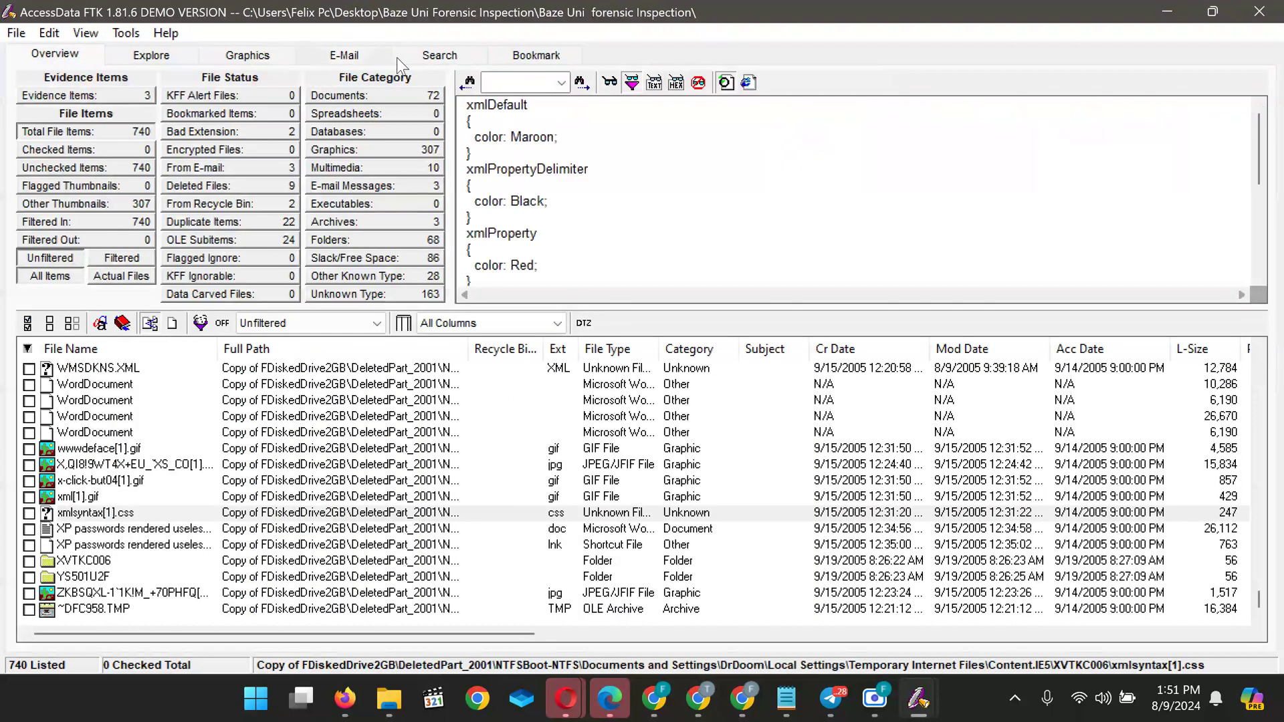
pyautogui.click(441, 55)
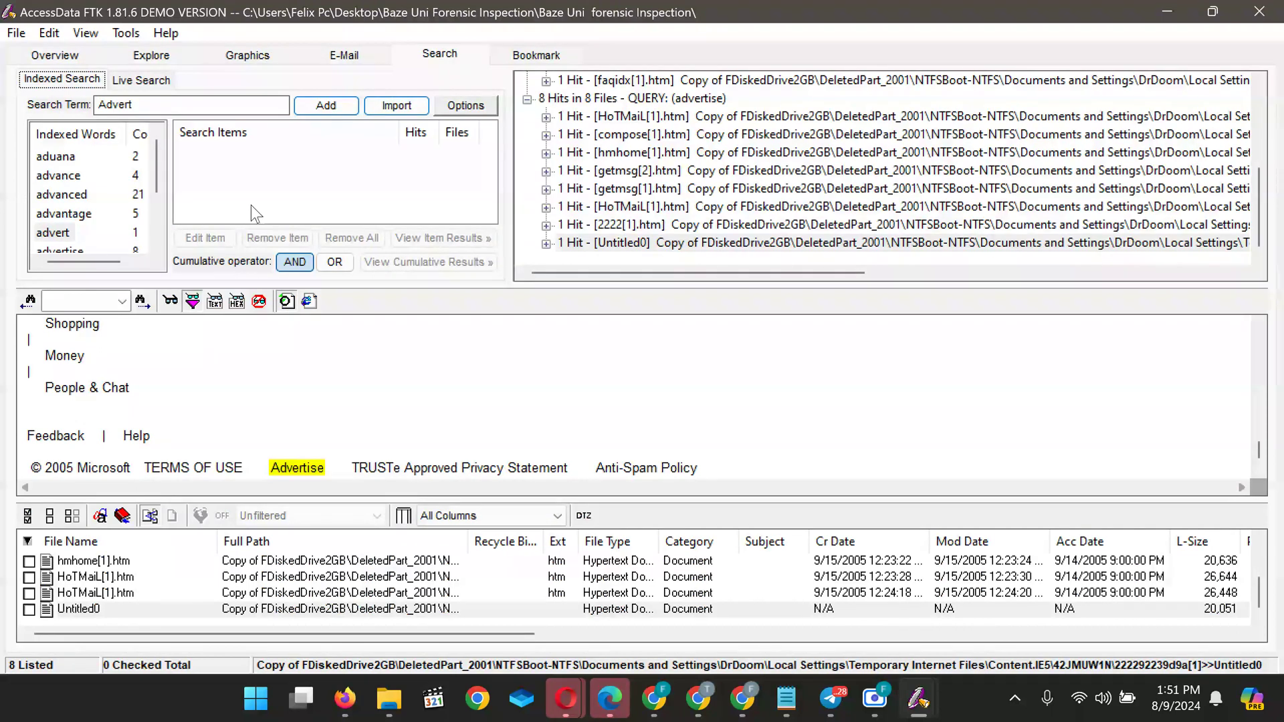
# Replace the Advert search term with 'shockwave flash' and recheck the quiz question
pyautogui.click(217, 111)
pyautogui.doubleClick(216, 111)
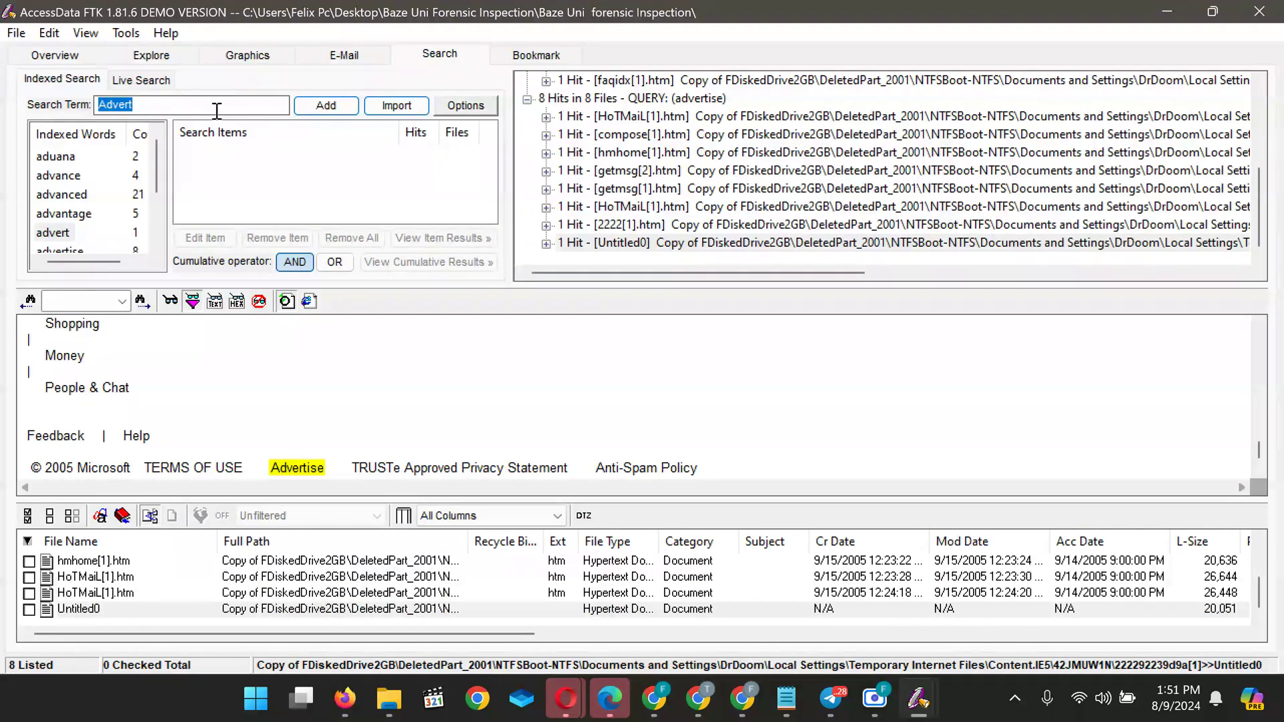
pyautogui.write('shockwave flash')
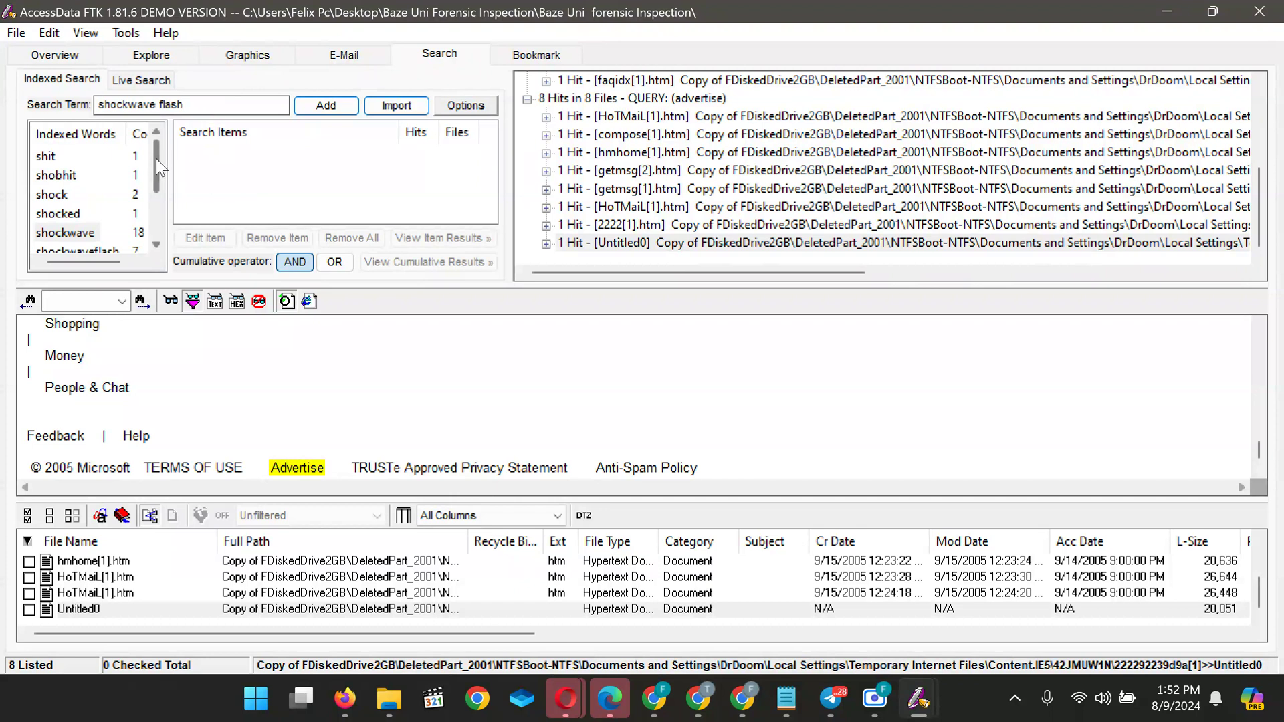
pyautogui.moveTo(155, 159); pyautogui.dragTo(161, 194)
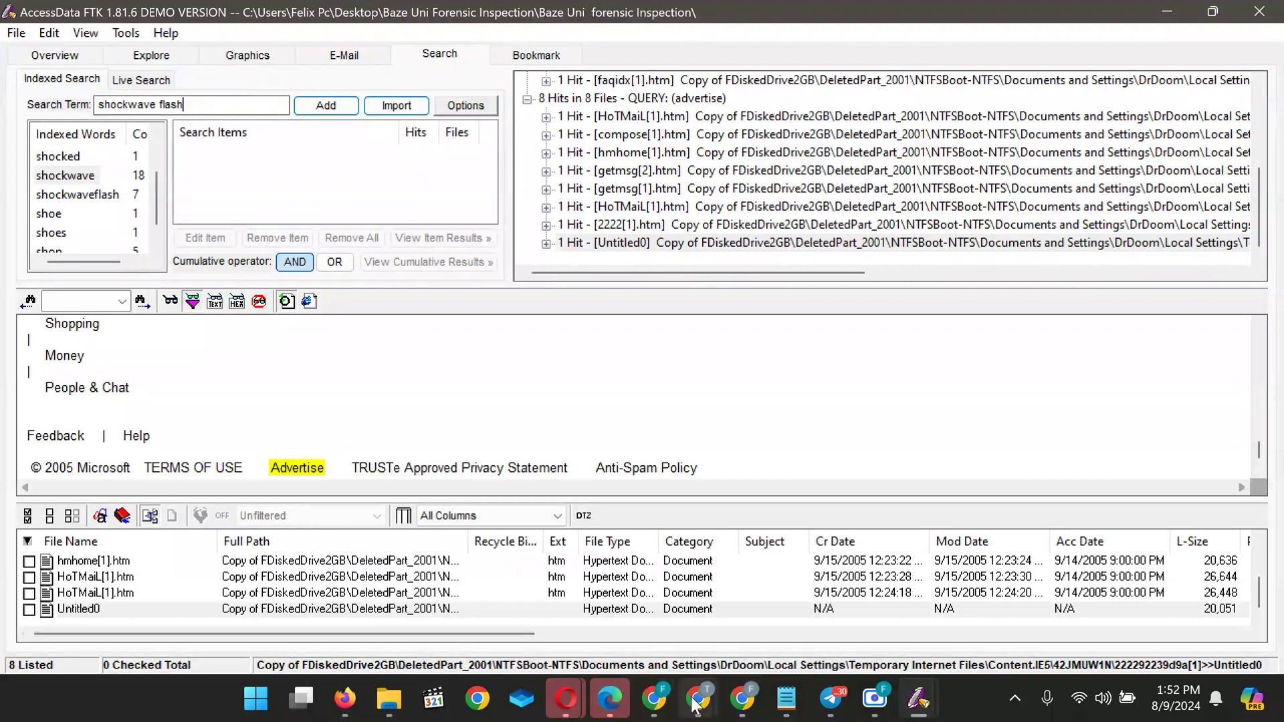
pyautogui.moveTo(698, 698)
pyautogui.moveTo(1095, 609)
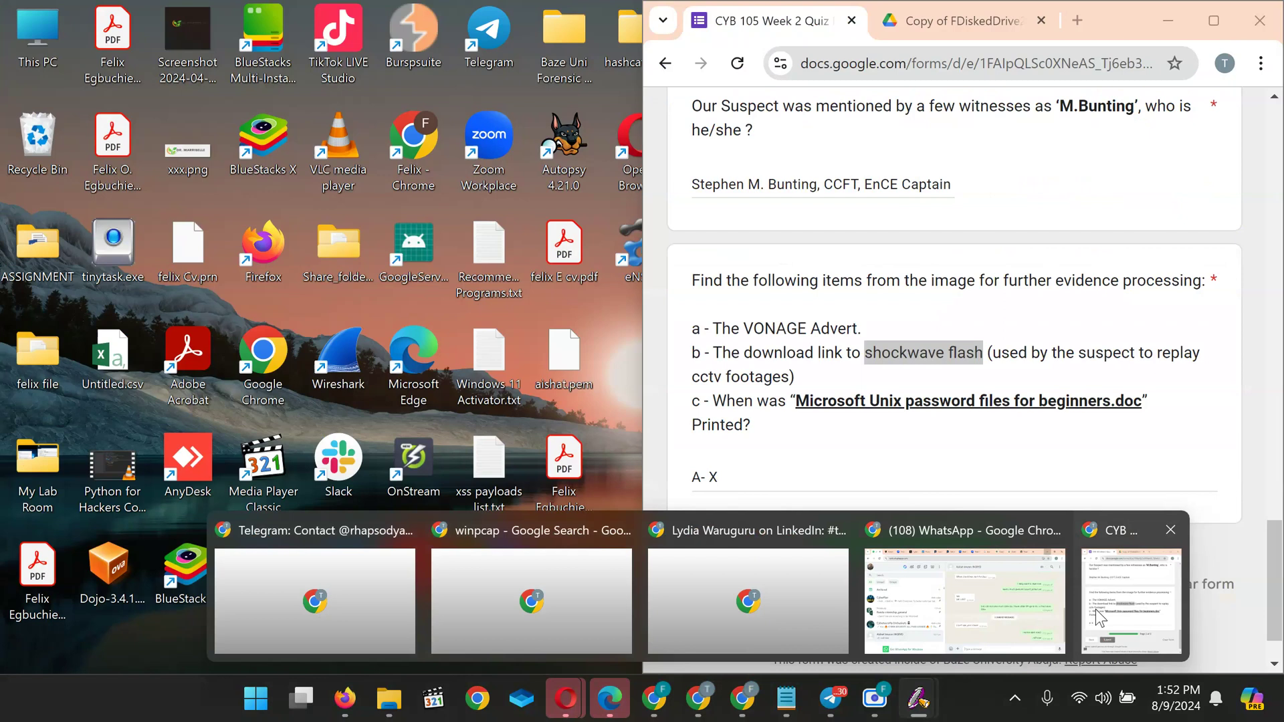
pyautogui.click(1095, 609)
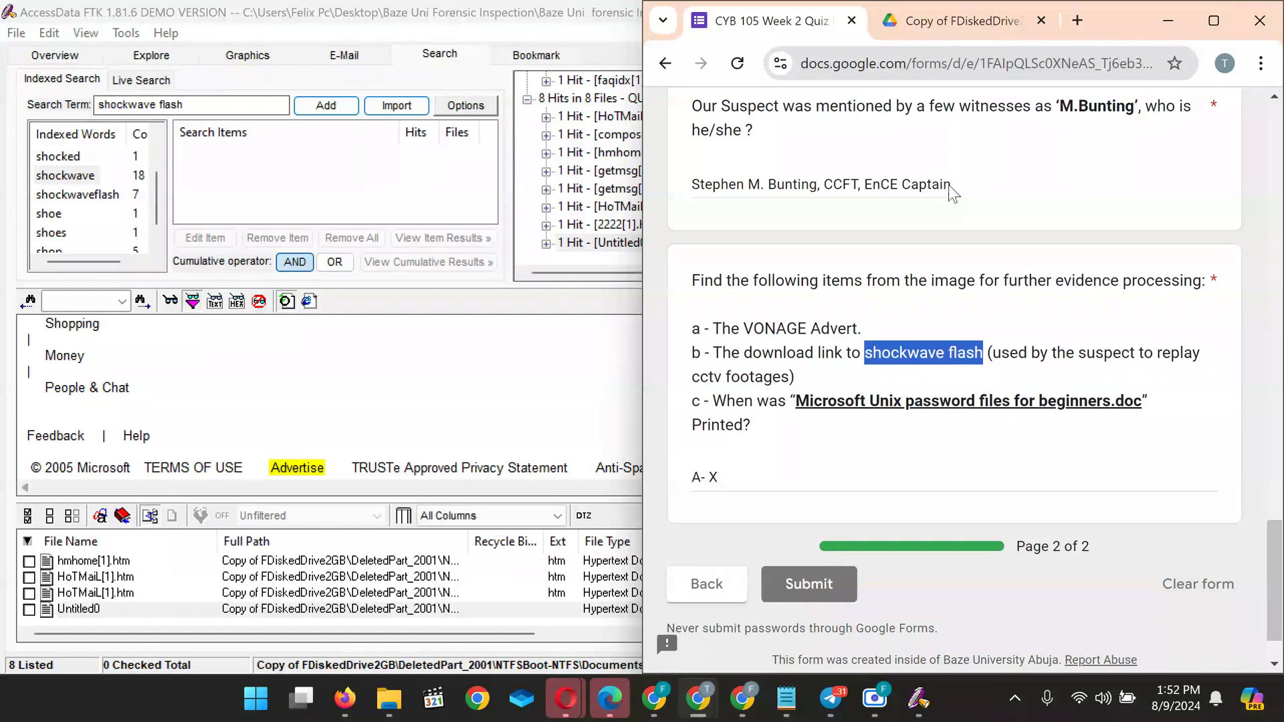
pyautogui.click(1147, 10)
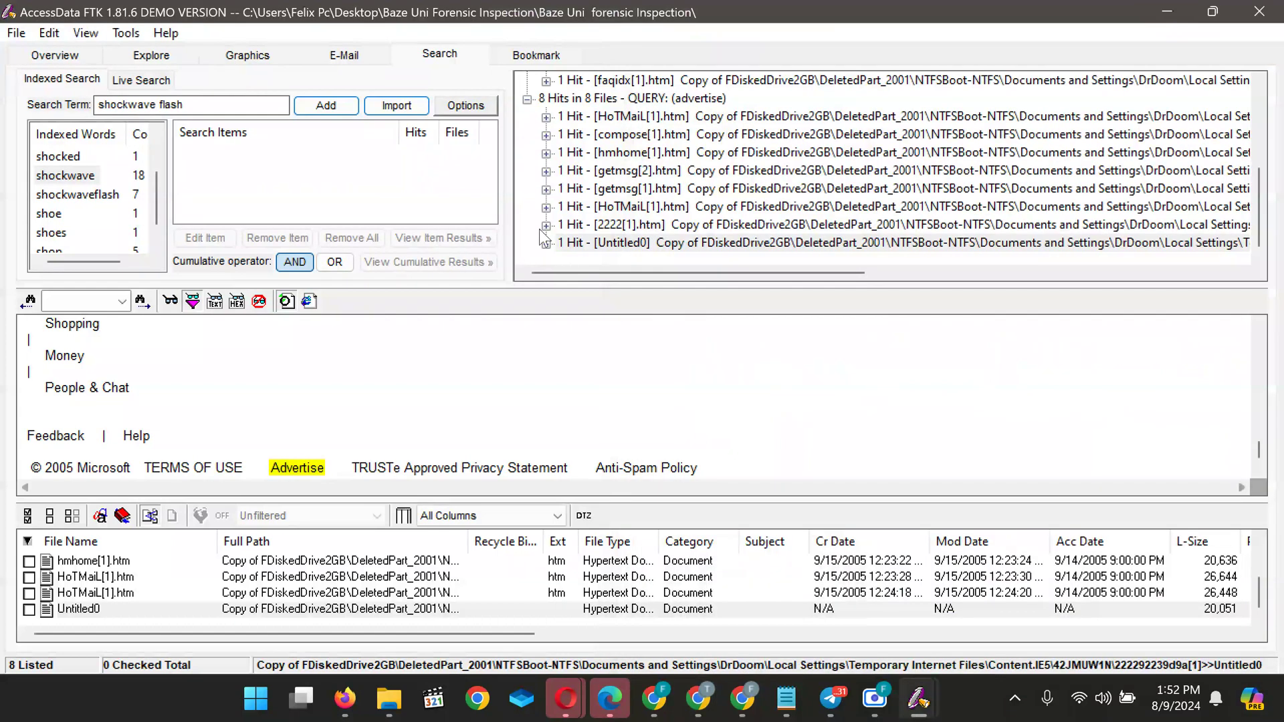
# Add the indexed word shockwaveflash (7 hits in 4 files) to the search items
pyautogui.click(67, 199)
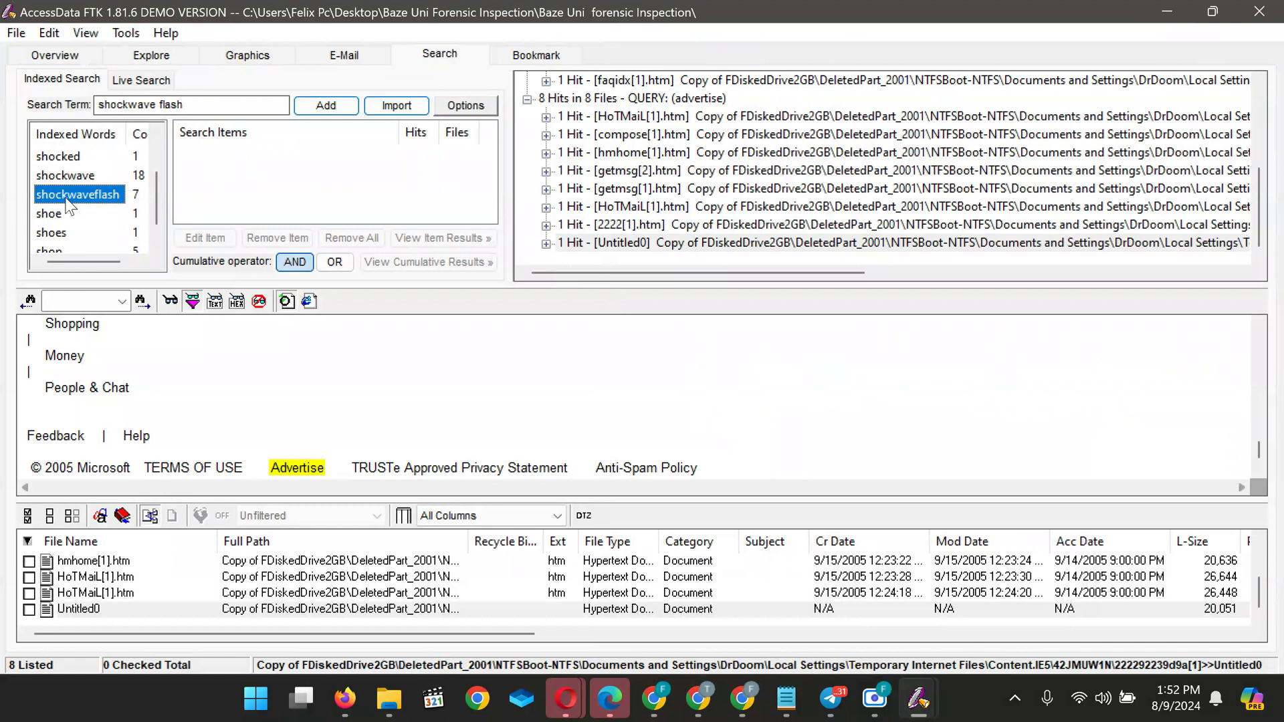
pyautogui.doubleClick(67, 194)
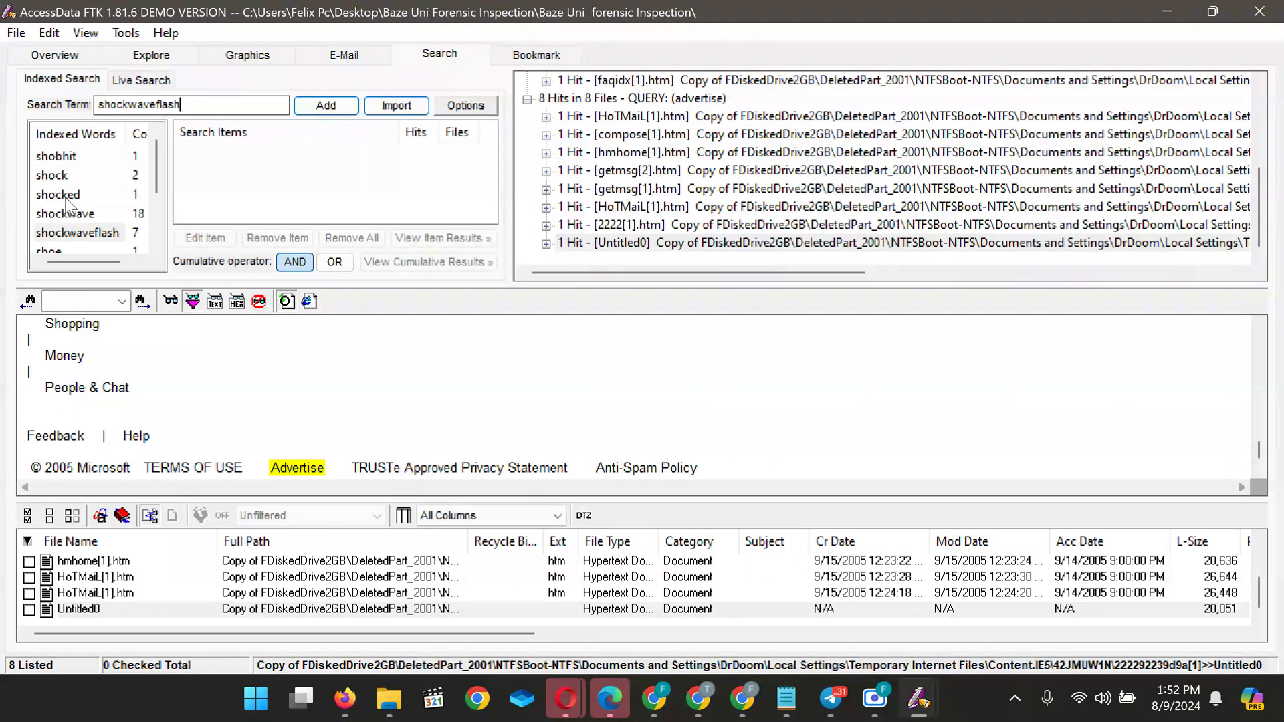
pyautogui.click(344, 105)
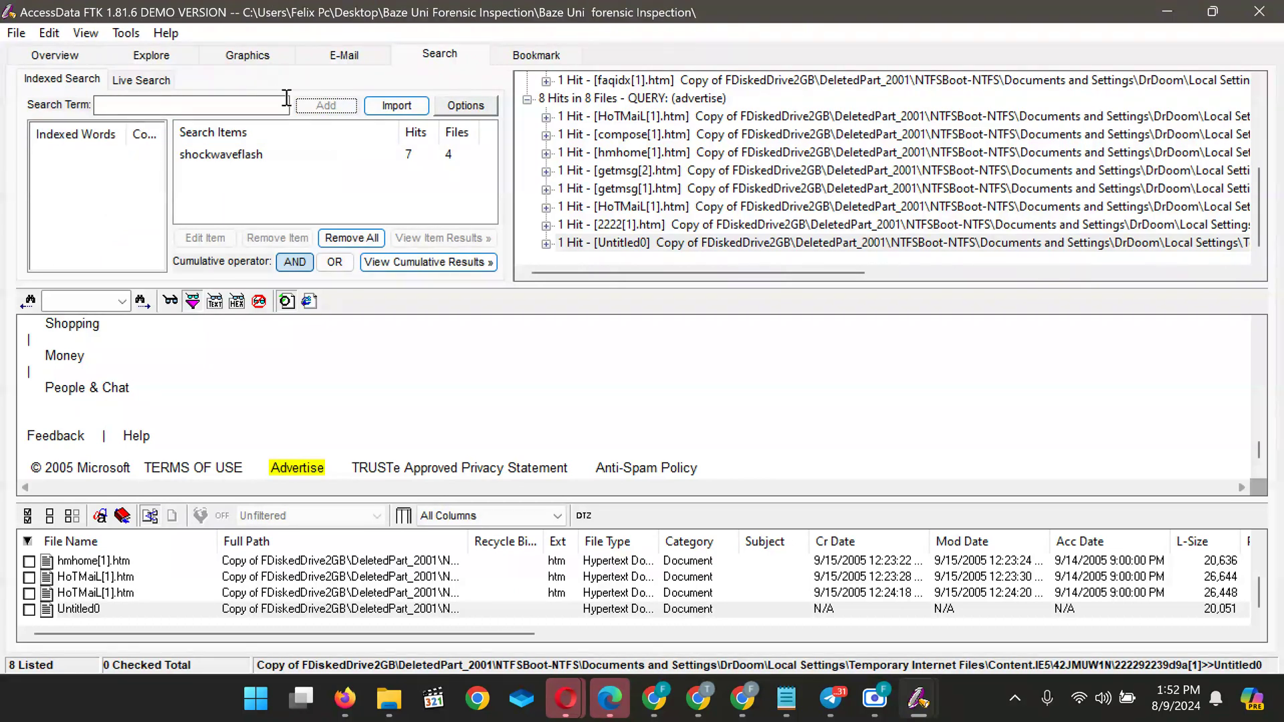
# Show cumulative shockwaveflash results over all files, then review ADSAdClient31[1].htm and hm_flashDetect_2_0[1].js
pyautogui.click(417, 261)
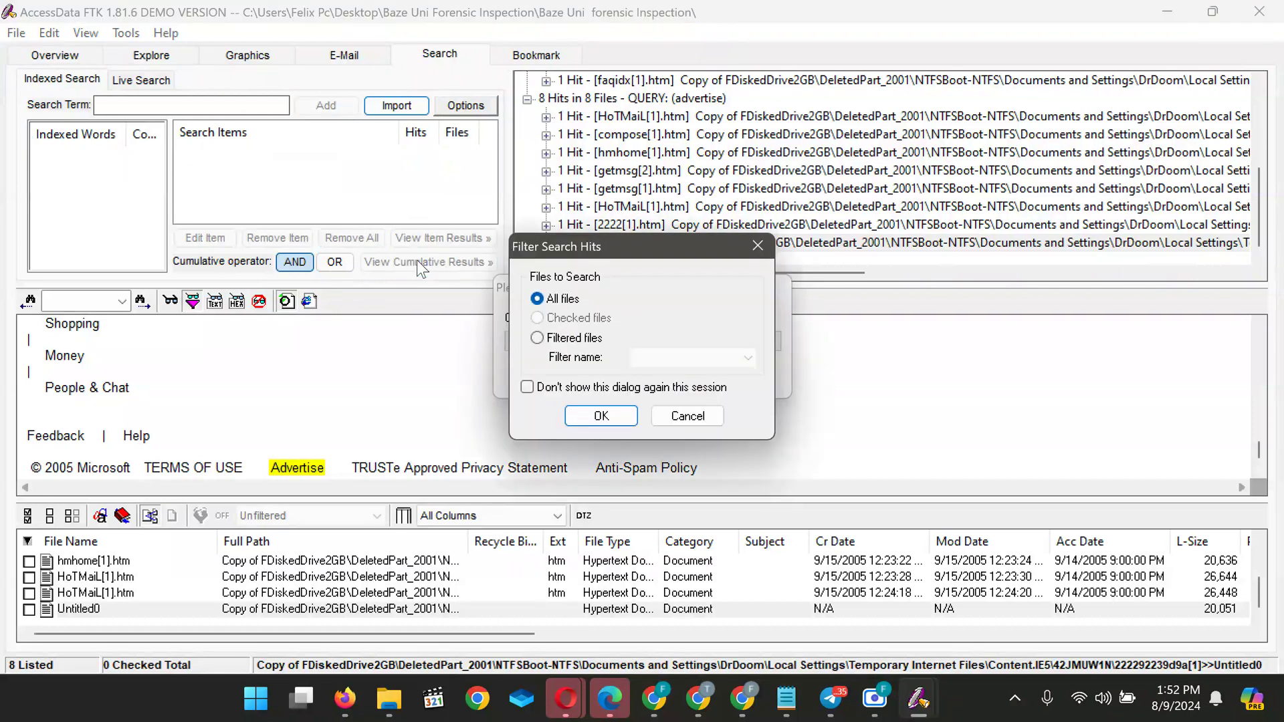
pyautogui.click(601, 416)
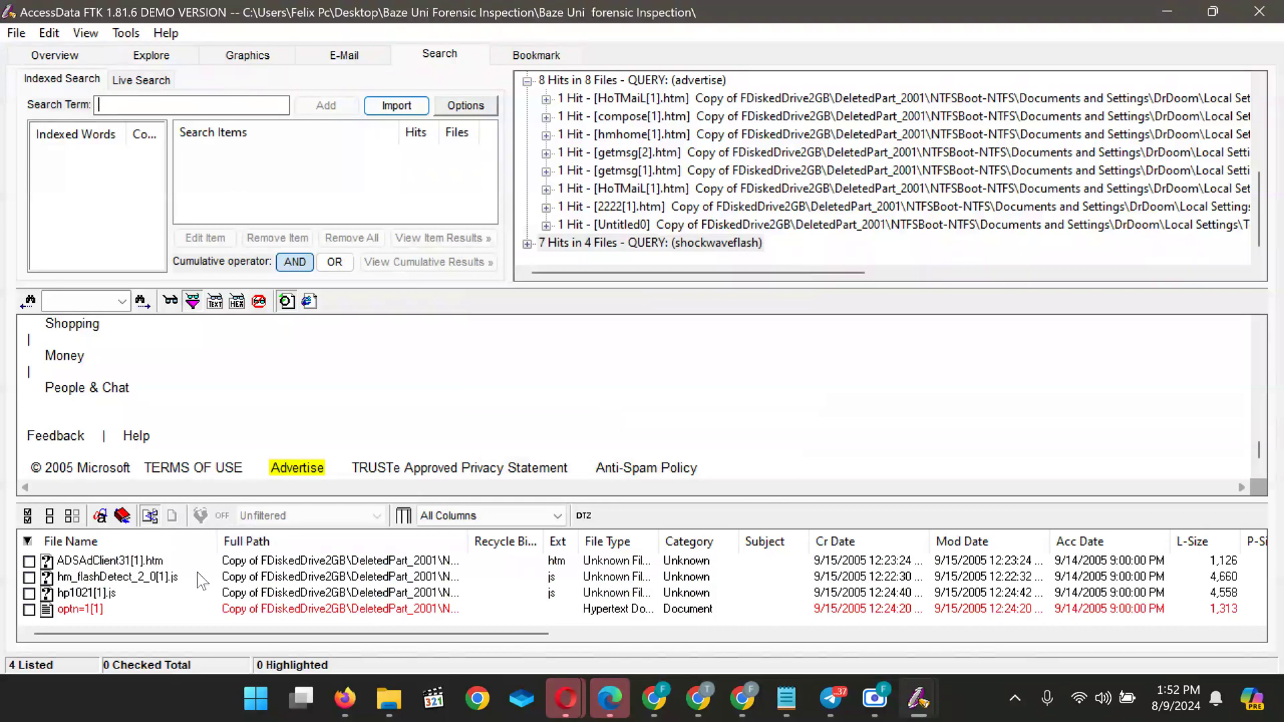
pyautogui.click(79, 563)
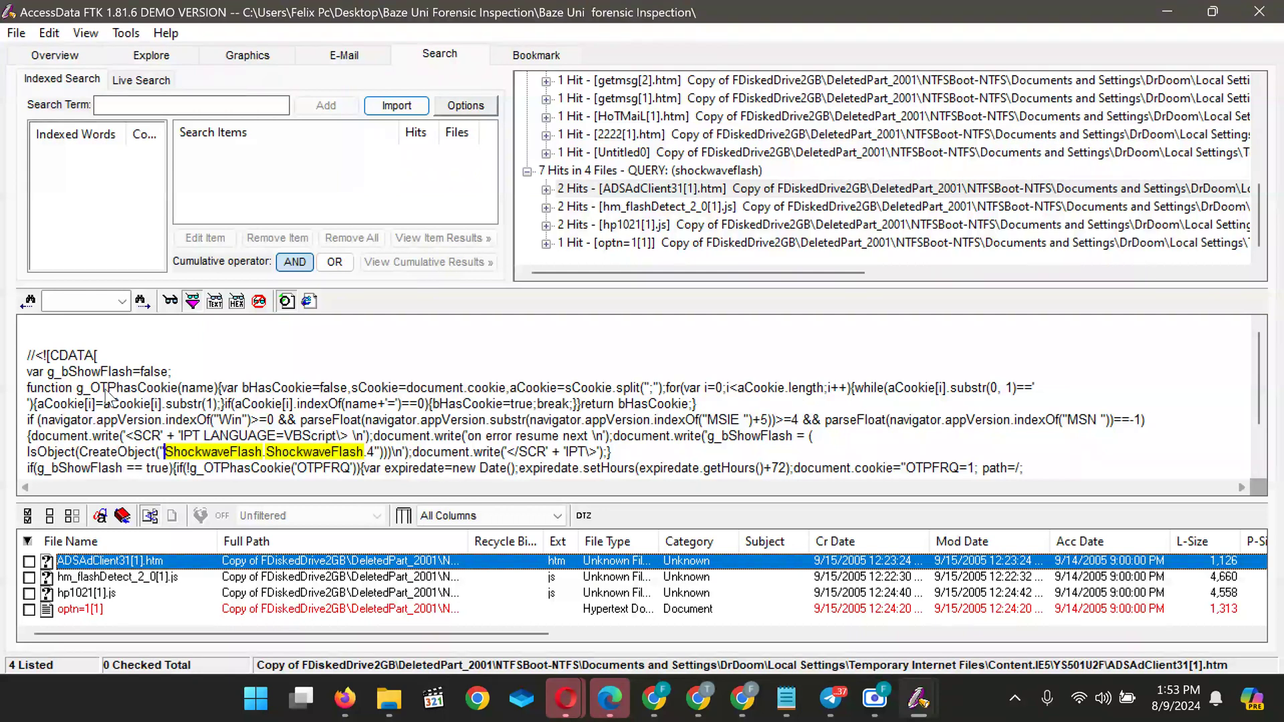
pyautogui.scroll(-2, 107, 401)
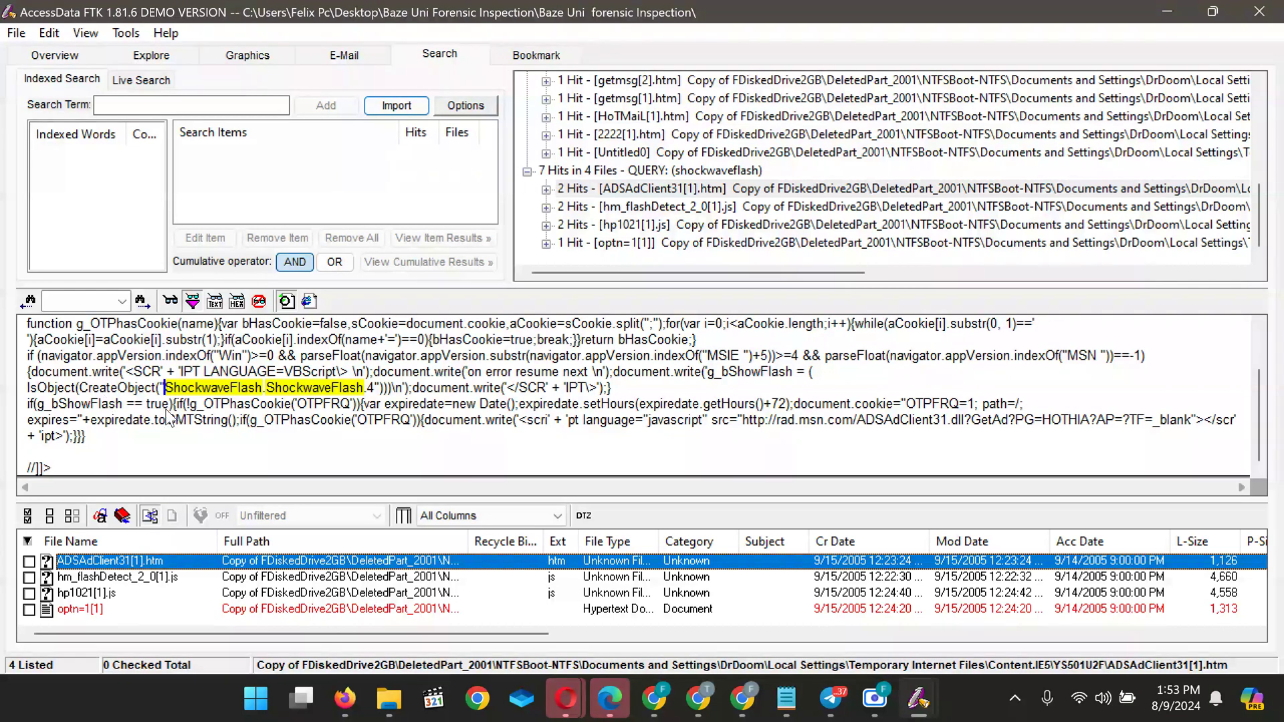
pyautogui.scroll(2, 168, 418)
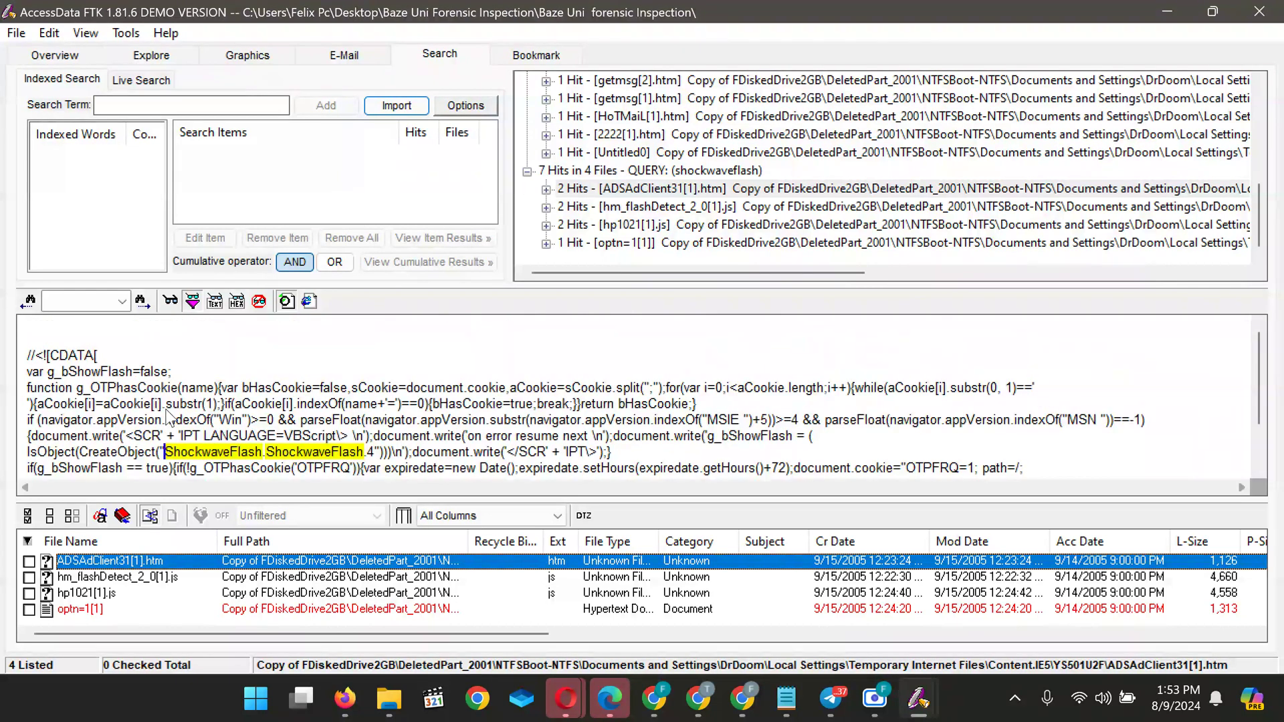
pyautogui.scroll(-2, 168, 418)
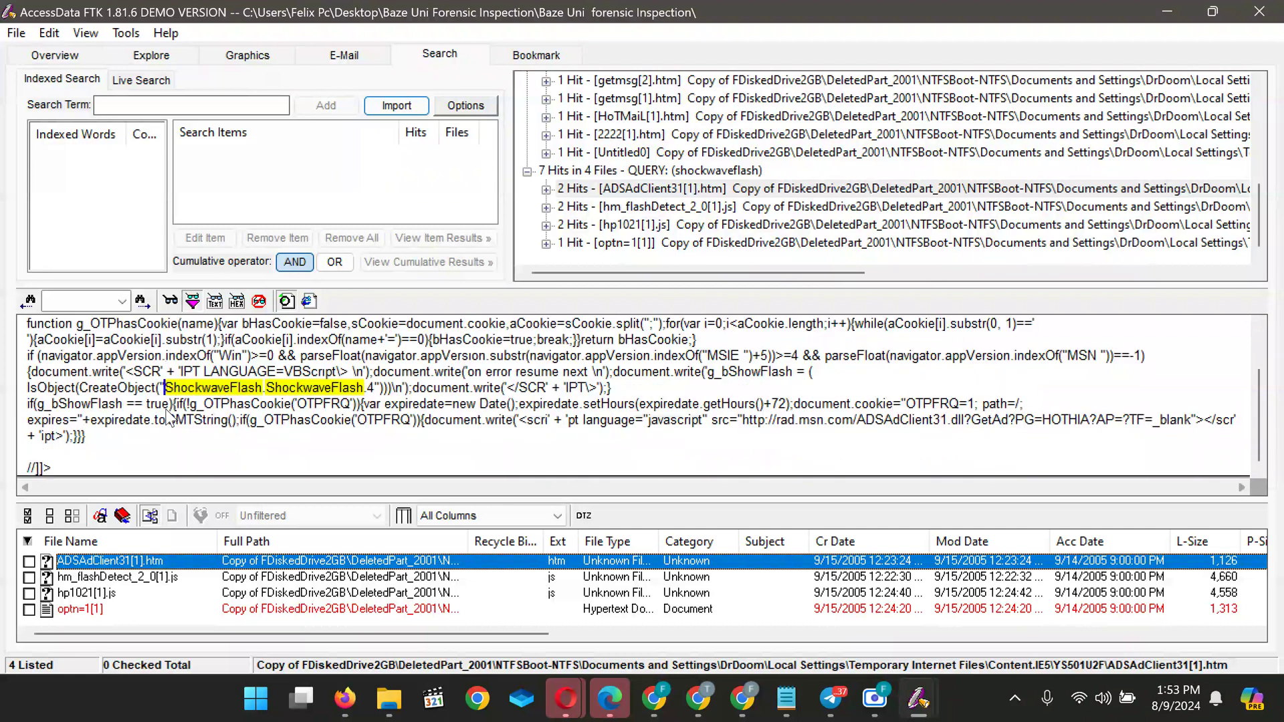
pyautogui.click(80, 579)
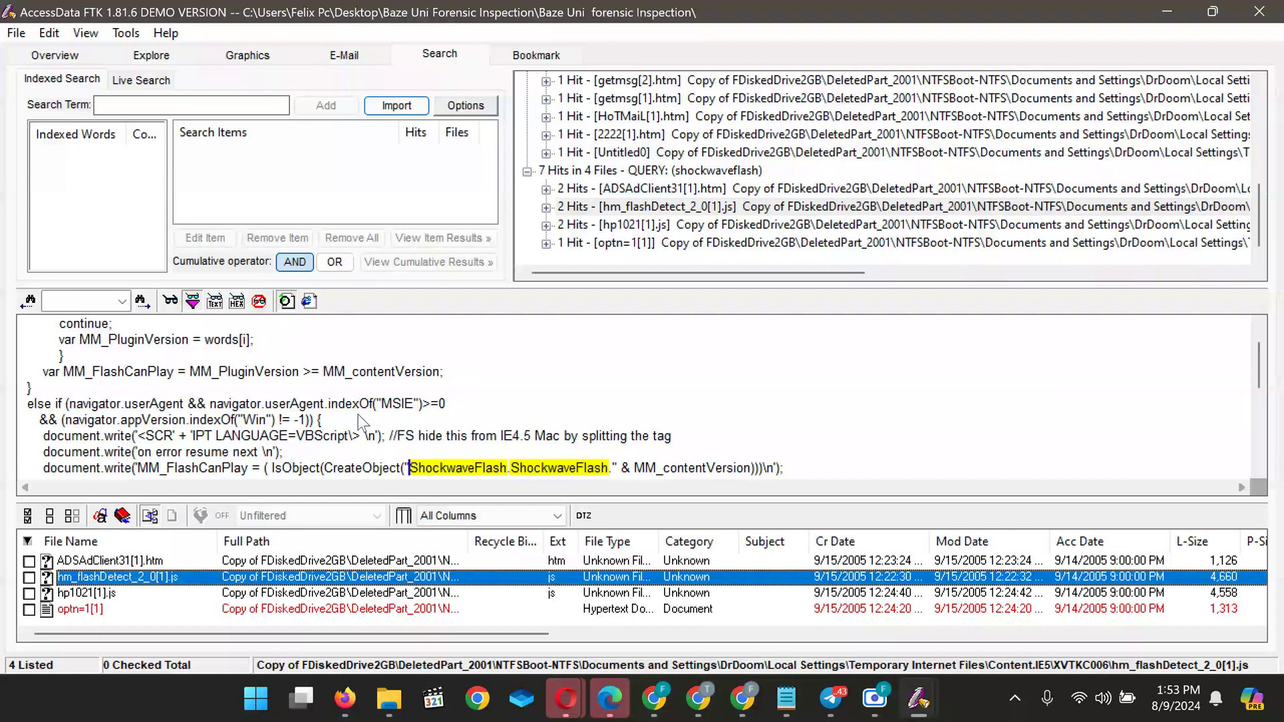
# Read through the hm_flashDetect_2_0[1].js code, then preview the hp1021[1].js script
pyautogui.scroll(-5, 359, 414)
pyautogui.scroll(-3, 359, 423)
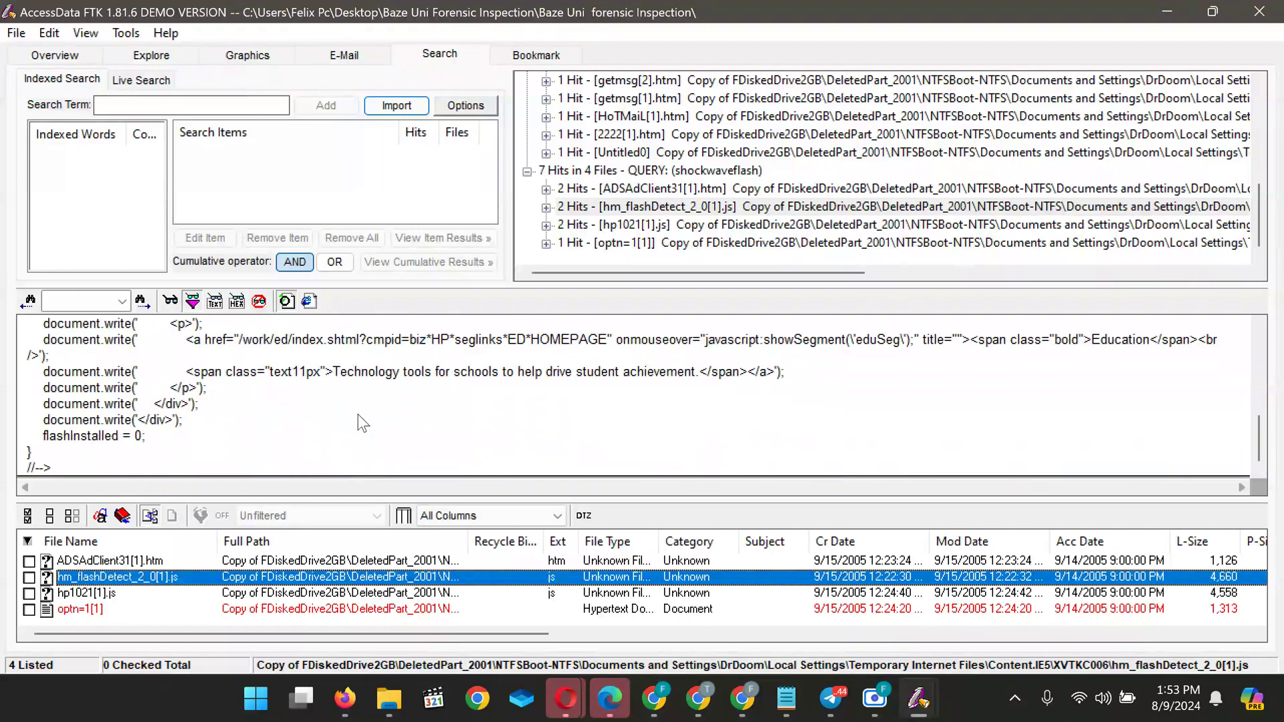
pyautogui.scroll(10, 361, 423)
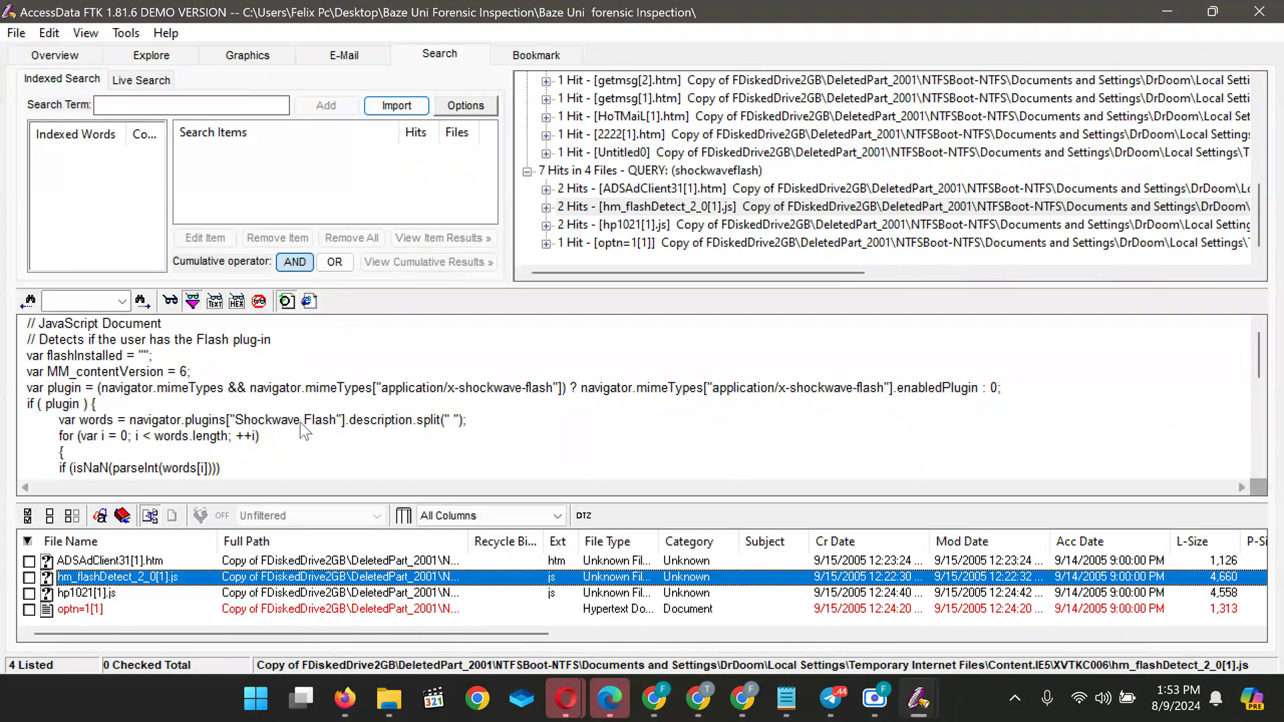
pyautogui.scroll(-2, 328, 443)
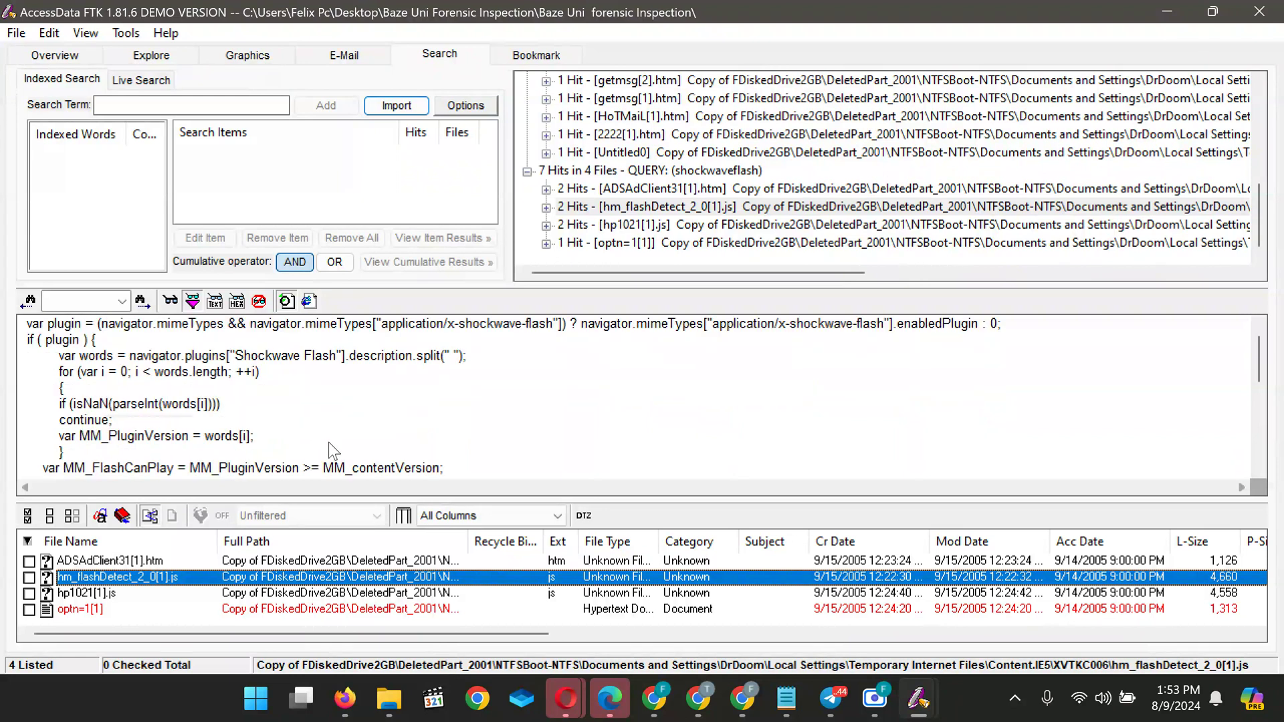
pyautogui.scroll(-4, 328, 443)
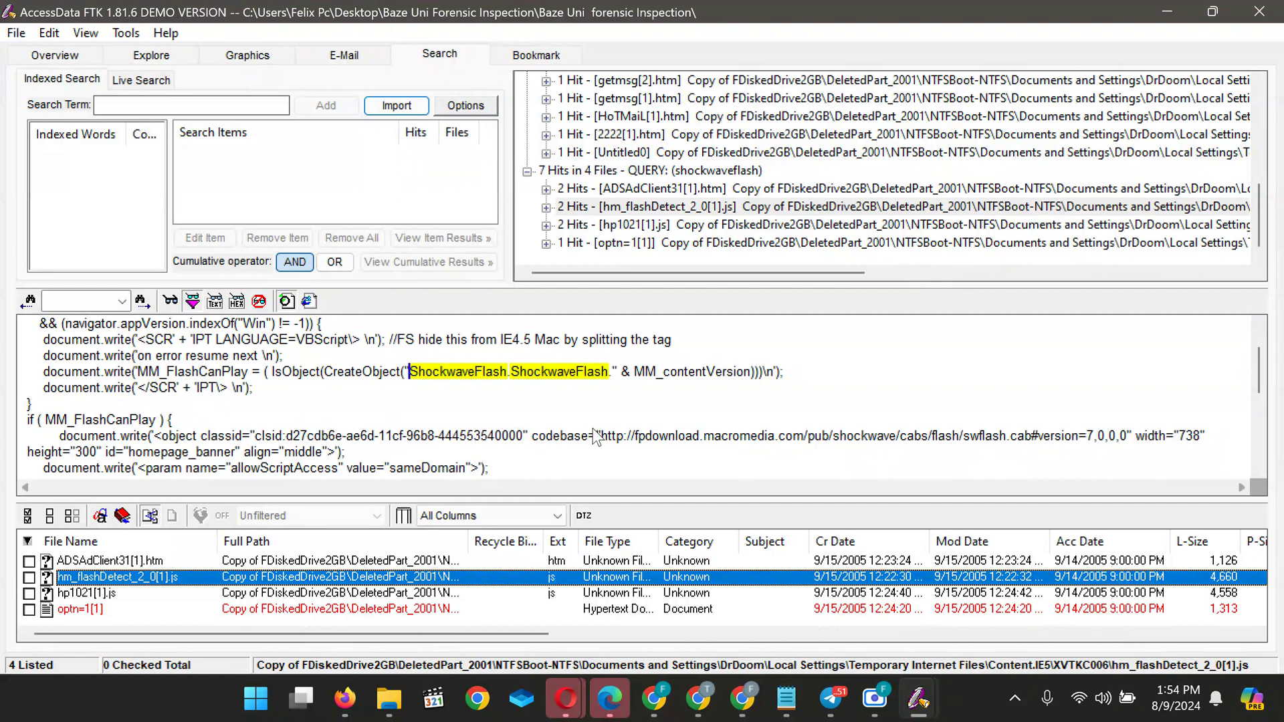
pyautogui.scroll(-5, 594, 438)
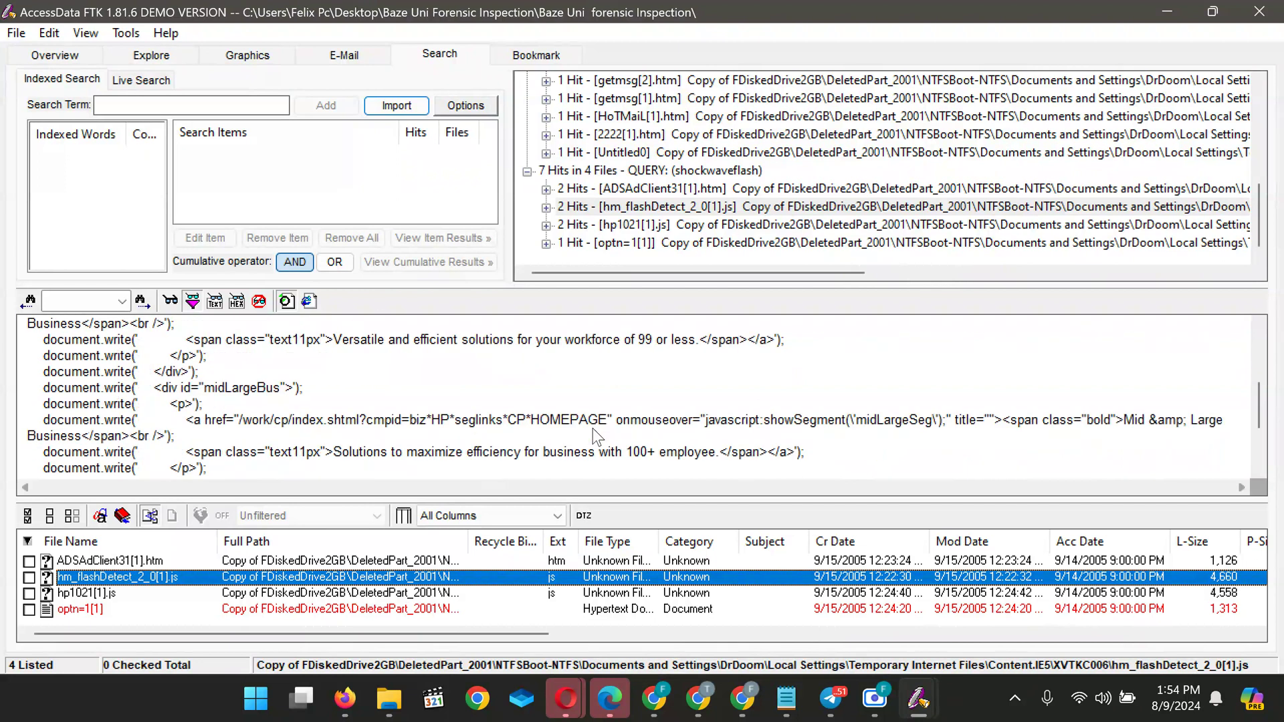
pyautogui.scroll(-5, 597, 436)
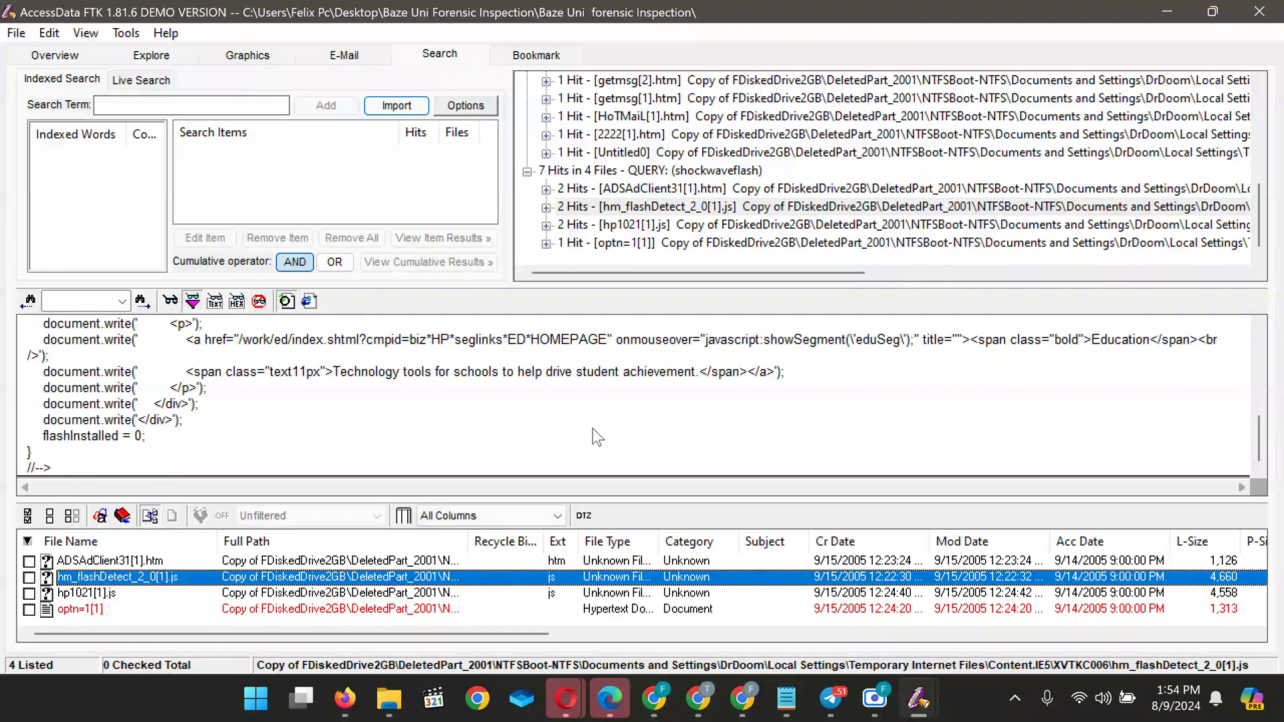
pyautogui.scroll(5, 597, 436)
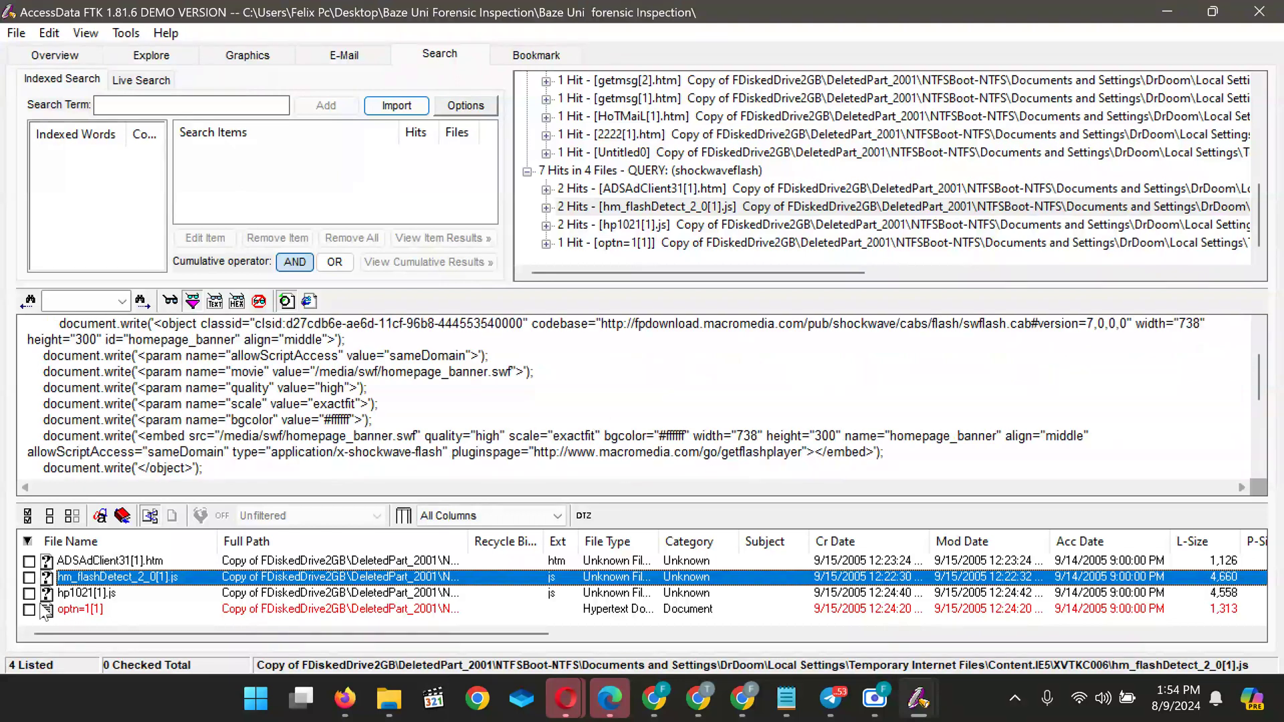
pyautogui.click(80, 594)
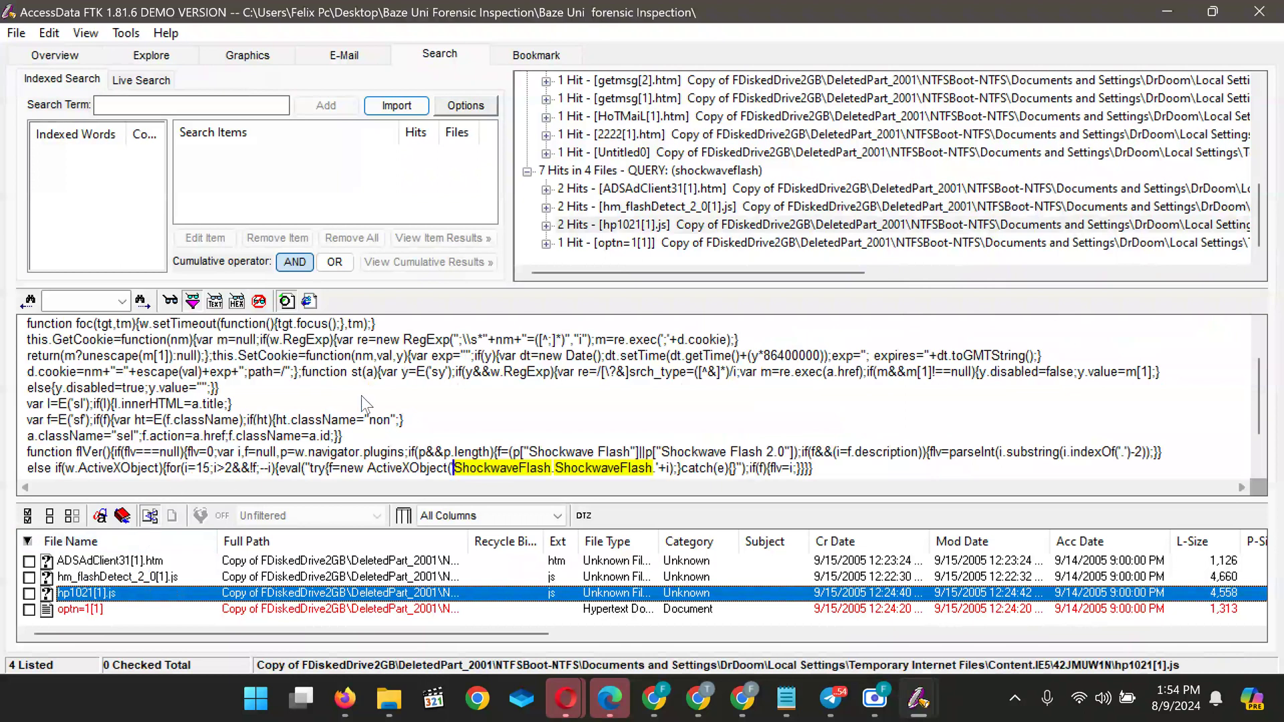
pyautogui.scroll(5, 361, 401)
pyautogui.scroll(-2, 361, 401)
pyautogui.scroll(2, 361, 401)
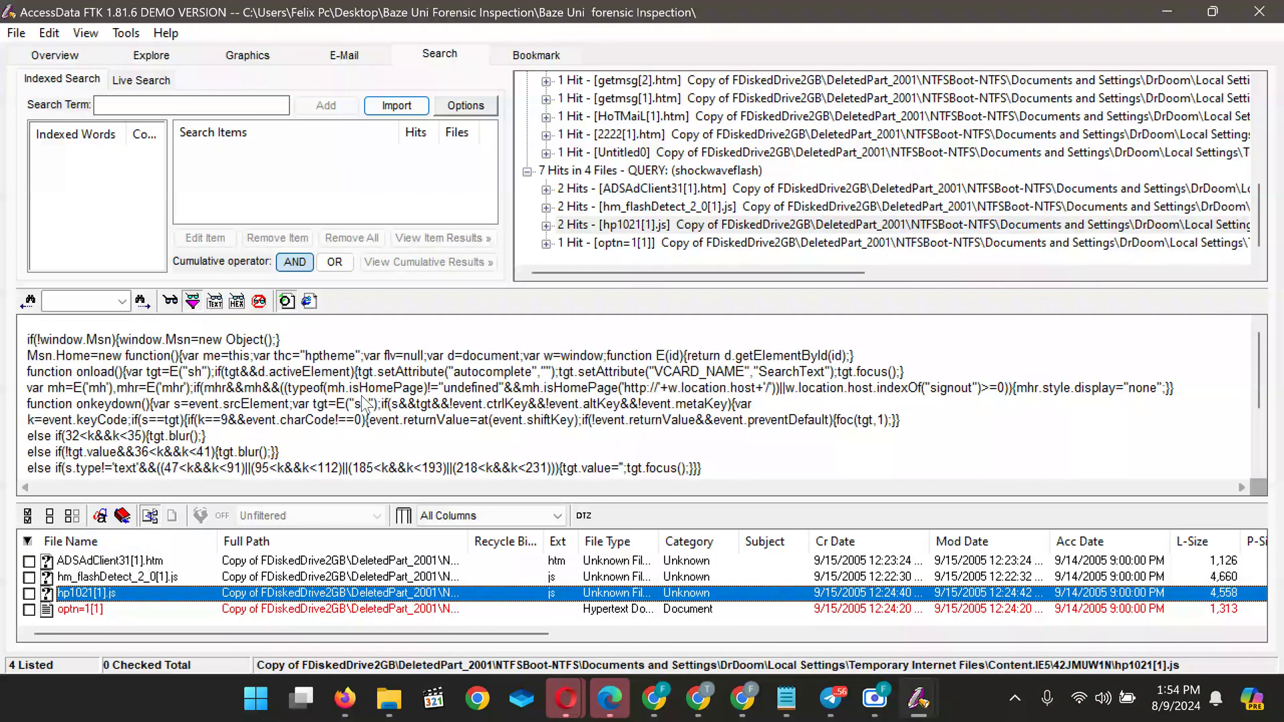
pyautogui.scroll(-5, 363, 403)
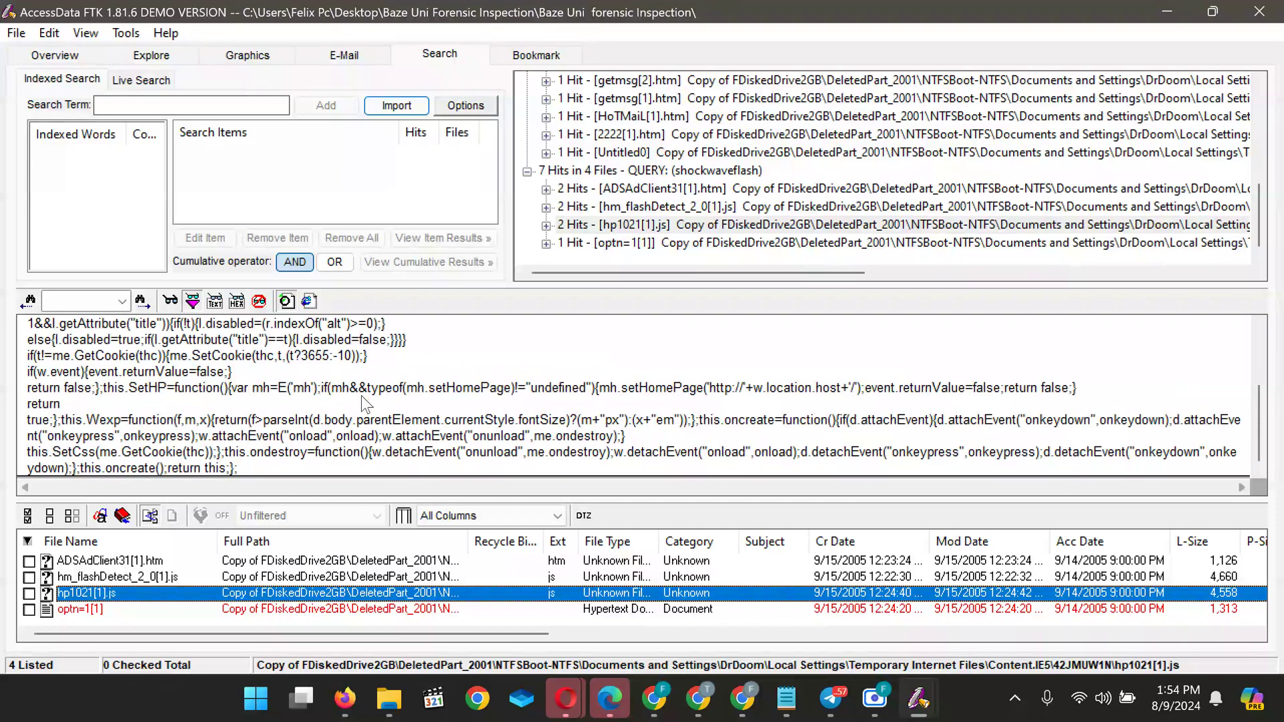
# Preview optn=1[1]'s code and try its right-click copy menu, closing it unused
pyautogui.click(101, 609)
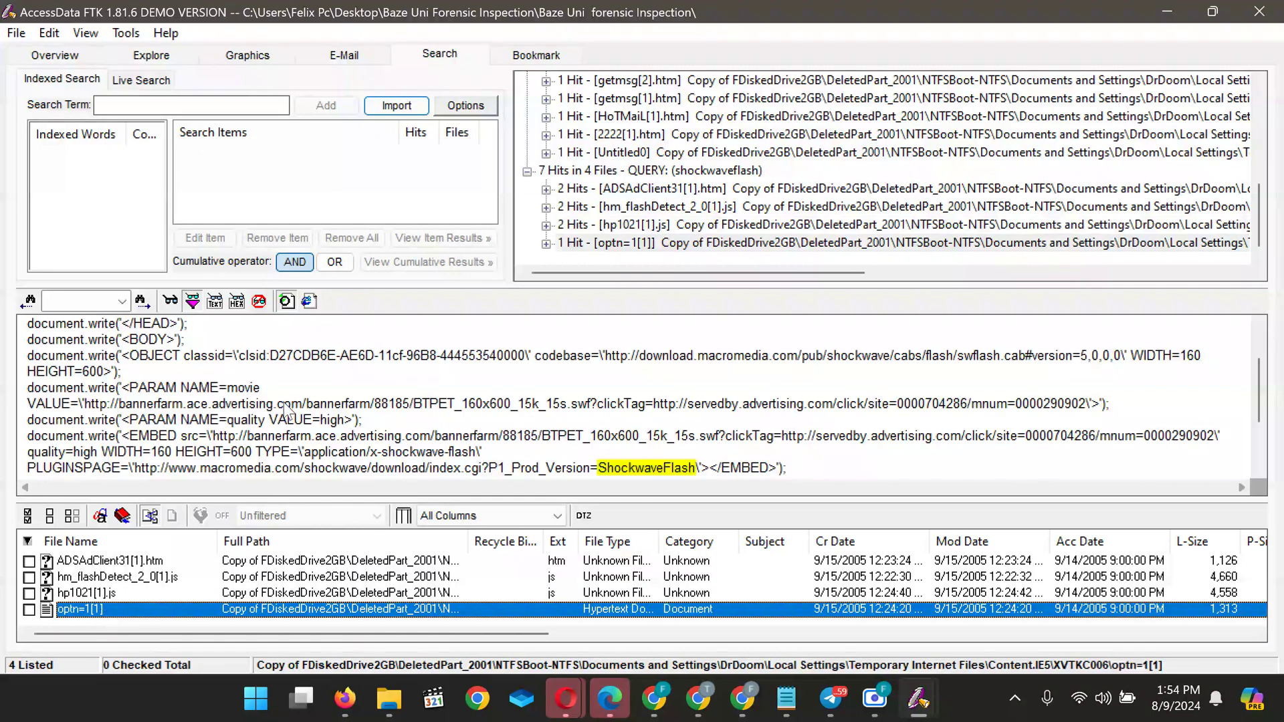
pyautogui.scroll(2, 137, 418)
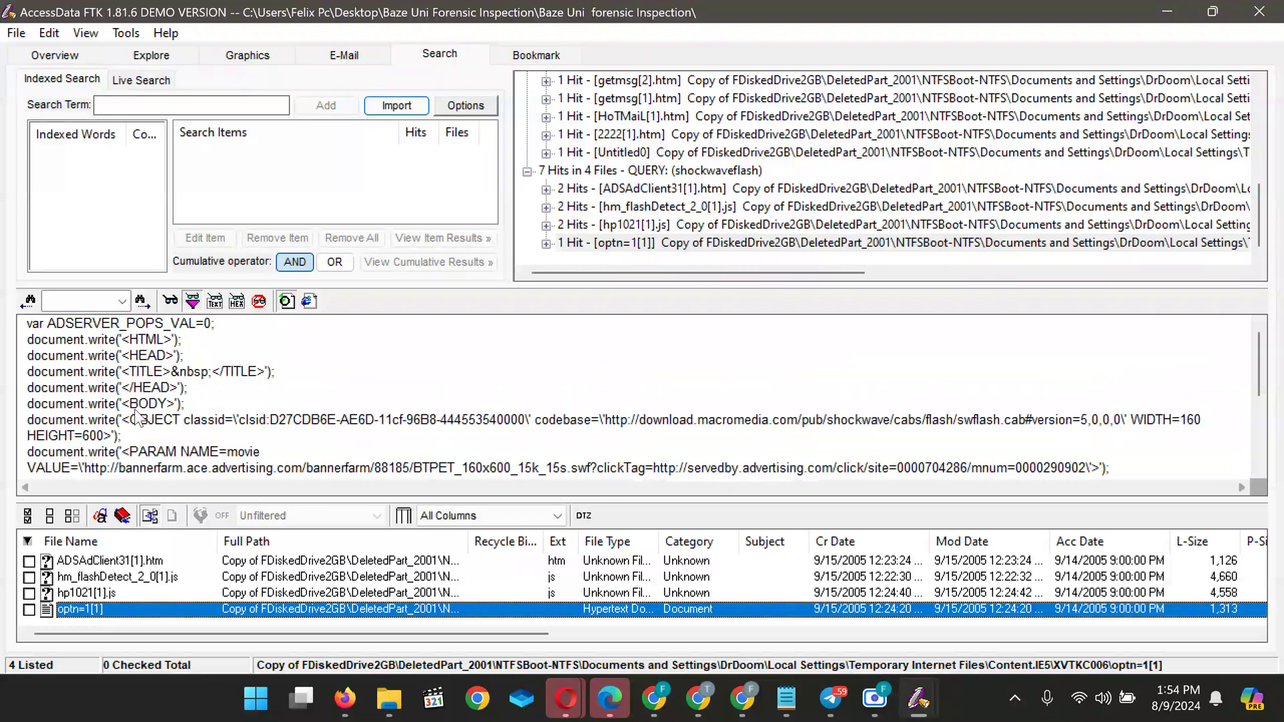
pyautogui.scroll(-3, 137, 418)
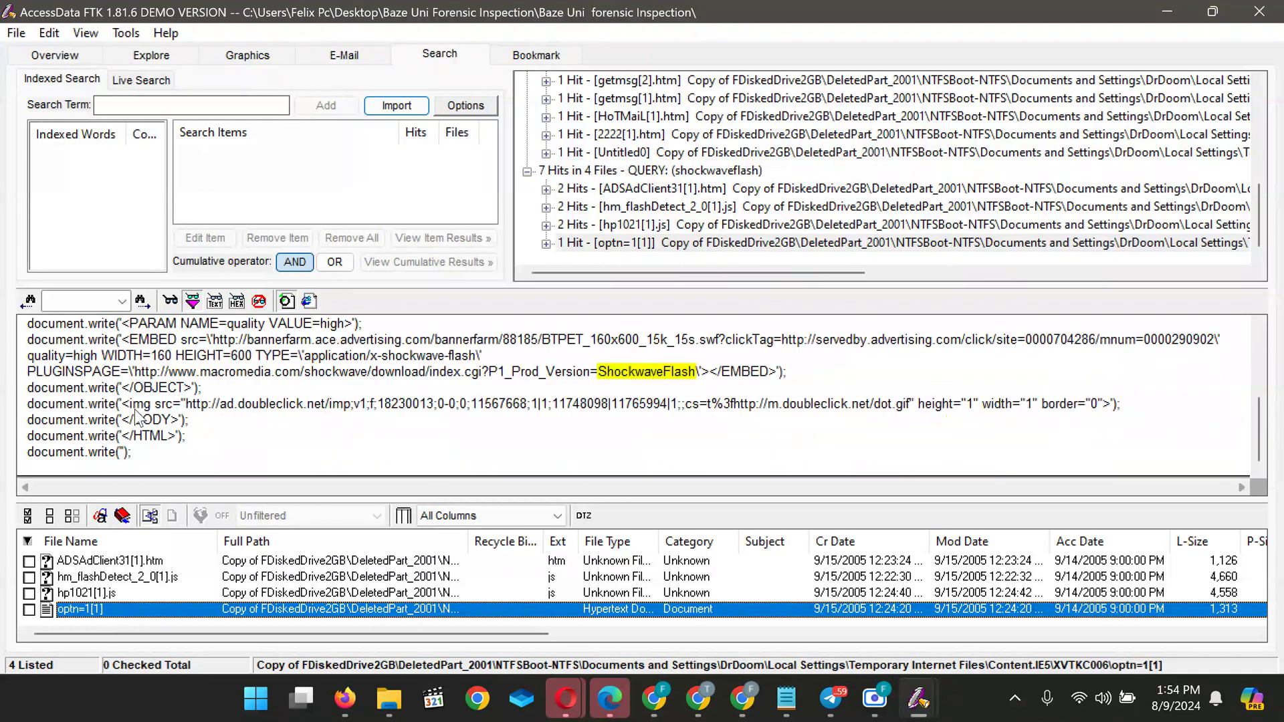
pyautogui.rightClick(137, 418)
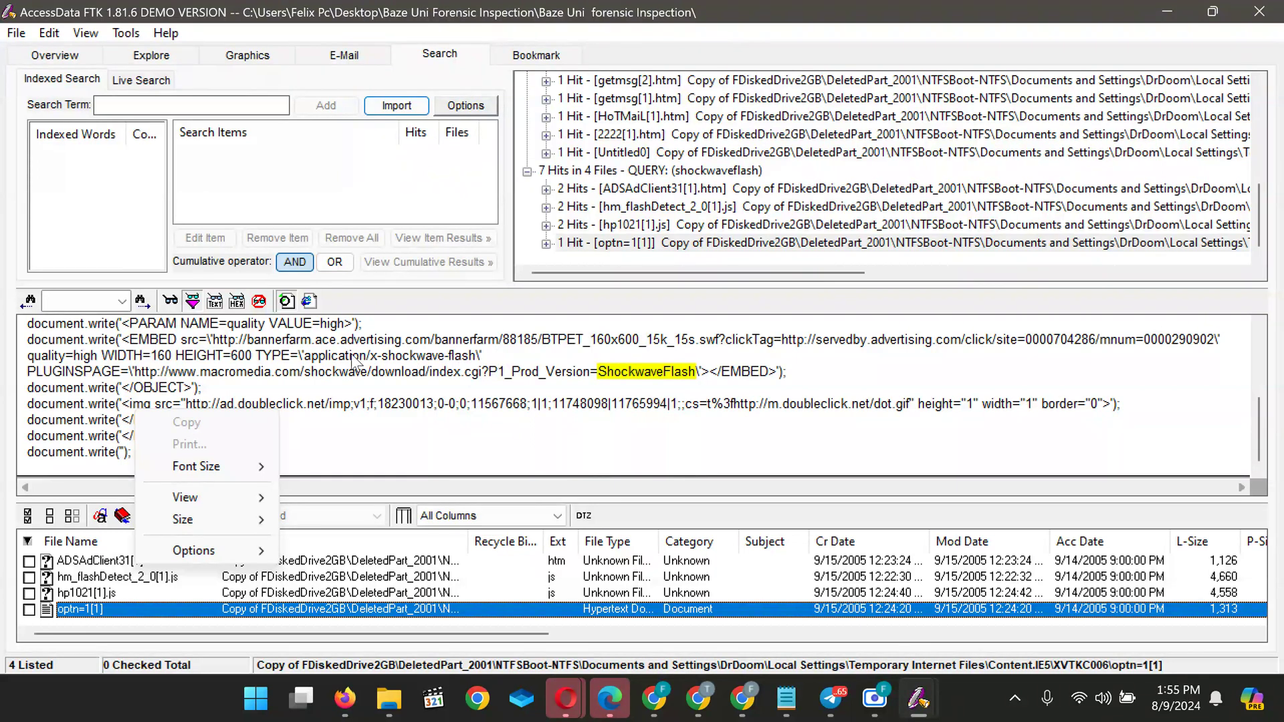
pyautogui.click(250, 365)
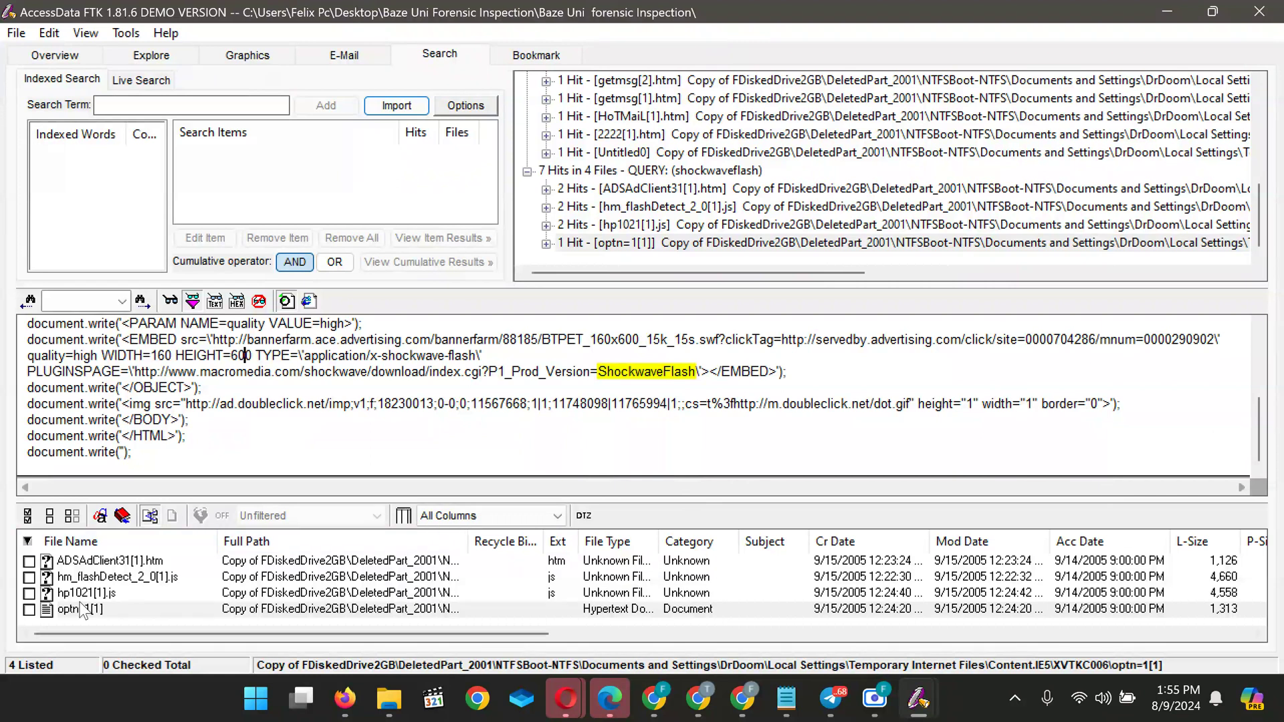
pyautogui.hscroll(2, 80, 610)
pyautogui.hscroll(-2, 81, 610)
pyautogui.hscroll(2, 80, 610)
pyautogui.hscroll(-2, 79, 614)
pyautogui.click(79, 614)
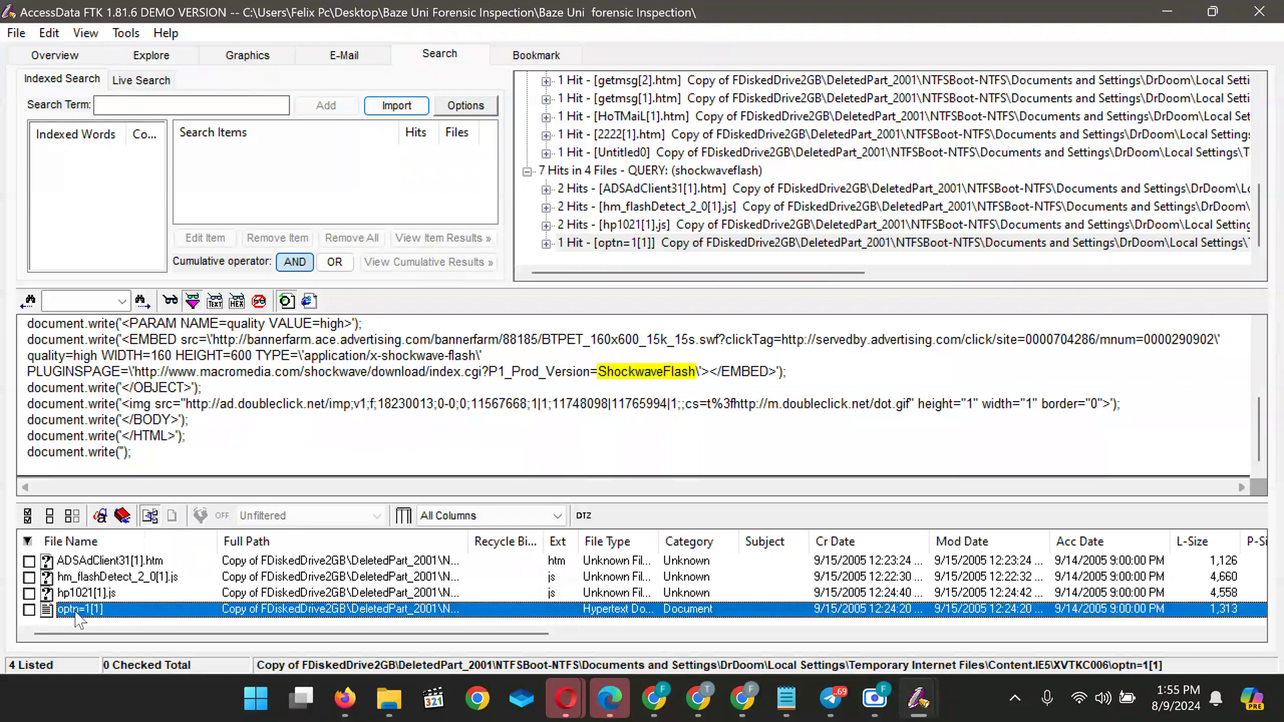
# Go back to hm_flashDetect_2_0[1].js and scroll through its code
pyautogui.press('Up')
pyautogui.press('Up')
pyautogui.press('Up')
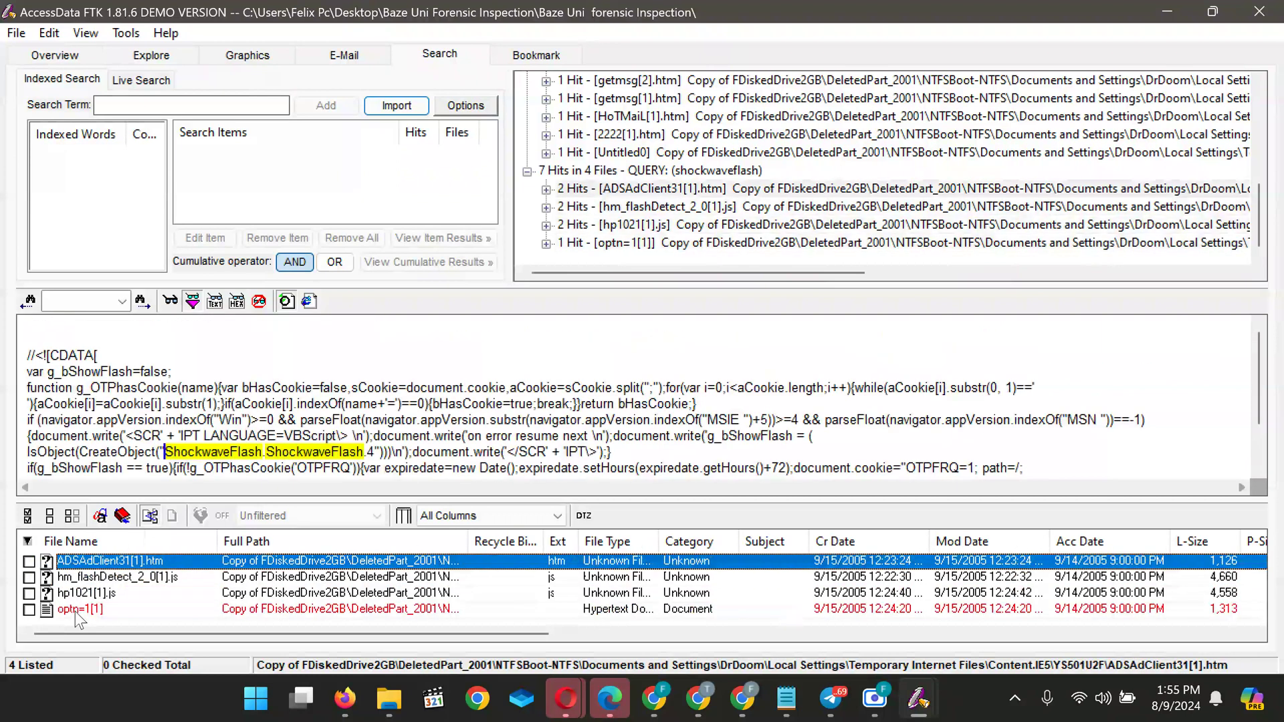
pyautogui.press('Down')
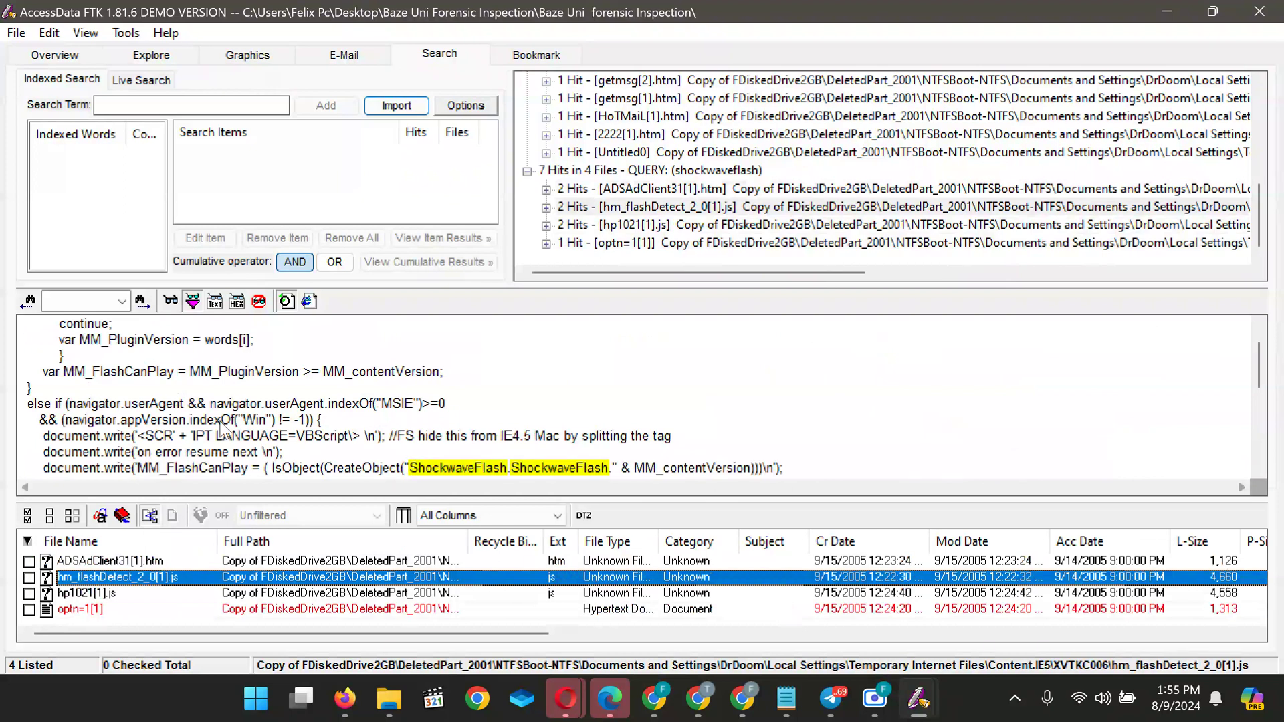
pyautogui.scroll(2, 287, 397)
pyautogui.scroll(-6, 288, 393)
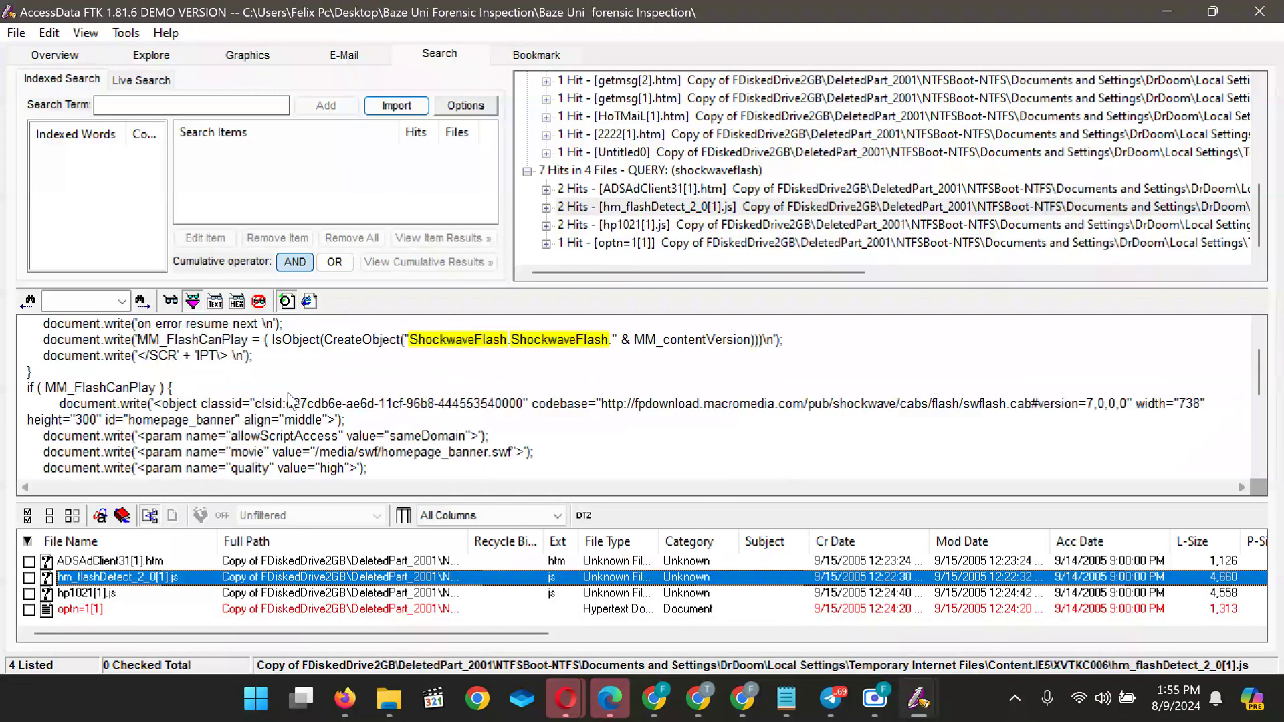
pyautogui.scroll(-5, 288, 393)
pyautogui.scroll(-2, 288, 393)
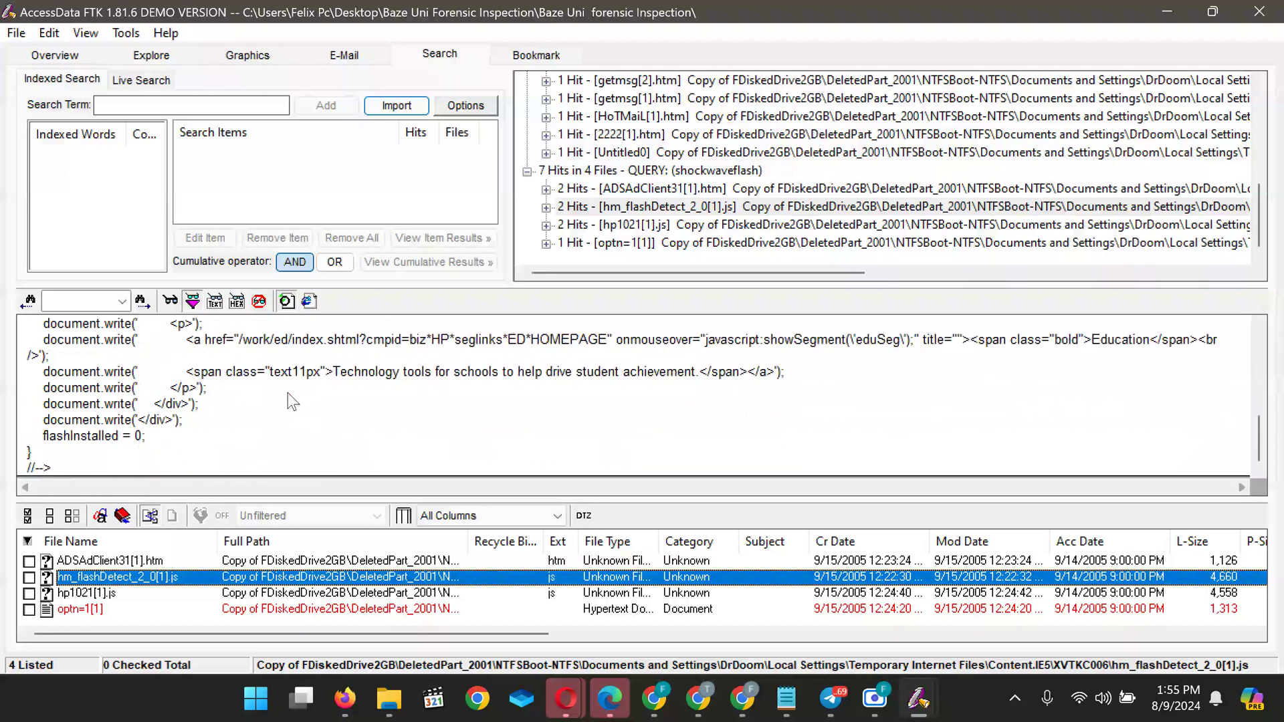
pyautogui.scroll(12, 291, 401)
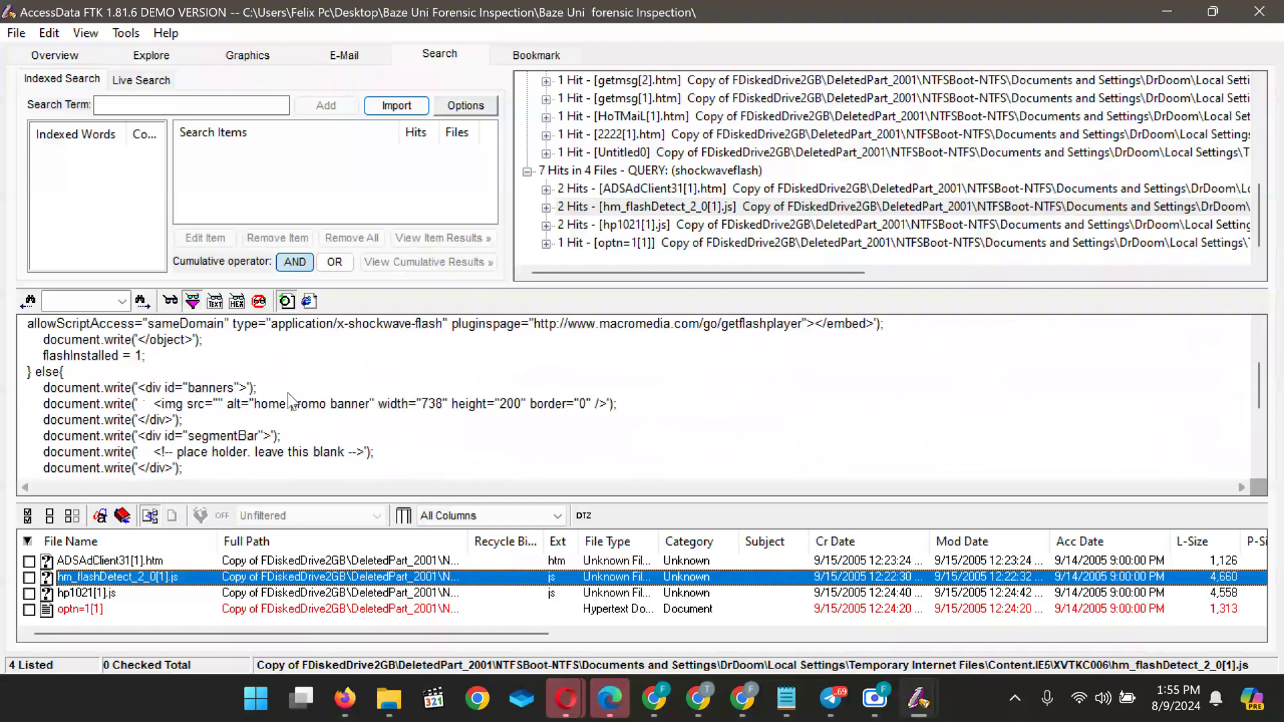
pyautogui.scroll(4, 288, 394)
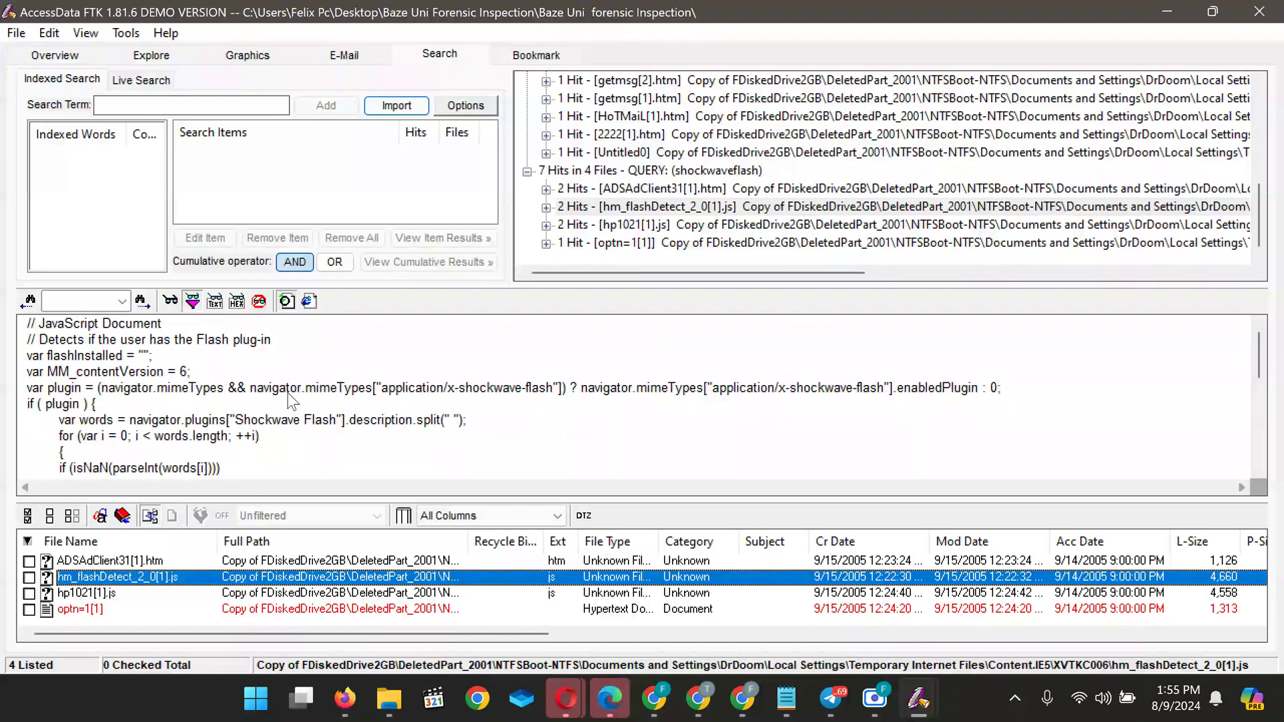
# Select the fpdownload.macromedia.com swflash.cab download URL in the codebase line
pyautogui.click(319, 401)
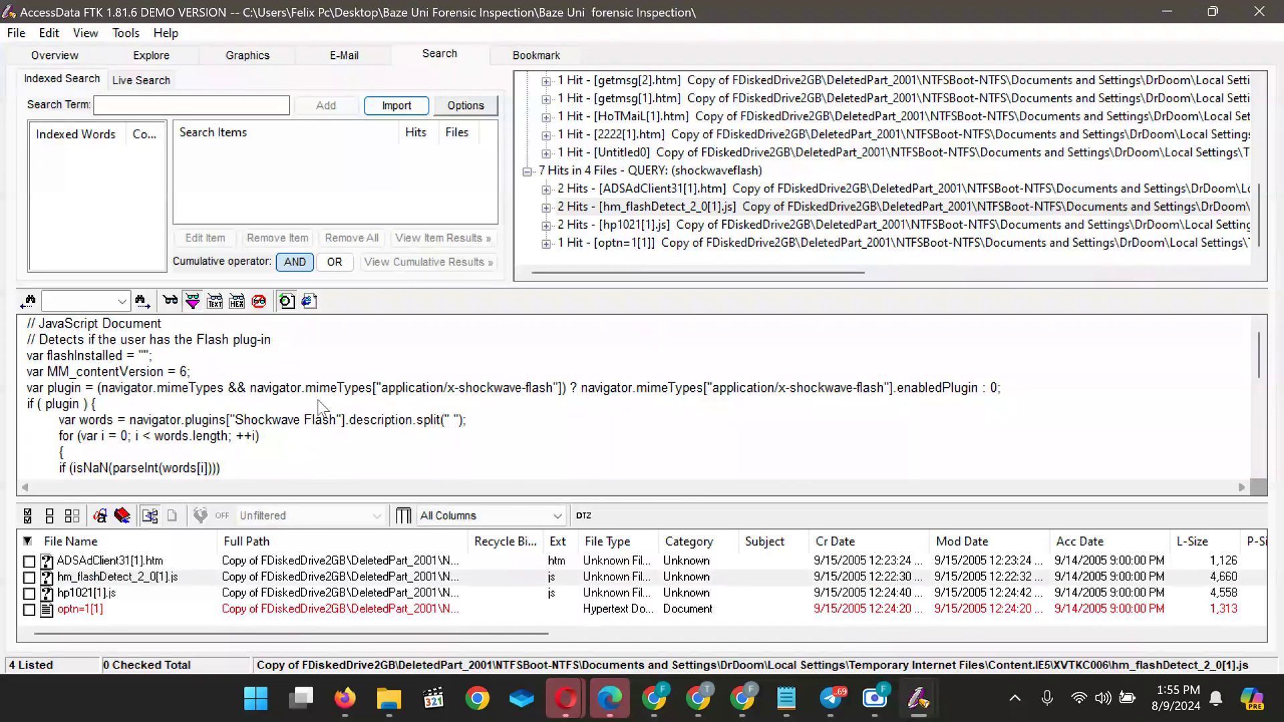
pyautogui.scroll(-2, 319, 401)
pyautogui.scroll(-3, 318, 400)
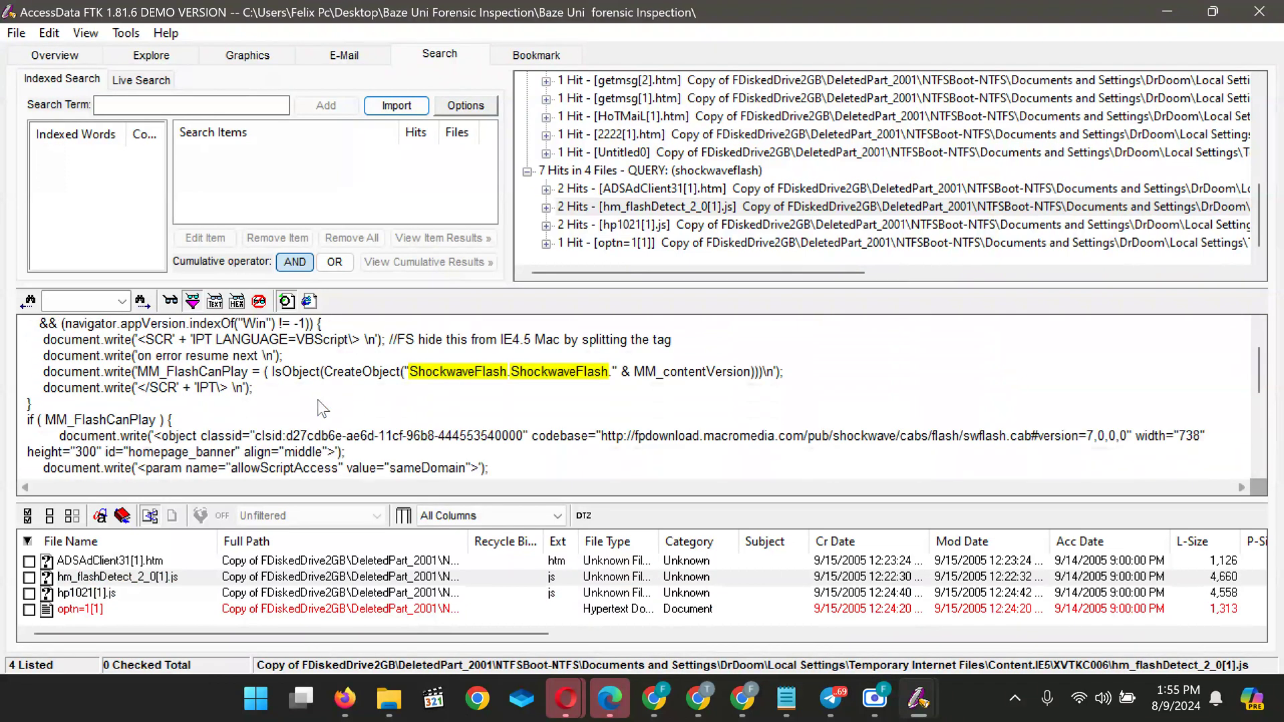
pyautogui.scroll(-1, 323, 408)
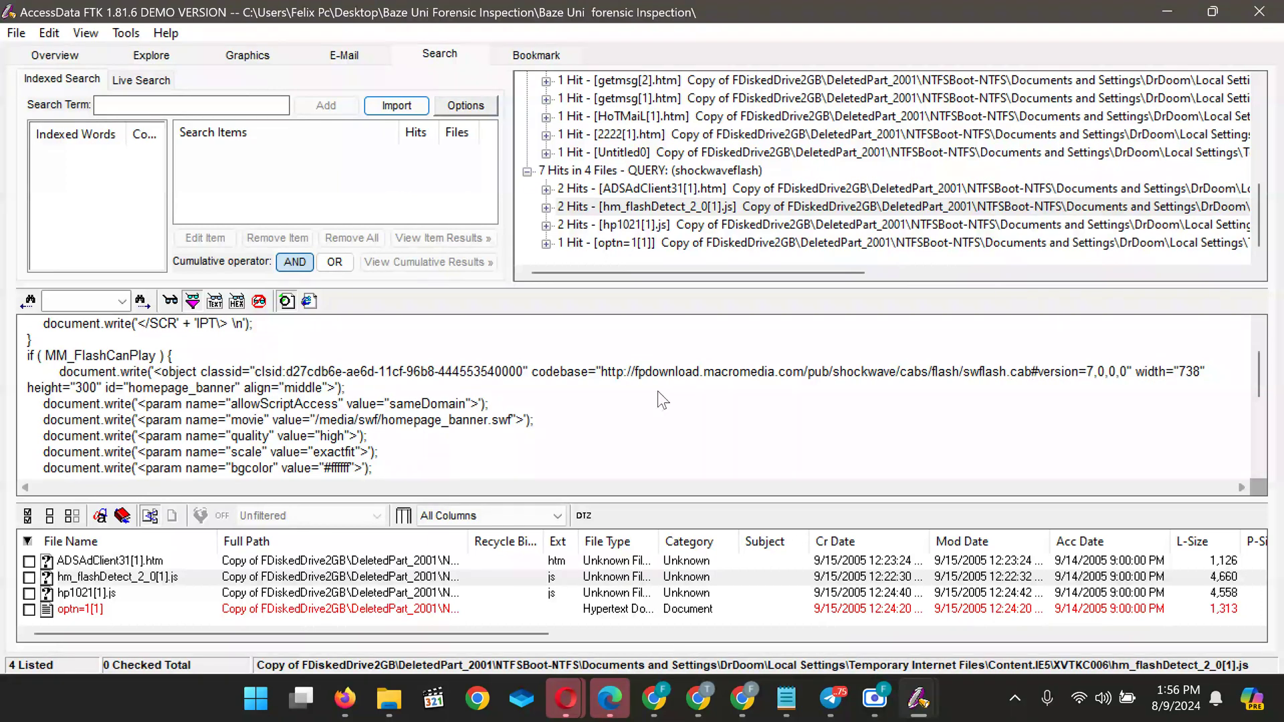
pyautogui.moveTo(600, 372); pyautogui.dragTo(1135, 385)
pyautogui.hotkey('ctrl', 'c')
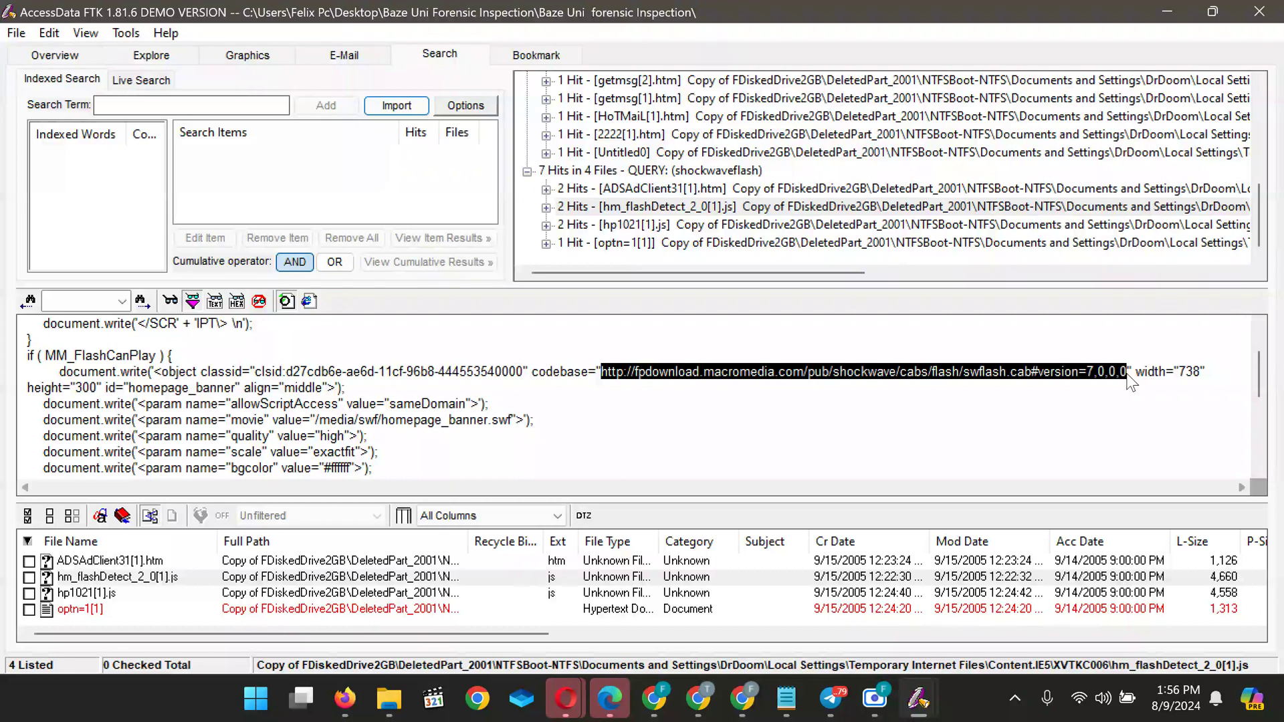
# Add 'B-' below A- X in the evidence answer with the pasted flash link underneath
pyautogui.moveTo(698, 699)
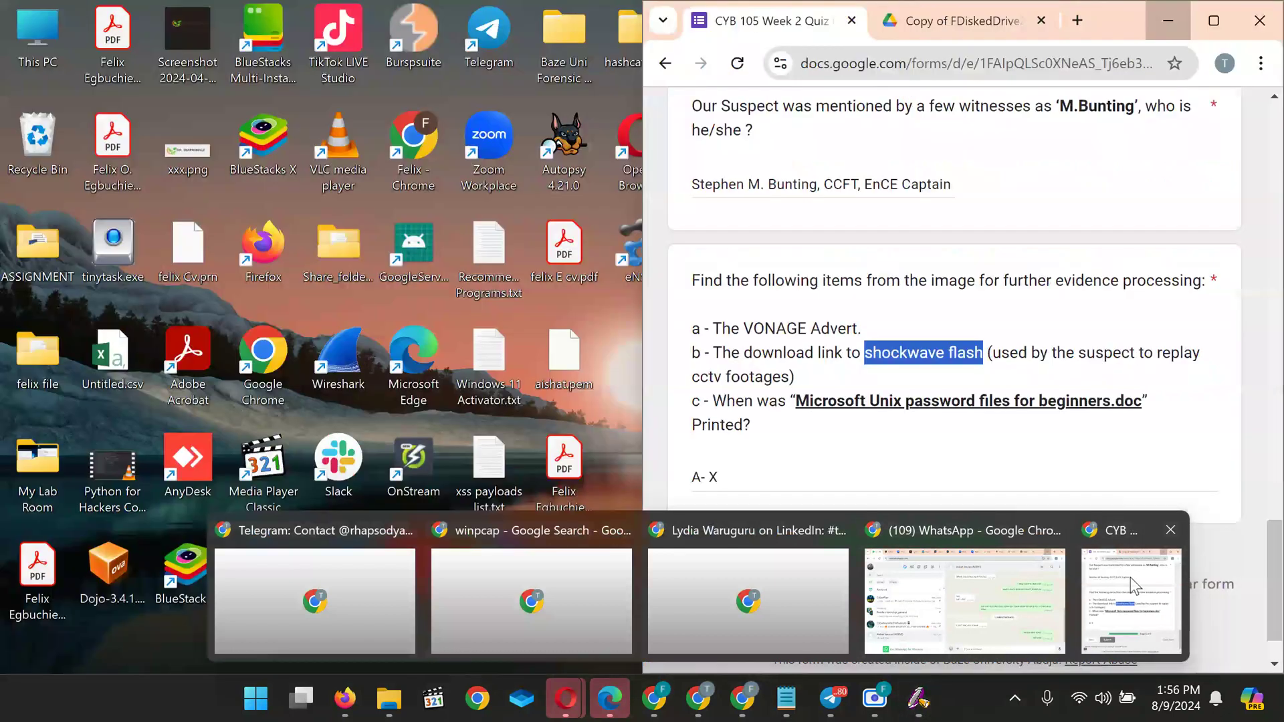
pyautogui.click(1130, 577)
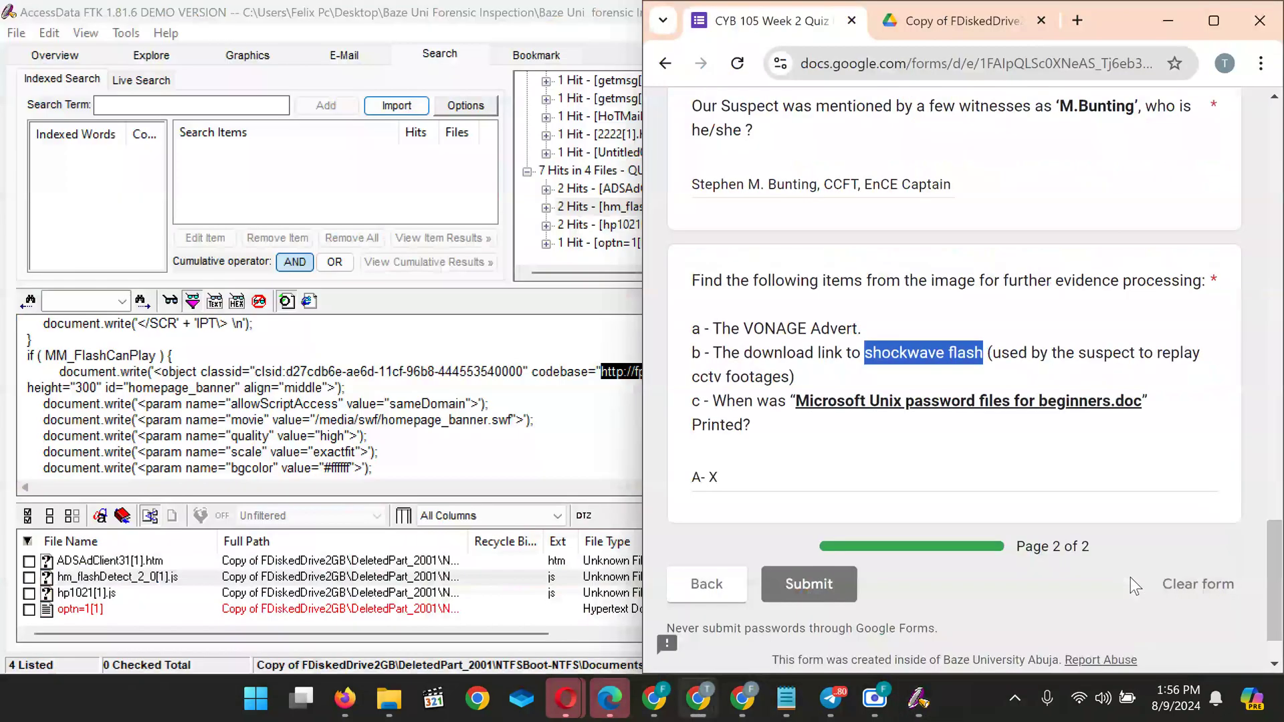
pyautogui.click(748, 483)
pyautogui.press('Return')
pyautogui.press('Return')
pyautogui.press('Return')
pyautogui.press('Return')
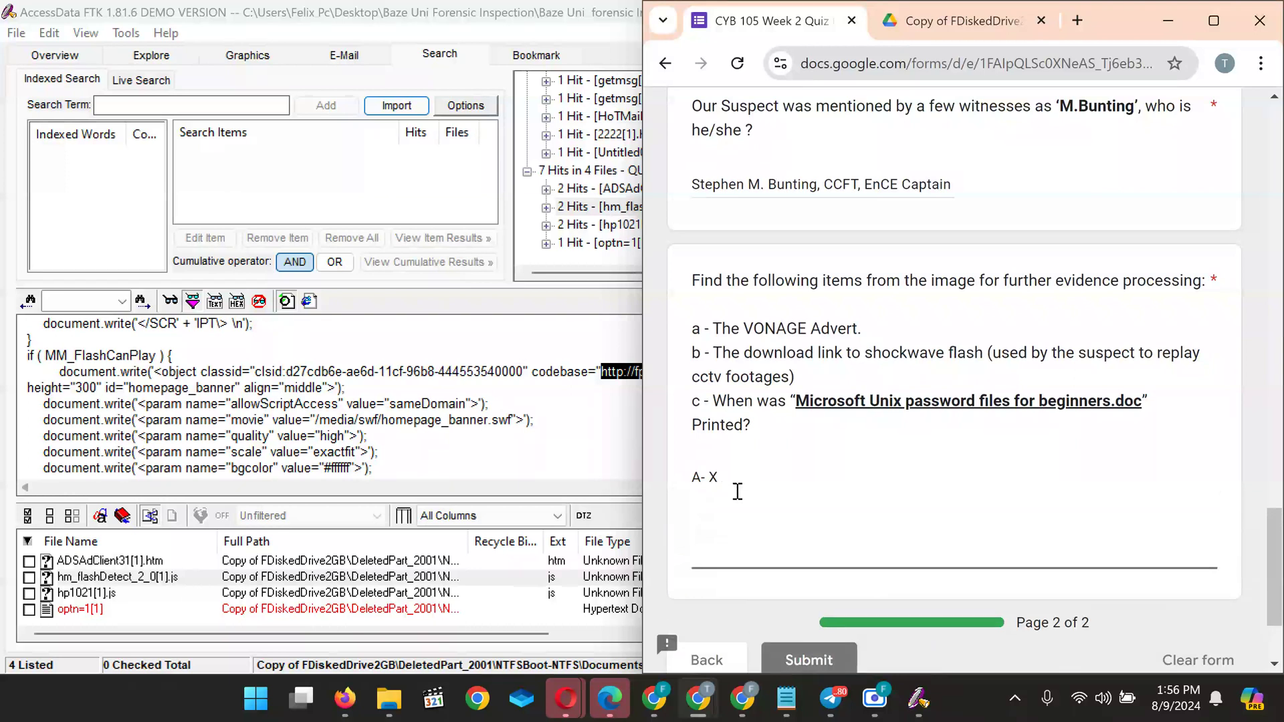
pyautogui.click(724, 503)
pyautogui.write('B-')
pyautogui.hotkey('ctrl', 'v')
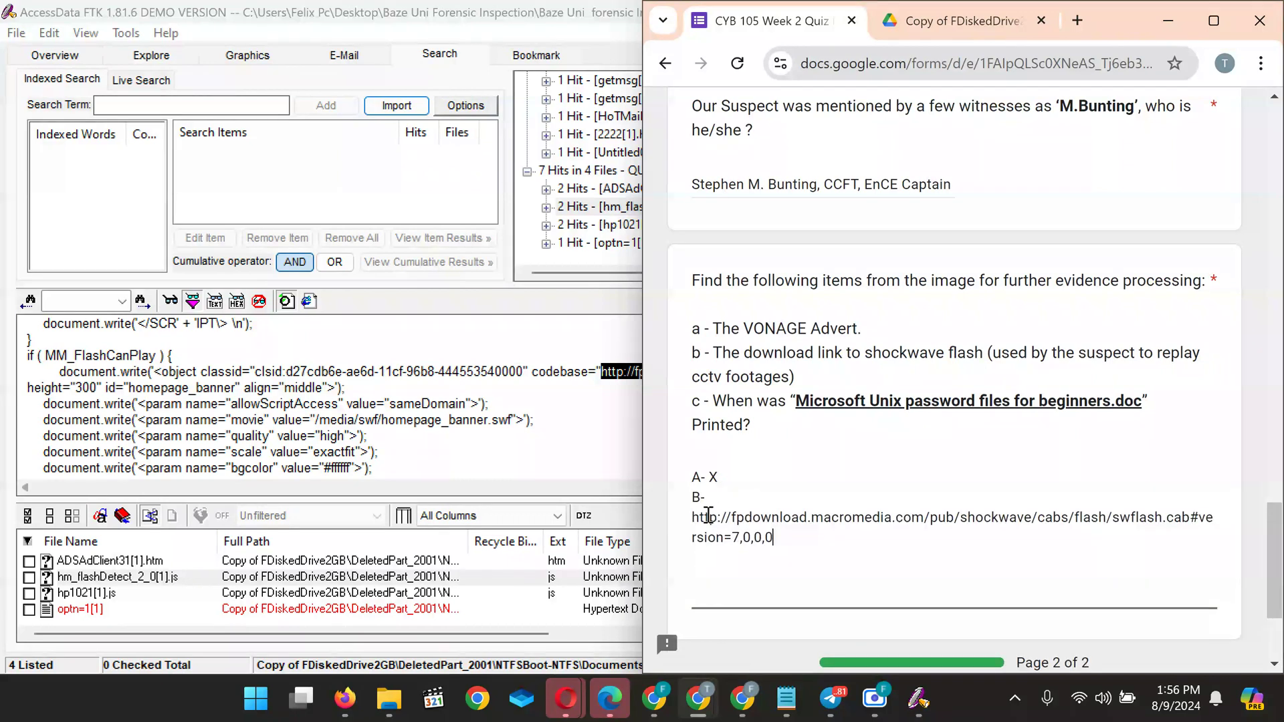
pyautogui.click(700, 519)
pyautogui.press('BackSpace')
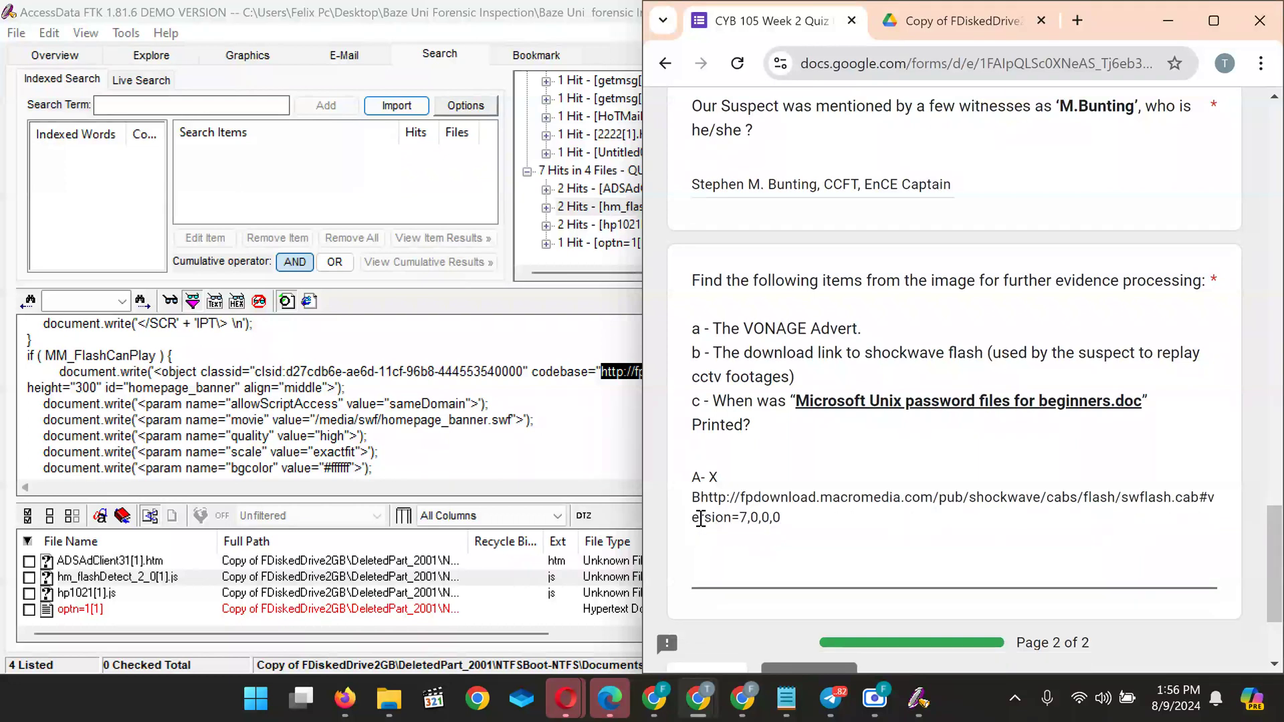
pyautogui.write('-')
pyautogui.press('Return')
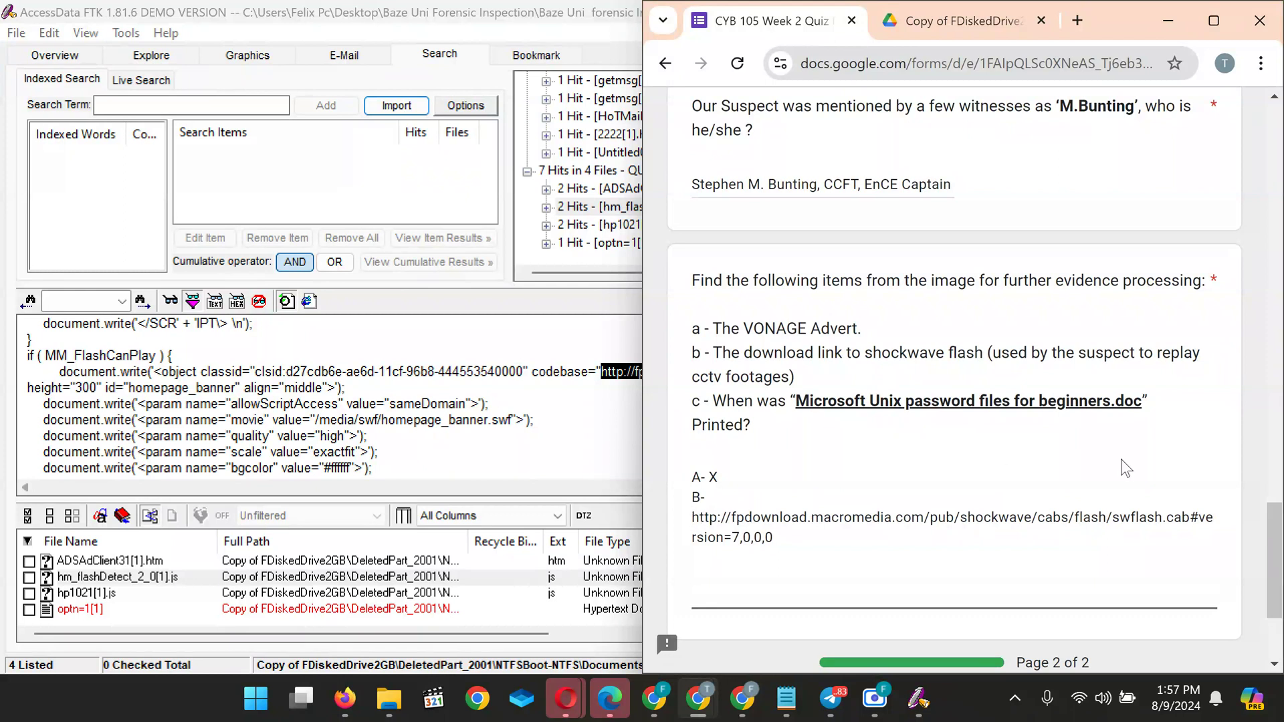
# Strip '#version=7,0,0,0' from the link and select question c's 'Microsoft Unix password files for beginners.doc' name
pyautogui.moveTo(1192, 518); pyautogui.dragTo(1214, 549)
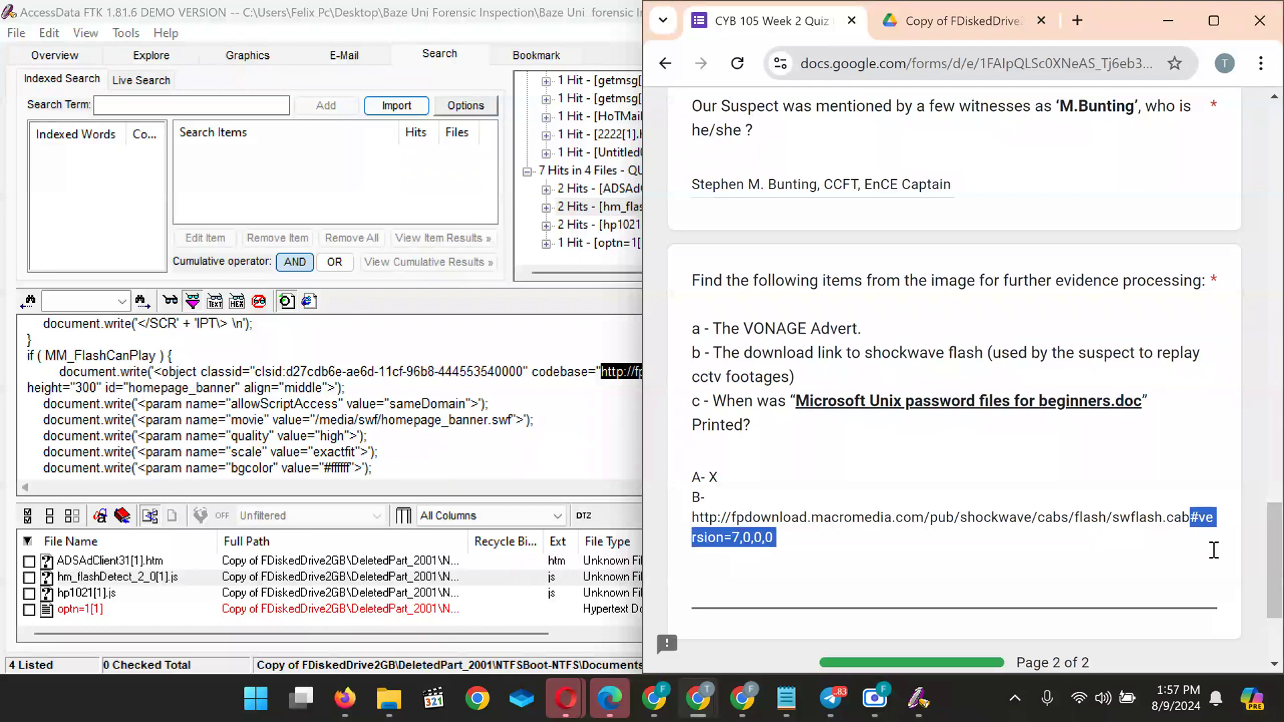
pyautogui.press('BackSpace')
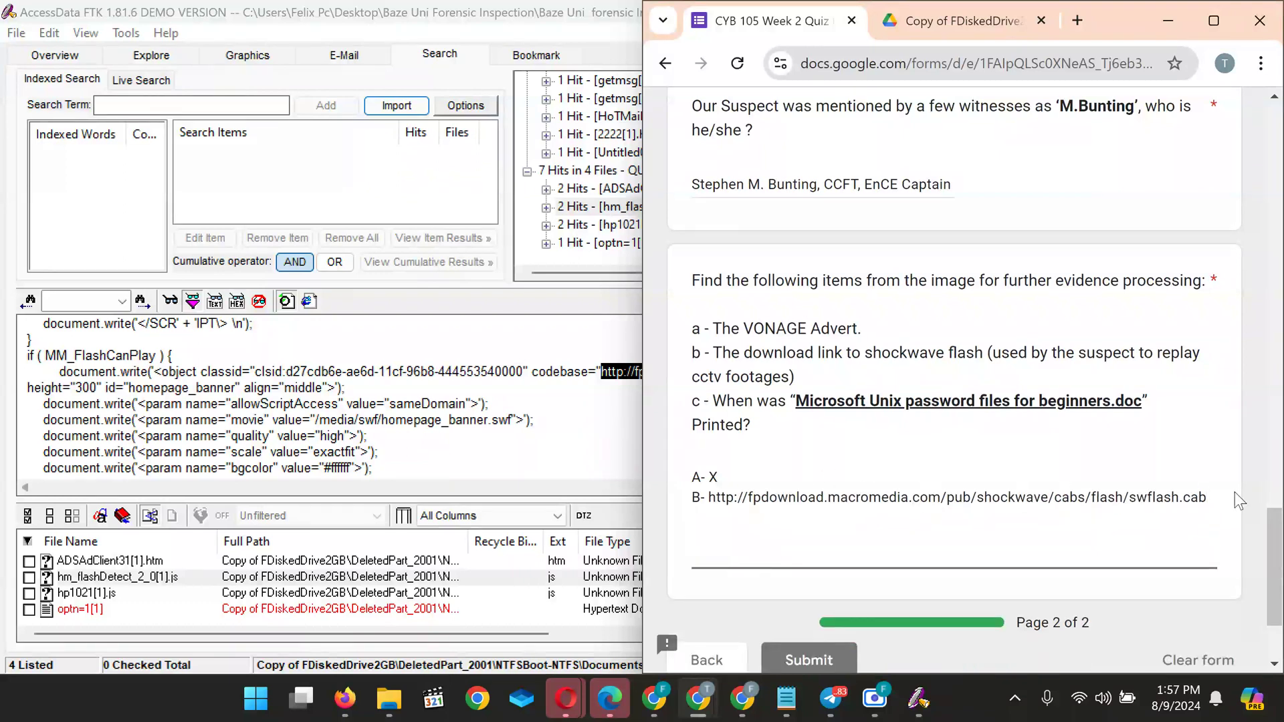
pyautogui.press('Return')
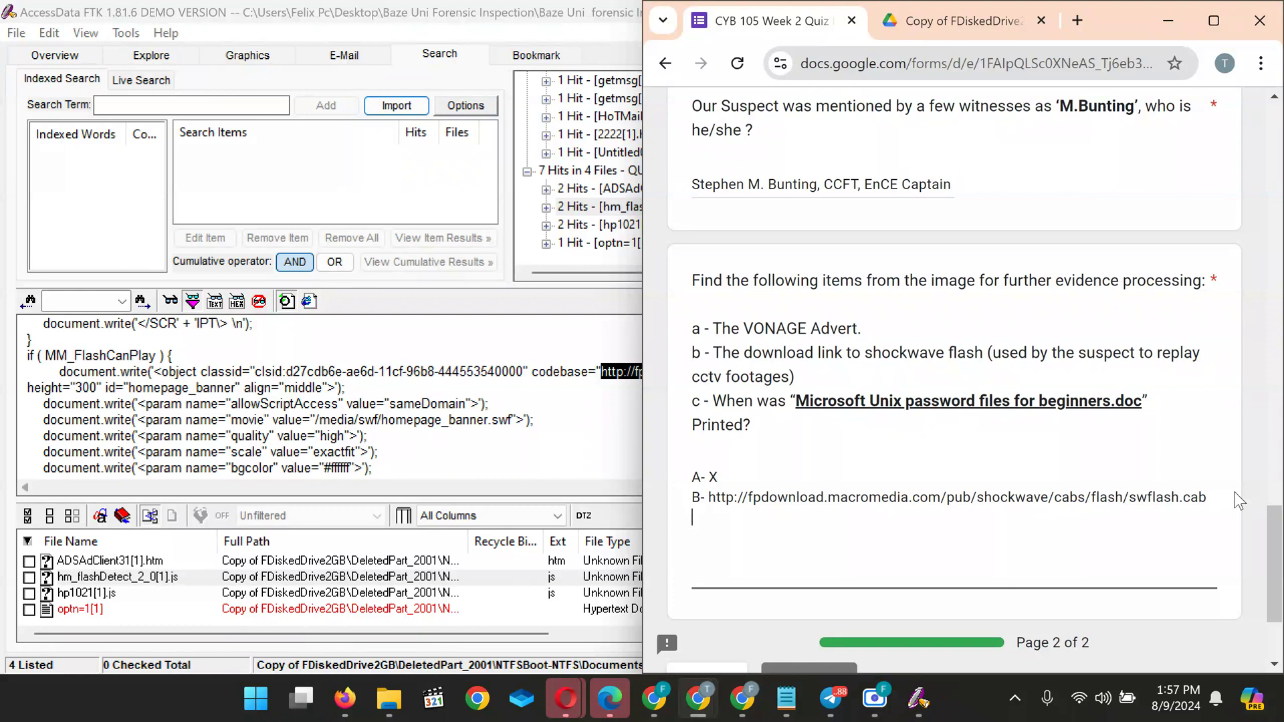
pyautogui.click(797, 403)
pyautogui.moveTo(797, 403); pyautogui.dragTo(1143, 404)
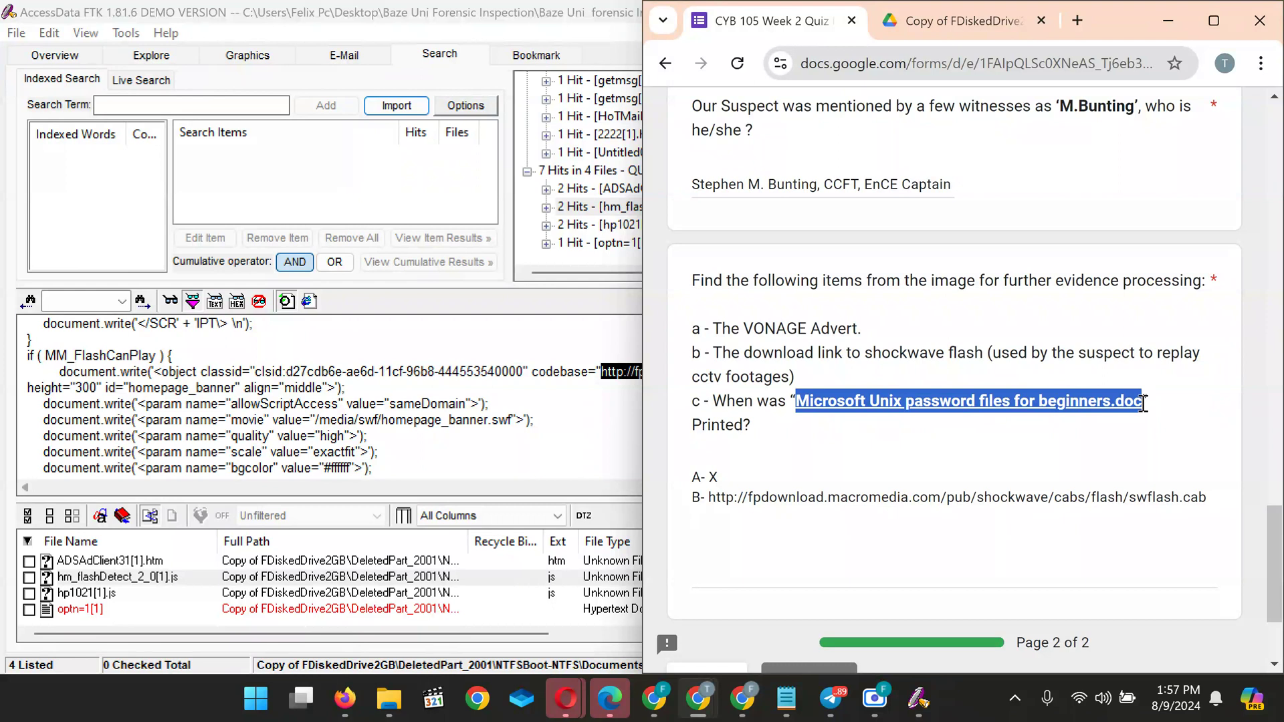
# Paste 'Microsoft Unix password files for beginners.doc' as FTK's search term, then return to Overview
pyautogui.click(565, 463)
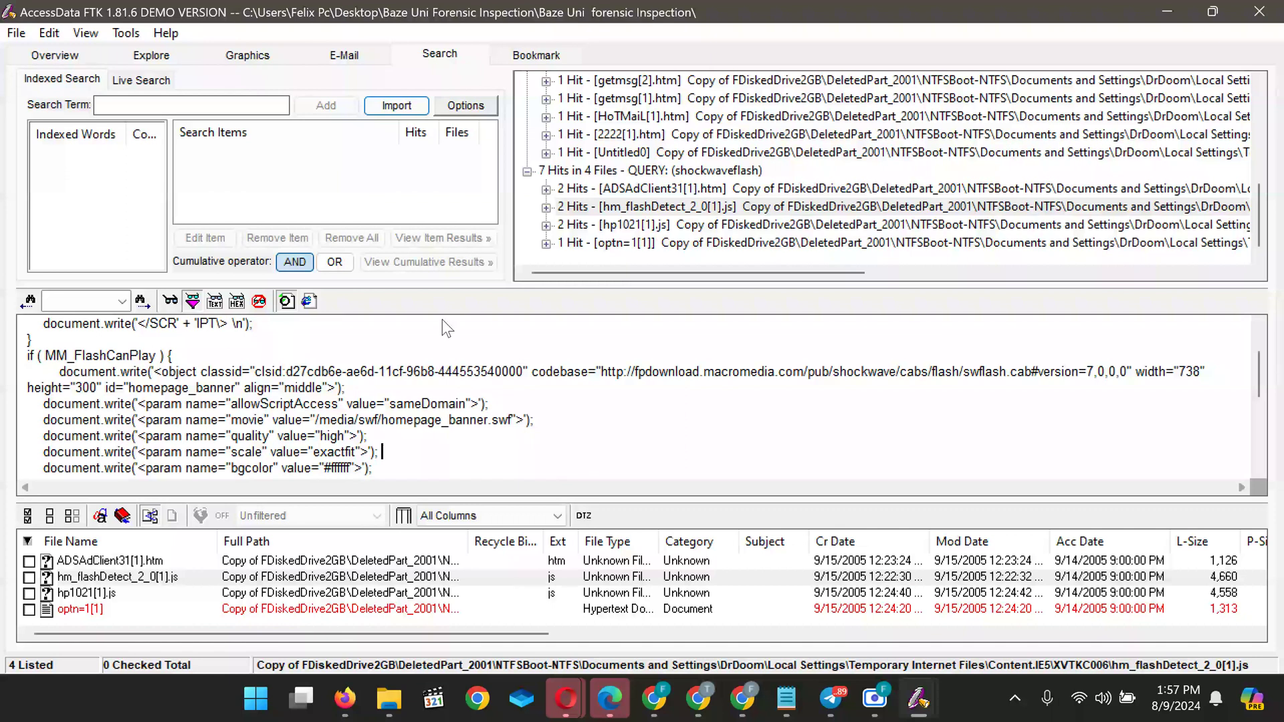
pyautogui.click(228, 106)
pyautogui.hotkey('ctrl', 'v')
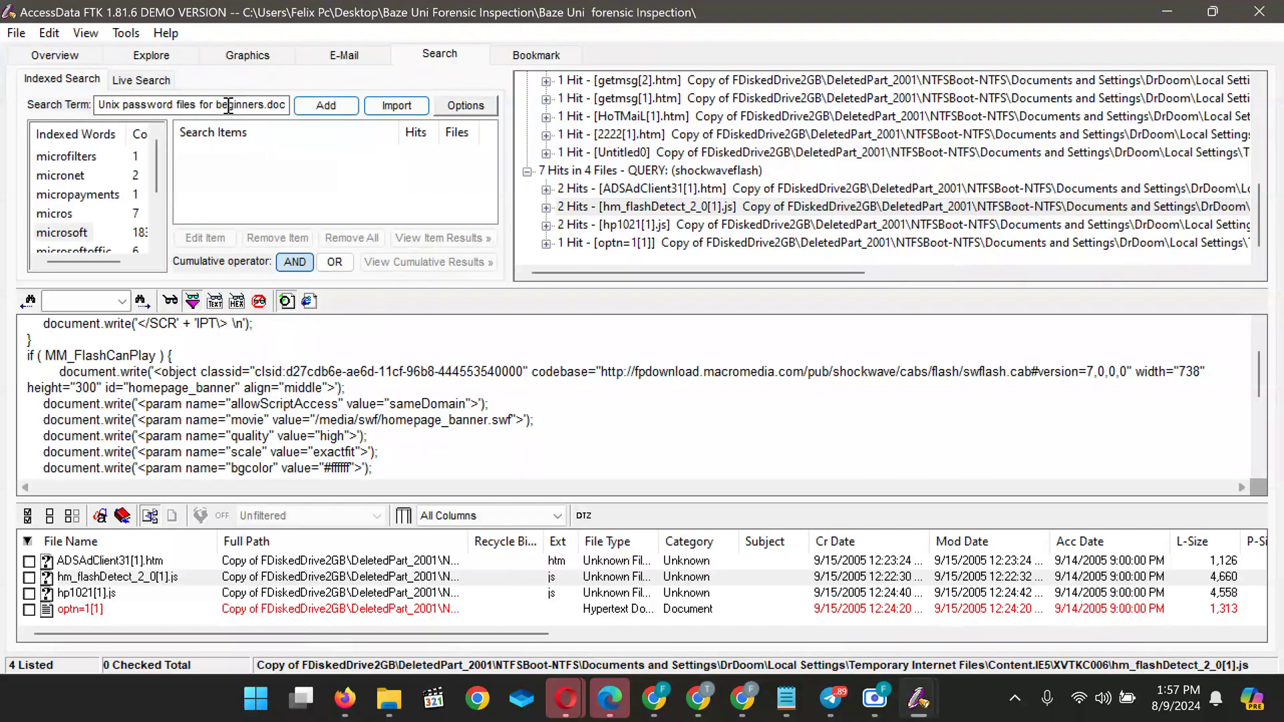
pyautogui.moveTo(154, 143); pyautogui.dragTo(154, 182)
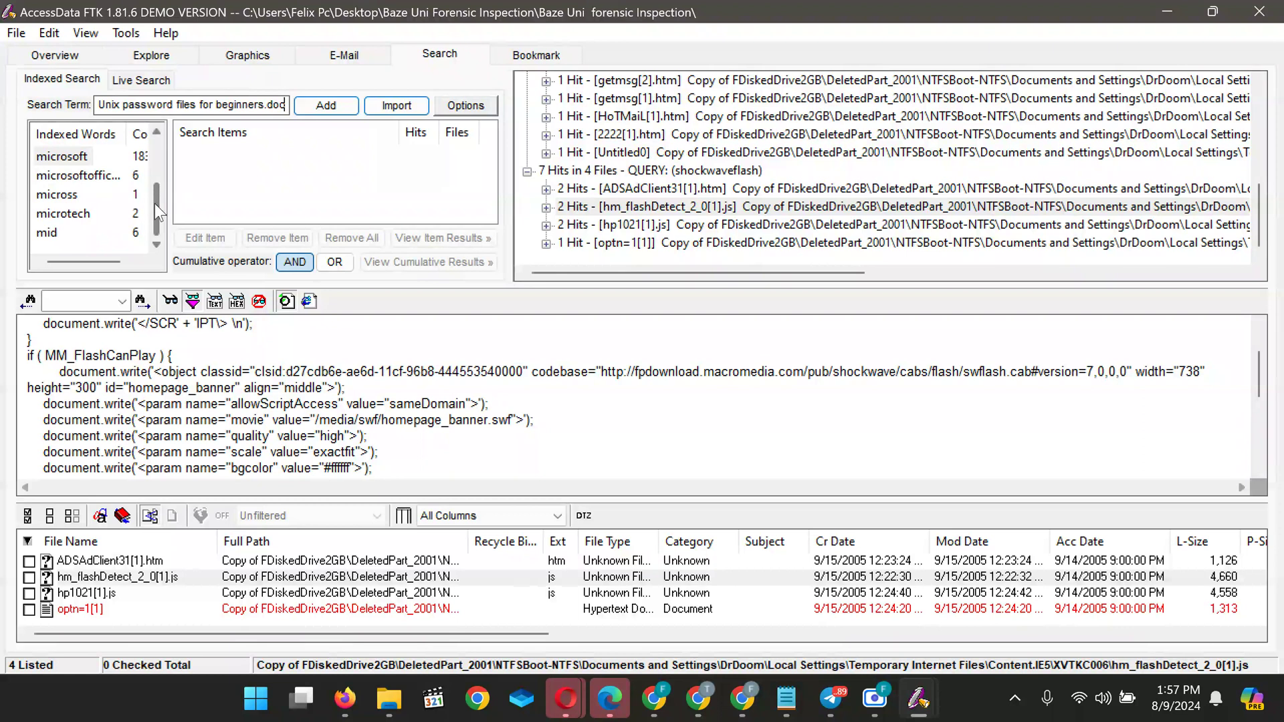
pyautogui.moveTo(154, 203); pyautogui.dragTo(159, 155)
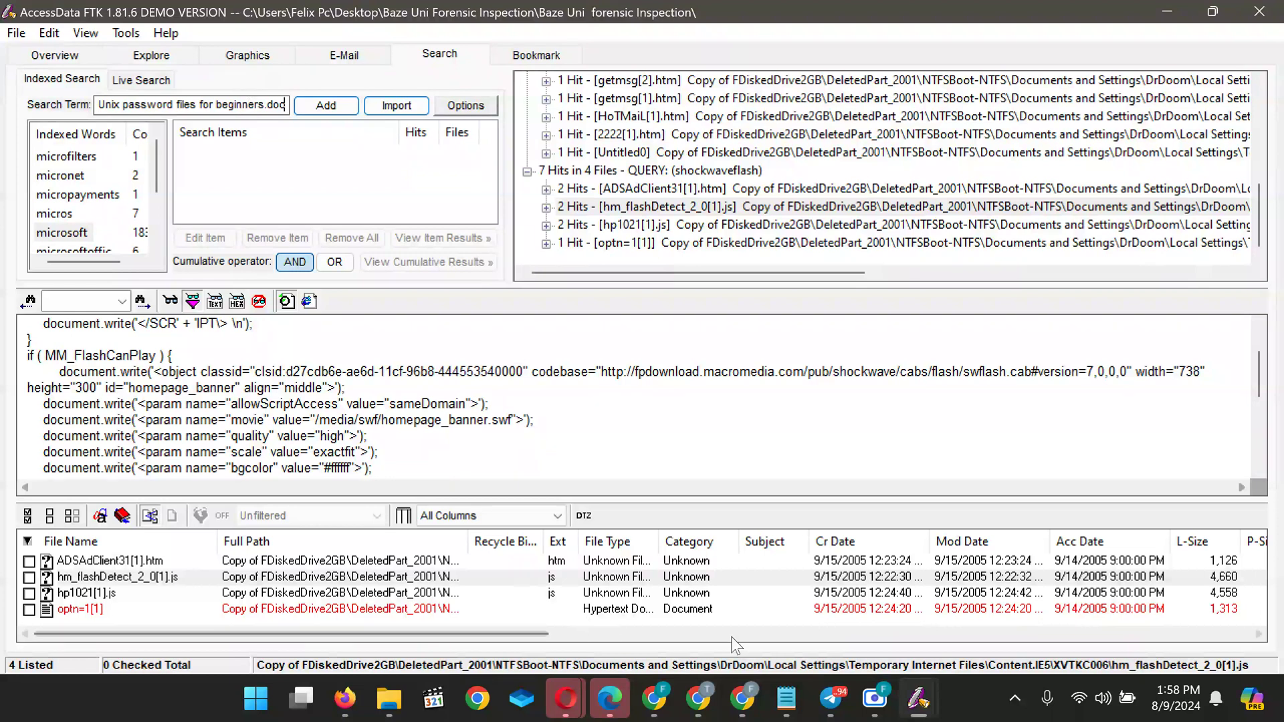
pyautogui.moveTo(704, 688)
pyautogui.click(1153, 590)
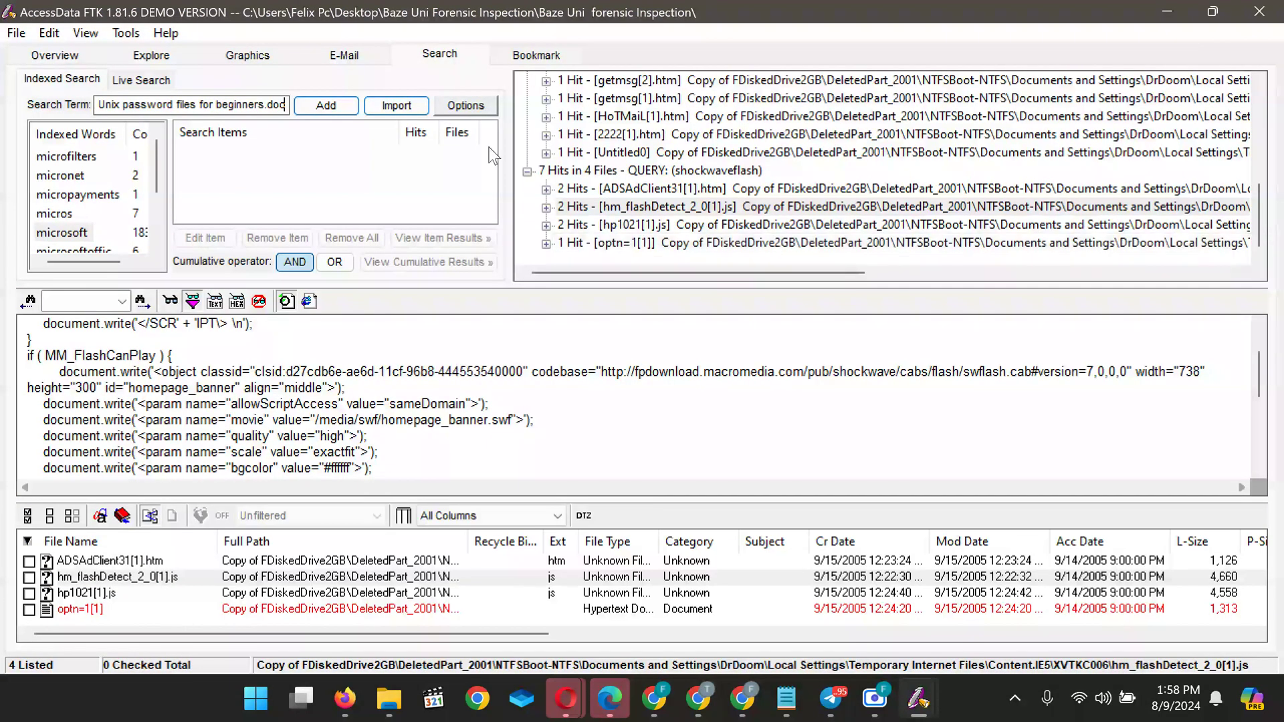
pyautogui.click(38, 58)
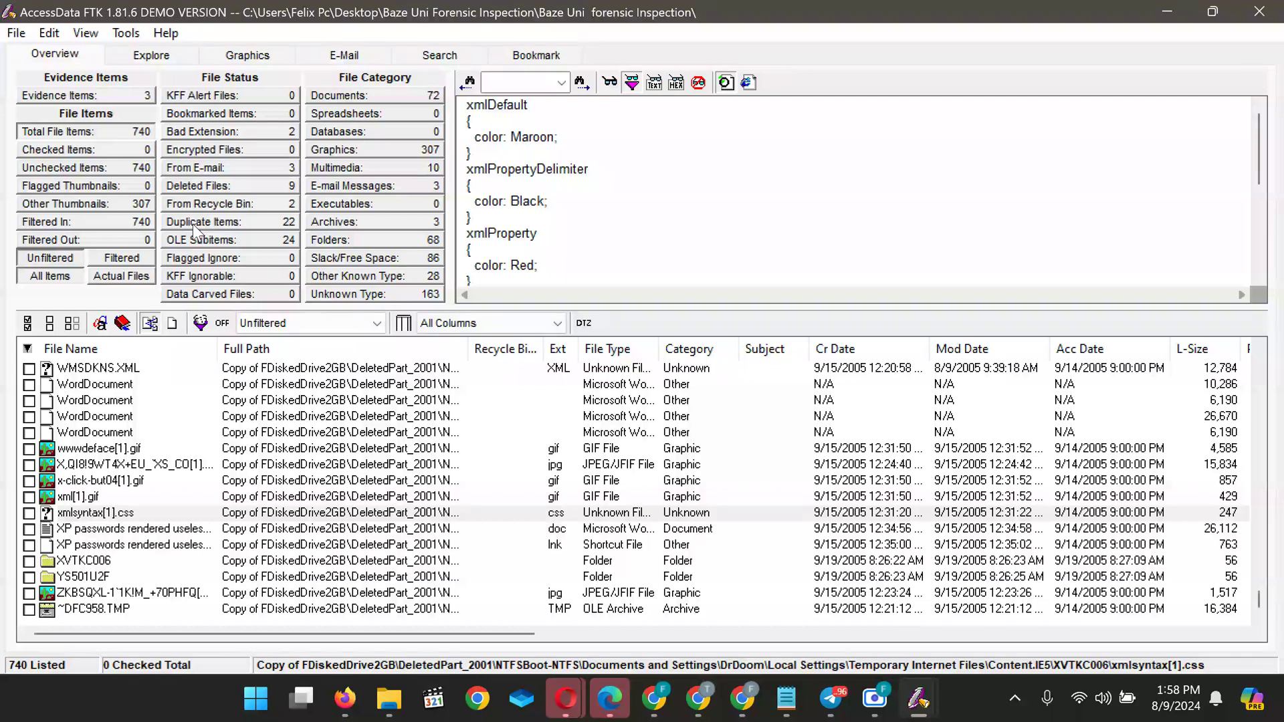
pyautogui.moveTo(830, 698)
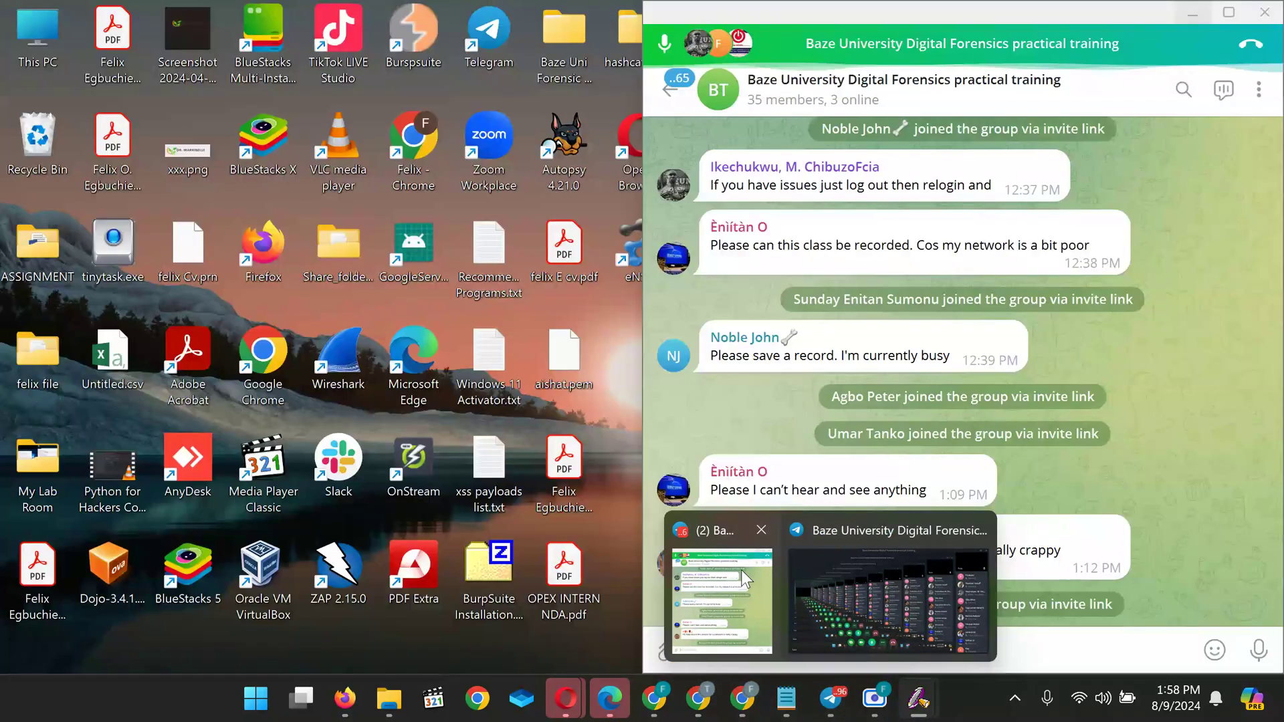
pyautogui.click(741, 570)
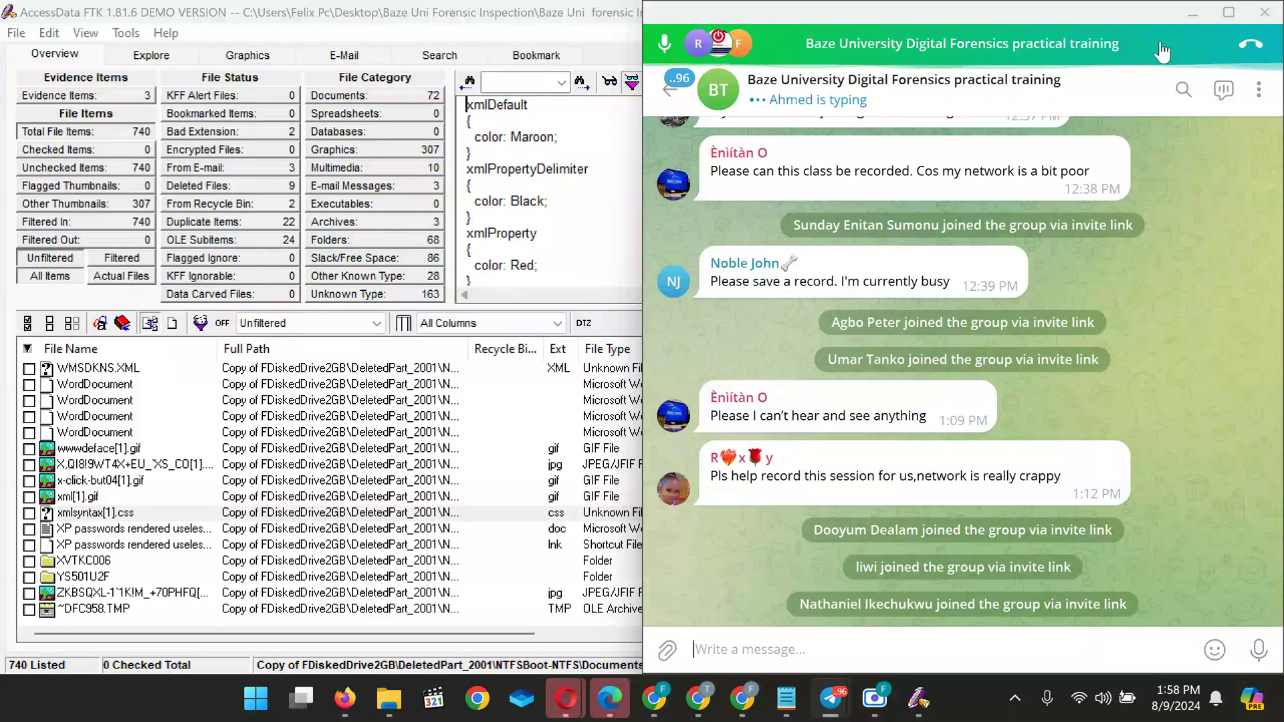
pyautogui.click(1197, 12)
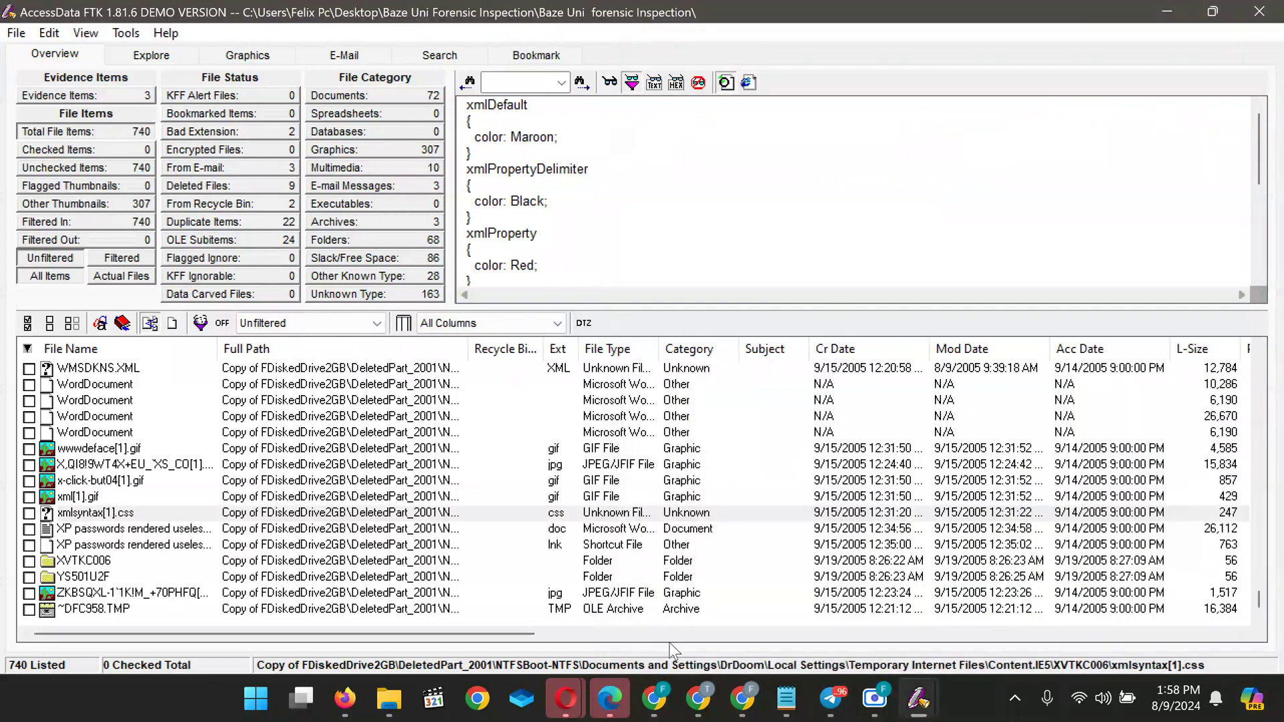
pyautogui.moveTo(698, 699)
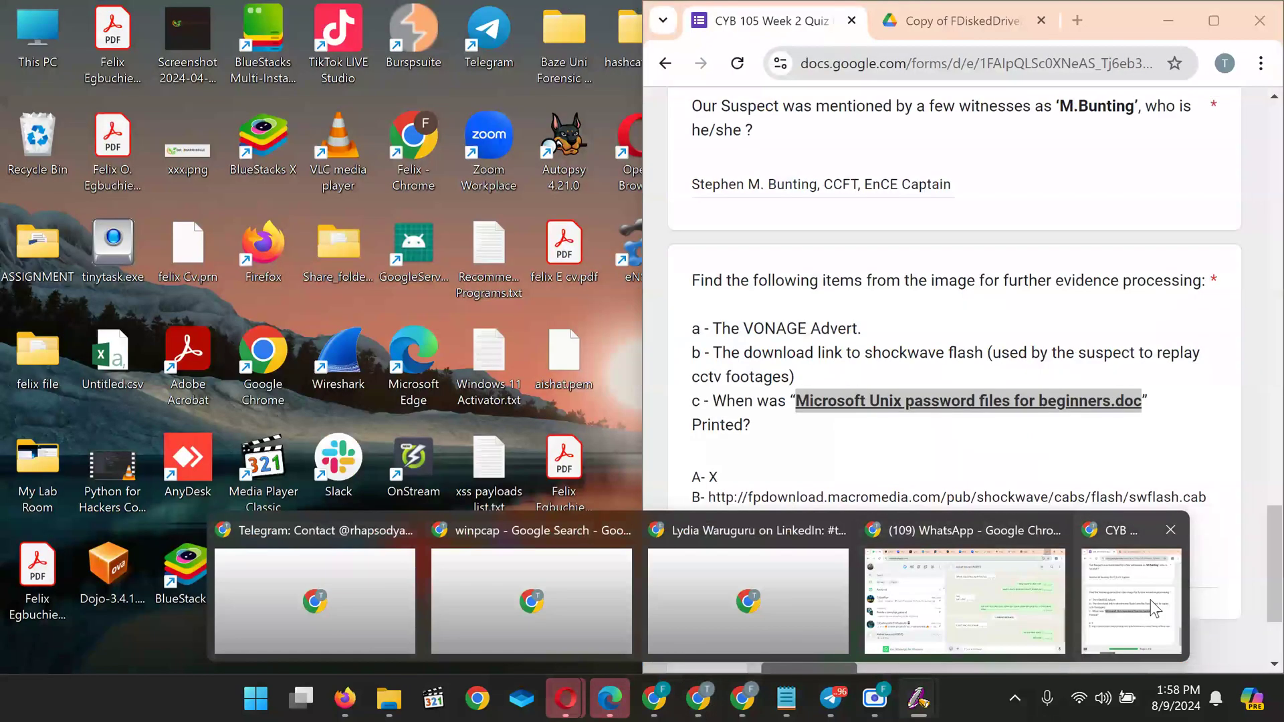
pyautogui.click(1150, 600)
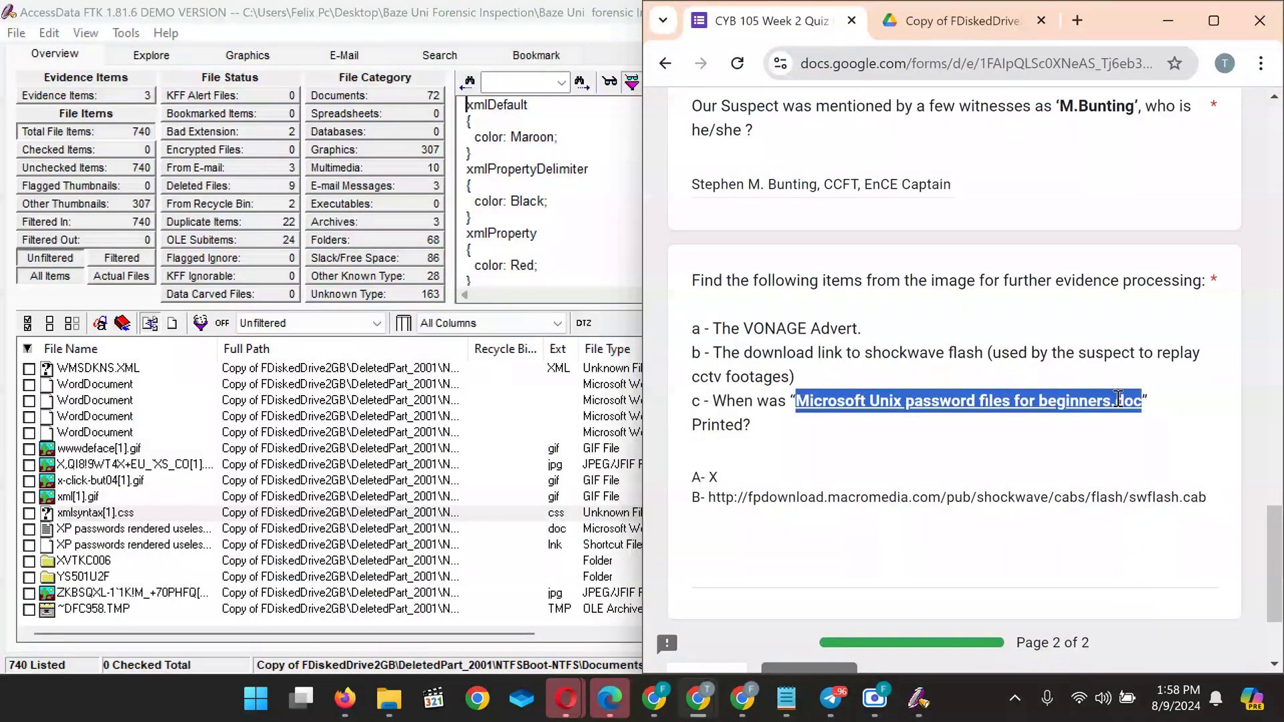
pyautogui.click(1171, 13)
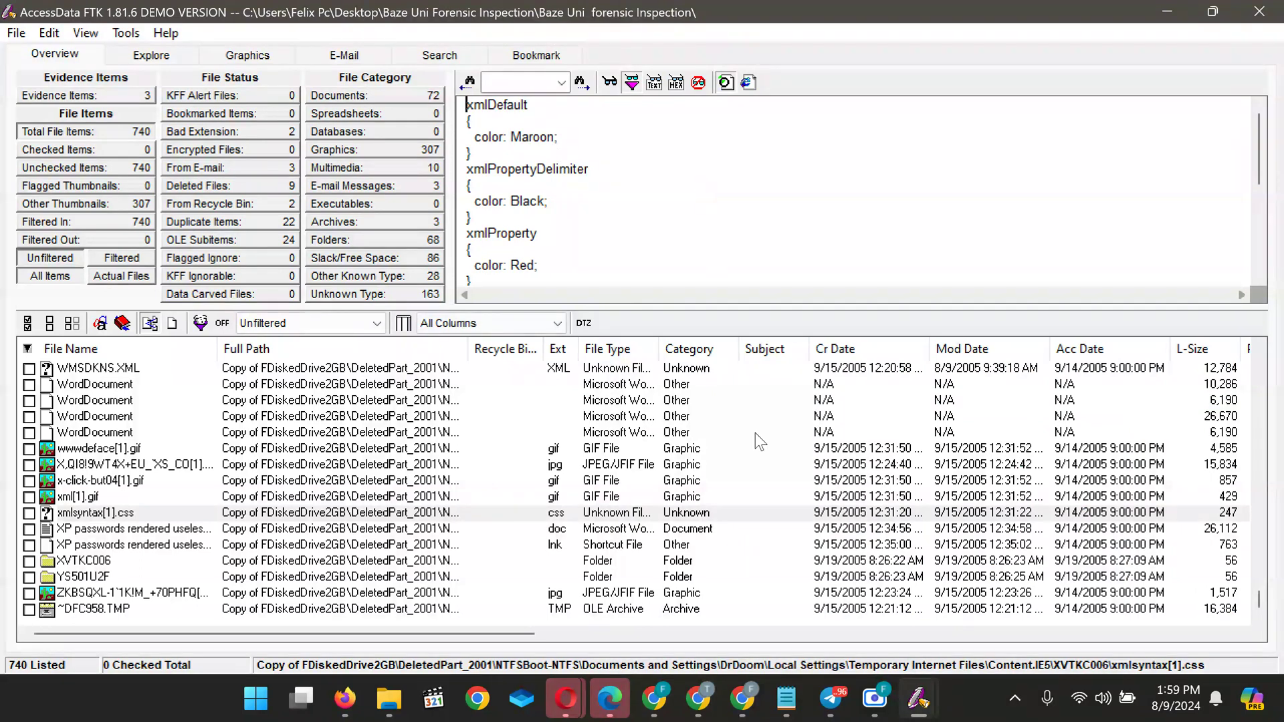
pyautogui.moveTo(835, 705)
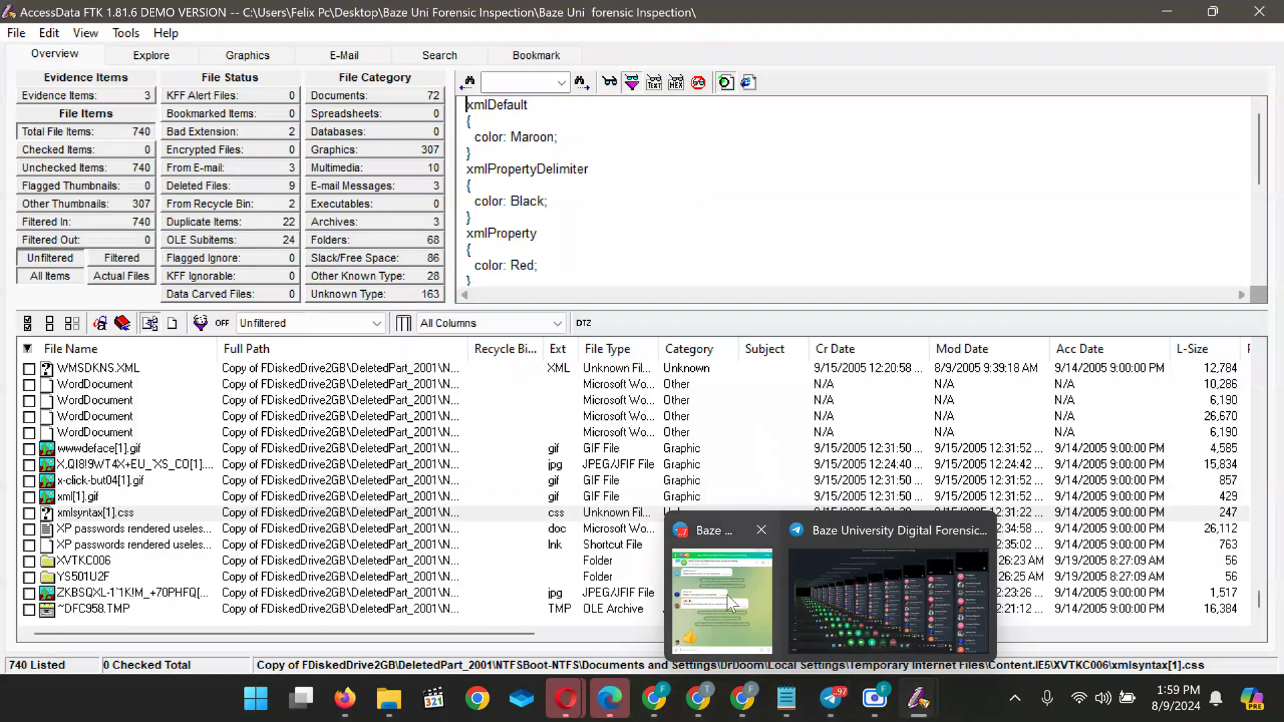
pyautogui.click(728, 596)
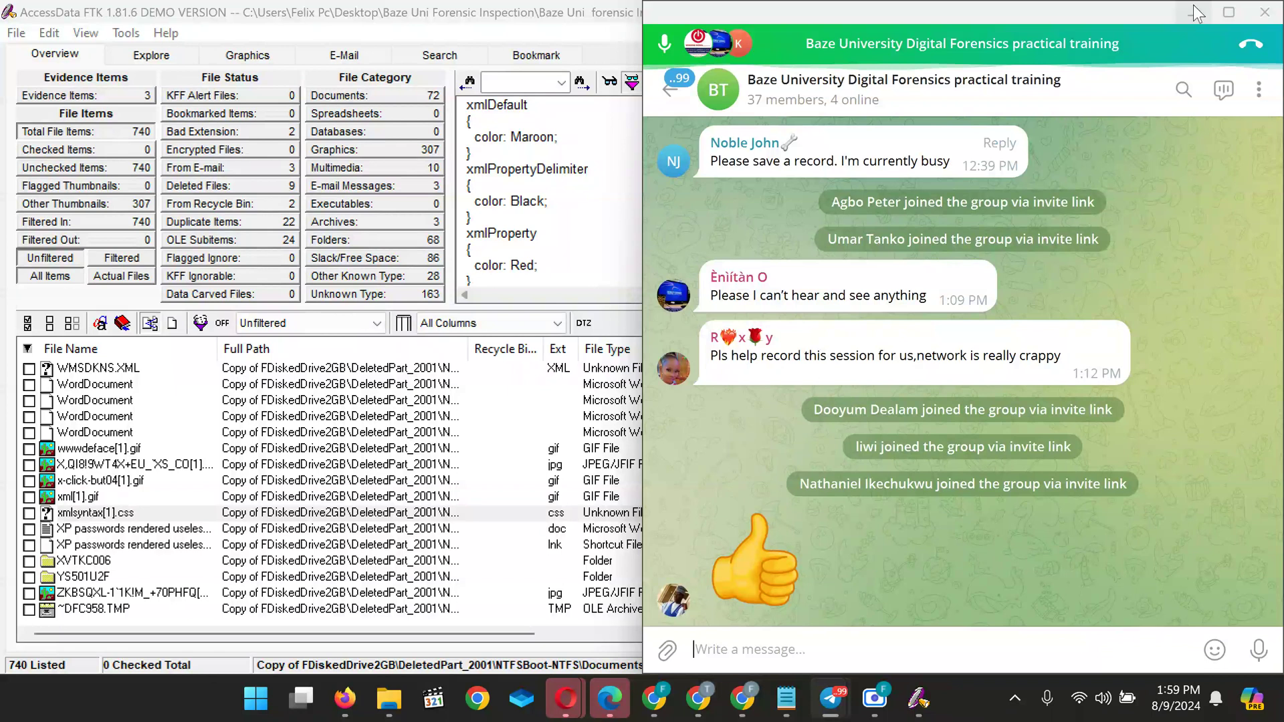
pyautogui.press('super+Down')
pyautogui.press('super+Down')
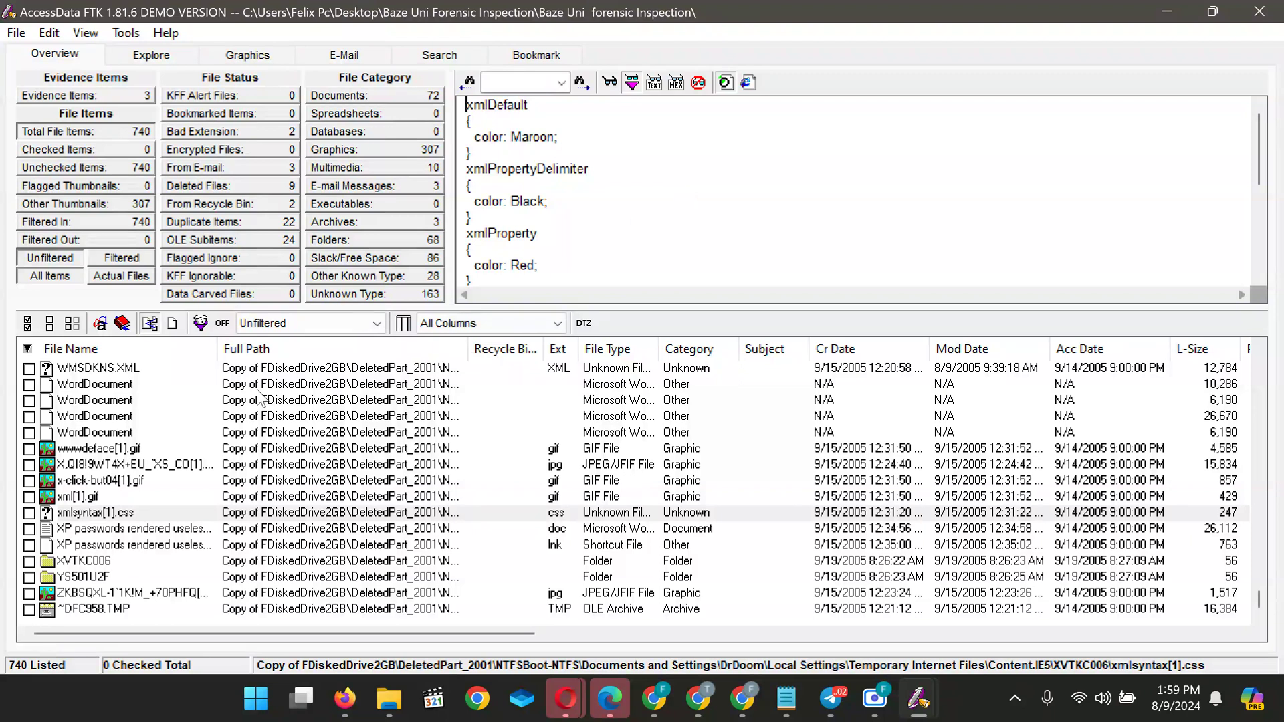
# Preview the first WordDocument stream of Hacking Unix.doc and read its shell-account text
pyautogui.click(105, 391)
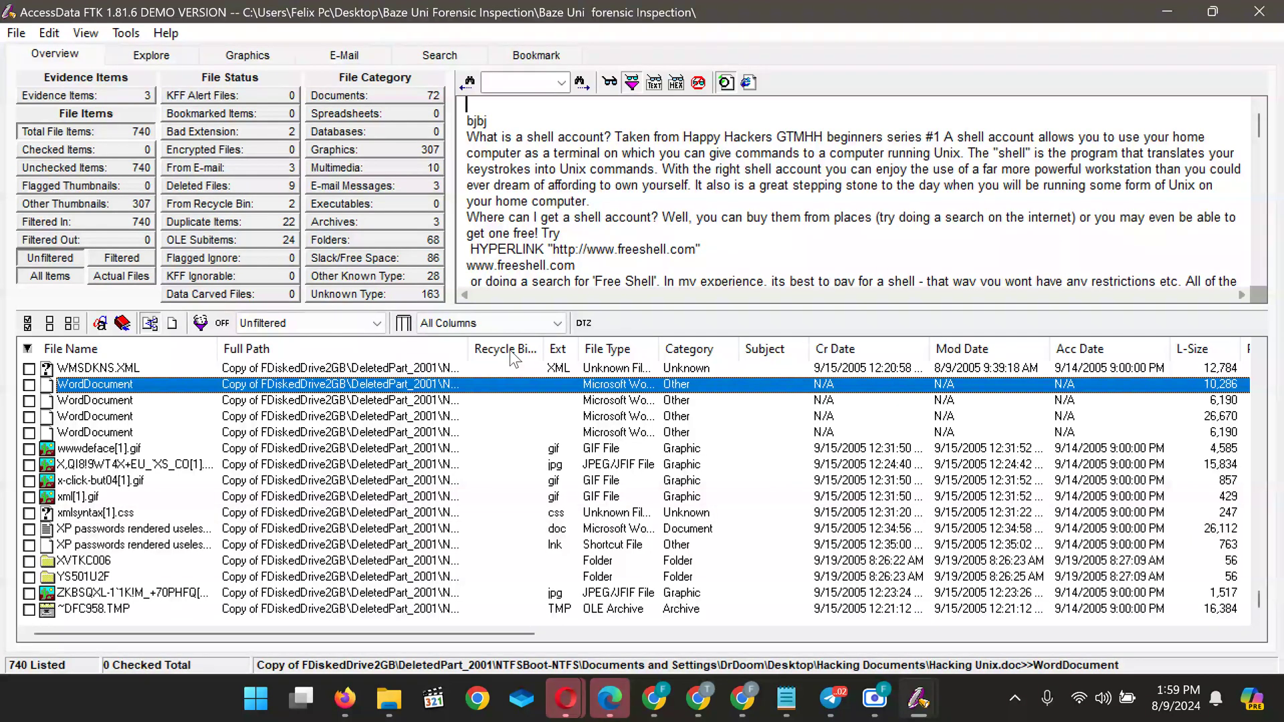
pyautogui.scroll(-10, 628, 203)
pyautogui.scroll(10, 628, 204)
# In the quiz form, highlight 'password files for beginners', then go back to FTK
pyautogui.moveTo(741, 703)
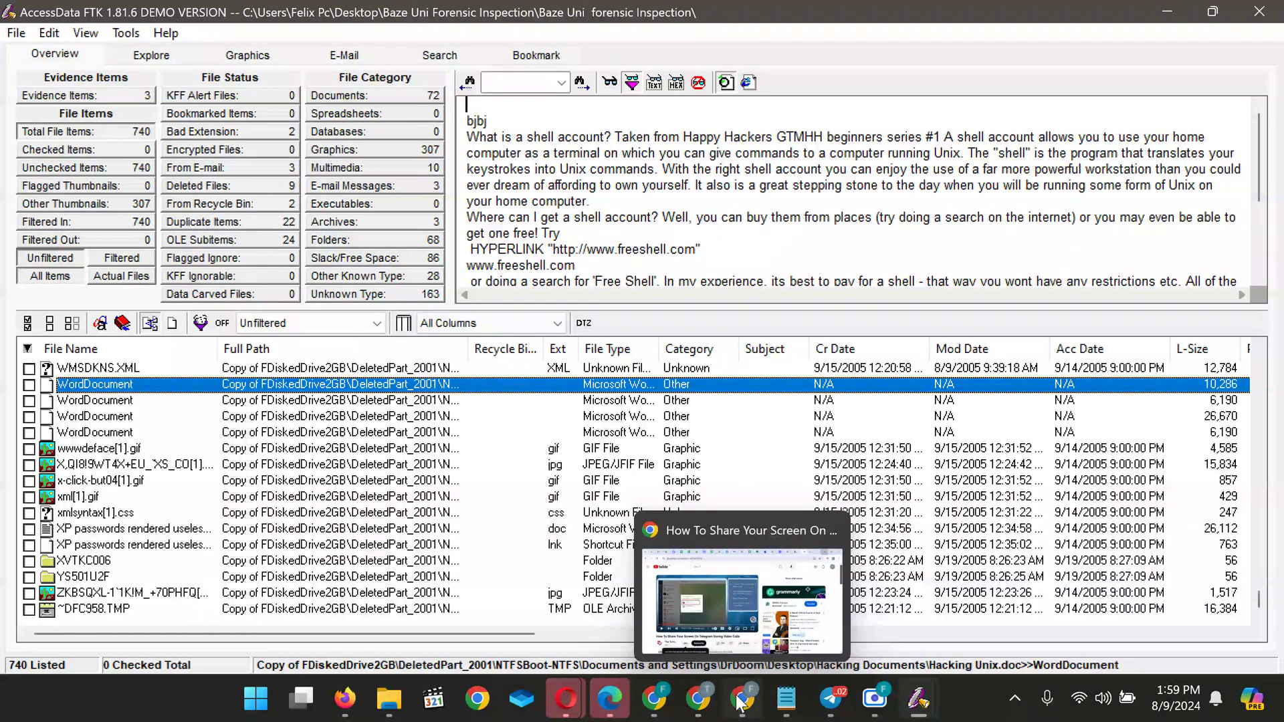
pyautogui.moveTo(698, 702)
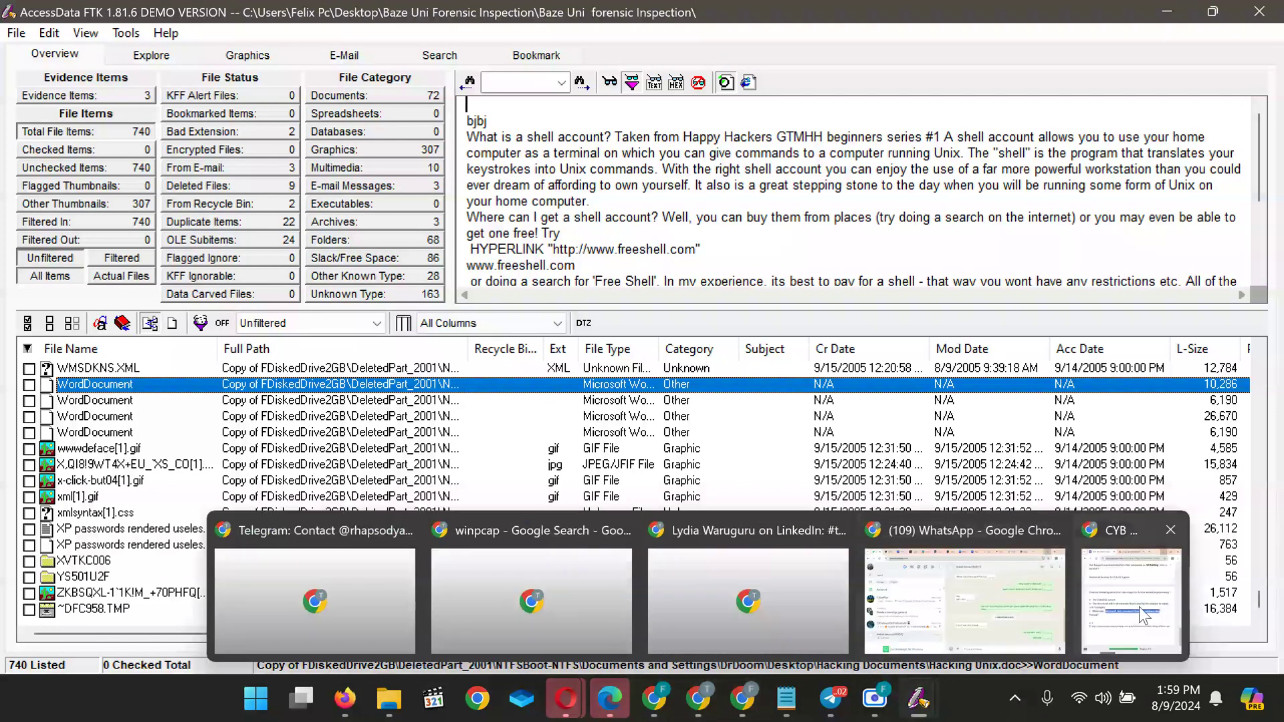
pyautogui.click(1142, 612)
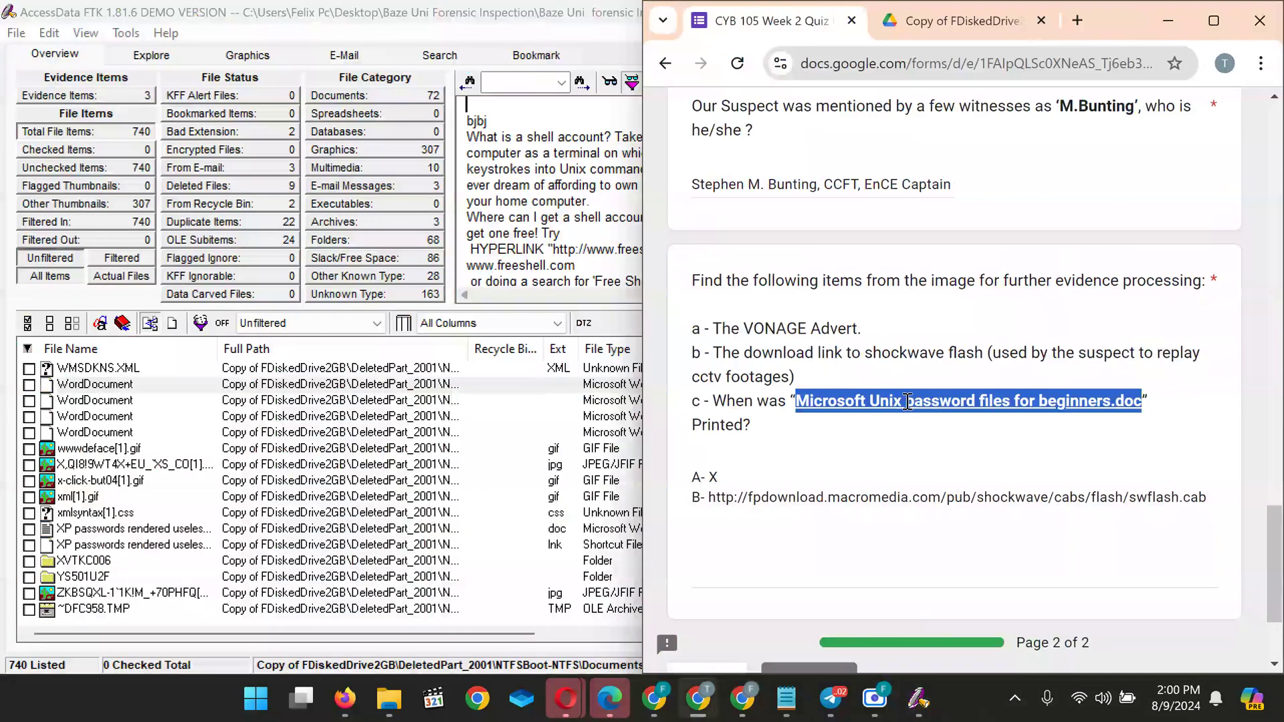
pyautogui.click(983, 405)
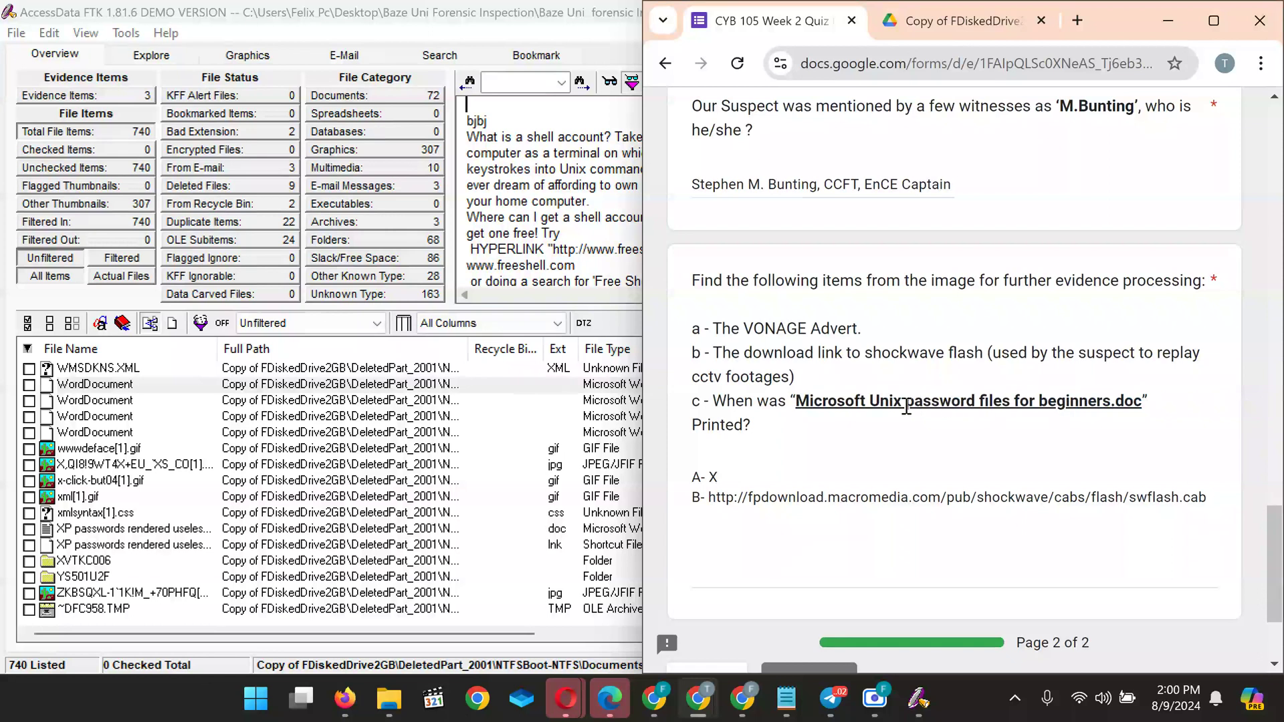
pyautogui.moveTo(902, 404); pyautogui.dragTo(1114, 404)
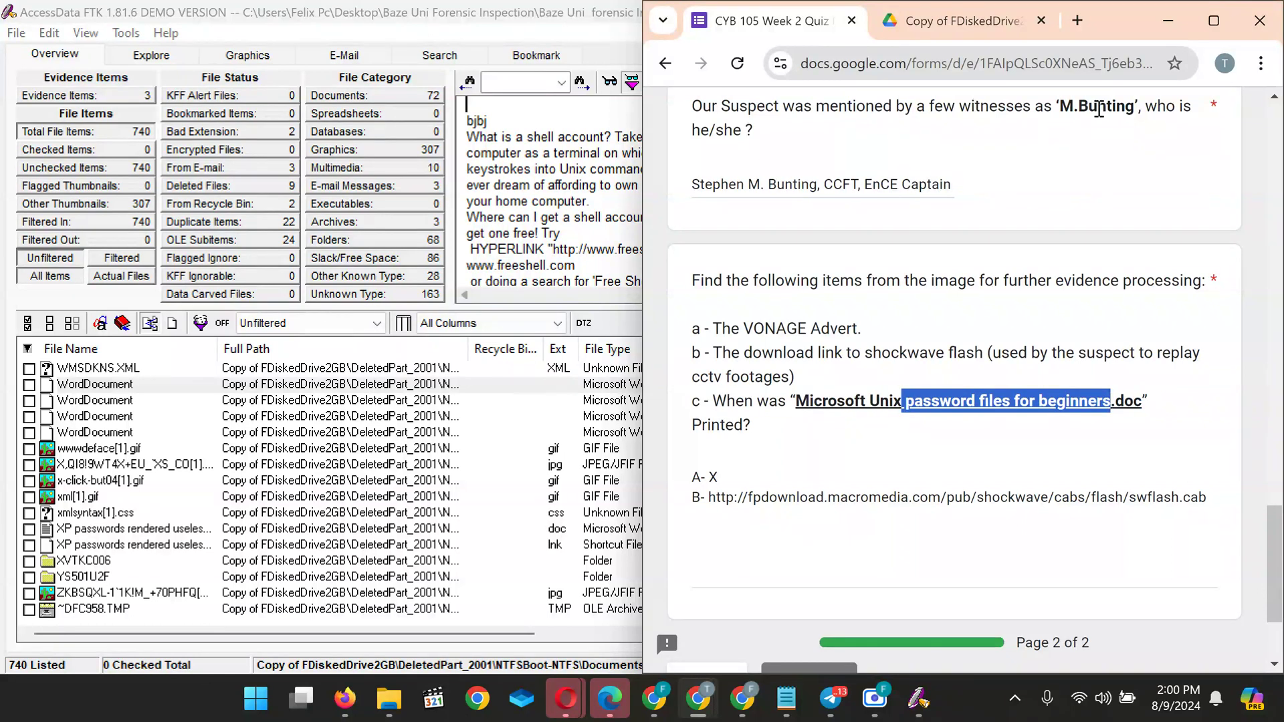
pyautogui.click(1154, 22)
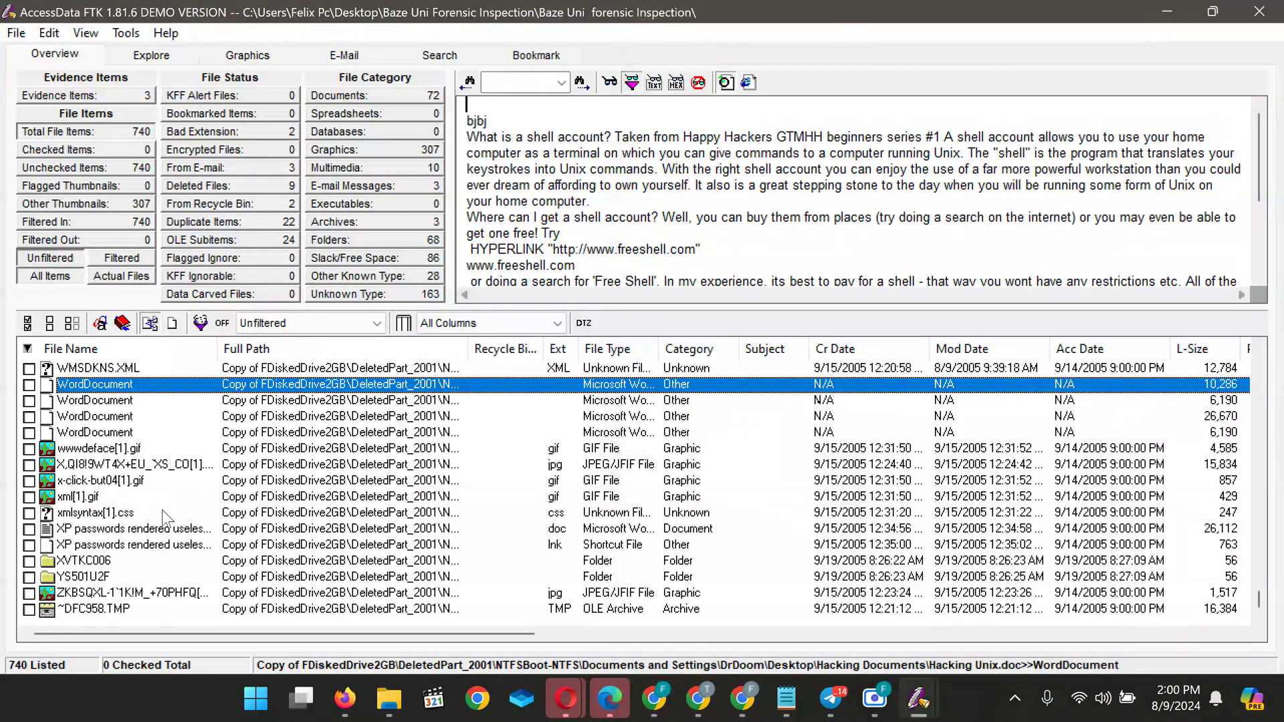
# Preview and scroll through the XP passwords rendered useless document
pyautogui.click(166, 530)
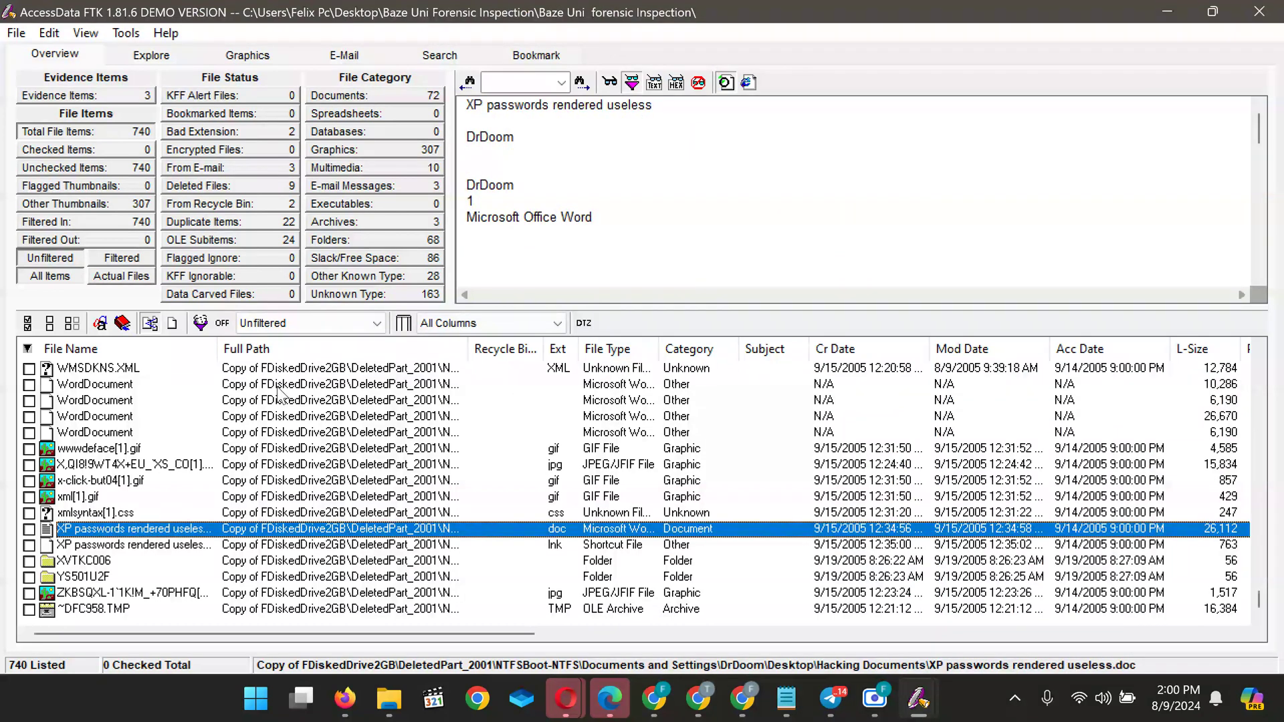
pyautogui.scroll(-10, 580, 197)
pyautogui.scroll(10, 580, 195)
pyautogui.scroll(-6, 612, 230)
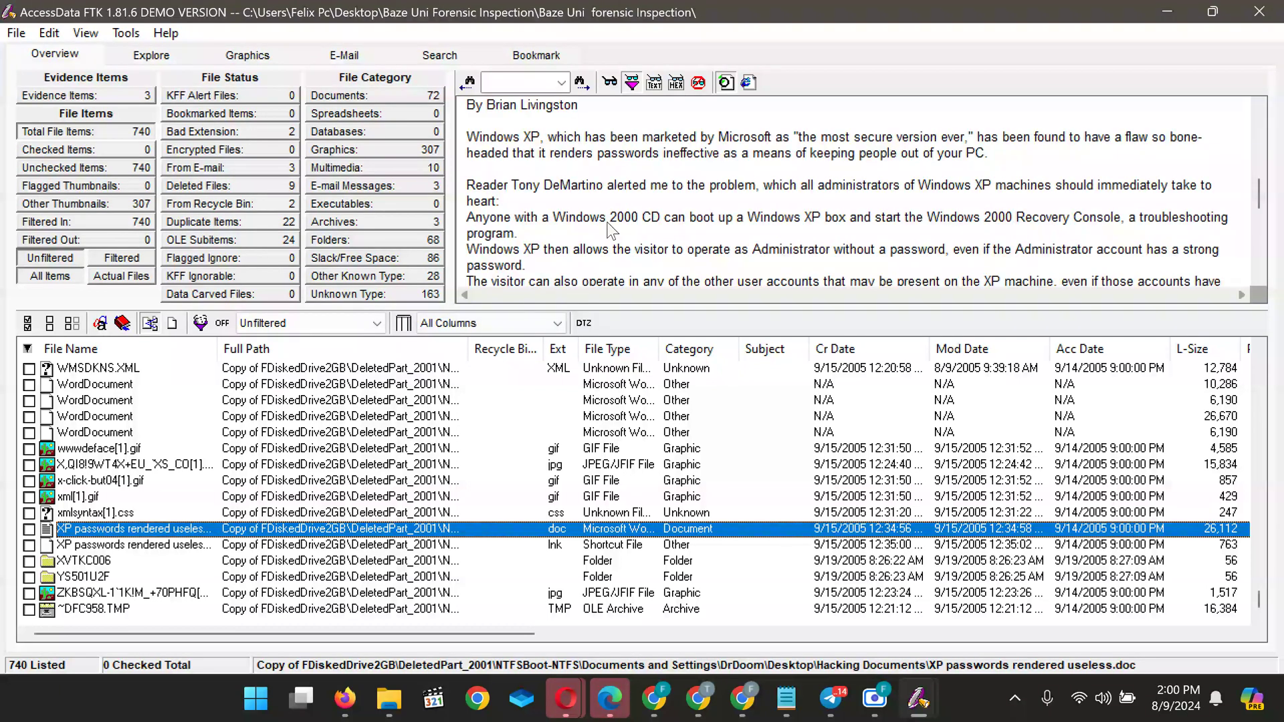
pyautogui.scroll(-5, 612, 231)
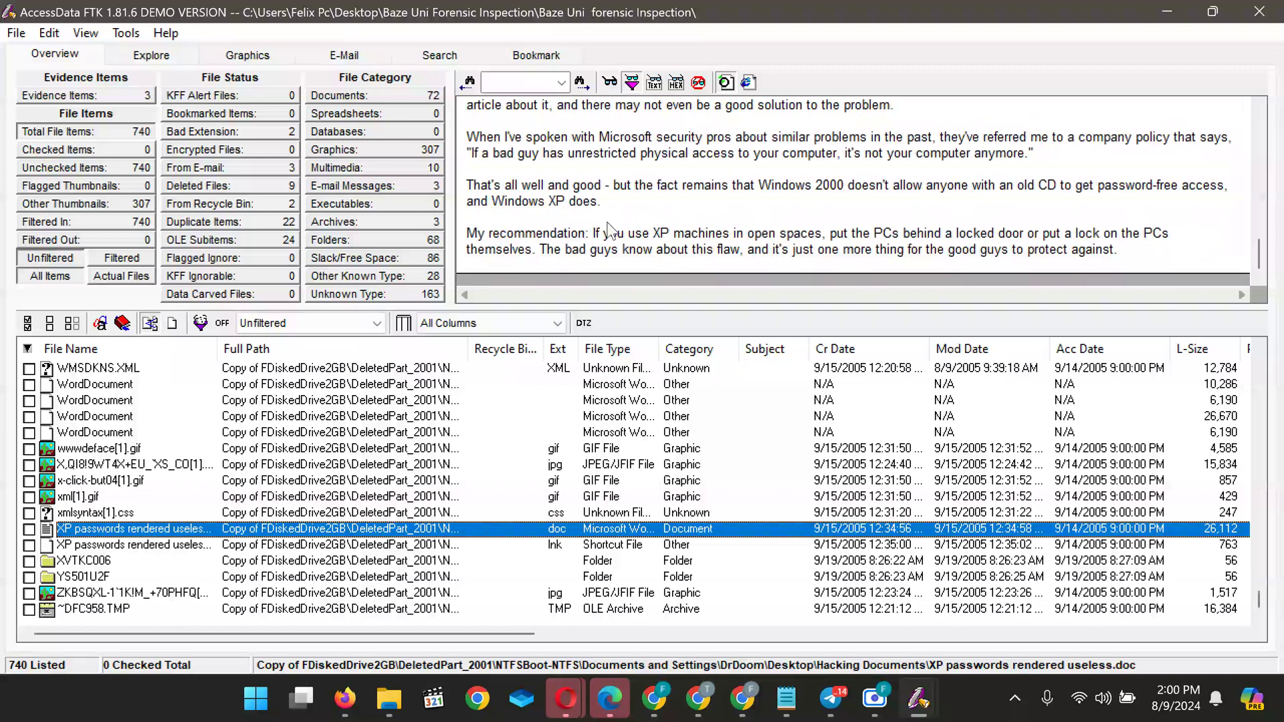
pyautogui.scroll(15, 610, 229)
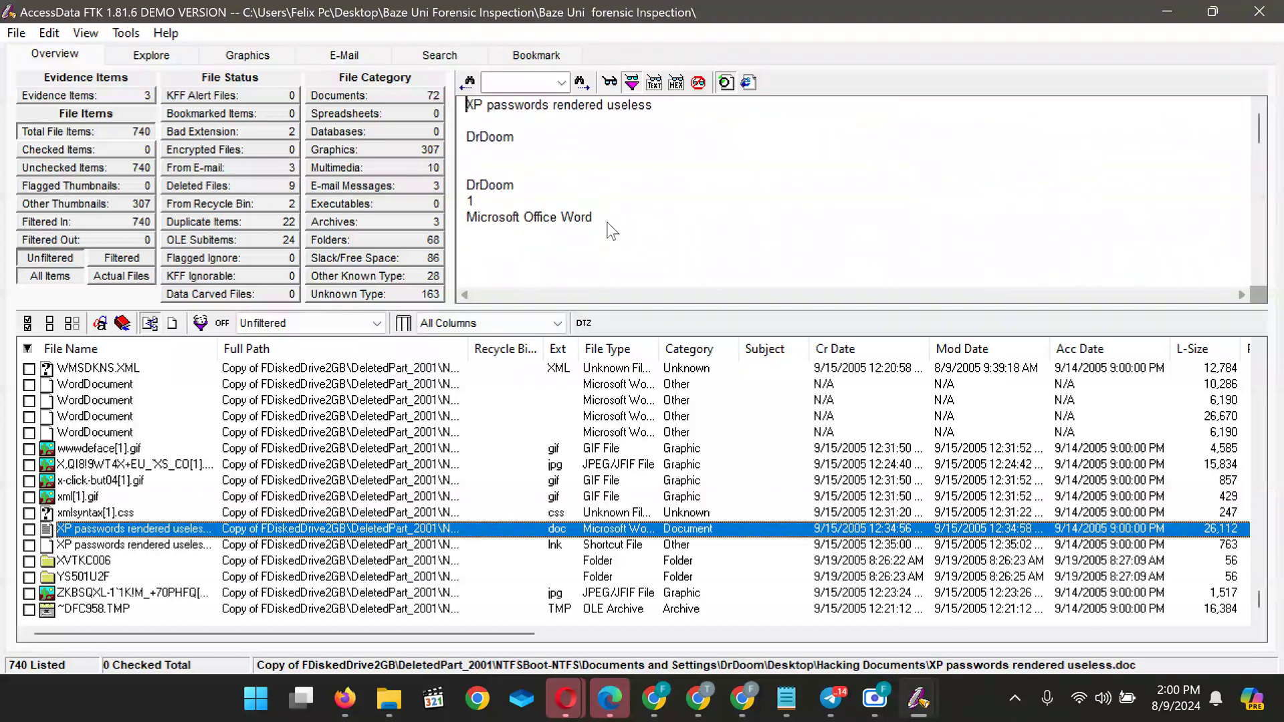
# Inspect the document's .lnk shortcut, pointing to the Hacking Documents folder on a fixed disk
pyautogui.click(102, 547)
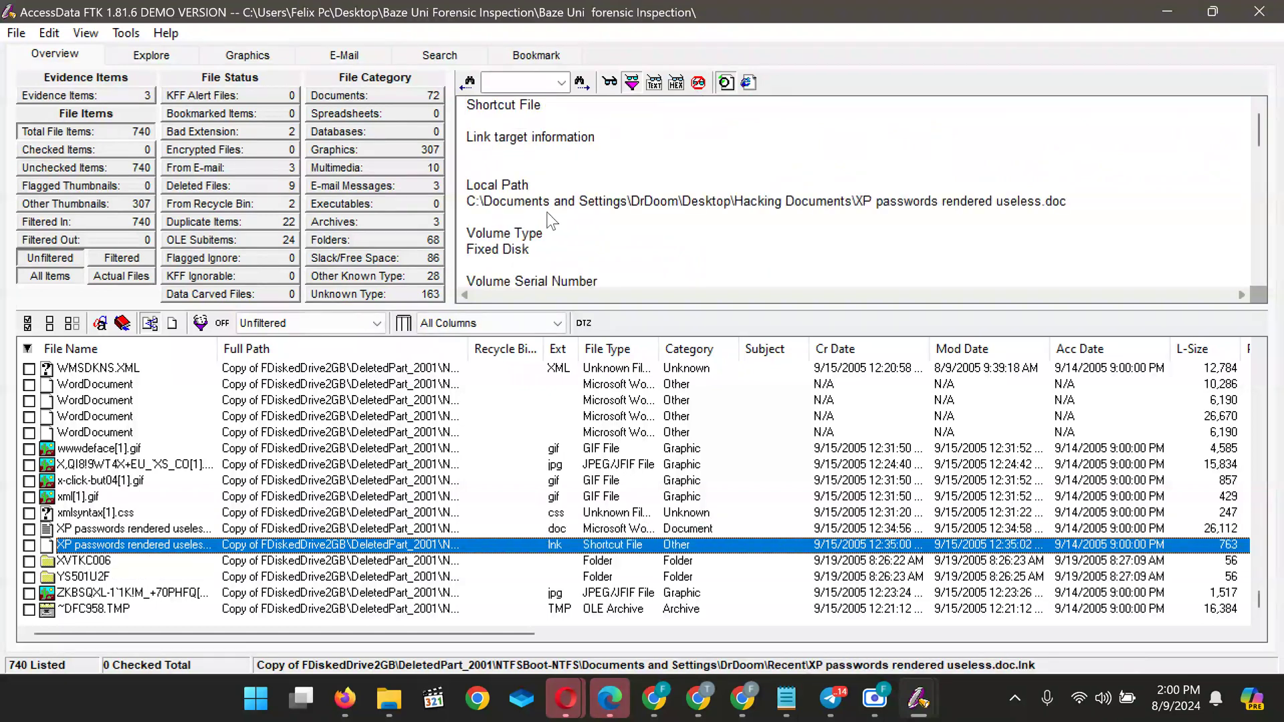
pyautogui.scroll(-4, 616, 248)
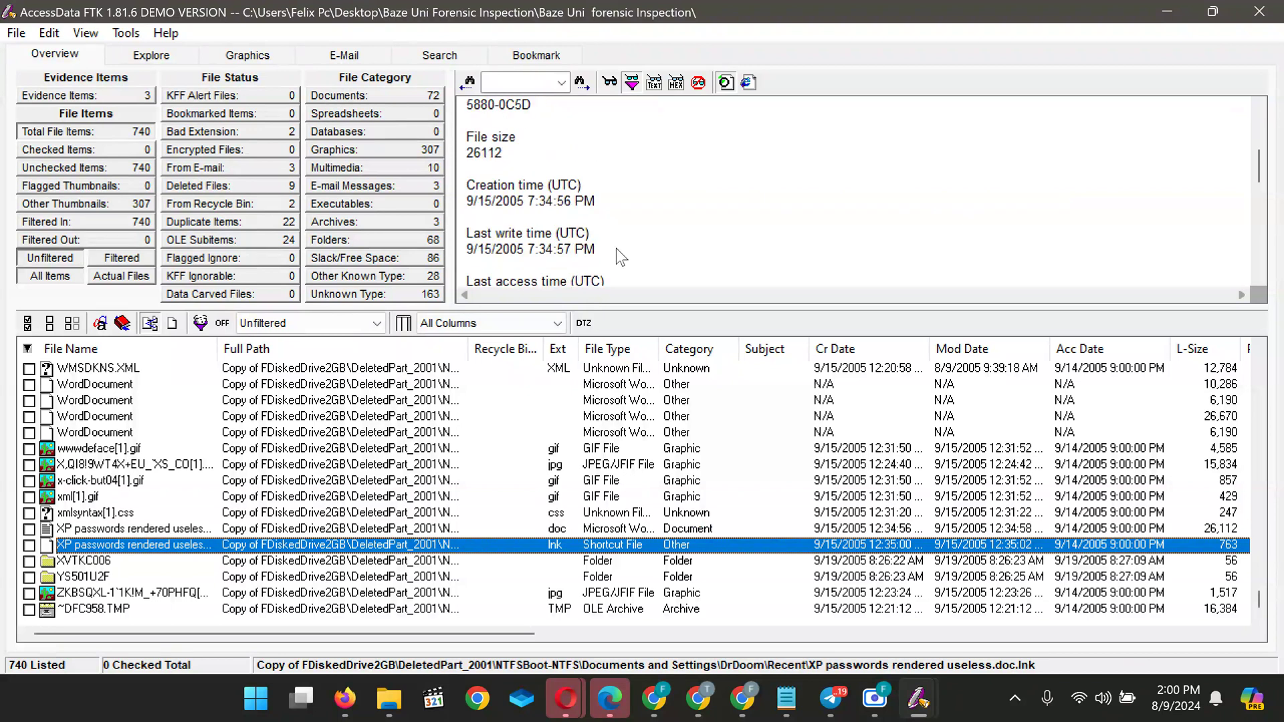
pyautogui.scroll(-6, 616, 249)
pyautogui.scroll(2, 616, 249)
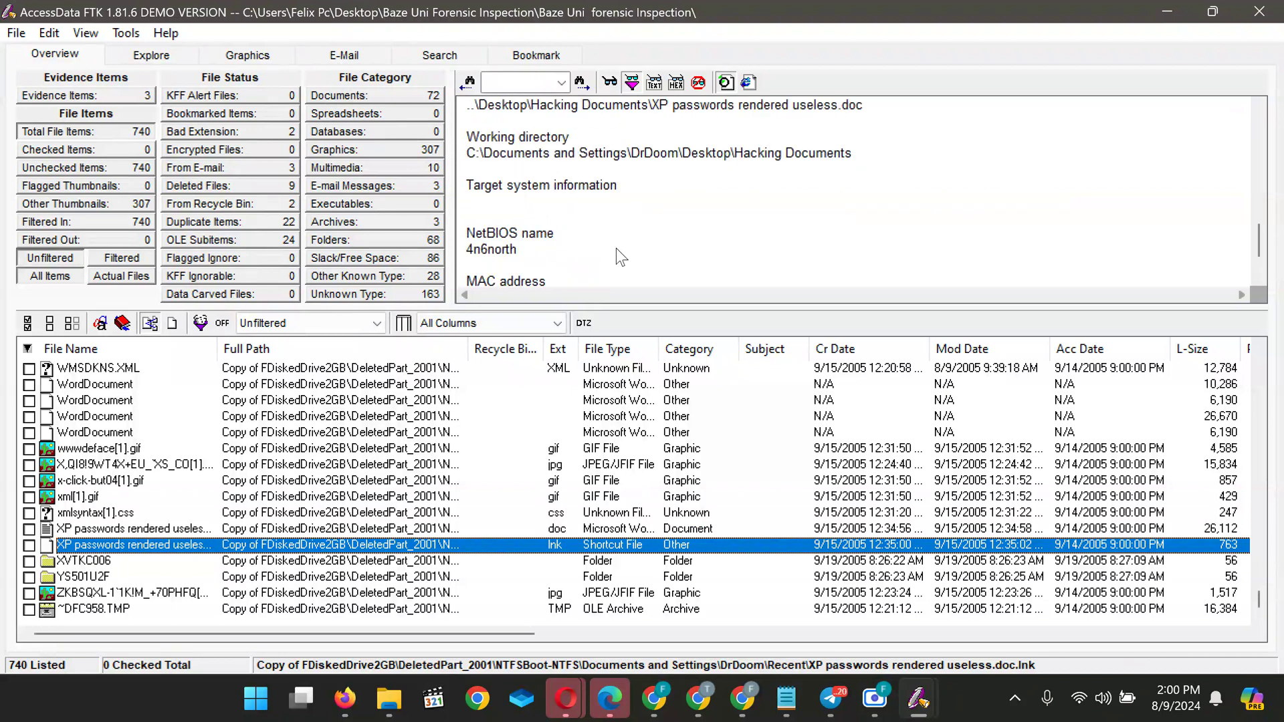
pyautogui.scroll(1, 616, 254)
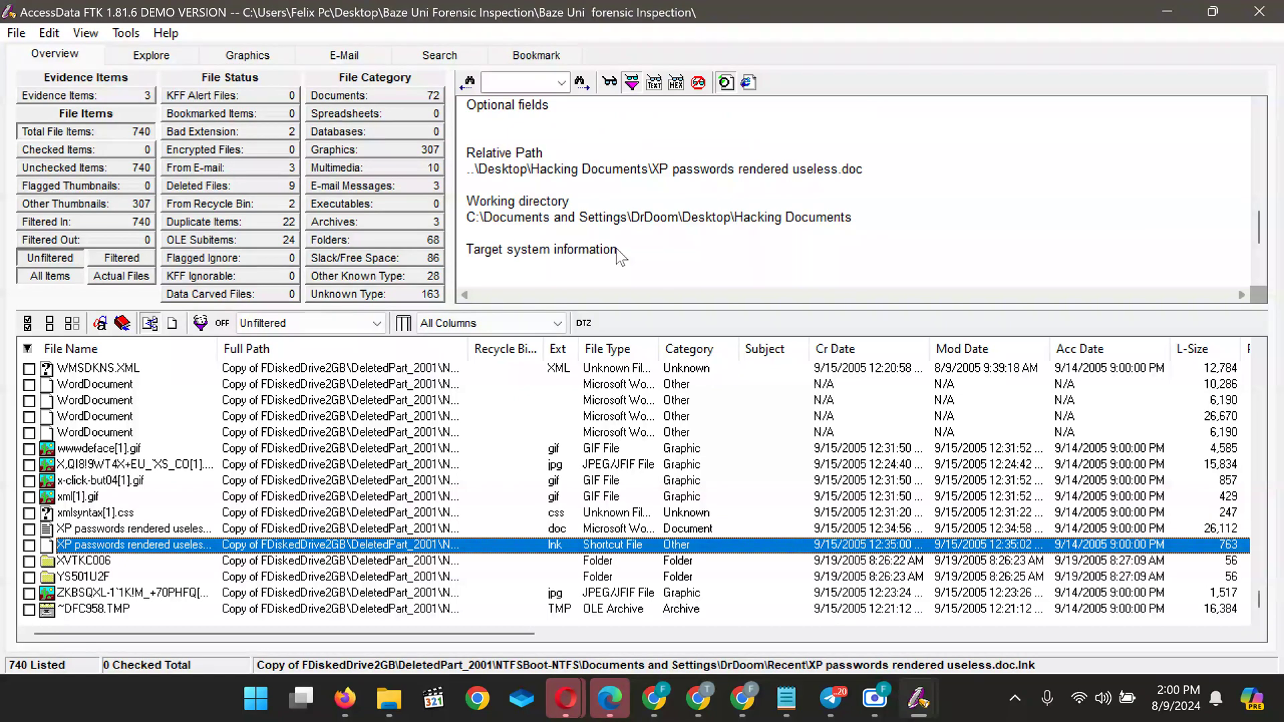
pyautogui.scroll(3, 616, 247)
pyautogui.scroll(4, 615, 248)
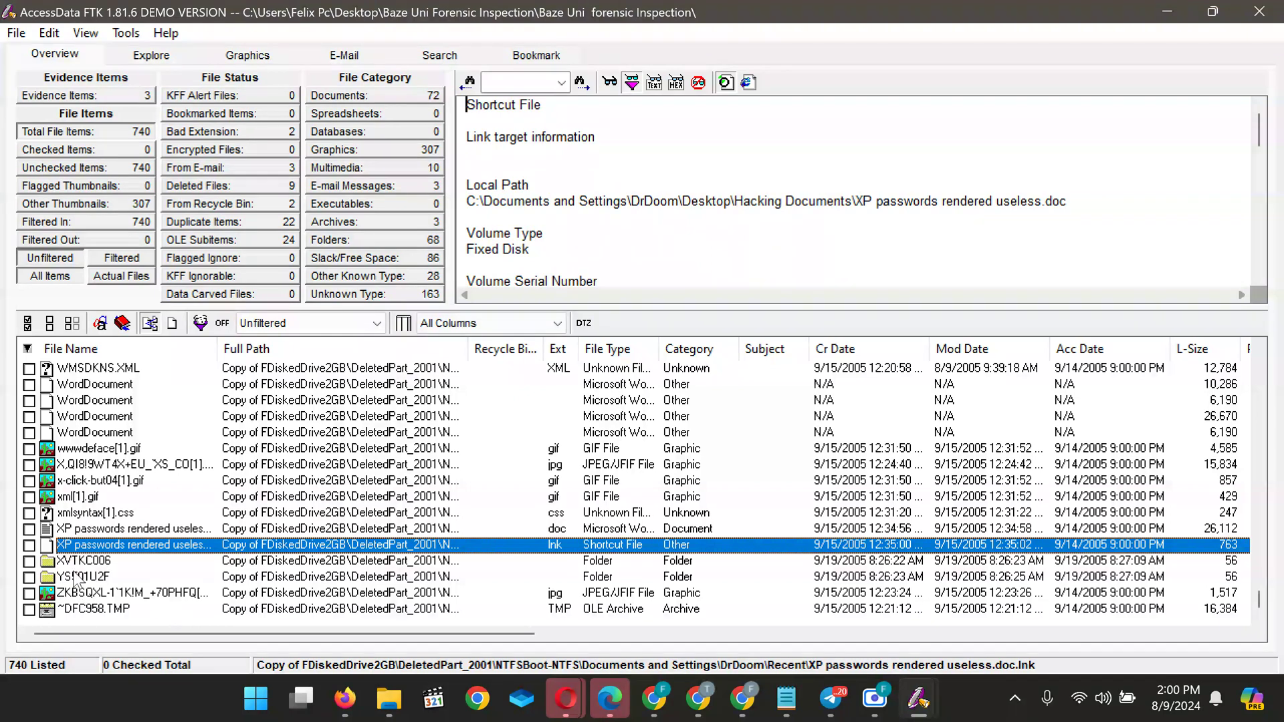
# Select the ZKBSQXL cached JPEG and view it as raw text and as a hex dump
pyautogui.click(81, 610)
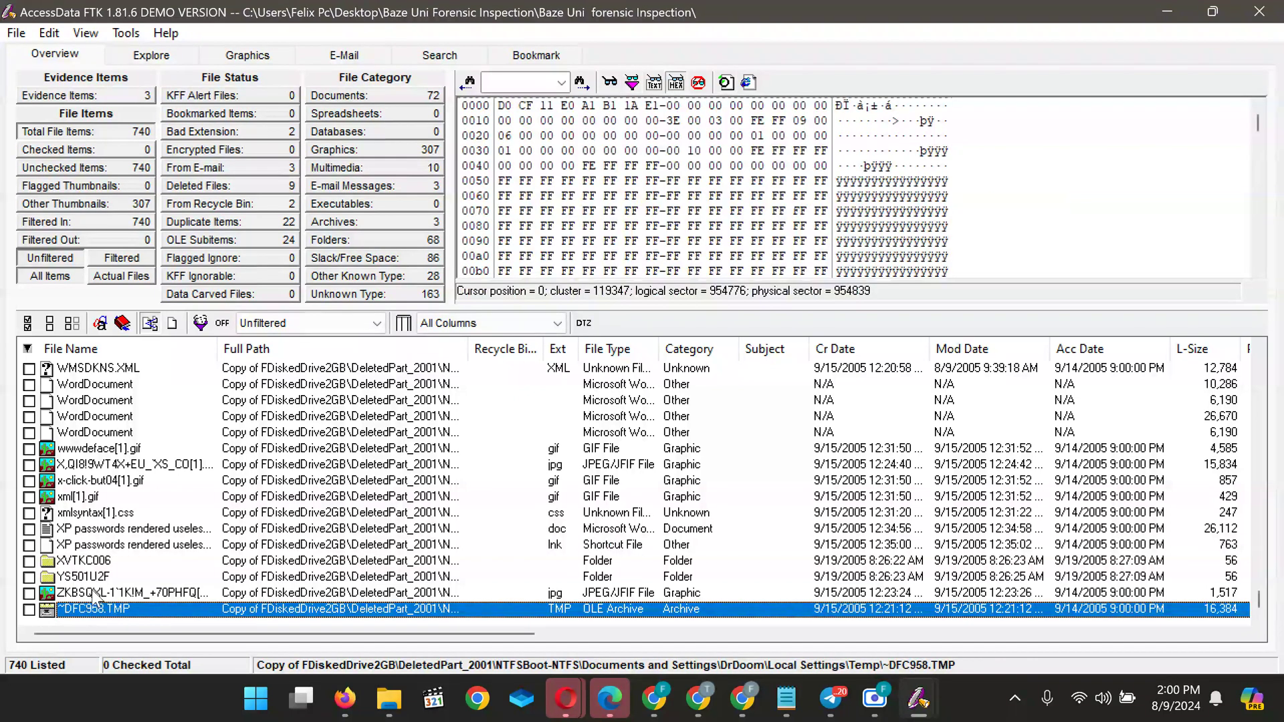
pyautogui.click(94, 594)
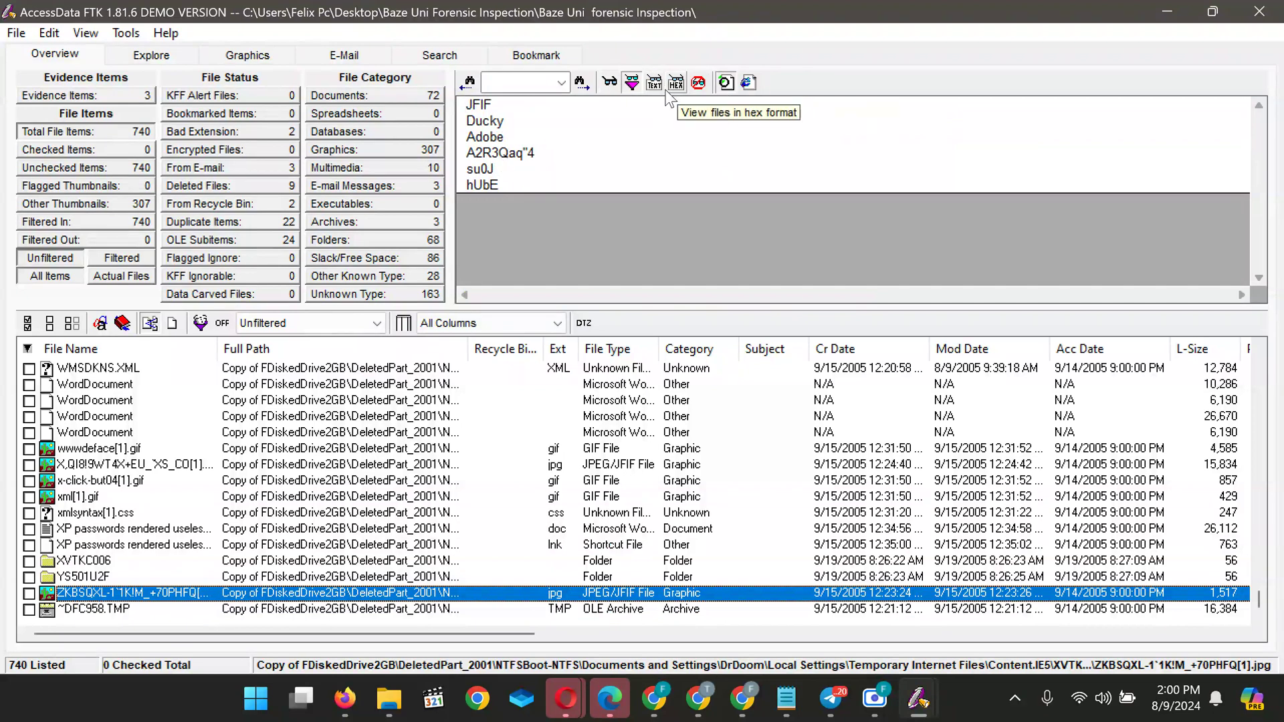
pyautogui.click(654, 84)
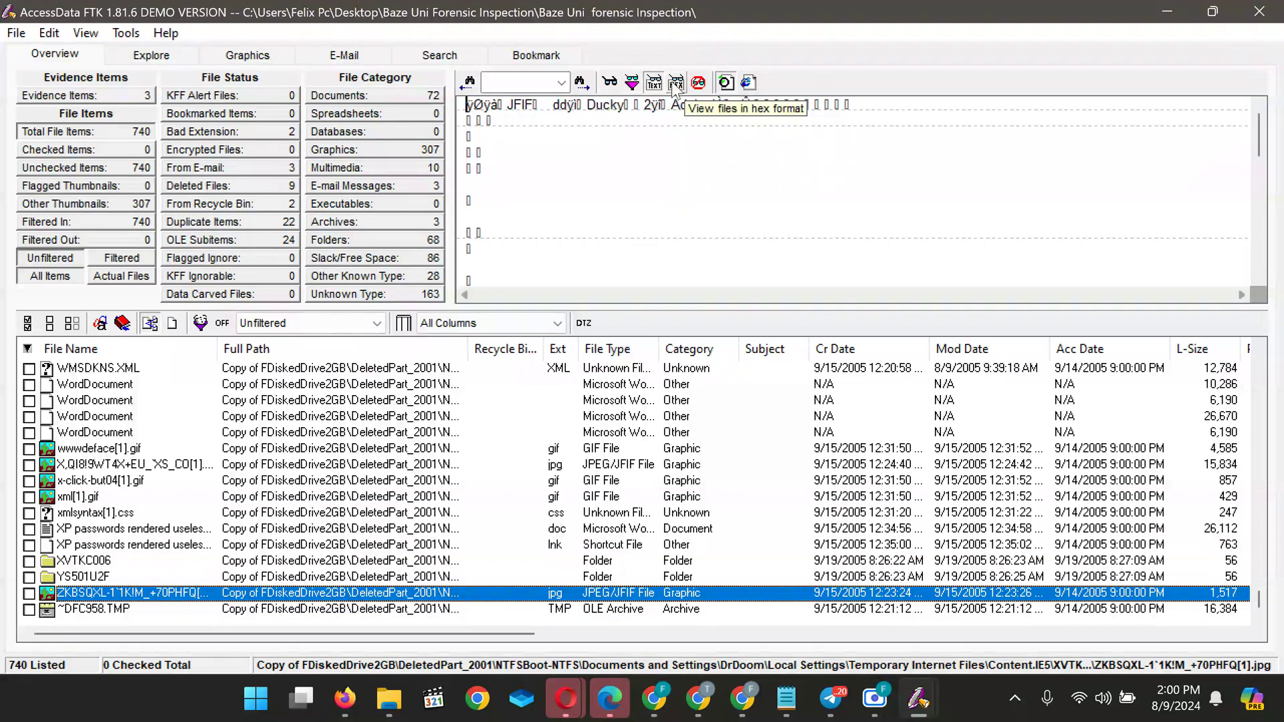
pyautogui.click(676, 85)
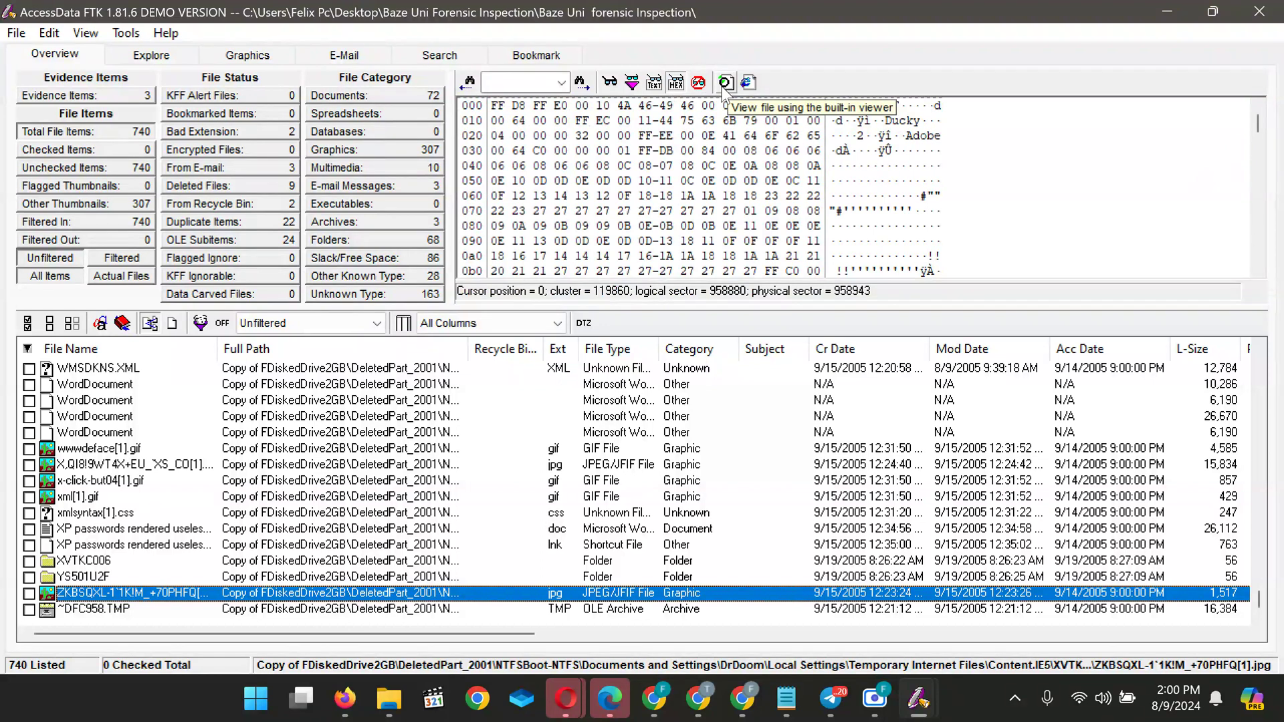
pyautogui.click(699, 85)
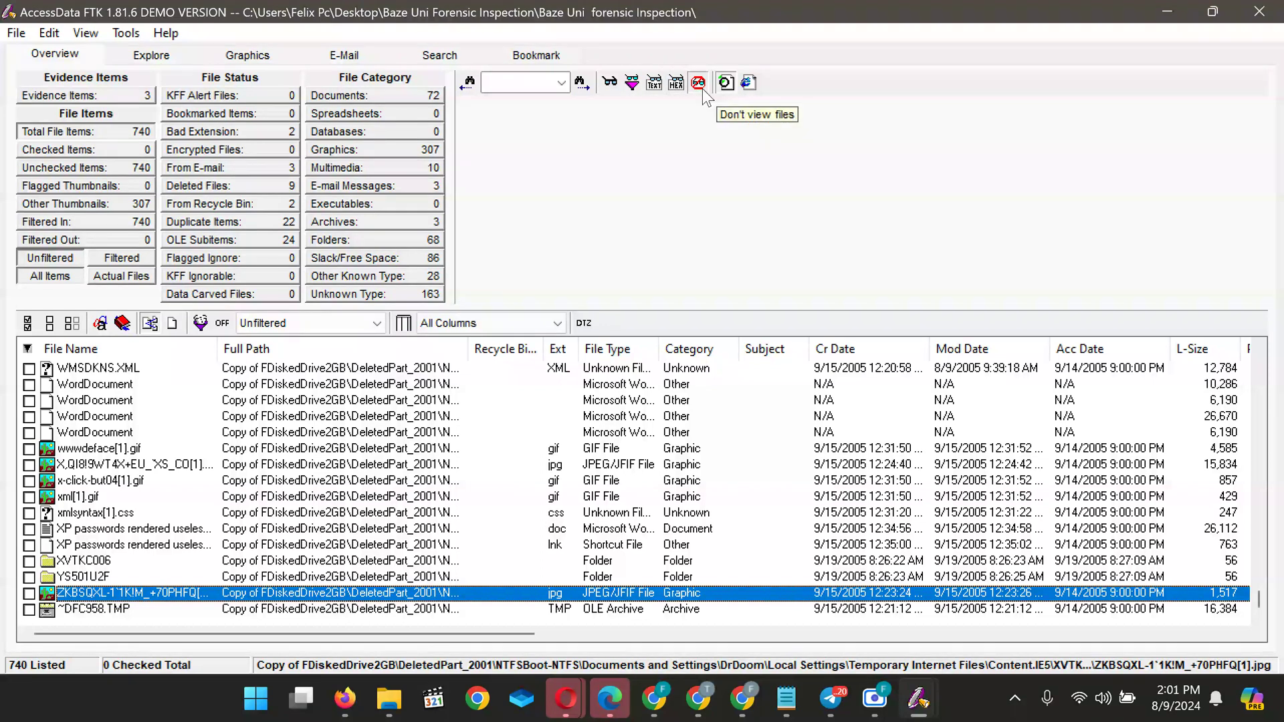
pyautogui.click(678, 85)
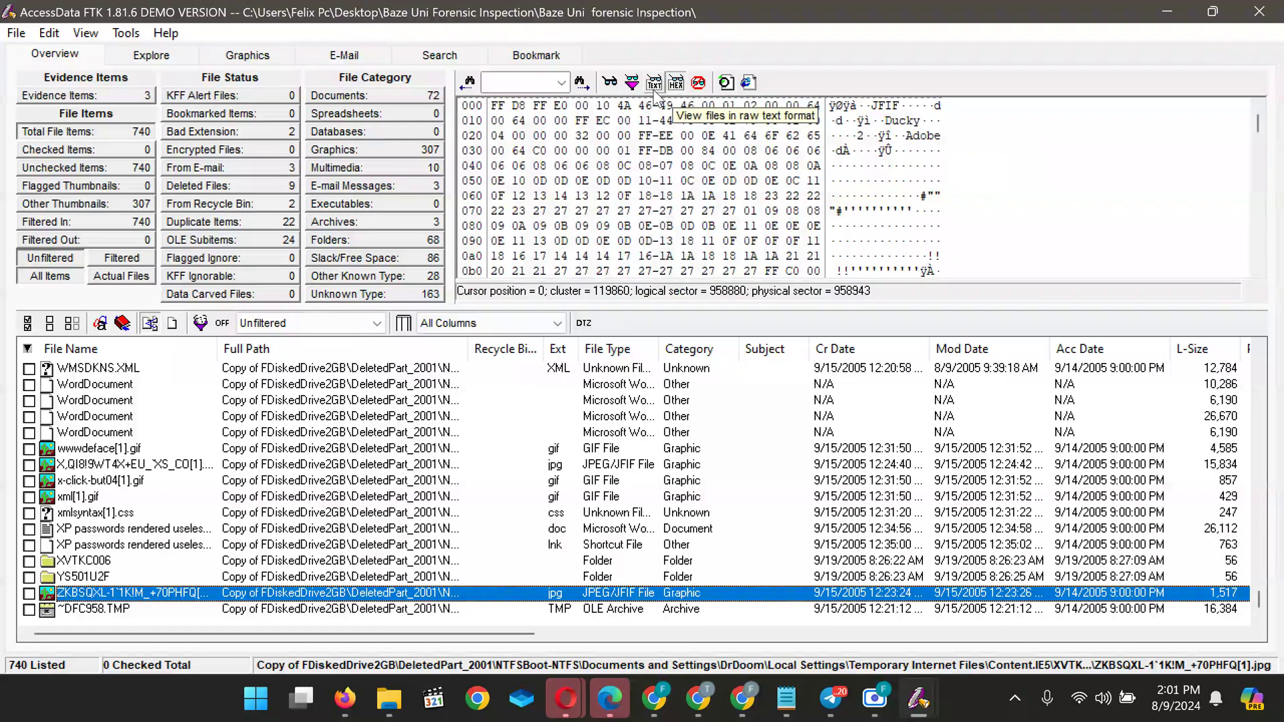
pyautogui.click(630, 83)
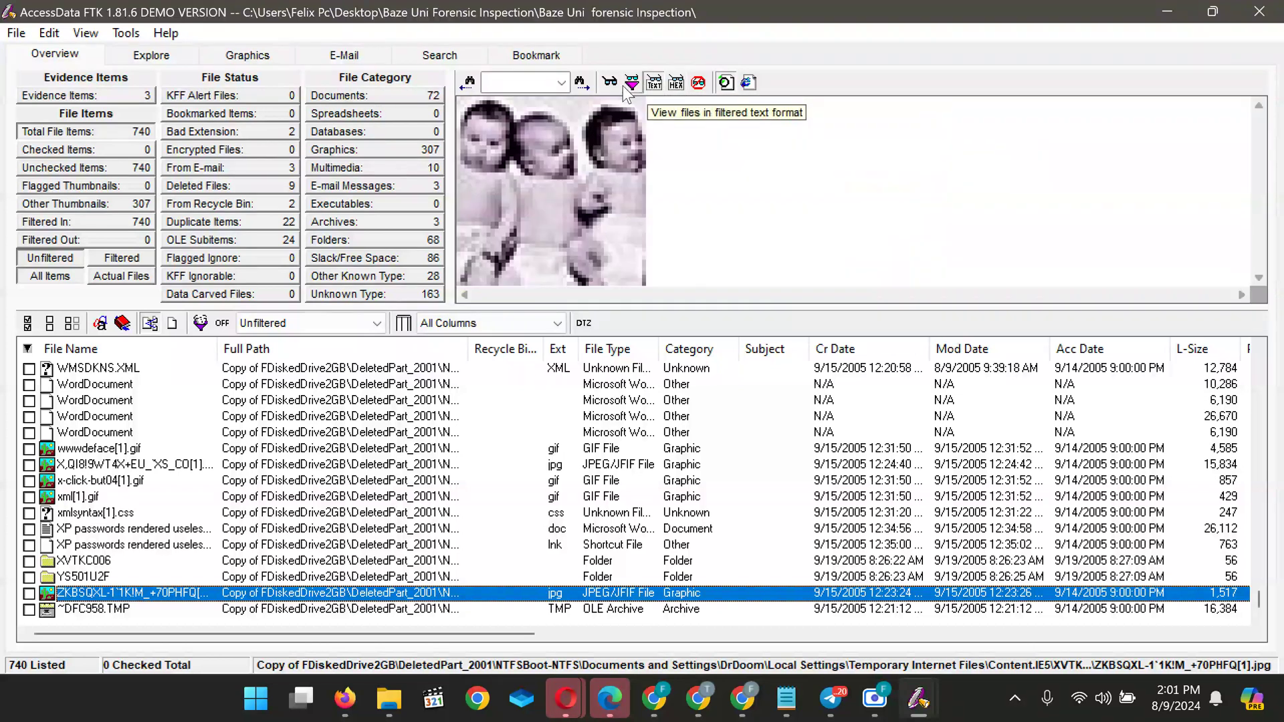
# Cycle the JPEG through filtered text, text and hex views, ending on its native picture
pyautogui.click(624, 85)
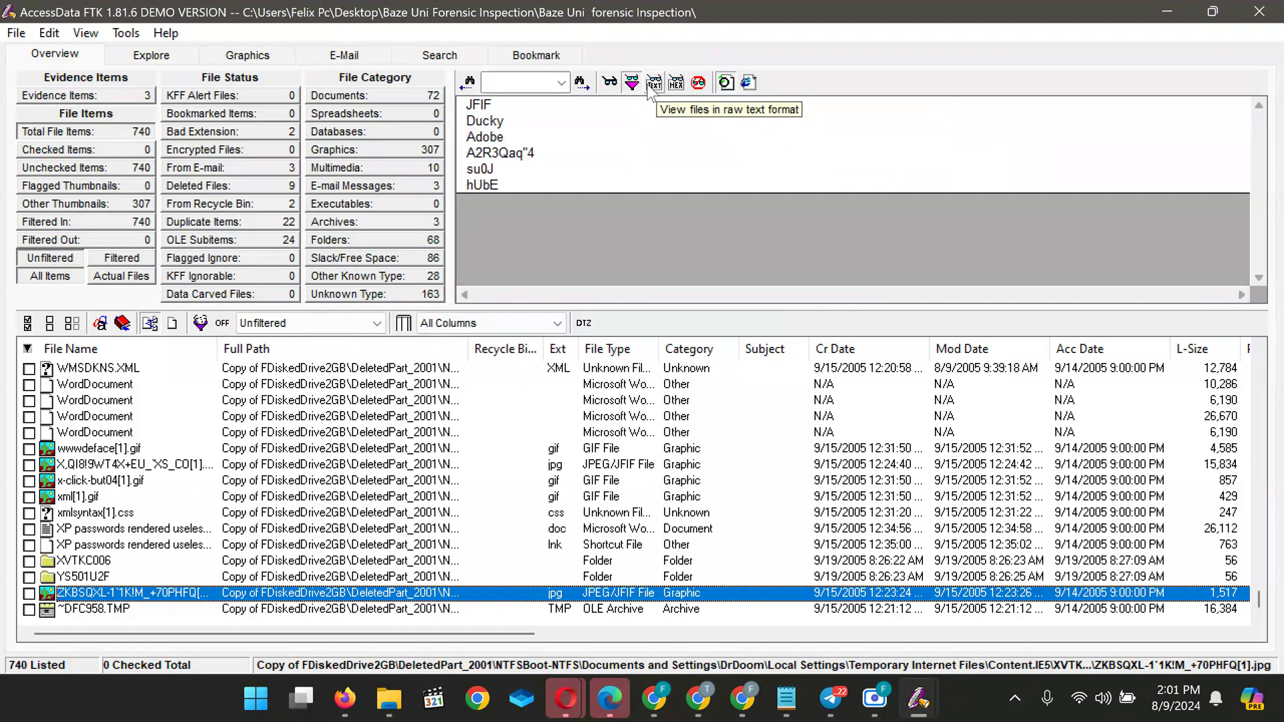
pyautogui.click(653, 85)
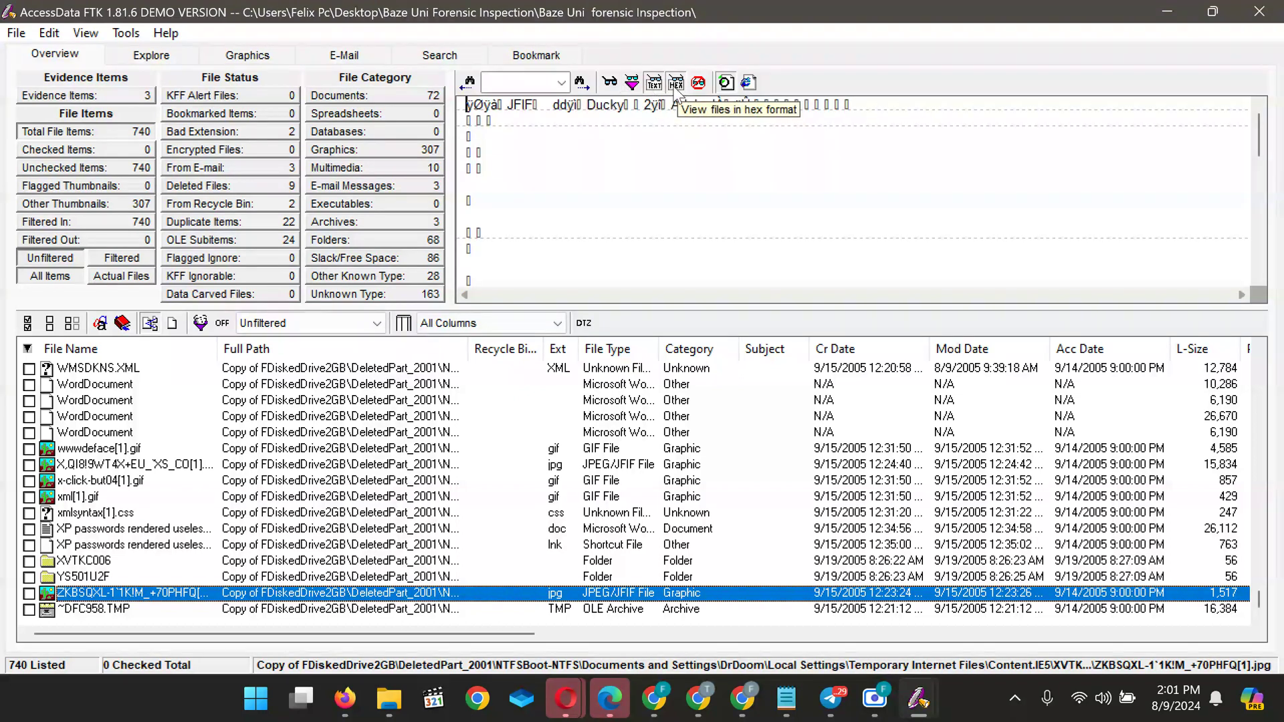
pyautogui.click(676, 85)
pyautogui.click(632, 85)
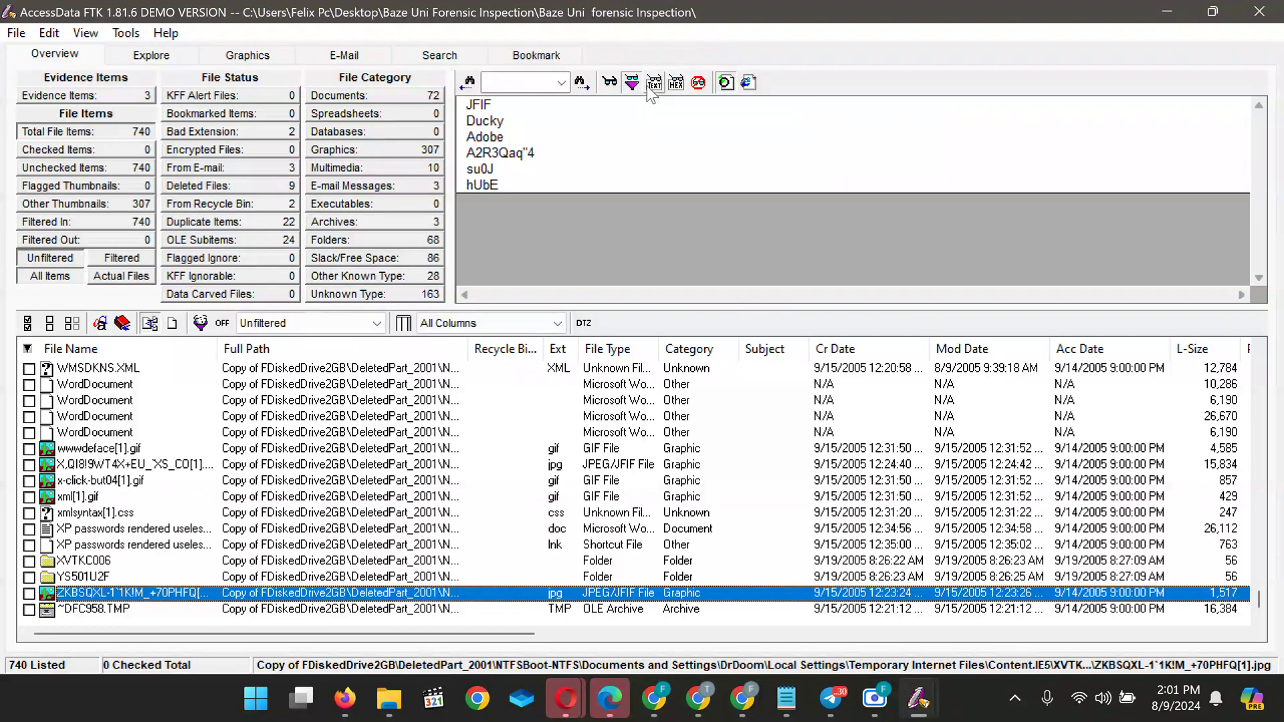
pyautogui.click(654, 85)
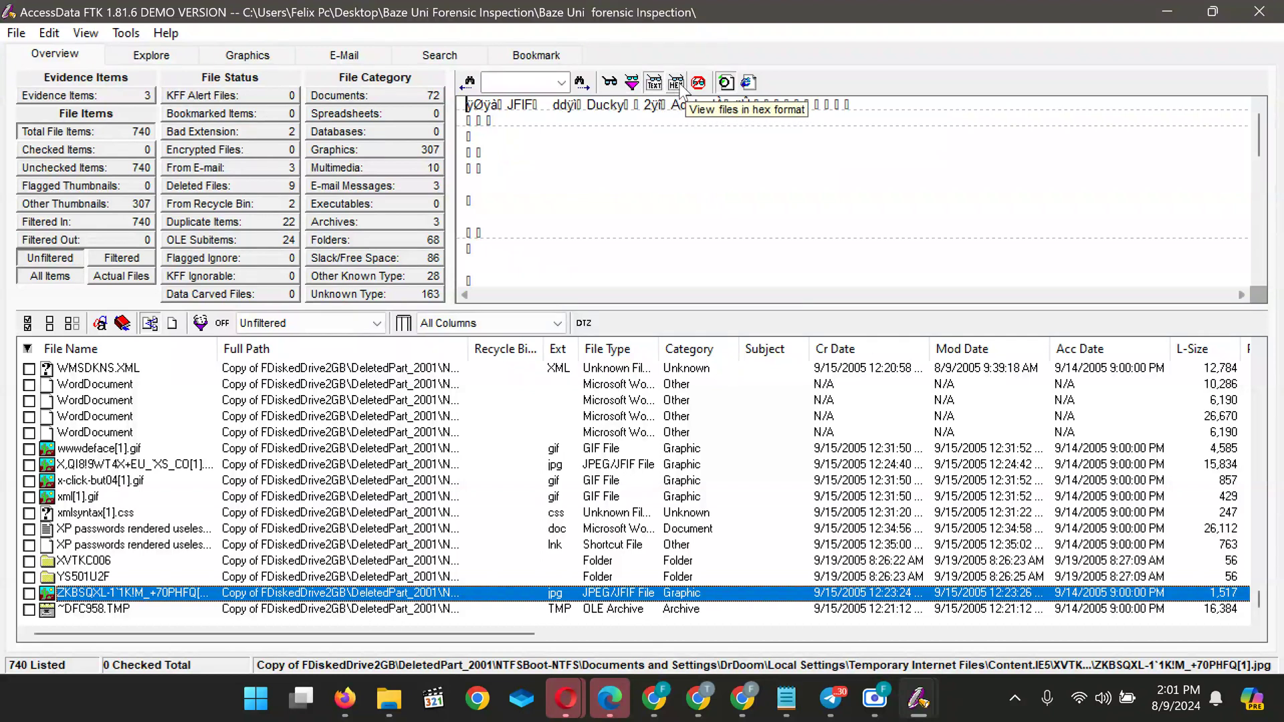
pyautogui.click(679, 88)
pyautogui.click(632, 85)
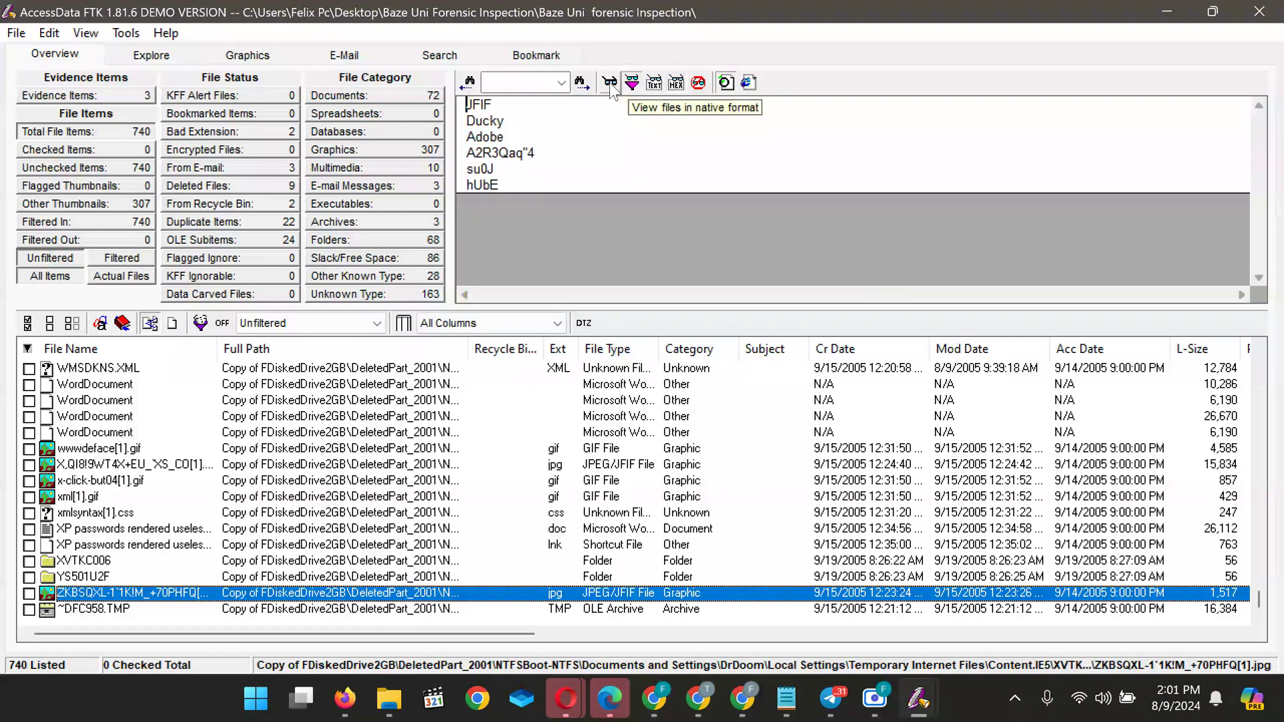
pyautogui.click(608, 84)
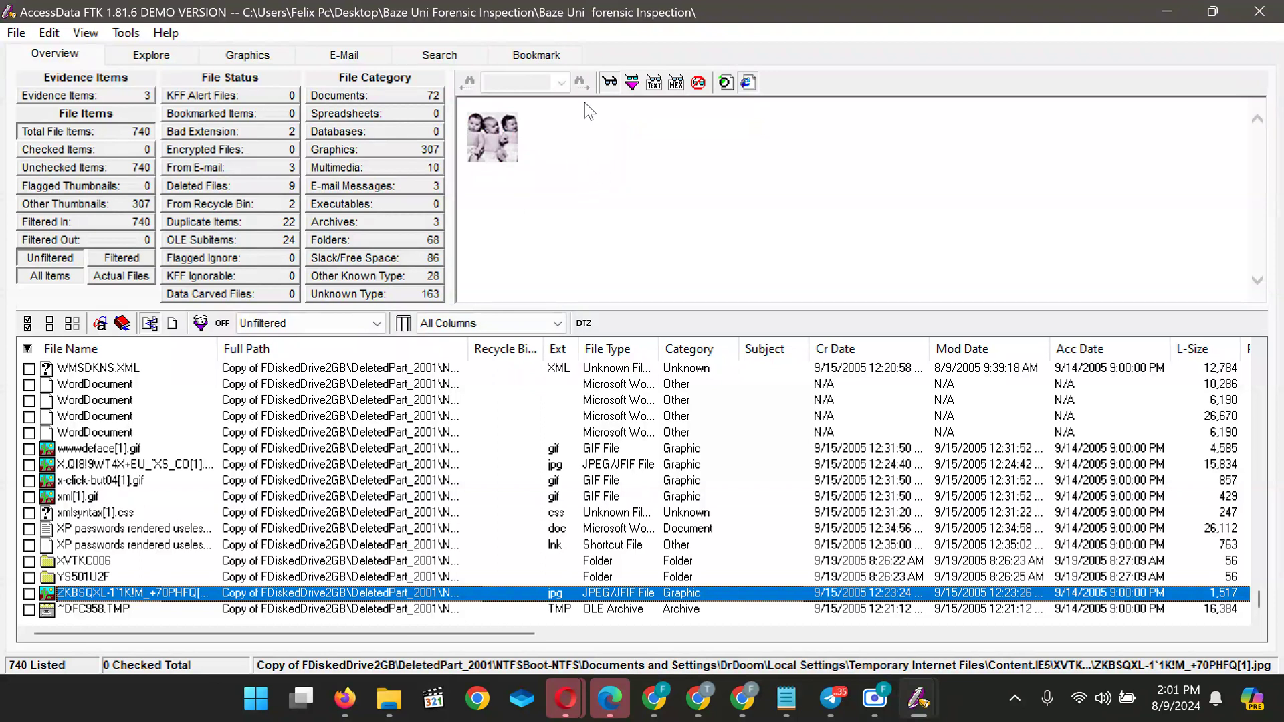
pyautogui.click(631, 83)
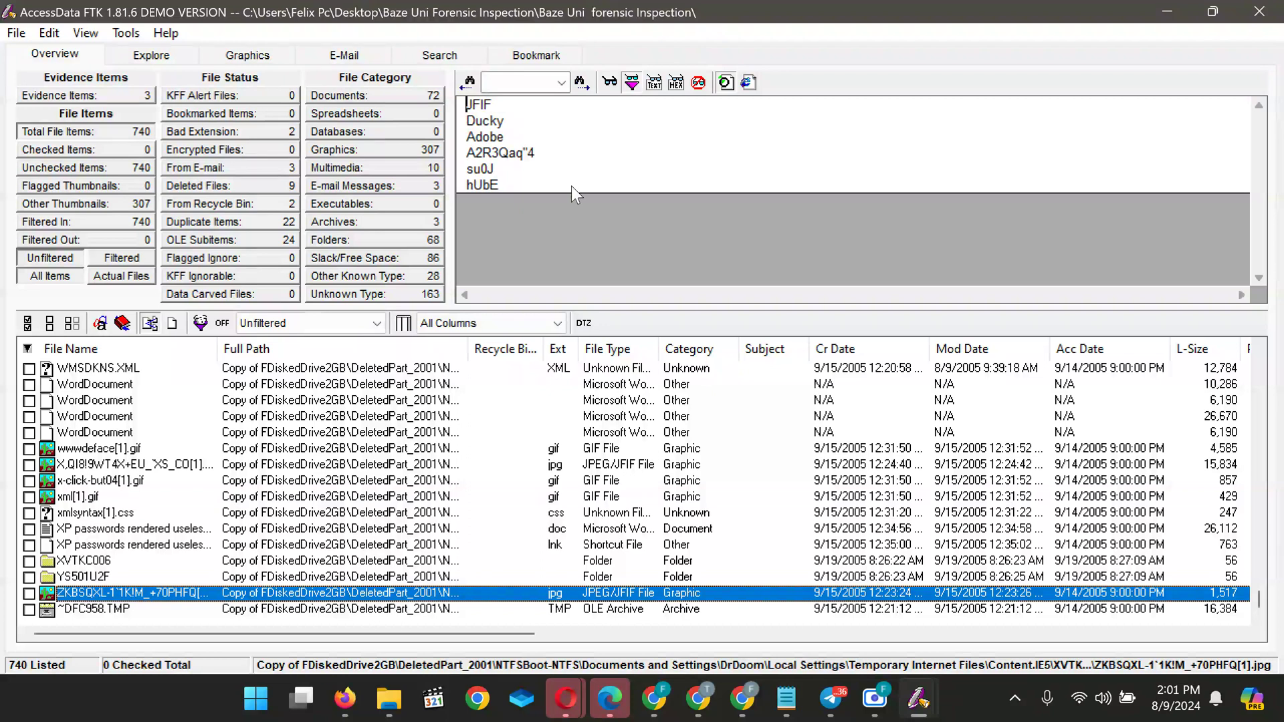
pyautogui.click(610, 90)
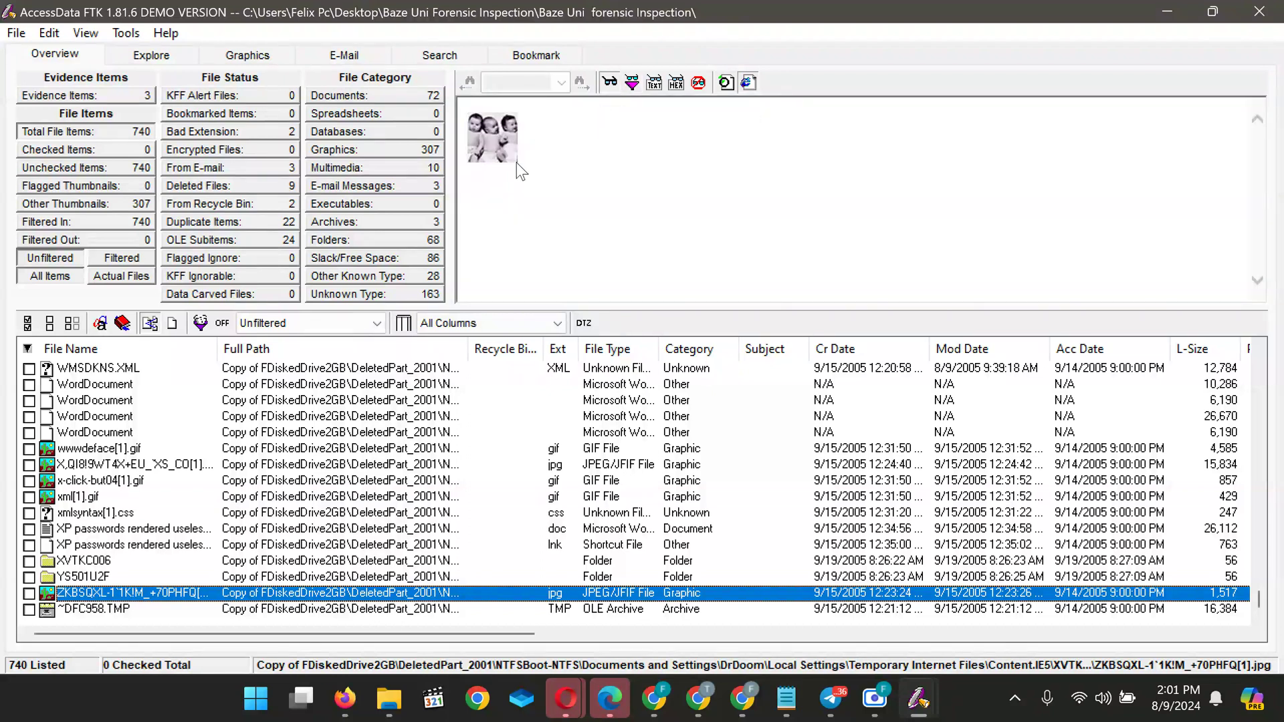
# Examine the ~DFC958.TMP archive as hex, plain text and native format
pyautogui.click(91, 610)
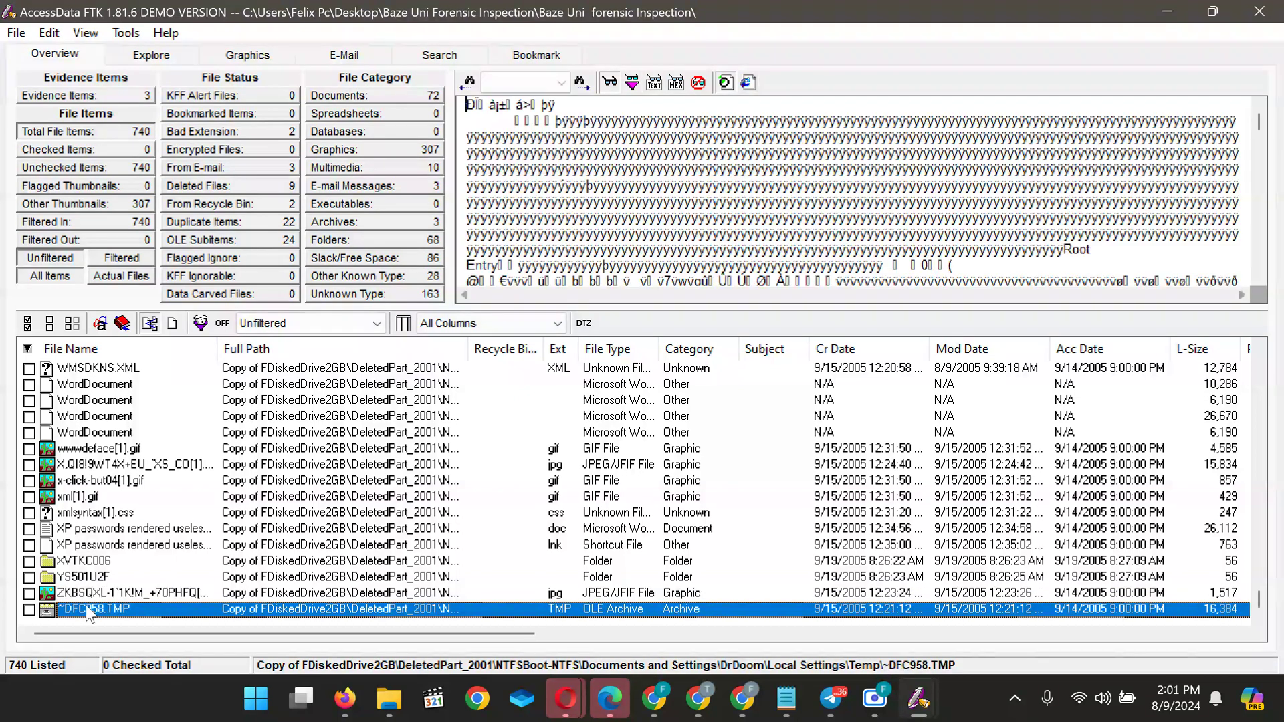
pyautogui.click(632, 83)
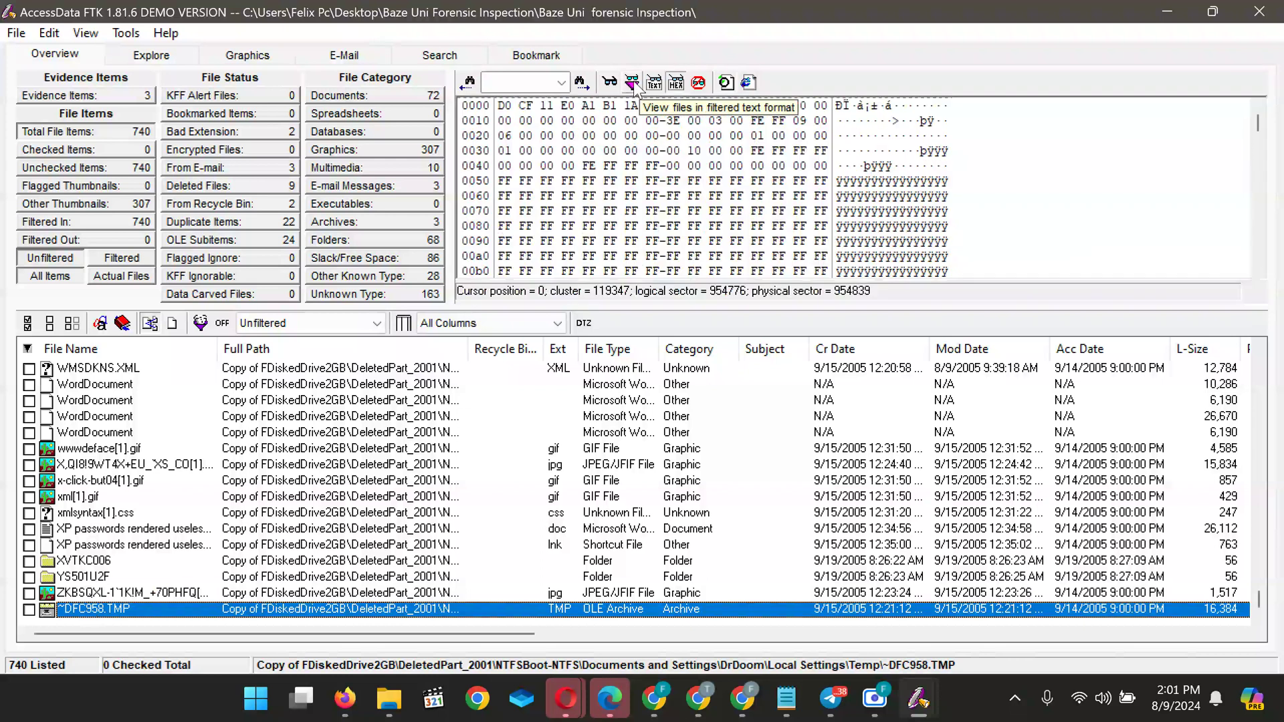
pyautogui.click(664, 86)
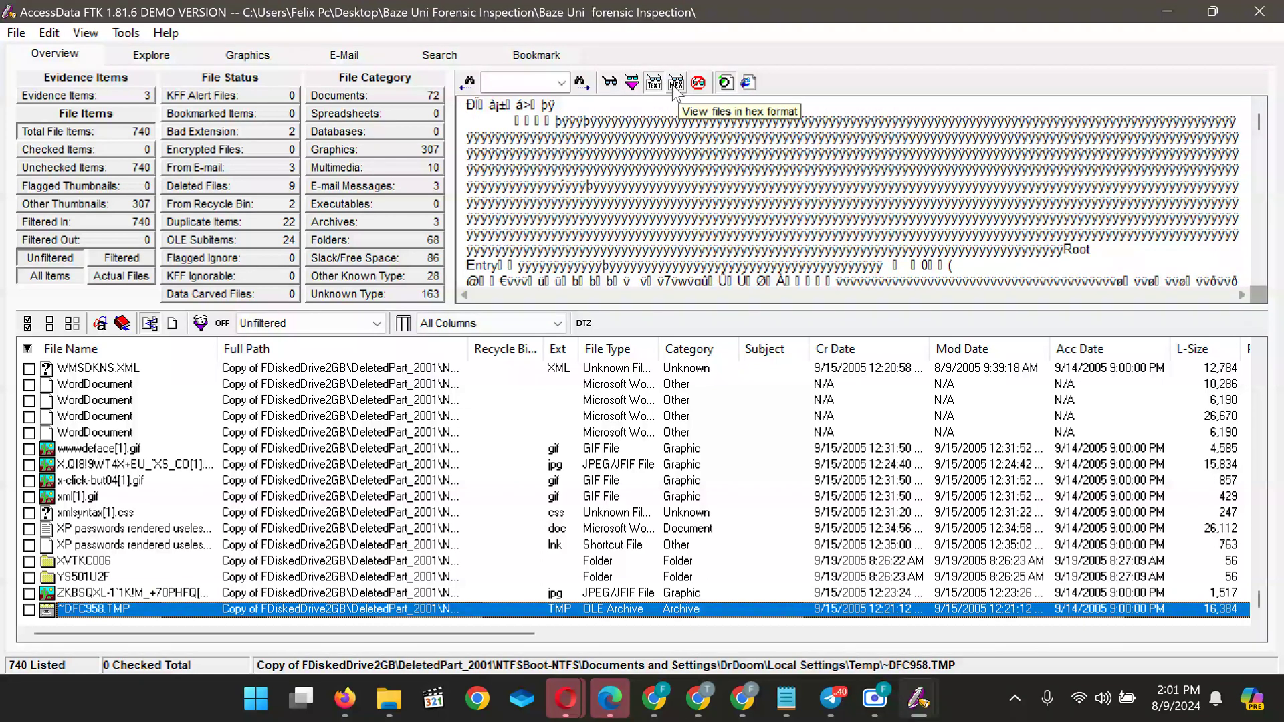
pyautogui.click(676, 87)
pyautogui.click(685, 82)
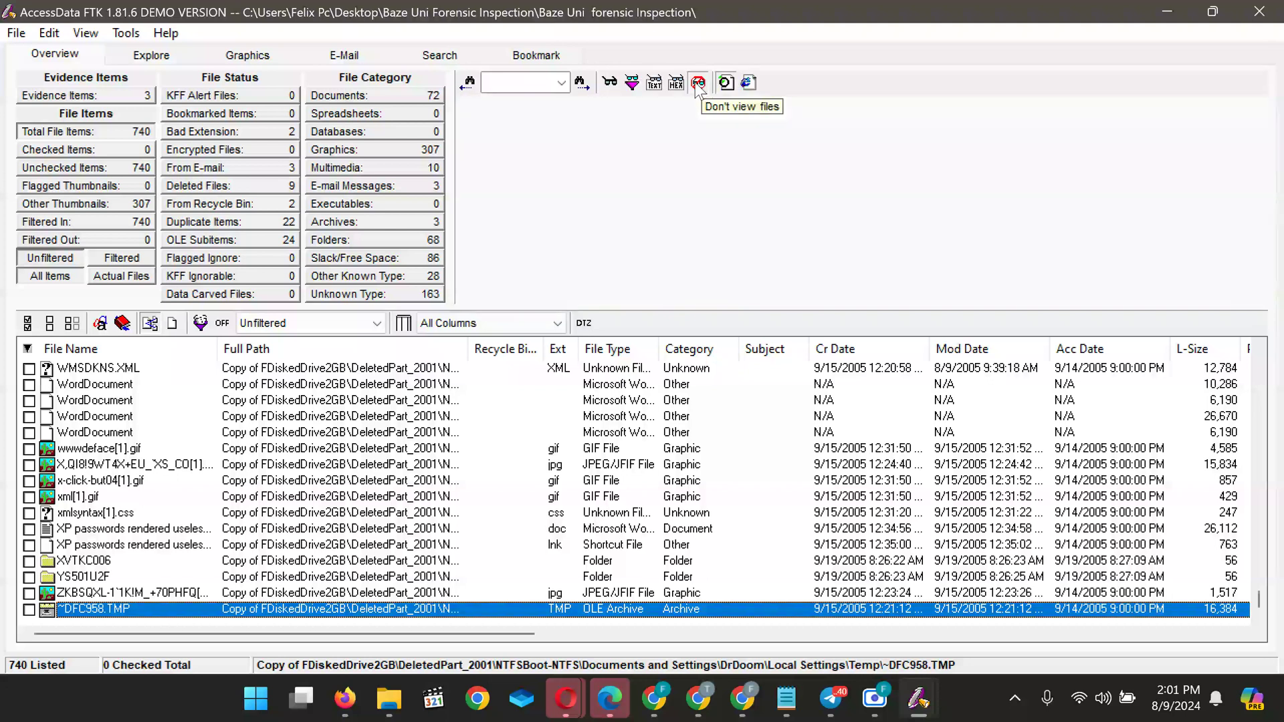
pyautogui.click(612, 85)
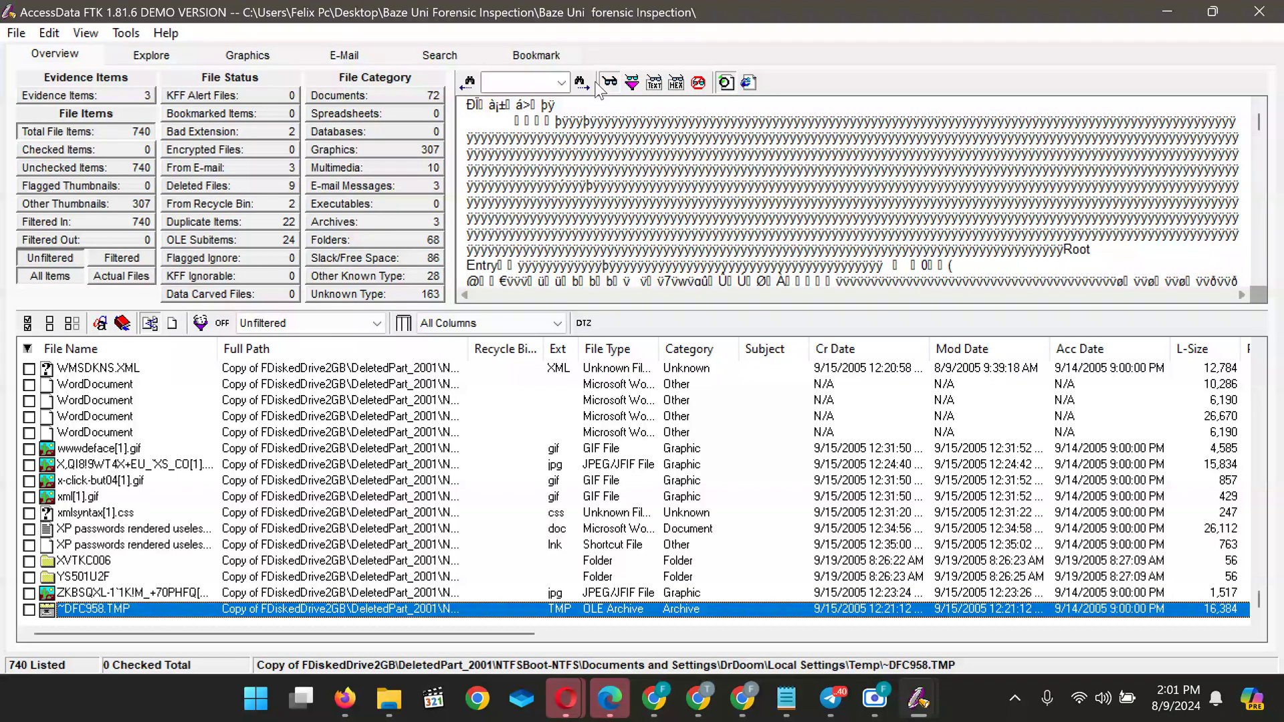
# Decline restarting the Not Found search, then reselect the ZKBSQXL jpg's text strings
pyautogui.click(580, 84)
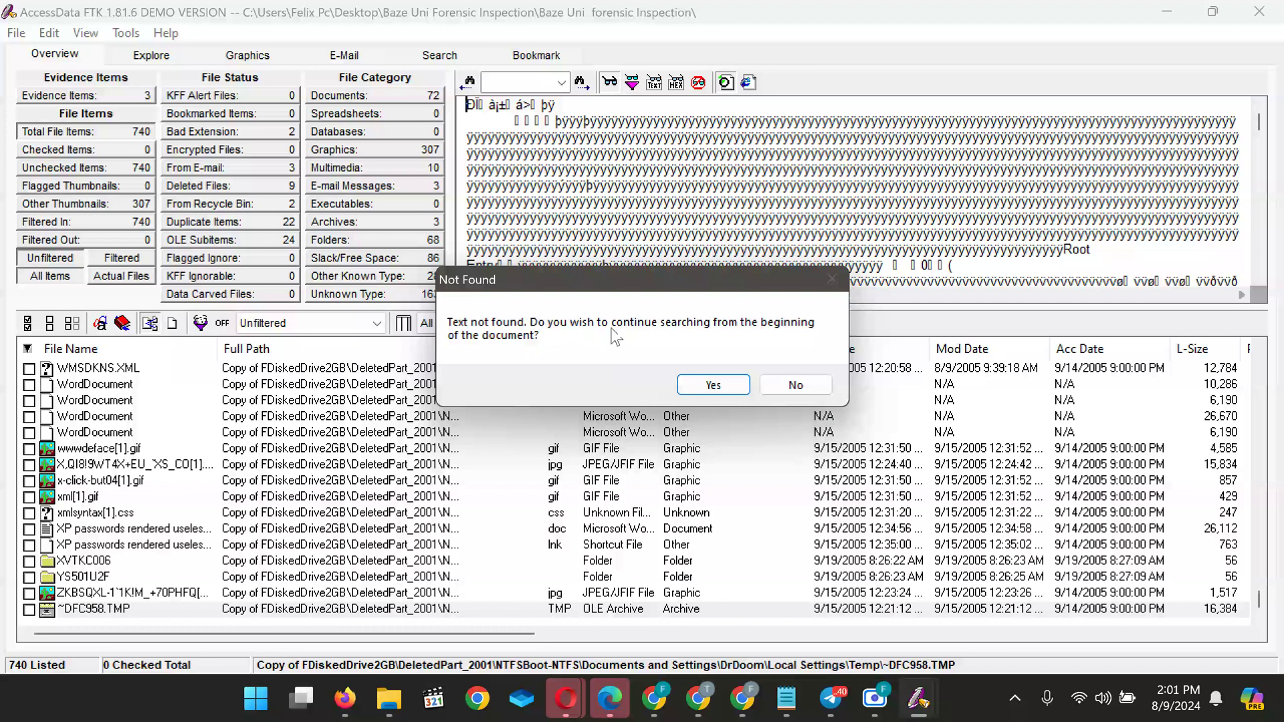
pyautogui.click(790, 382)
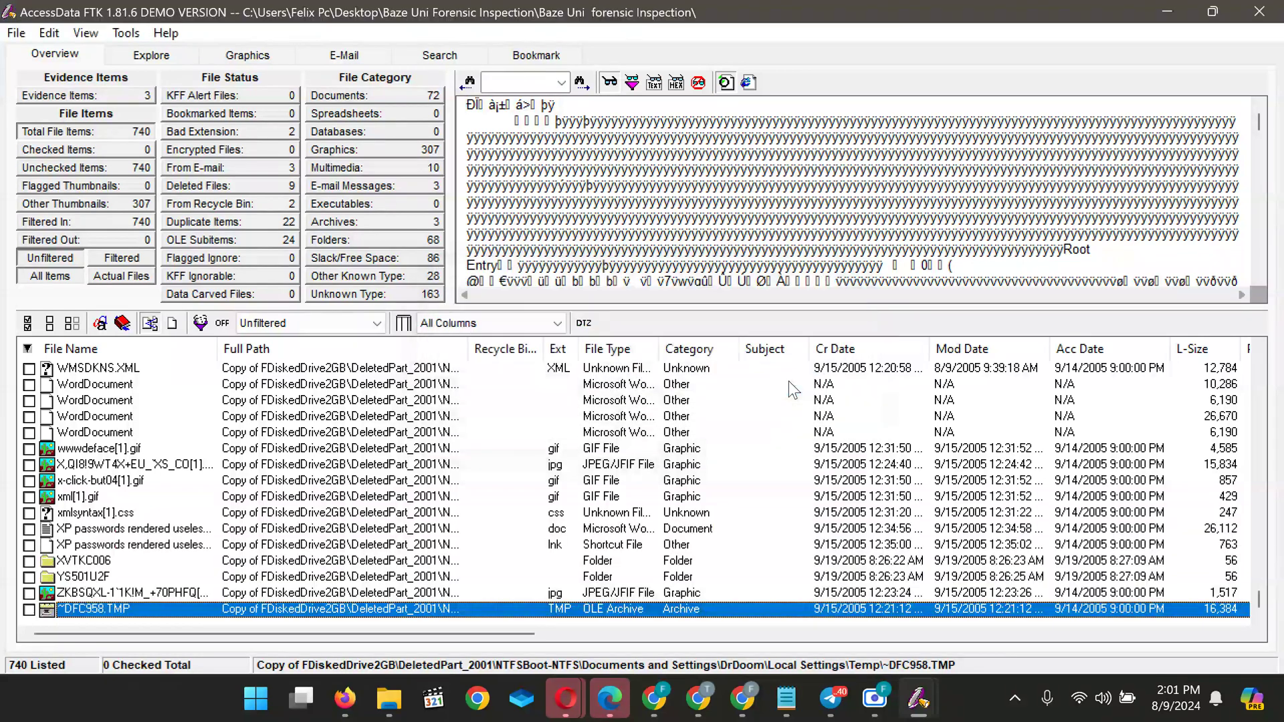
pyautogui.click(630, 89)
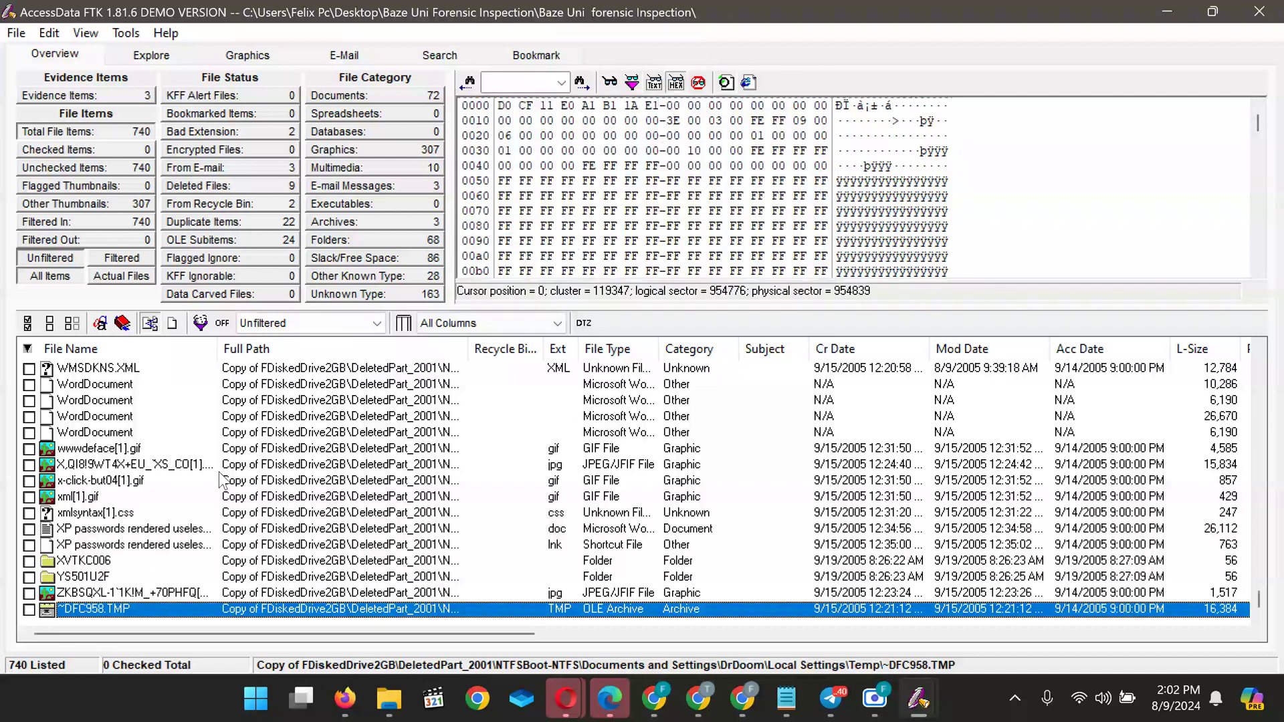
pyautogui.click(98, 594)
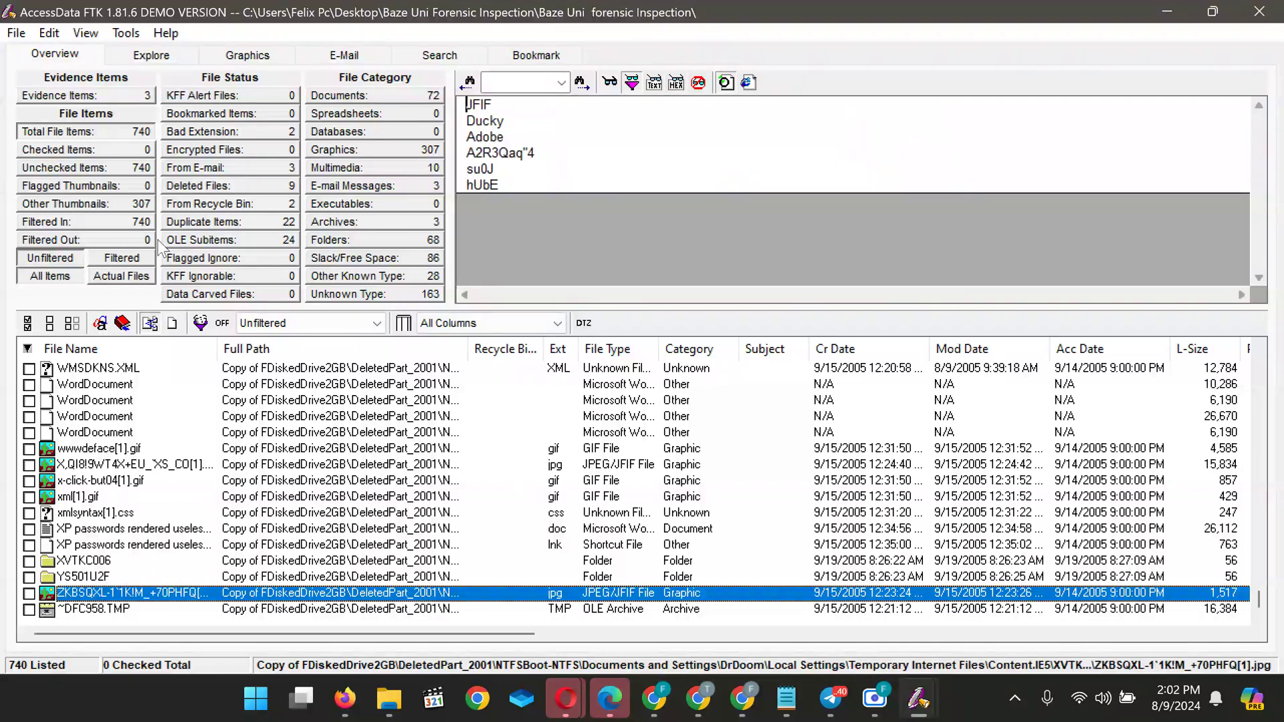
# Open the indexed Search page and delete the old search term from the box
pyautogui.click(440, 56)
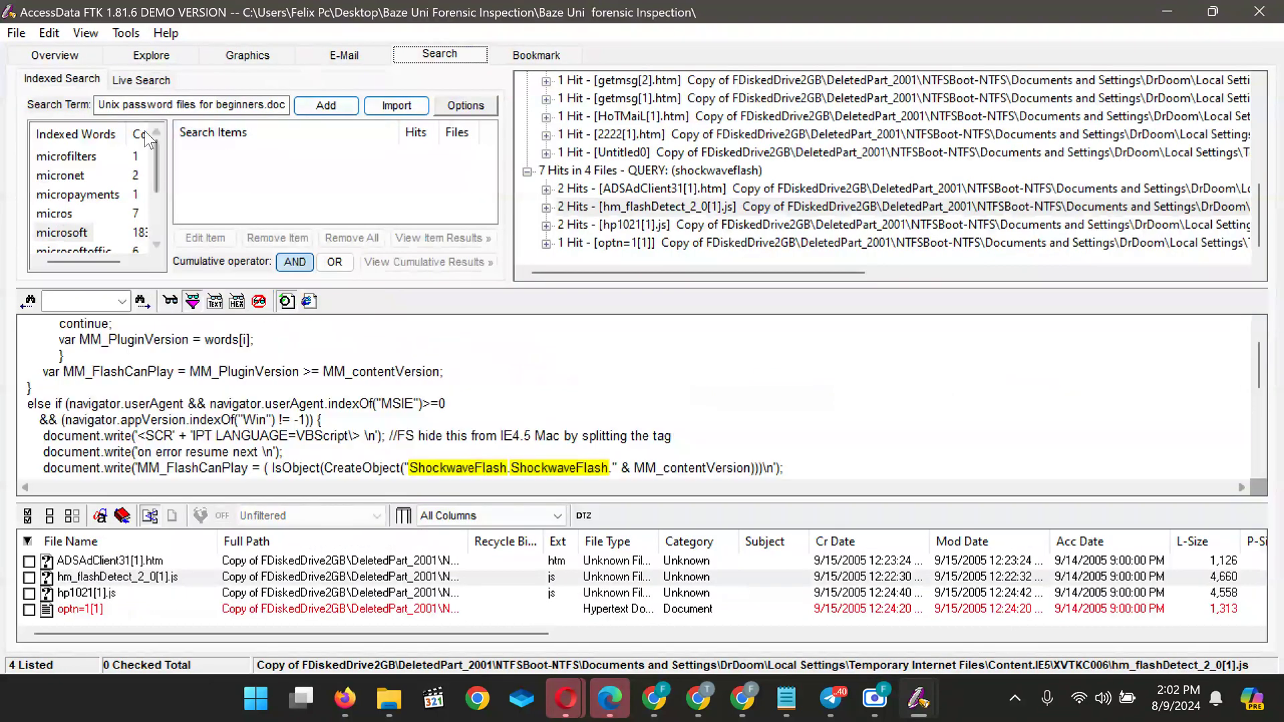
pyautogui.click(212, 105)
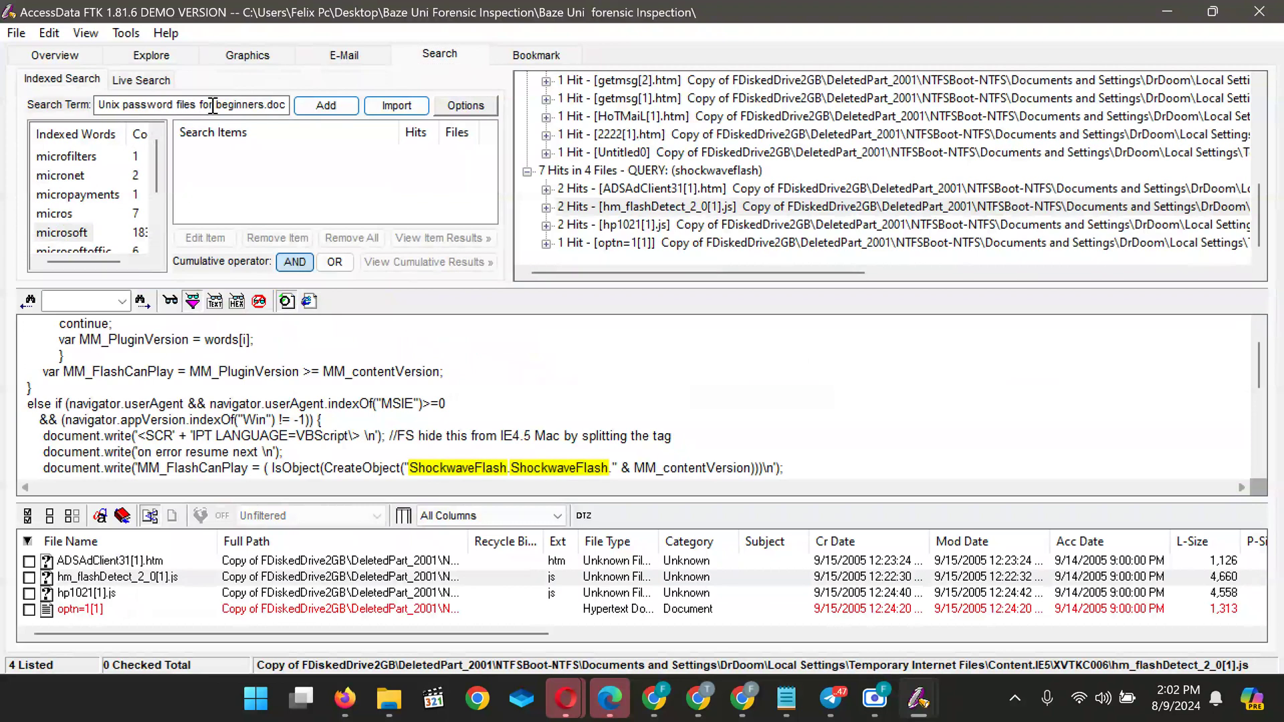
pyautogui.click(213, 105)
pyautogui.hotkey('ctrl', 'v')
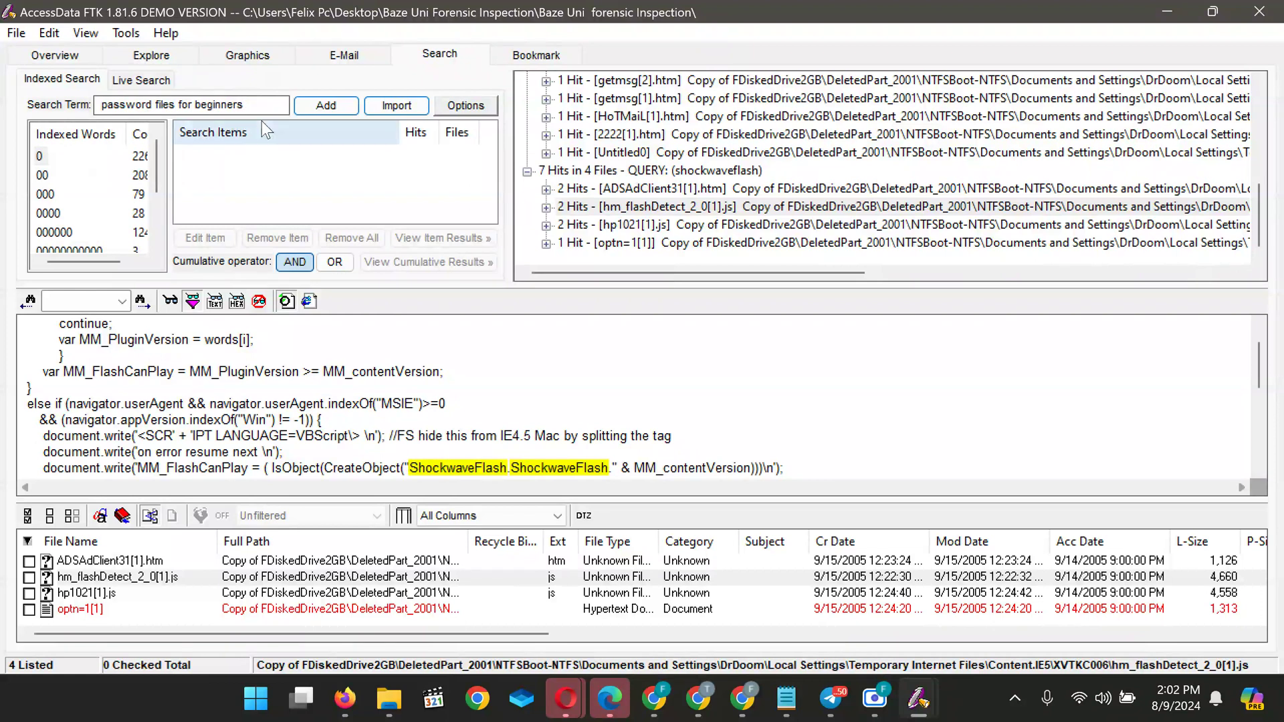
pyautogui.moveTo(154, 179); pyautogui.dragTo(156, 274)
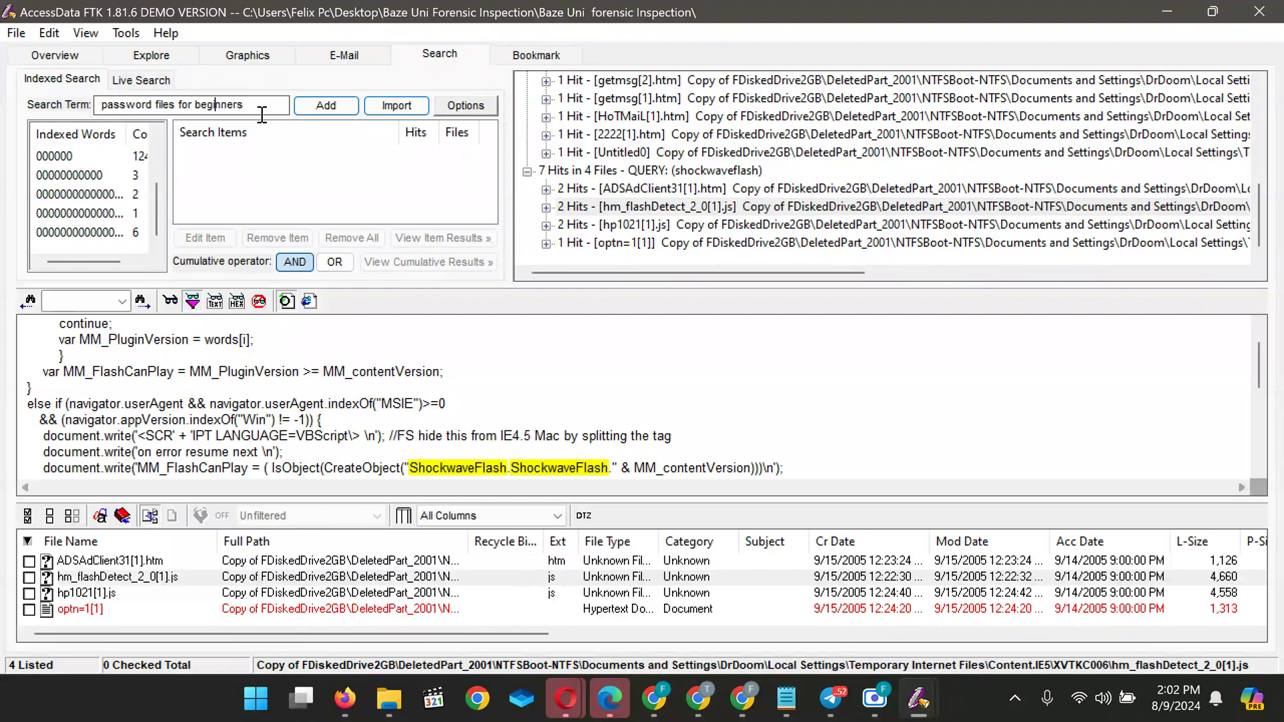
pyautogui.press('Delete')
pyautogui.press('Delete')
pyautogui.press('Delete')
pyautogui.press('Delete')
pyautogui.press('Delete')
pyautogui.press('Delete')
pyautogui.press('Delete')
pyautogui.press('Delete')
pyautogui.press('Delete')
pyautogui.press('BackSpace')
pyautogui.press('BackSpace')
pyautogui.press('BackSpace')
pyautogui.press('BackSpace')
pyautogui.press('BackSpace')
pyautogui.press('BackSpace')
pyautogui.press('BackSpace')
pyautogui.press('BackSpace')
pyautogui.press('BackSpace')
pyautogui.press('BackSpace')
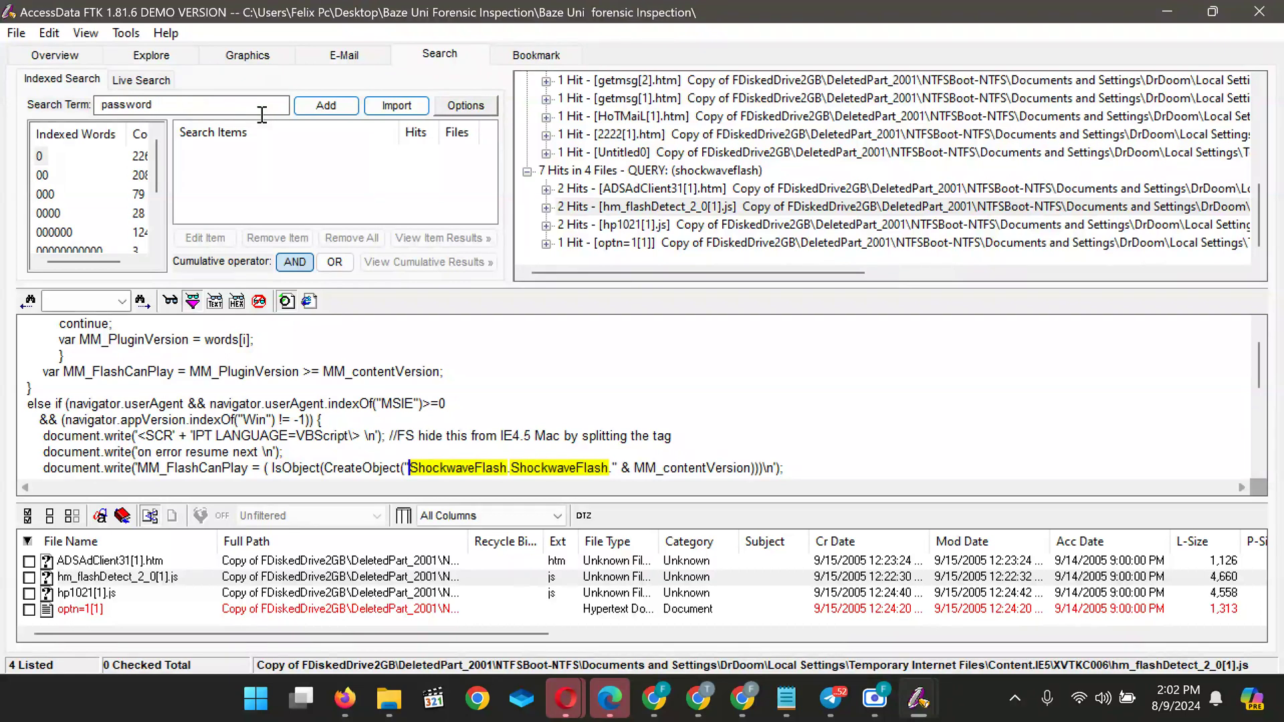
pyautogui.moveTo(154, 168); pyautogui.dragTo(163, 266)
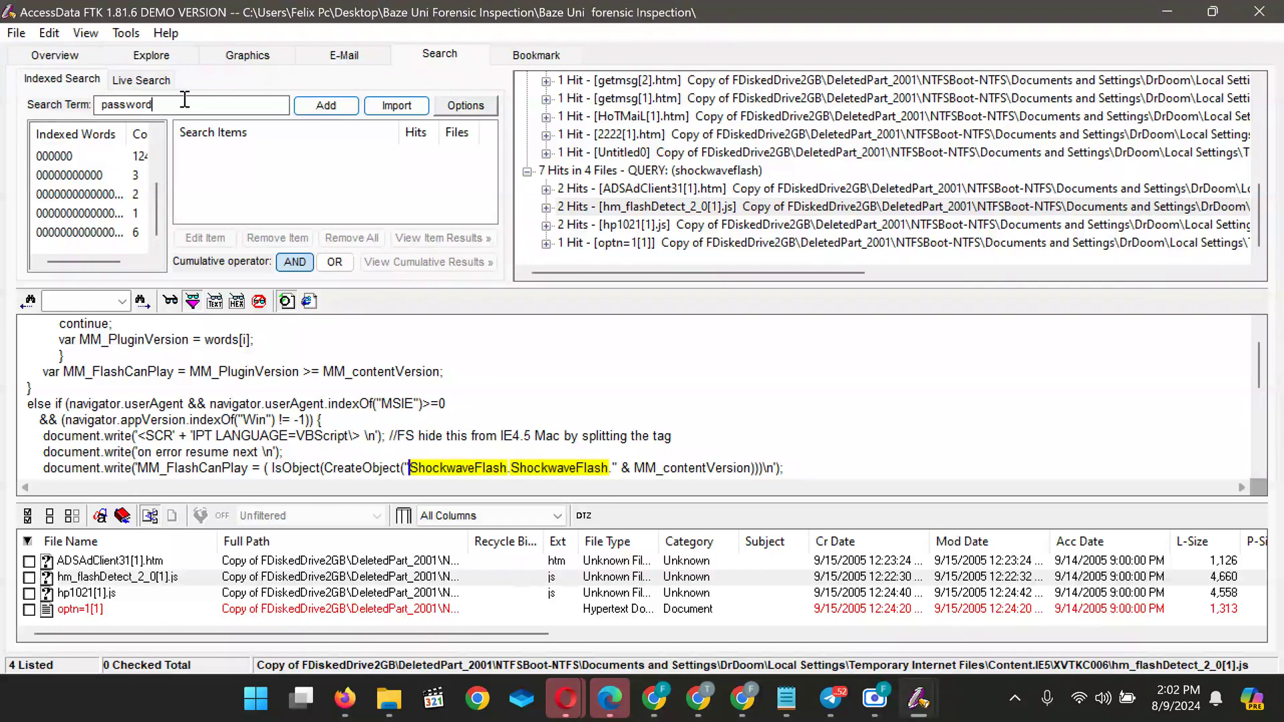
pyautogui.press('BackSpace')
pyautogui.press('BackSpace')
pyautogui.press('BackSpace')
pyautogui.press('BackSpace')
pyautogui.press('BackSpace')
pyautogui.press('BackSpace')
pyautogui.press('BackSpace')
pyautogui.press('BackSpace')
pyautogui.press('BackSpace')
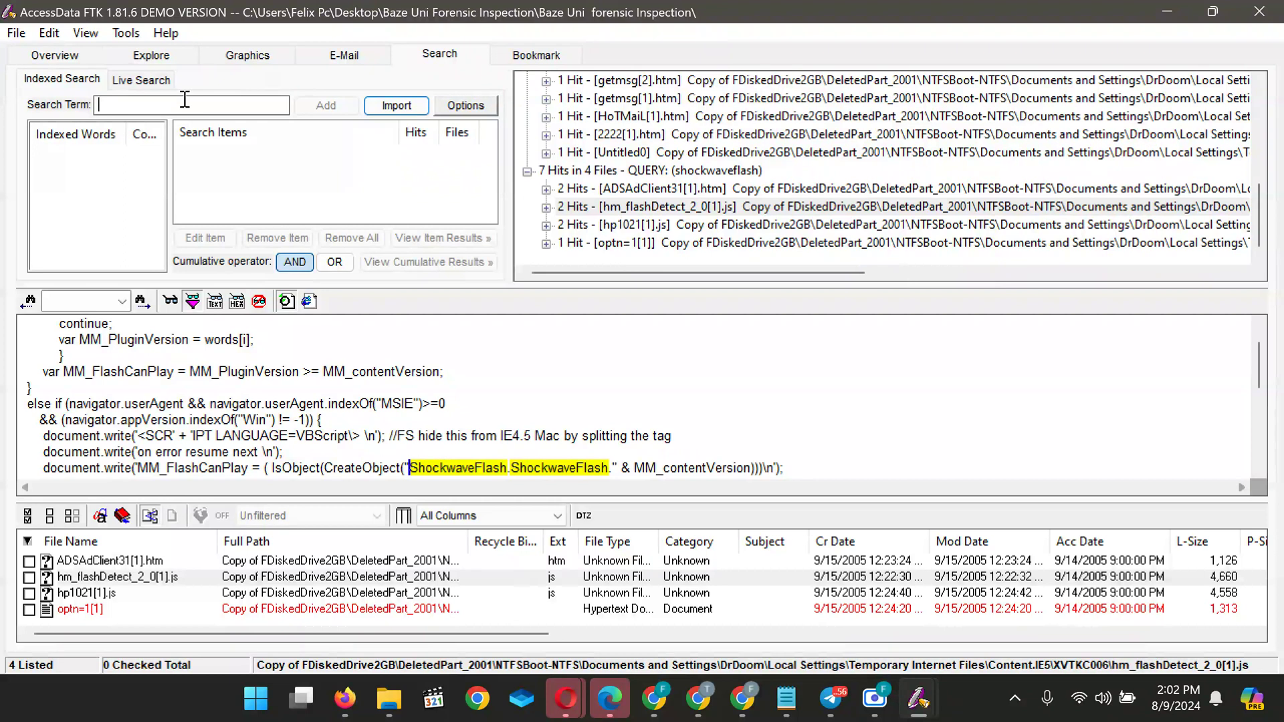
# Try the term 'bunt', erase it, and go back to the case overview
pyautogui.write('bu')
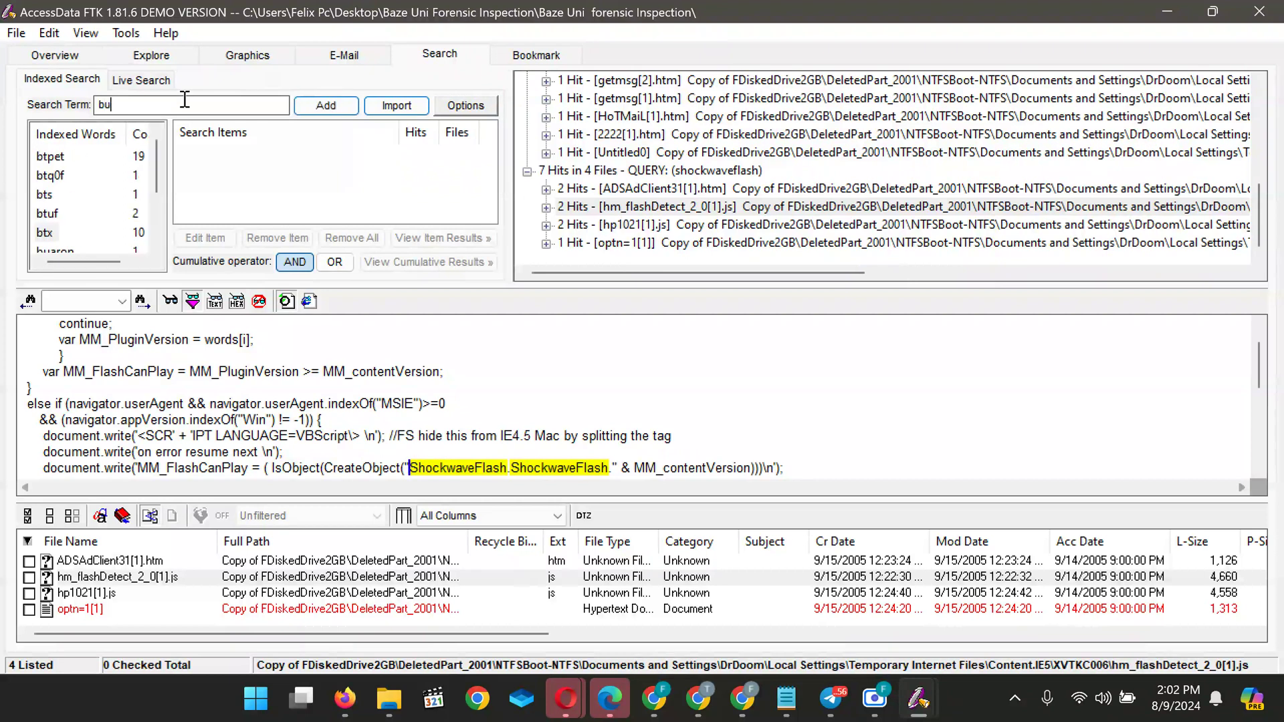
pyautogui.write('nt')
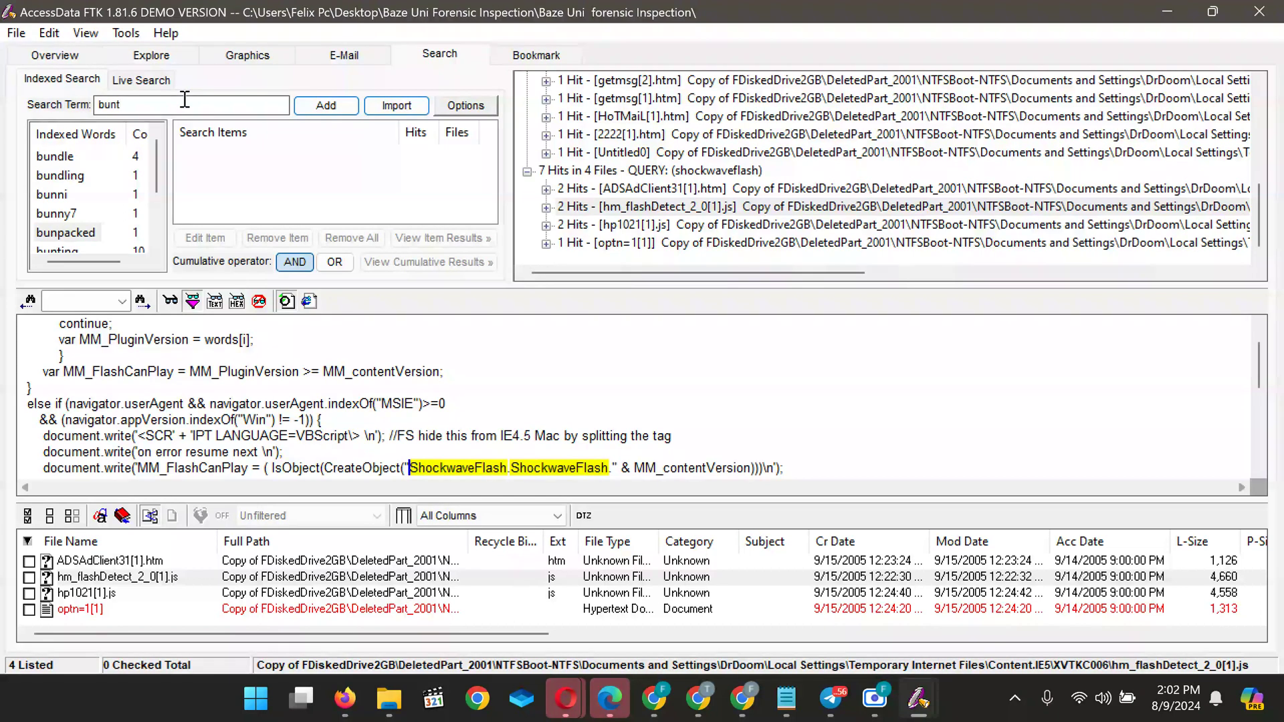
pyautogui.press('BackSpace')
pyautogui.press('BackSpace')
pyautogui.press('BackSpace')
pyautogui.press('BackSpace')
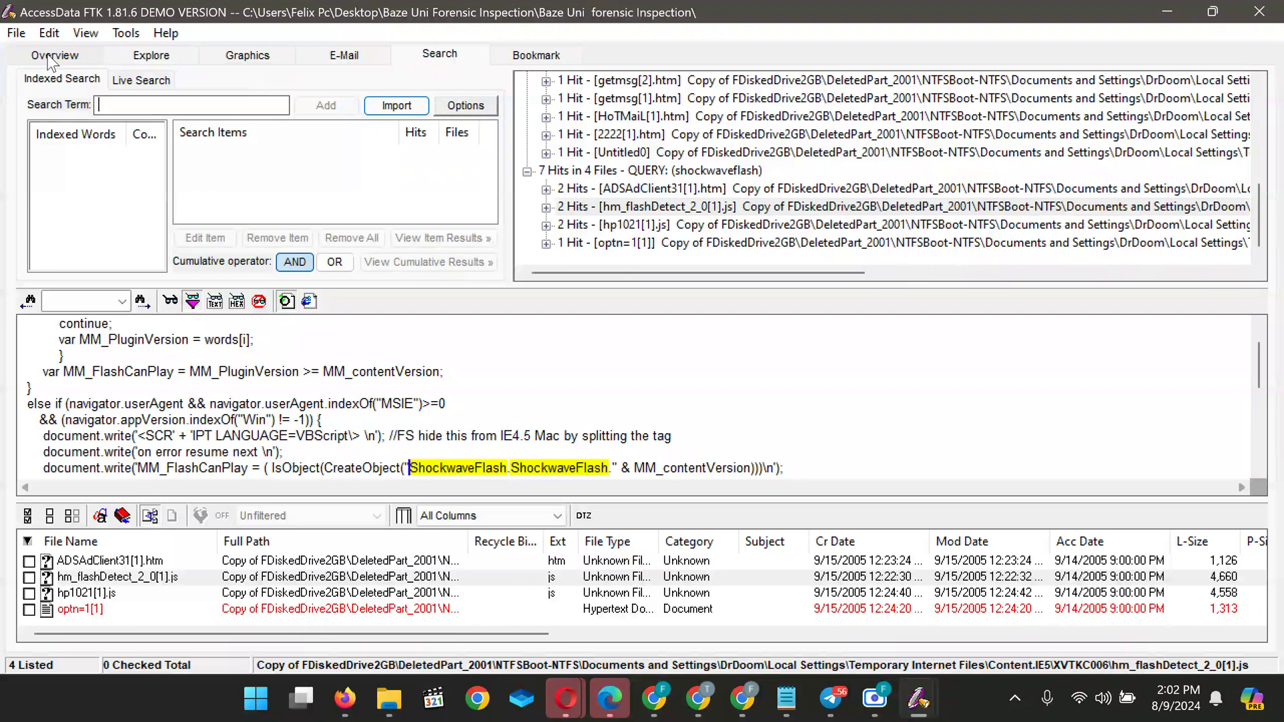
pyautogui.click(54, 55)
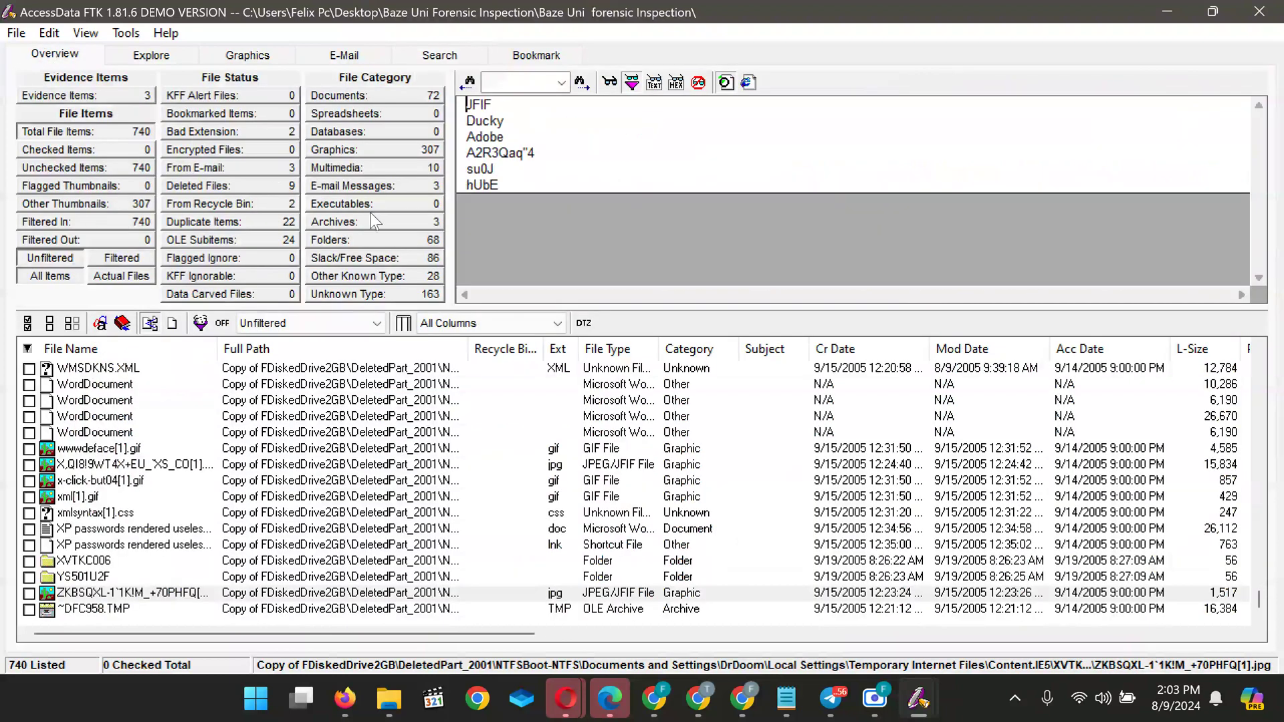
# List the 72 document items and preview 000640[1].htm
pyautogui.click(367, 97)
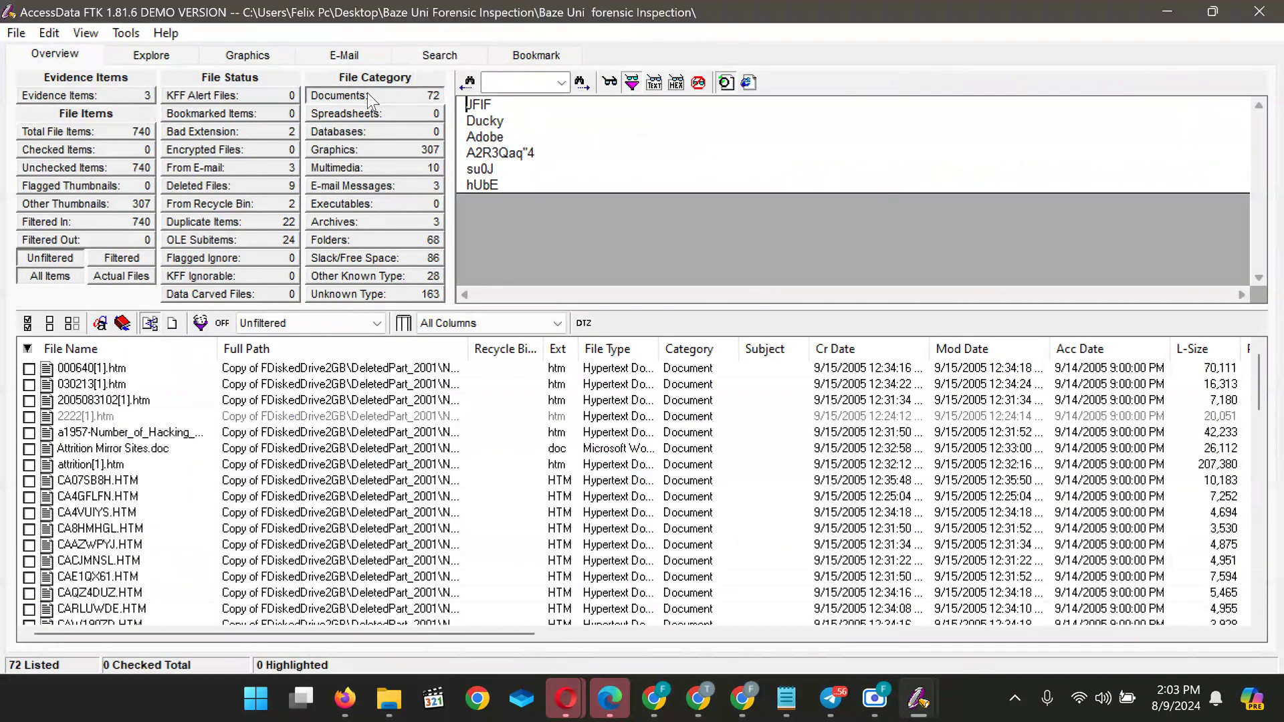
pyautogui.click(133, 370)
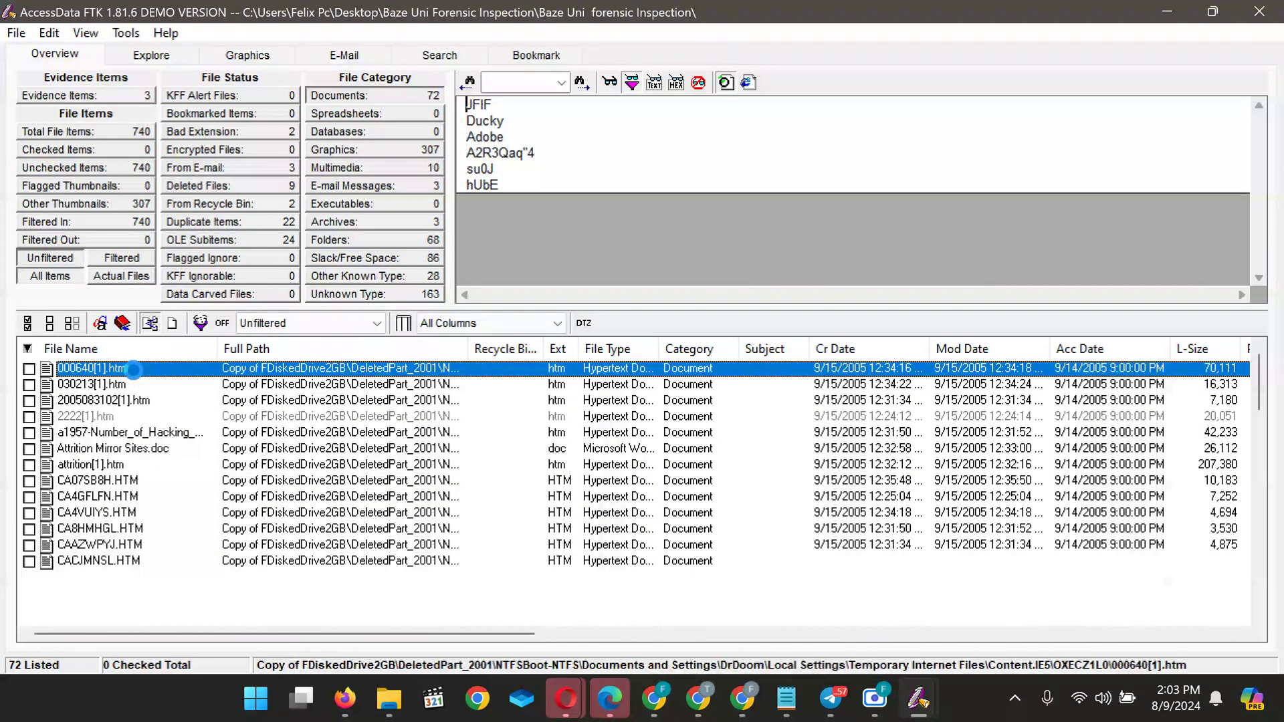
pyautogui.scroll(-5, 605, 248)
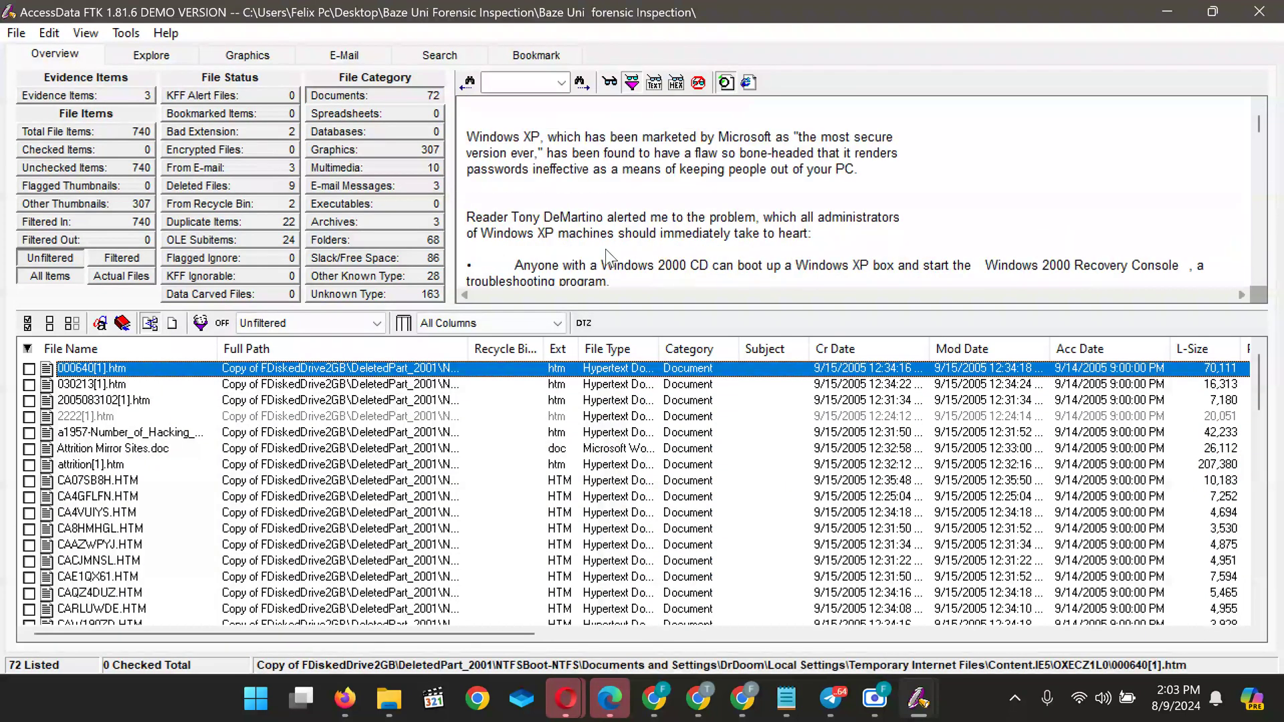
pyautogui.scroll(-15, 605, 249)
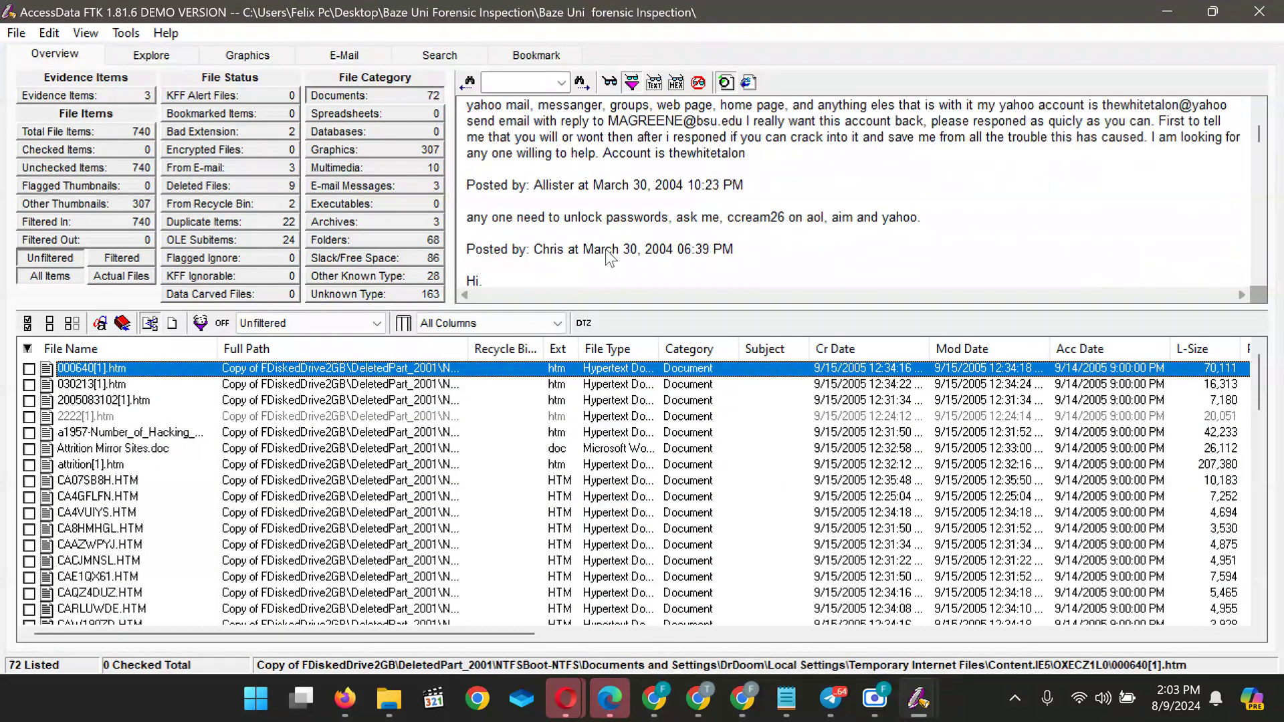
pyautogui.scroll(12, 605, 249)
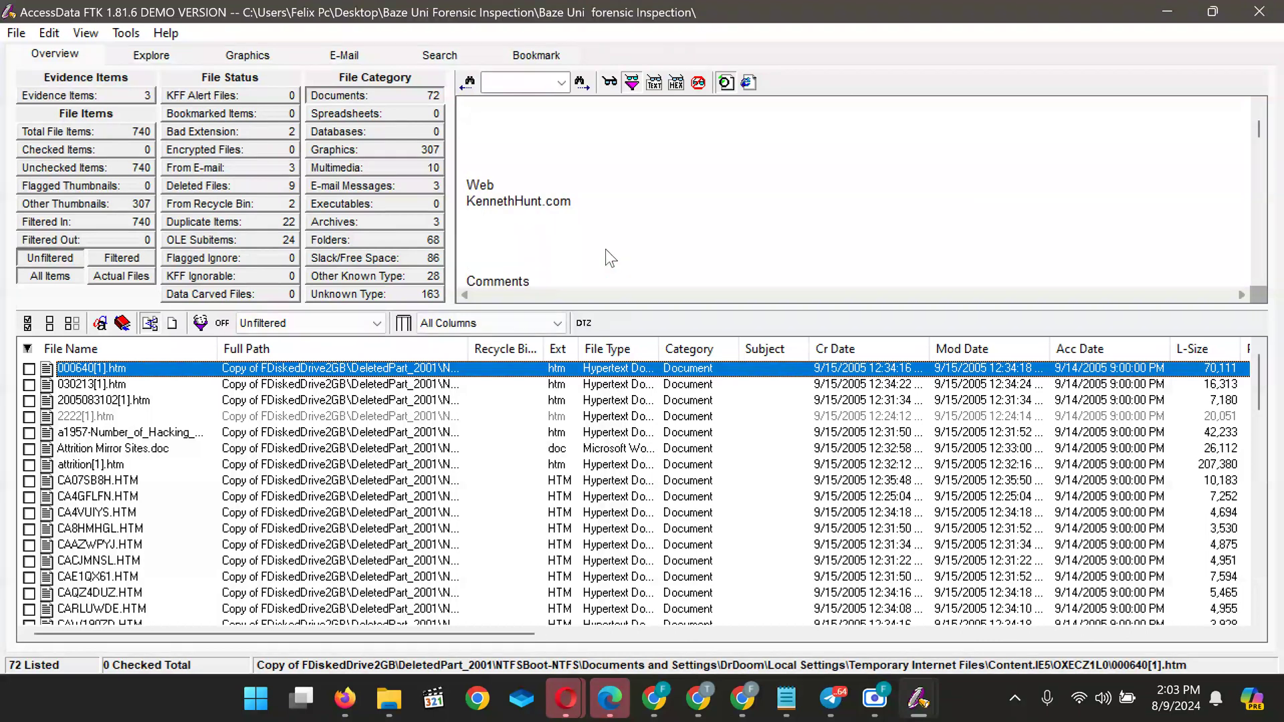
pyautogui.scroll(10, 606, 251)
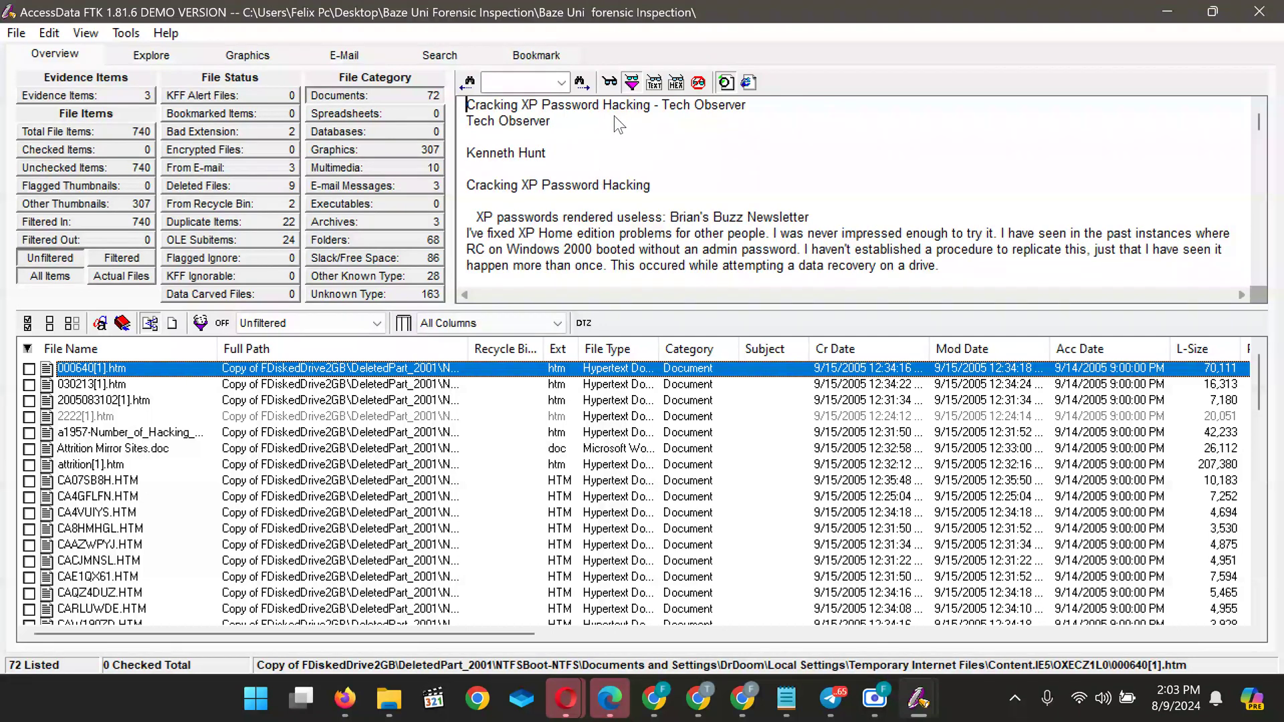
# Read down the forum posts from Bret and Dana through mohd's Yahoo post
pyautogui.moveTo(699, 706)
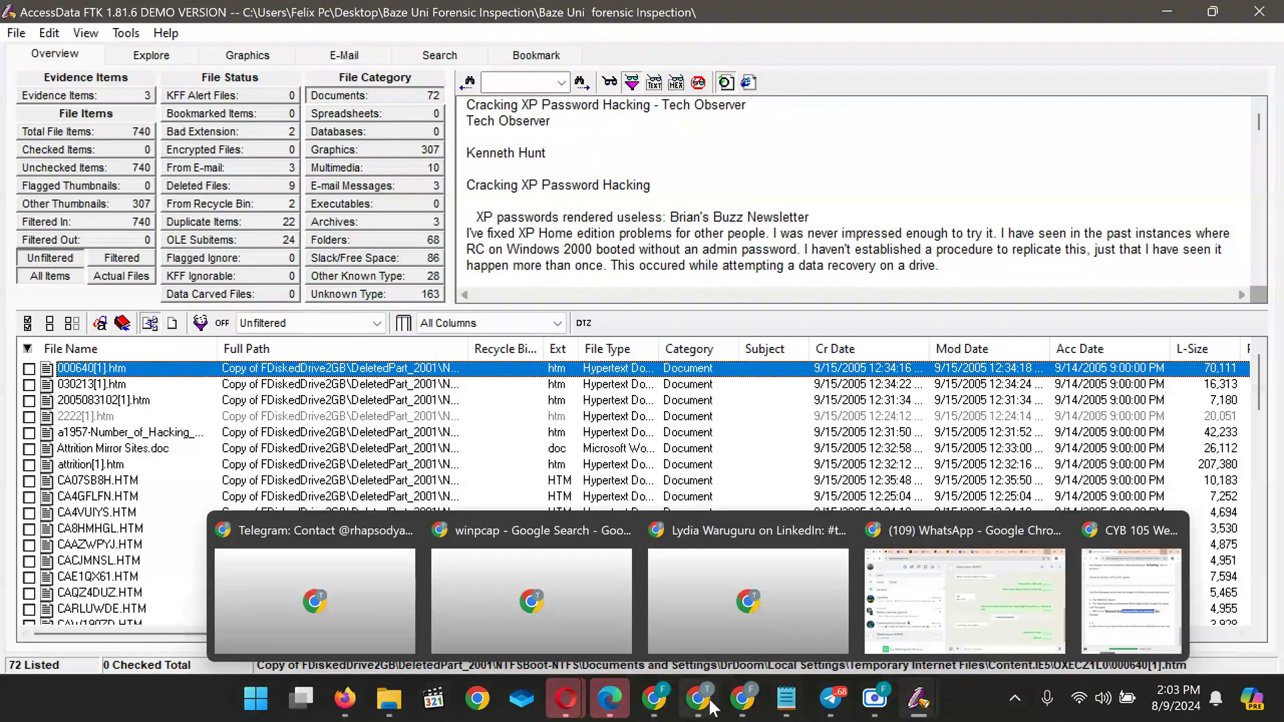
pyautogui.moveTo(1124, 603)
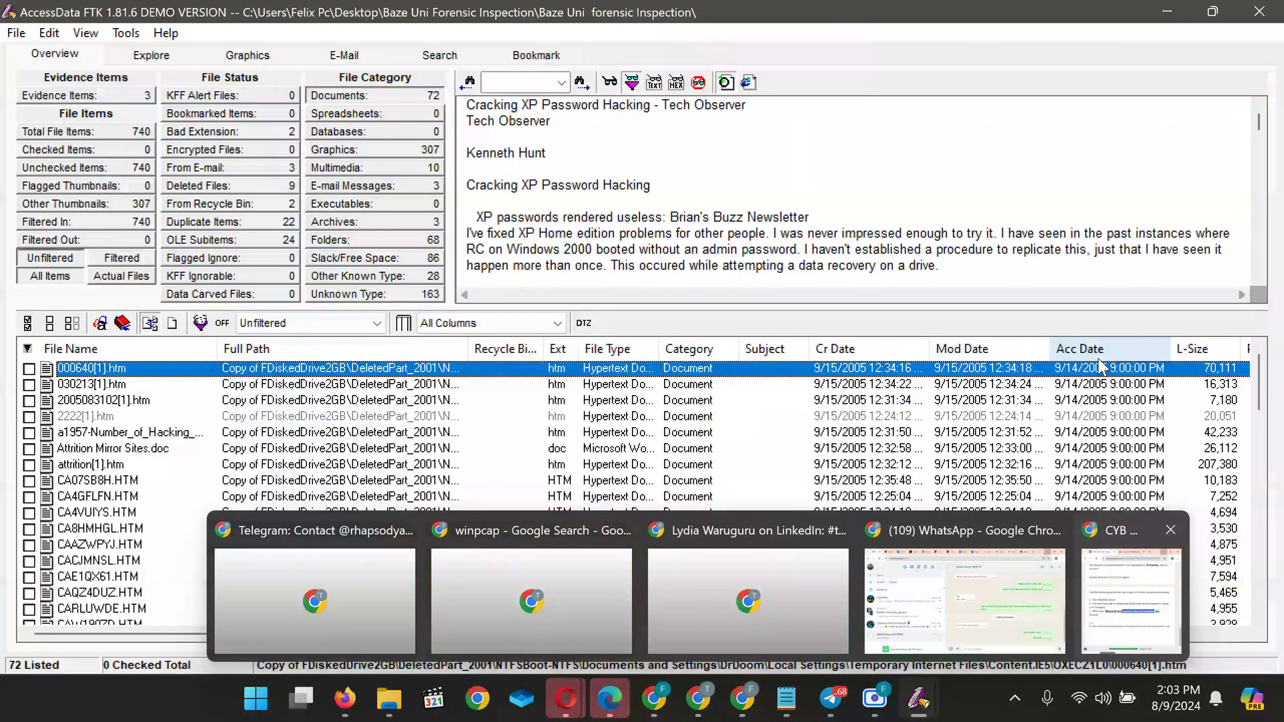
pyautogui.click(644, 229)
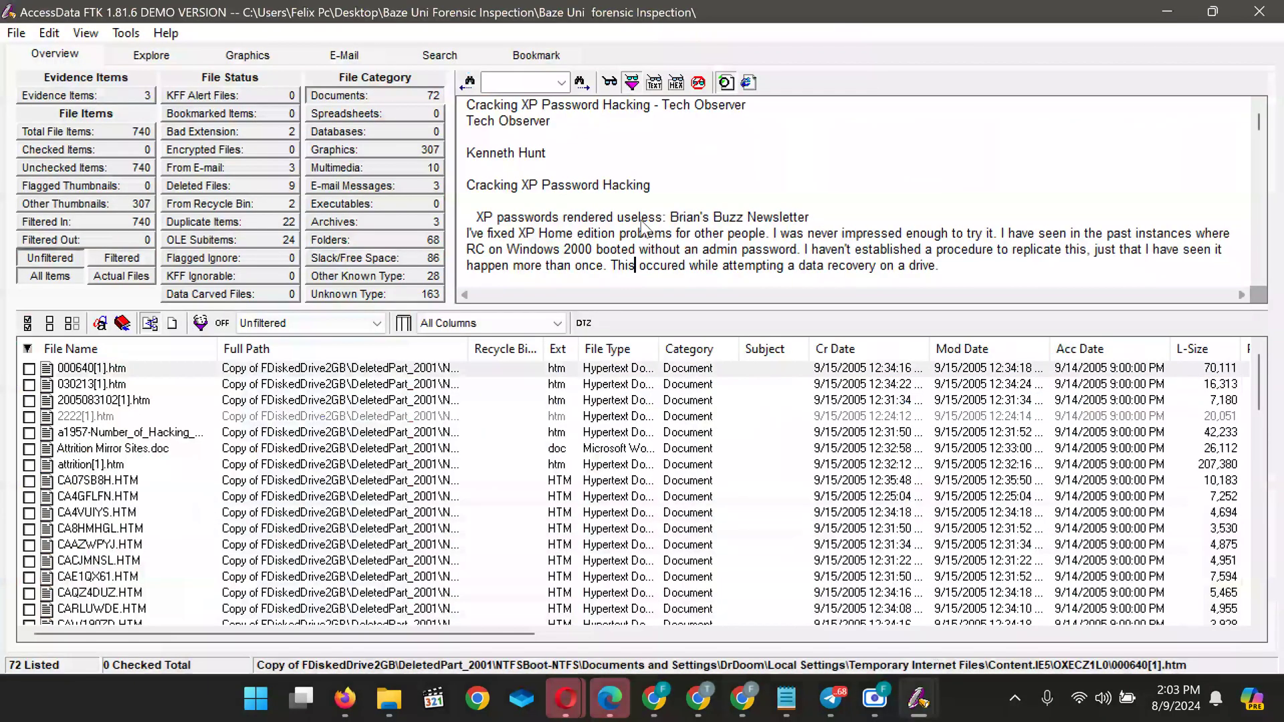
pyautogui.press('Down')
pyautogui.press('Down')
pyautogui.press('Down')
pyautogui.press('Down')
pyautogui.press('Down')
pyautogui.press('Down')
pyautogui.press('Down')
pyautogui.press('Down')
pyautogui.press('Down')
pyautogui.press('Down')
pyautogui.press('Down')
pyautogui.press('Down')
pyautogui.press('Down')
pyautogui.press('Down')
pyautogui.press('Down')
pyautogui.press('Down')
pyautogui.press('Down')
pyautogui.press('Down')
pyautogui.press('Down')
pyautogui.press('Down')
pyautogui.press('Down')
pyautogui.press('Down')
pyautogui.press('Down')
pyautogui.press('Down')
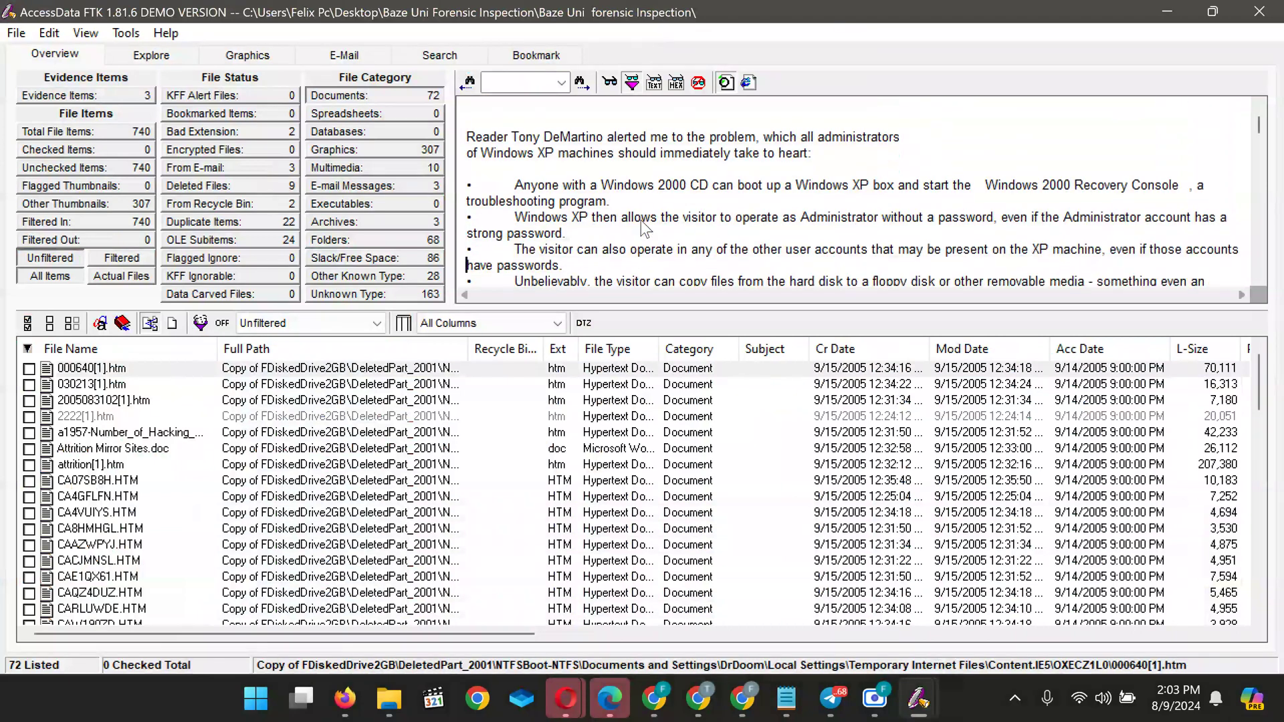
pyautogui.press('Down')
pyautogui.press('Down')
pyautogui.press('Down')
pyautogui.press('Down')
pyautogui.press('Down')
pyautogui.press('Down')
pyautogui.press('Down')
pyautogui.press('Down')
pyautogui.press('Down')
pyautogui.press('Down')
pyautogui.press('Down')
pyautogui.press('Down')
pyautogui.press('Down')
pyautogui.press('Down')
pyautogui.press('Down')
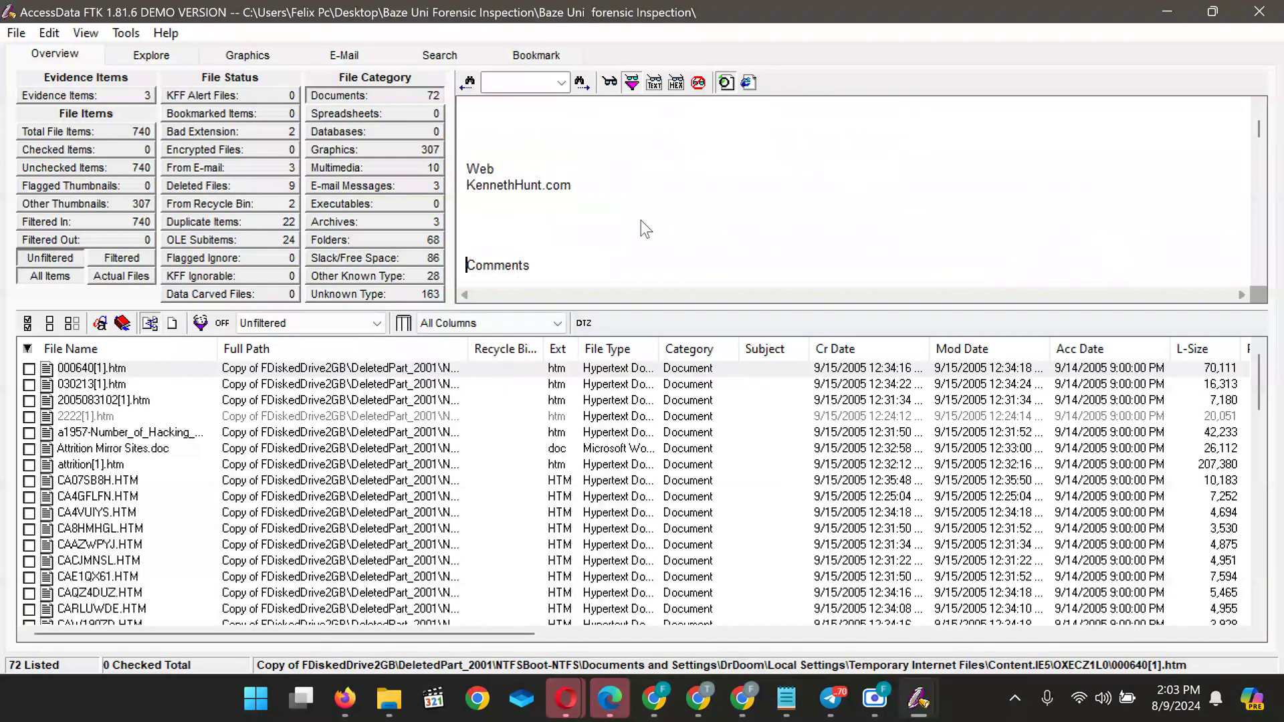
pyautogui.press('Down')
pyautogui.press('Down')
pyautogui.press('Down')
pyautogui.press('Down')
pyautogui.press('Down')
pyautogui.press('Down')
pyautogui.press('Down')
pyautogui.press('Down')
pyautogui.press('Down')
pyautogui.press('Down')
pyautogui.press('Down')
pyautogui.press('Down')
pyautogui.press('Down')
pyautogui.press('Down')
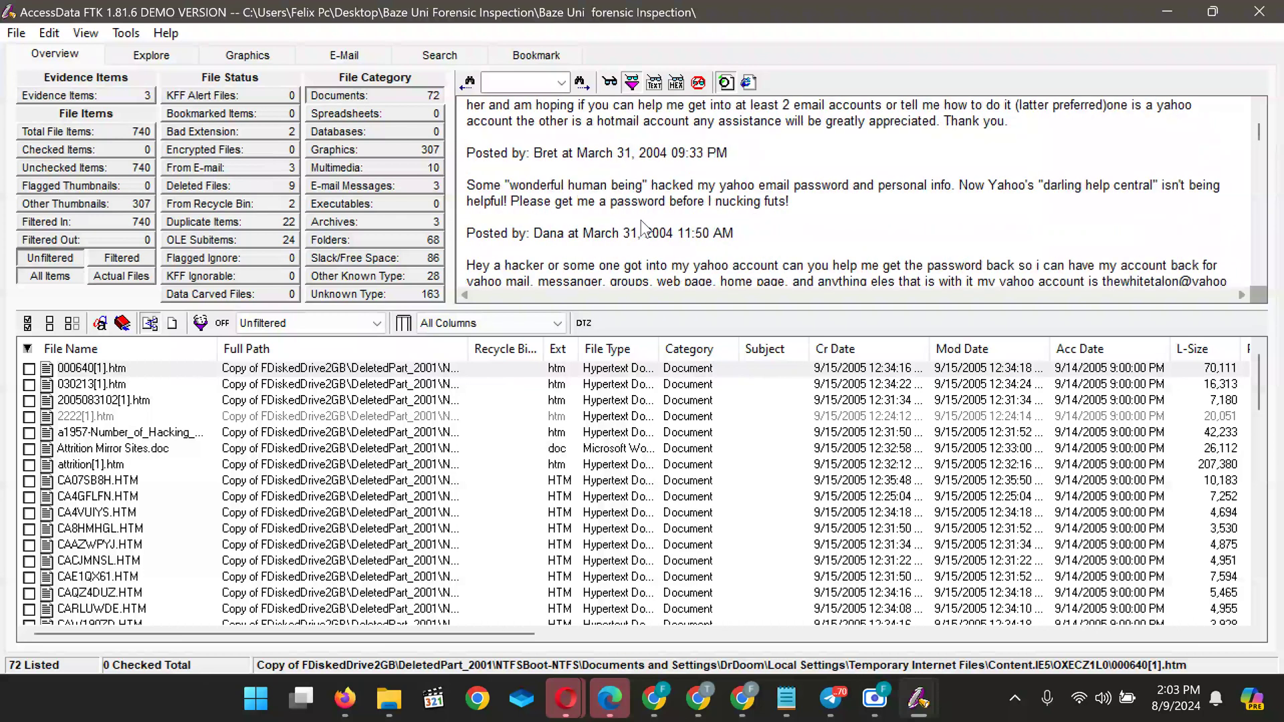
pyautogui.press('Down')
pyautogui.press('Down')
pyautogui.press('Down')
pyautogui.press('Down')
pyautogui.press('Down')
pyautogui.press('Down')
pyautogui.press('Down')
pyautogui.press('Down')
pyautogui.press('Down')
pyautogui.press('Down')
pyautogui.press('Down')
pyautogui.press('Down')
pyautogui.press('Down')
pyautogui.press('Down')
pyautogui.press('Down')
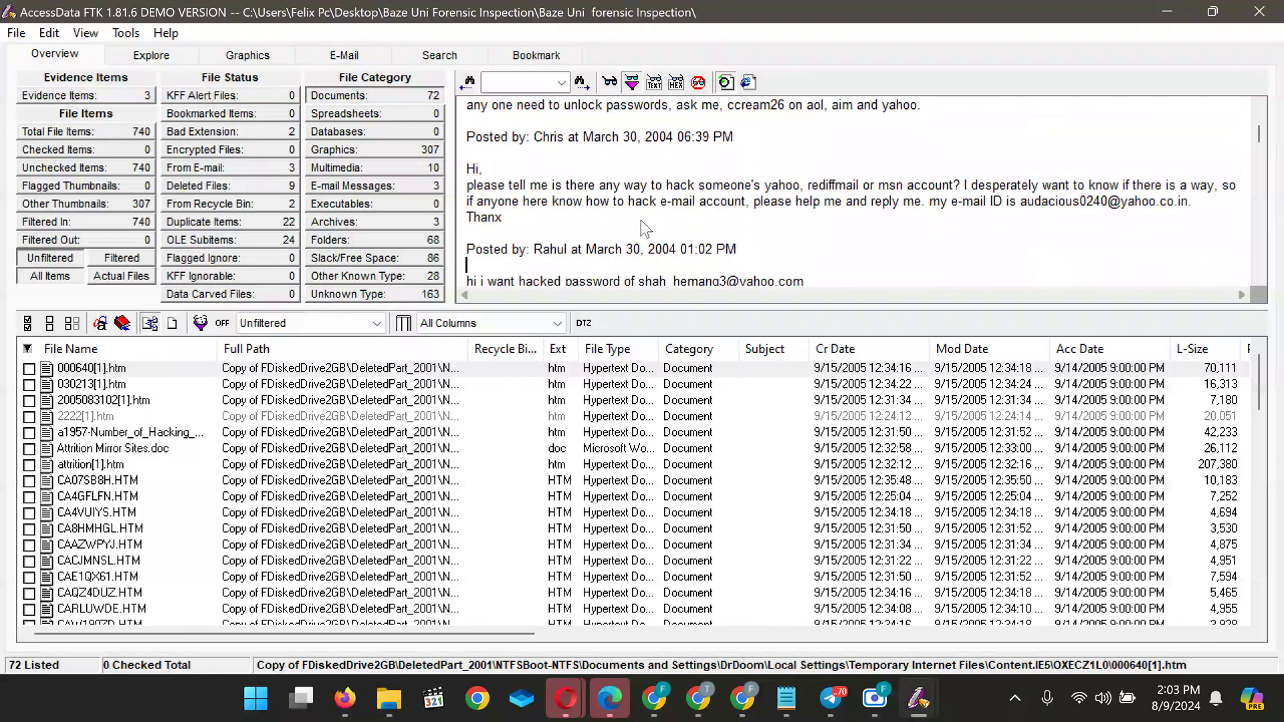
pyautogui.press('Down')
pyautogui.press('Down')
pyautogui.press('Down')
pyautogui.press('Down')
pyautogui.press('Down')
pyautogui.press('Down')
pyautogui.press('Down')
pyautogui.press('Down')
pyautogui.press('Down')
pyautogui.press('Down')
pyautogui.press('Down')
pyautogui.press('Down')
pyautogui.press('Down')
pyautogui.press('Down')
pyautogui.press('Down')
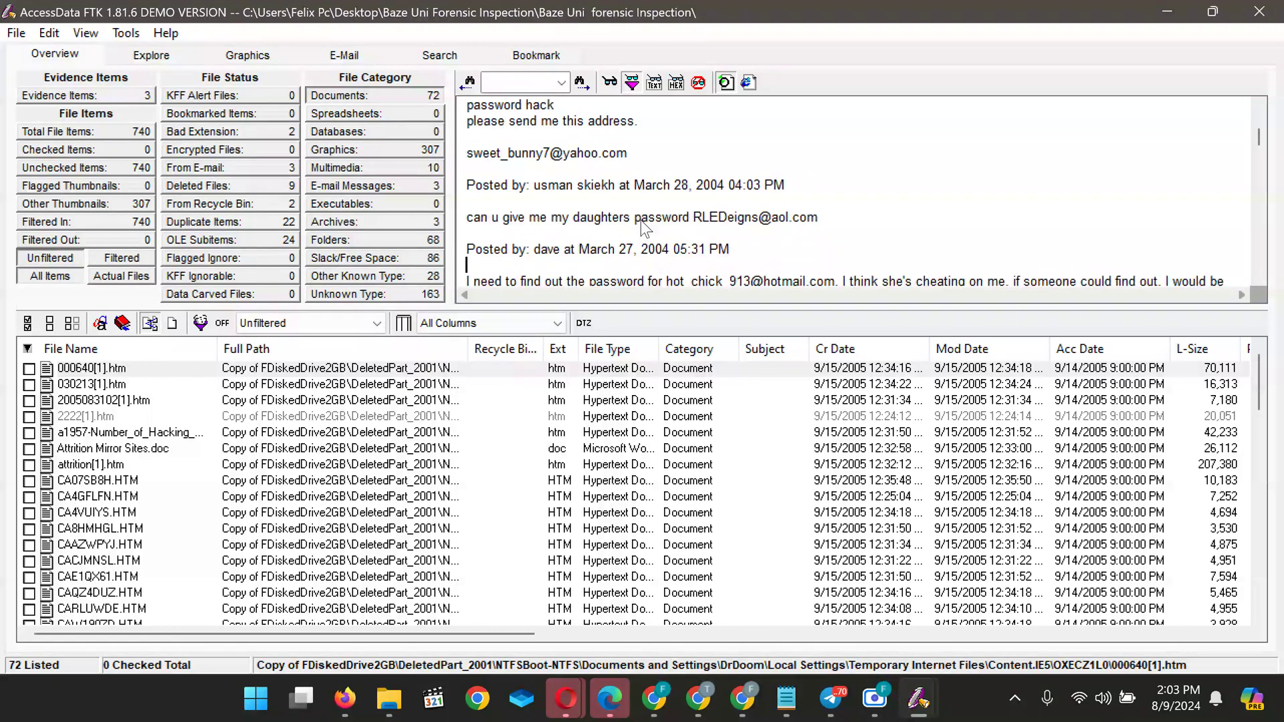
pyautogui.press('Down')
pyautogui.press('Down')
pyautogui.press('Down')
pyautogui.press('Down')
pyautogui.press('Down')
pyautogui.press('Down')
pyautogui.press('Down')
pyautogui.press('Down')
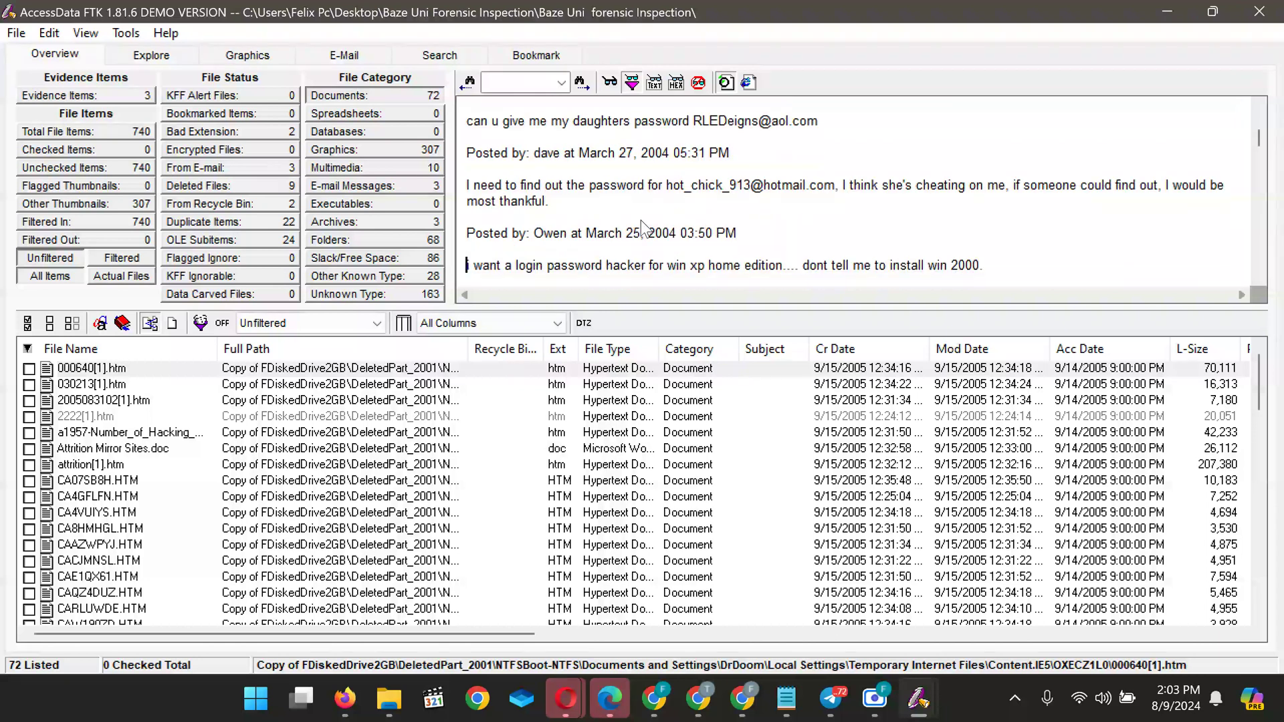
pyautogui.press('Down')
pyautogui.press('Down')
pyautogui.press('Down')
pyautogui.press('Down')
pyautogui.press('Down')
pyautogui.press('Down')
pyautogui.press('Down')
pyautogui.press('Down')
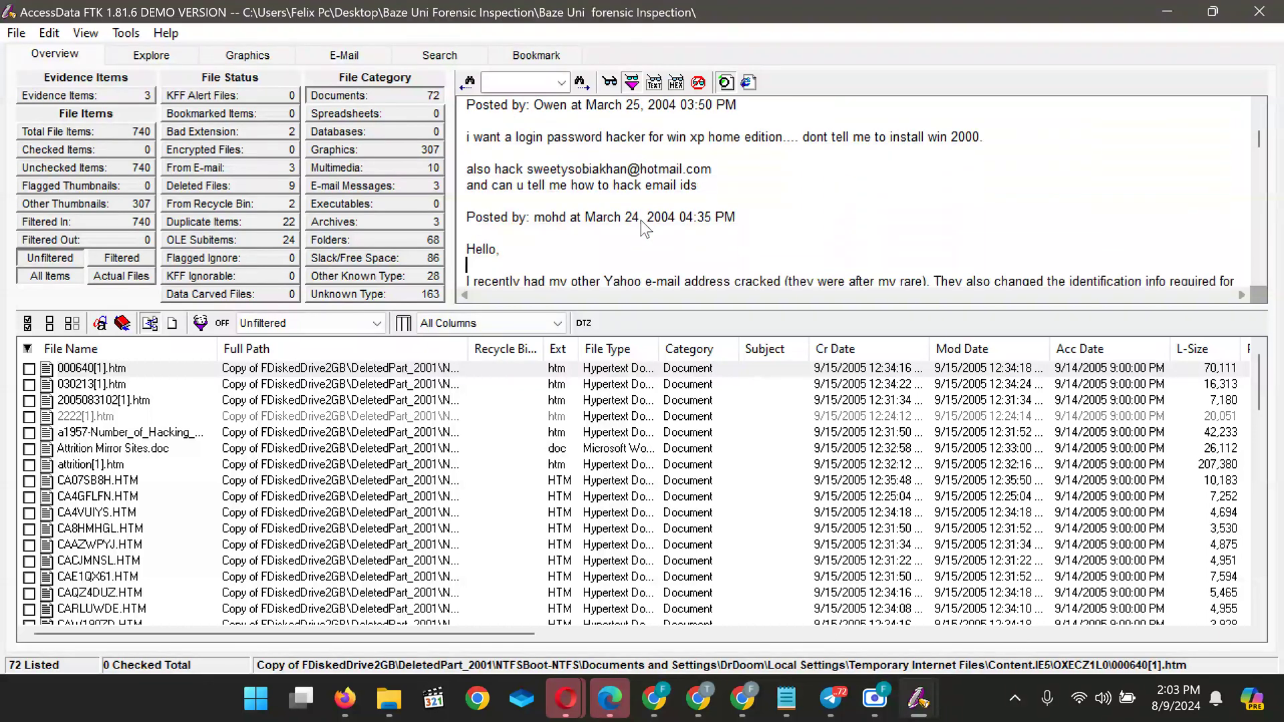
pyautogui.press('Down')
pyautogui.press('Down')
# Scroll further to read the later password-hack request comments
pyautogui.scroll(-4, 641, 219)
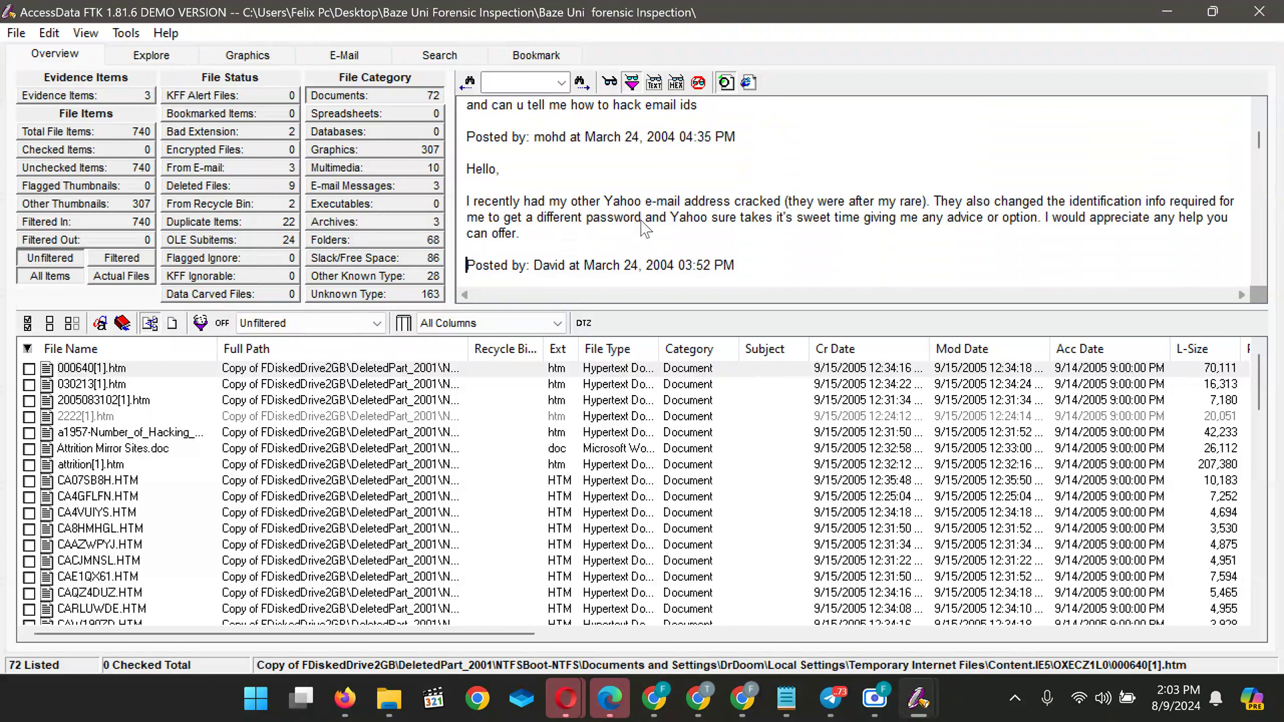
pyautogui.scroll(-4, 641, 223)
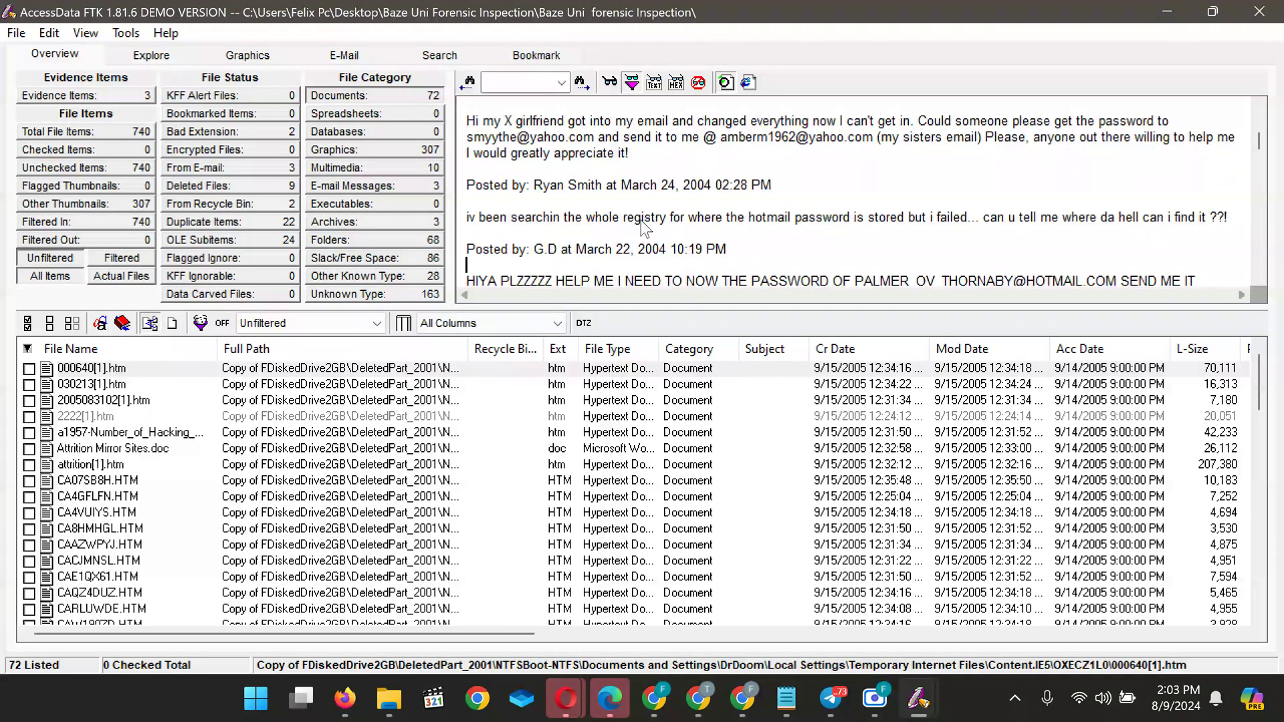
pyautogui.scroll(-2, 641, 219)
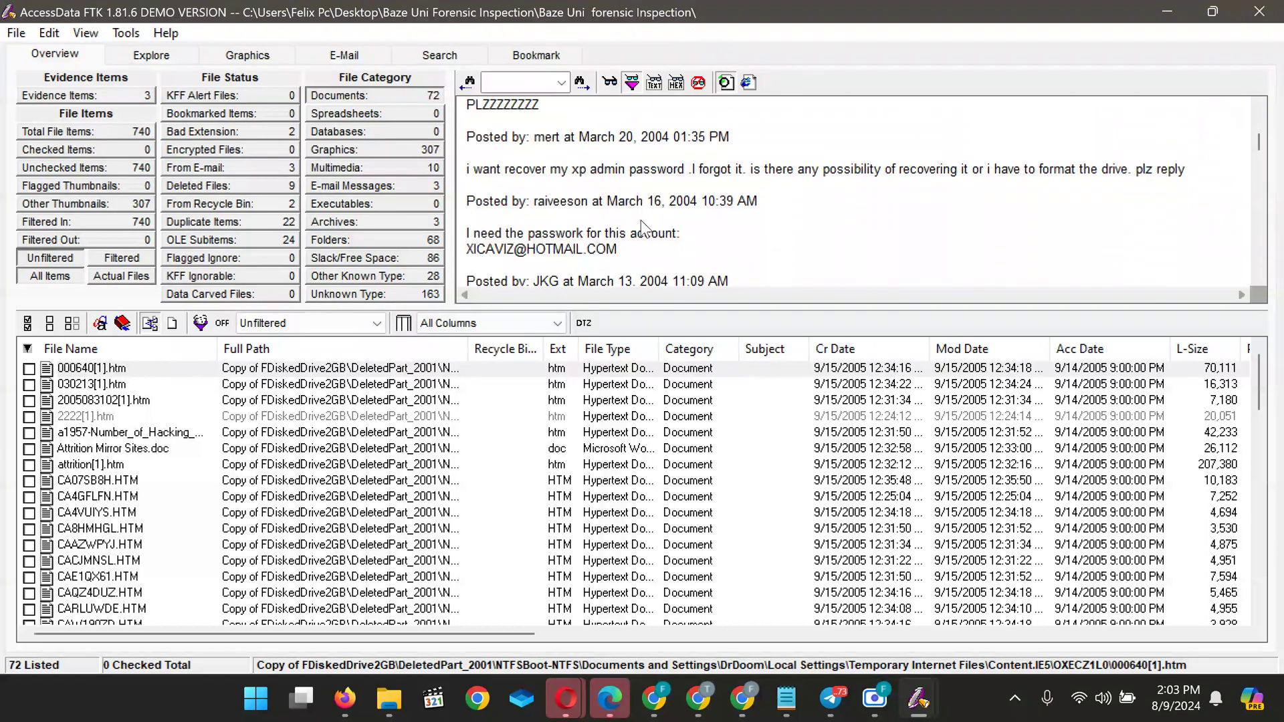
pyautogui.scroll(-6, 640, 220)
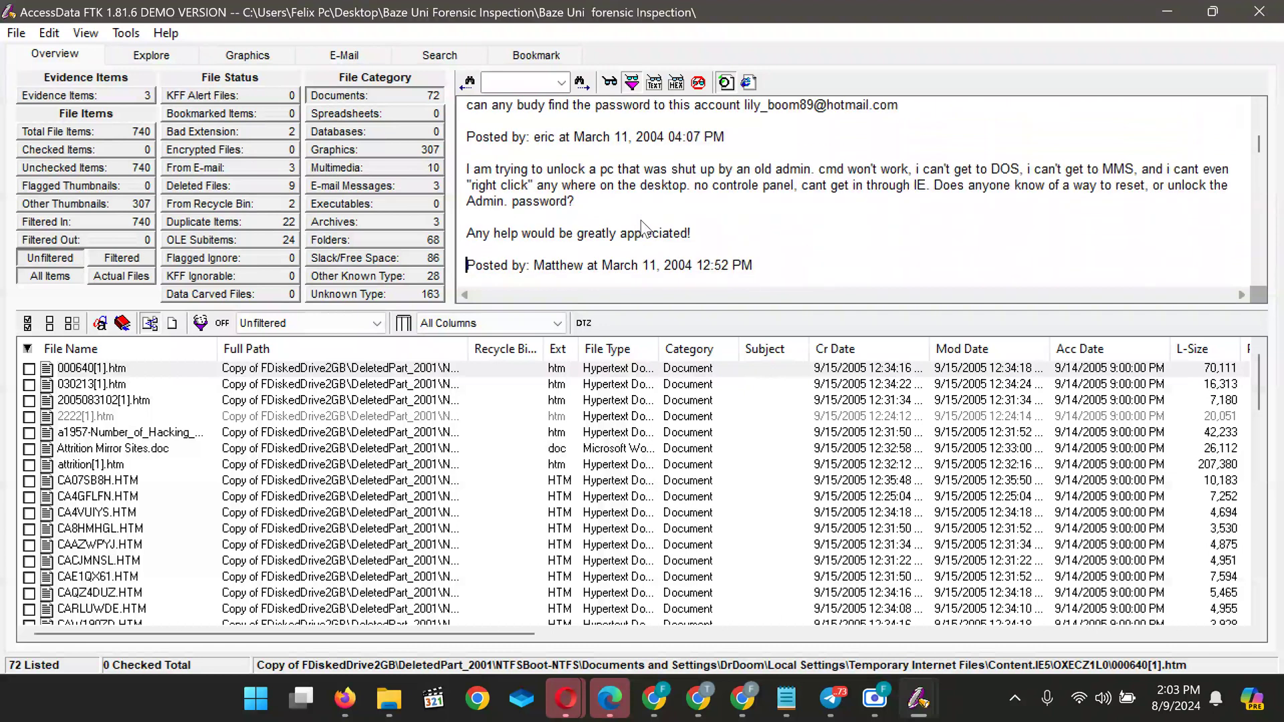
pyautogui.scroll(-10, 641, 220)
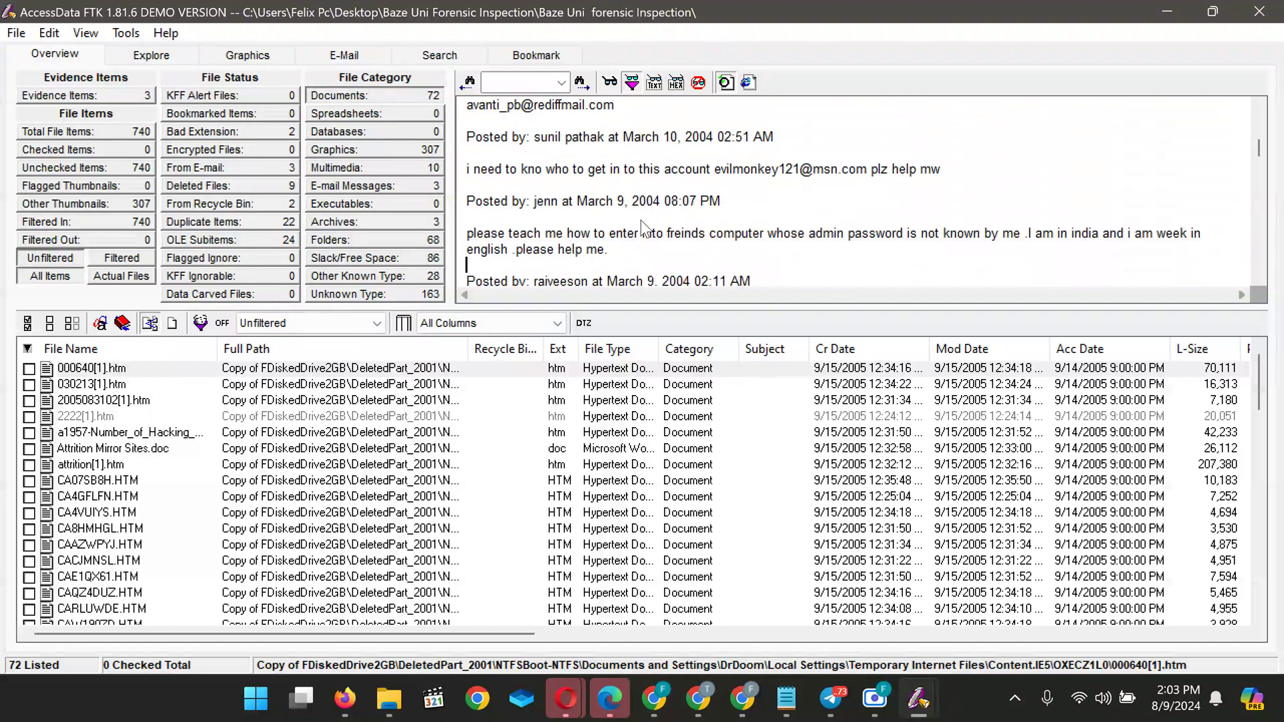
pyautogui.scroll(-10, 641, 219)
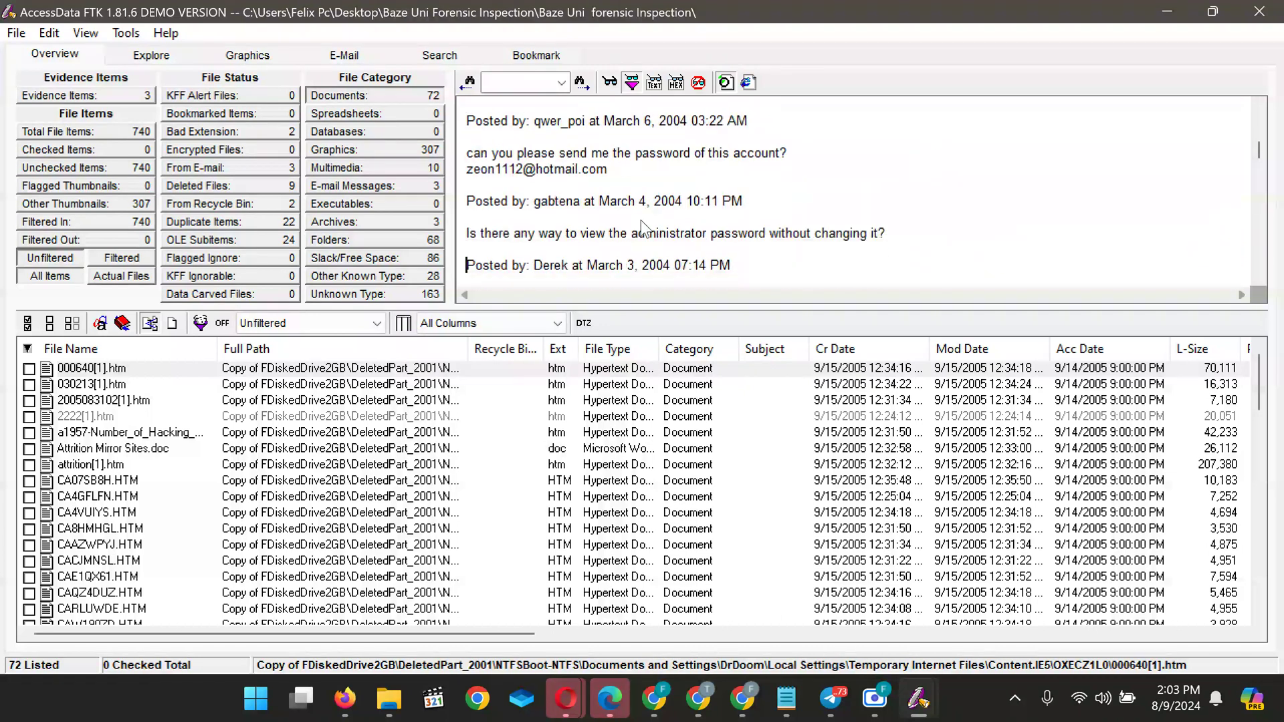
pyautogui.scroll(-1, 641, 230)
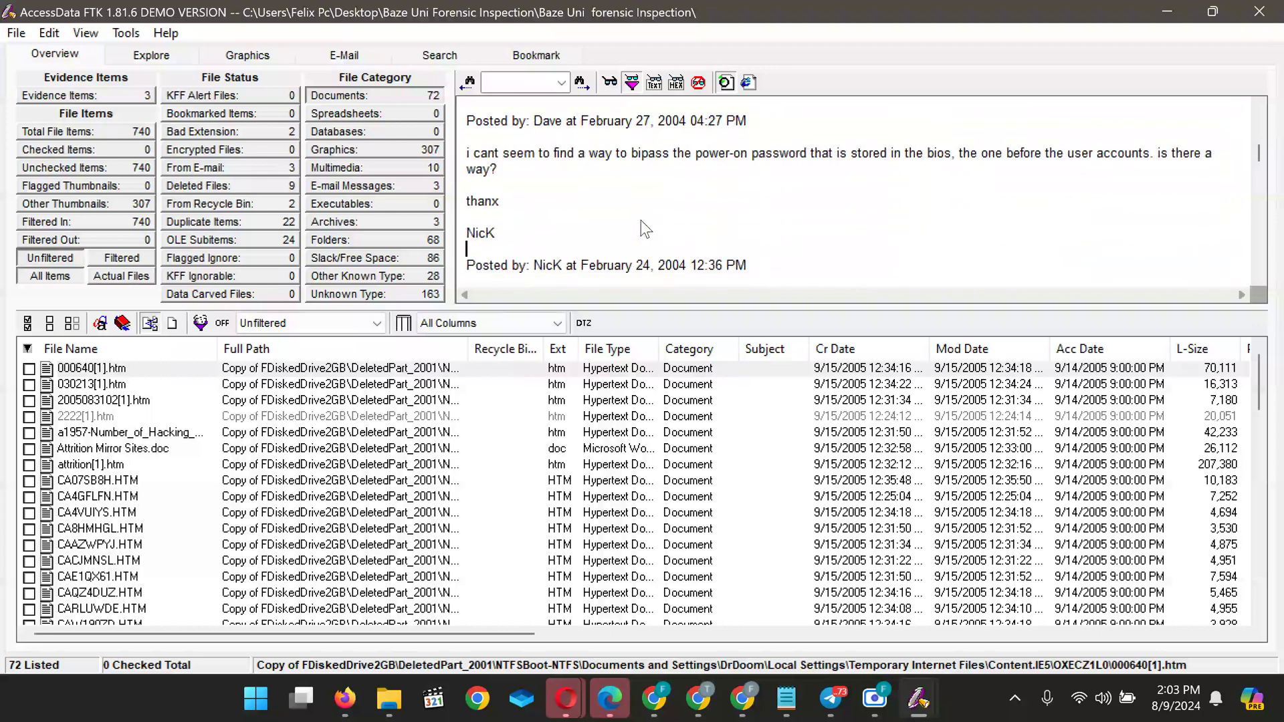
pyautogui.scroll(4, 641, 219)
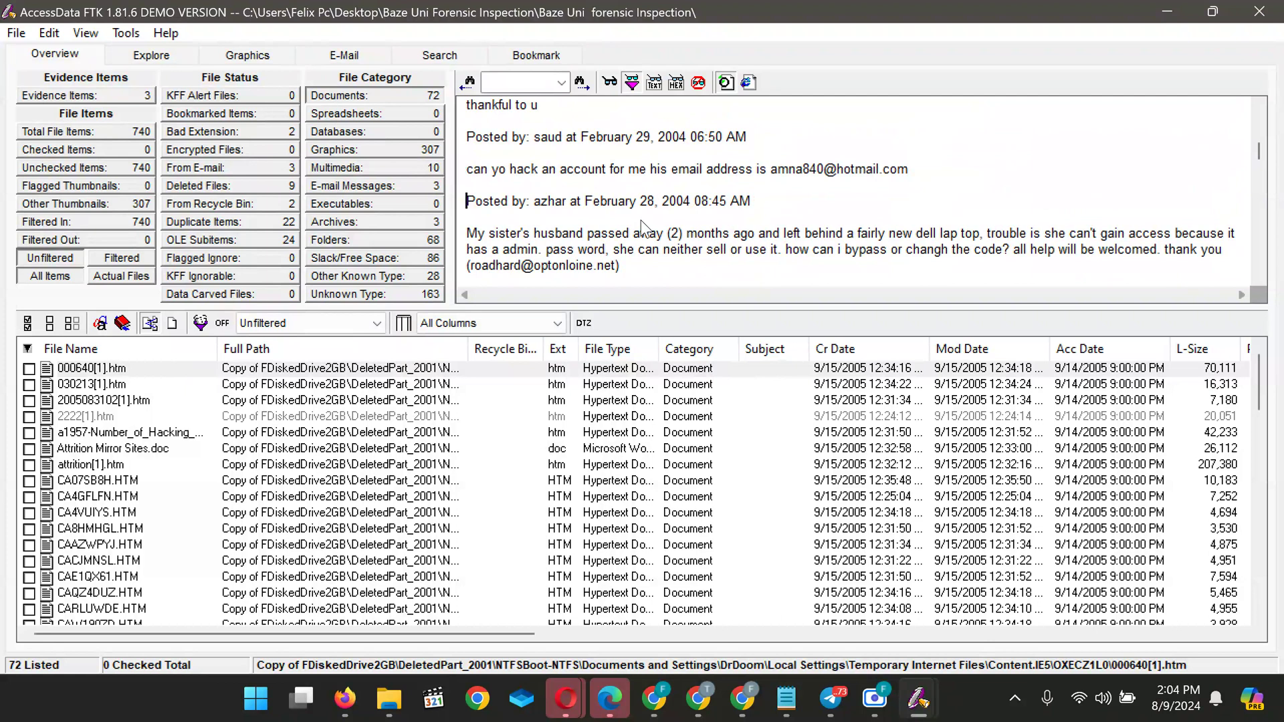
pyautogui.scroll(-10, 641, 219)
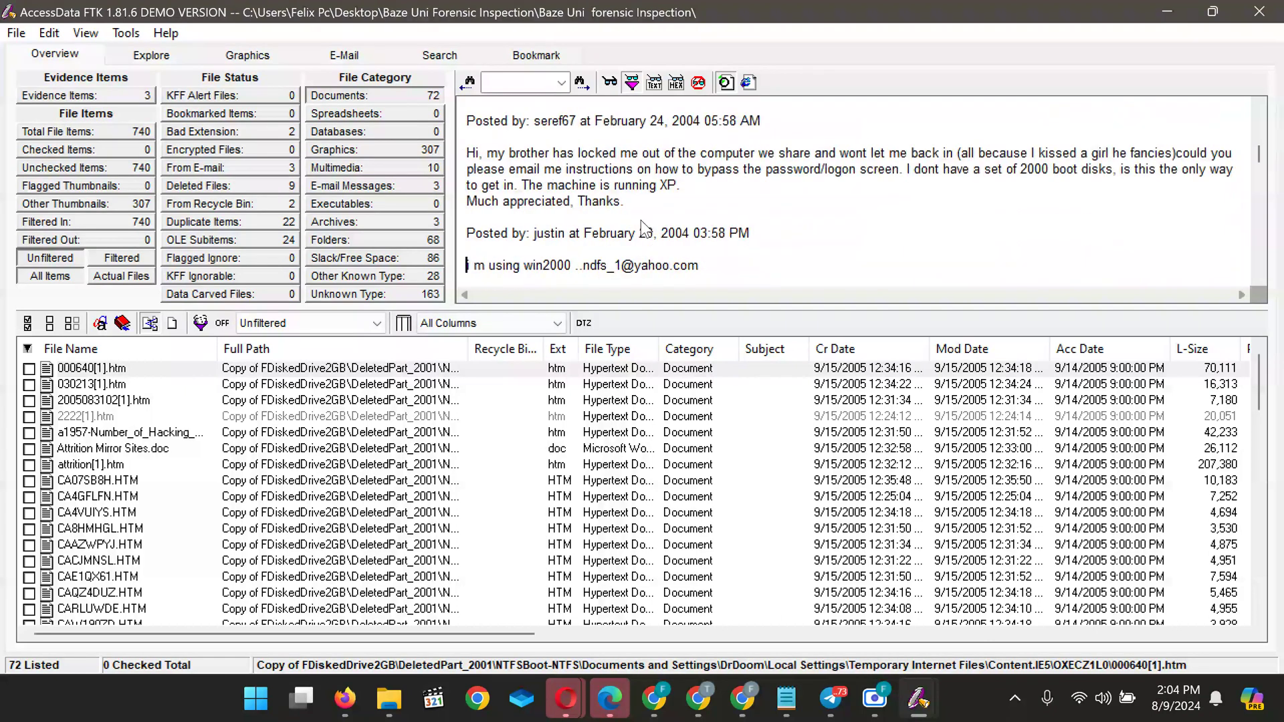
pyautogui.scroll(-10, 640, 219)
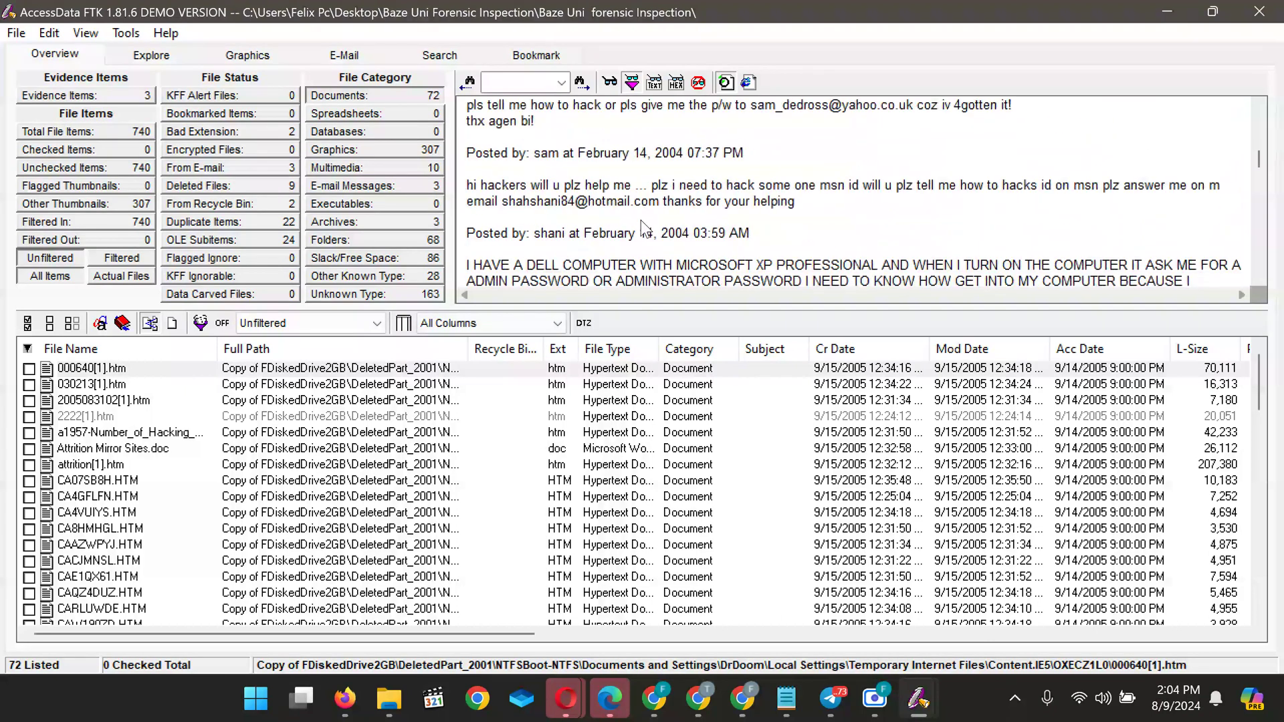
pyautogui.scroll(-8, 640, 221)
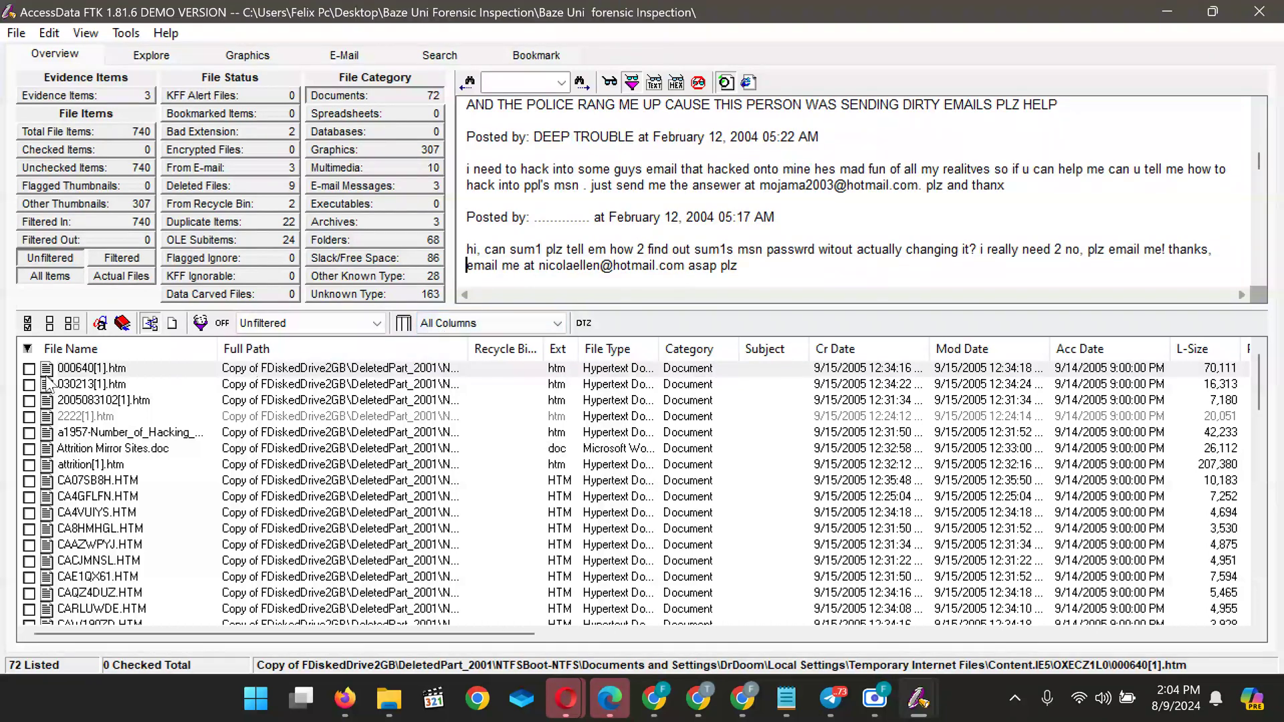
# Preview and scroll the Brian's Buzz newsletter in 030213[1].htm
pyautogui.click(73, 388)
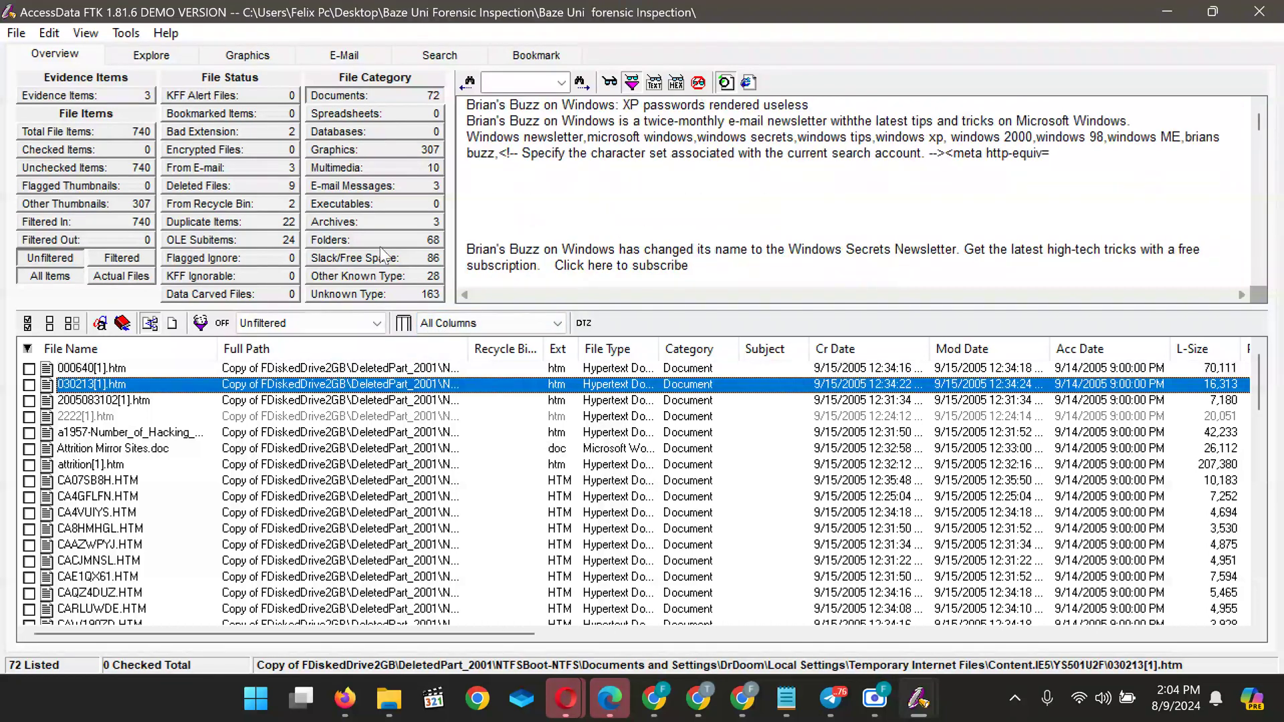
pyautogui.scroll(-10, 567, 202)
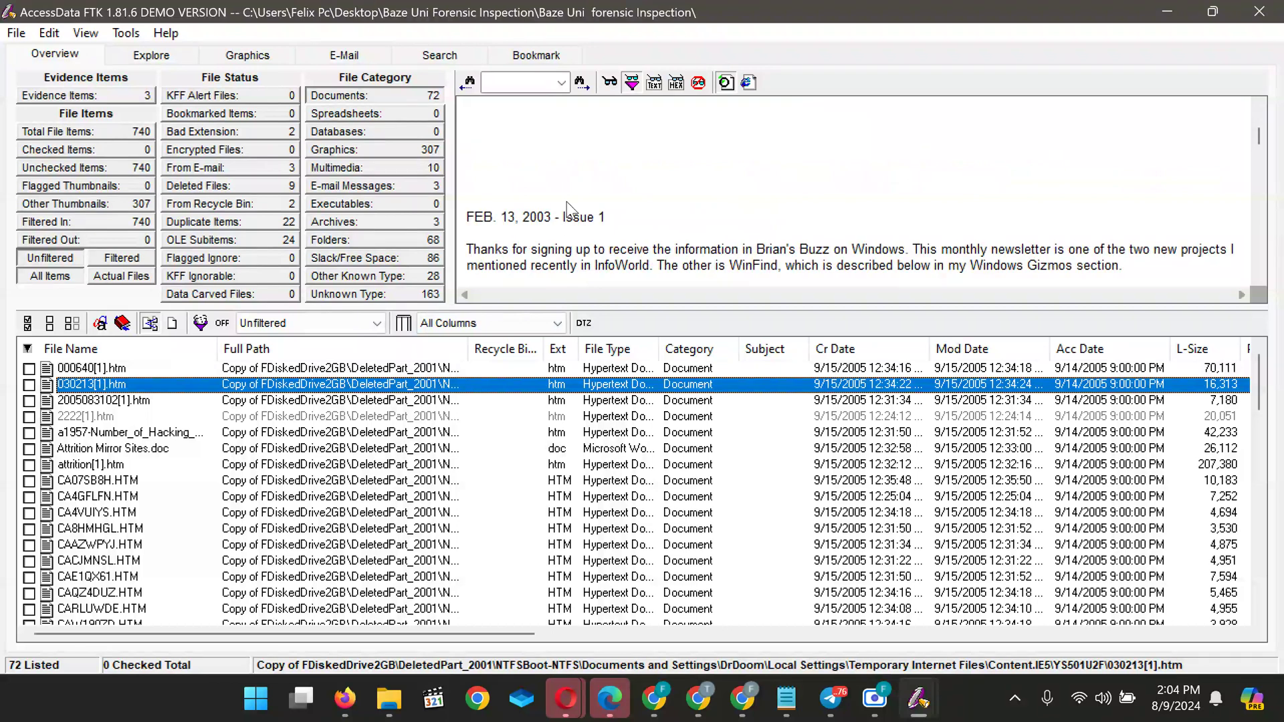
pyautogui.scroll(-9, 567, 203)
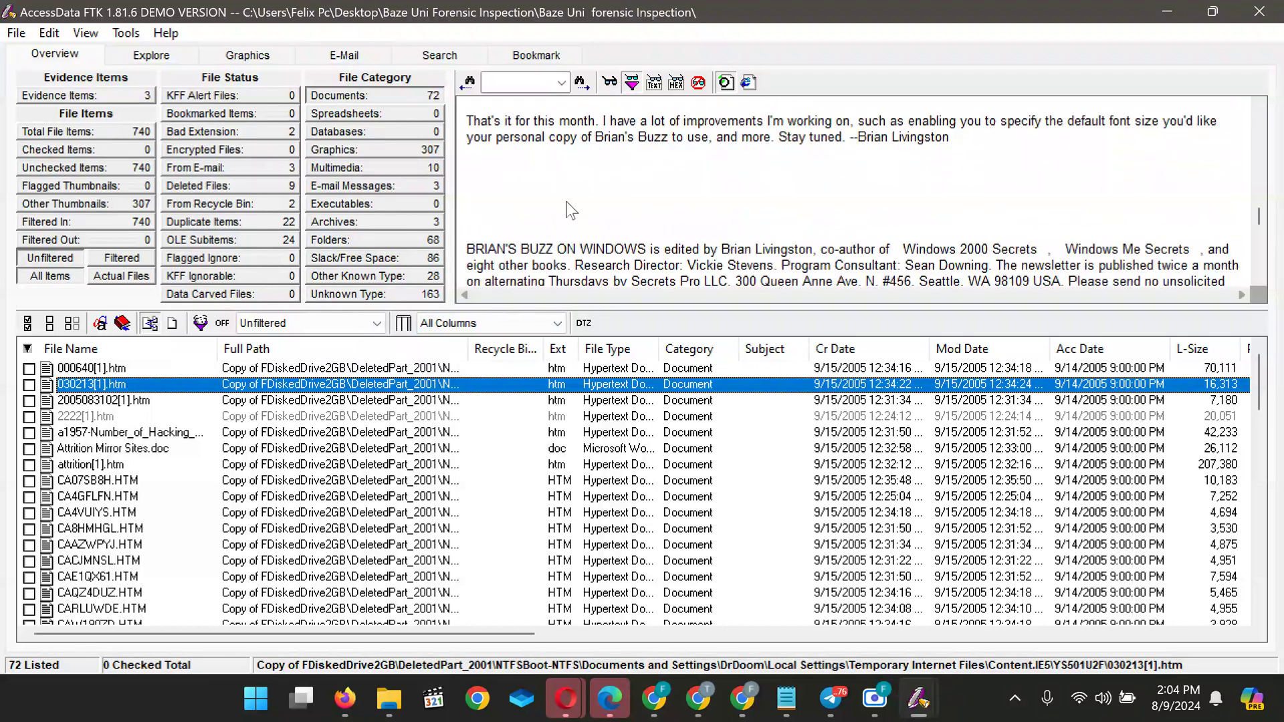
pyautogui.scroll(-6, 567, 201)
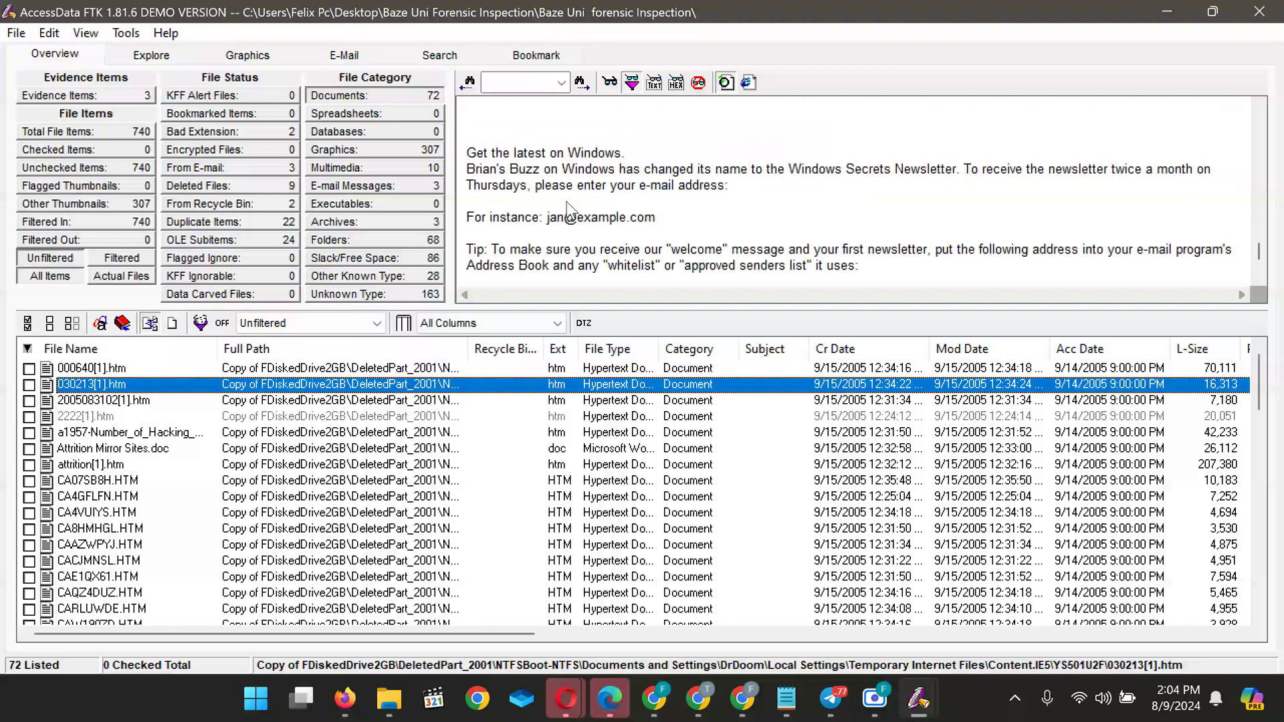
pyautogui.click(95, 402)
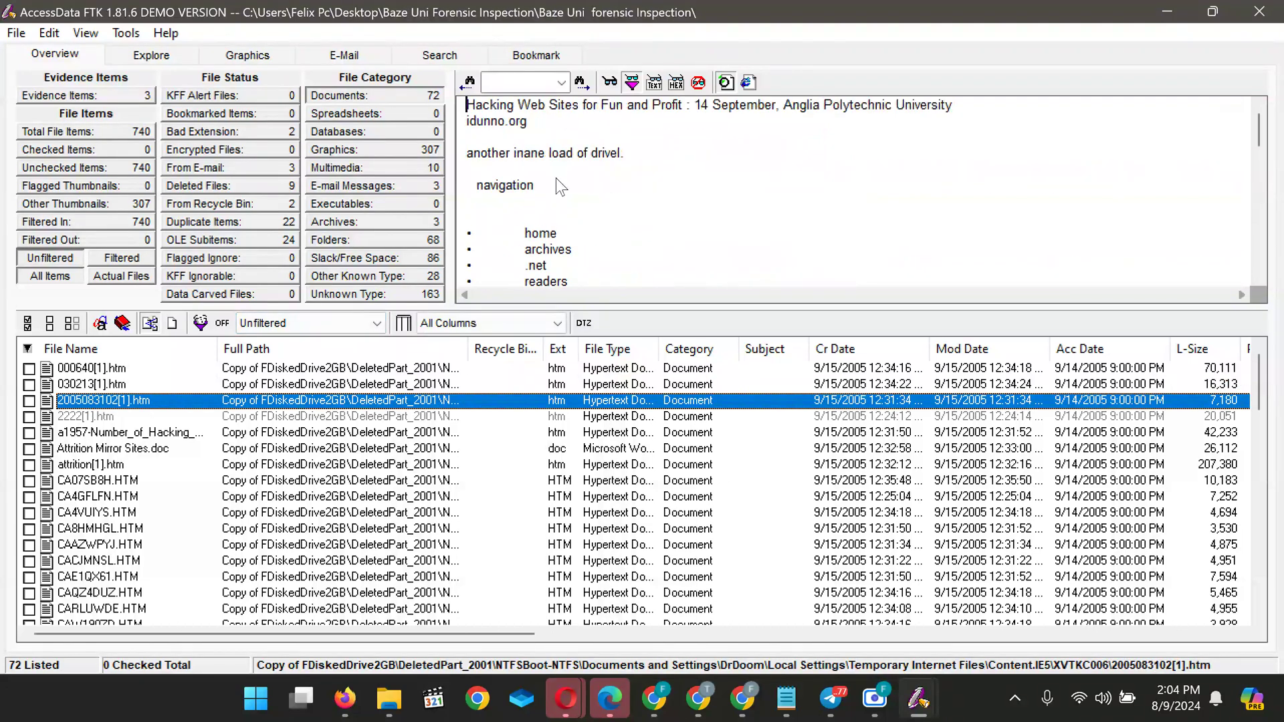
pyautogui.click(91, 415)
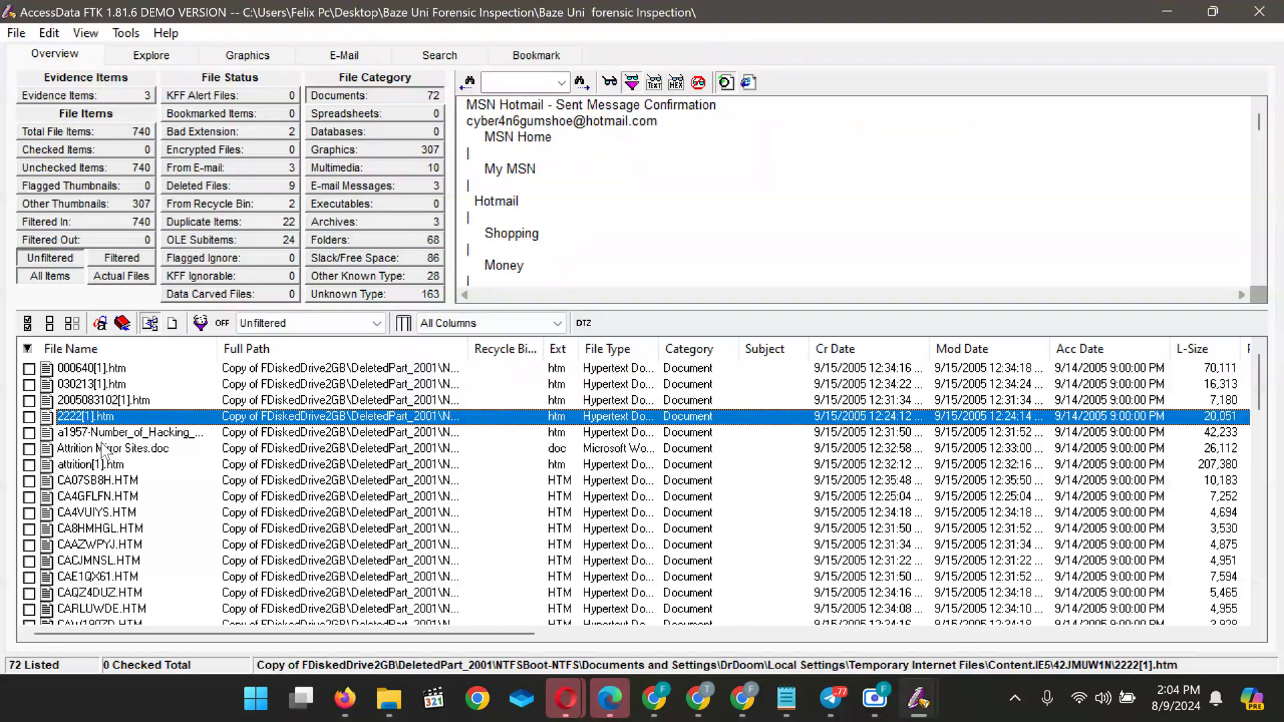
pyautogui.click(97, 436)
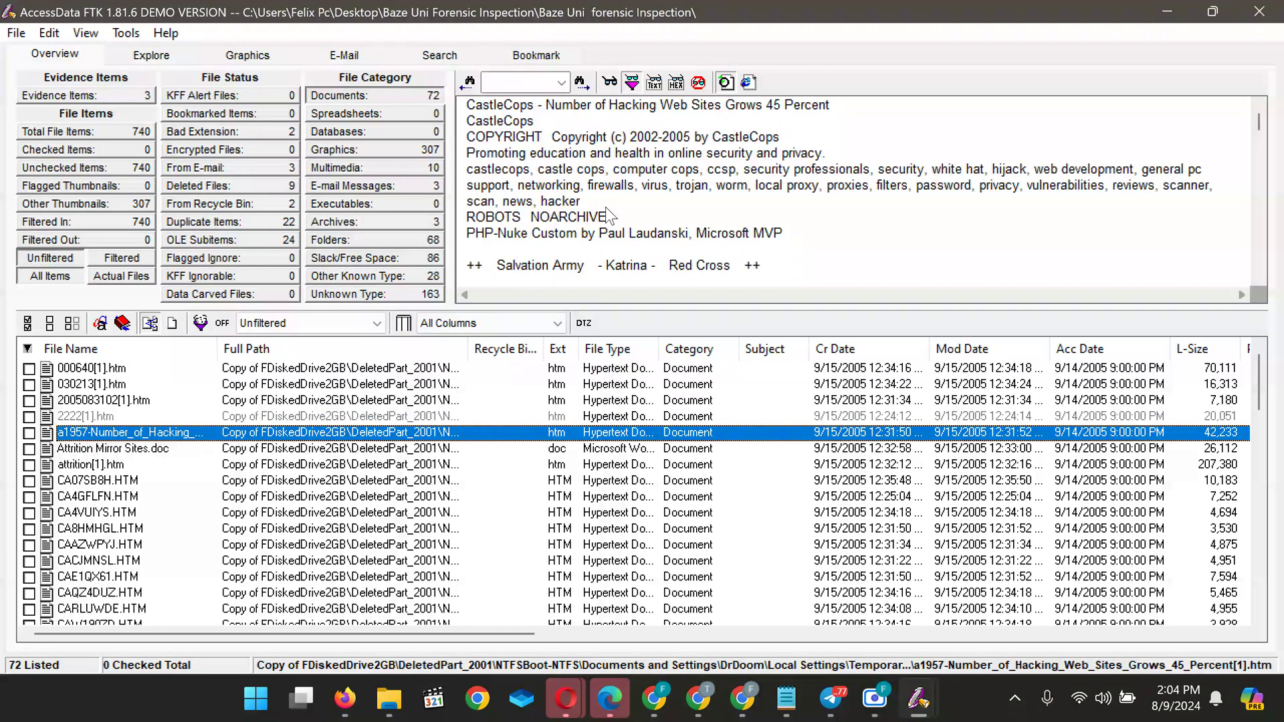
pyautogui.scroll(-10, 606, 213)
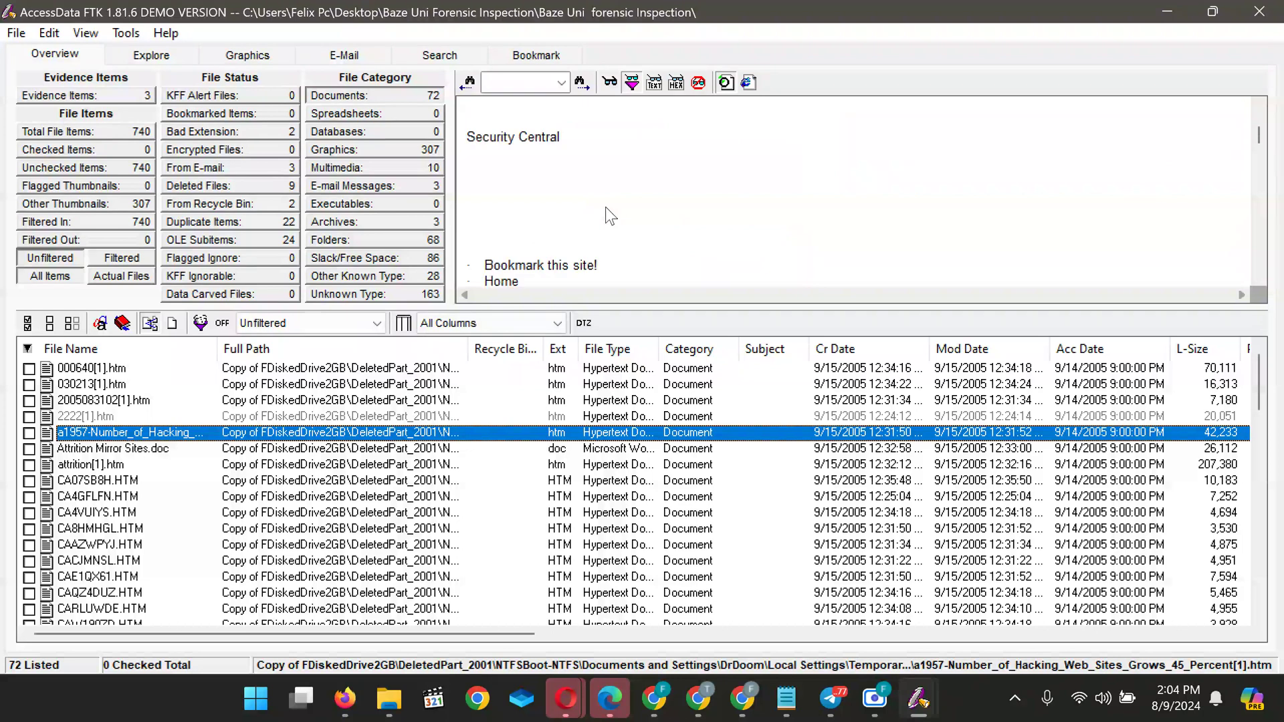
pyautogui.scroll(-12, 606, 208)
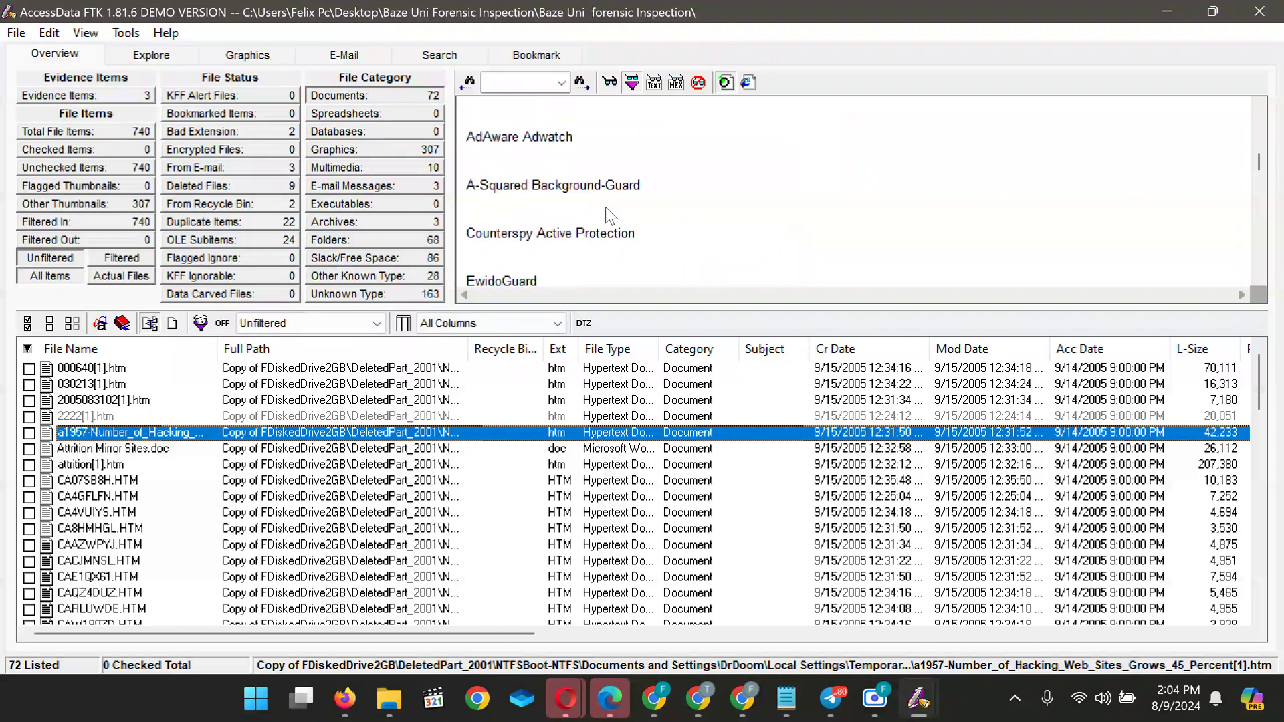
pyautogui.scroll(-12, 608, 214)
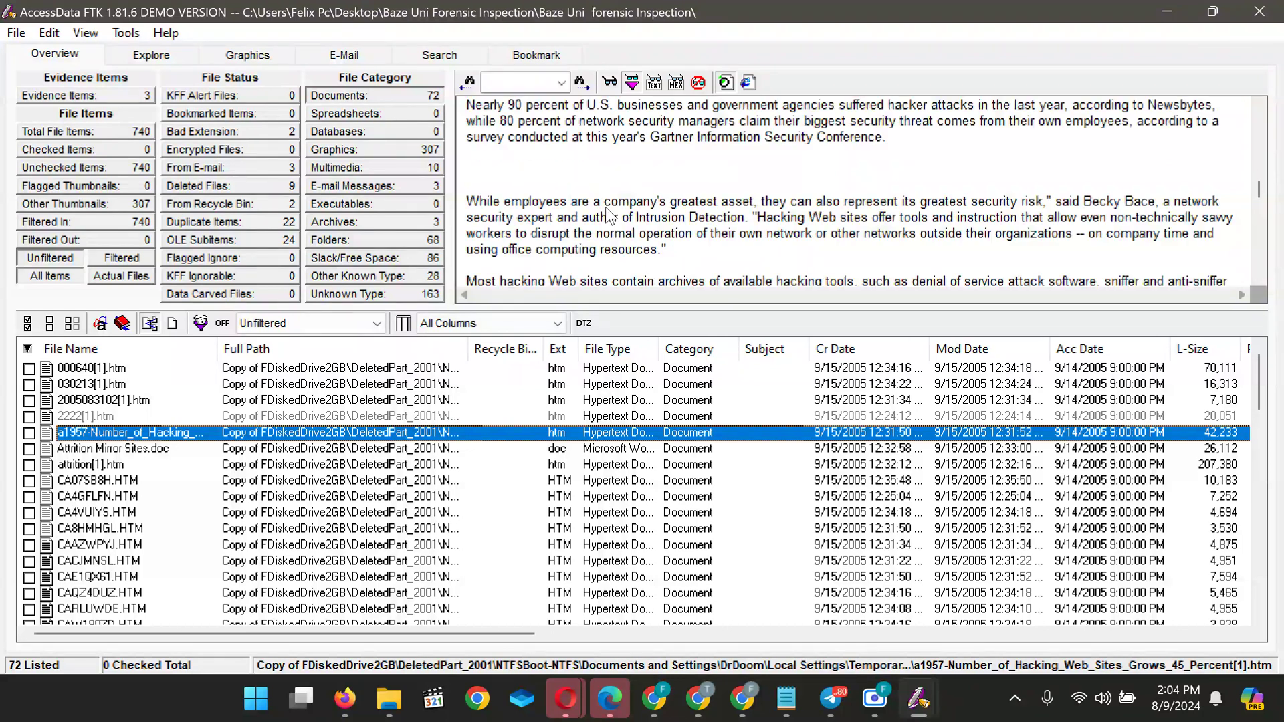
pyautogui.scroll(-8, 606, 210)
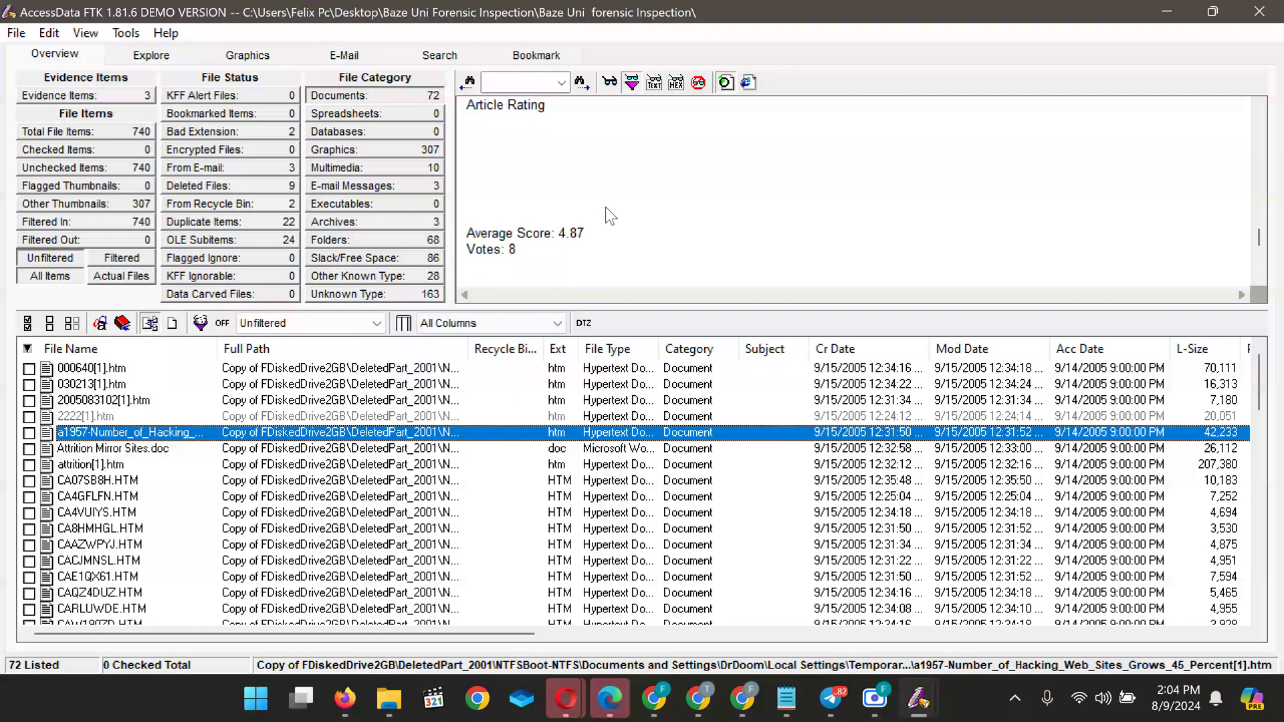
# Preview and read through the Attrition Mirror Sites.doc text
pyautogui.click(94, 449)
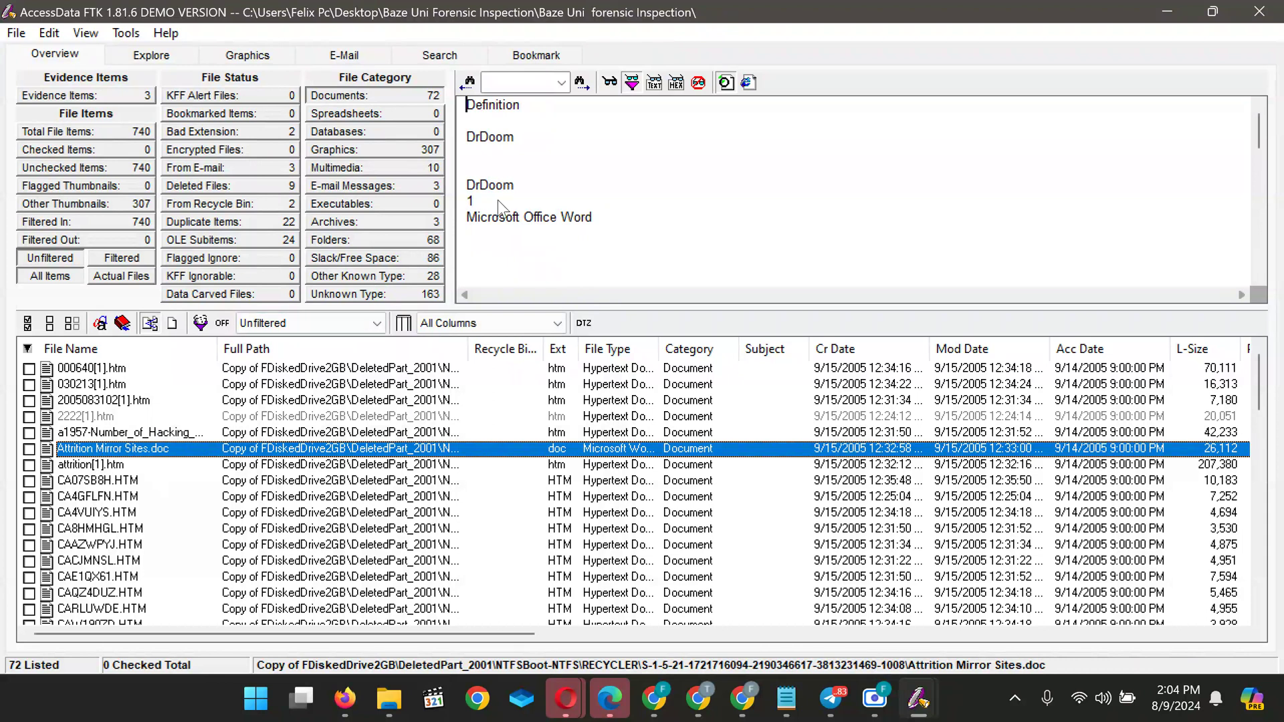
pyautogui.scroll(-3, 547, 219)
pyautogui.scroll(-3, 547, 218)
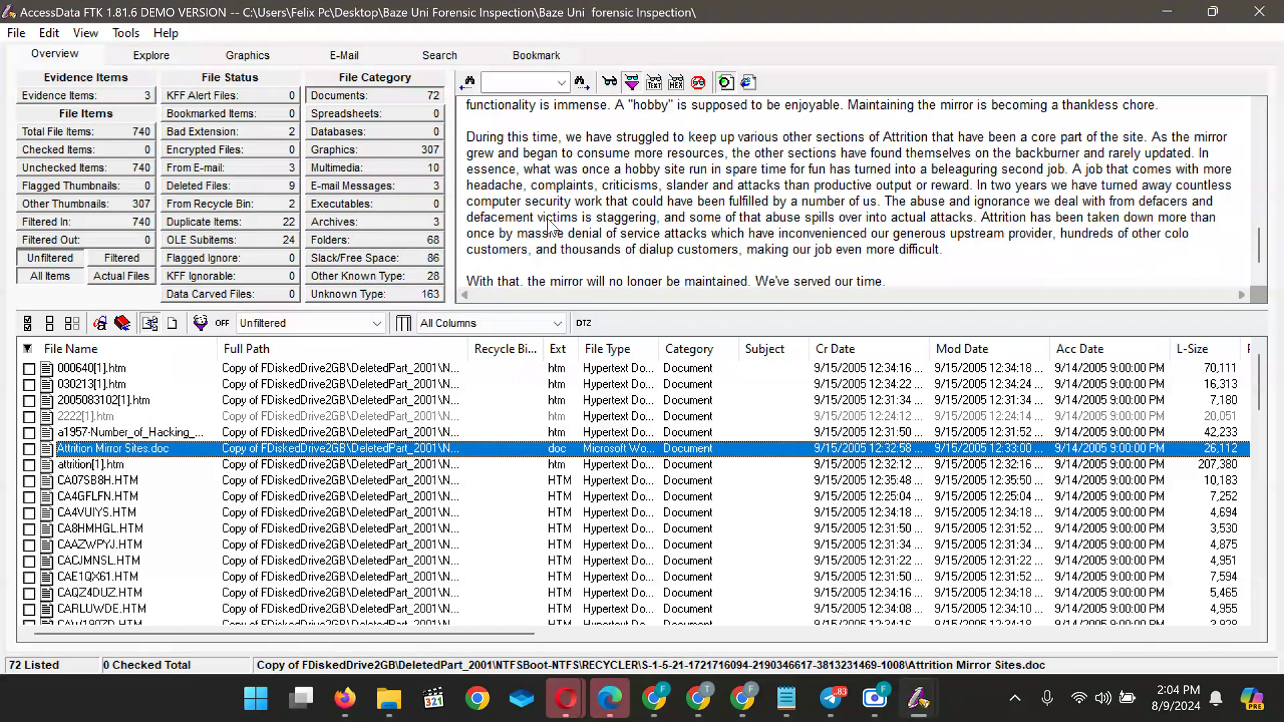
pyautogui.scroll(5, 549, 226)
pyautogui.scroll(-2, 550, 226)
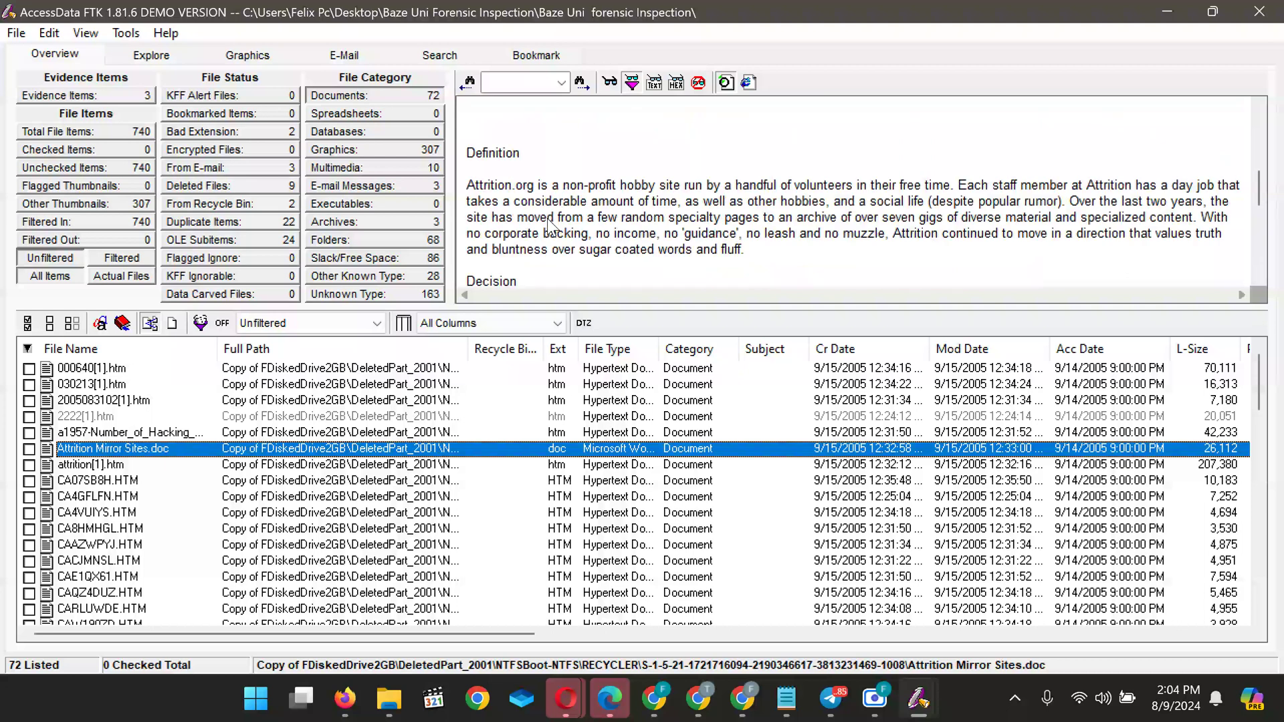
pyautogui.scroll(5, 550, 226)
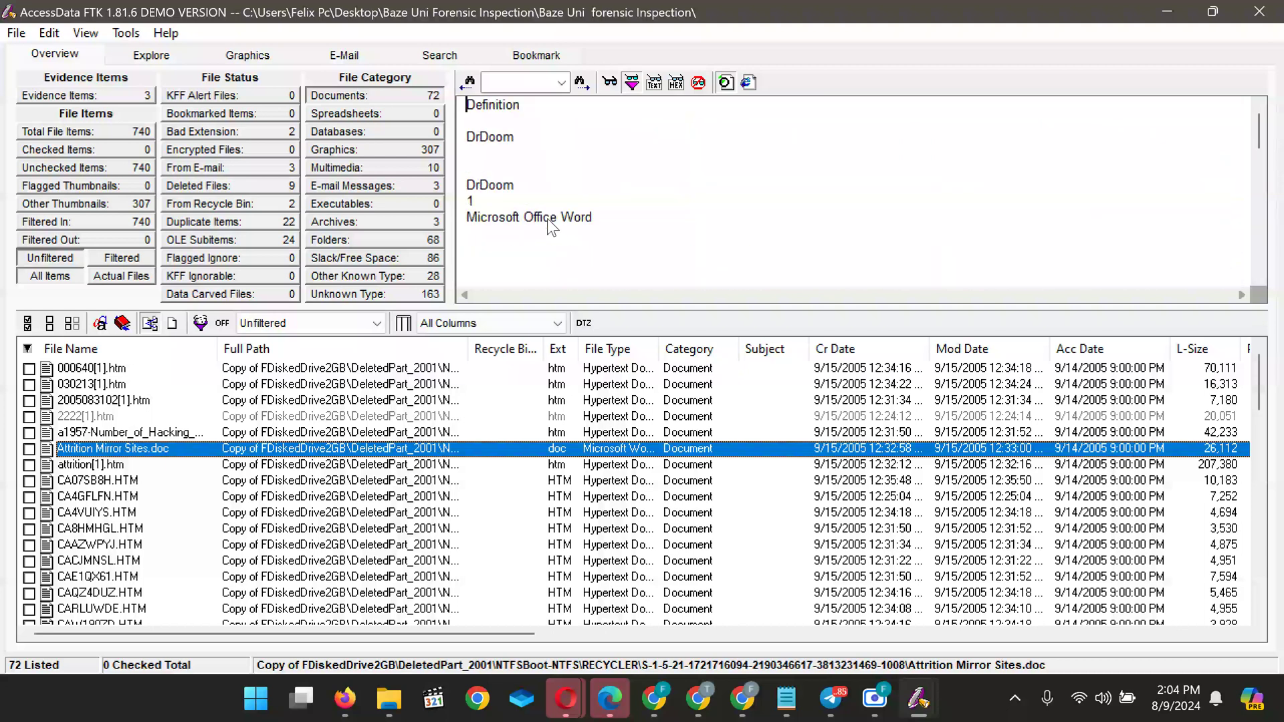
pyautogui.scroll(-2, 552, 228)
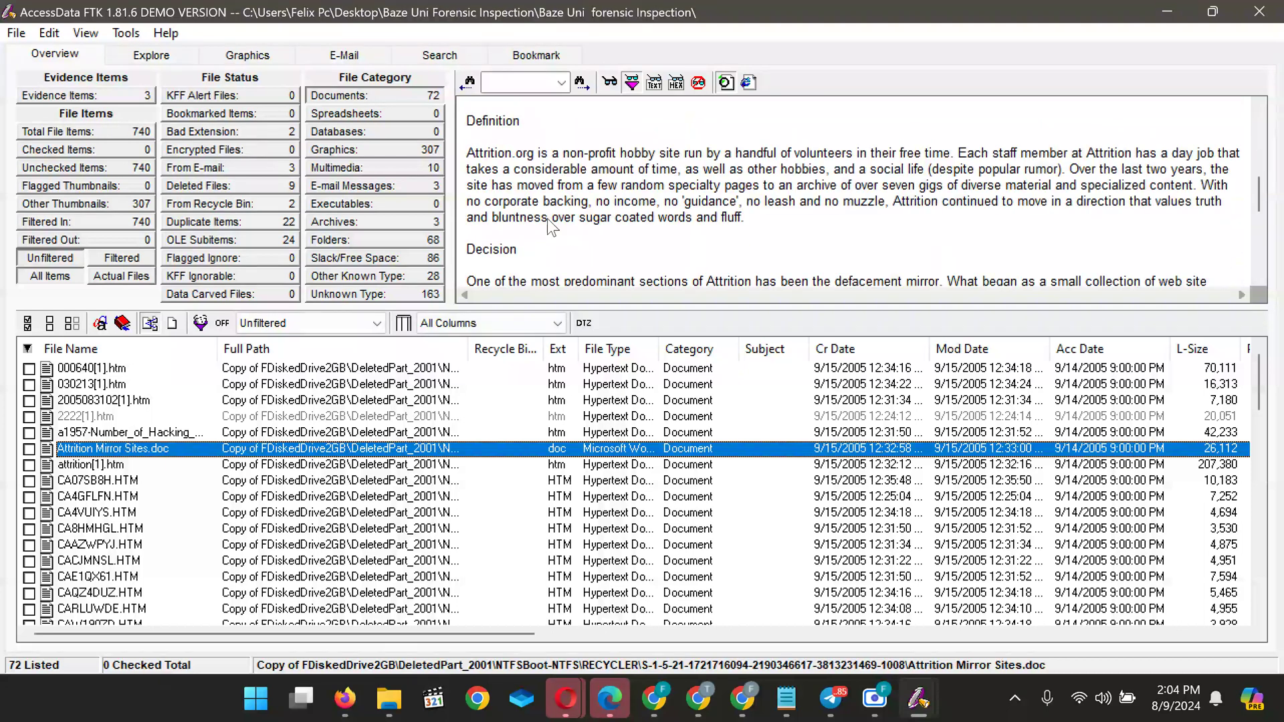
pyautogui.scroll(-5, 552, 228)
pyautogui.scroll(3, 552, 228)
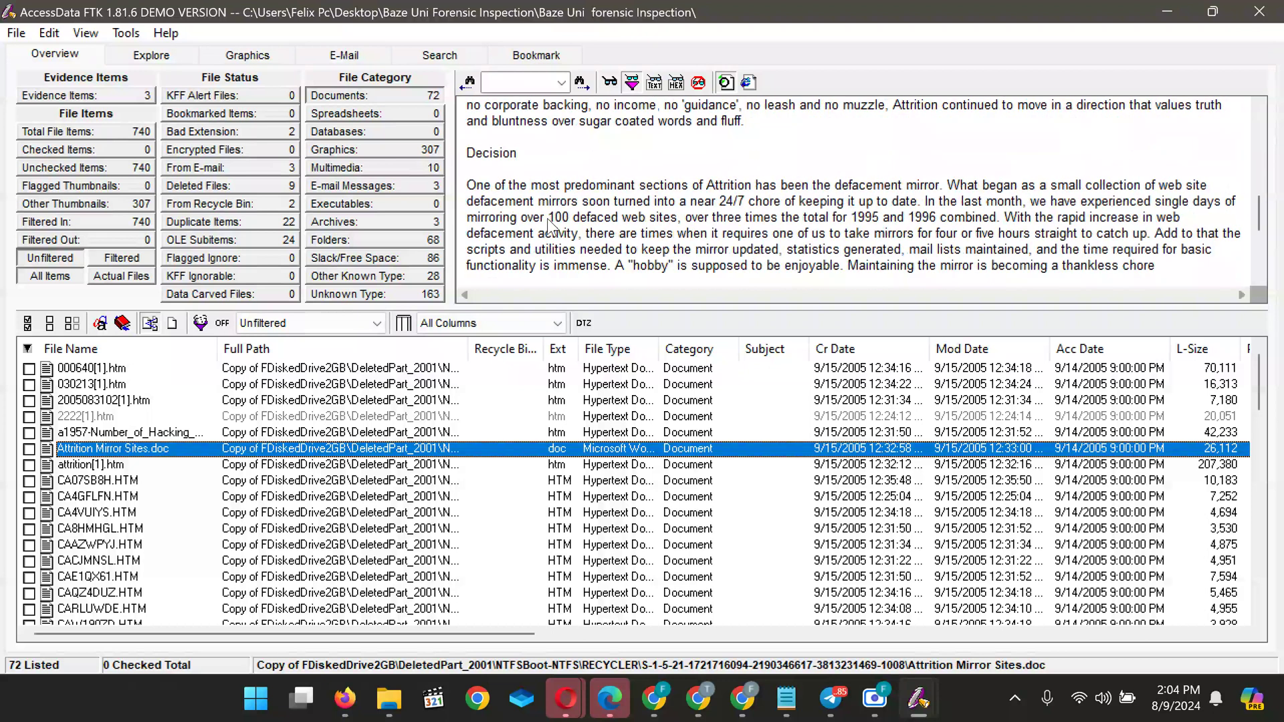
pyautogui.scroll(-3, 549, 228)
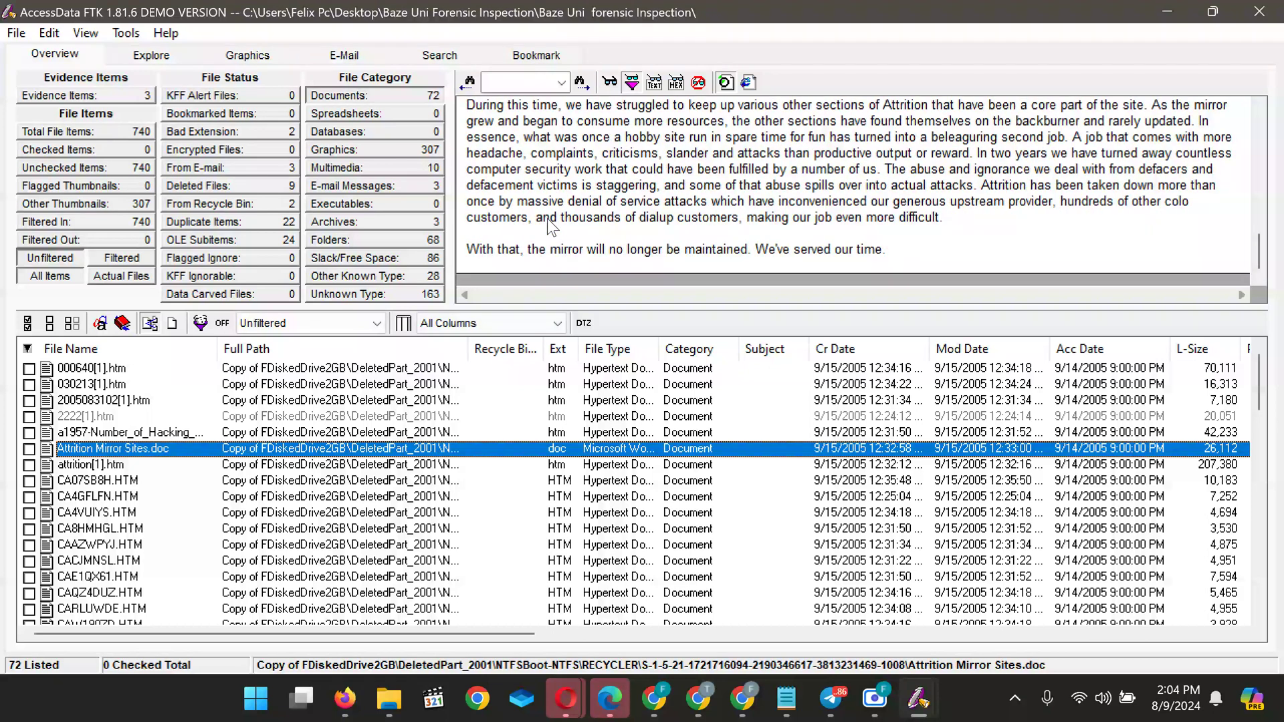
# Read the mirror list in attrition[1].htm, then move on to CA07SB8H.HTM's Rackspace ads
pyautogui.press('Down')
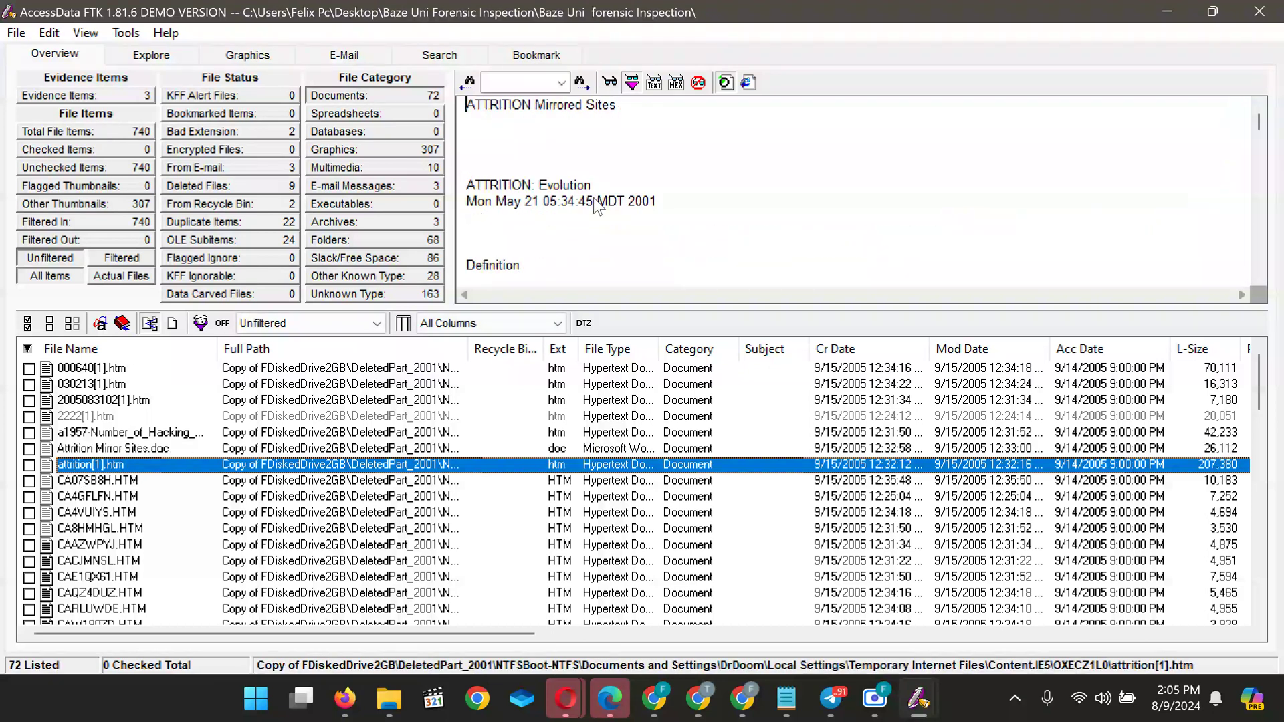
pyautogui.scroll(-5, 594, 200)
pyautogui.scroll(3, 594, 202)
pyautogui.scroll(3, 594, 204)
pyautogui.scroll(-15, 593, 198)
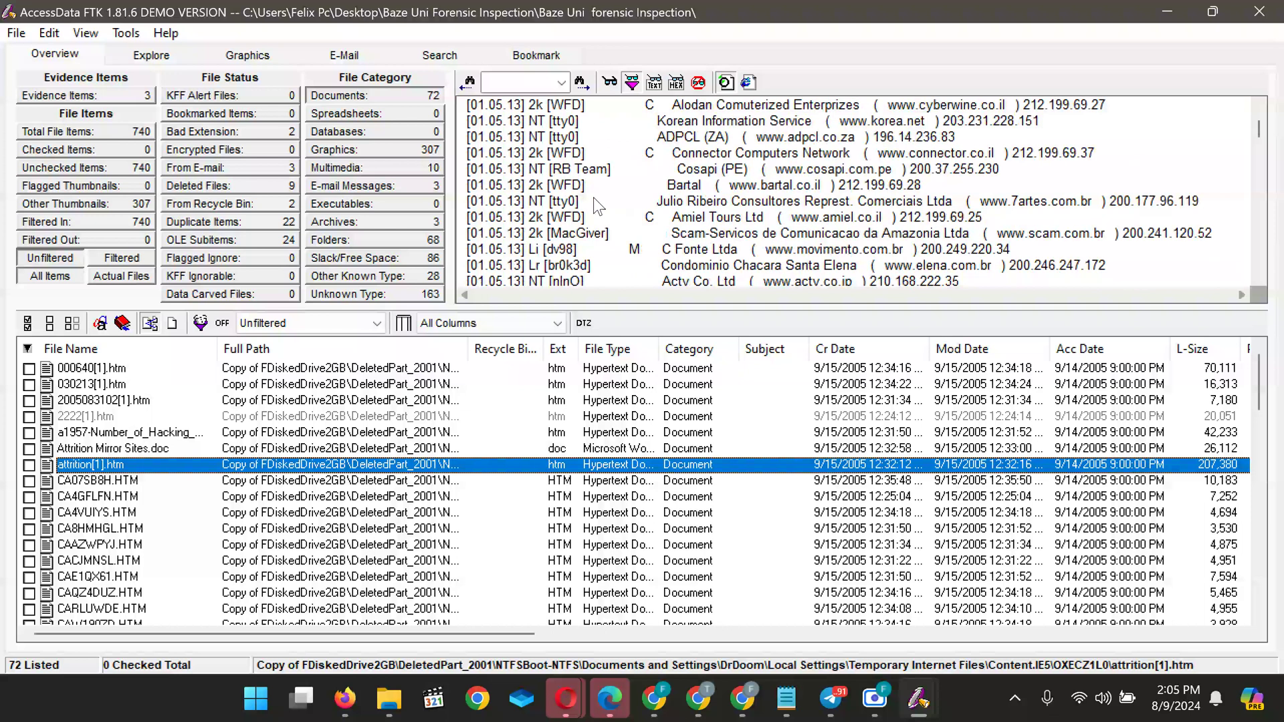
pyautogui.scroll(3, 592, 198)
pyautogui.scroll(-2, 593, 198)
pyautogui.scroll(-8, 592, 198)
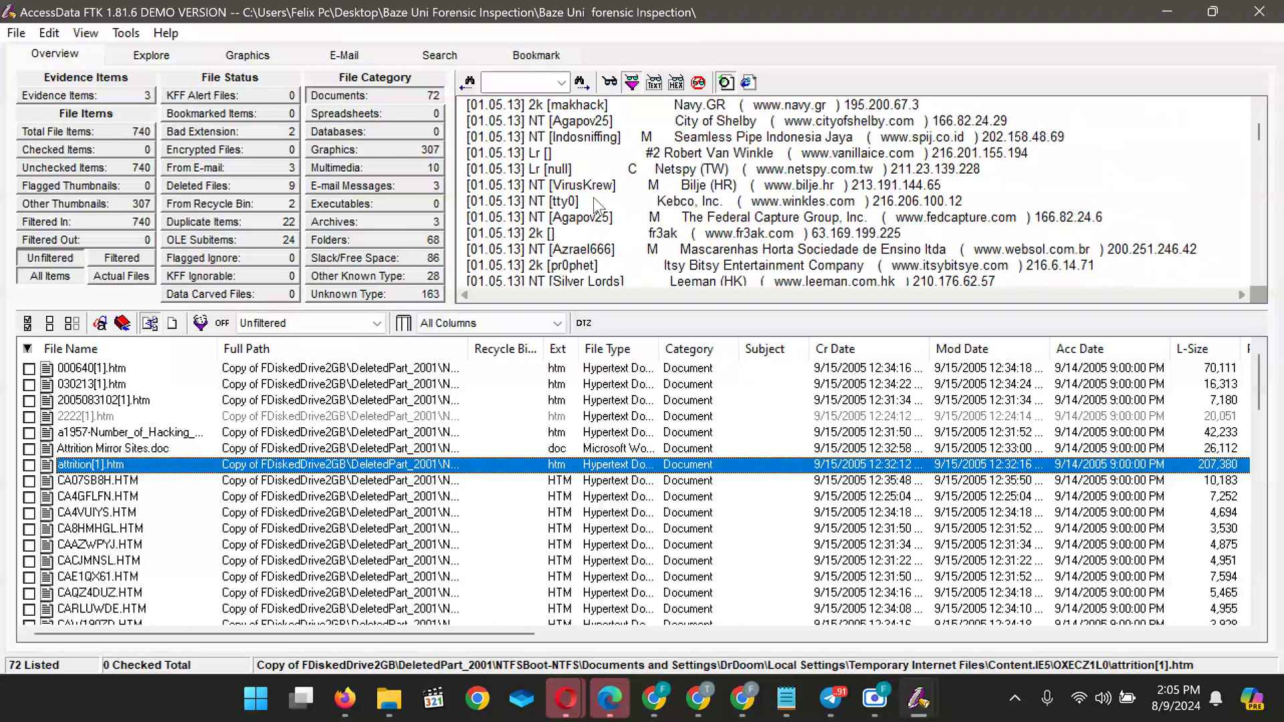
pyautogui.scroll(-5, 595, 203)
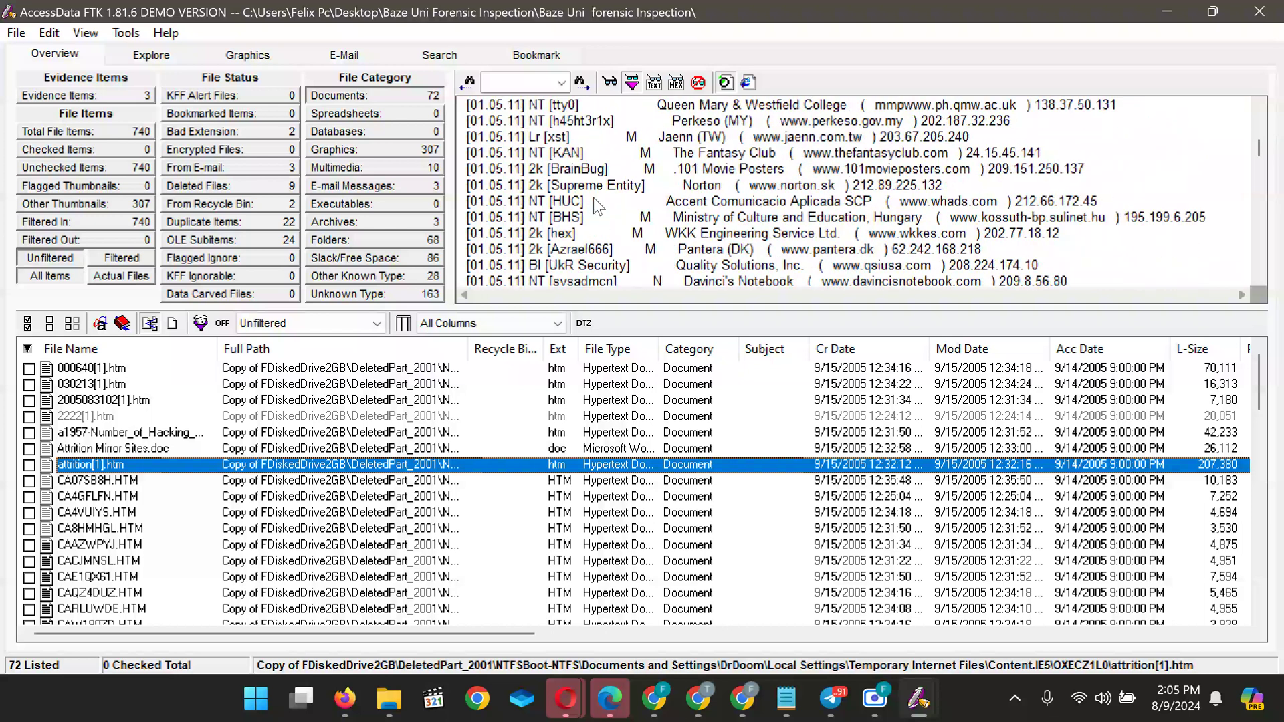
pyautogui.scroll(-3, 597, 206)
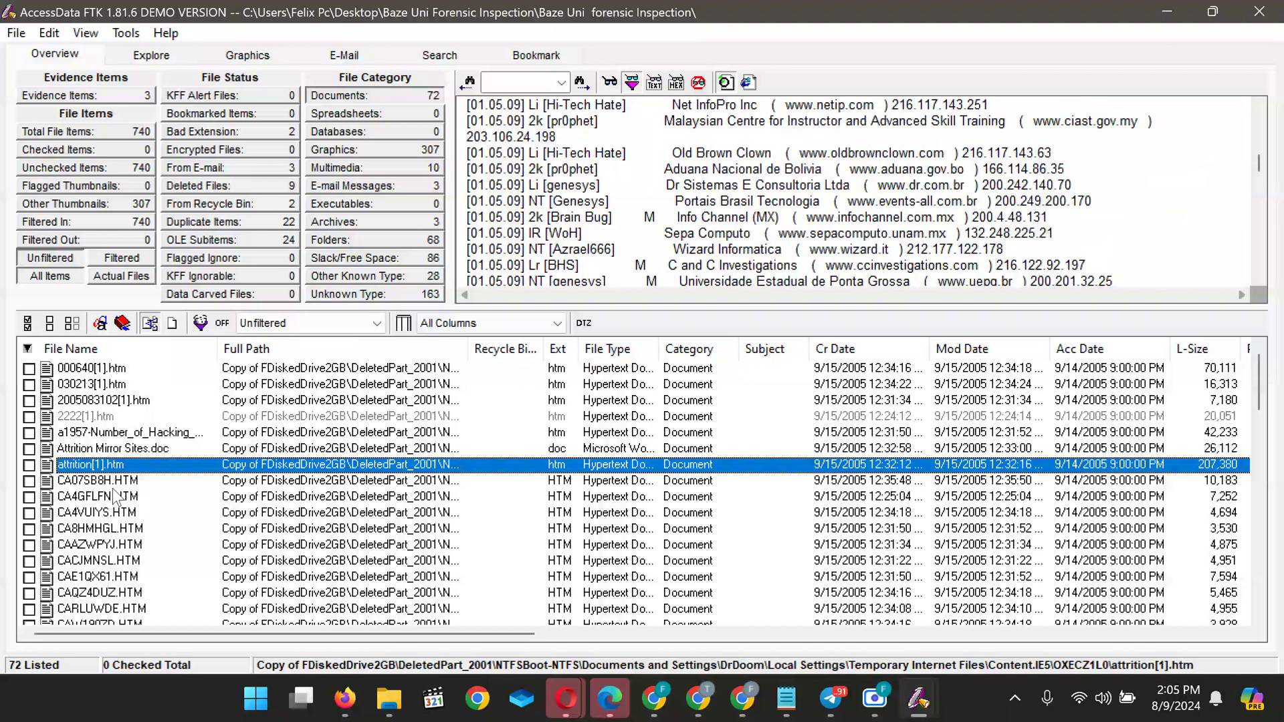
pyautogui.press('Down')
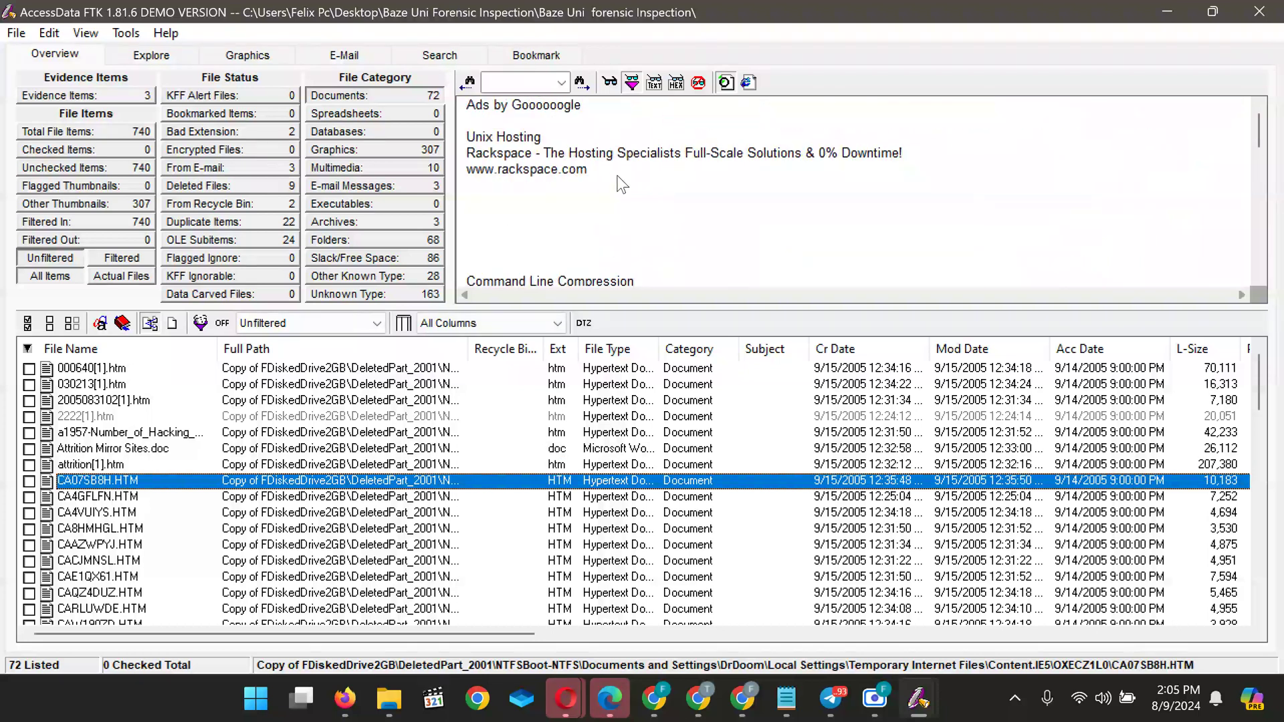
# Step through the cached HTM files (CAAZWPYJ, CAE1QX61, CACJMNSL, attrition[1].htm) and read CA07SB8H.HTM
pyautogui.scroll(-5, 625, 216)
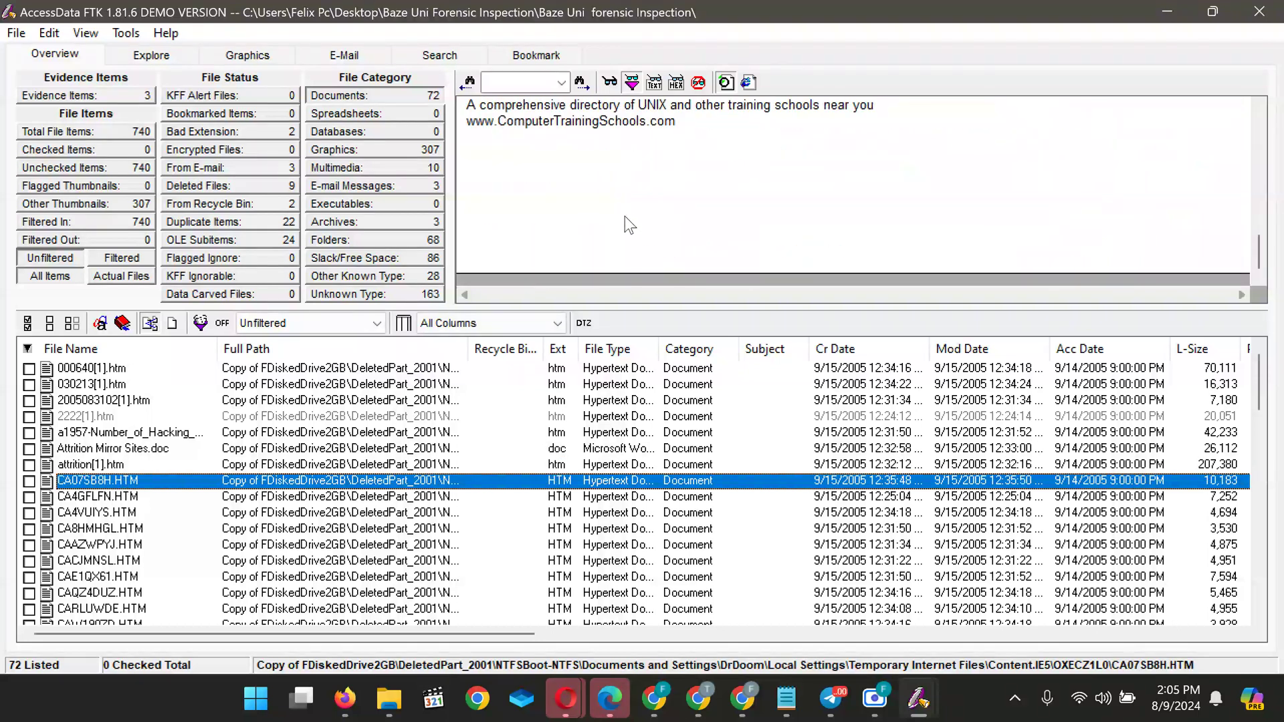
pyautogui.scroll(6, 625, 216)
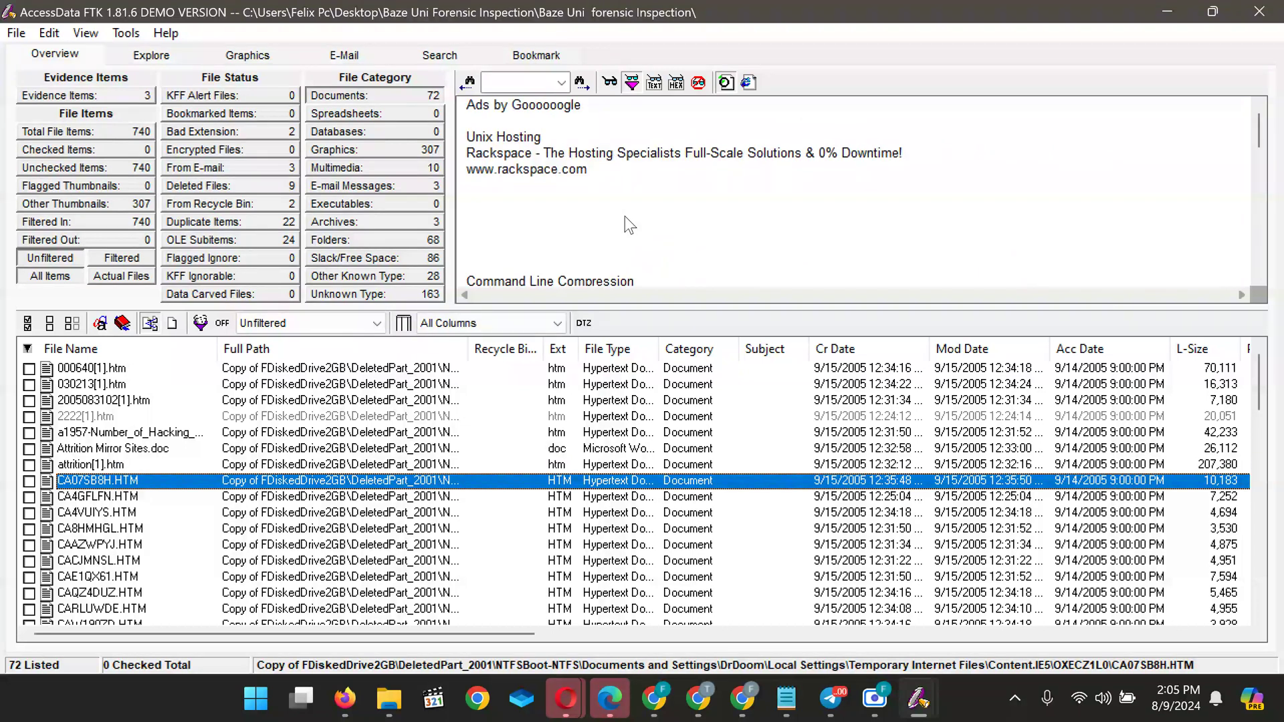
pyautogui.press('Down')
pyautogui.press('Down')
pyautogui.press('Down')
pyautogui.press('Down')
pyautogui.press('Down')
pyautogui.press('Down')
pyautogui.press('Down')
pyautogui.press('Up')
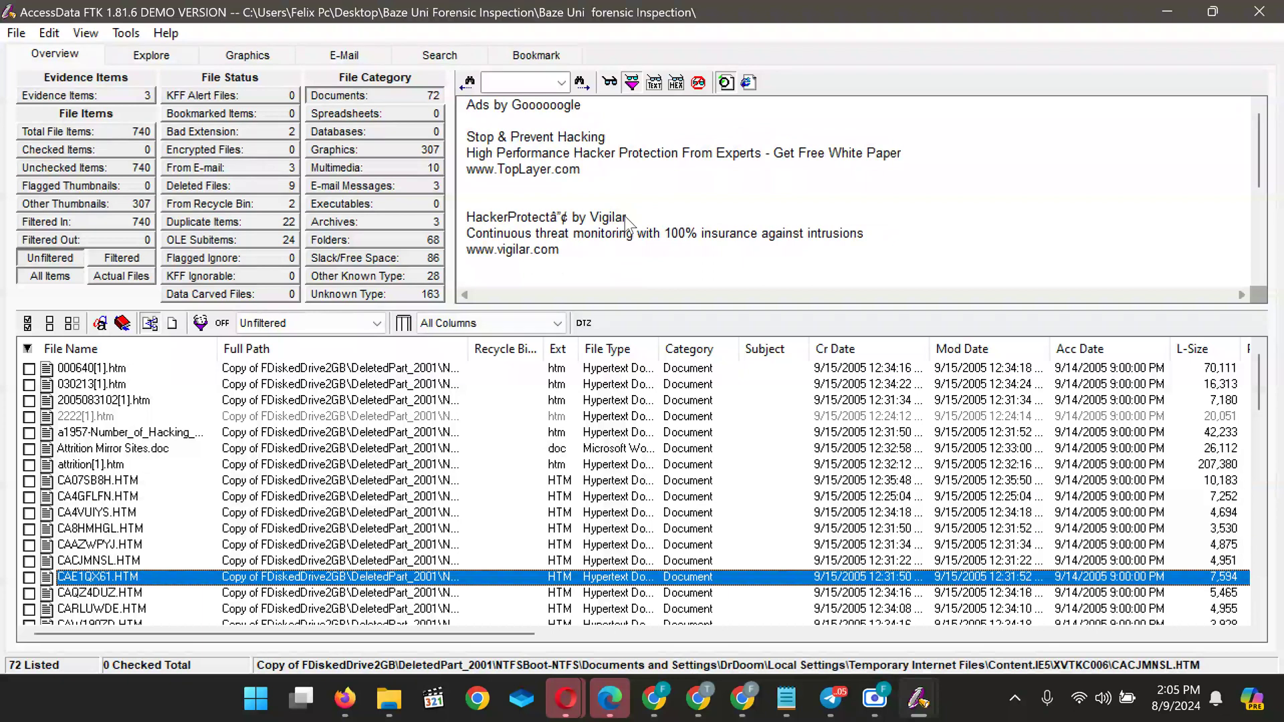
pyautogui.press('Up')
pyautogui.press('Up')
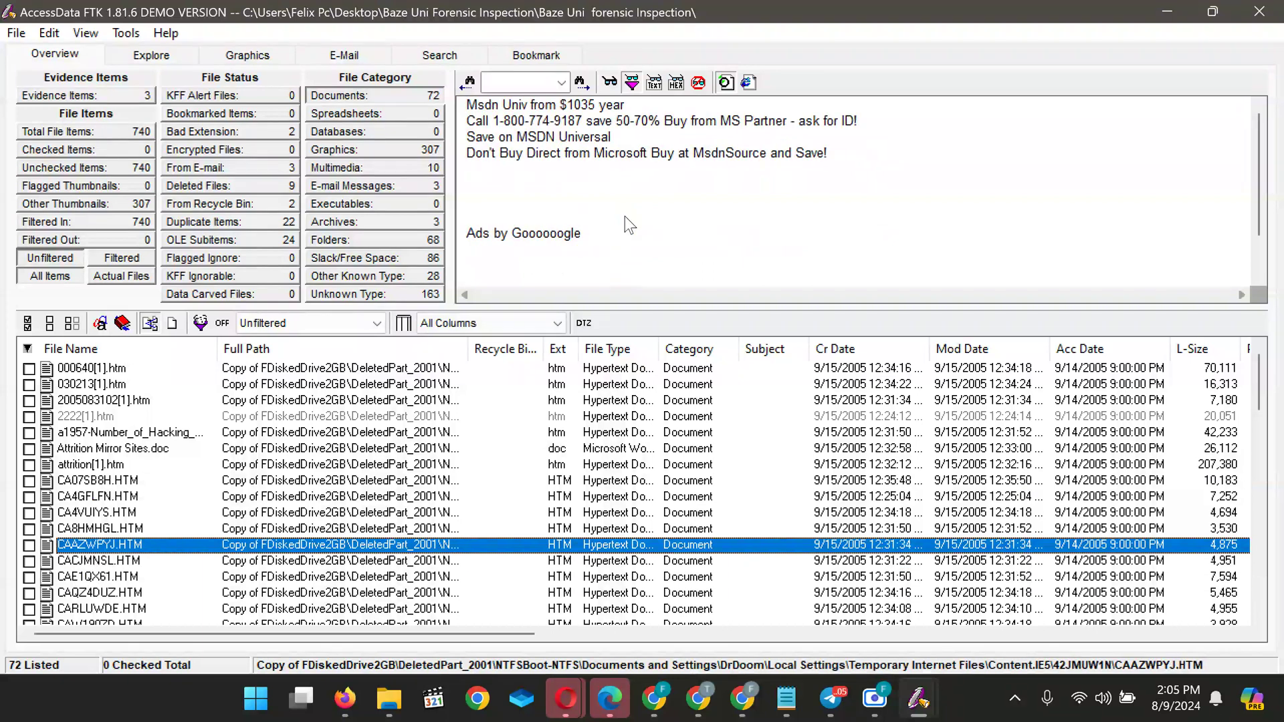
pyautogui.press('Up')
pyautogui.press('Up')
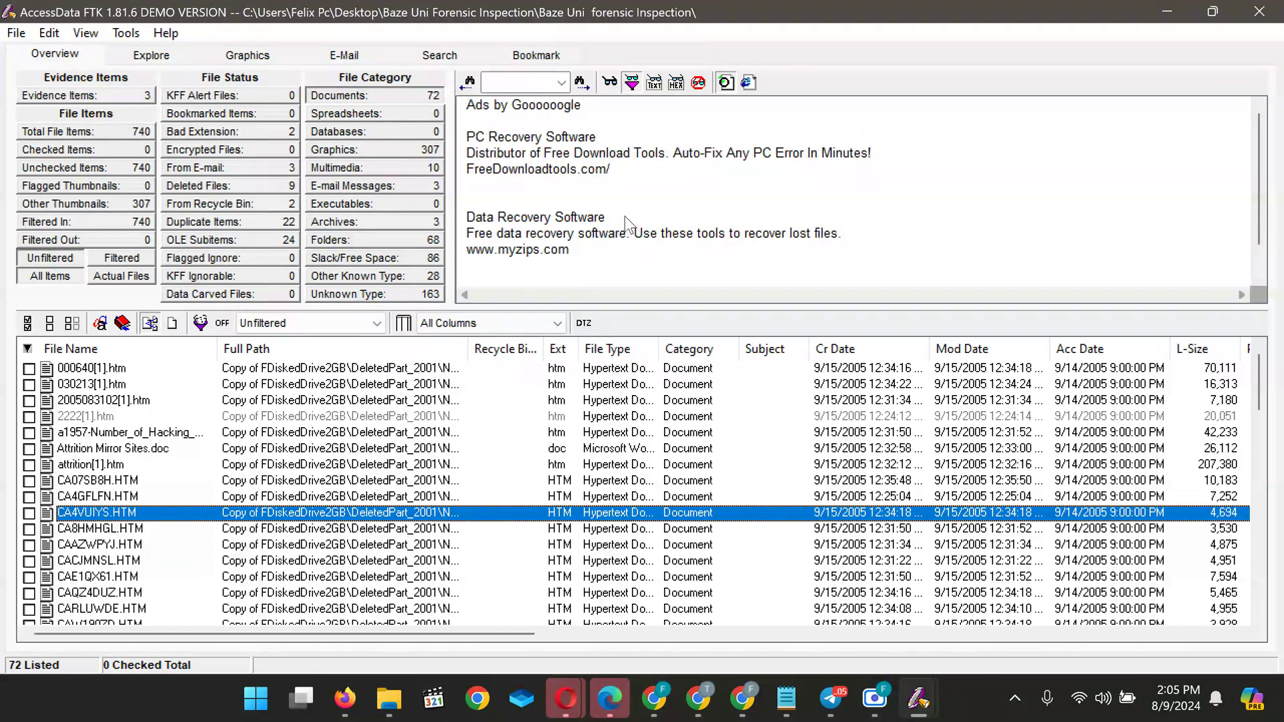
pyautogui.press('Up')
pyautogui.press('Up')
pyautogui.press('Up')
pyautogui.press('Down')
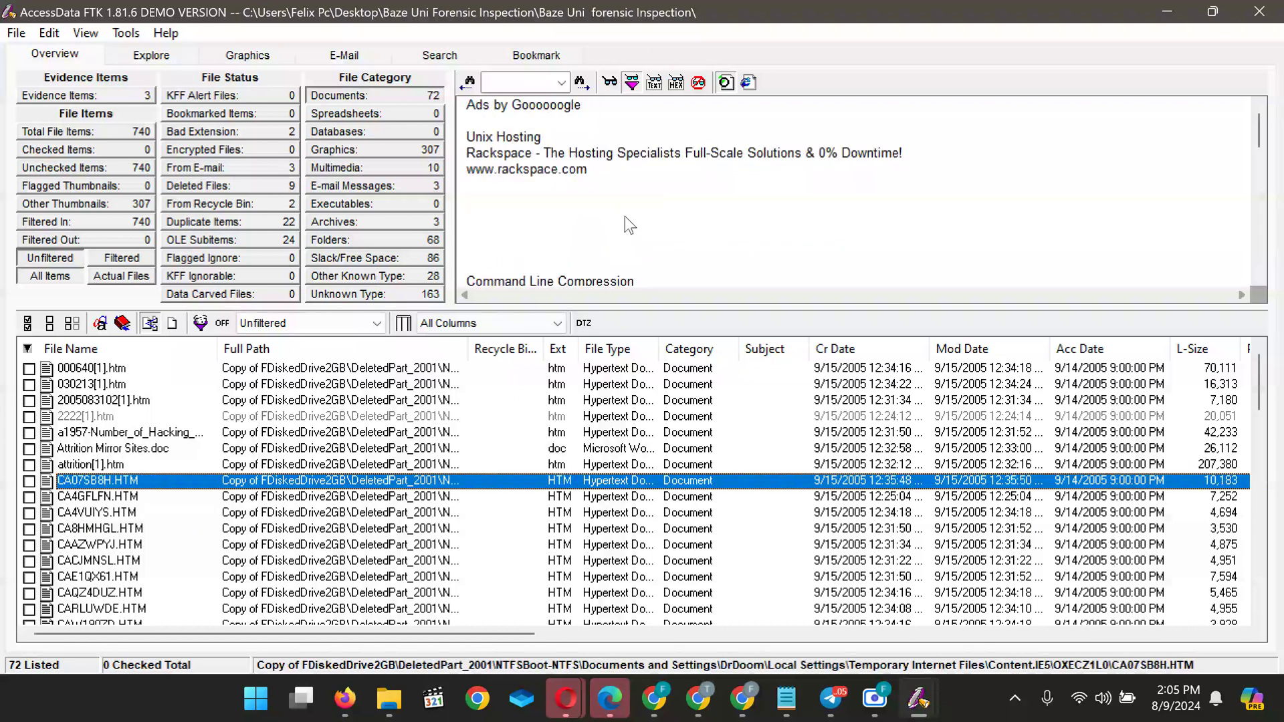
pyautogui.click(612, 220)
pyautogui.scroll(-10, 612, 220)
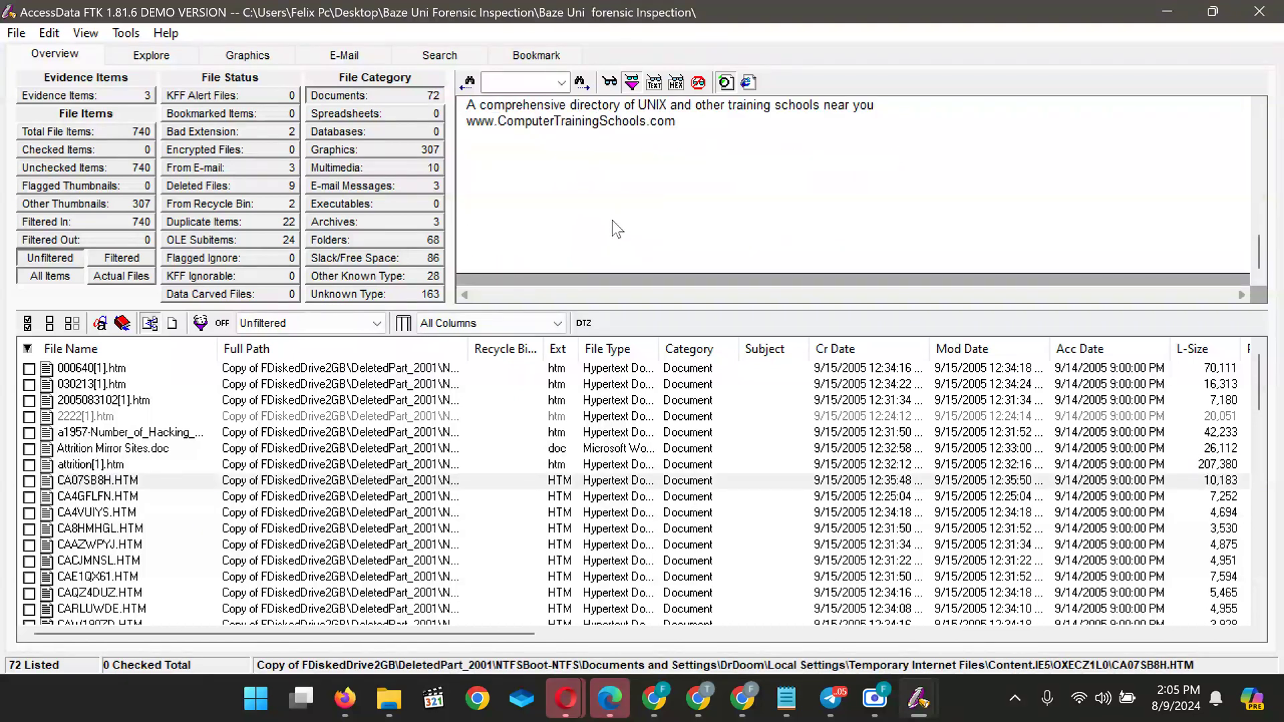
pyautogui.scroll(10, 612, 221)
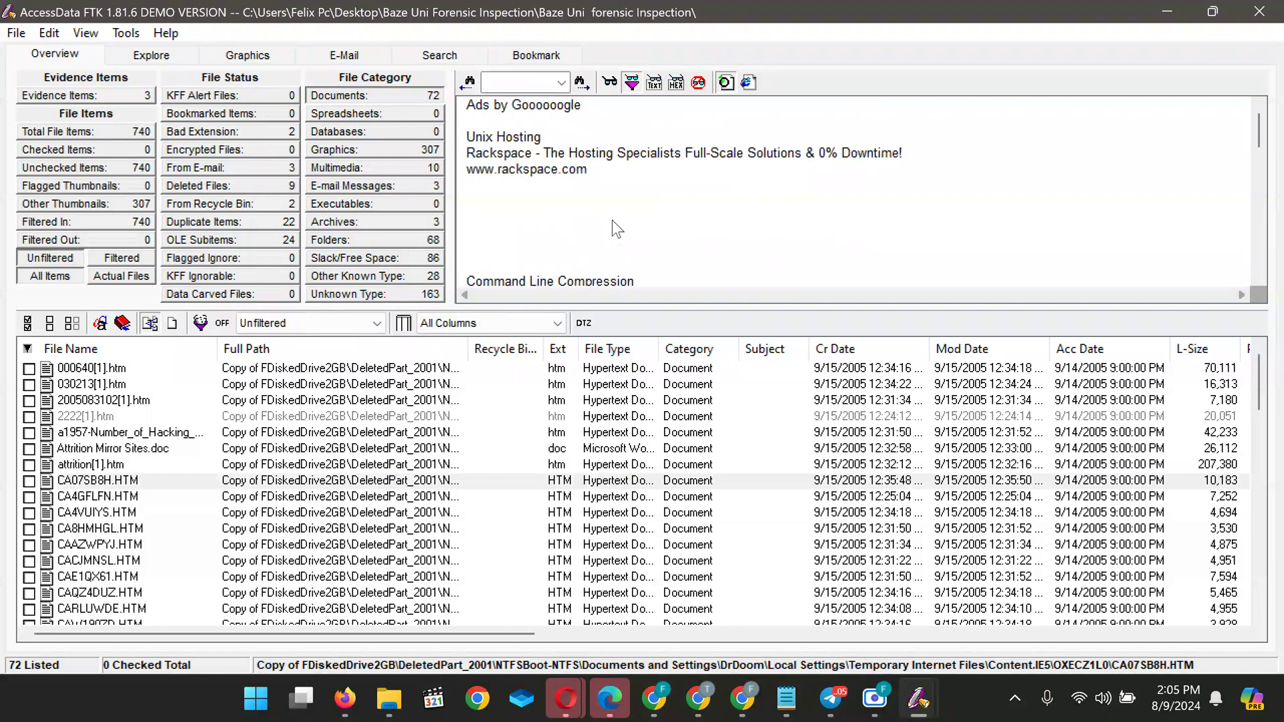
# Preview CA4GFLFN.HTM, CA4VUIYS.HTM and the XP passwords rendered useless document
pyautogui.click(100, 497)
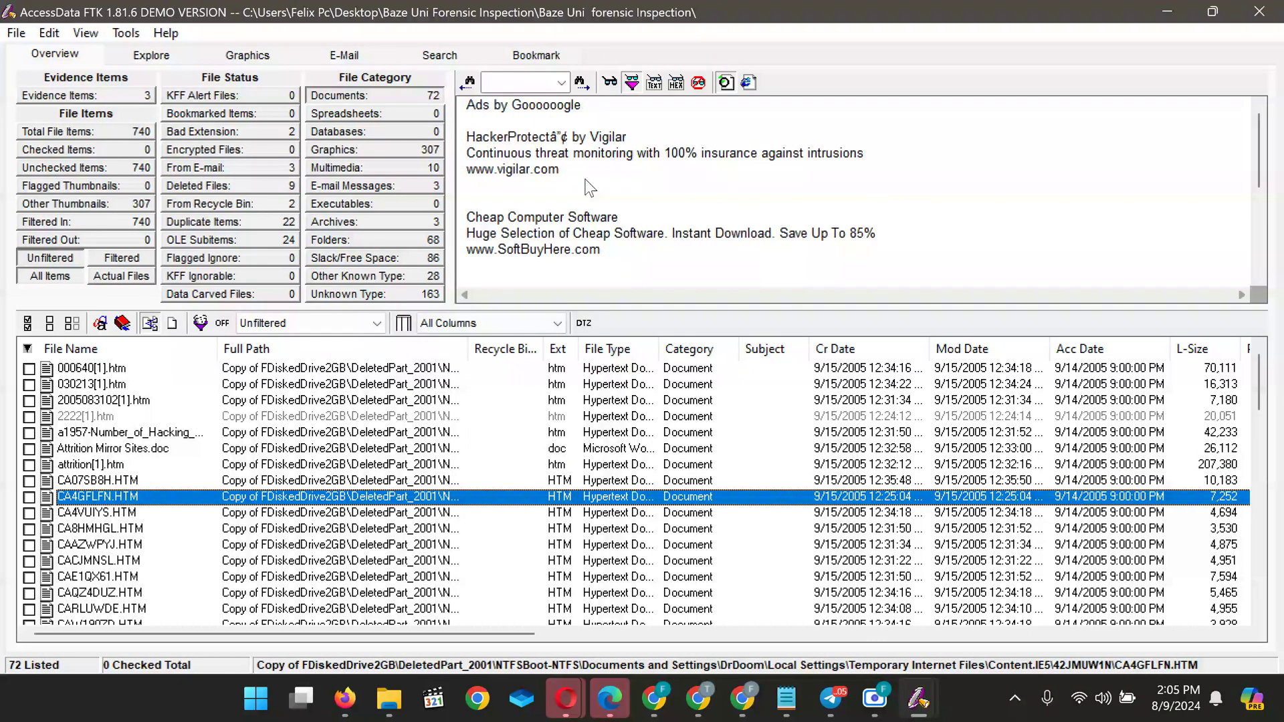
pyautogui.scroll(-3, 588, 187)
pyautogui.click(99, 514)
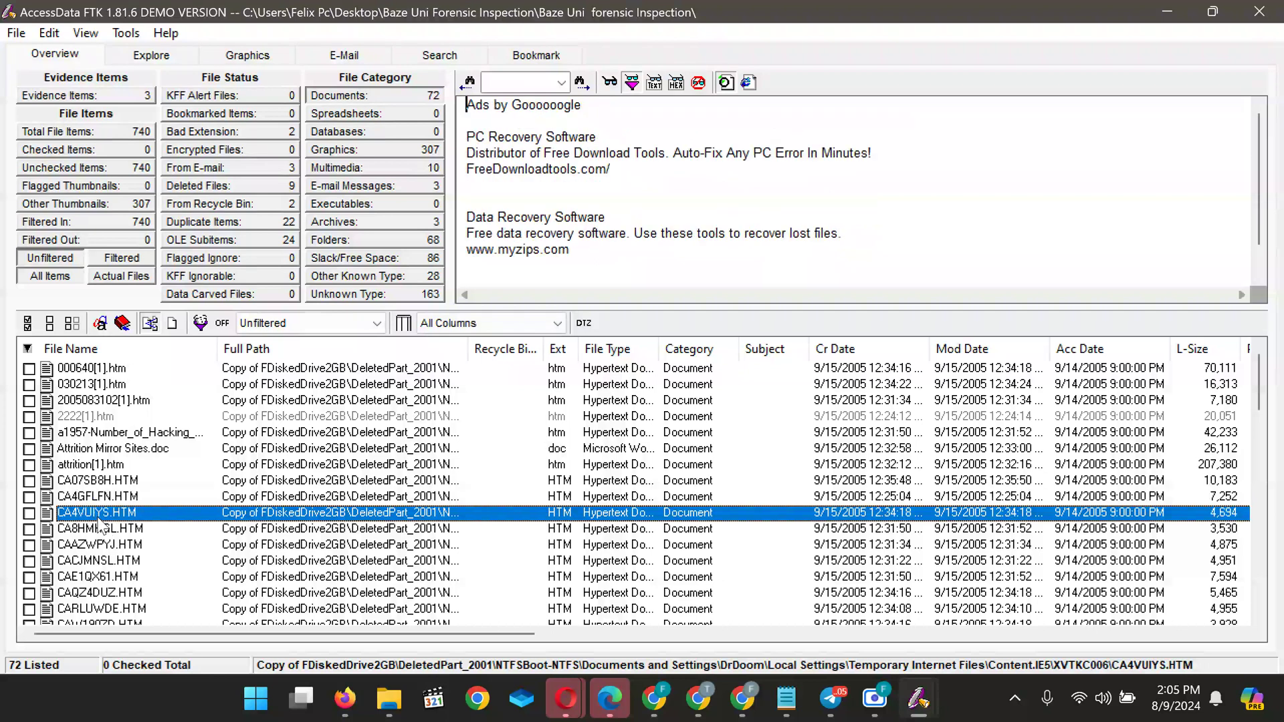
pyautogui.scroll(-1, 541, 262)
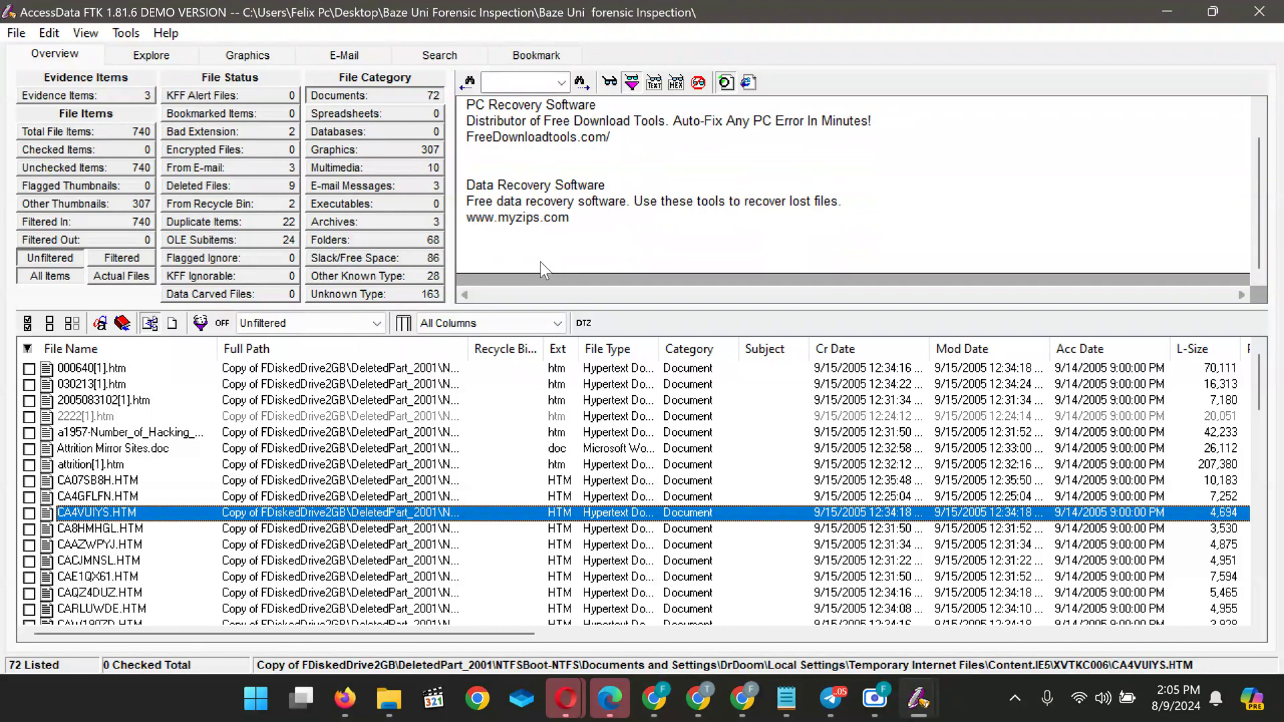
pyautogui.scroll(1, 540, 262)
pyautogui.scroll(-19, 75, 533)
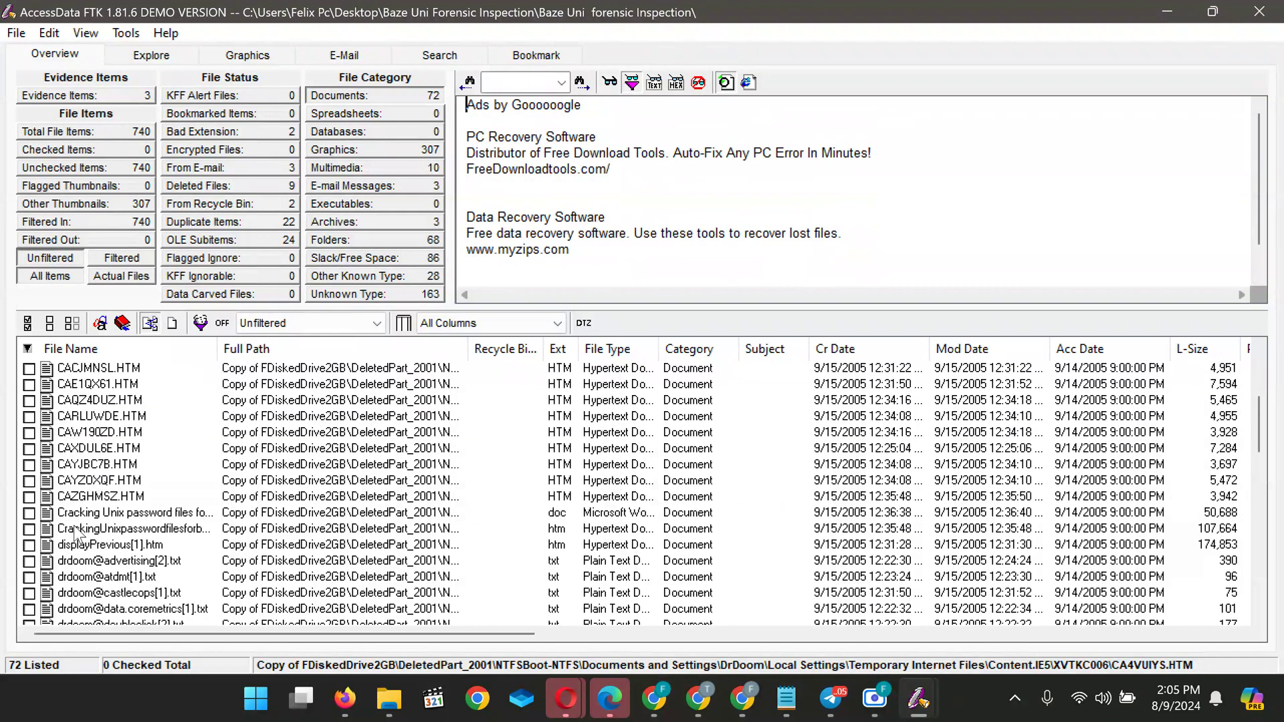
pyautogui.scroll(-2, 75, 533)
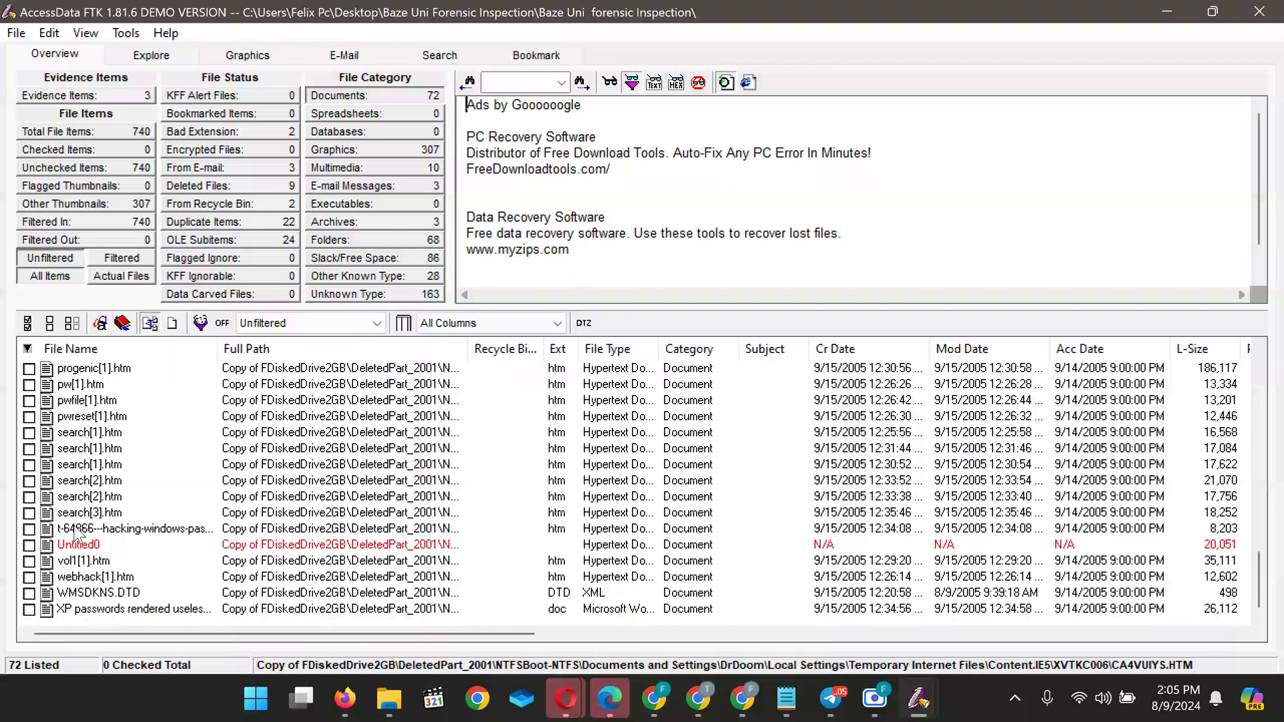
pyautogui.click(80, 609)
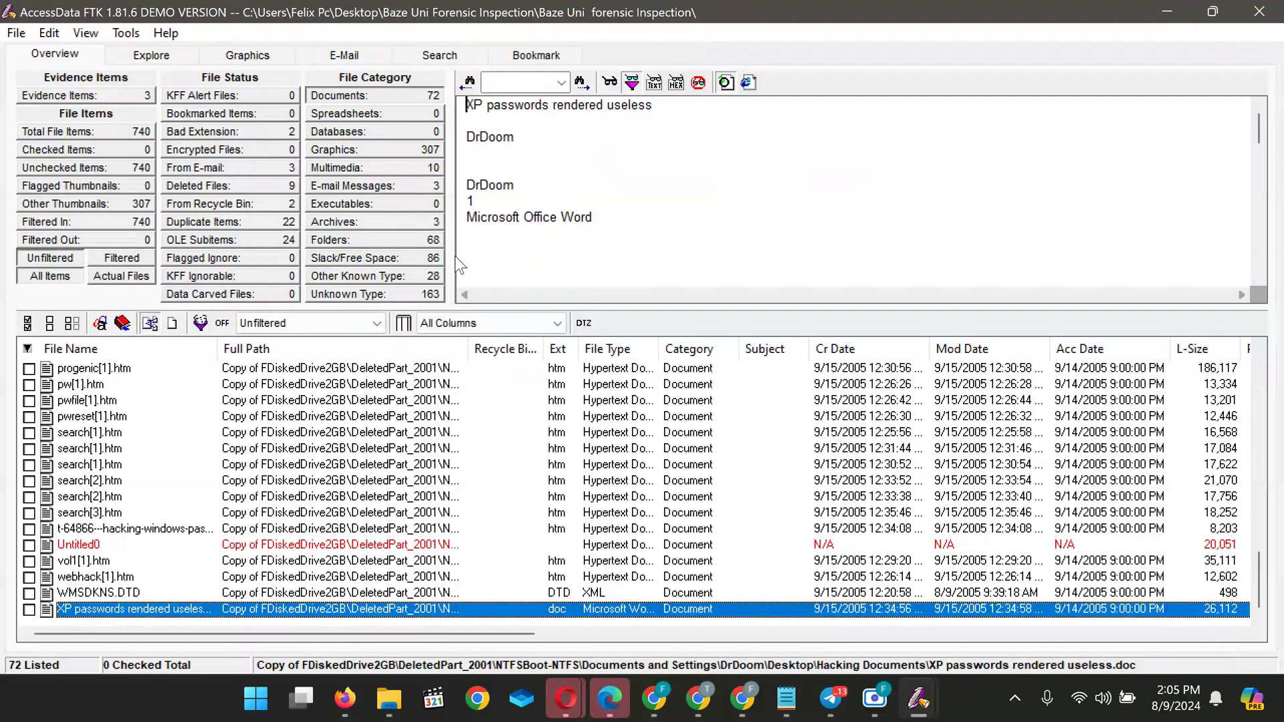
pyautogui.scroll(-10, 563, 190)
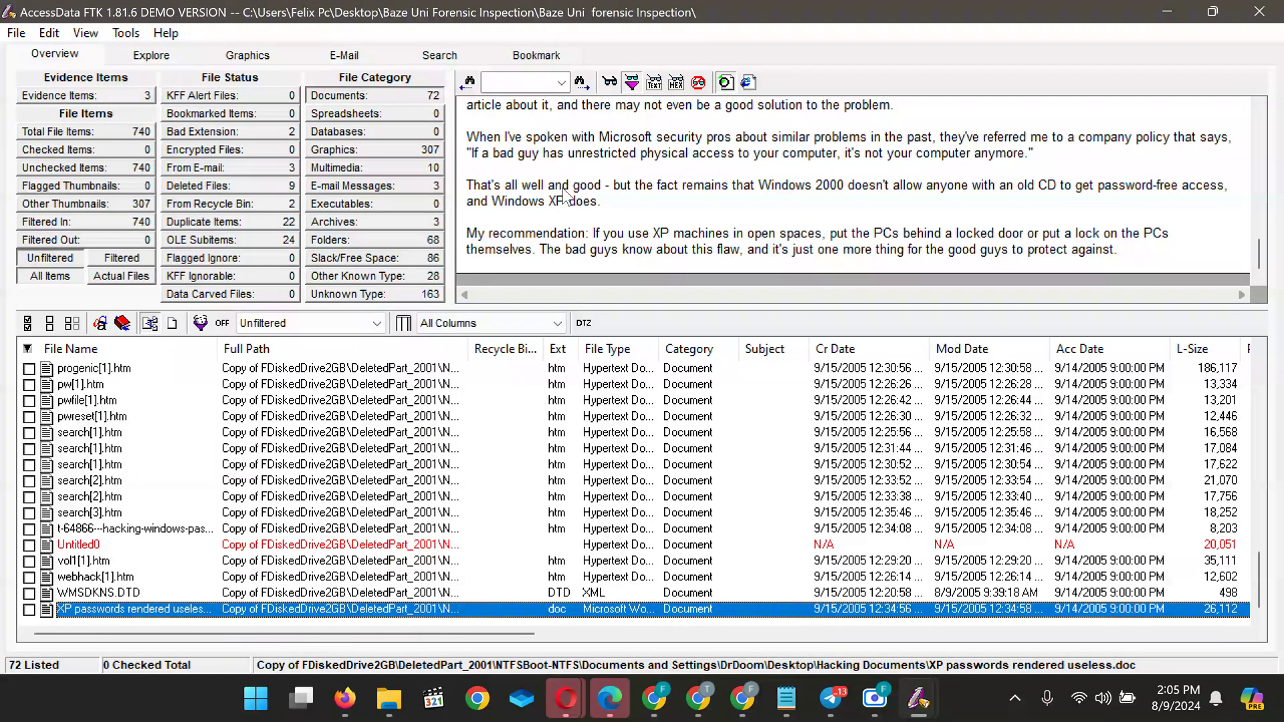
# Read the WMSDKNS.DTD XML and the vol1[1].htm Hack FAQ page
pyautogui.click(91, 593)
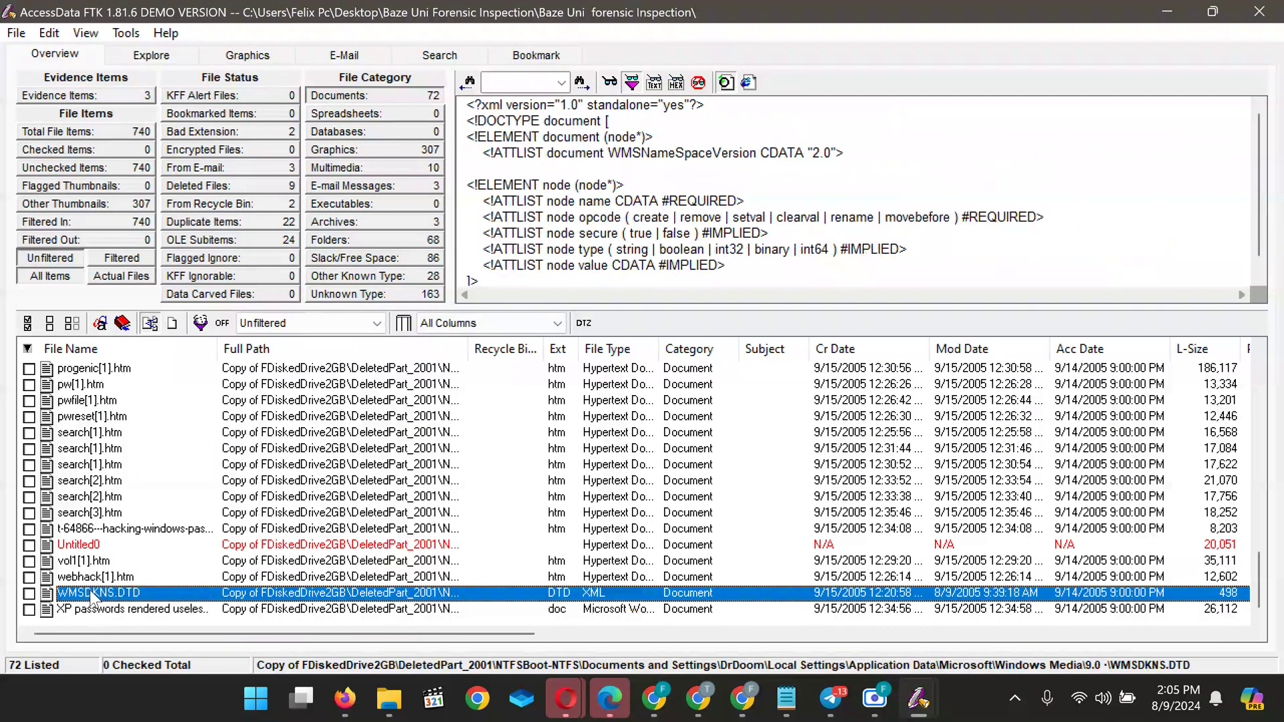
pyautogui.scroll(-1, 597, 200)
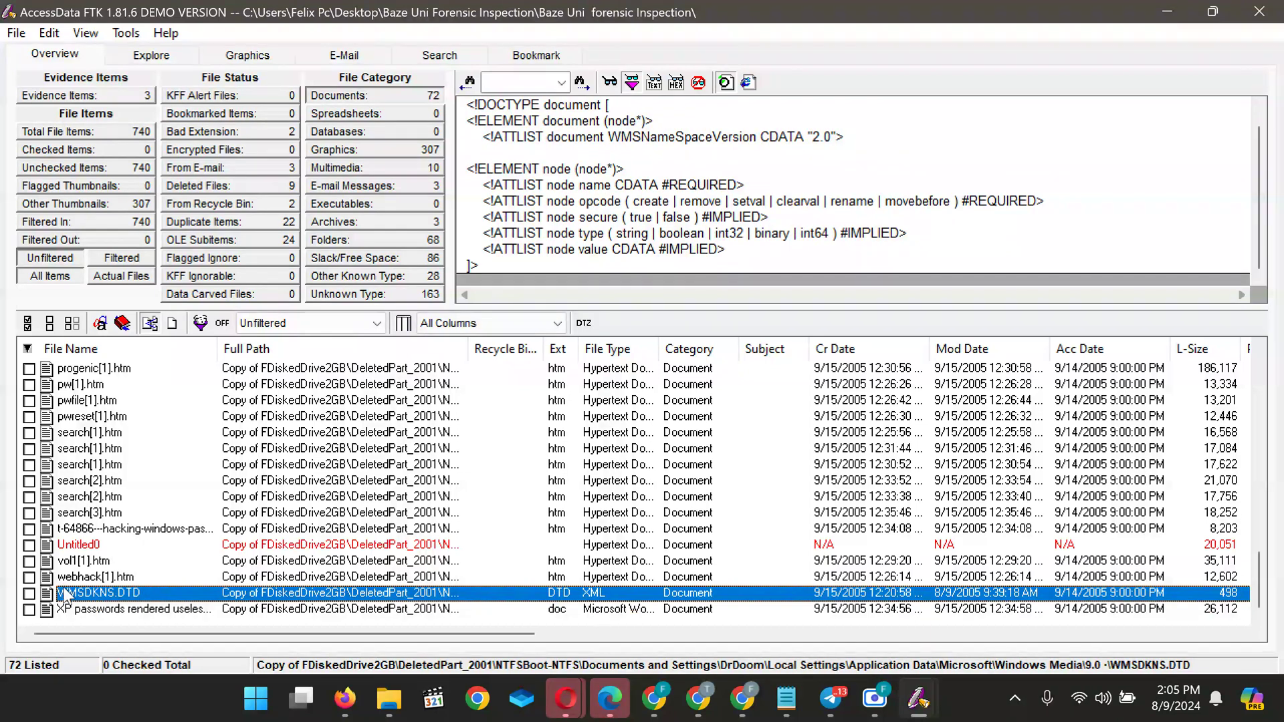
pyautogui.click(78, 565)
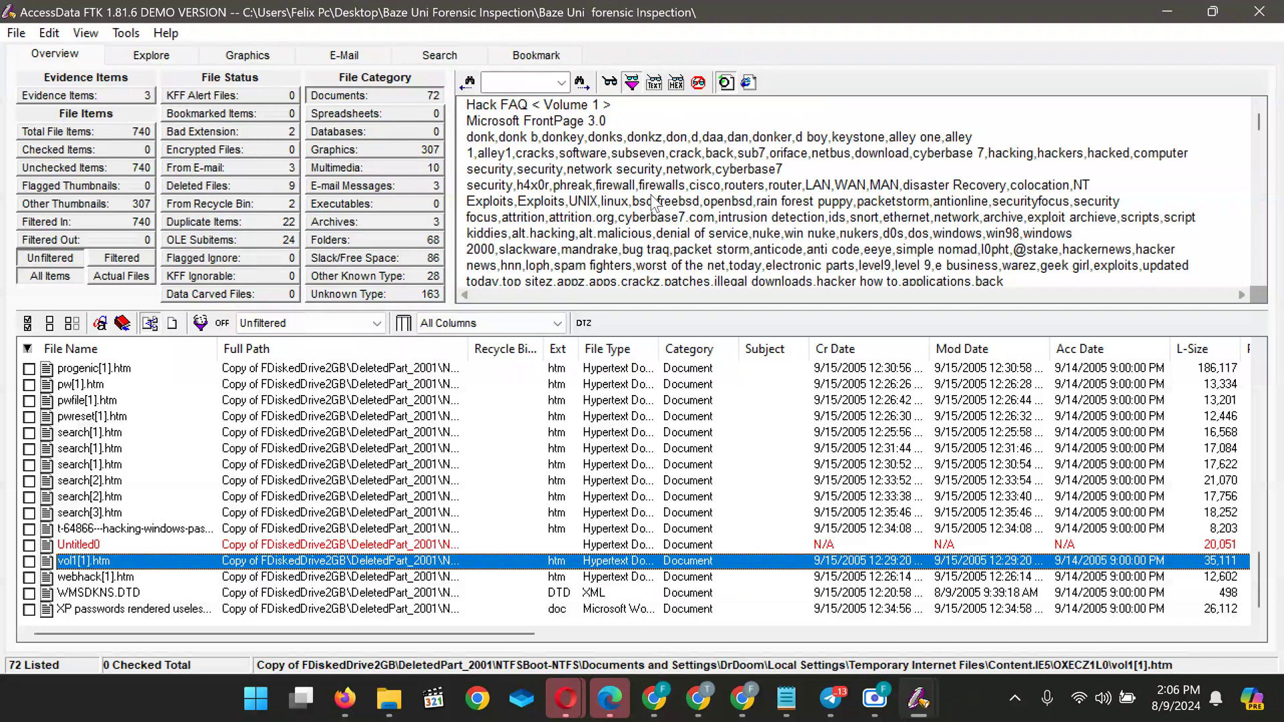
pyautogui.scroll(-15, 653, 202)
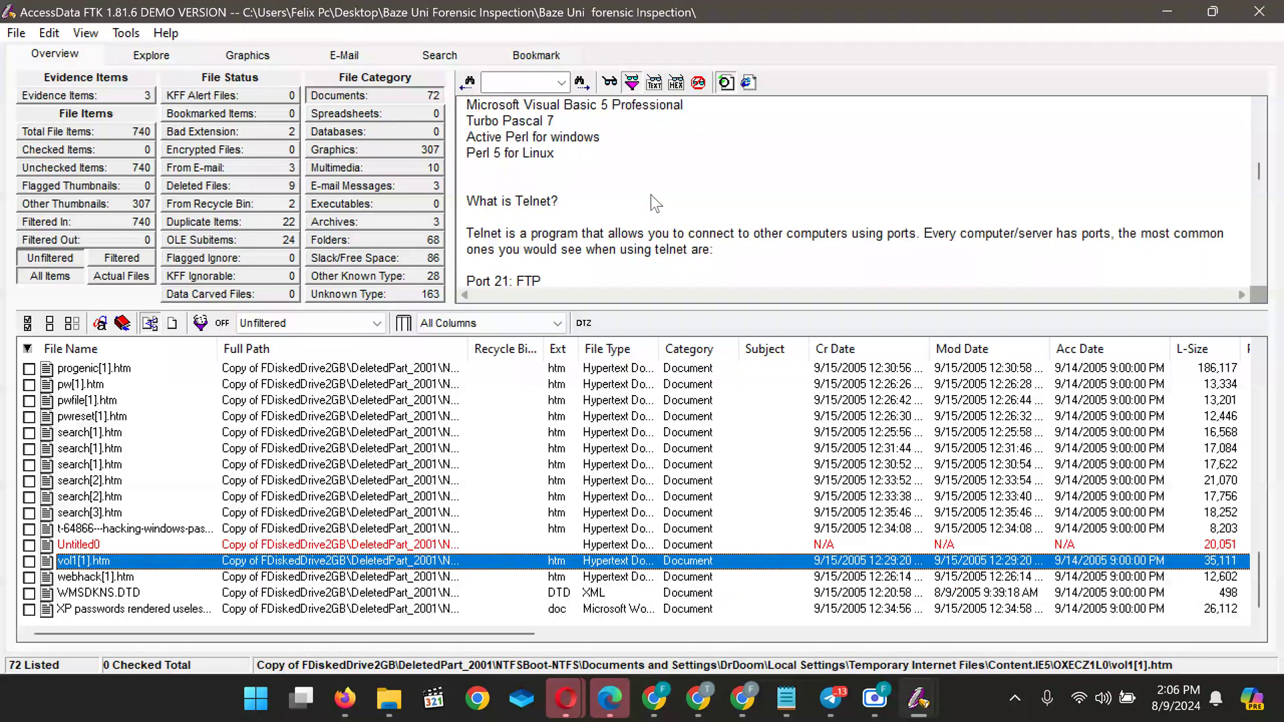
pyautogui.scroll(-20, 653, 202)
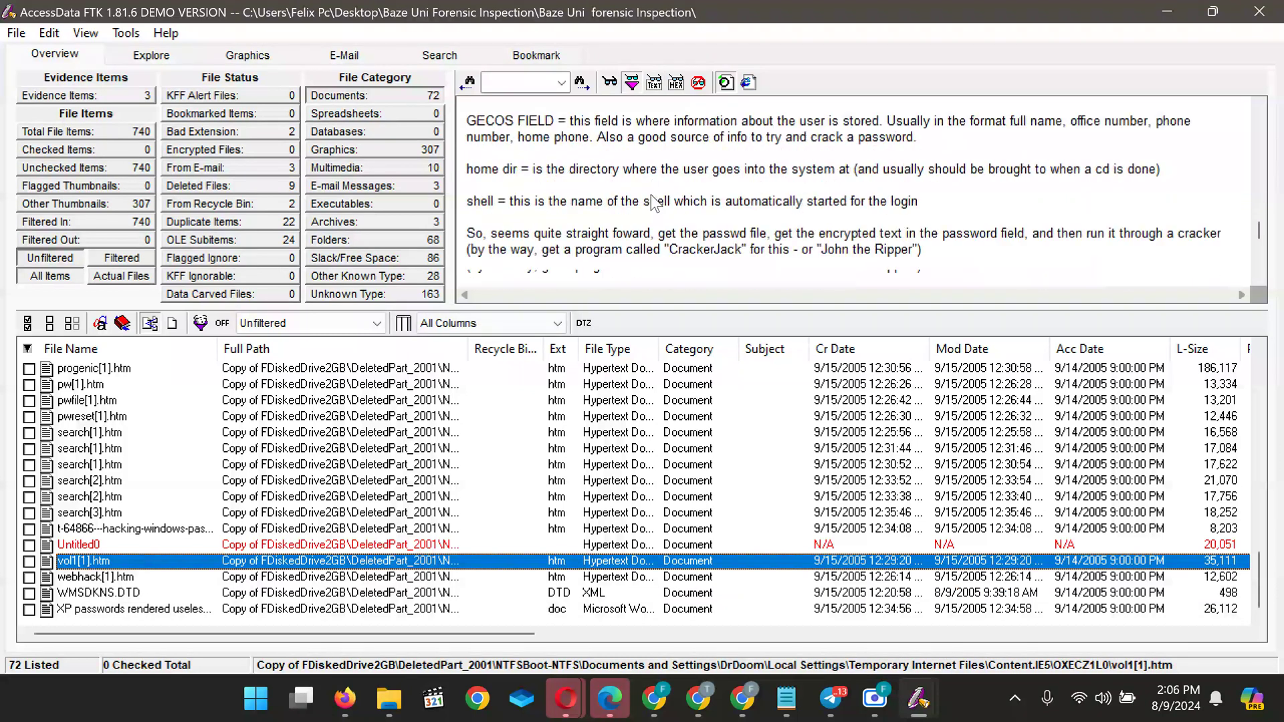
pyautogui.scroll(5, 651, 195)
pyautogui.scroll(-9, 654, 202)
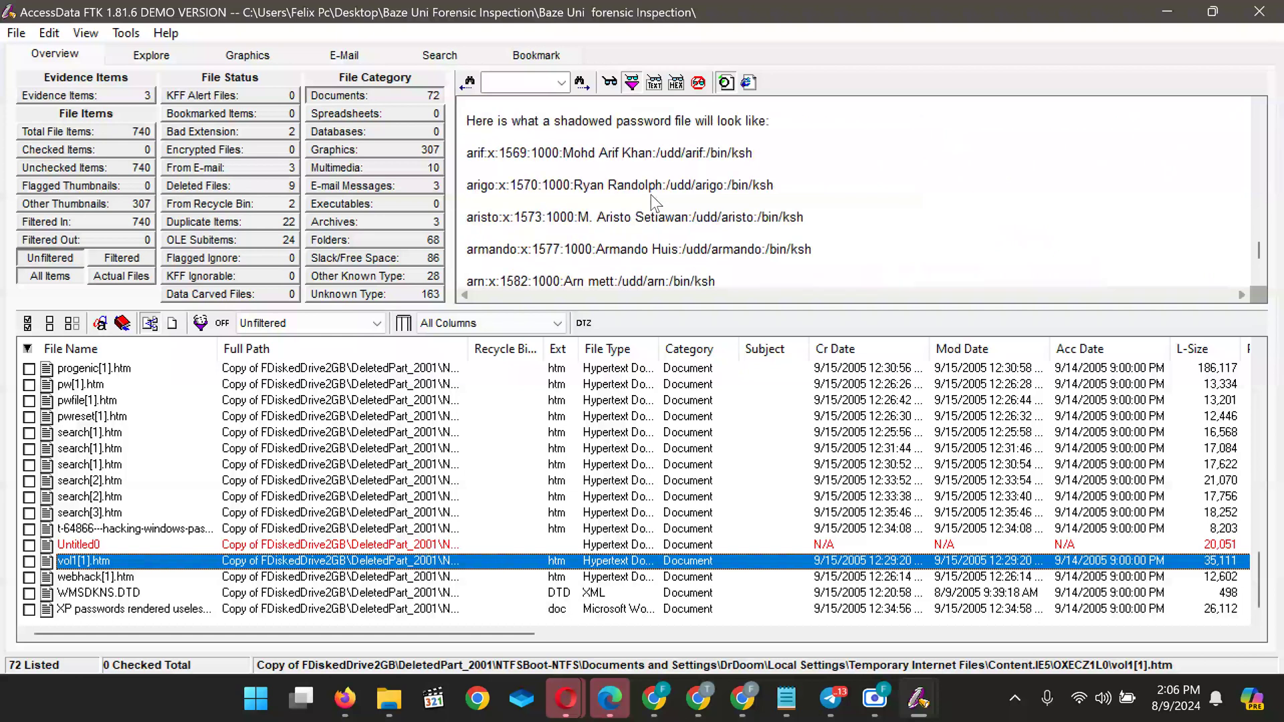
pyautogui.scroll(5, 654, 202)
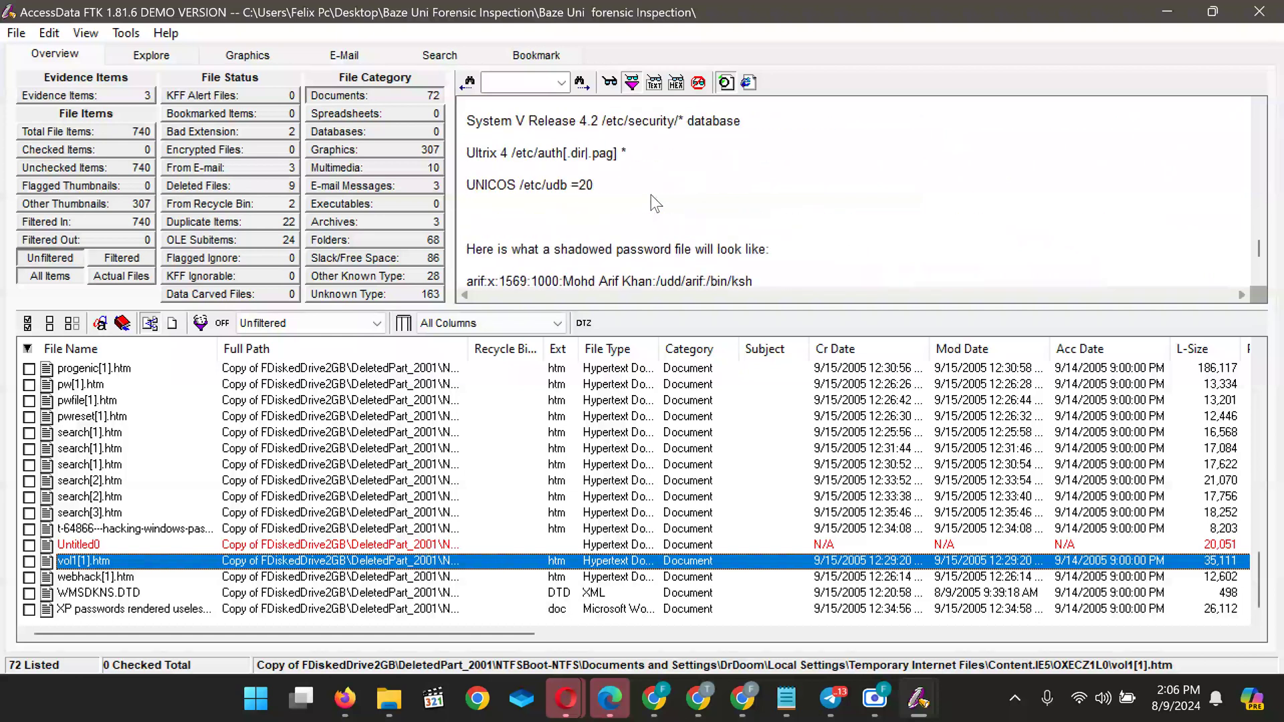
# Read the deleted Untitled0 Hotmail page, then the hacking-windows-passwords .htm forum page
pyautogui.click(132, 543)
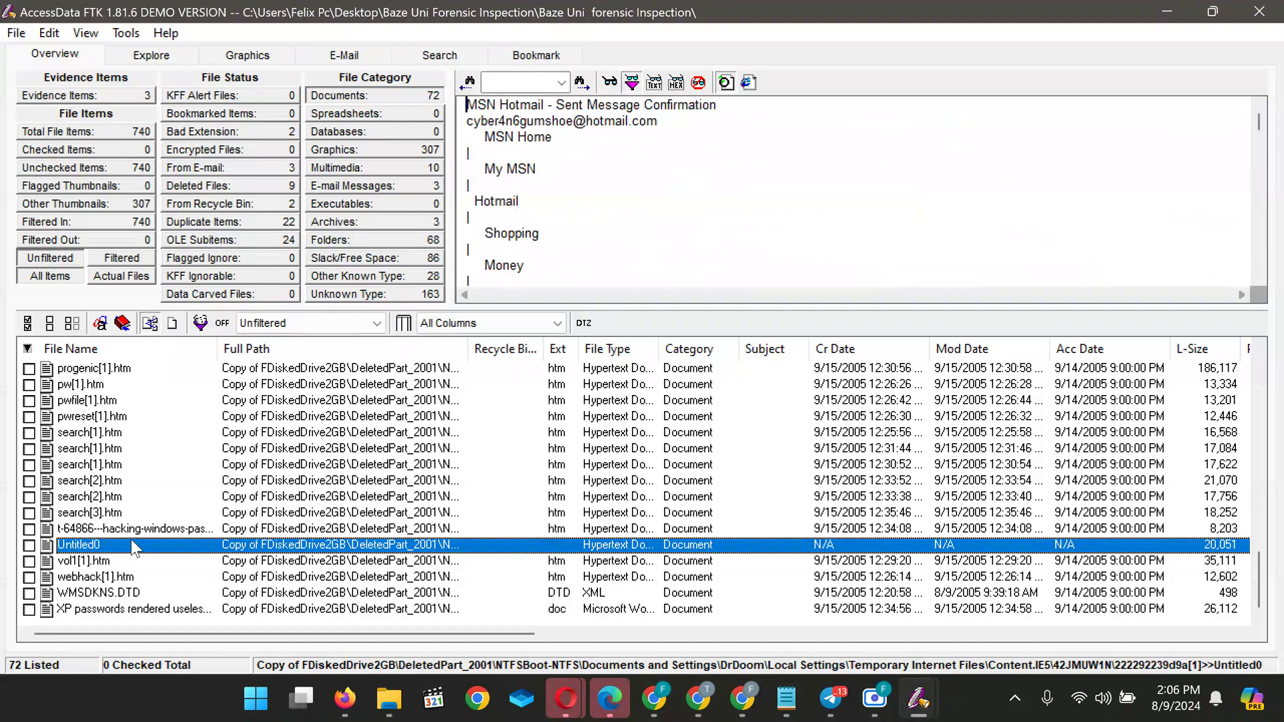
pyautogui.scroll(-5, 574, 198)
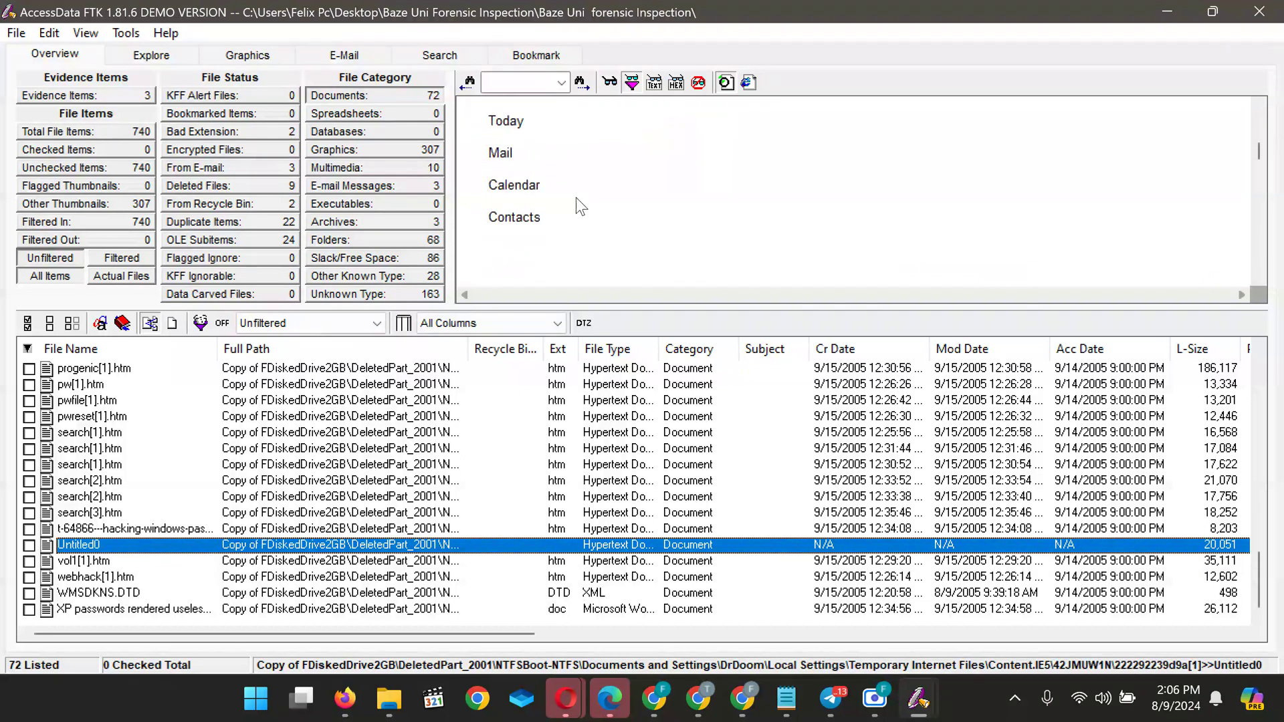
pyautogui.scroll(-6, 576, 198)
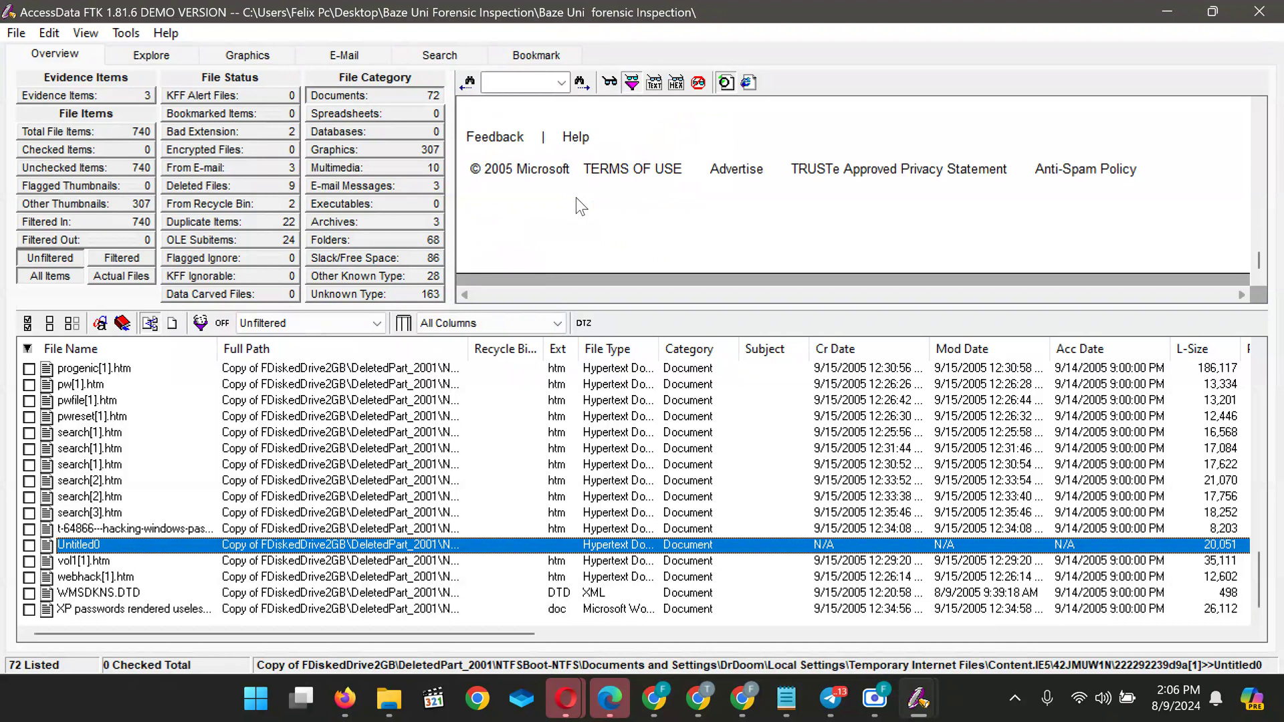
pyautogui.click(105, 530)
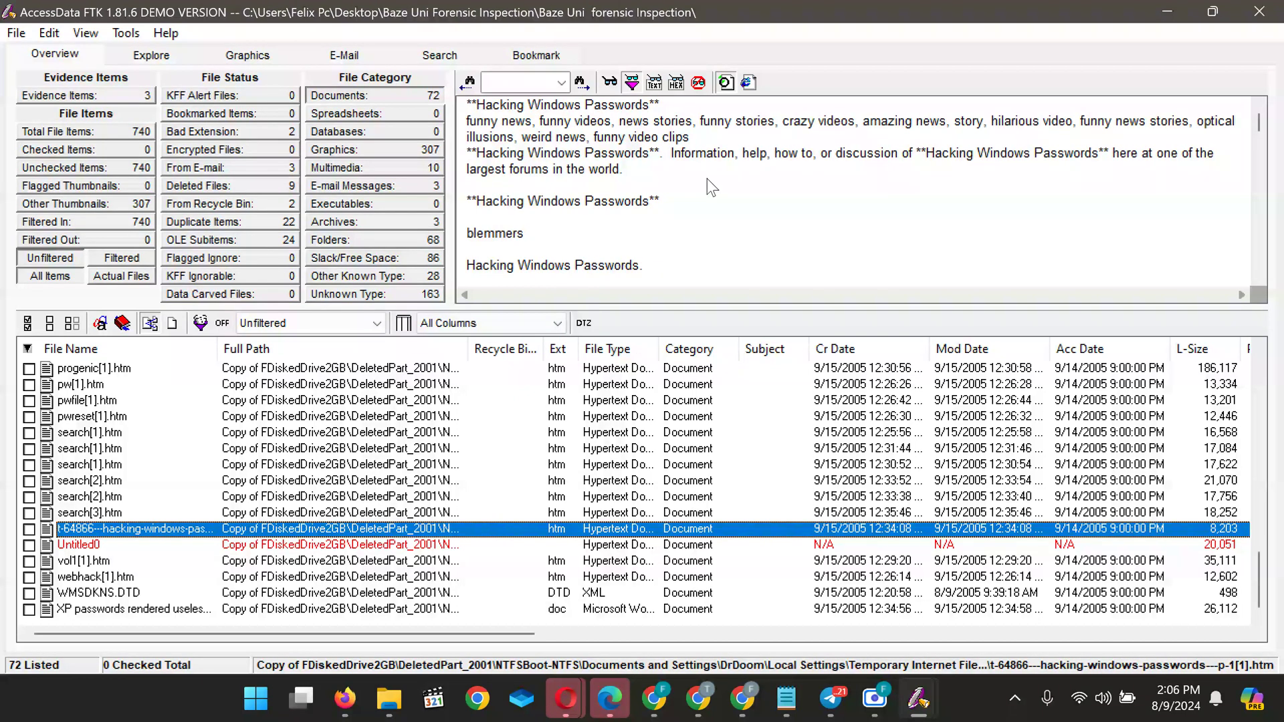
pyautogui.scroll(-10, 708, 178)
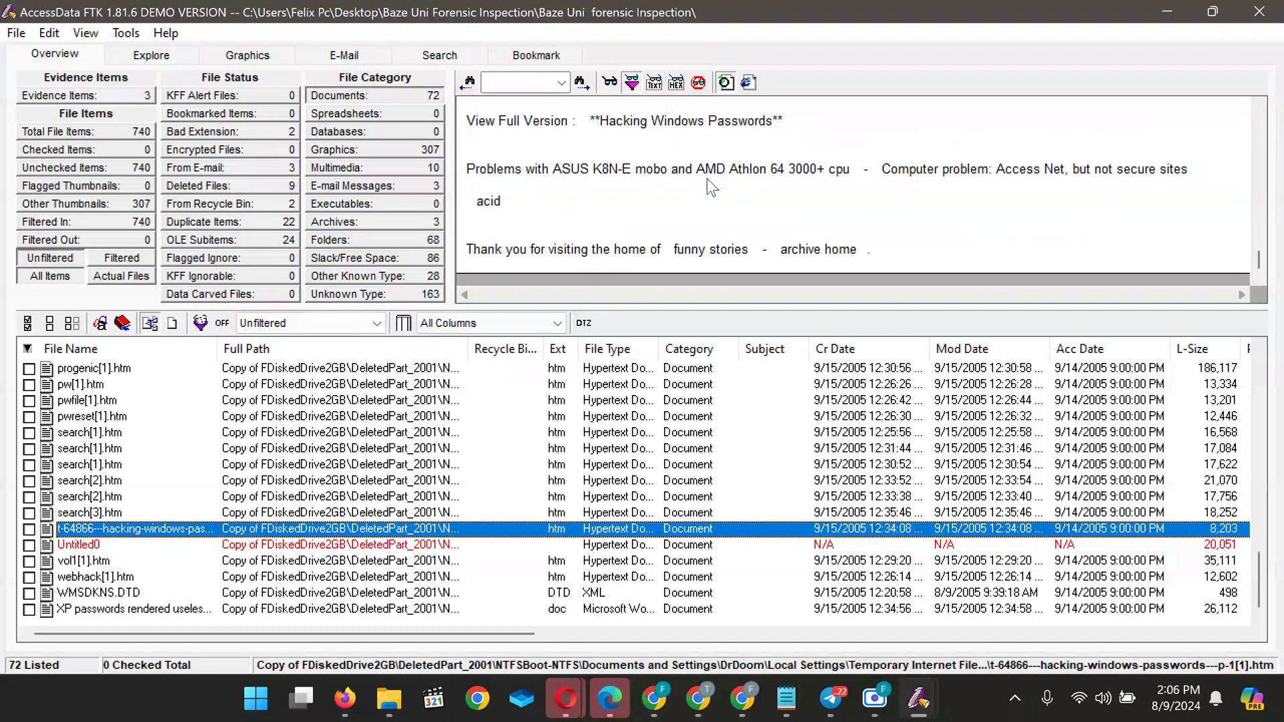
pyautogui.scroll(5, 745, 175)
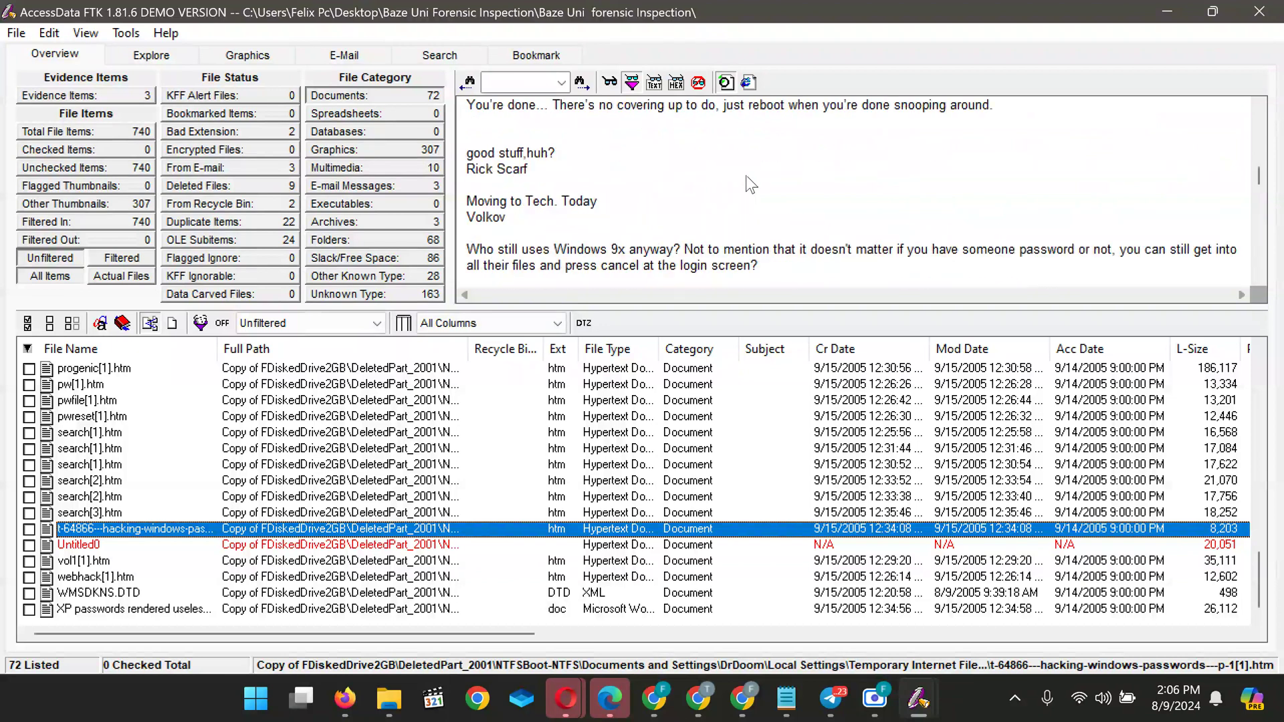
pyautogui.scroll(5, 745, 175)
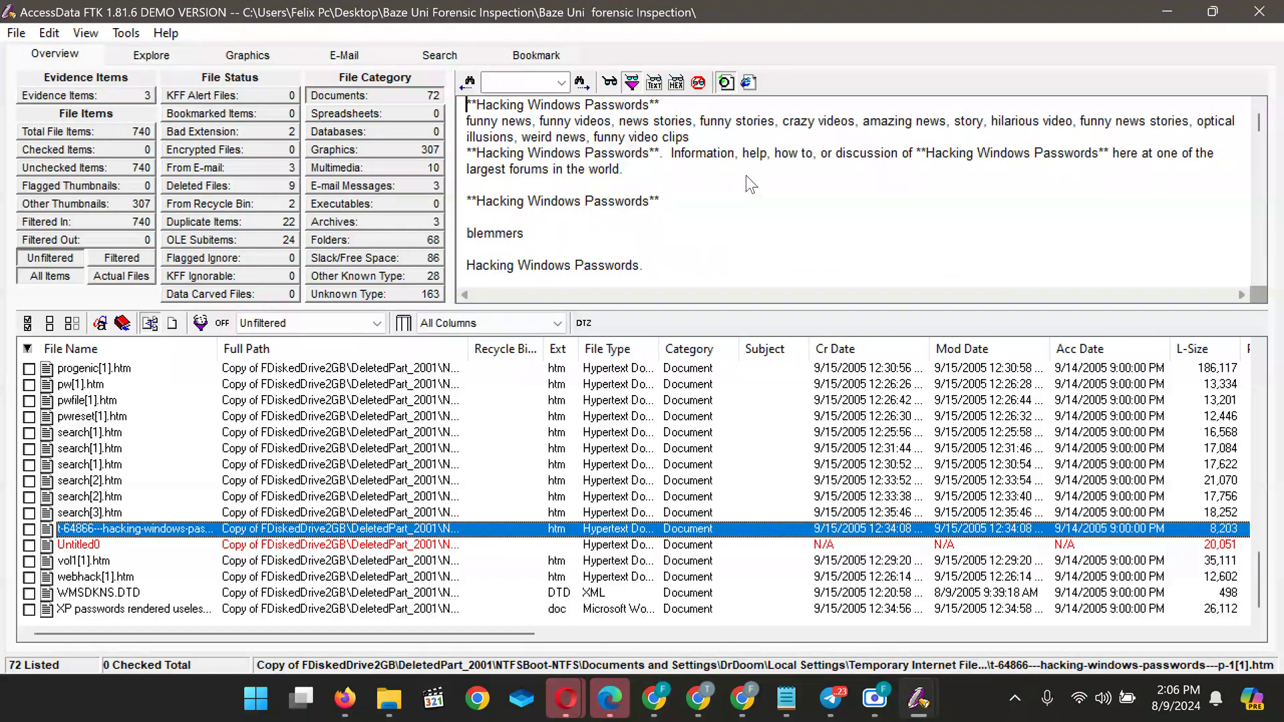
pyautogui.scroll(-6, 745, 176)
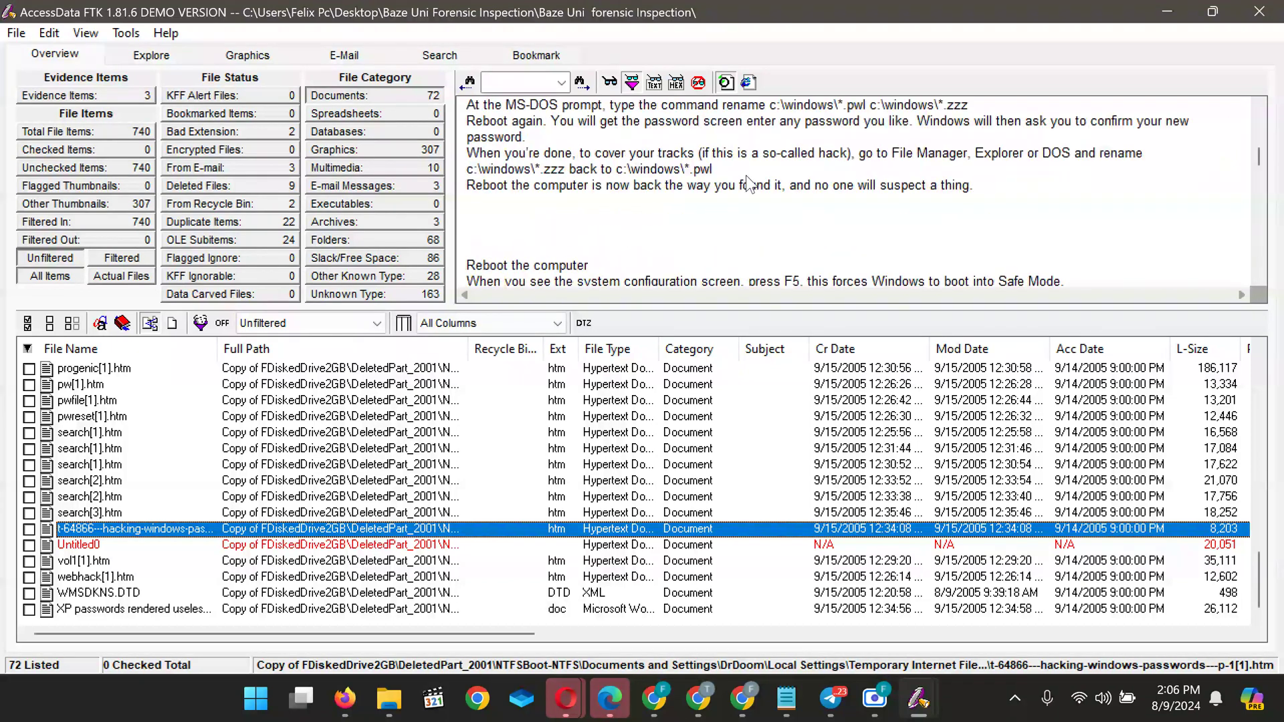
pyautogui.scroll(6, 747, 181)
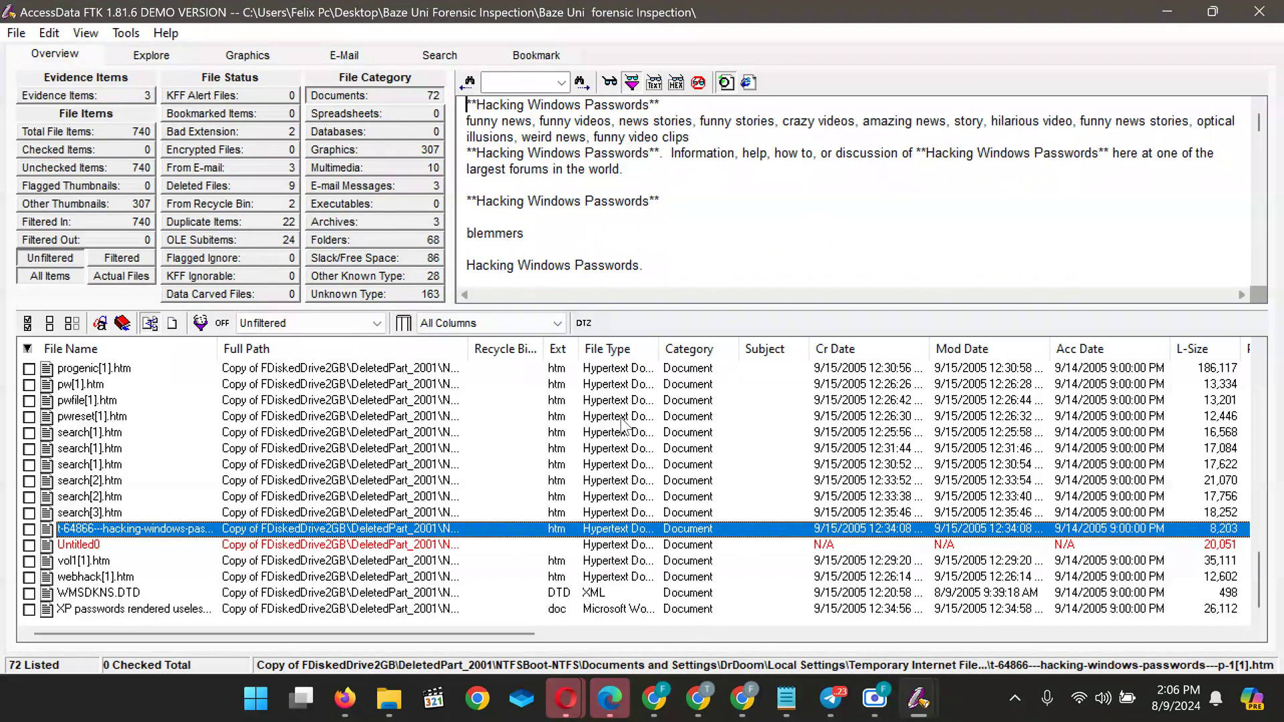
# Scroll through search[3].htm's Google results for cracking unix password, including Hack FAQ and openwall
pyautogui.click(127, 512)
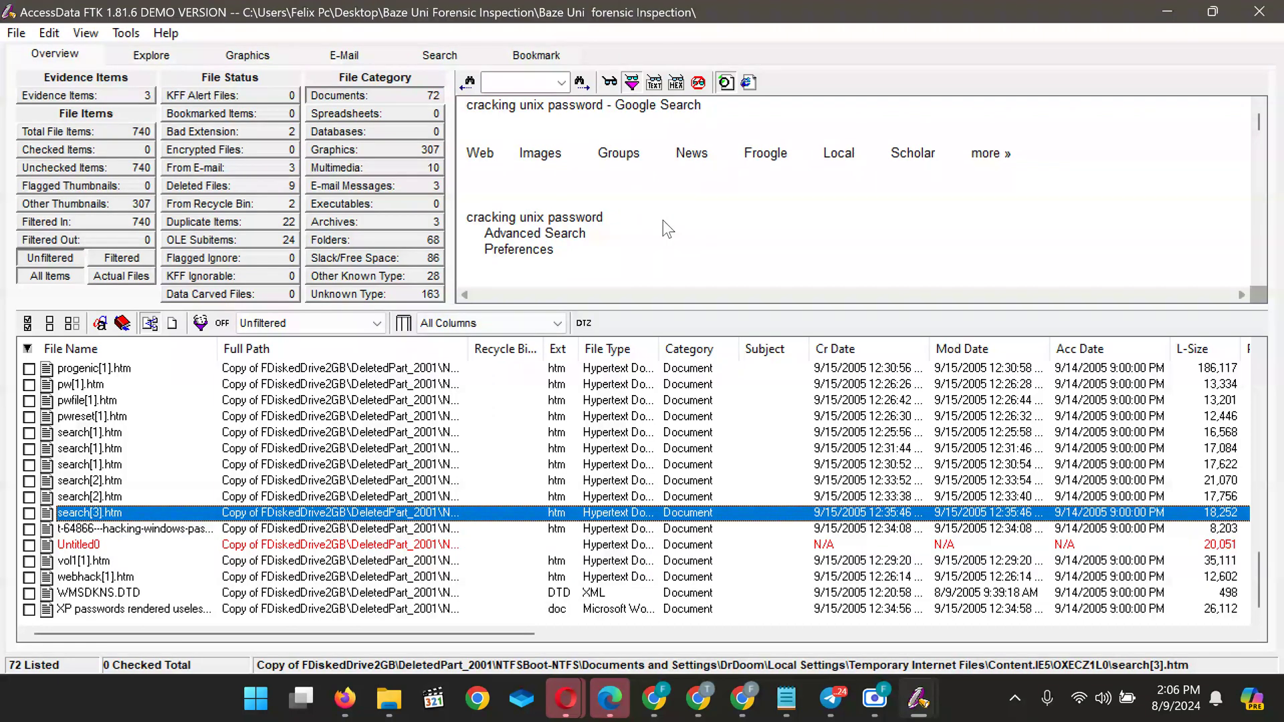
pyautogui.scroll(-10, 664, 223)
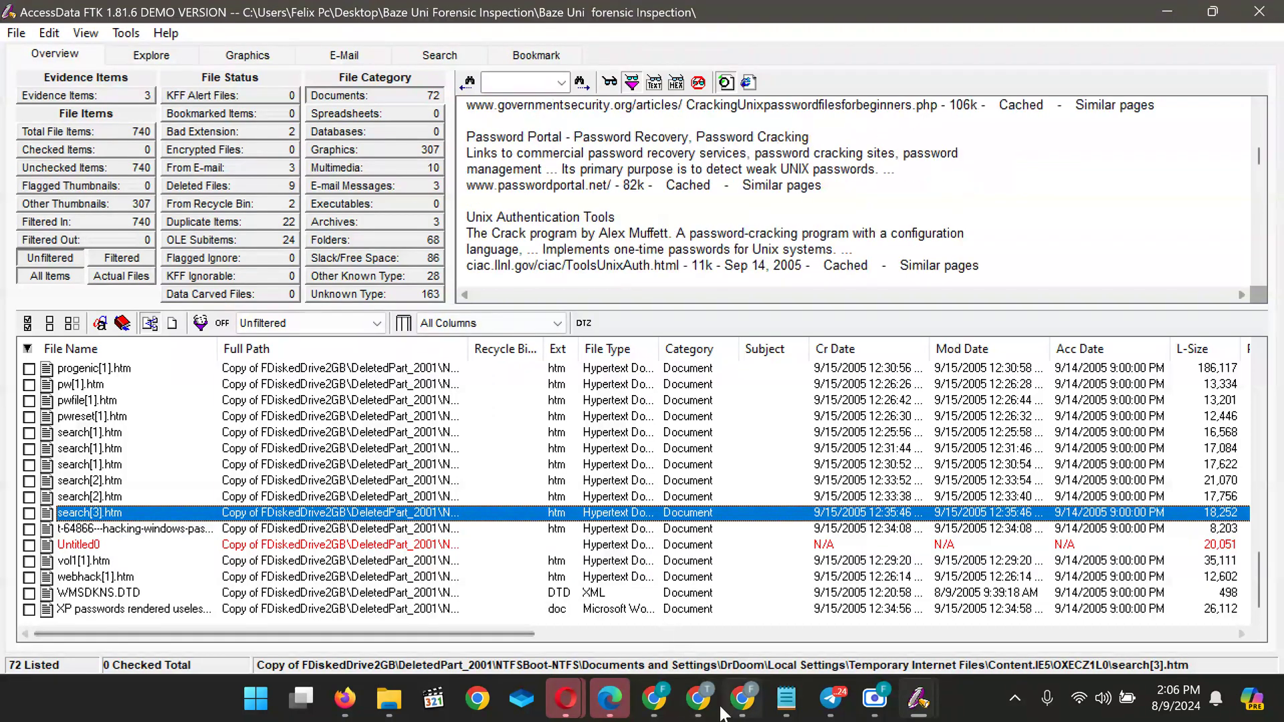
pyautogui.moveTo(705, 704)
pyautogui.moveTo(1165, 606)
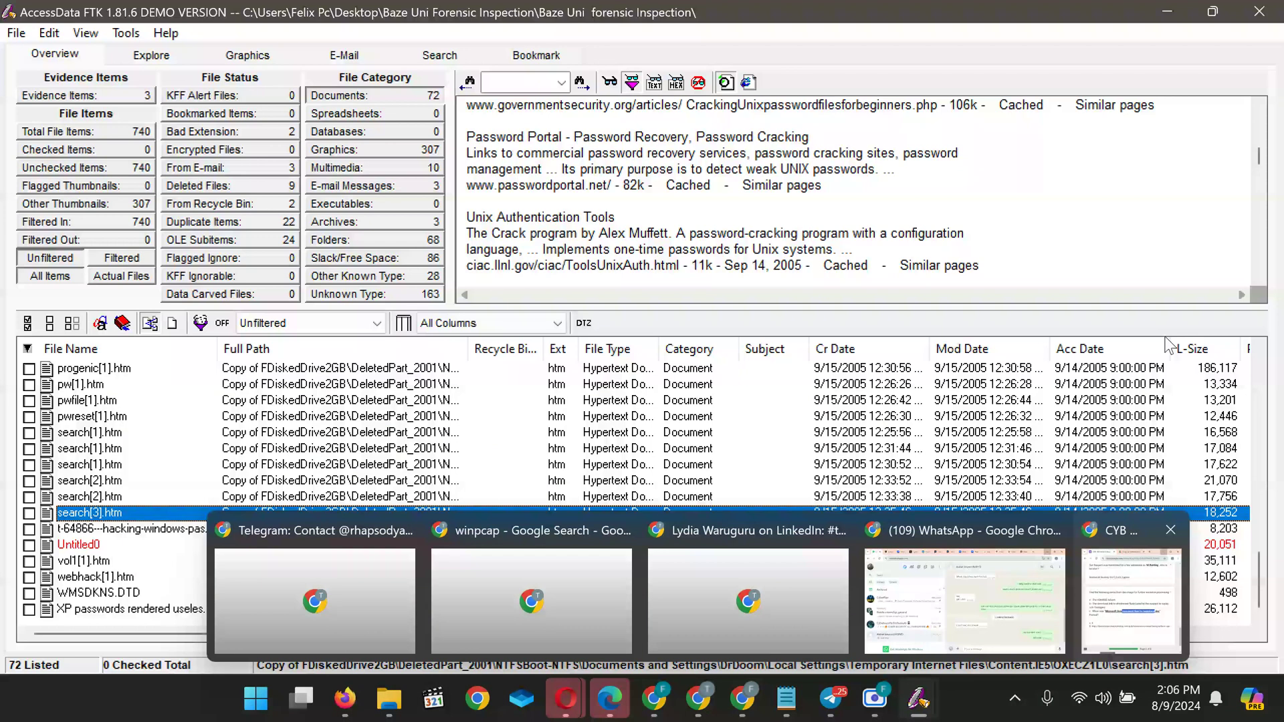
pyautogui.scroll(5, 671, 194)
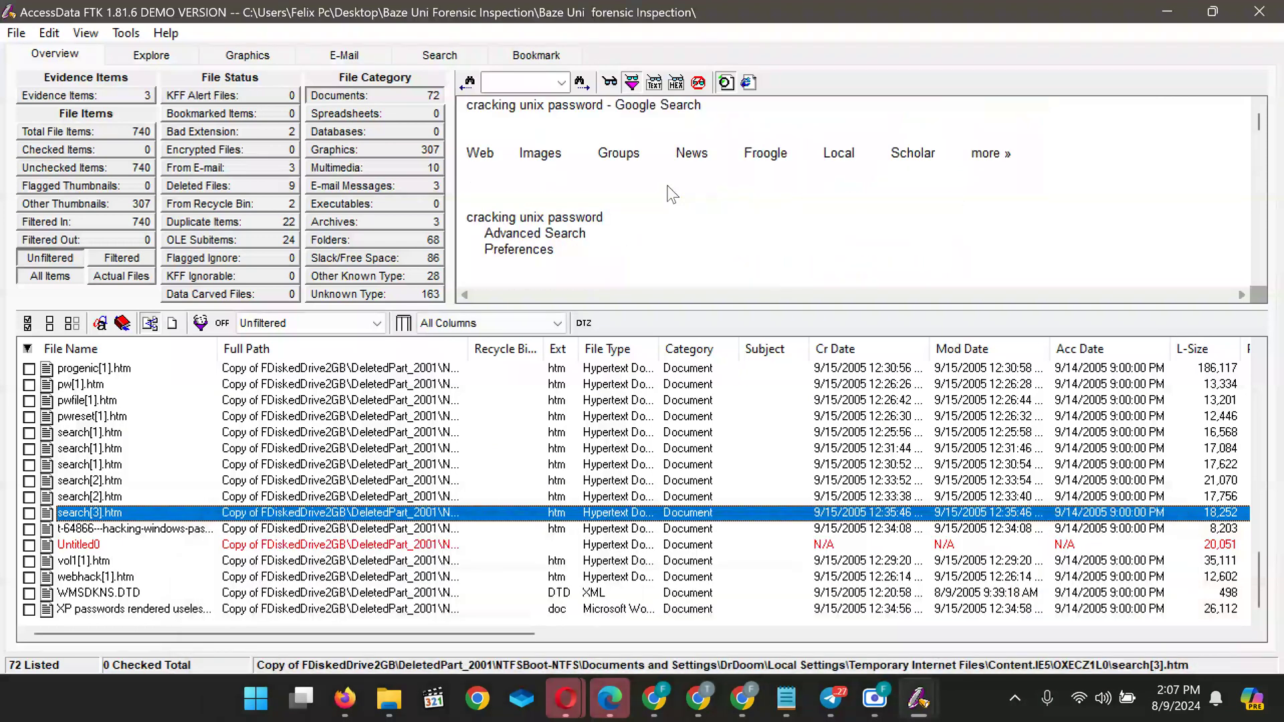
pyautogui.scroll(-5, 671, 194)
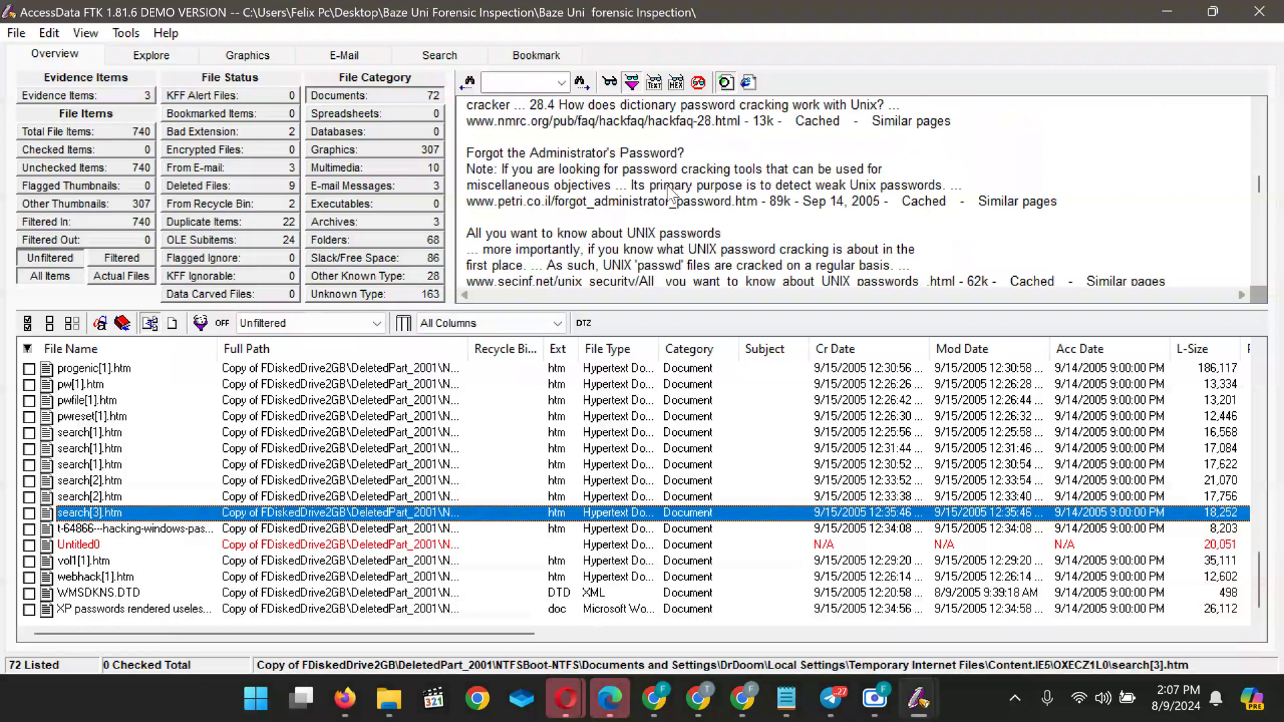
pyautogui.scroll(-3, 671, 194)
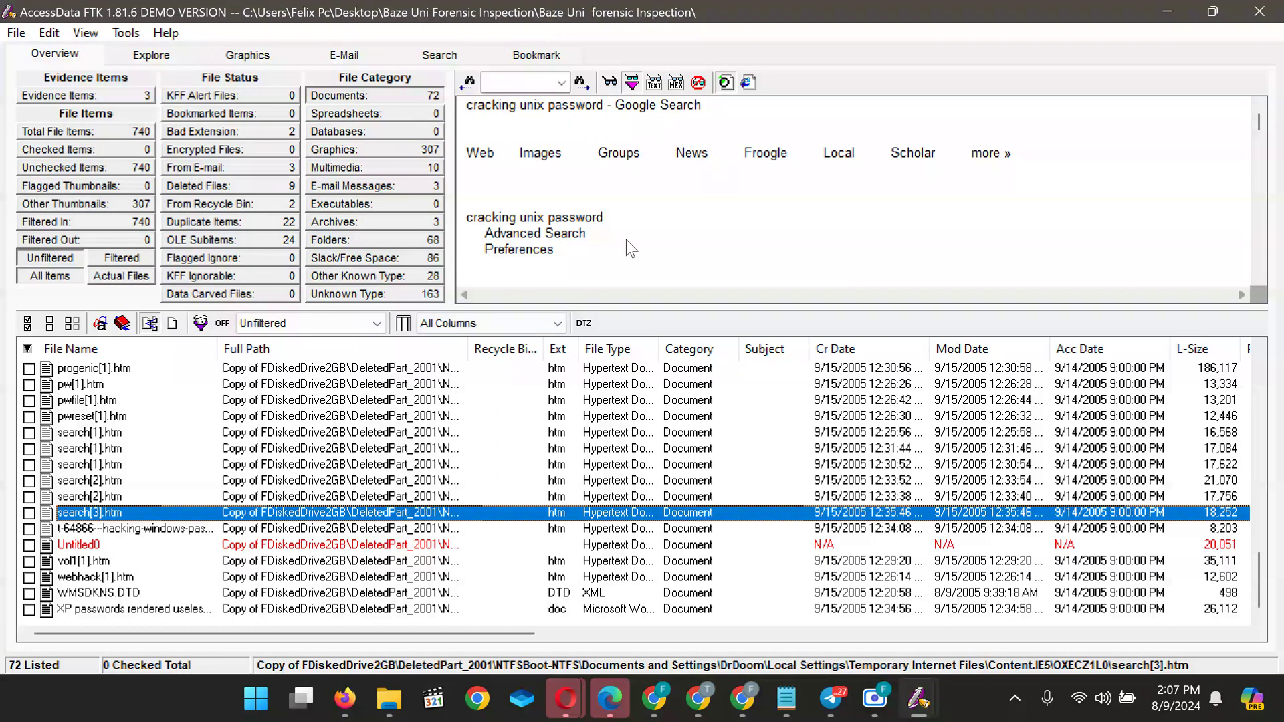
pyautogui.scroll(-4, 626, 239)
pyautogui.scroll(4, 615, 218)
pyautogui.scroll(-8, 615, 218)
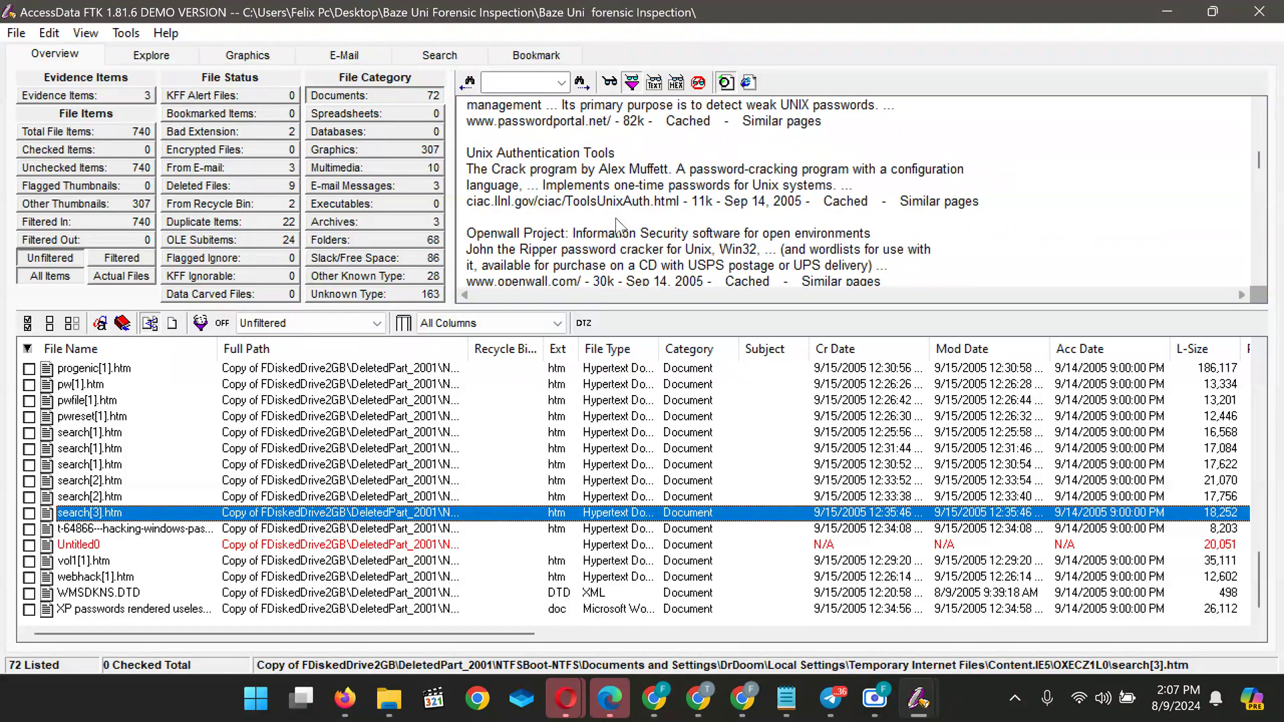
pyautogui.scroll(3, 615, 219)
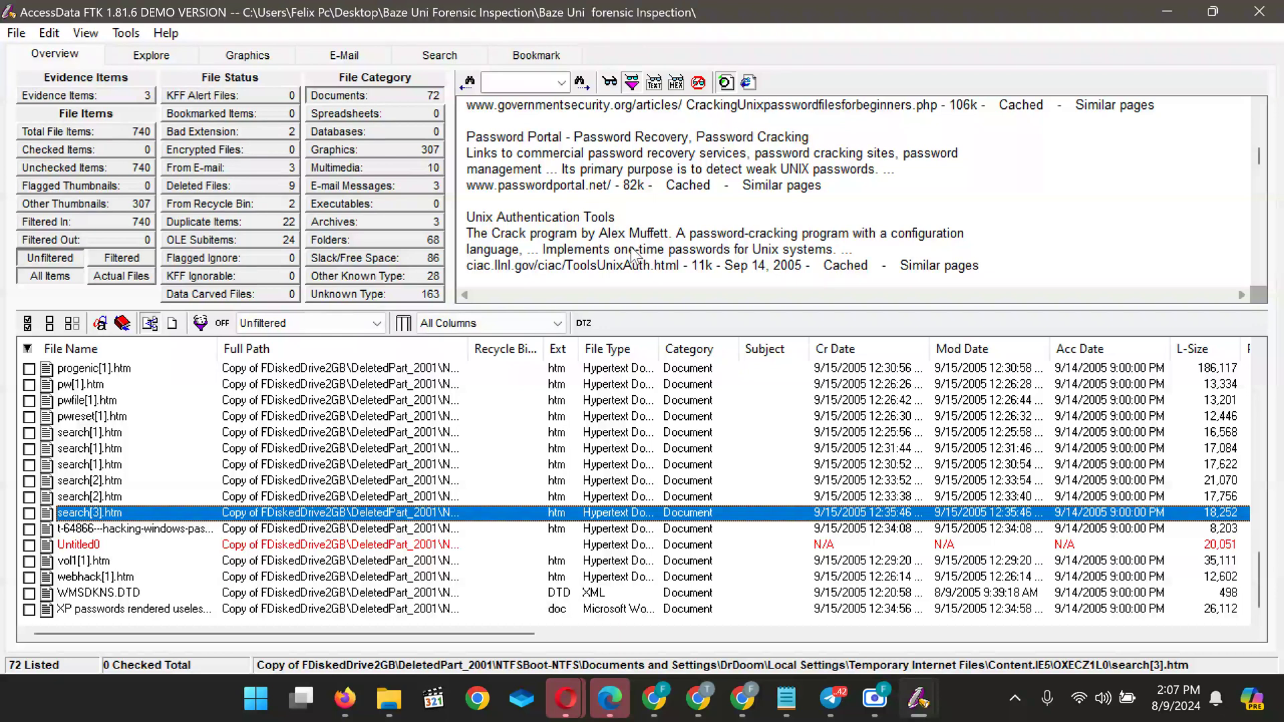
pyautogui.scroll(-5, 632, 254)
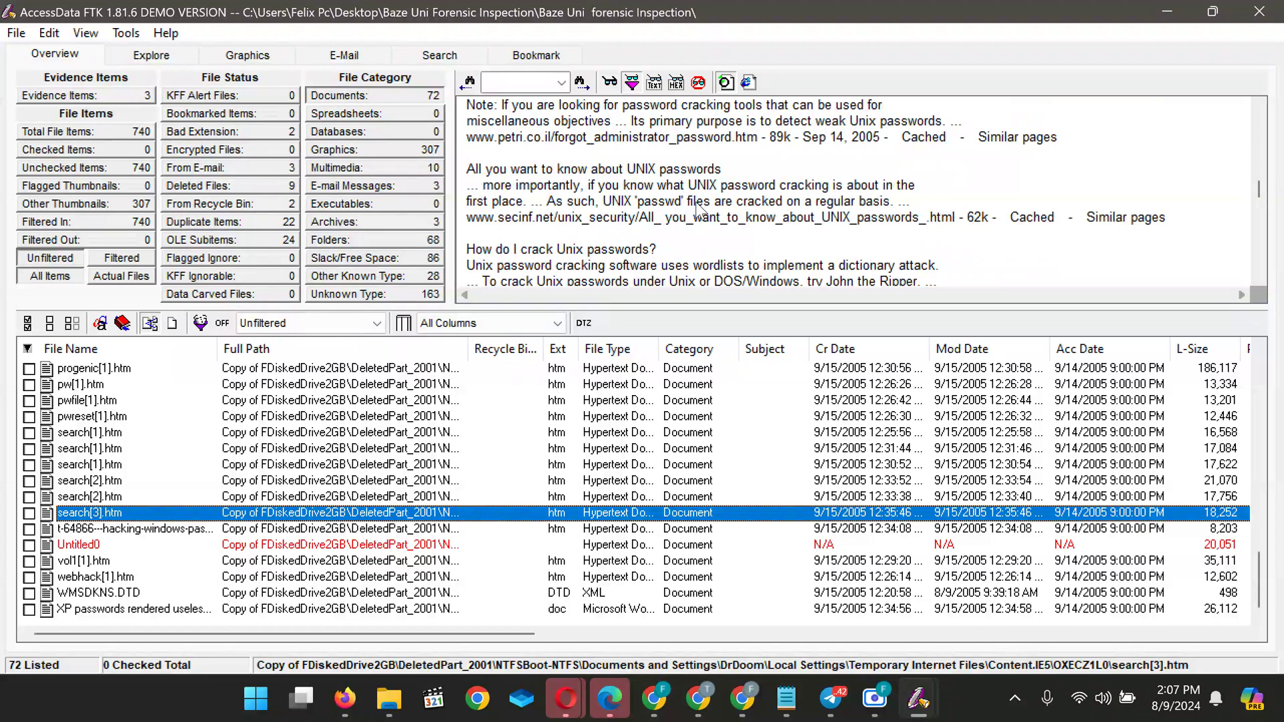
pyautogui.scroll(-2, 698, 208)
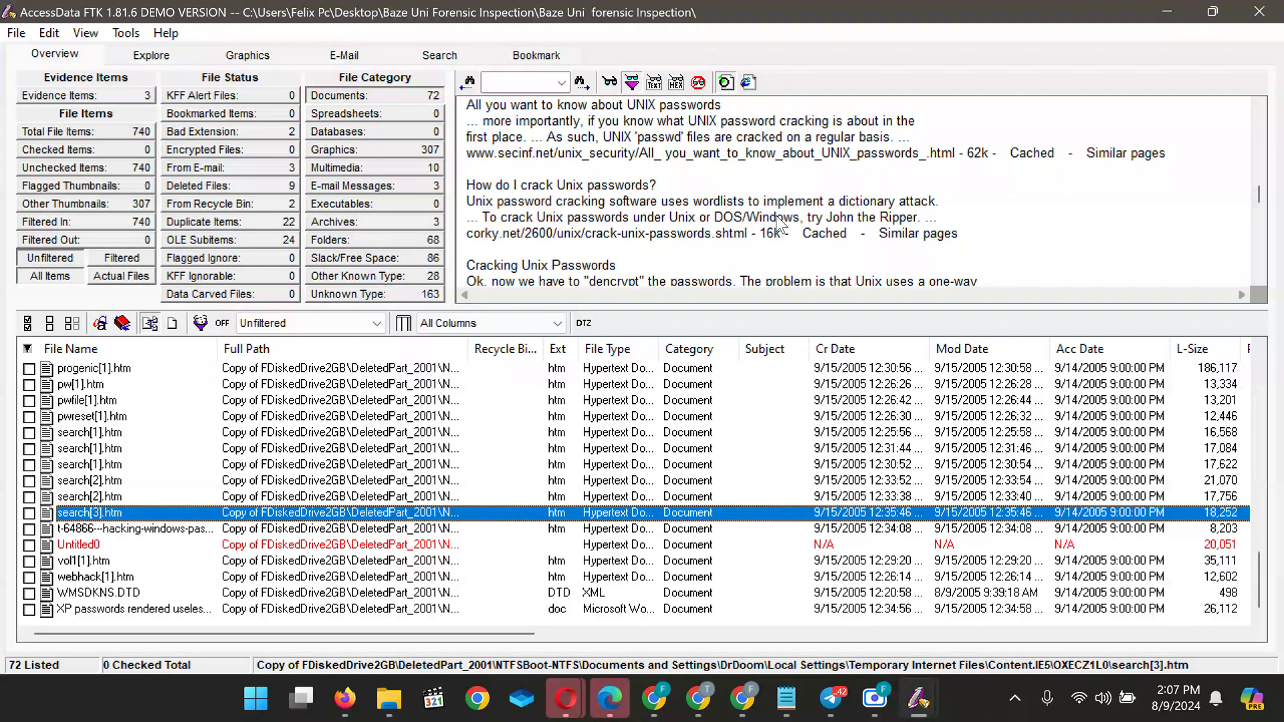
pyautogui.scroll(-10, 796, 221)
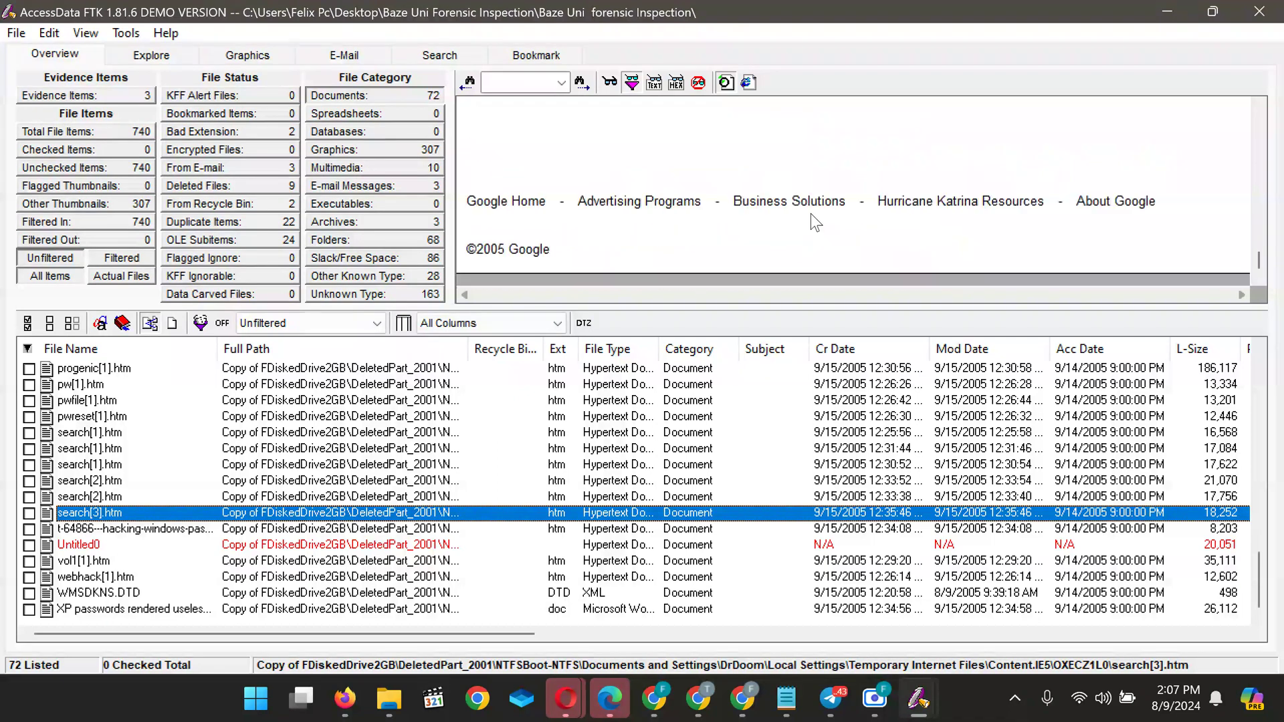
pyautogui.scroll(8, 810, 214)
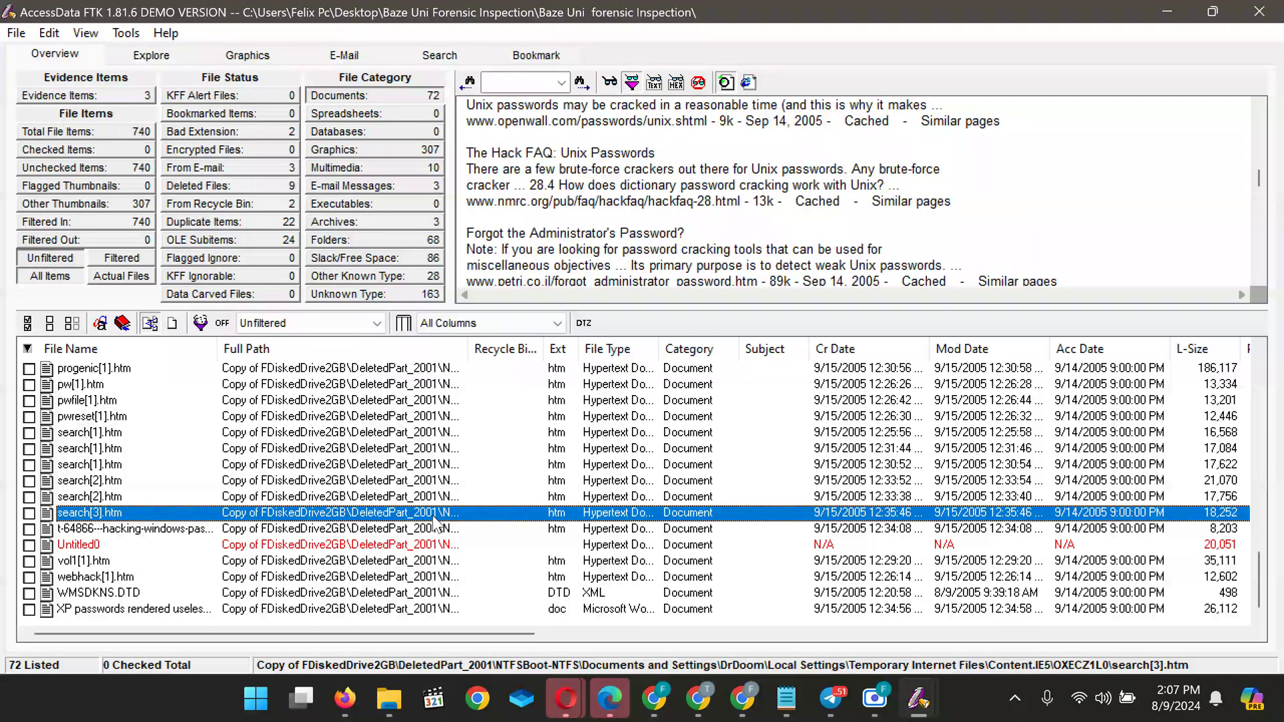
# Preview the cached Google search pages for hacking windows, windows passwords and hacking web sites
pyautogui.click(111, 496)
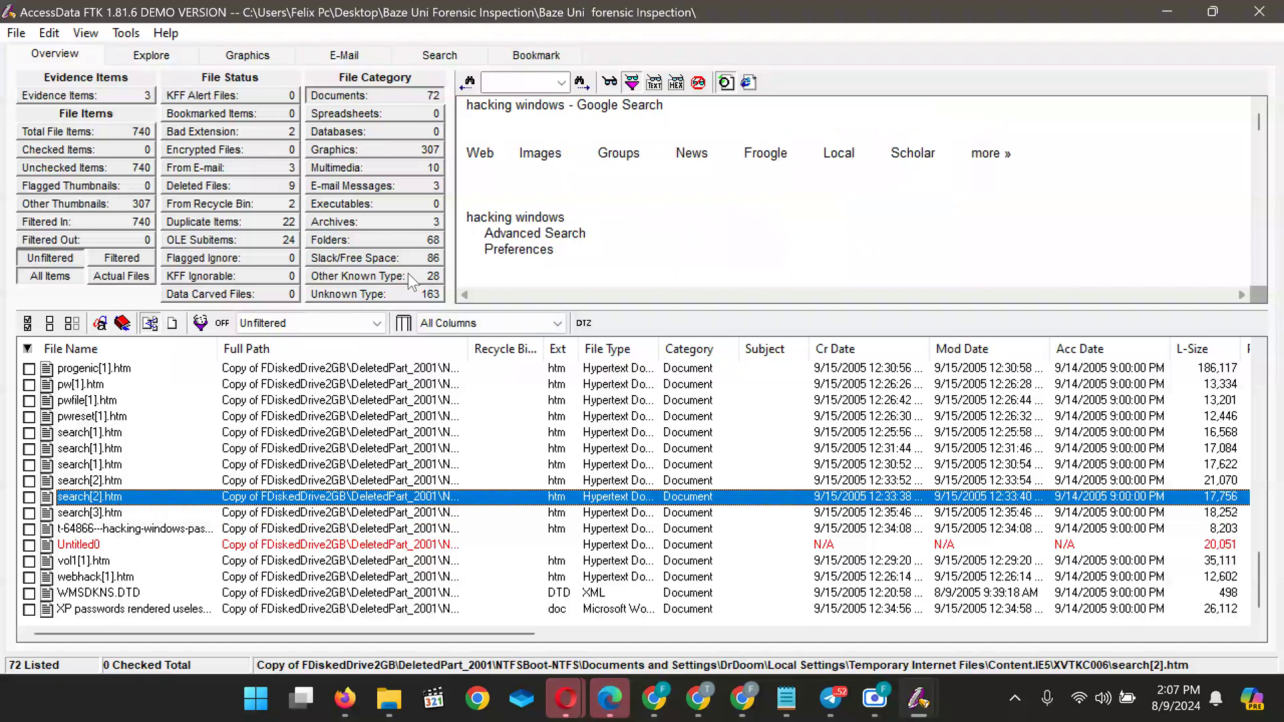
pyautogui.scroll(-5, 533, 244)
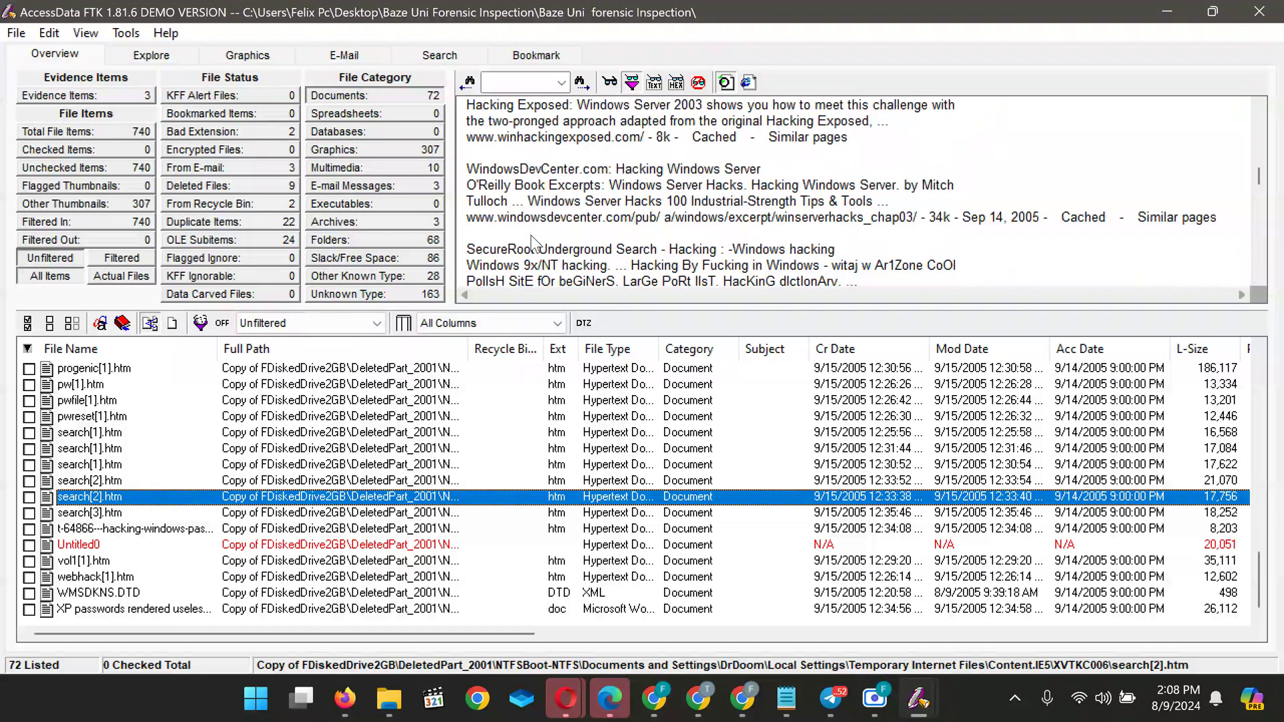
pyautogui.scroll(-10, 533, 243)
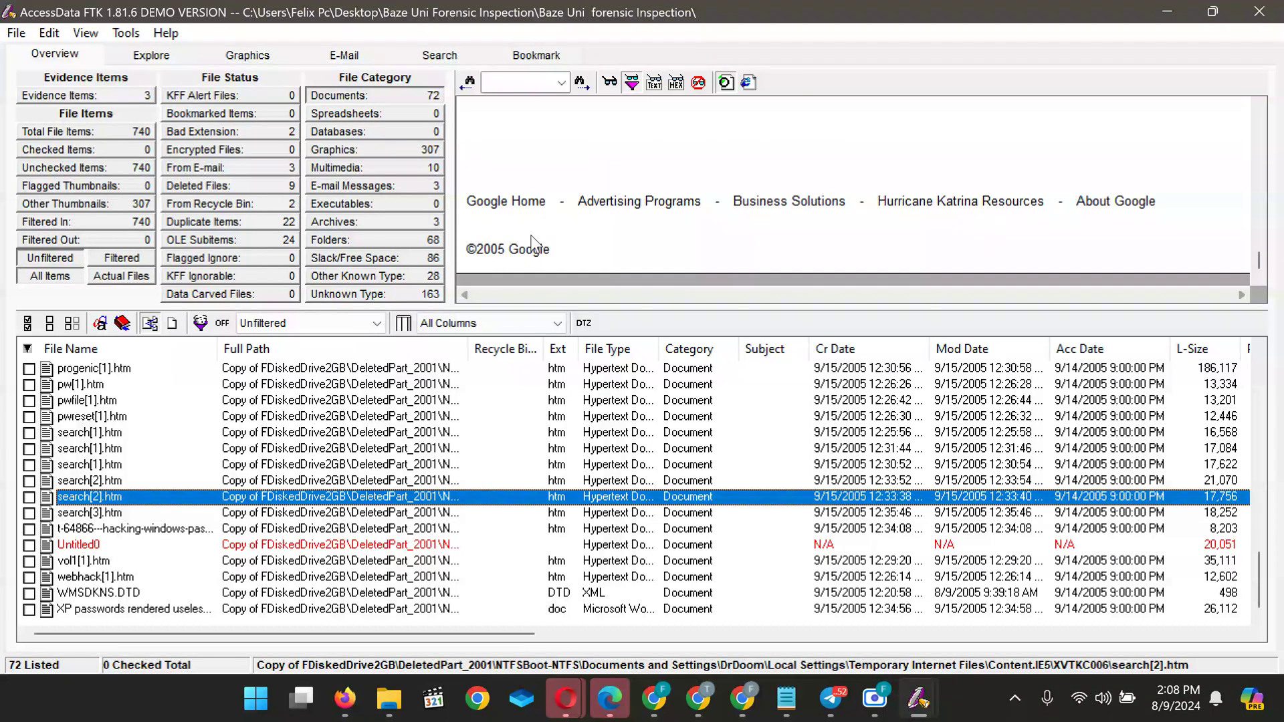
pyautogui.scroll(5, 533, 243)
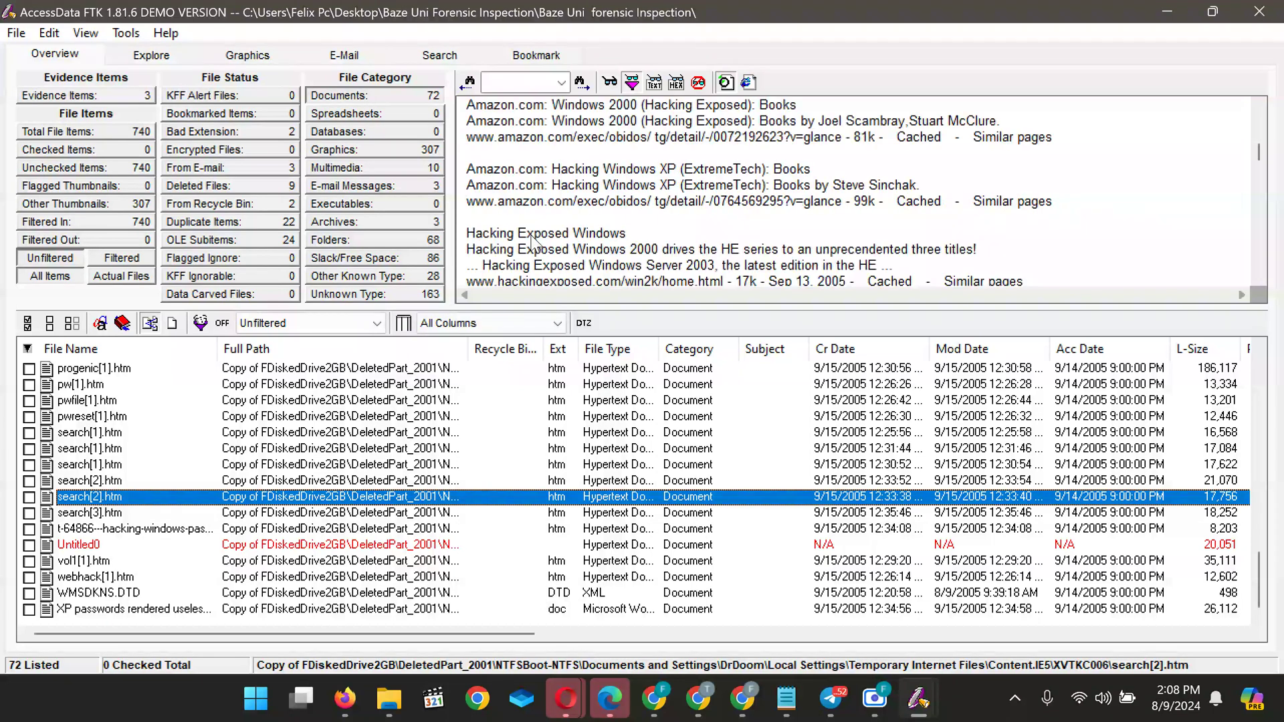
pyautogui.scroll(3, 533, 242)
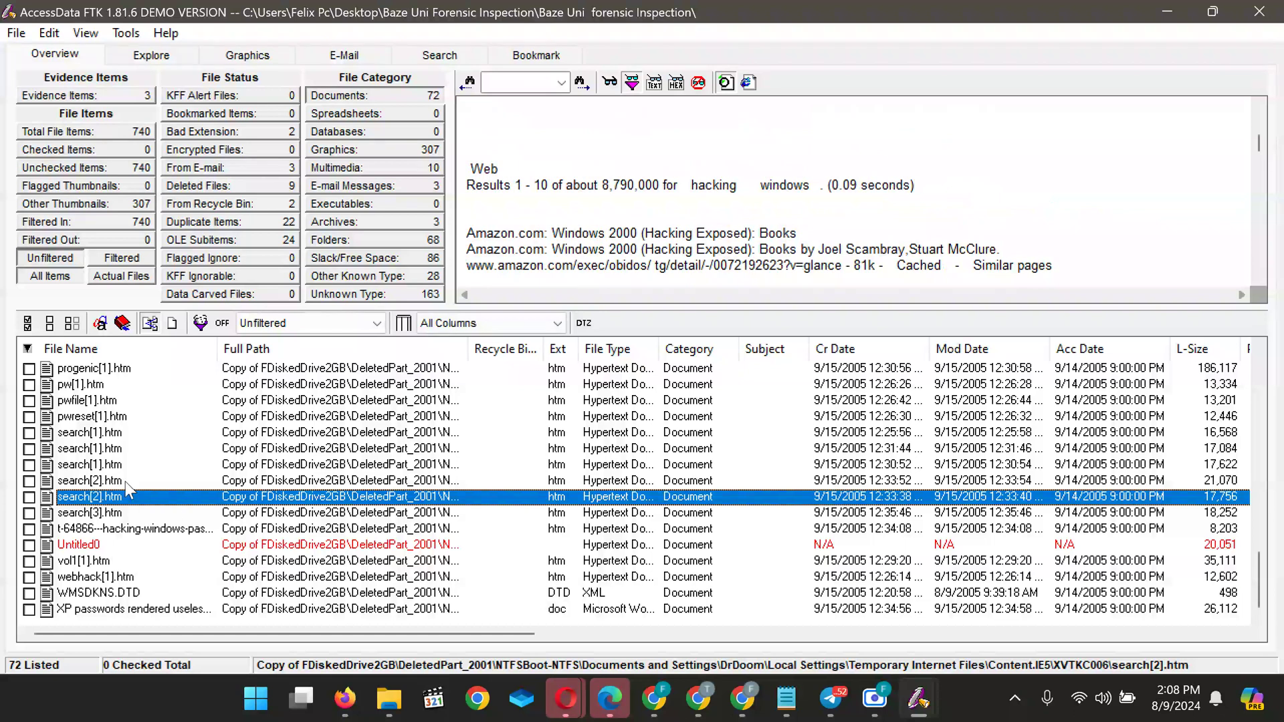
pyautogui.click(128, 481)
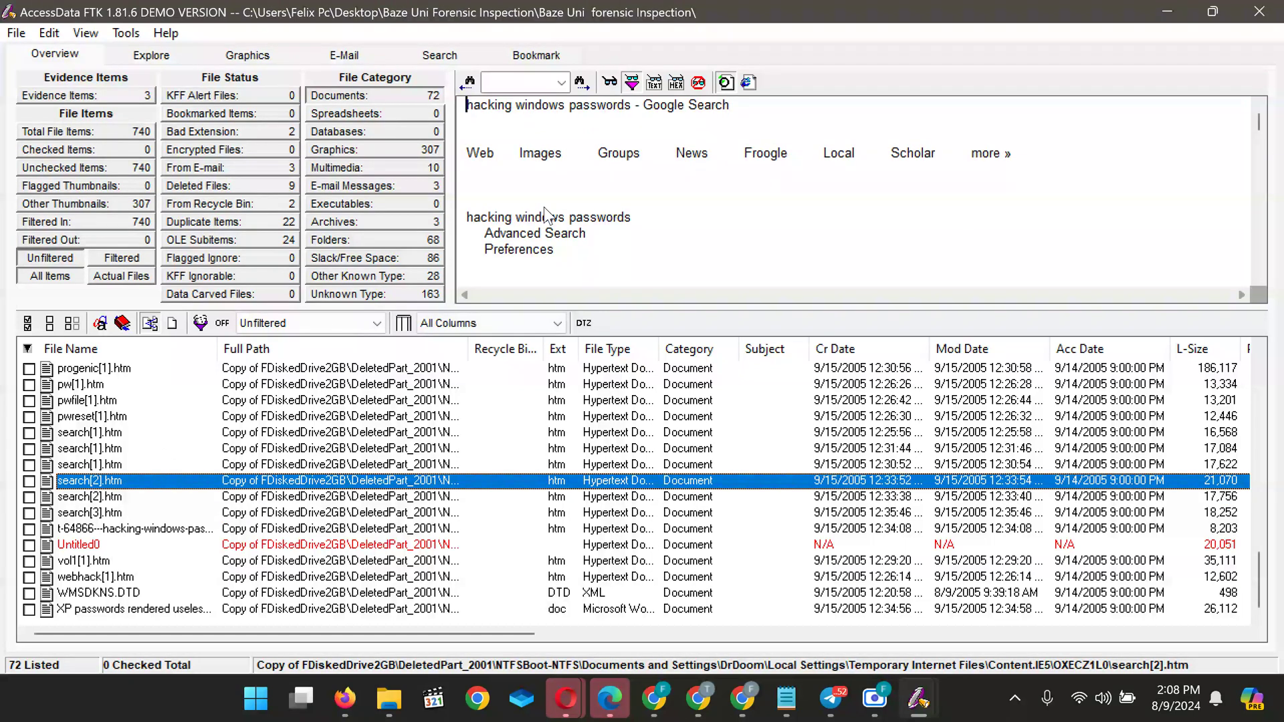
pyautogui.click(108, 467)
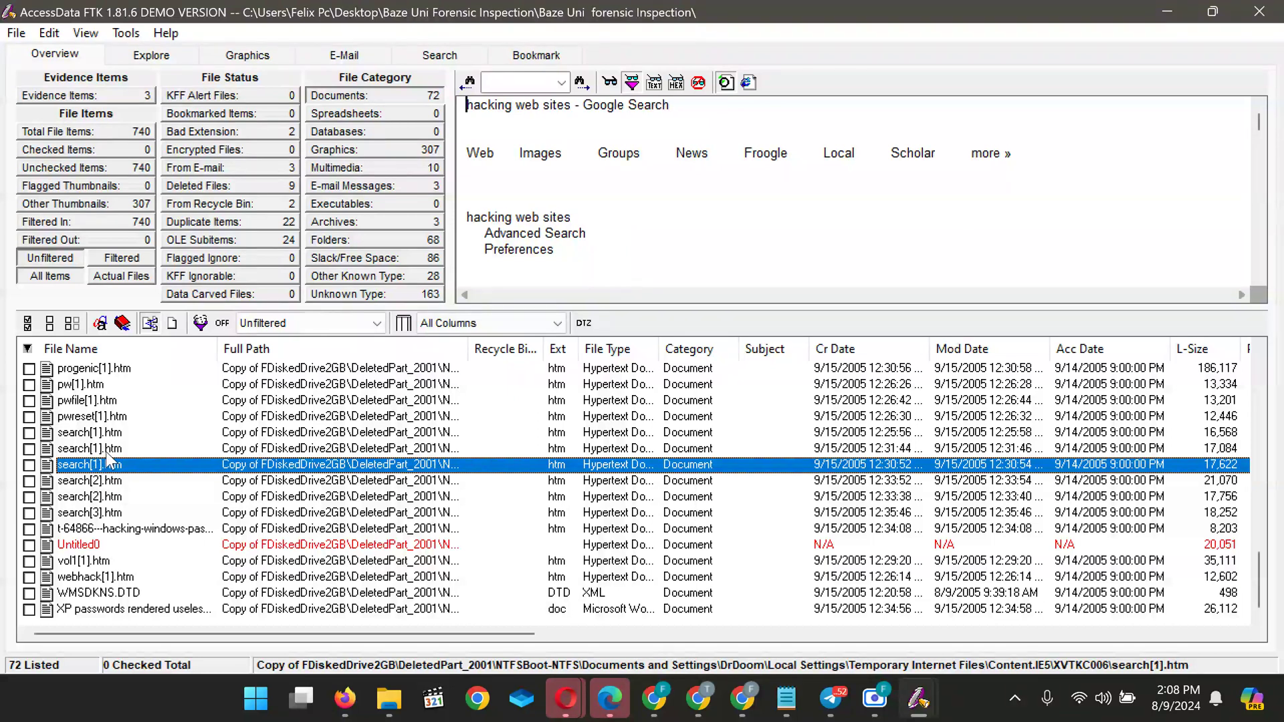
pyautogui.click(108, 452)
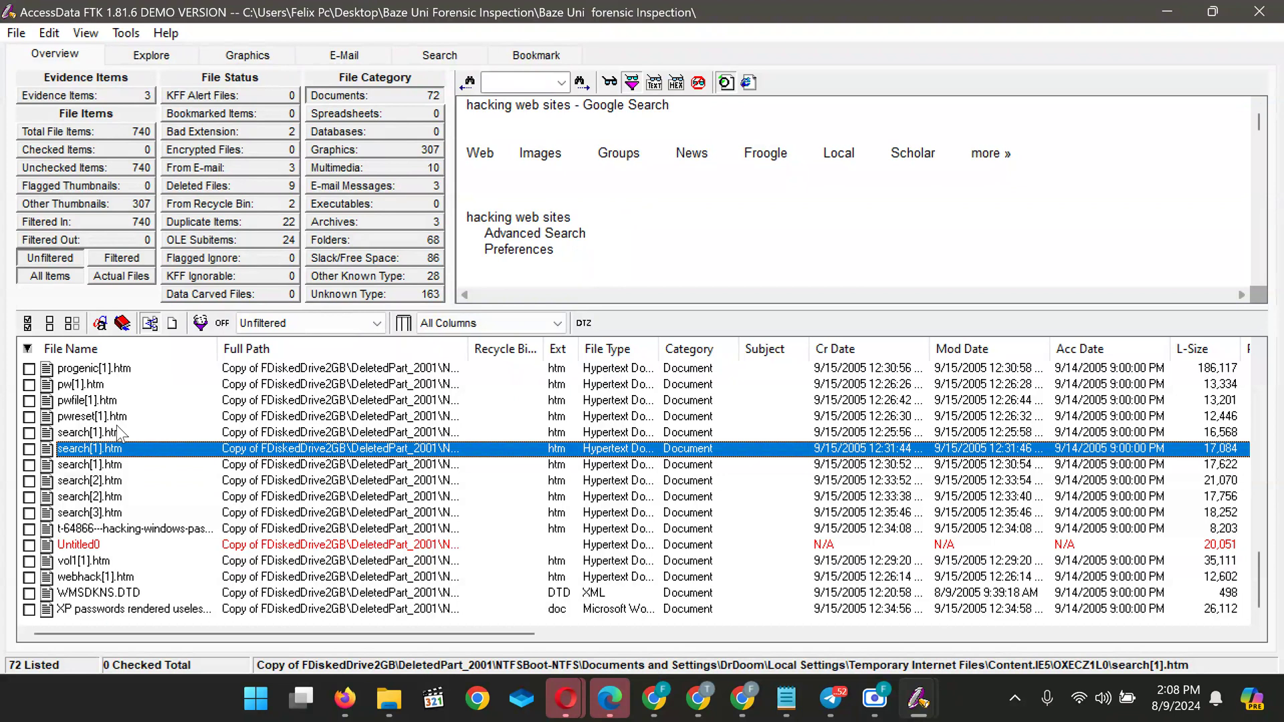
pyautogui.click(119, 433)
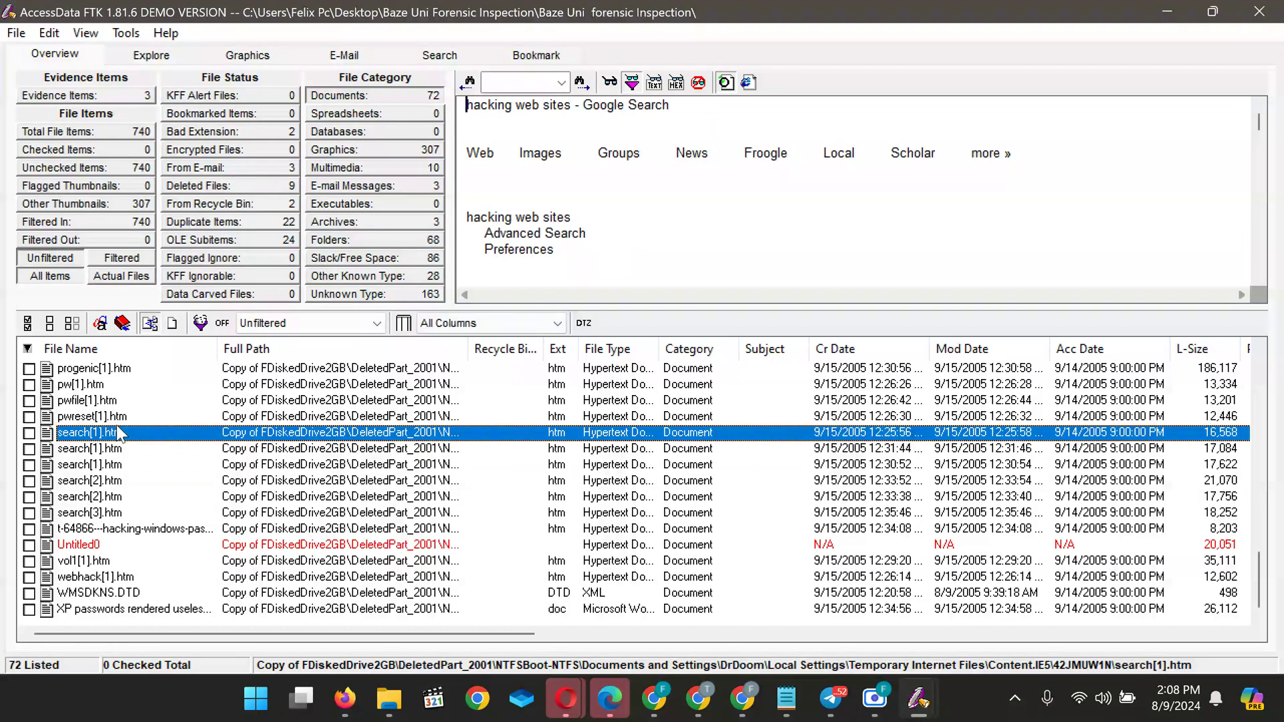
# Preview the pwreset[1].htm, pwfile[1].htm, progenic[1].htm and pw[1].htm pages
pyautogui.click(115, 420)
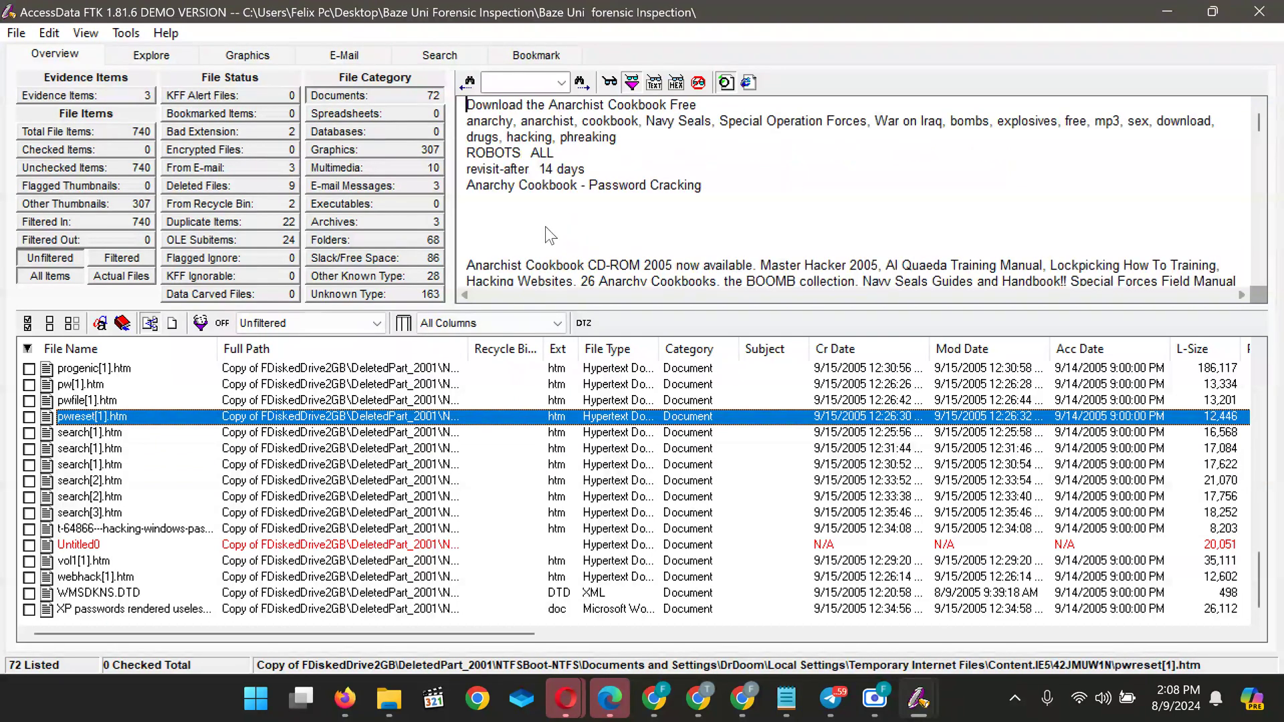
pyautogui.scroll(-10, 546, 235)
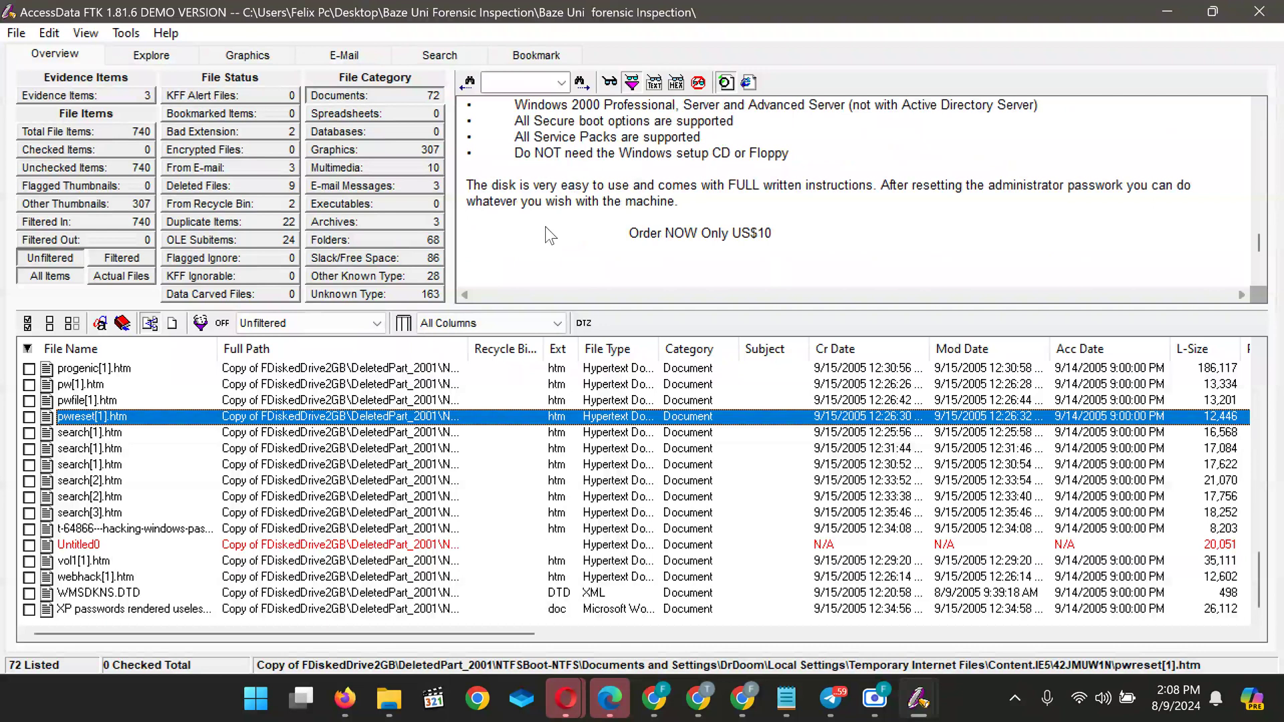
pyautogui.scroll(10, 545, 235)
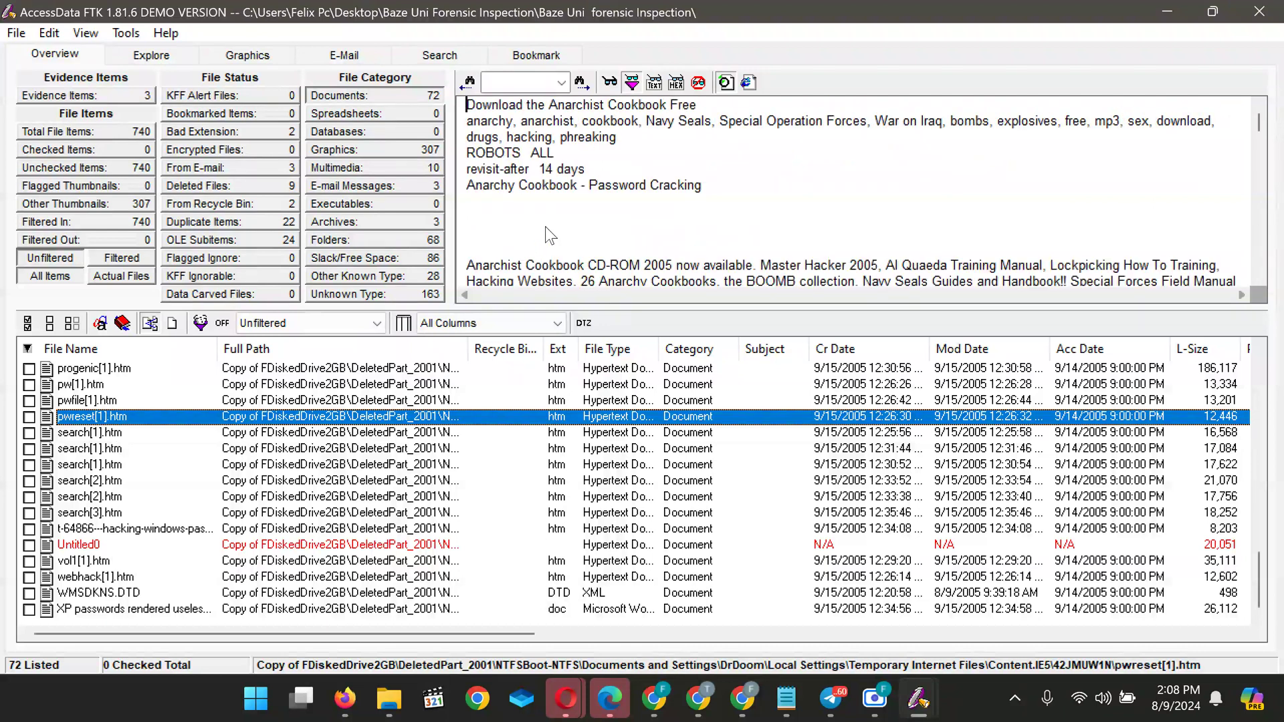
pyautogui.click(234, 401)
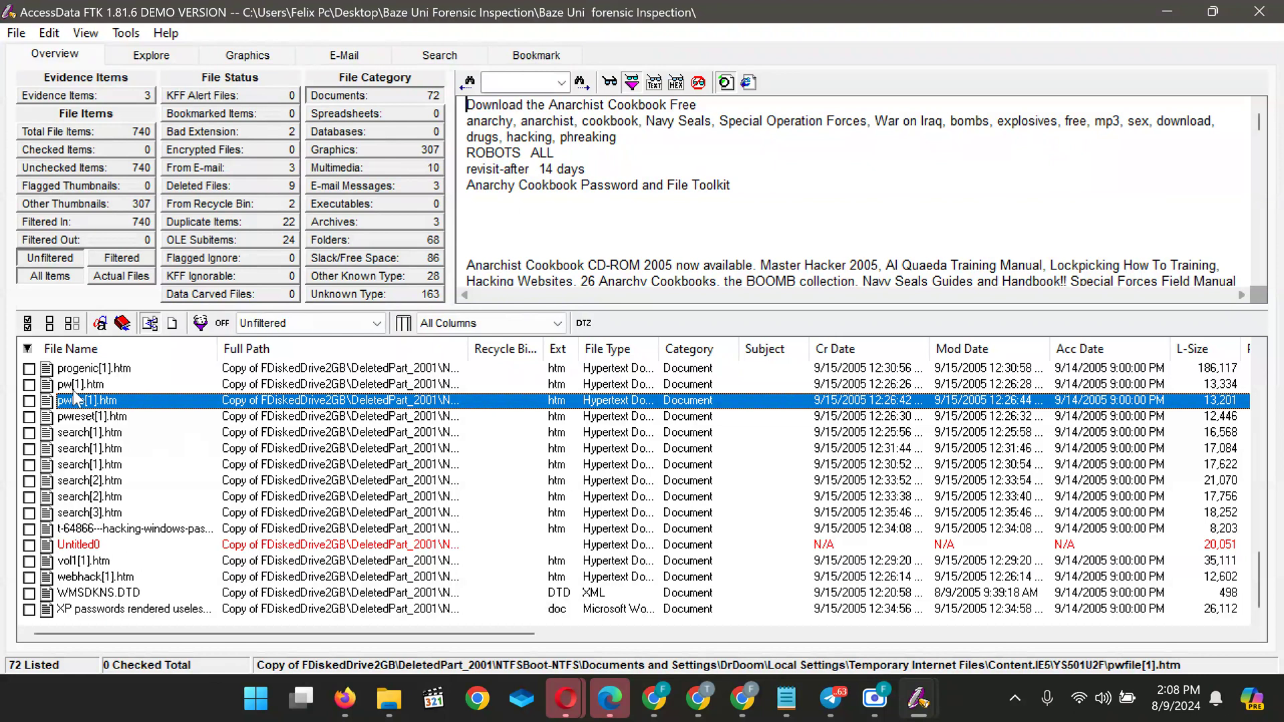
pyautogui.click(62, 370)
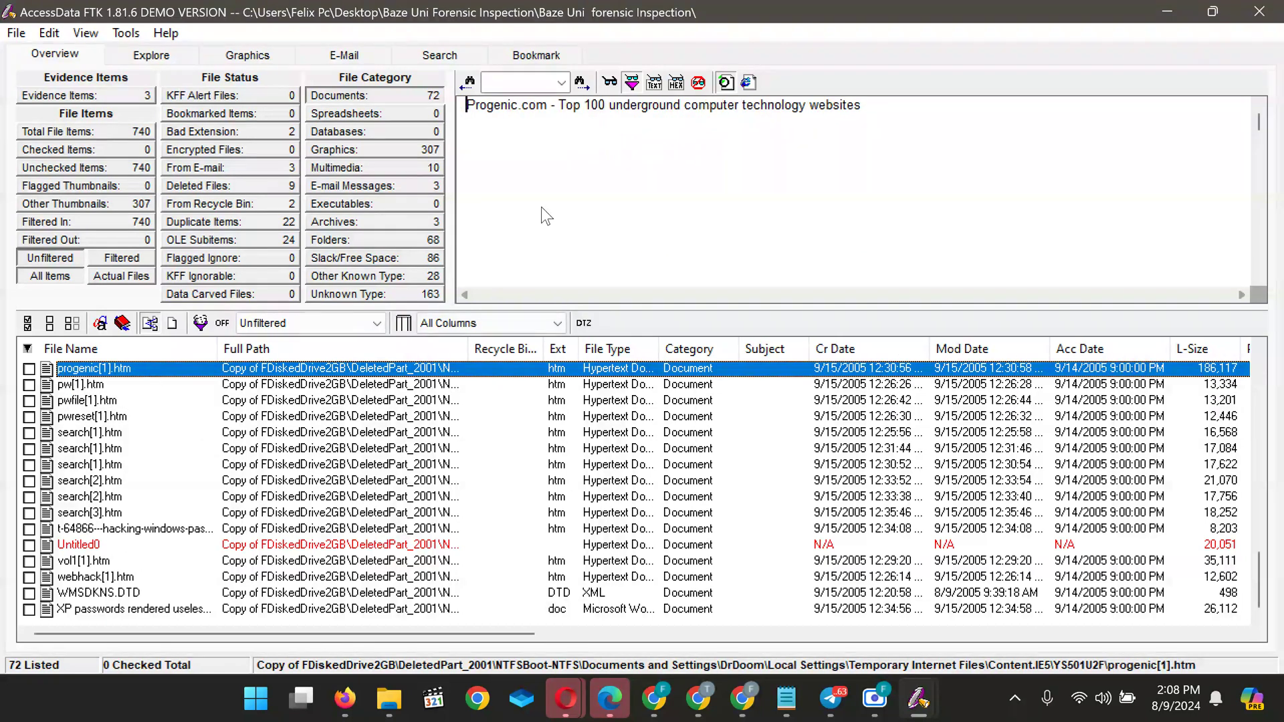
pyautogui.click(70, 385)
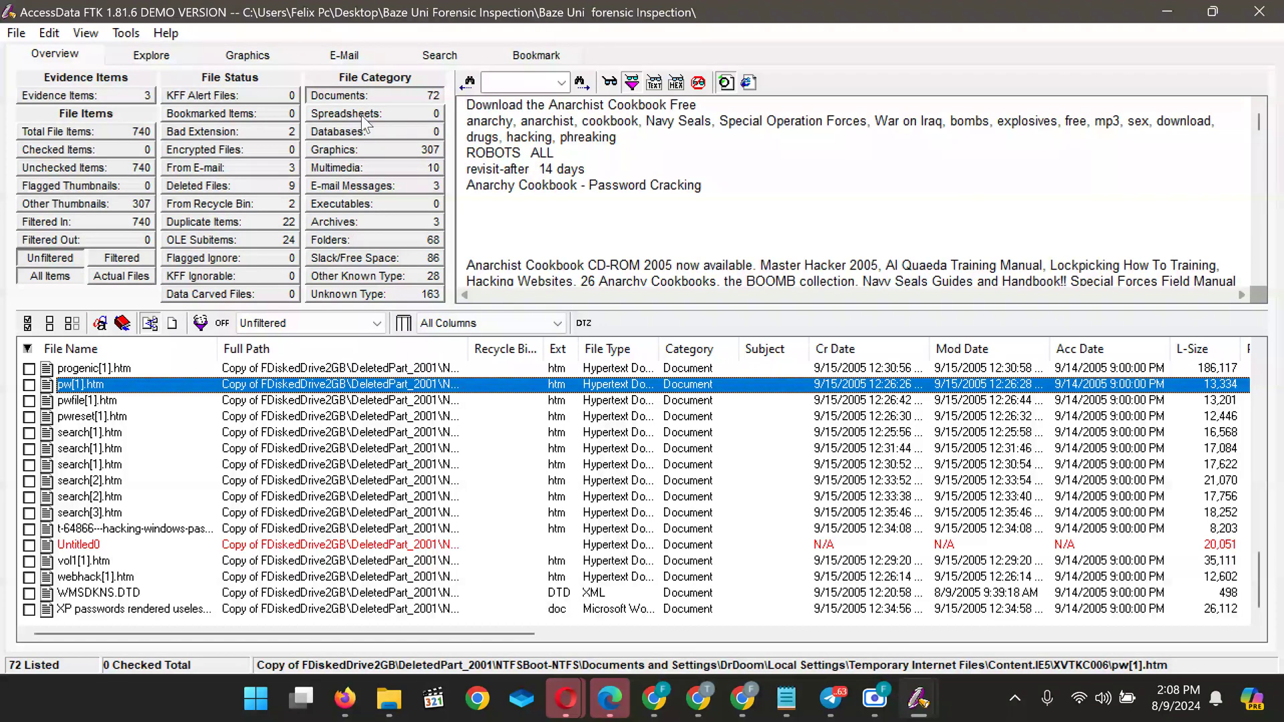
# List the 307 graphics, 10 multimedia, 3 e-mail and 3 archive files by category
pyautogui.click(364, 146)
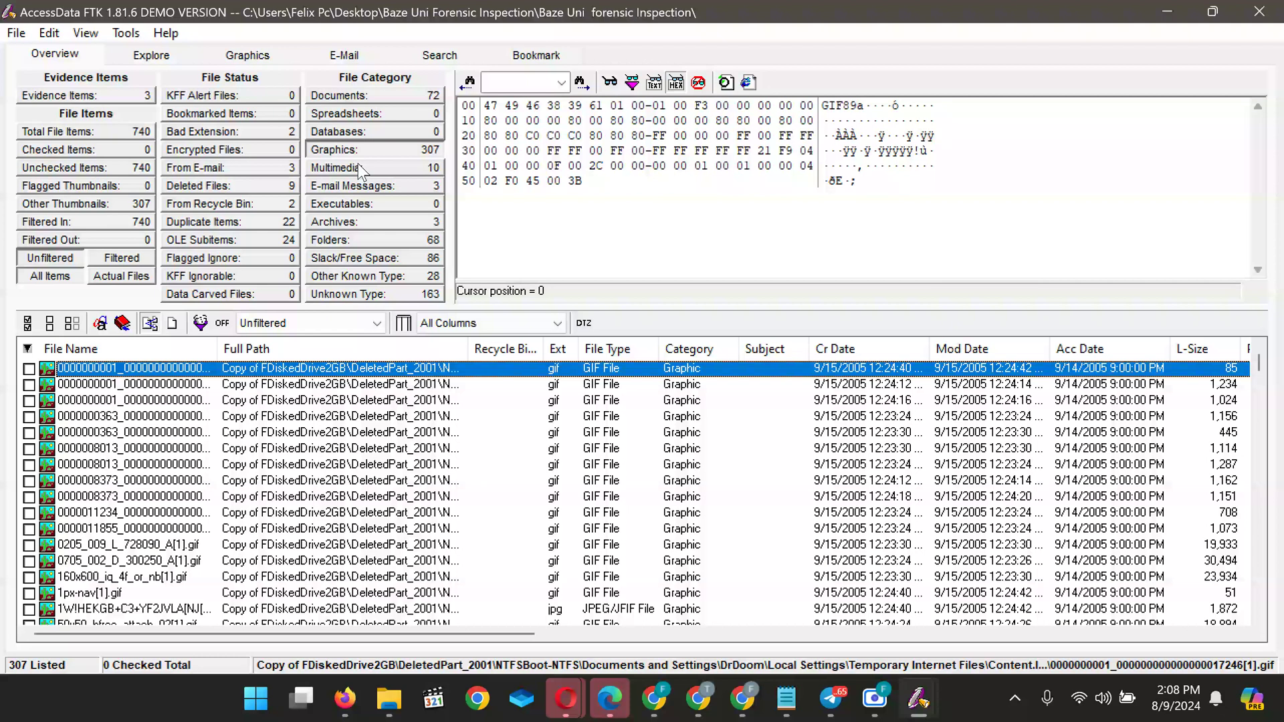
pyautogui.click(361, 169)
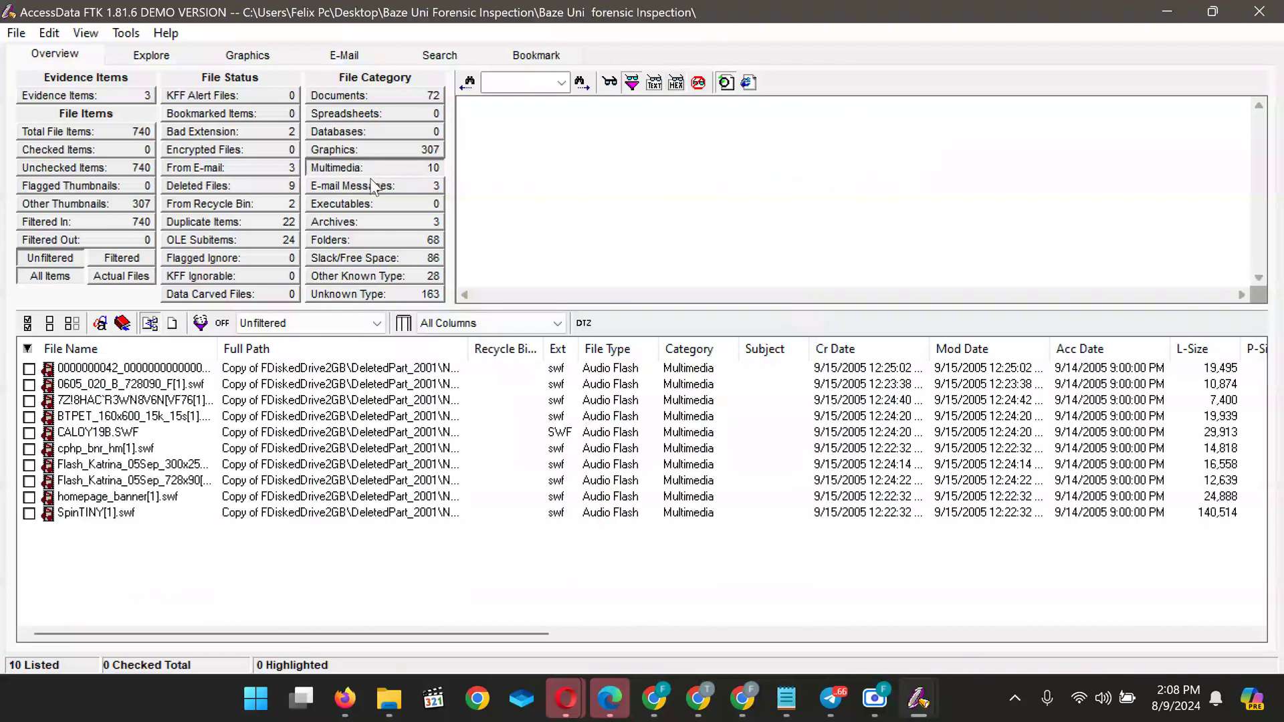
pyautogui.click(369, 187)
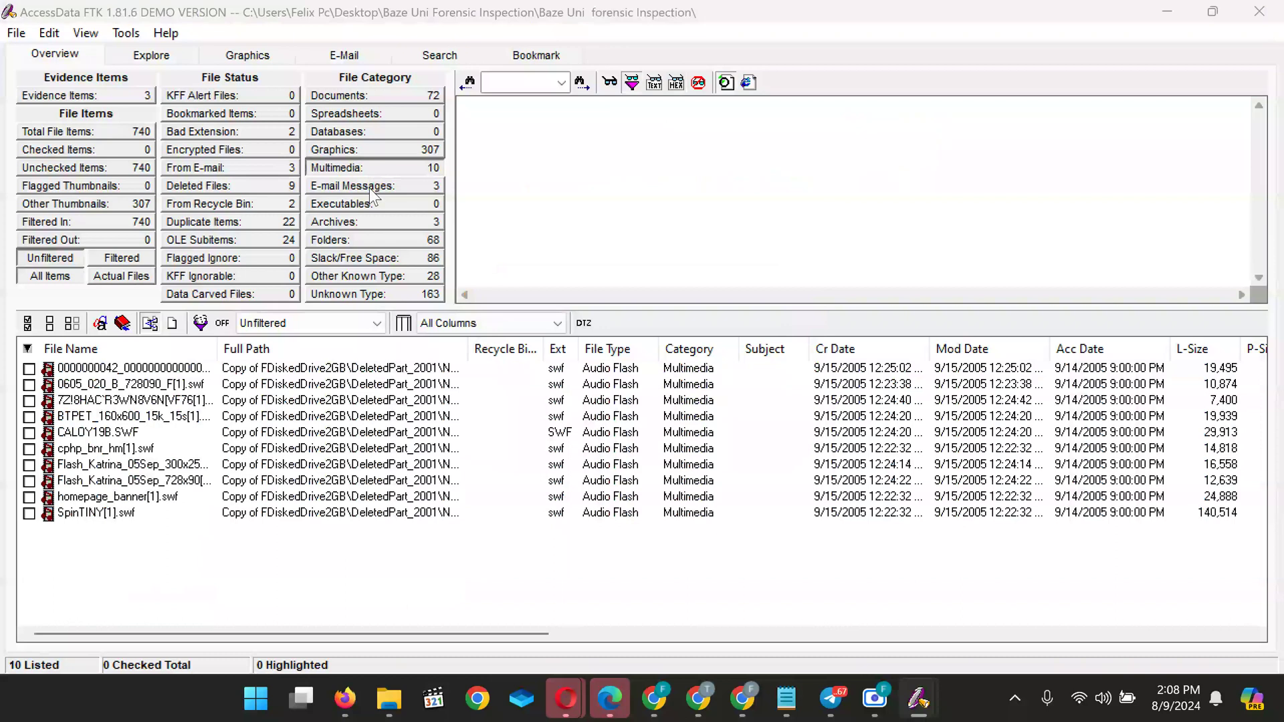
pyautogui.click(367, 222)
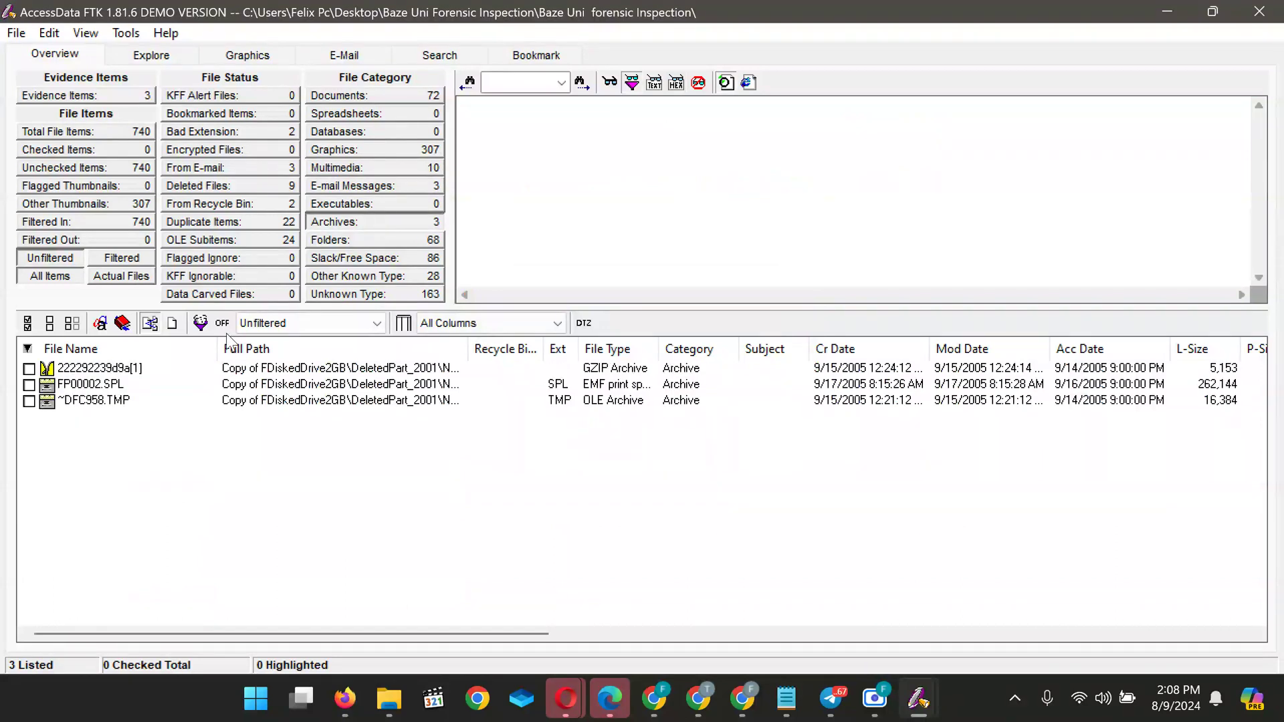
# Select archive 222292239d9a[1] and compare its native and filtered text views
pyautogui.click(92, 369)
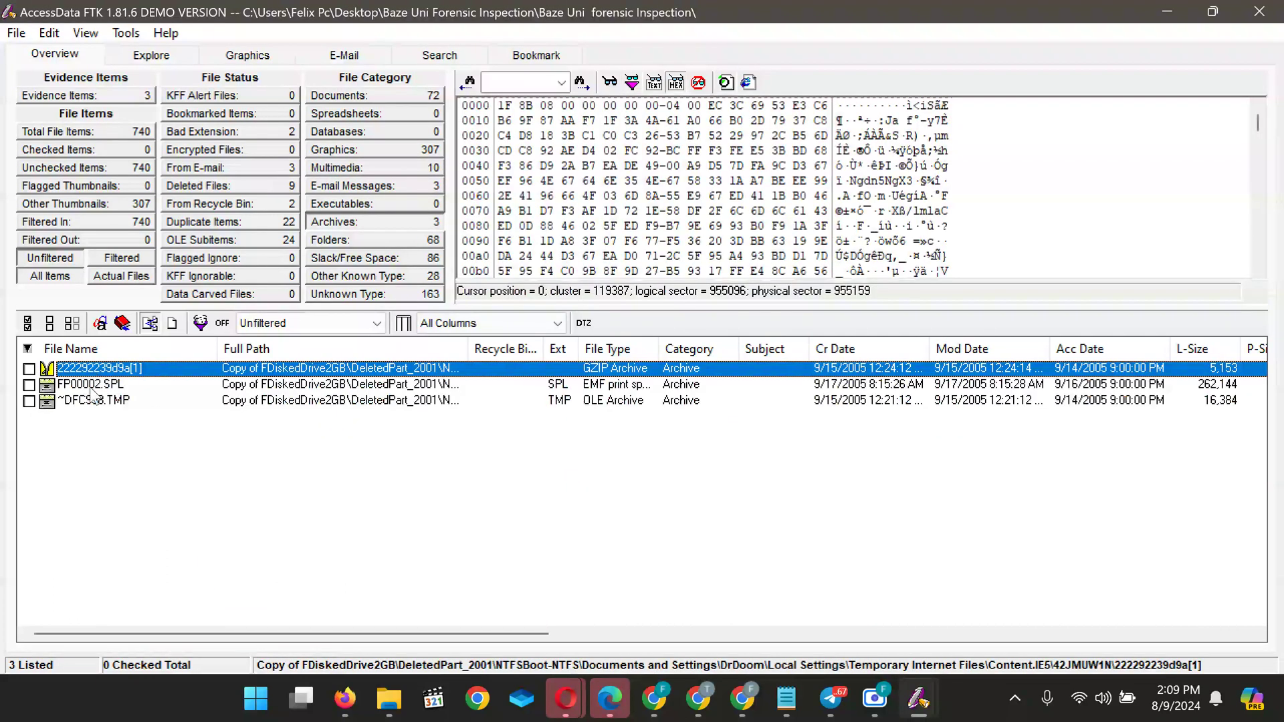
pyautogui.click(610, 83)
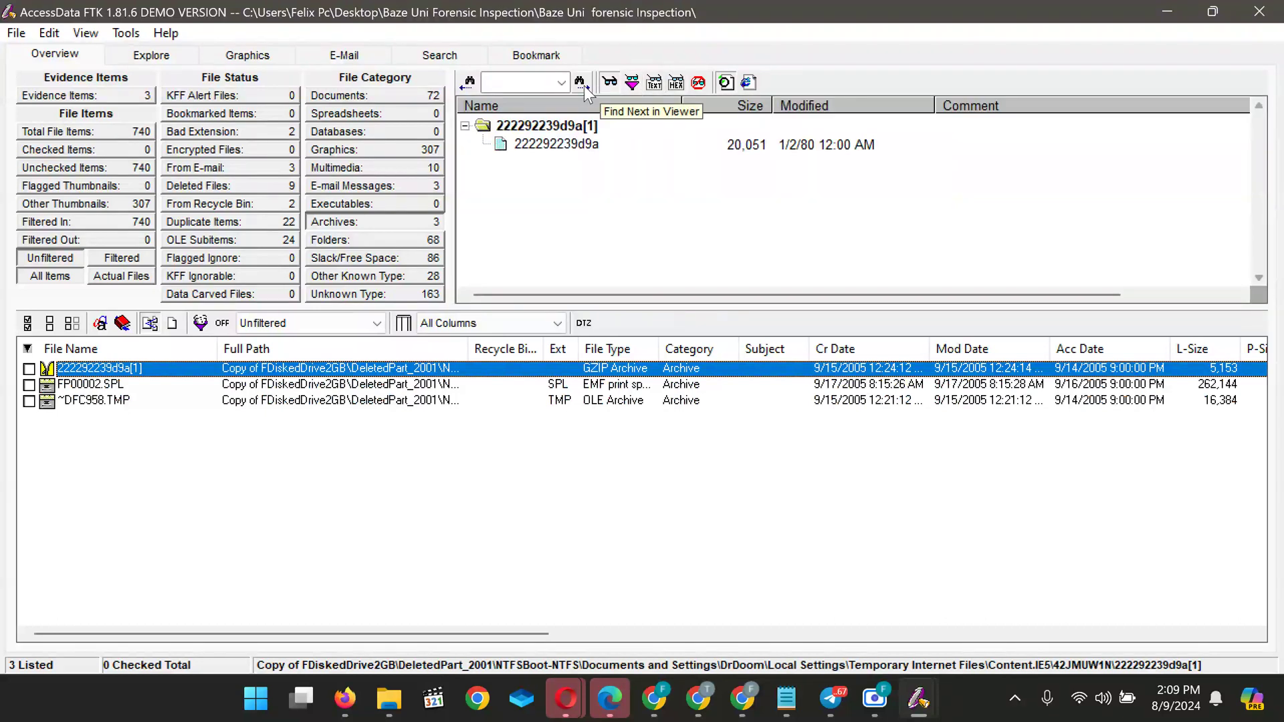
pyautogui.click(632, 83)
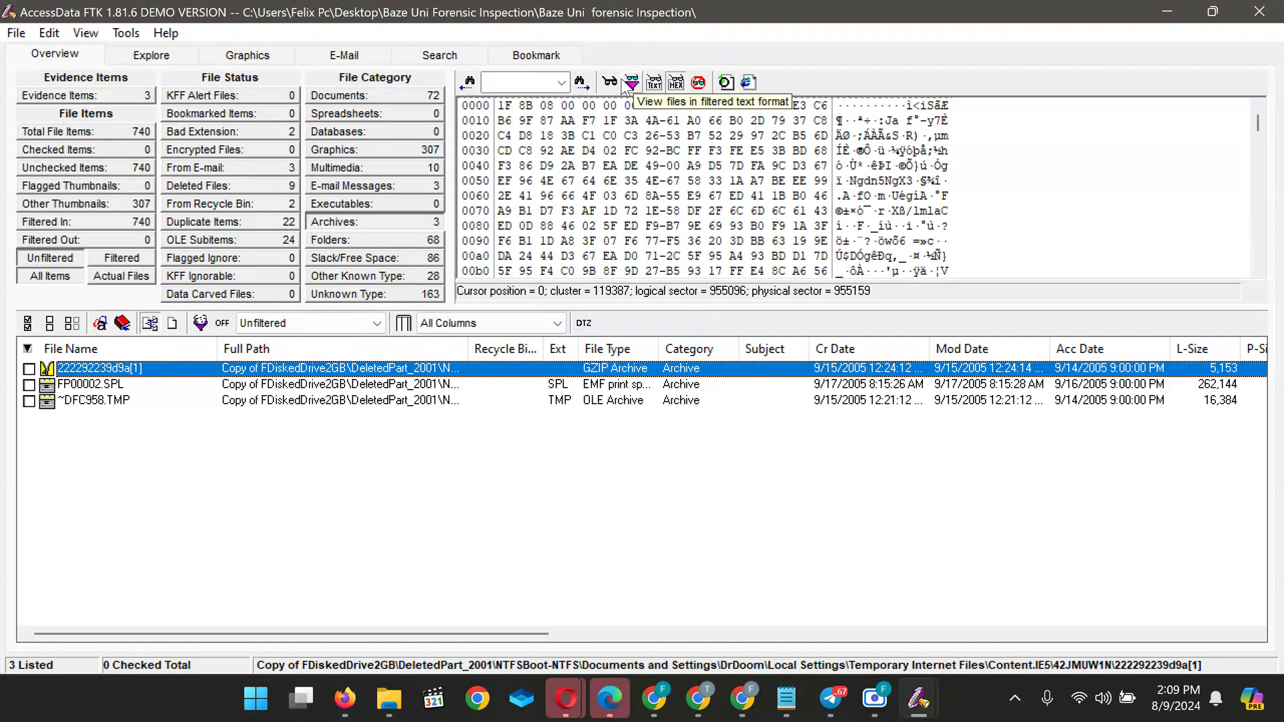
pyautogui.click(610, 83)
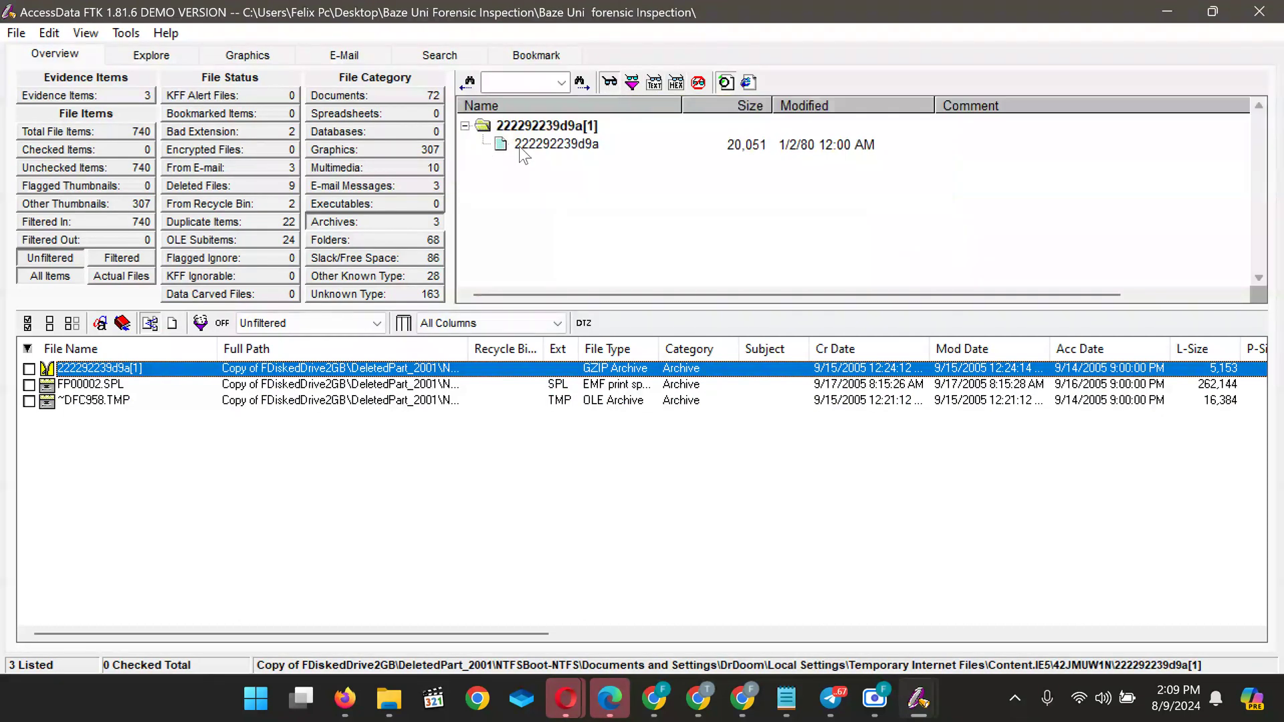
# Open and read the Hotmail page packed in the archive, then list the case's 68 folders
pyautogui.doubleClick(551, 142)
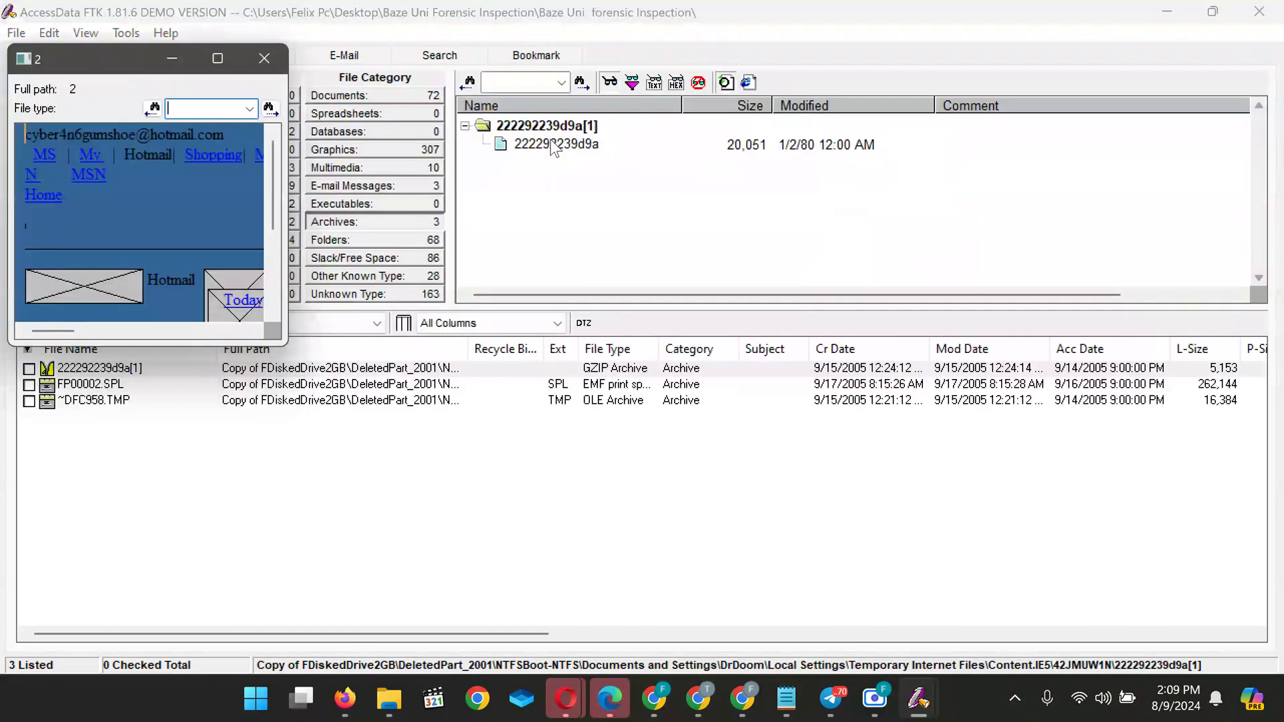
pyautogui.scroll(-10, 133, 209)
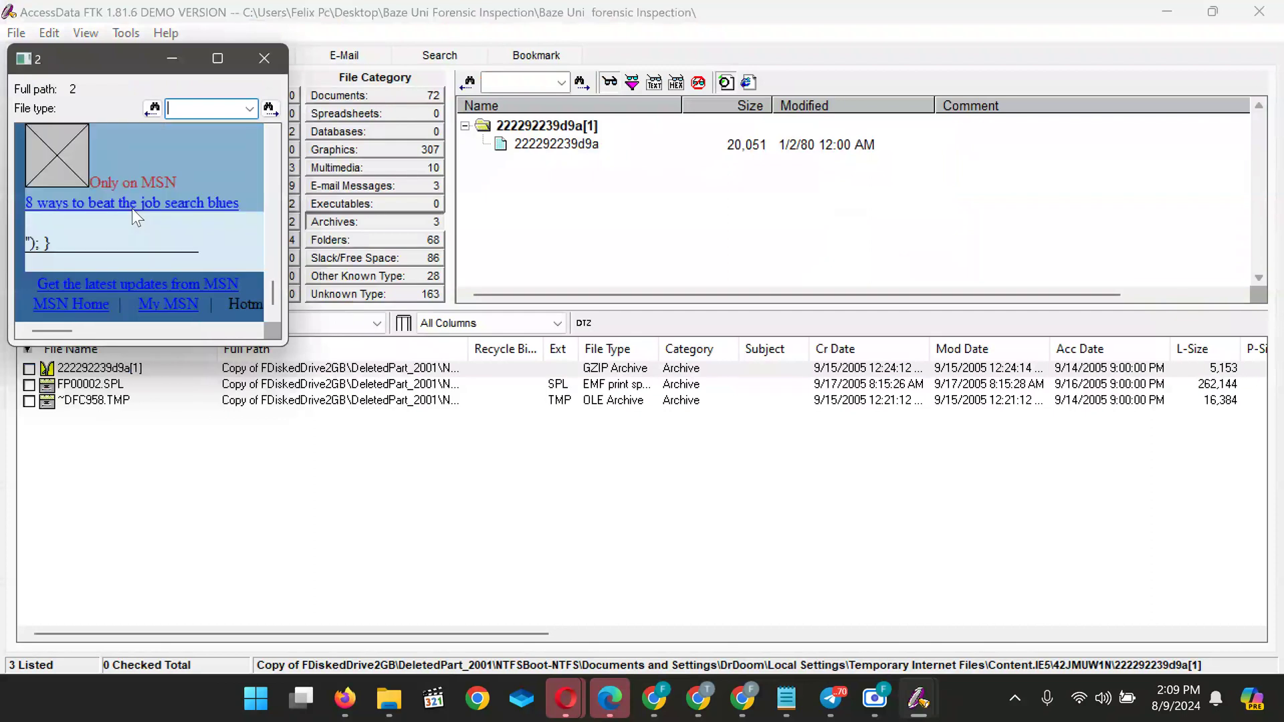
pyautogui.click(268, 59)
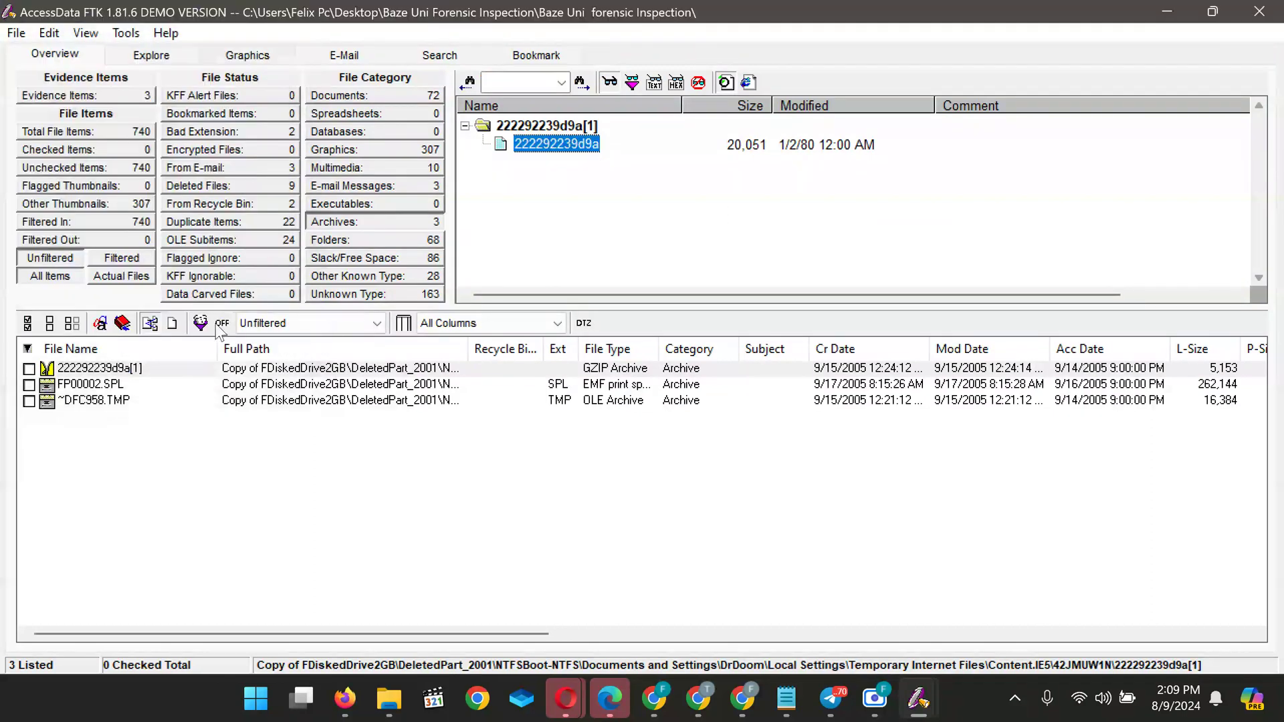
pyautogui.click(362, 242)
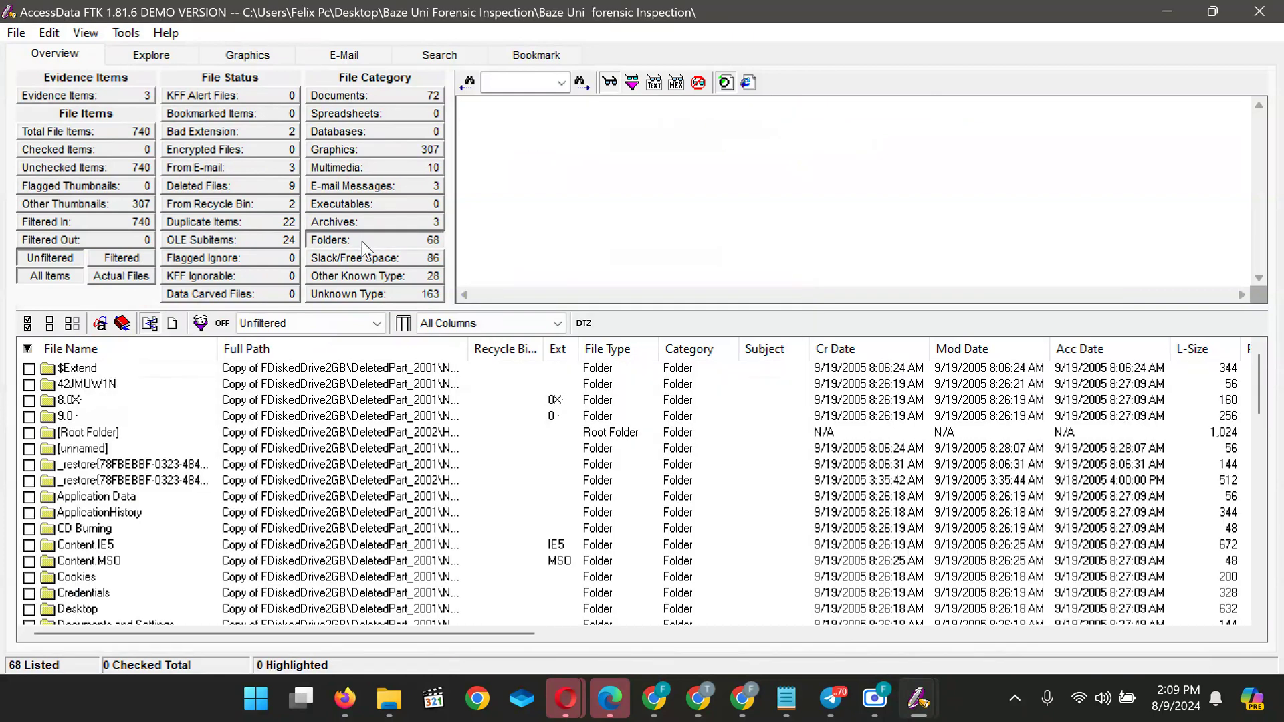
# Inspect the New Folder1, OFFICE and OXECZ1L0 folders
pyautogui.scroll(-17, 143, 519)
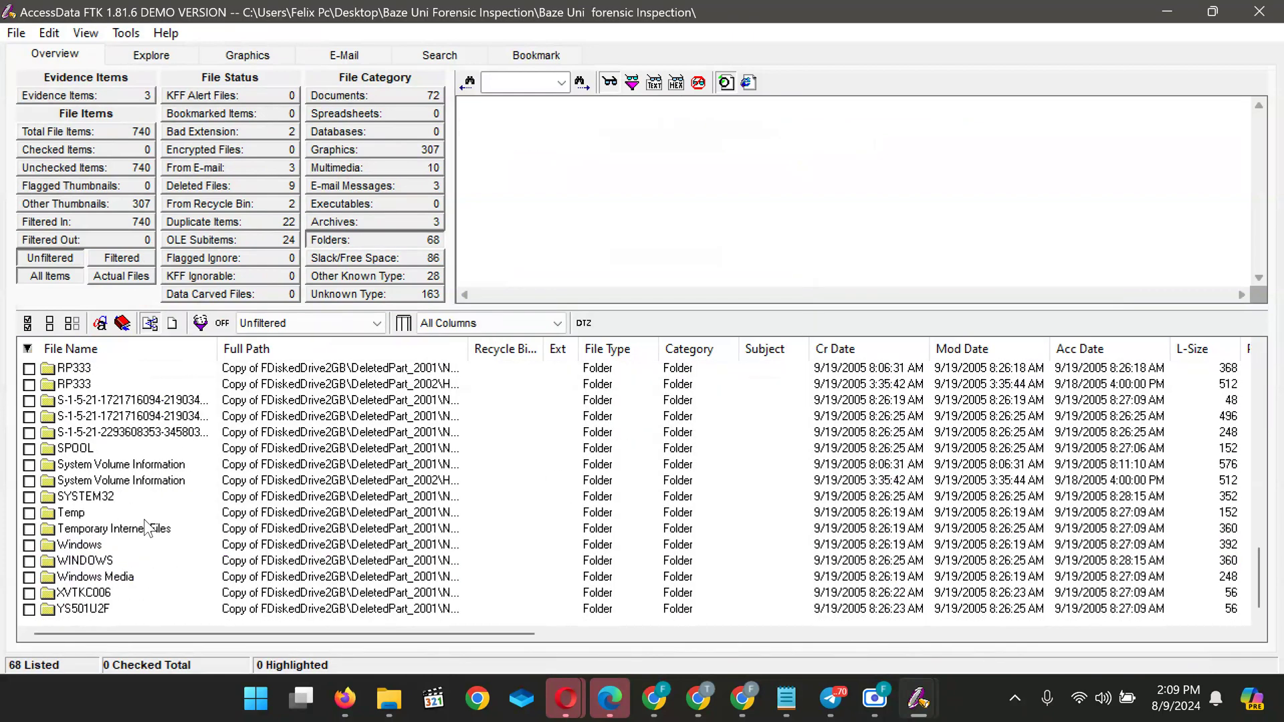
pyautogui.scroll(4, 146, 529)
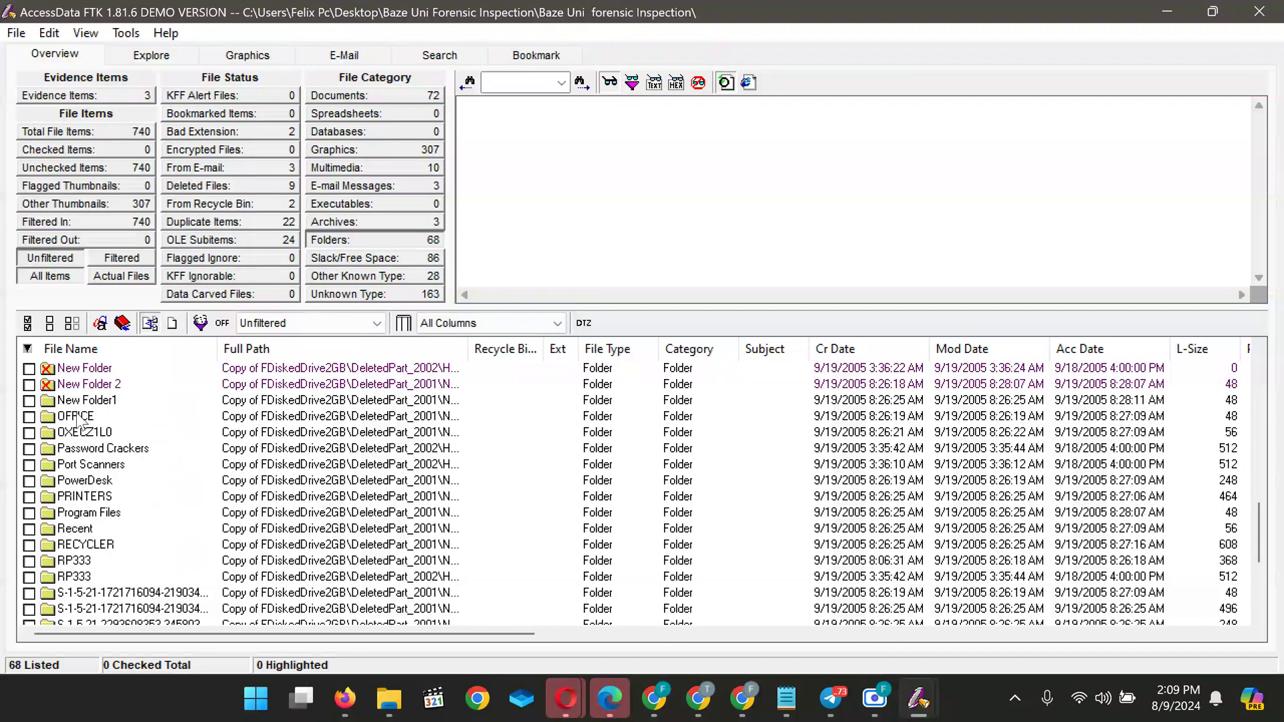
pyautogui.click(78, 401)
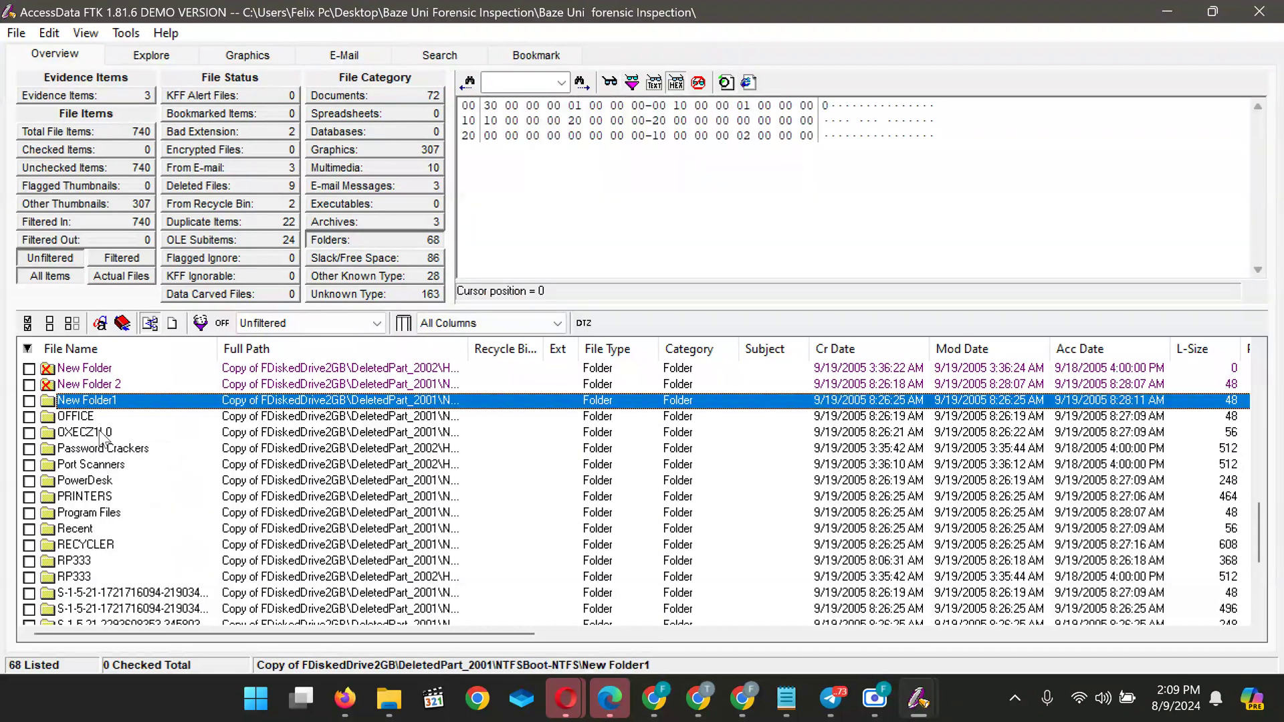
pyautogui.click(75, 418)
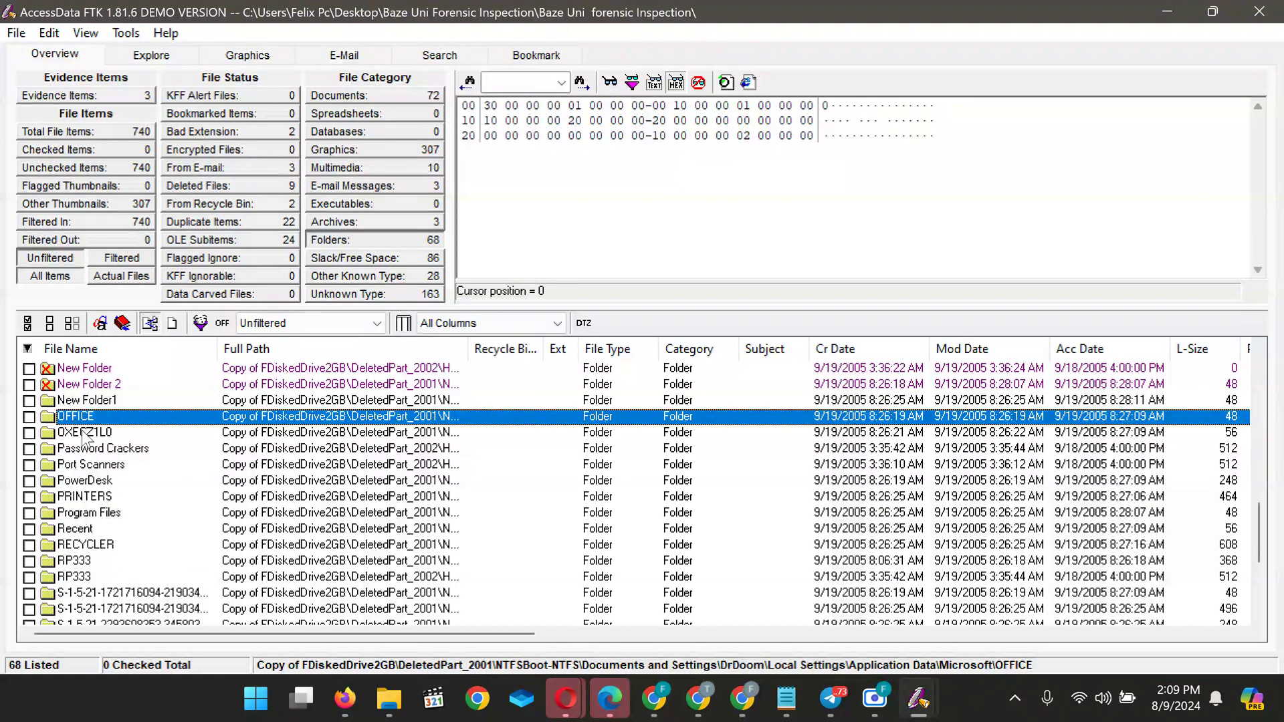
pyautogui.click(83, 433)
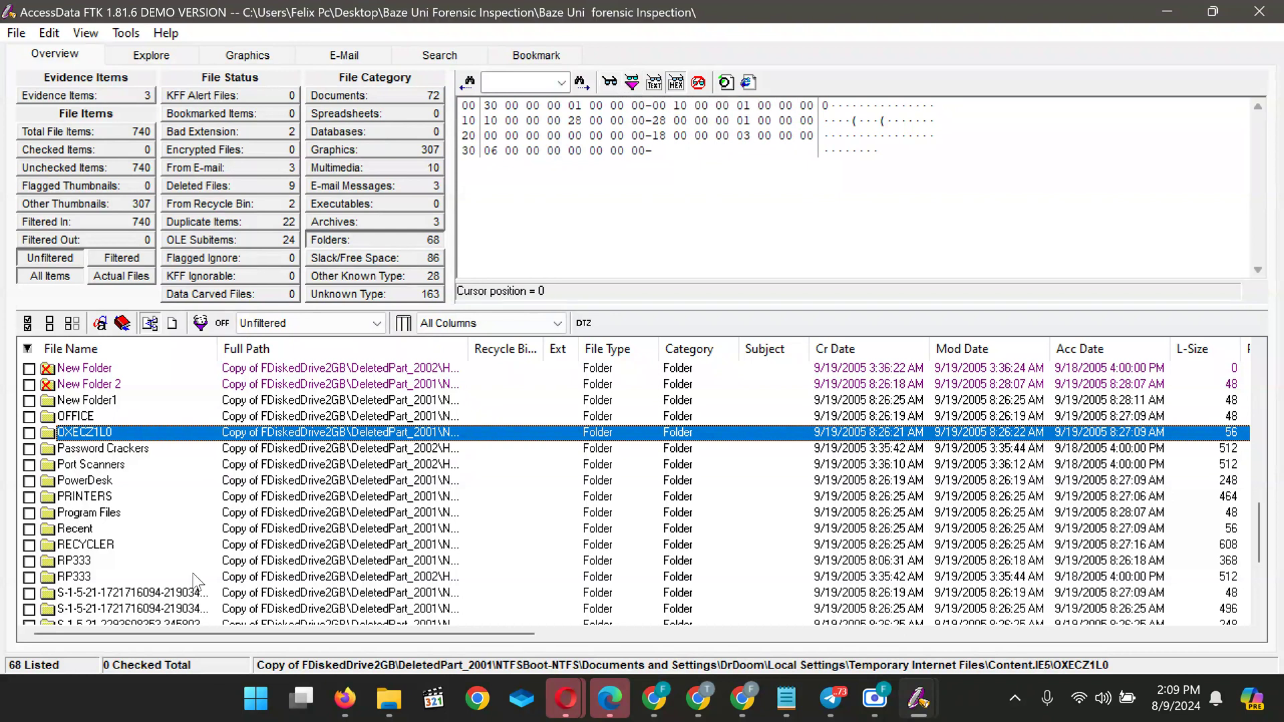
pyautogui.scroll(-4, 134, 565)
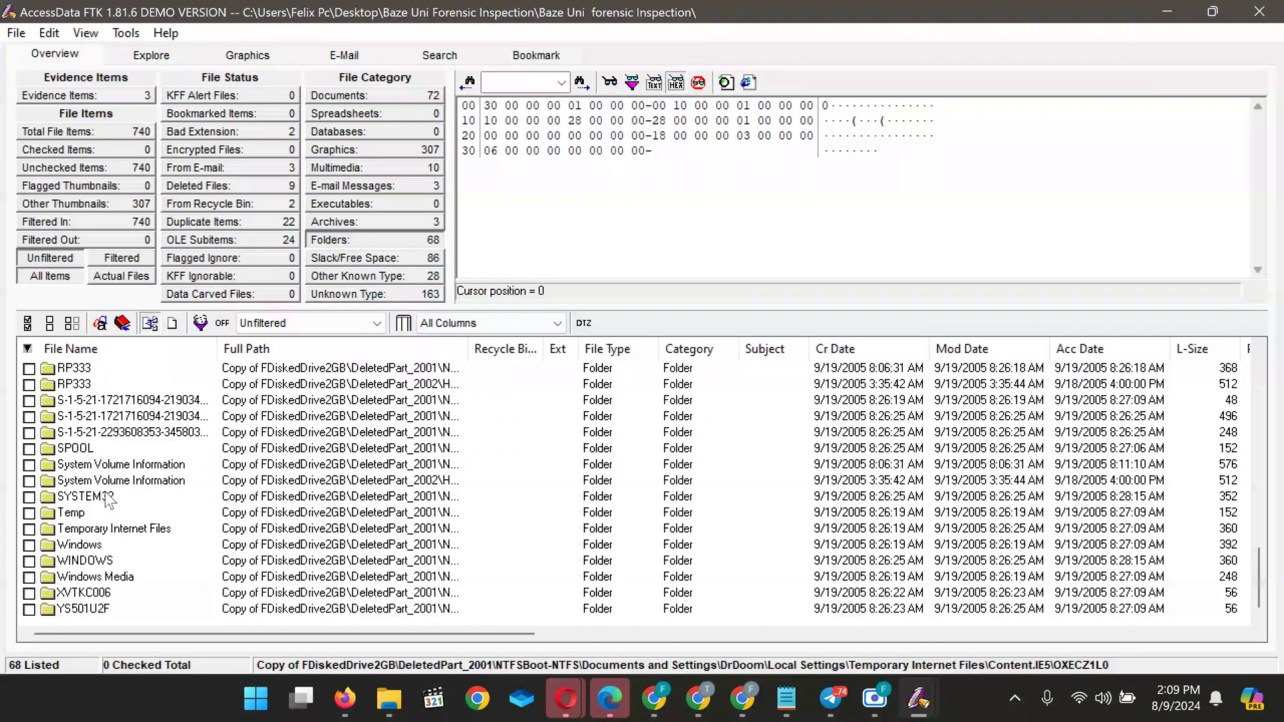
pyautogui.scroll(4, 108, 499)
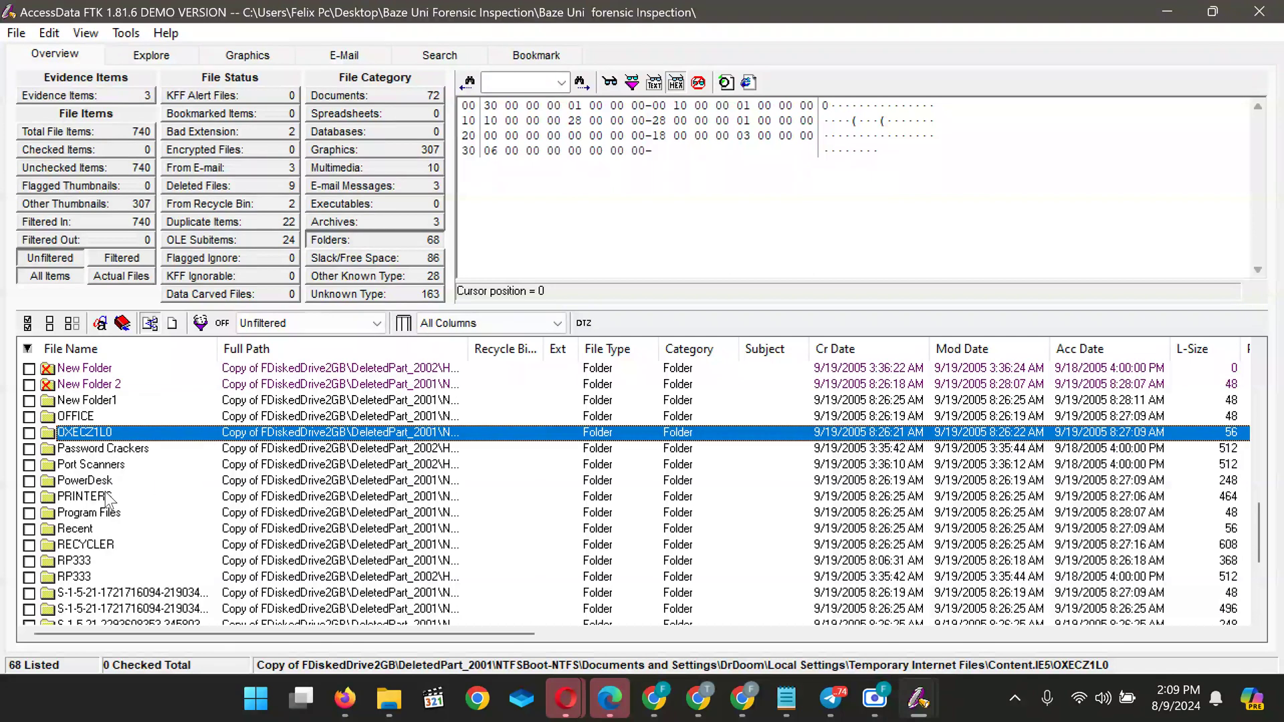
pyautogui.scroll(8, 108, 500)
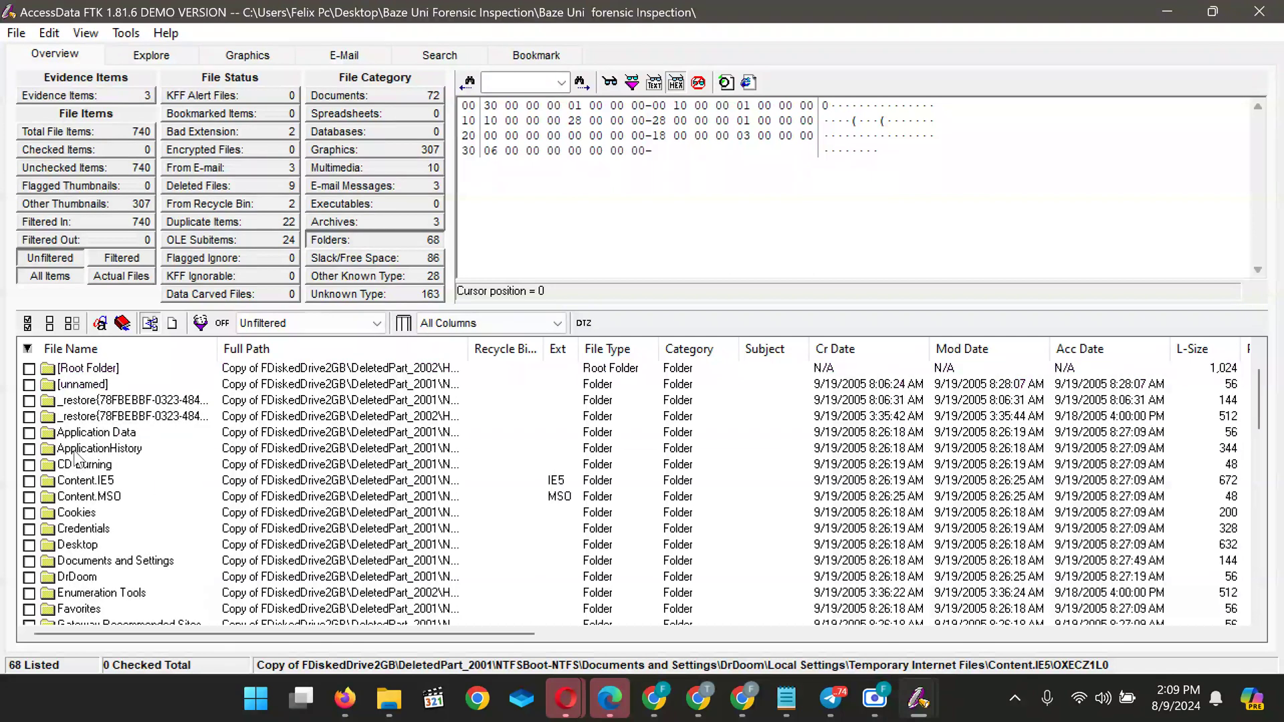
pyautogui.scroll(2, 75, 461)
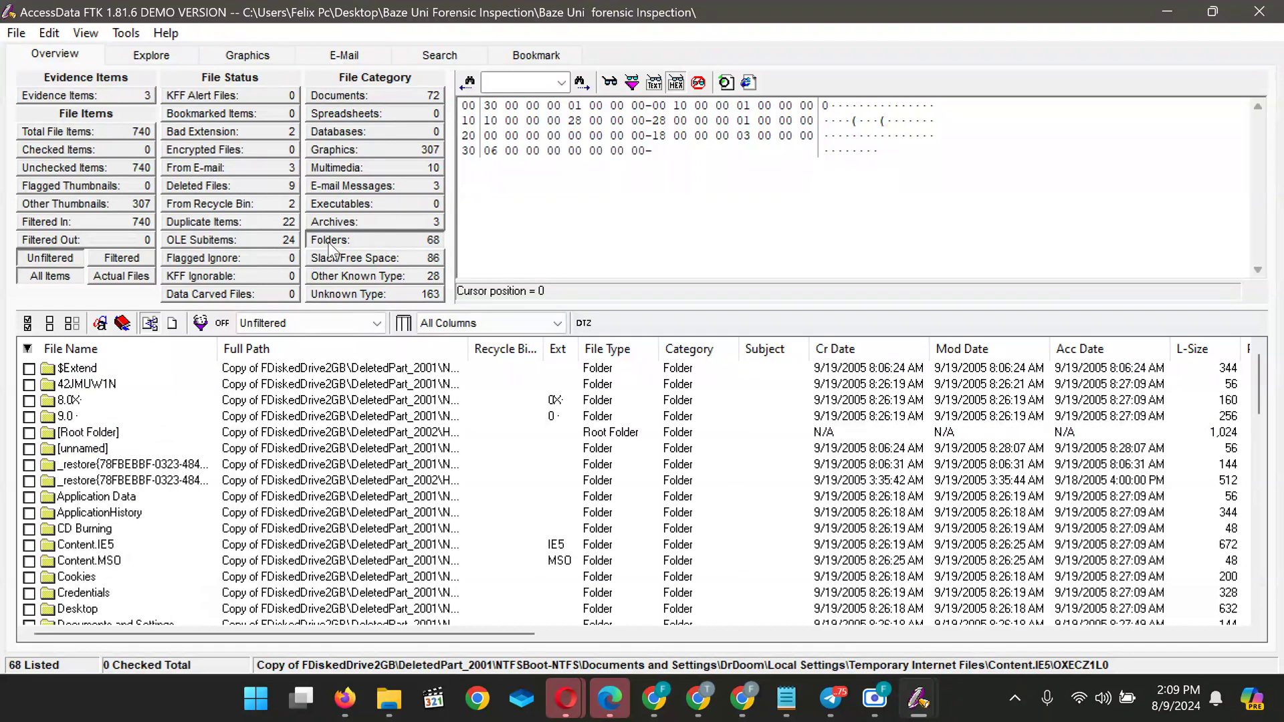
# List the 86 slack/free space items, then the 28 other-known-type items
pyautogui.click(343, 260)
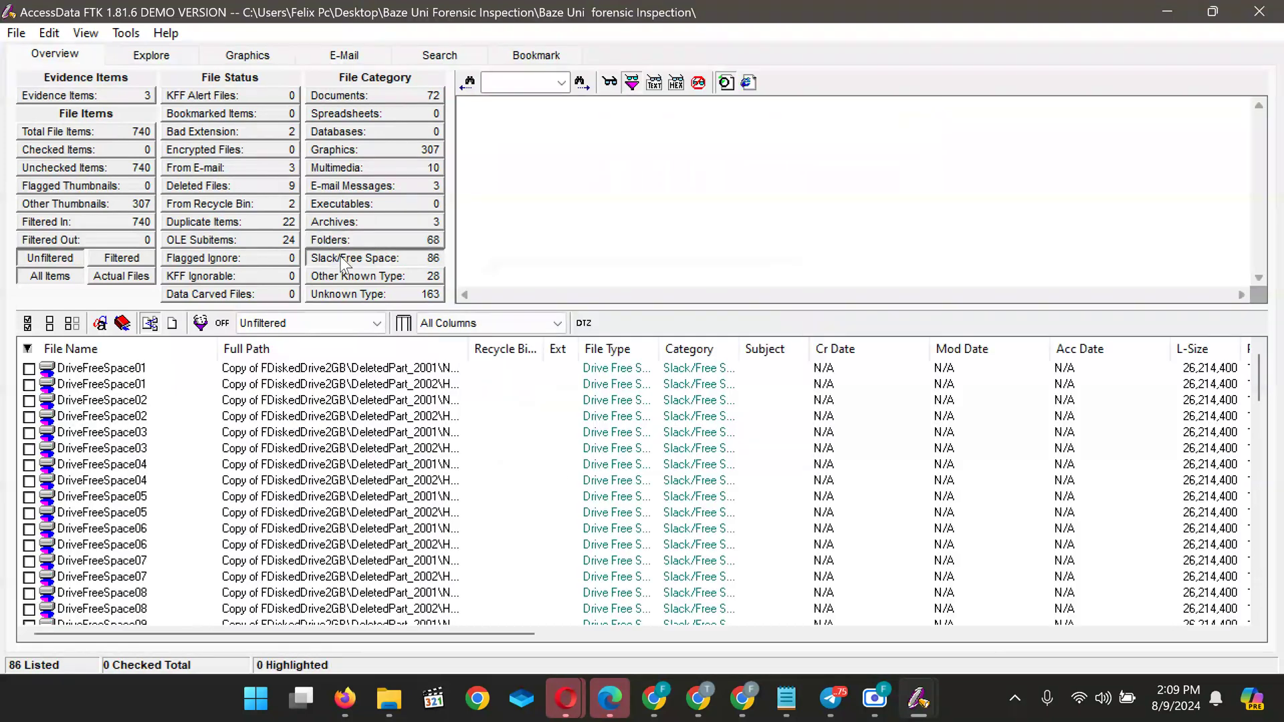
pyautogui.scroll(-4, 270, 535)
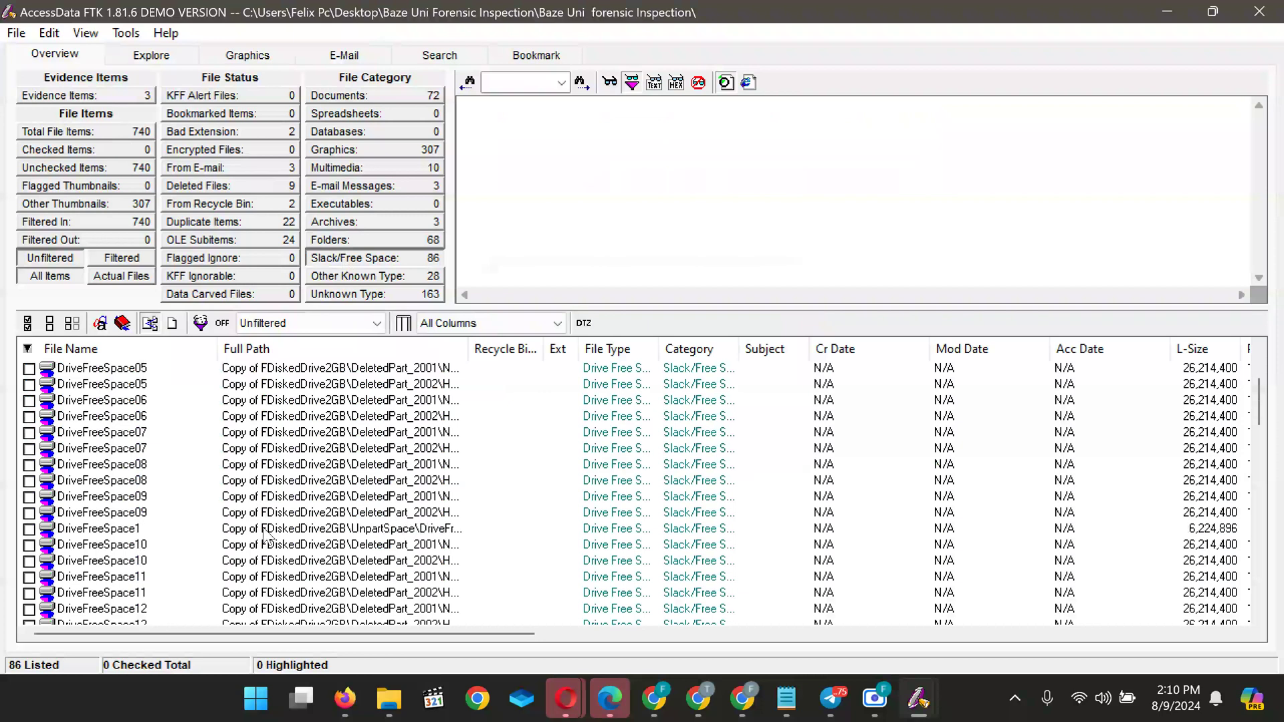
pyautogui.click(379, 278)
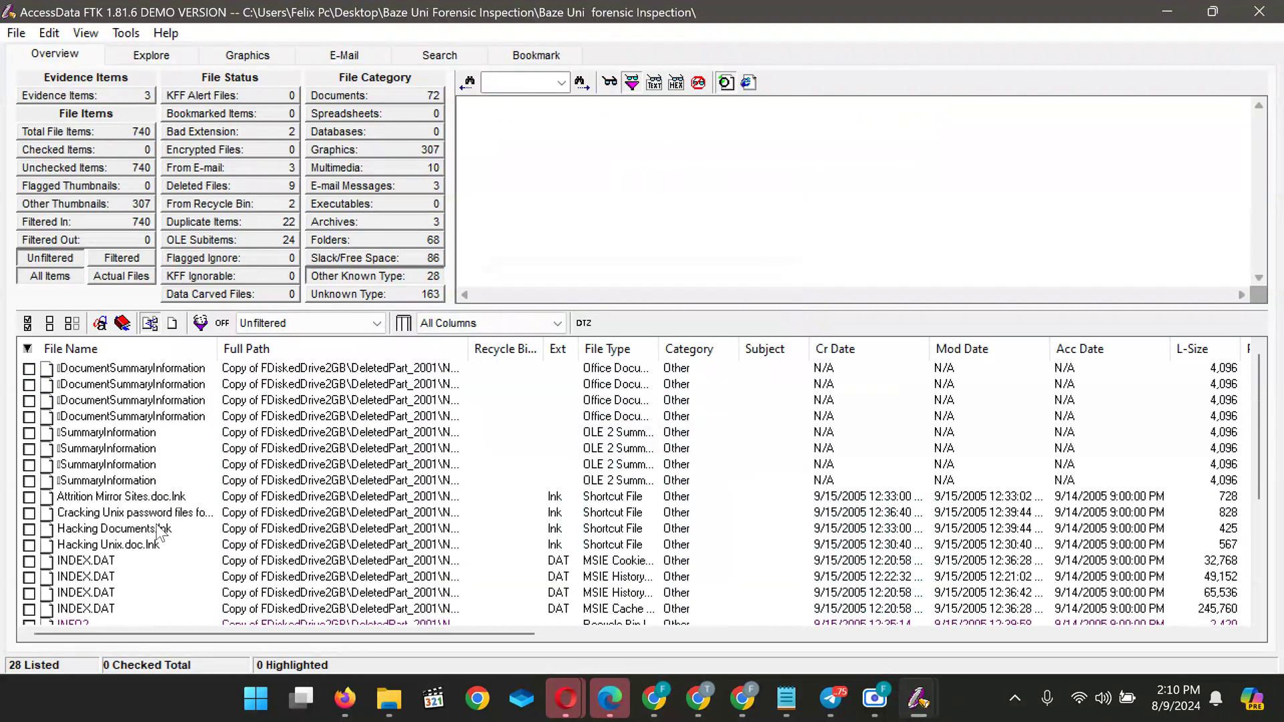
# Check the Cracking Unix shortcut, then load Hacking Unix.doc's DocumentSummaryInformation ('What is a shell account')
pyautogui.click(115, 519)
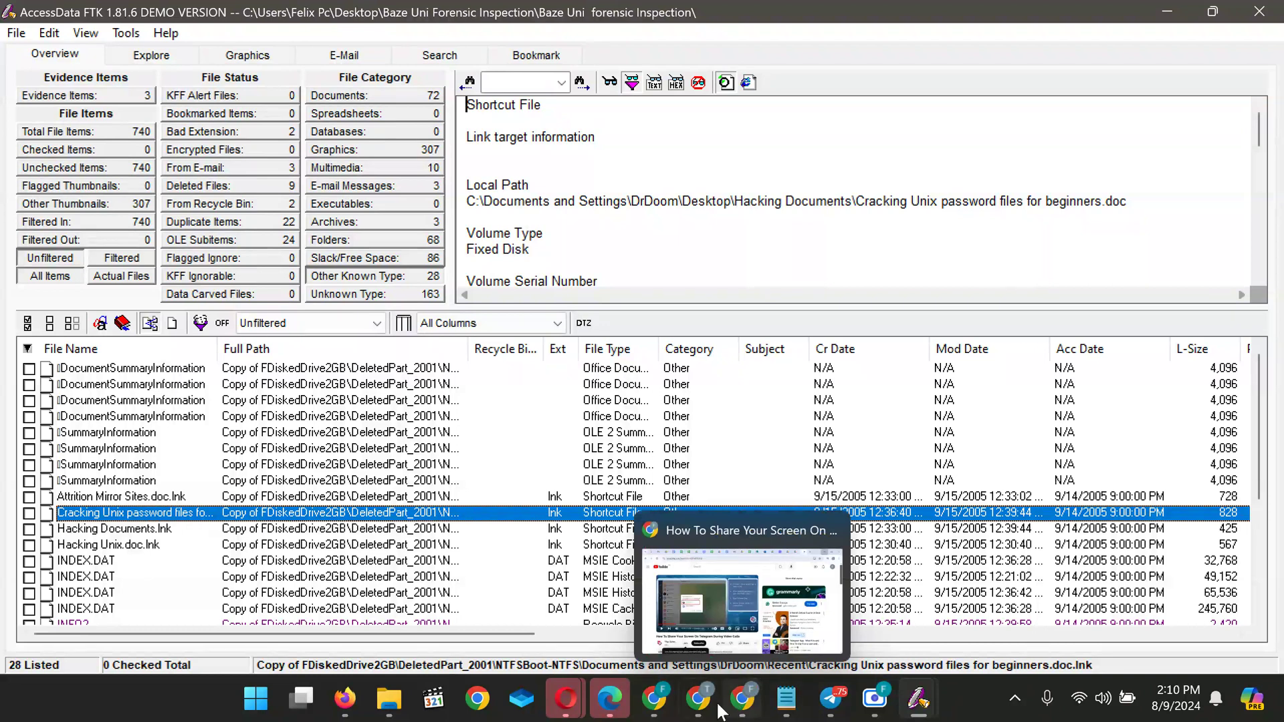
pyautogui.moveTo(707, 707)
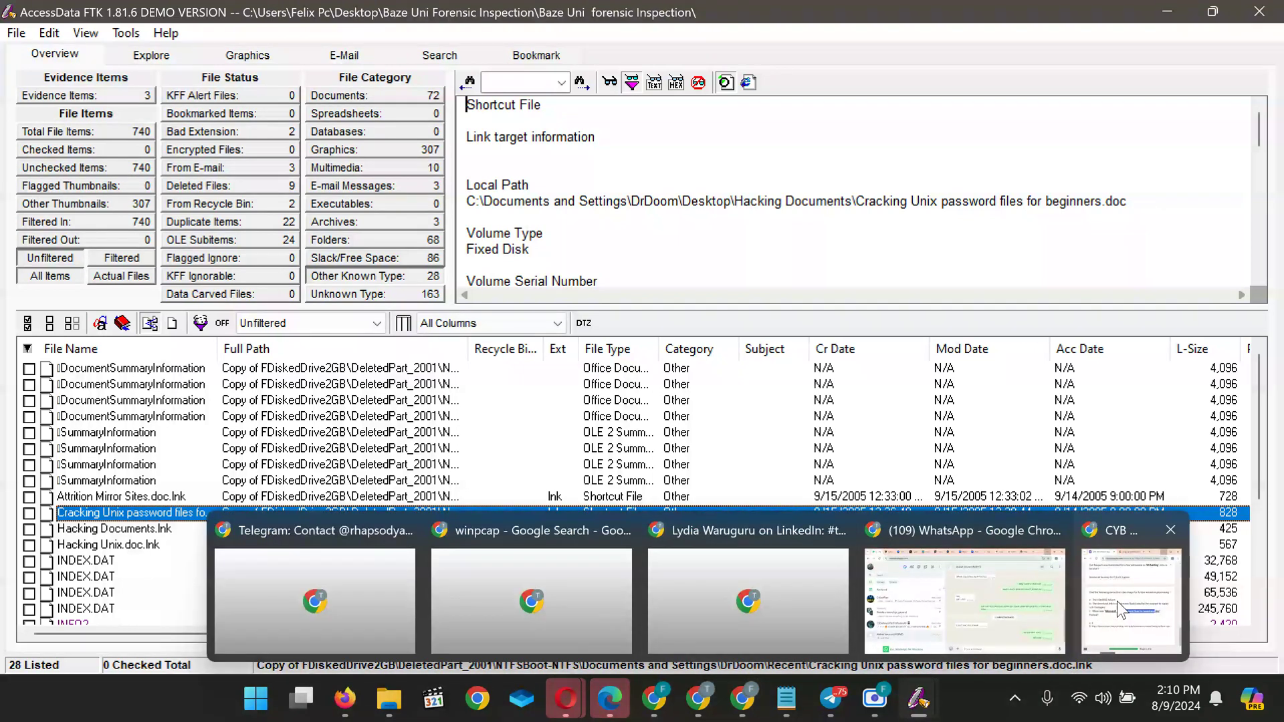
pyautogui.moveTo(1117, 601)
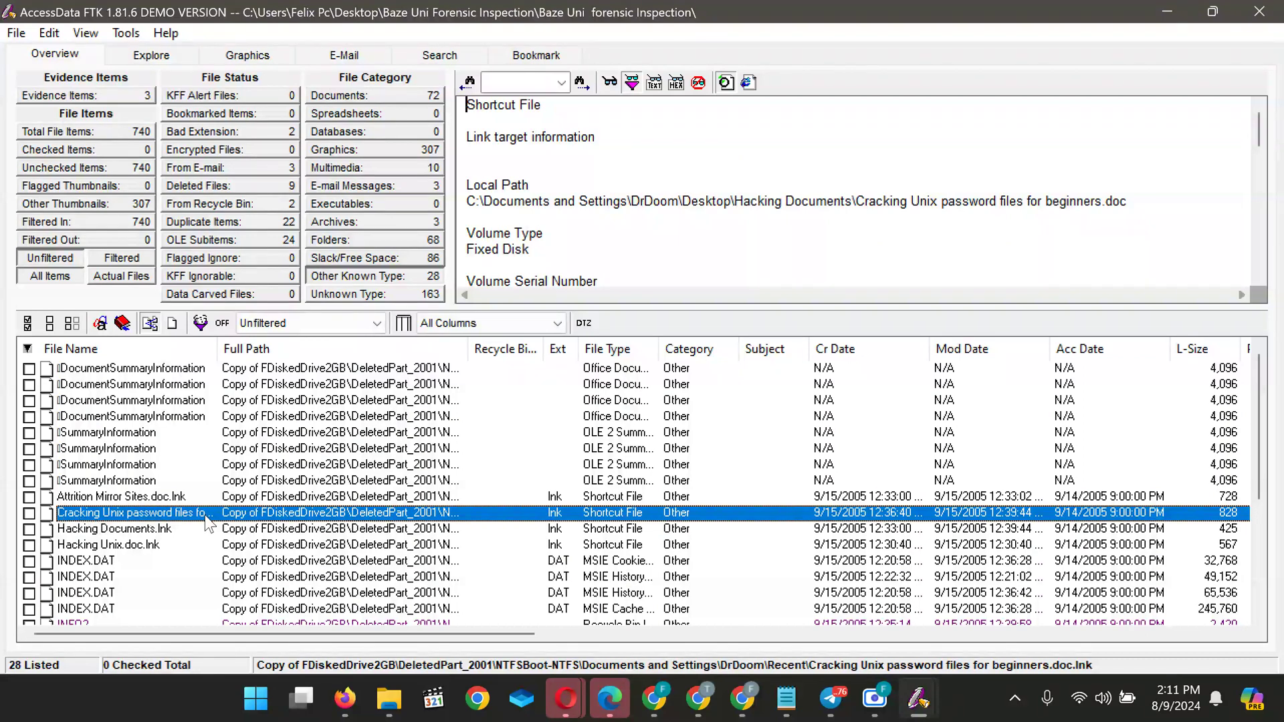
pyautogui.click(104, 369)
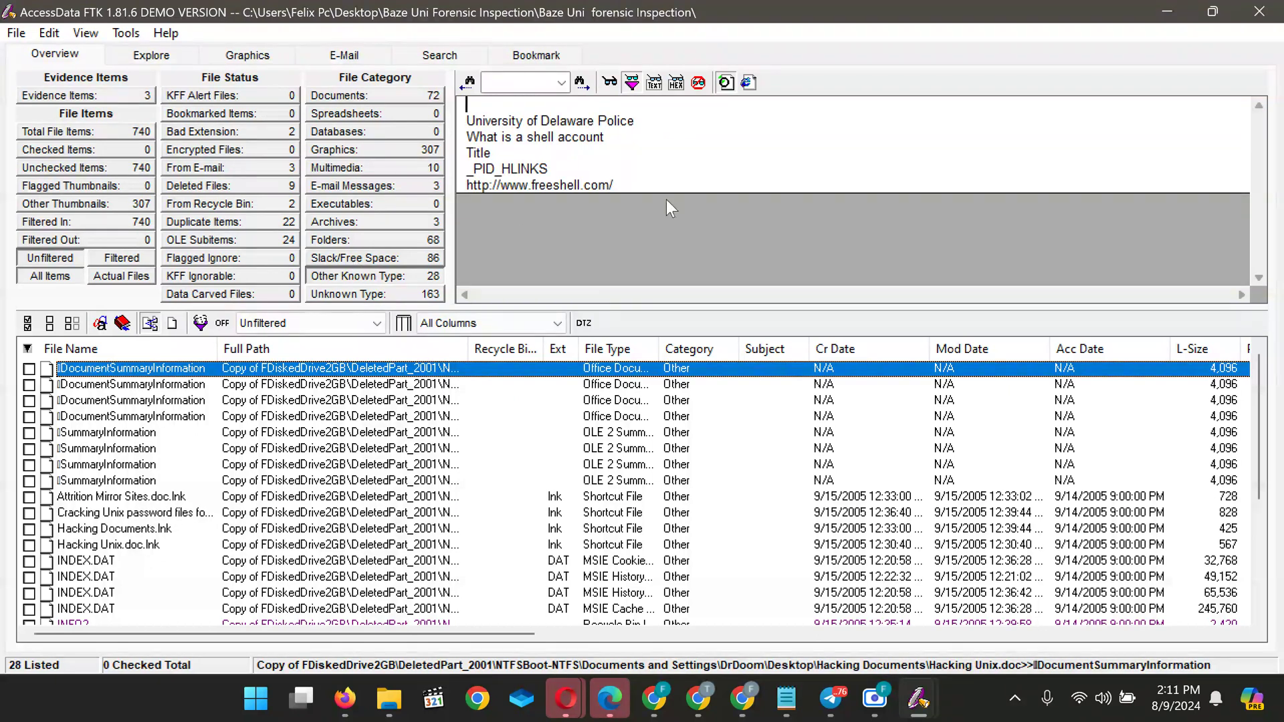
# Browse the DocumentSummaryInformation entries and the first SummaryInformation entry's metadata
pyautogui.click(80, 385)
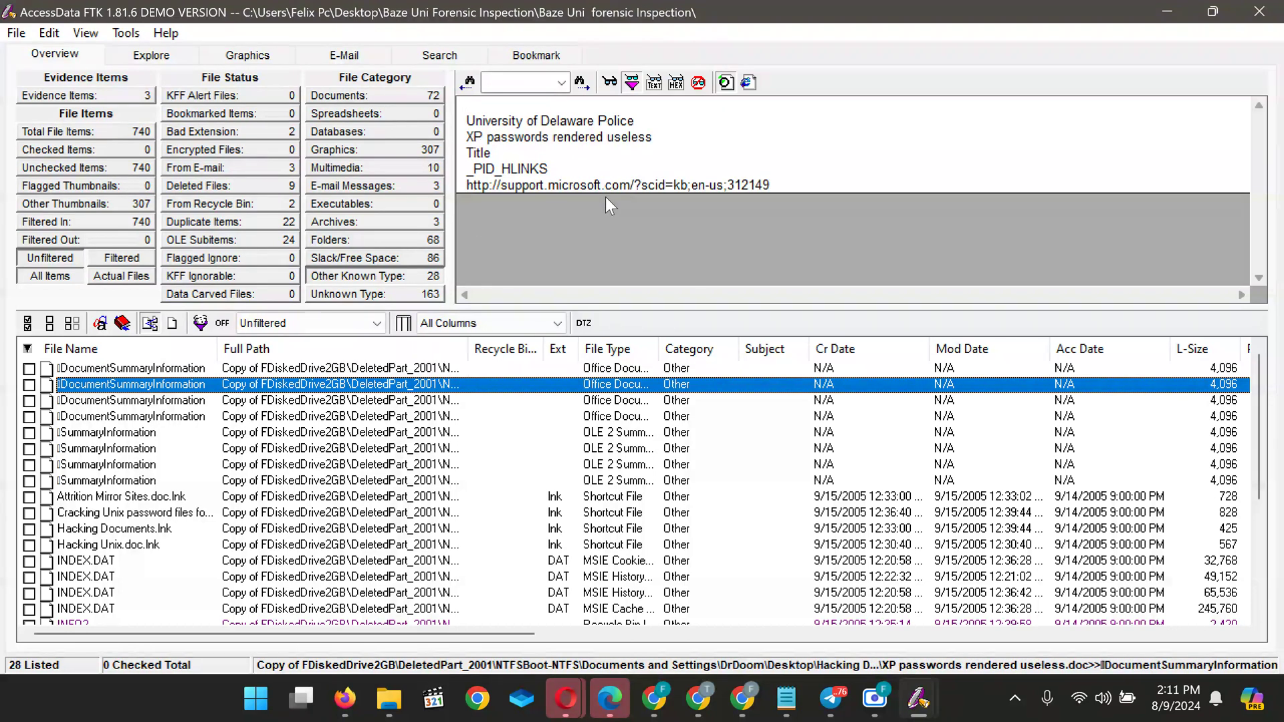
pyautogui.click(86, 400)
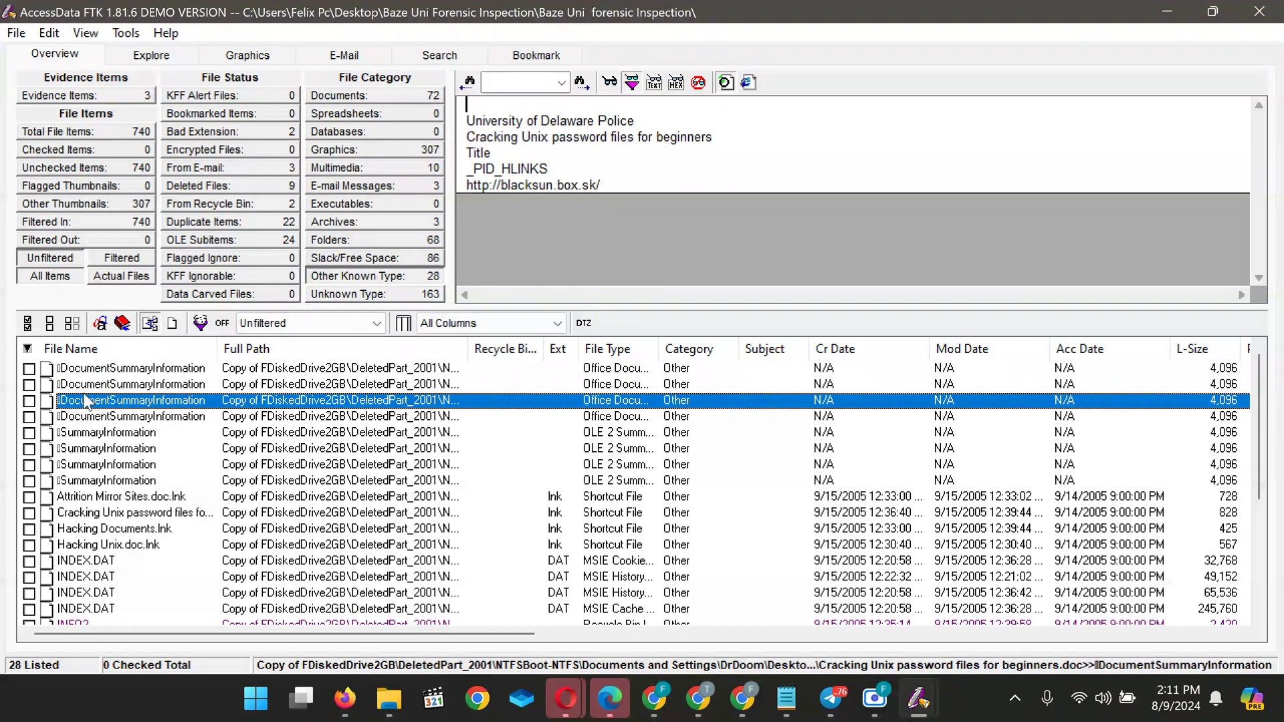
pyautogui.click(109, 416)
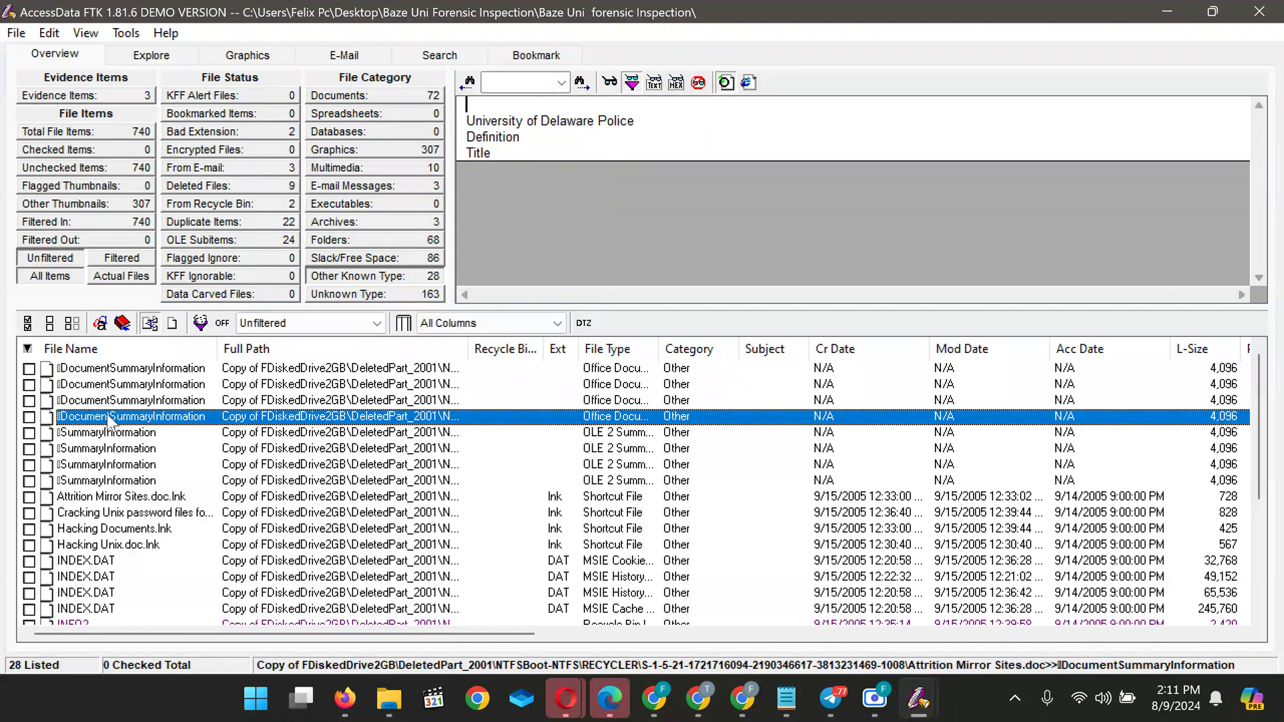
pyautogui.click(112, 433)
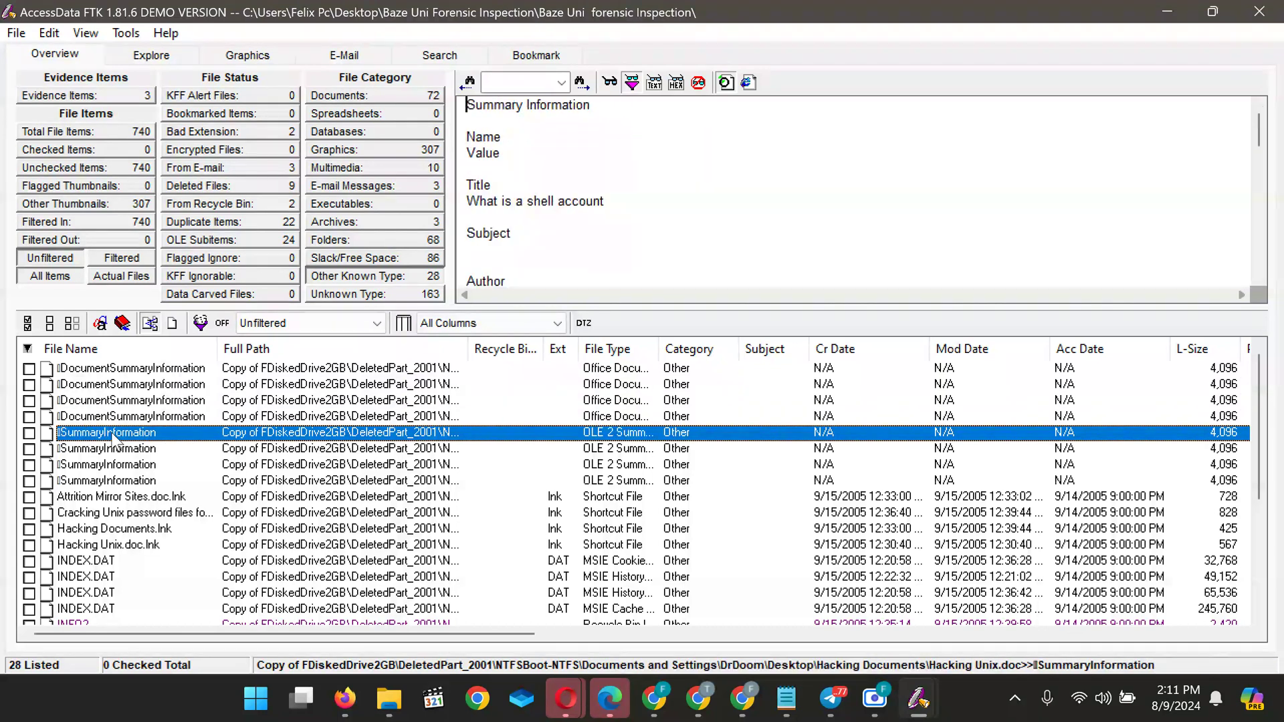
pyautogui.scroll(-5, 568, 215)
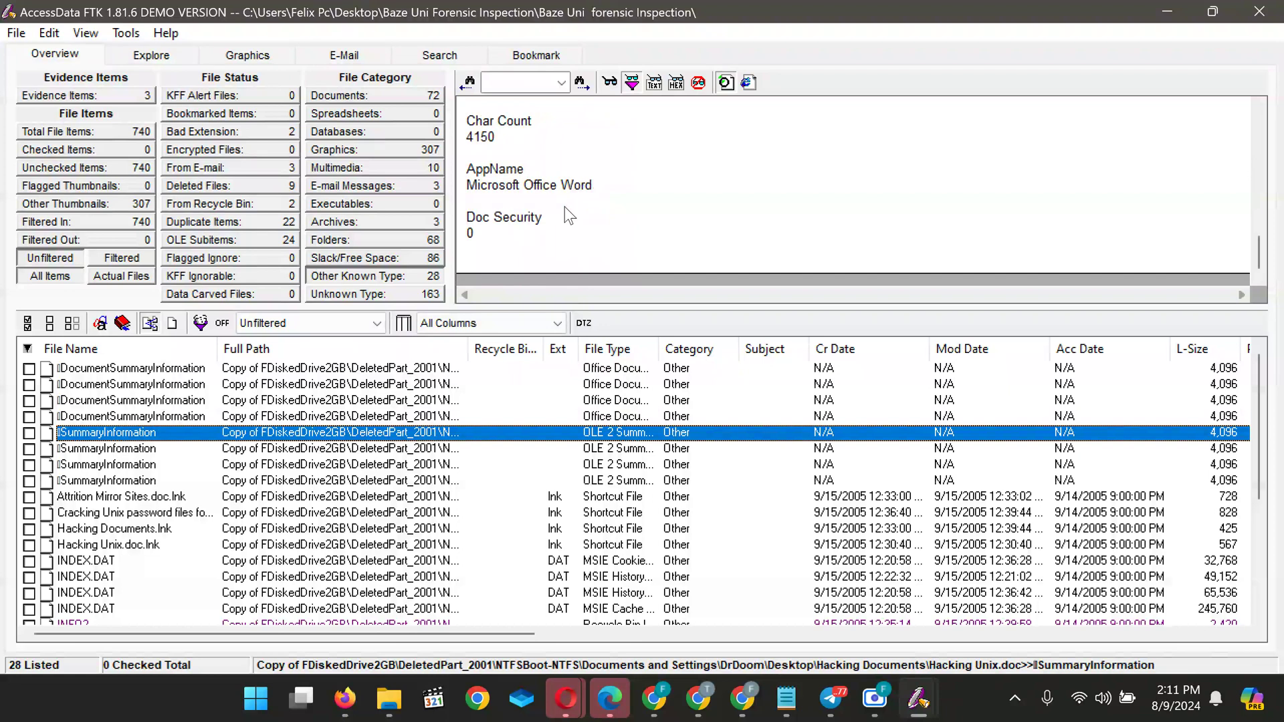
pyautogui.scroll(5, 565, 209)
pyautogui.scroll(-5, 565, 209)
pyautogui.scroll(5, 553, 184)
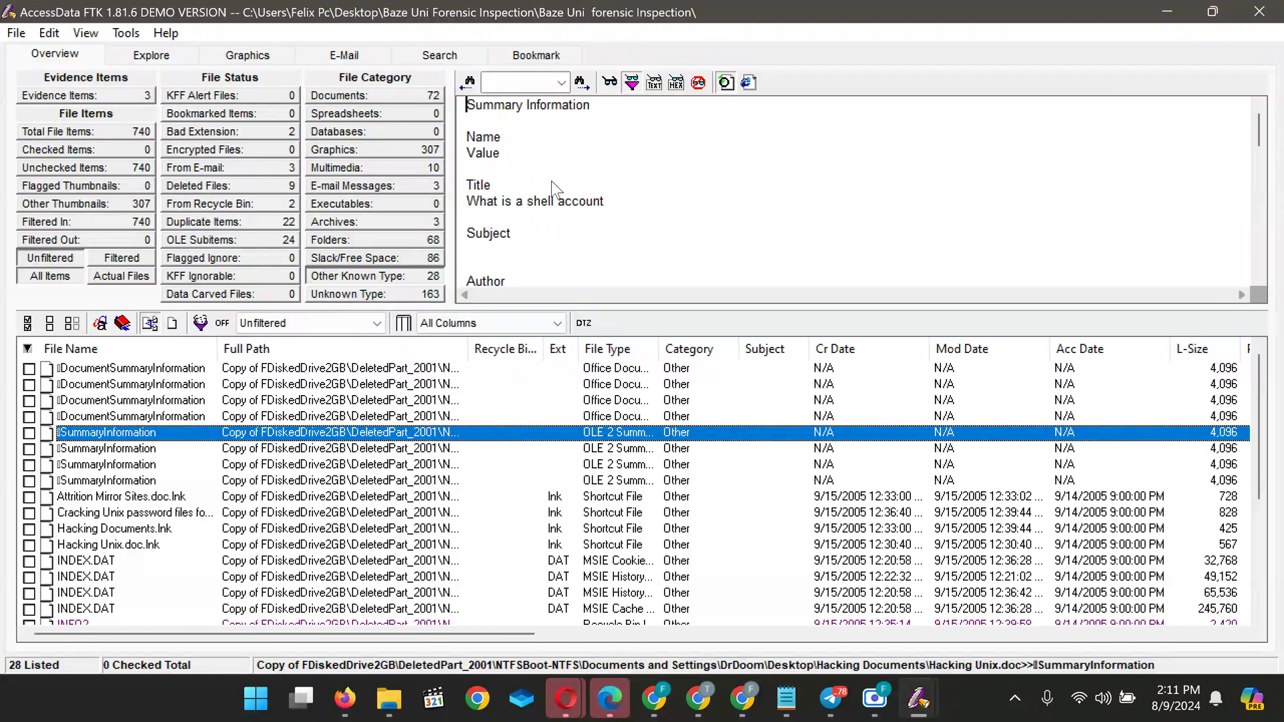
pyautogui.scroll(-5, 540, 214)
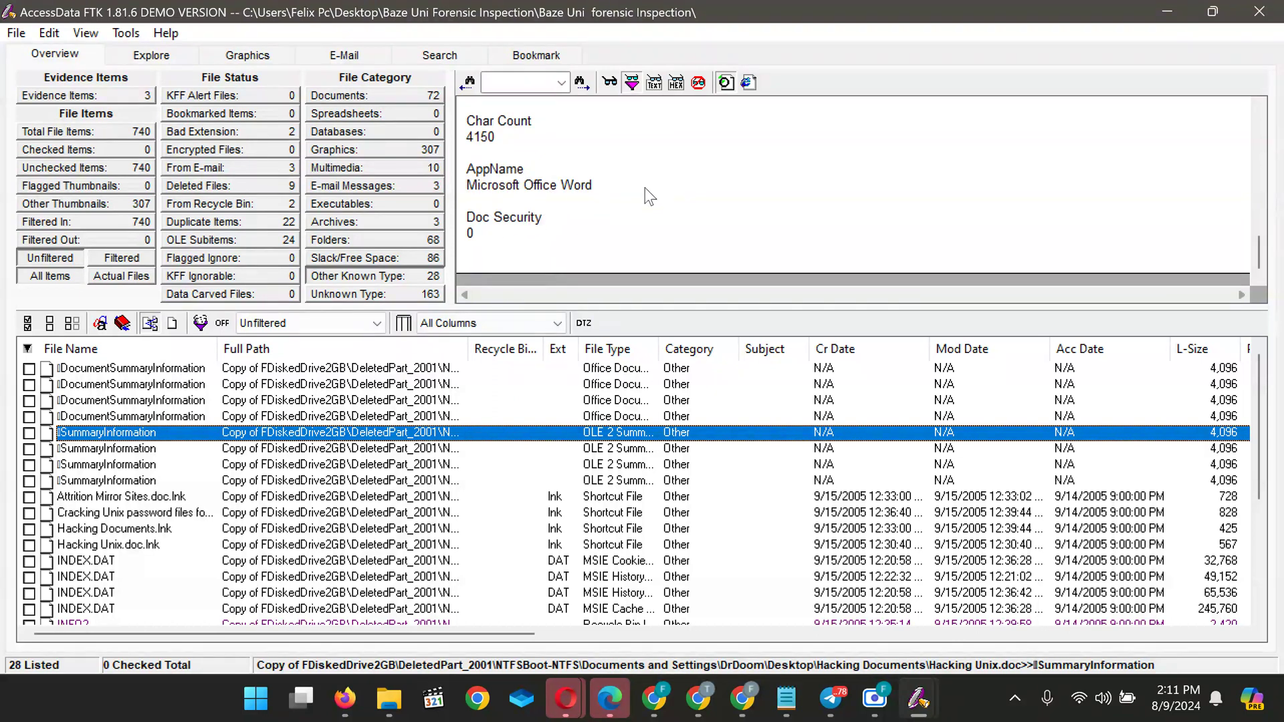
pyautogui.scroll(3, 540, 201)
pyautogui.scroll(3, 541, 201)
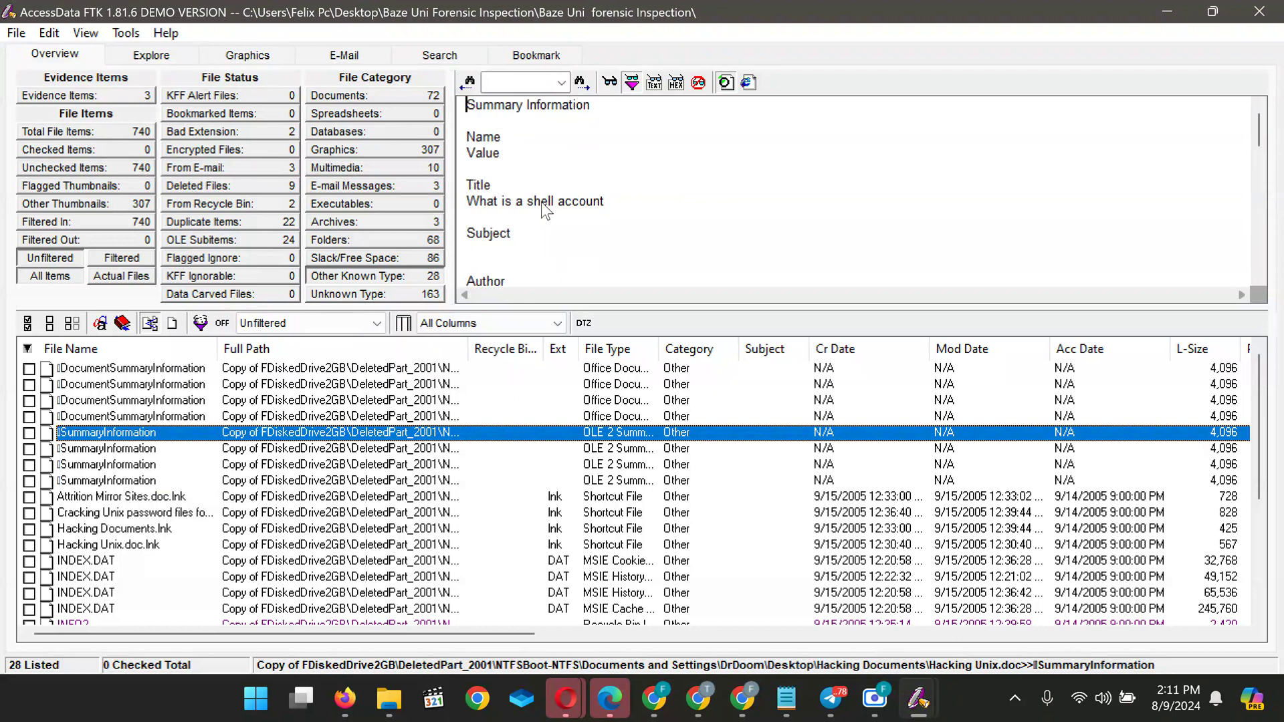
pyautogui.moveTo(541, 203); pyautogui.dragTo(511, 45)
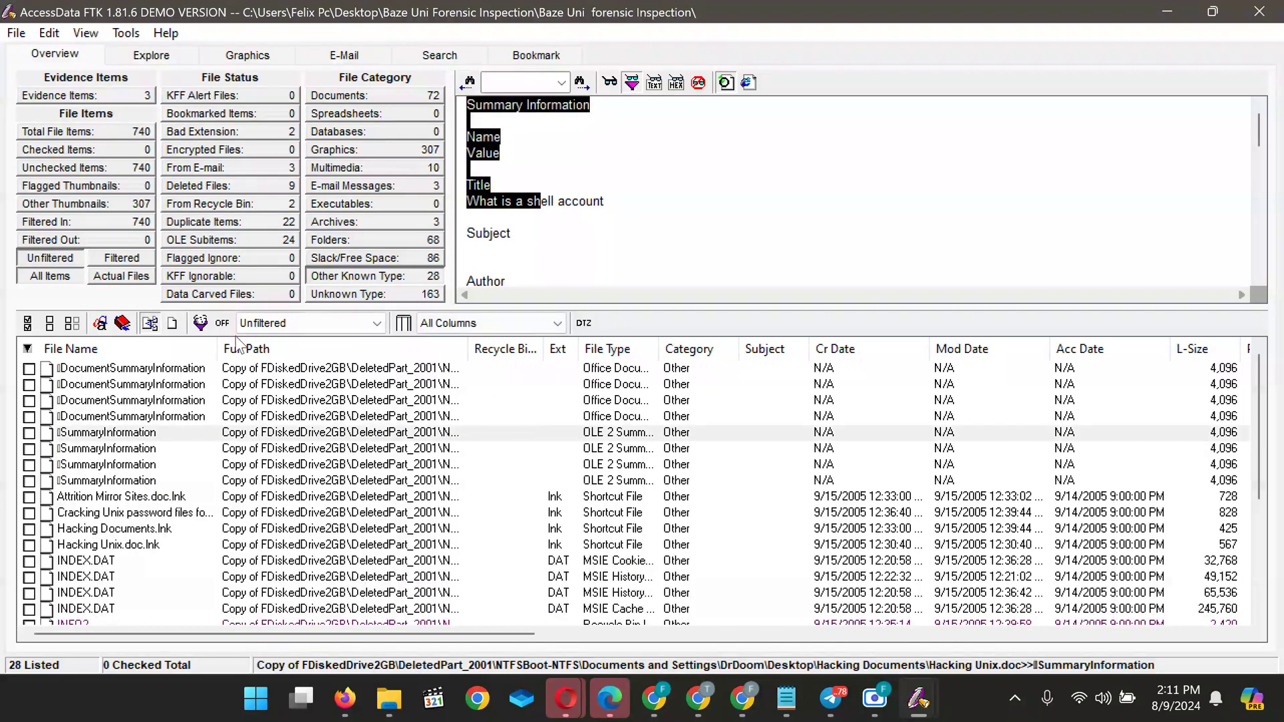
# Compare SummaryInformation entries and settle on Cracking Unix's: Char Count 15752, Microsoft Office Word
pyautogui.click(71, 448)
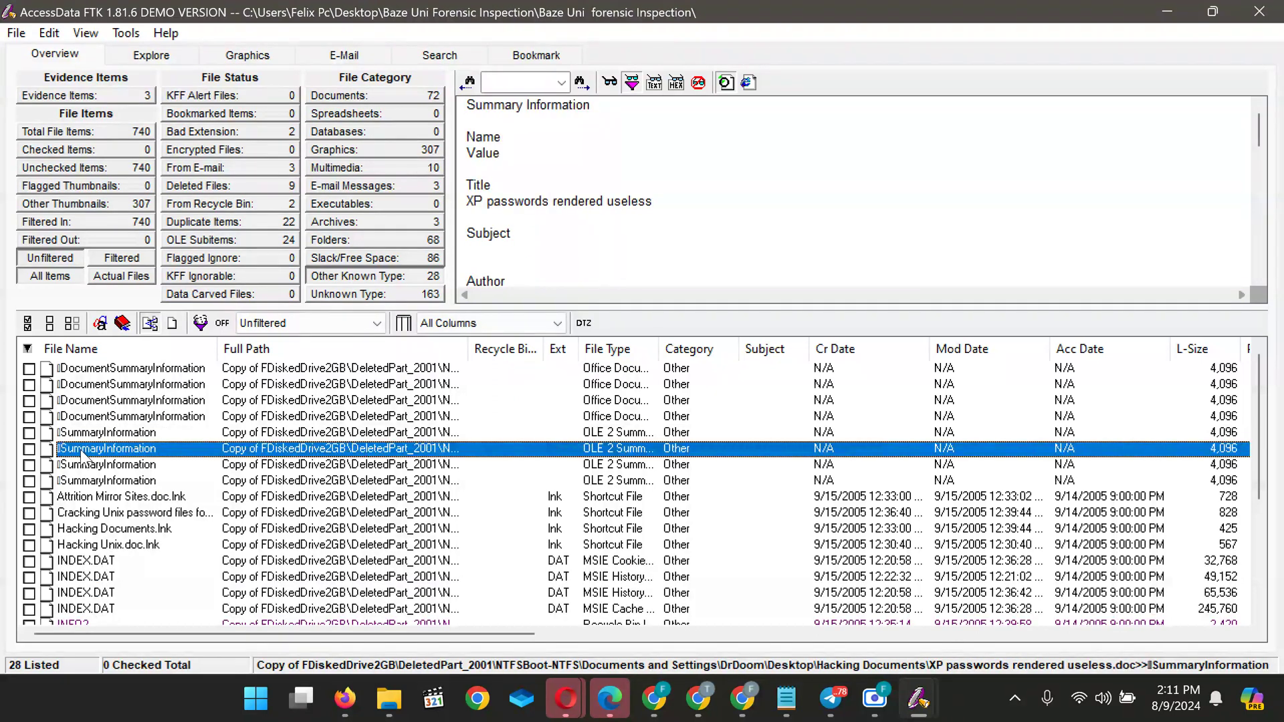
pyautogui.scroll(-10, 598, 201)
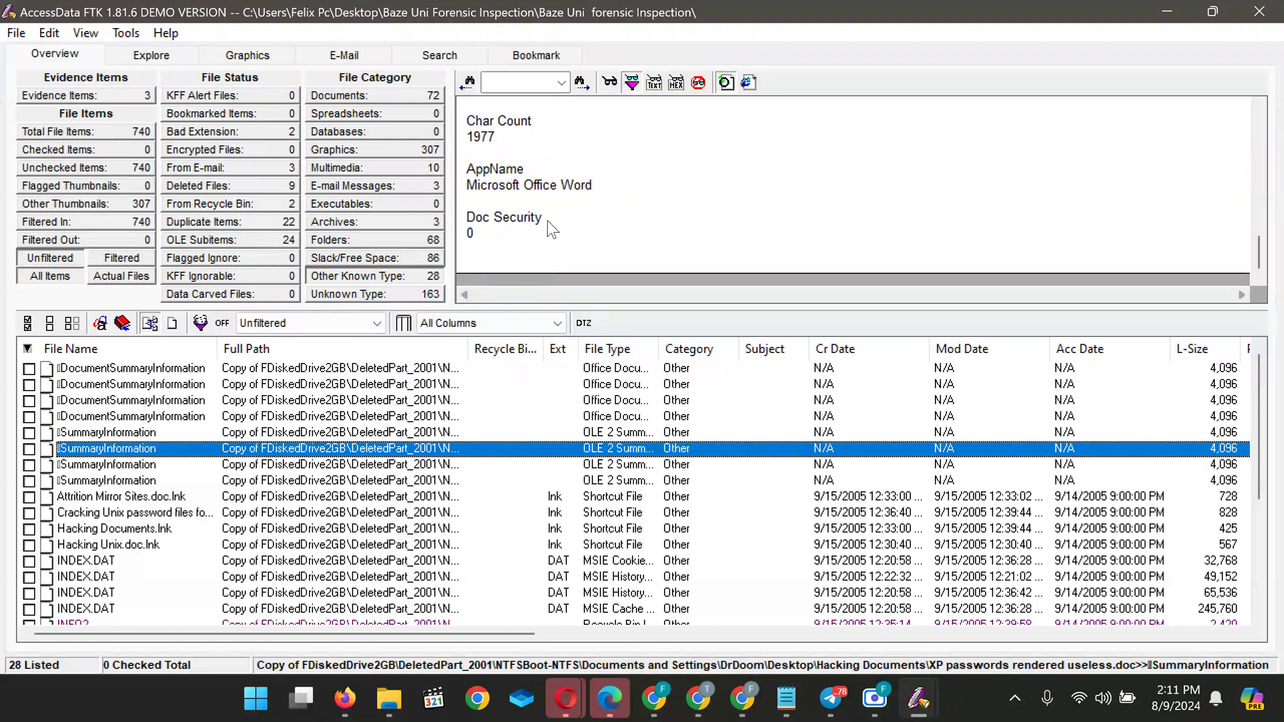
pyautogui.scroll(10, 548, 225)
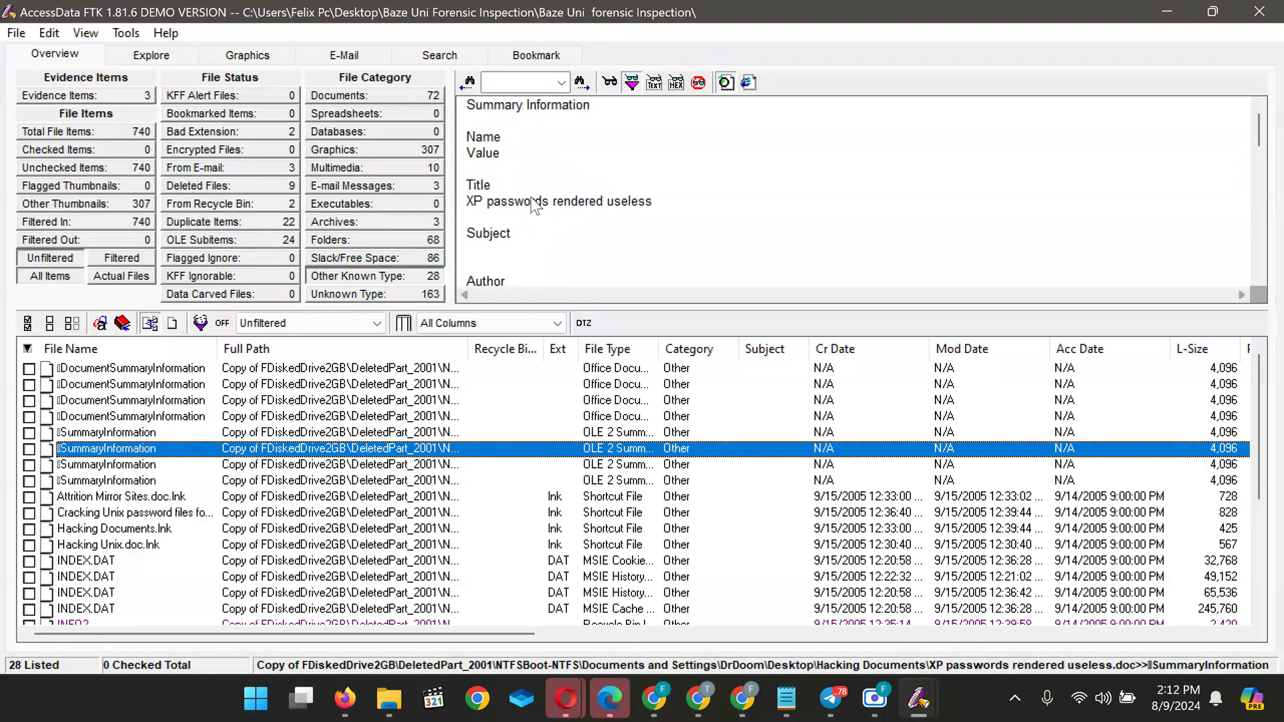
pyautogui.click(85, 465)
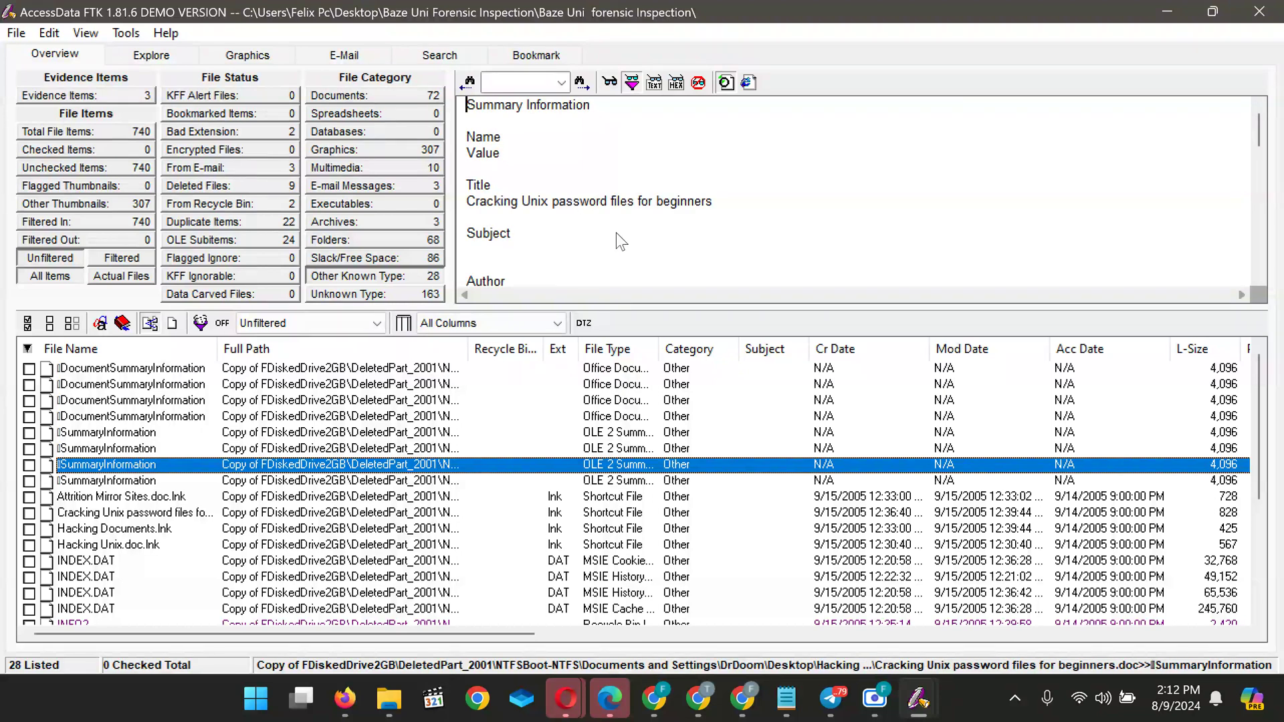
pyautogui.scroll(-10, 616, 233)
pyautogui.scroll(10, 616, 233)
pyautogui.click(128, 480)
pyautogui.scroll(-10, 558, 198)
pyautogui.scroll(10, 561, 200)
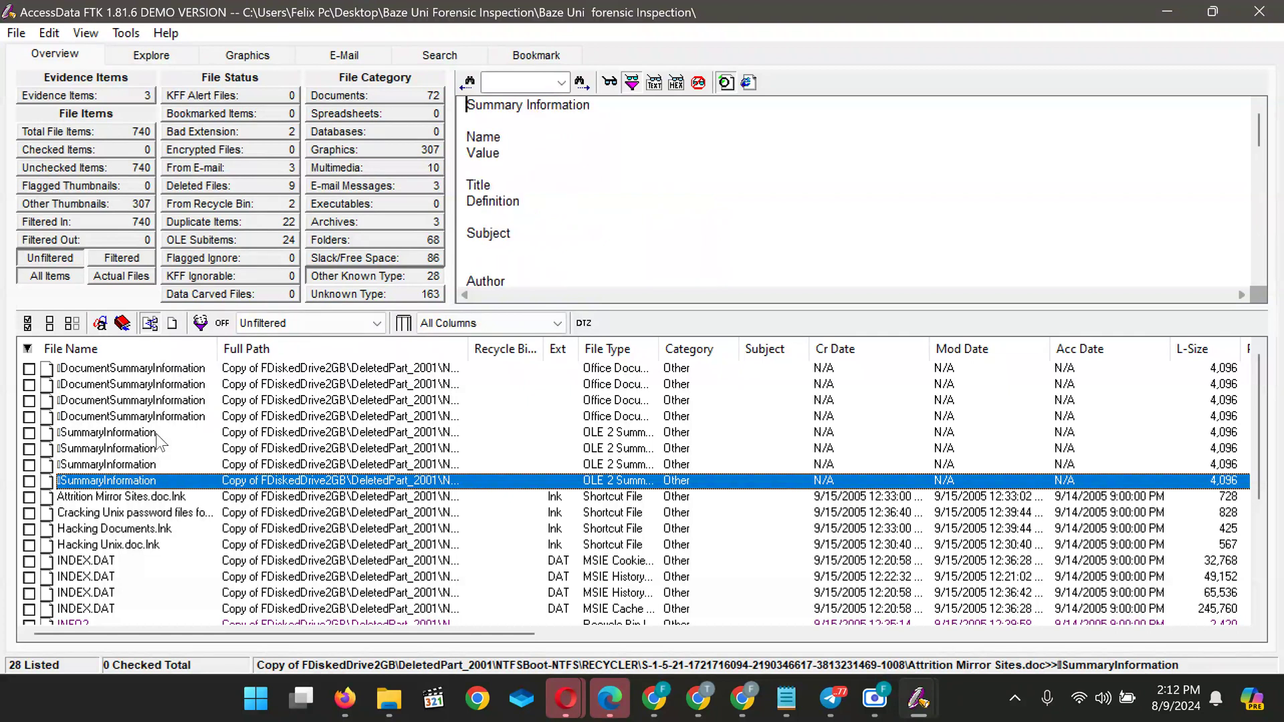
pyautogui.click(113, 463)
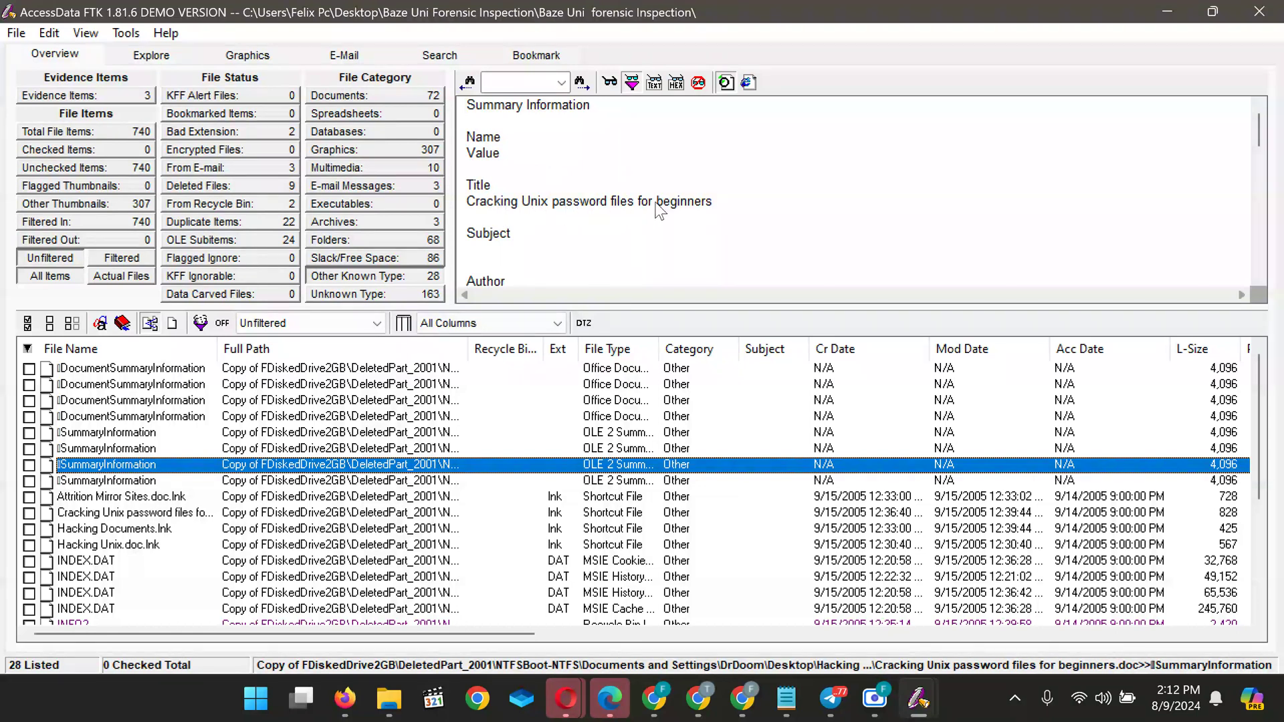
pyautogui.scroll(-10, 719, 204)
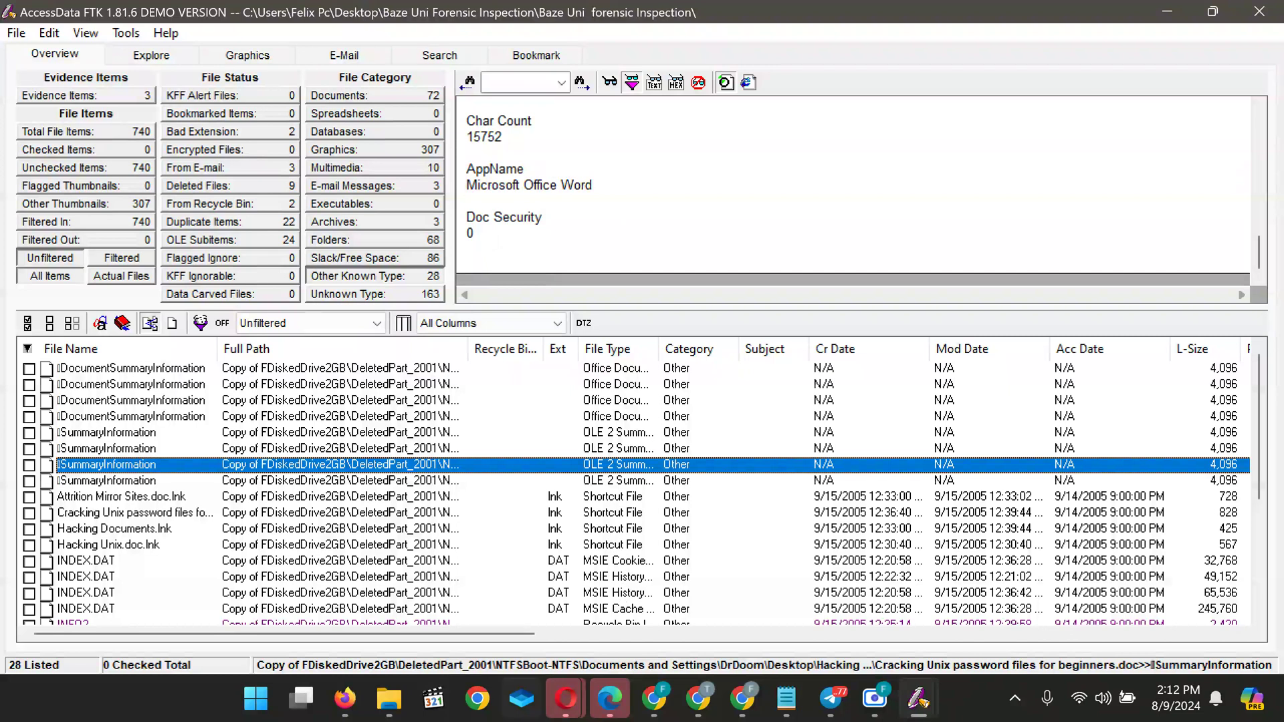
pyautogui.moveTo(698, 699)
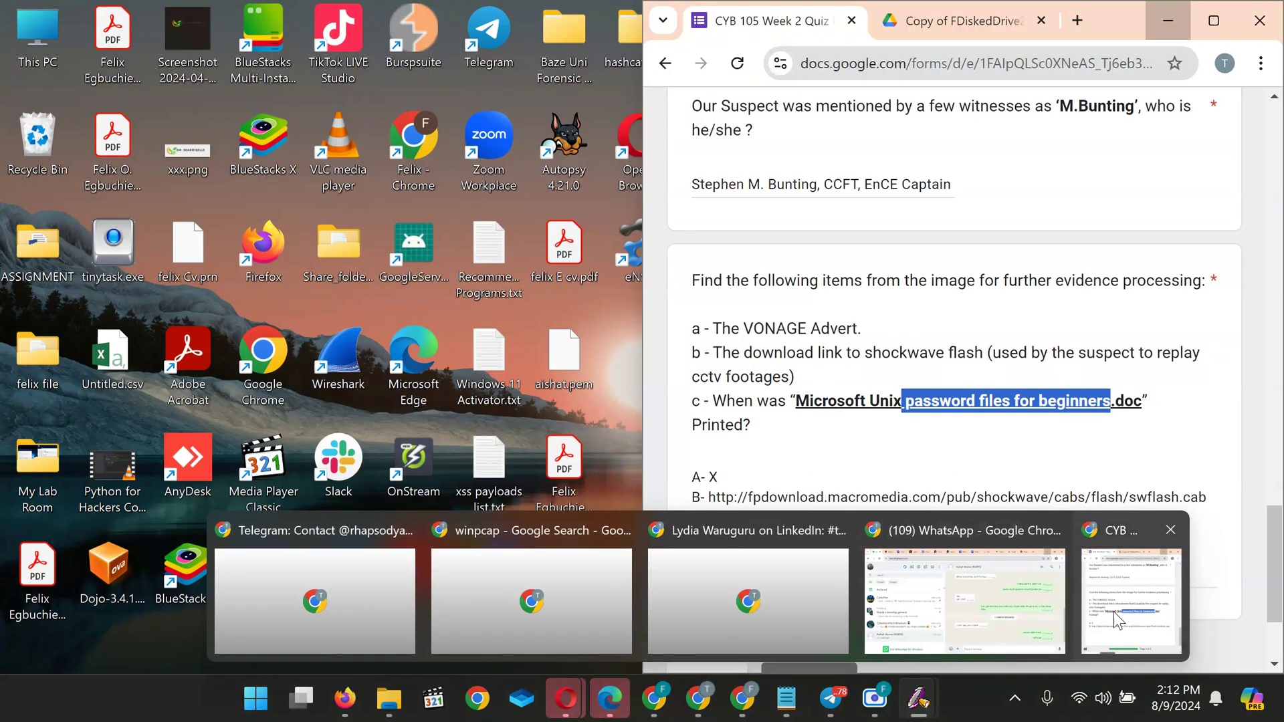
pyautogui.click(1114, 612)
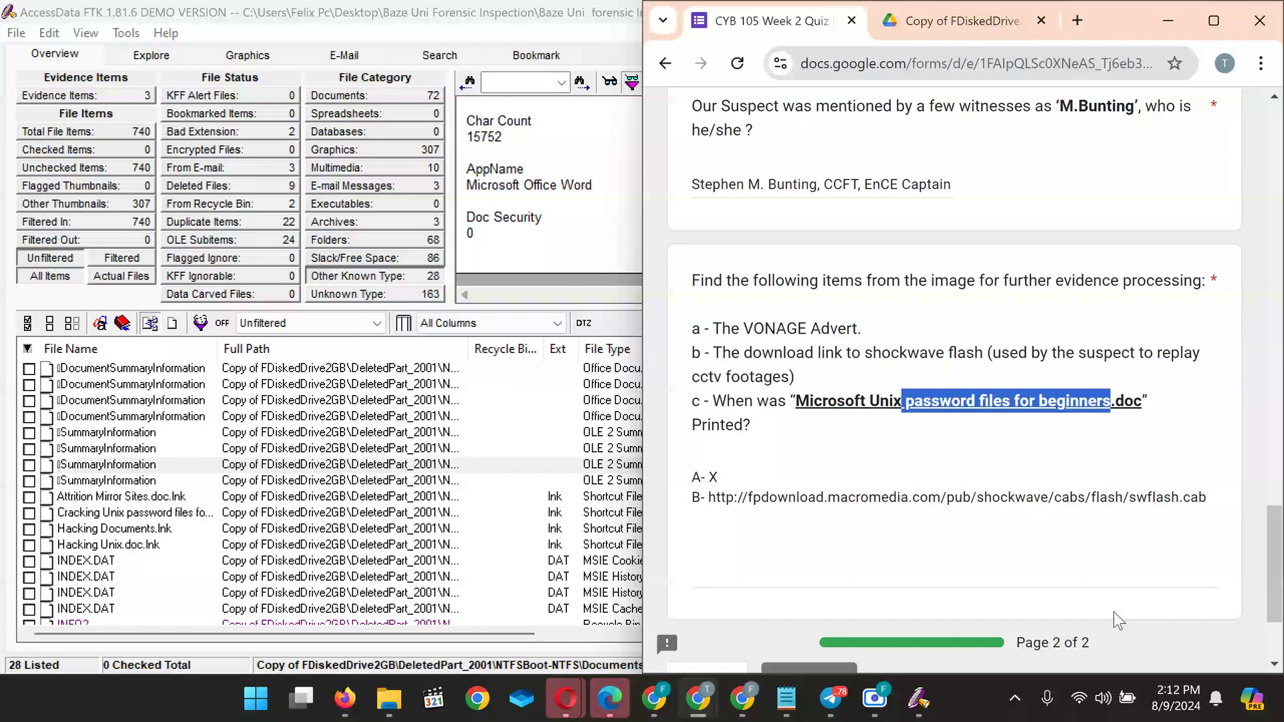
pyautogui.click(1152, 13)
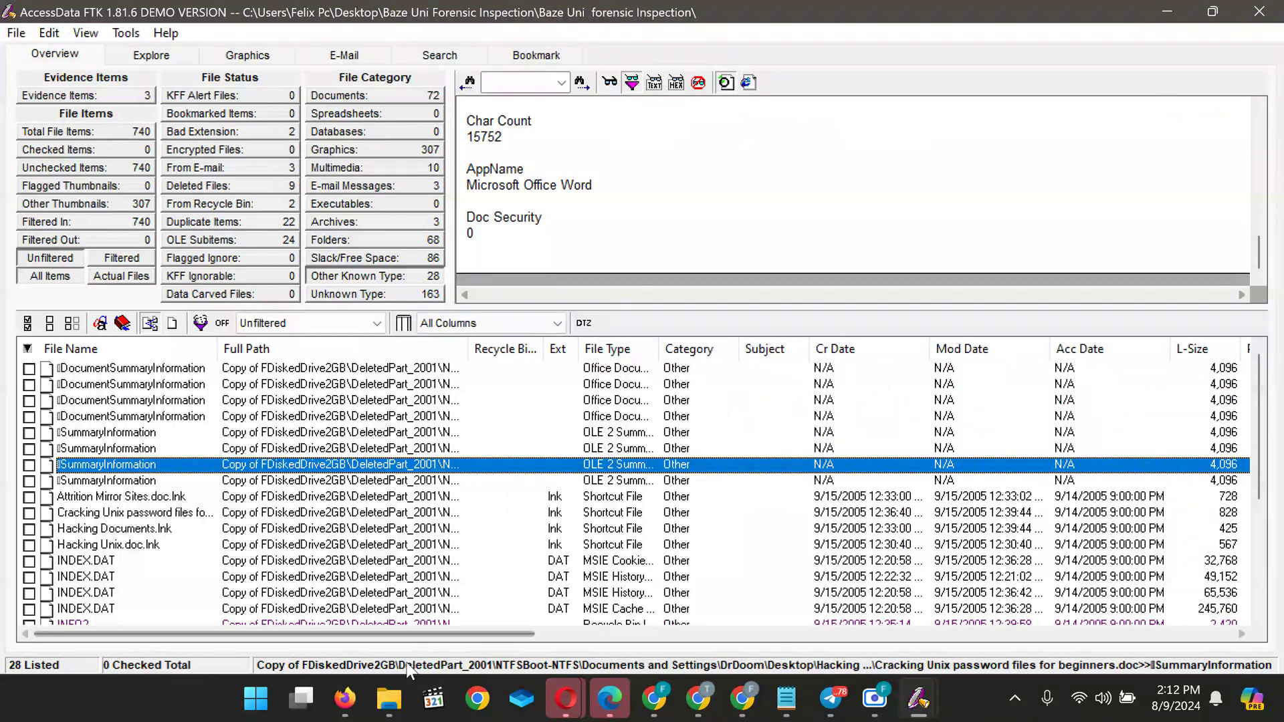
pyautogui.moveTo(253, 635); pyautogui.dragTo(439, 632)
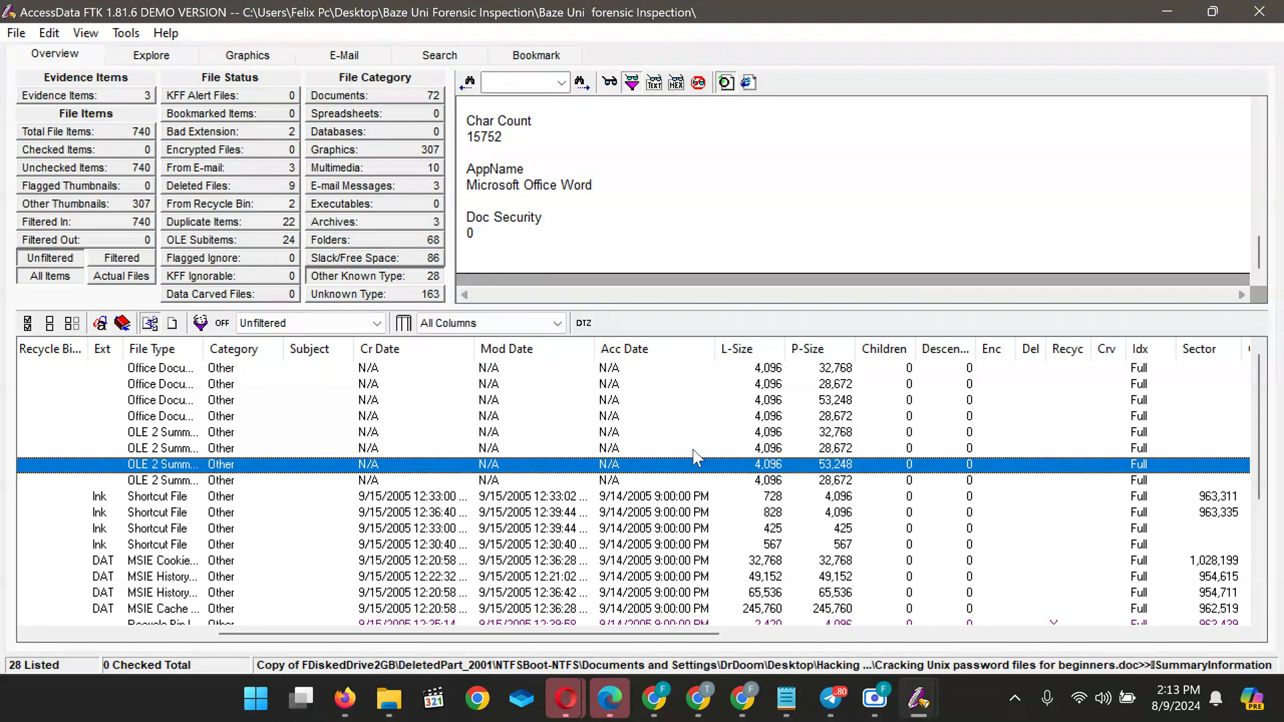
pyautogui.moveTo(725, 713)
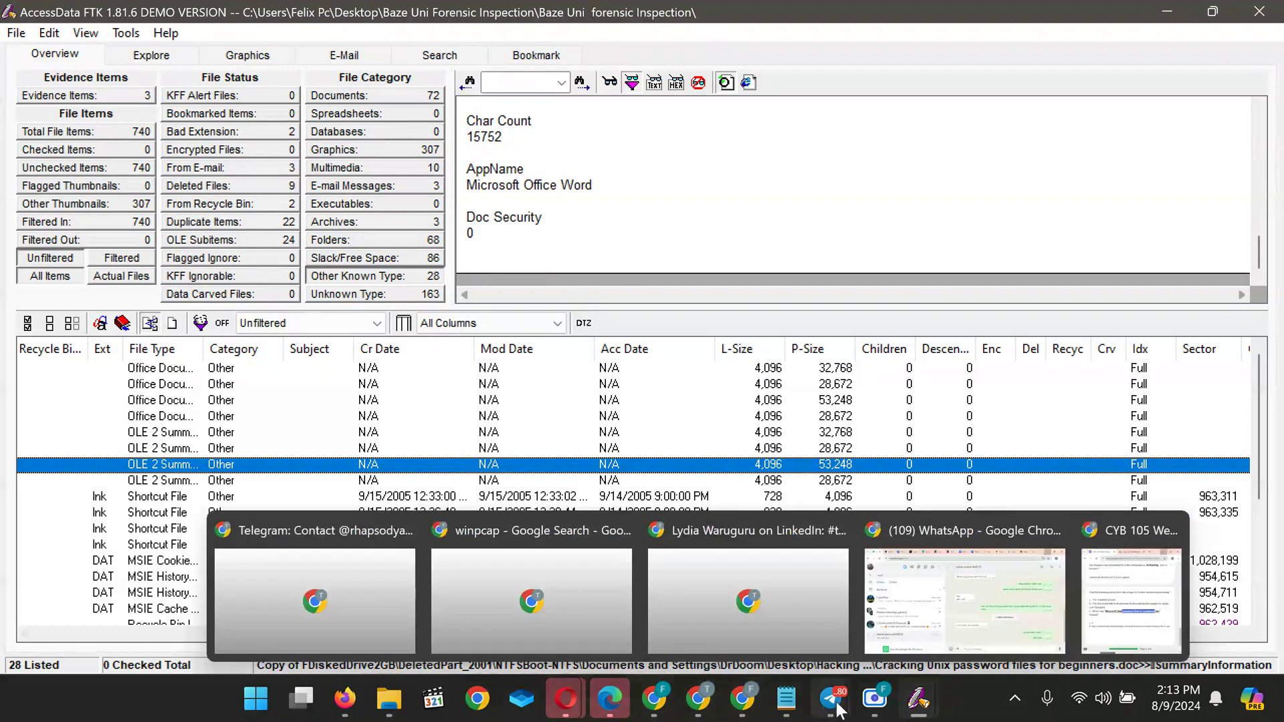
pyautogui.moveTo(831, 701)
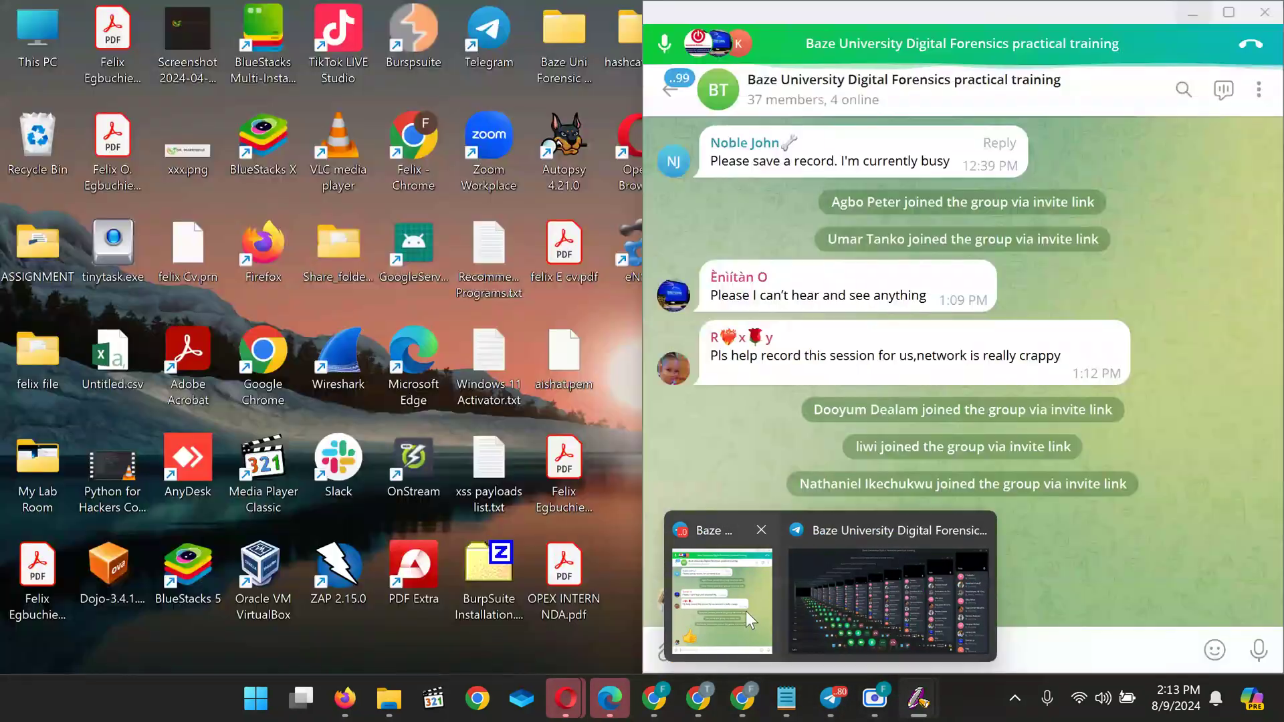
pyautogui.click(745, 611)
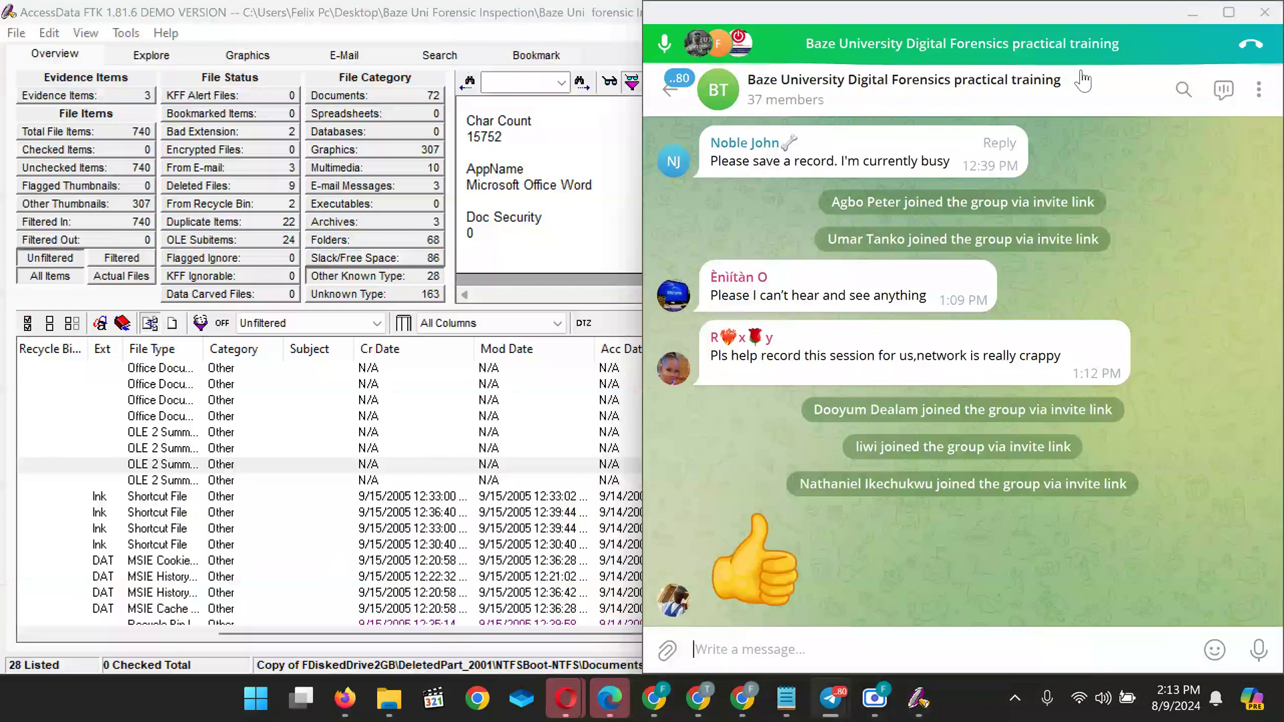
pyautogui.click(1193, 9)
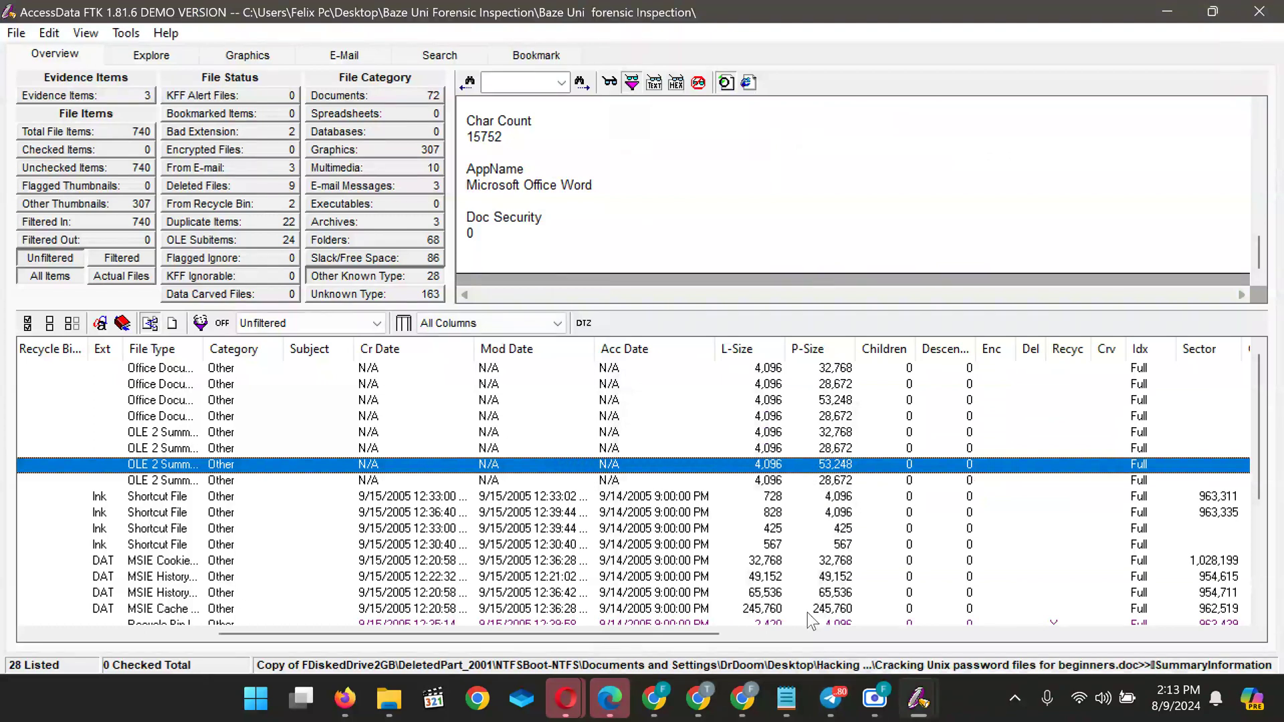
pyautogui.moveTo(700, 637); pyautogui.dragTo(809, 643)
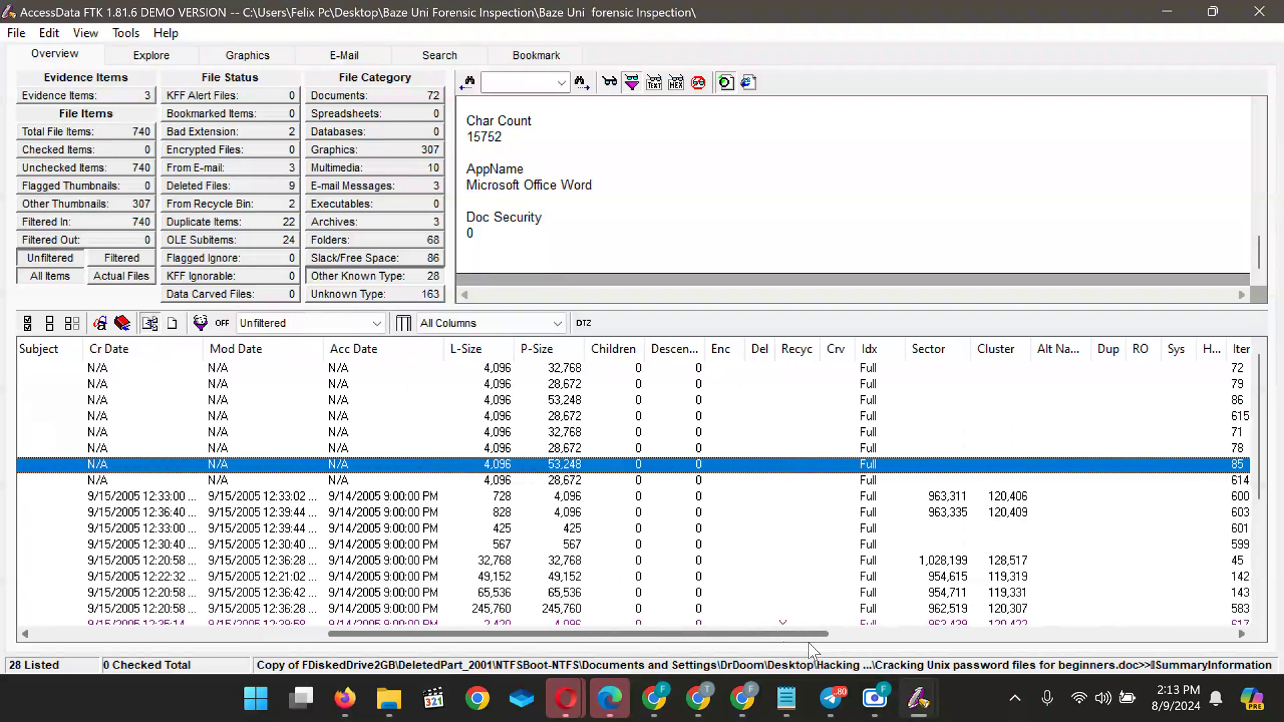
pyautogui.moveTo(809, 644); pyautogui.dragTo(848, 644)
pyautogui.moveTo(851, 647); pyautogui.dragTo(1180, 632)
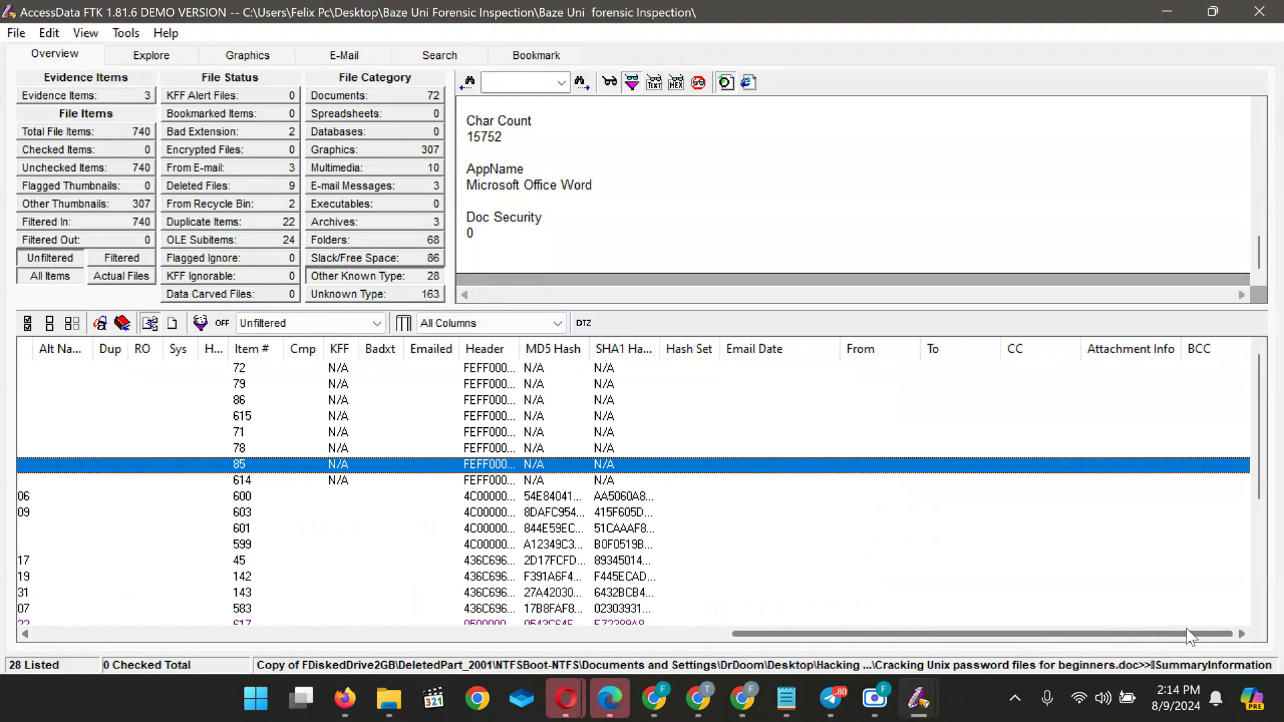
pyautogui.moveTo(1168, 633)
pyautogui.mouseDown()
pyautogui.moveTo(1110, 643)
pyautogui.moveTo(1146, 641)
pyautogui.mouseUp()
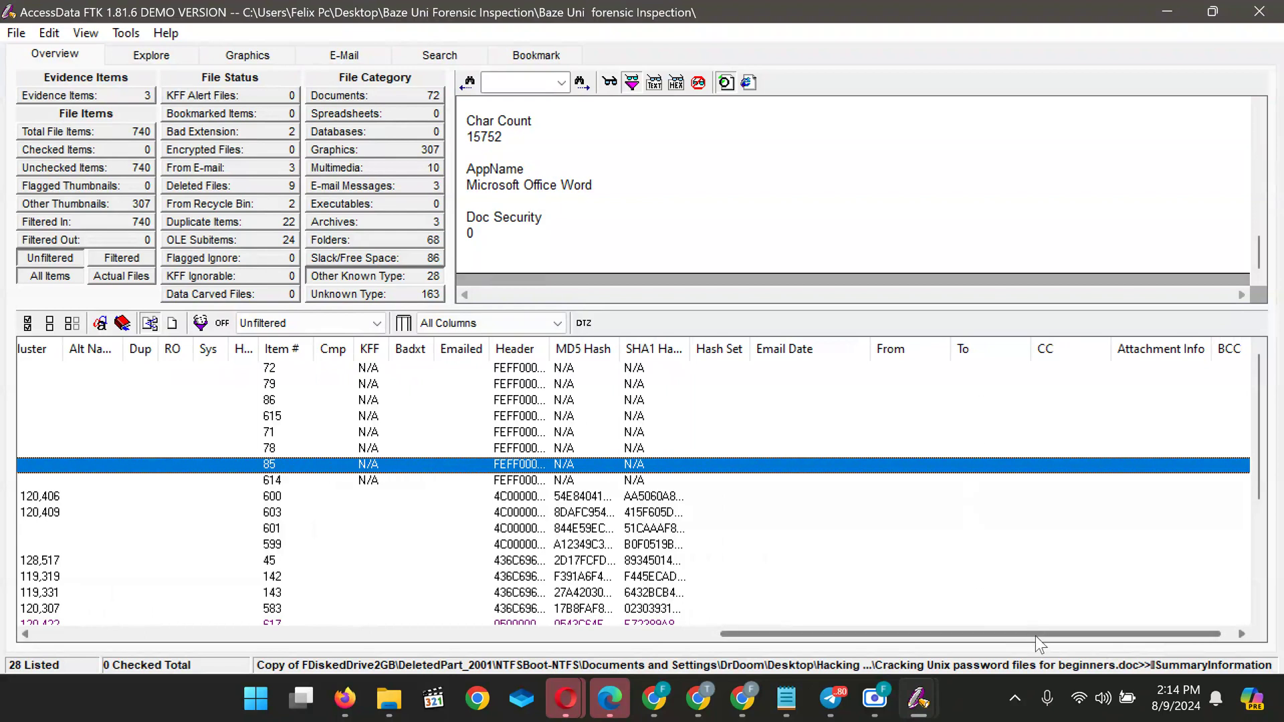
pyautogui.moveTo(1038, 642); pyautogui.dragTo(182, 644)
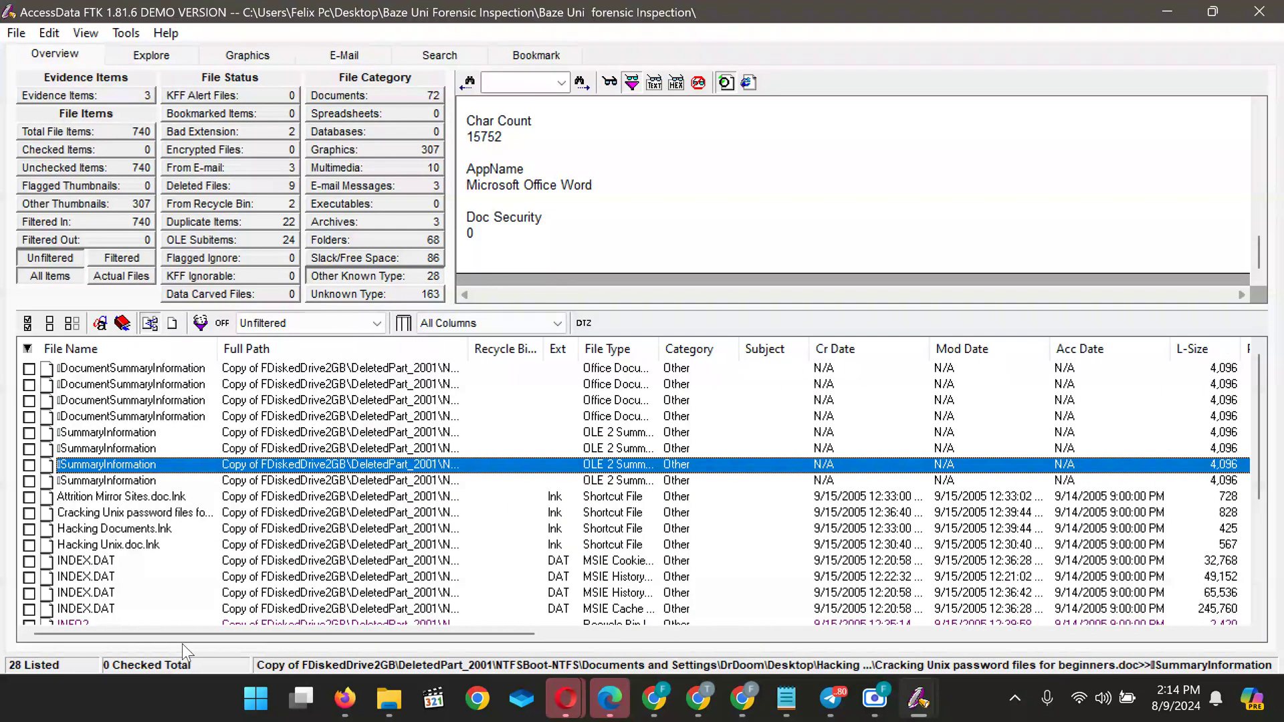
# Review the SummaryInformation item's File Source, File Content and Case-Specific Info properties, then close them
pyautogui.rightClick(117, 468)
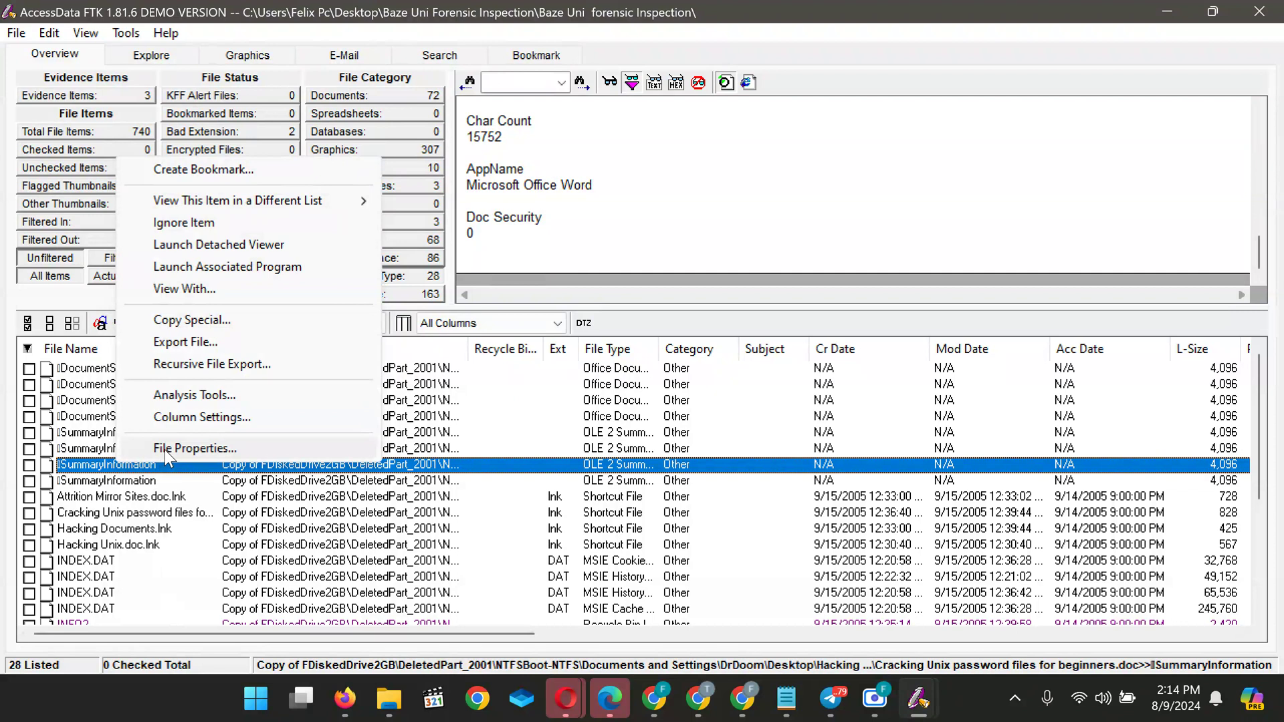
pyautogui.click(164, 449)
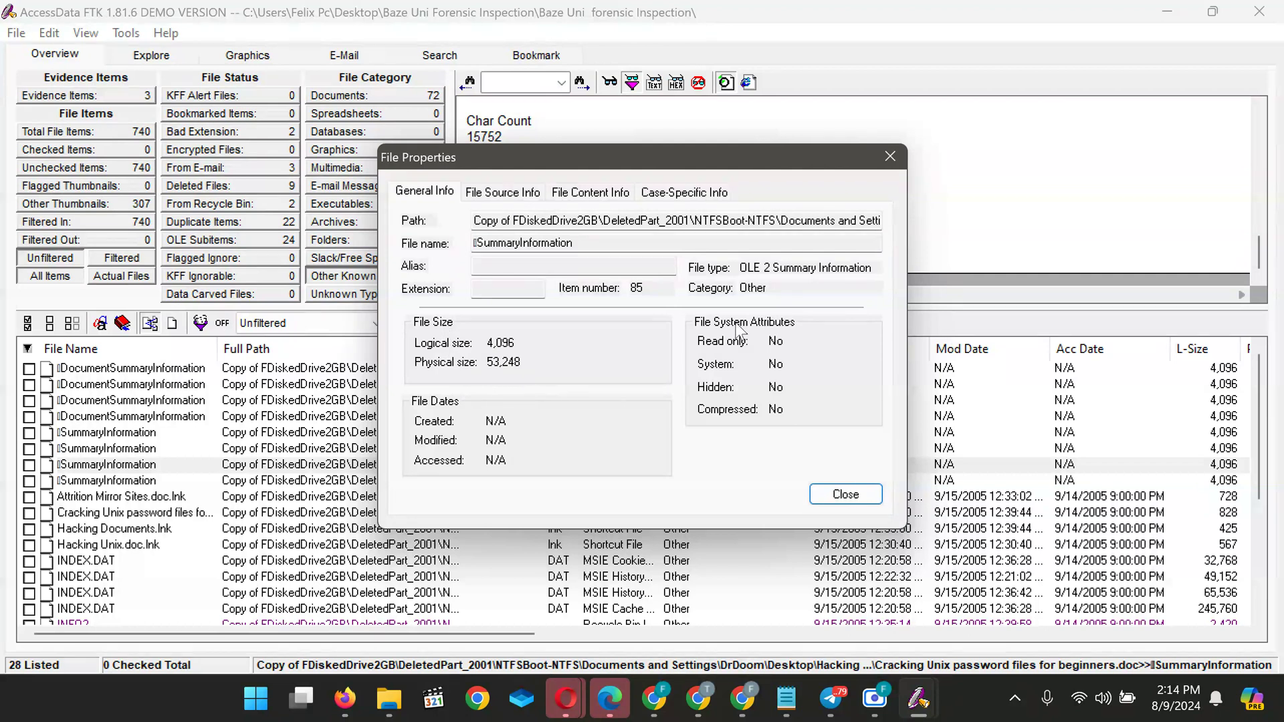
pyautogui.click(491, 193)
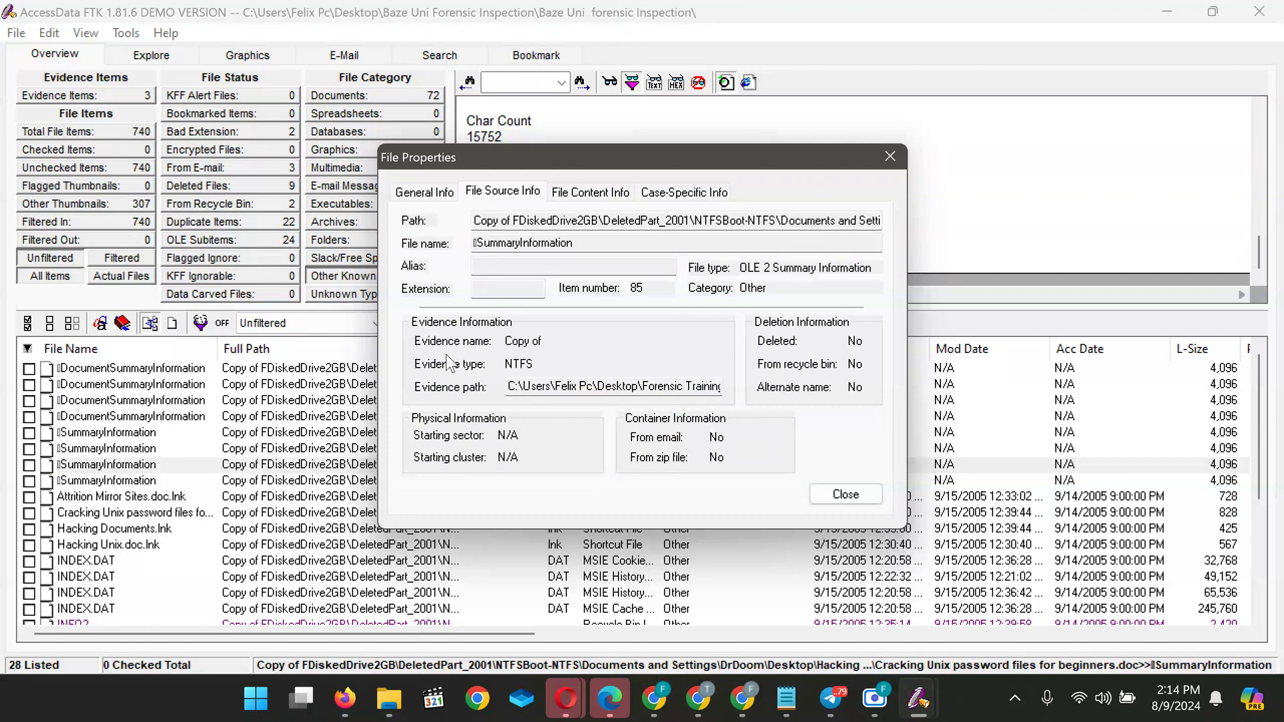
pyautogui.click(589, 194)
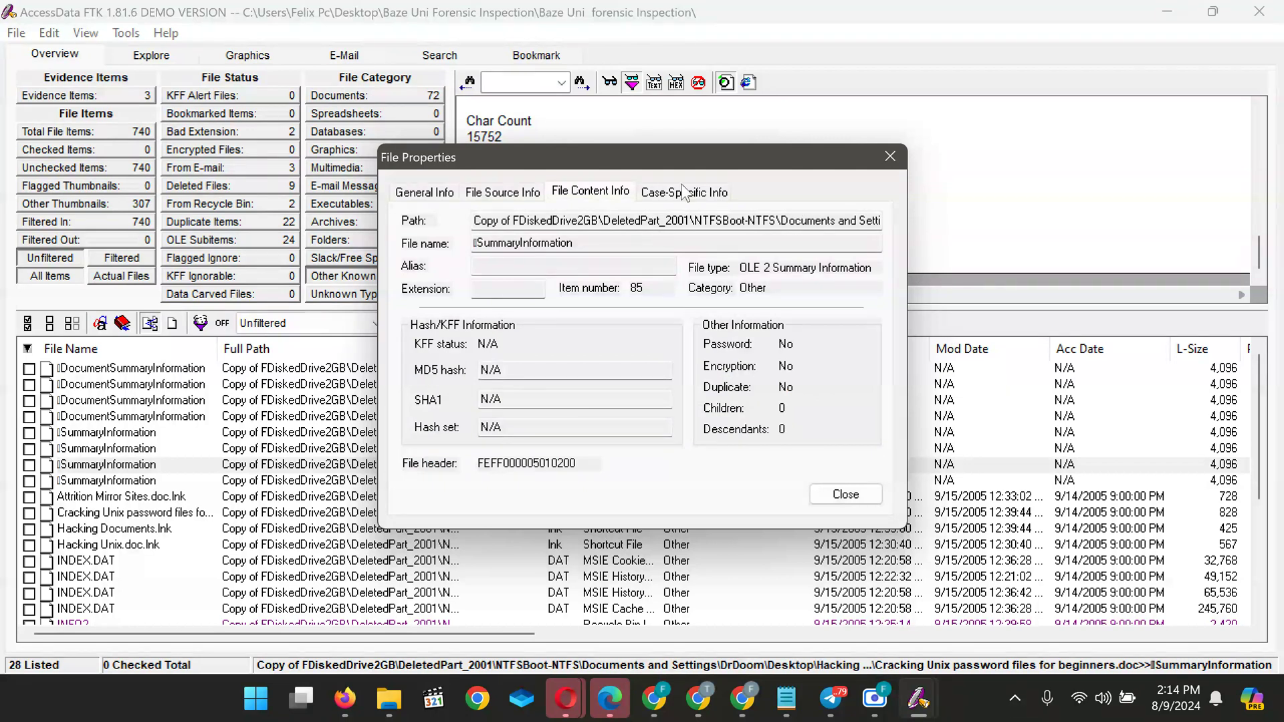
pyautogui.click(684, 193)
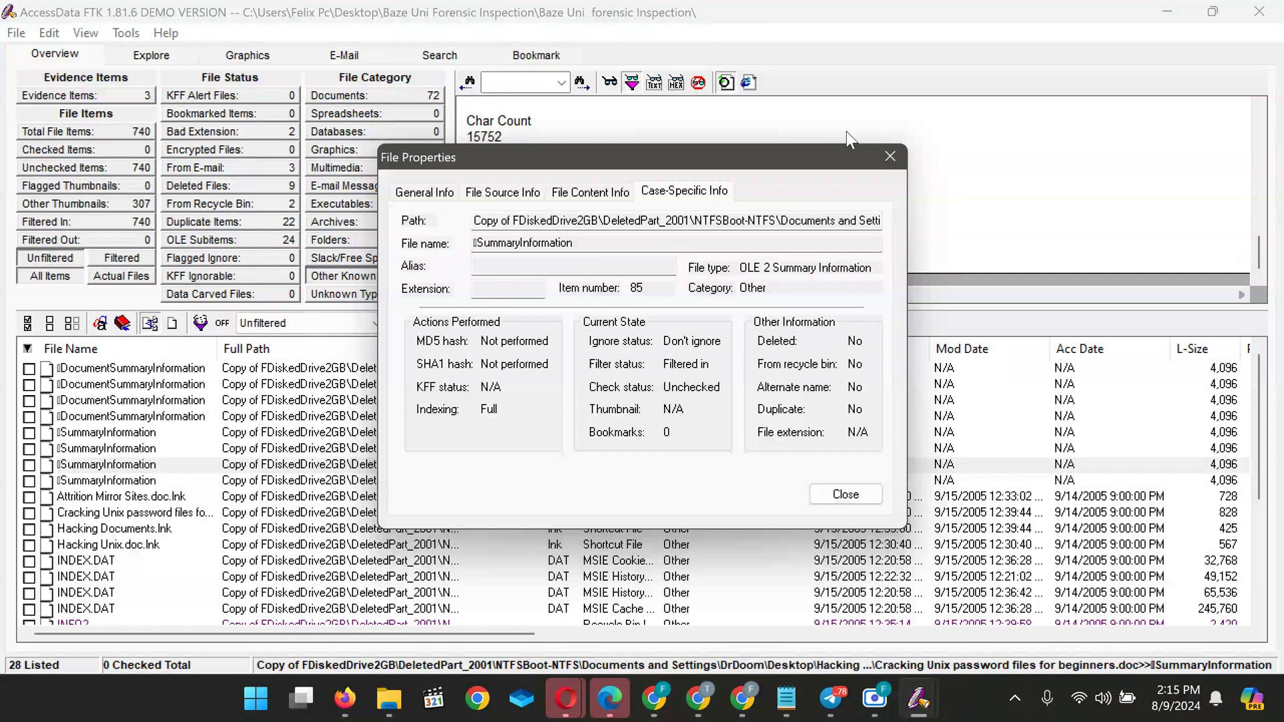
pyautogui.click(889, 158)
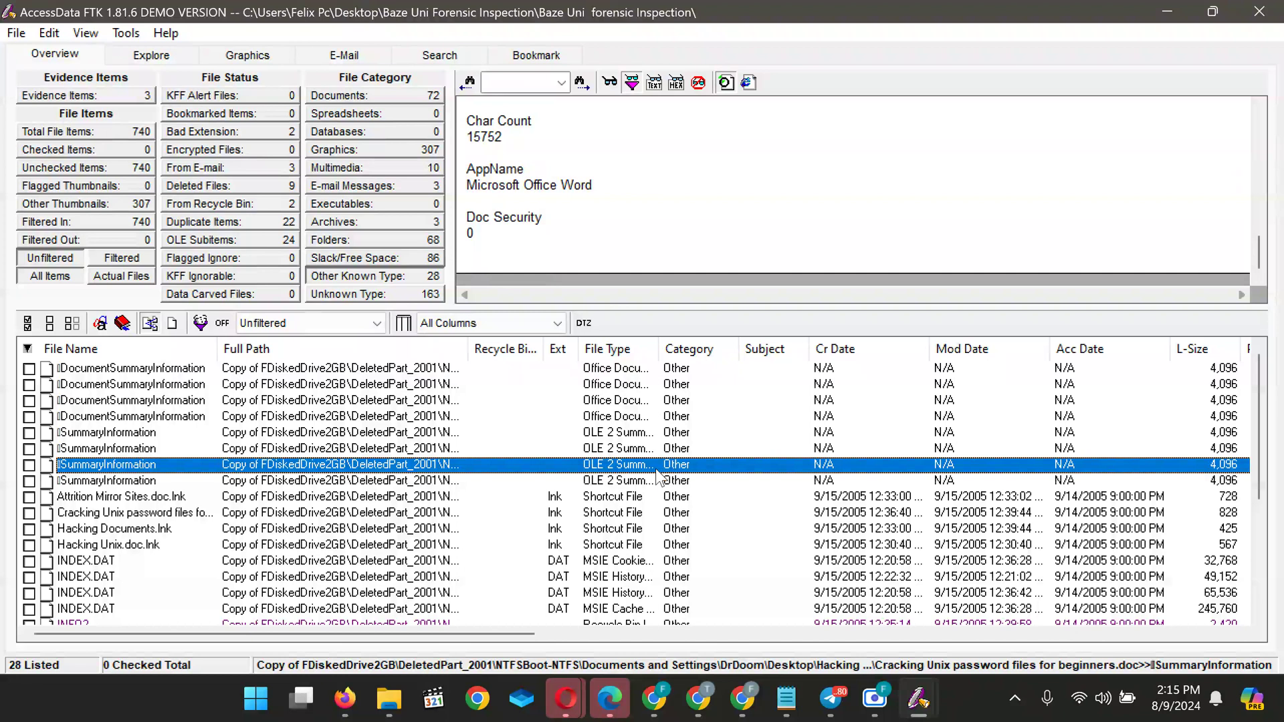
# In the quiz form, add 'C- N/a' on a new line below answer B
pyautogui.scroll(-2, 657, 471)
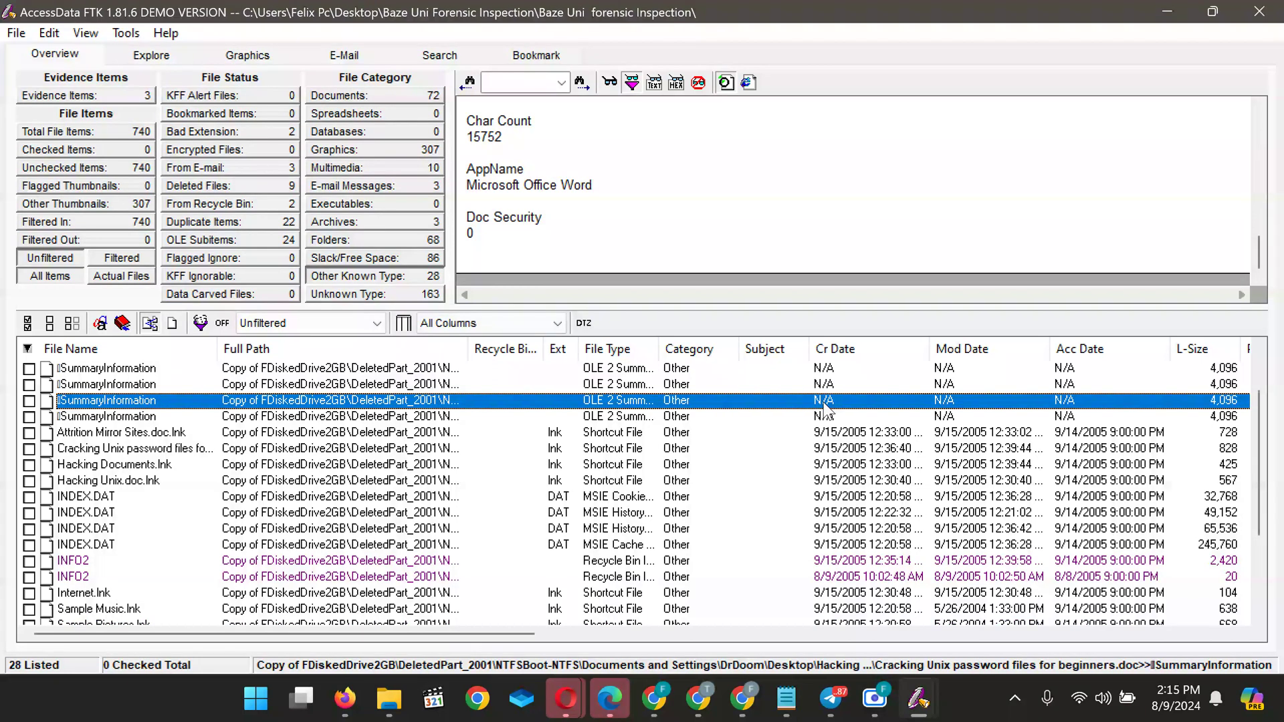
pyautogui.moveTo(692, 705)
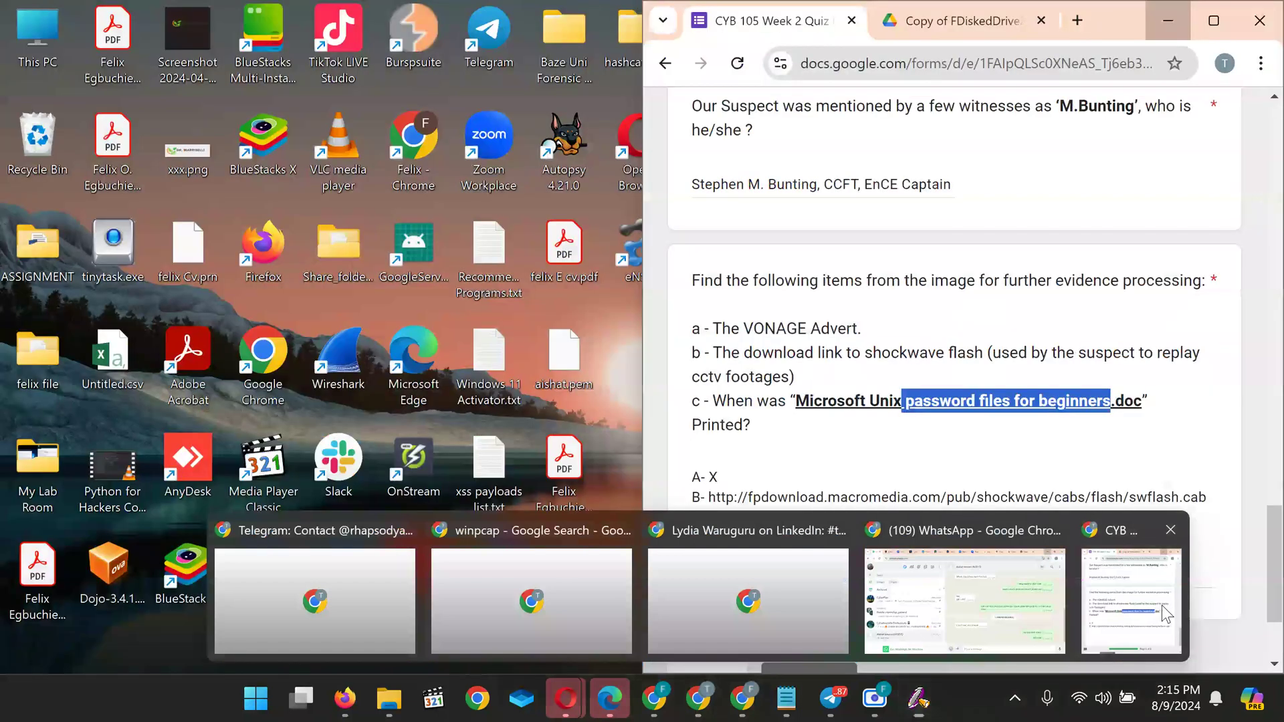
pyautogui.click(1162, 605)
pyautogui.click(726, 517)
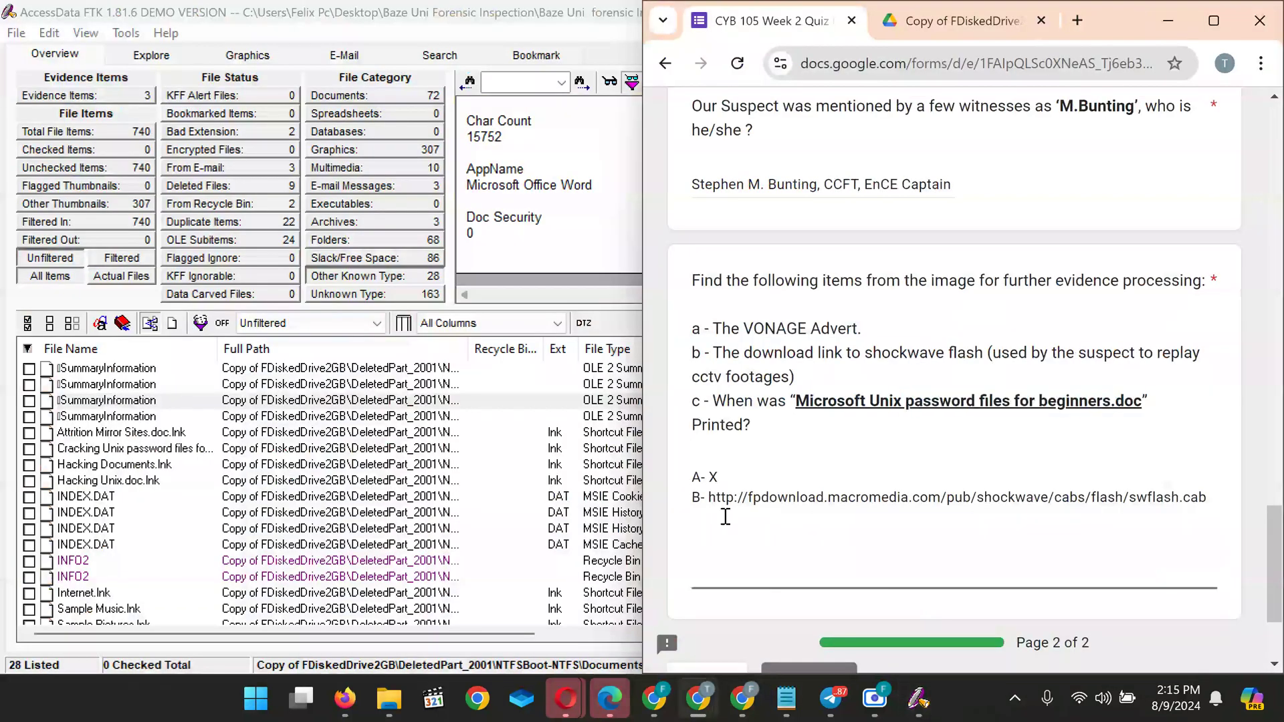
pyautogui.write('C- N/a')
# Back in FTK, read the Cracking Unix metadata: Title, 2763 words, created 9/15/2005 12:36:00 PM
pyautogui.click(1152, 16)
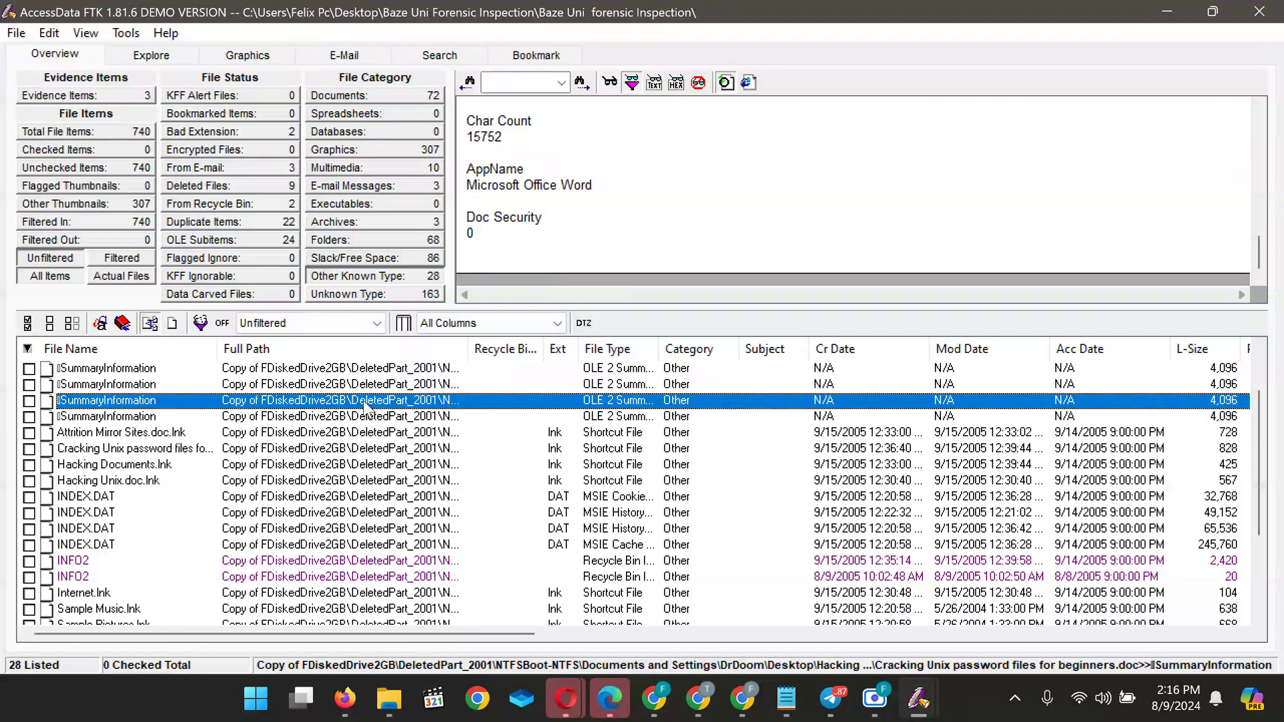
pyautogui.scroll(15, 619, 190)
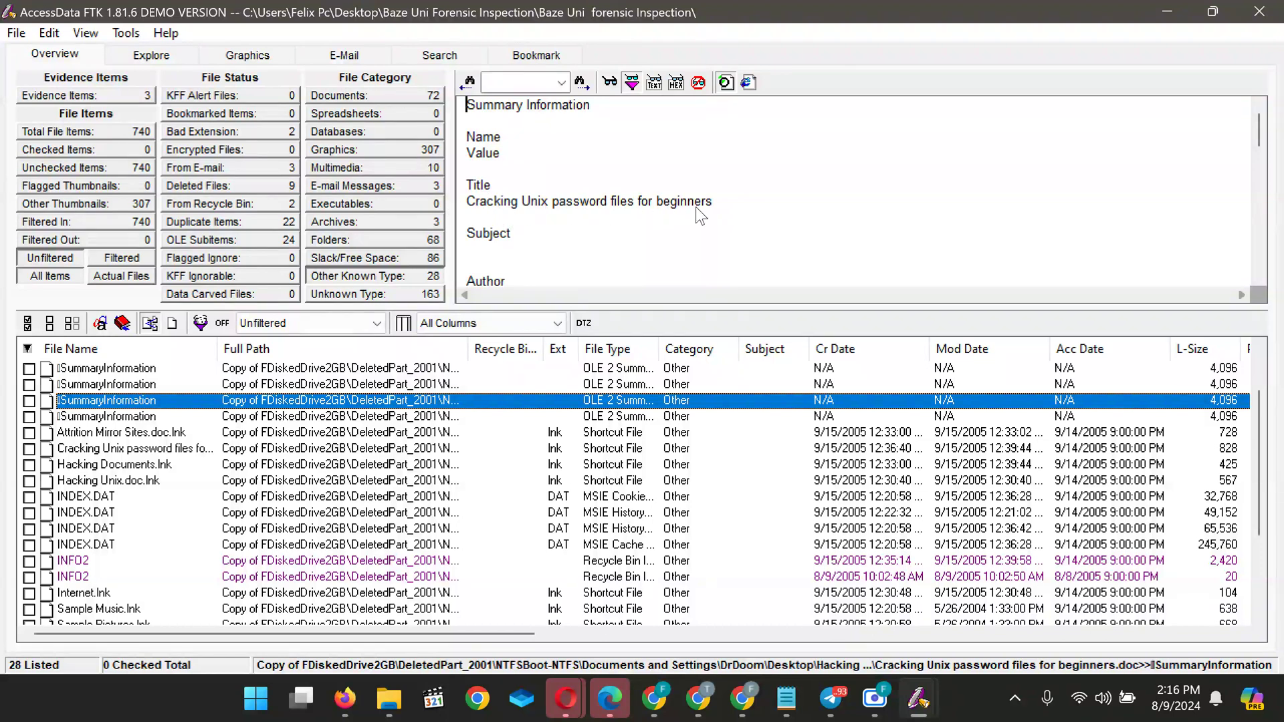
pyautogui.click(554, 200)
pyautogui.hotkey('shift', 'Home')
pyautogui.hotkey('shift', 'End')
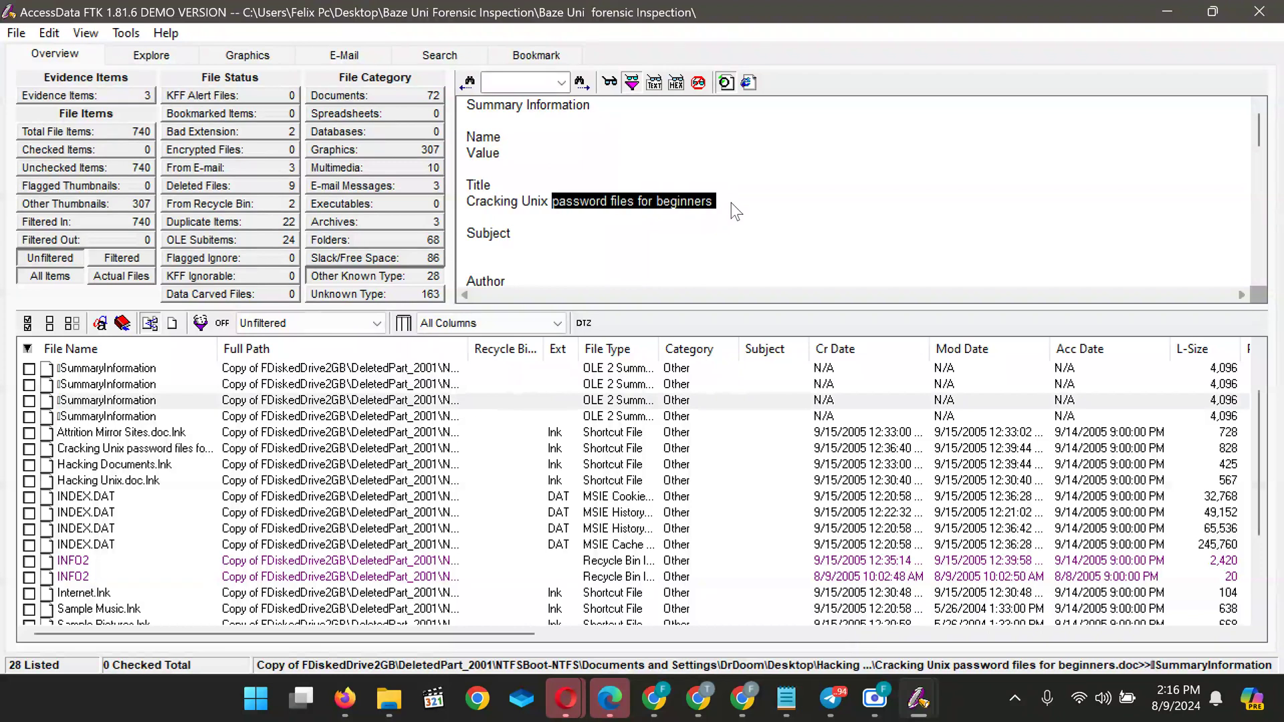
pyautogui.click(635, 252)
pyautogui.scroll(-4, 635, 252)
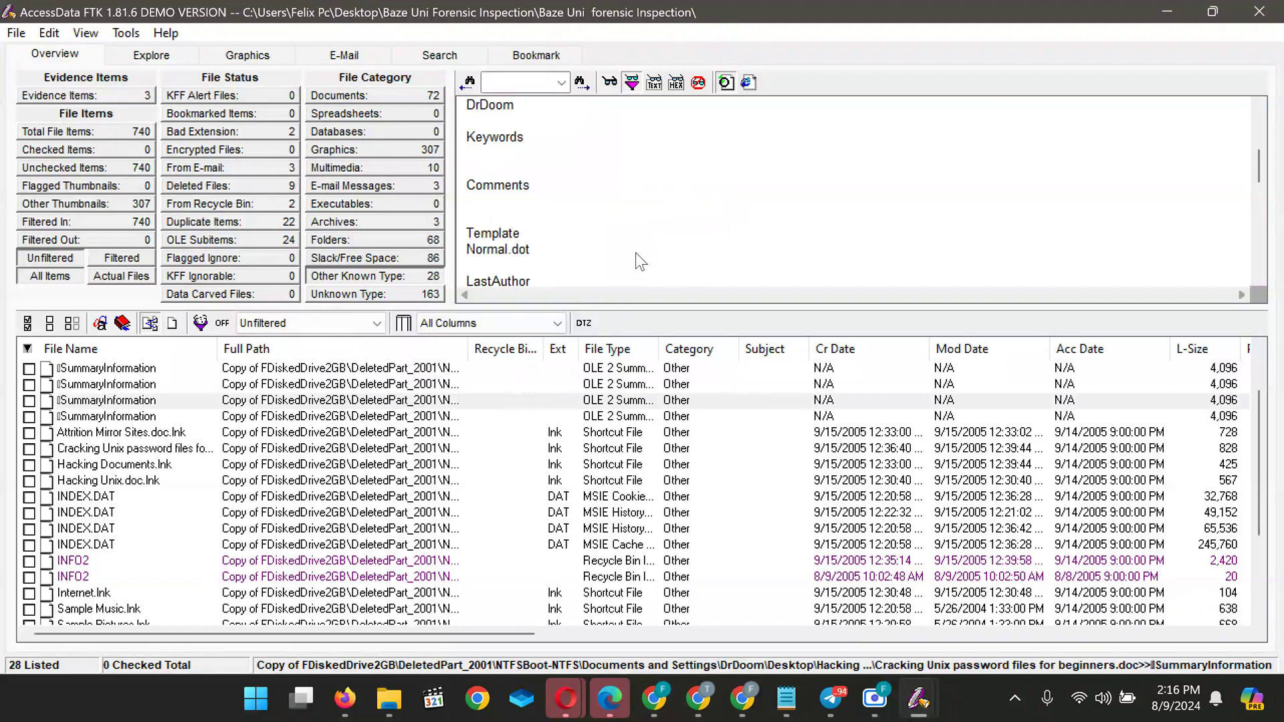
pyautogui.scroll(-6, 636, 253)
pyautogui.scroll(3, 636, 254)
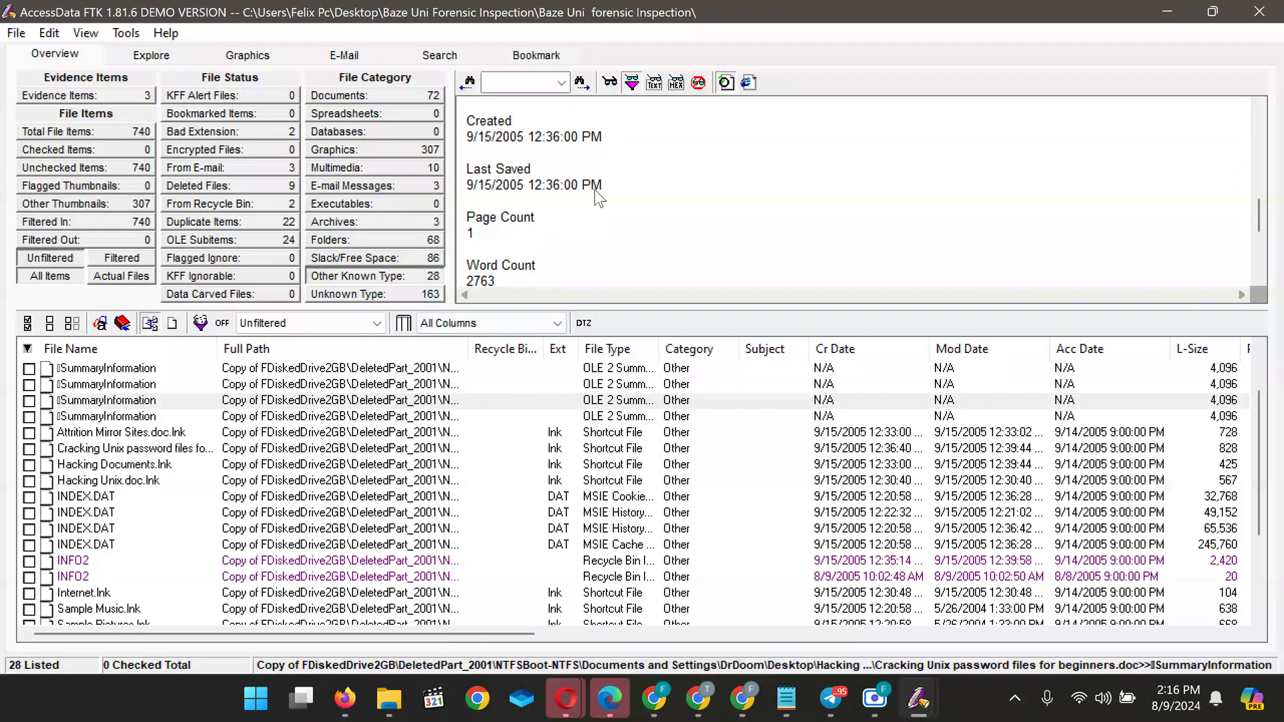
pyautogui.scroll(-3, 597, 194)
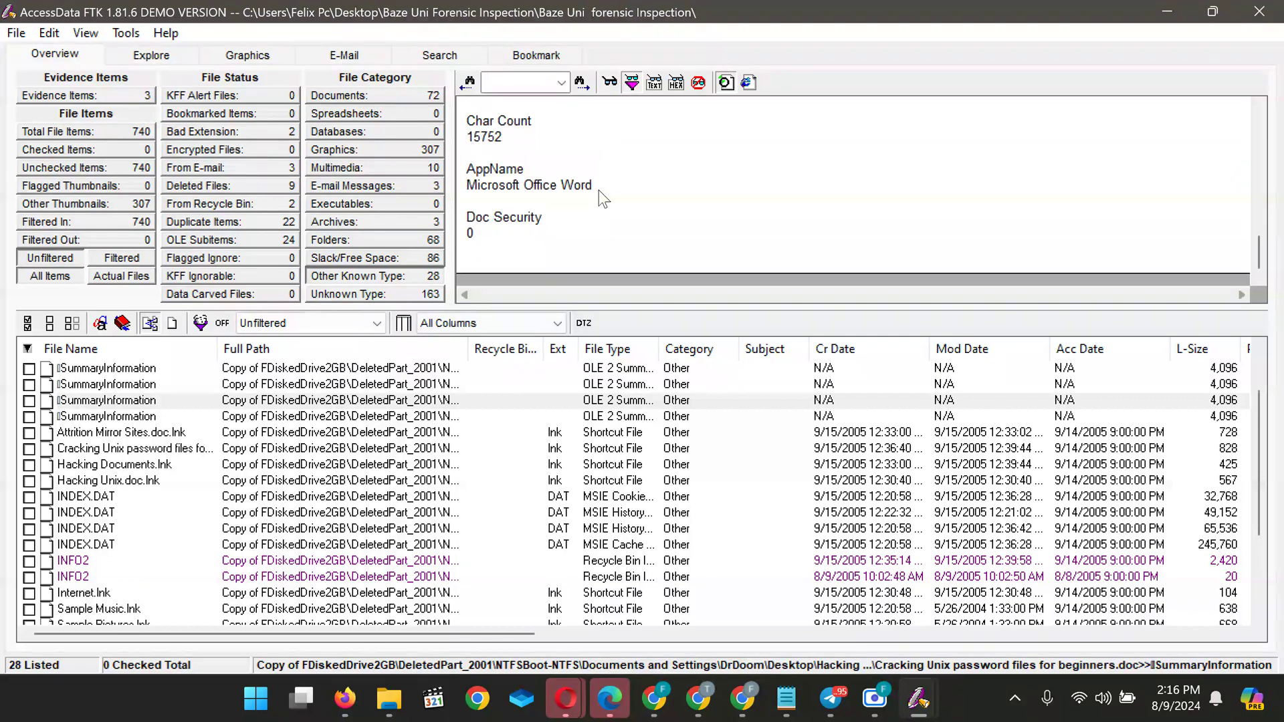
pyautogui.scroll(5, 602, 198)
pyautogui.scroll(-1, 604, 198)
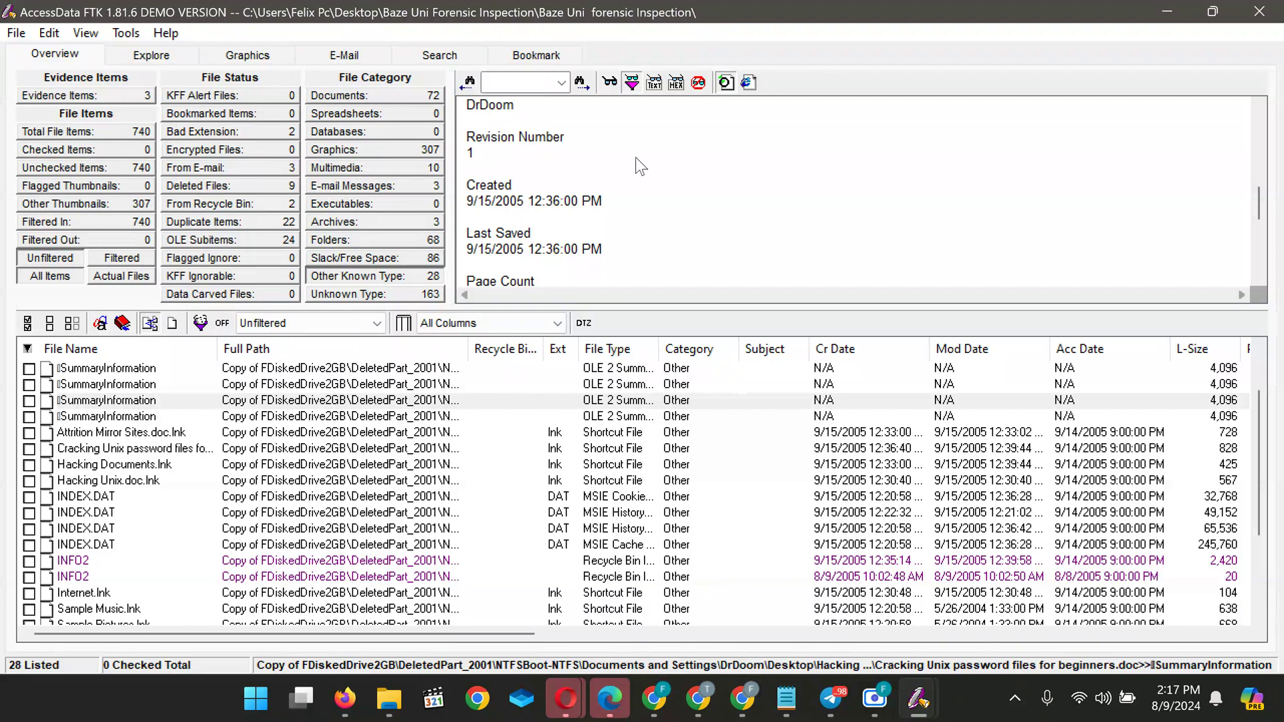
pyautogui.scroll(-5, 636, 158)
pyautogui.scroll(8, 635, 158)
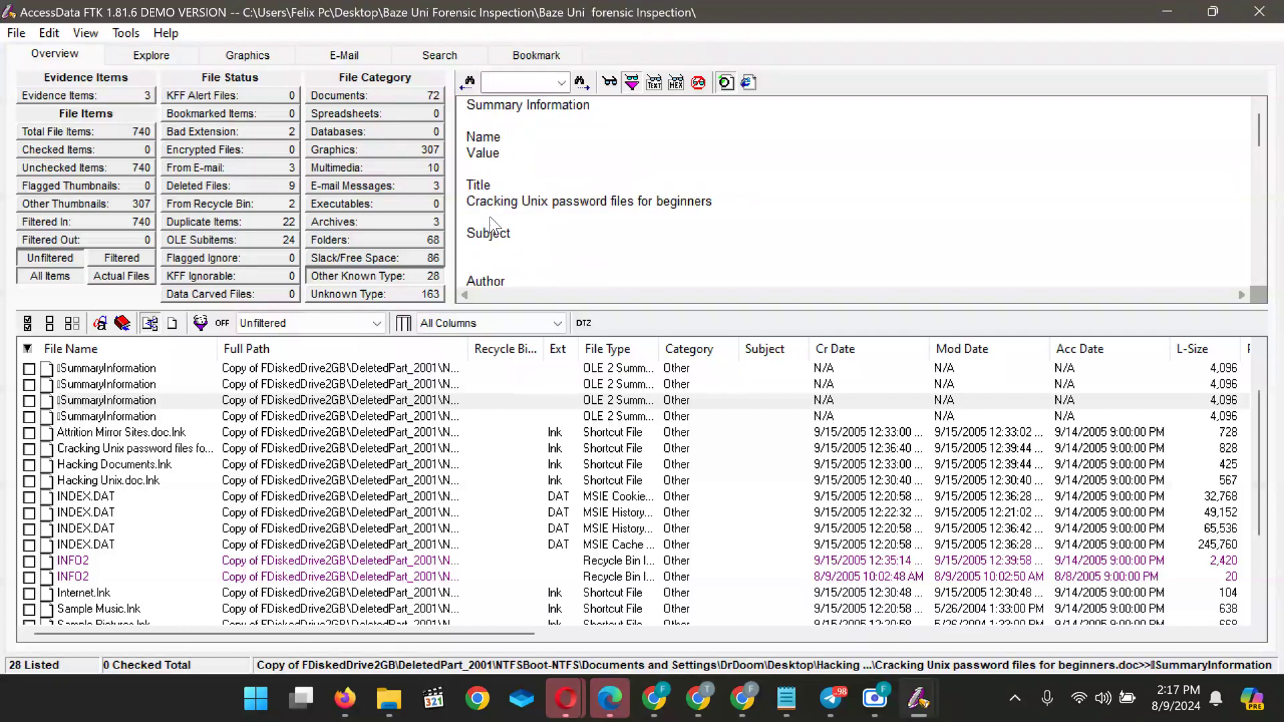
pyautogui.scroll(-8, 523, 248)
pyautogui.scroll(5, 523, 248)
pyautogui.scroll(3, 526, 255)
# View the document's metadata as raw text and hex, then return to the formatted Name/Value table
pyautogui.click(653, 84)
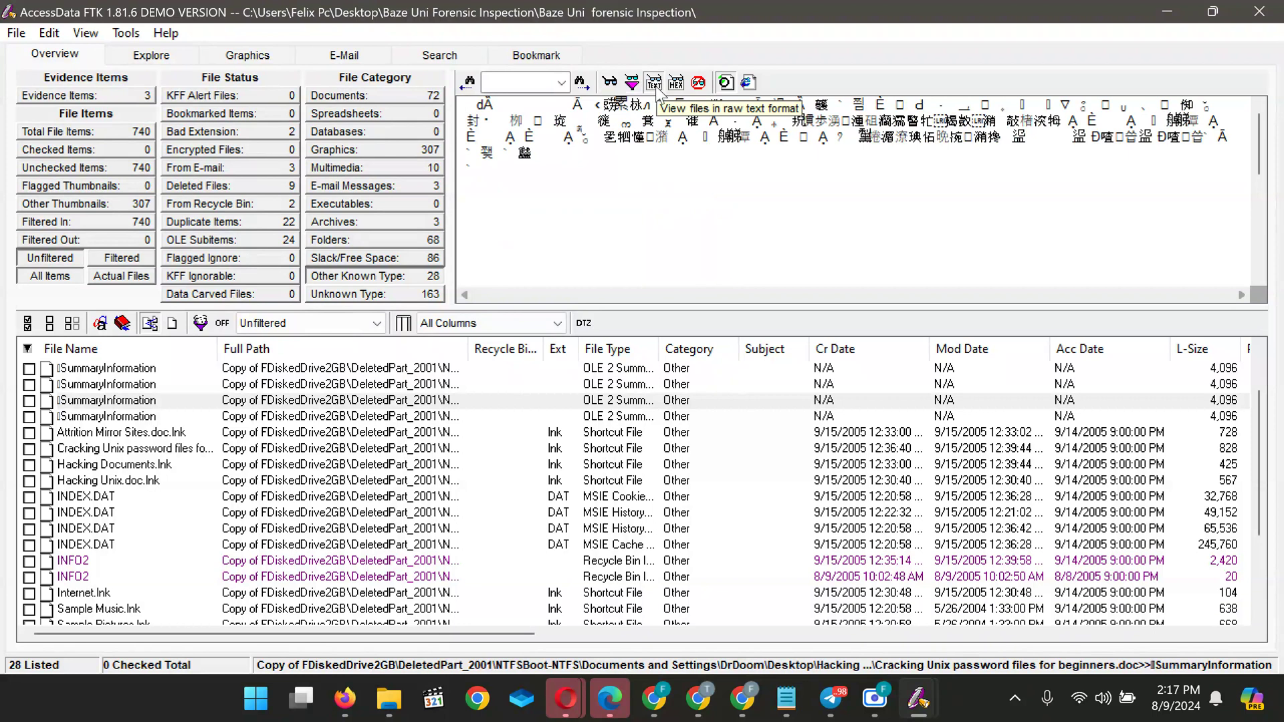
pyautogui.click(677, 85)
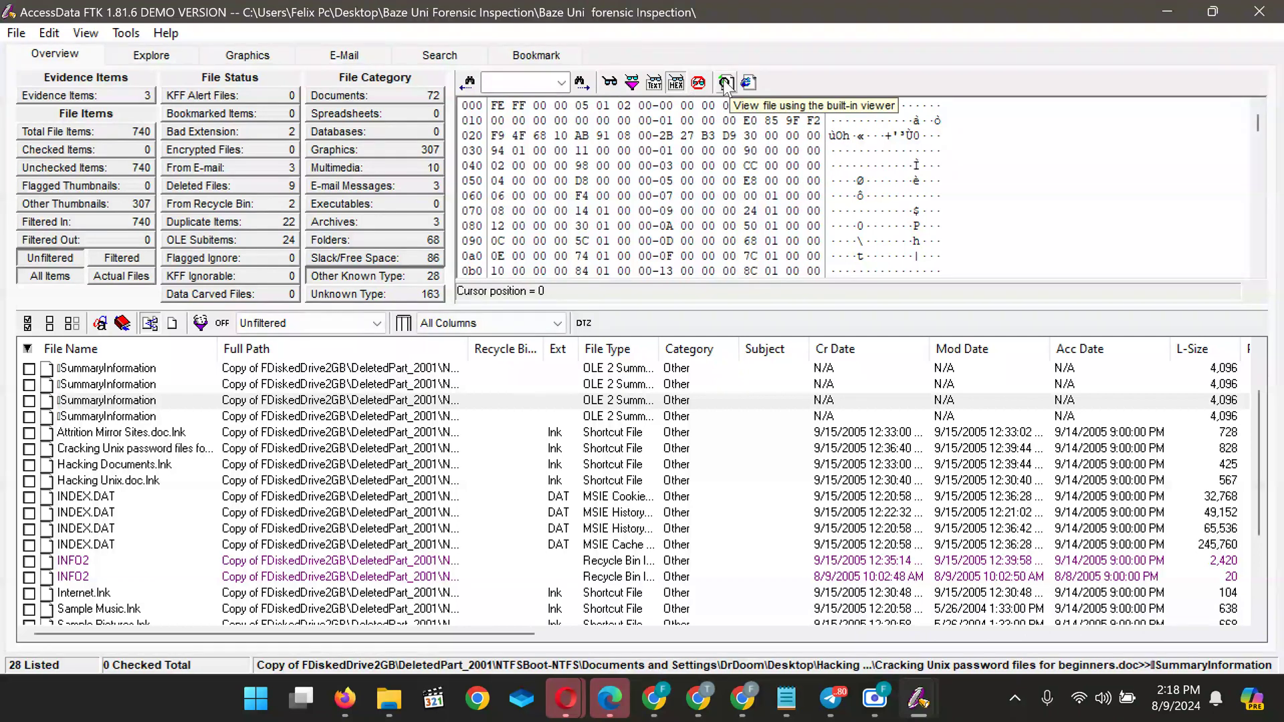
pyautogui.click(611, 84)
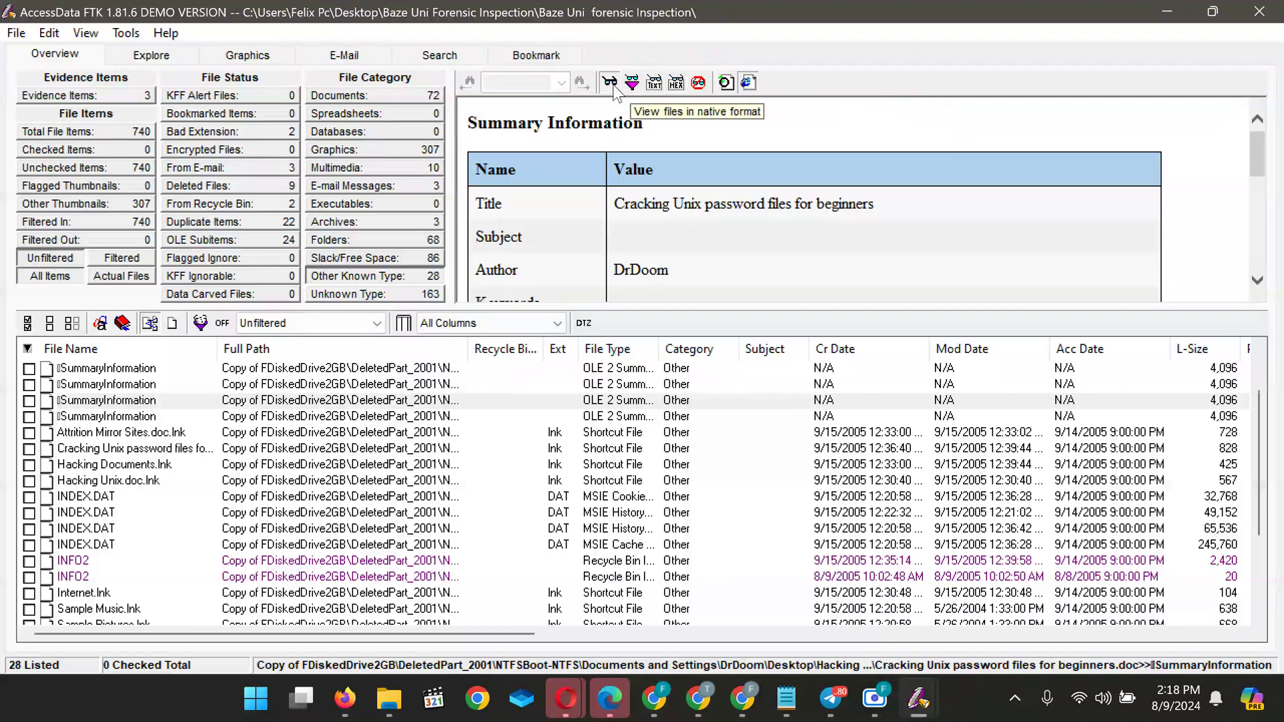
# Scroll through the Summary Information table to read the document's metadata fields
pyautogui.scroll(-1, 619, 211)
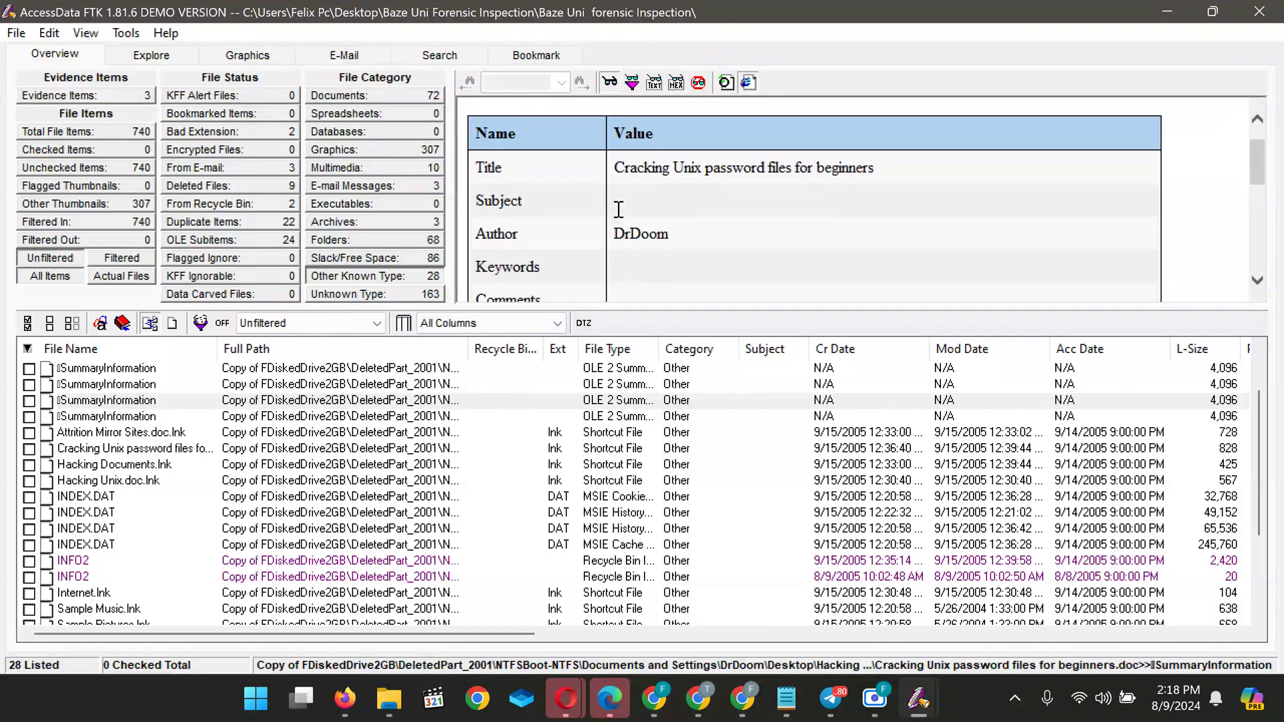
pyautogui.scroll(-5, 618, 211)
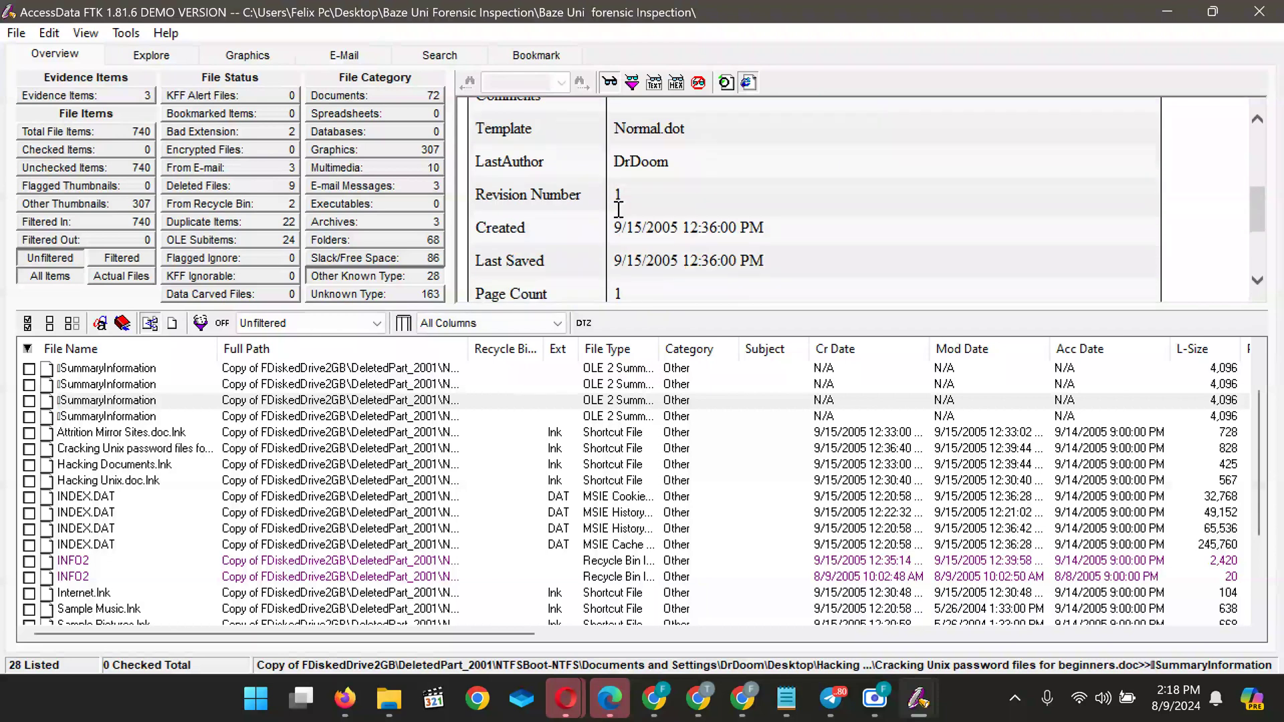
pyautogui.scroll(-3, 619, 211)
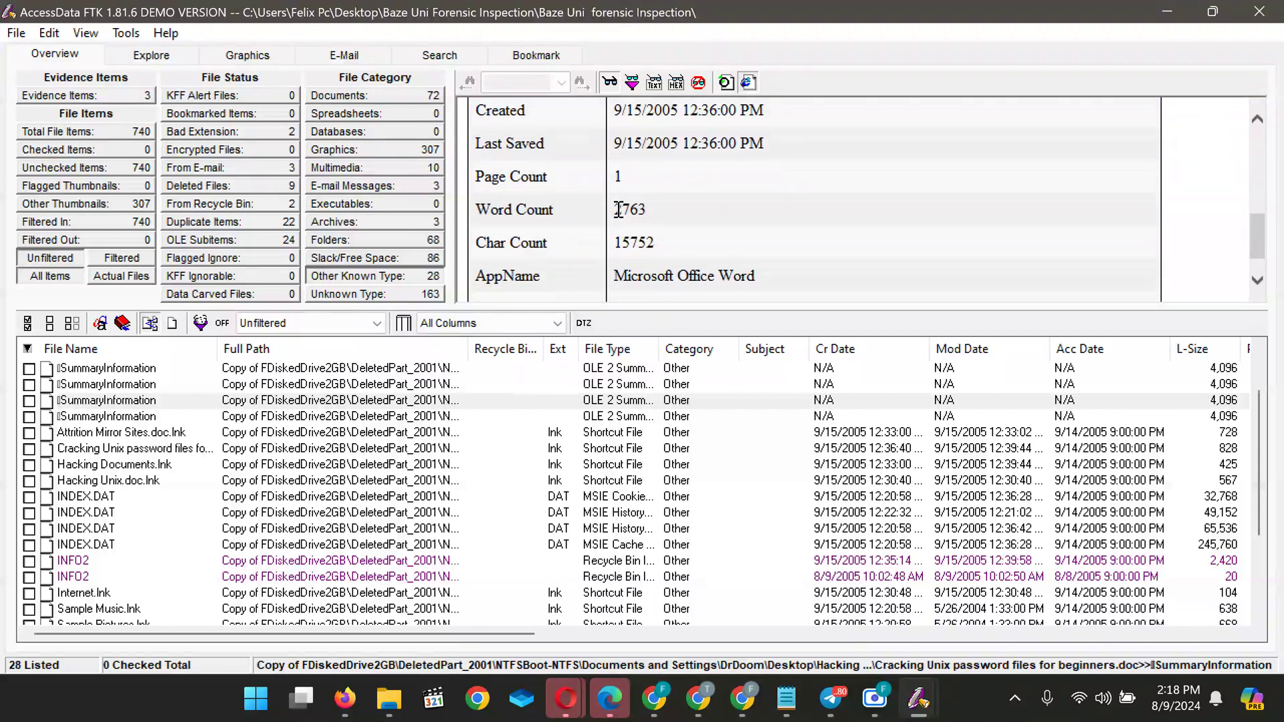
pyautogui.scroll(-1, 619, 211)
pyautogui.scroll(9, 618, 210)
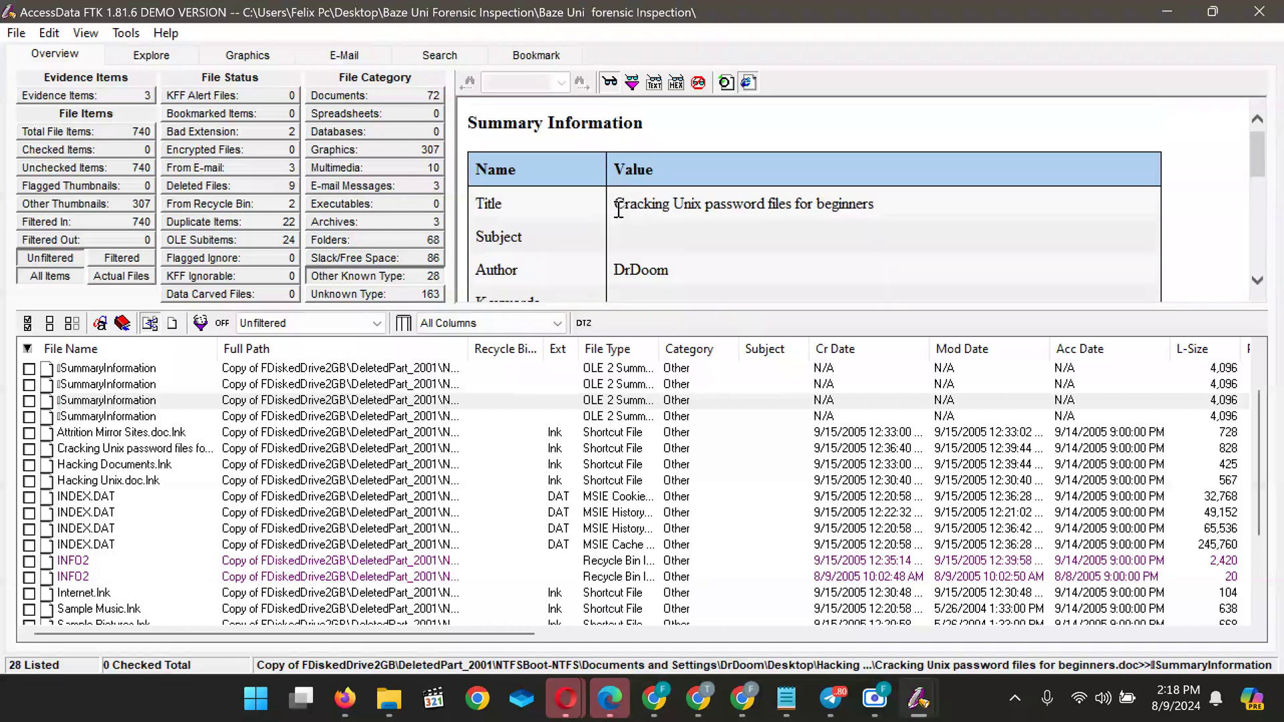
pyautogui.scroll(-4, 619, 211)
pyautogui.scroll(-8, 618, 210)
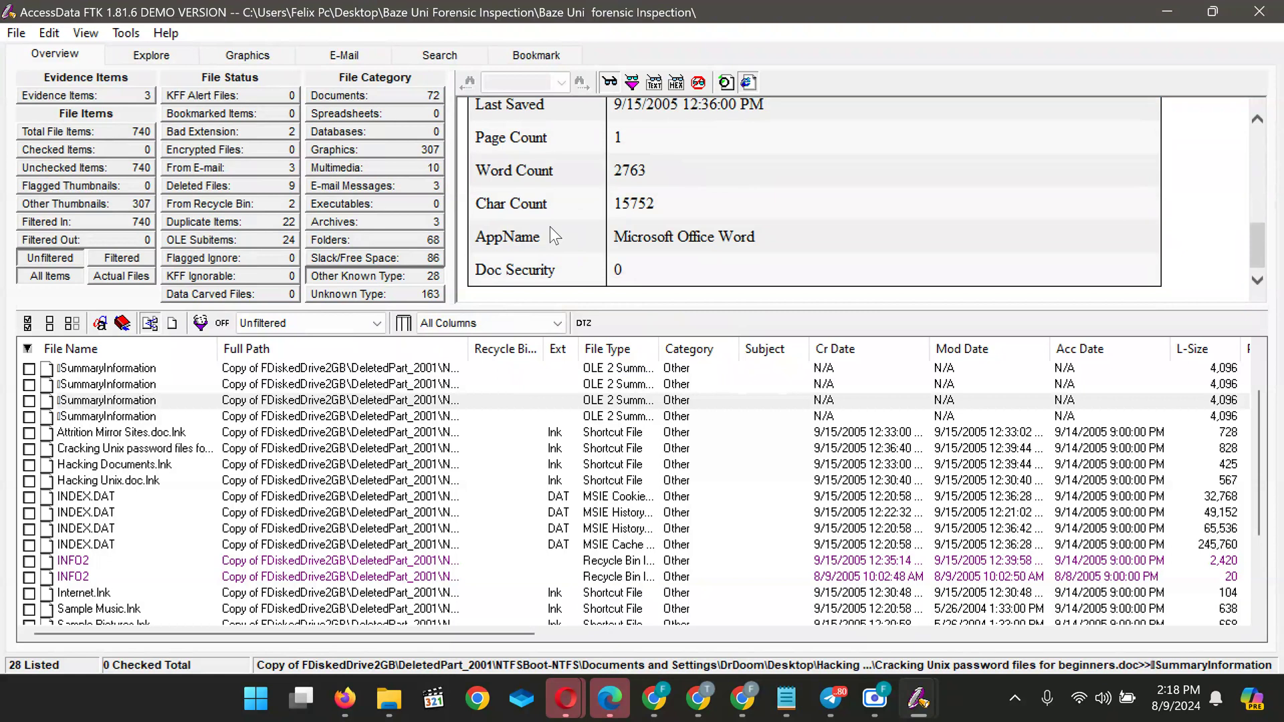
pyautogui.moveTo(737, 708)
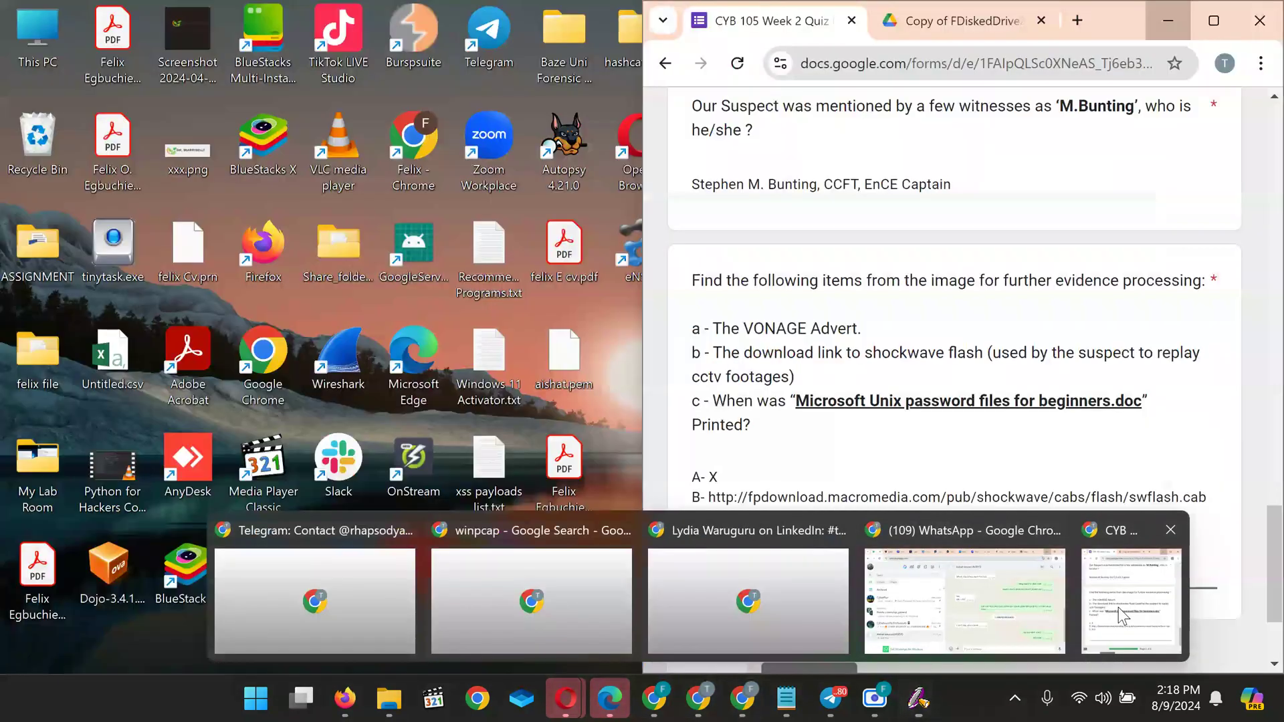
# Switch back to the CYB 105 Week 2 Quiz window in Chrome
pyautogui.click(1118, 607)
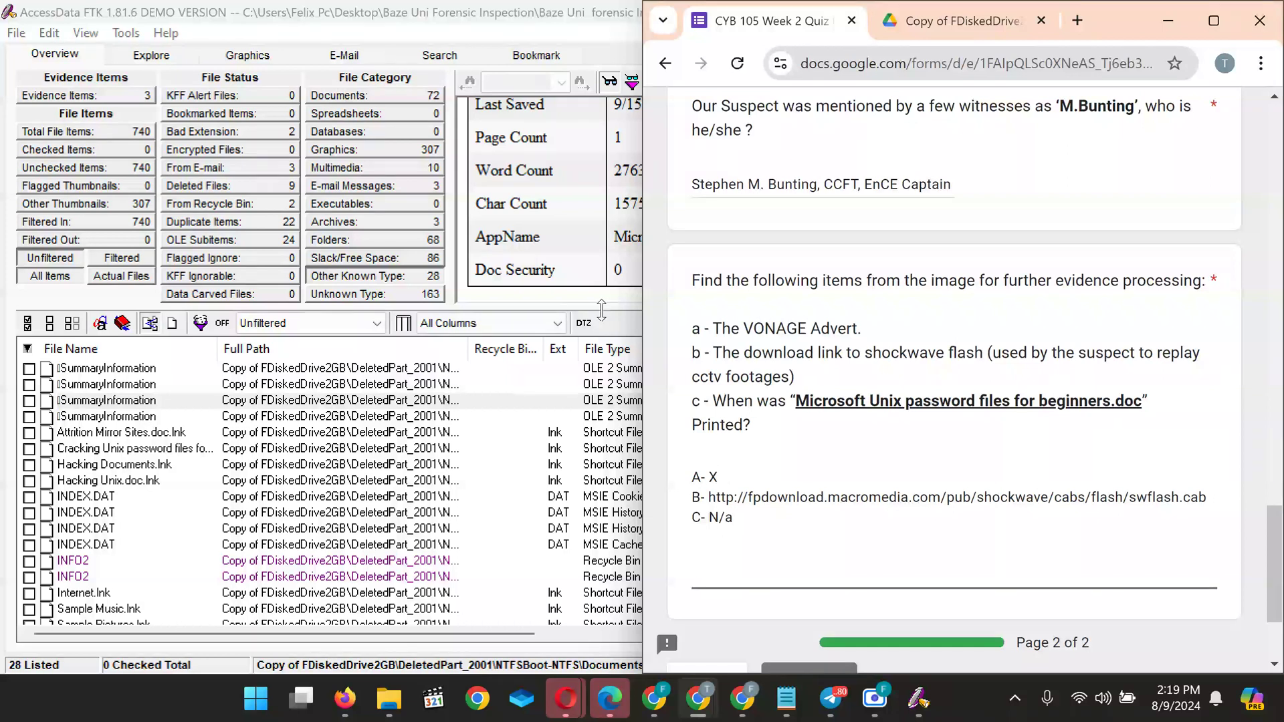
# Return to FTK and scroll up to the Cracking Unix document's Title and Author metadata
pyautogui.click(555, 240)
pyautogui.scroll(3, 697, 220)
pyautogui.scroll(3, 697, 219)
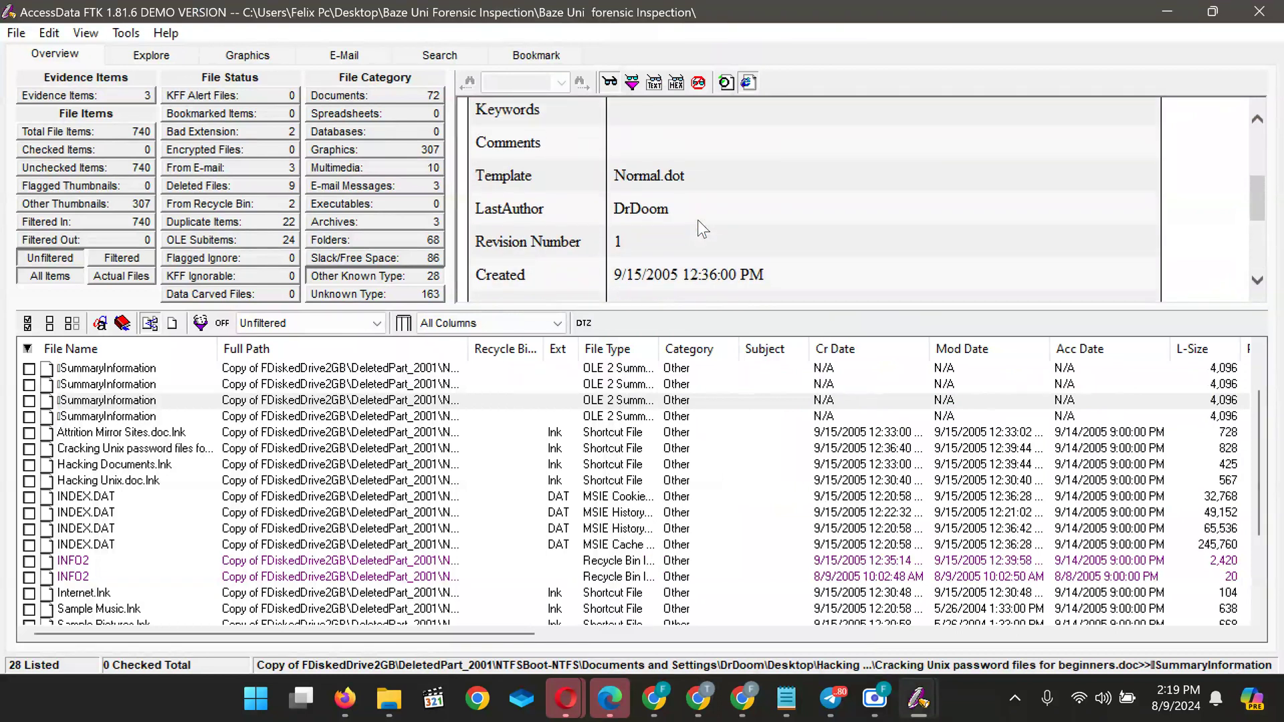
pyautogui.scroll(2, 697, 220)
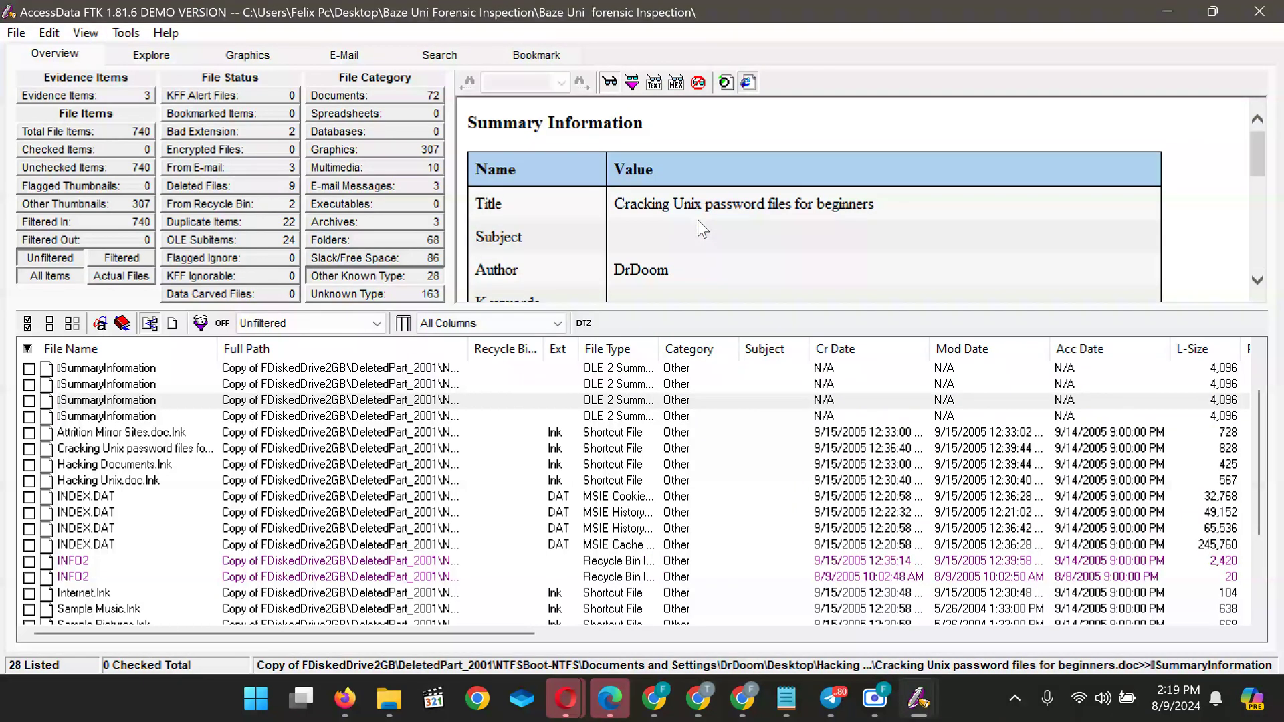